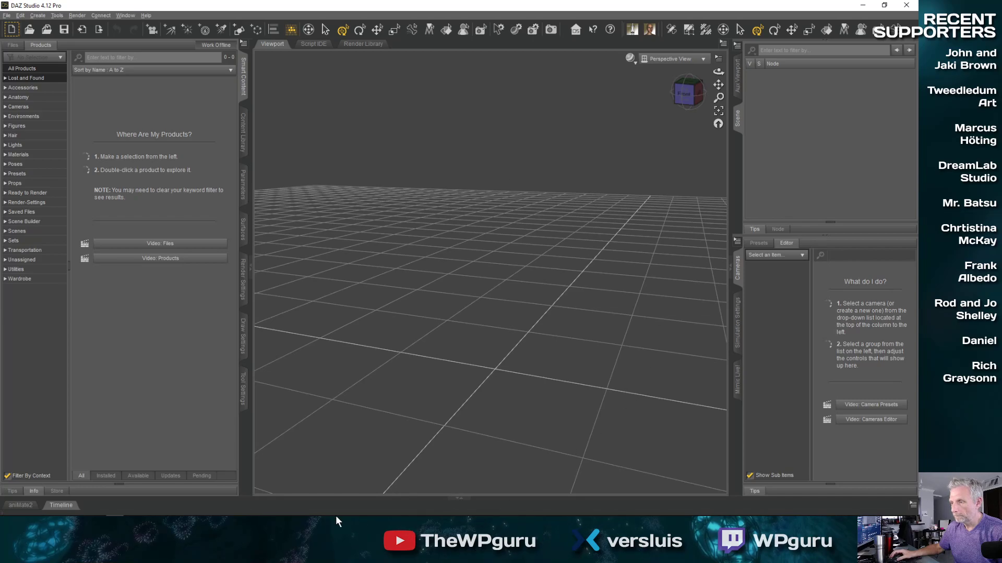
mouse_move(248, 516)
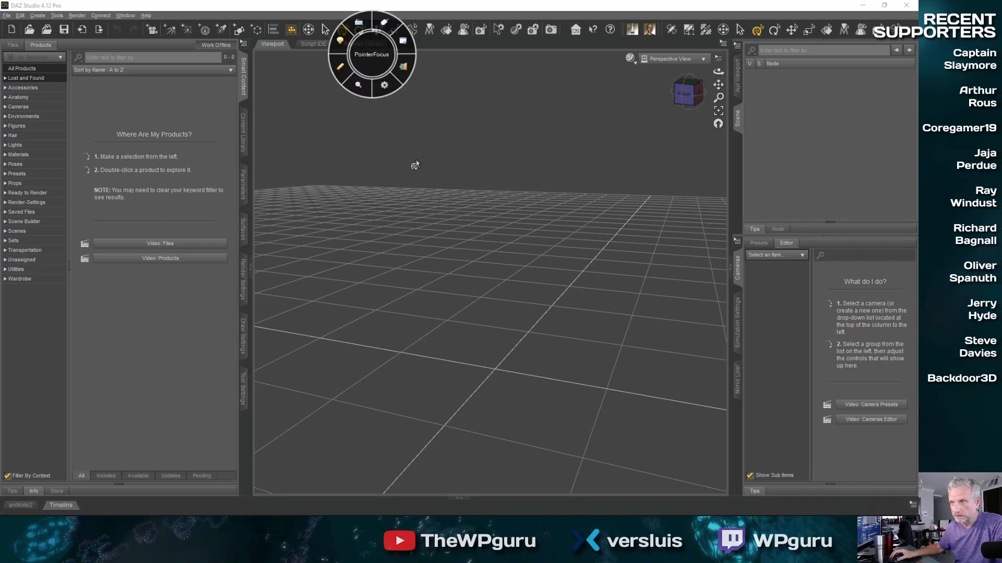
click(404, 44)
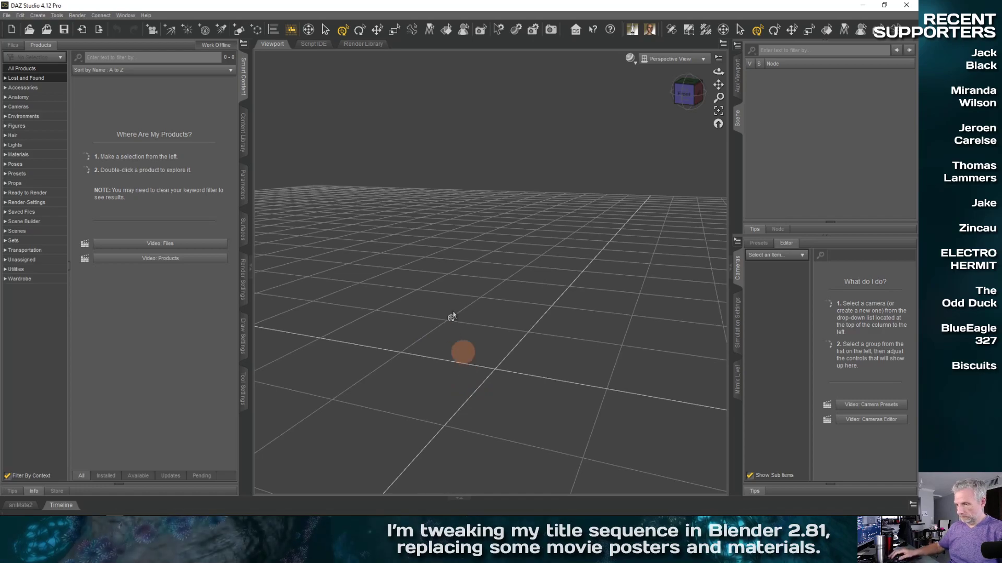
middle_drag(440, 342, 389, 255)
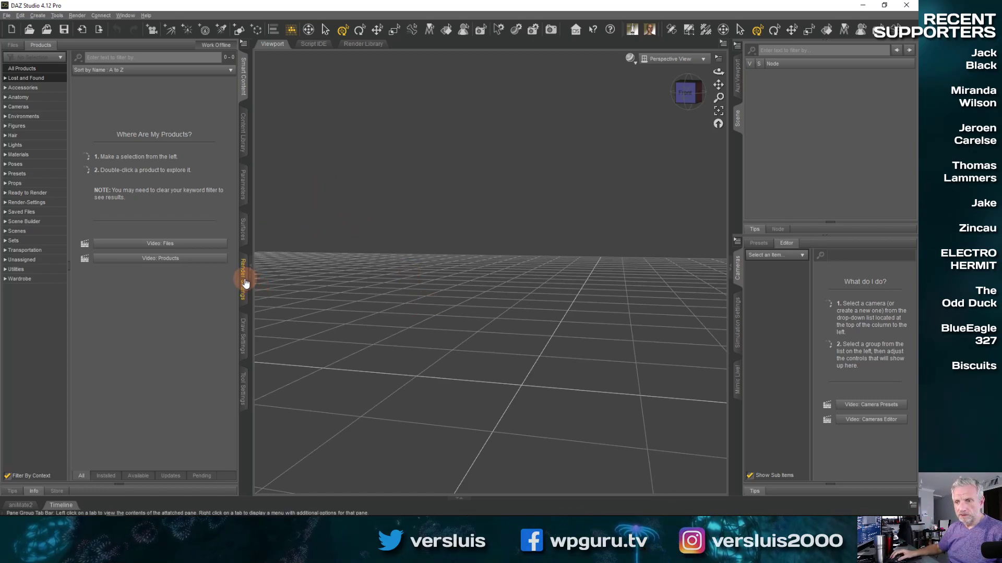
Step: Show the aspect frame and the thirds guide in the perspective viewport
click(719, 57)
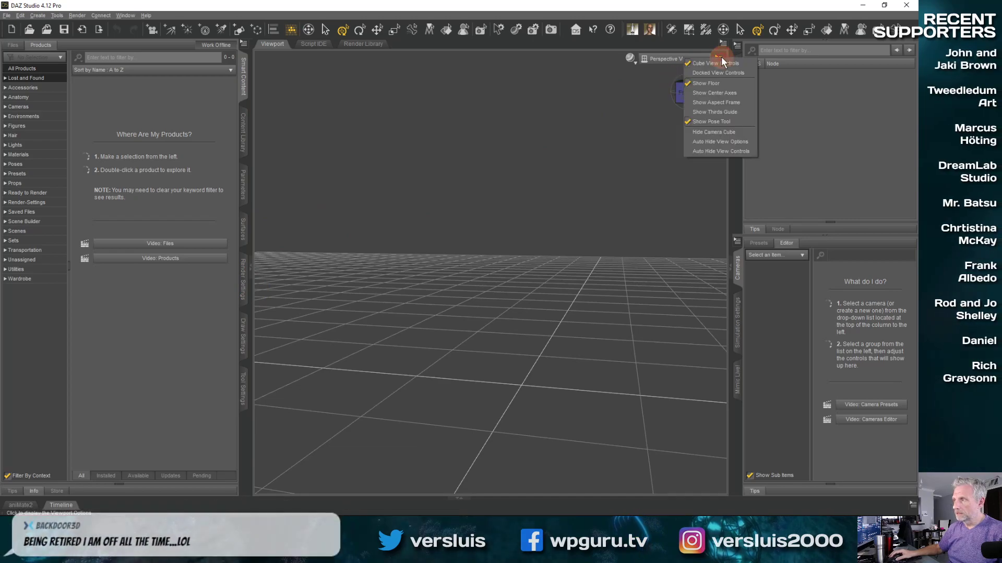
click(728, 102)
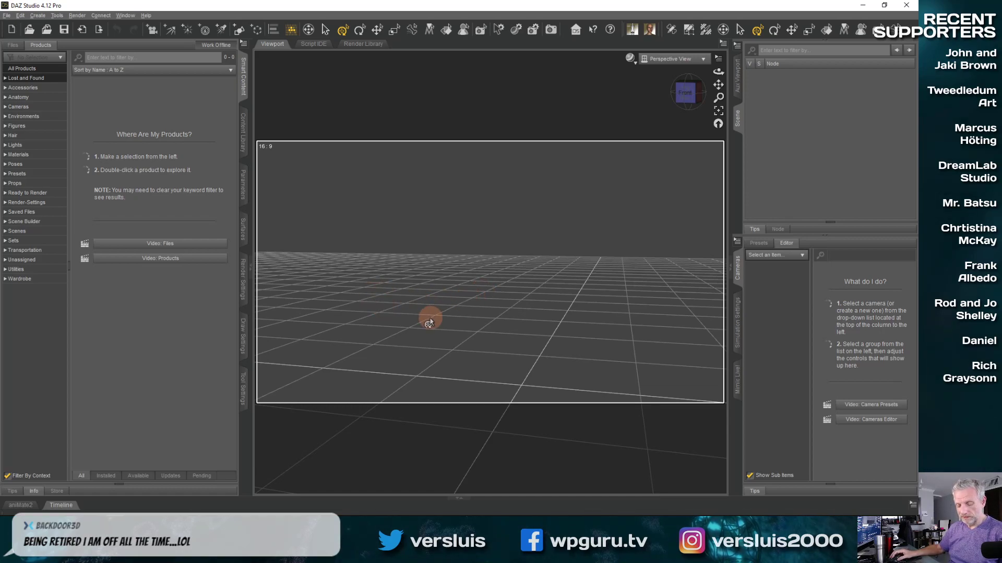
middle_drag(430, 319, 439, 300)
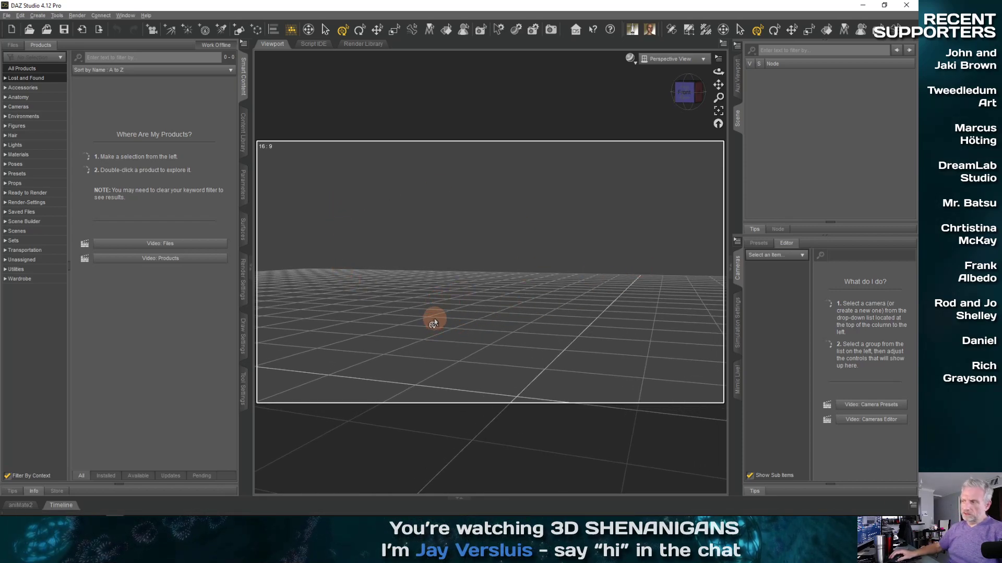
click(718, 59)
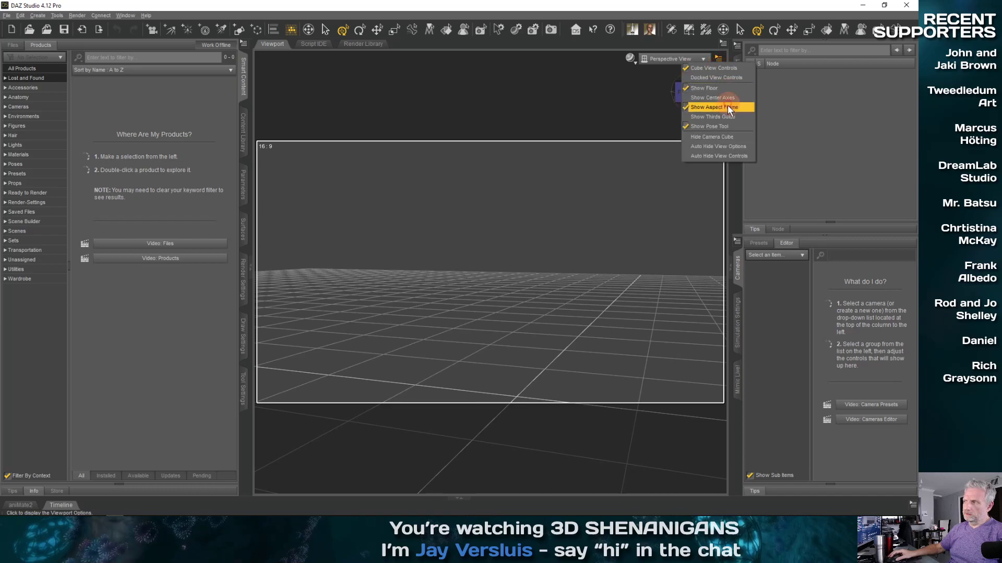
click(736, 116)
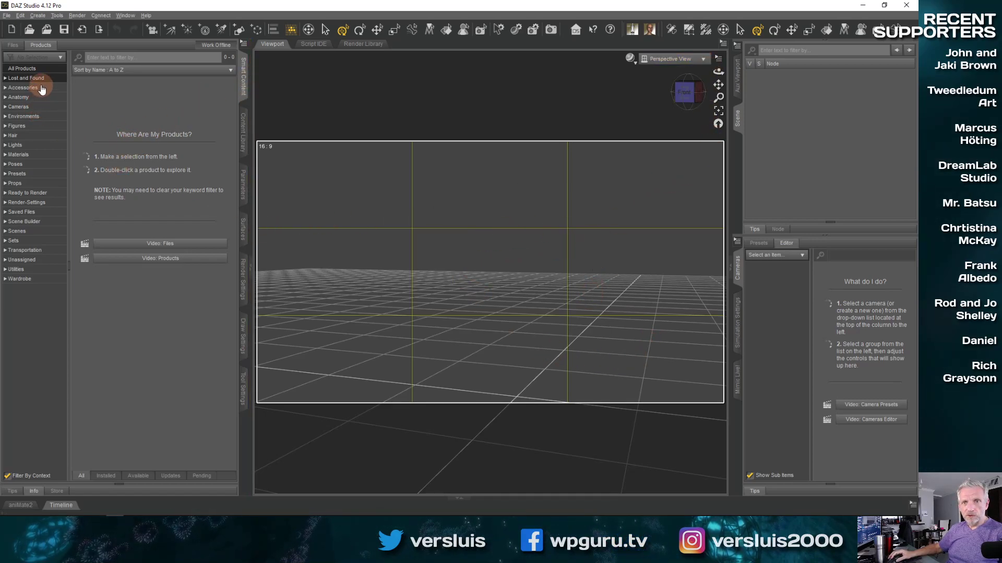
Step: Find the Monsters in my Cupboard product among the figures and load its Toon Monster actor into the scene
click(42, 127)
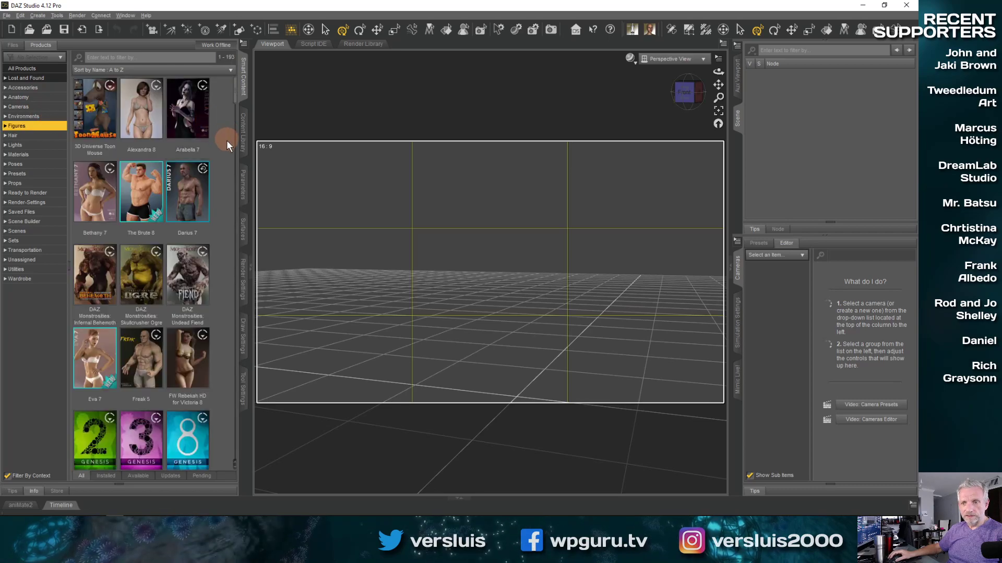
scroll(227, 155, down, 3)
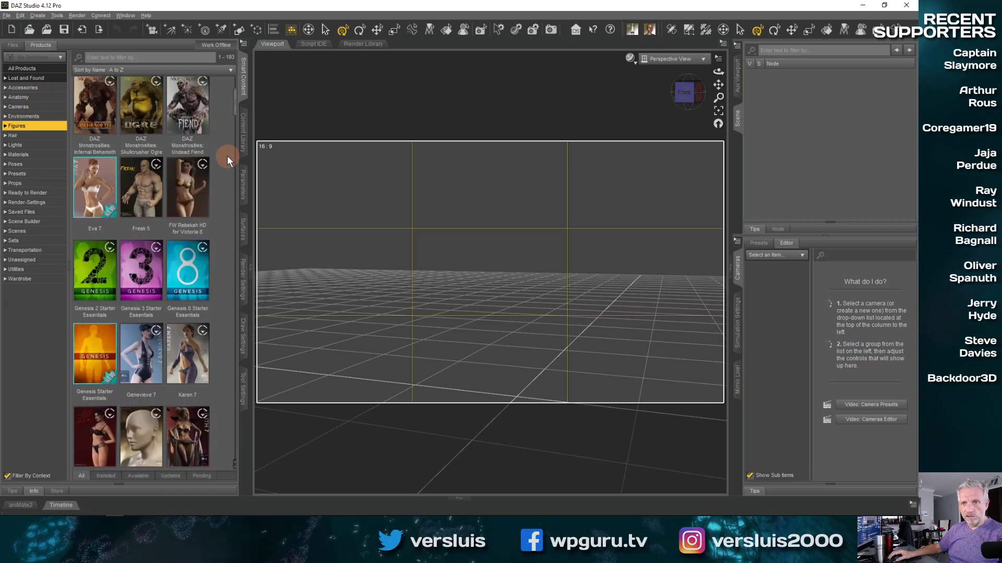
scroll(227, 156, down, 2)
scroll(227, 155, down, 4)
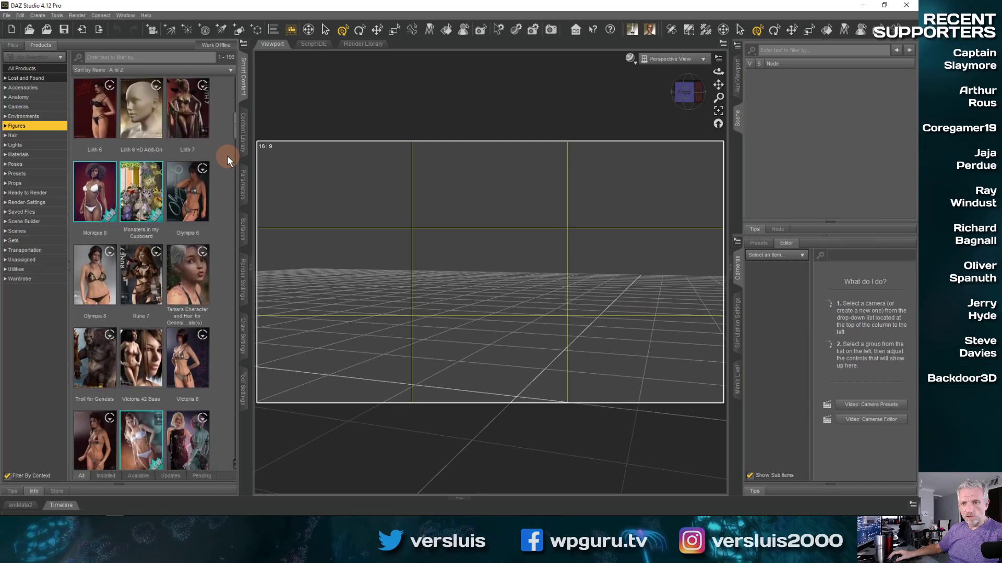
double_click(125, 189)
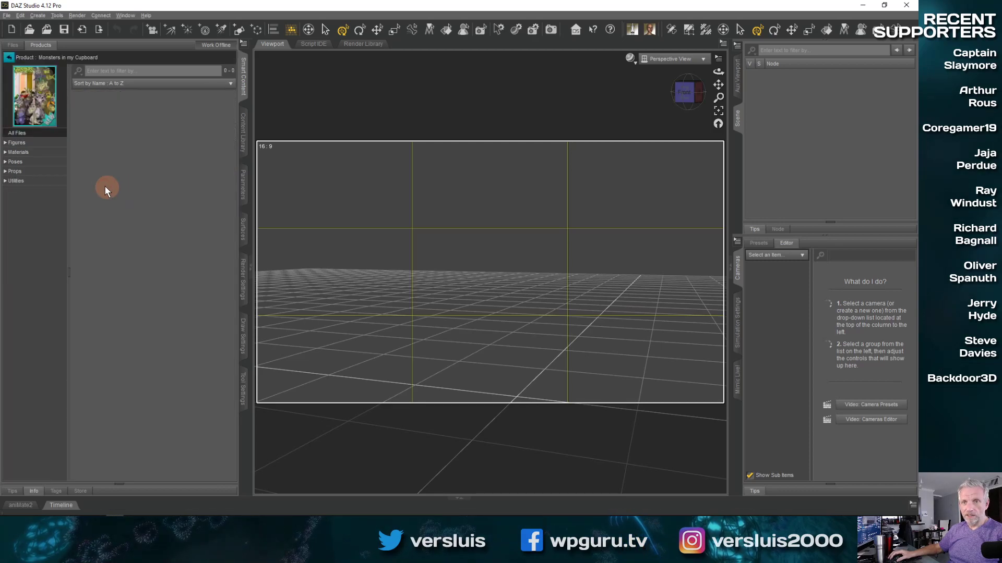
click(55, 144)
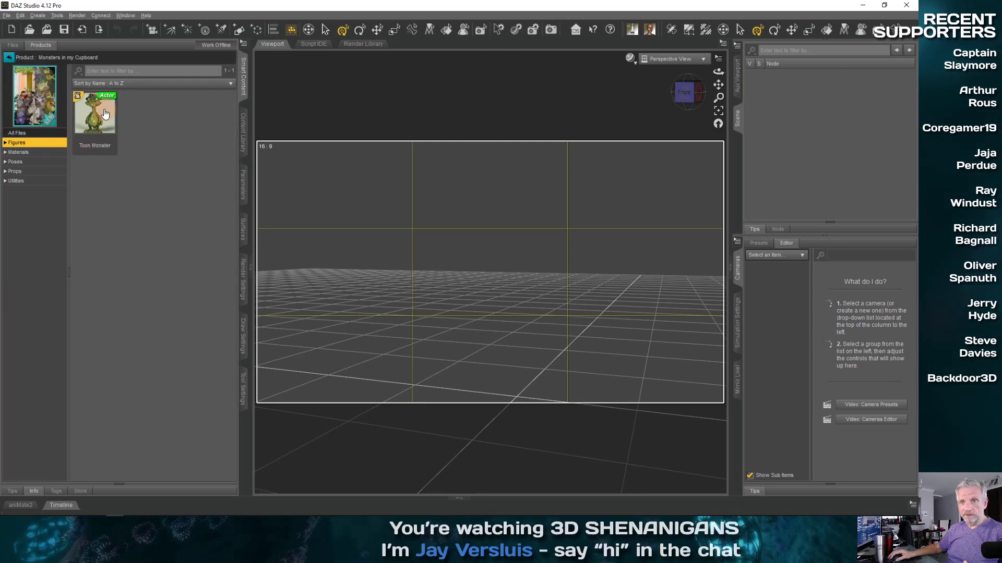
double_click(105, 113)
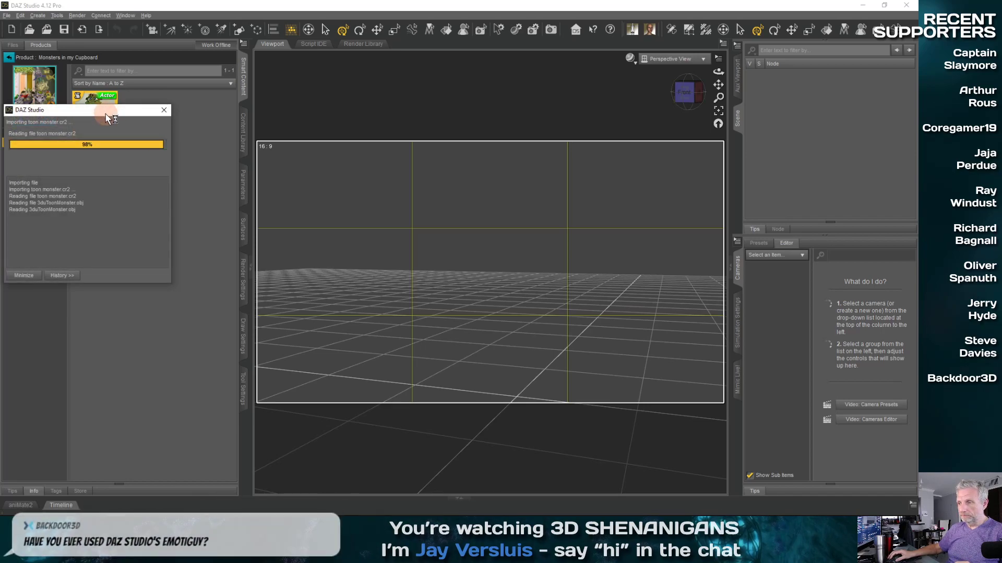
Step: Hide the viewport's aspect frame and thirds guide
click(720, 58)
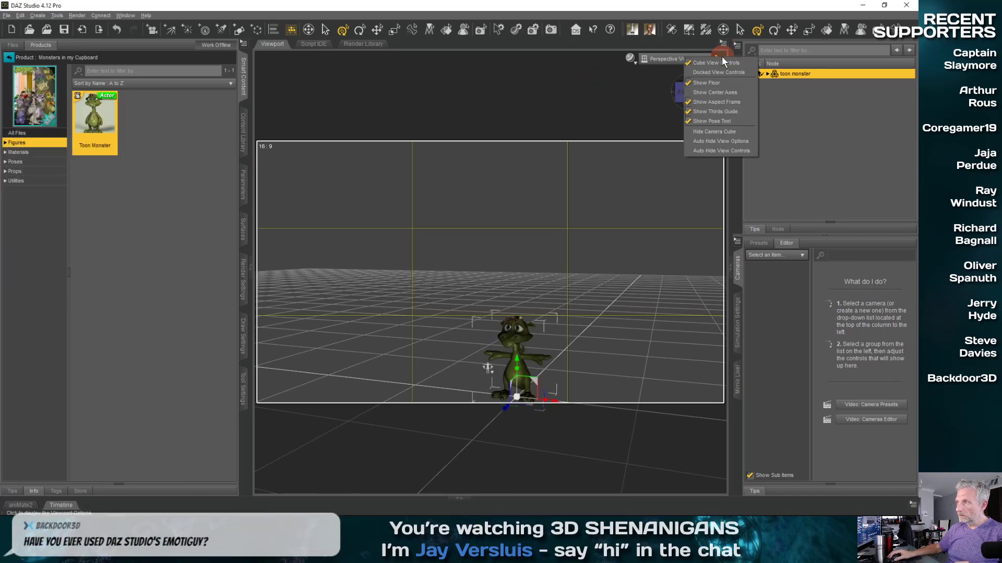
click(707, 103)
click(719, 58)
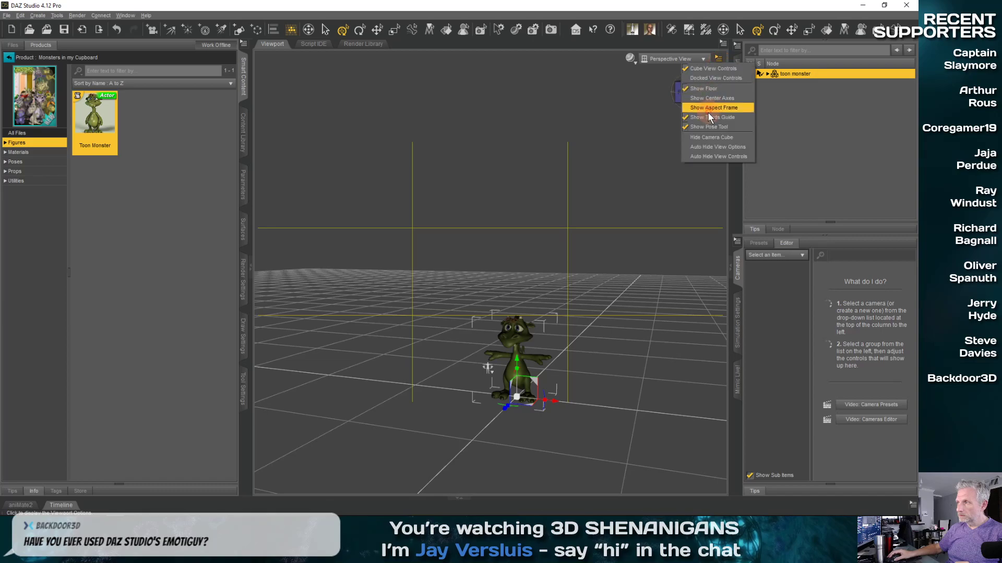
click(713, 118)
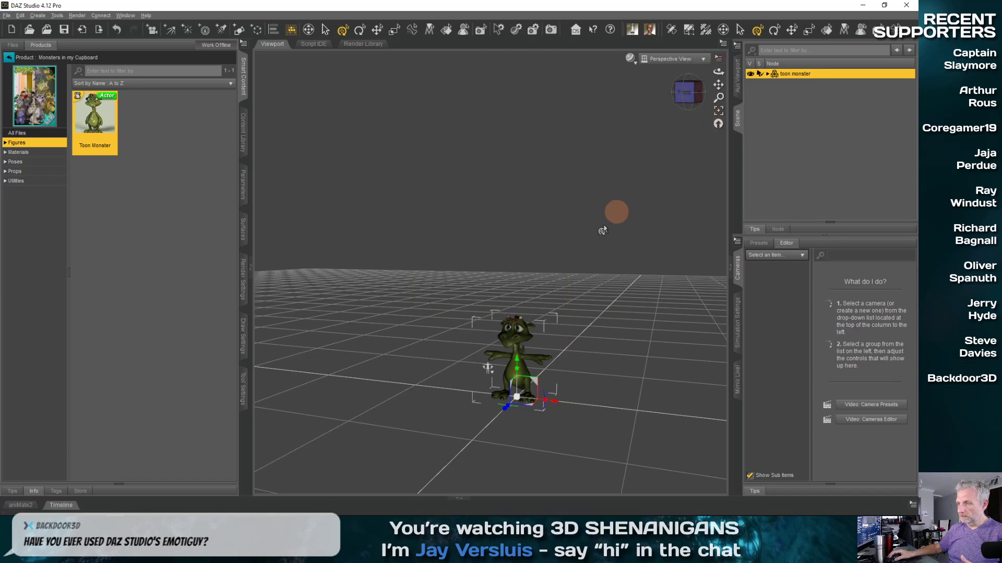
Step: Randomize the toon monster four times with the product's Random Monster utility script
click(720, 111)
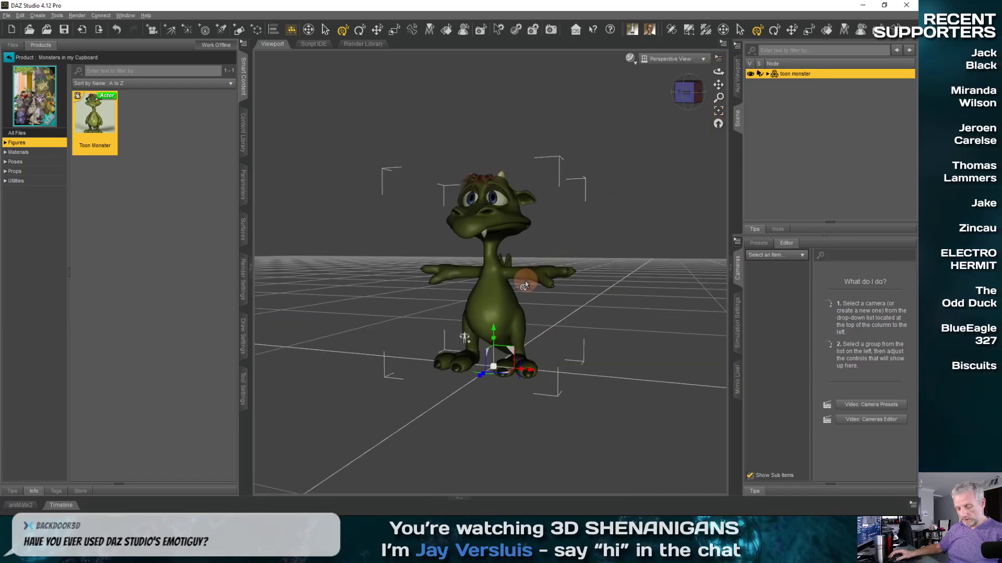
middle_drag(524, 280, 523, 281)
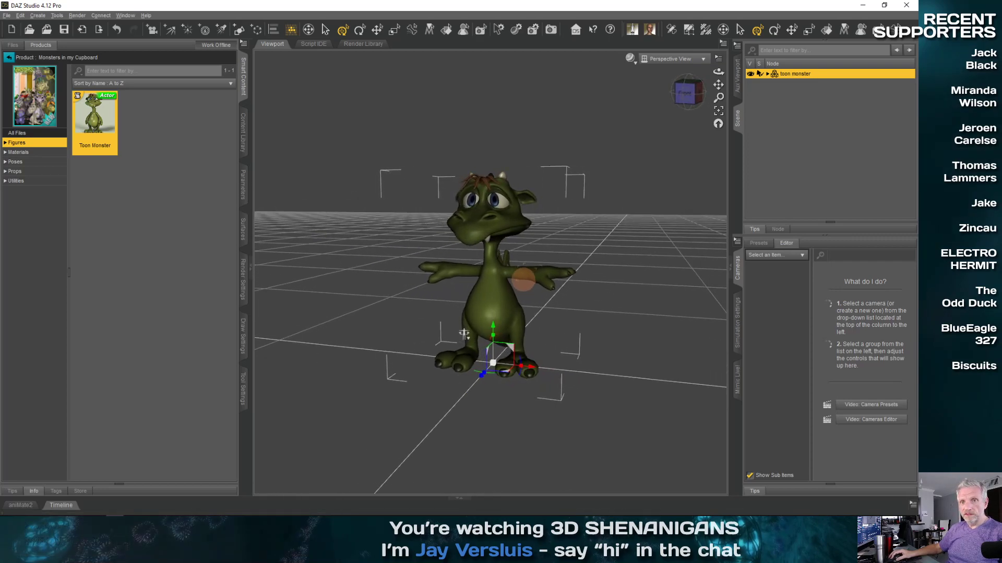
click(50, 183)
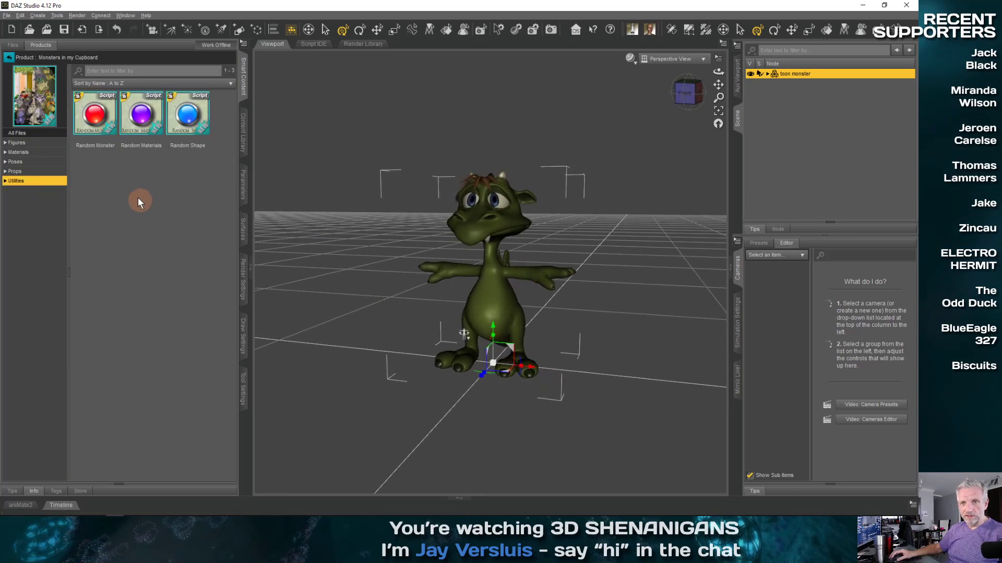
double_click(96, 121)
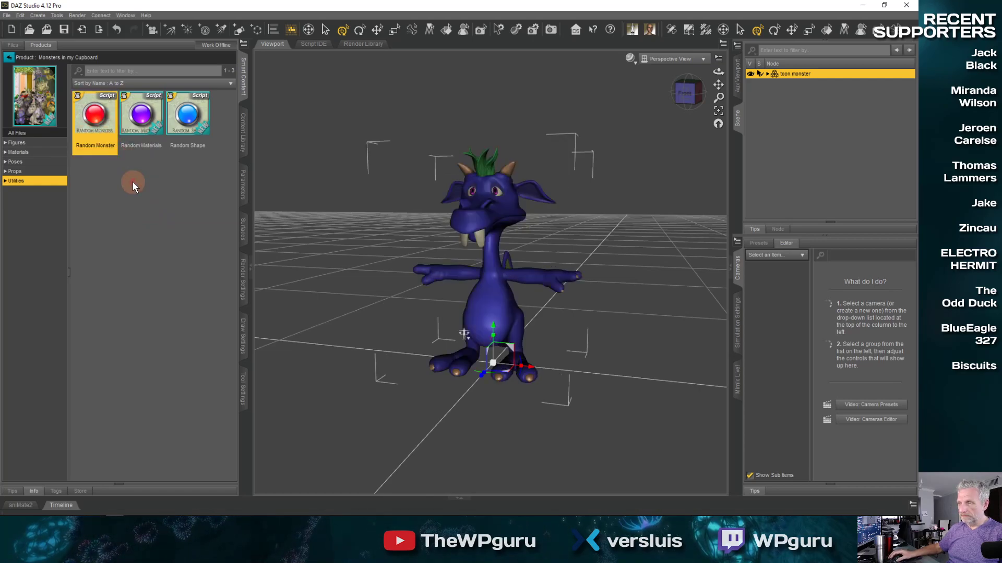
double_click(97, 117)
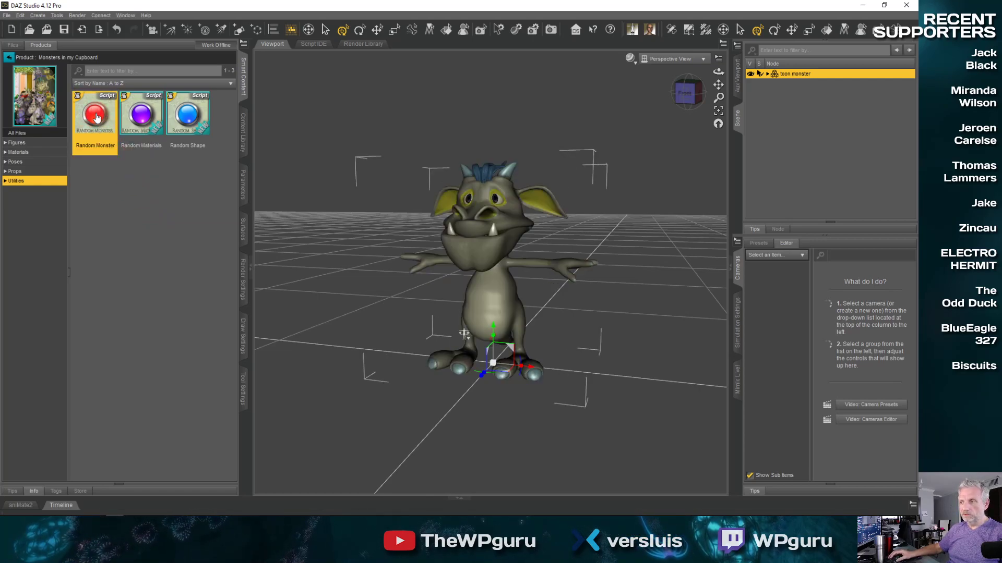
double_click(98, 116)
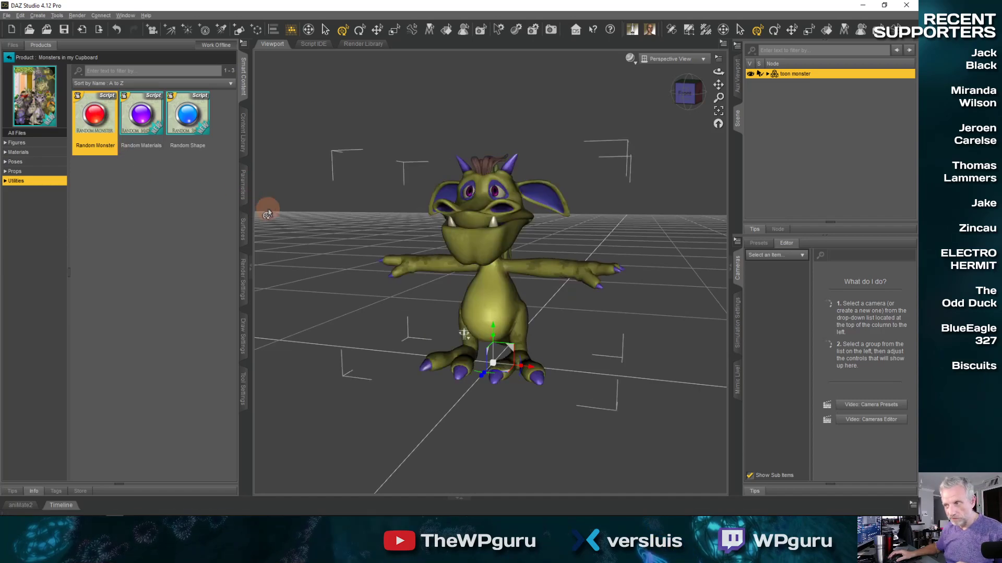
double_click(91, 127)
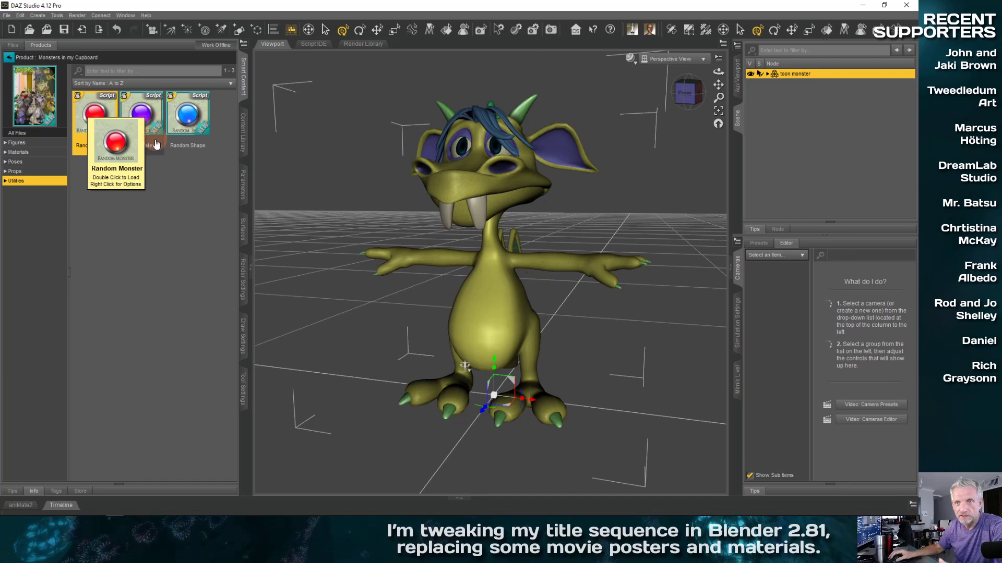
Step: Run the Random Materials script on the toon monster repeatedly to try different colour combinations
double_click(148, 123)
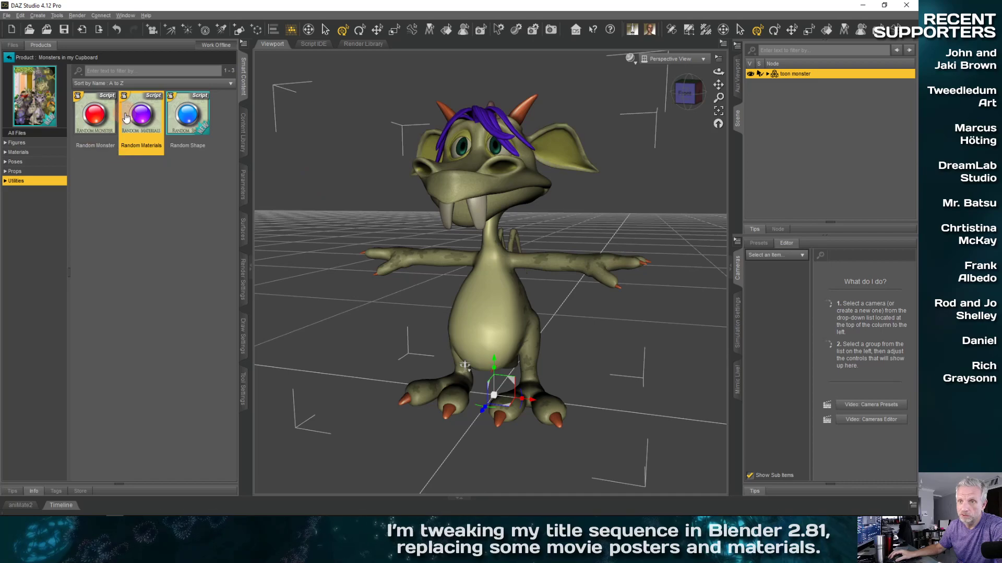
drag(688, 104, 681, 95)
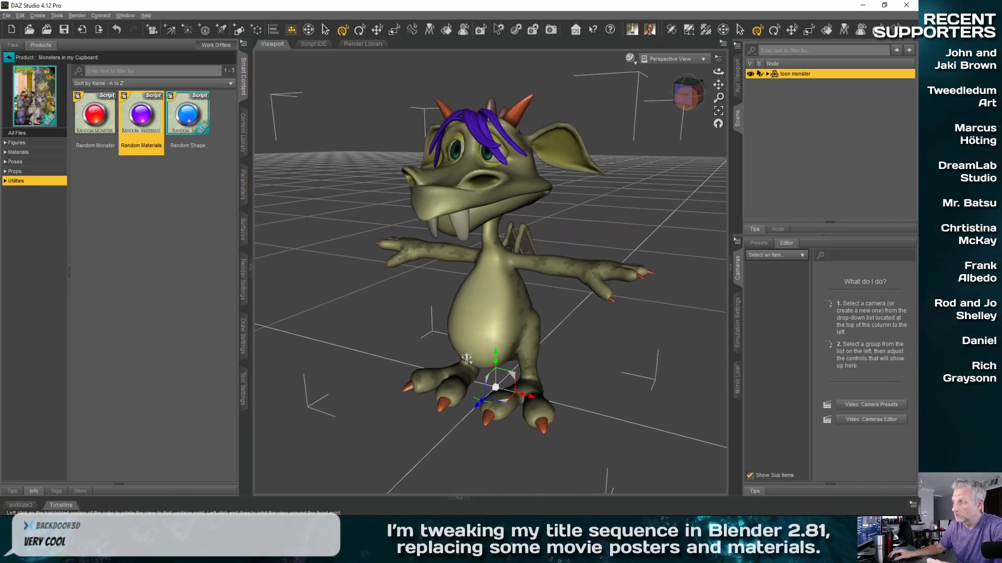
double_click(140, 136)
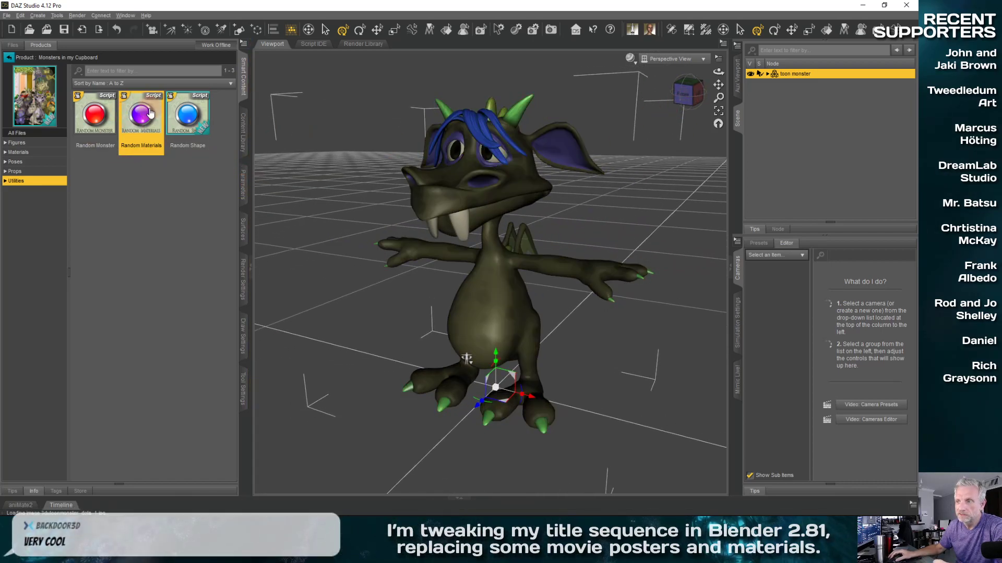
double_click(150, 113)
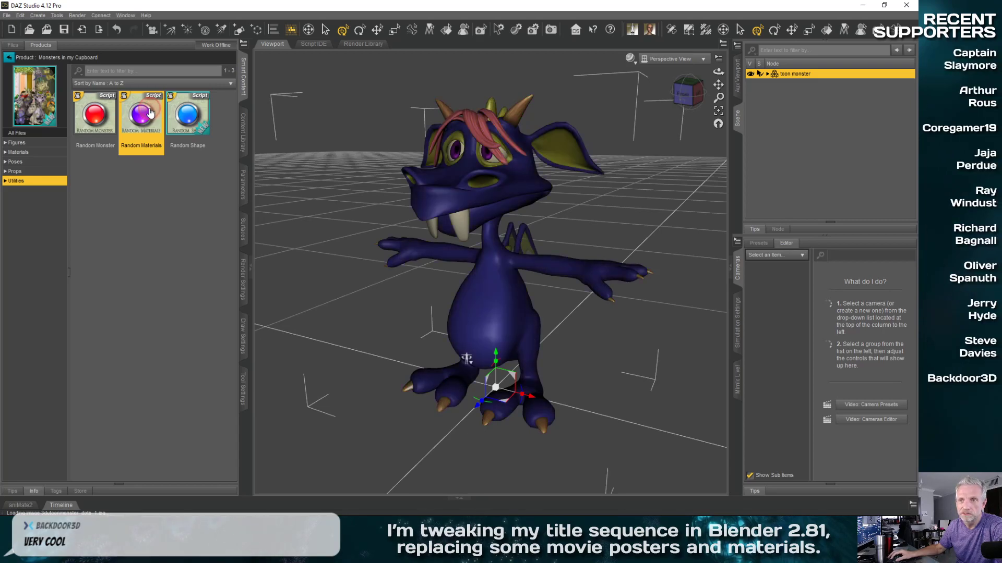
double_click(150, 113)
double_click(150, 112)
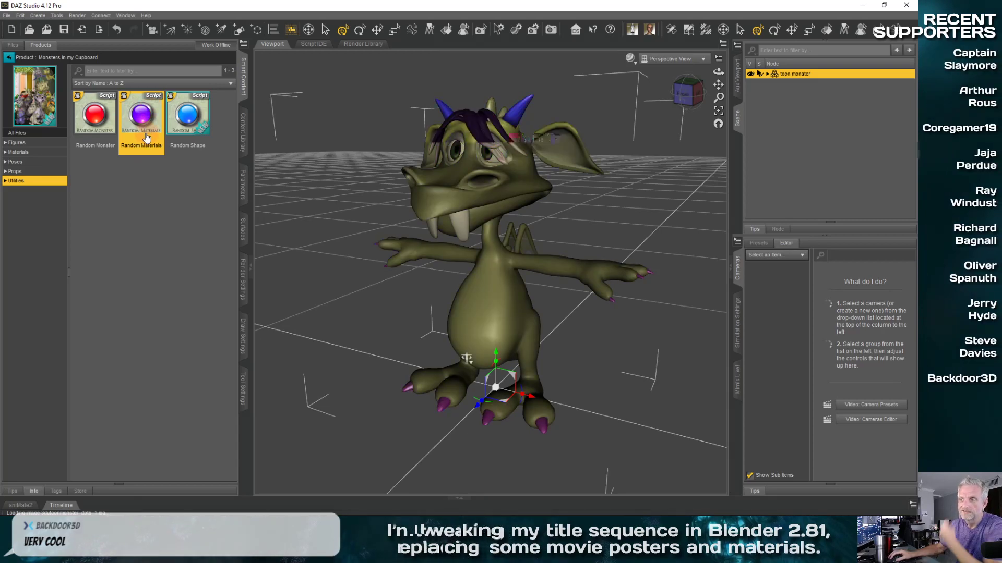
Step: Apply the Random Shape script to the toon monster four times to vary its body and head shape
double_click(191, 117)
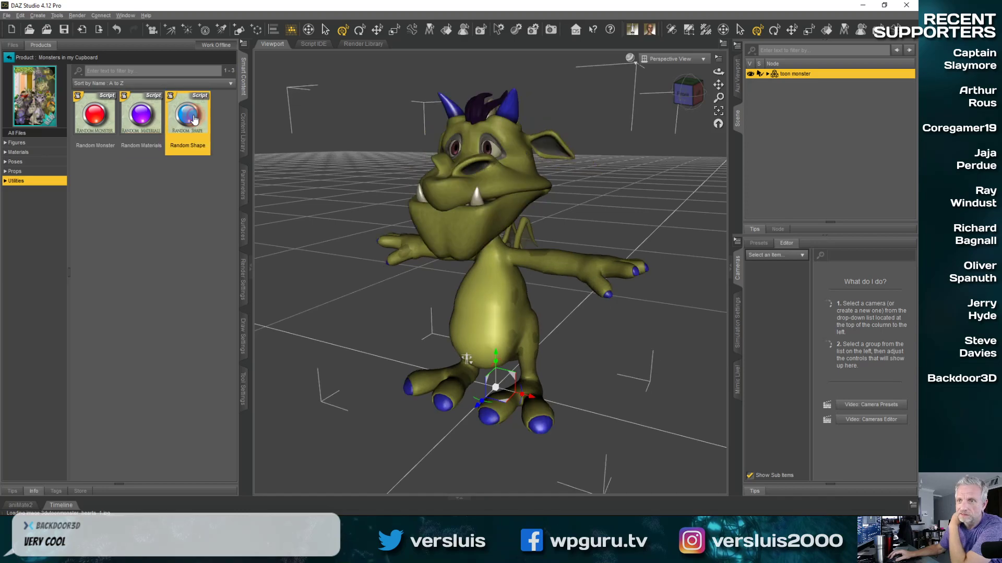
double_click(193, 119)
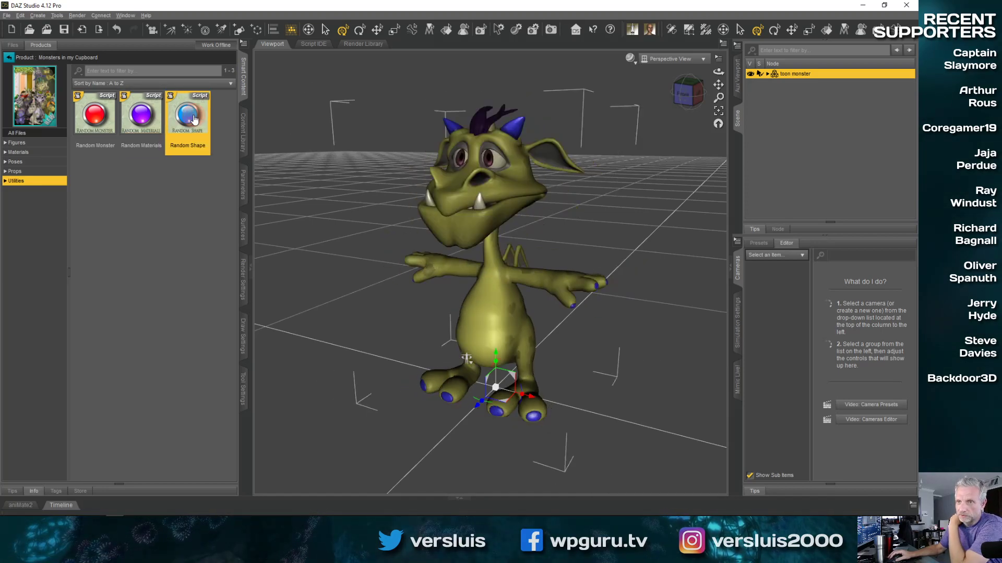
double_click(193, 119)
double_click(193, 119)
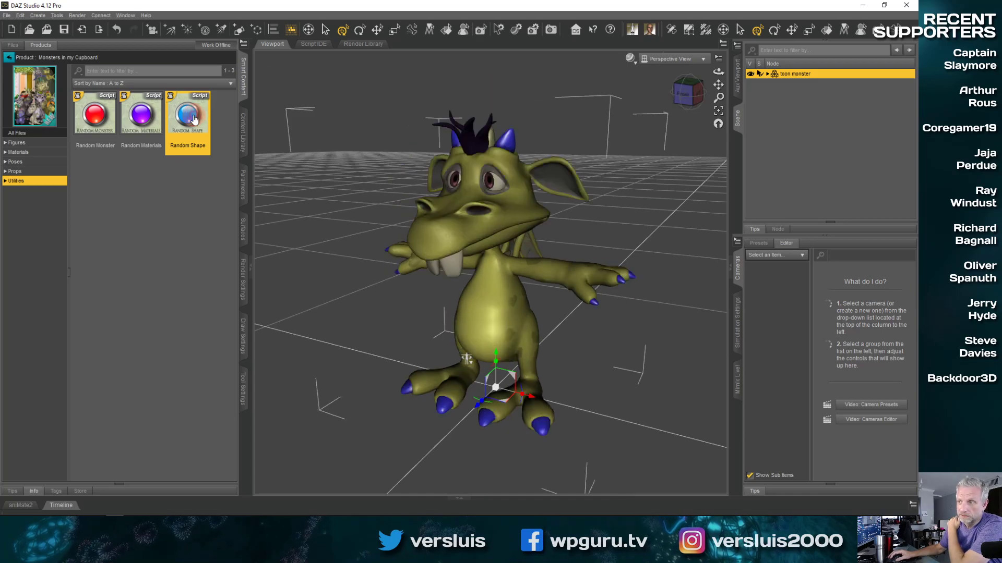
Step: Generate three more complete monster variations with the Random Monster script
double_click(95, 116)
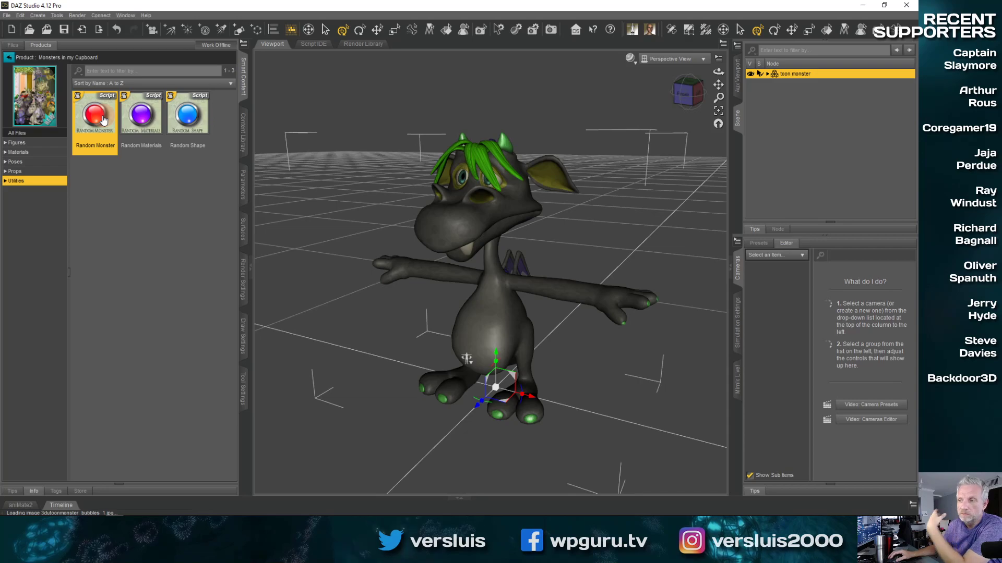
double_click(94, 116)
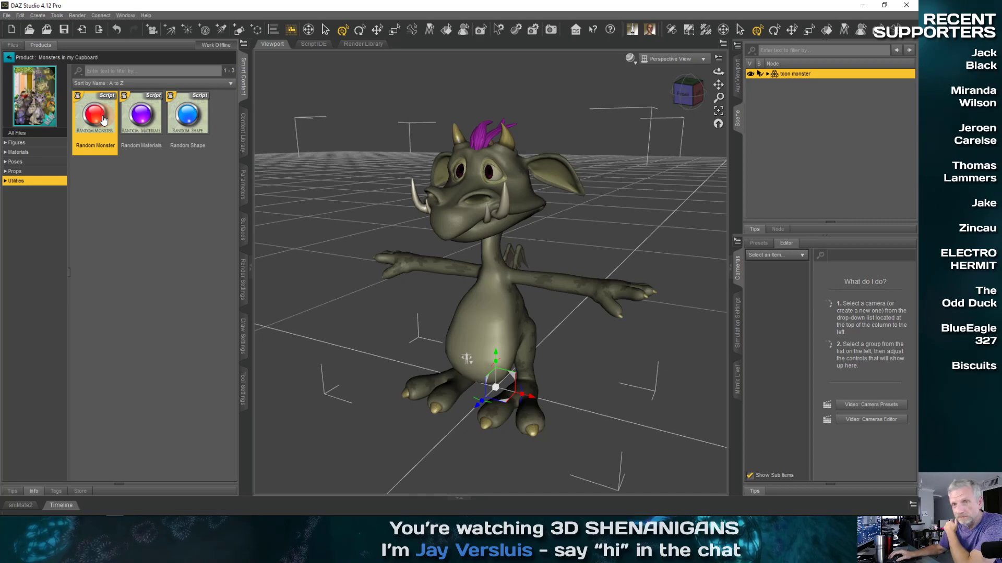
double_click(102, 119)
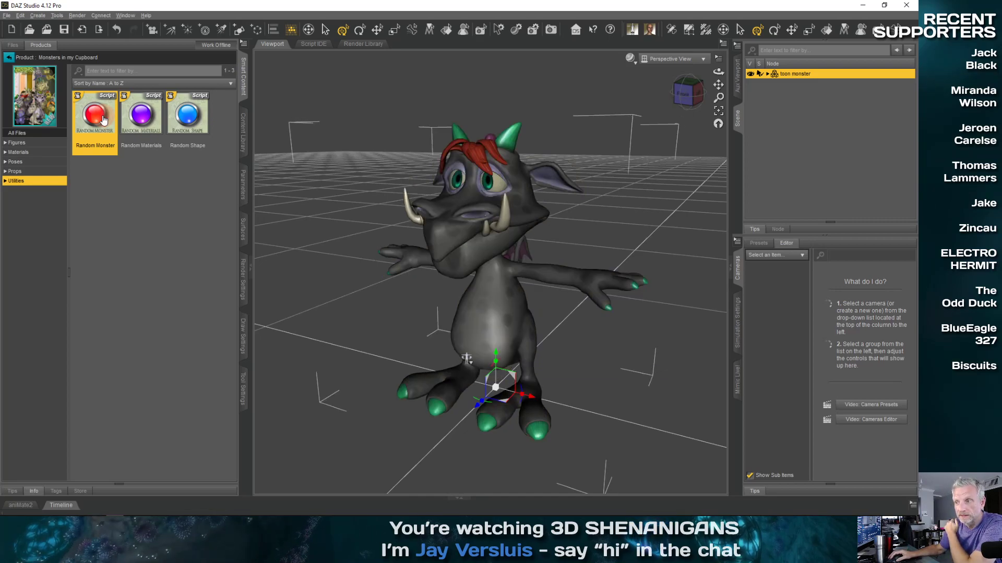
Step: Return to the full product list with nothing selected in the scene, search it for "emotiguy", and clear the search filter
click(9, 58)
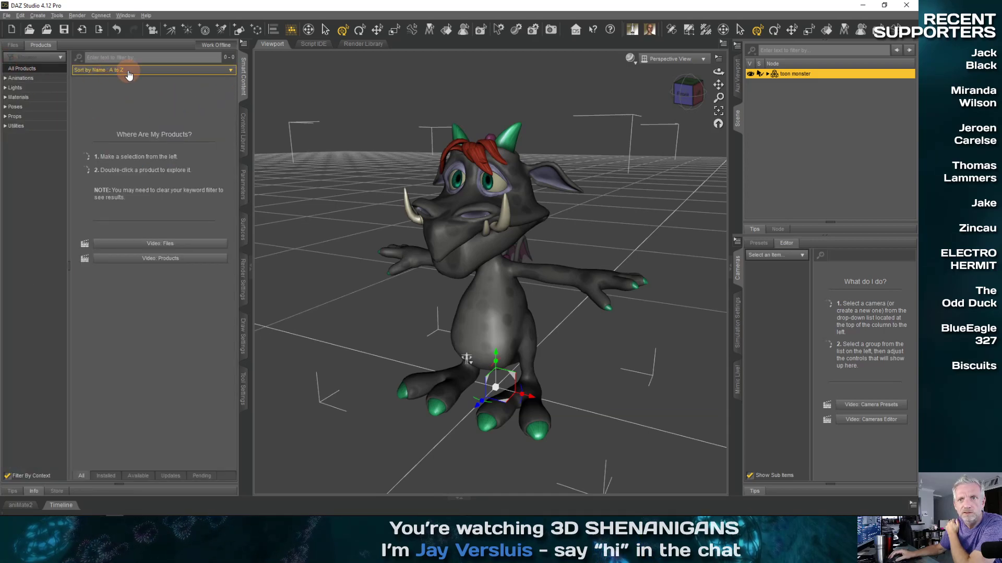
click(793, 156)
click(175, 59)
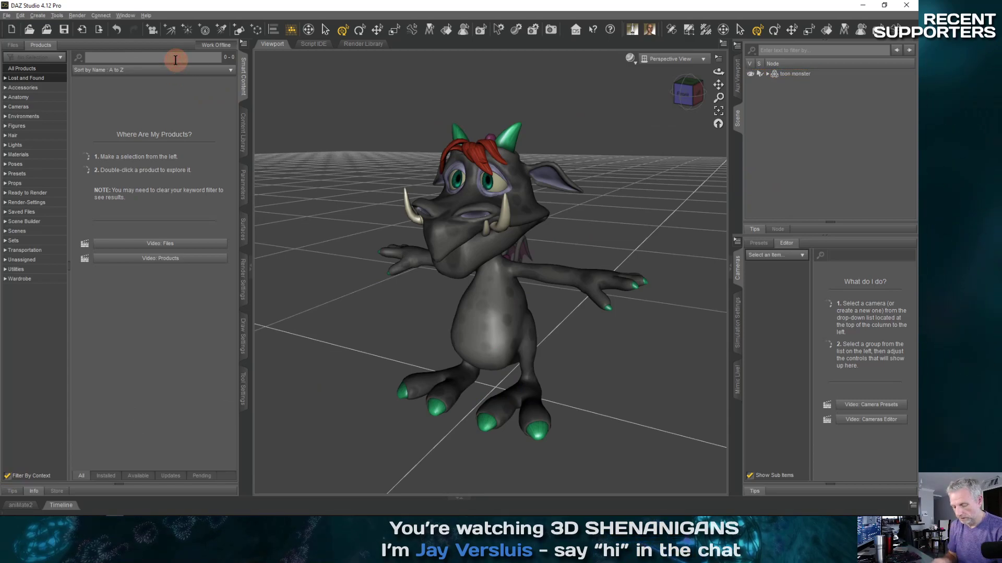
text(emit)
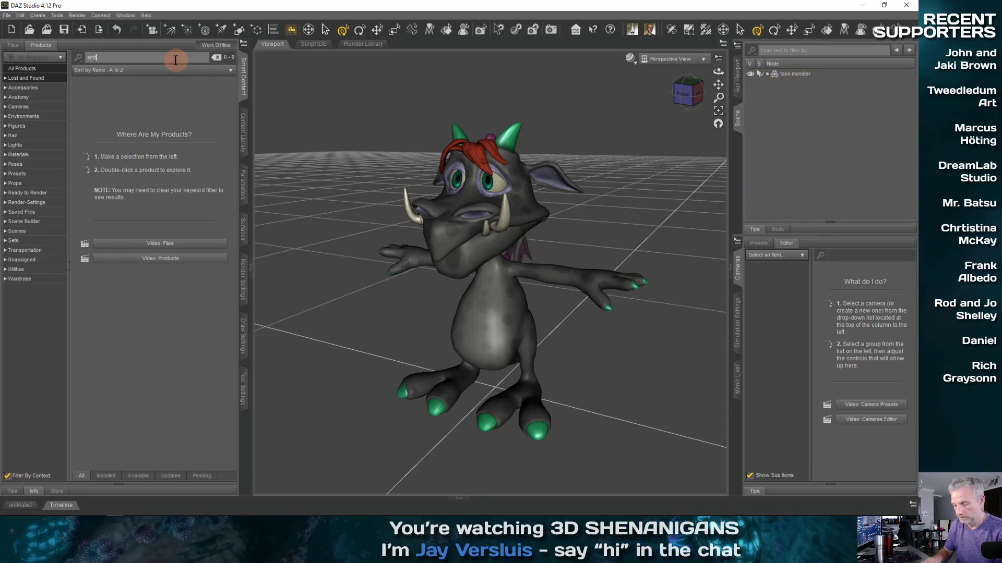
key(BackSpace)
key(BackSpace)
text(otiguy)
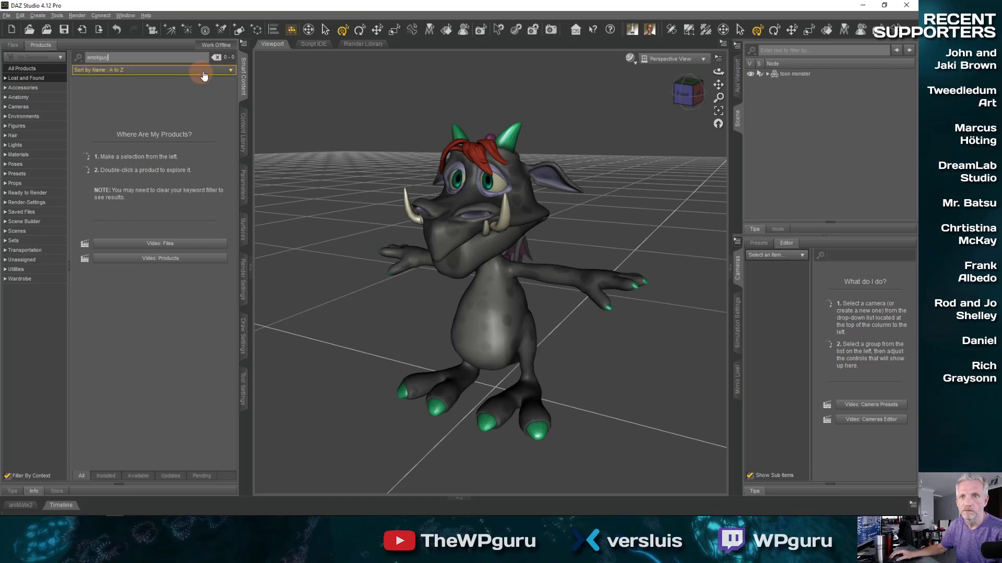
click(216, 60)
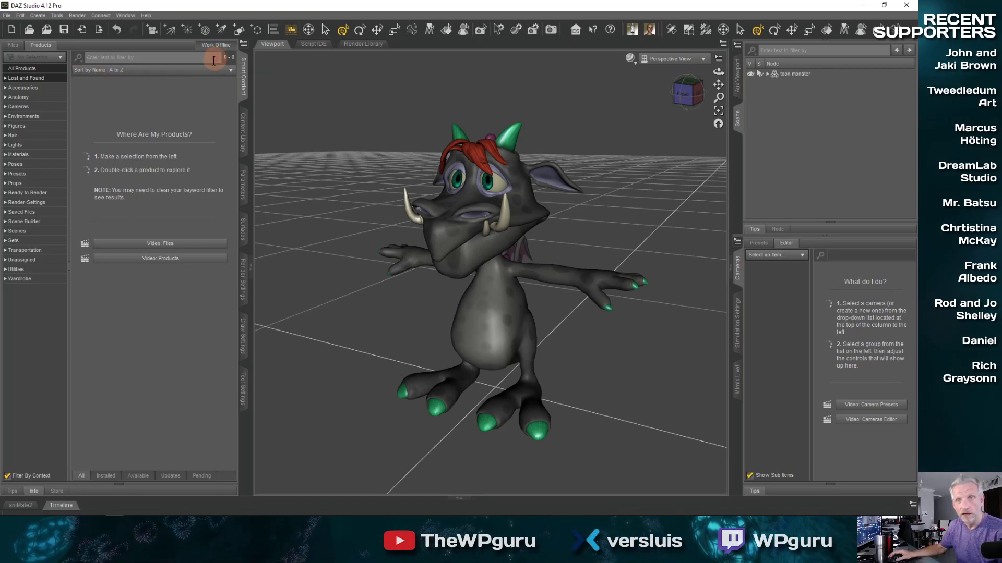
Step: Select the toon monster, reopen the utilities of Monsters in my Cupboard, and apply the Random Monster script once
click(831, 73)
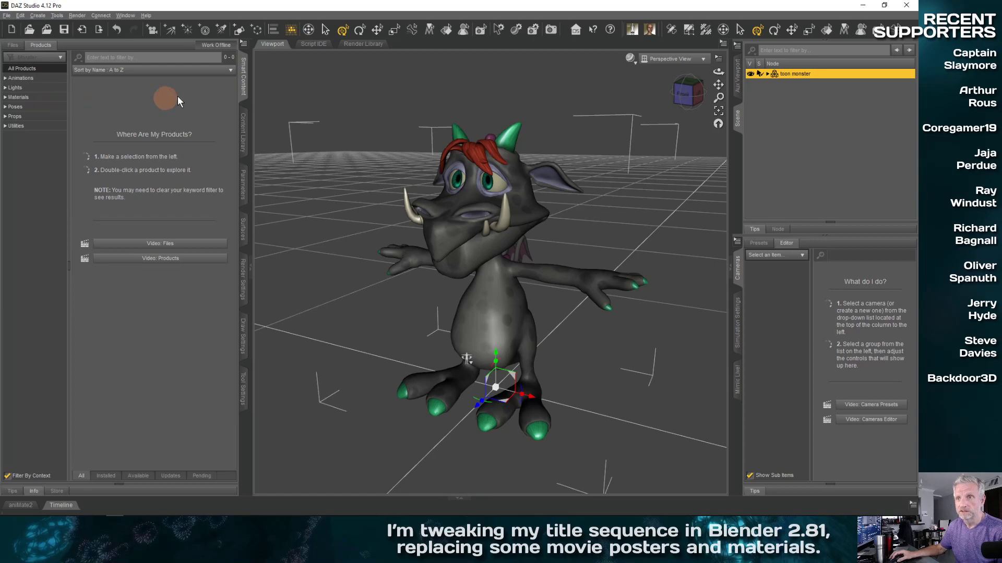
click(36, 108)
click(30, 127)
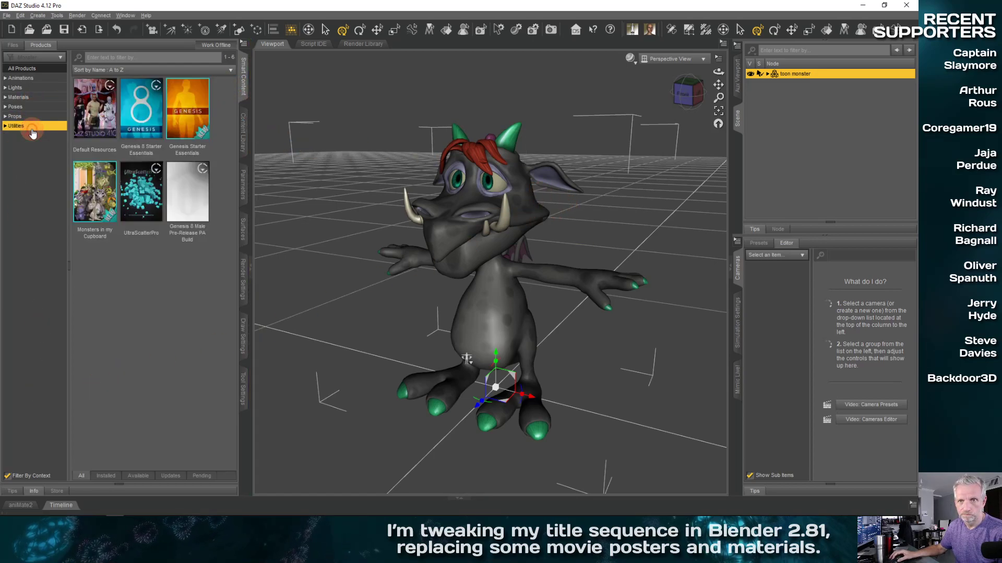
double_click(97, 221)
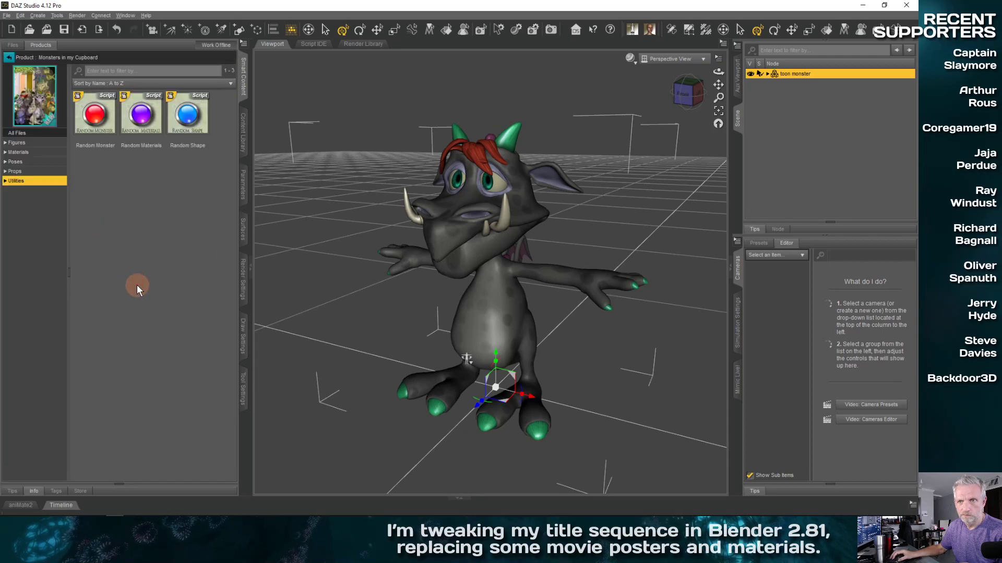
double_click(96, 111)
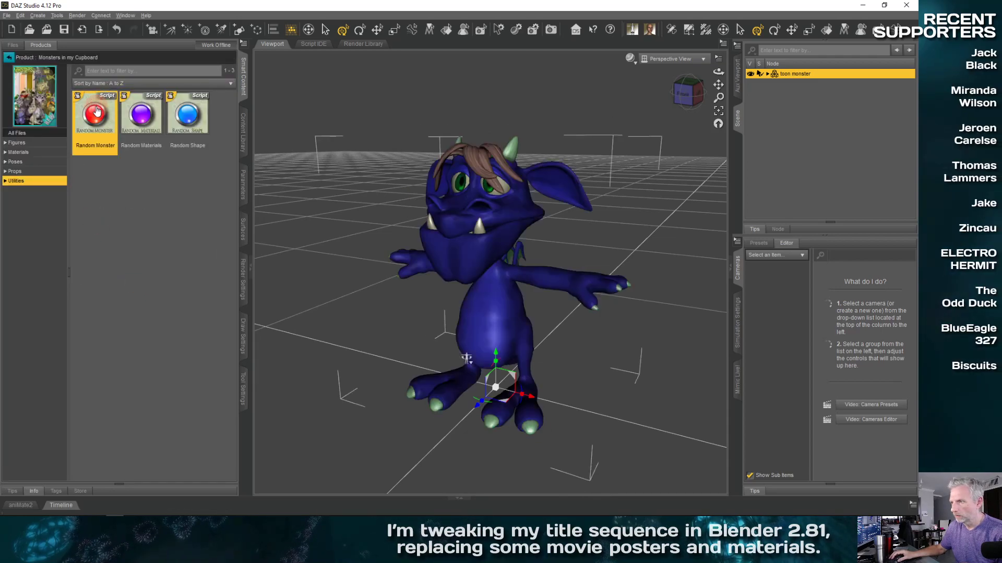
Step: Delete the randomized monster and load a fresh Toon Monster from the Monsters in my Cupboard figures, with context filtering turned off
click(9, 58)
key(Delete)
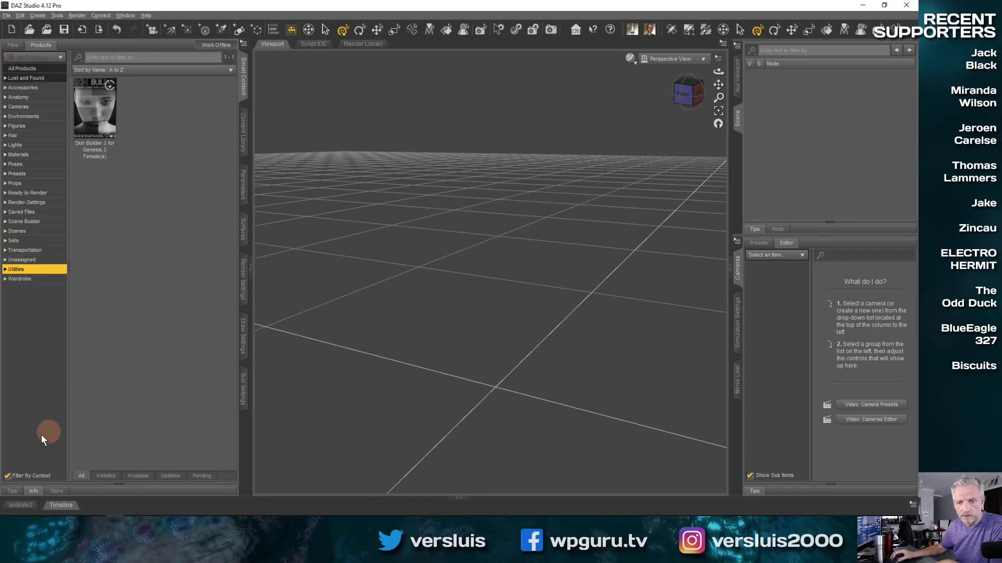
click(7, 476)
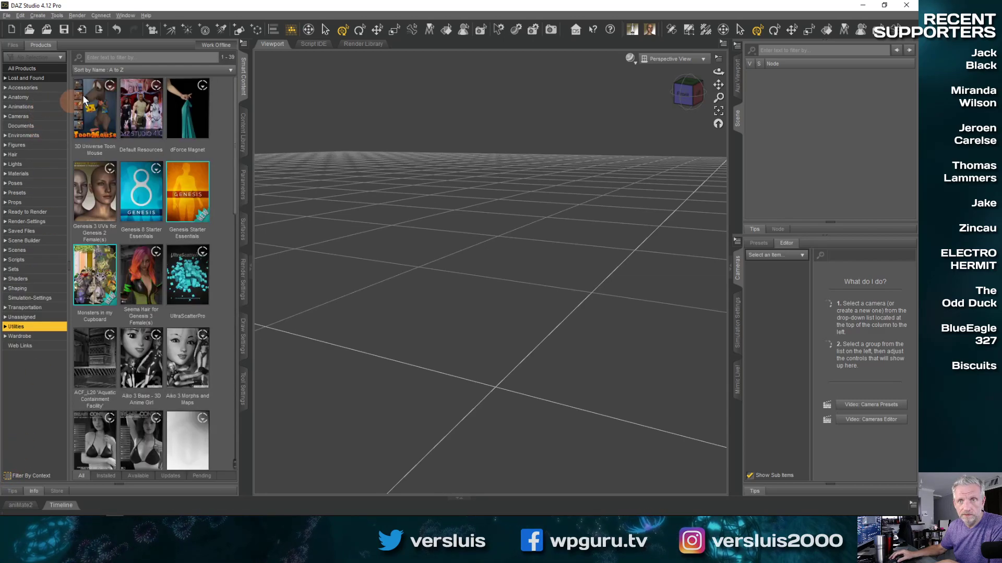
click(50, 146)
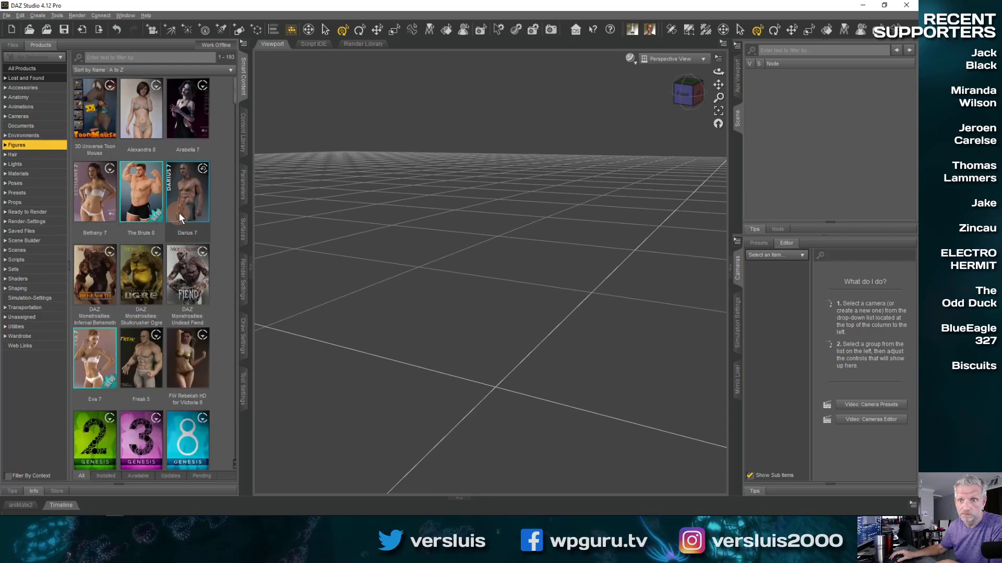
click(202, 253)
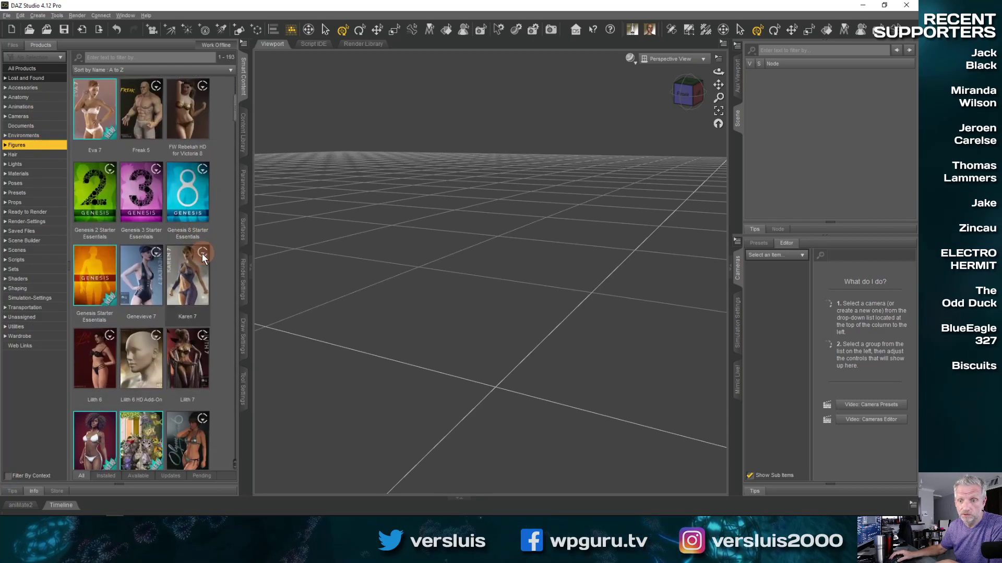
double_click(142, 429)
click(97, 119)
double_click(97, 119)
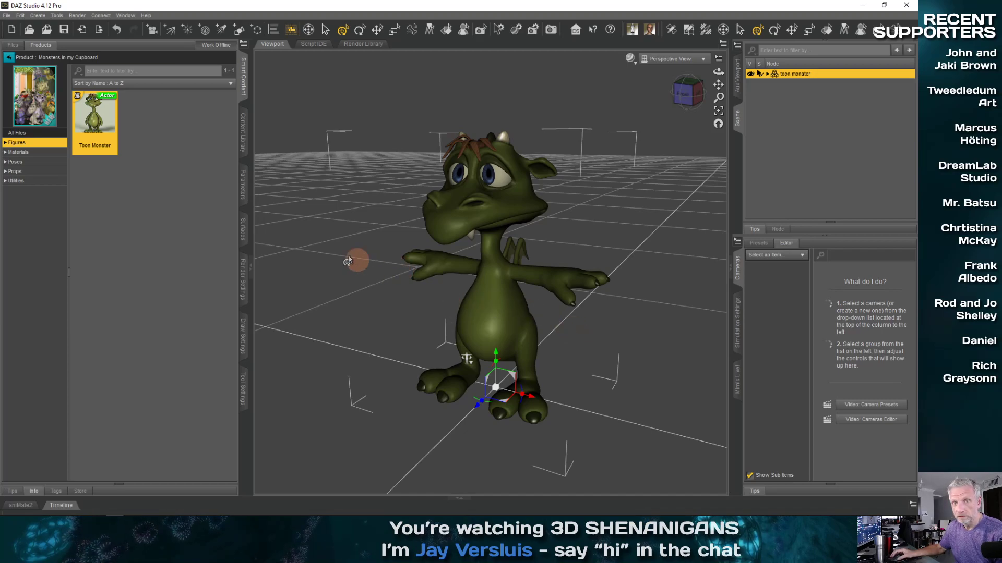
Step: Load the Toon Cupboard prop from the same product, try a small transform on it, and undo that transform
alt+drag(517, 332, 518, 327)
click(31, 173)
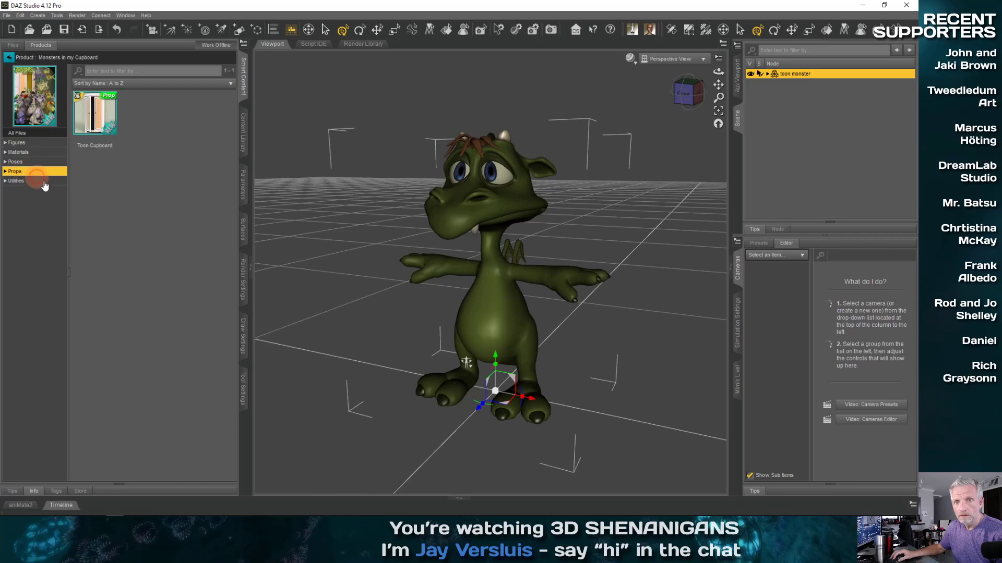
double_click(110, 130)
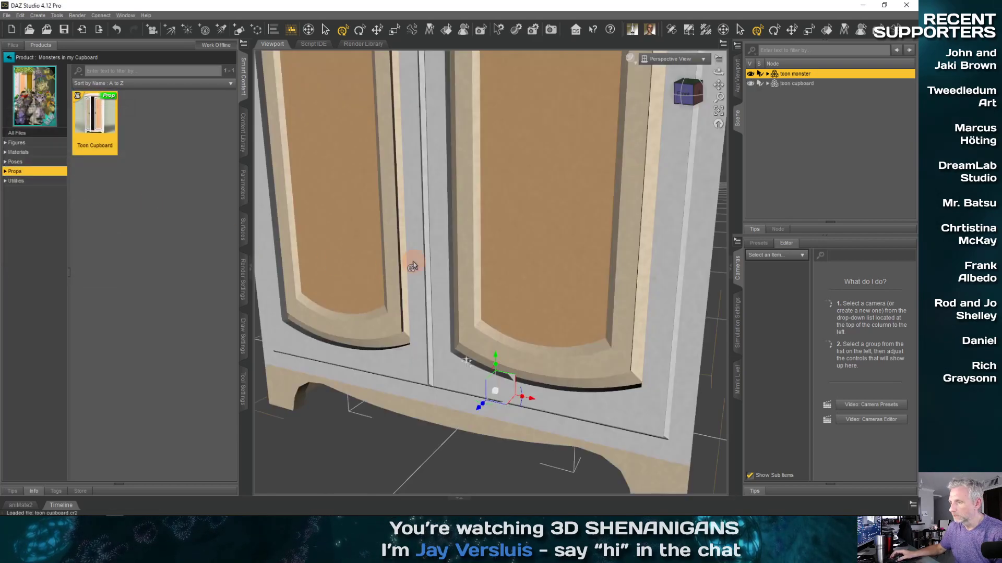
scroll(412, 267, down, 3)
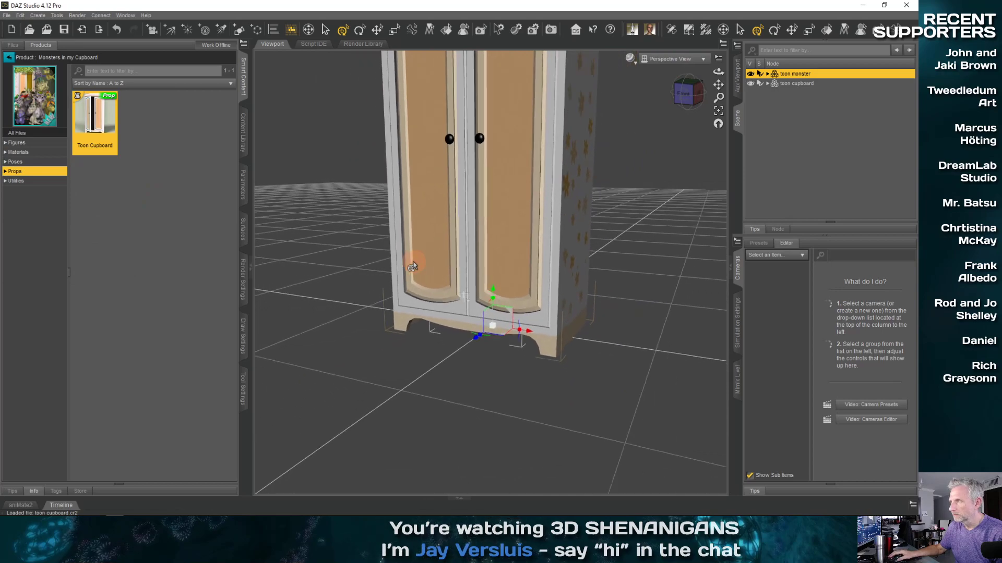
click(806, 82)
drag(491, 337, 494, 337)
key(ctrl+z)
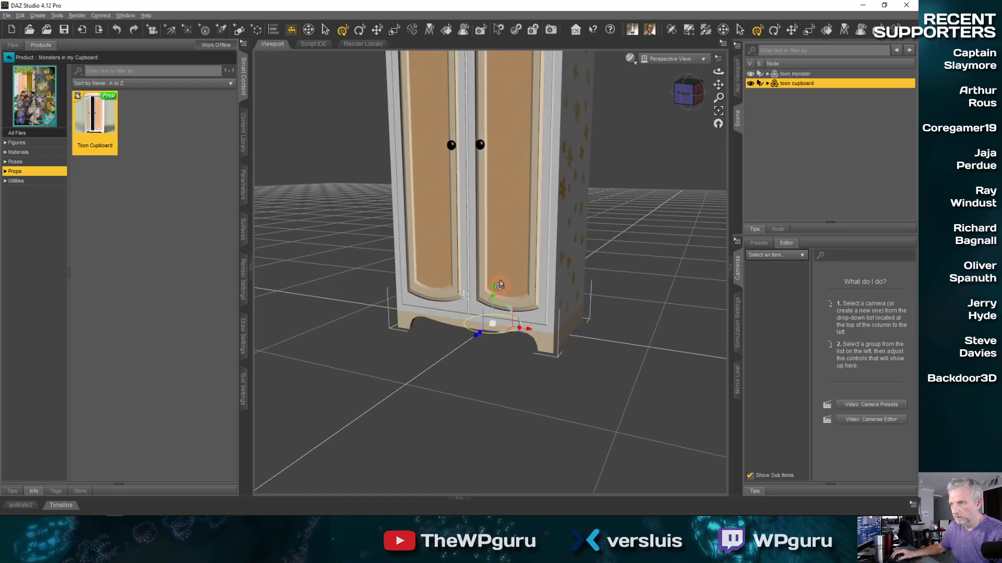
Step: Rotate the cupboard's left and right doors open to reveal the monster inside
click(504, 267)
mouse_move(530, 195)
ctrl+alt+right_down()
mouse_move(528, 205)
mouse_move(523, 191)
ctrl+alt+right_up()
ctrl+alt+drag(489, 205, 473, 266)
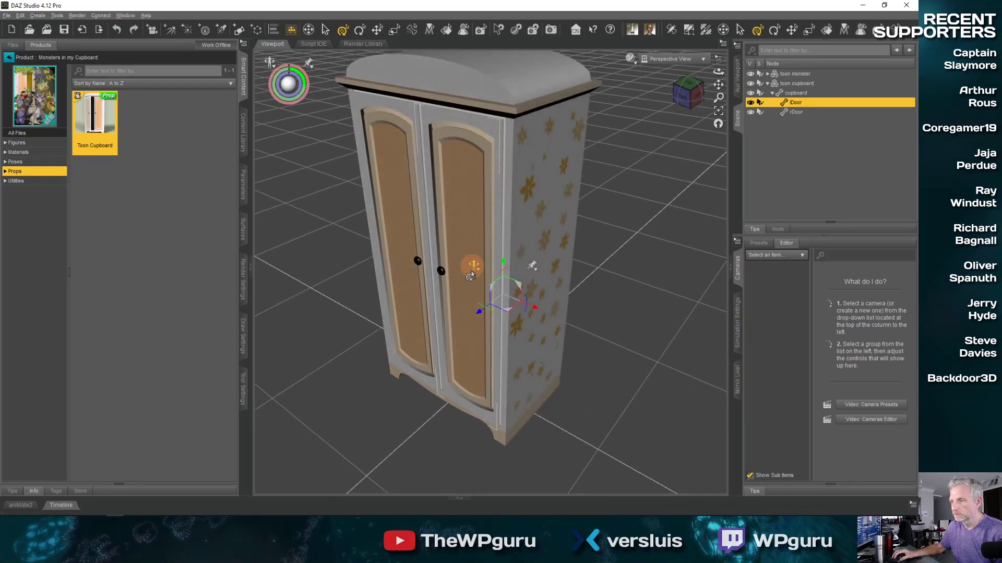
drag(490, 313, 512, 317)
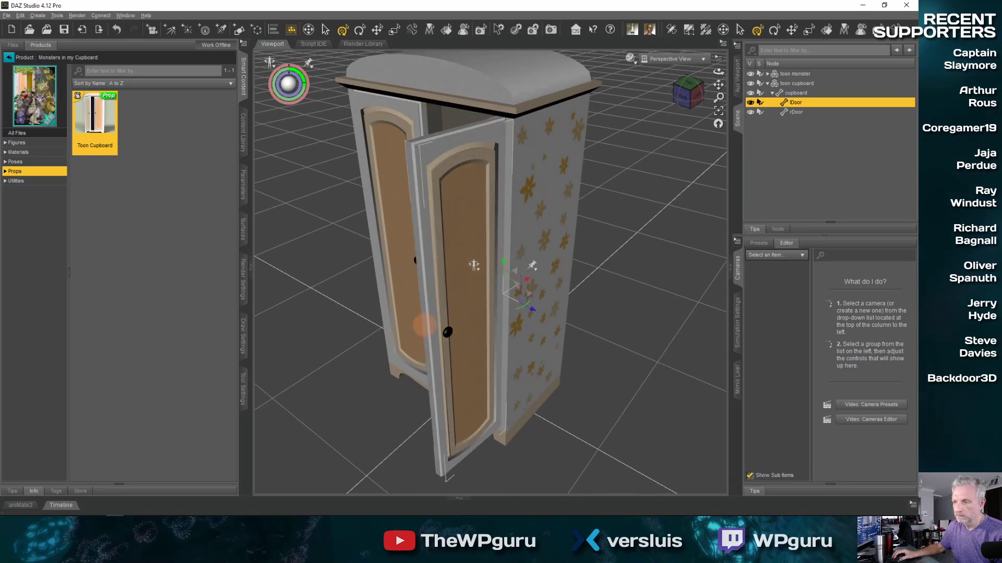
ctrl+alt+drag(425, 325, 425, 329)
click(426, 299)
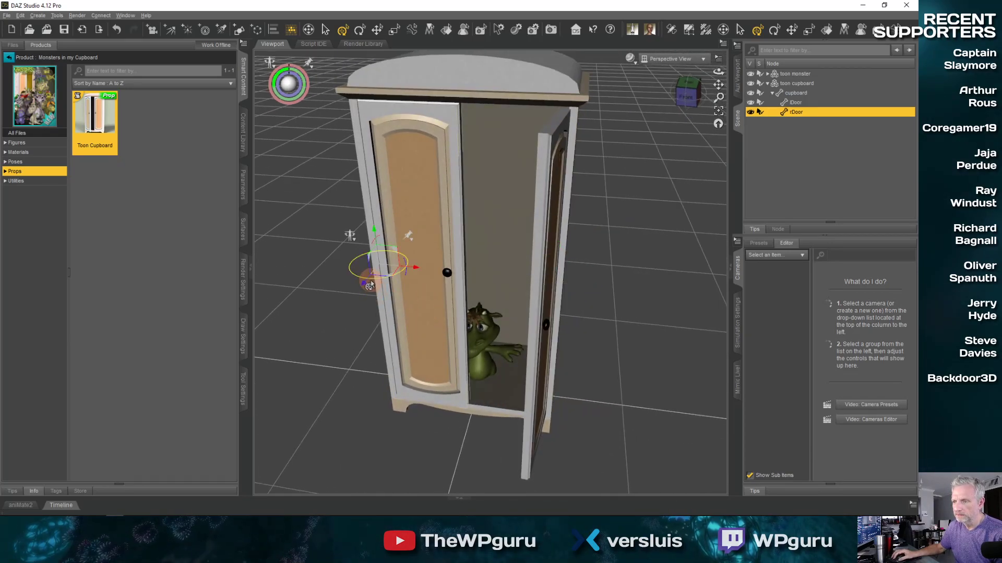
drag(371, 282, 396, 286)
ctrl+alt+drag(458, 299, 464, 300)
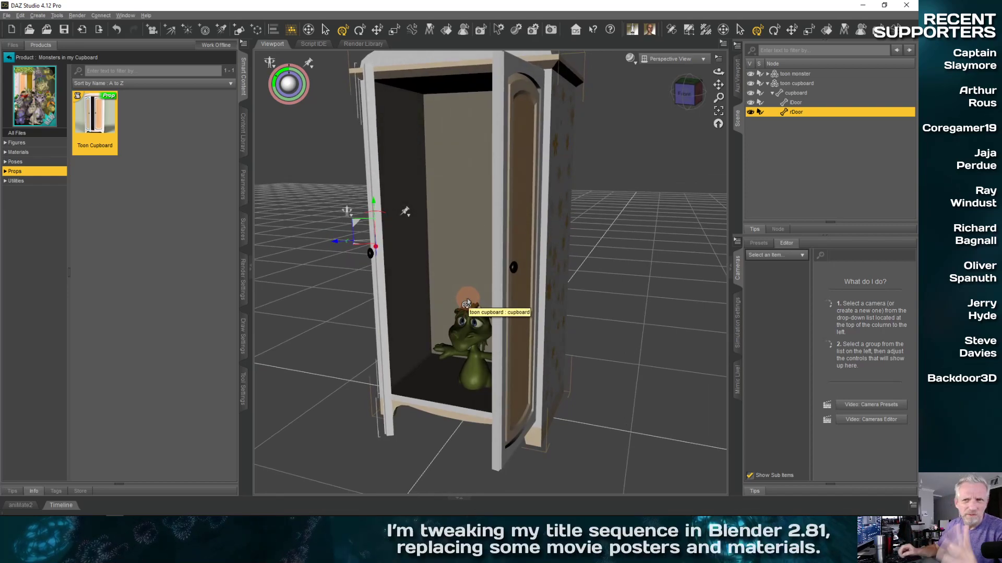
Step: Delete the toon cupboard from the scene and frame the toon monster in the viewport
click(789, 83)
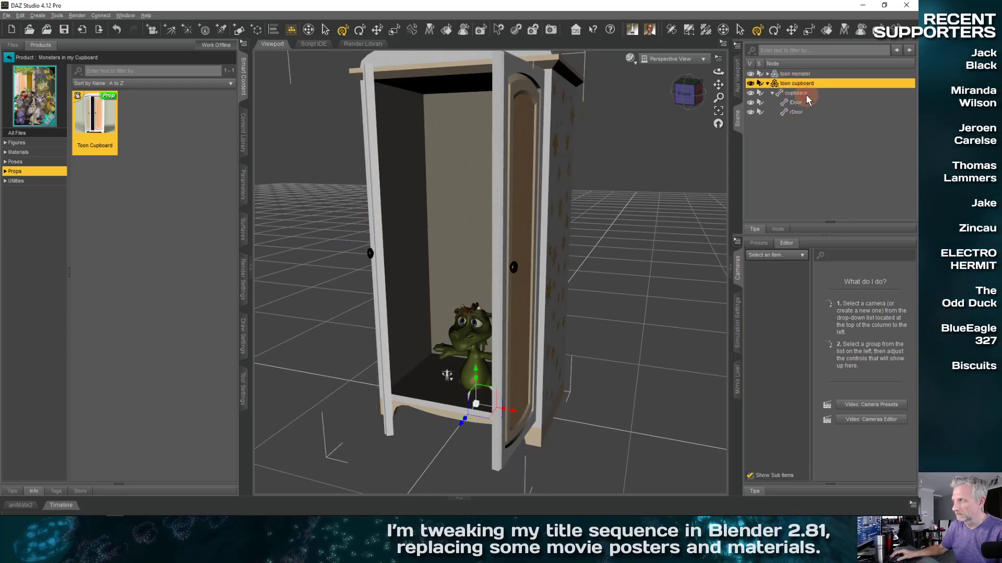
key(Delete)
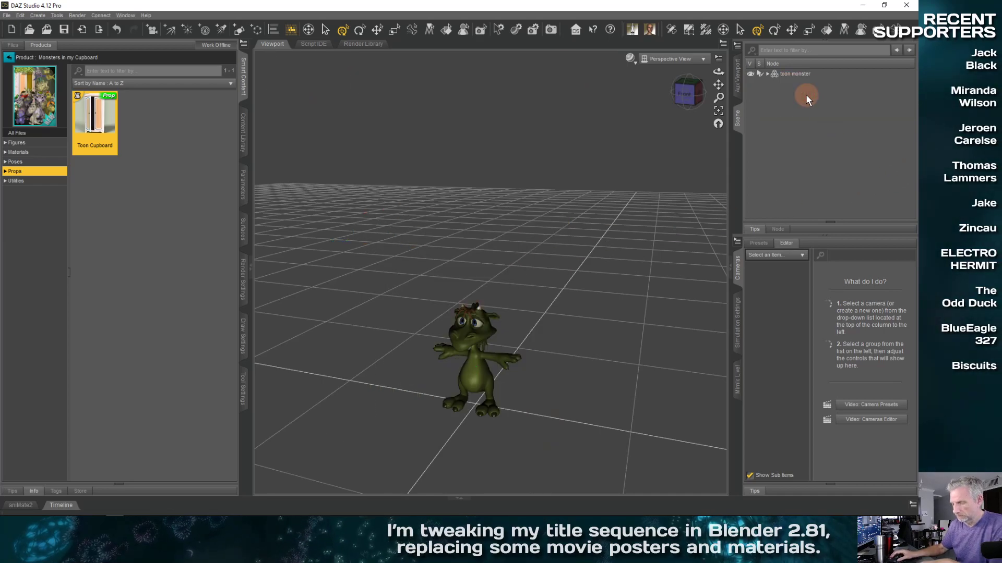
click(479, 373)
click(717, 111)
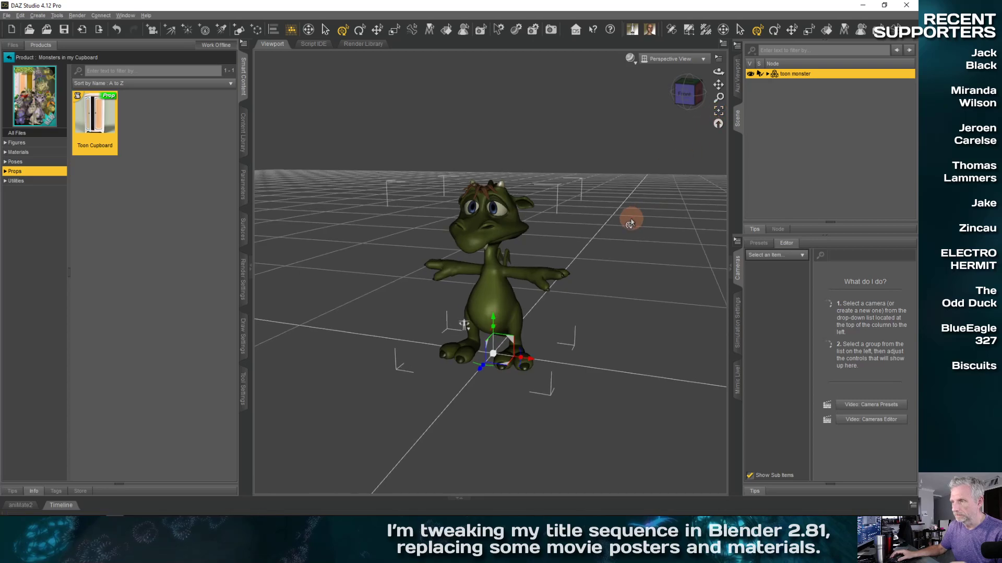
scroll(365, 232, down, 2)
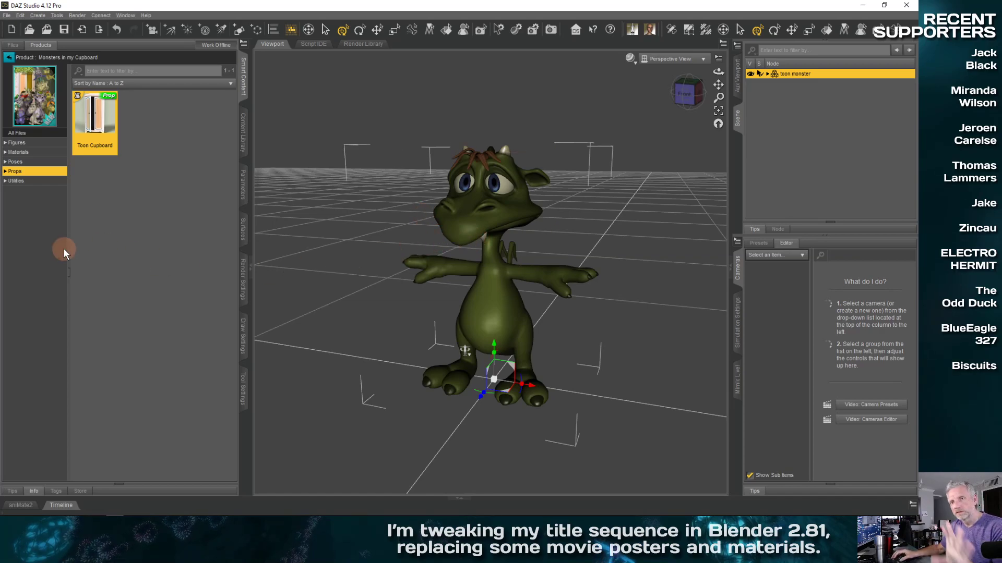
Step: Apply the product's Monster 02 pose to the toon monster, inspect it, and replace it with the Monster 04 pose
click(42, 162)
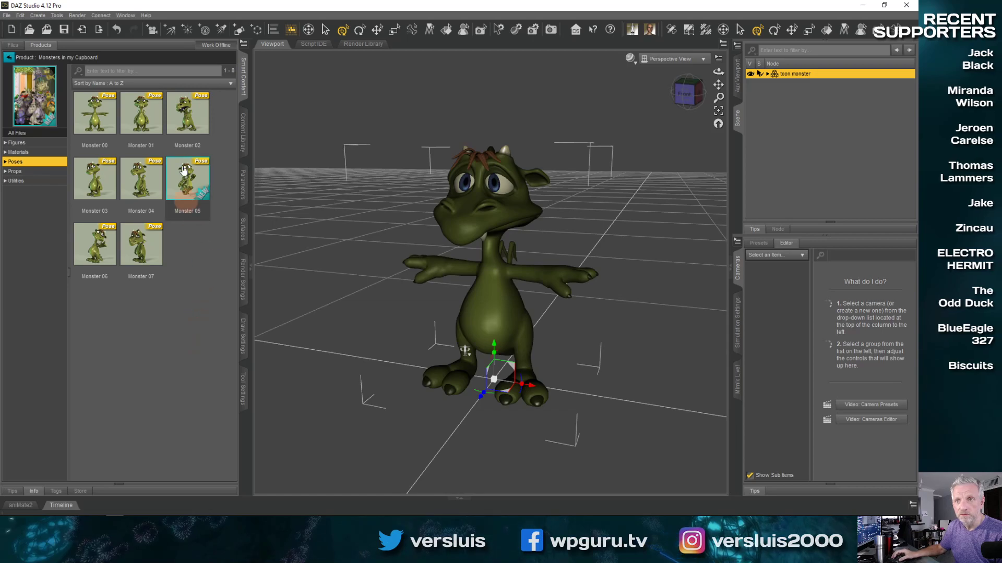
double_click(187, 113)
mouse_move(360, 294)
middle_down()
mouse_move(369, 302)
mouse_move(361, 304)
middle_up()
scroll(362, 302, up, 2)
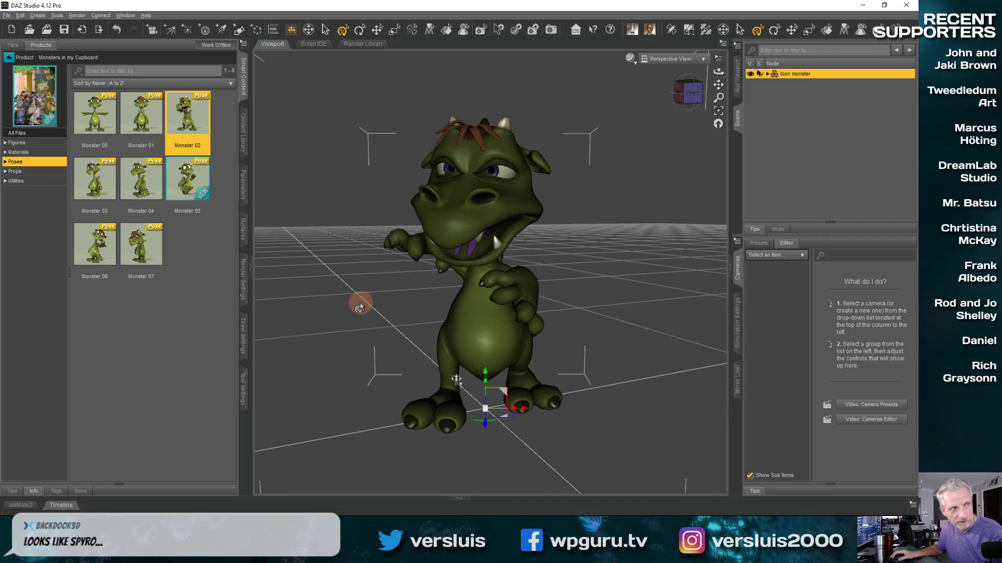
middle_drag(360, 307, 360, 302)
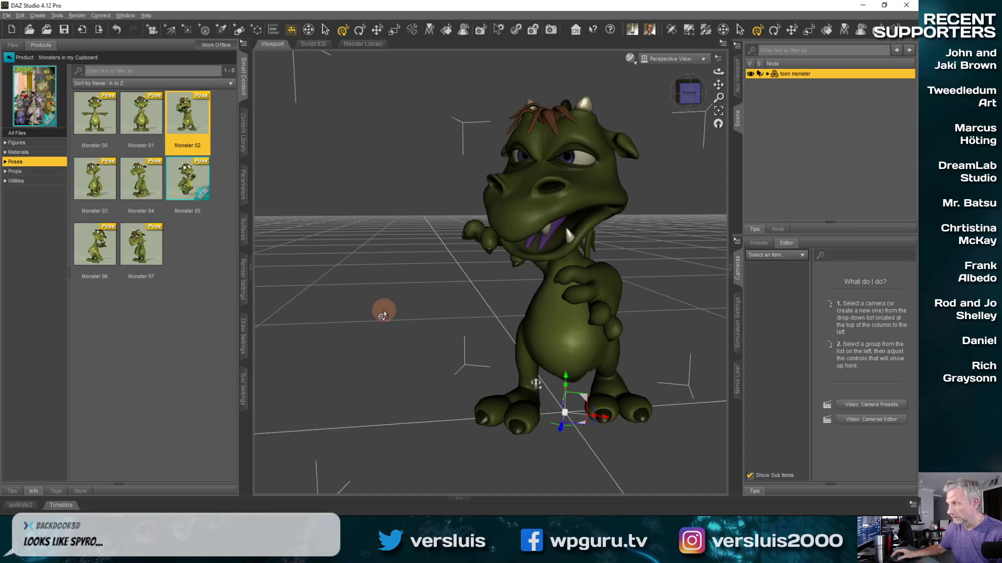
double_click(141, 178)
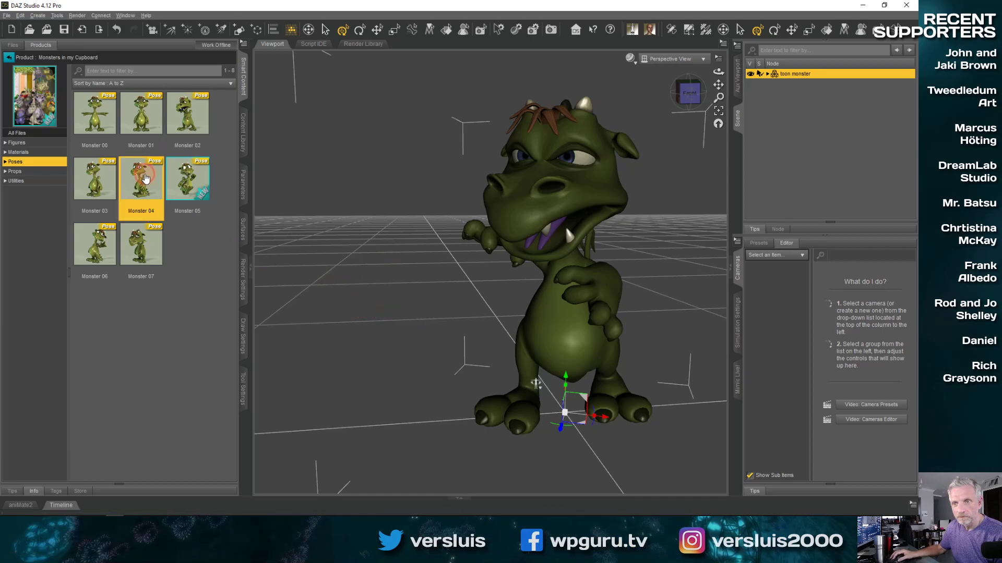
middle_drag(313, 255, 306, 301)
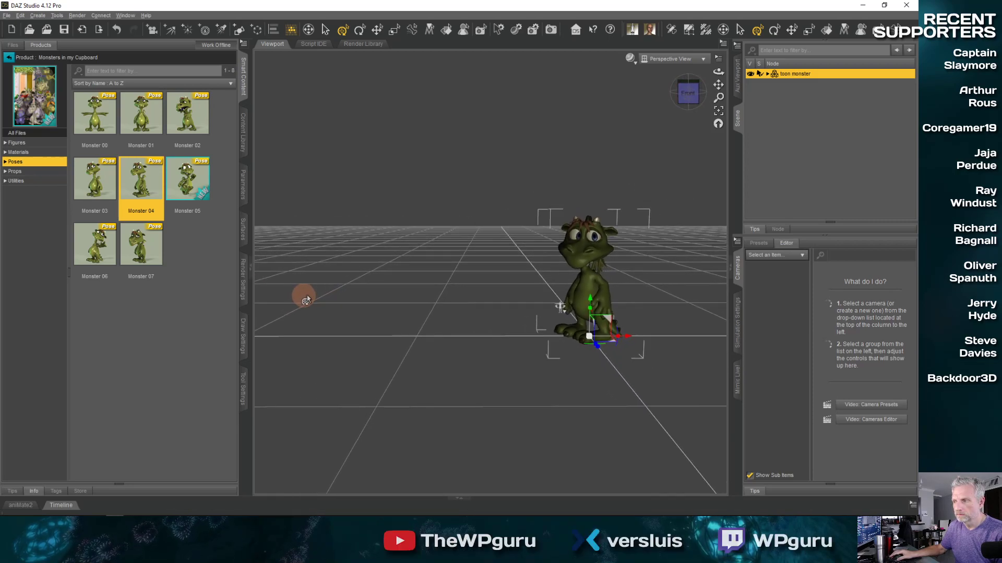
Step: Apply the Monster 06 pose to the toon monster, rotate the figure slightly, and switch it to the Monster 07 pose
double_click(104, 245)
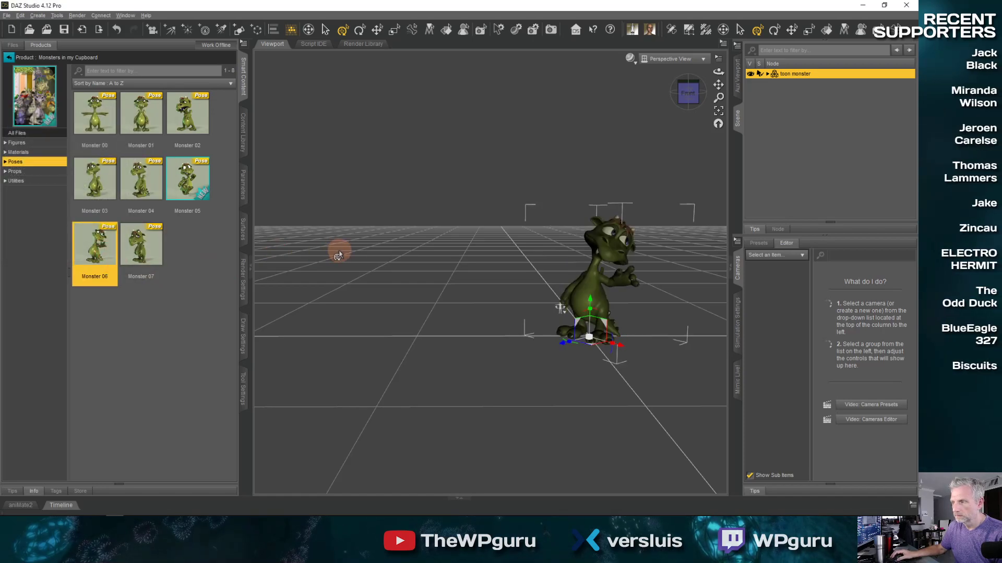
scroll(339, 254, up, 2)
middle_drag(343, 256, 345, 251)
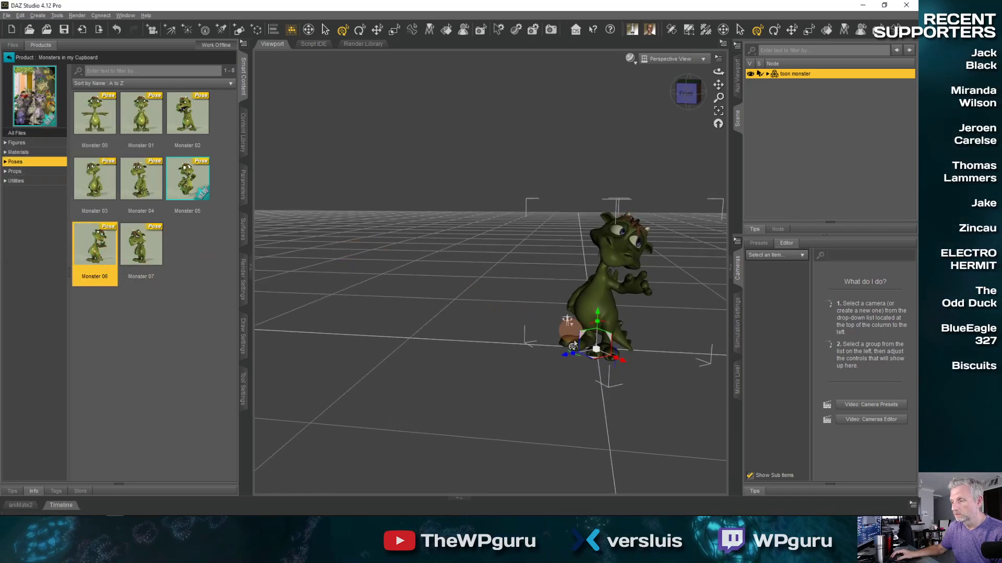
drag(578, 362, 580, 358)
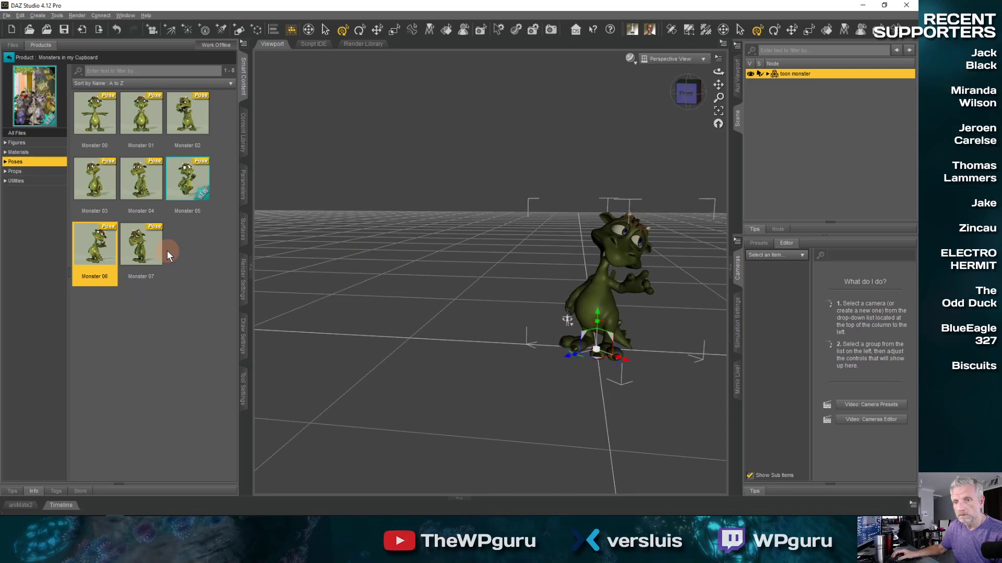
drag(143, 250, 303, 284)
middle_drag(344, 296, 344, 300)
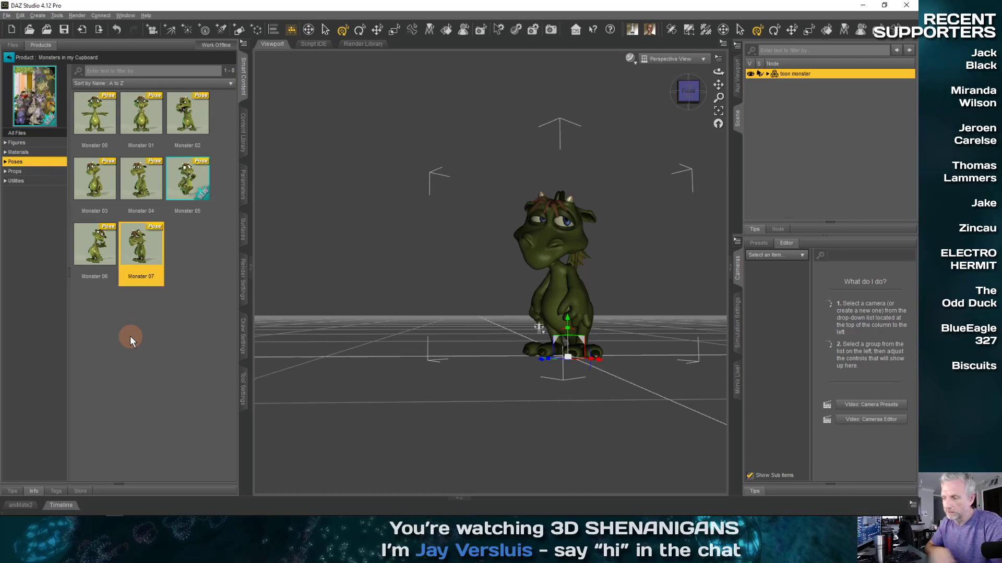
Step: Inspect the toon monster's current pose from the side and replace it with the Monster 03 pose
scroll(371, 265, up, 3)
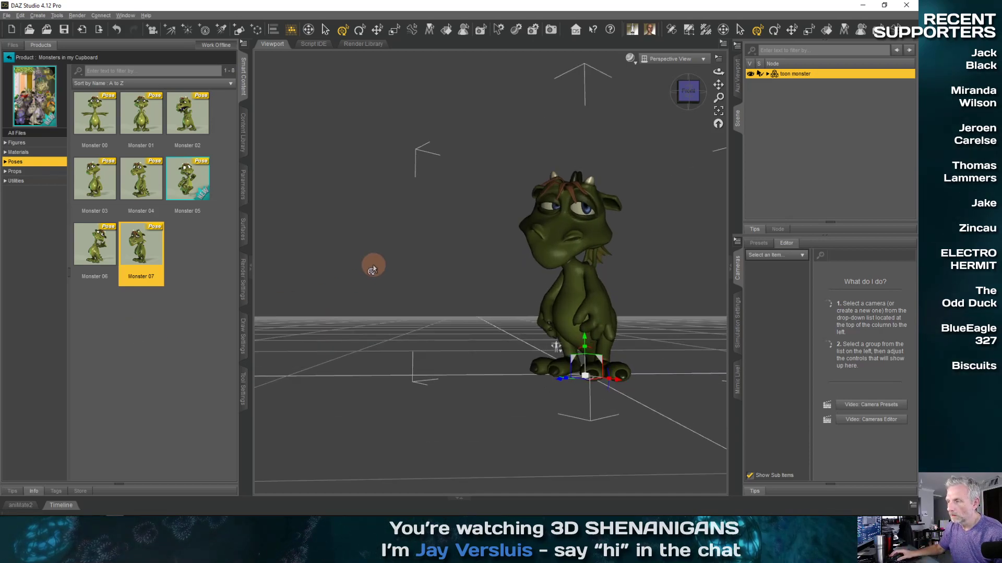
middle_drag(373, 265, 360, 273)
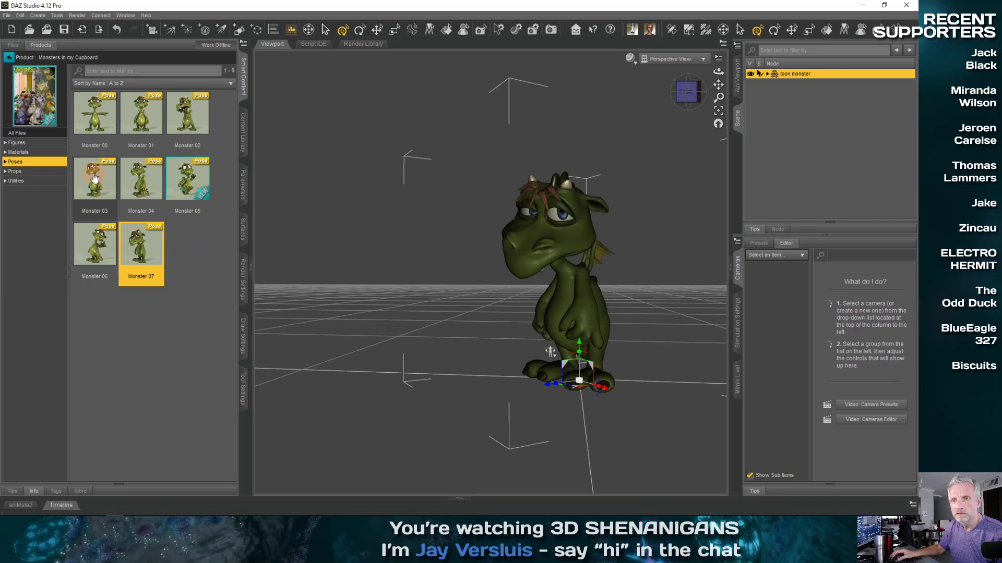
click(87, 177)
click(368, 272)
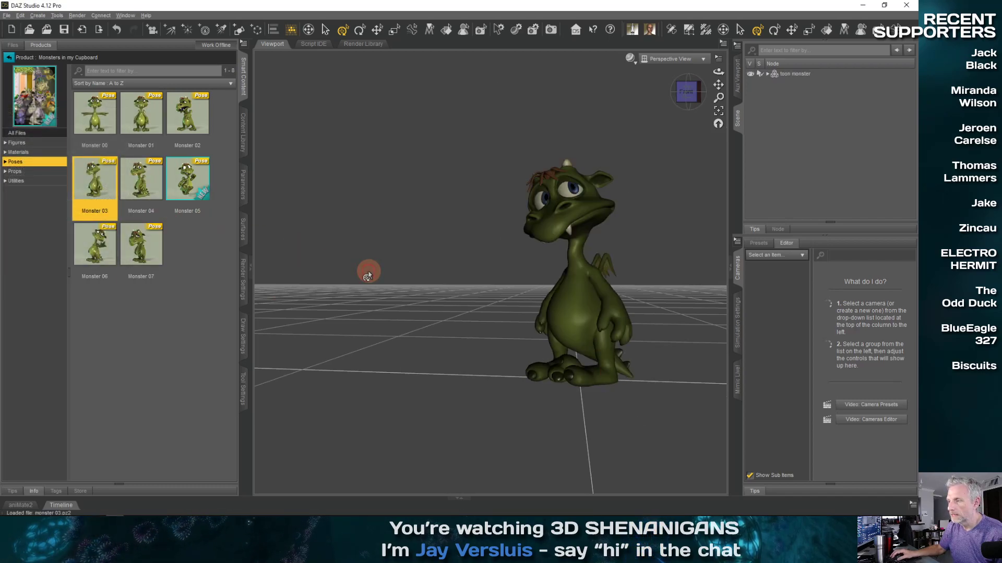
middle_drag(368, 271, 368, 276)
Step: Apply the Monster 04 pose to the toon monster, inspect it, and replace it with the Monster 06 pose
double_click(141, 180)
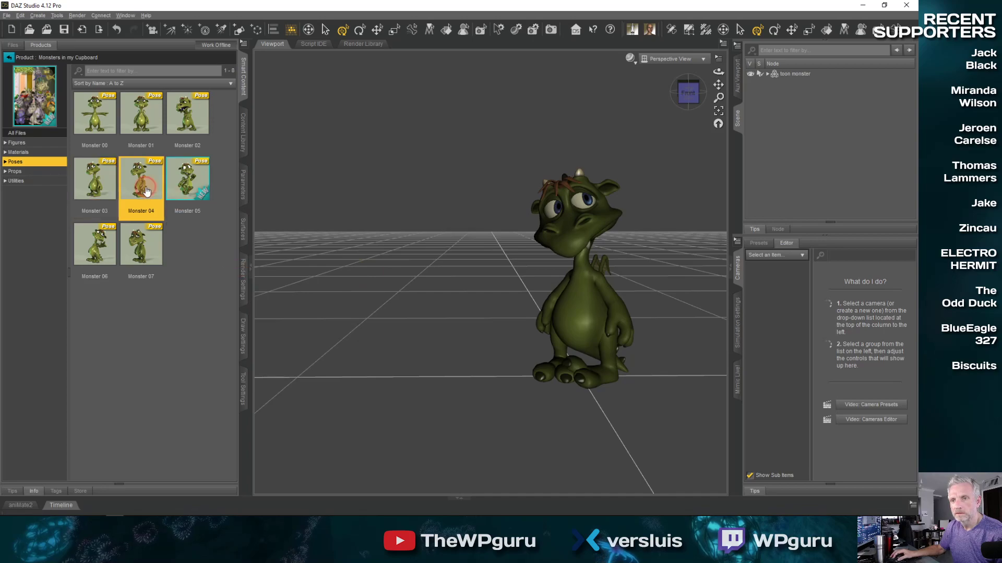
click(474, 351)
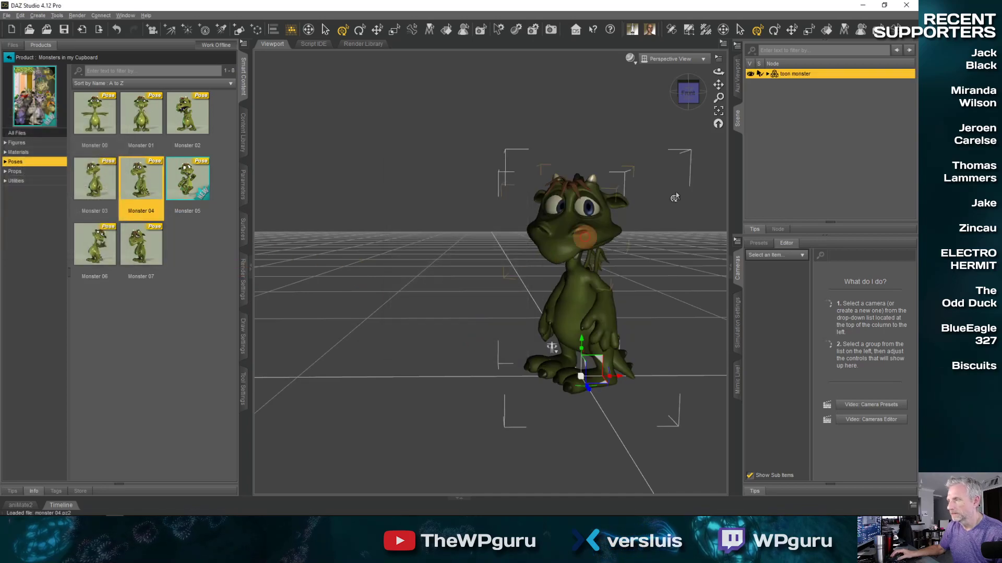
middle_drag(442, 288, 321, 294)
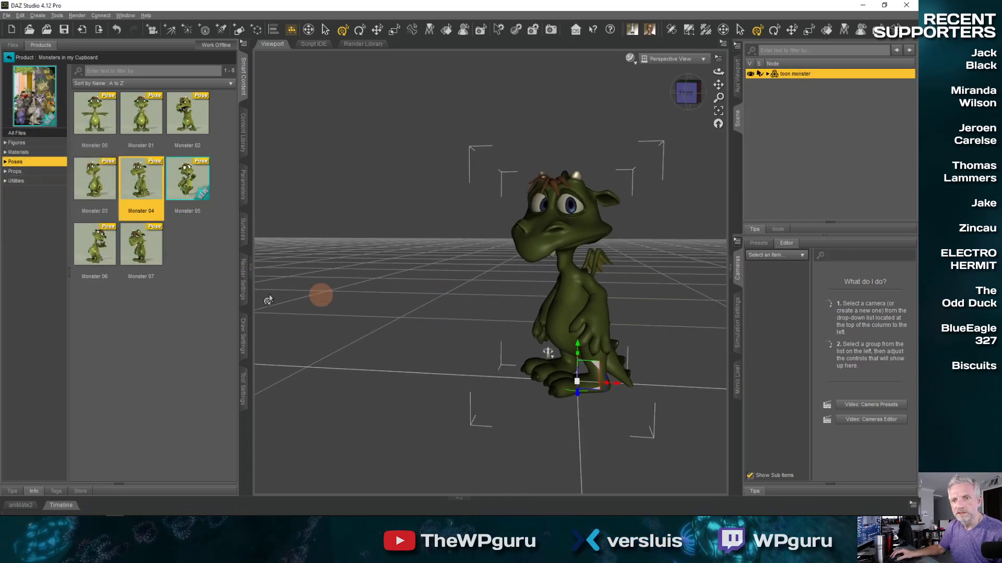
double_click(113, 255)
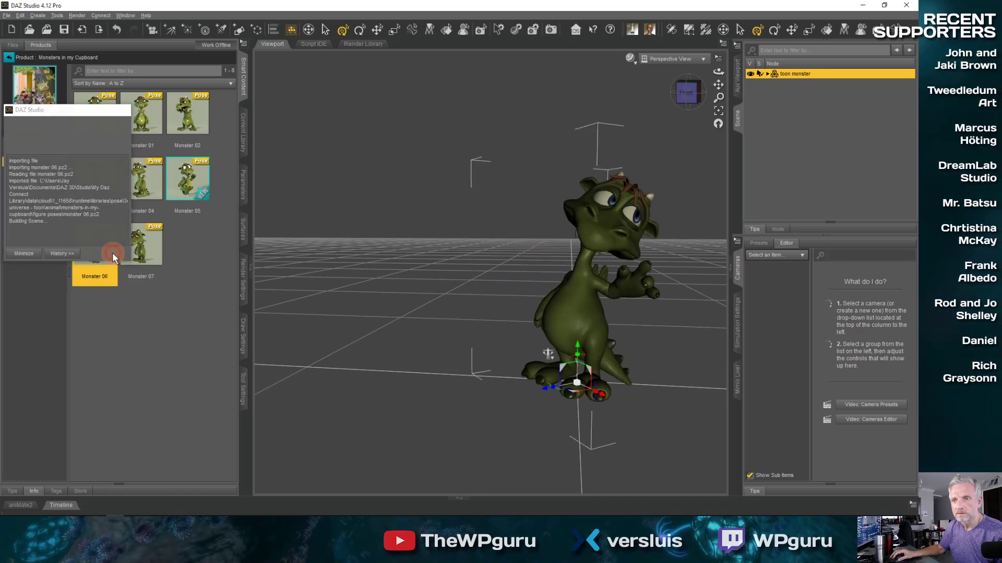
middle_drag(510, 289, 510, 289)
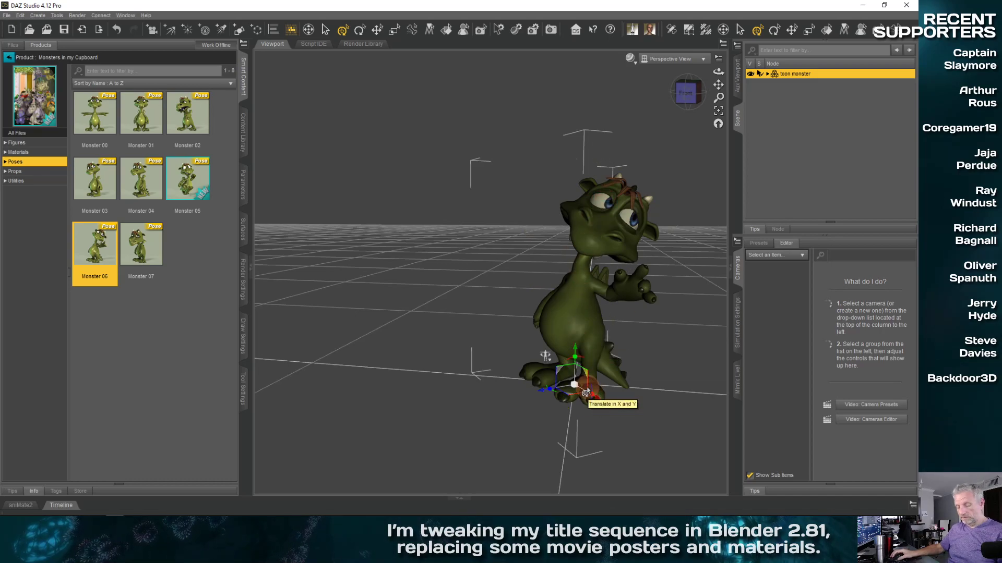
middle_drag(587, 387, 587, 387)
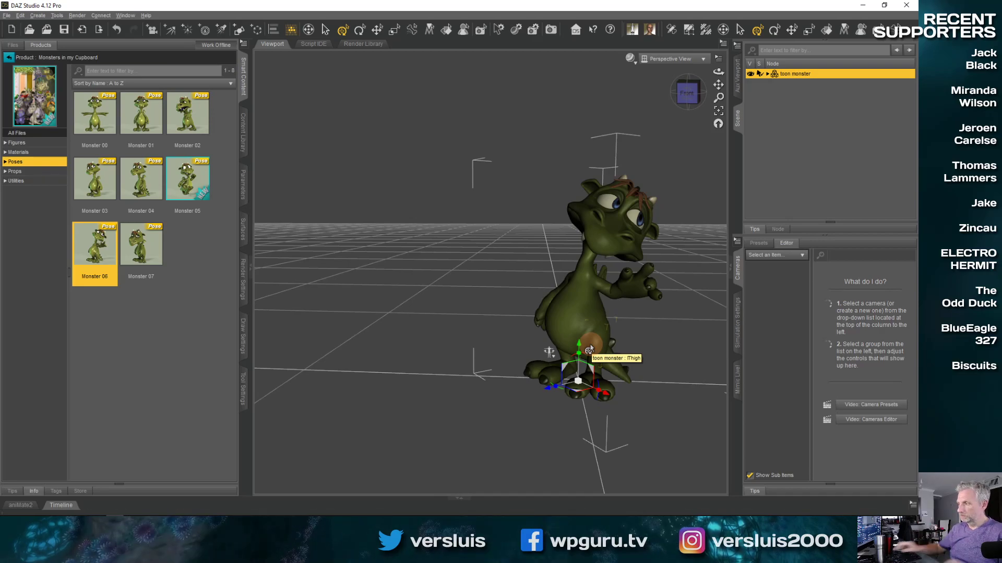
Step: Switch to Blender by launching it, and delete the default cube from the new scene
click(864, 7)
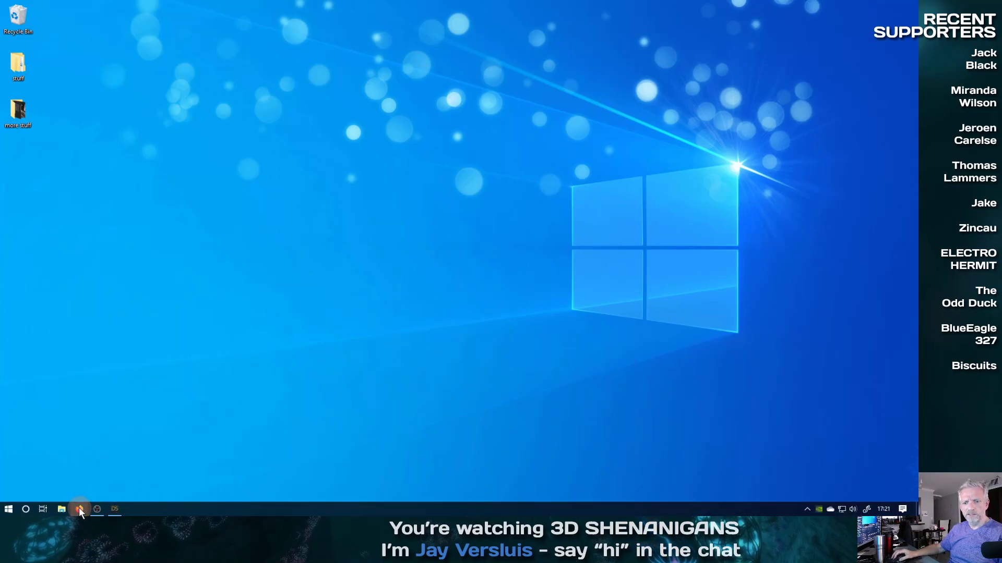
click(10, 510)
click(191, 257)
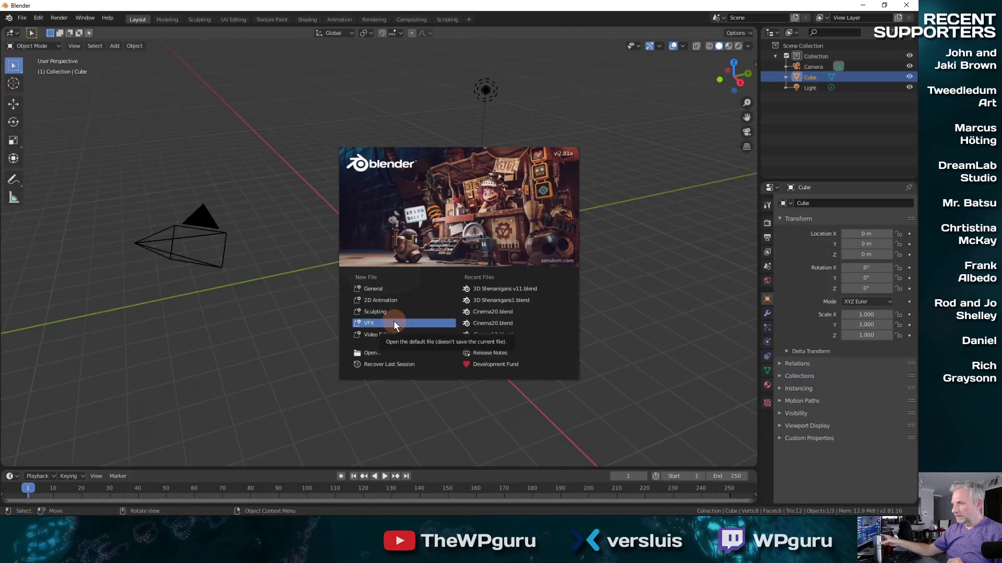
click(474, 181)
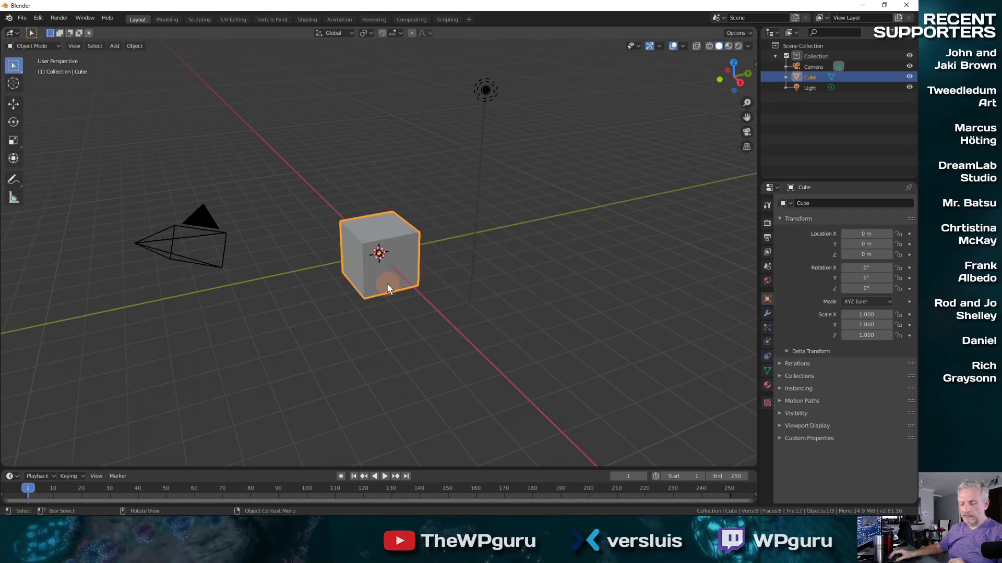
key(x)
click(386, 283)
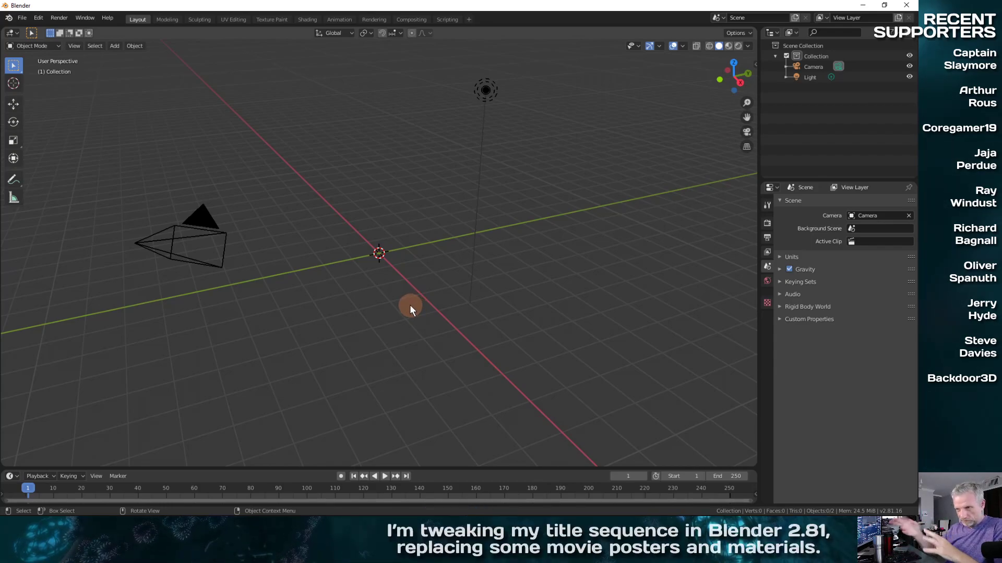
Step: Add a text object at the world origin and frame it in the viewport
middle_drag(409, 304, 386, 267)
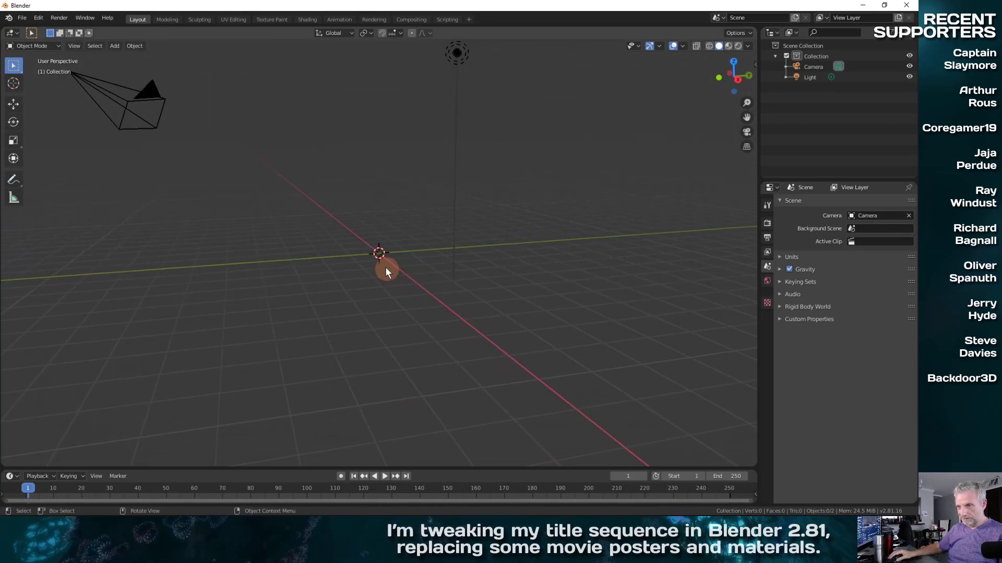
drag(380, 253, 489, 336)
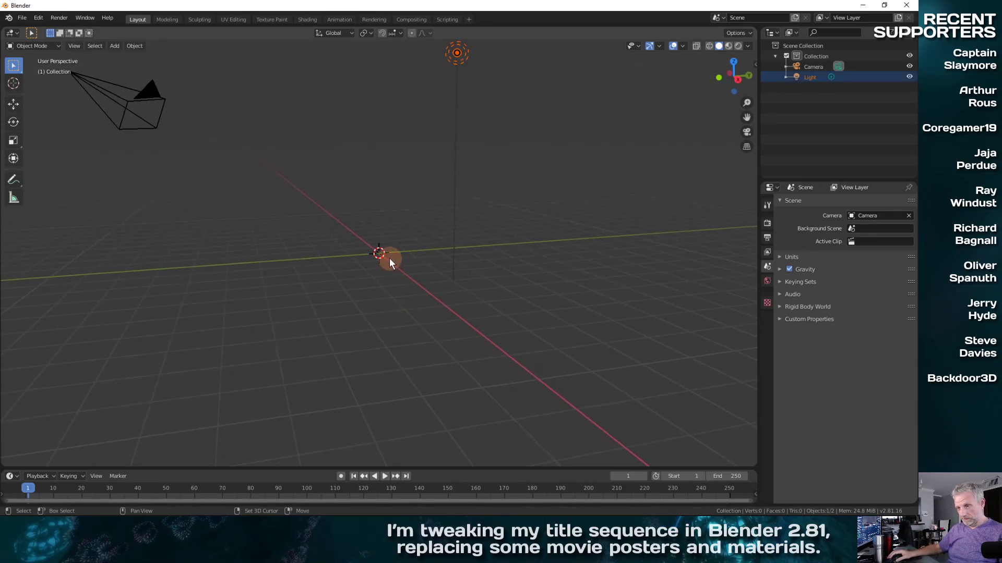
drag(389, 258, 444, 317)
shift+middle_drag(409, 291, 506, 355)
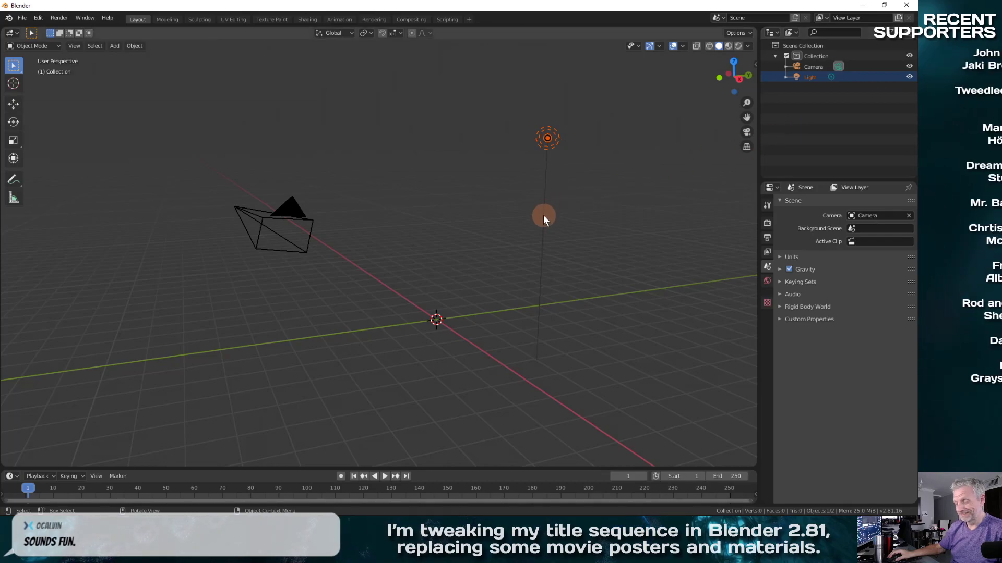
key(shift+a)
mouse_move(544, 215)
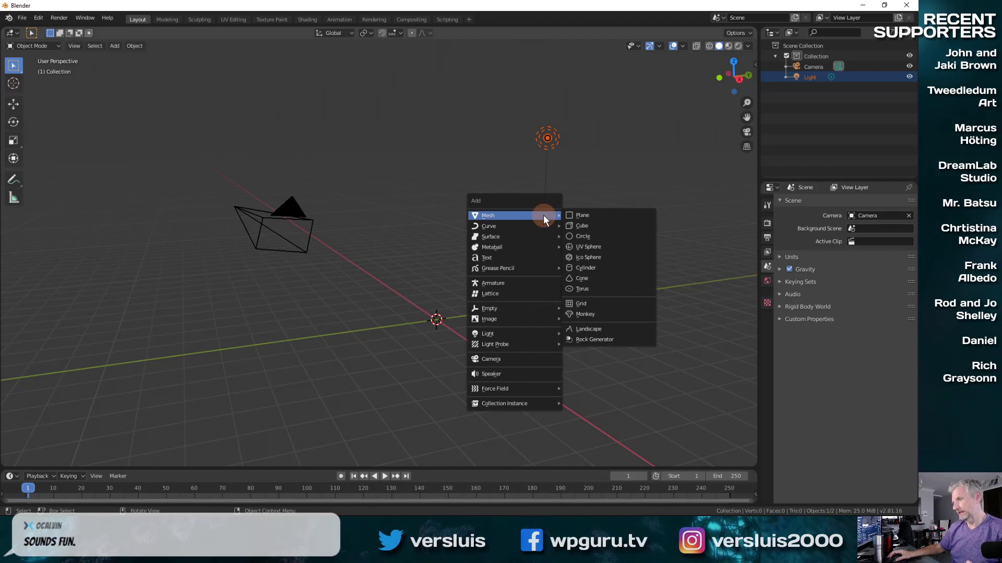
click(534, 260)
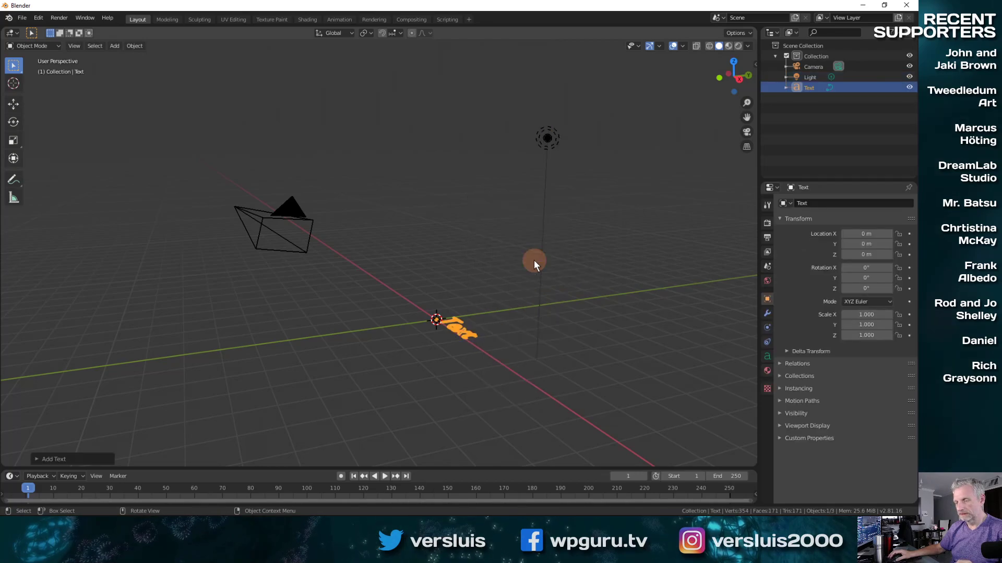
key(KP_Decimal)
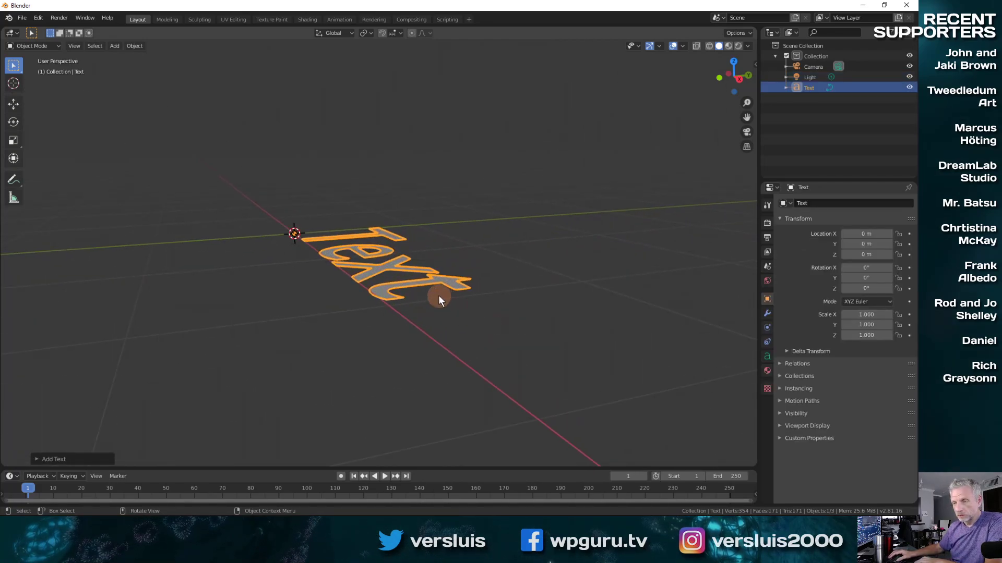
middle_drag(439, 295, 544, 359)
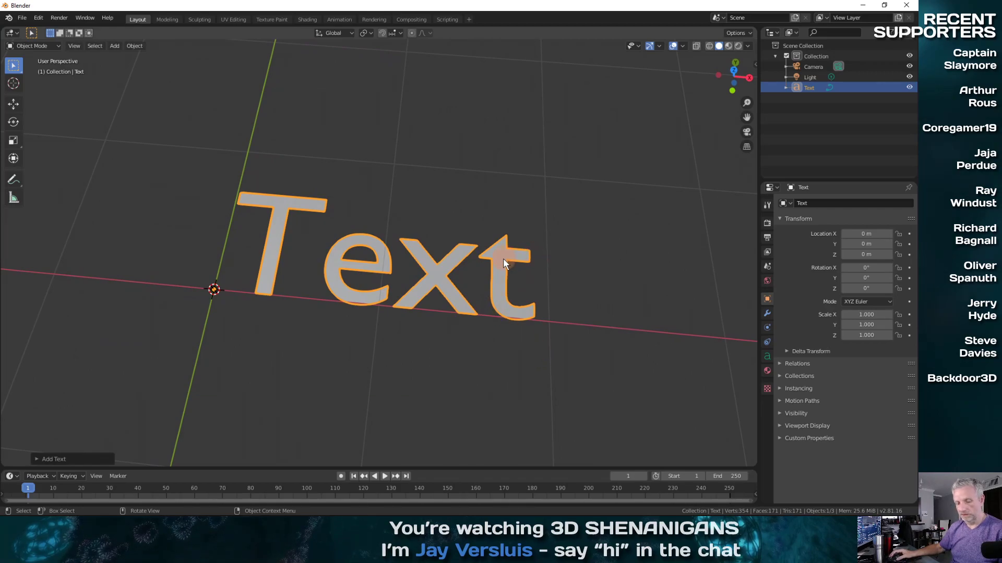
Step: Replace the text object's default wording with a single "?" character
key(Tab)
key(BackSpace)
key(BackSpace)
key(BackSpace)
key(BackSpace)
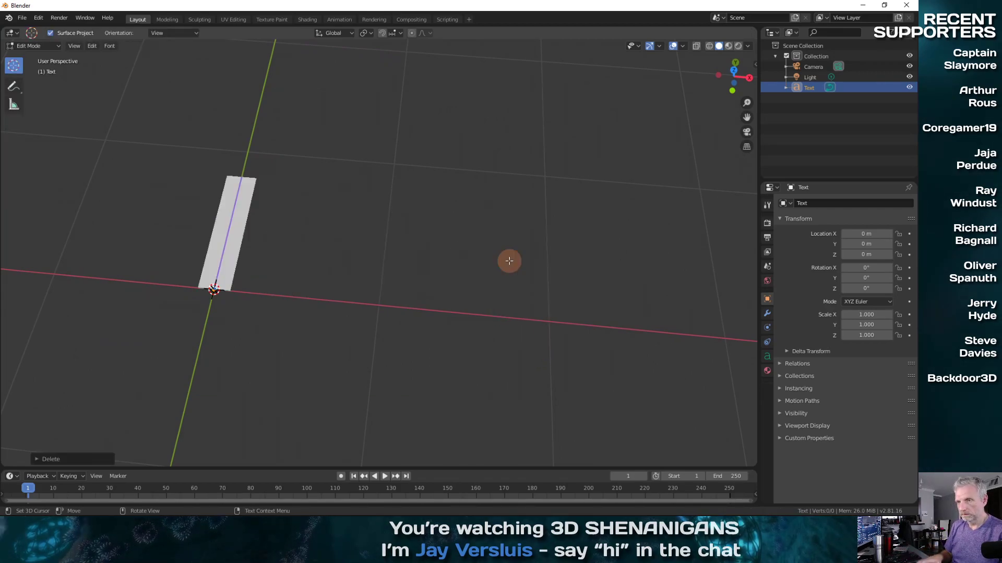
text(?)
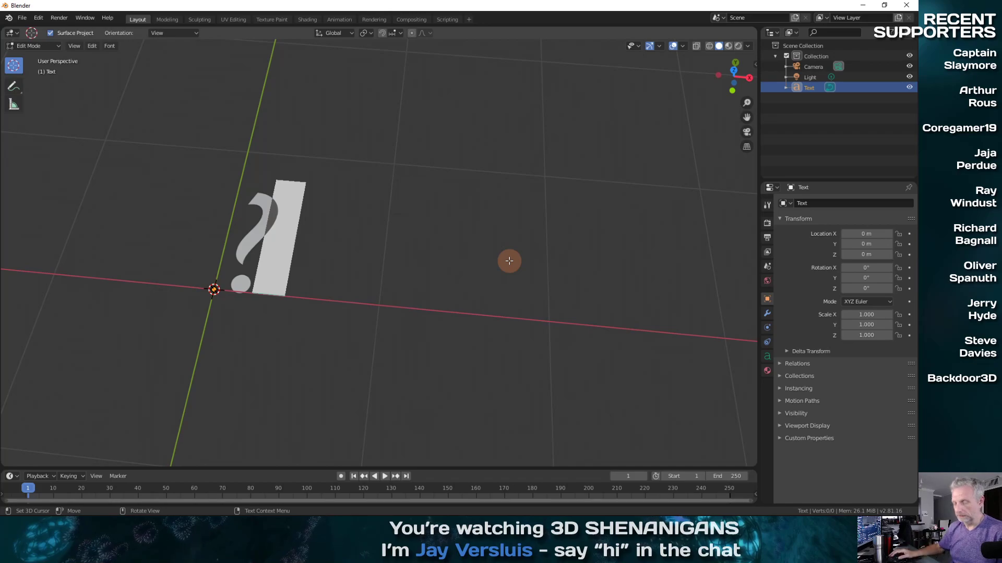
key(Tab)
Step: Rotate the question mark 90° about the global X axis so it stands upright
middle_drag(405, 290, 274, 180)
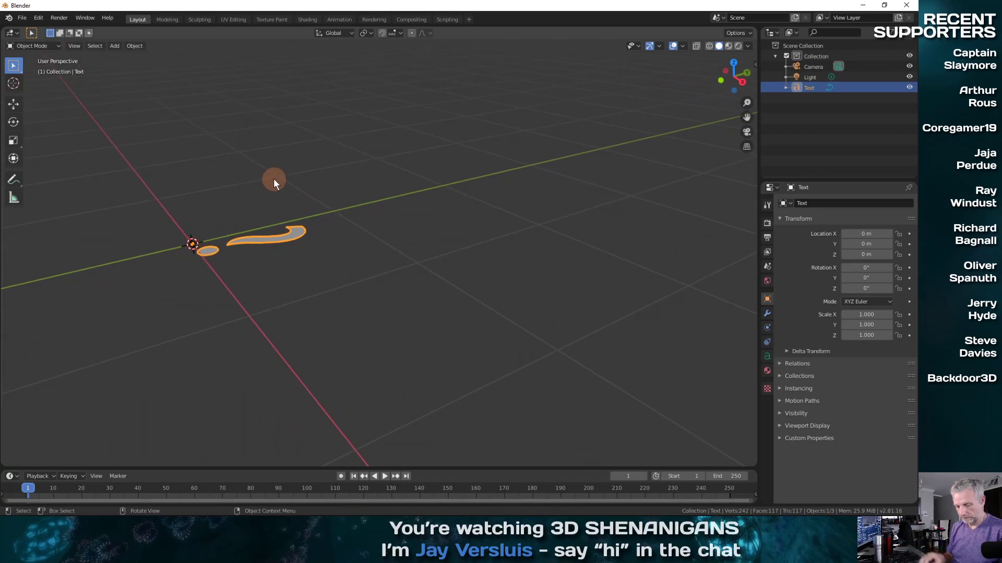
key(r)
key(x)
key(9)
key(0)
key(Return)
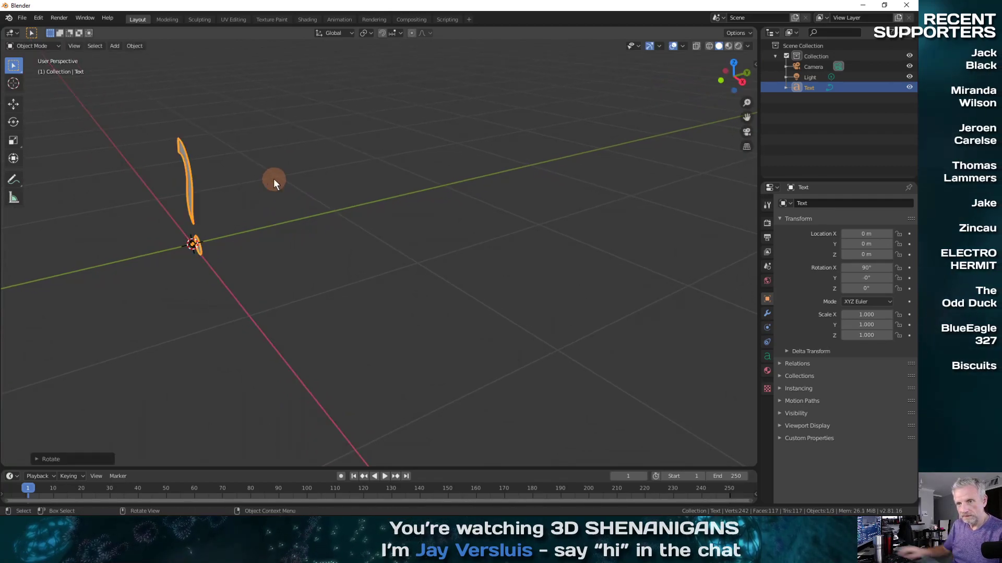
key(r)
key(y)
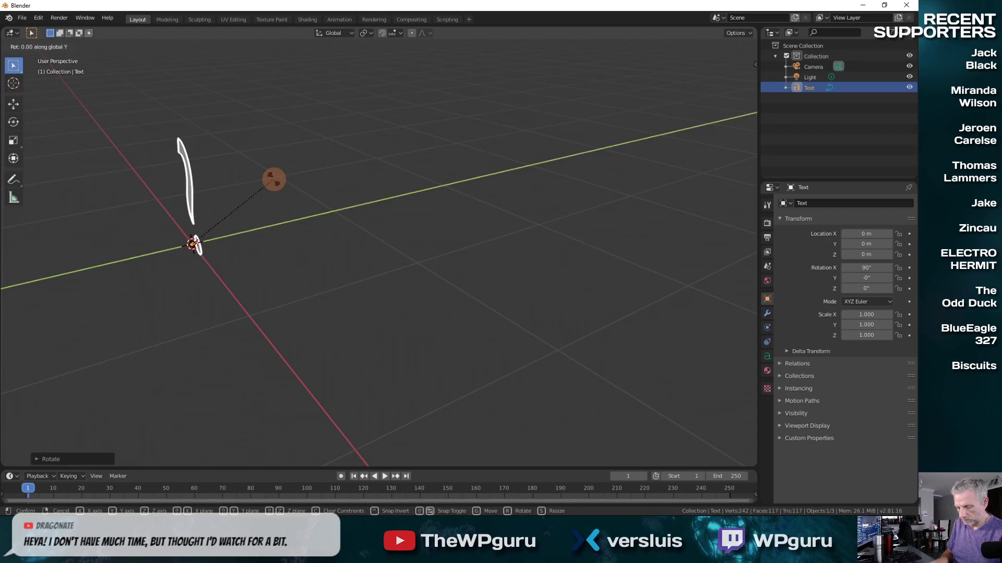
key(9)
key(0)
key(Escape)
Step: Rotate the question mark 90° about the global Z axis and view it from the front
key(r)
key(z)
key(9)
key(0)
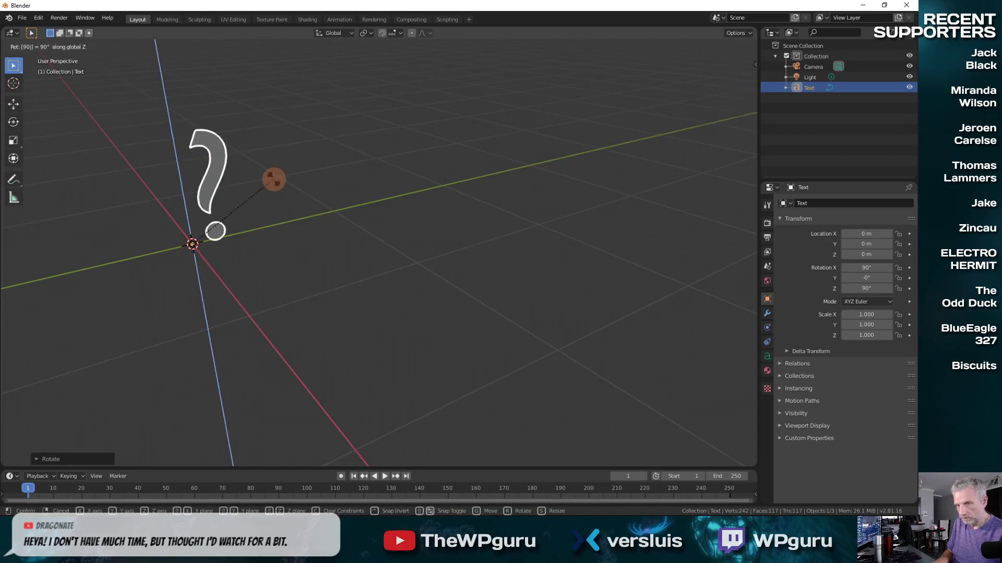
key(Return)
middle_drag(272, 180, 280, 223)
scroll(285, 217, up, 4)
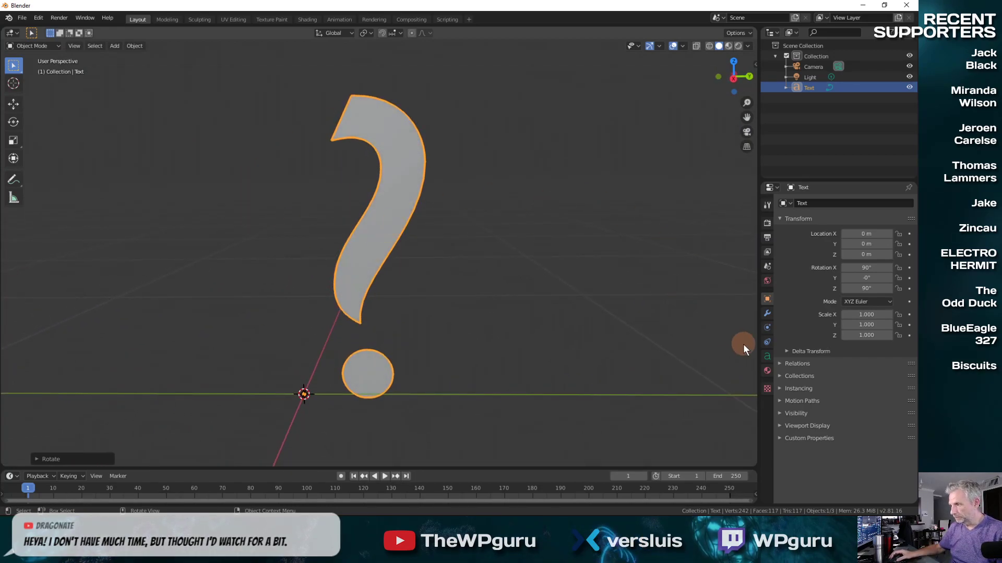
Step: Look through the Windows Fonts folder and Downloads for a regular font file for the question mark text
click(766, 357)
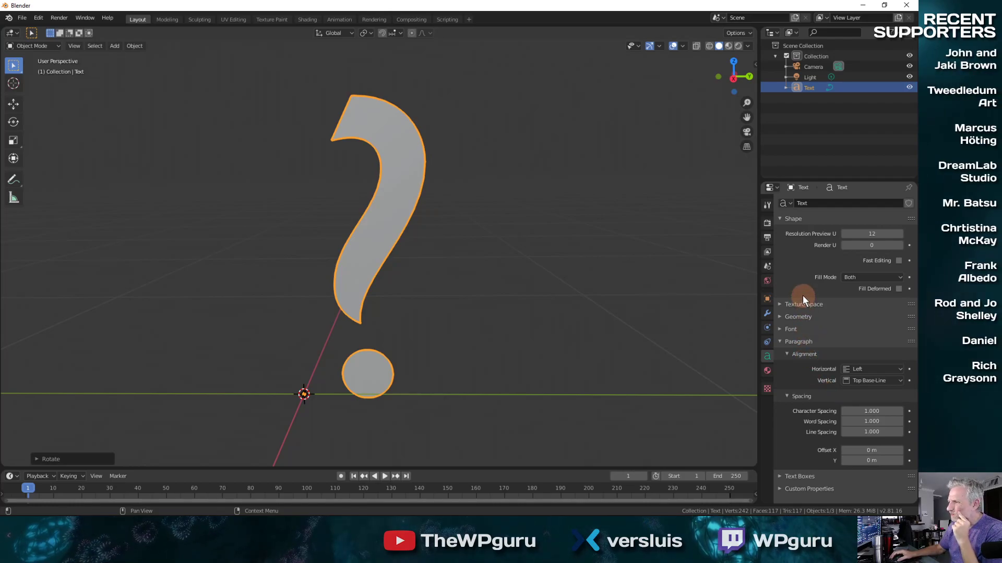
click(781, 329)
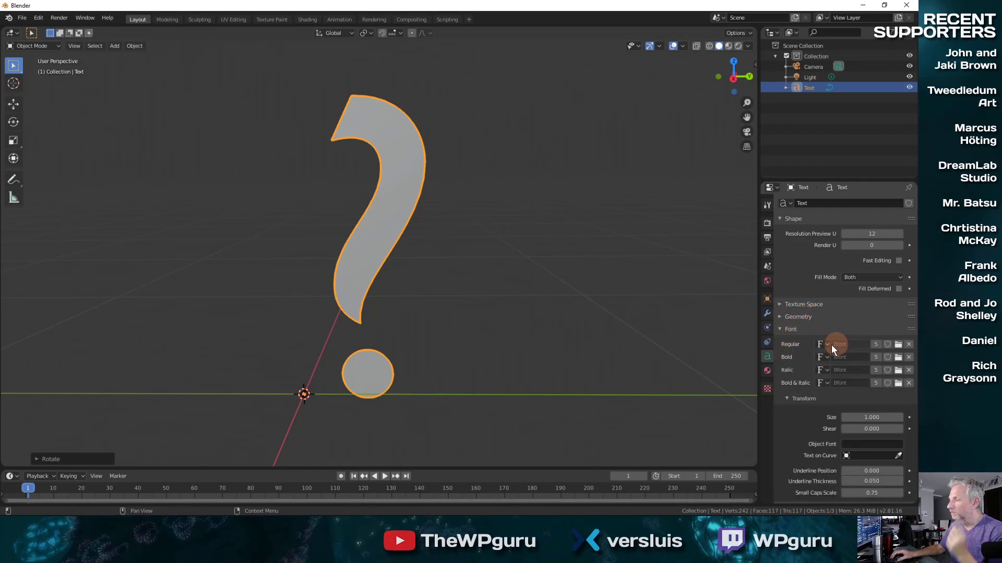
click(899, 345)
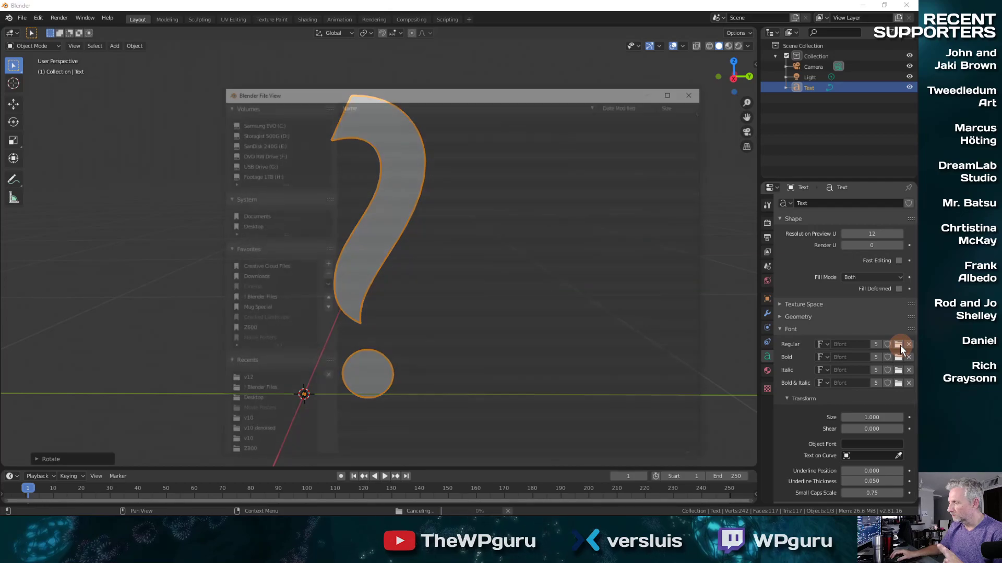
scroll(415, 240, down, 5)
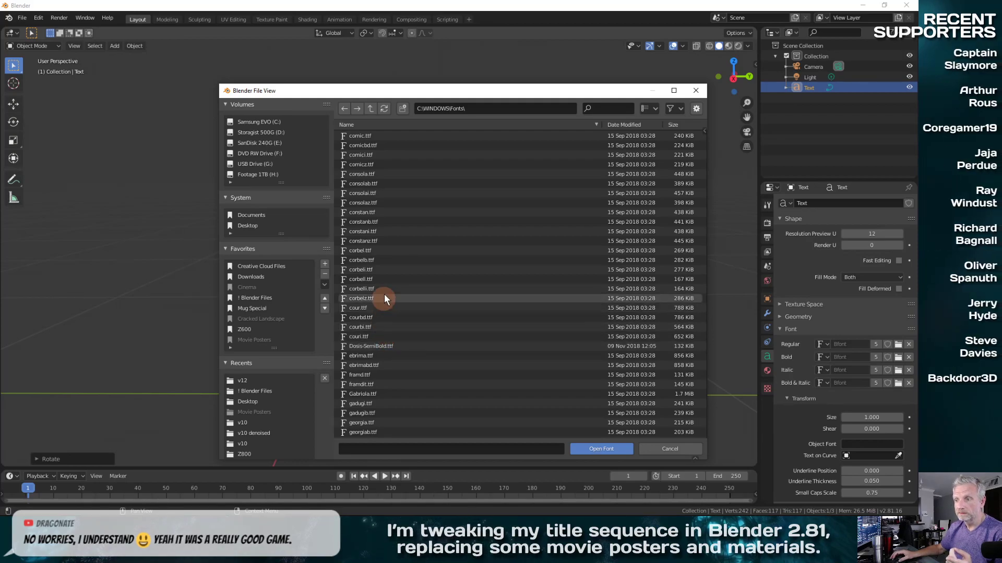
scroll(401, 282, down, 12)
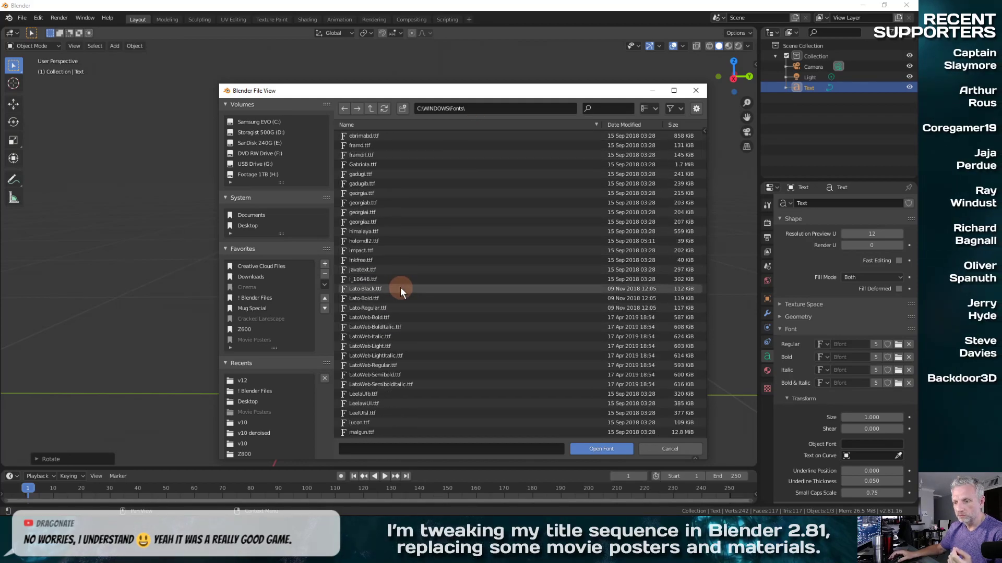
scroll(399, 287, down, 14)
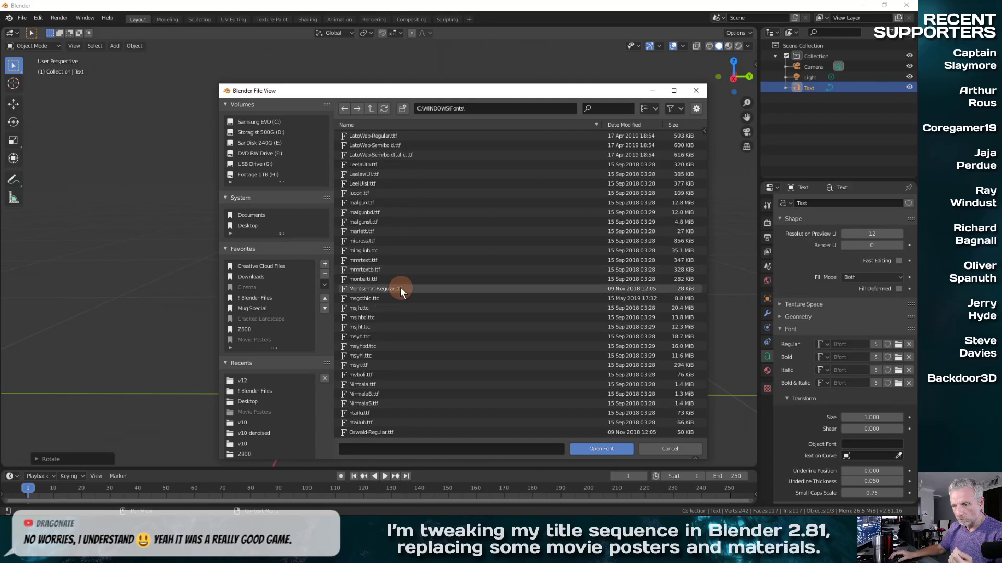
scroll(400, 287, up, 18)
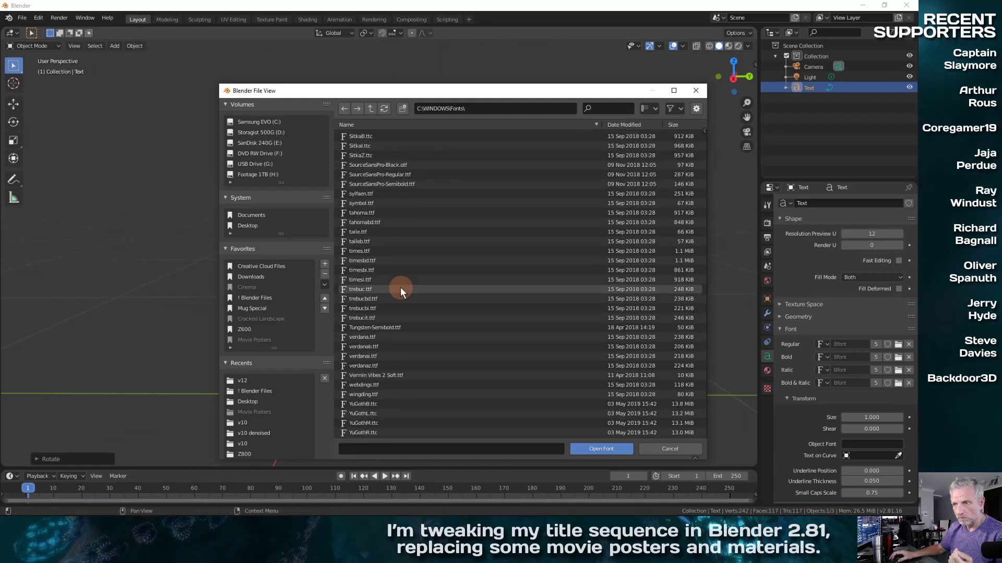
scroll(400, 287, up, 10)
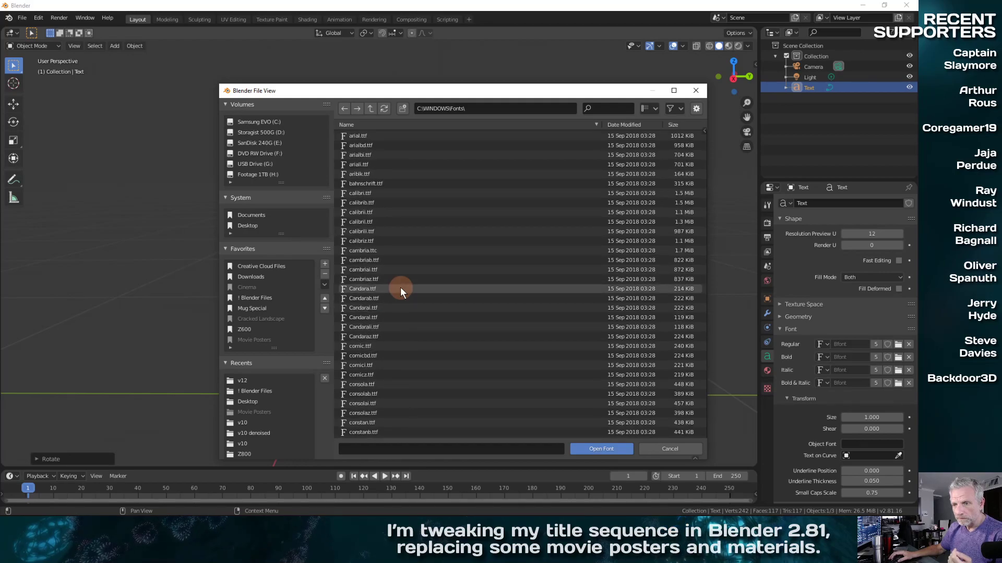
click(254, 277)
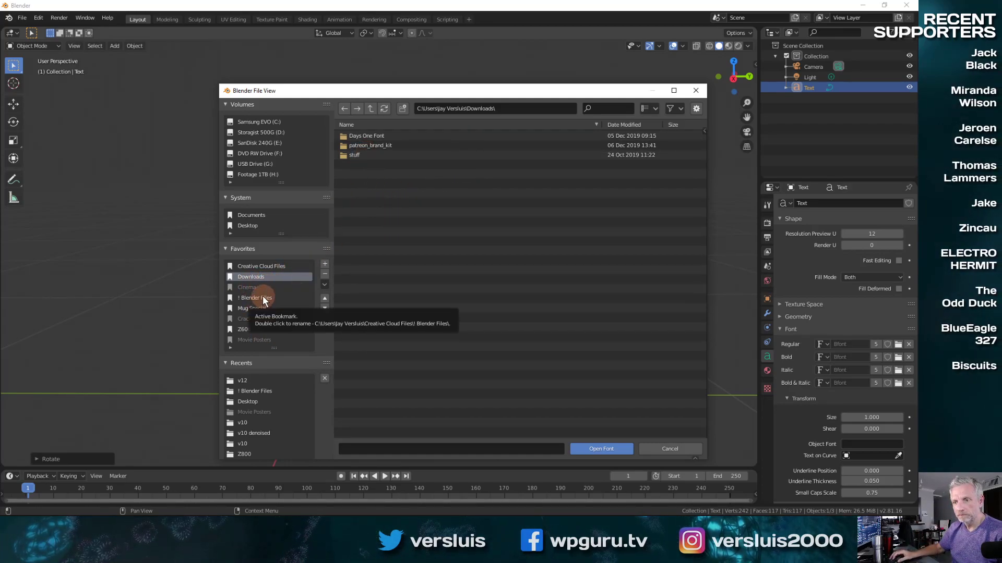
click(670, 449)
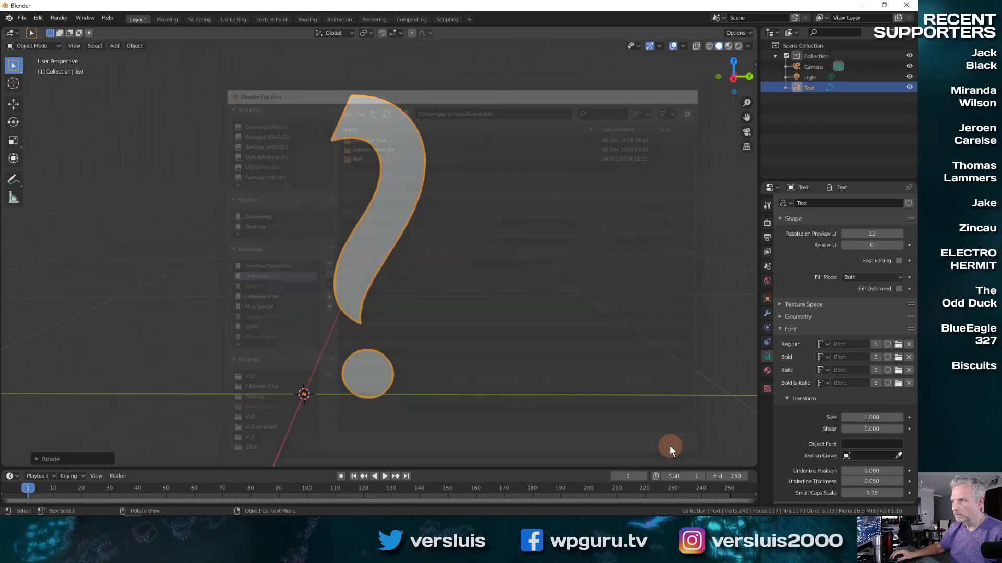
Step: Switch to Firefox and close the blank new tab and the two Adobe Core Sync forum tabs
click(864, 5)
click(80, 510)
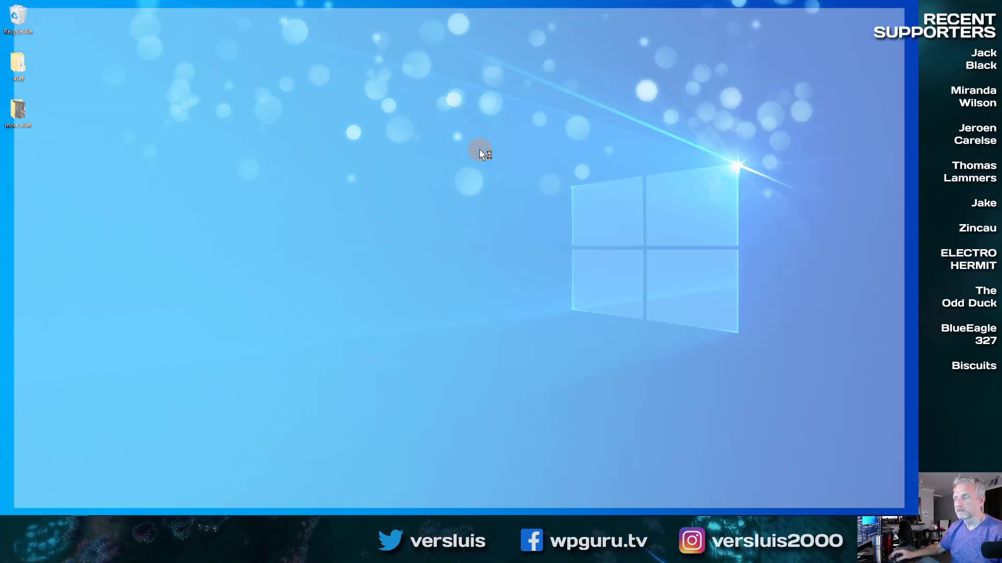
click(477, 152)
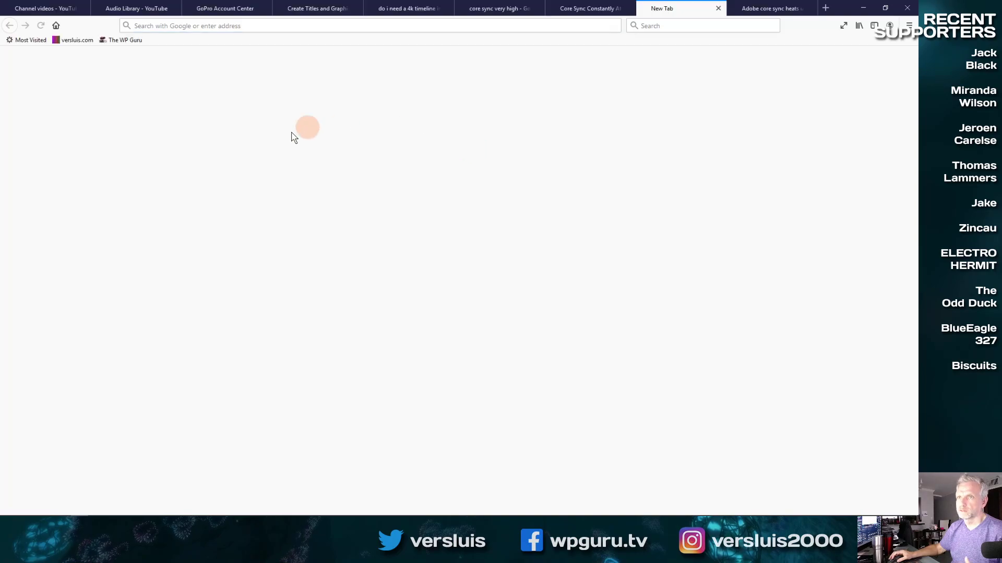
click(719, 9)
click(809, 8)
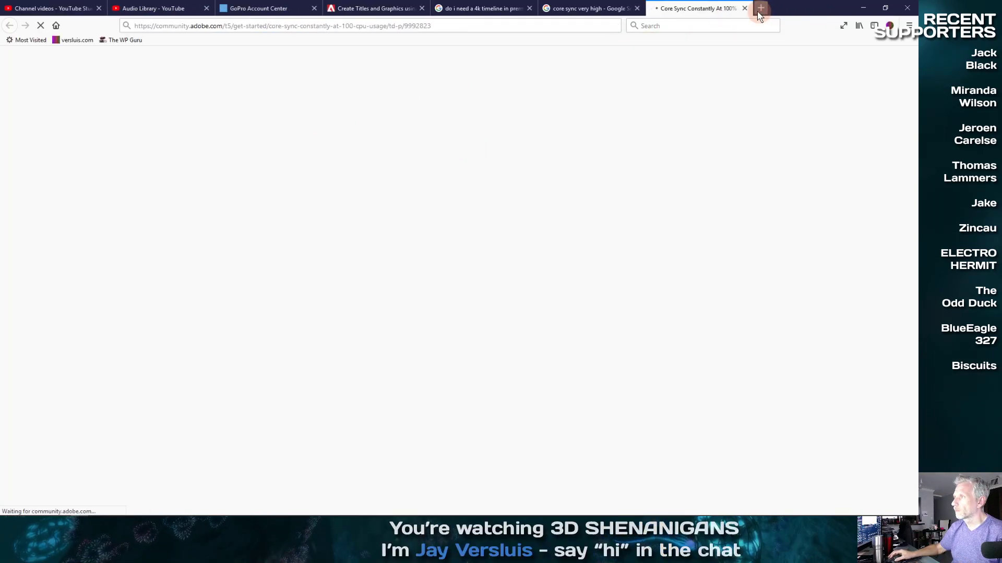
click(745, 9)
Step: Search the web for "days one font" and open the Days One page on Google Fonts
click(529, 28)
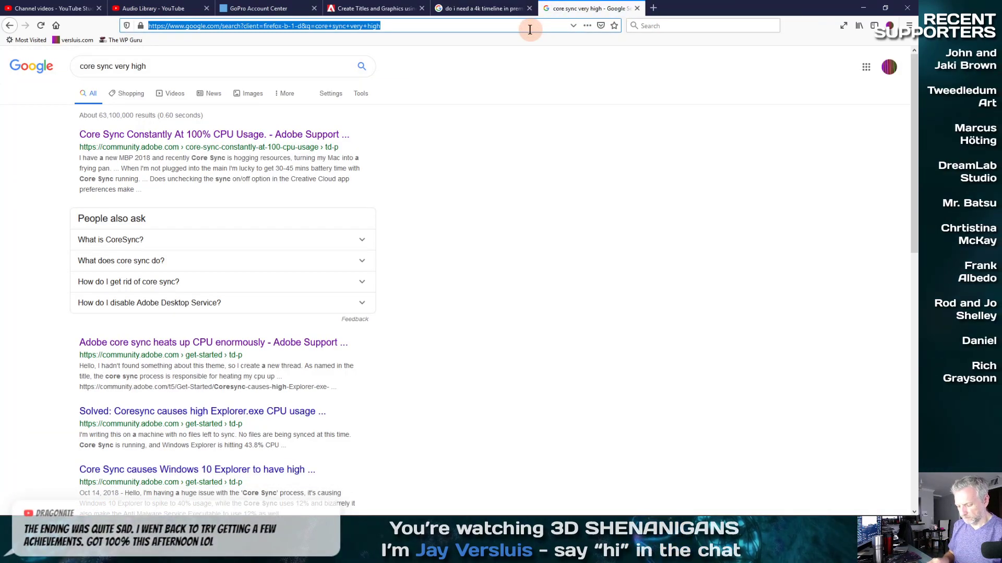
text(days one font)
key(Return)
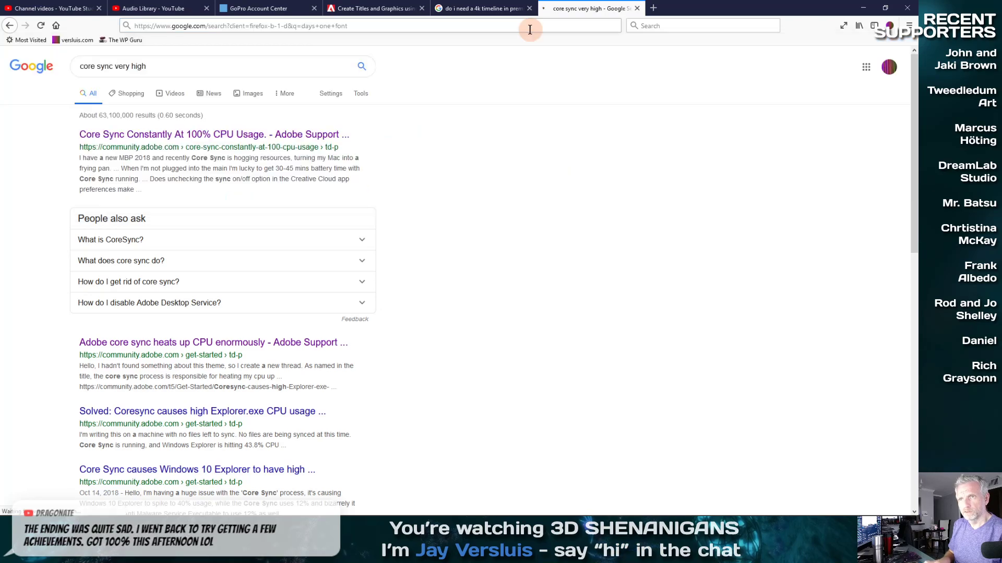
click(172, 134)
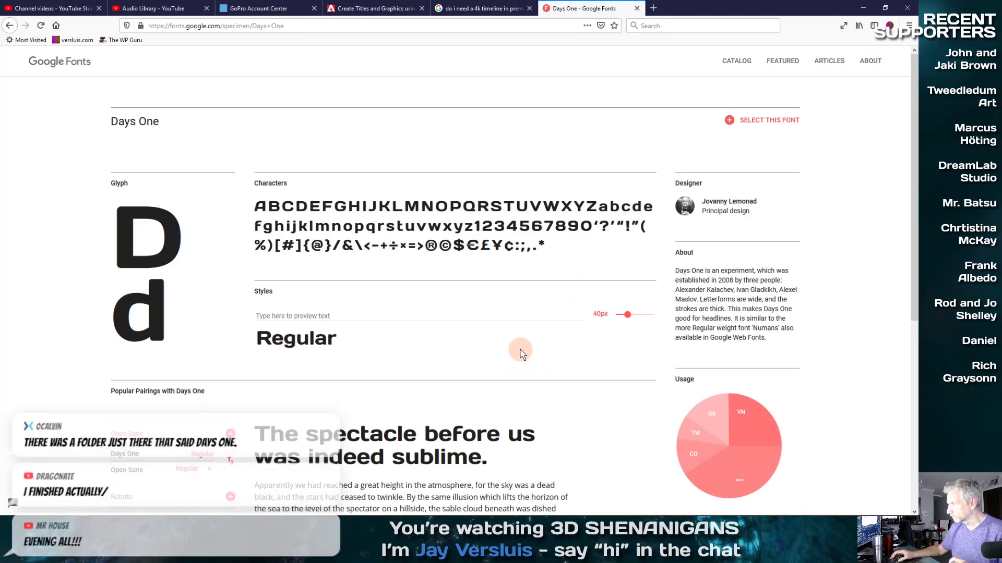
Step: Switch back to Blender and load DaysOne-Regular.ttf from the Days One Font folder in Downloads as the text's regular font
click(863, 8)
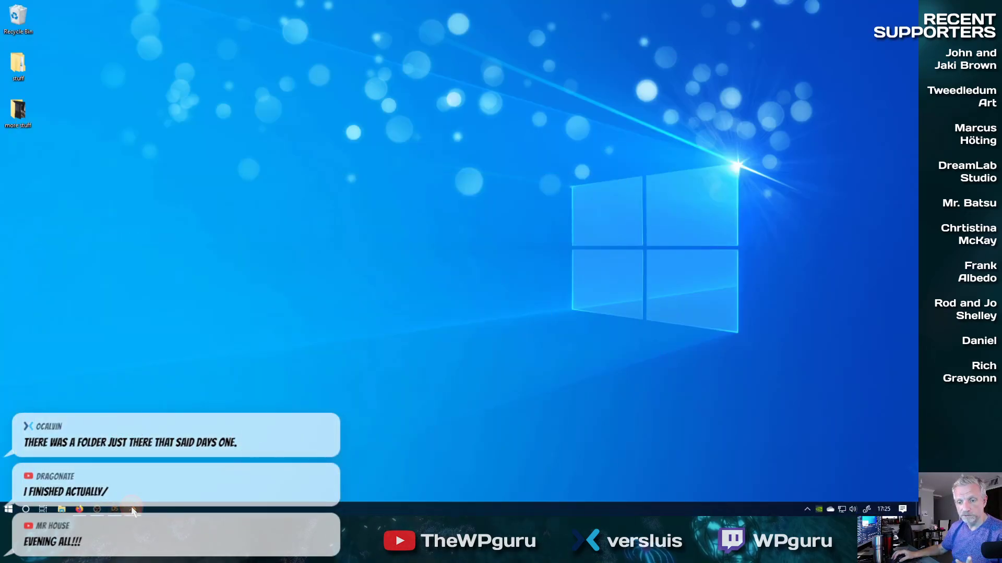
click(131, 511)
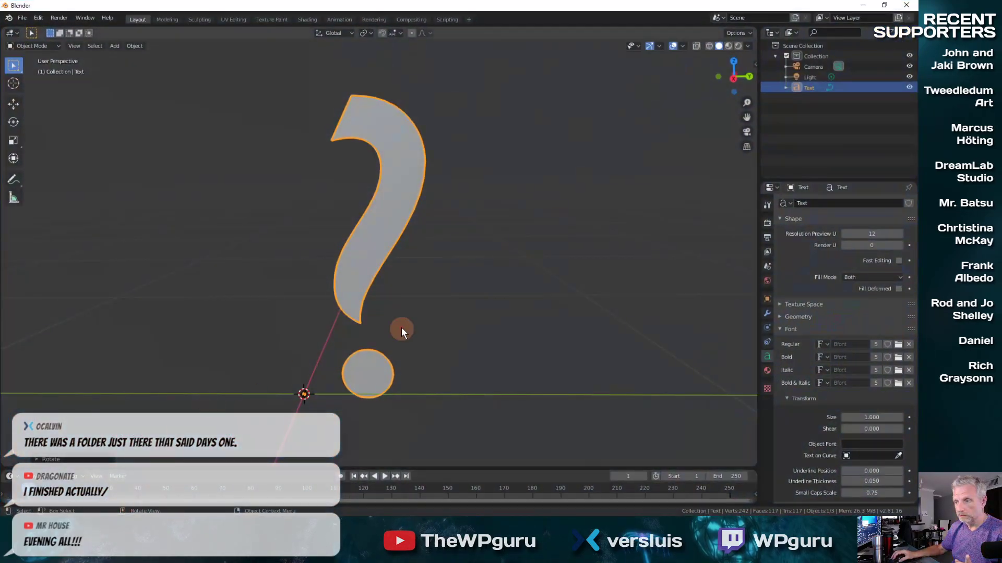
click(898, 344)
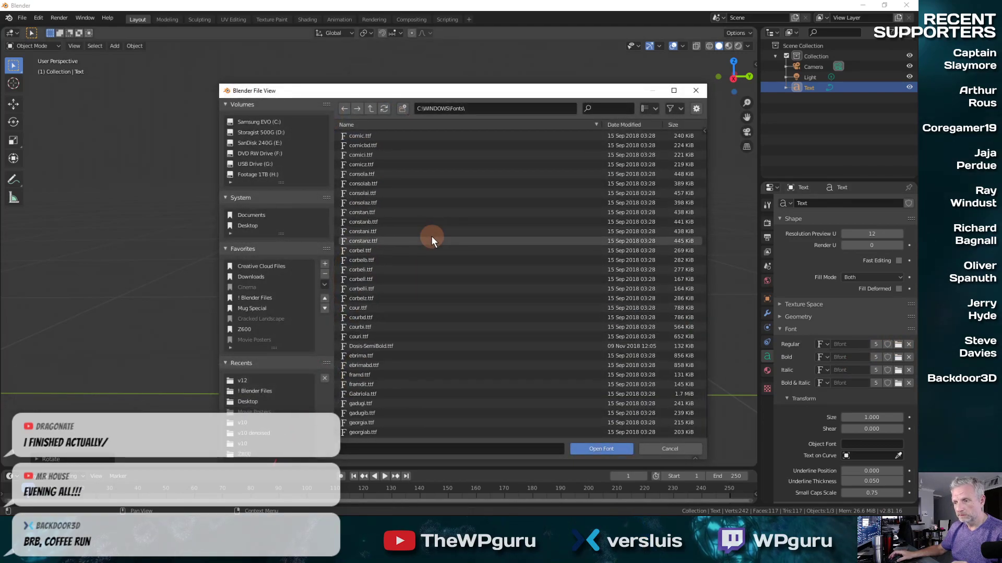
scroll(431, 236, down, 20)
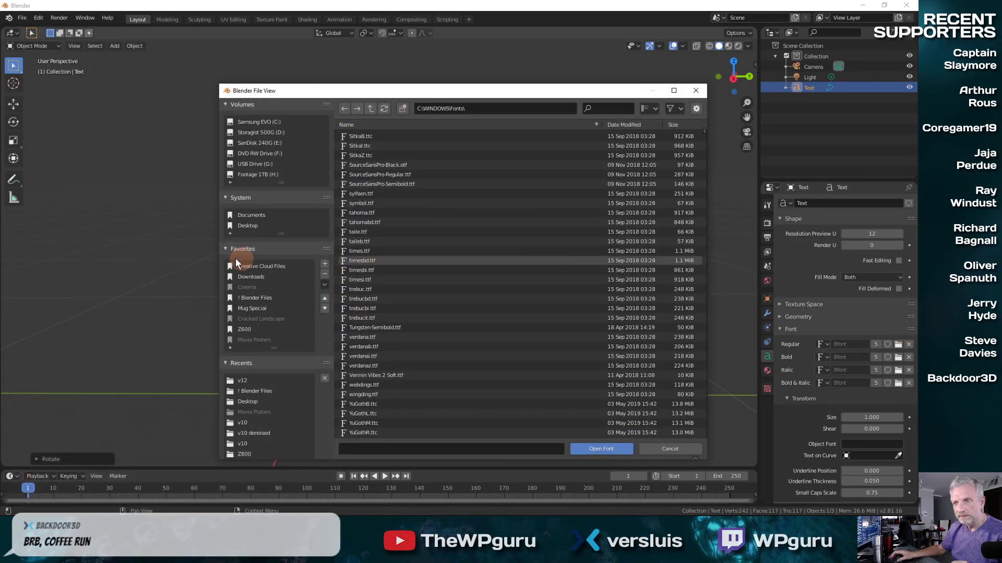
click(261, 276)
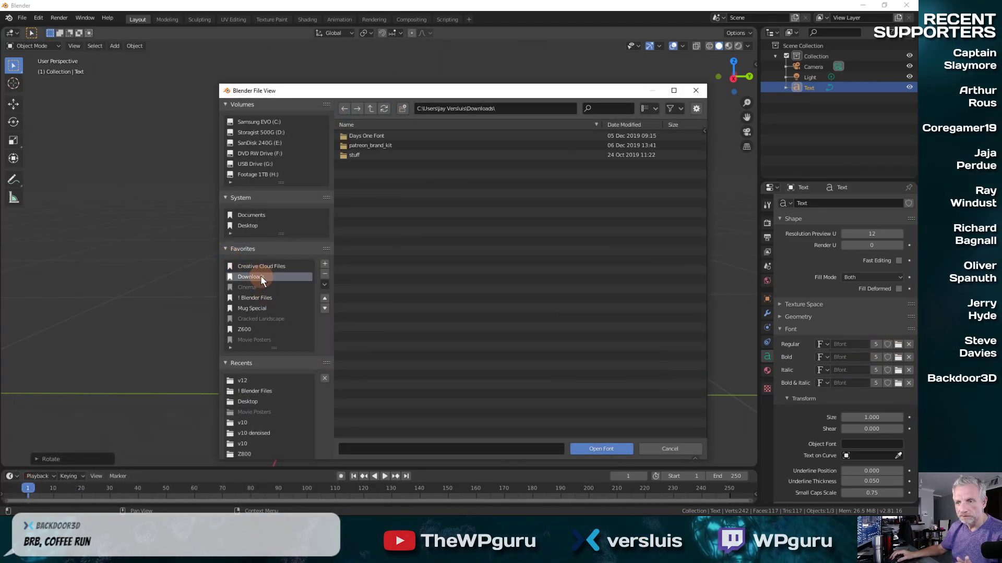
double_click(389, 135)
click(386, 136)
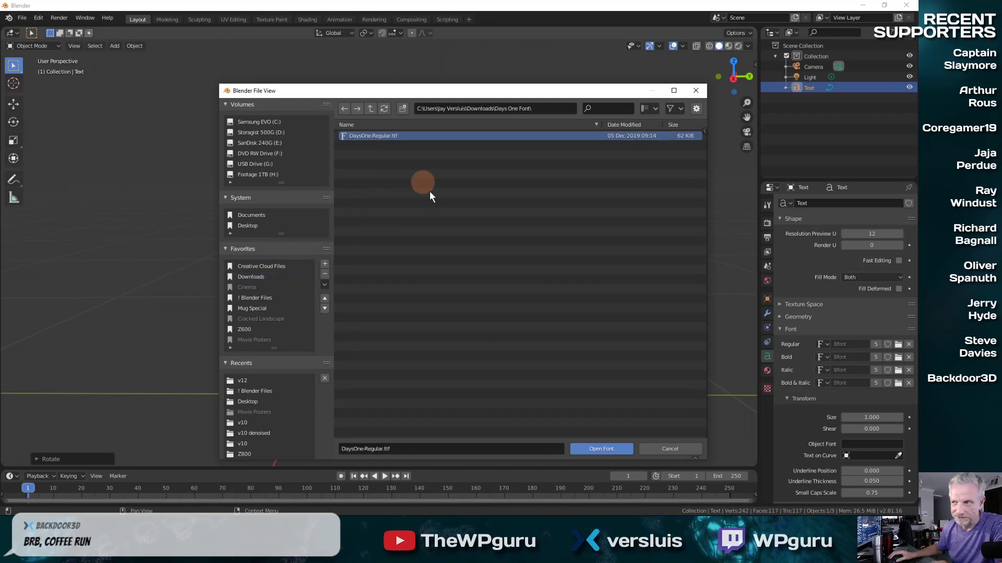
click(374, 136)
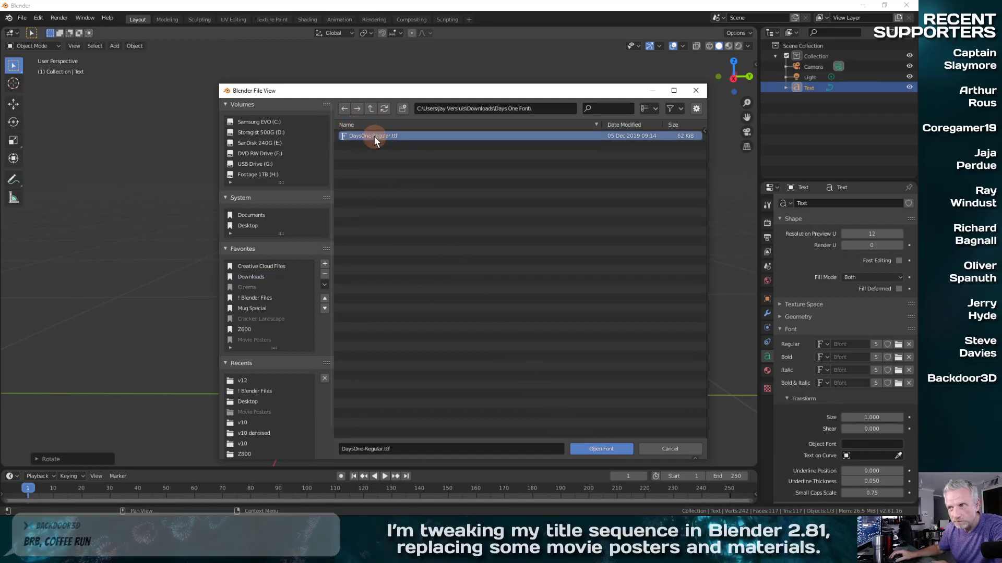
click(570, 400)
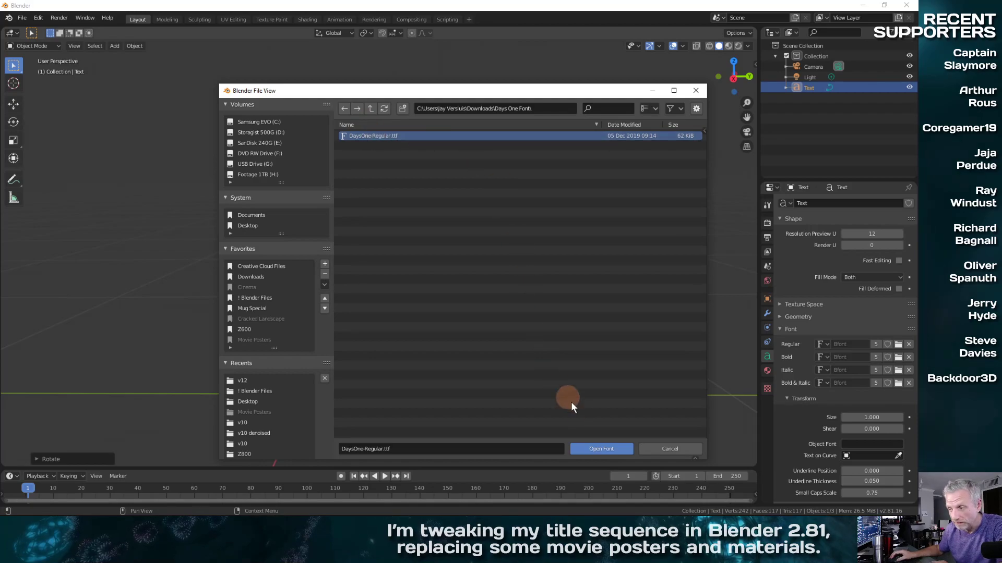
click(602, 446)
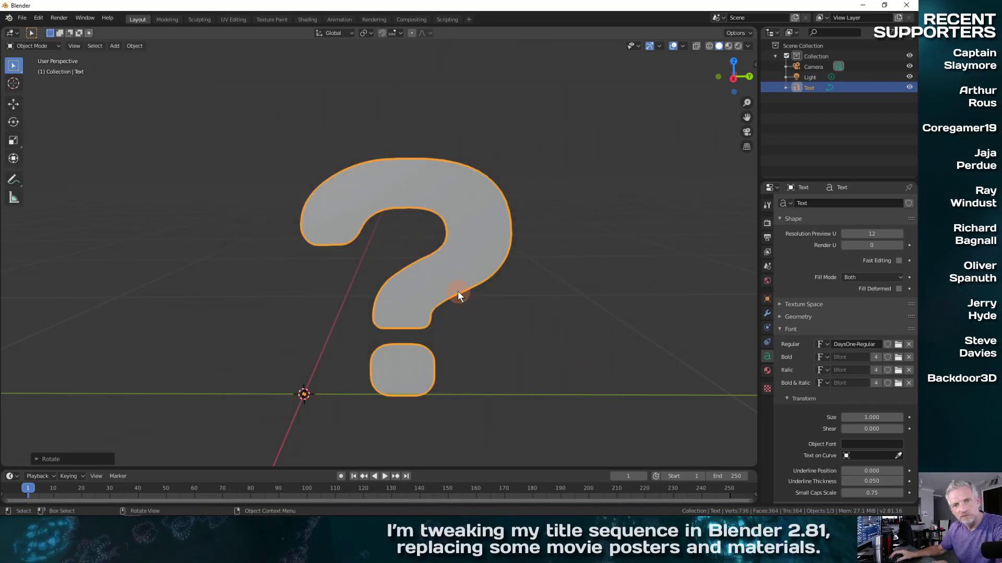
middle_drag(443, 261, 299, 260)
scroll(328, 268, down, 4)
scroll(390, 261, up, 5)
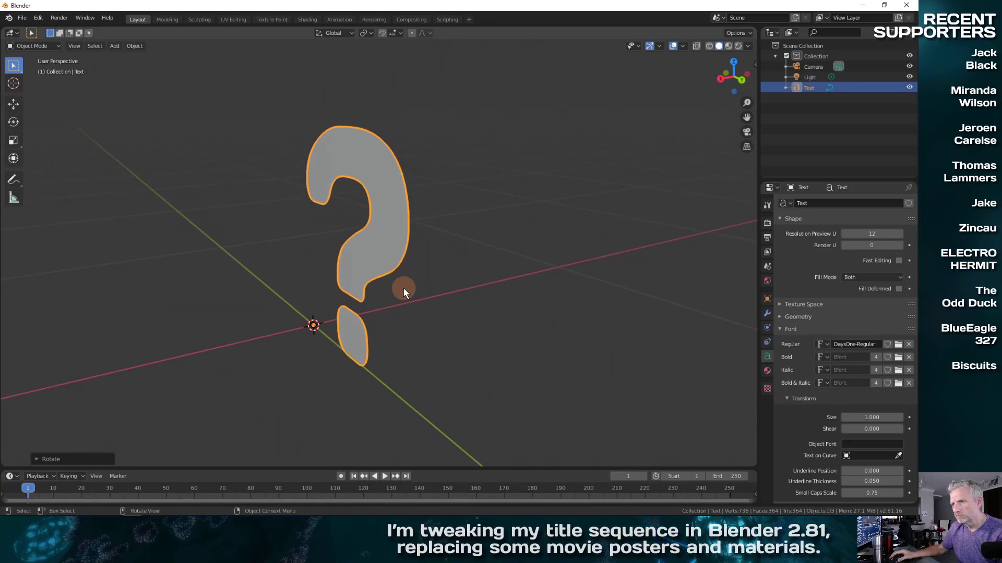
middle_drag(403, 290, 366, 285)
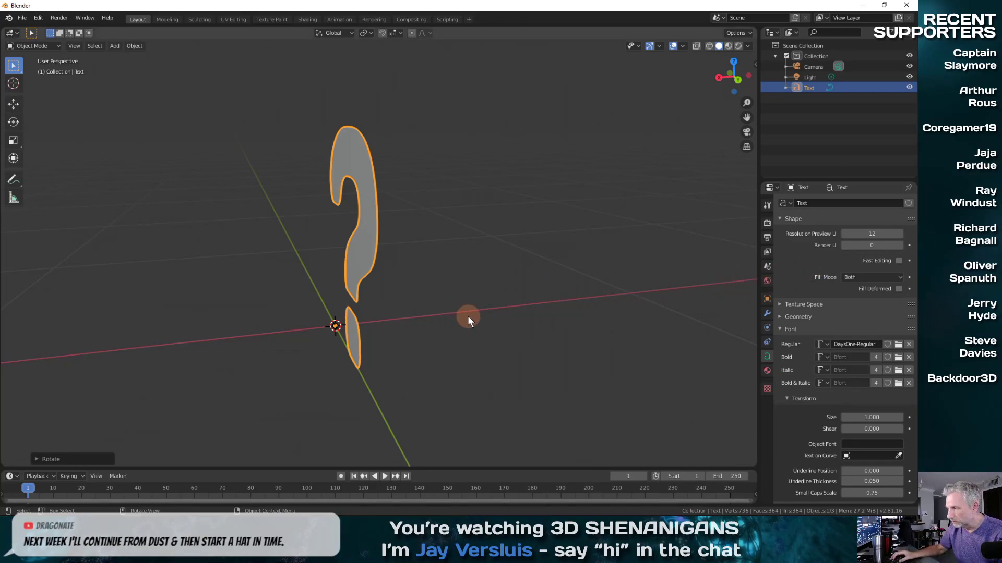
middle_drag(447, 328, 547, 309)
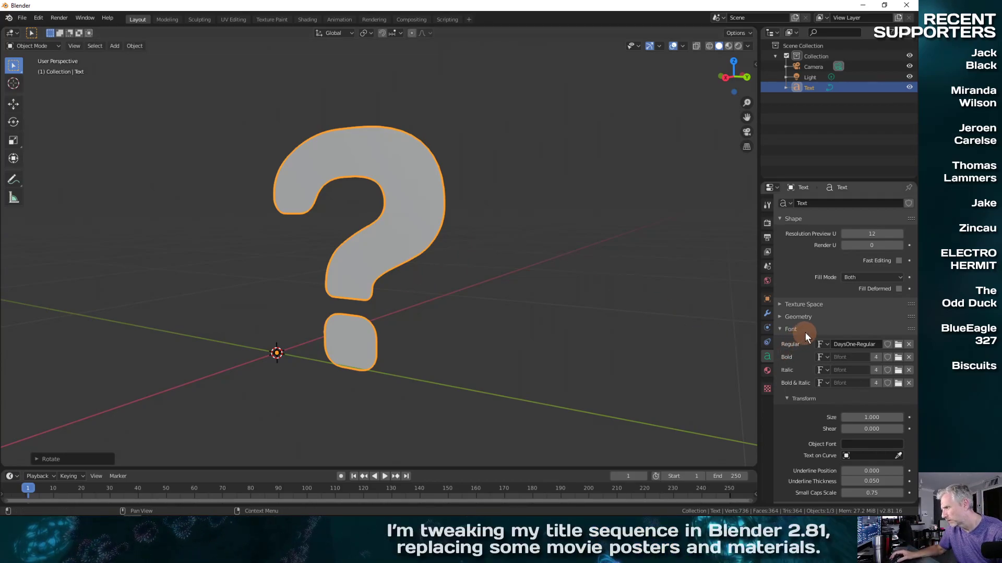
Step: Give the question mark text thickness by setting its geometry Extrude to 0.1 m
click(782, 317)
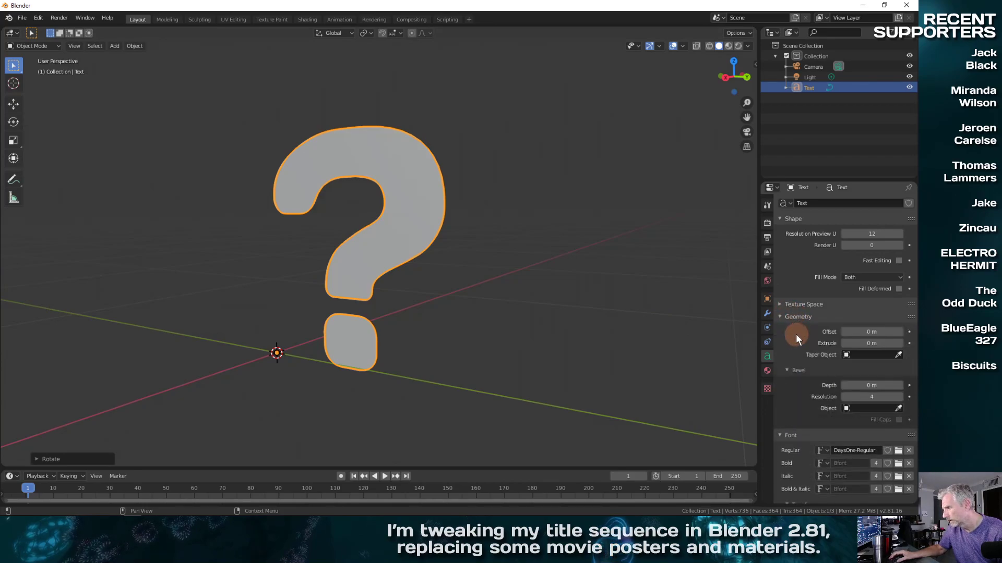
scroll(797, 334, down, 2)
click(796, 334)
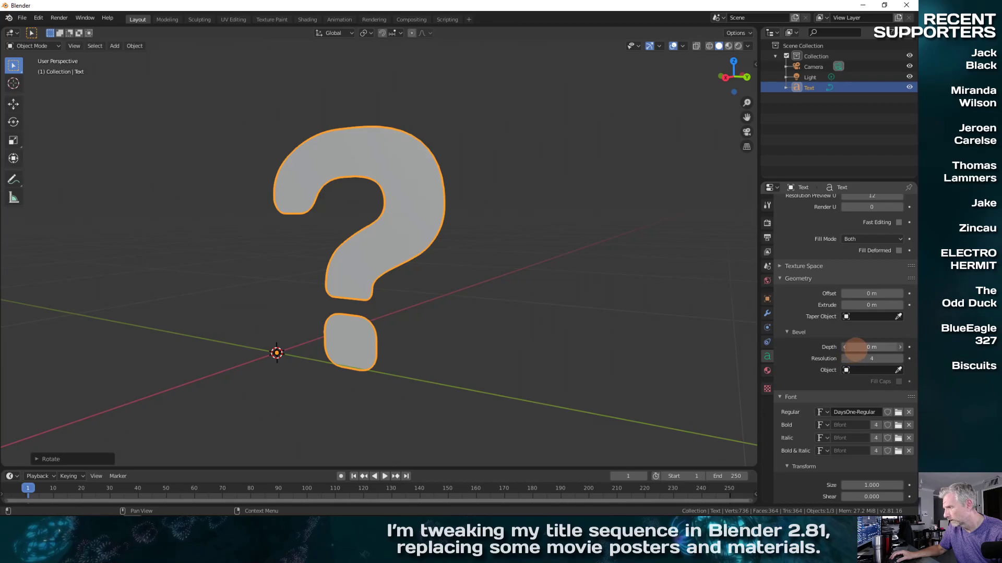
mouse_move(854, 348)
mouse_down()
mouse_move(882, 348)
mouse_move(852, 351)
mouse_up()
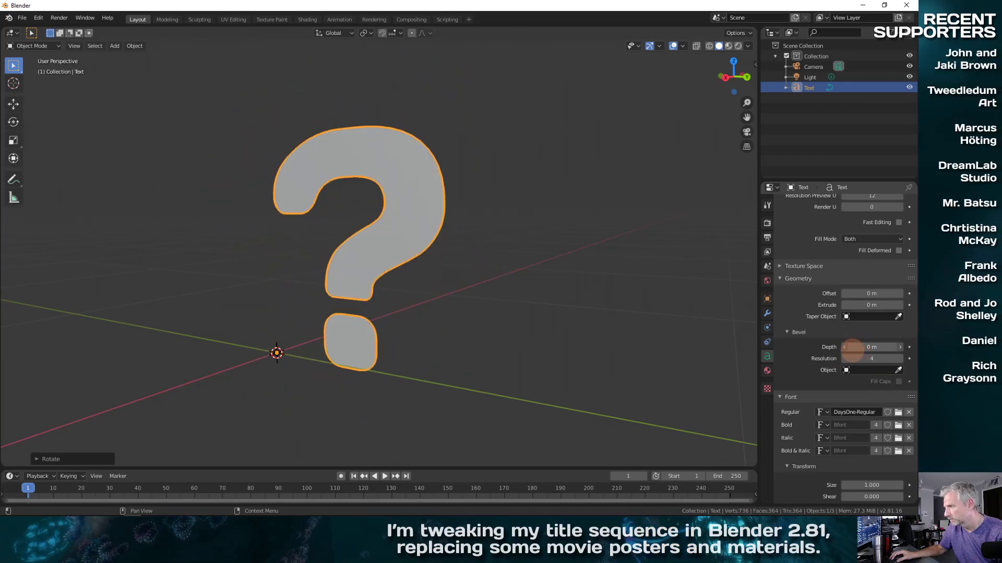
drag(852, 306, 876, 307)
middle_drag(553, 334, 510, 335)
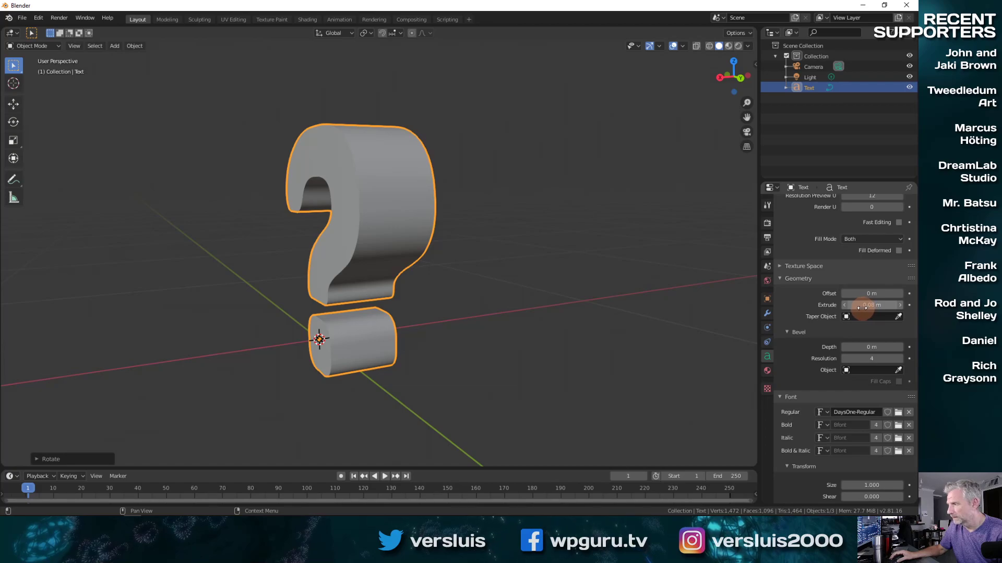
text(0.1)
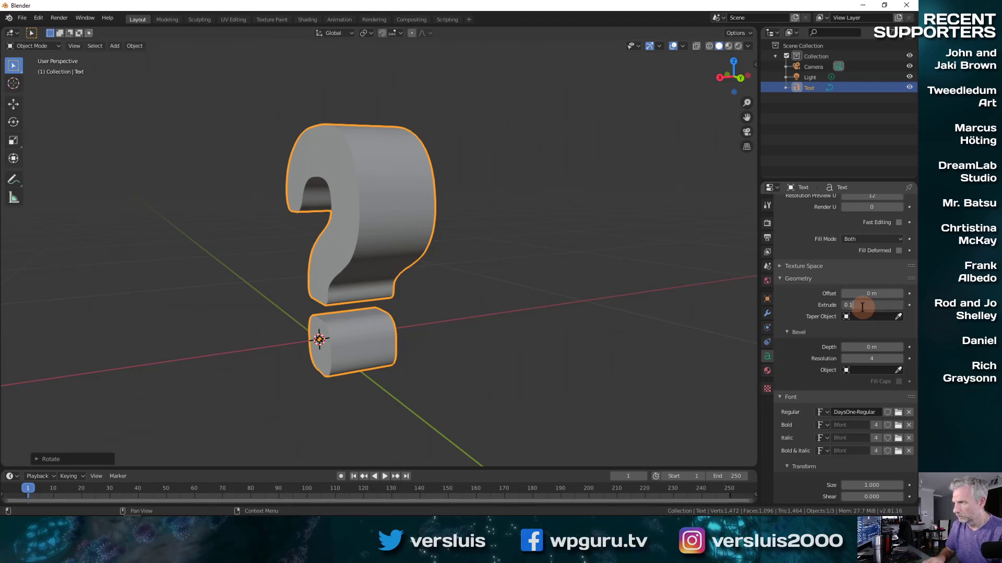
key(Return)
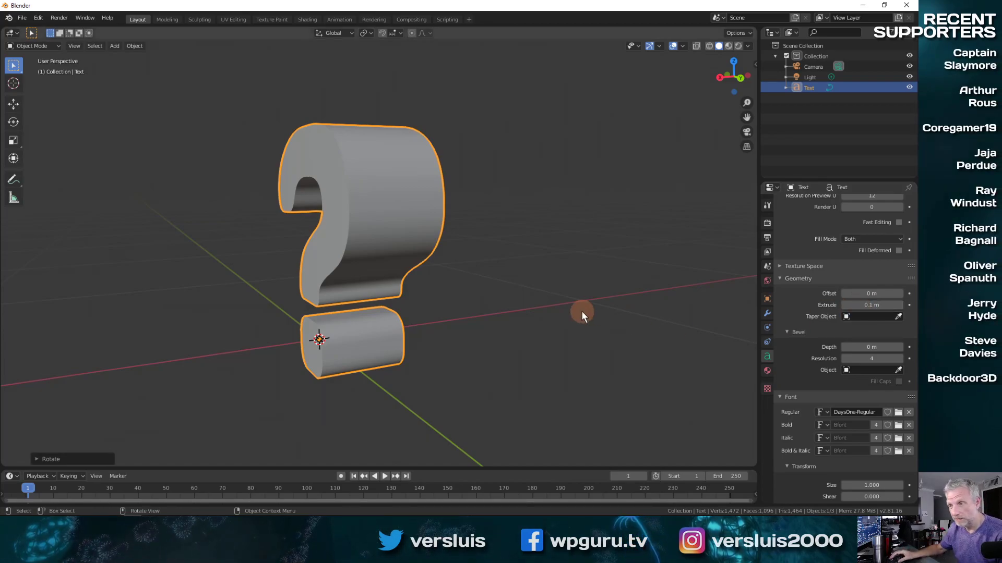
Step: Adjust the question mark's thickness by setting its geometry Extrude to 0.08 m and check the shape from several angles
click(889, 305)
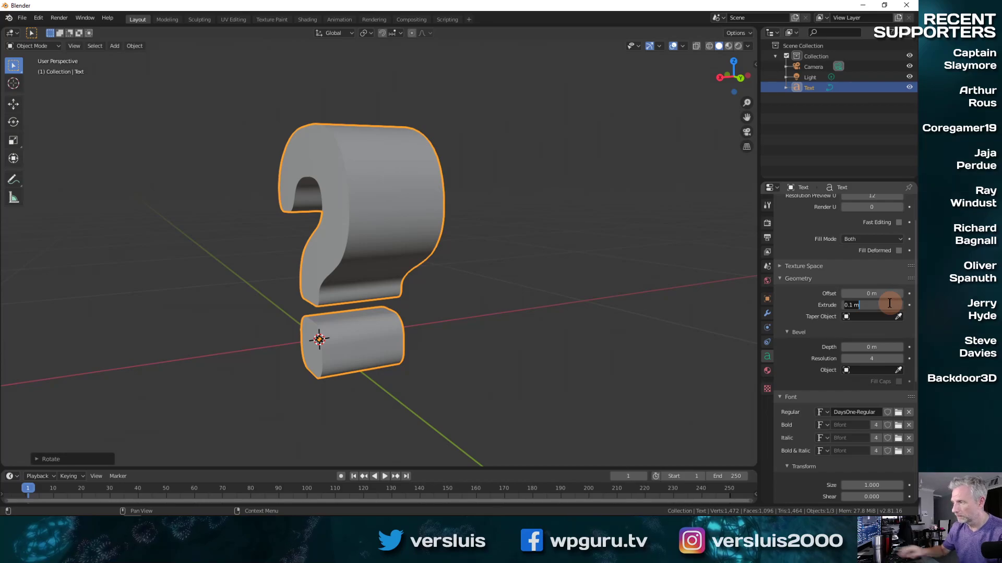
text(0.07)
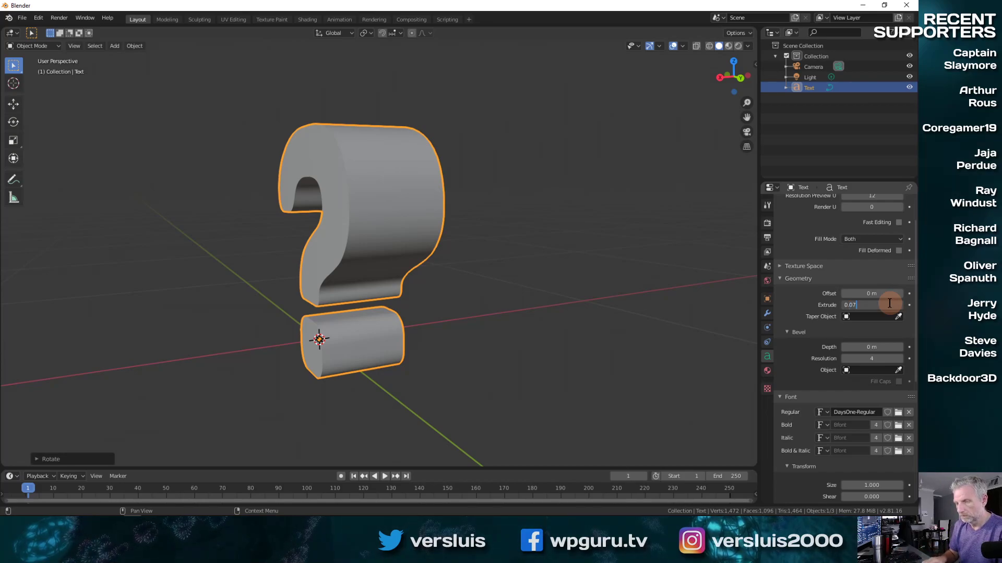
key(Return)
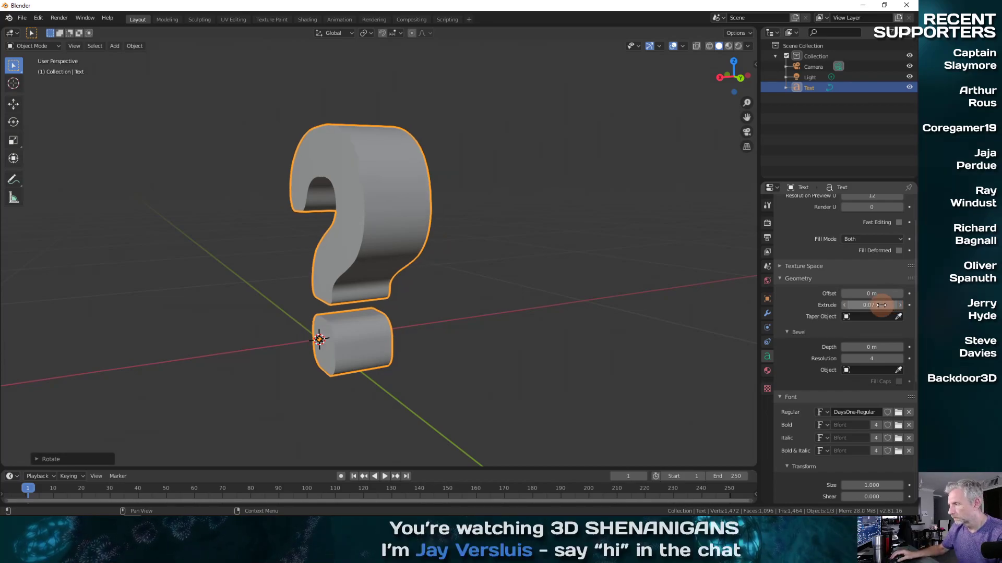
click(901, 304)
click(899, 304)
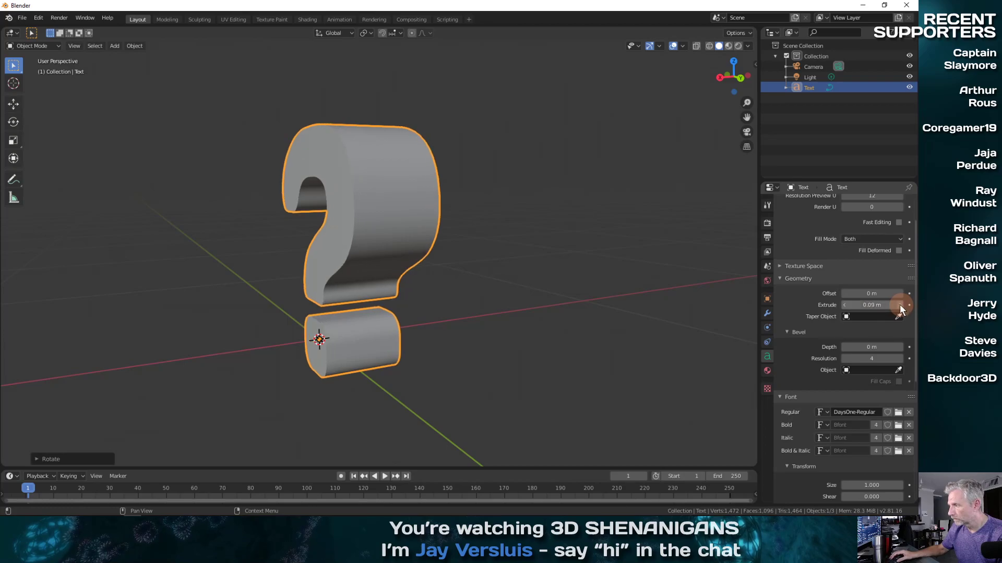
click(844, 305)
middle_drag(626, 328, 465, 333)
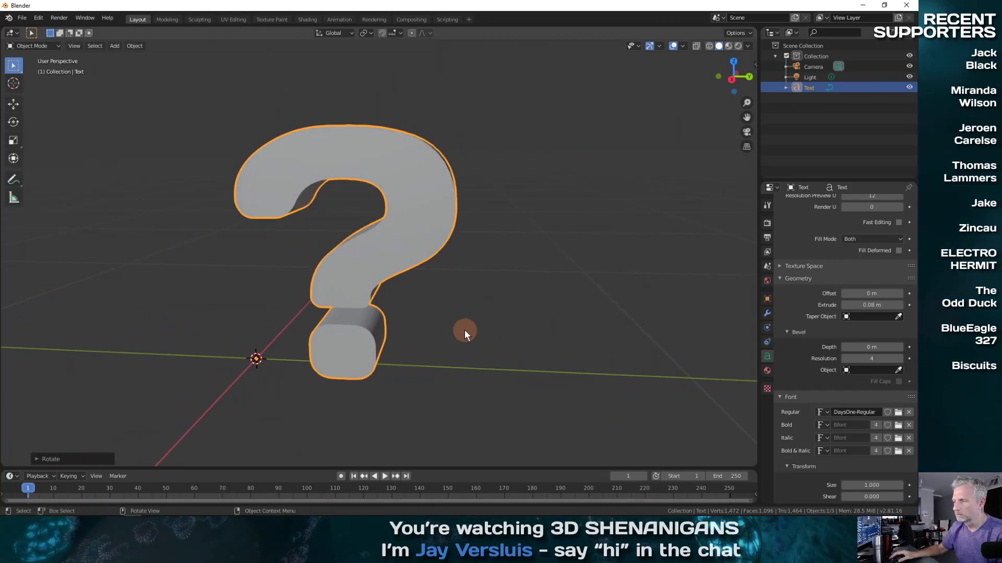
middle_drag(465, 332, 403, 294)
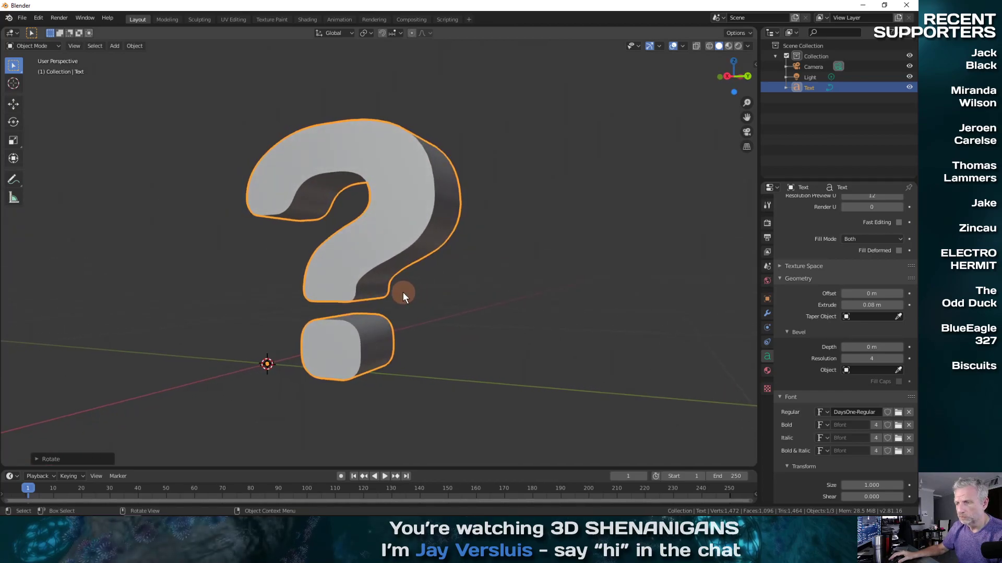
scroll(403, 293, down, 1)
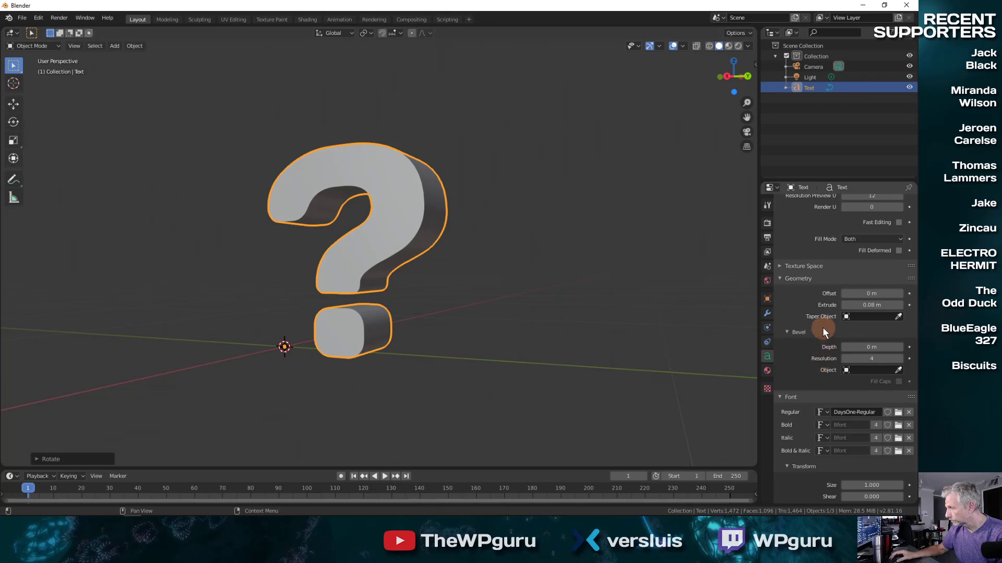
Step: Round the question mark's edges by trying a Bevel Depth of 0.02 m and settling on 0.01 m
mouse_move(865, 299)
mouse_down()
mouse_move(889, 294)
mouse_move(870, 294)
mouse_up()
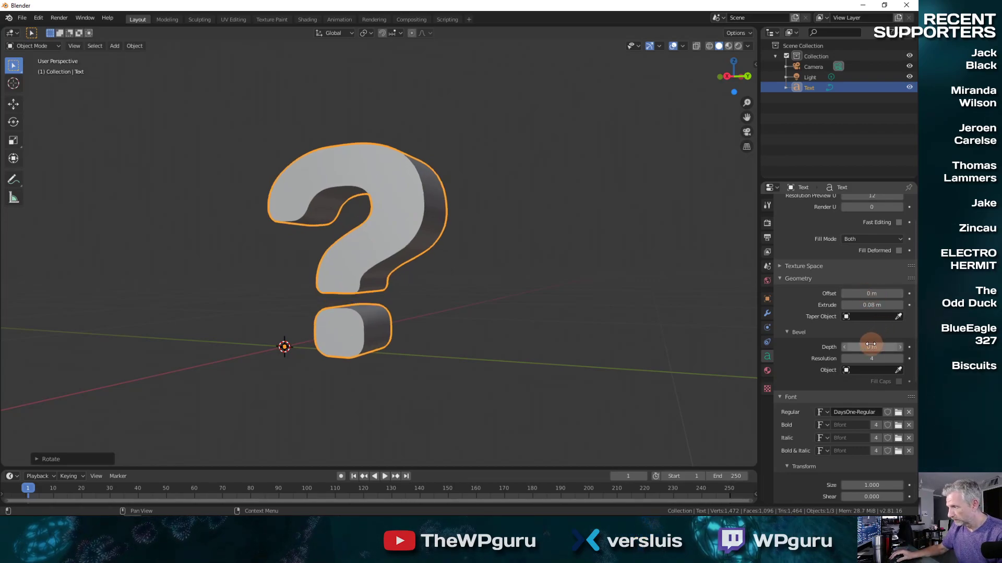
click(899, 348)
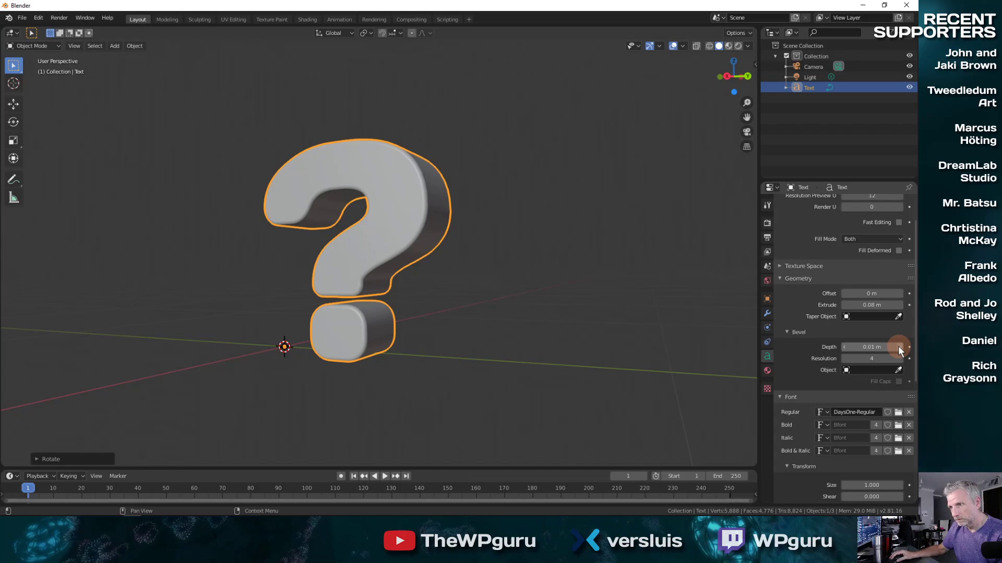
middle_drag(587, 303, 554, 343)
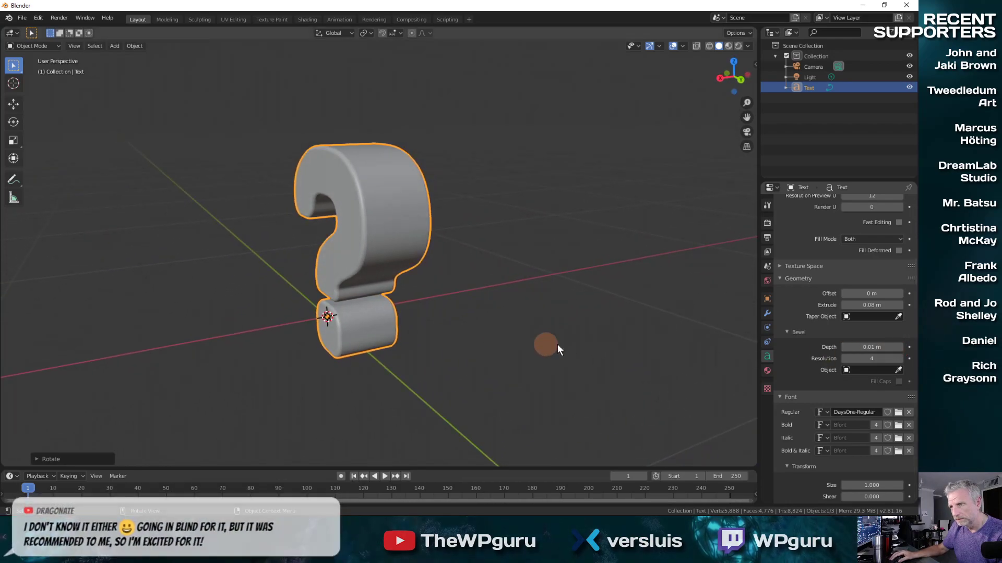
click(898, 345)
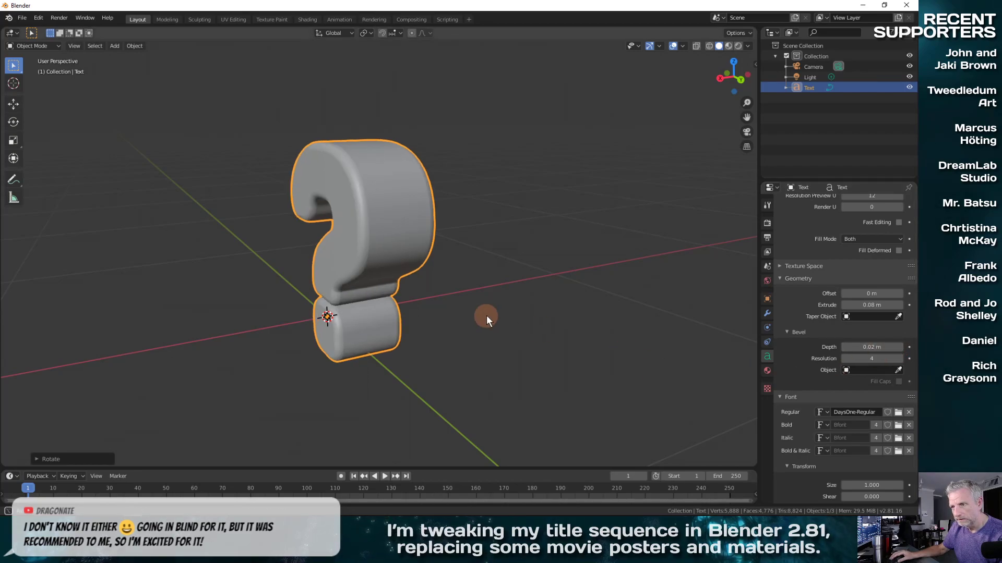
middle_drag(486, 315, 694, 333)
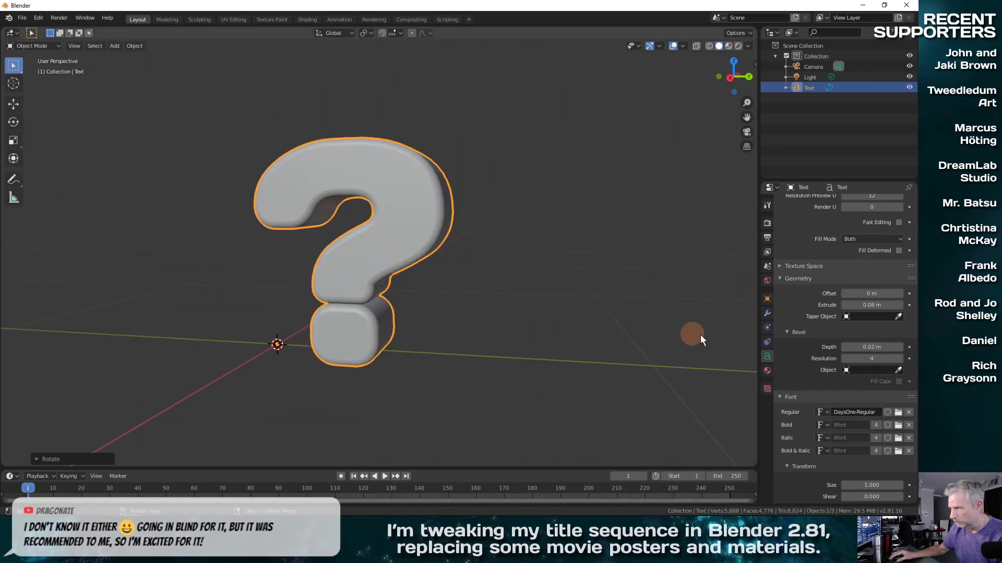
click(846, 347)
middle_drag(502, 339, 357, 343)
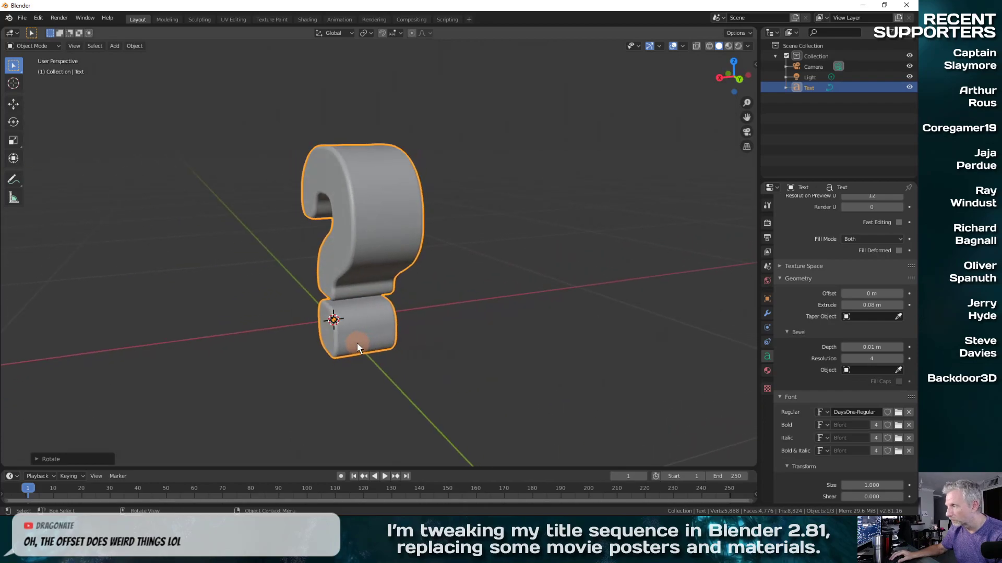
Step: Try fattening the question mark with geometry Offset values up to at least 0.18 m, and return the Offset to 0 m
click(899, 293)
click(900, 293)
click(900, 293)
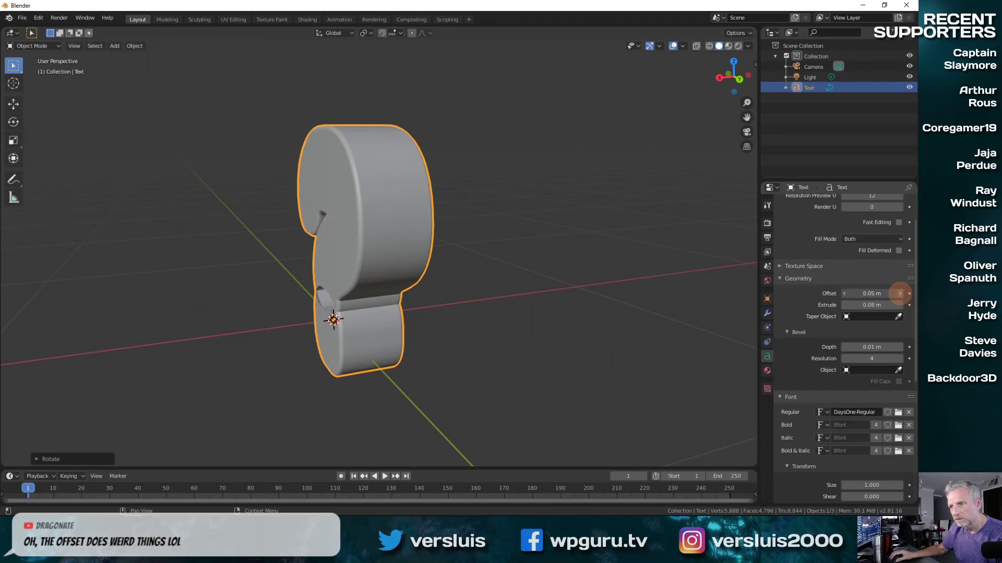
click(899, 293)
click(899, 292)
click(899, 293)
click(899, 292)
click(900, 292)
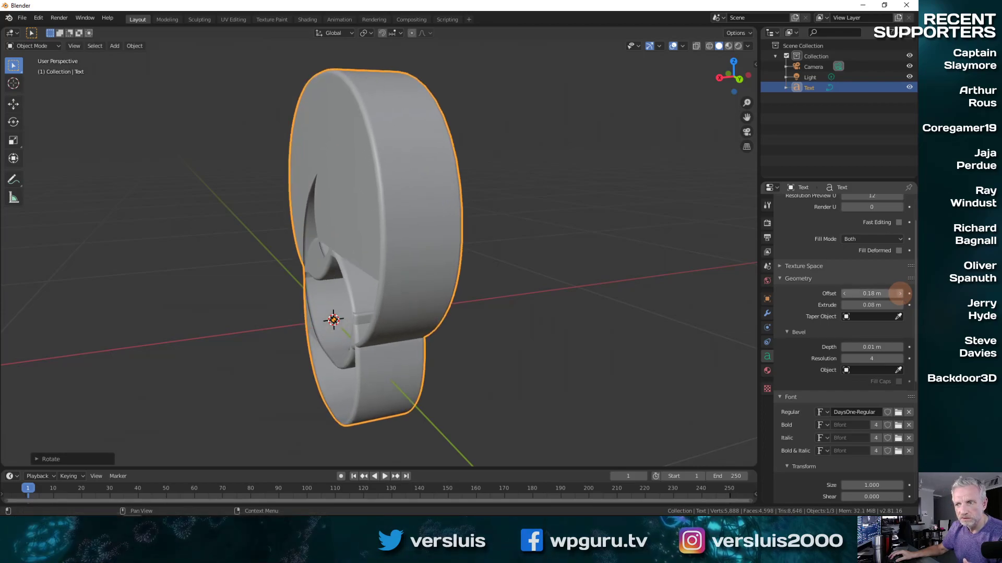
click(899, 292)
click(900, 293)
click(844, 294)
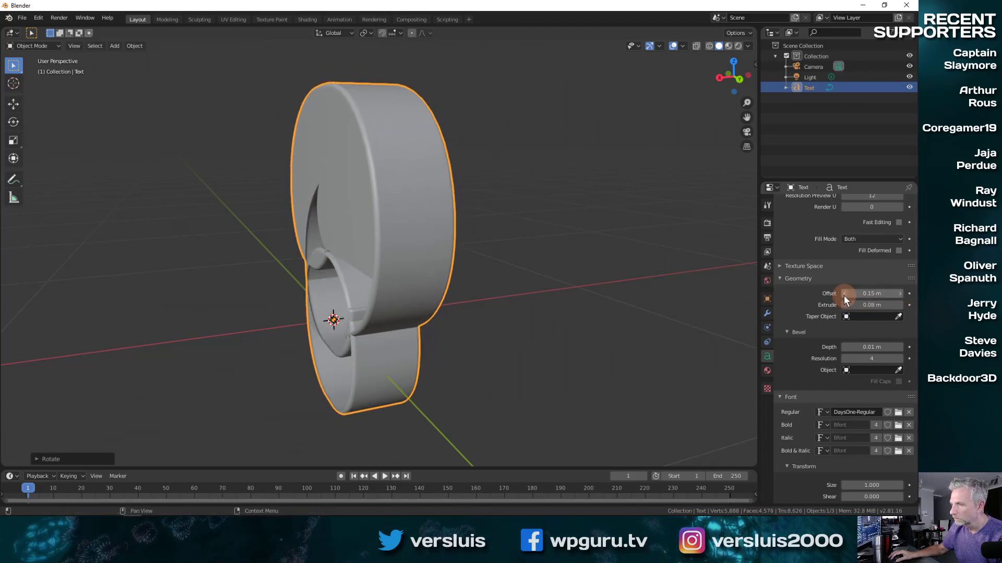
click(844, 294)
click(844, 293)
click(844, 294)
click(844, 294)
click(844, 293)
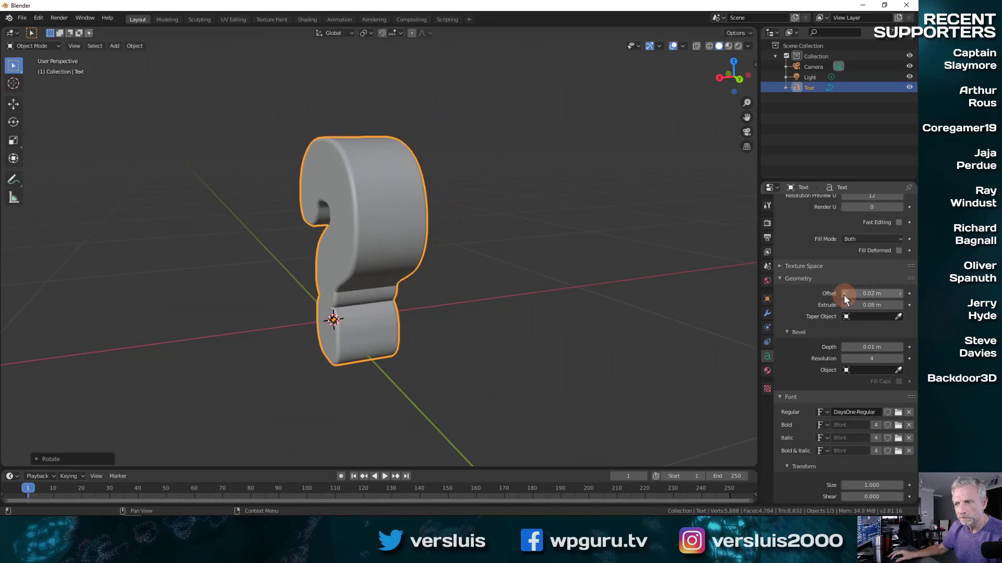
click(844, 293)
click(844, 294)
click(844, 294)
middle_drag(570, 340, 663, 320)
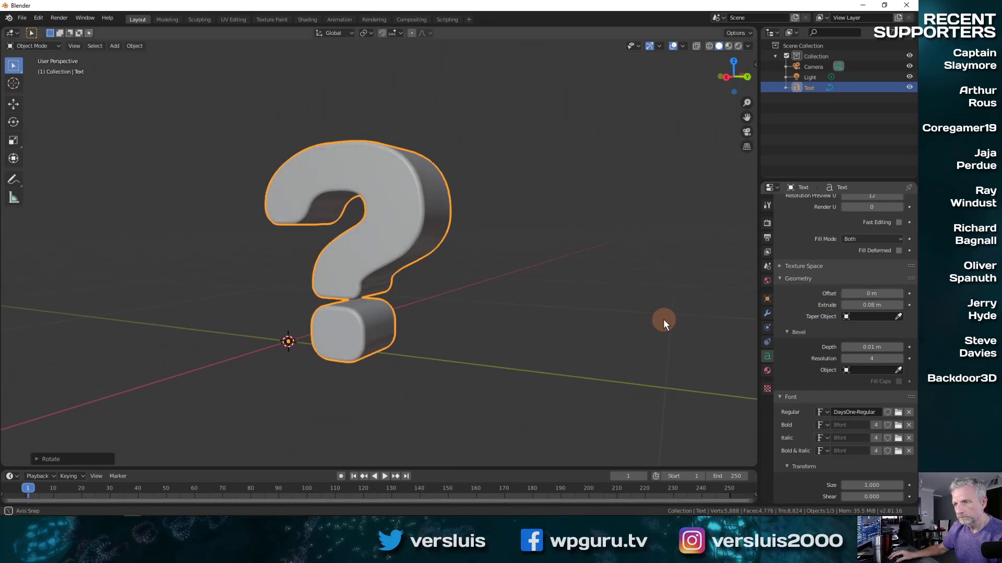
Step: Try thinning the question mark with negative geometry Offset values down to -0.04 m, and restore the Offset to 0 m
click(845, 293)
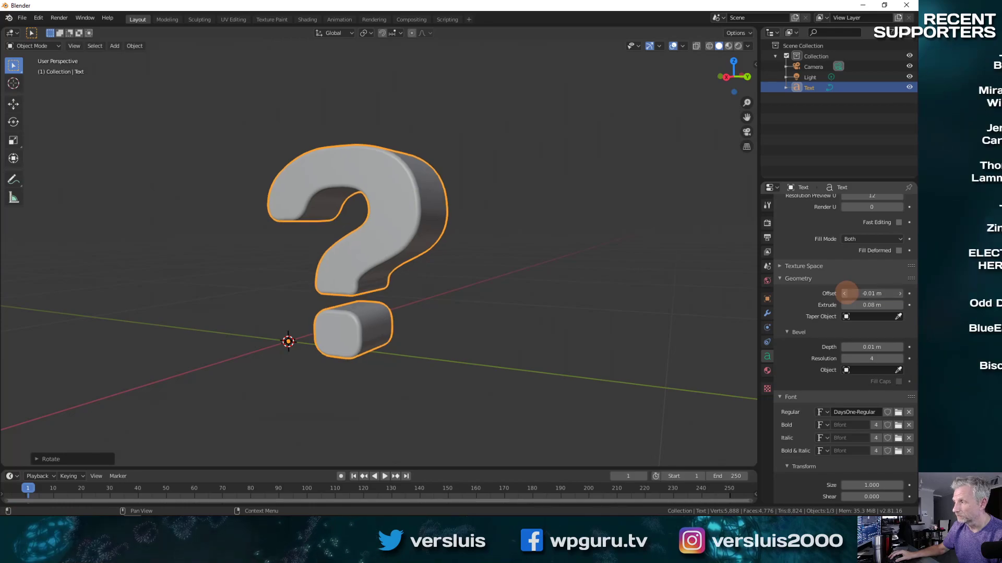
click(845, 293)
click(846, 293)
click(845, 294)
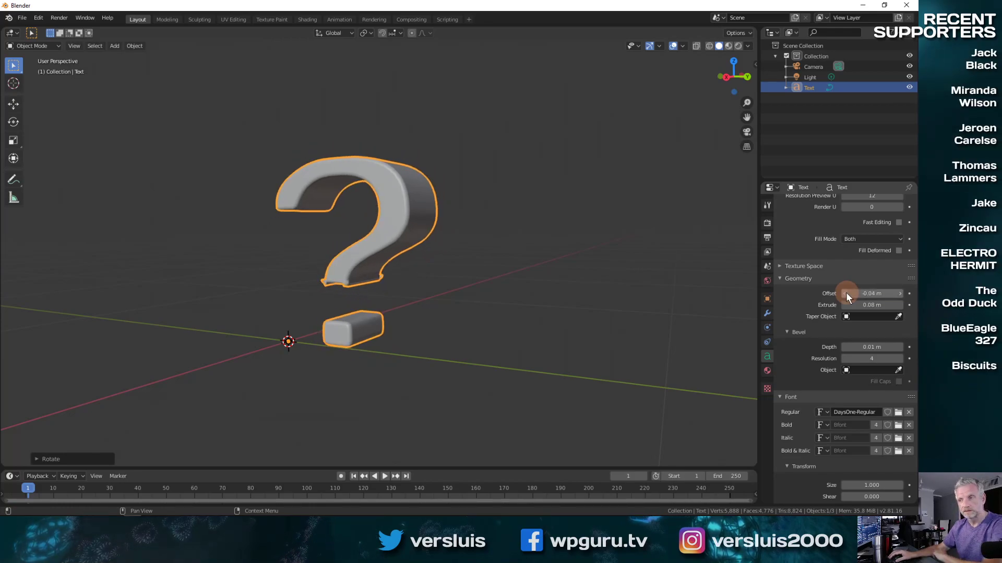
click(899, 294)
click(899, 294)
click(899, 294)
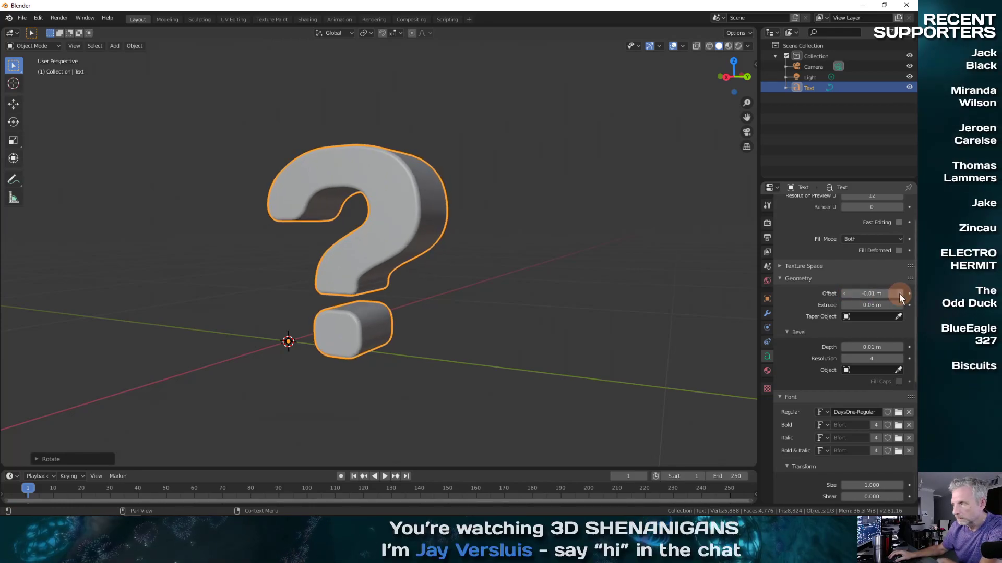
click(899, 294)
click(845, 294)
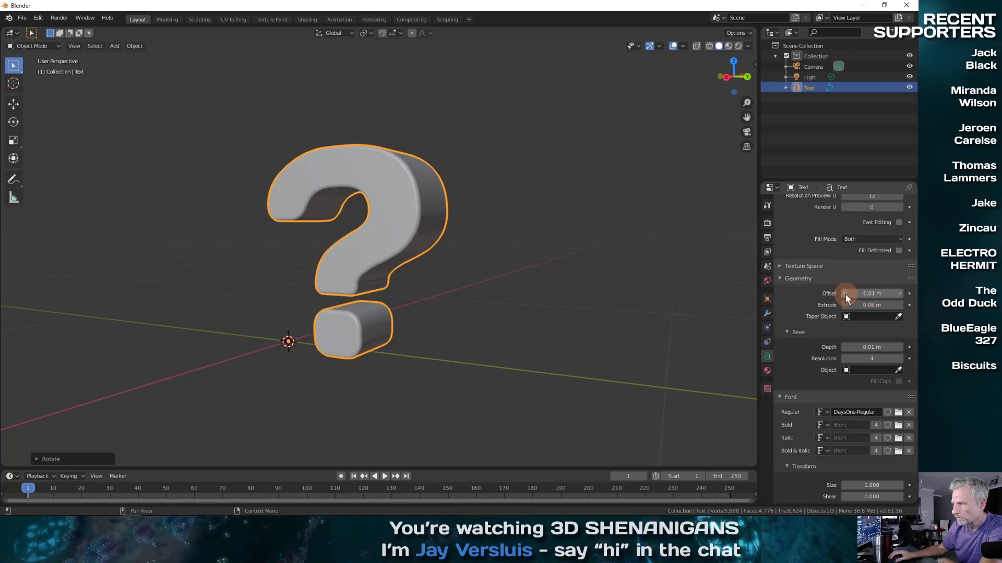
click(898, 294)
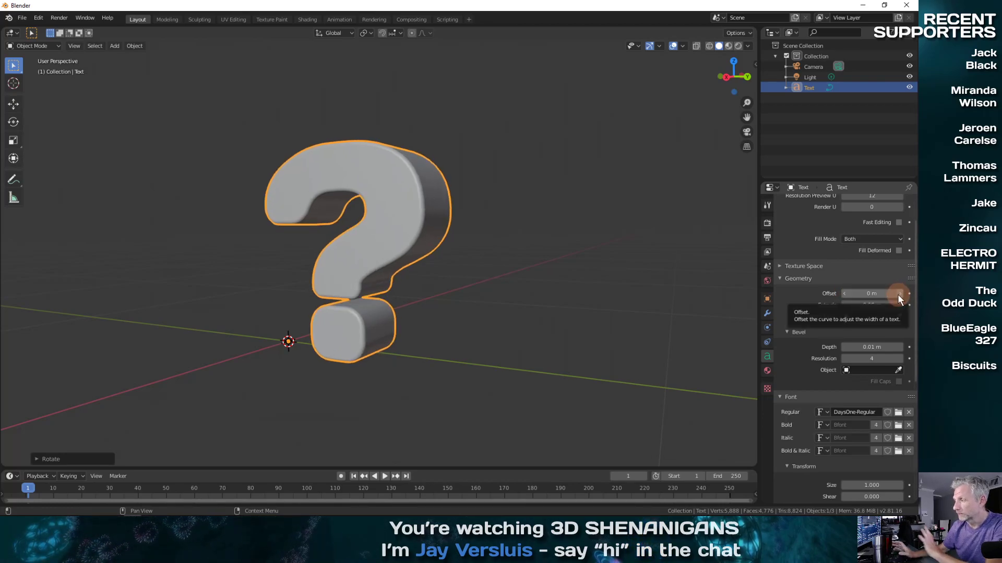
Step: Try scaling the question mark narrower along the global Y axis, and undo the scaling
middle_drag(493, 318, 519, 325)
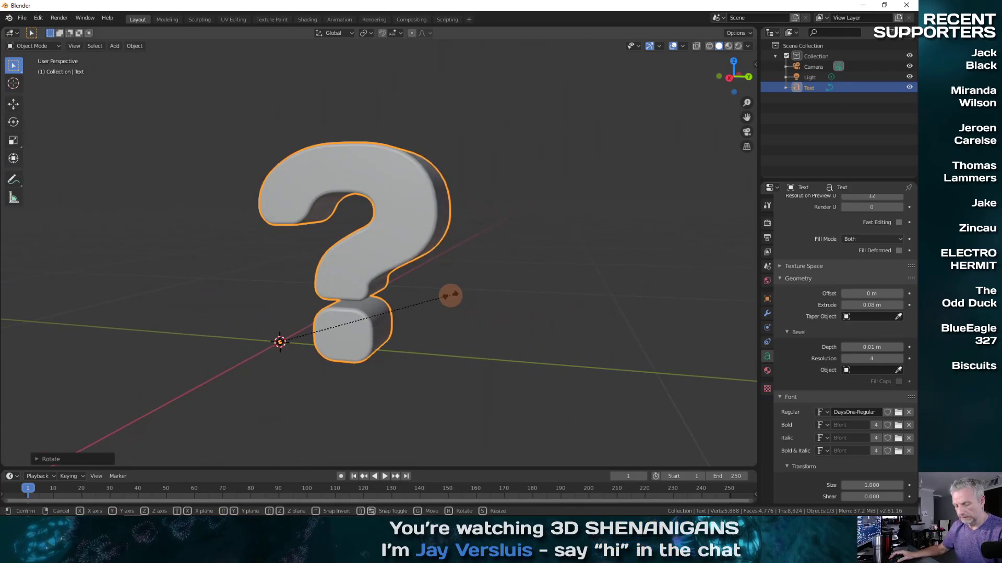
key(s)
key(y)
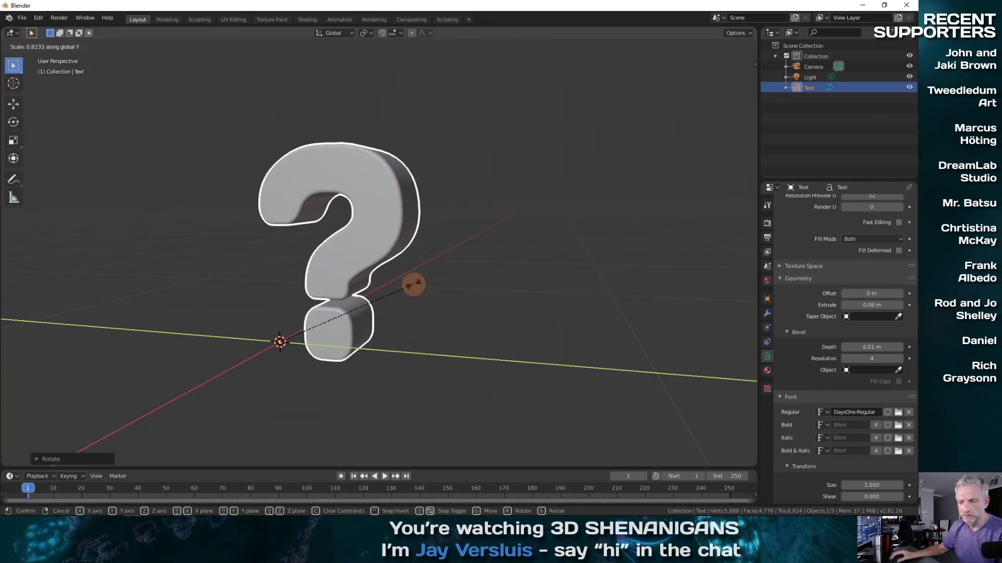
click(443, 289)
middle_drag(443, 289, 480, 291)
key(z)
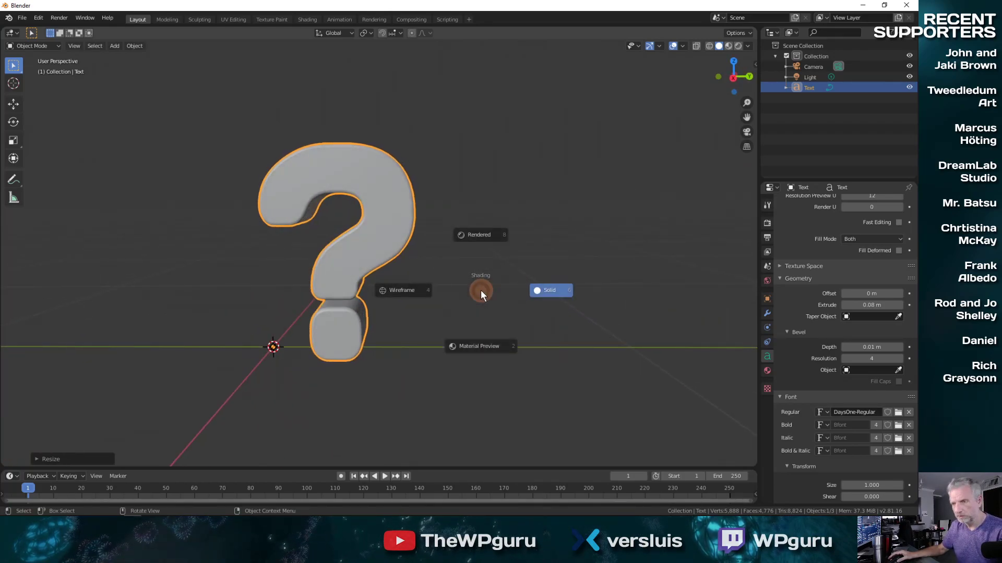
mouse_move(480, 290)
middle_down()
mouse_move(510, 292)
mouse_move(458, 307)
mouse_move(509, 292)
mouse_move(376, 267)
middle_up()
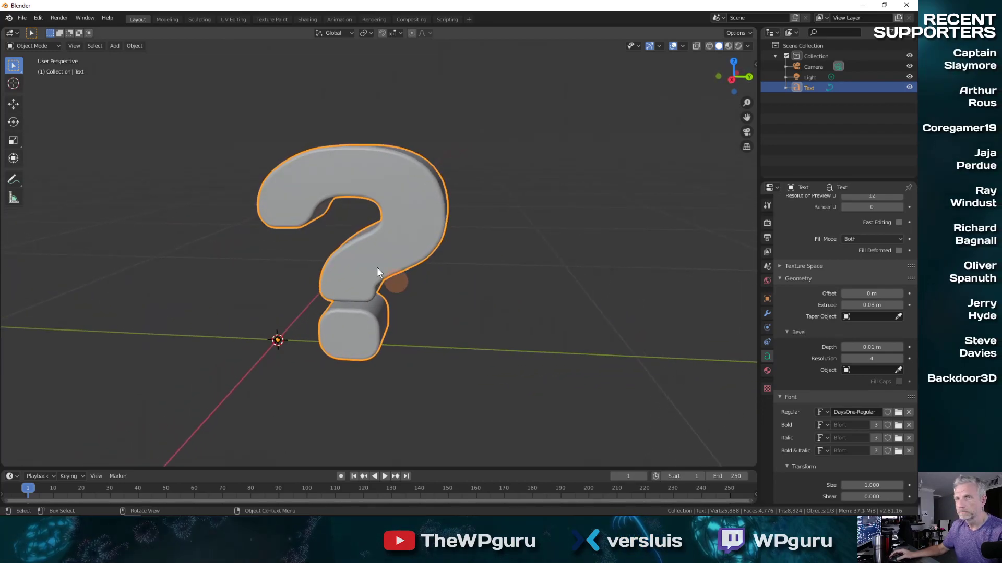
Step: Start saving the scene as a new Blender file and choose the Desktop as its location
click(22, 17)
click(59, 98)
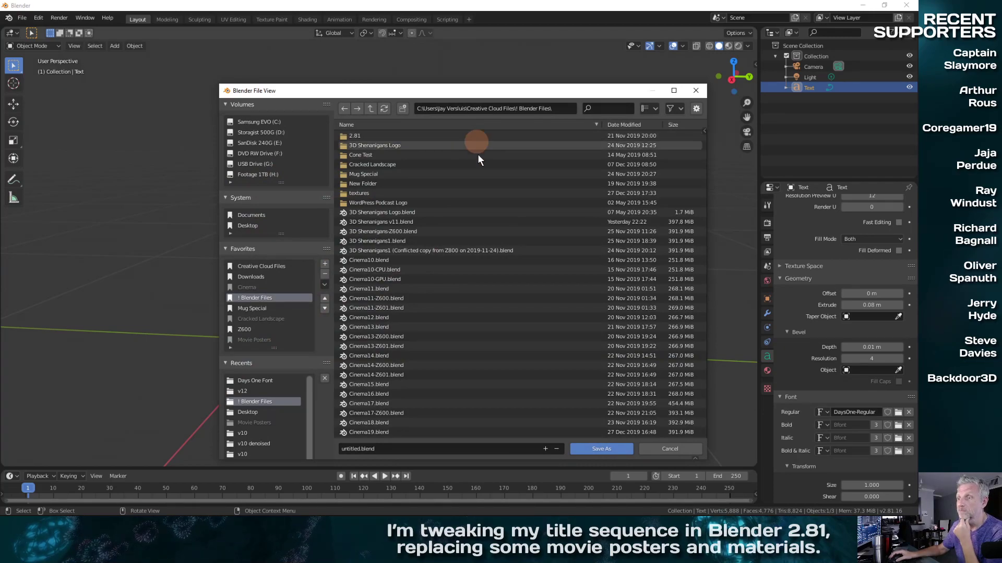
click(414, 450)
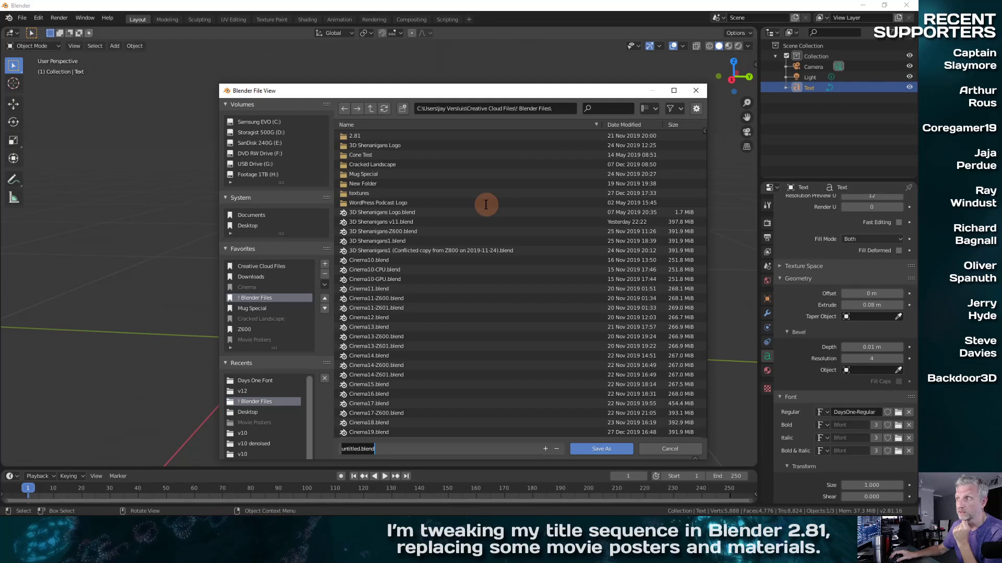
click(251, 225)
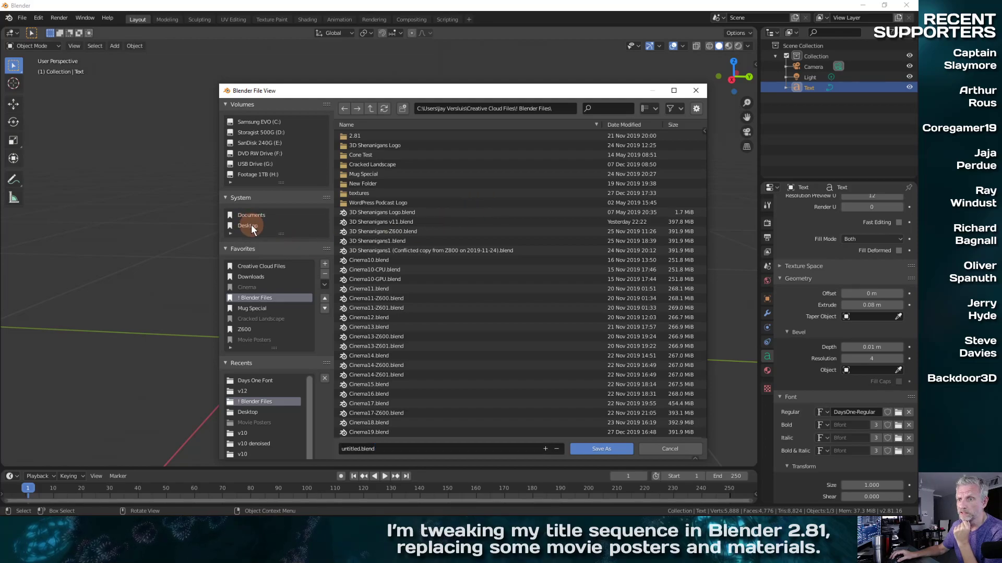
click(252, 225)
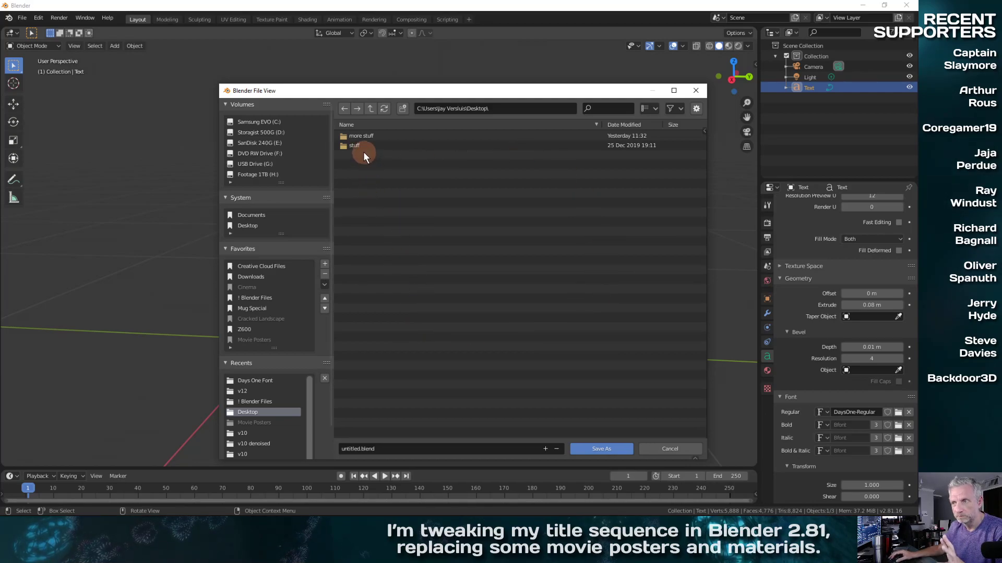
Step: Create a new folder named "Viwer Questions" on the Desktop
click(401, 109)
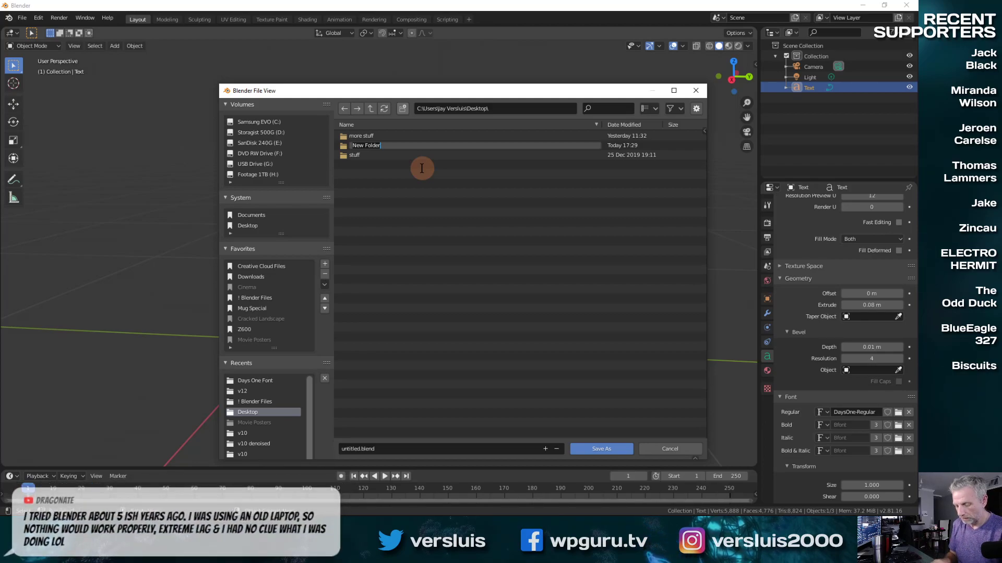
text(Vii)
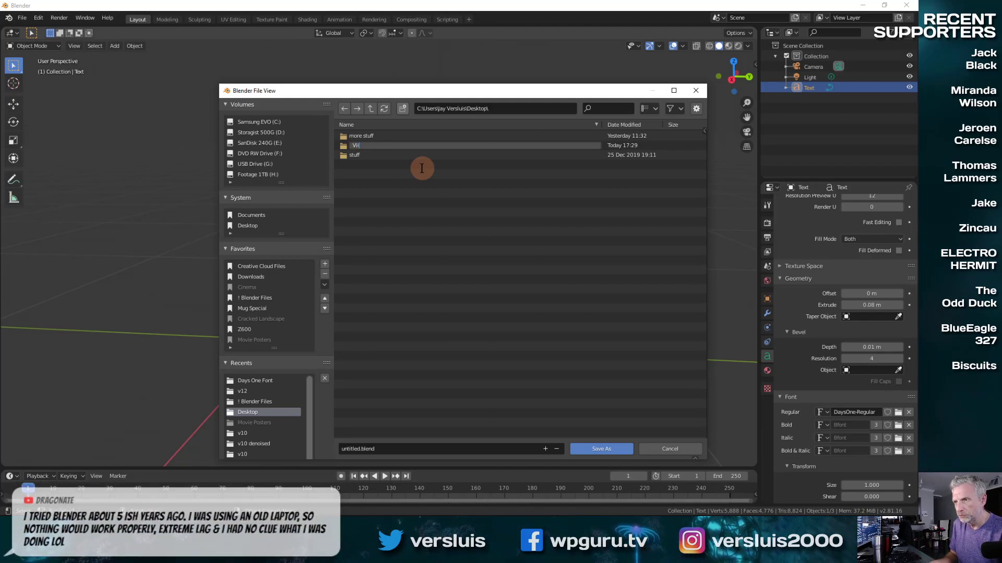
text(wer Wu)
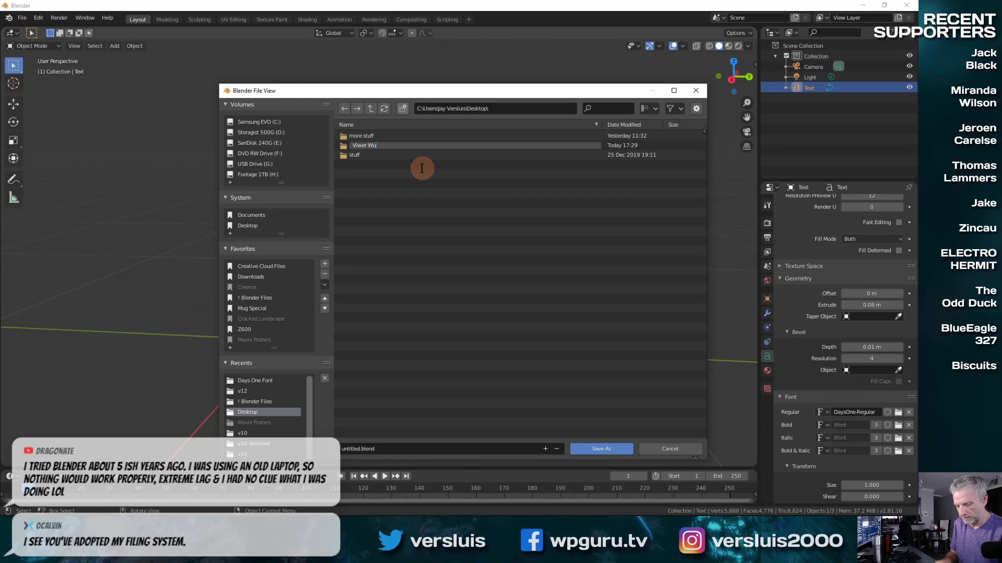
key(BackSpace)
key(BackSpace)
text(Q)
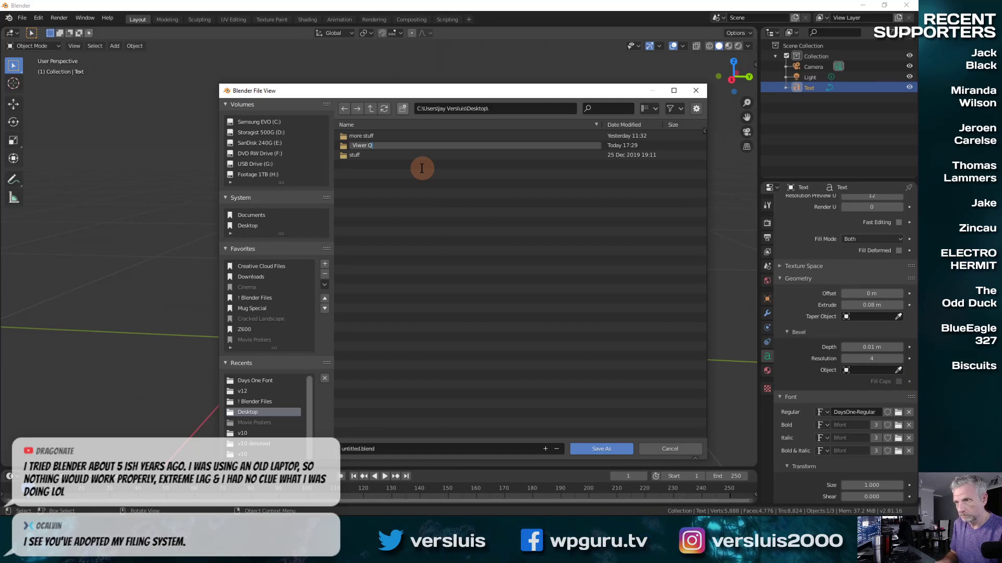
text(uestions)
key(Return)
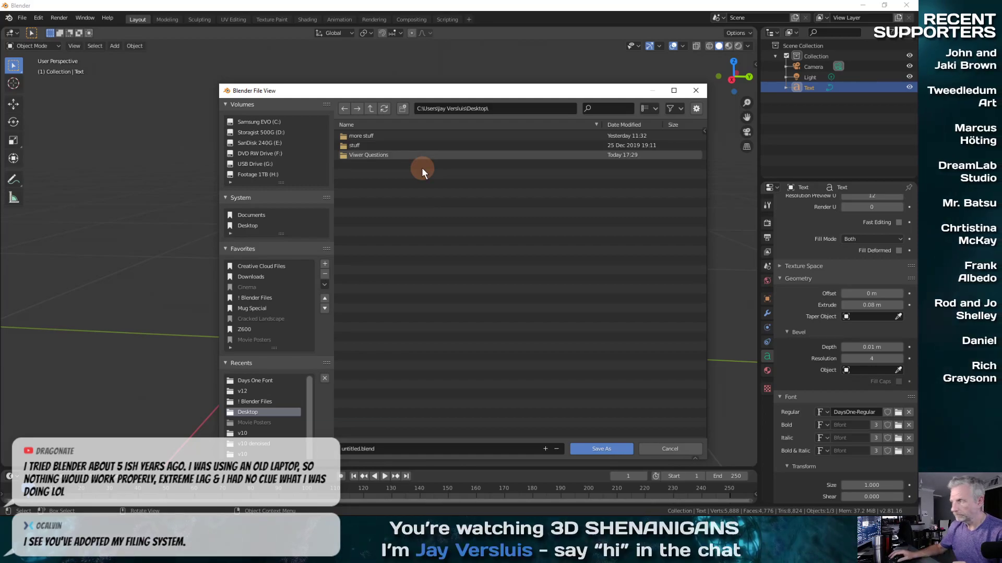
double_click(367, 155)
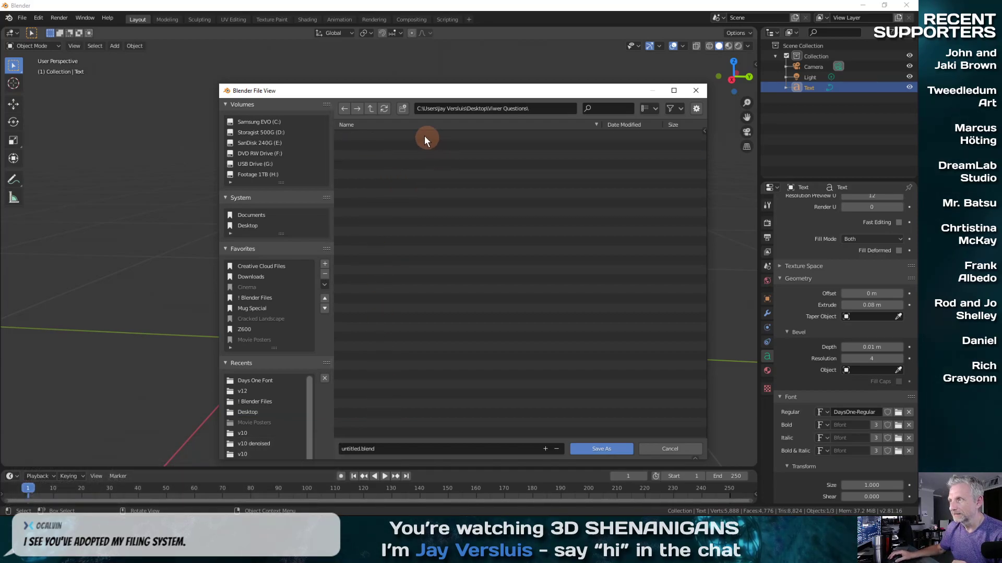
click(371, 107)
double_click(368, 155)
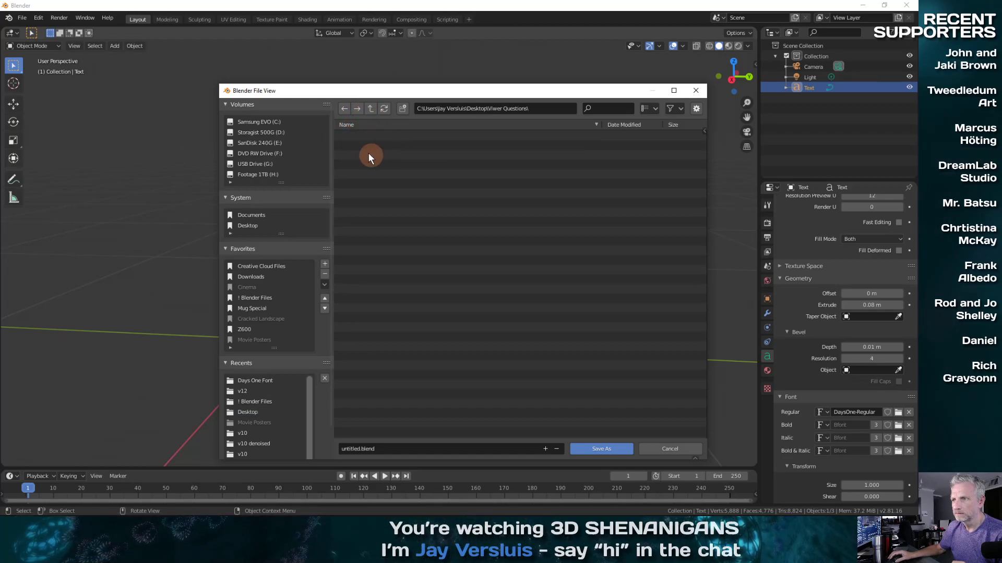
click(372, 108)
right_click(370, 154)
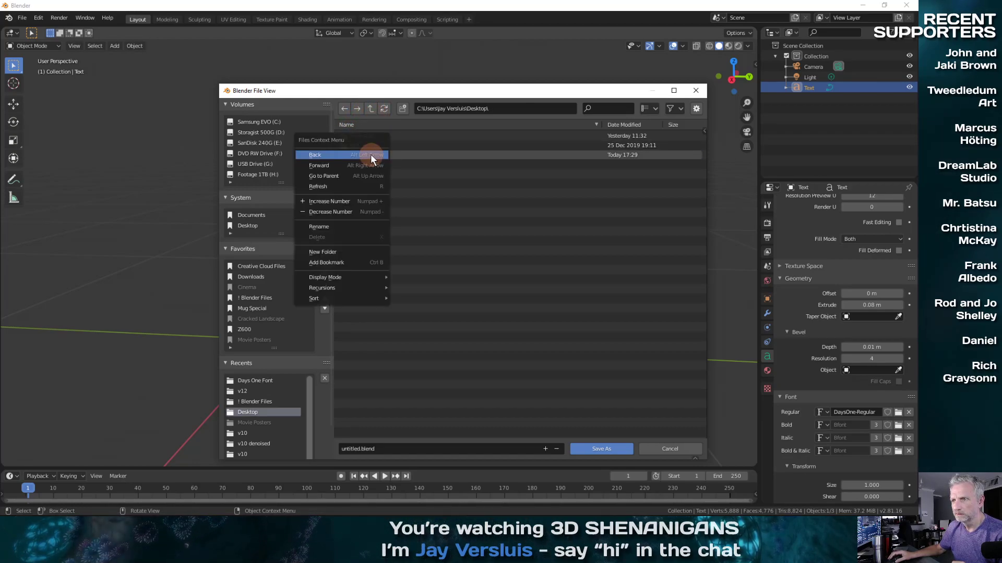
click(387, 238)
click(406, 246)
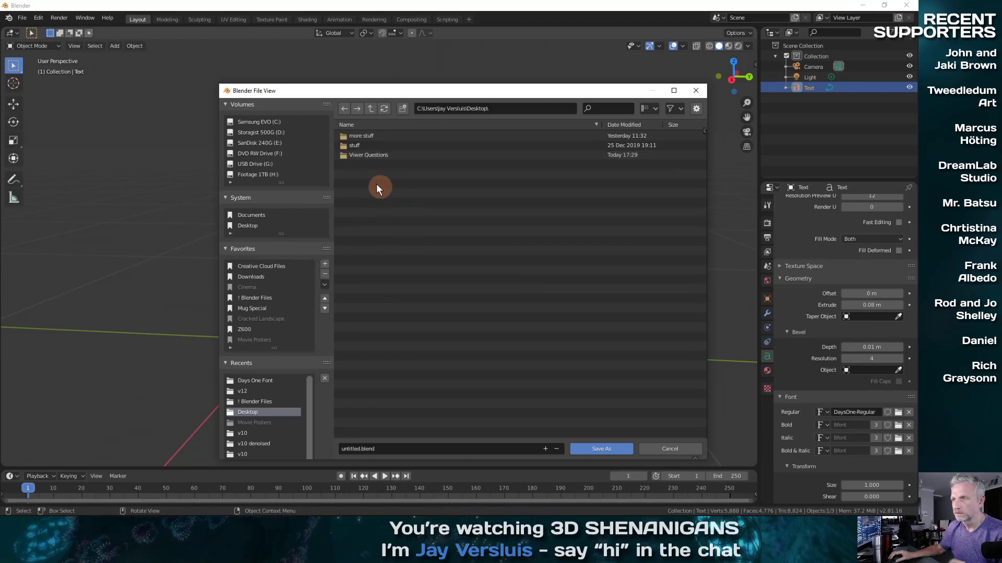
Step: Save the scene as Question Mark.blend inside the Viwer Questions folder
double_click(358, 157)
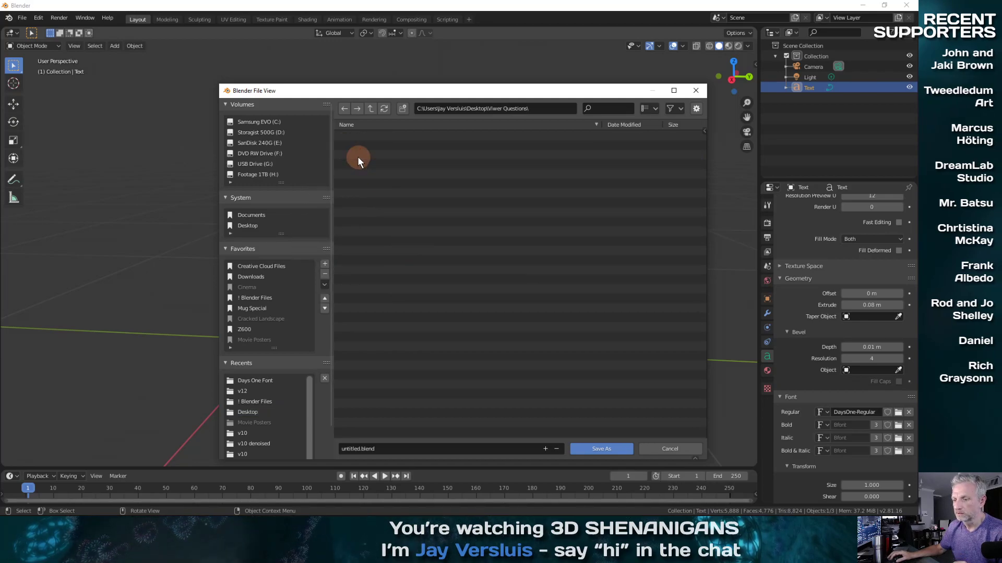
click(398, 448)
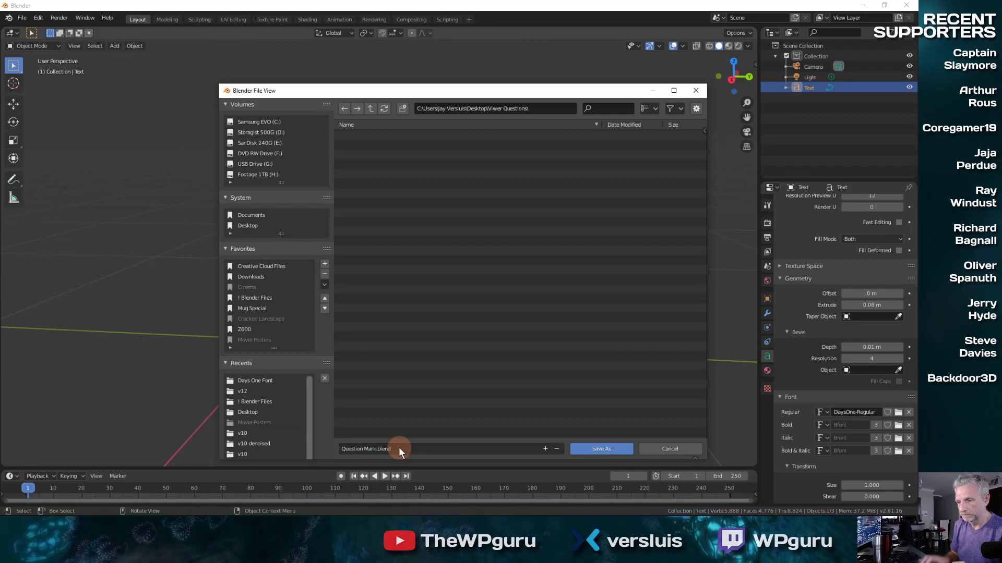
click(595, 448)
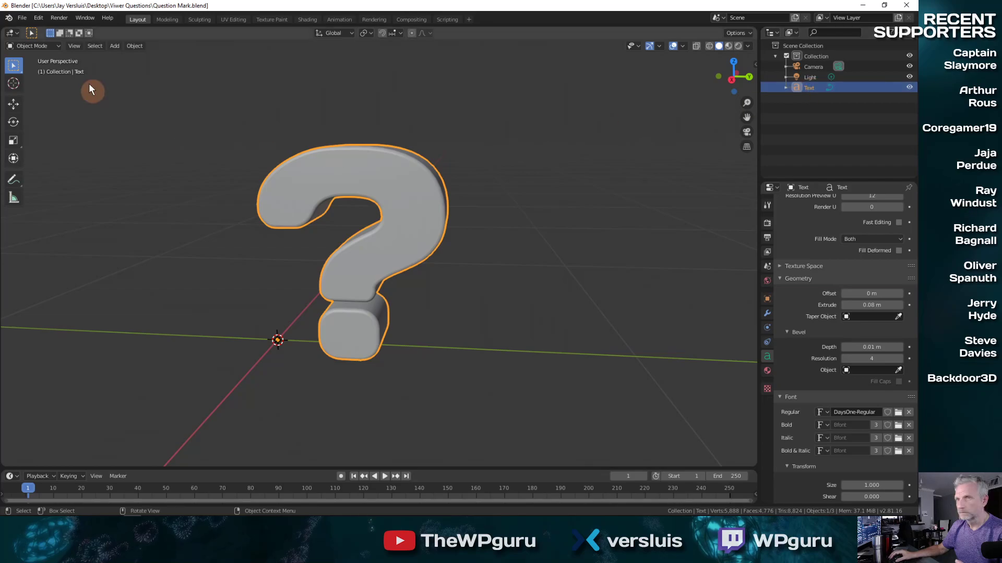
Step: Export only the selected question mark as Question Mark.obj to the Viwer Questions folder, with the scale set to 100
click(22, 19)
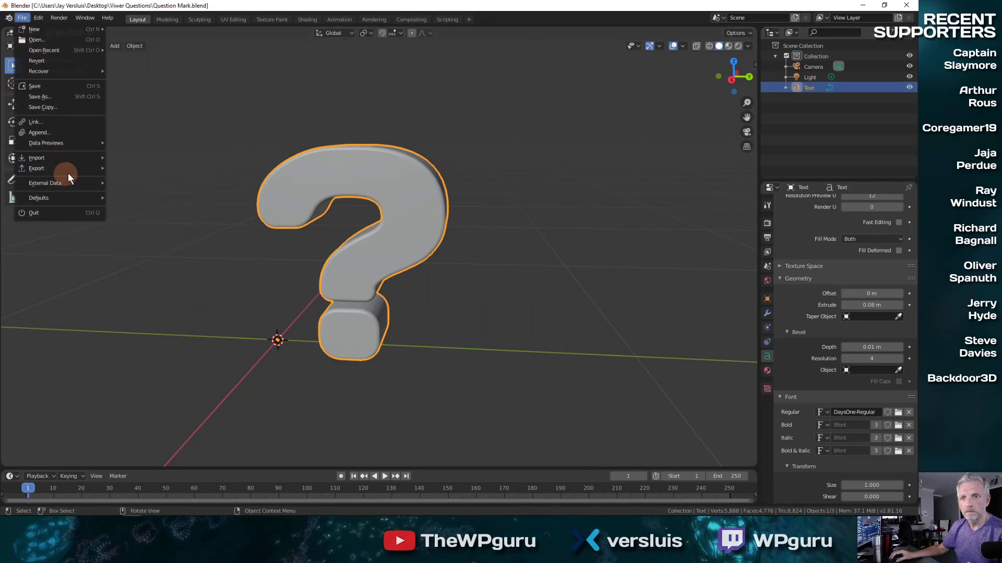
mouse_move(86, 170)
click(174, 241)
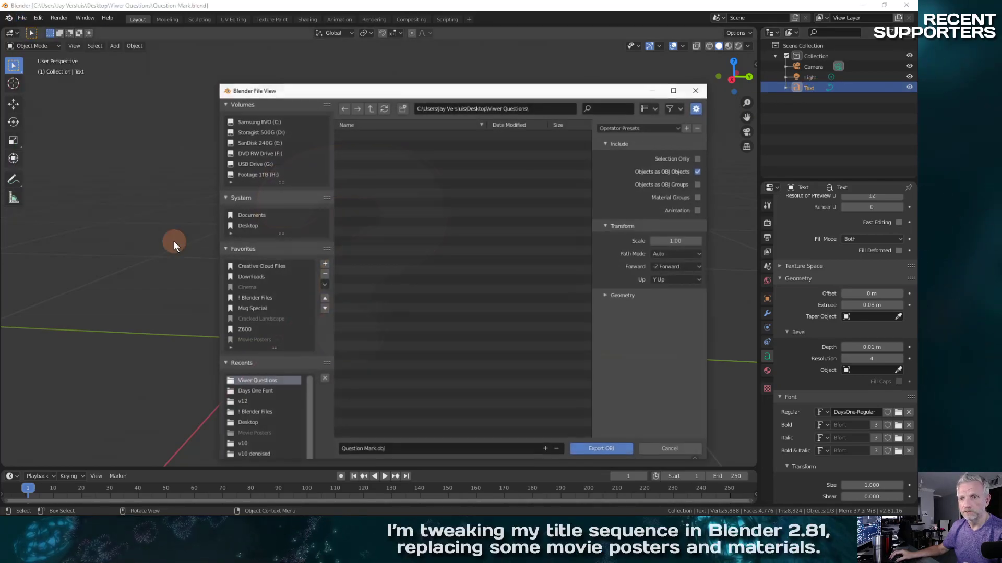
drag(516, 91, 454, 47)
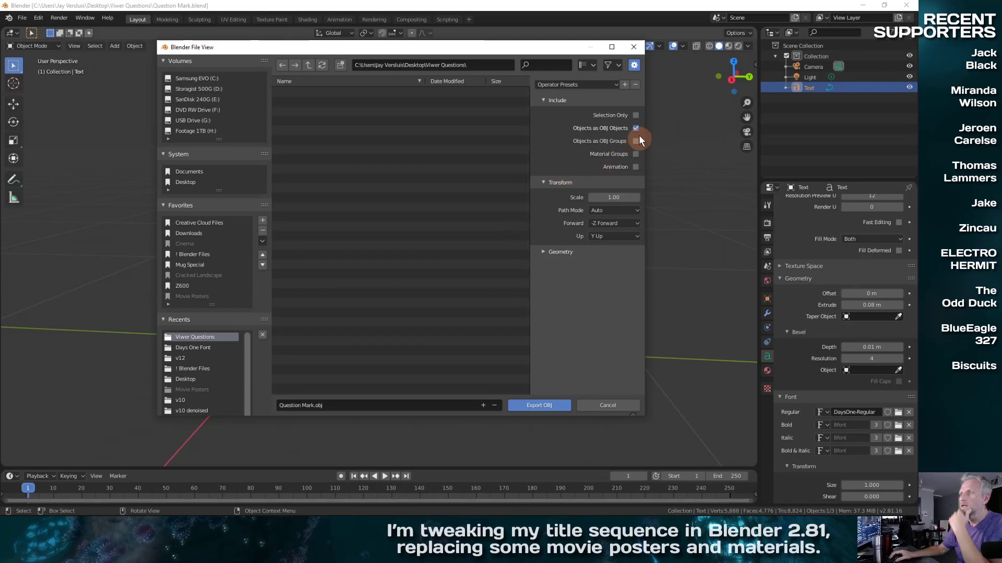
click(635, 114)
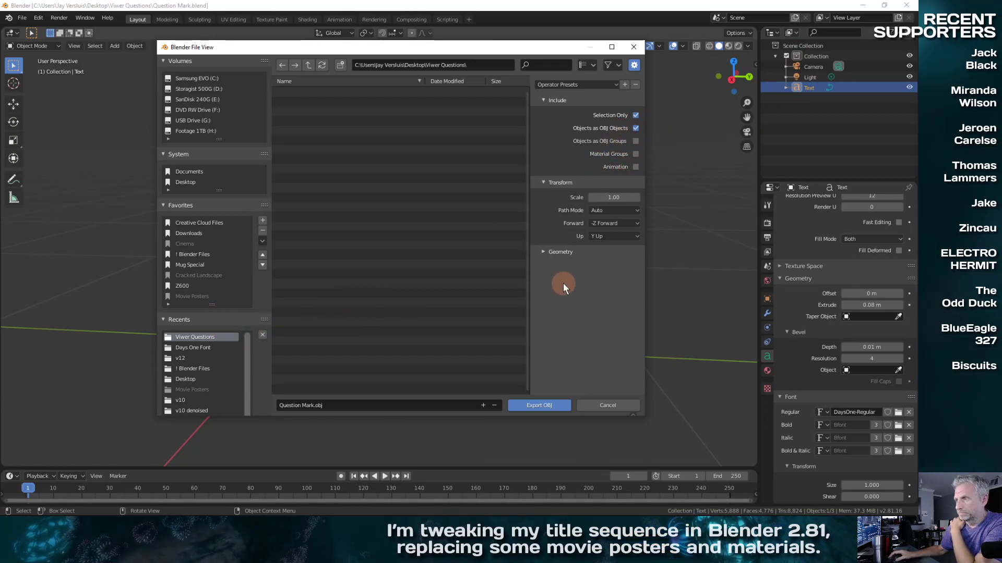
click(611, 201)
text(100)
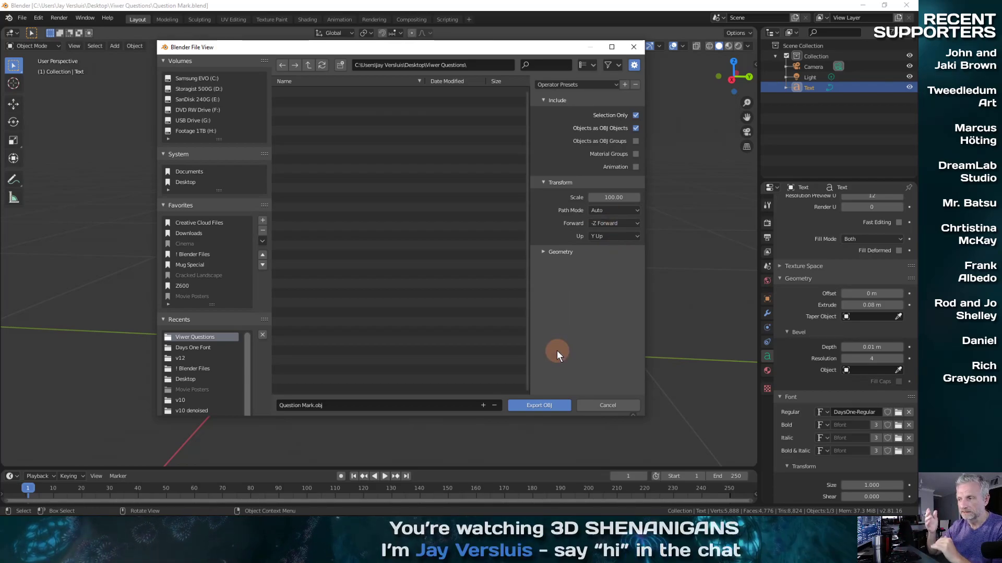
click(550, 404)
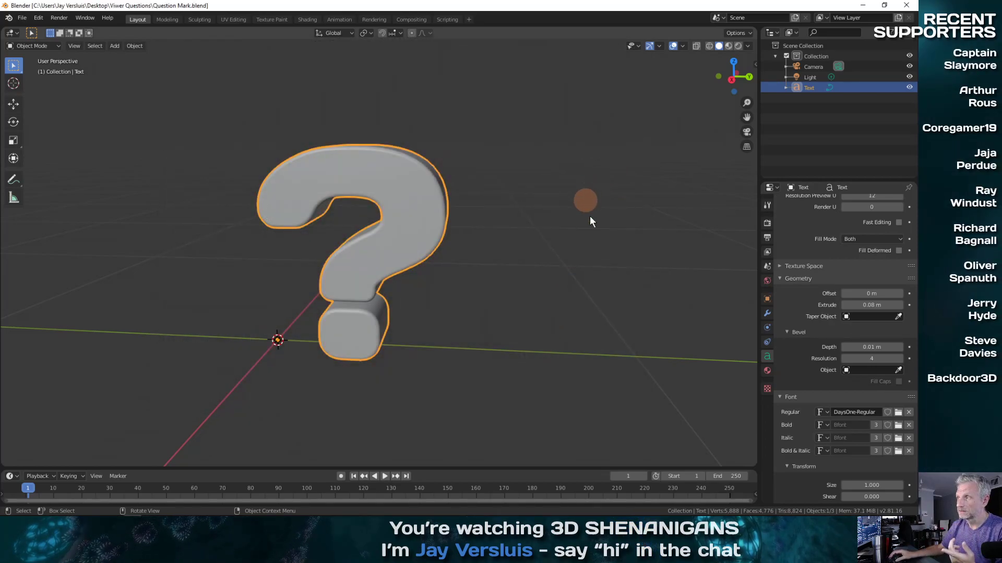
Step: Switch to DAZ Studio and save the monster scene as "Viewer Question Scene" in the Desktop's Viwer Questions folder
middle_drag(700, 124, 643, 126)
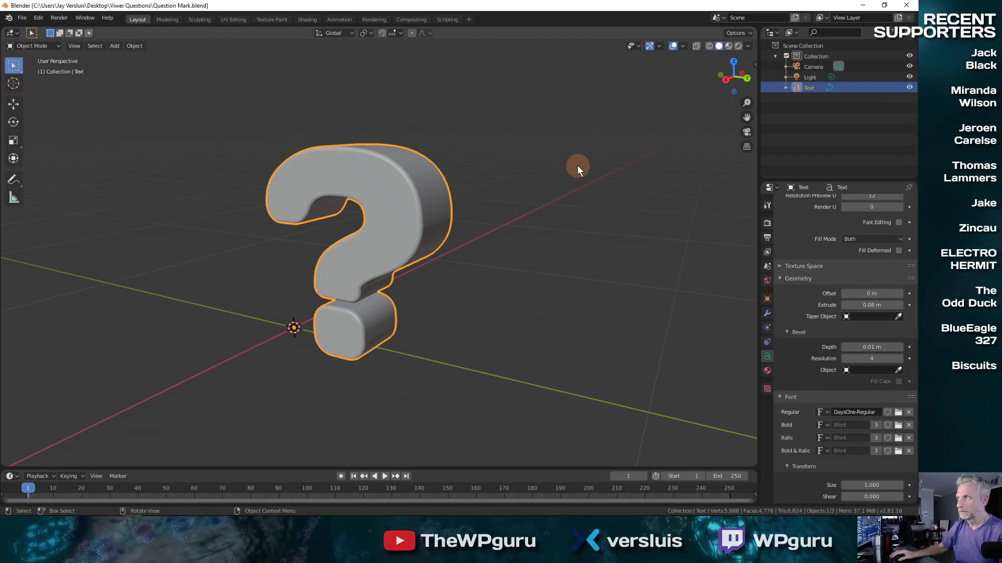
click(862, 5)
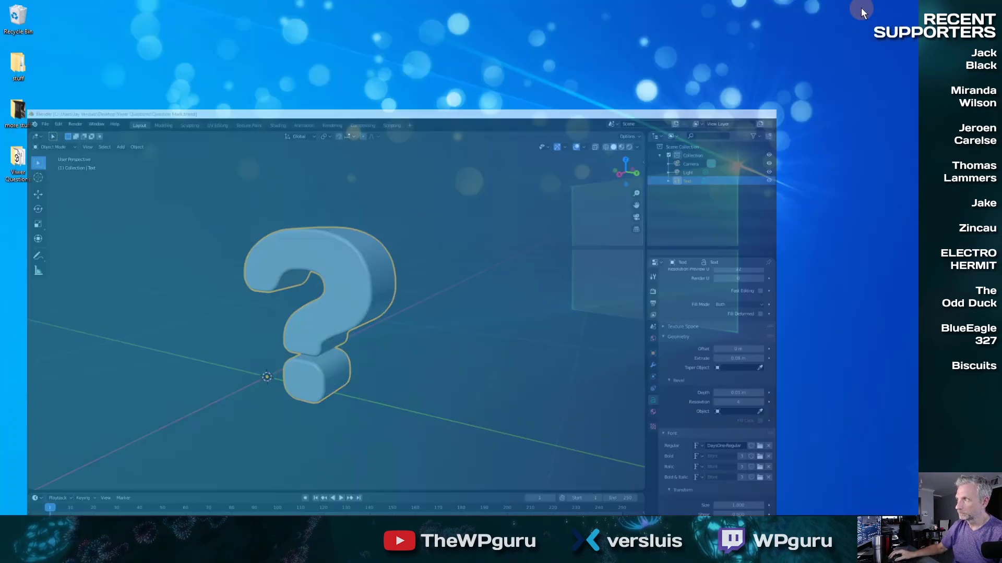
click(114, 510)
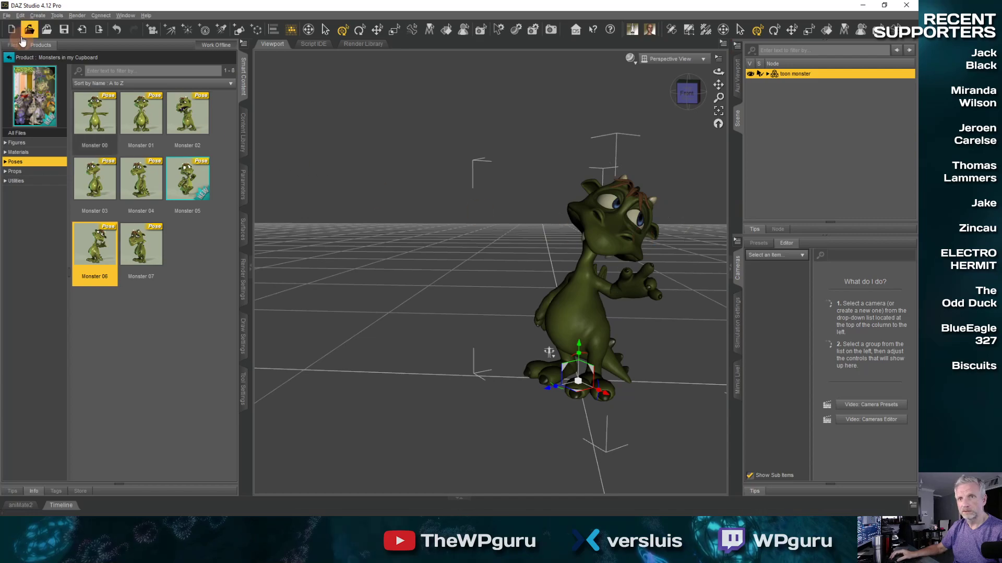
click(6, 15)
mouse_move(27, 84)
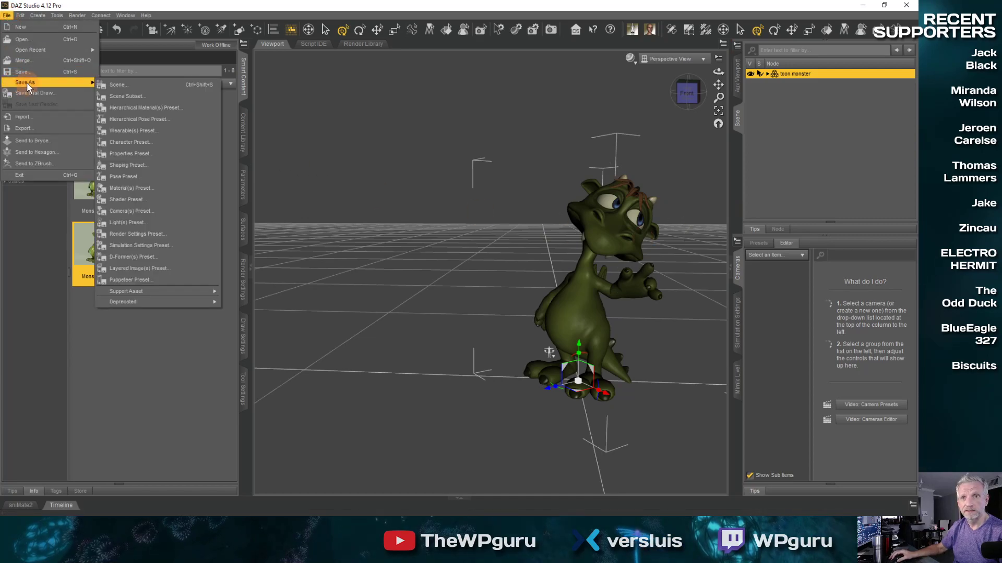
click(118, 84)
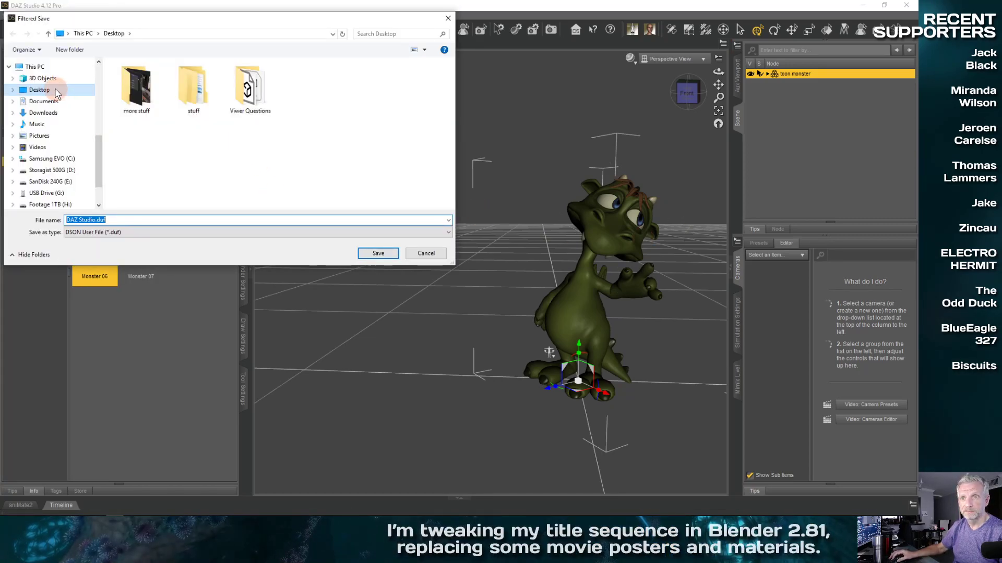
double_click(250, 86)
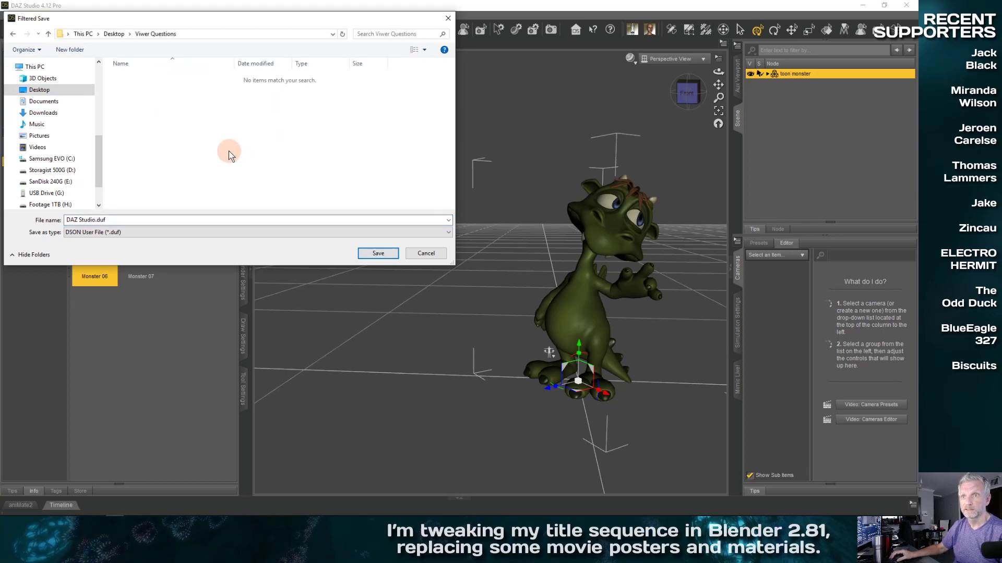
click(164, 220)
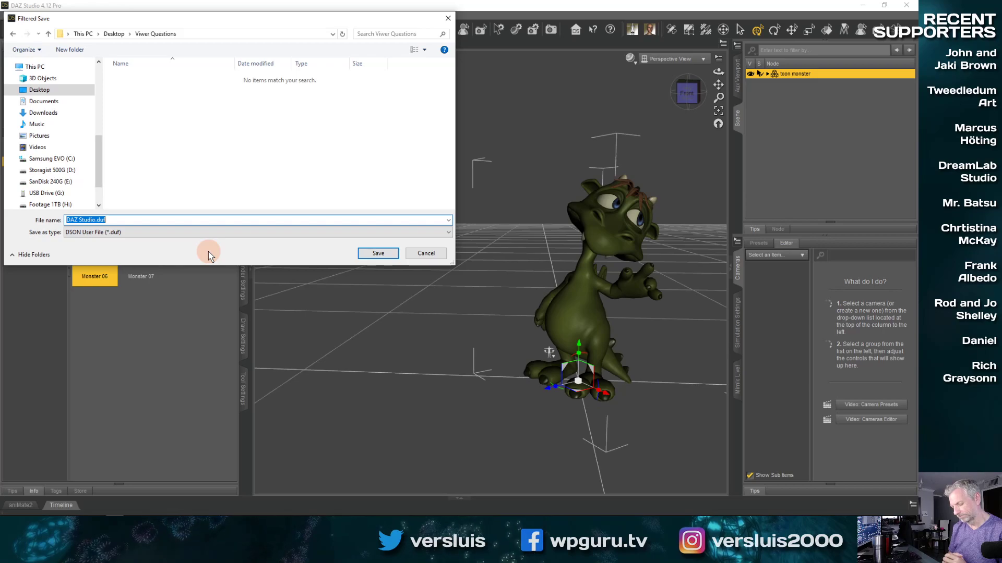
text(Viewer Question Sce)
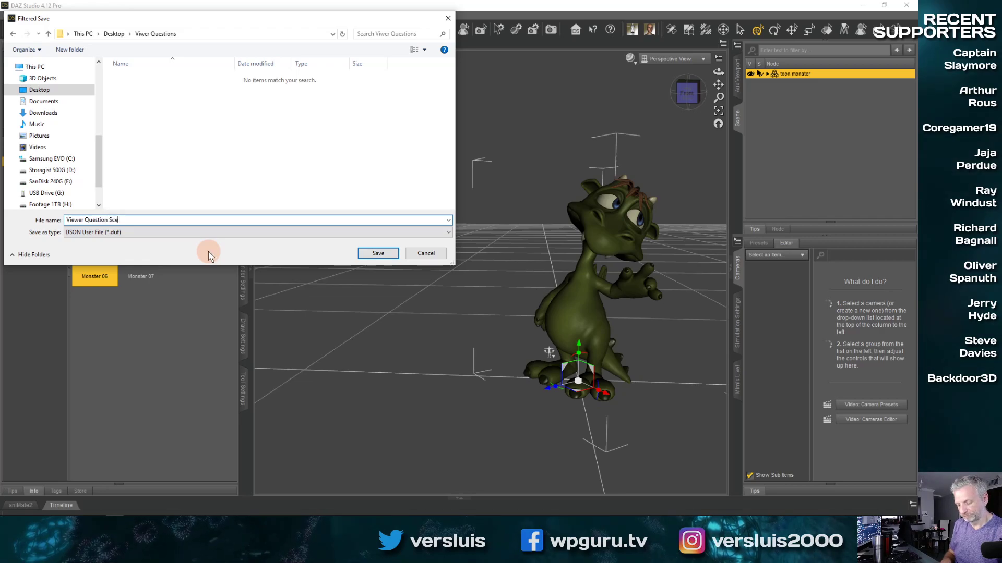
key(Return)
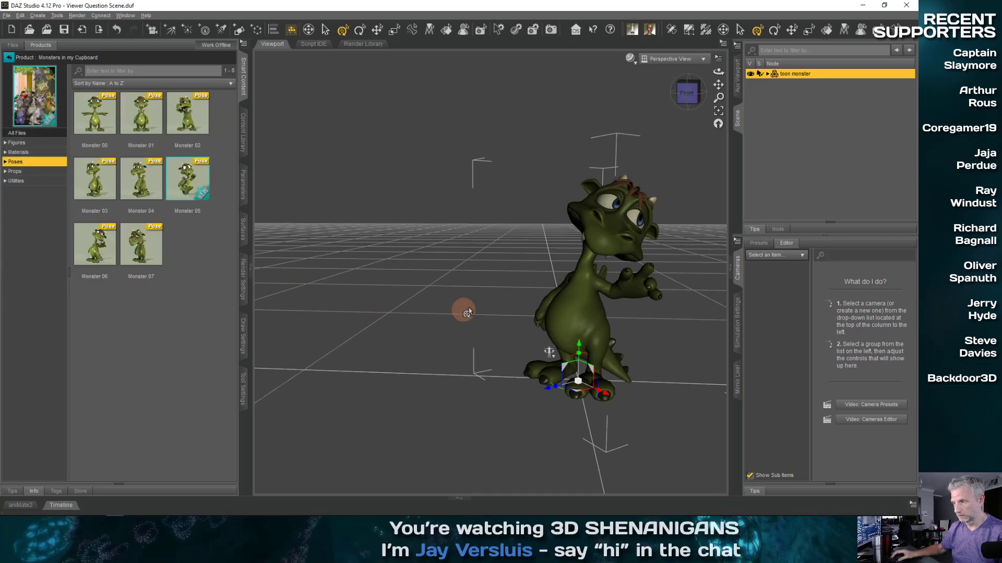
Step: Start importing Question Mark.obj from the Viwer Questions folder on the Desktop
click(7, 16)
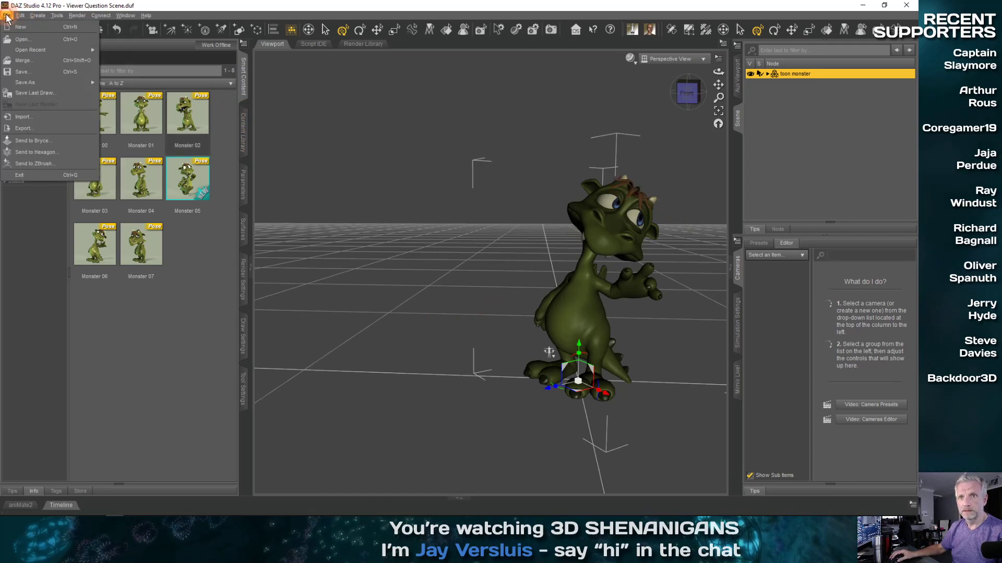
click(23, 117)
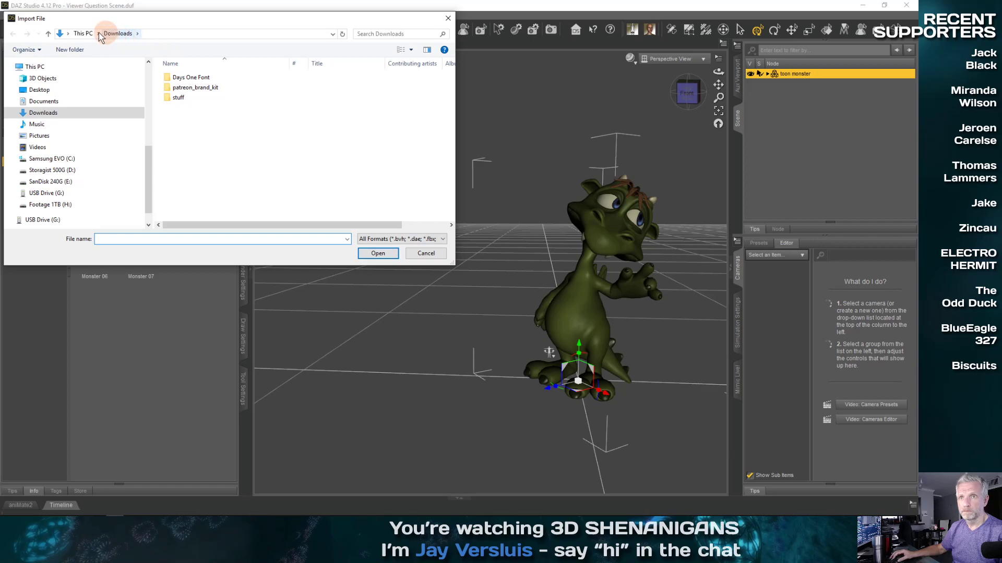
click(39, 89)
click(316, 94)
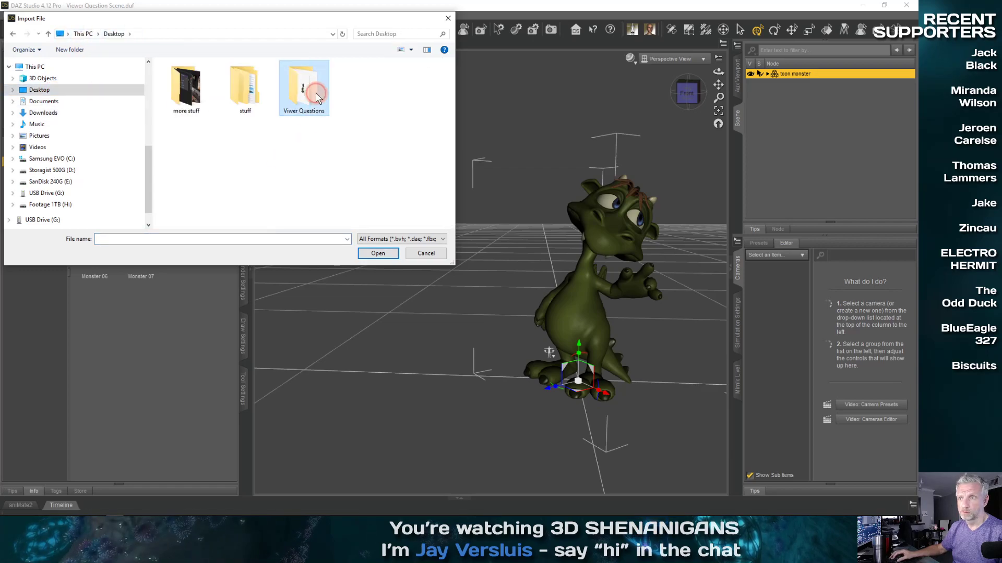
double_click(315, 94)
click(186, 86)
click(377, 253)
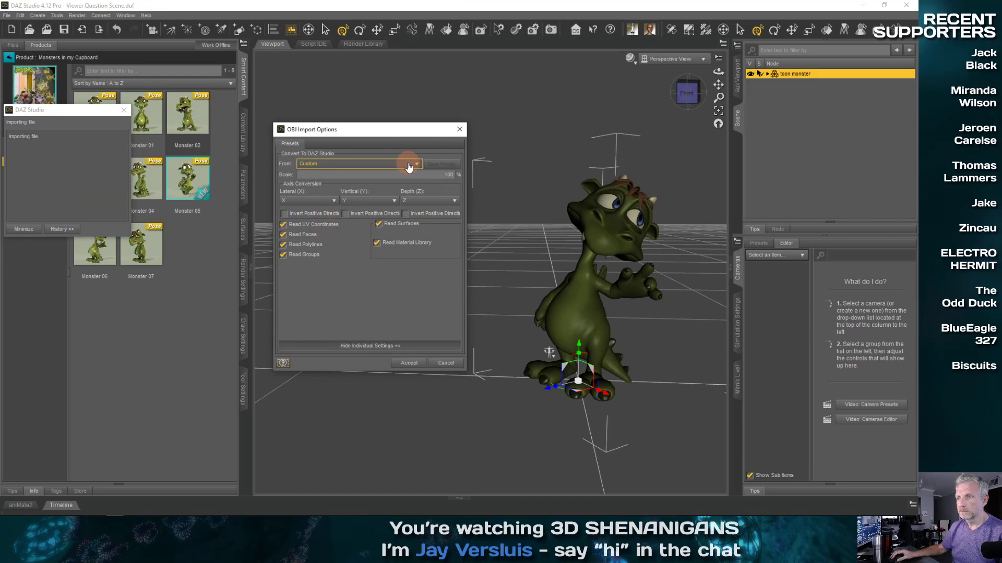
Step: Complete the OBJ import using the DAZ Studio (1 unit = 1cm) conversion preset
click(408, 165)
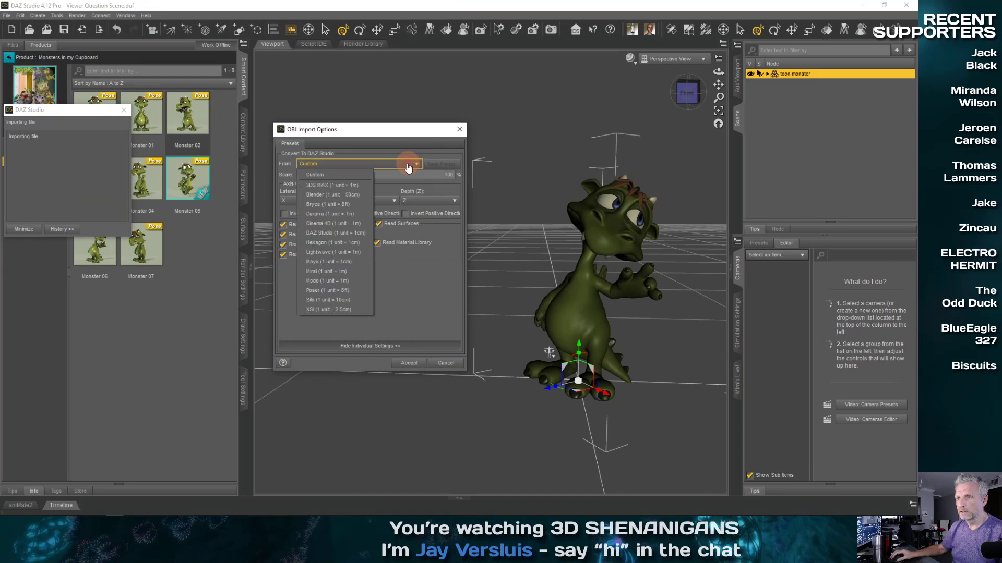
click(359, 235)
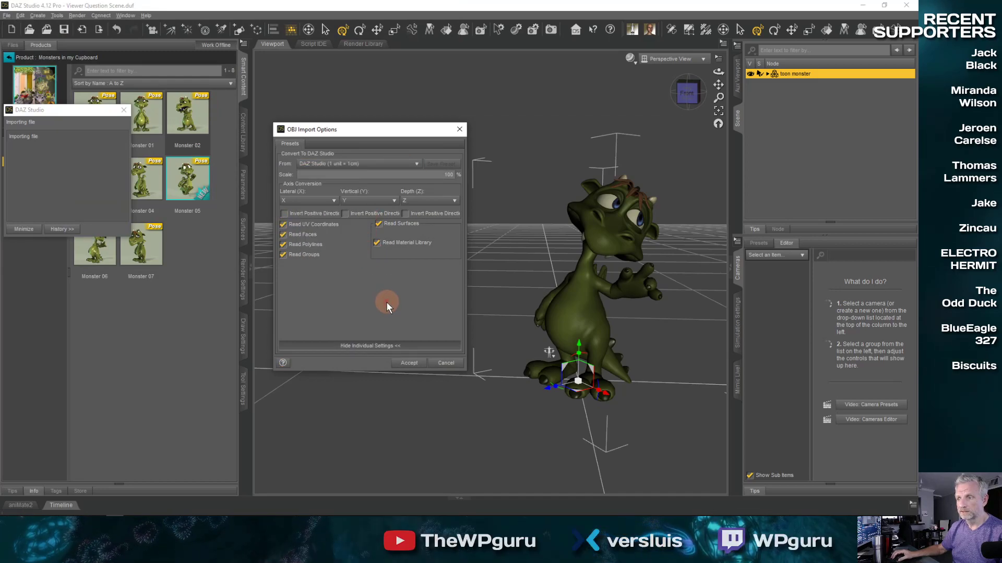
click(407, 363)
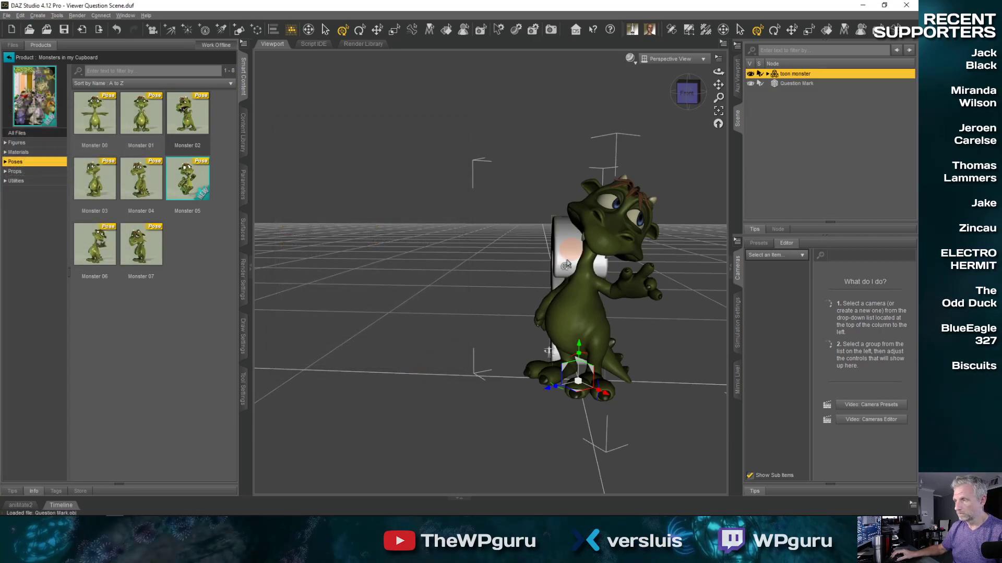
drag(431, 340, 488, 349)
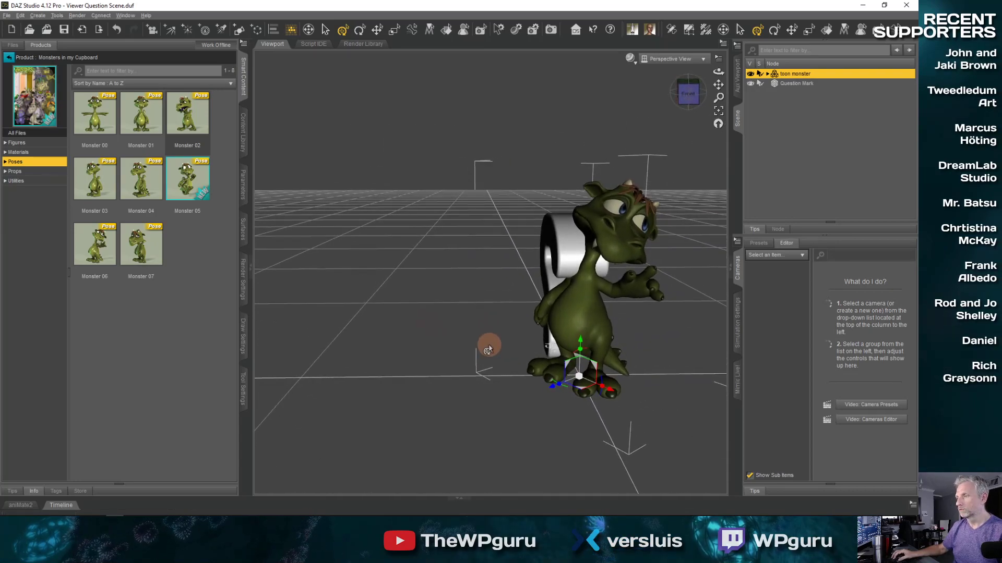
Step: Move the imported question mark out from behind the toon monster to beside it, and rotate it to face the front
click(804, 83)
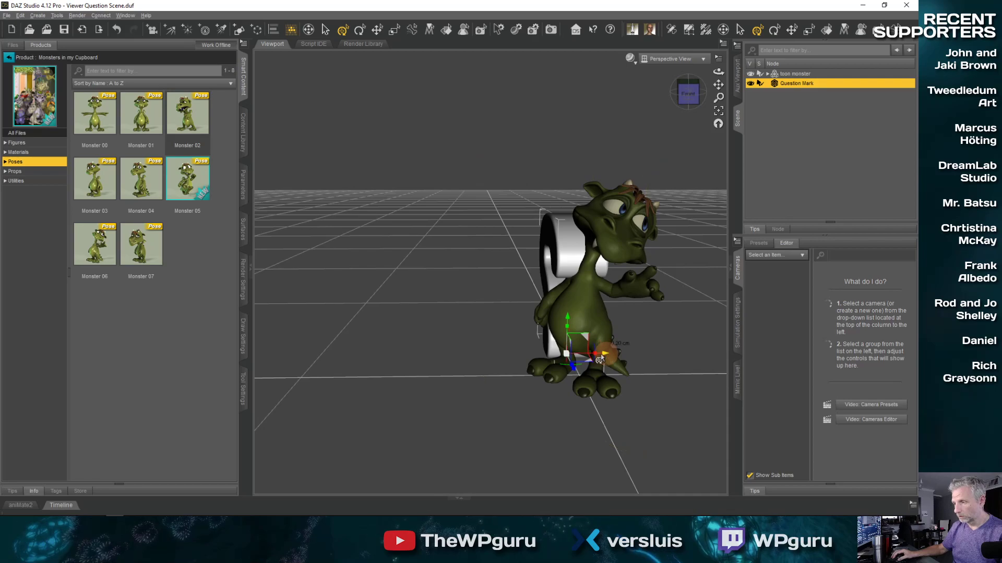
drag(601, 356, 452, 358)
mouse_move(519, 373)
ctrl+alt+mouse_down()
mouse_move(398, 365)
mouse_move(507, 373)
ctrl+alt+mouse_up()
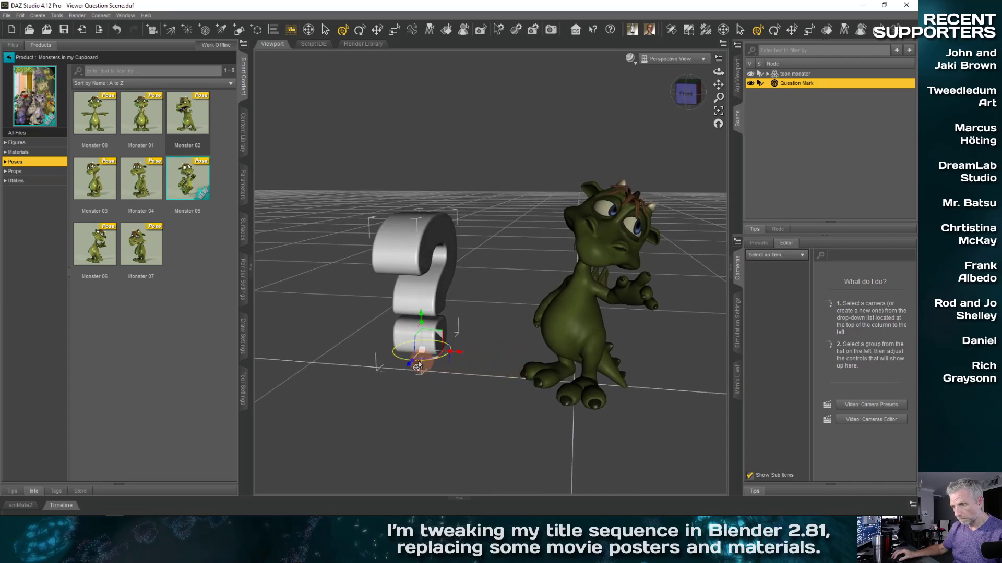
drag(418, 366, 458, 353)
scroll(458, 353, down, 5)
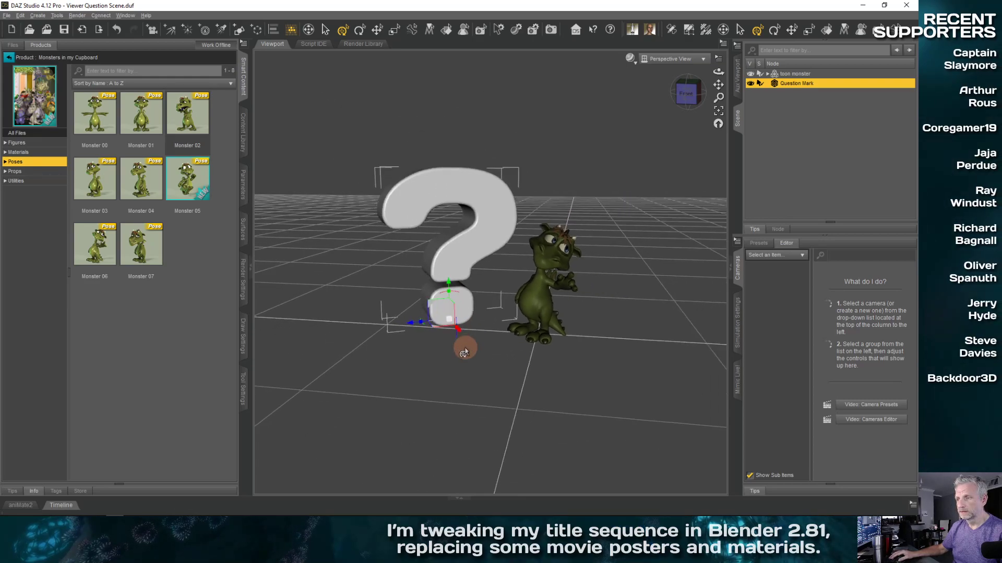
Step: Move the question mark farther forward and away from the toon monster along the floor
middle_drag(426, 365, 427, 363)
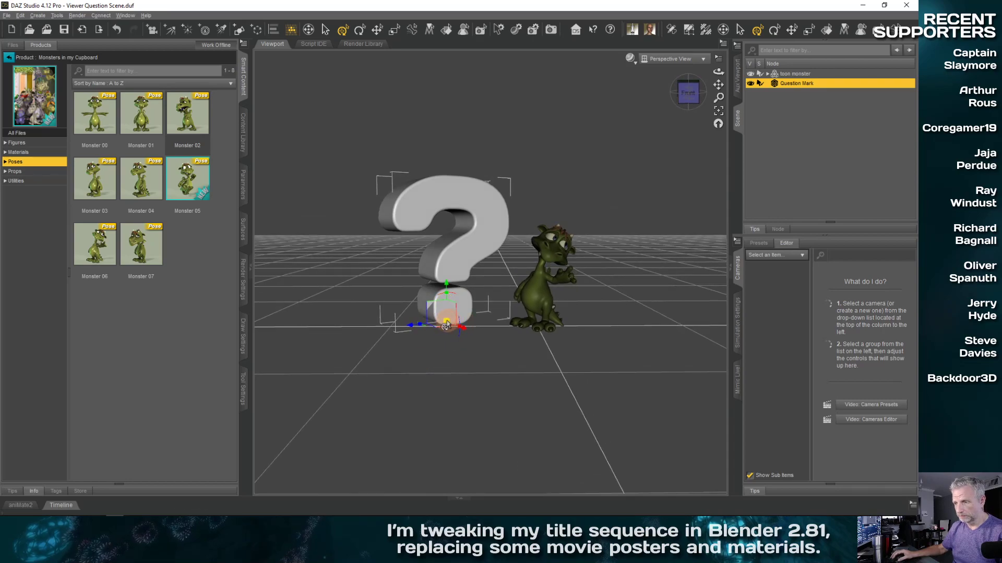
drag(446, 326, 422, 356)
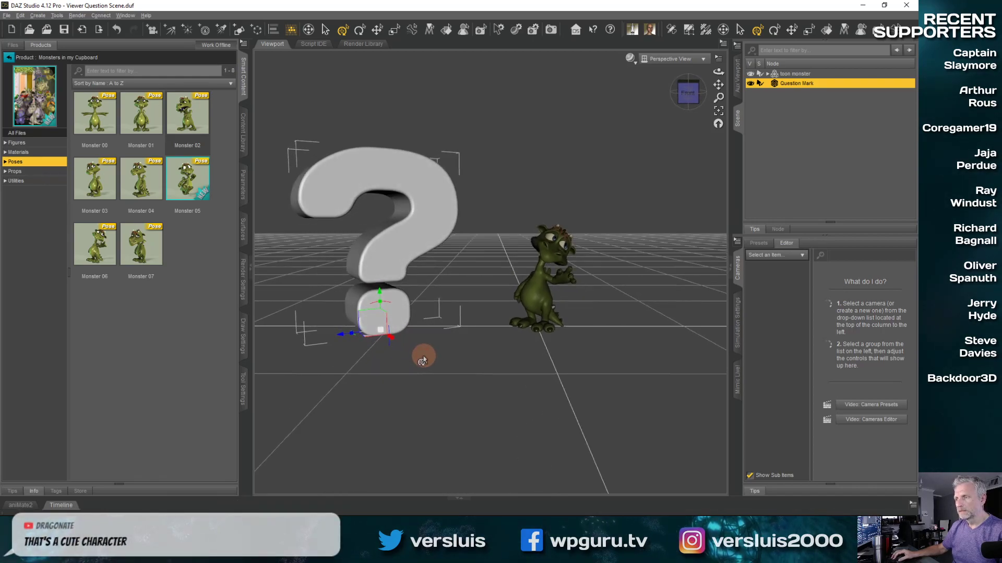
middle_drag(438, 362, 462, 386)
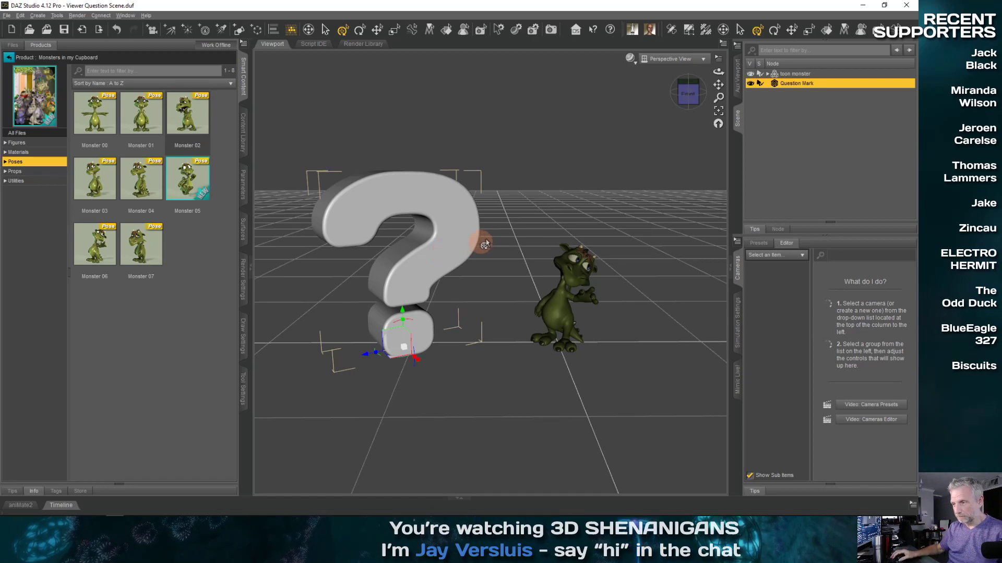
scroll(486, 285, up, 5)
scroll(516, 285, up, 5)
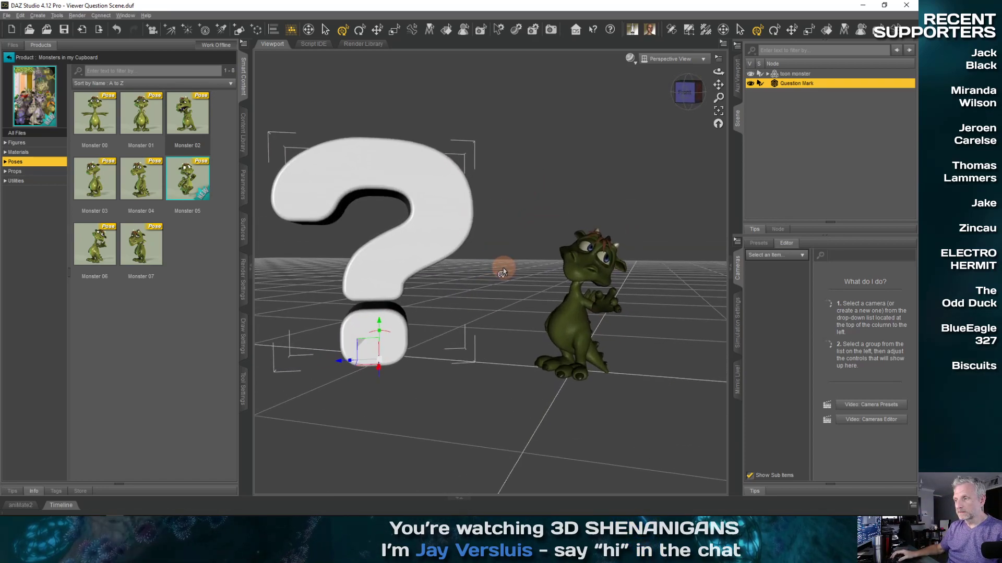
middle_drag(517, 280, 515, 281)
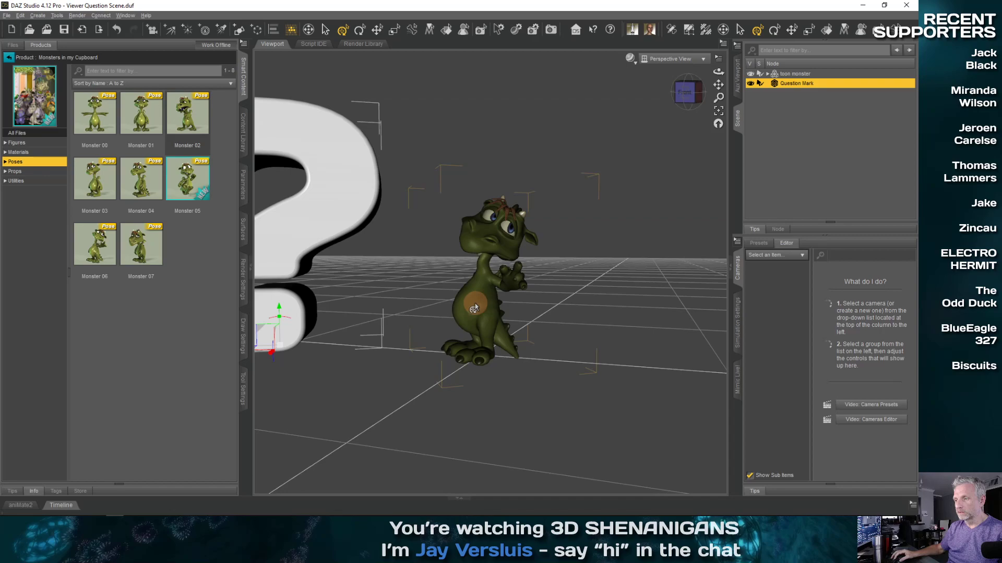
Step: Try the Random Monster utility script from Monsters in my Cupboard on the toon monster, and undo the random look
click(474, 308)
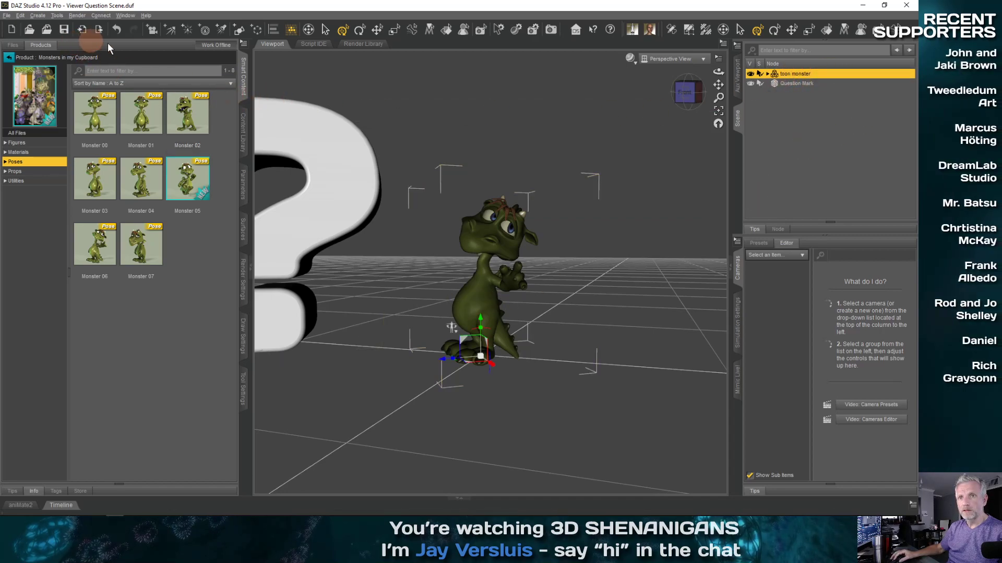
click(452, 305)
scroll(453, 305, up, 5)
middle_drag(368, 326, 378, 332)
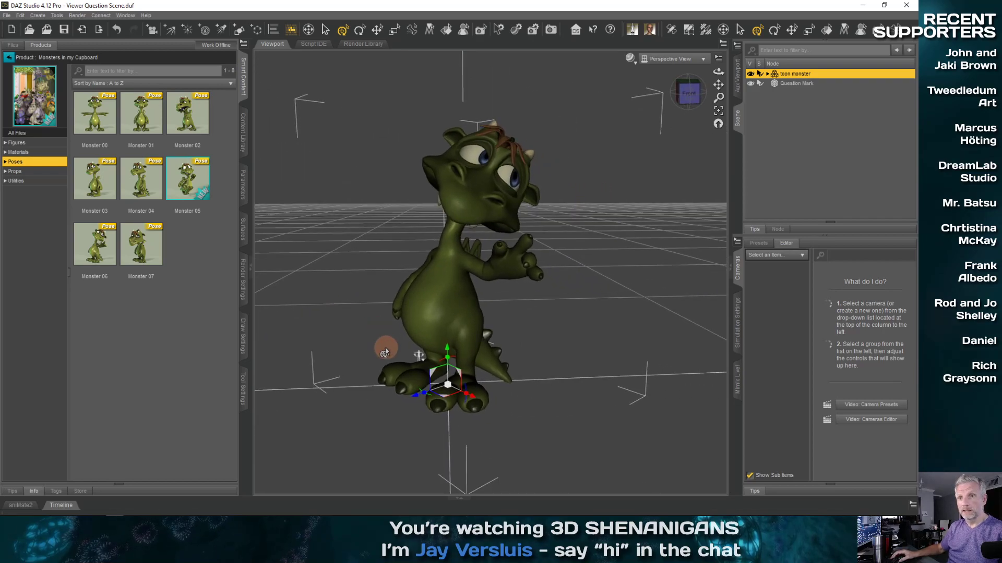
click(22, 181)
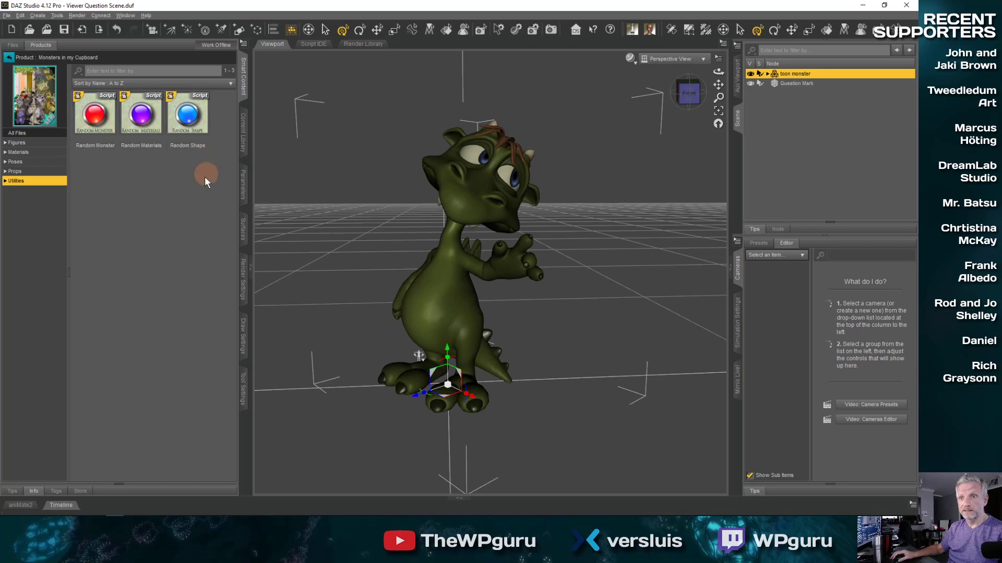
middle_drag(409, 285, 411, 285)
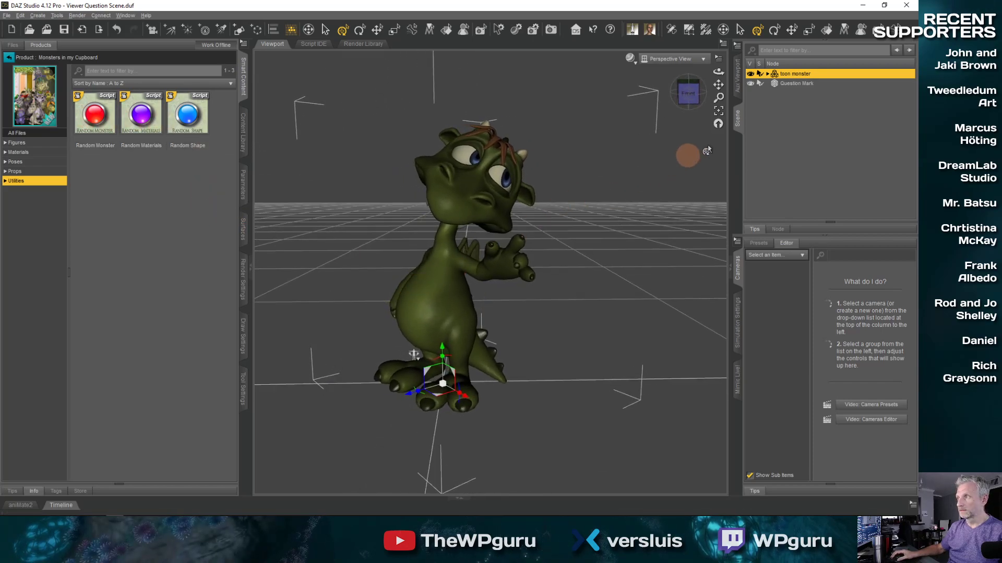
double_click(99, 127)
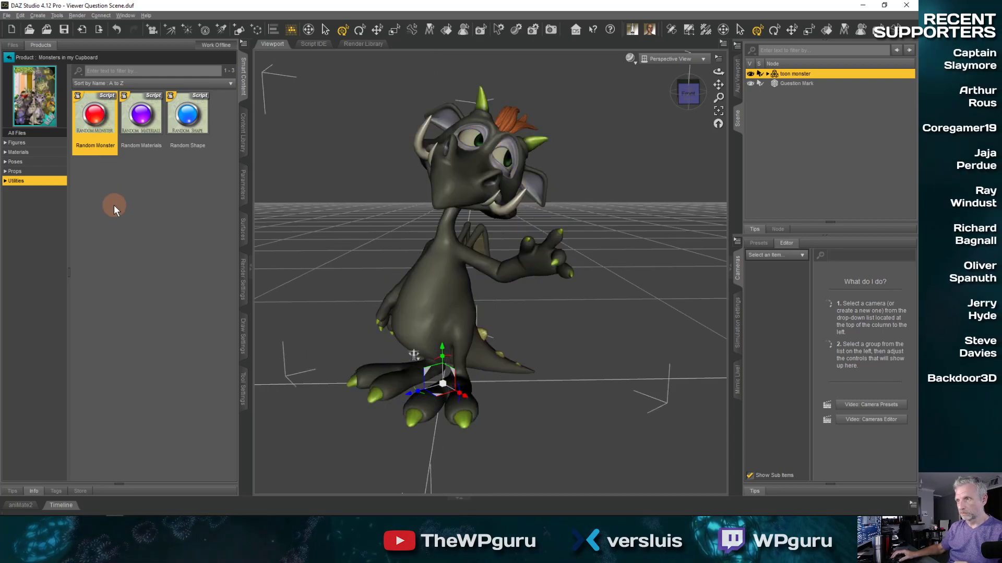
key(ctrl+z)
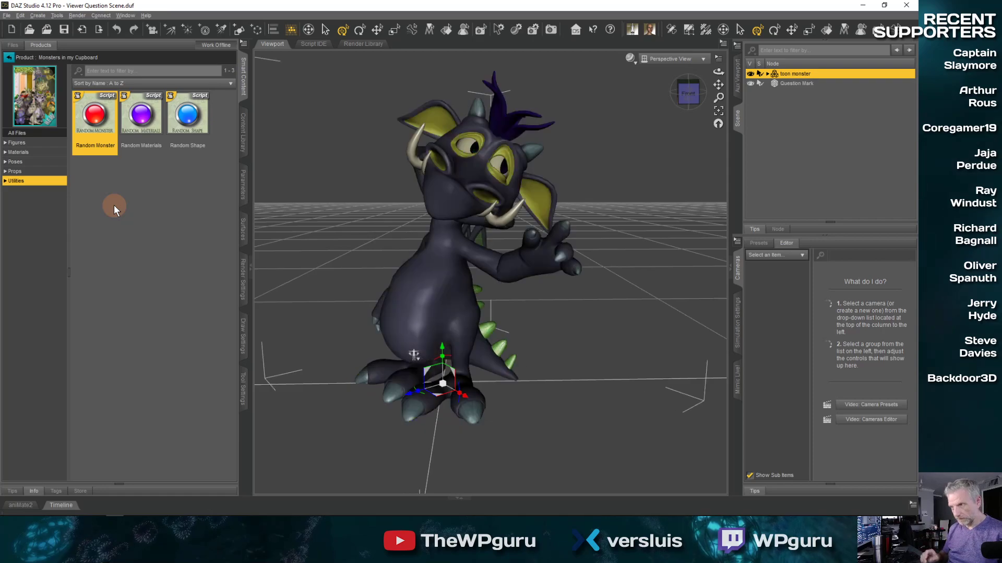
key(ctrl+y)
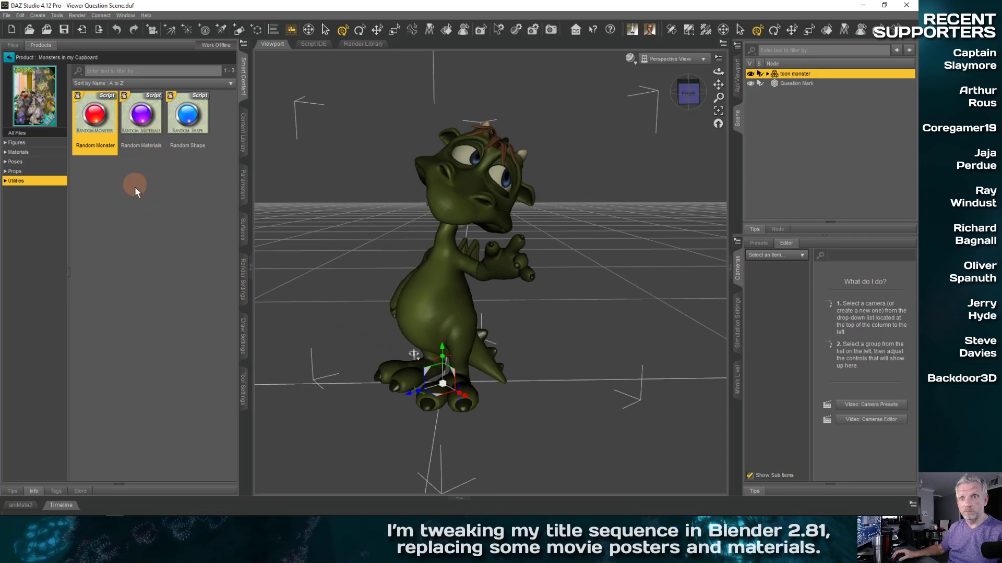
scroll(345, 315, down, 10)
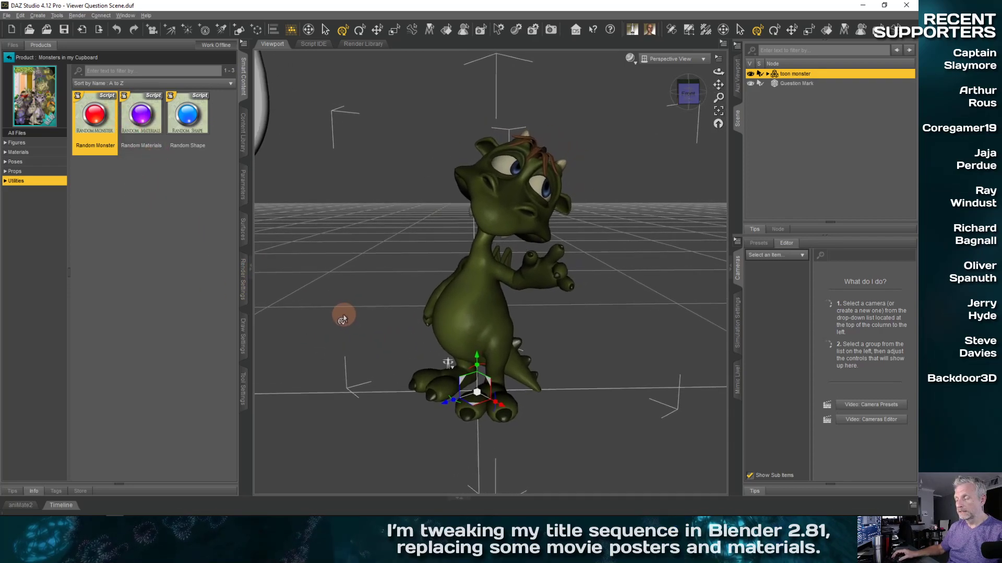
scroll(314, 326, up, 5)
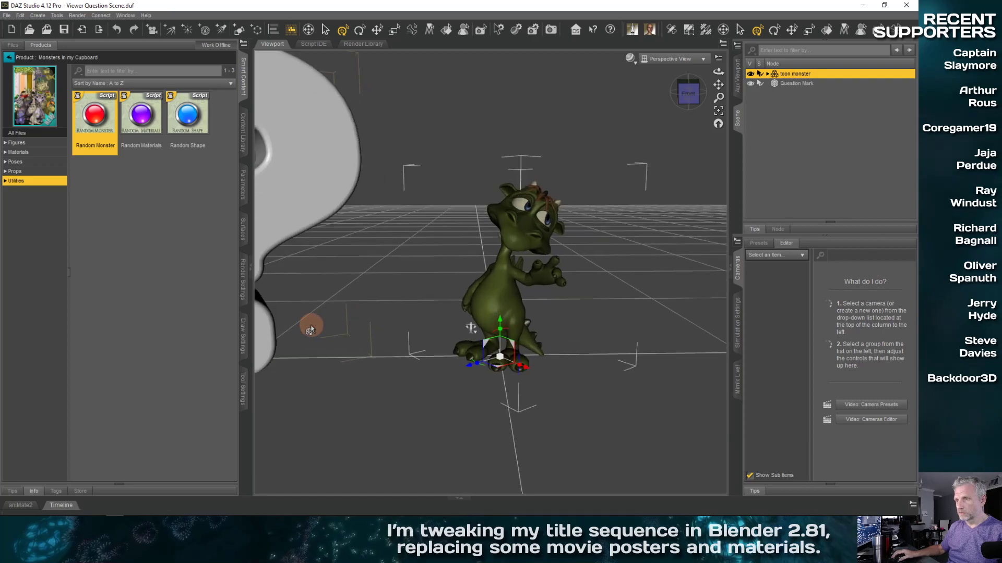
scroll(314, 325, up, 4)
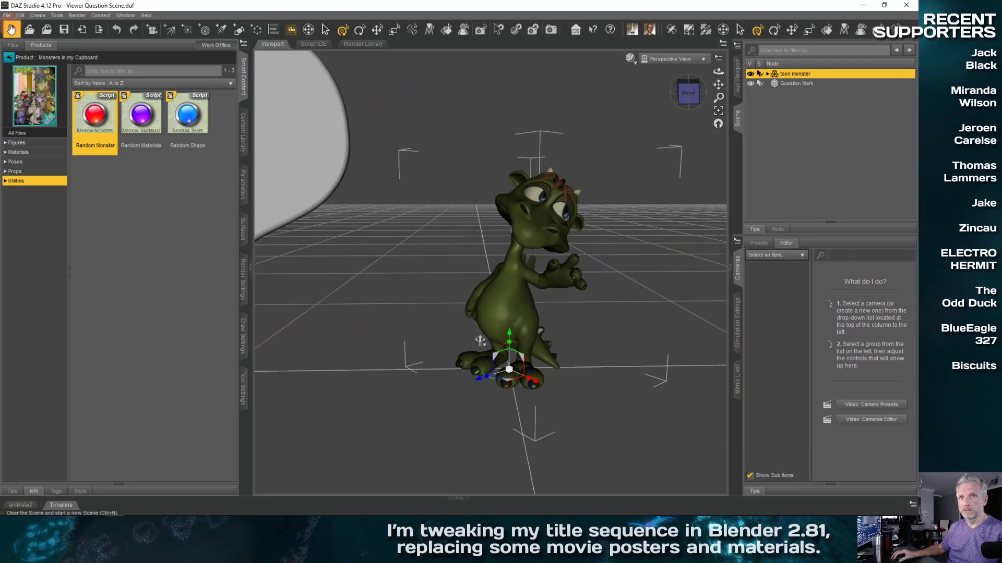
click(6, 15)
click(16, 69)
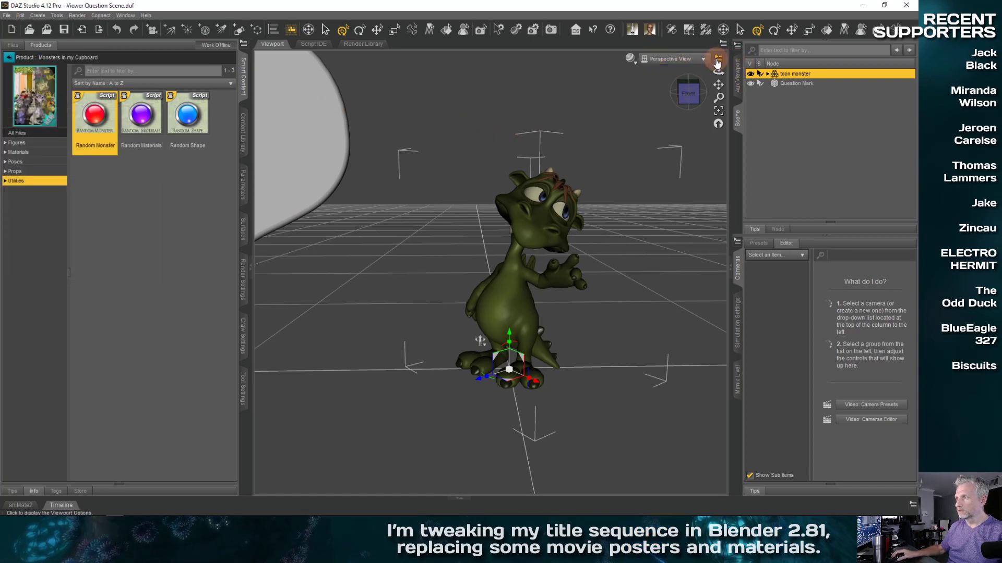
click(699, 59)
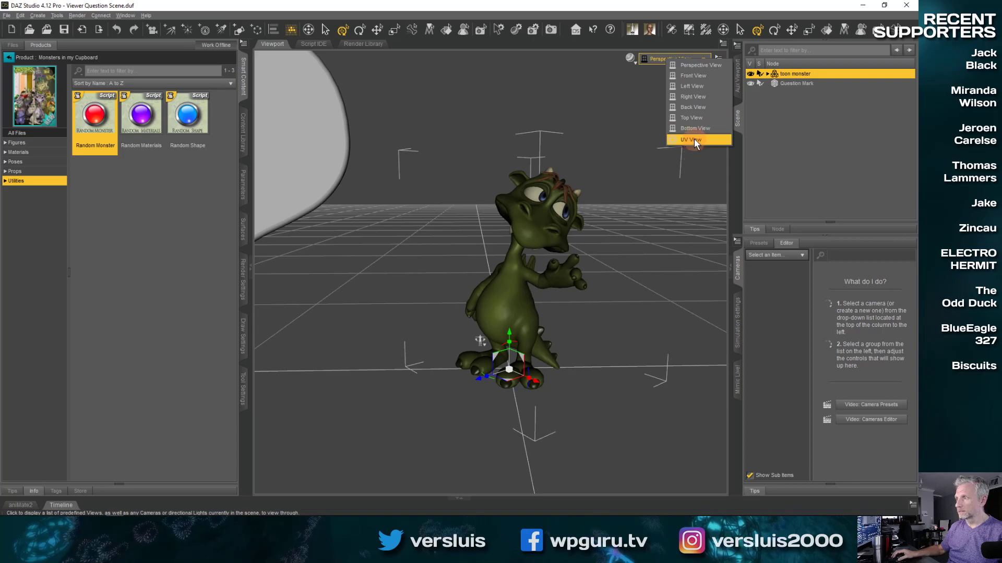
click(776, 118)
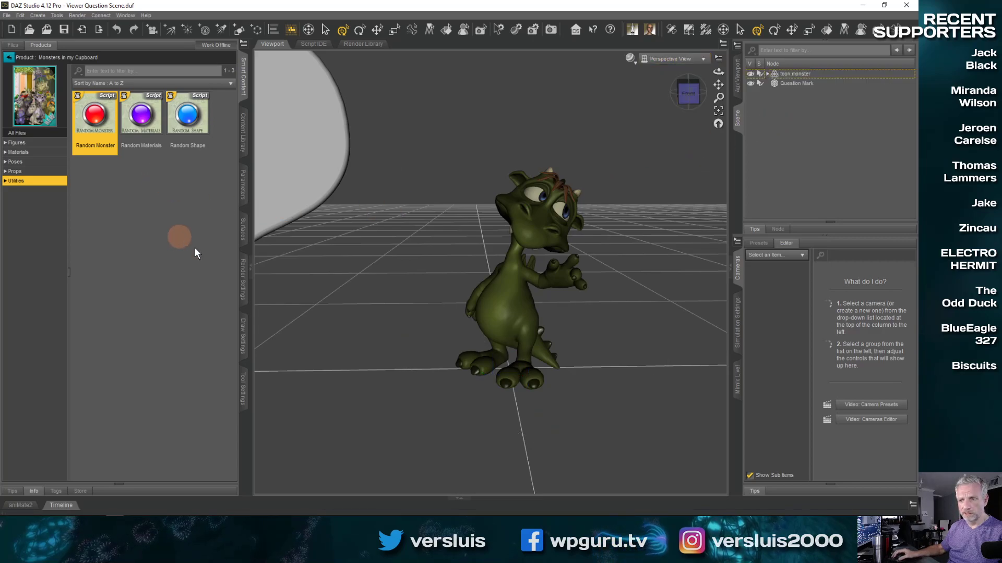
Step: Open the general render settings and show the 16:9 aspect frame in the viewport
click(243, 280)
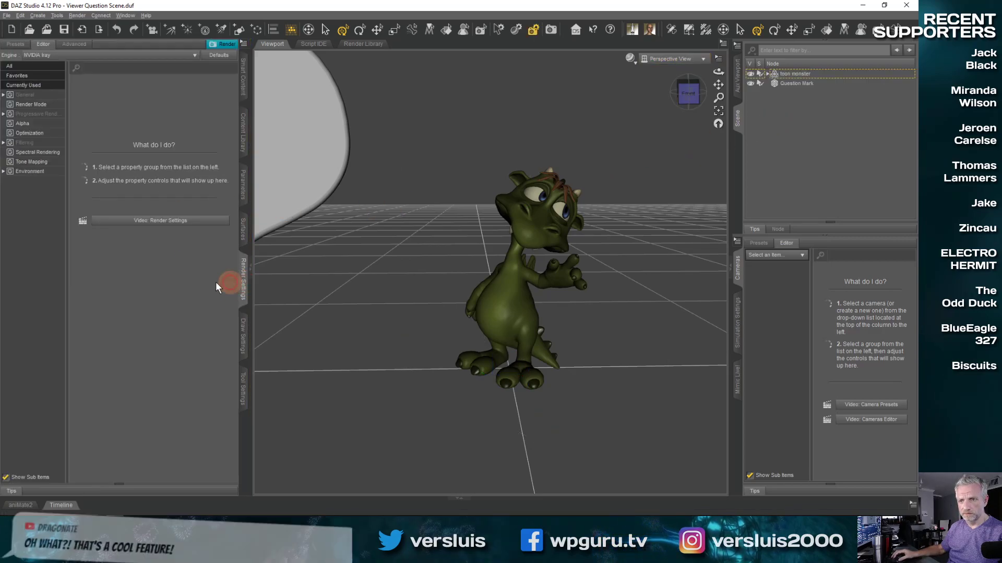
click(41, 96)
click(123, 106)
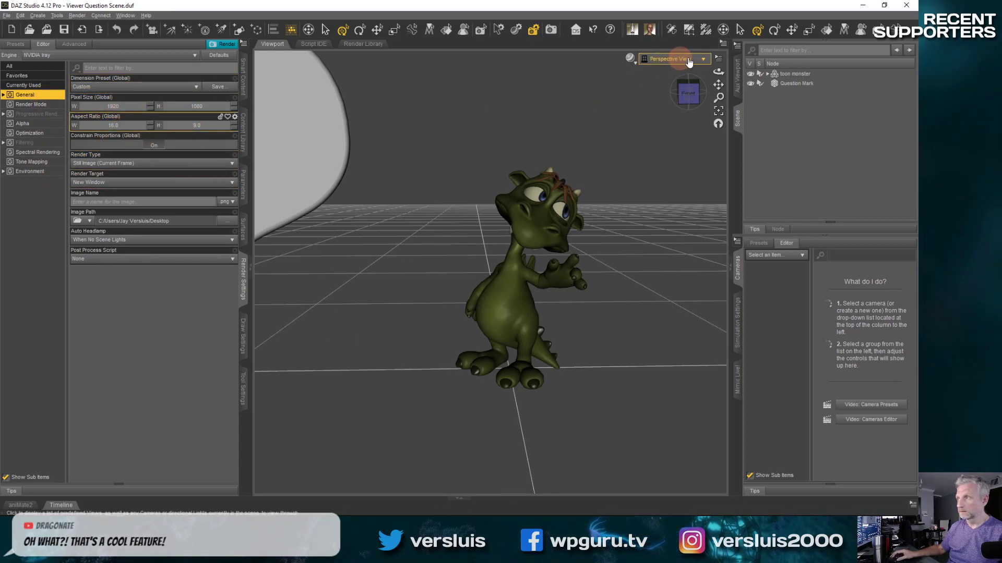
click(718, 59)
click(701, 105)
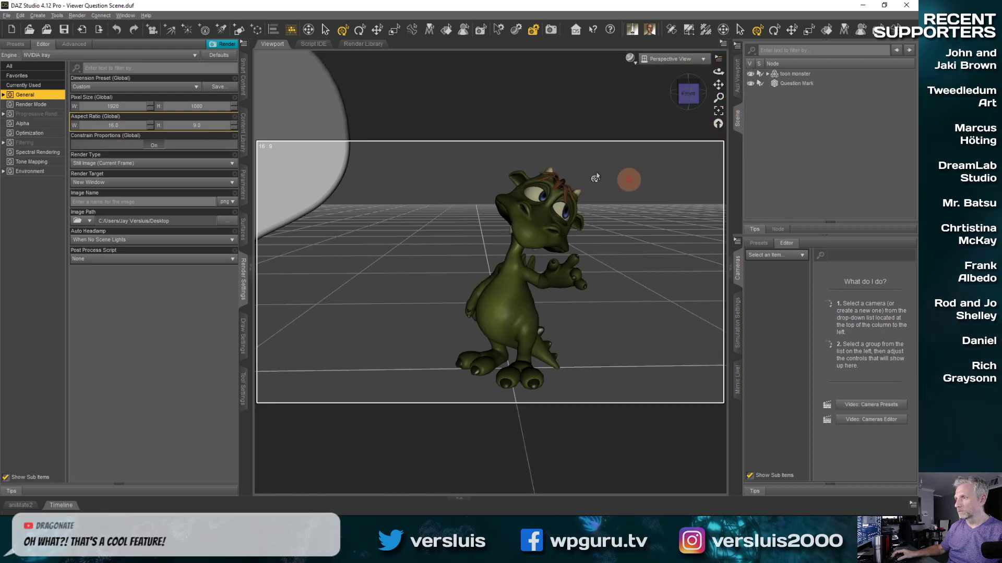
Step: Create a new camera that copies the active perspective view, framing the question mark and the monster
mouse_move(458, 251)
mouse_down()
mouse_move(432, 264)
mouse_move(387, 260)
mouse_move(485, 253)
mouse_move(481, 261)
mouse_move(396, 268)
mouse_move(445, 190)
mouse_up()
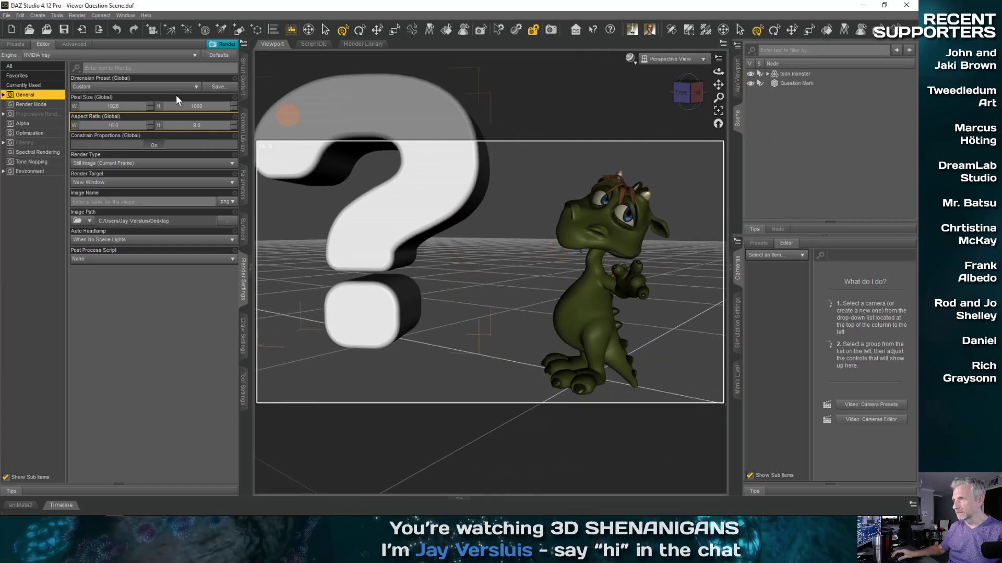
click(33, 16)
click(48, 26)
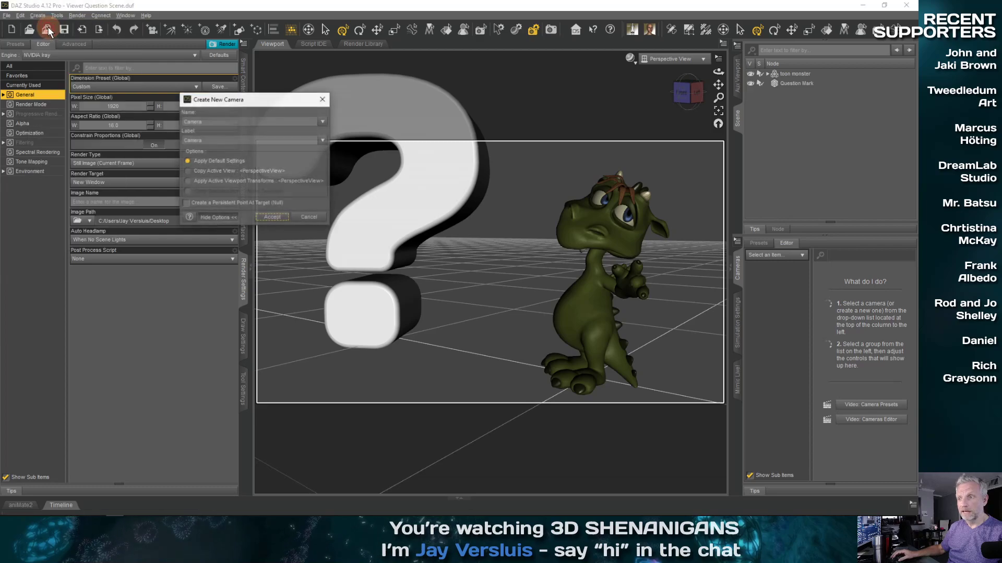
click(222, 121)
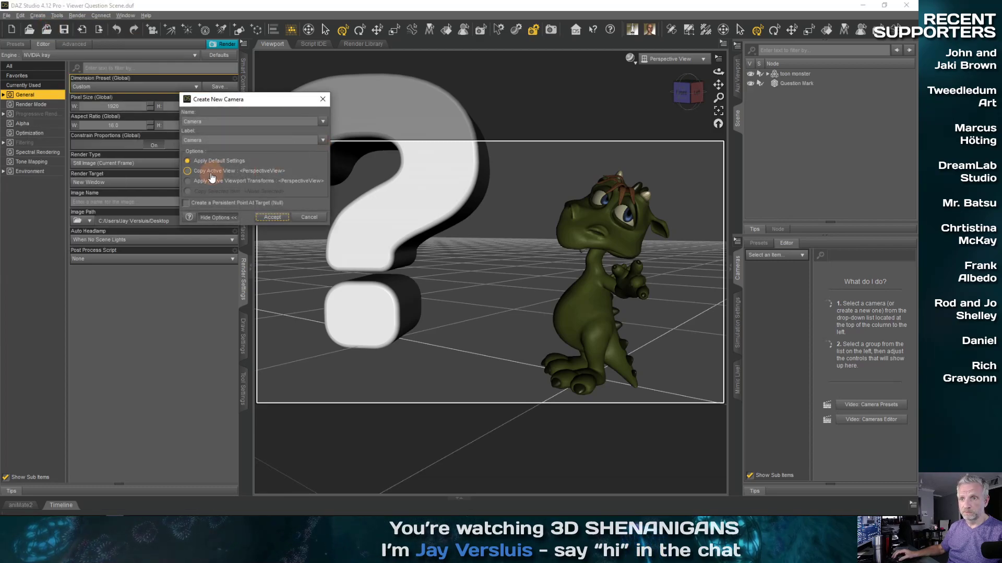
click(282, 223)
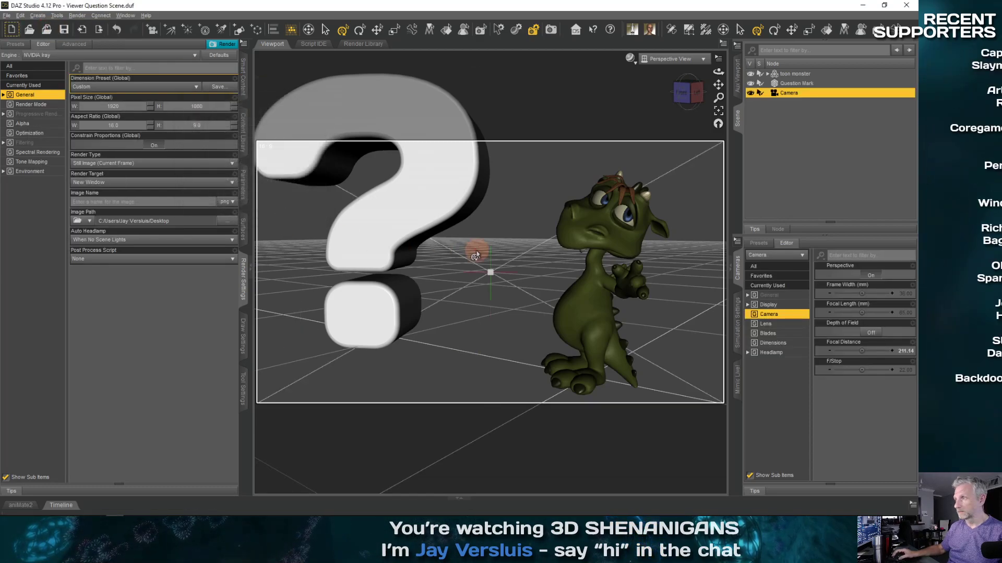
Step: Look through the new camera and set its headlamp mode to Off
click(703, 64)
click(701, 145)
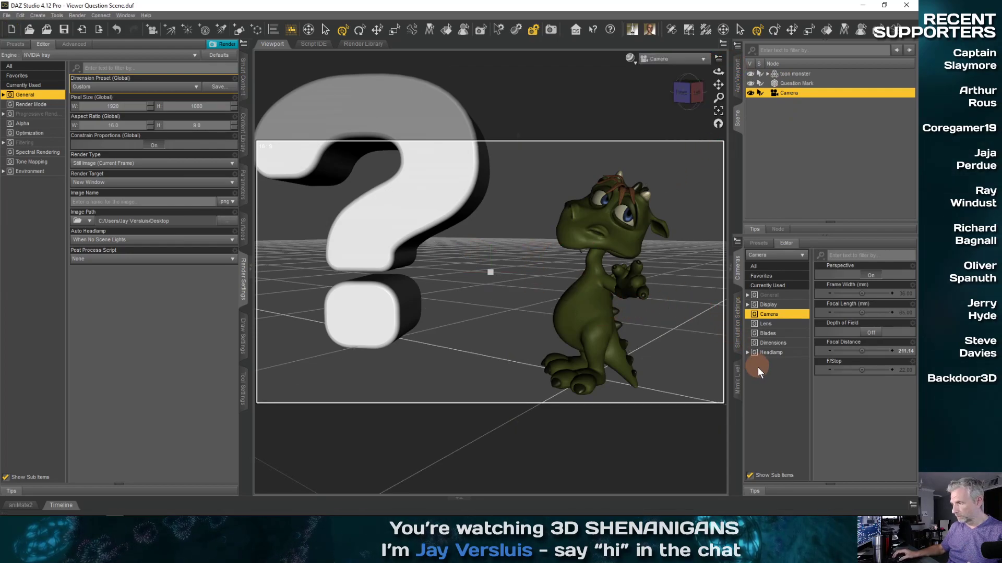
click(776, 353)
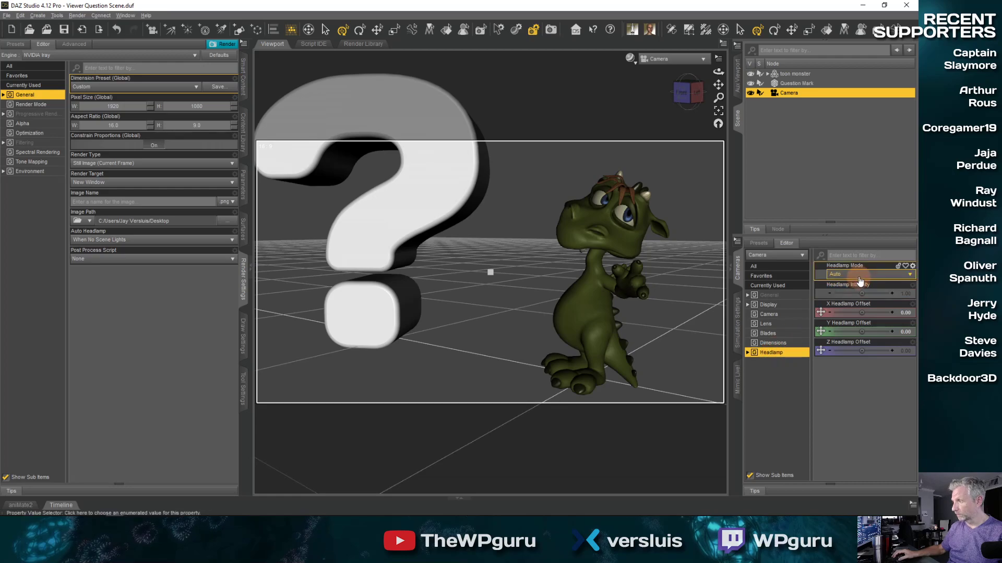
click(841, 304)
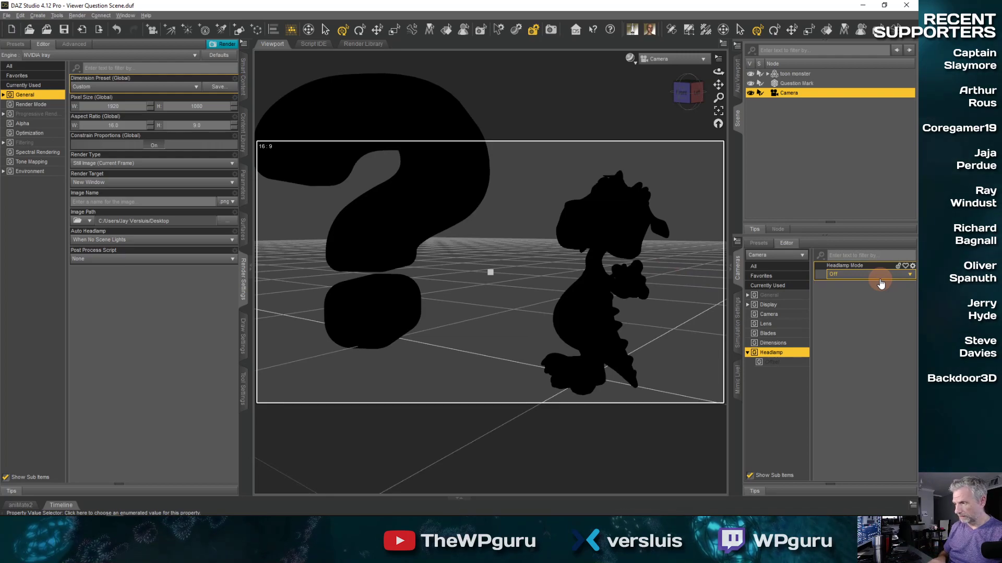
Step: Compare a zoomed Perspective View with the fixed view of the new camera, finishing in the Camera view
key(ctrl+Left)
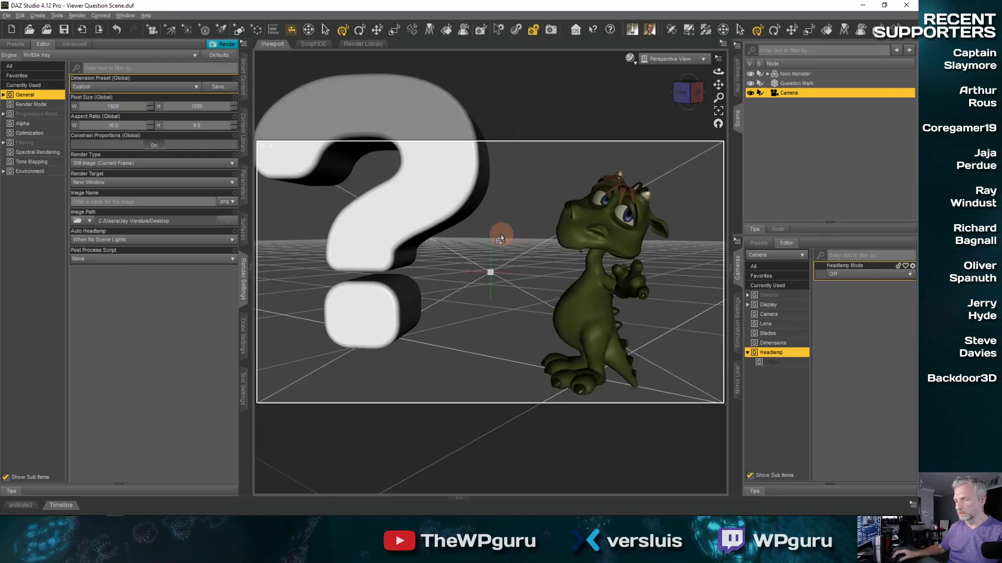
scroll(514, 277, down, 3)
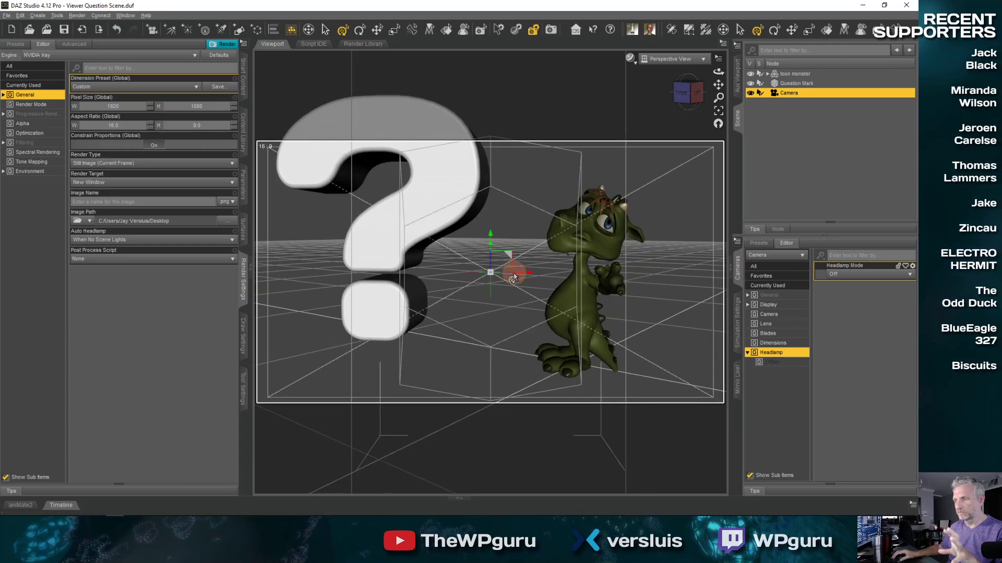
scroll(513, 277, up, 2)
scroll(513, 277, up, 2)
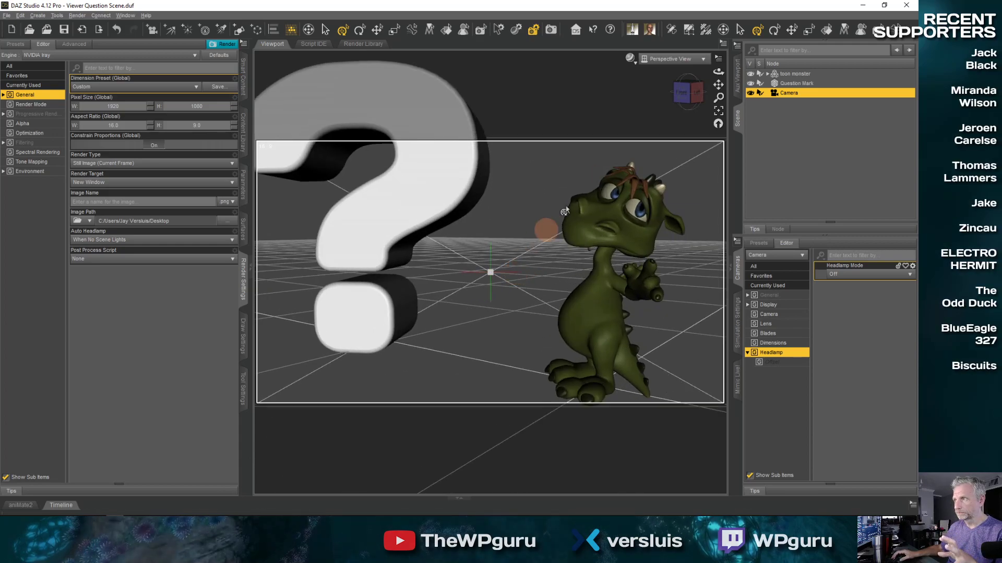
click(699, 56)
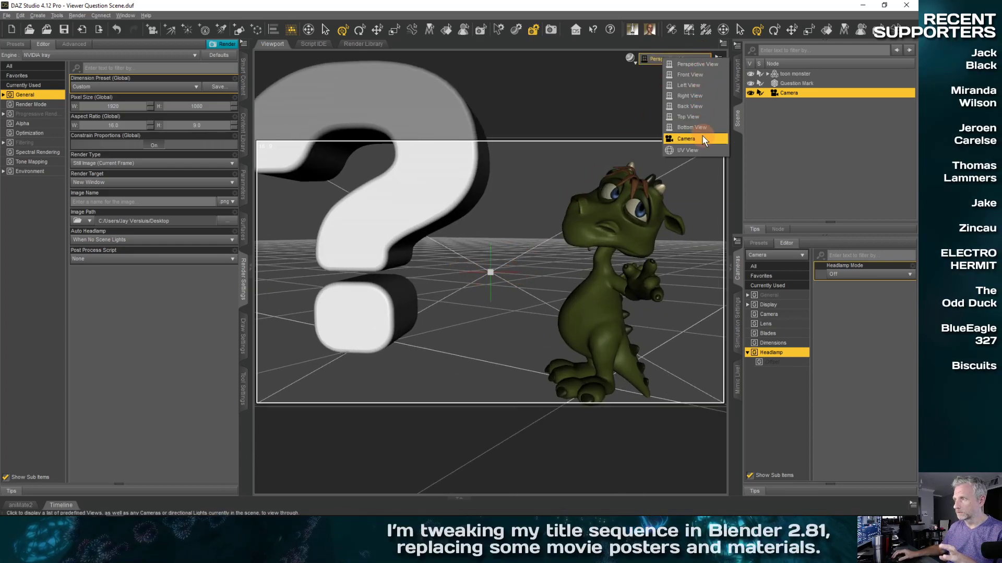
click(687, 139)
key(ctrl+p)
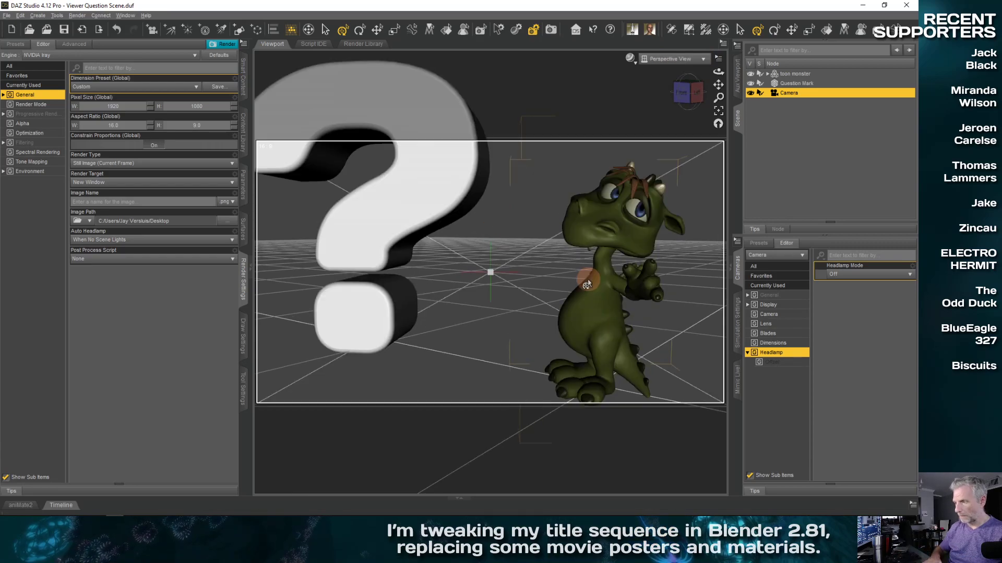
scroll(557, 299, down, 3)
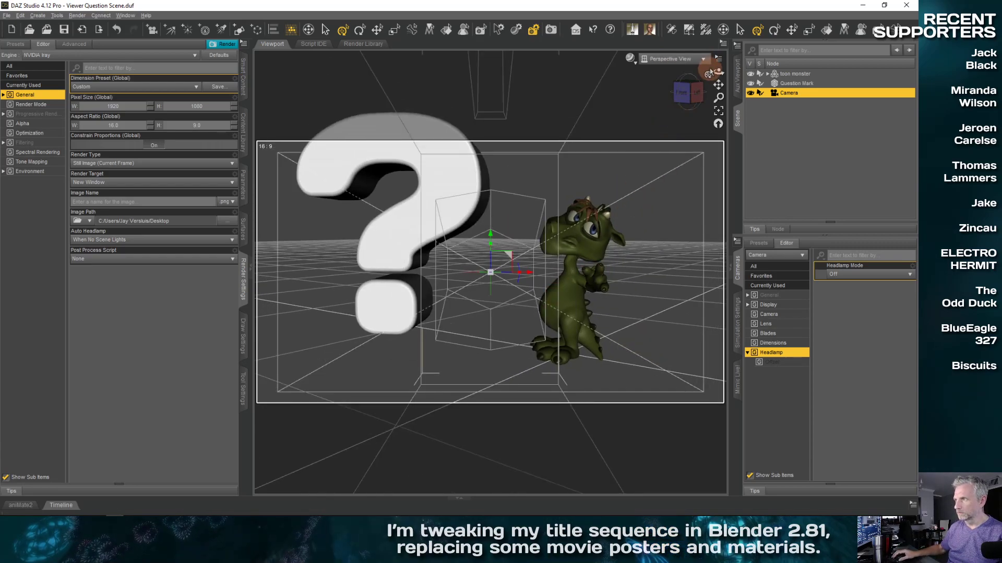
click(701, 58)
click(697, 140)
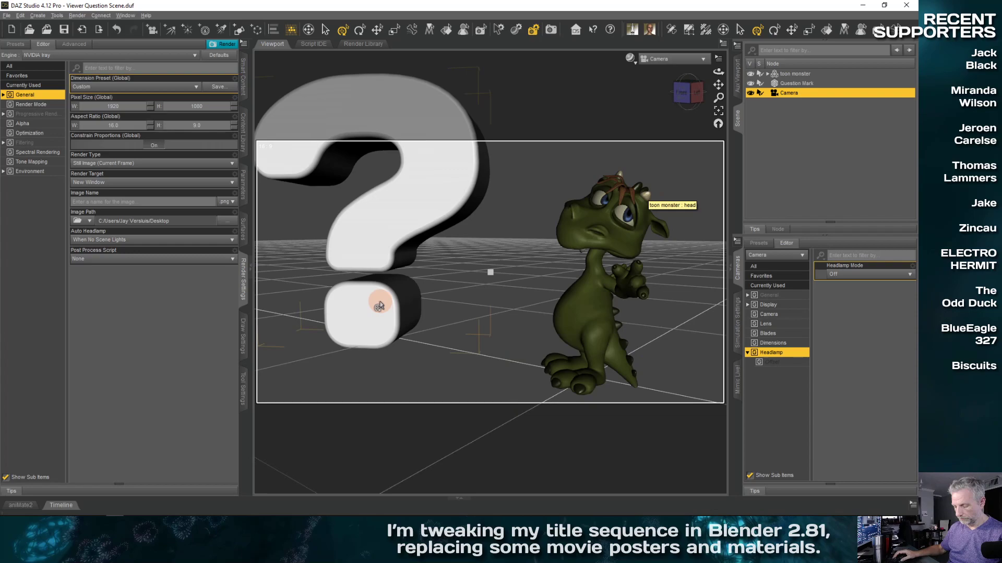
Step: Reframe the camera from farther away and closer to the front, with the question mark and the toon monster standing side by side
scroll(446, 298, down, 2)
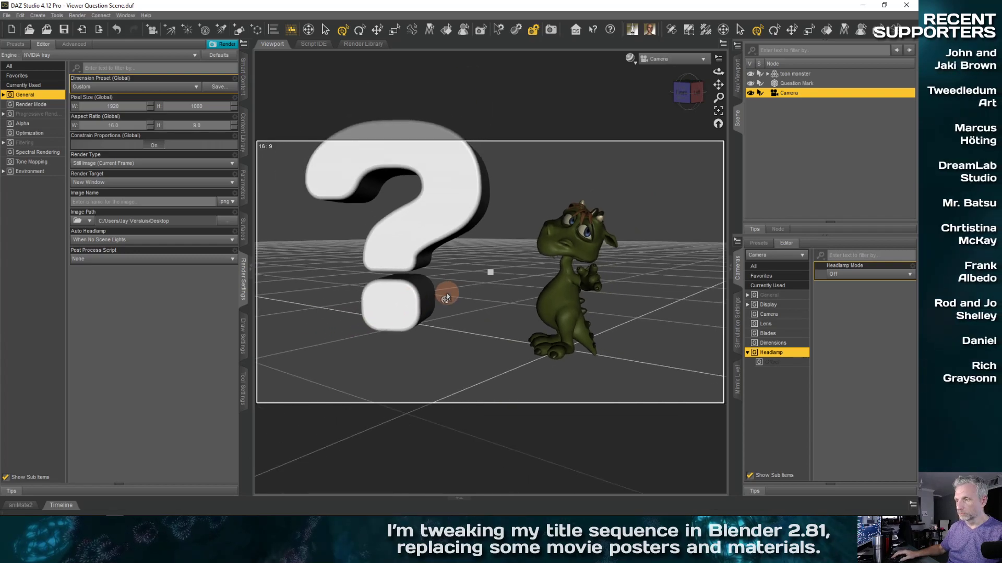
scroll(446, 298, up, 1)
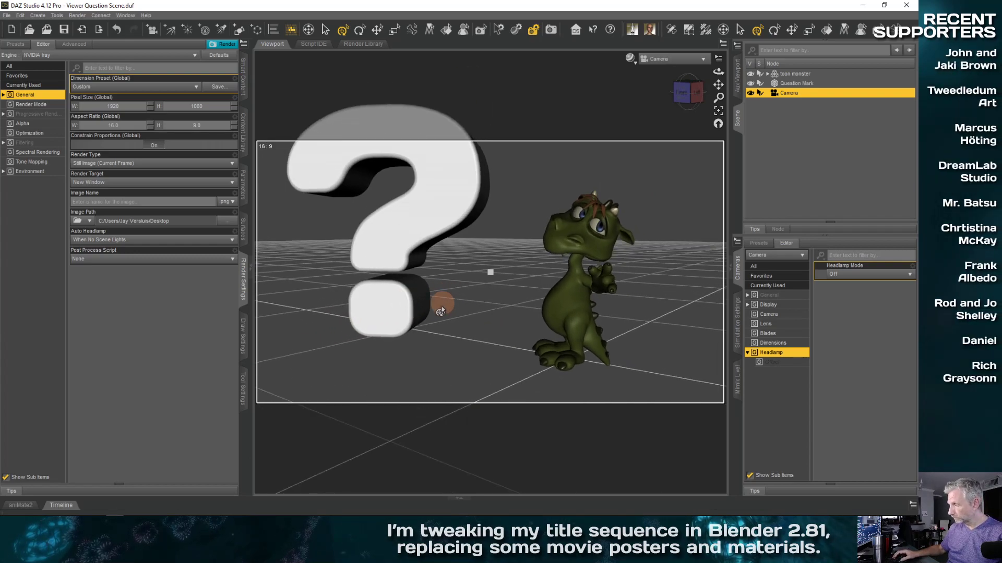
drag(453, 333, 449, 339)
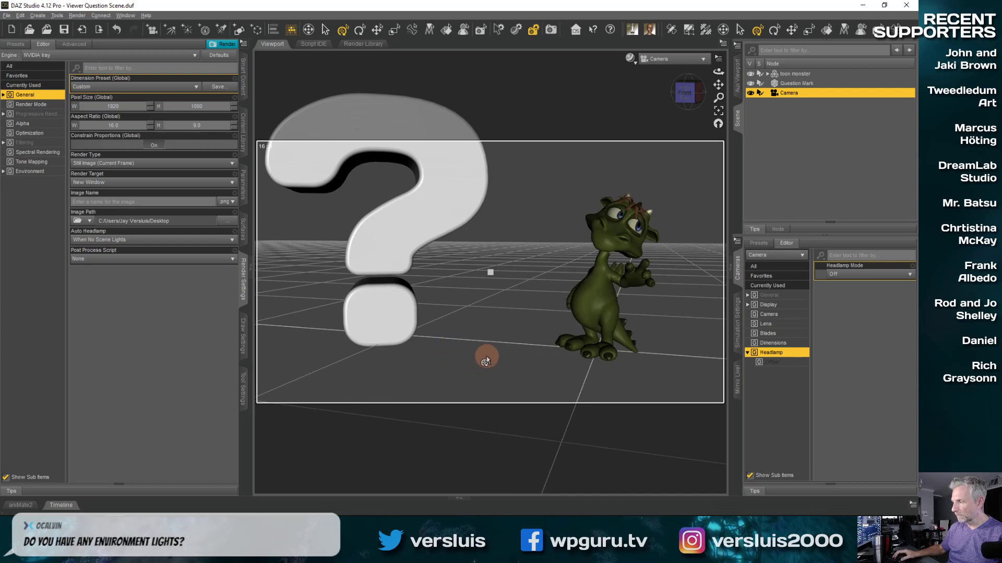
scroll(486, 360, down, 2)
scroll(409, 303, up, 1)
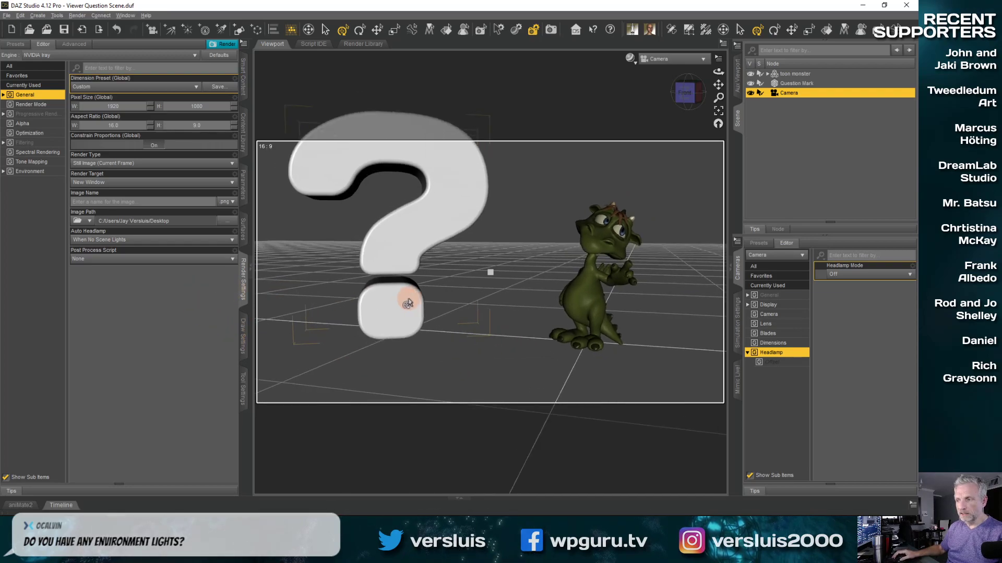
drag(472, 318, 481, 313)
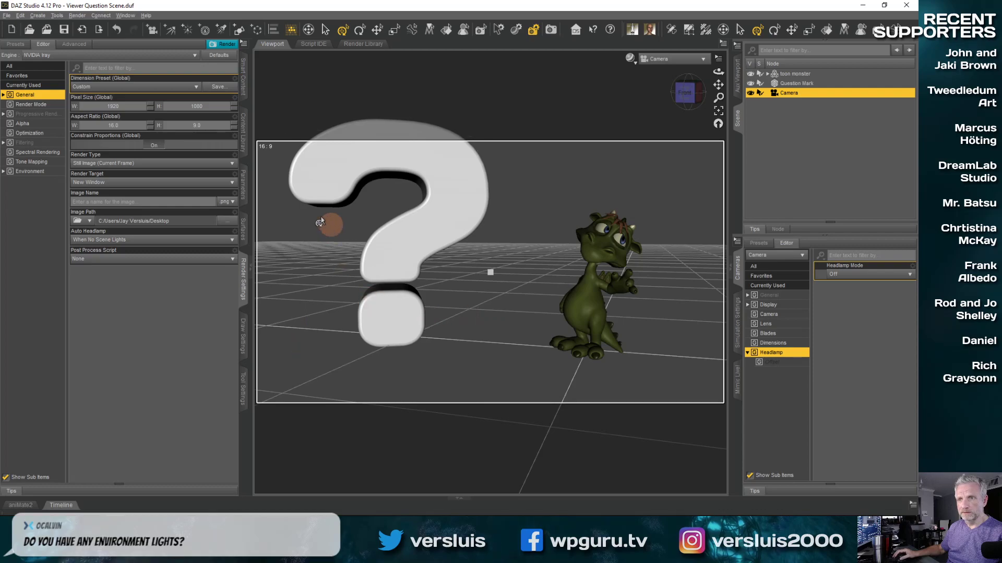
Step: Switch the viewport to the NVIDIA Iray preview and open the Environment render settings to check the environment map
click(631, 62)
click(635, 150)
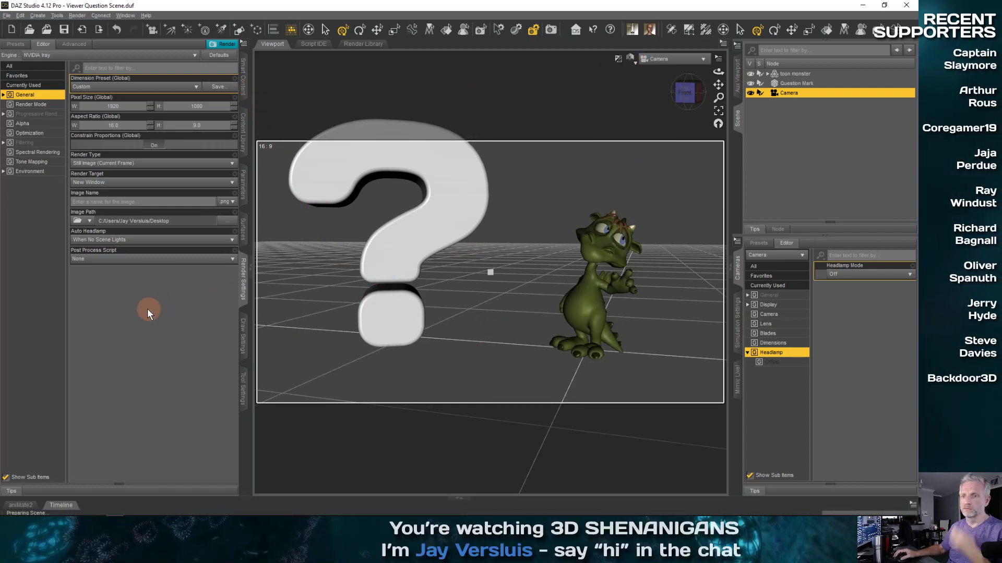
click(48, 172)
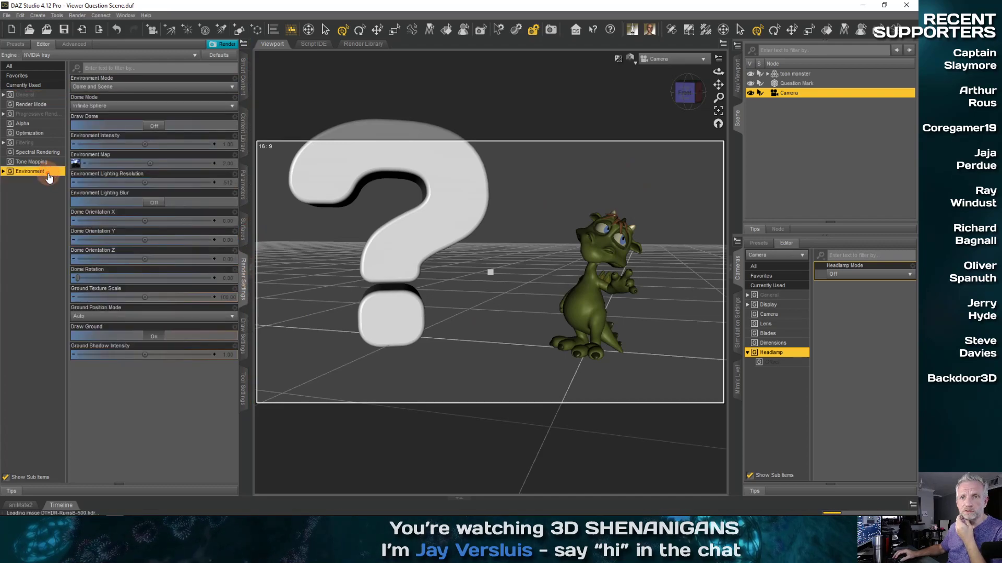
mouse_move(78, 166)
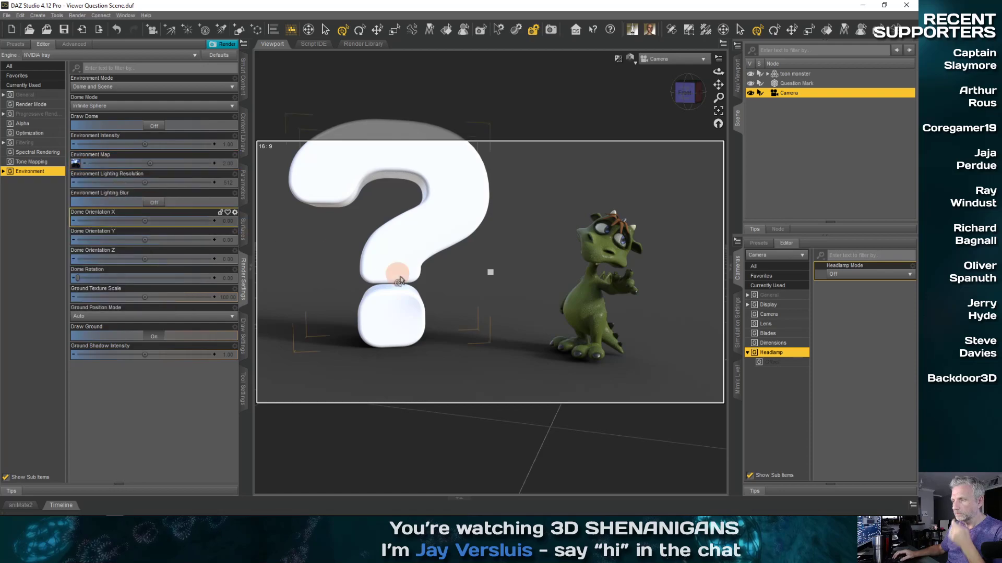
Step: Select the question mark and expand its material zone in the surface settings
click(796, 83)
click(467, 201)
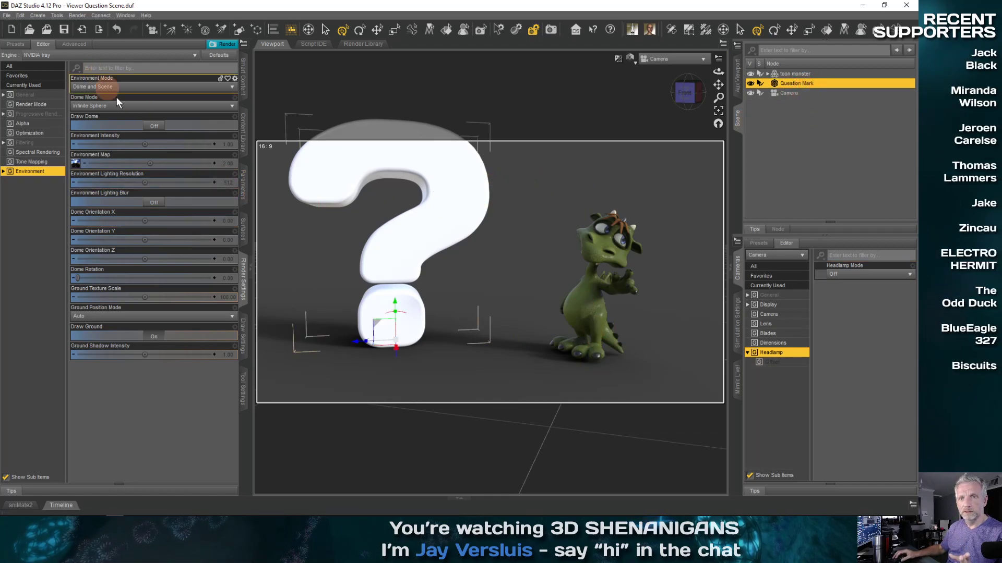
click(39, 93)
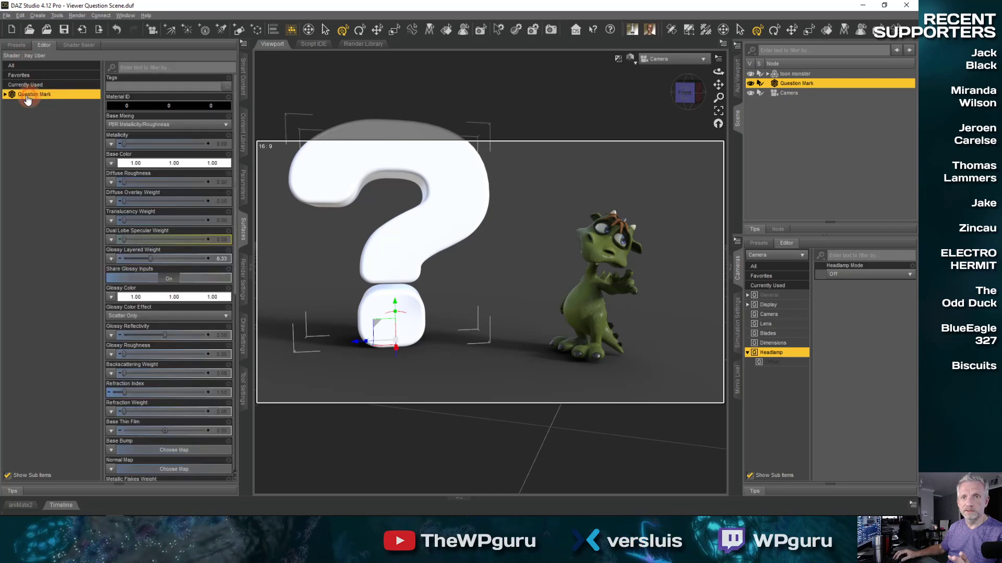
click(21, 104)
click(10, 104)
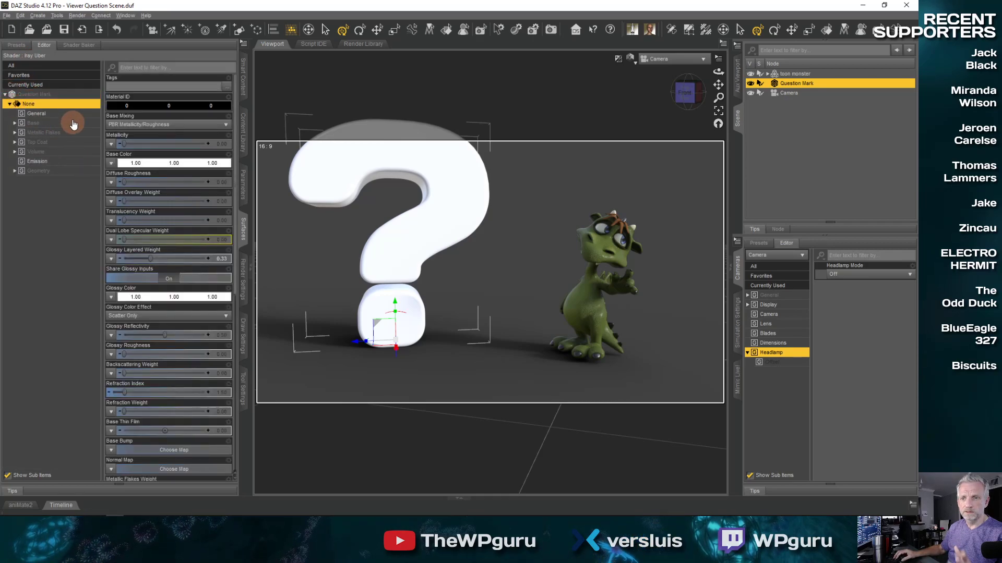
Step: Apply the Metal - Copper shader from the Iray metal presets to the question mark
click(16, 45)
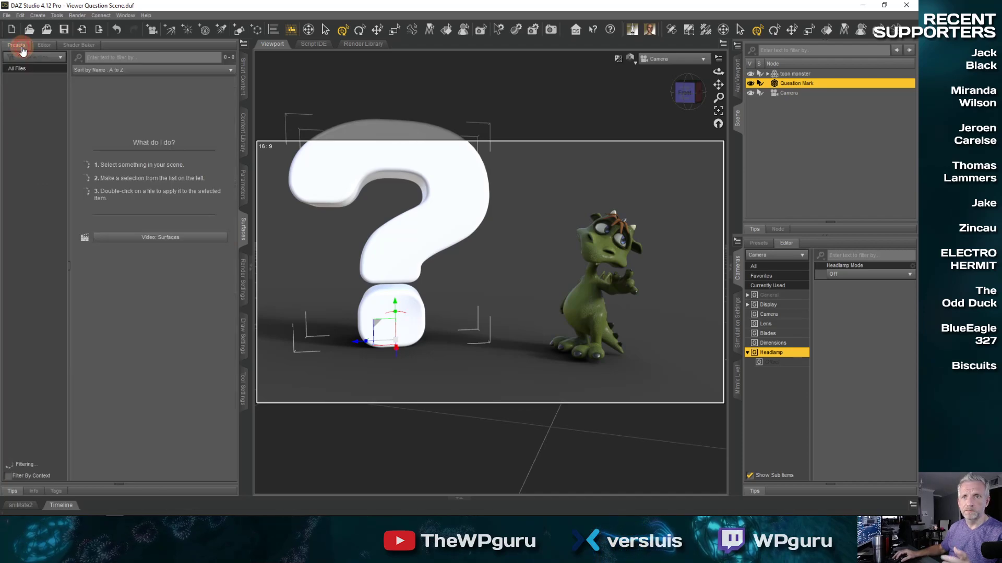
click(6, 117)
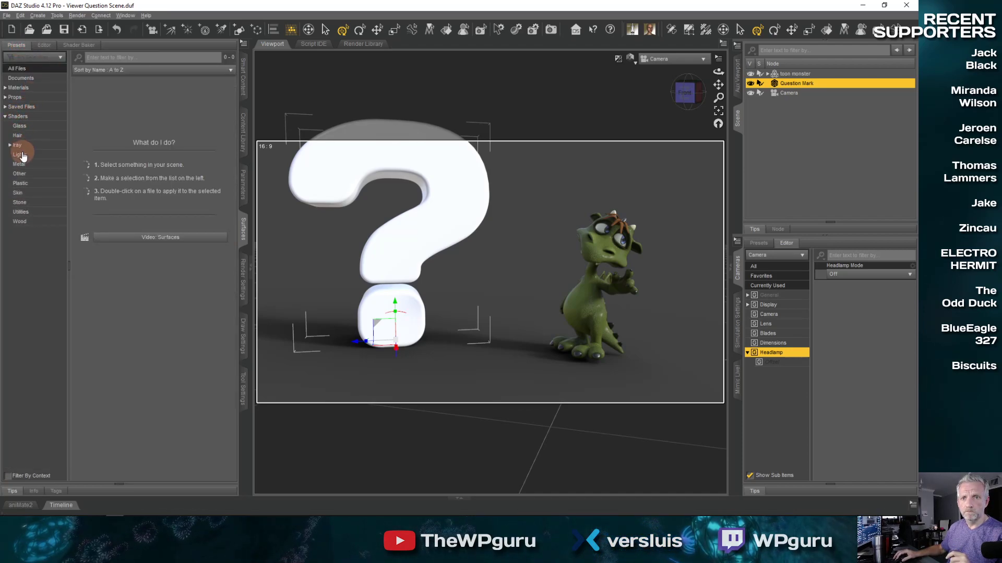
click(9, 145)
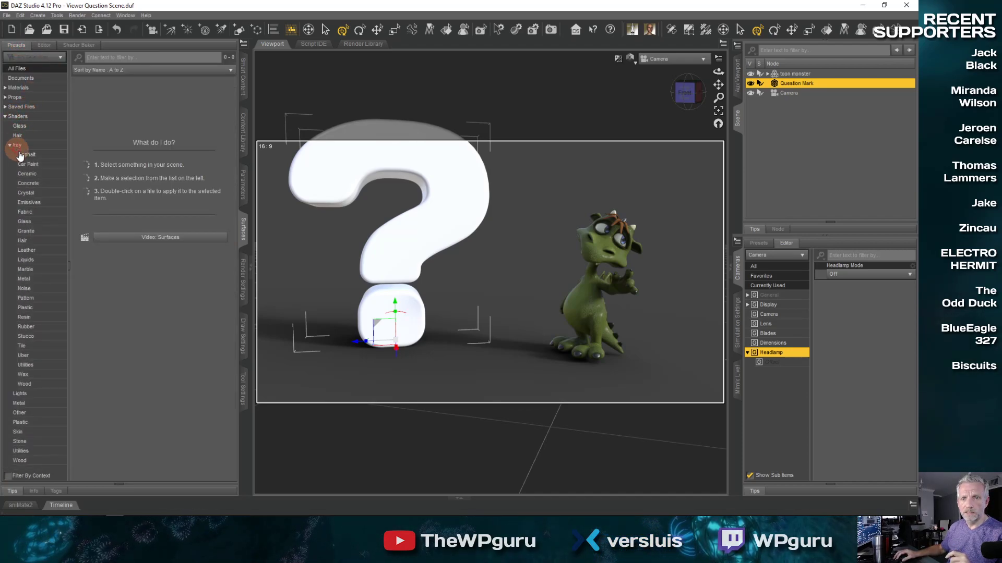
click(49, 280)
double_click(141, 232)
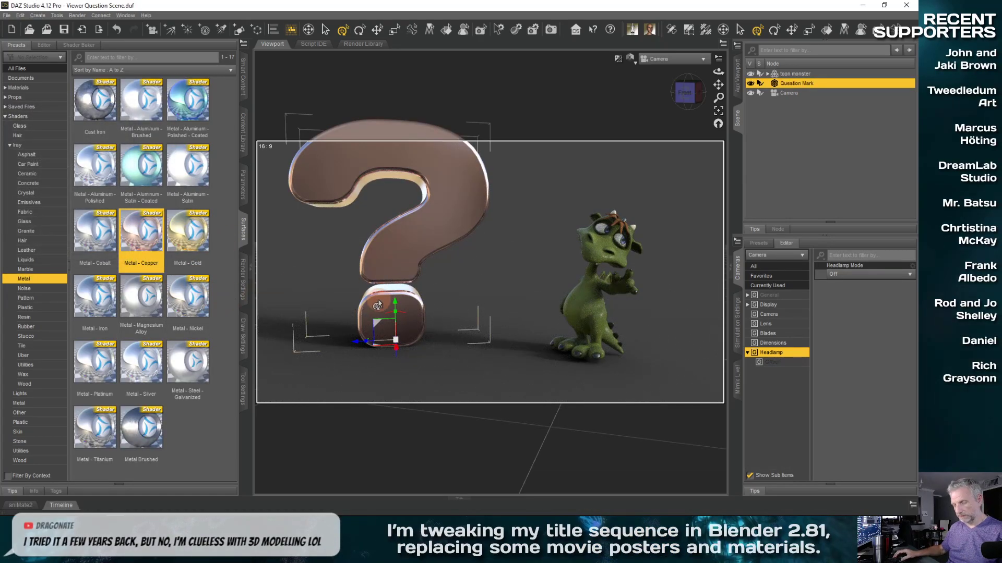
Step: Examine the question mark's copper reflections from another angle and the toon monster's skin texture up close
middle_drag(431, 330, 414, 312)
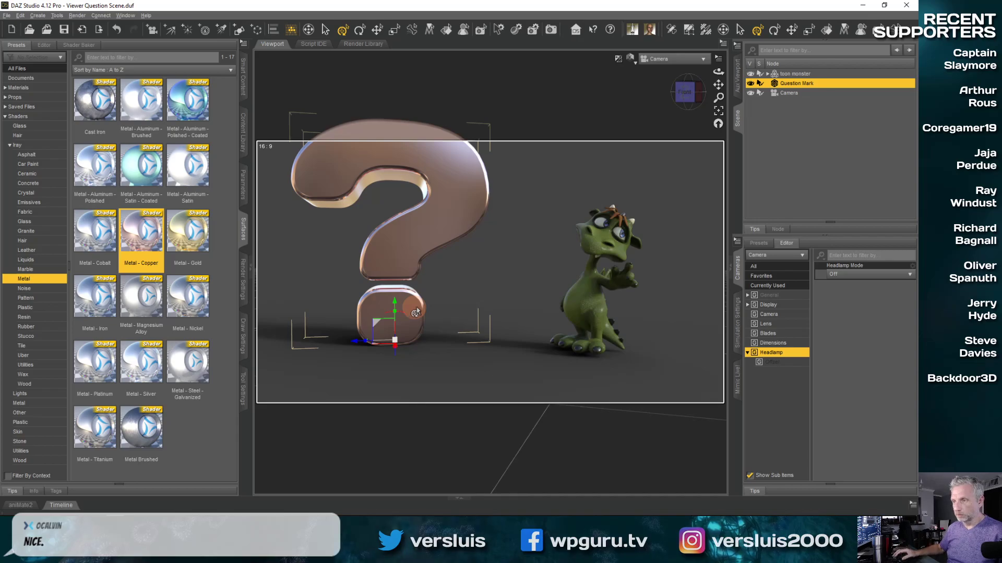
middle_drag(453, 283, 473, 342)
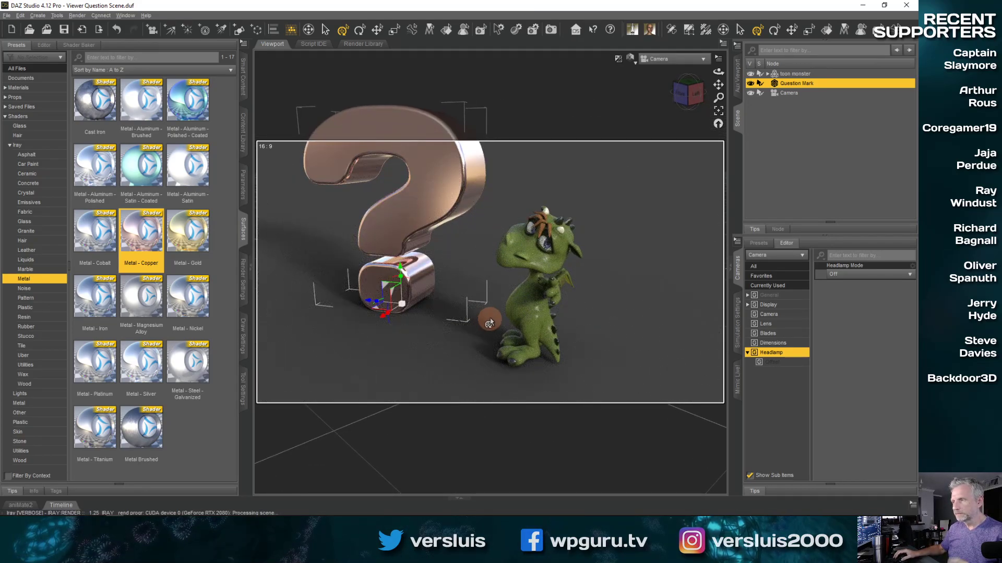
click(795, 74)
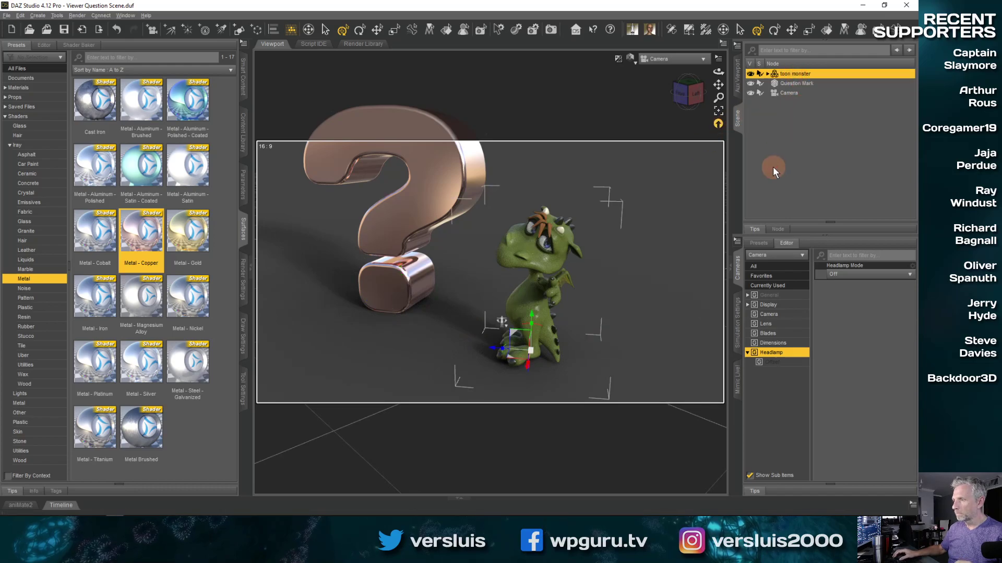
scroll(543, 342, up, 5)
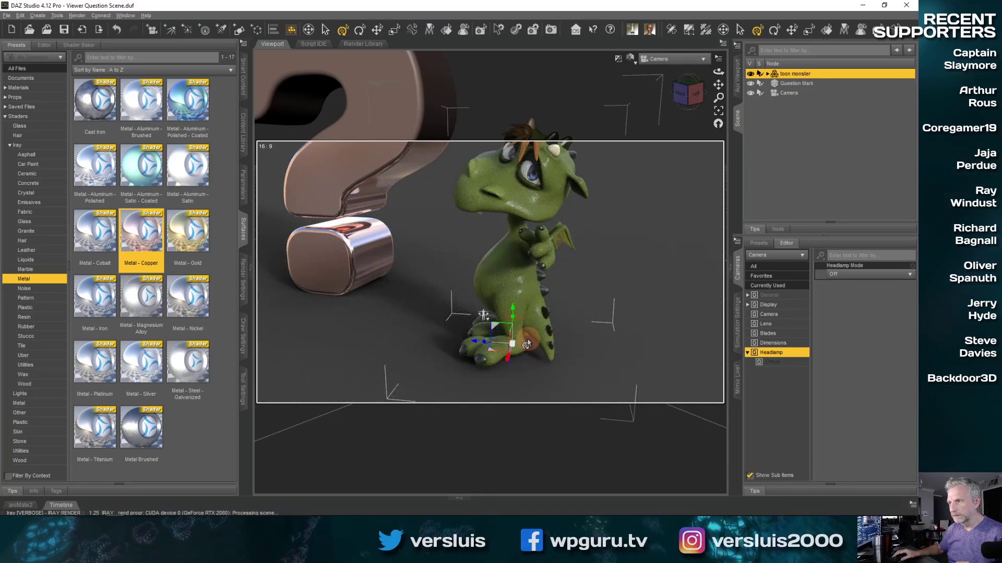
scroll(524, 337, up, 1)
scroll(483, 267, up, 3)
middle_drag(475, 248, 474, 368)
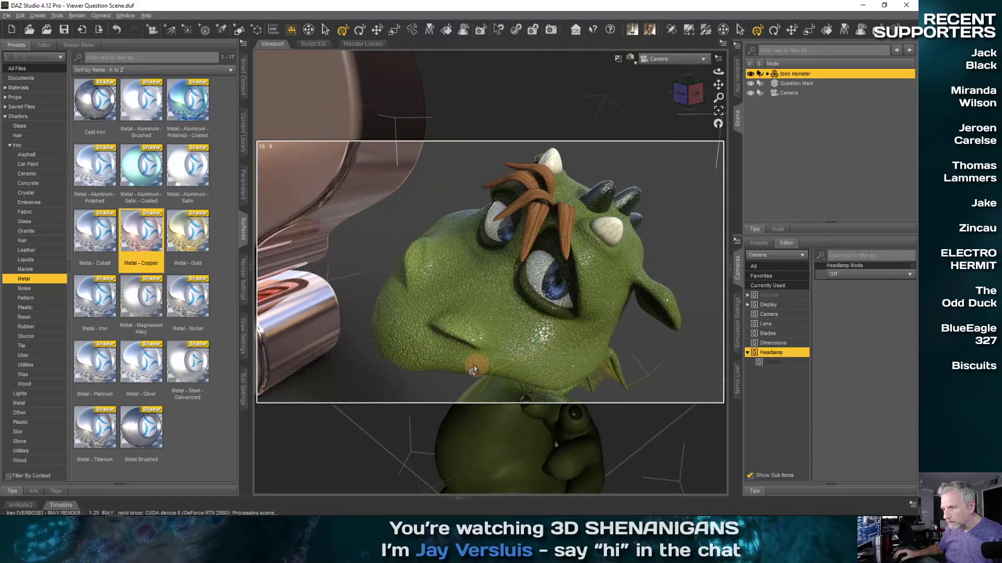
scroll(450, 315, up, 5)
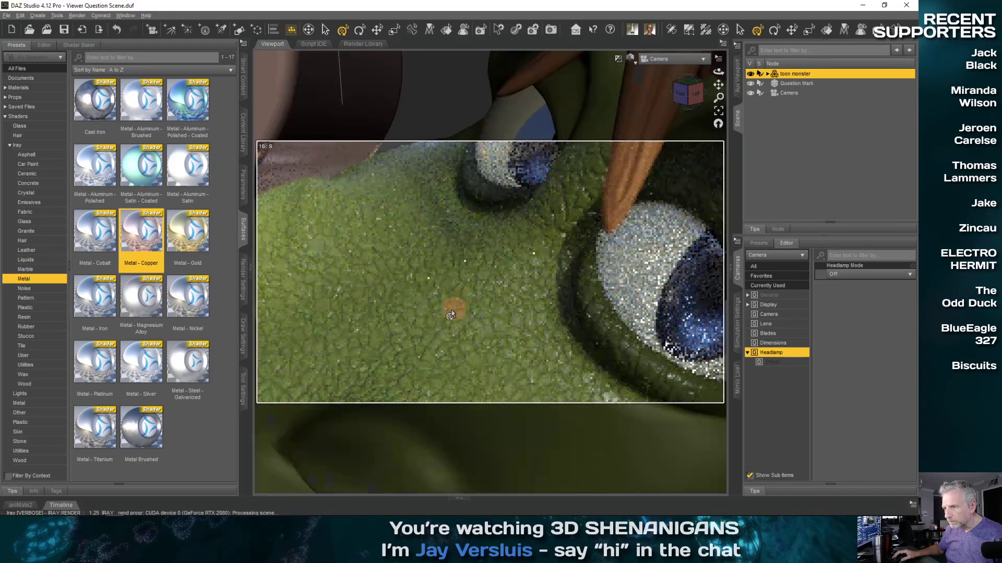
middle_drag(452, 314, 446, 311)
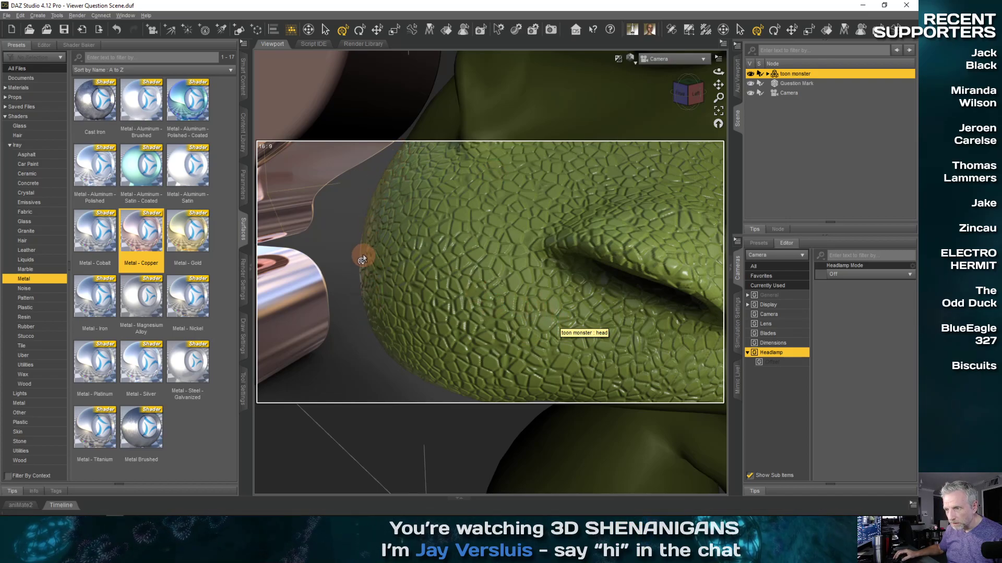
scroll(371, 243, up, 2)
scroll(371, 244, down, 2)
scroll(371, 244, up, 1)
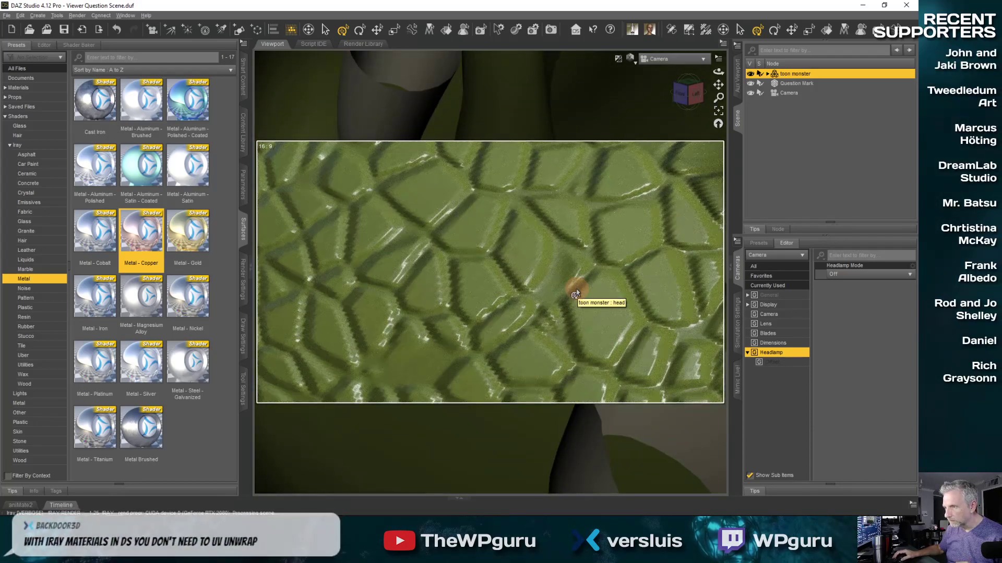
scroll(576, 293, down, 3)
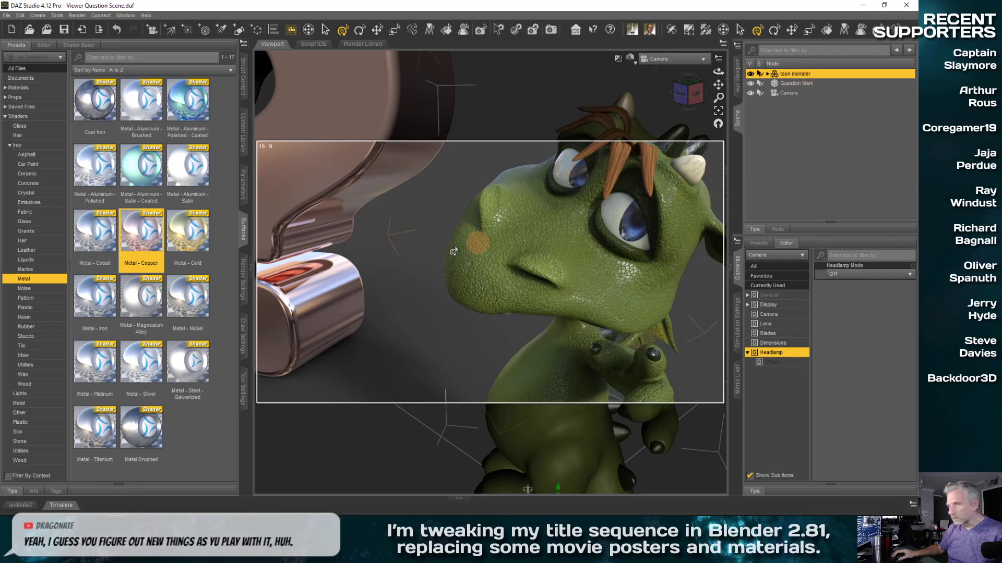
Step: Look over the Iray shader presets, including Iray Uber Base and 4-Layer Uber PBR MDL, and expand the toon monster's surface list
click(42, 146)
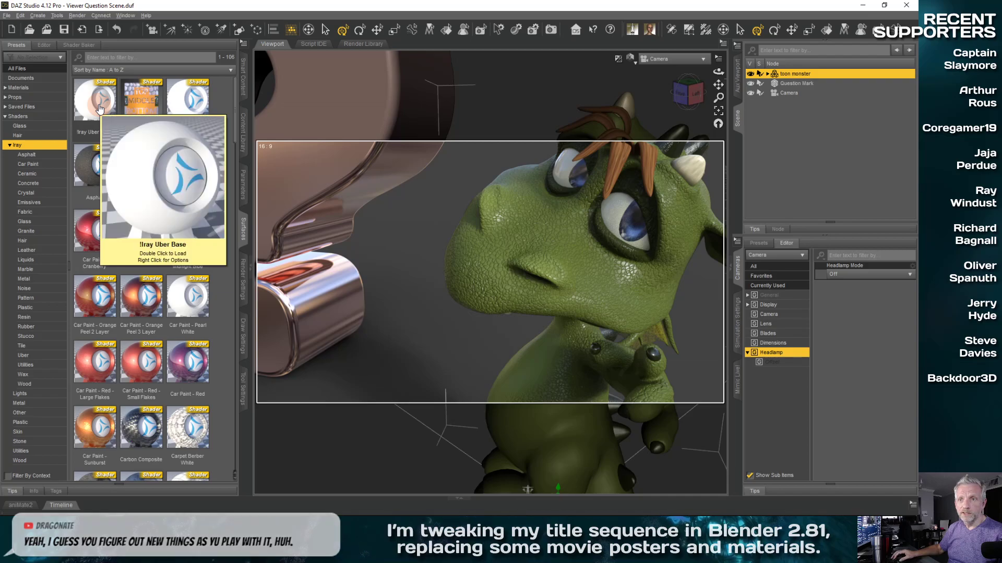
mouse_move(199, 236)
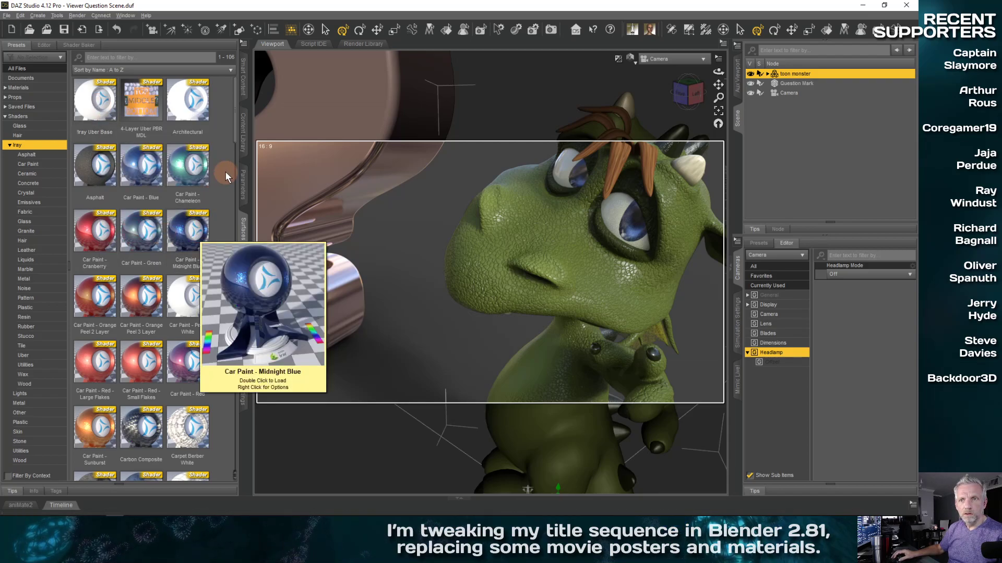
mouse_move(155, 115)
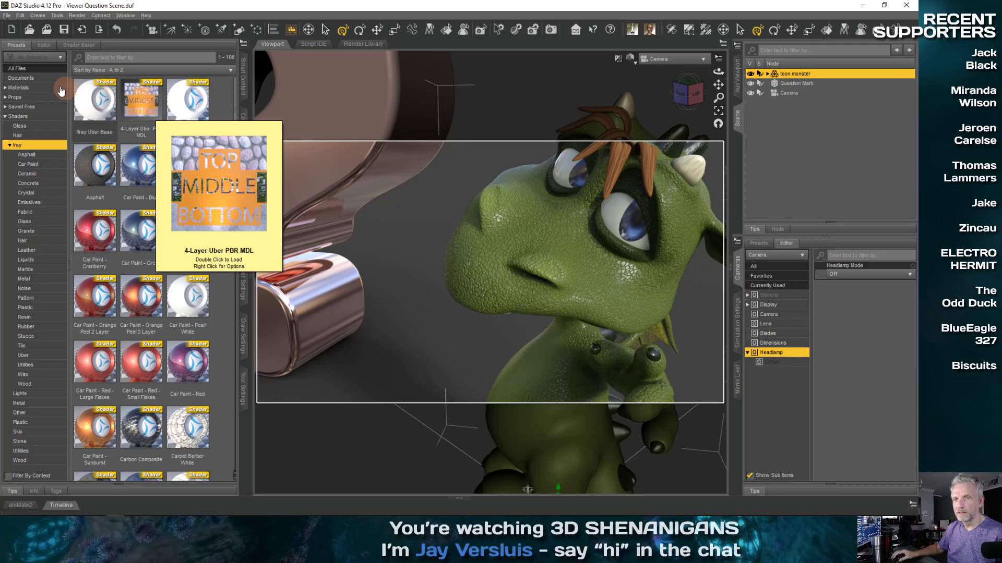
click(44, 45)
click(5, 94)
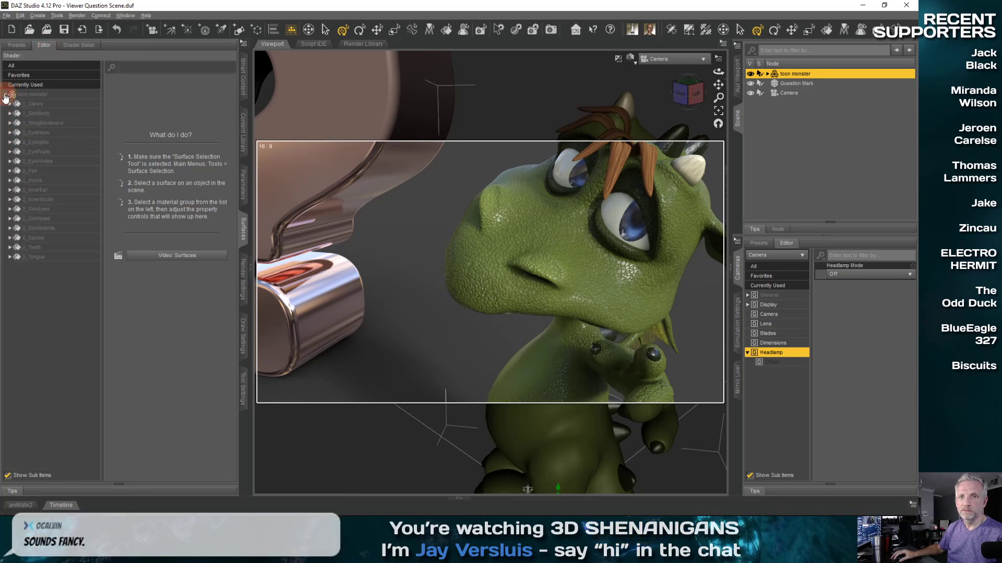
Step: Apply the Iray Uber Base shader to all of the toon monster's surfaces and return to the surface settings
click(42, 94)
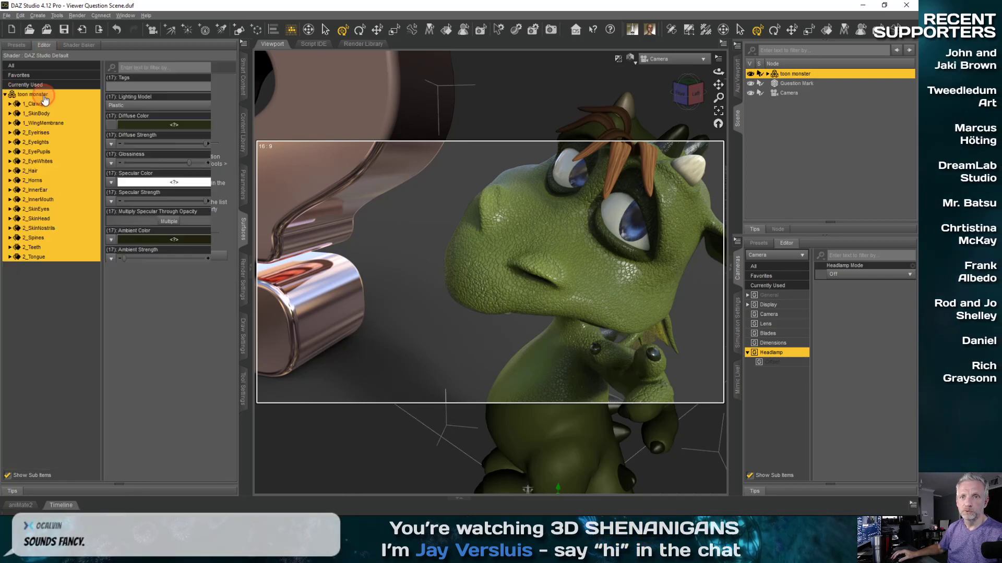
click(20, 46)
double_click(101, 106)
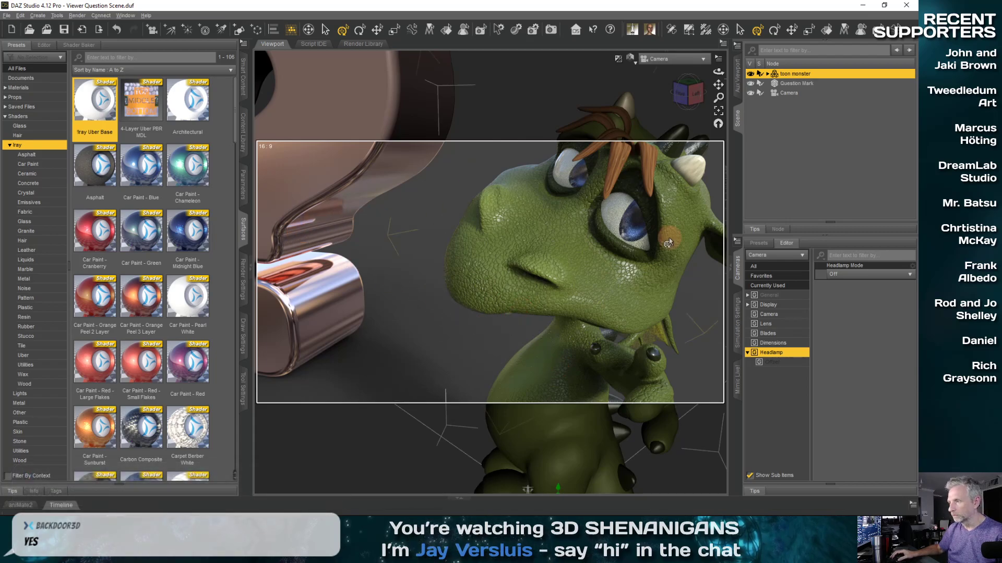
click(44, 45)
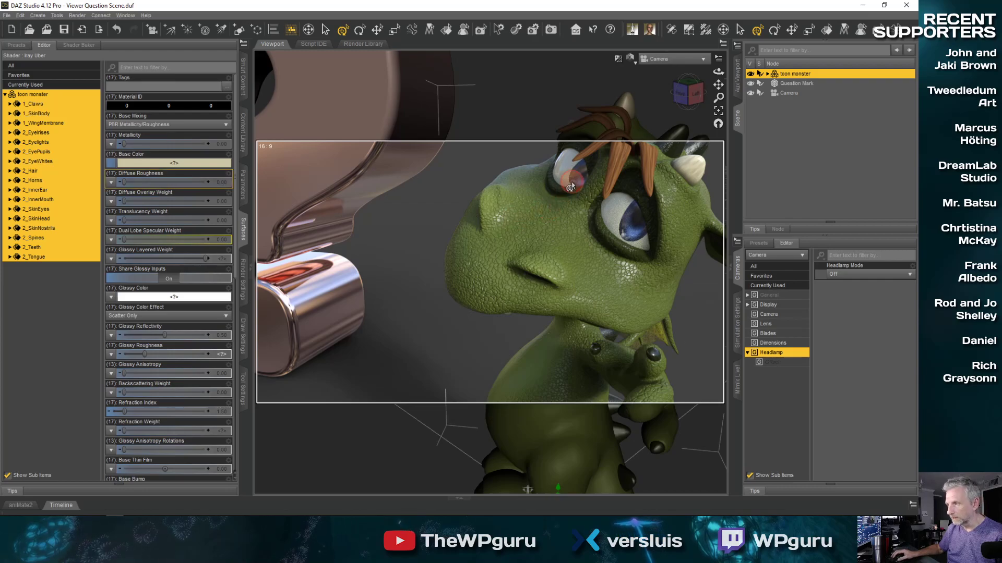
Step: Pick the toon monster's 2_Eyelights surface with the Surface Selection tool and expand its property groups
click(520, 223)
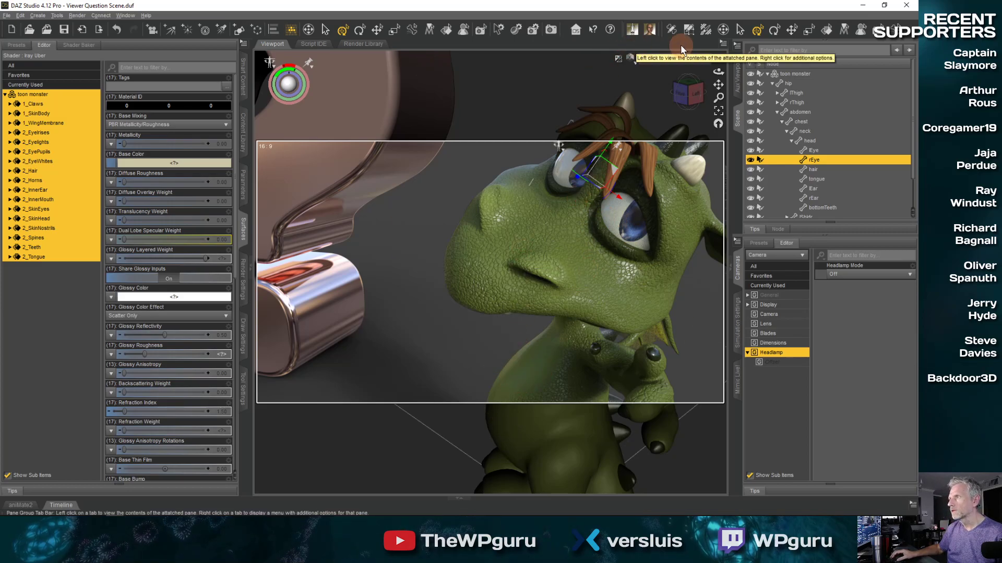
click(827, 32)
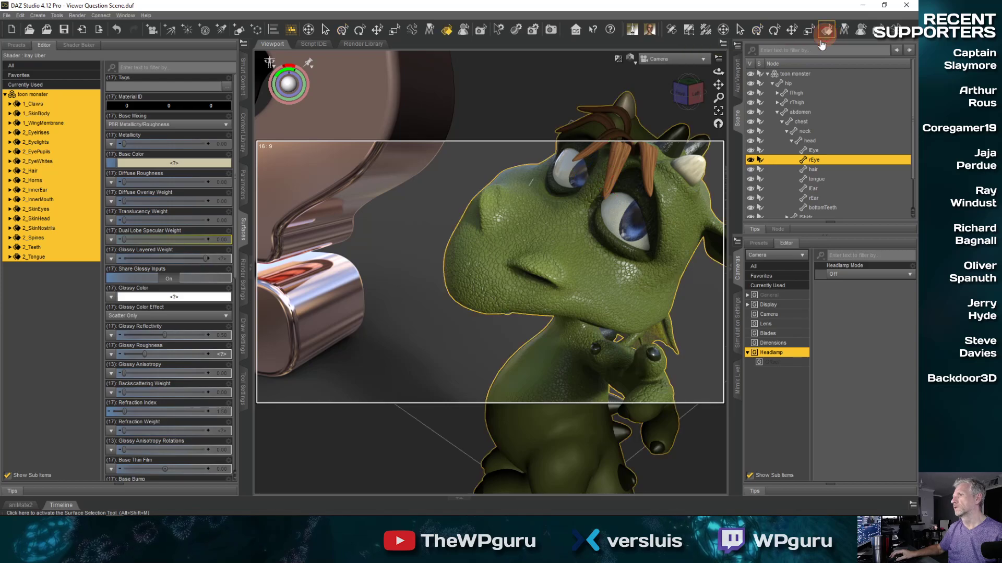
click(570, 176)
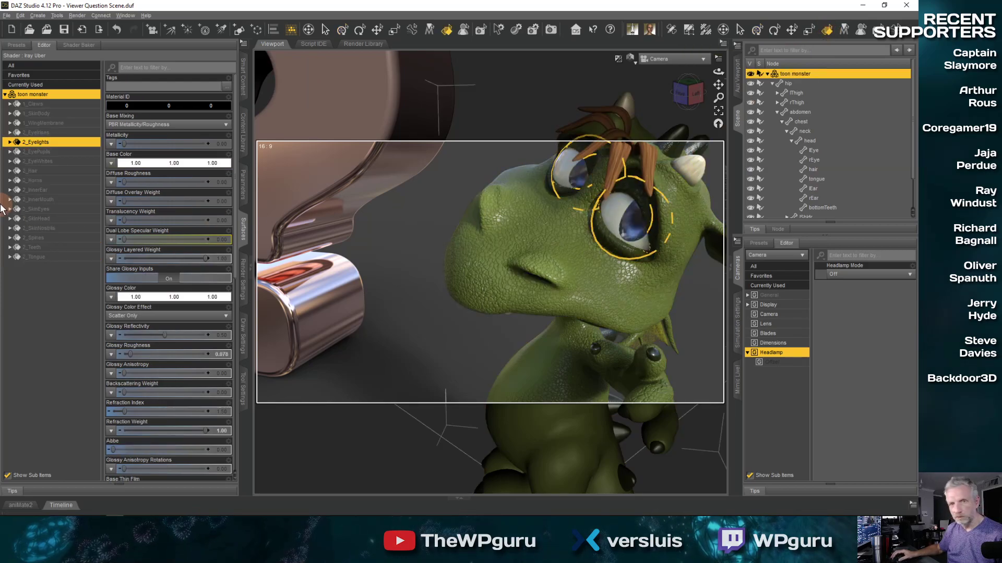
click(10, 143)
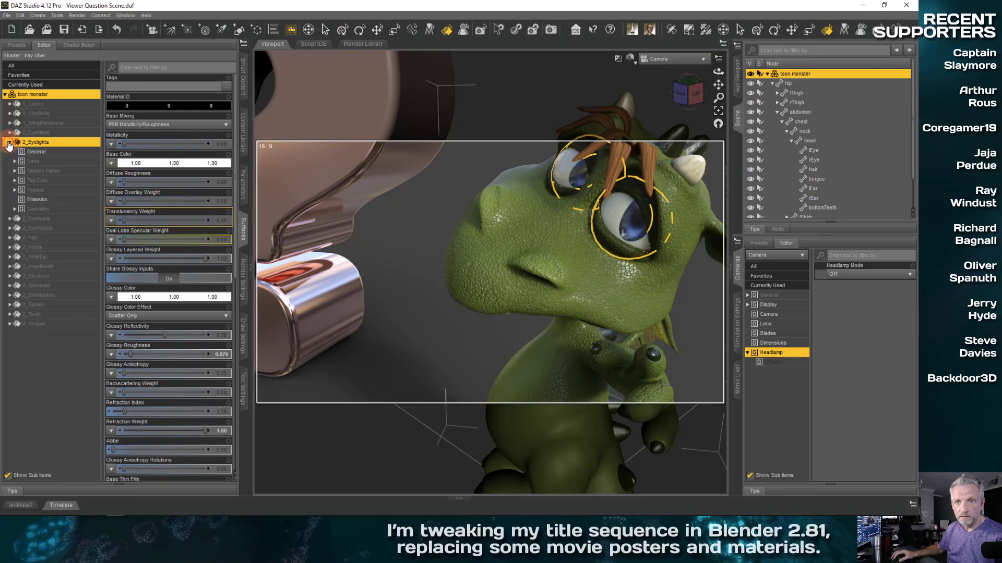
Step: Set the Glossy Reflectivity of the 2_Eyelights surface to 0.80 in its Base Glossy Reflection properties
click(74, 152)
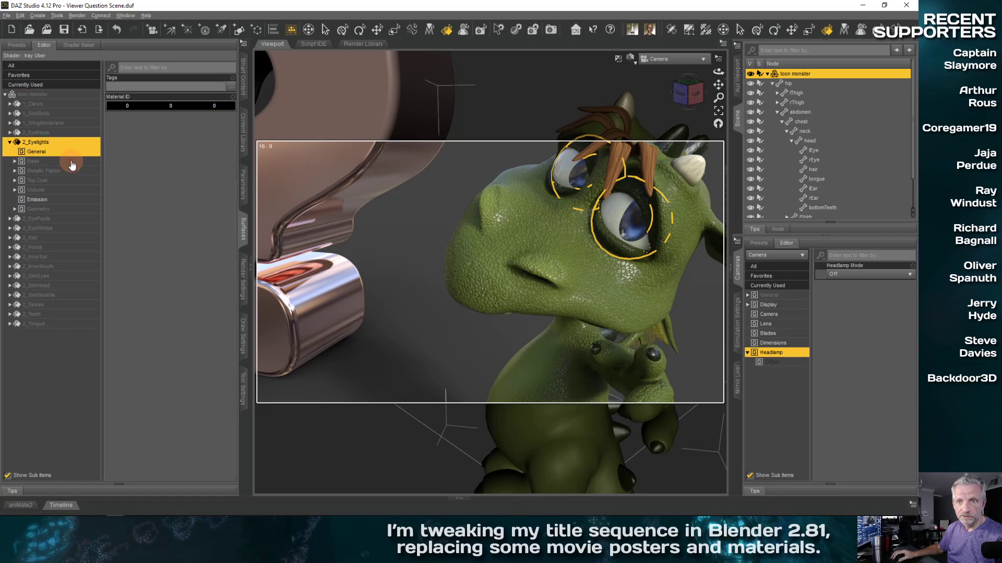
click(72, 162)
click(67, 209)
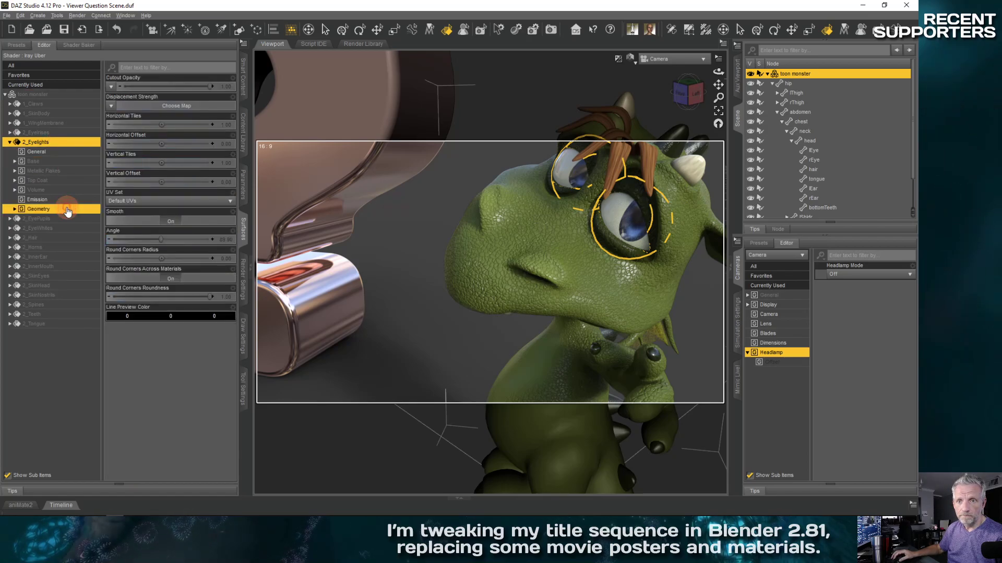
click(73, 164)
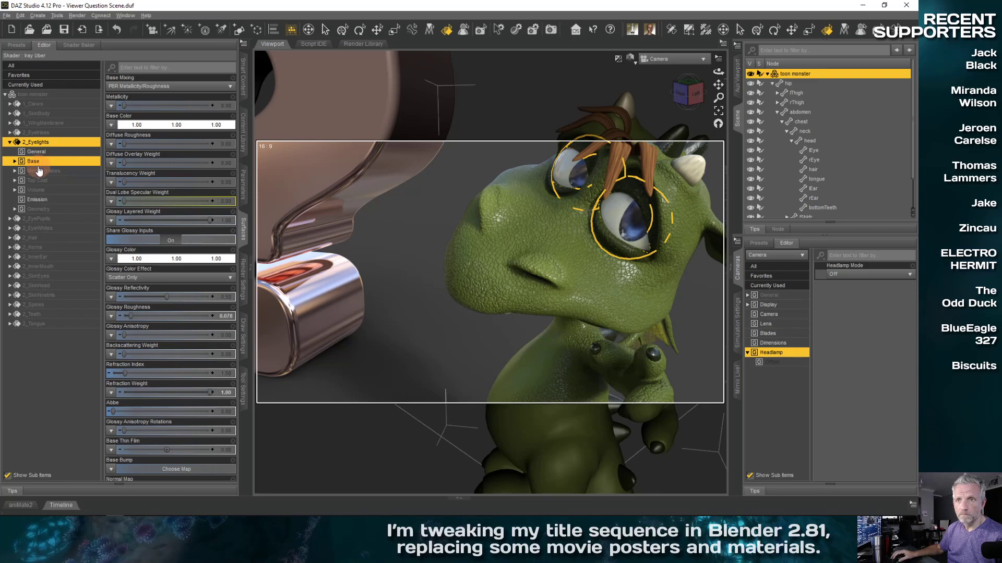
click(13, 161)
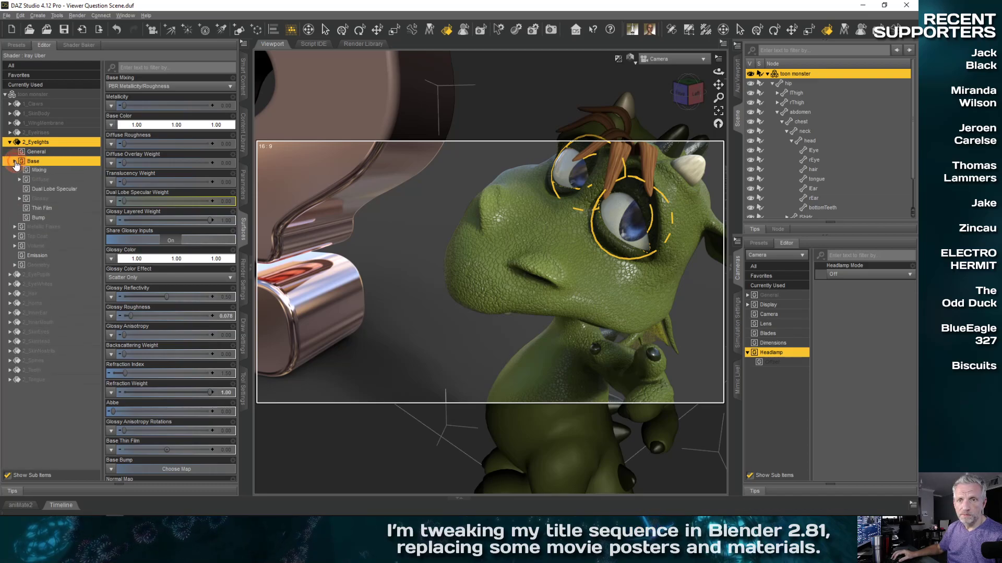
click(76, 201)
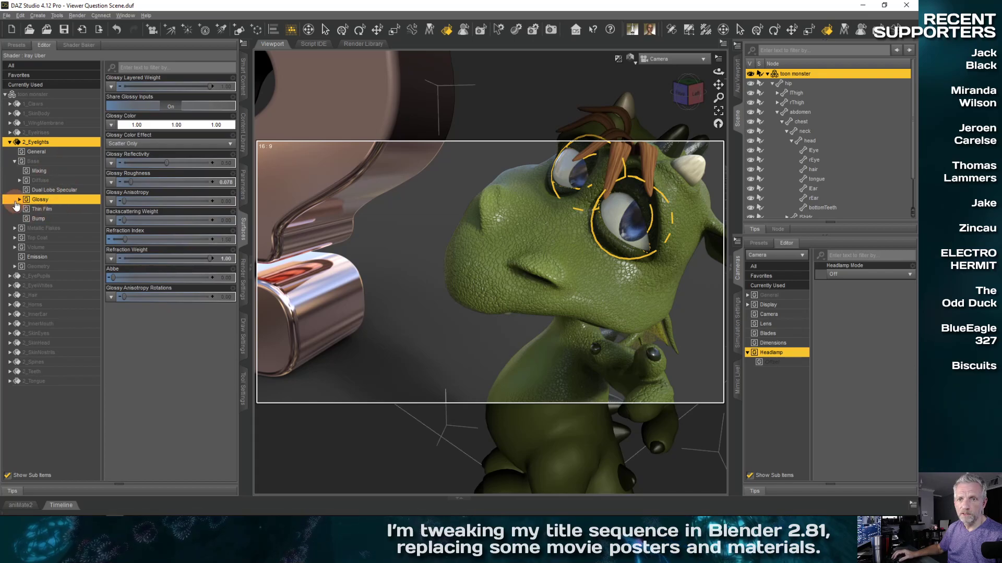
click(20, 200)
click(73, 208)
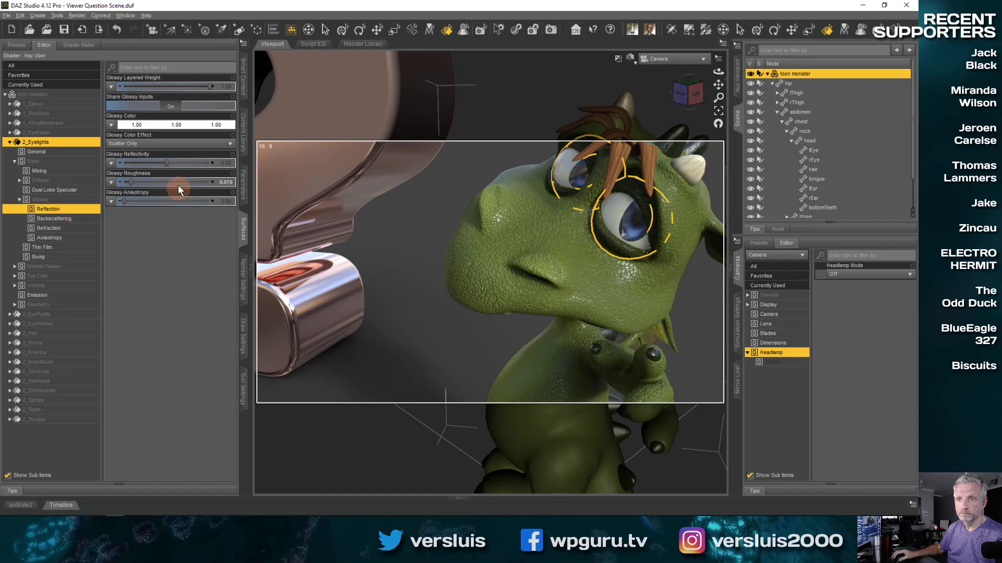
drag(167, 163, 193, 163)
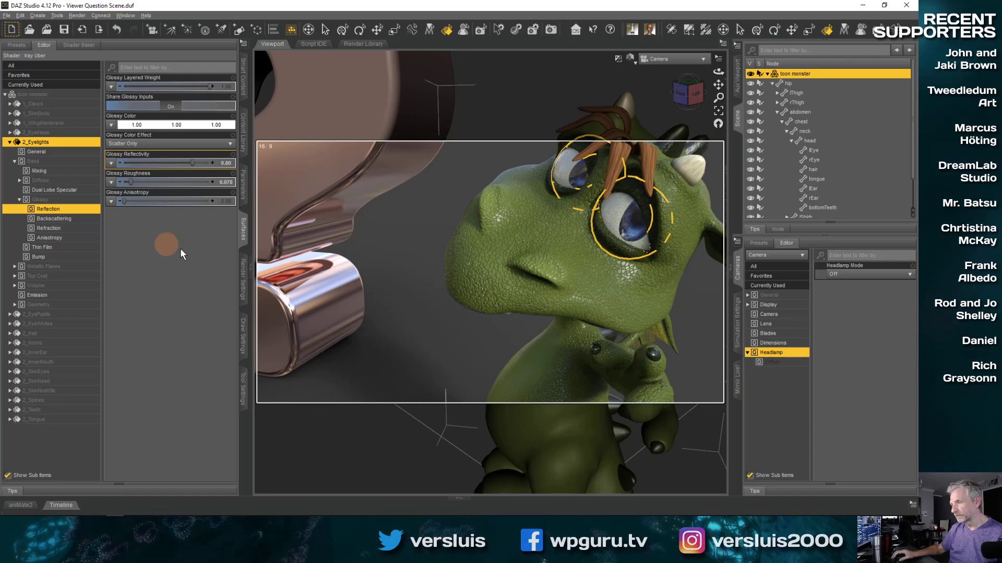
Step: Find the Lights products in Smart Content and open Platinum Pack One - 16k HDRIs for Iray
scroll(382, 261, down, 6)
ctrl+alt+drag(353, 303, 379, 283)
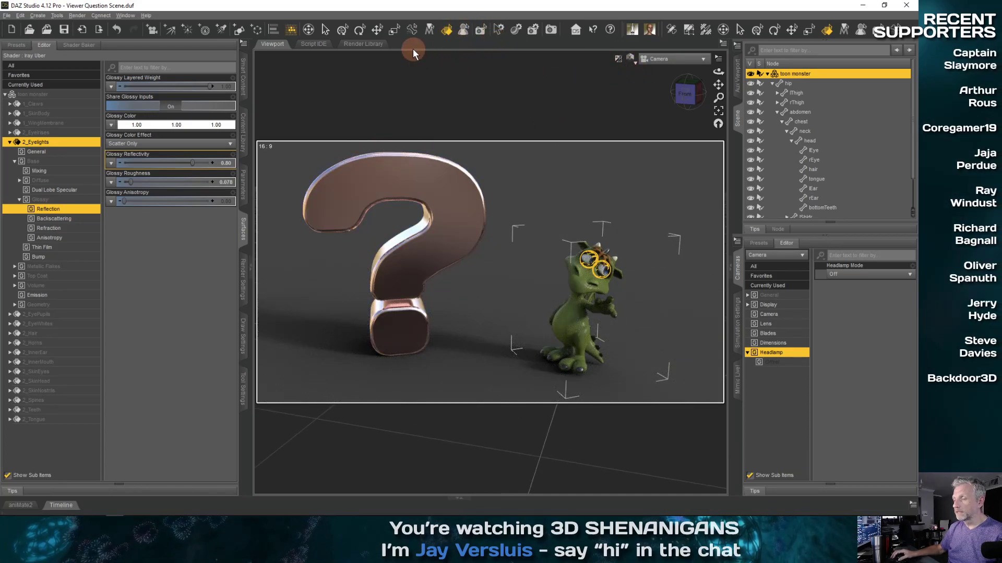
ctrl+alt+drag(487, 288, 488, 288)
scroll(487, 288, up, 2)
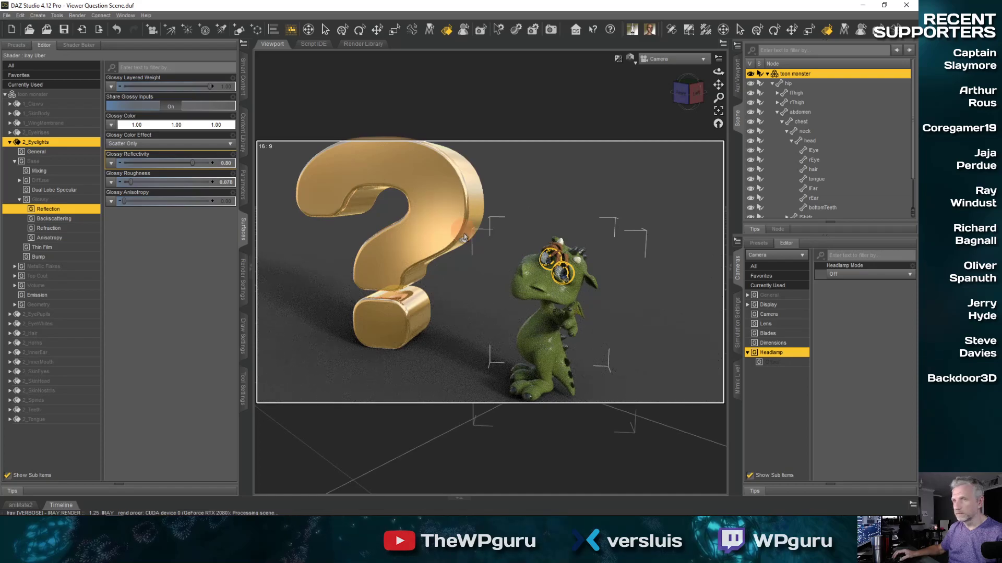
click(244, 79)
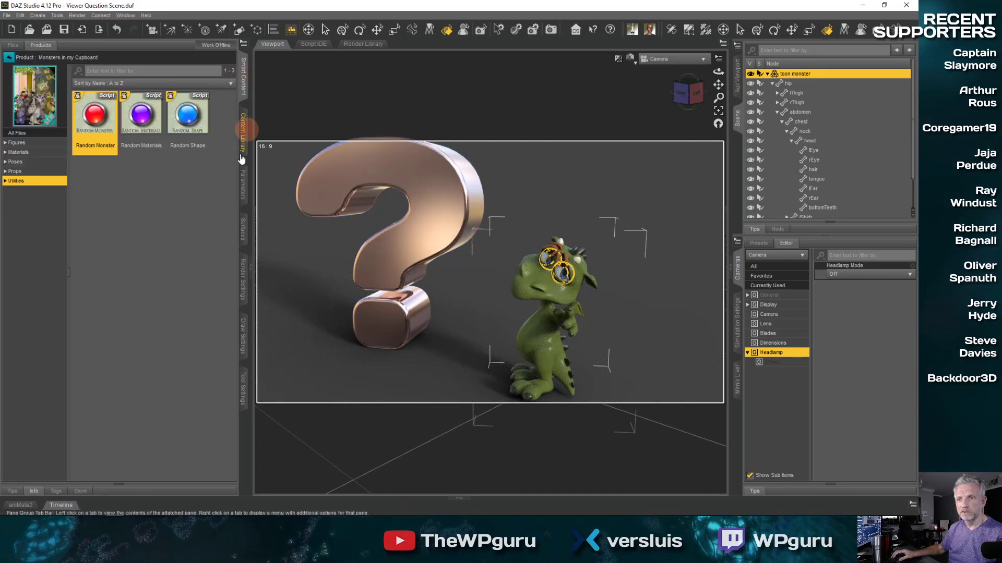
click(8, 57)
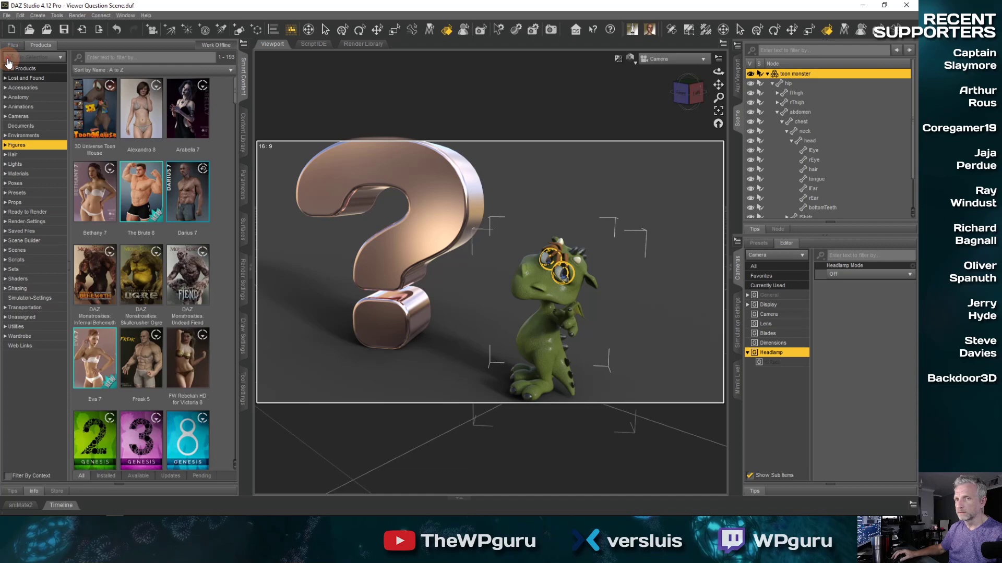
click(52, 165)
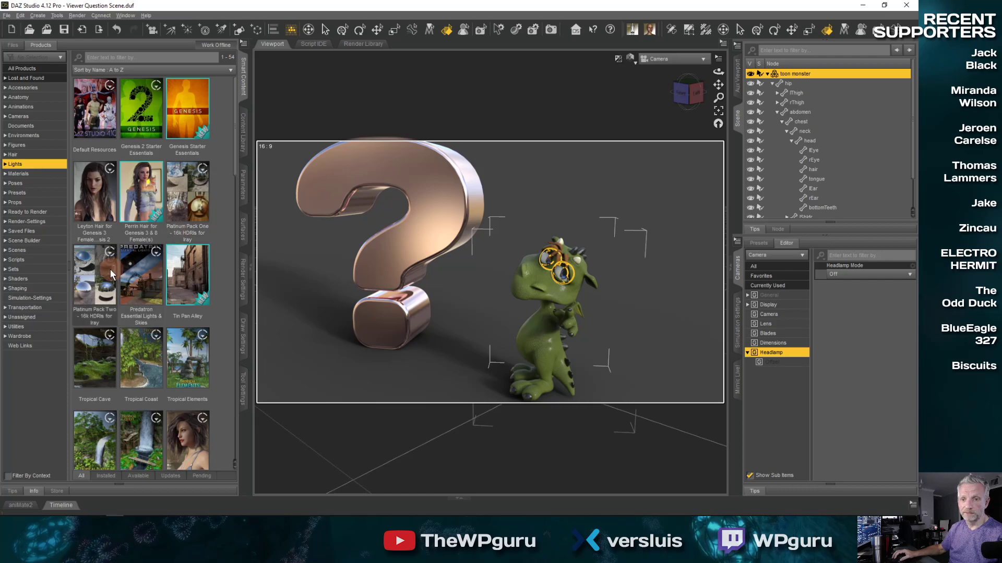
double_click(202, 207)
Step: Expand the product's Iray lights and show only its Exterior HDRIs
click(5, 143)
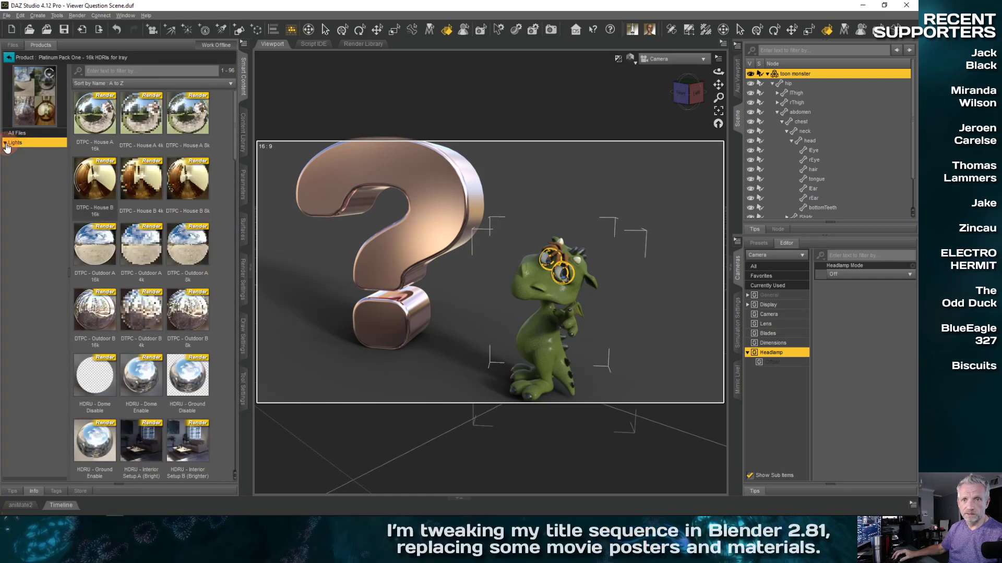
click(17, 152)
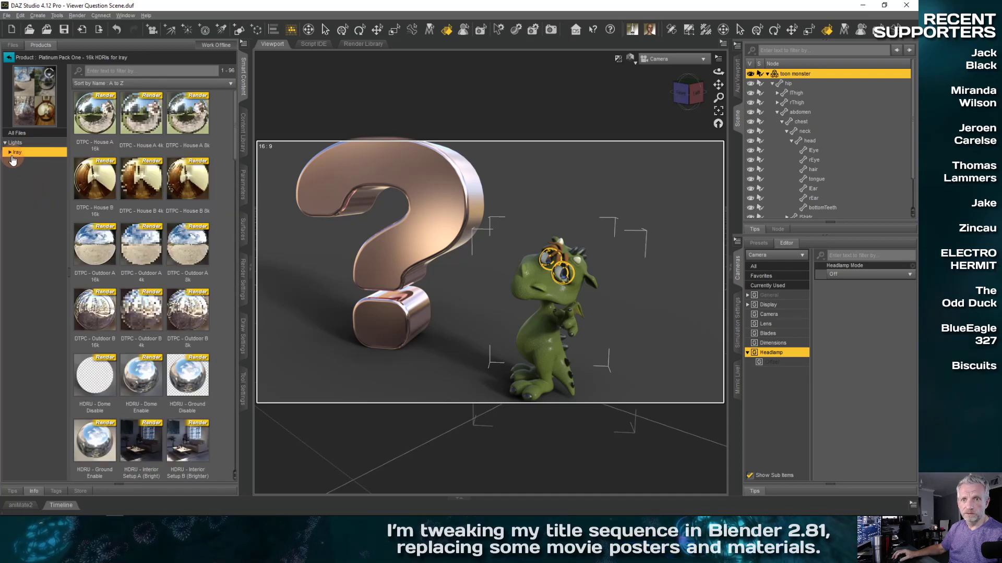
click(10, 153)
click(41, 171)
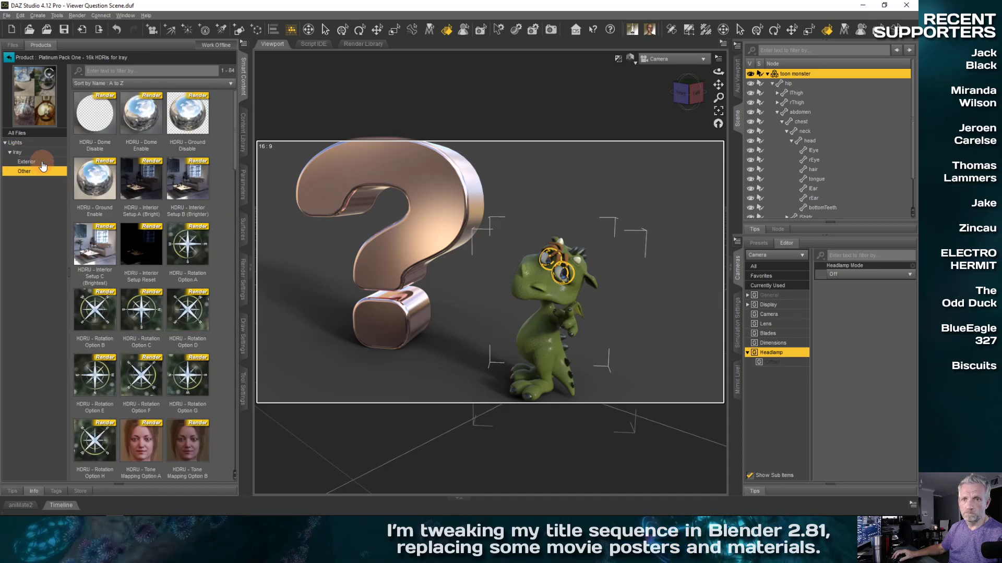
click(39, 162)
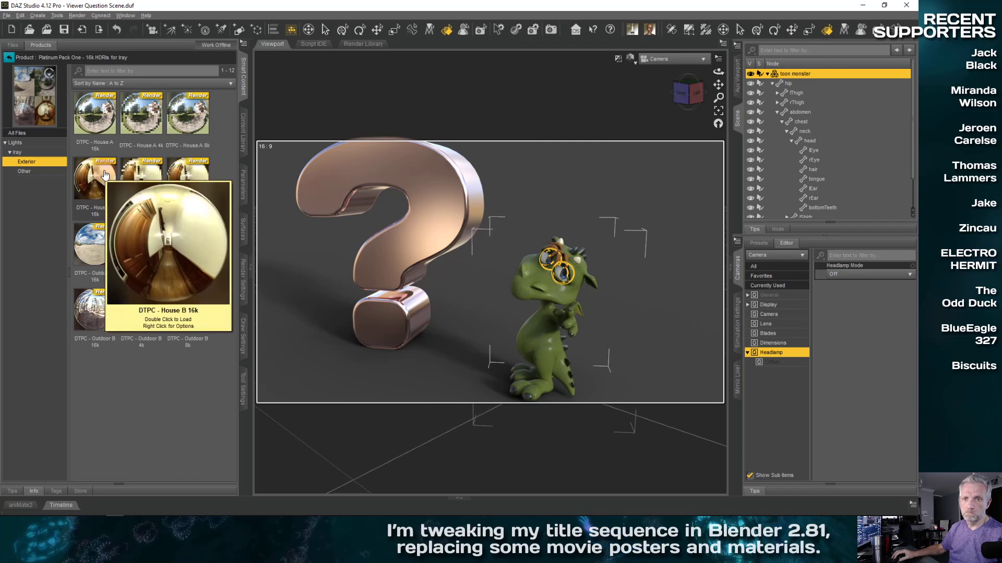
Step: Try the DTPC - House B 4k and DTPC - Outdoor A 4k HDRIs as the scene's environment lighting
mouse_move(104, 192)
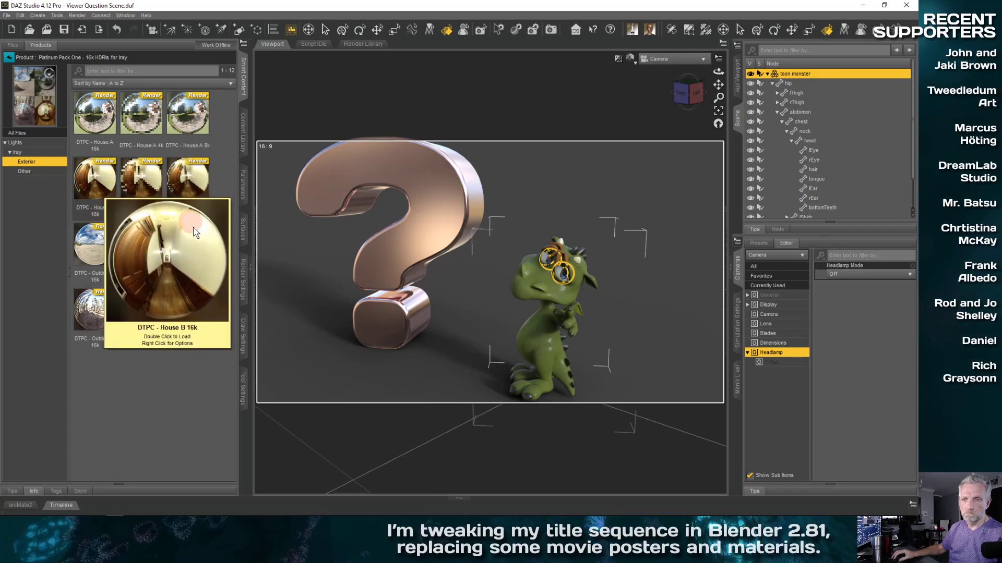
double_click(155, 180)
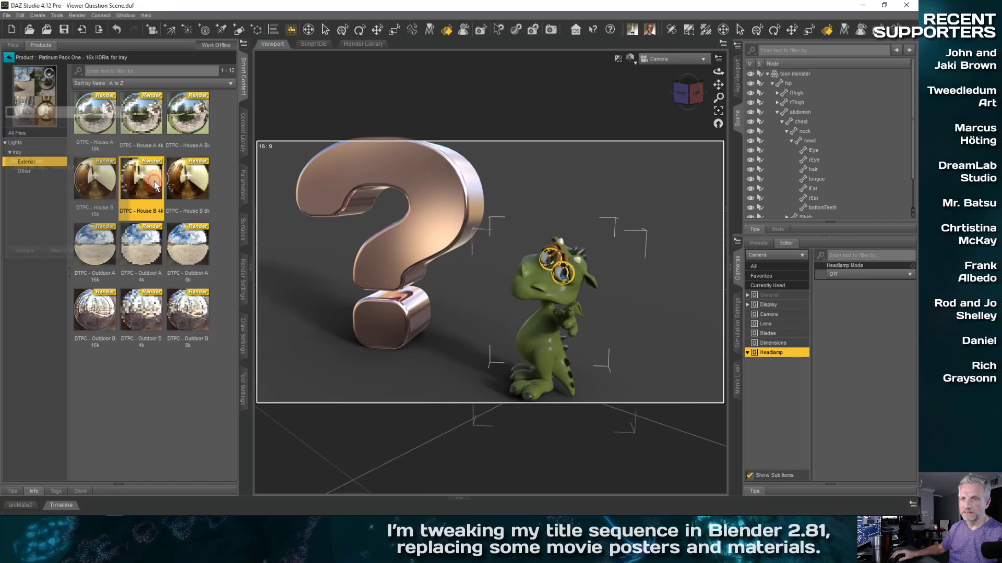
click(488, 372)
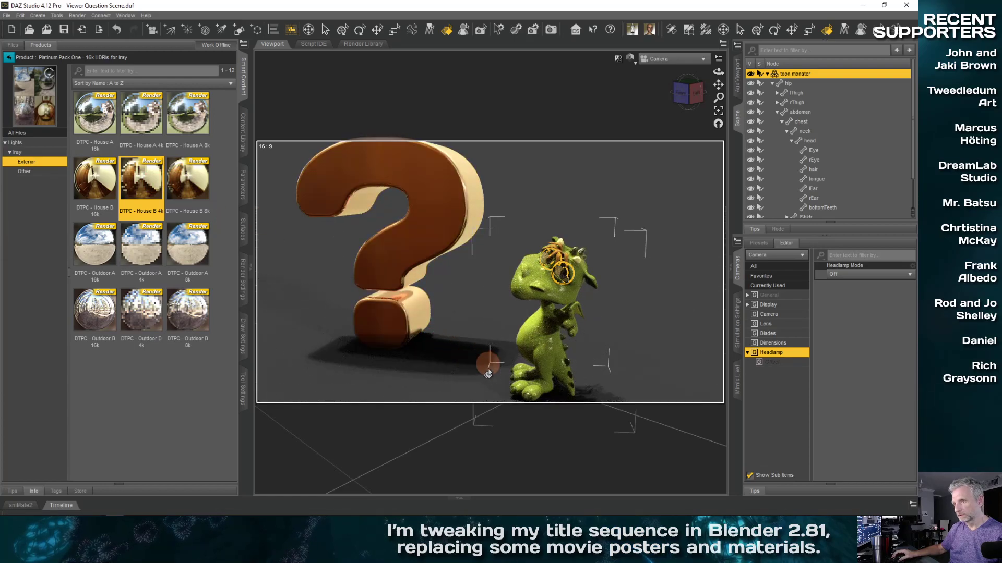
ctrl+alt+drag(445, 351, 484, 346)
scroll(485, 344, down, 2)
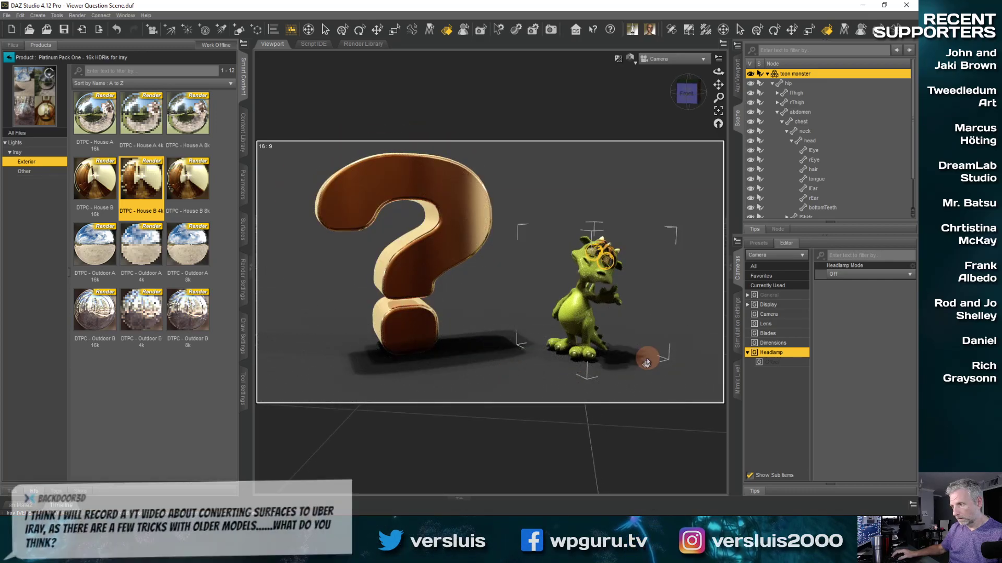
double_click(139, 258)
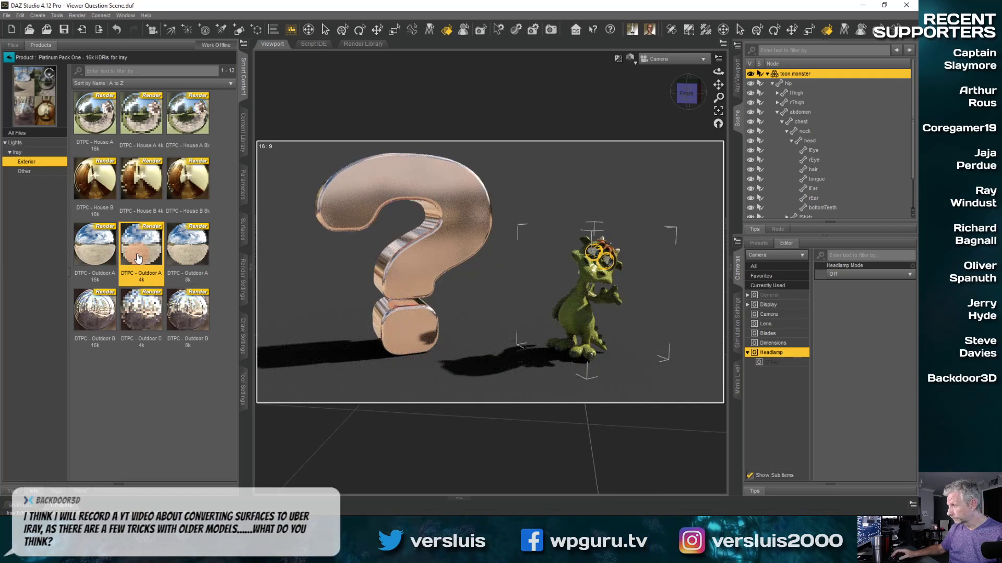
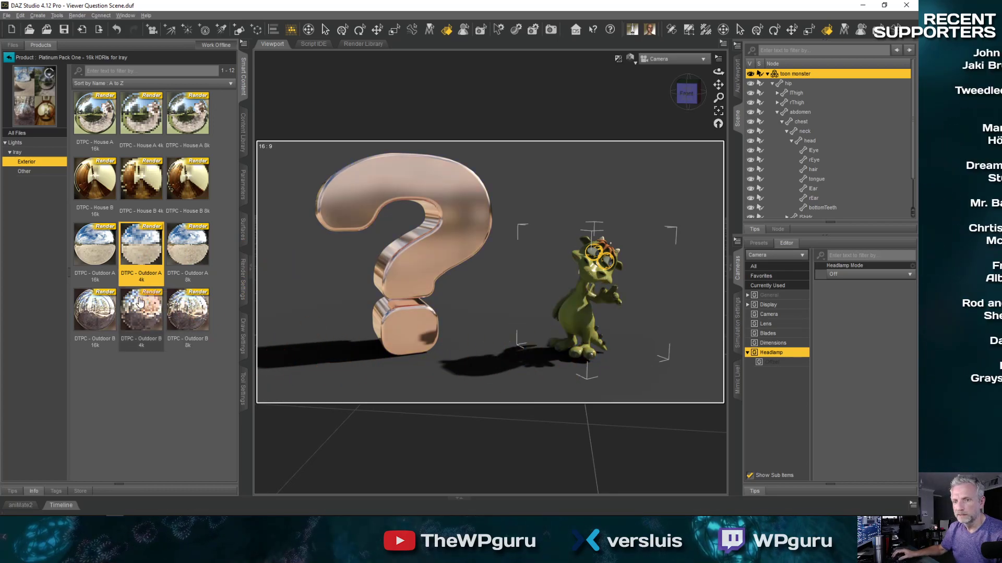
Step: Load the DTPC - Outdoor B 4k HDRI as the scene's environment lighting
click(148, 312)
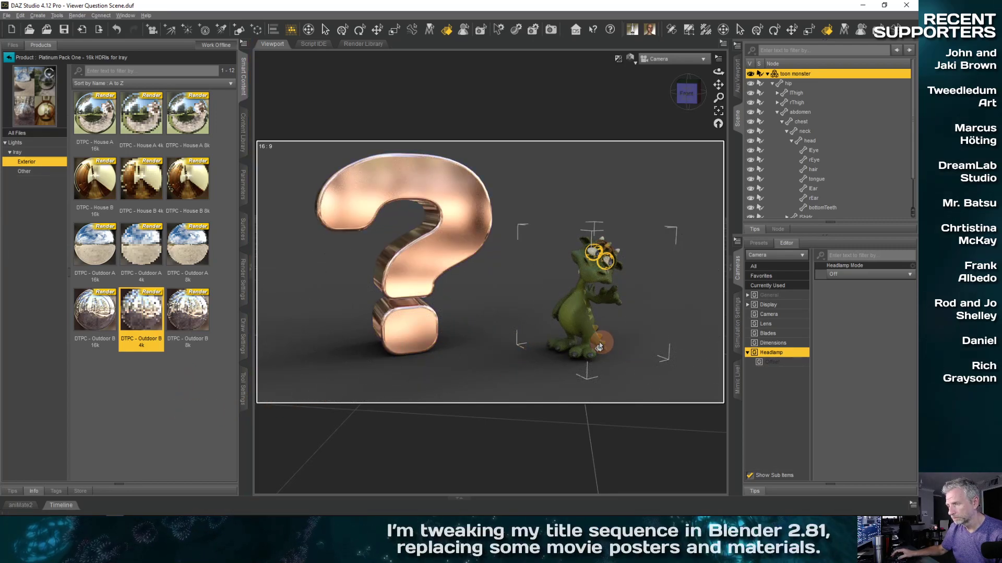
drag(599, 347, 594, 368)
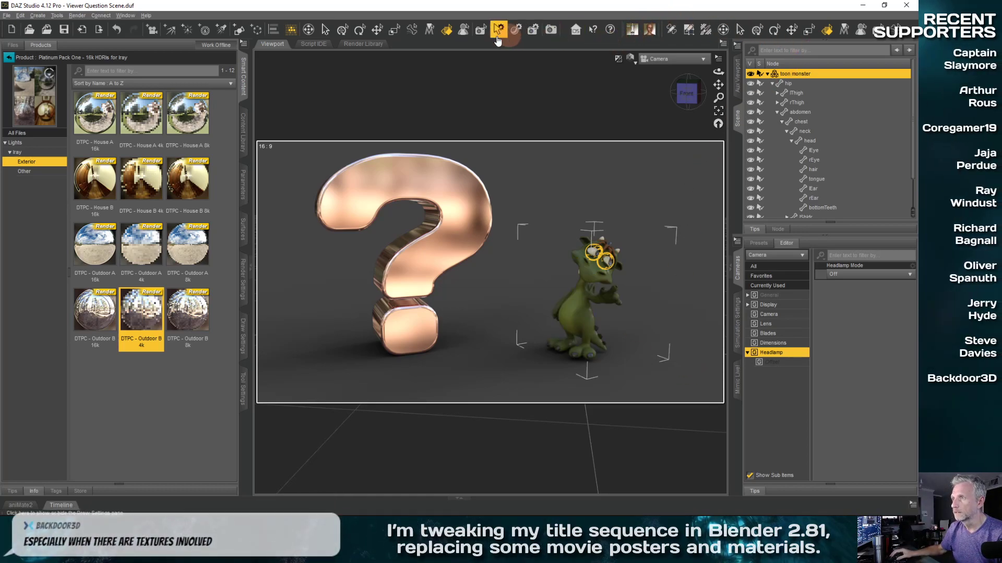
Step: Rotate the toon monster about its vertical axis to turn it toward the question mark
click(346, 34)
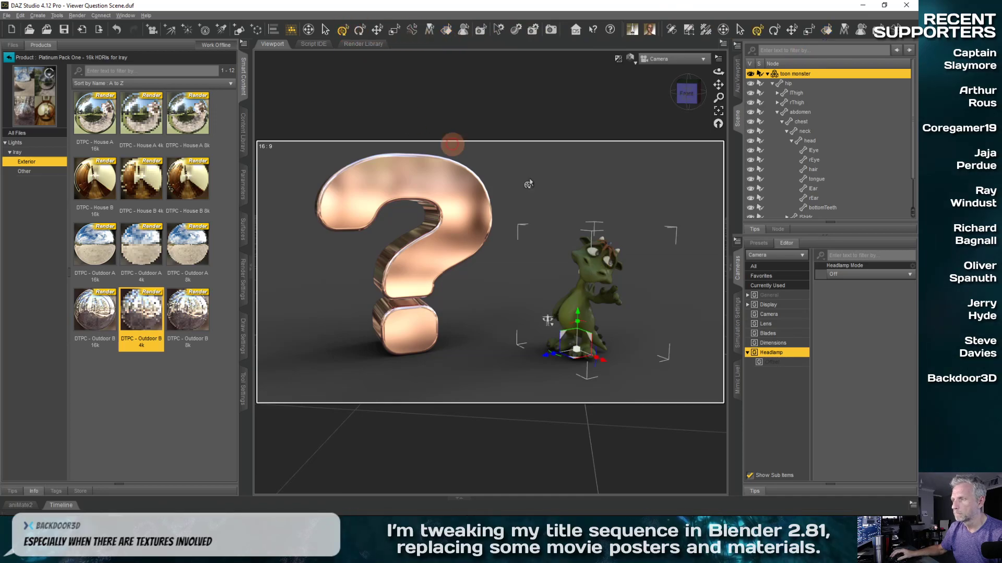
middle_drag(647, 314, 655, 317)
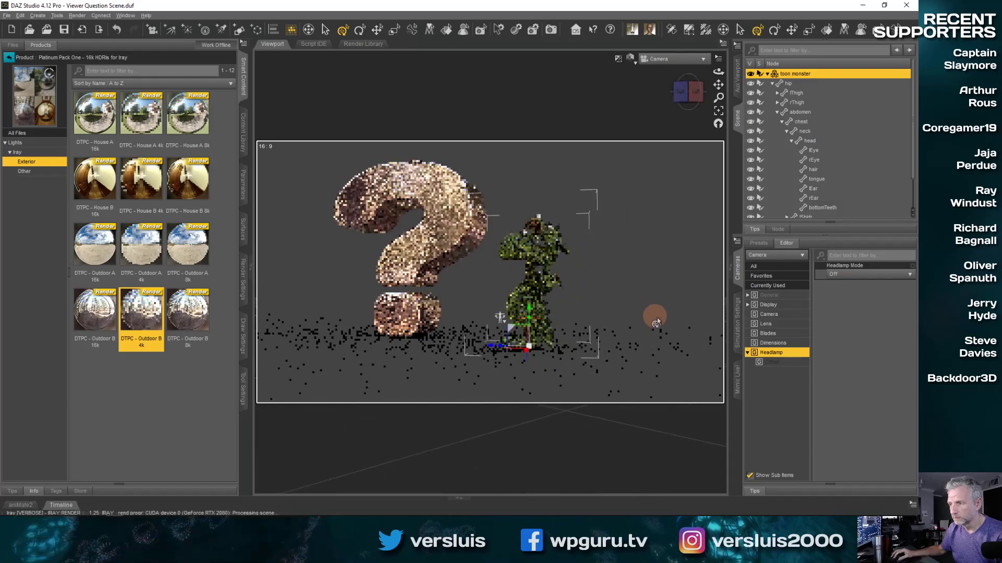
middle_drag(518, 325, 491, 320)
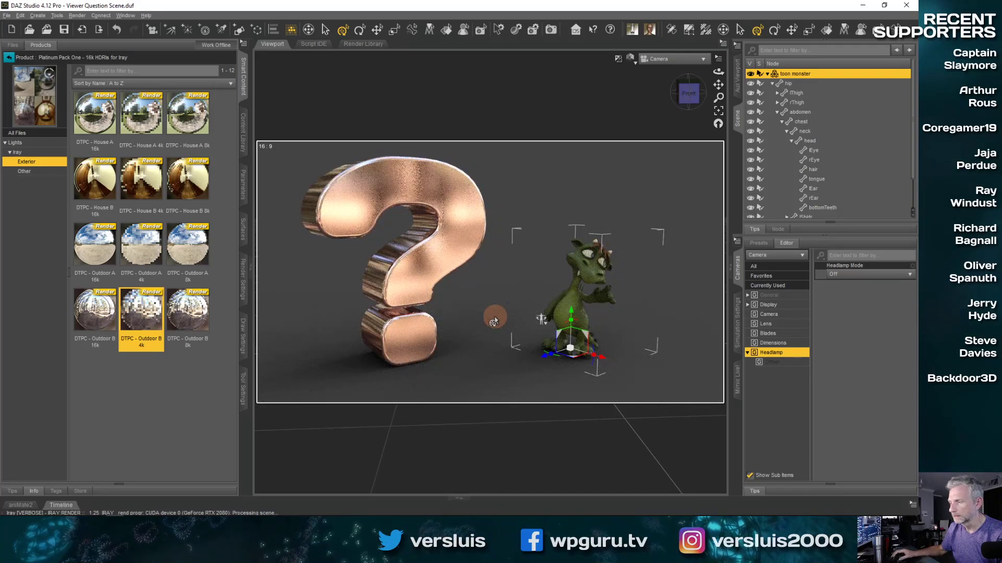
middle_drag(554, 363, 545, 358)
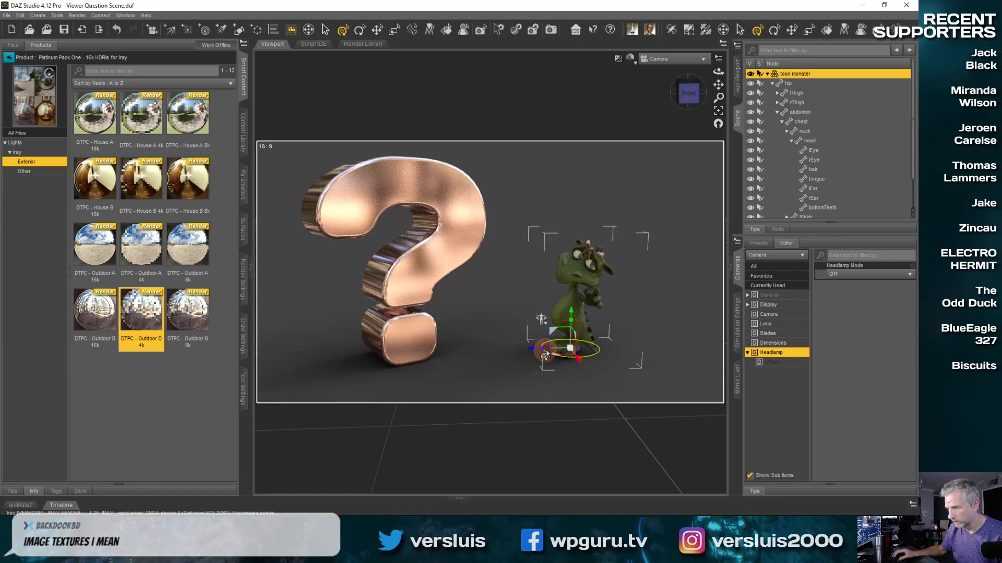
Step: Switch the viewport from the Camera to Perspective View and change its draw style from the Iray preview to a shaded display
middle_drag(551, 356, 572, 157)
middle_drag(512, 303, 594, 291)
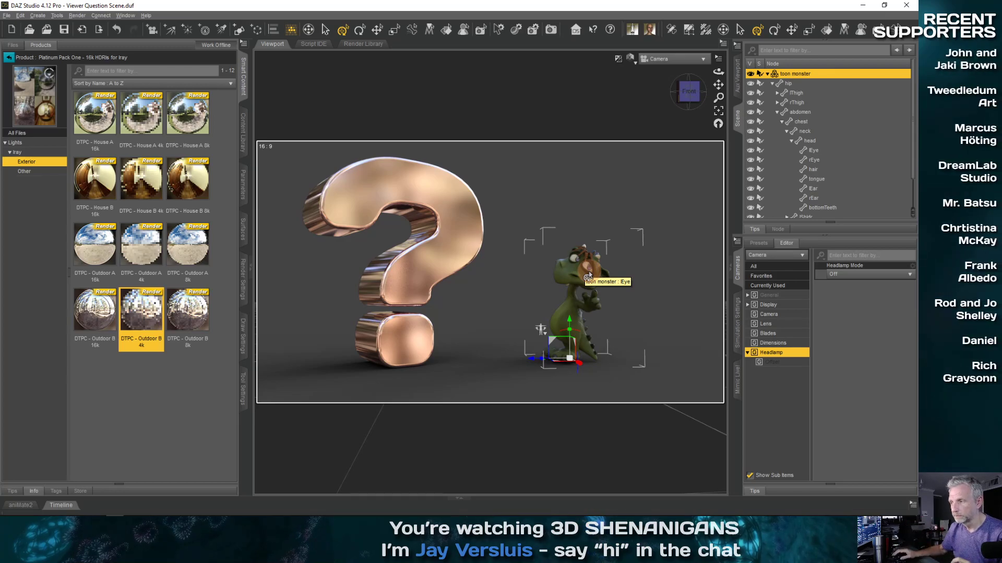
scroll(585, 274, up, 6)
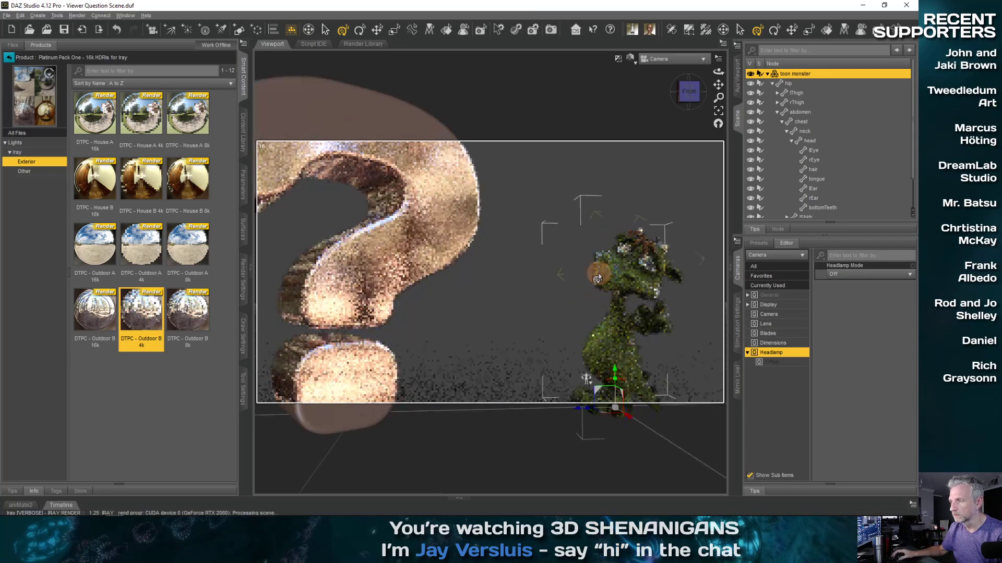
scroll(585, 273, down, 6)
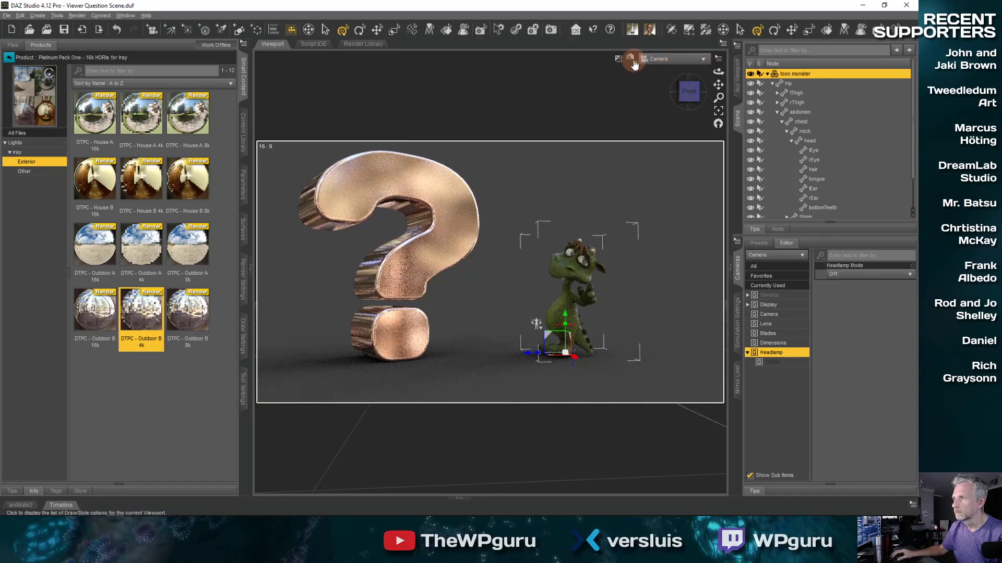
click(675, 63)
click(684, 67)
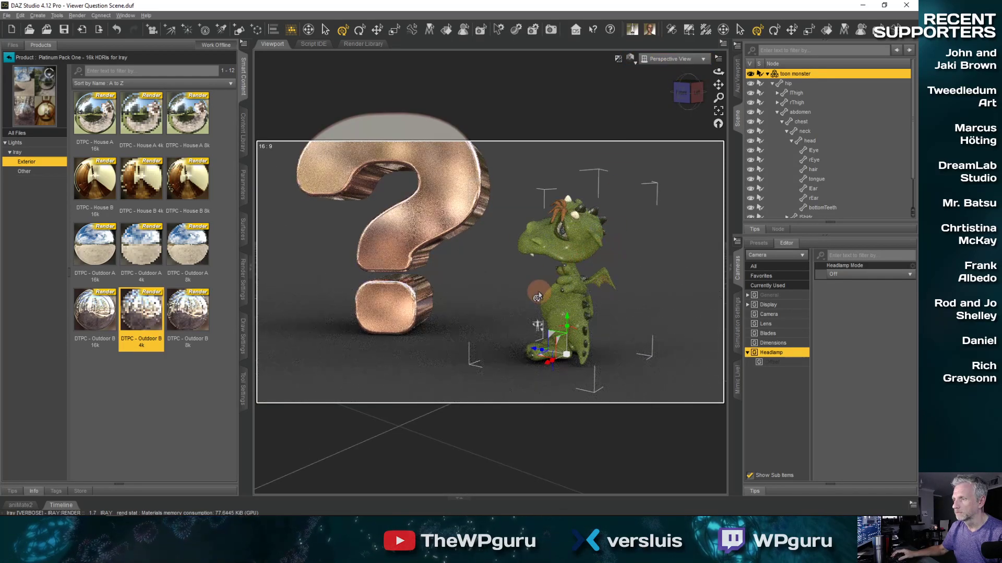
click(631, 58)
click(629, 151)
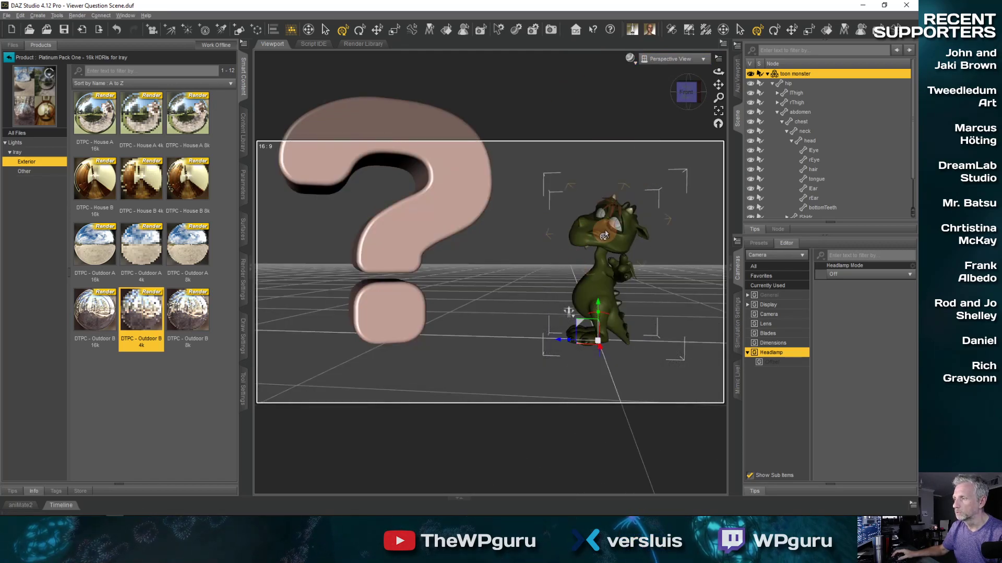
Step: Select the toon monster's left eye and set its Point At target to the Camera
click(616, 227)
right_click(617, 227)
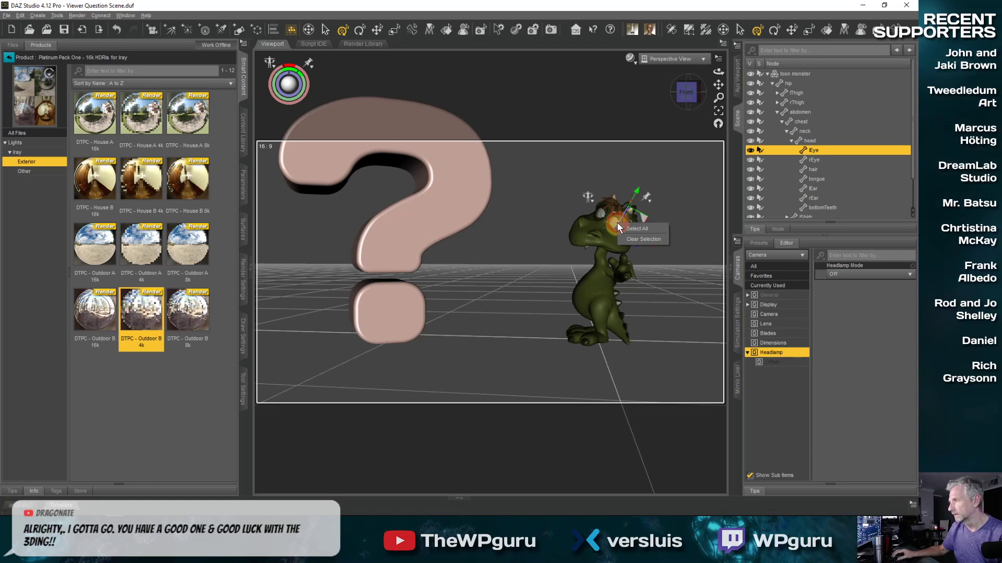
click(243, 184)
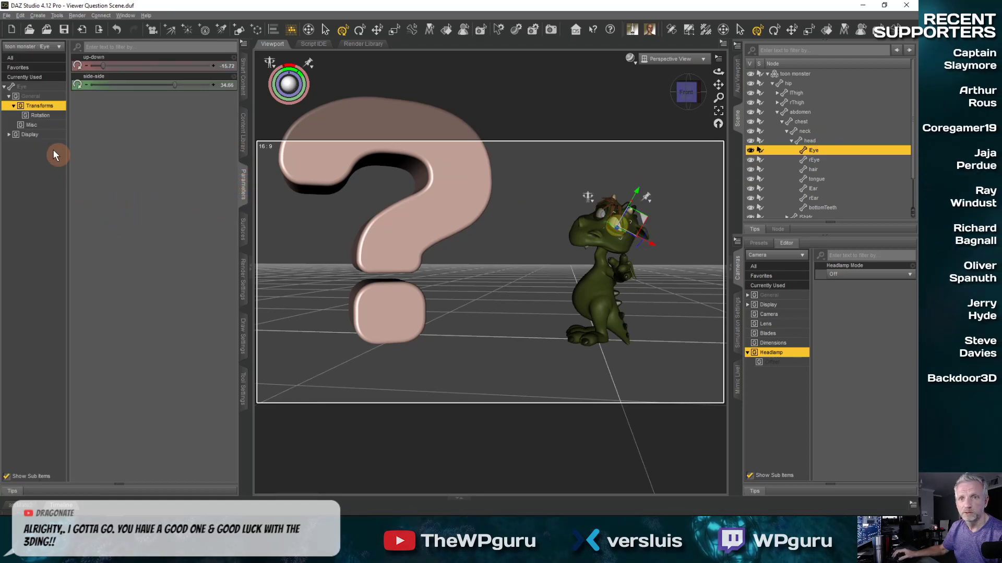
click(31, 125)
click(140, 66)
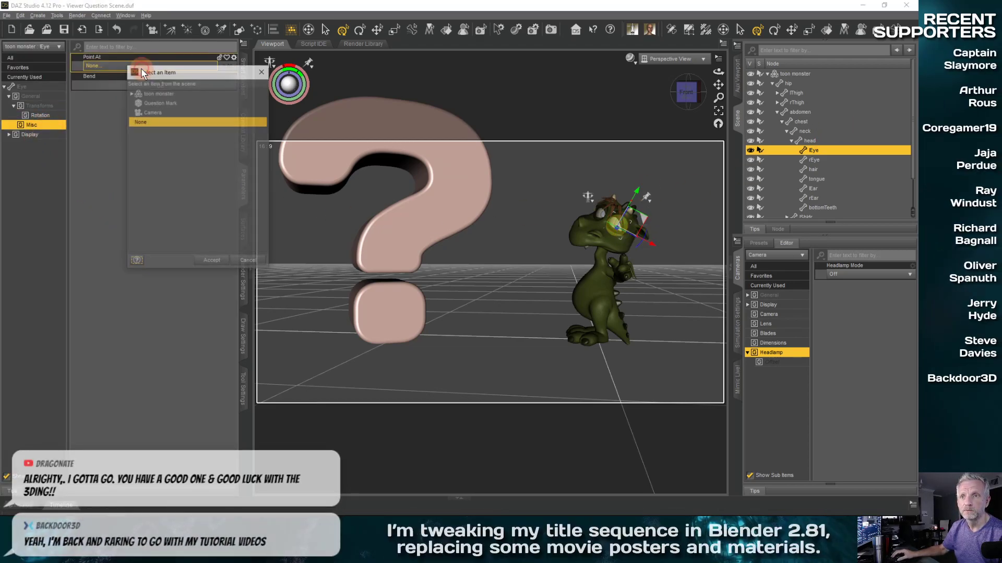
click(180, 113)
click(208, 261)
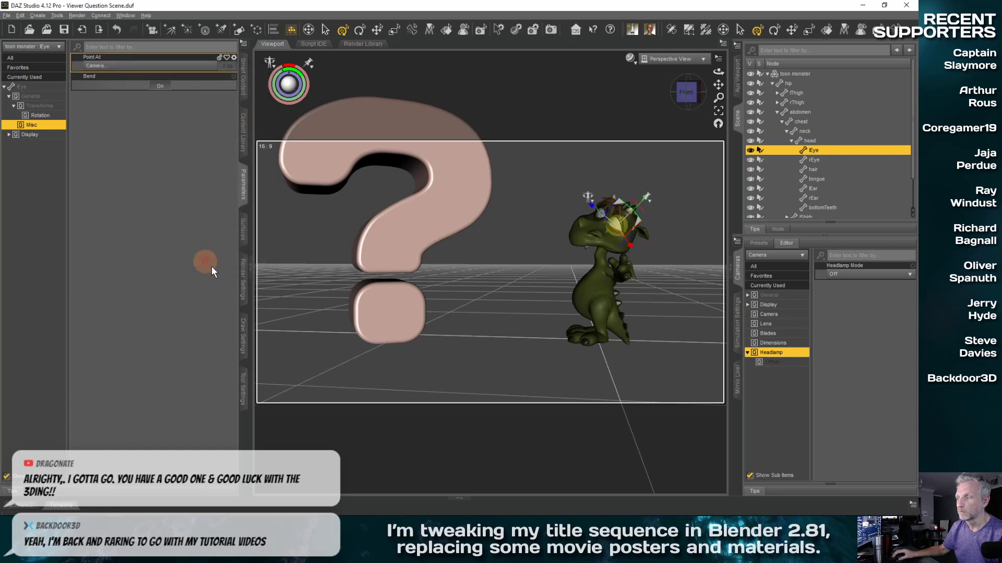
Step: Select the toon monster's right eye and set its Point At target to the Camera
middle_drag(508, 276, 508, 276)
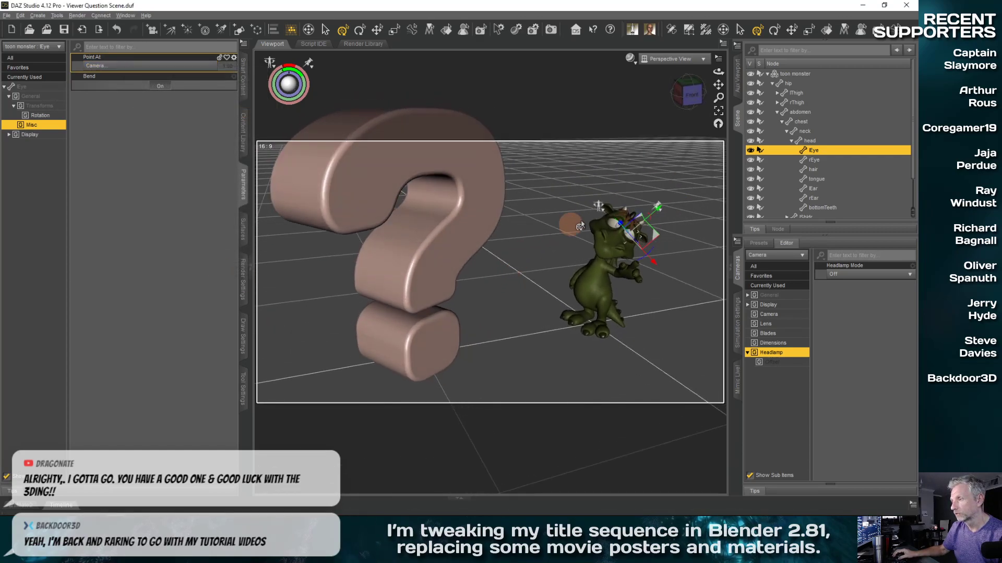
click(613, 231)
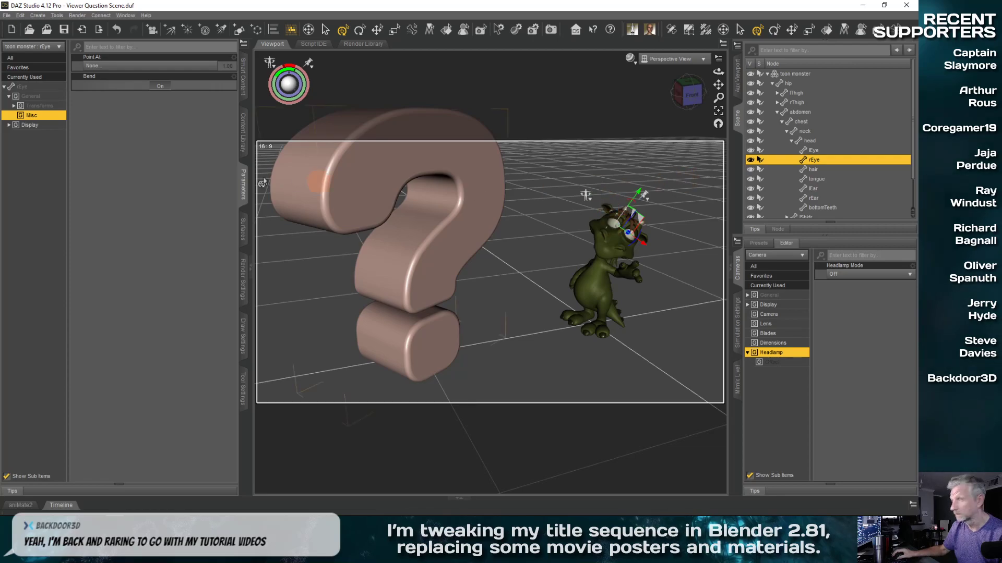
click(172, 68)
click(167, 112)
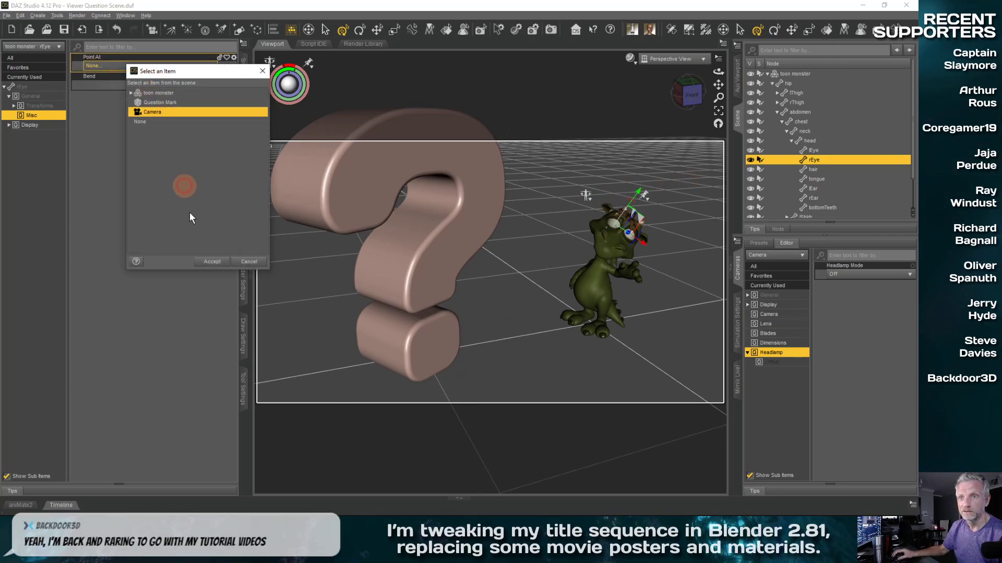
click(212, 262)
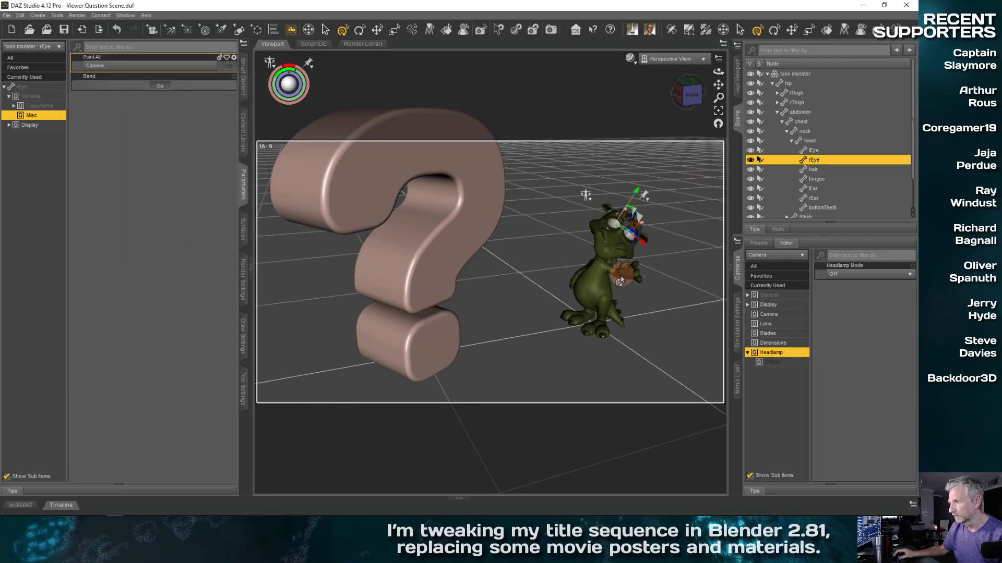
Step: Check the monster's eyes up close in Perspective View, and switch the viewport to the Camera
middle_drag(512, 304, 510, 304)
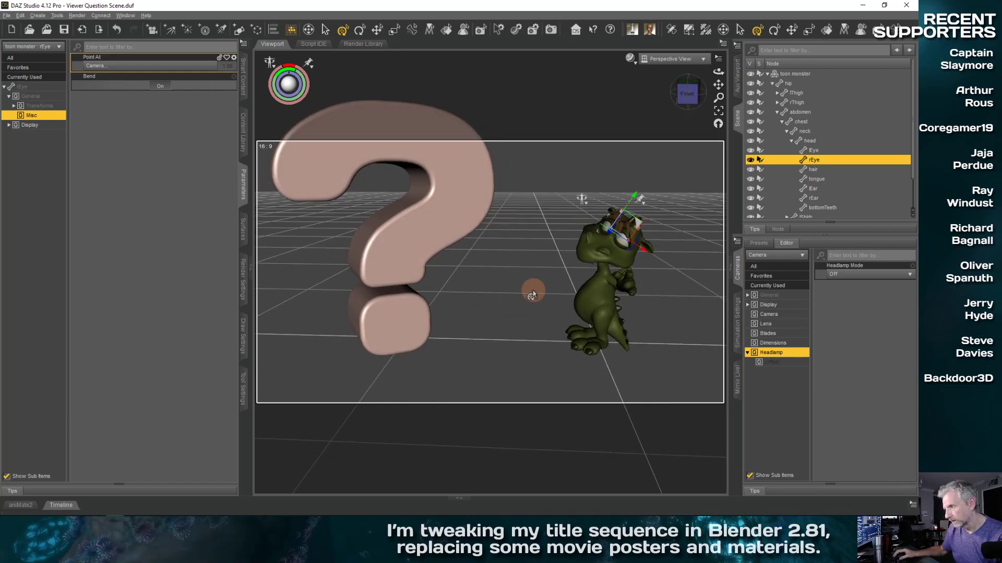
scroll(566, 268, up, 2)
scroll(714, 223, up, 4)
middle_drag(711, 219, 545, 234)
scroll(594, 245, up, 3)
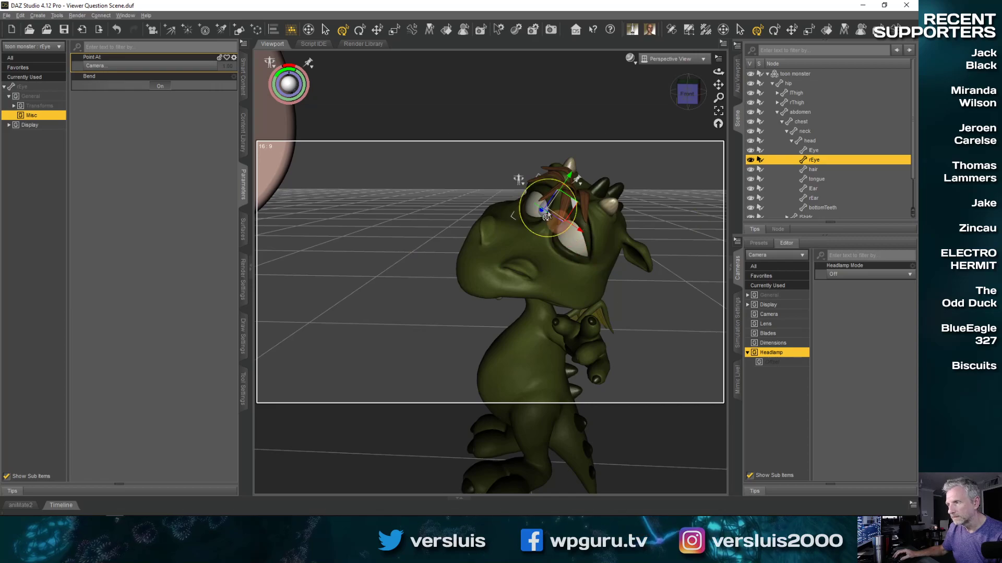
click(702, 59)
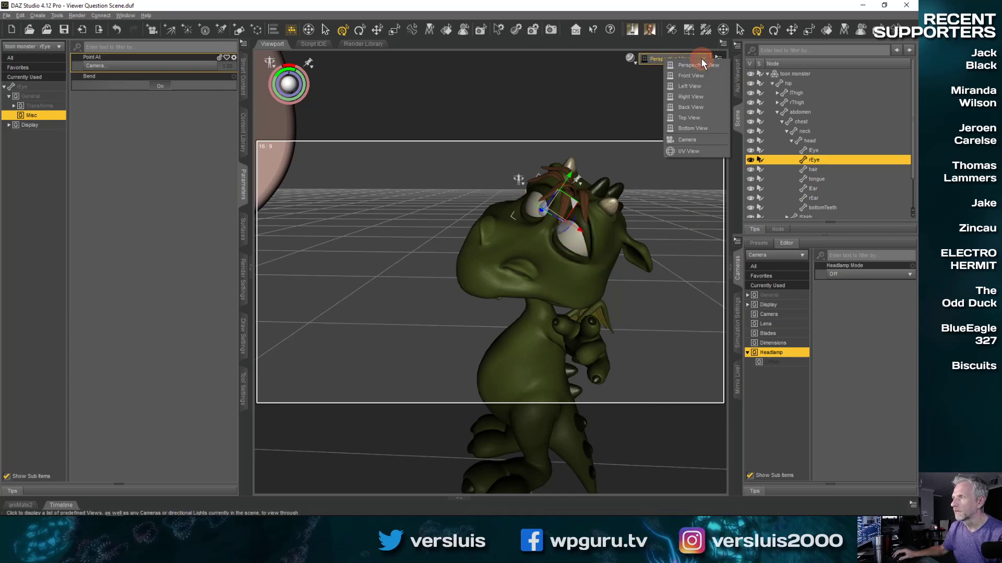
click(688, 140)
Step: Inspect the eyes from different camera angles and open the right eye's Point At target selection
middle_drag(513, 321, 579, 274)
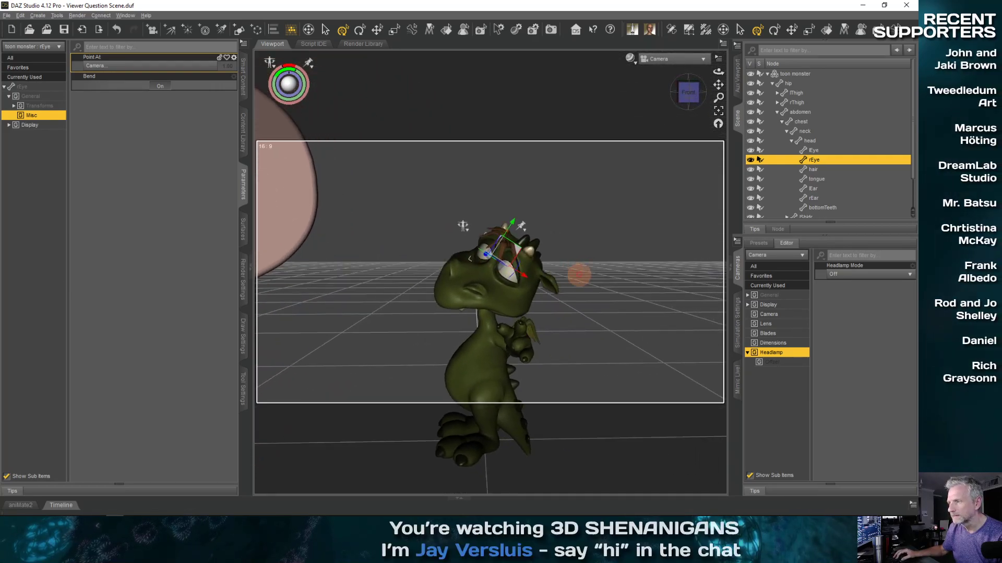
middle_drag(536, 304, 482, 300)
scroll(522, 301, up, 3)
scroll(521, 300, down, 3)
scroll(522, 302, up, 5)
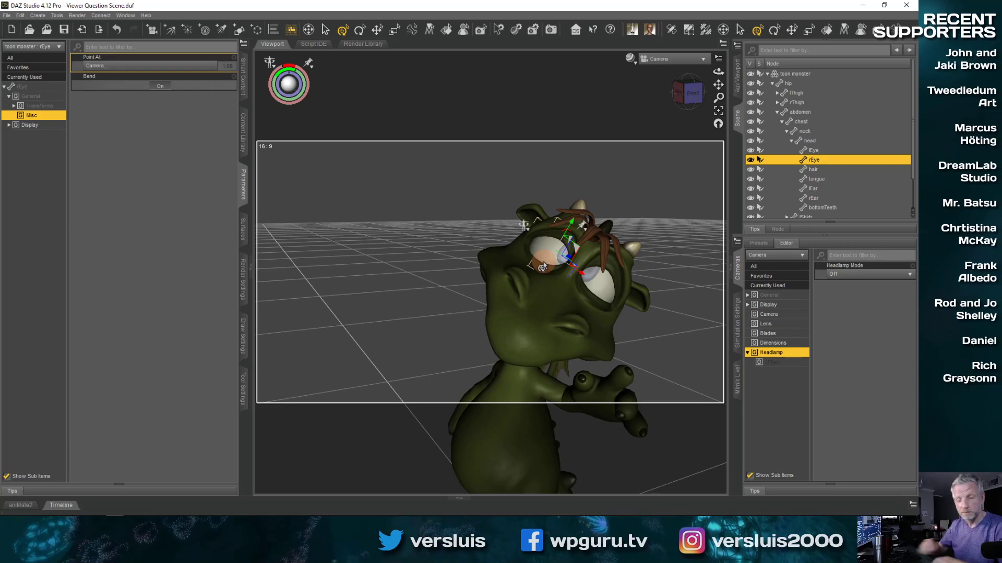
middle_drag(529, 284, 522, 288)
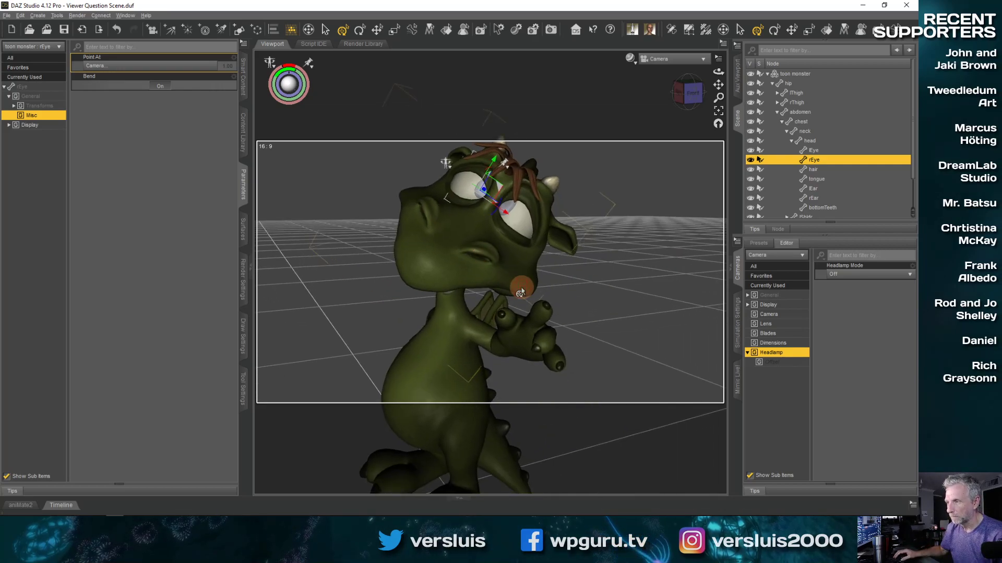
click(161, 66)
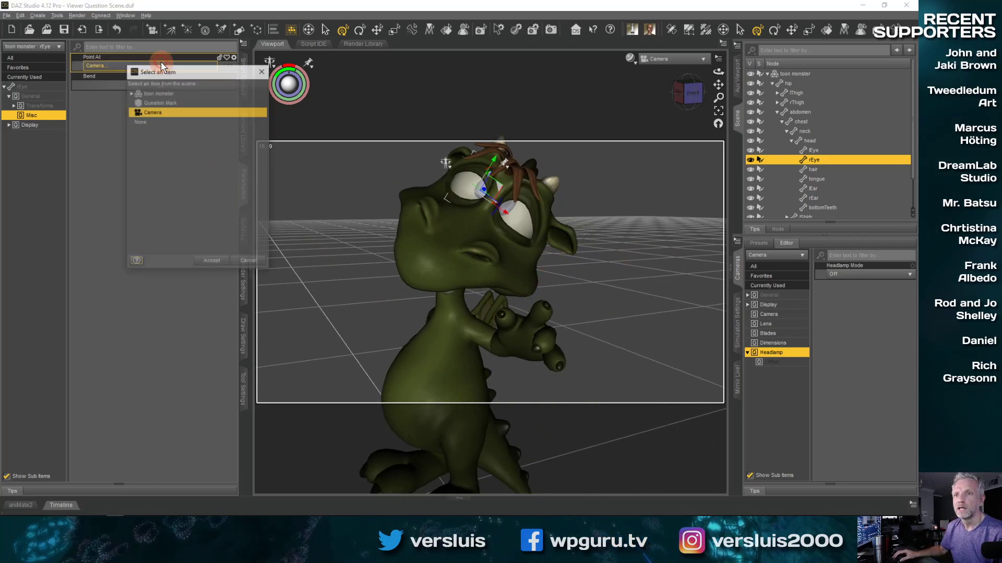
Step: Set the Point At target of the toon monster's right eye and left eye to None
click(160, 123)
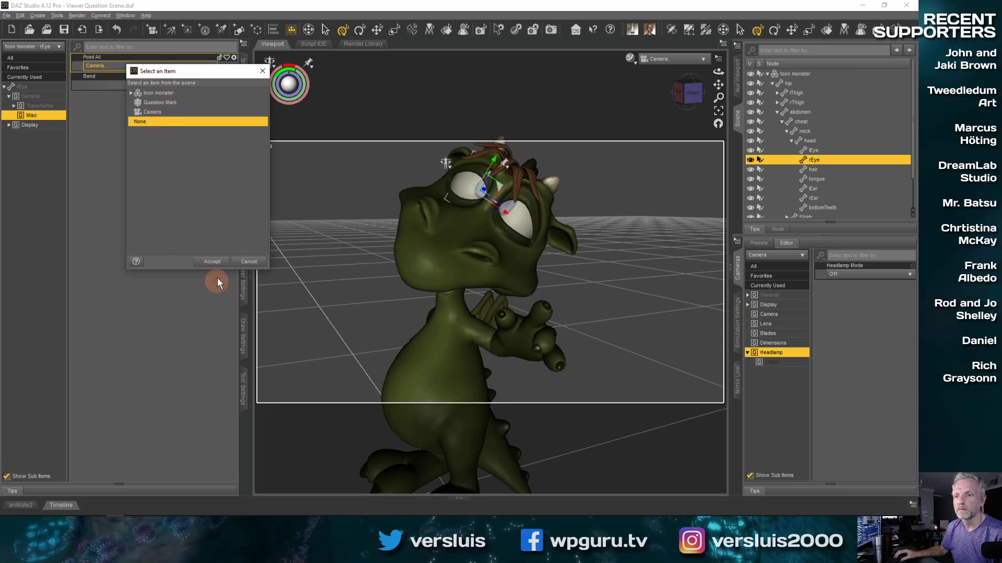
click(214, 262)
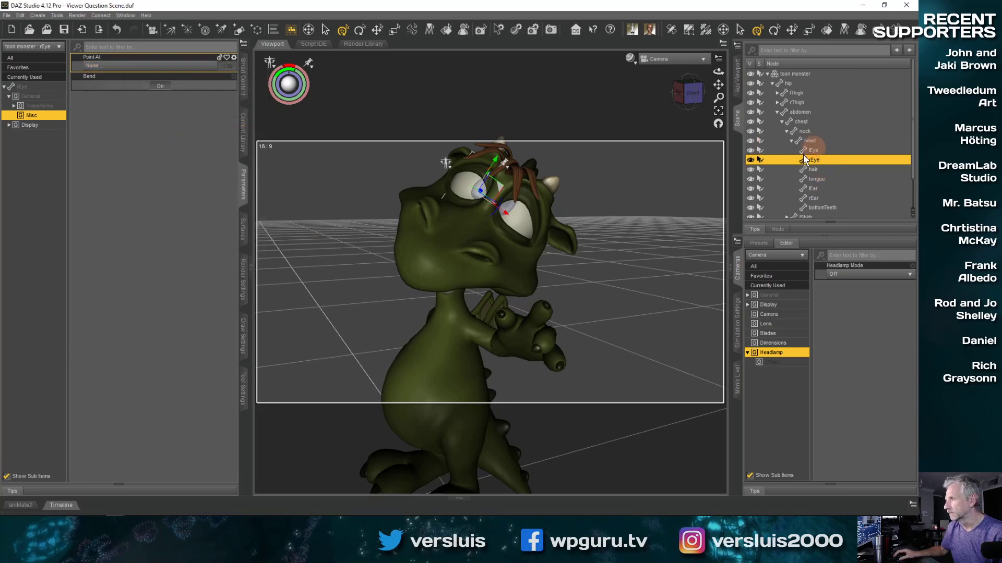
click(524, 218)
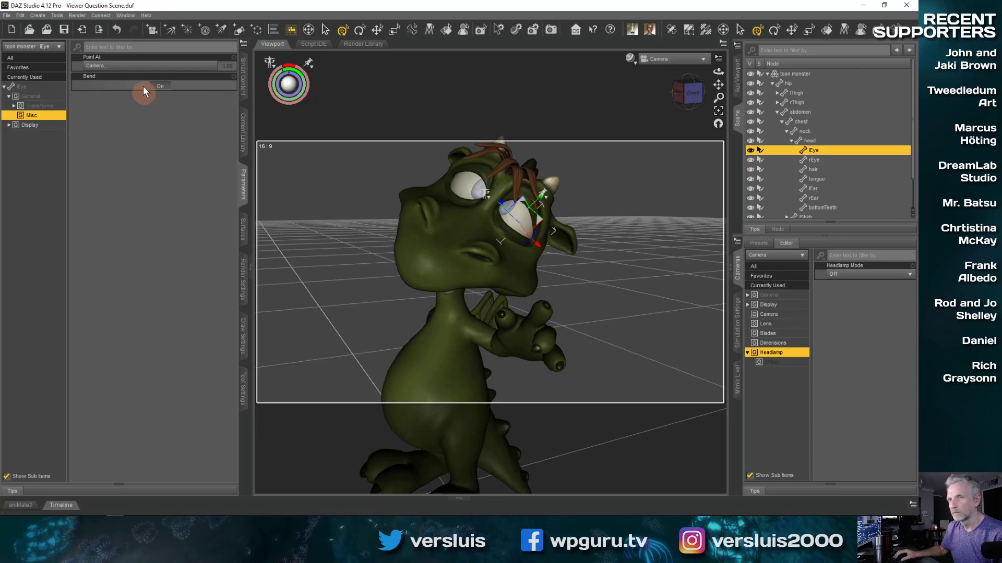
click(151, 65)
click(158, 122)
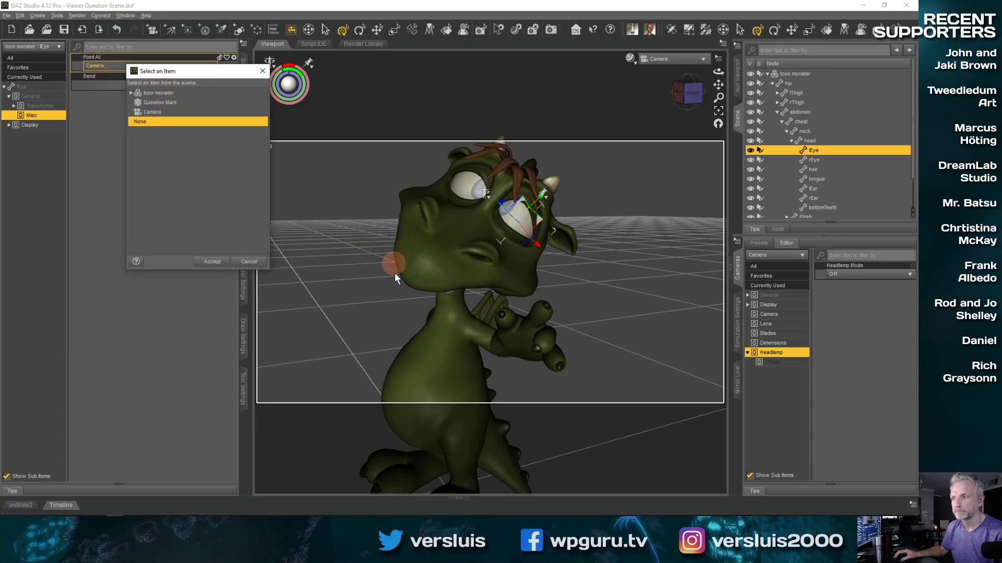
click(209, 261)
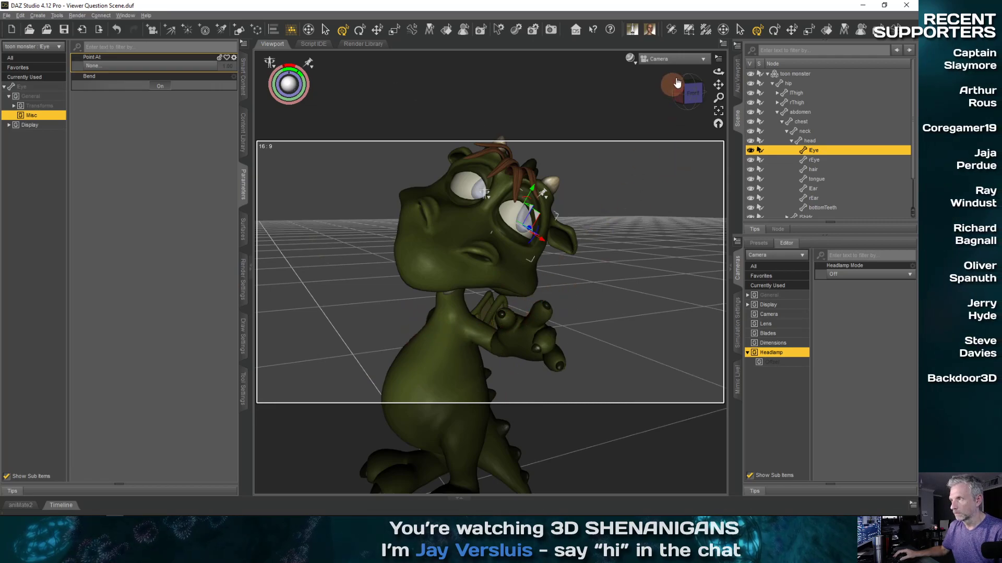
Step: Reframe the camera to include the question mark and the monster, and select the whole toon monster figure
scroll(554, 269, down, 5)
middle_drag(512, 317, 455, 312)
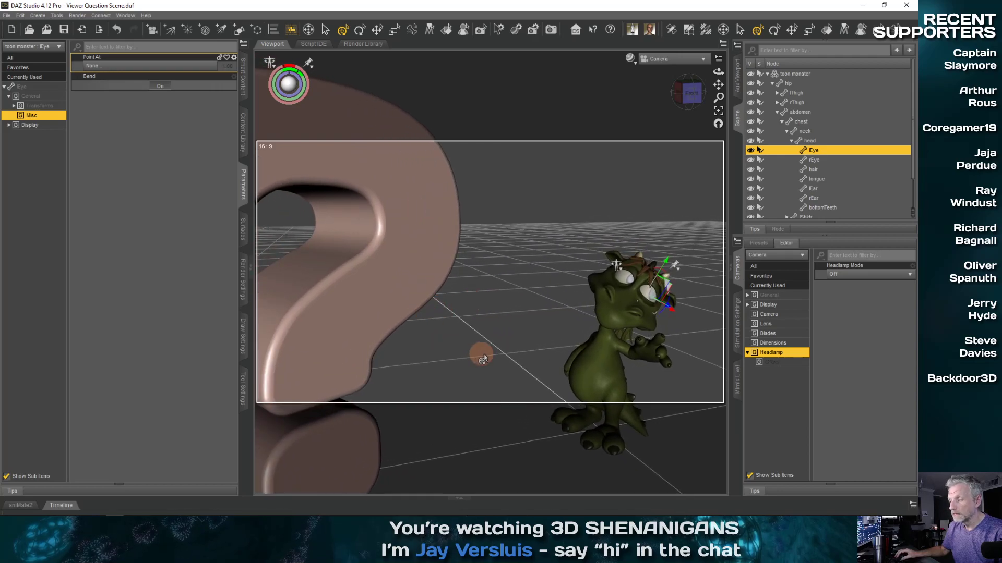
middle_drag(483, 359, 450, 322)
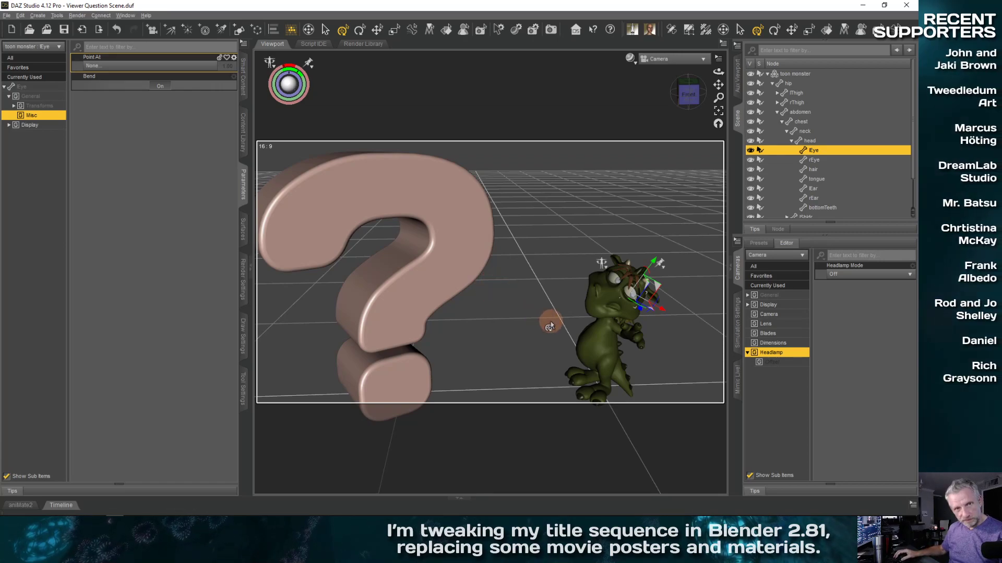
drag(550, 321, 475, 366)
click(584, 329)
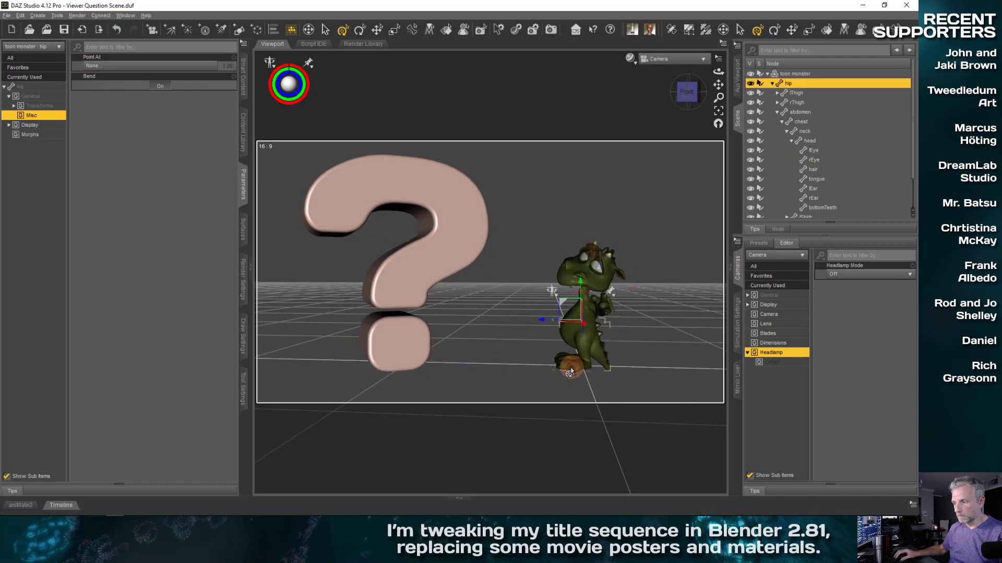
click(580, 344)
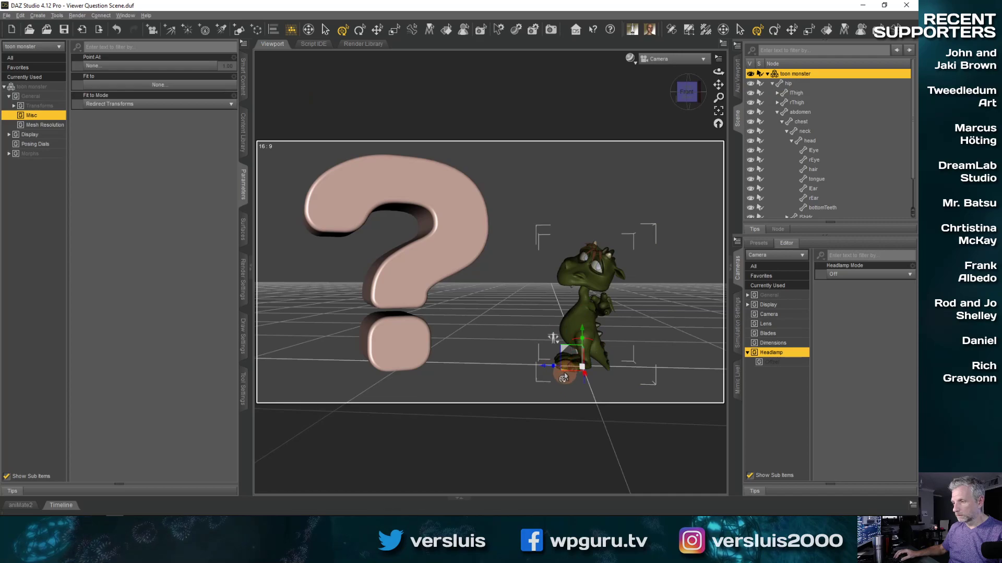
ctrl+alt+drag(549, 380, 535, 351)
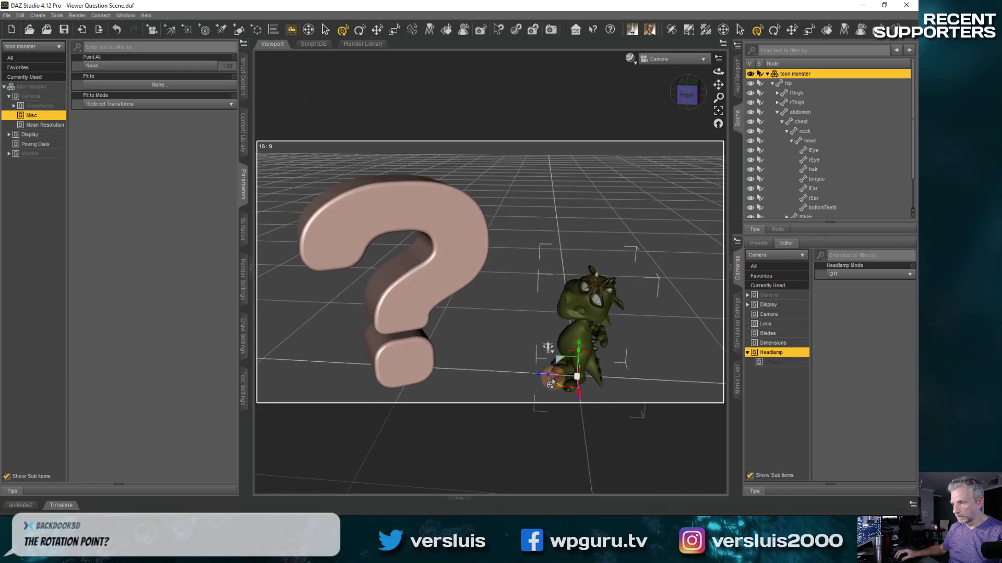
drag(558, 386, 523, 320)
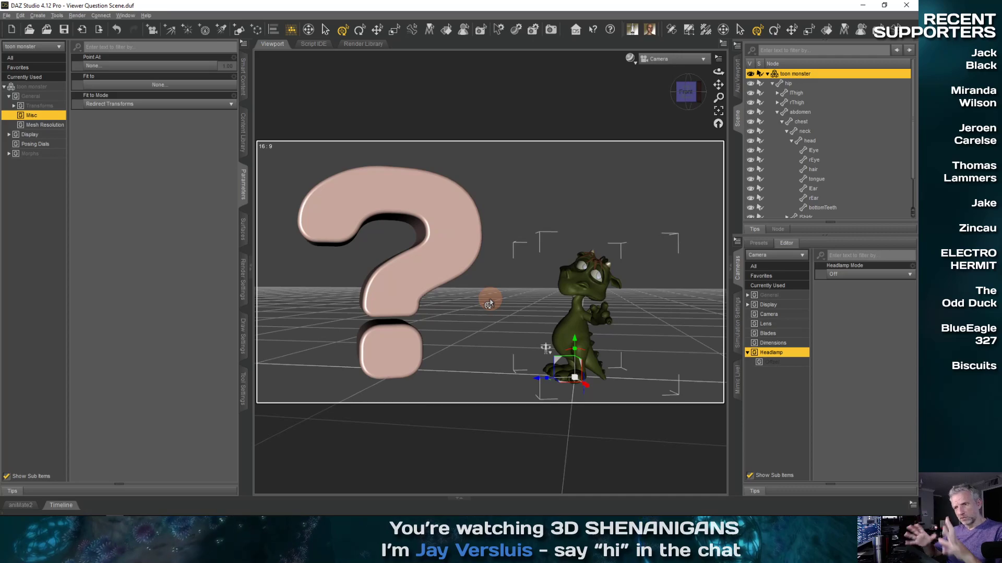
middle_drag(491, 299, 494, 299)
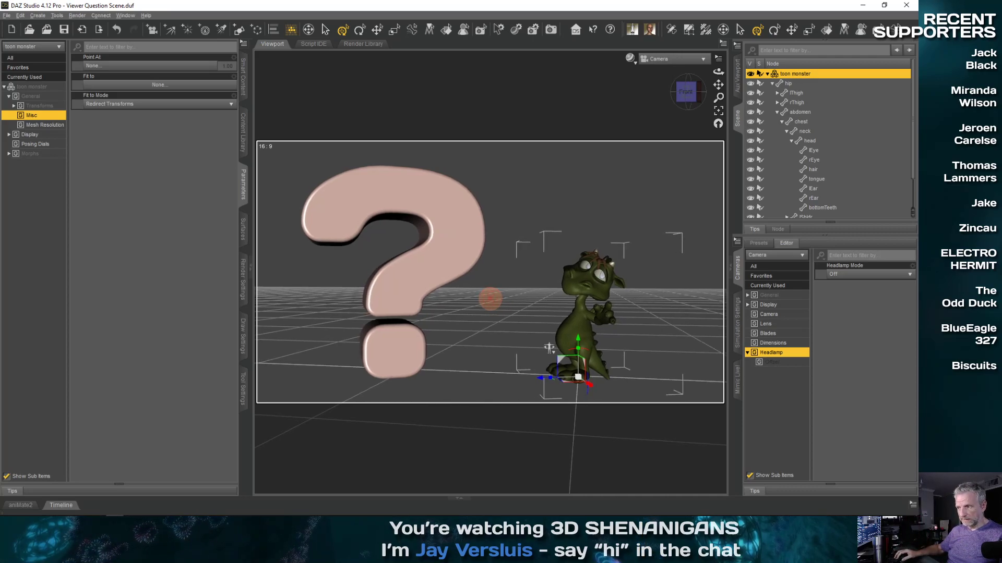
Step: Display the Environment section of the render settings
click(7, 15)
click(23, 67)
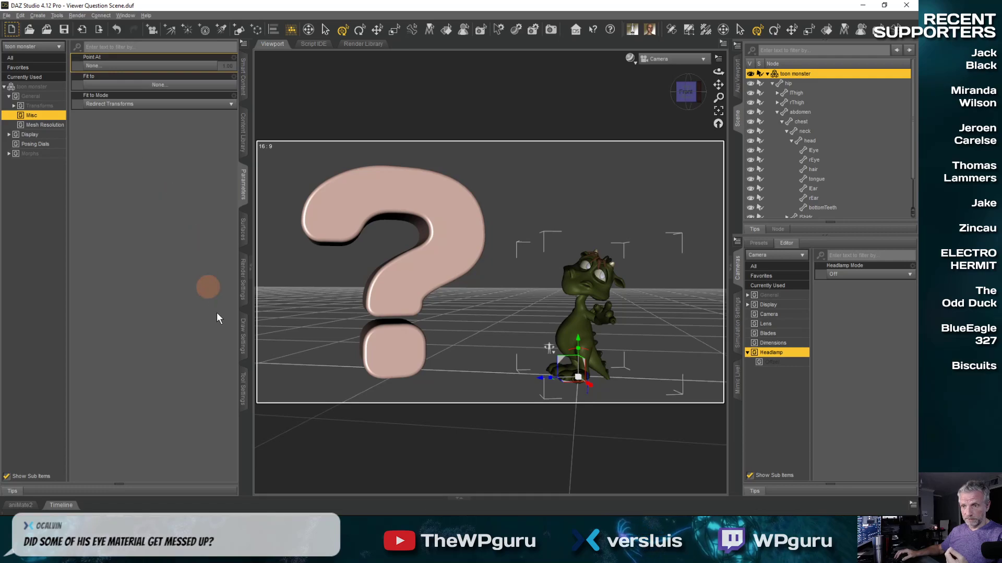
click(242, 285)
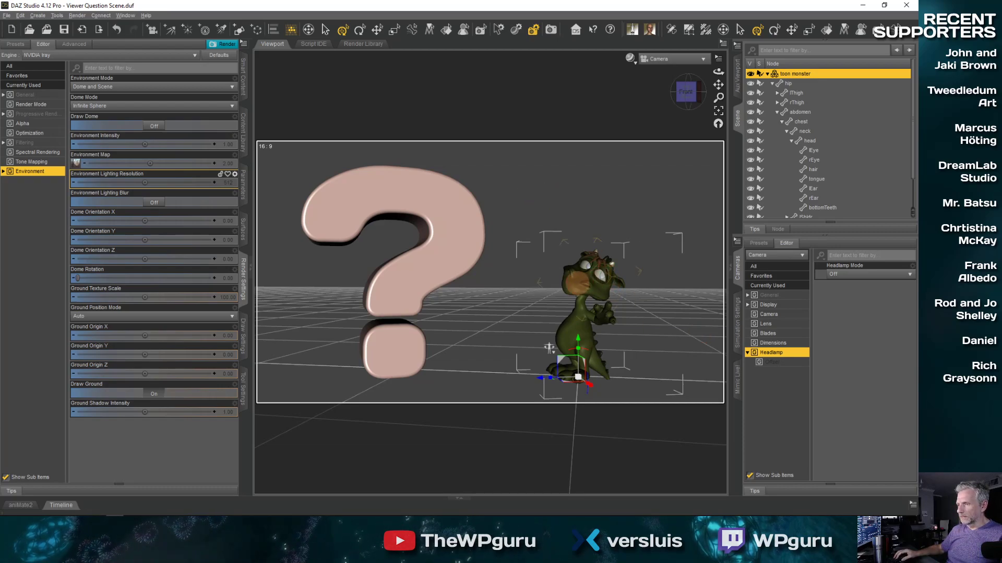
middle_drag(577, 283, 584, 282)
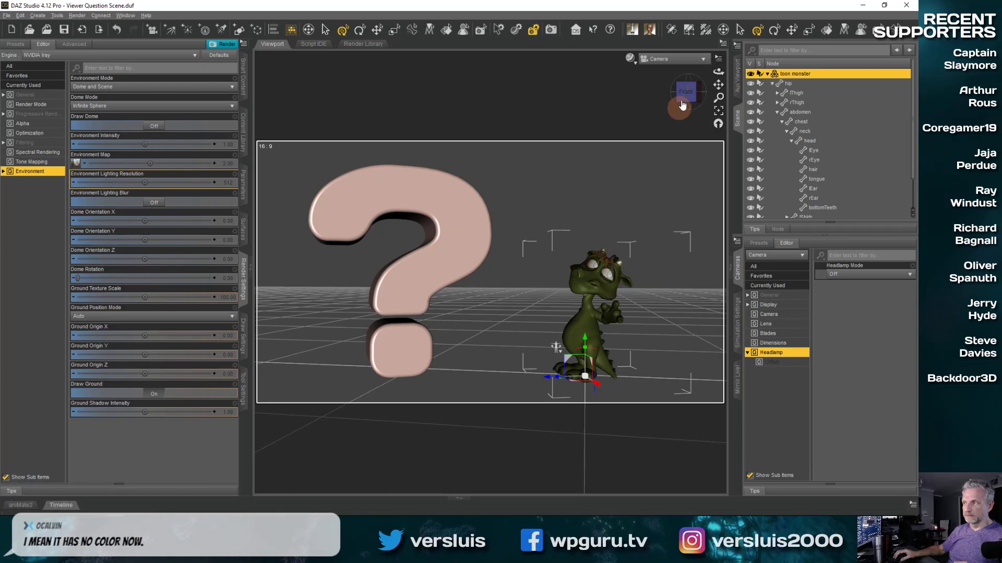
Step: Switch the viewport to Perspective View and orbit around the monster to see it from its side
click(673, 58)
click(673, 79)
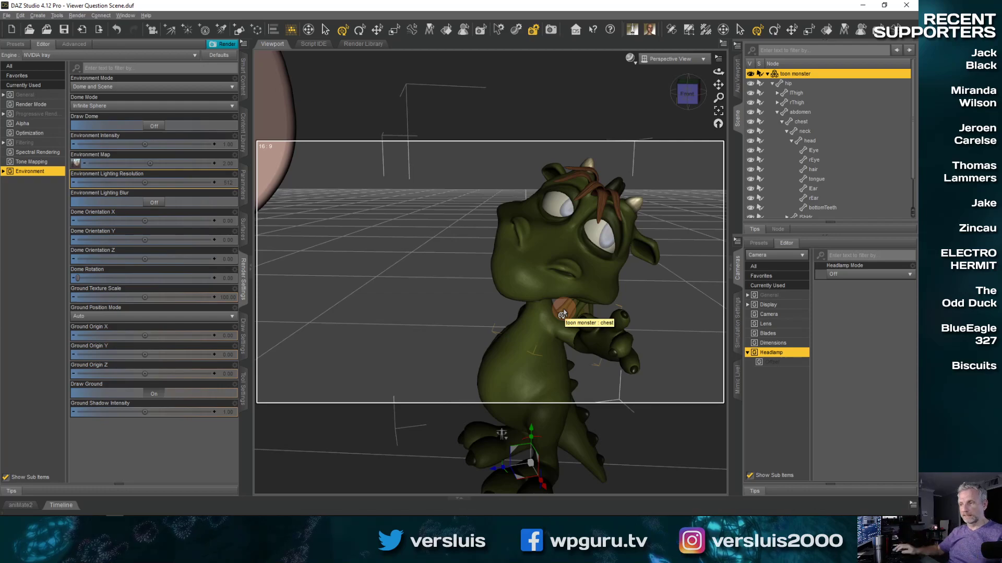
middle_drag(564, 307, 512, 304)
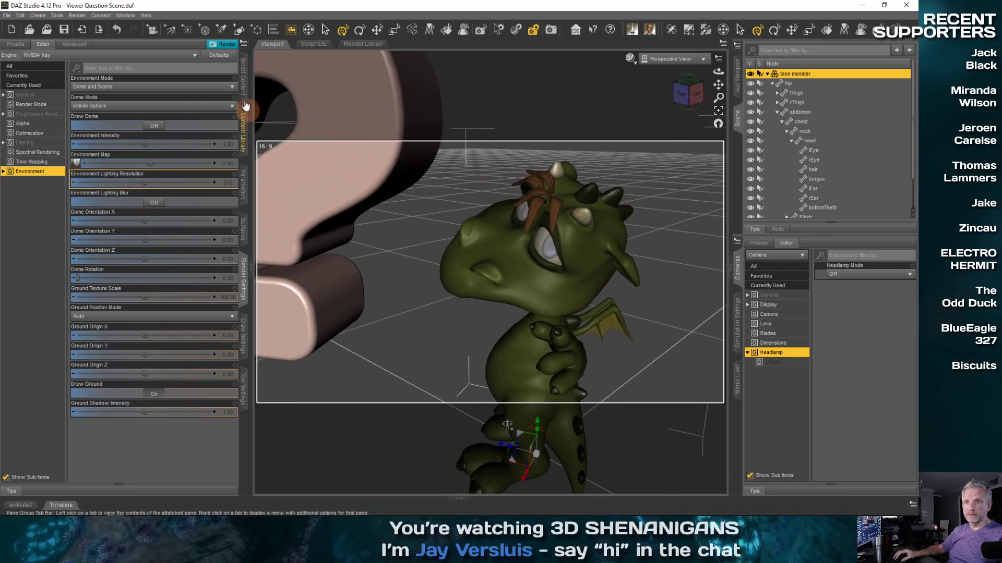
Step: Open the Monsters in my Cupboard product from the Figures category of the Smart Content products
click(243, 77)
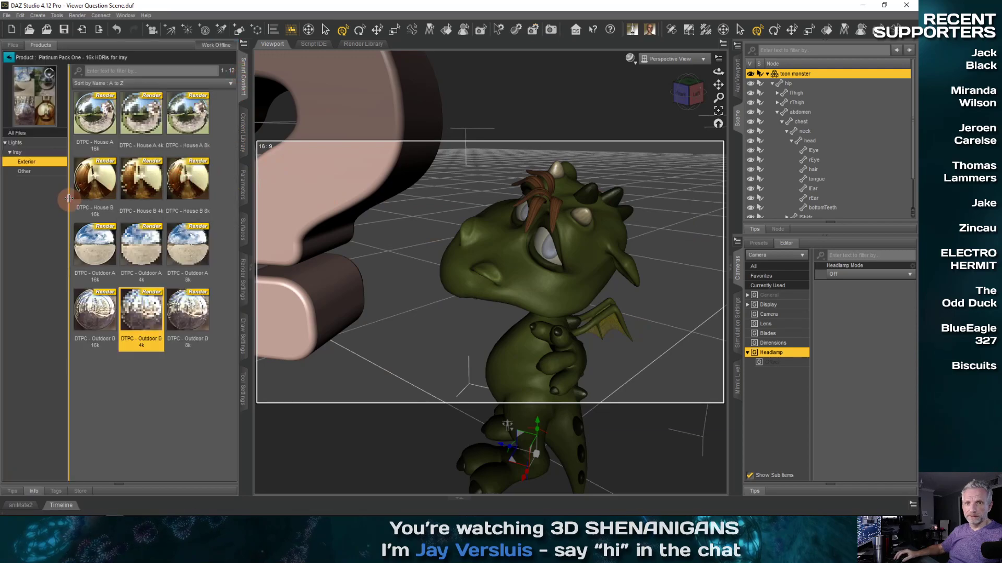
click(8, 57)
click(31, 146)
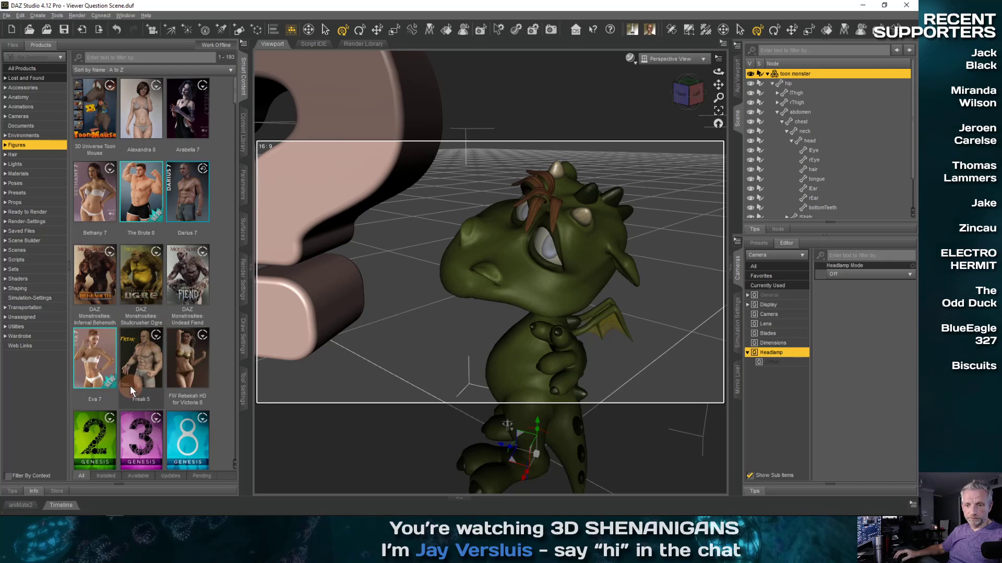
scroll(130, 386, down, 5)
click(140, 205)
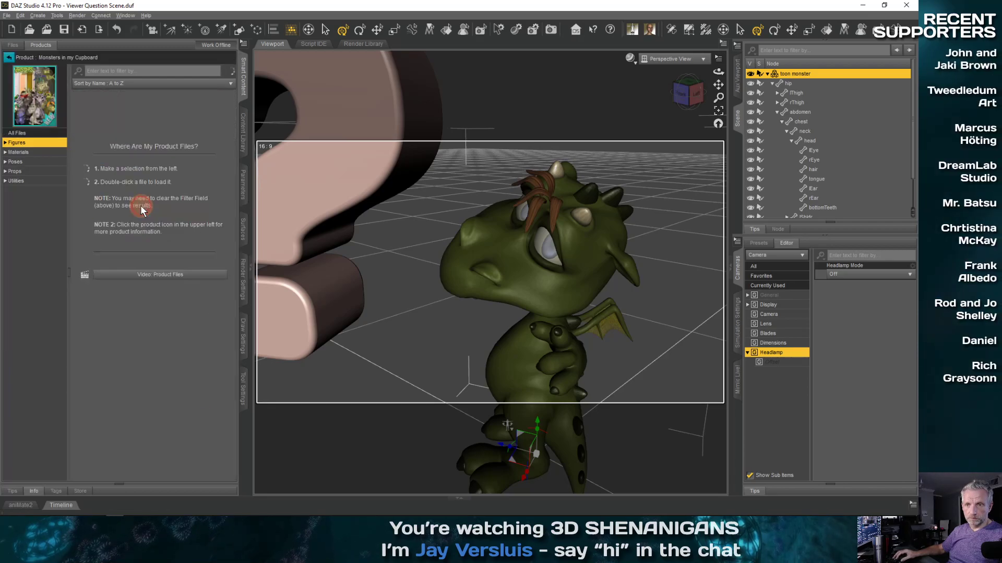
Step: Look through the utilities, poses and materials of the Monsters in my Cupboard product
click(24, 181)
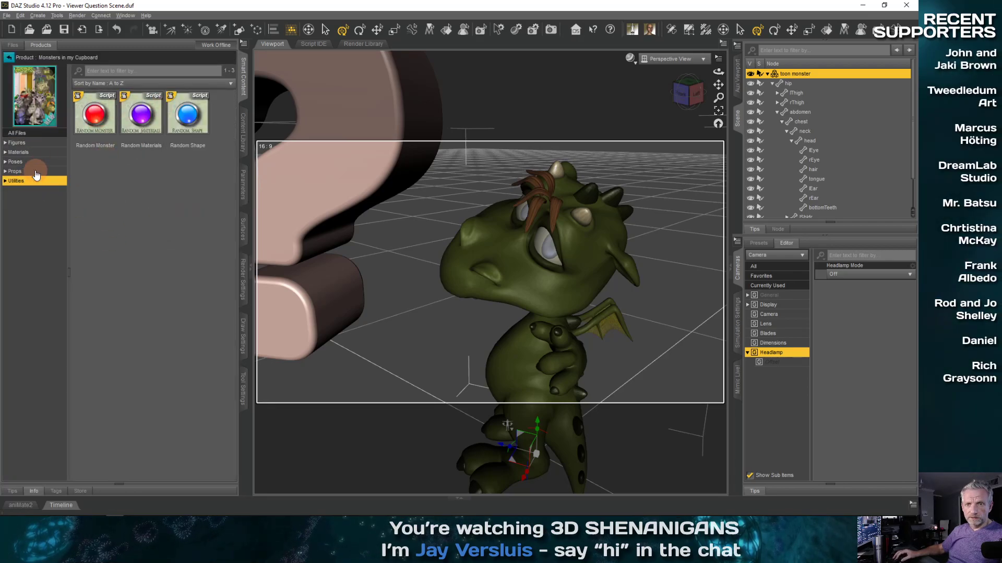
click(39, 162)
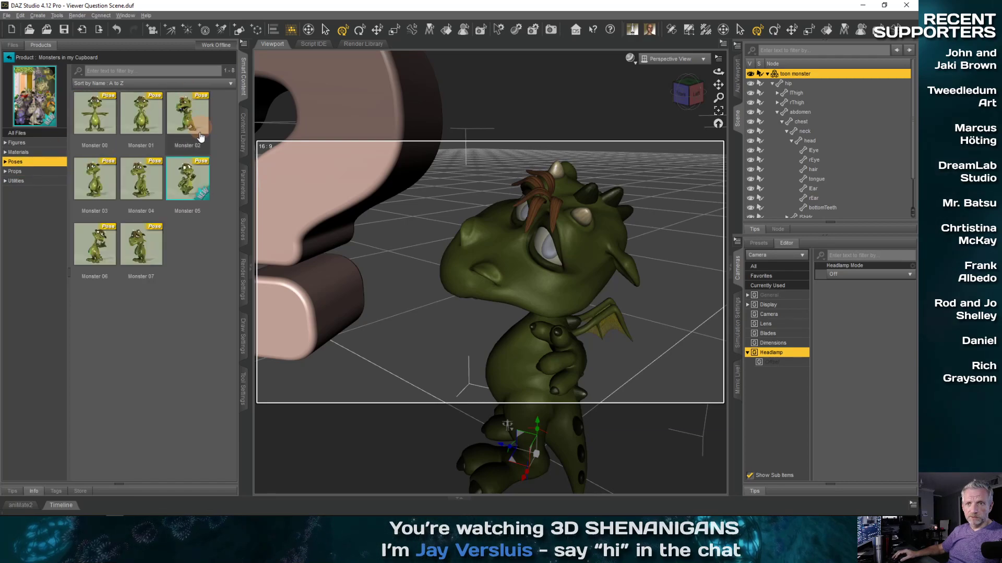
click(31, 152)
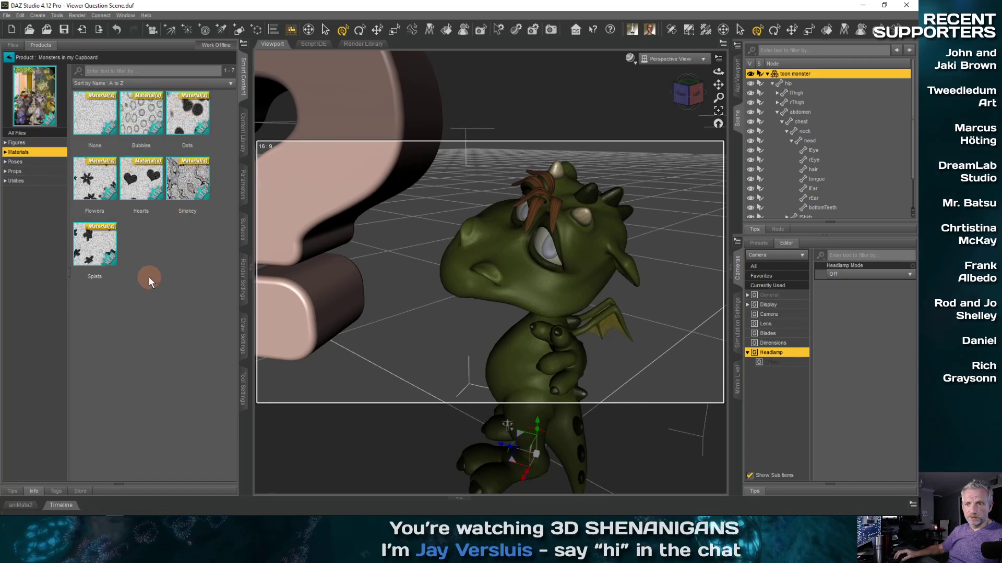
click(30, 153)
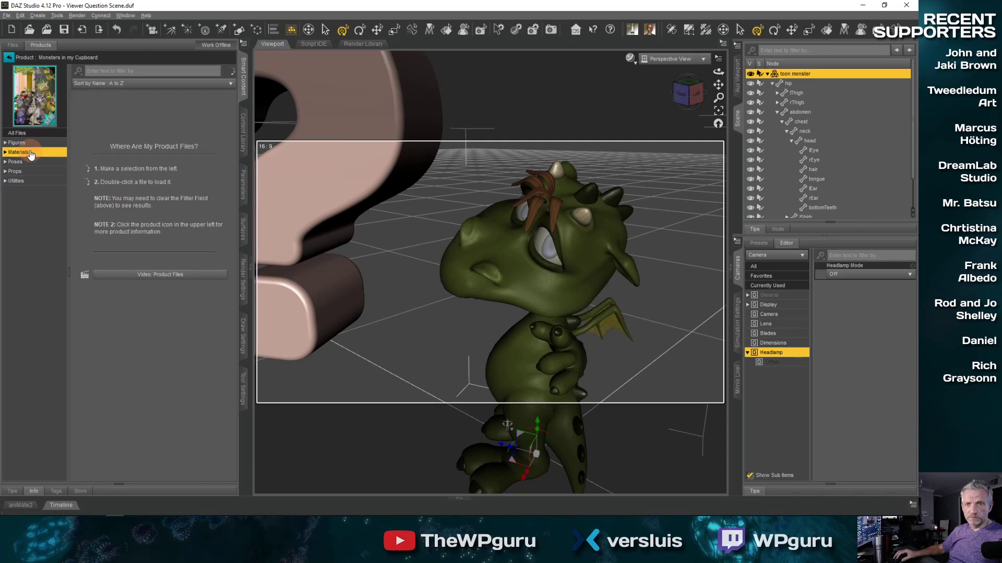
click(32, 161)
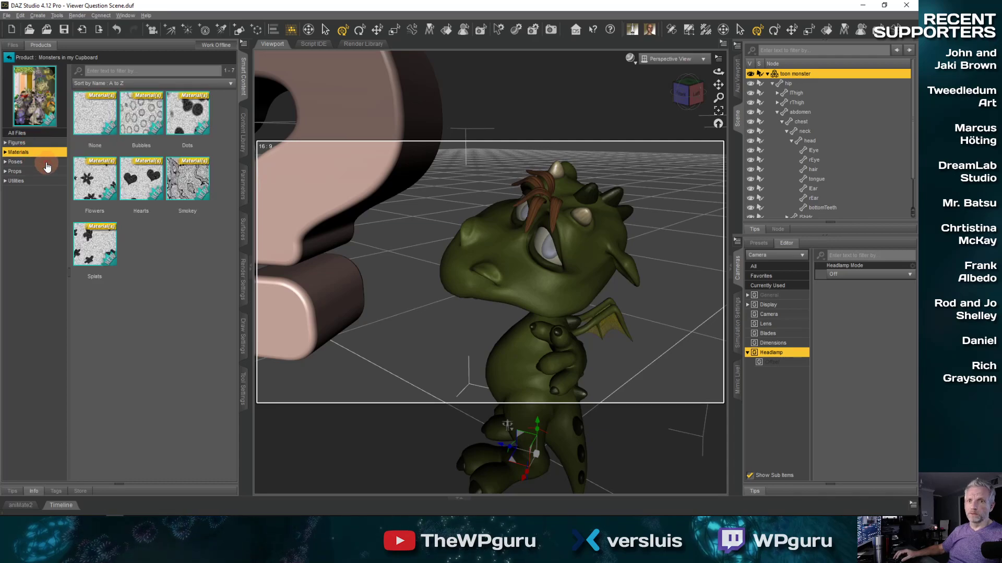
Step: Return to the product list, open 3D Universe Toon Mouse and display its utilities
click(8, 58)
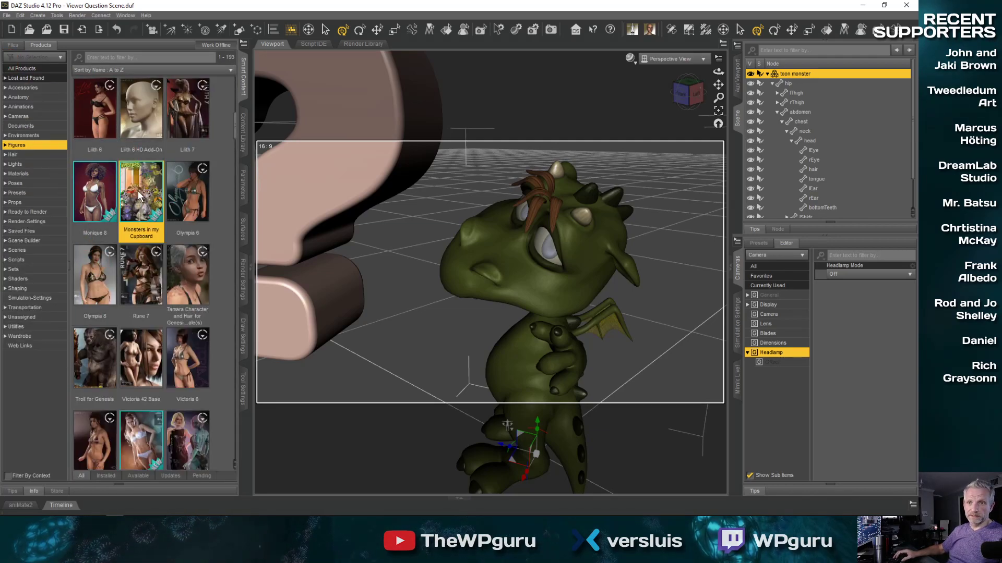
scroll(145, 232, up, 6)
double_click(108, 120)
click(159, 218)
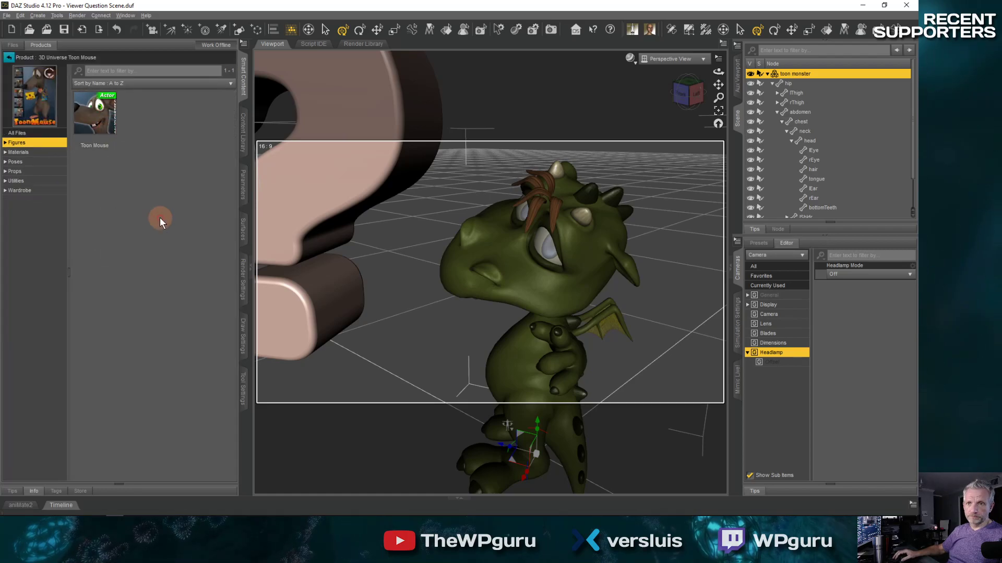
click(44, 184)
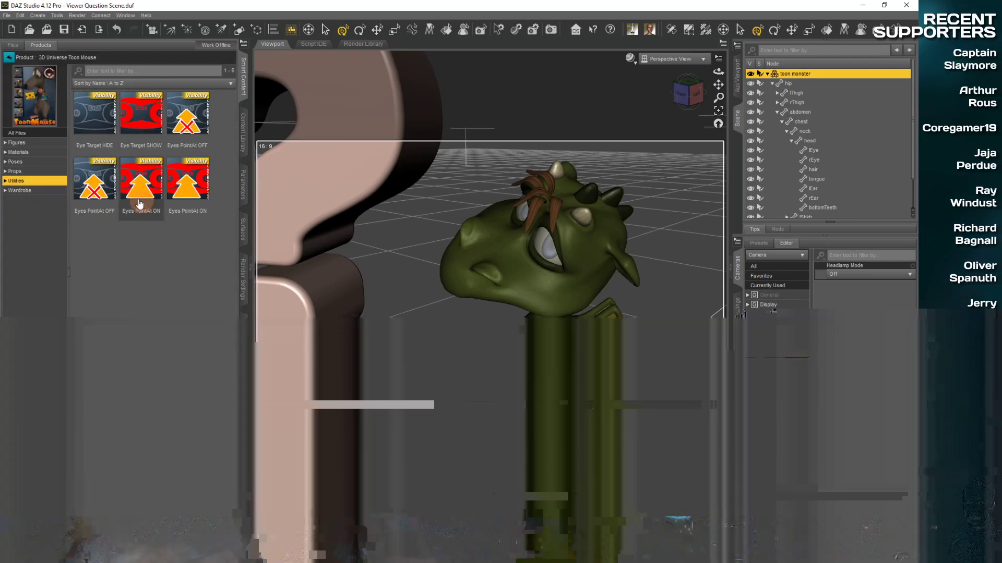
Step: Examine the Toon Mouse's Eyes PointAt ON and Eye Target SHOW utility presets
click(170, 213)
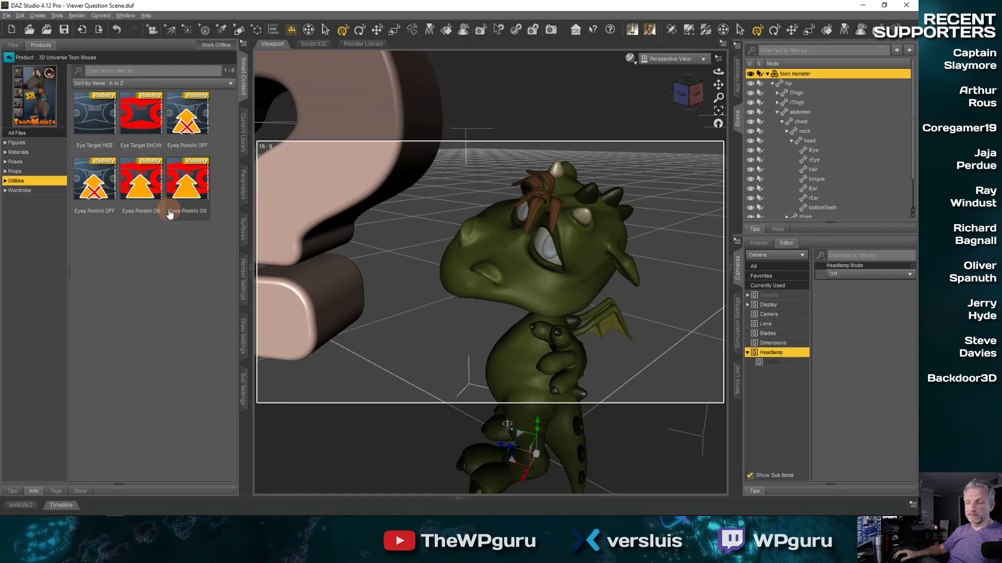
mouse_move(170, 213)
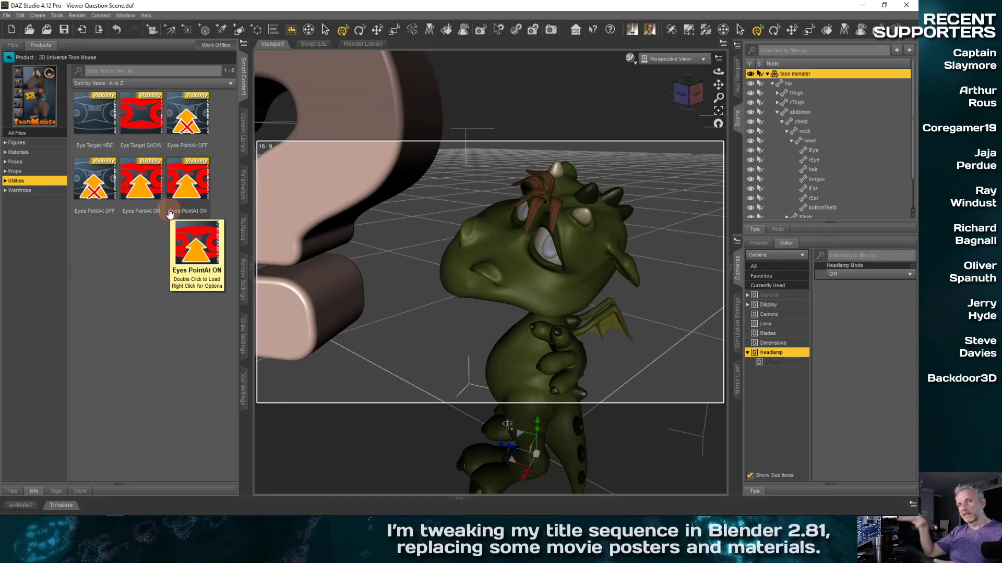
click(137, 128)
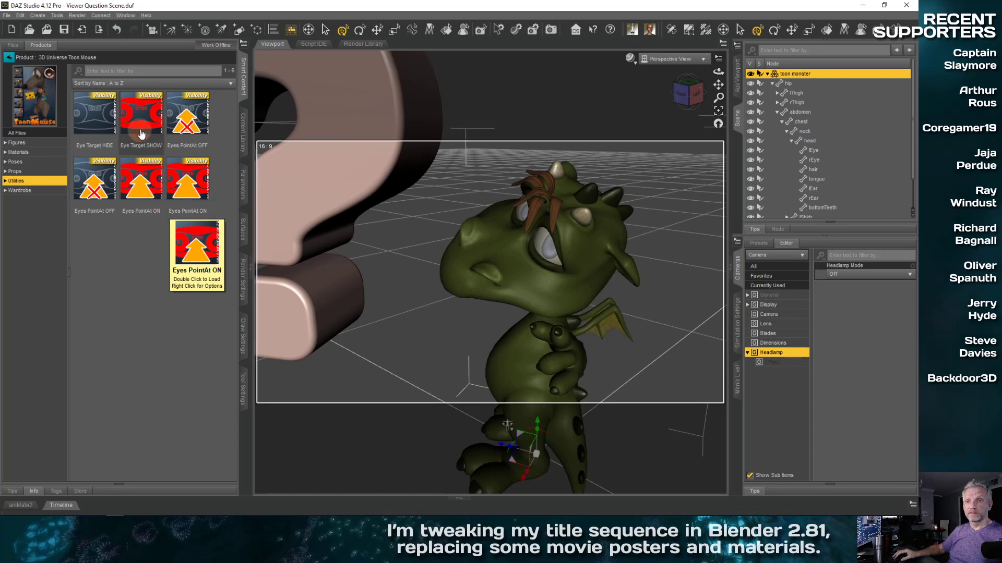
mouse_move(137, 128)
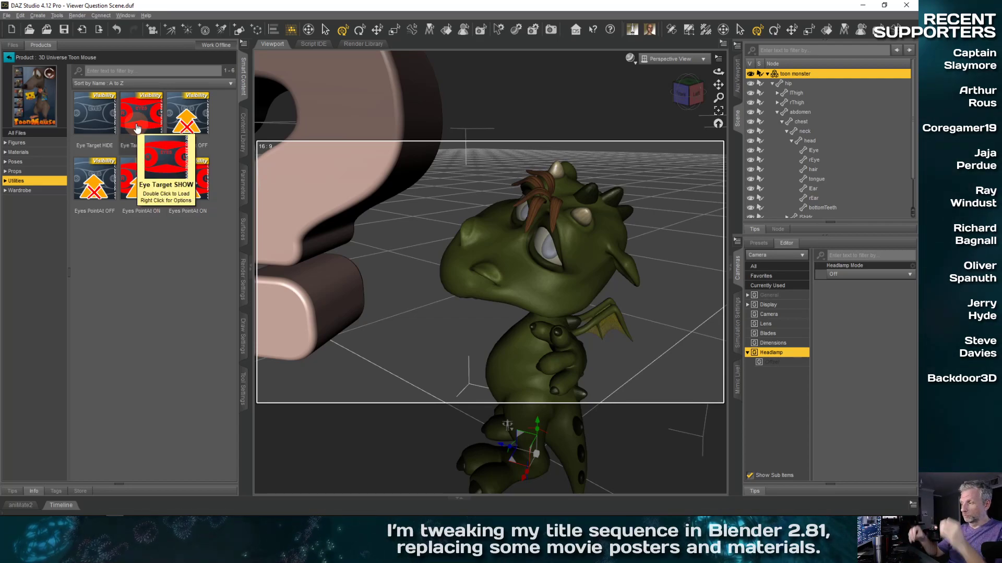
click(183, 183)
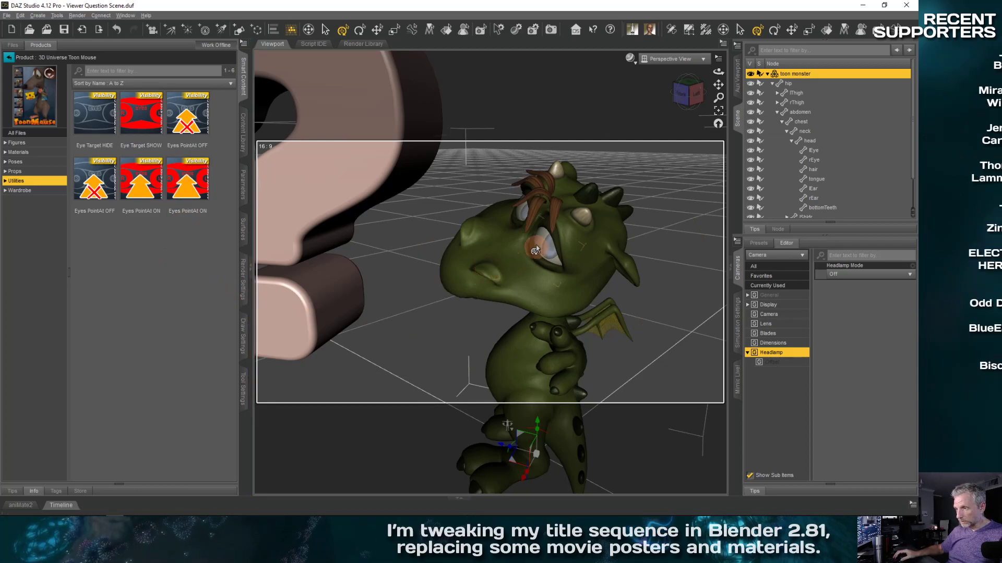
Step: Switch the viewport preview to NVIDIA Iray and view the toon monster's face up close
click(578, 271)
click(547, 256)
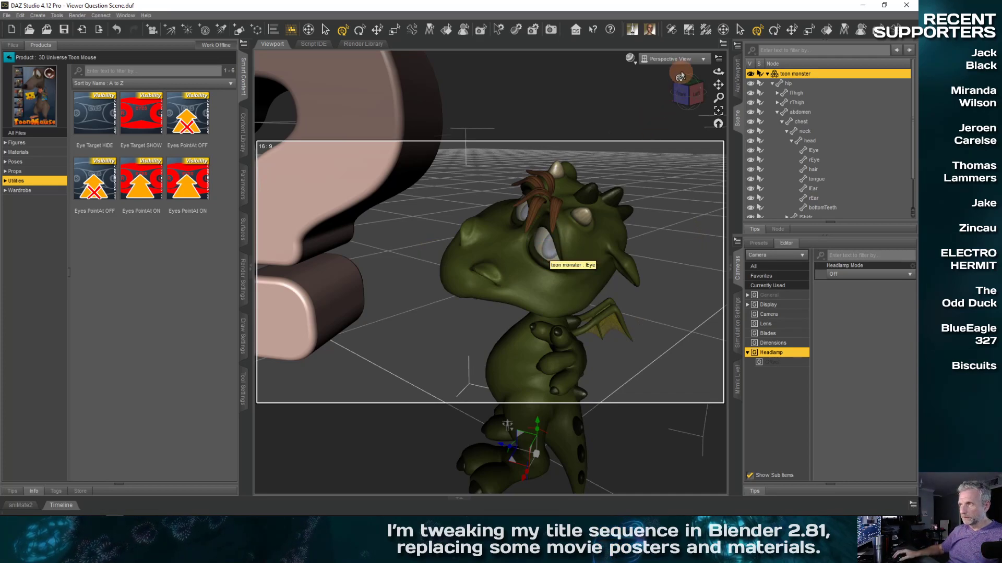
click(693, 59)
click(631, 57)
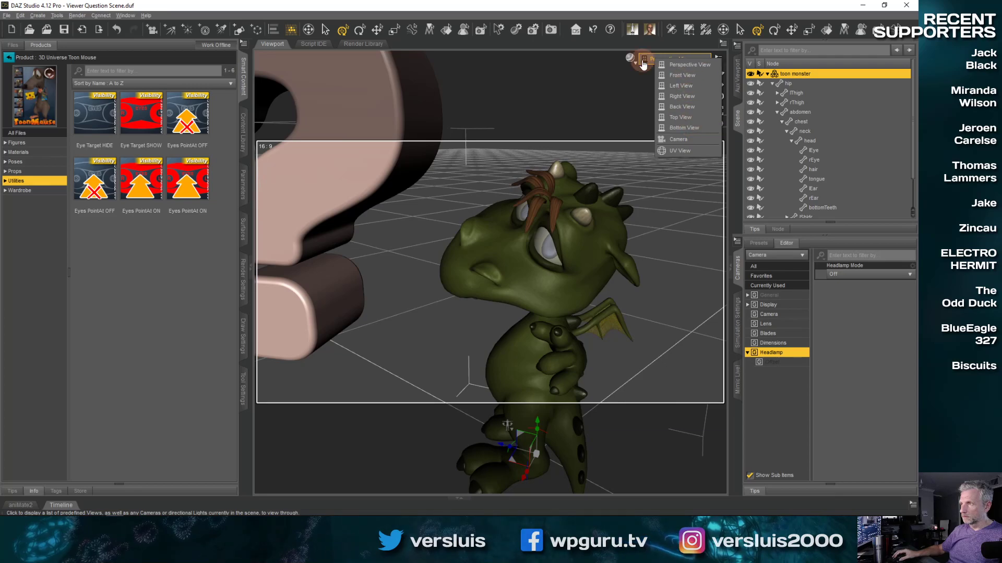
click(630, 57)
click(628, 170)
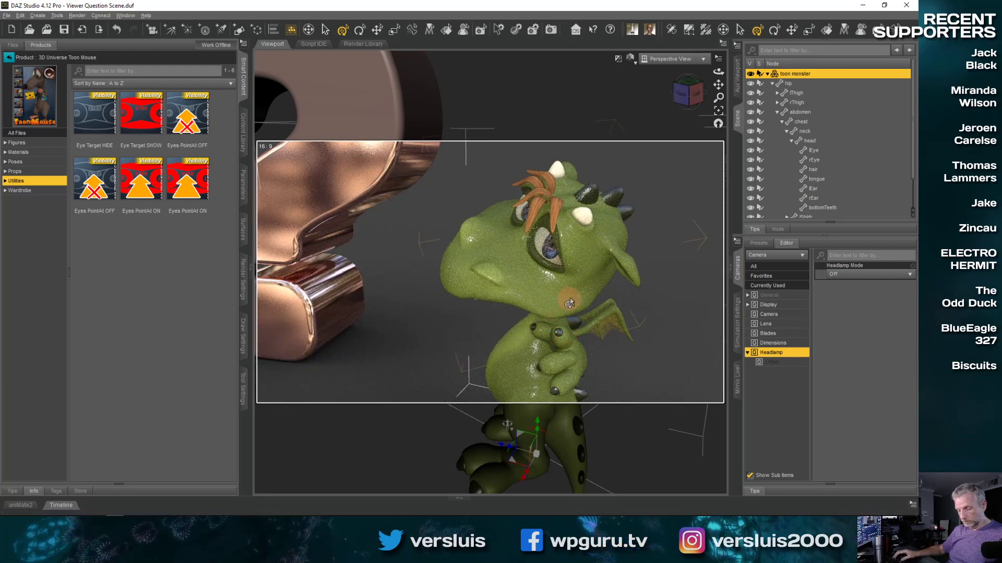
scroll(572, 298, up, 3)
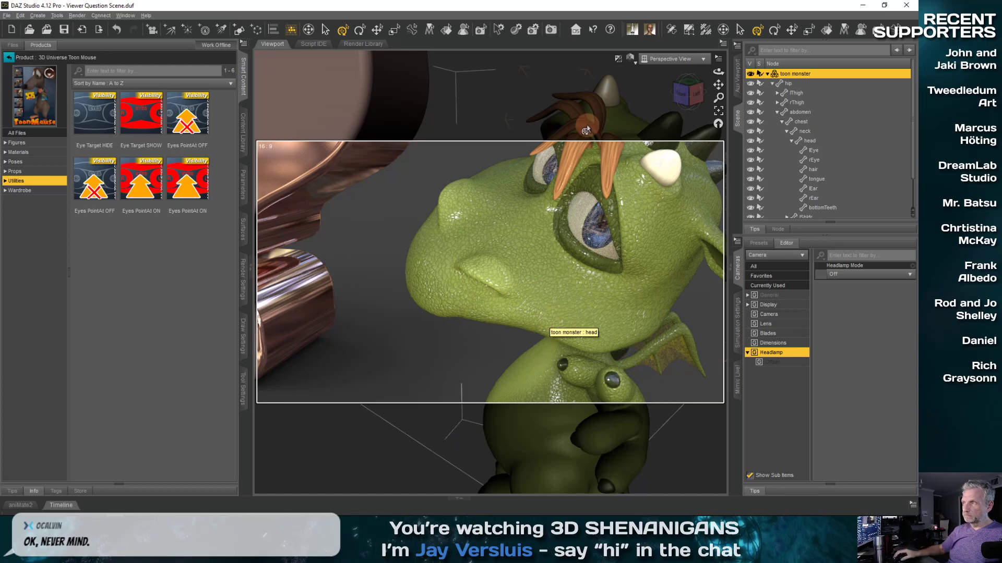
Step: Turn Draw Dome on in the environment render settings to preview the backdrop, and turn it back off
scroll(455, 246, down, 10)
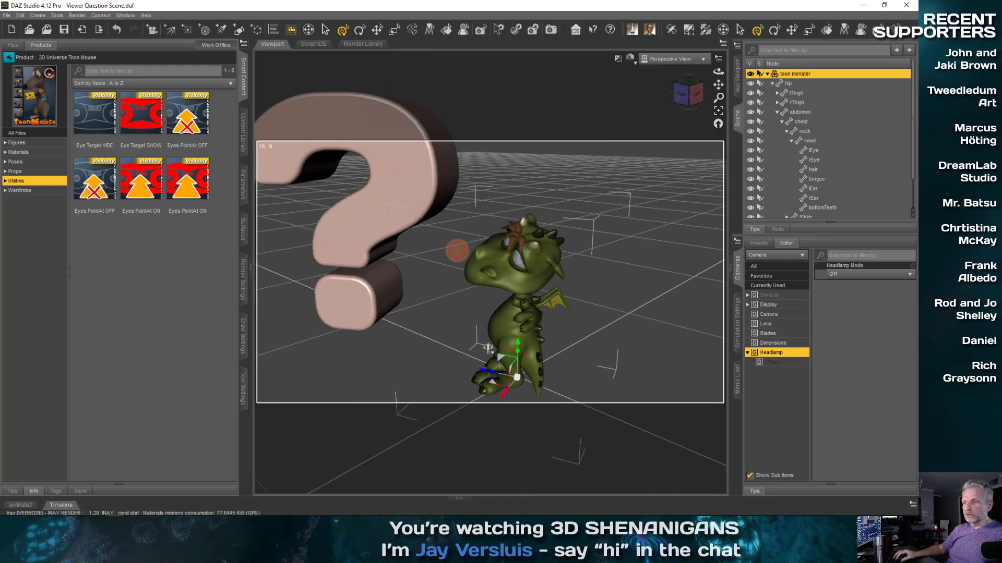
ctrl+alt+drag(455, 250, 453, 252)
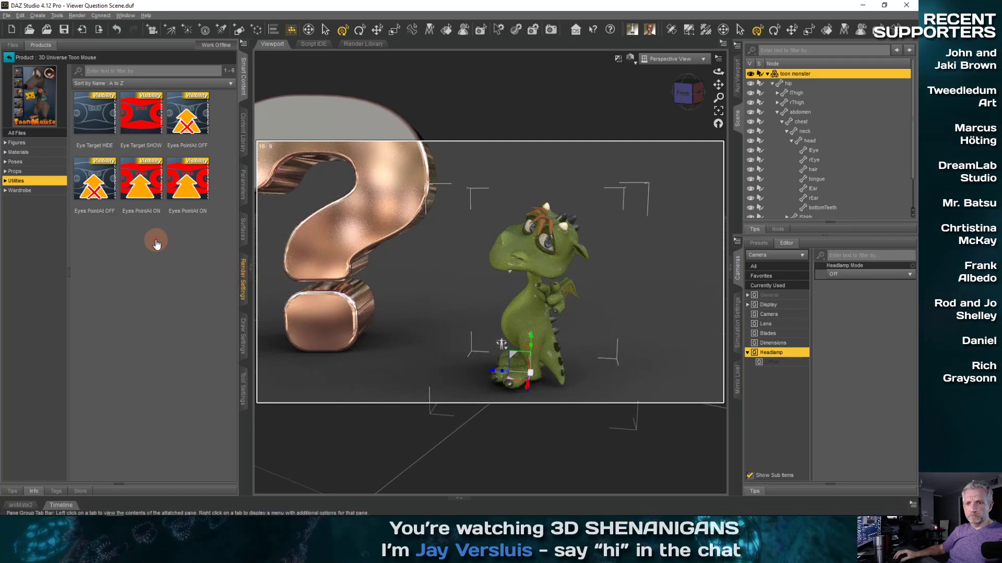
click(243, 282)
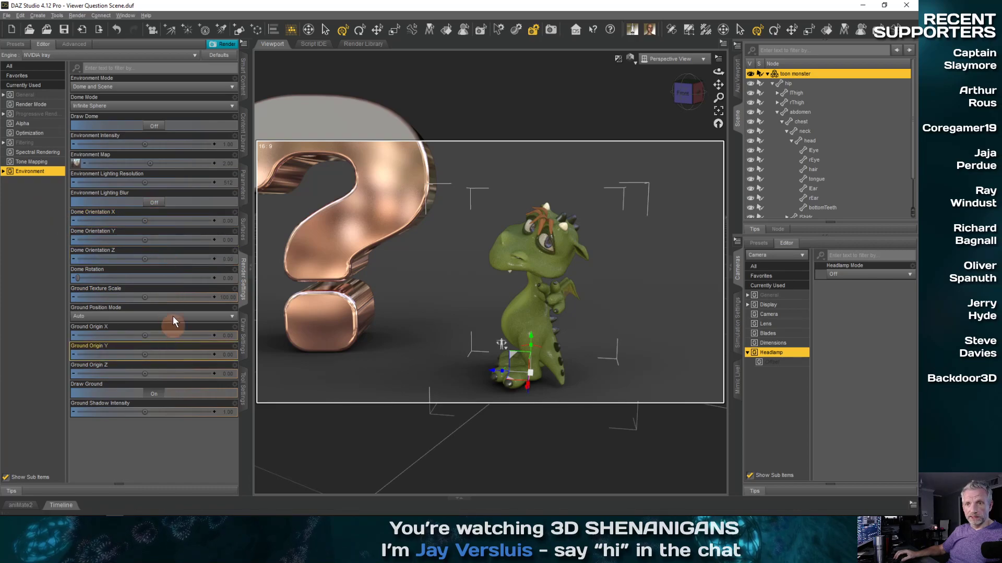
click(162, 127)
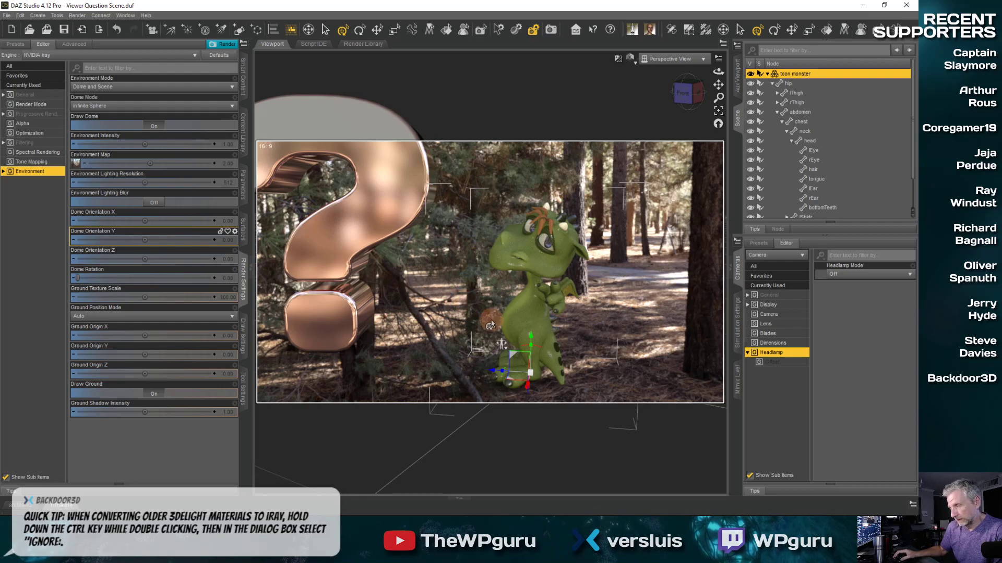
click(167, 126)
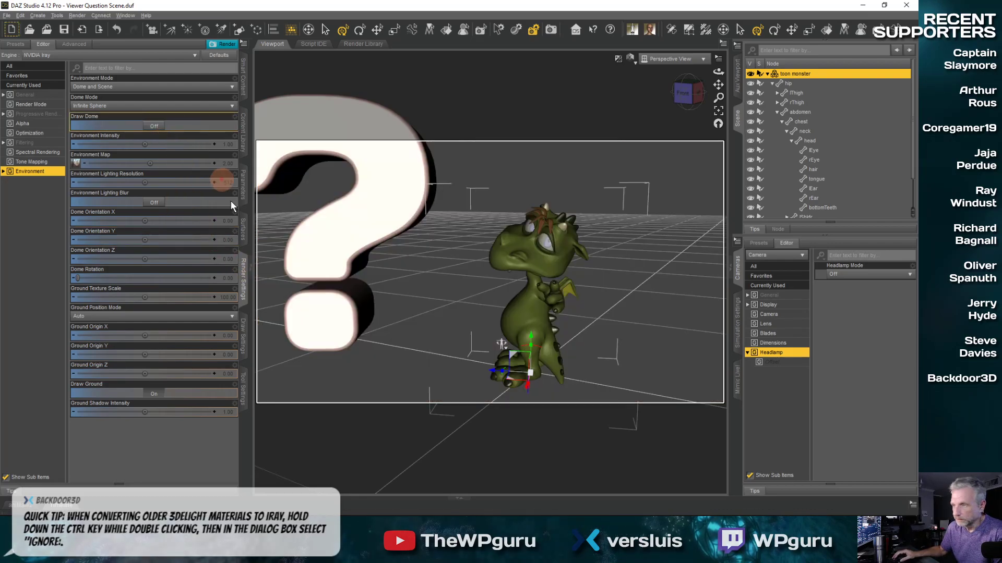
Step: Switch the viewport from the perspective view to the scene's Camera
middle_drag(402, 296, 412, 330)
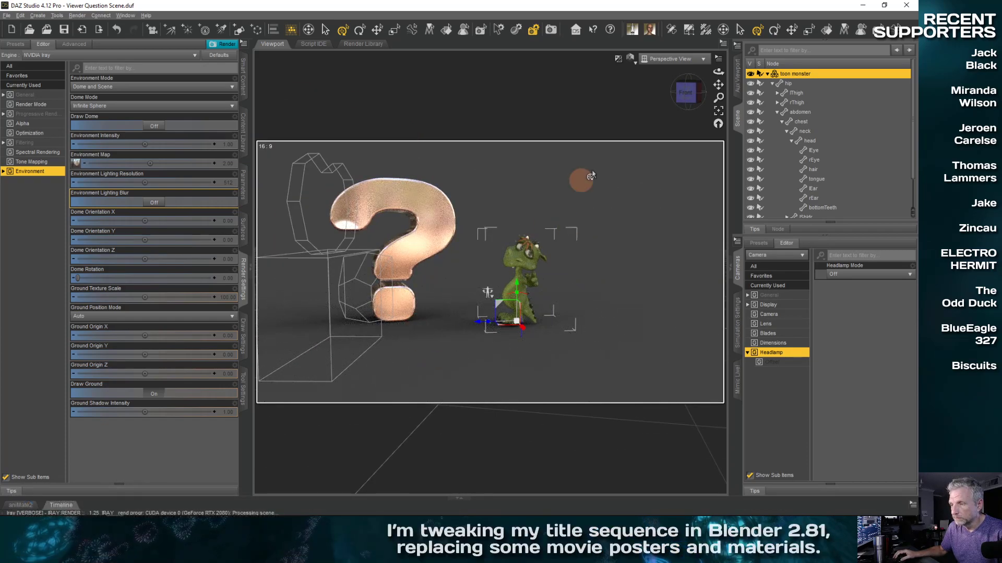
click(681, 59)
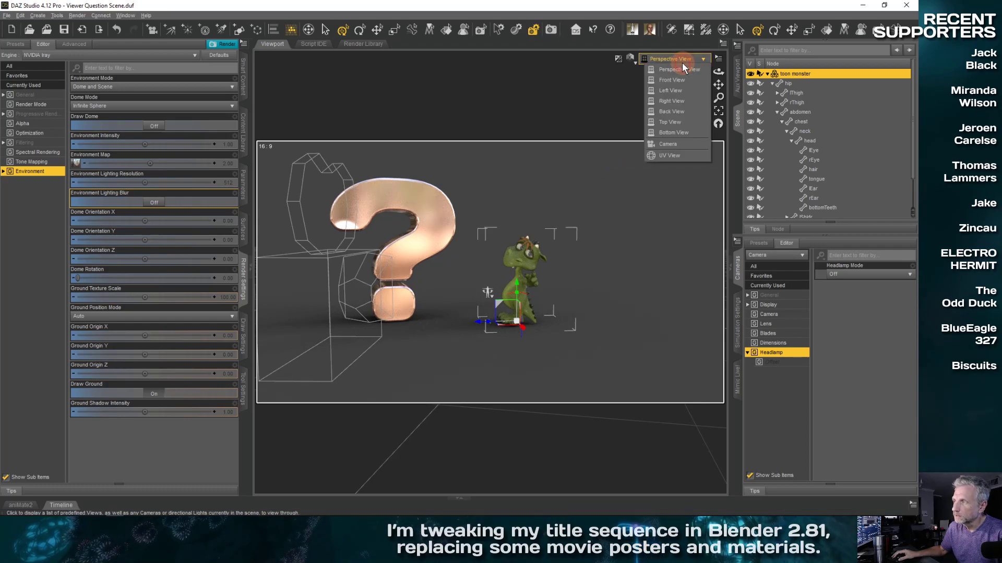
click(673, 144)
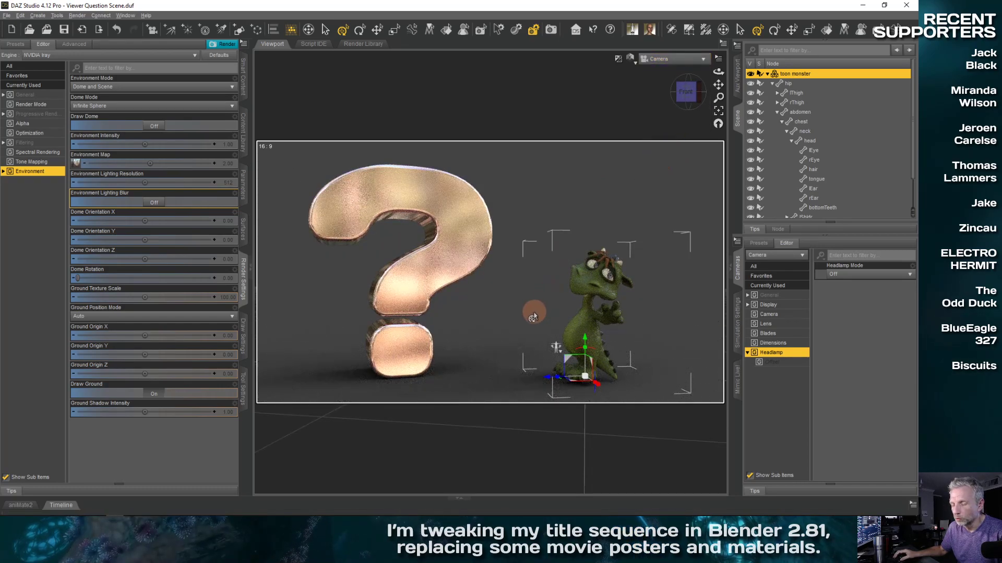
Step: Show the environment dome behind the camera shot to examine its map and orientation settings, and hide it again
click(156, 129)
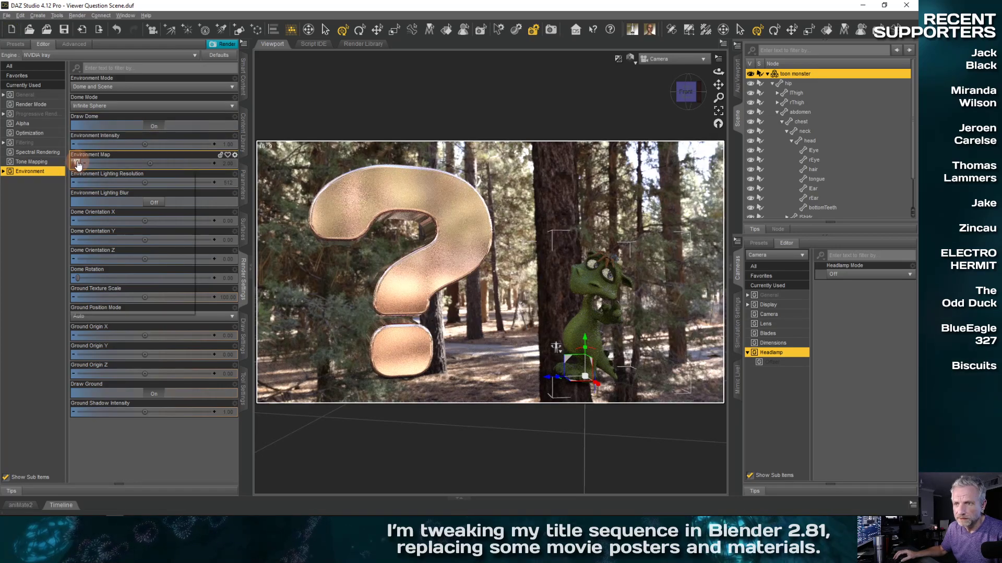
mouse_move(78, 164)
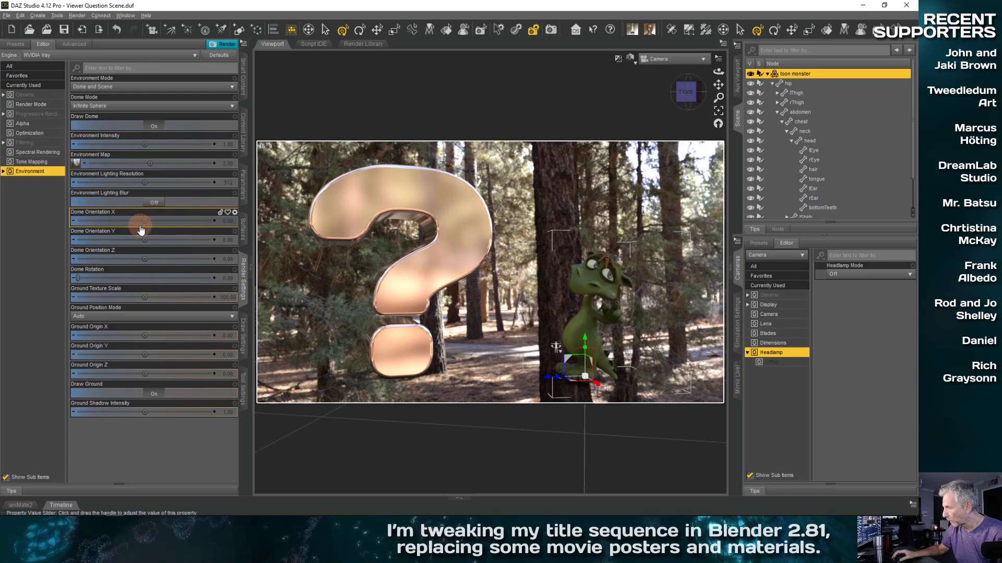
mouse_move(140, 227)
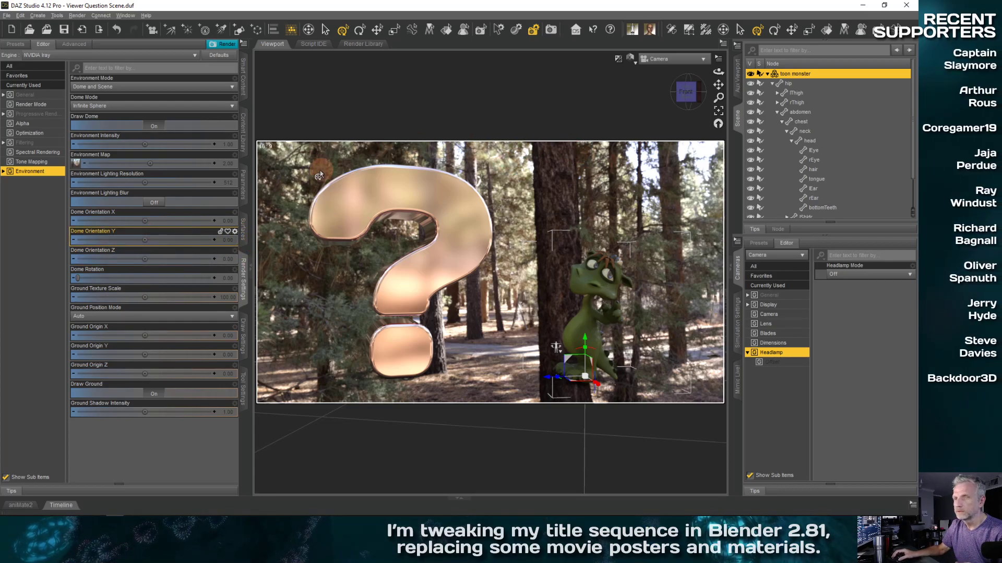
click(157, 126)
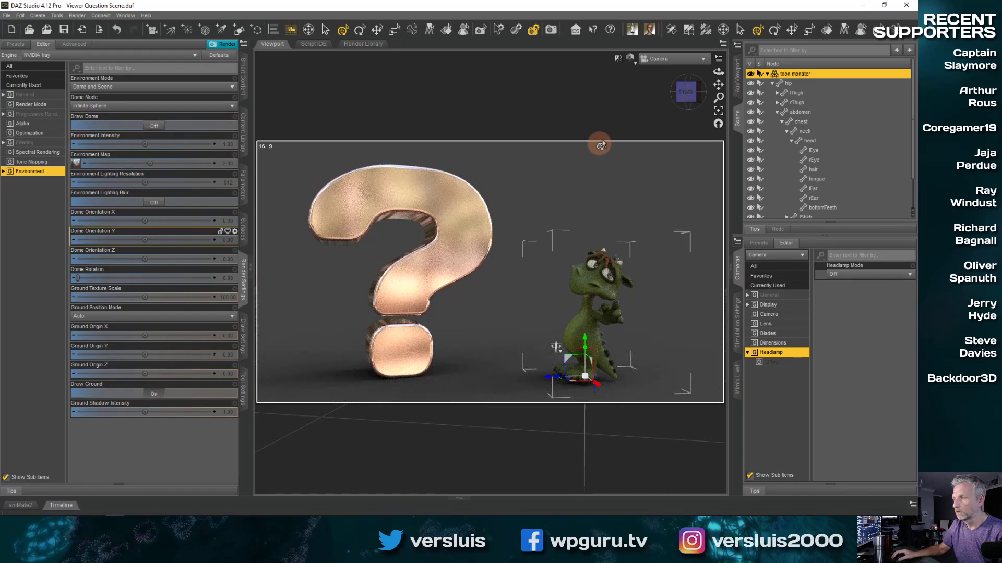
Step: Collapse the toon monster's hierarchy and load another Toon Monster figure from the Monsters in my Cupboard product
click(768, 73)
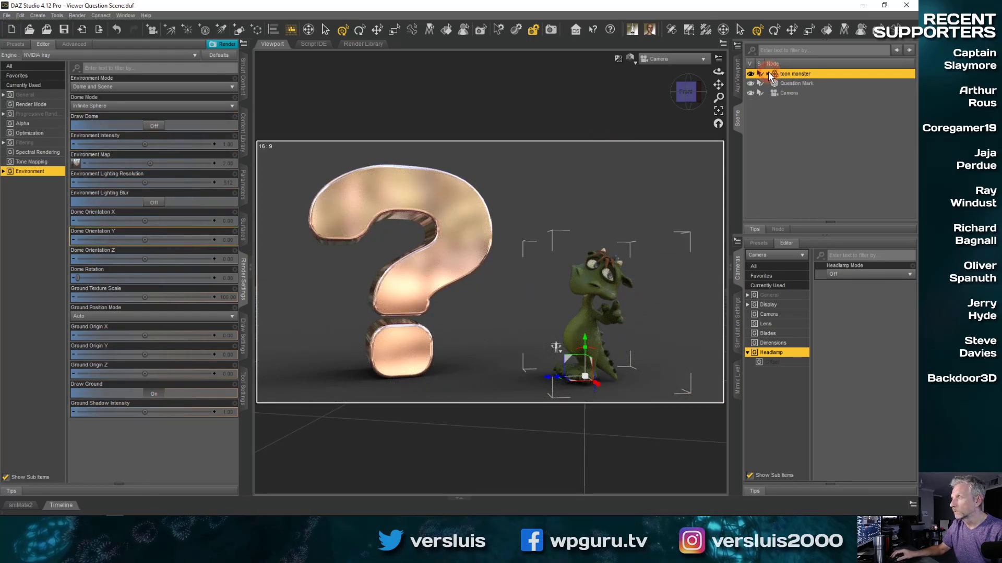
click(243, 79)
click(13, 56)
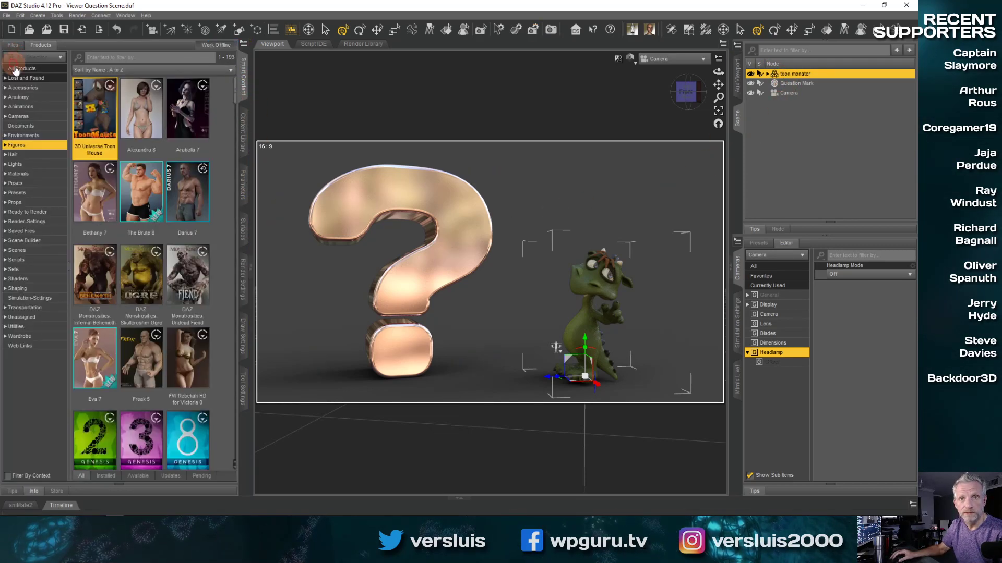
scroll(161, 371, down, 4)
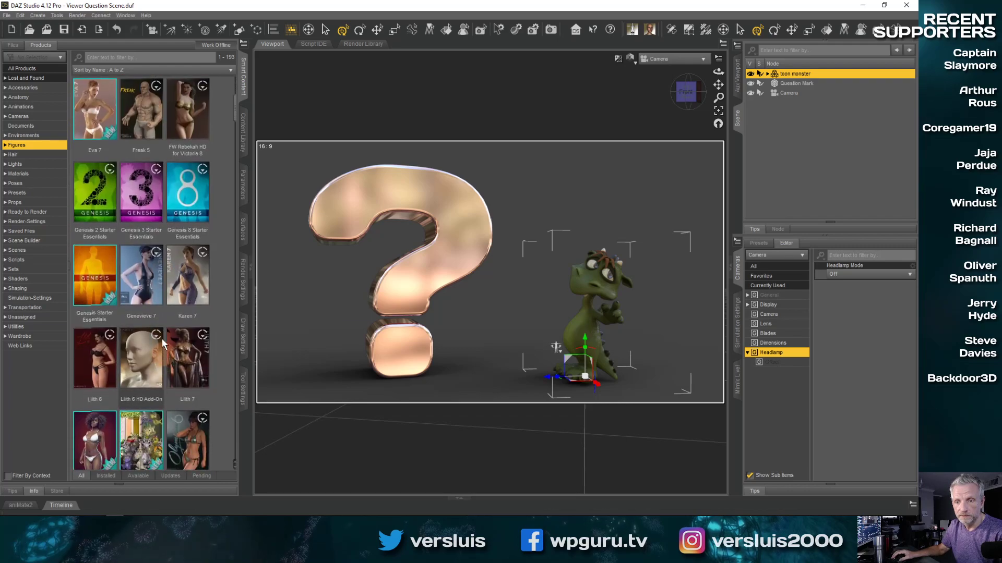
click(151, 414)
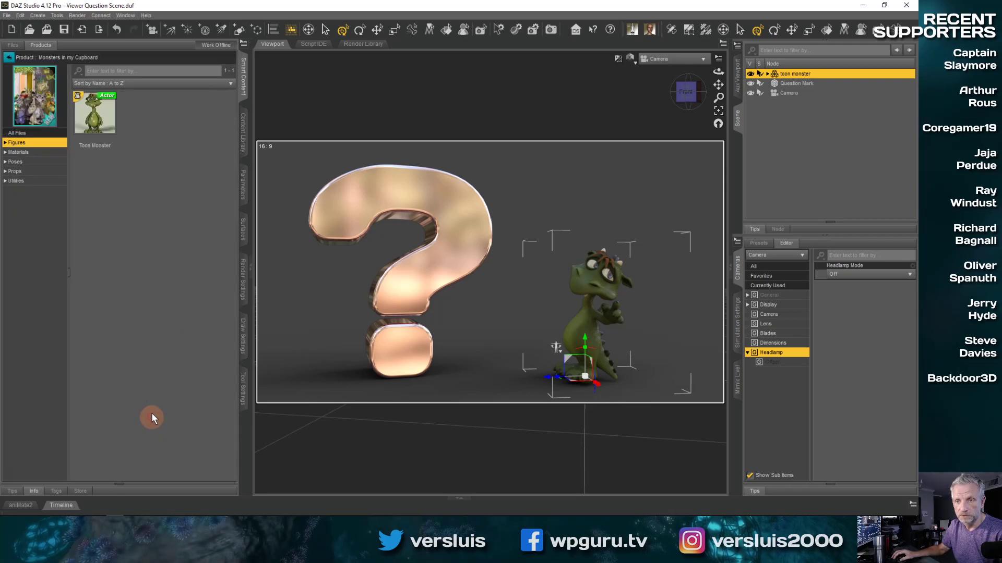
double_click(104, 111)
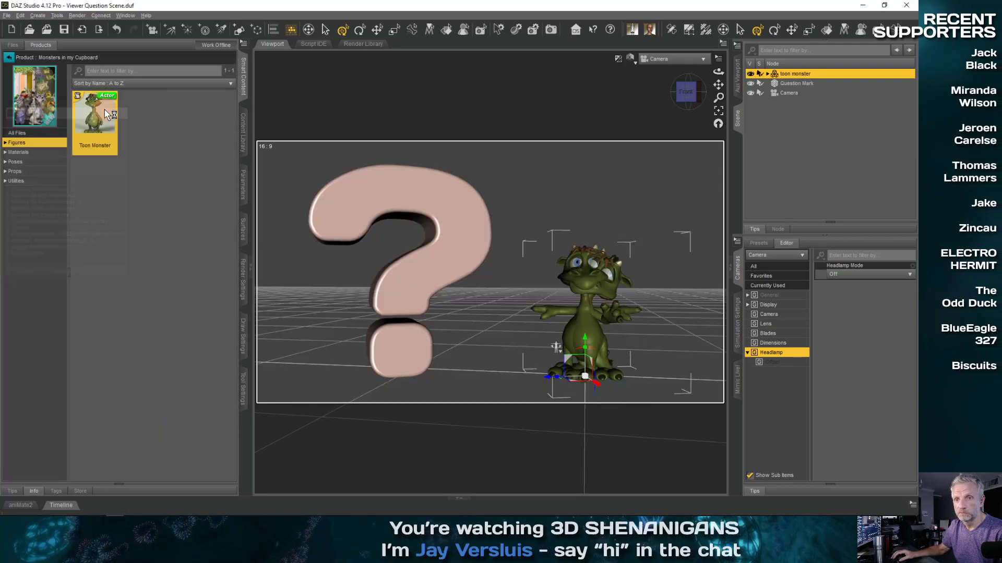
Step: Move toon monster (2) sideways along its X axis to stand beside the first monster, and frame it
click(806, 103)
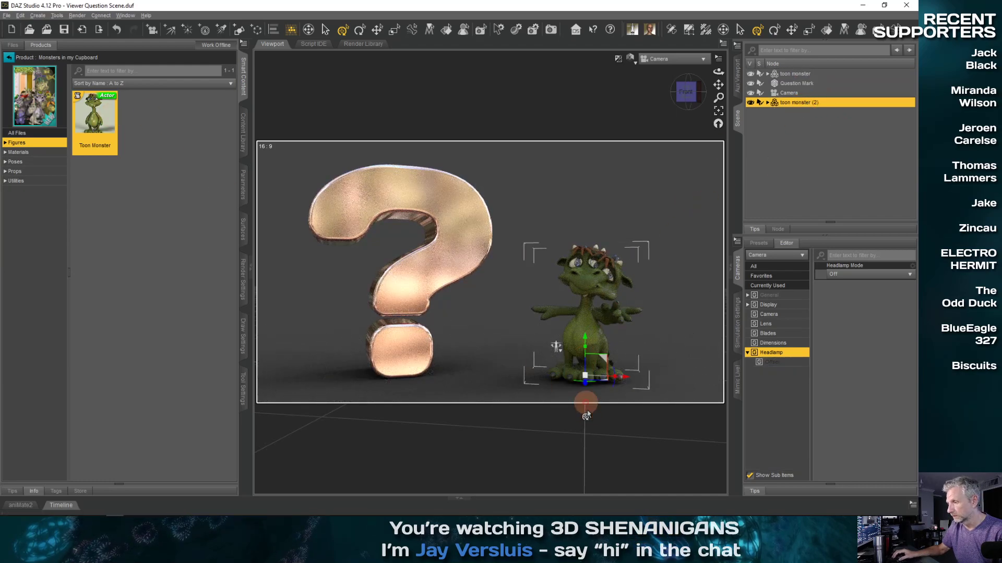
drag(648, 377, 703, 379)
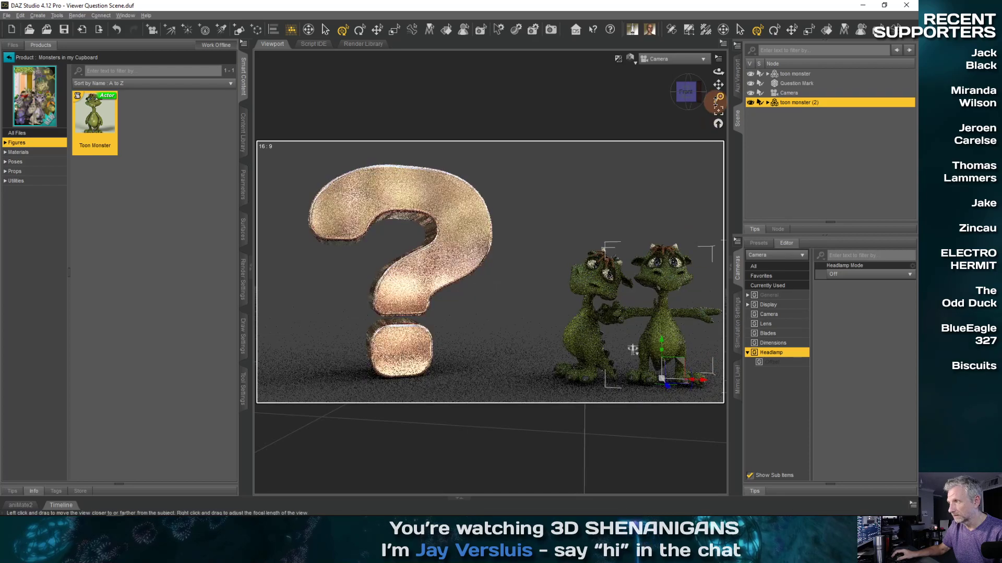
click(718, 111)
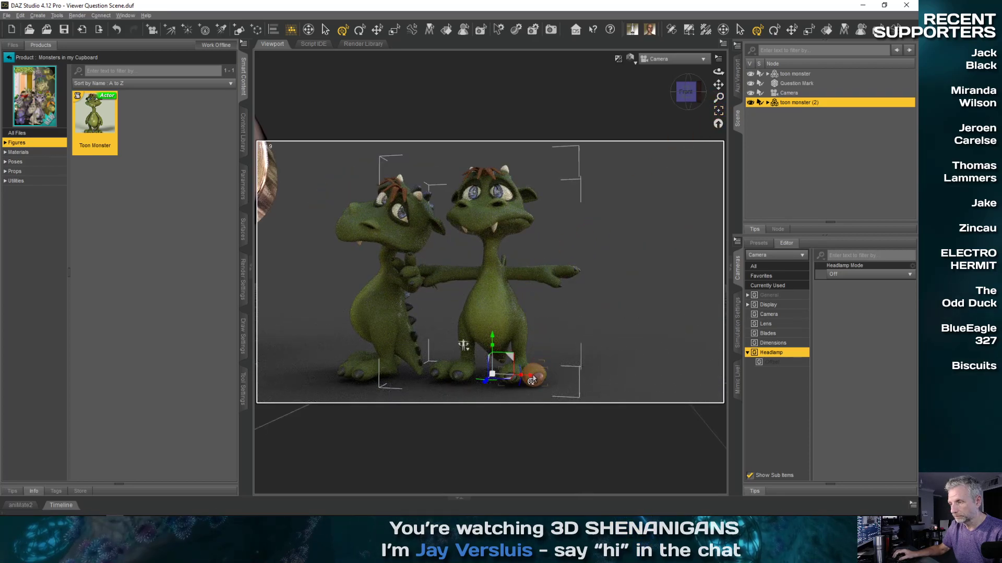
drag(539, 376, 553, 377)
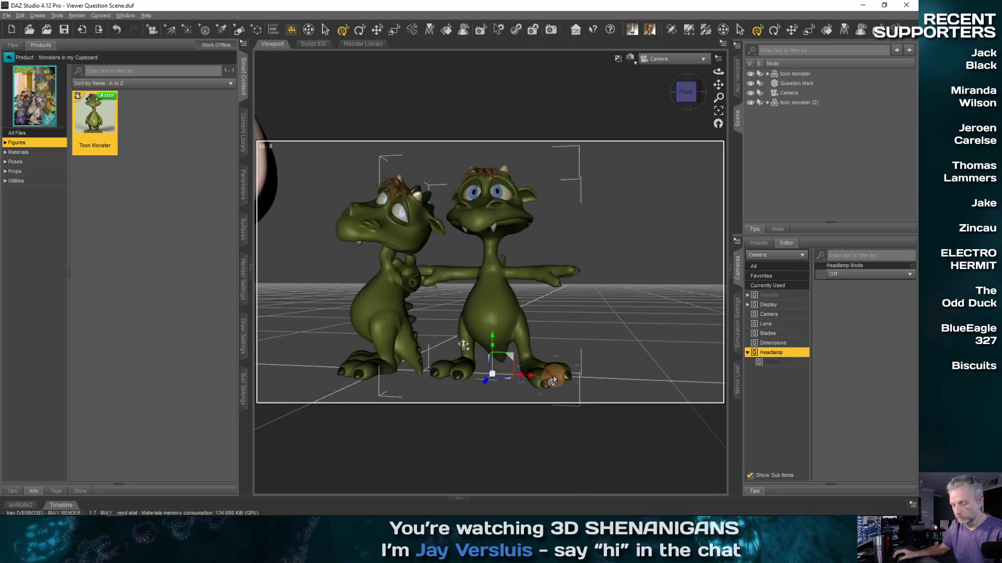
key(ctrl+z)
key(ctrl+z)
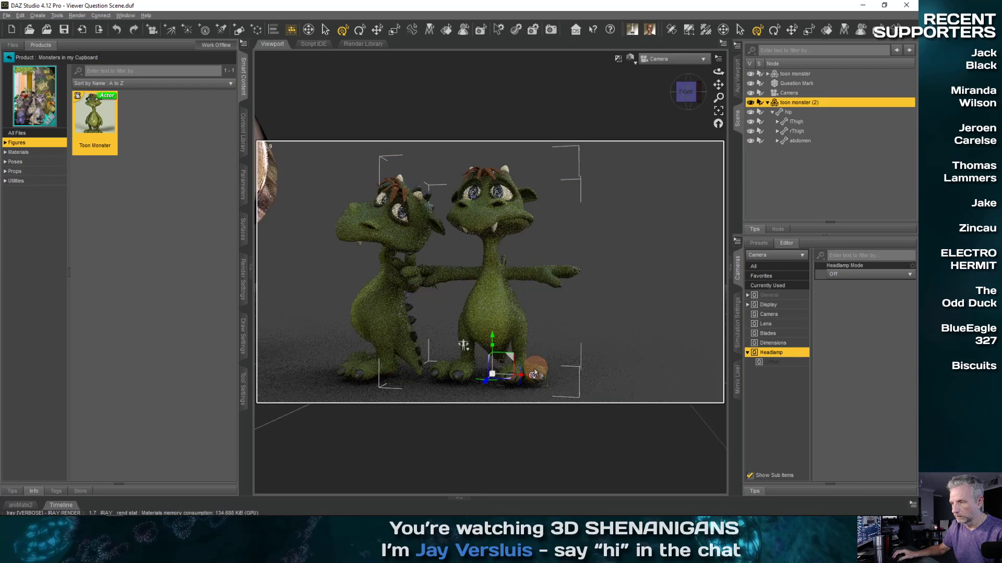
Step: Shift toon monster (2) further along its X axis until its outstretched arm clears the first monster
drag(530, 377, 555, 377)
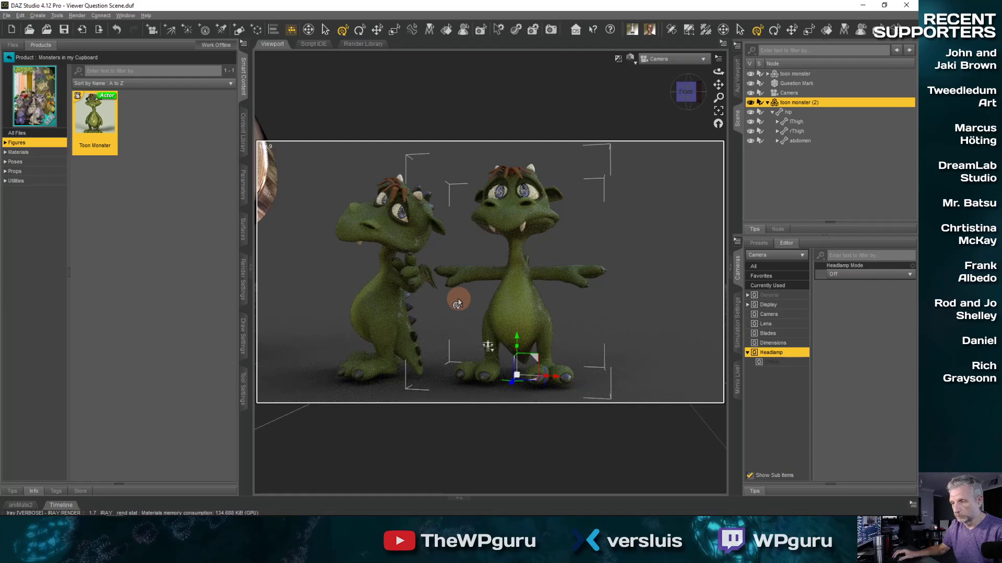
middle_drag(458, 300, 456, 293)
scroll(443, 271, up, 4)
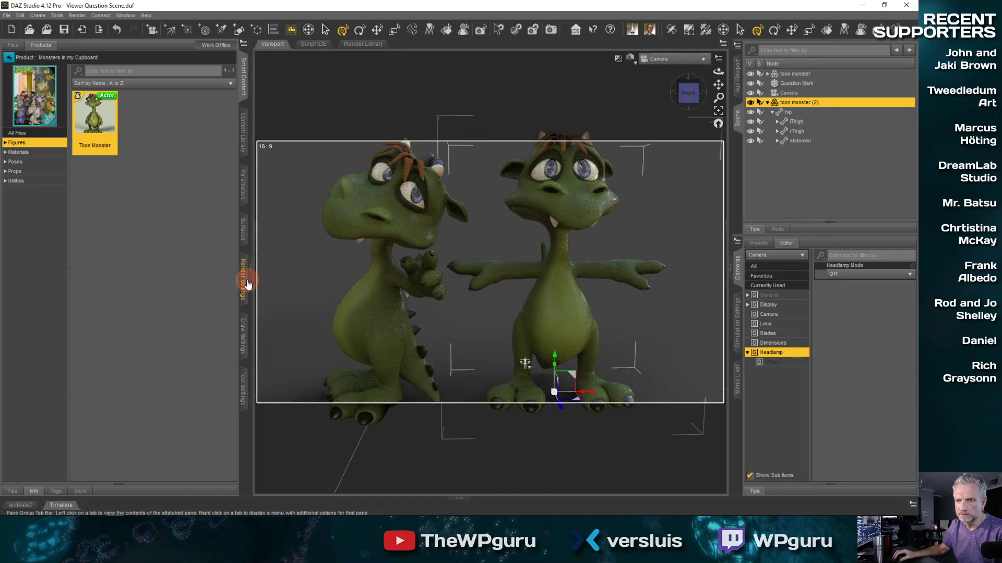
Step: Set the render dimension preset to Active Viewport and fit both monsters fully in the view
click(243, 282)
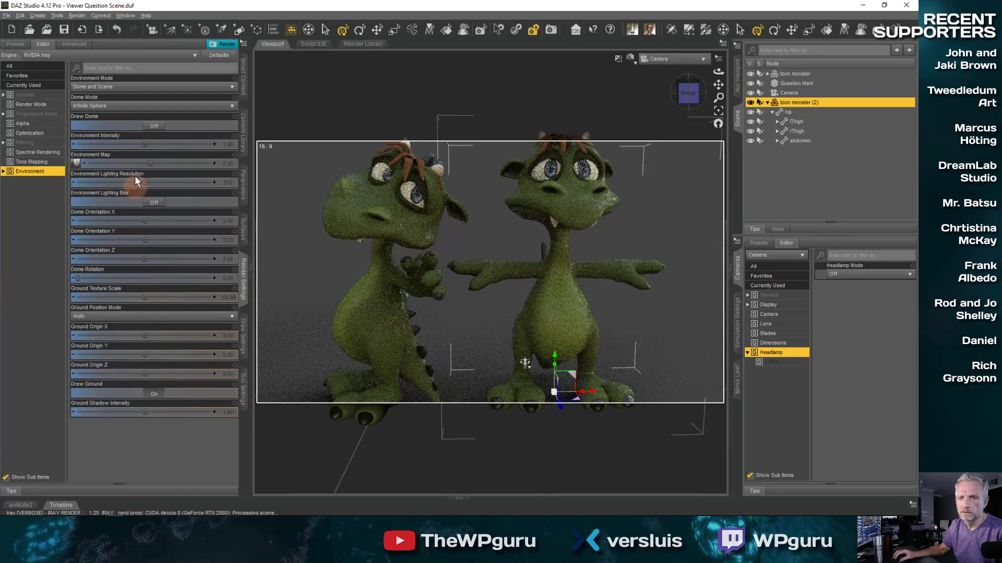
click(50, 95)
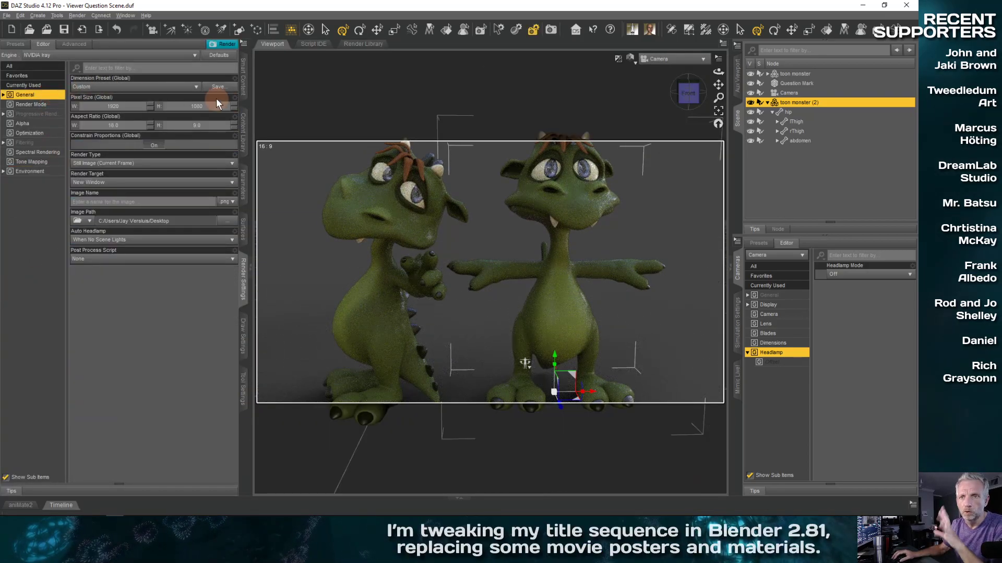
click(191, 87)
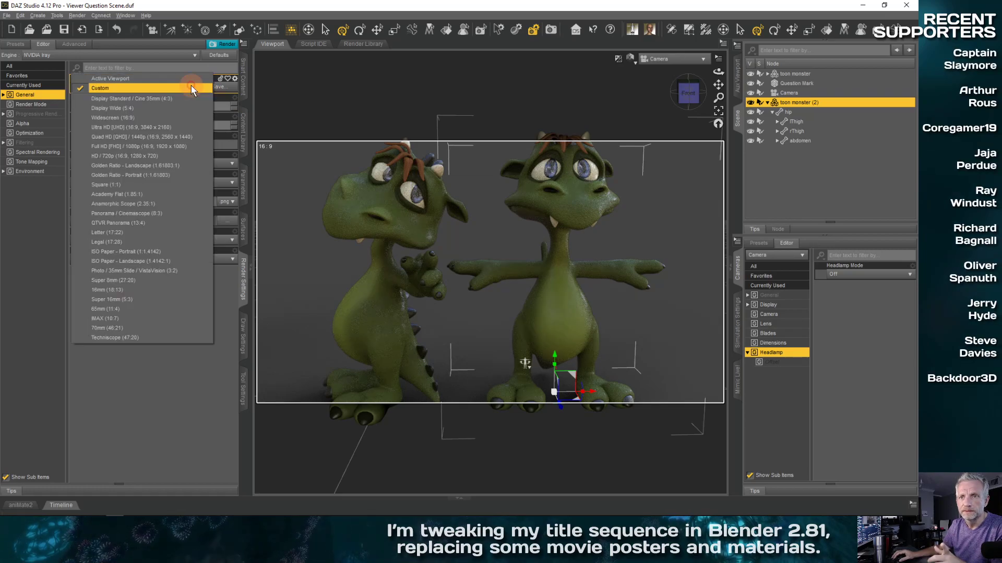
click(190, 78)
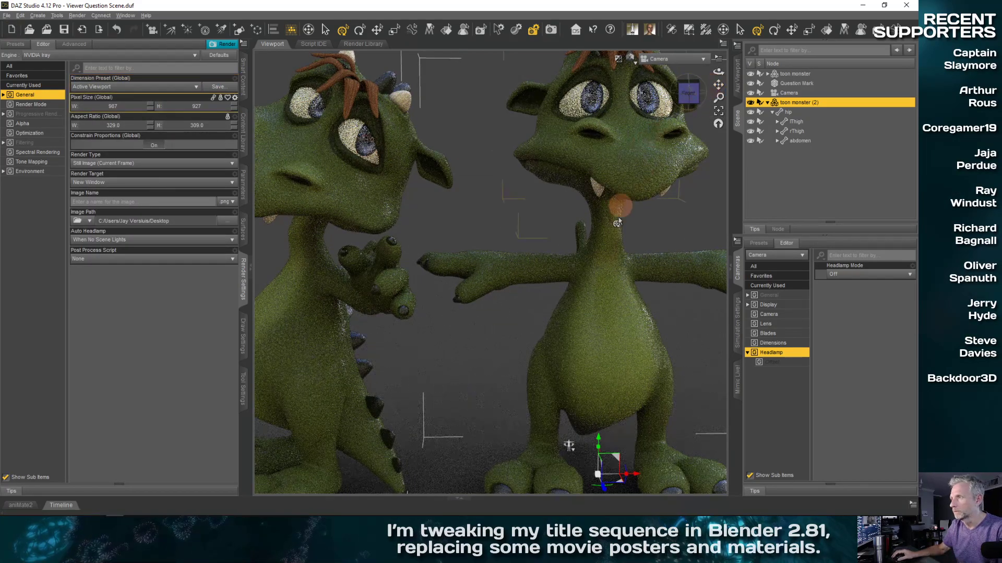
scroll(595, 277, down, 4)
mouse_move(570, 311)
middle_down()
mouse_move(546, 329)
mouse_move(569, 320)
middle_up()
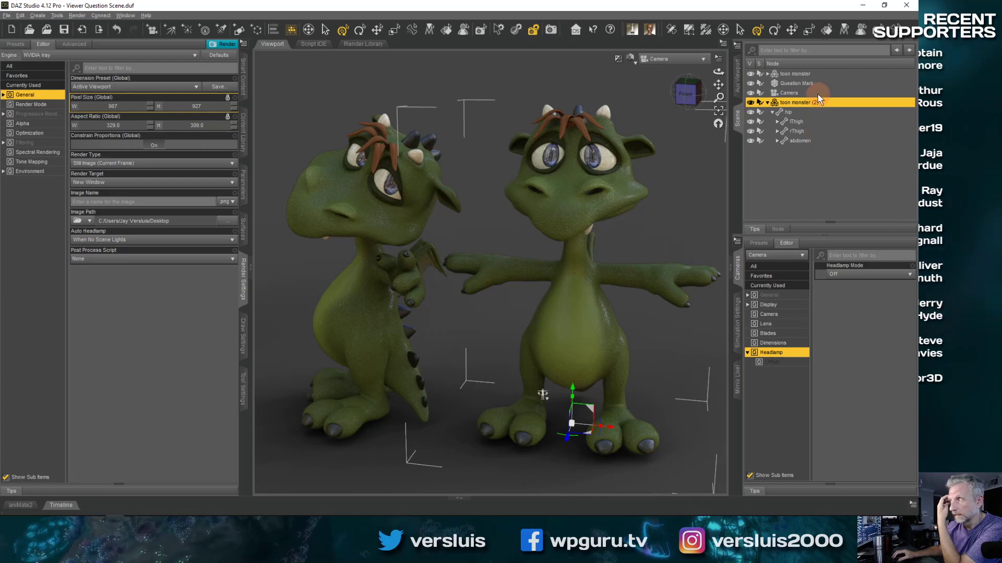
Step: Display the surfaces of toon monster (2), select all of them and expand their list
click(243, 228)
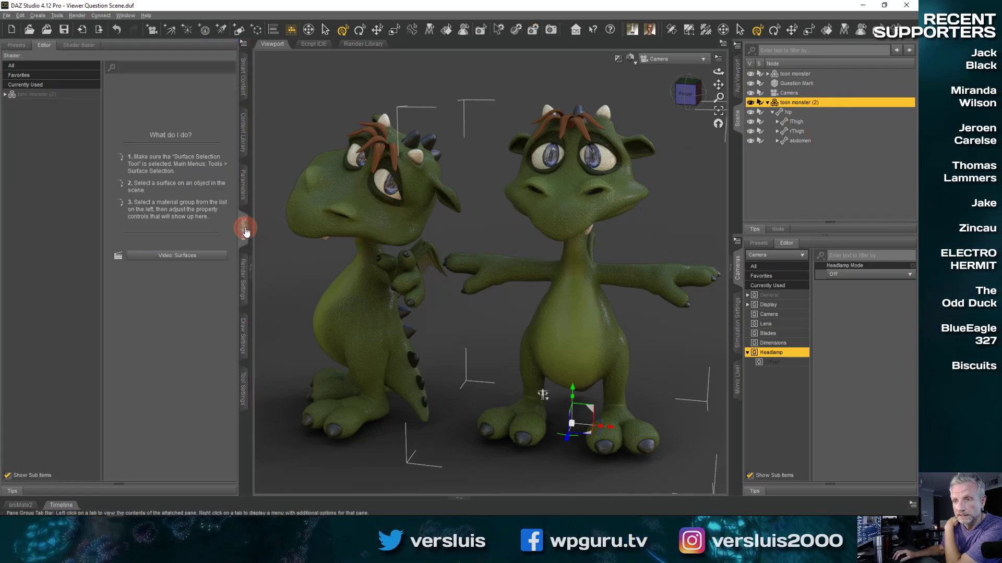
click(21, 94)
click(5, 95)
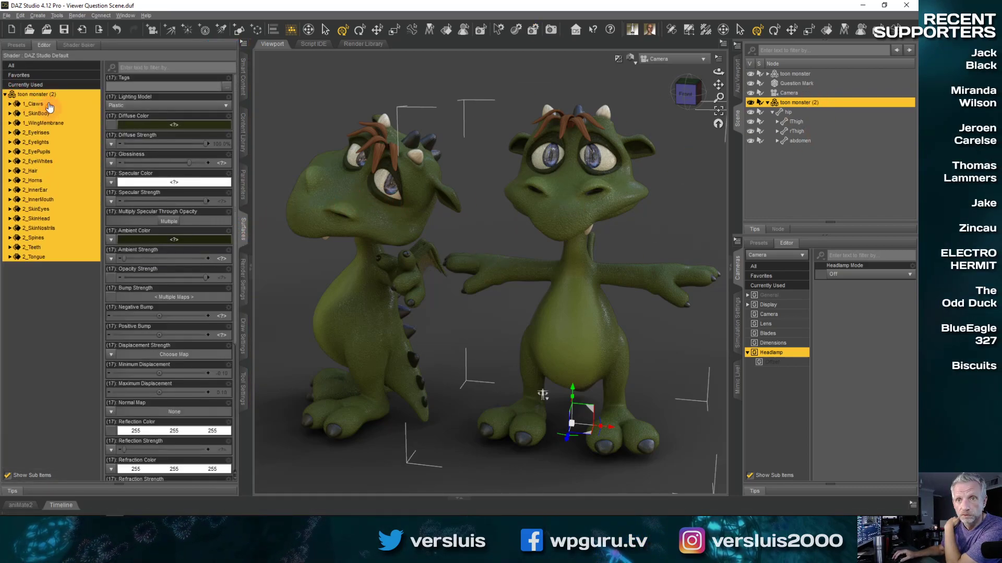
Step: Apply the Iray Uber Base shader to the selected surfaces of toon monster (2), with images set to Ignore
click(17, 46)
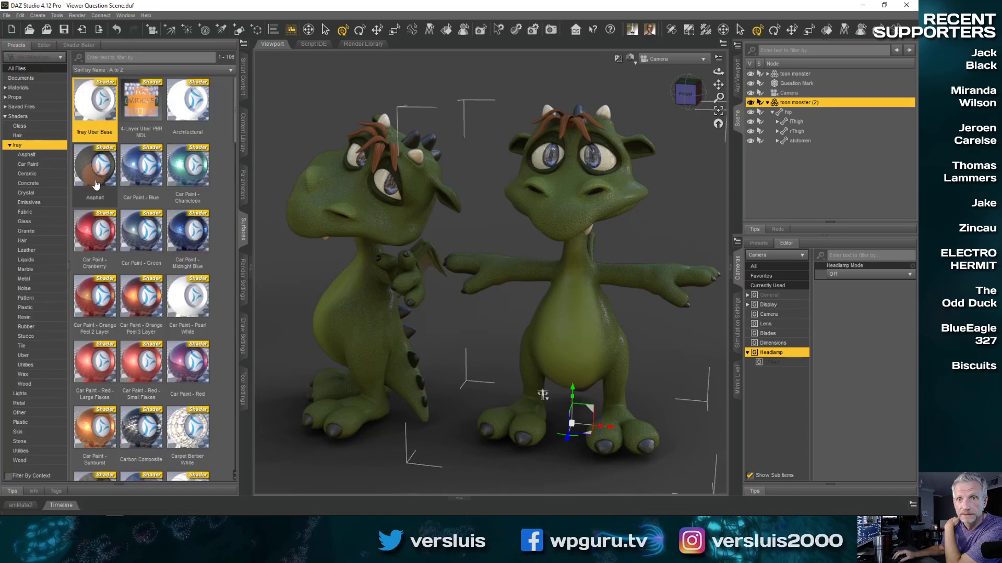
mouse_move(97, 115)
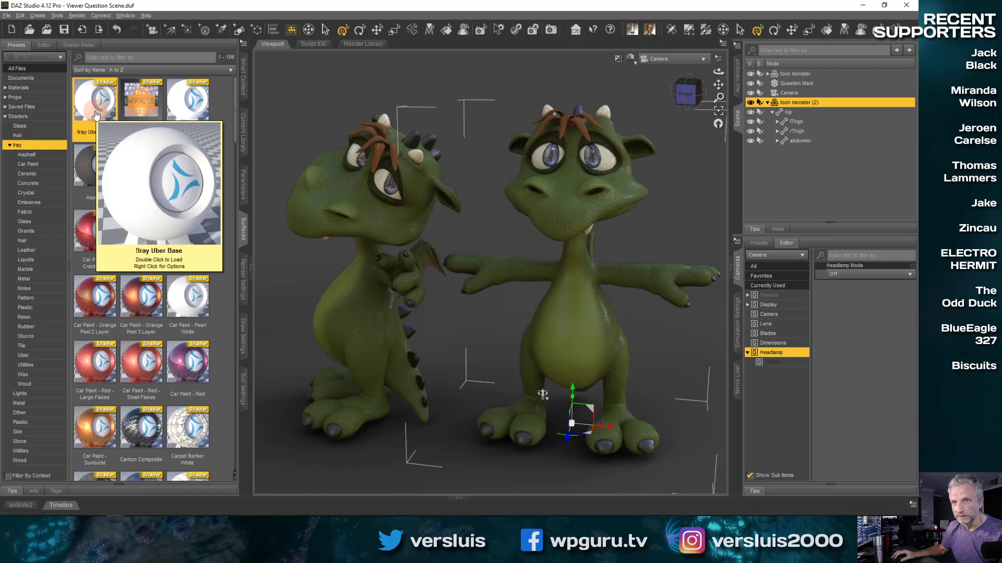
click(96, 115)
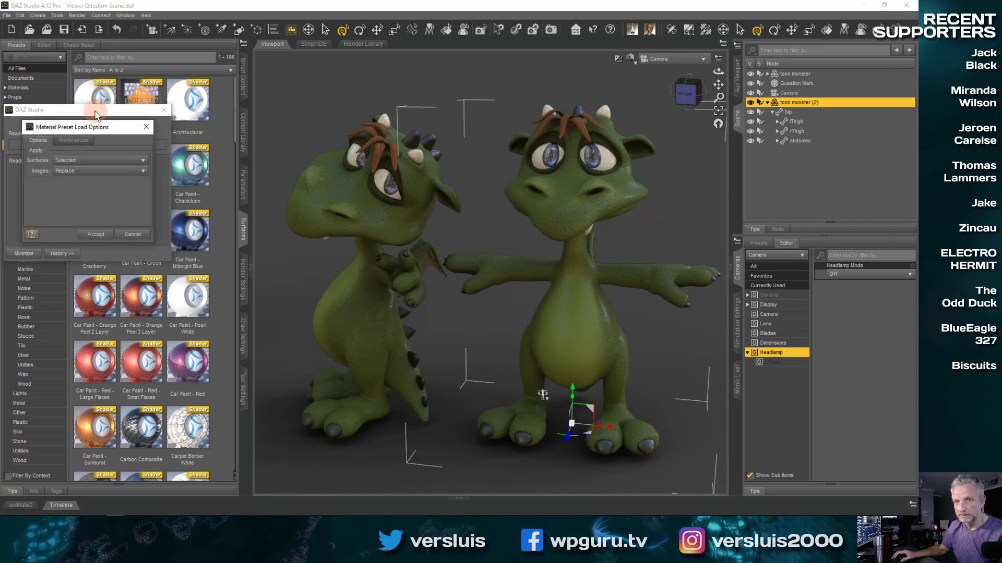
click(131, 161)
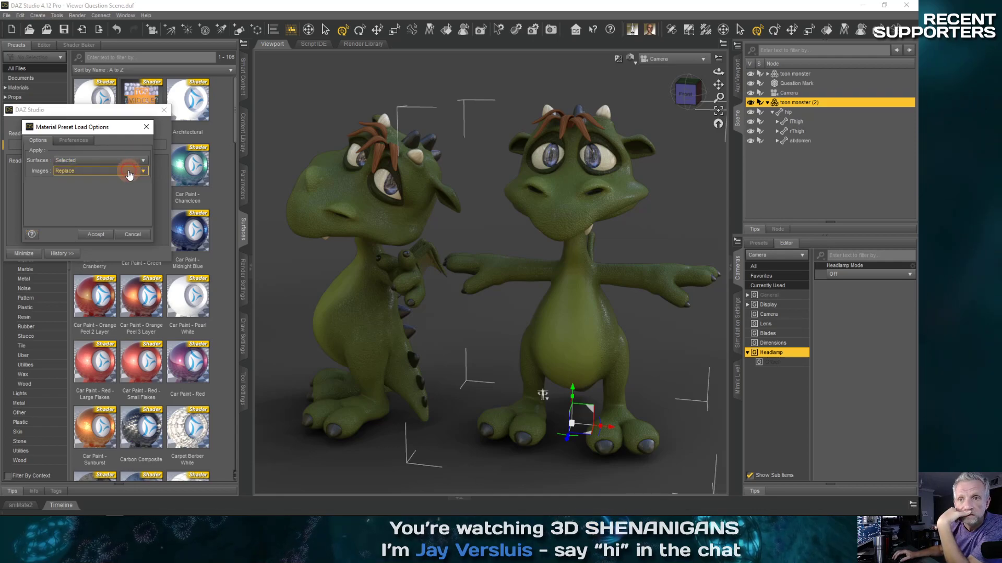
click(129, 171)
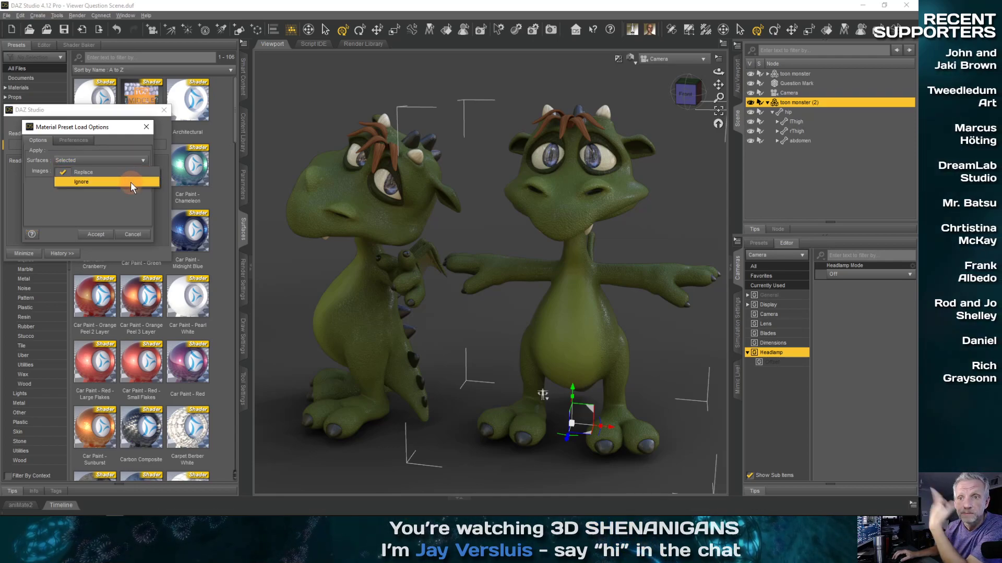
click(130, 182)
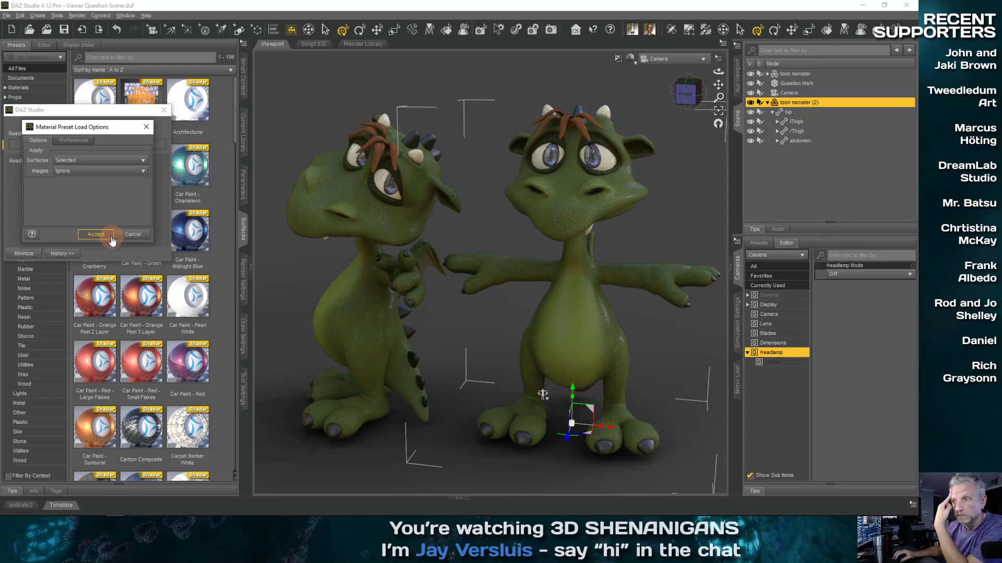
click(95, 234)
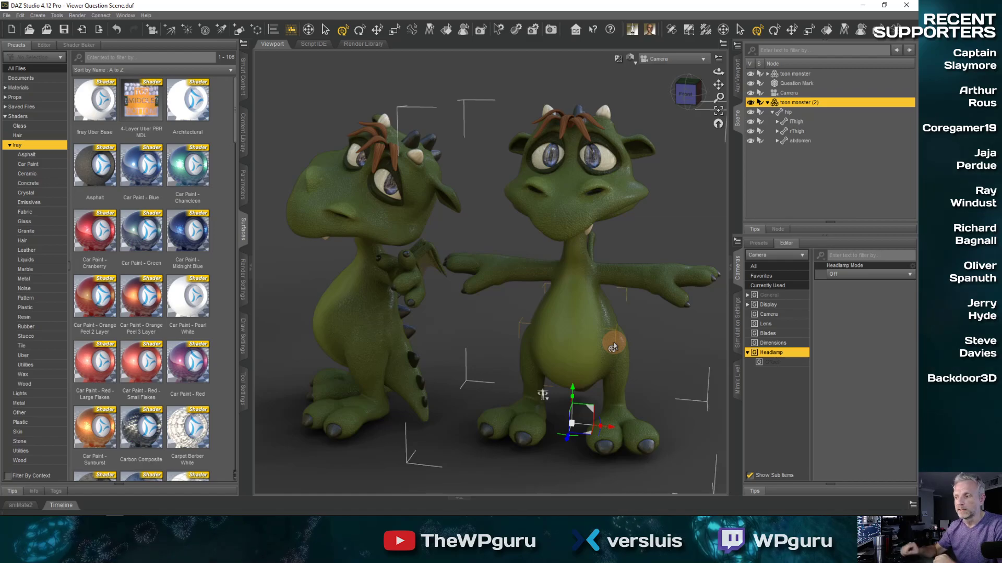
Step: Review the preferences and the surface and image choices in the Iray Uber Base load options, and close them without applying
double_click(95, 102)
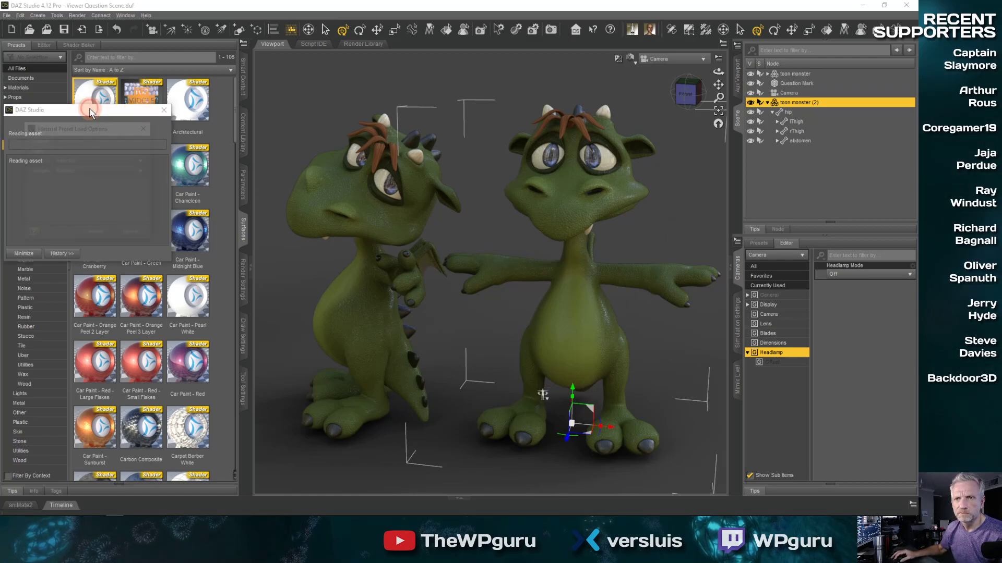
click(74, 140)
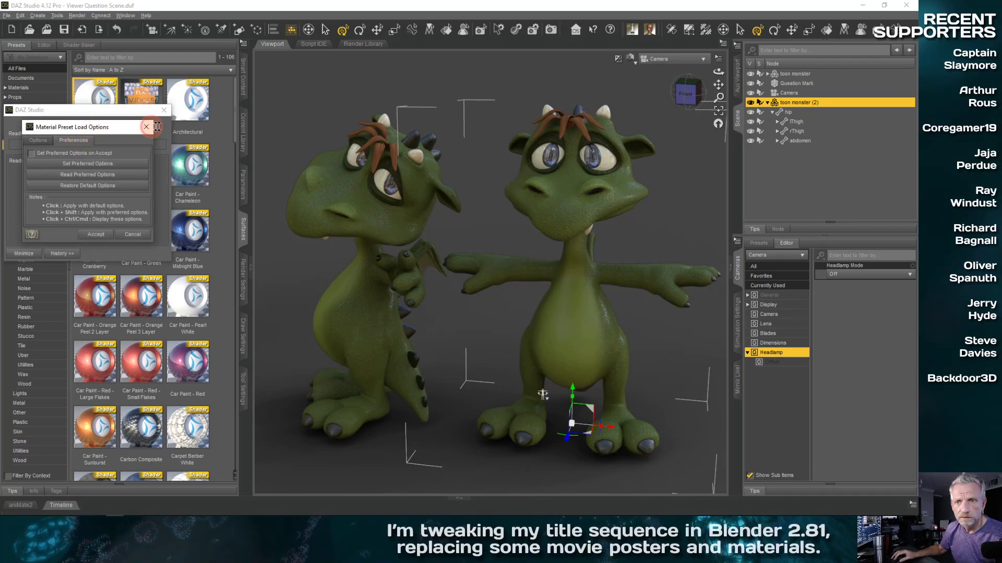
drag(151, 245, 212, 316)
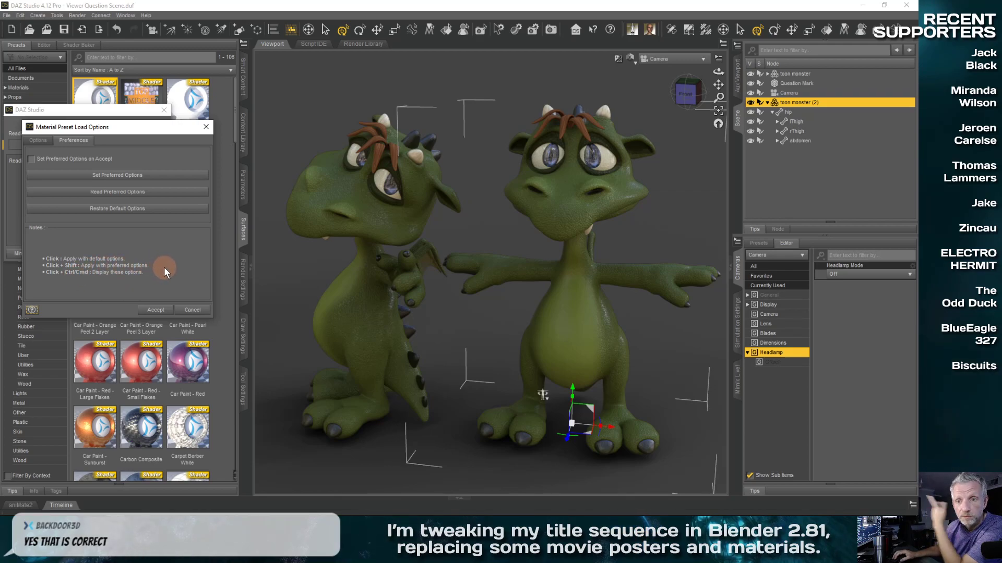
click(37, 139)
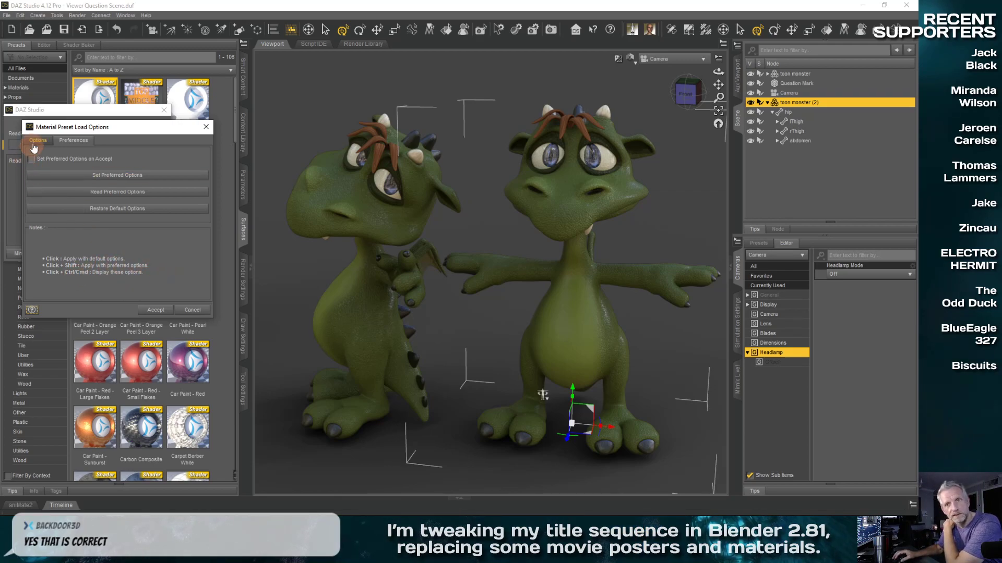
click(203, 170)
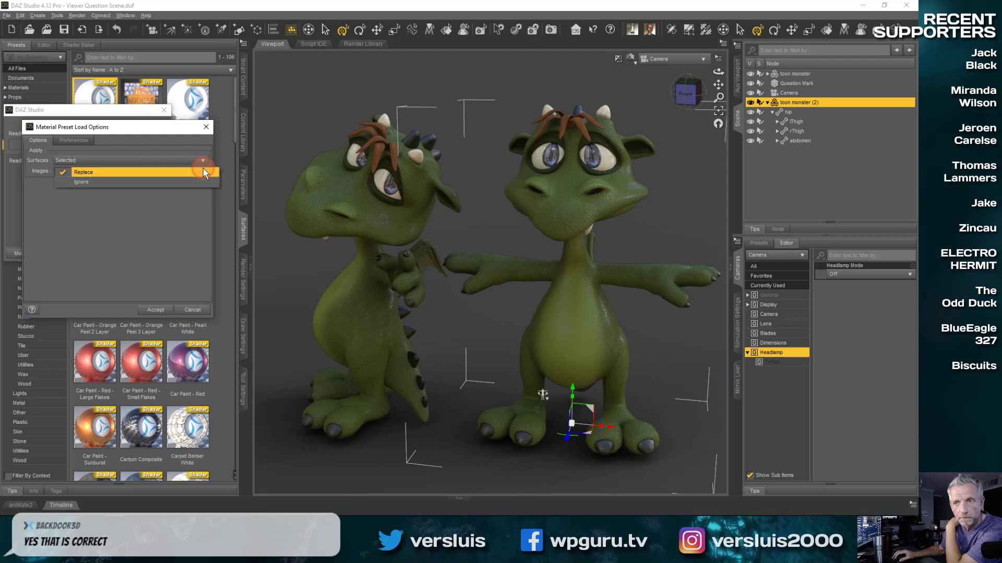
click(194, 172)
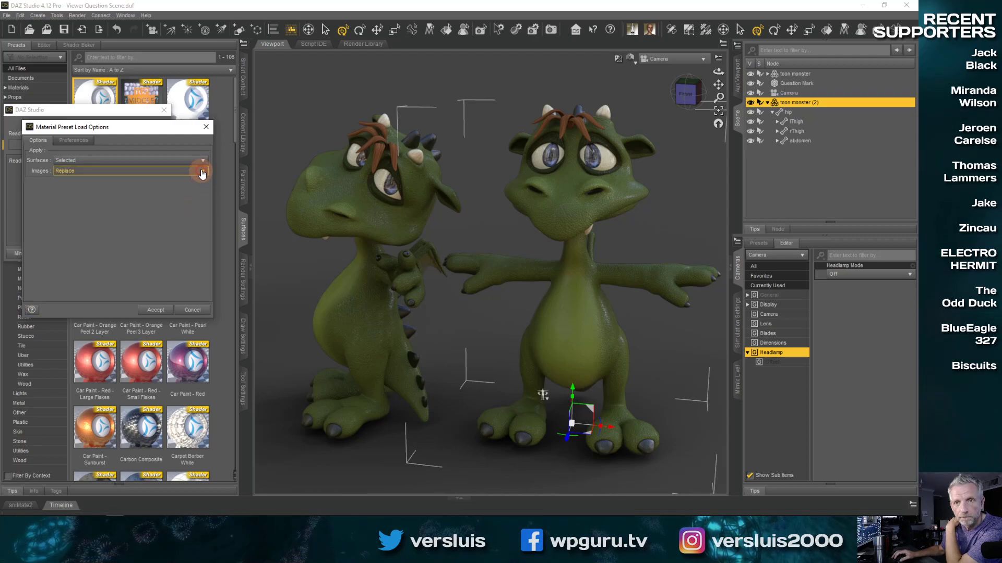
click(202, 160)
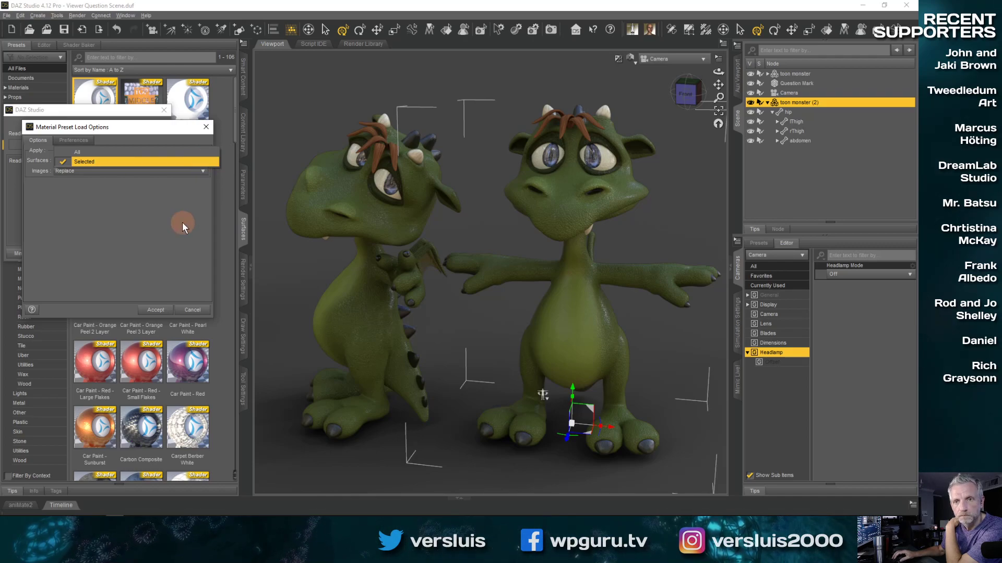
click(116, 152)
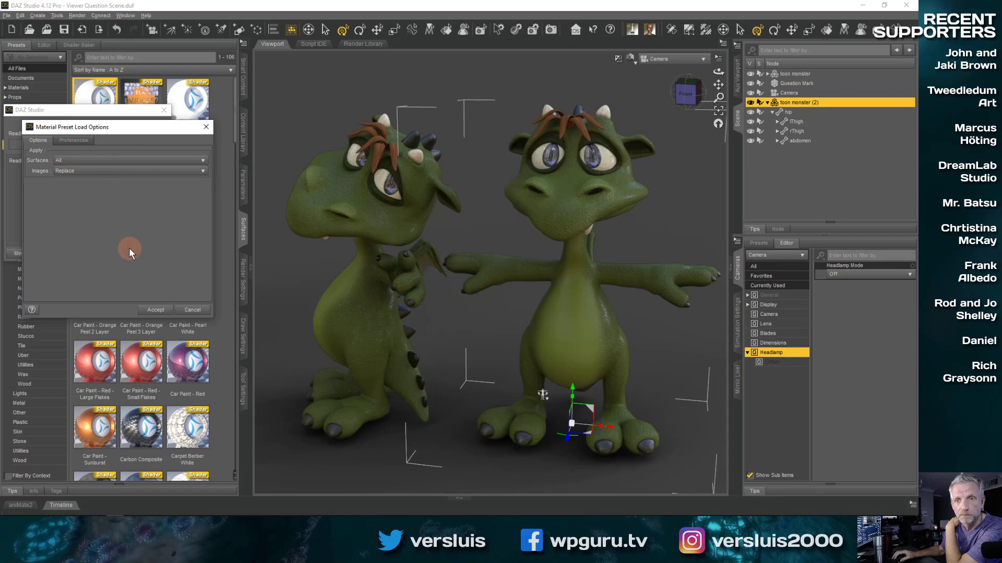
click(157, 160)
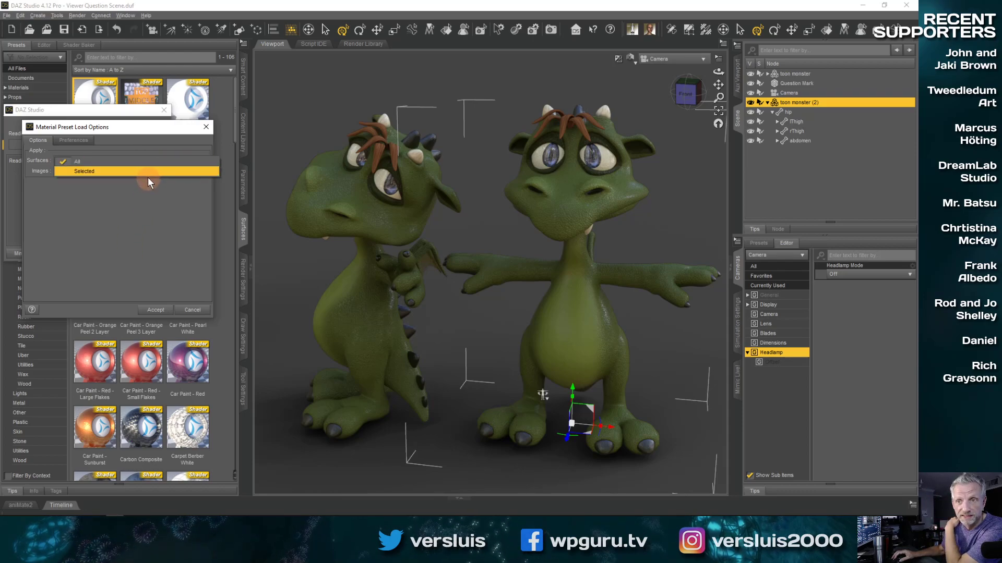
click(148, 174)
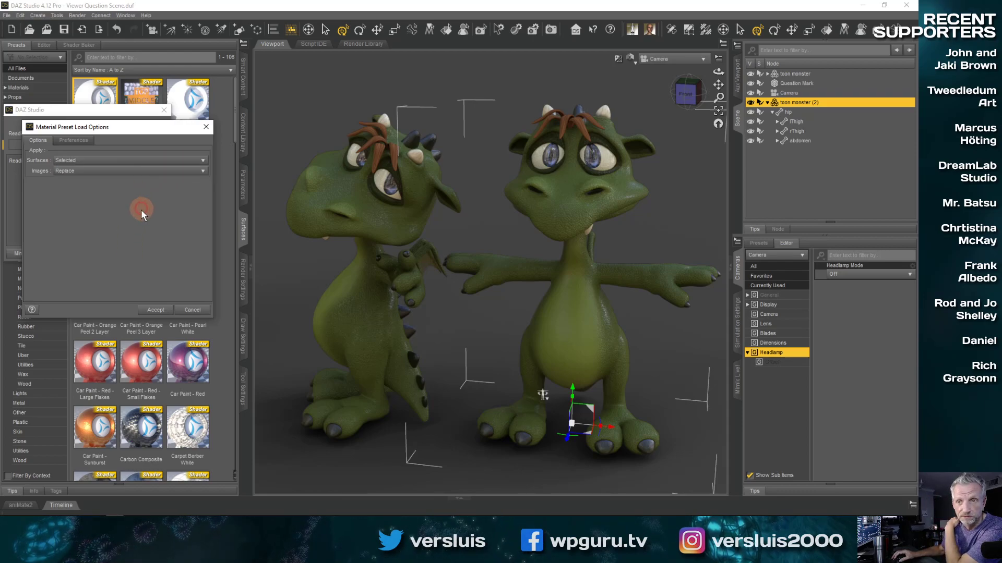
click(195, 311)
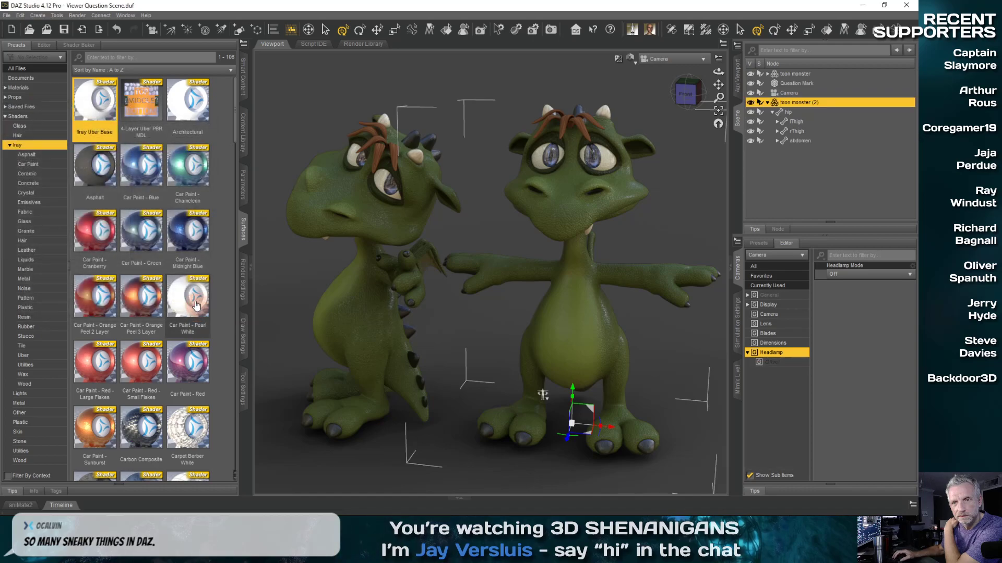
Step: Collapse the toon monster (2) hierarchy and delete that figure from the scene
mouse_move(206, 275)
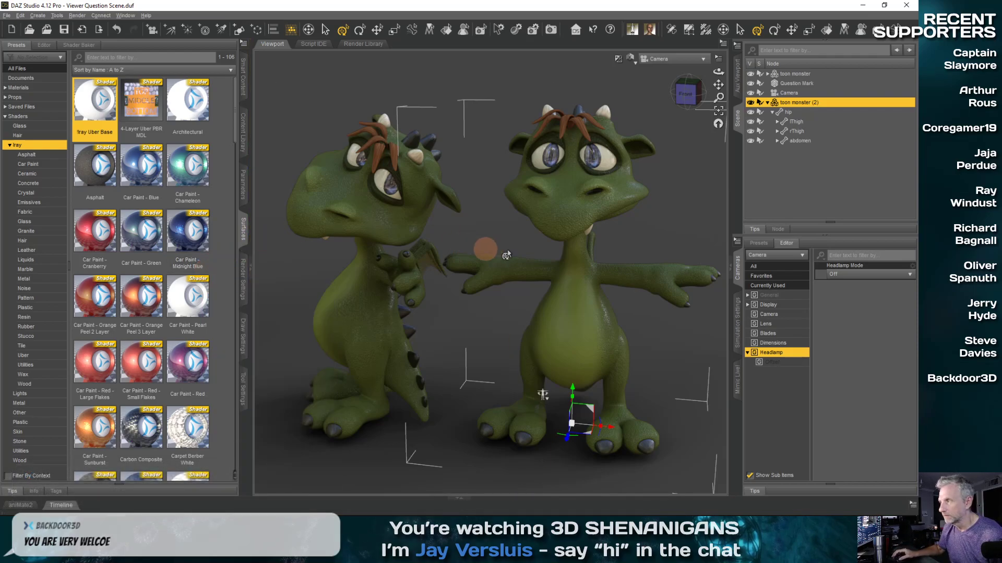
click(767, 103)
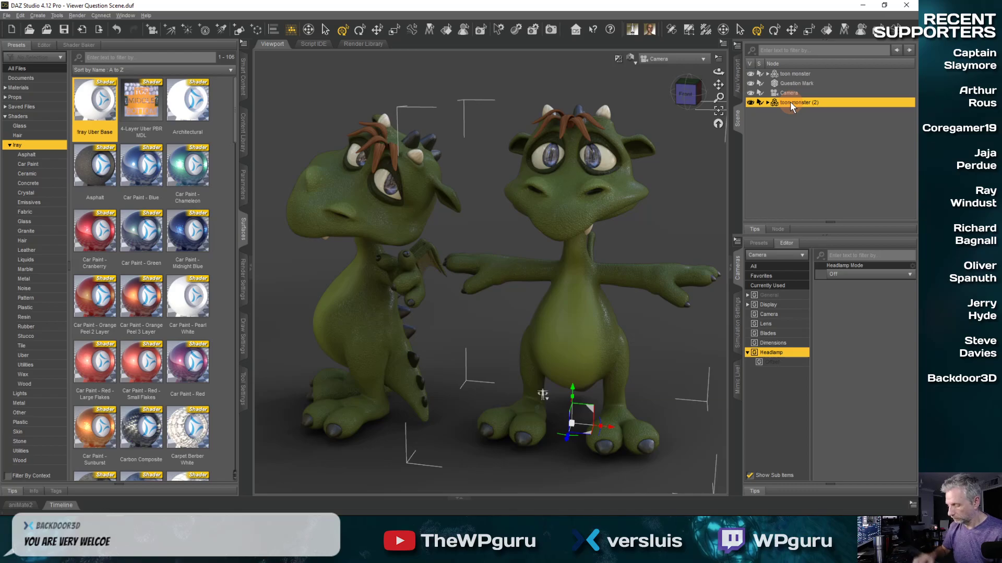
key(Delete)
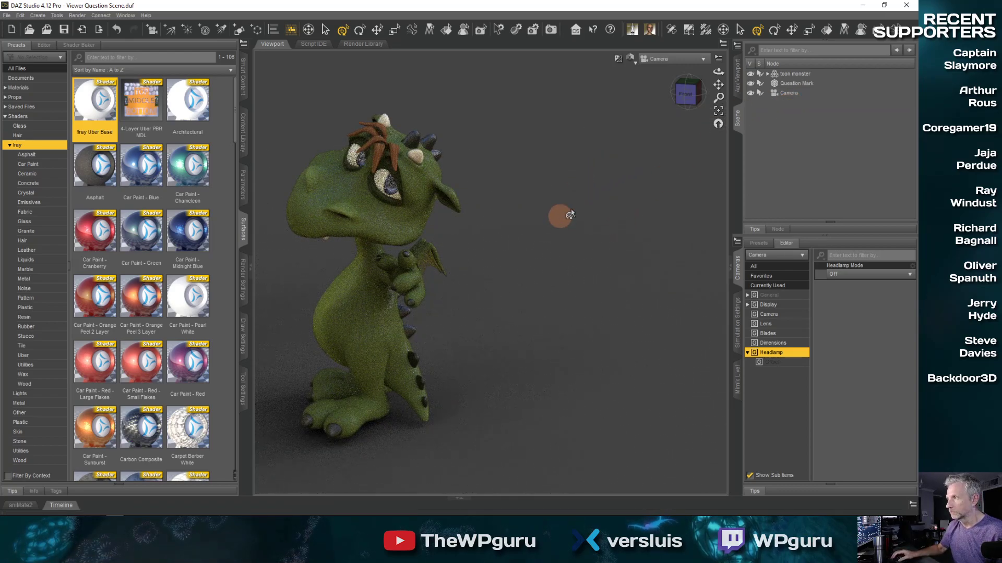
Step: Frame the remaining toon monster and widen the view until the whole question mark shows beside it
click(795, 74)
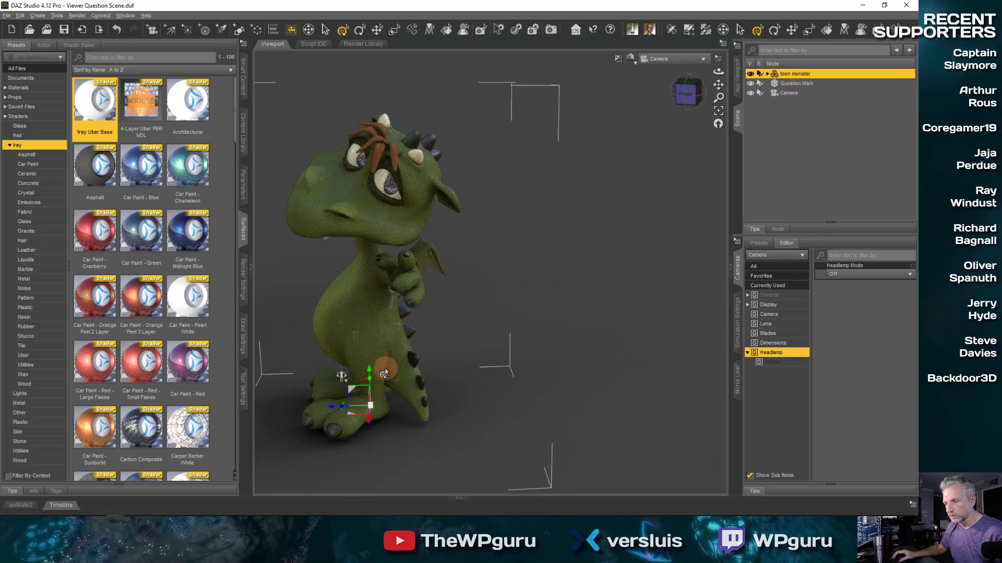
key(ctrl+f)
scroll(389, 368, down, 6)
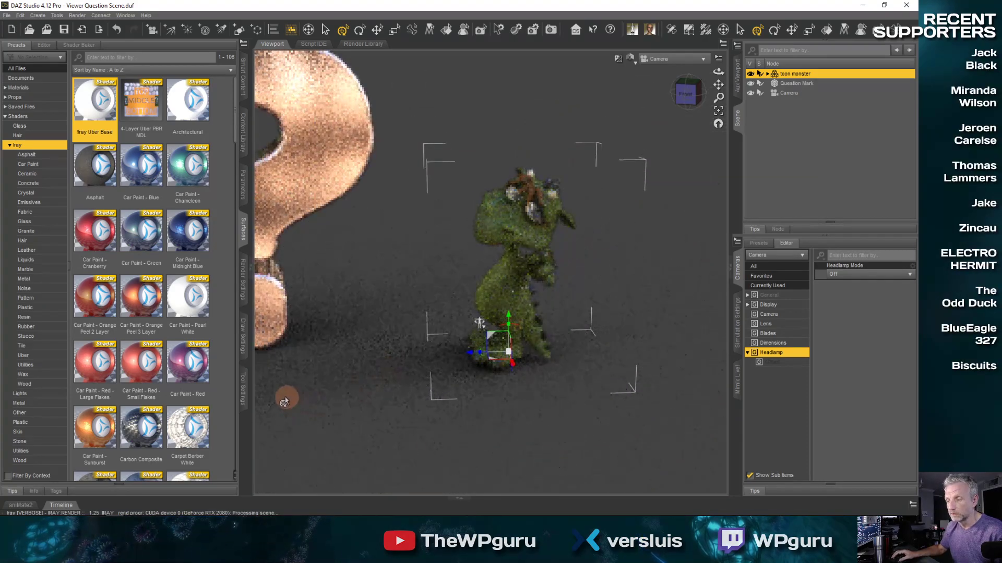
ctrl+alt+drag(287, 398, 285, 396)
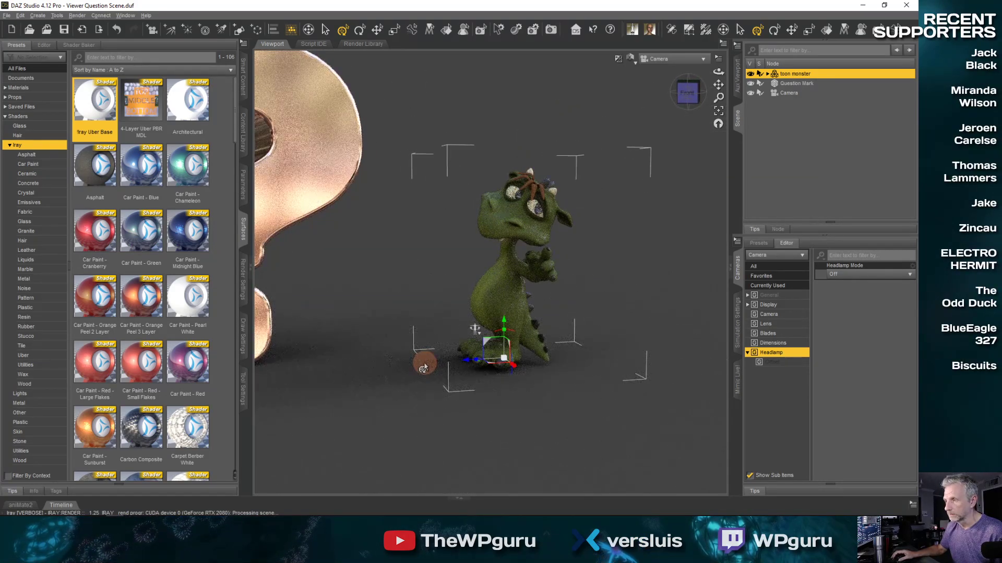
ctrl+alt+drag(427, 377, 402, 396)
click(425, 381)
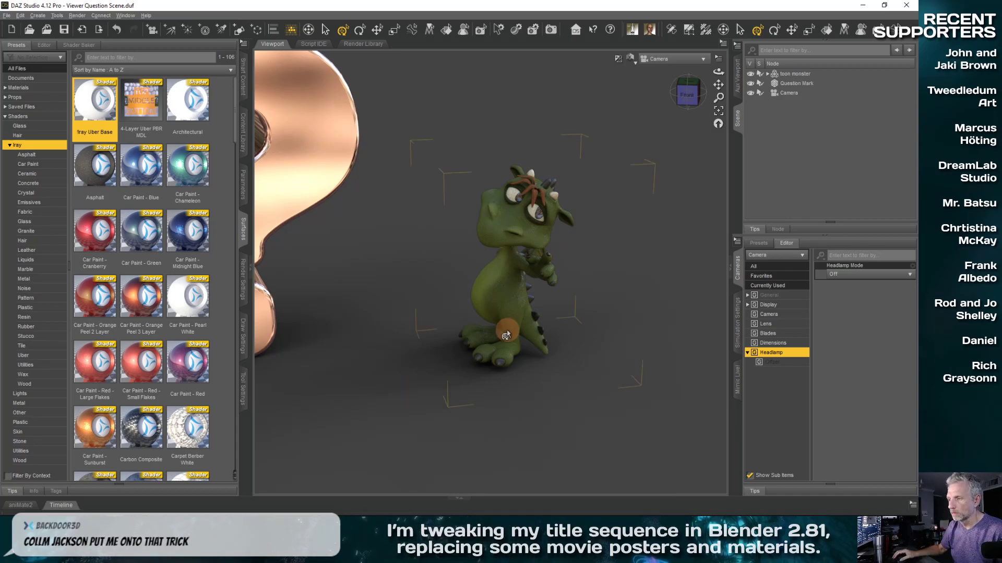
middle_drag(506, 331, 453, 292)
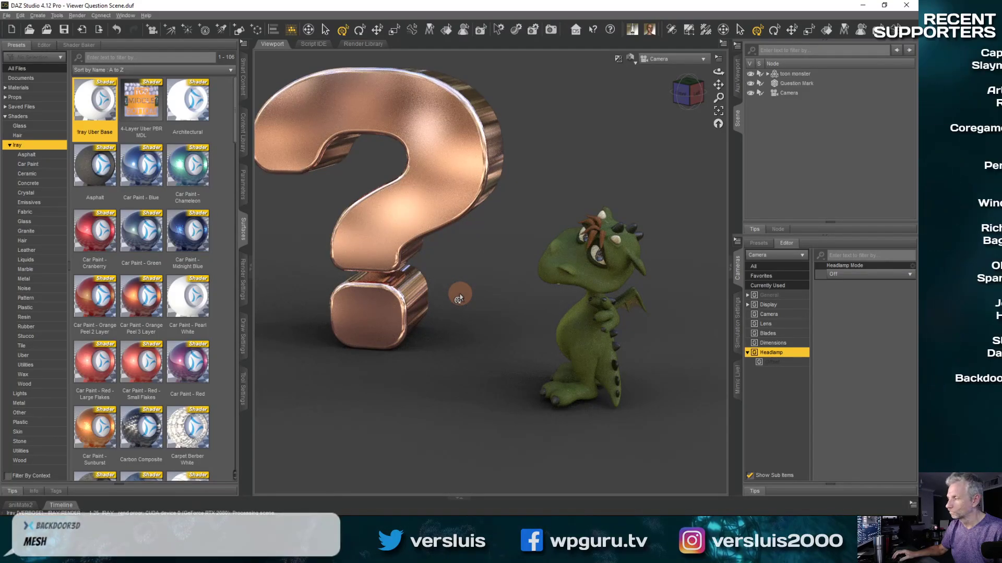
scroll(384, 229, down, 8)
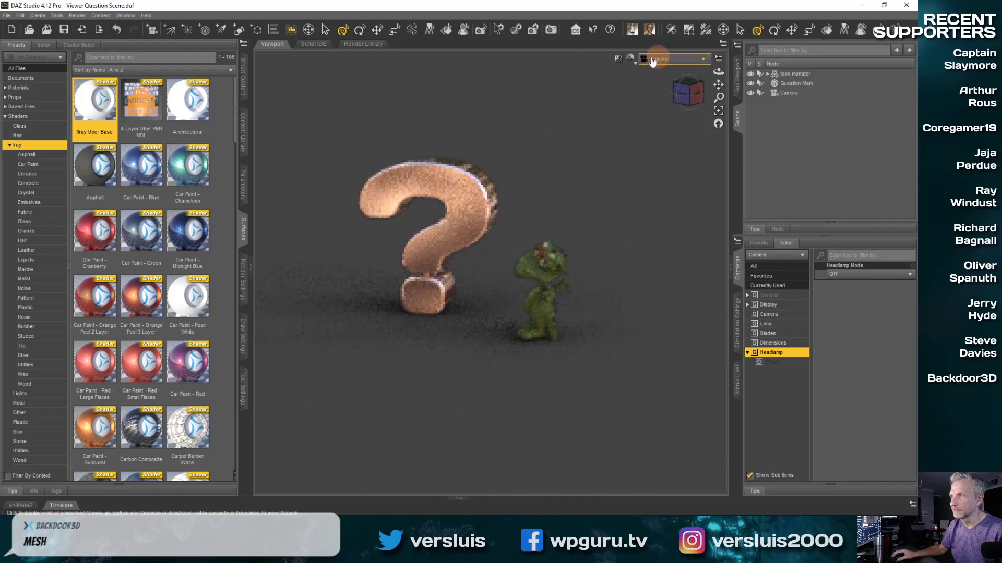
Step: Create a 1 m plane primitive at the world center with Y Positive as its primary axis
click(37, 16)
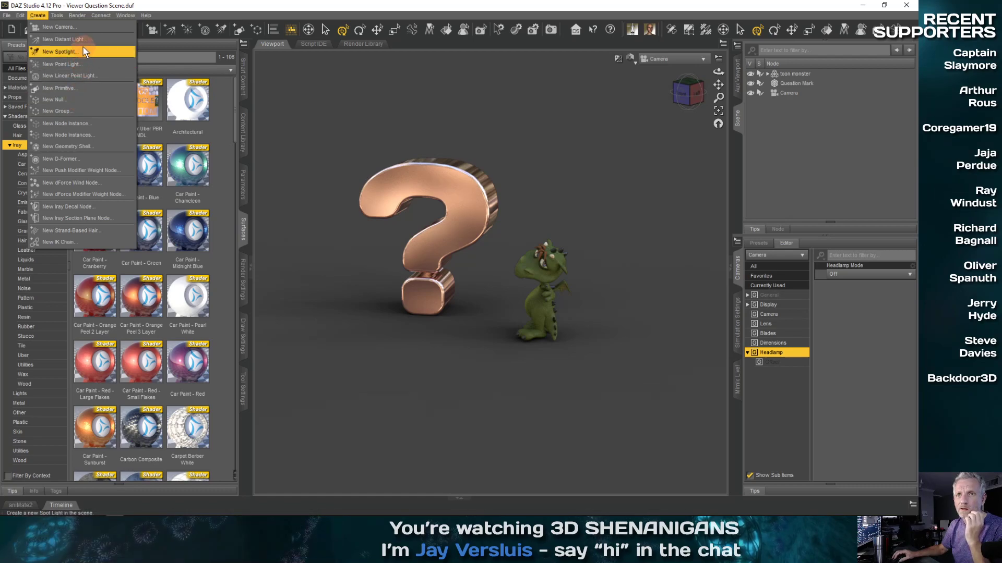
click(91, 87)
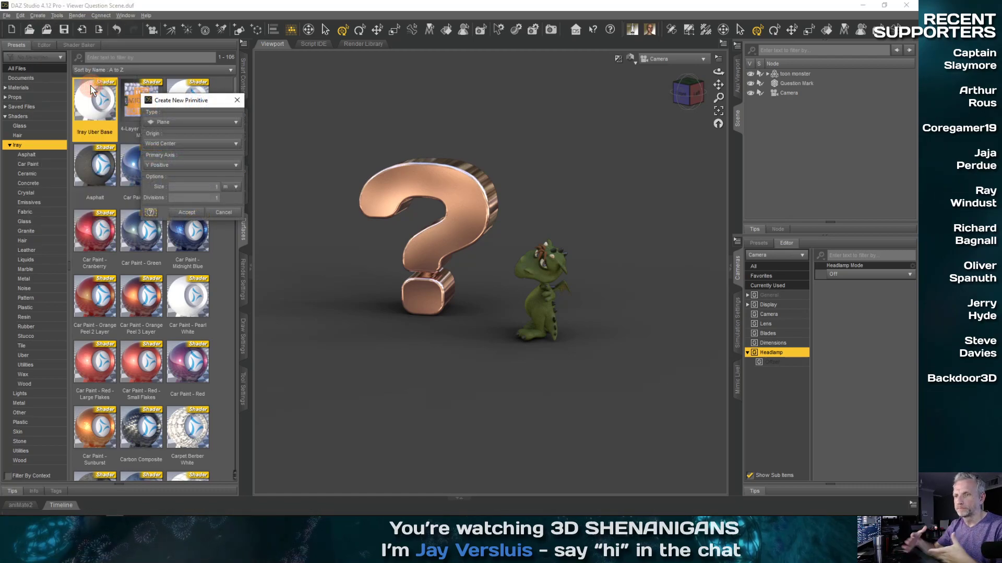
click(208, 187)
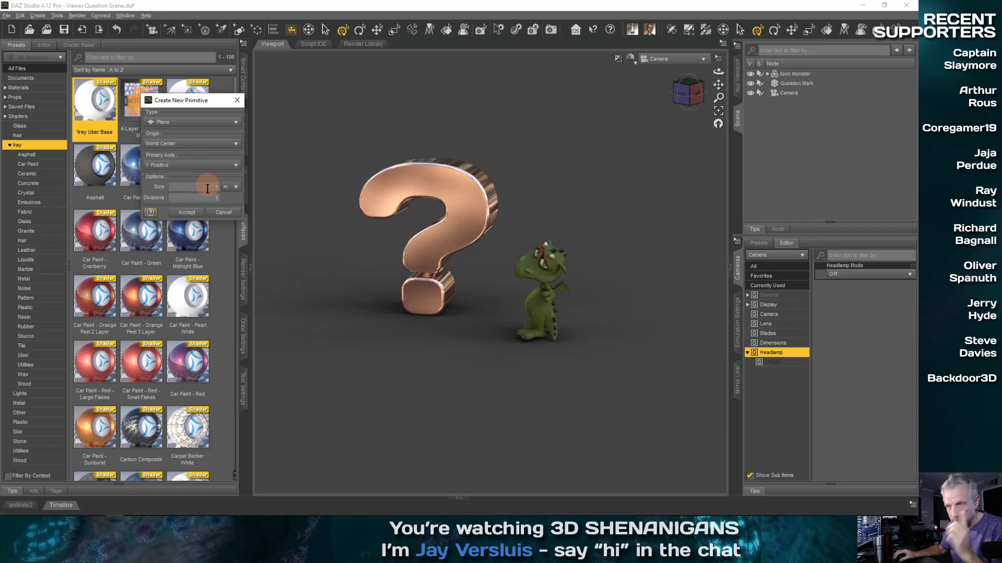
click(194, 212)
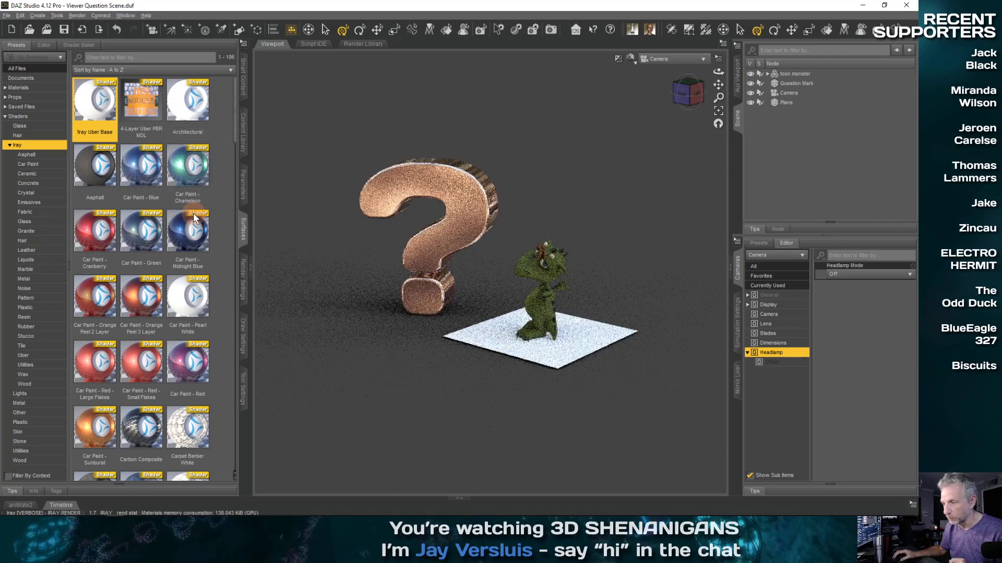
Step: Rename the new plane under the monster as Light Box
click(510, 316)
click(785, 103)
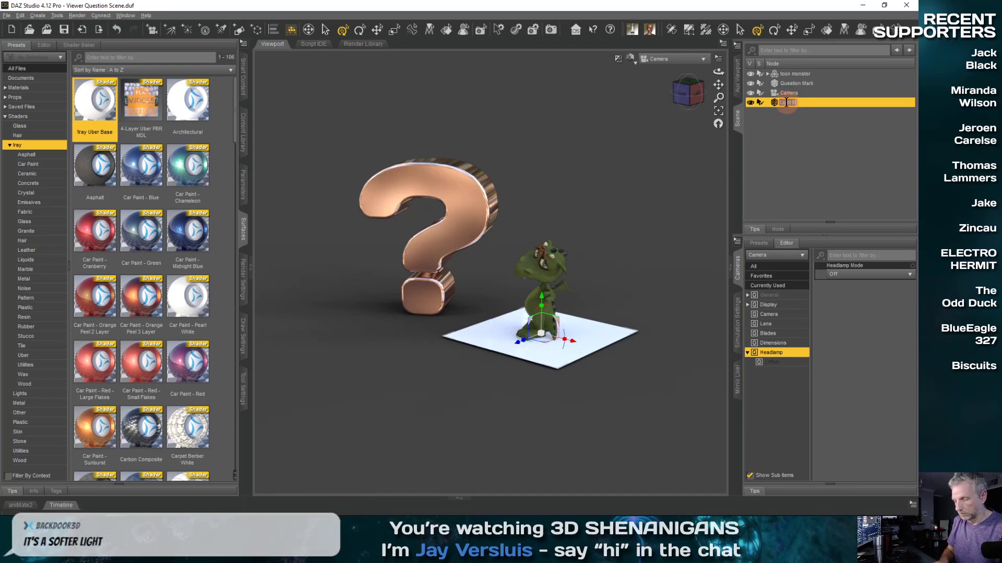
text(Light Box)
key(Return)
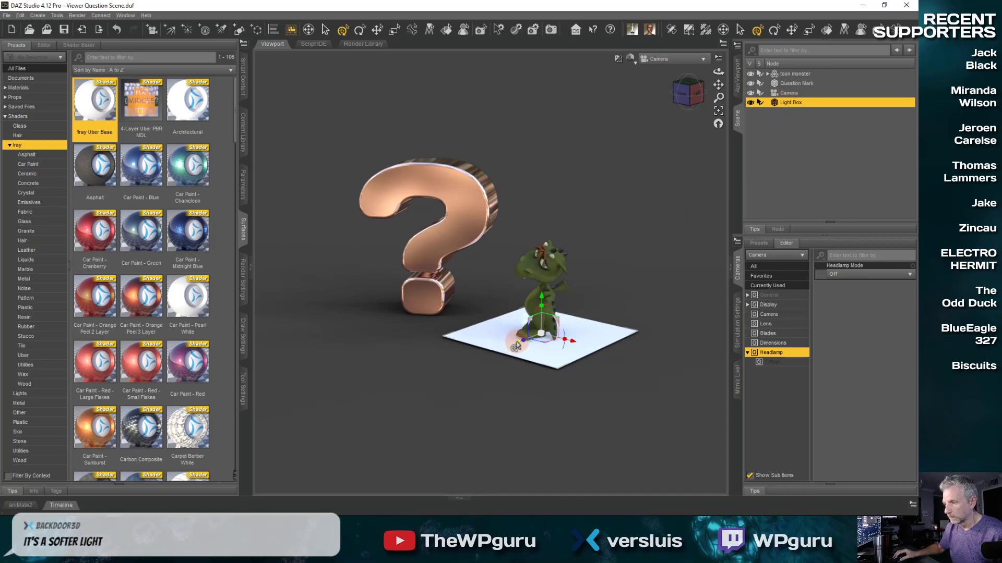
Step: Move the Light Box plane out in front of the monster and tilt it up to face the monster and question mark
mouse_move(516, 342)
mouse_down()
mouse_move(476, 408)
mouse_move(403, 418)
mouse_move(363, 391)
mouse_move(354, 397)
mouse_move(368, 408)
mouse_up()
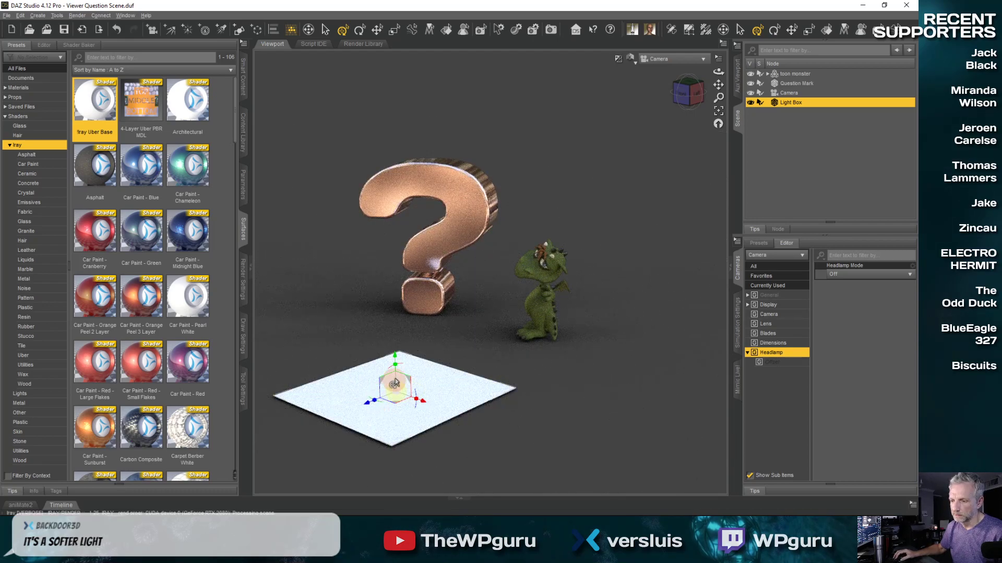
drag(400, 371, 455, 361)
mouse_move(553, 376)
middle_down()
mouse_move(536, 371)
mouse_move(552, 376)
middle_up()
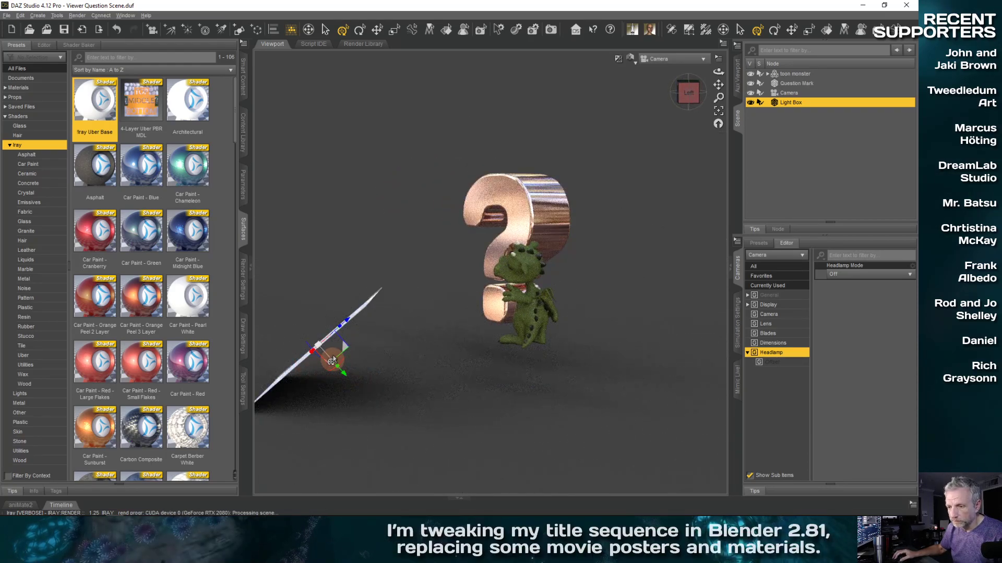
middle_drag(376, 369, 375, 362)
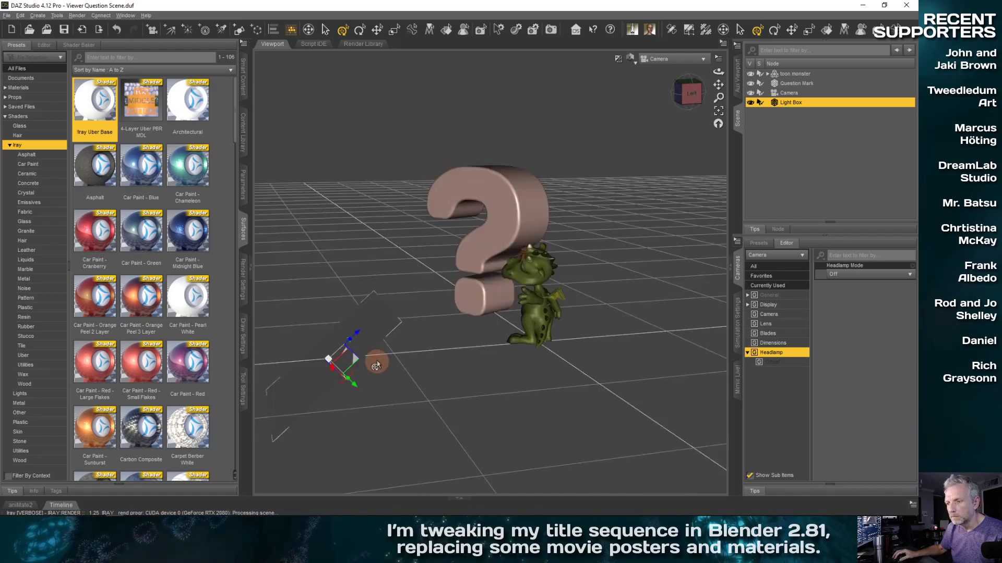
drag(353, 377, 488, 355)
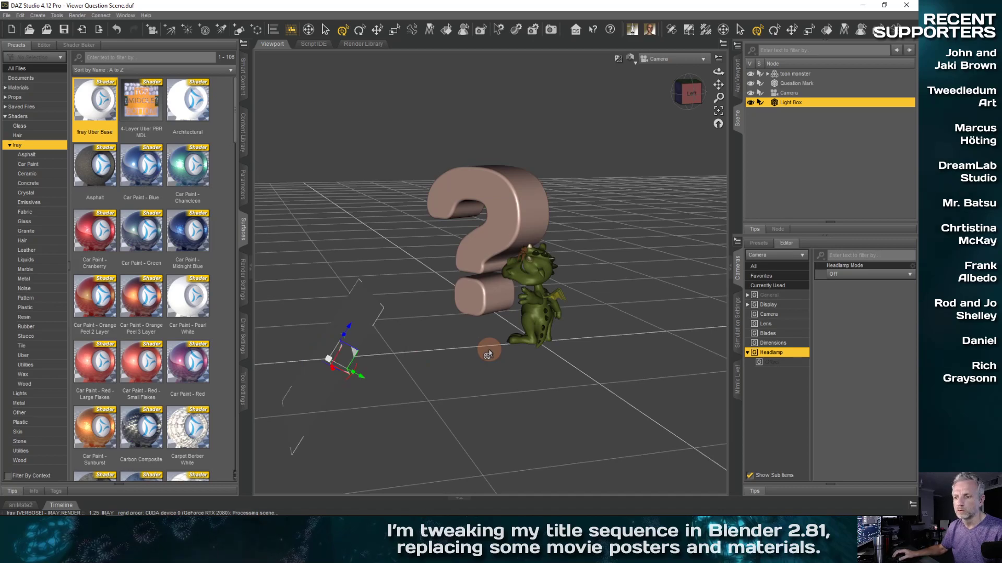
Step: Switch the manipulator to world coordinates and raise the tilted Light Box straight up above the monster's height
click(243, 398)
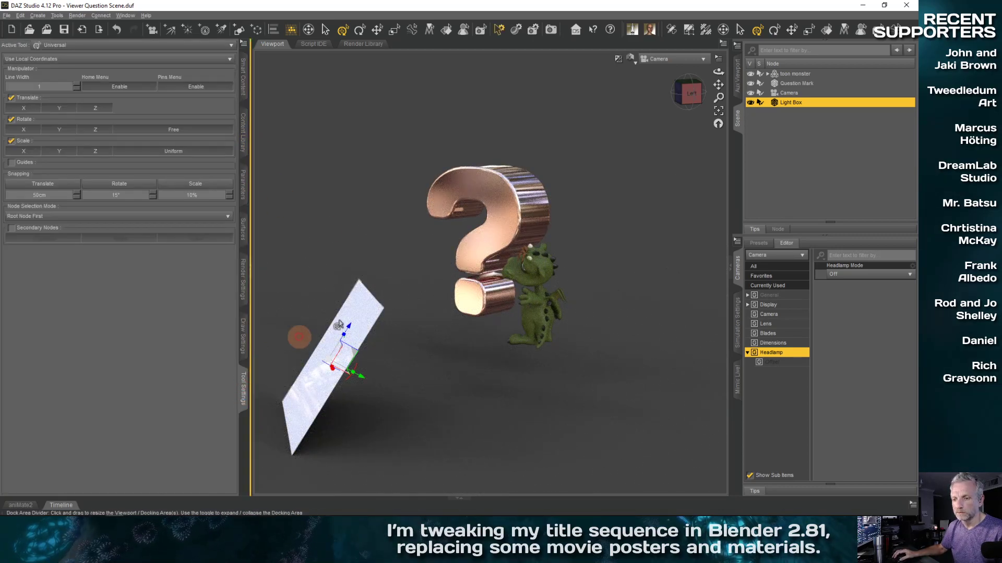
click(92, 59)
click(91, 50)
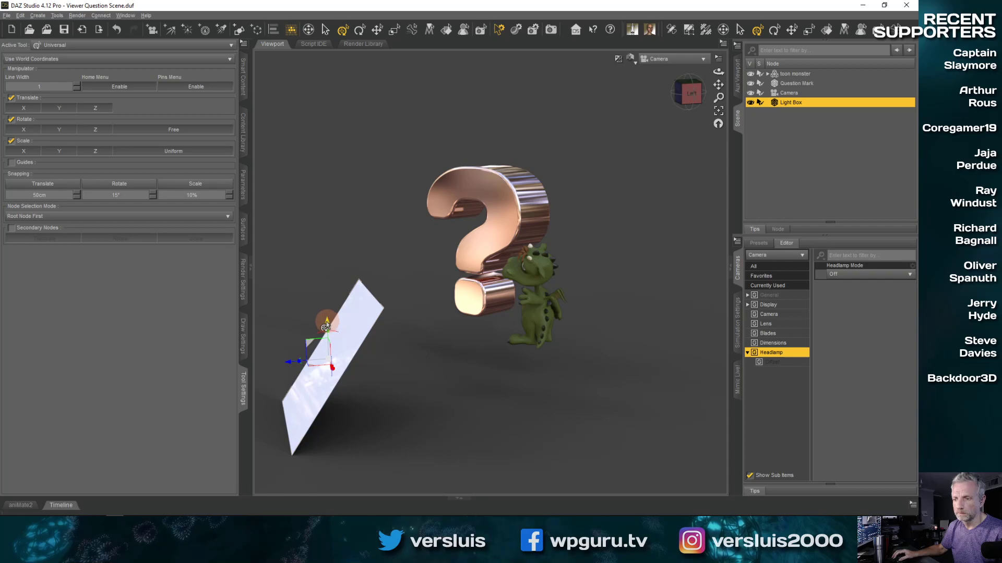
drag(326, 326, 321, 120)
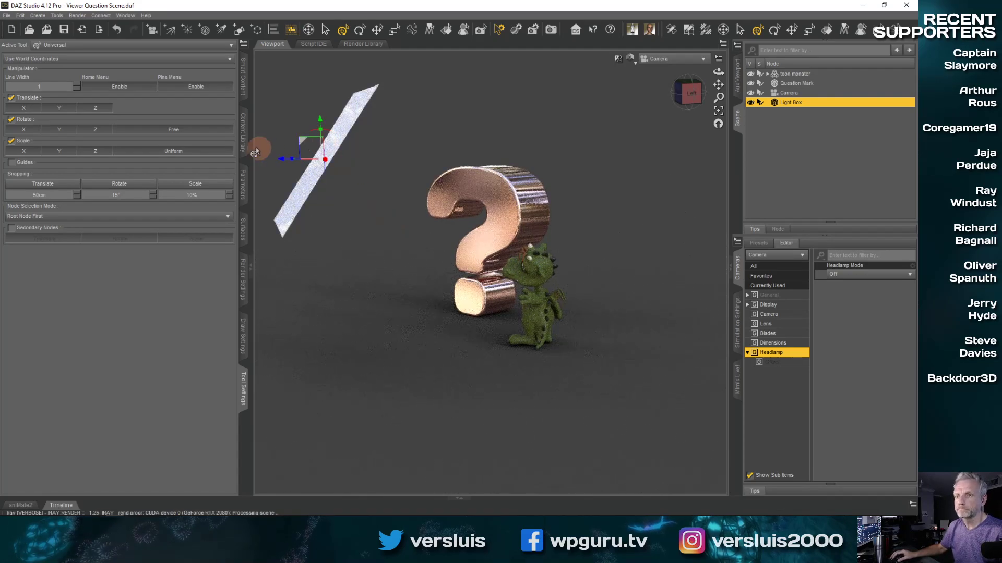
Step: Fine-tune the raised Light Box's placement in front of the monster and question mark
click(243, 177)
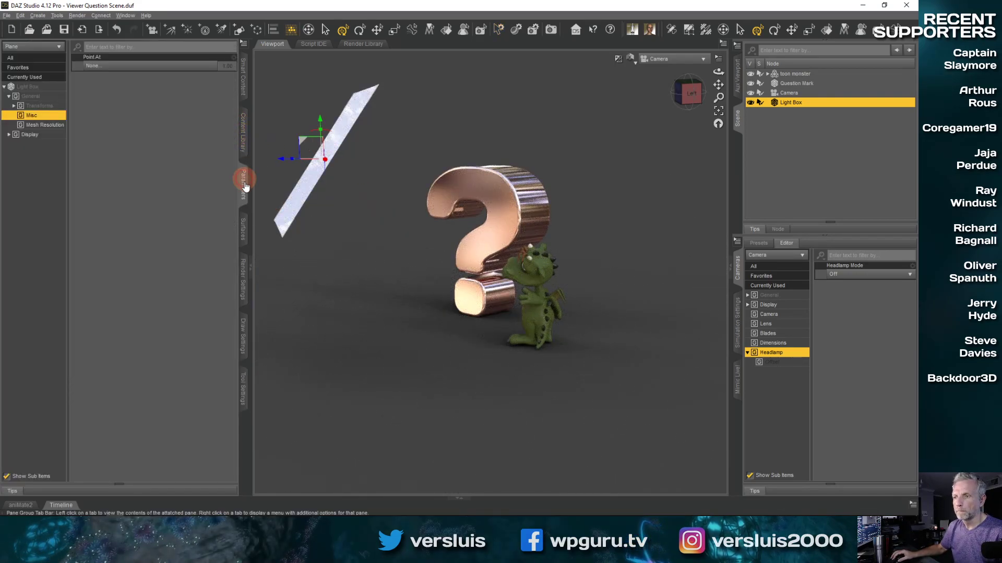
mouse_move(718, 71)
mouse_down()
mouse_move(772, 72)
mouse_move(810, 89)
mouse_move(747, 101)
mouse_move(715, 80)
mouse_up()
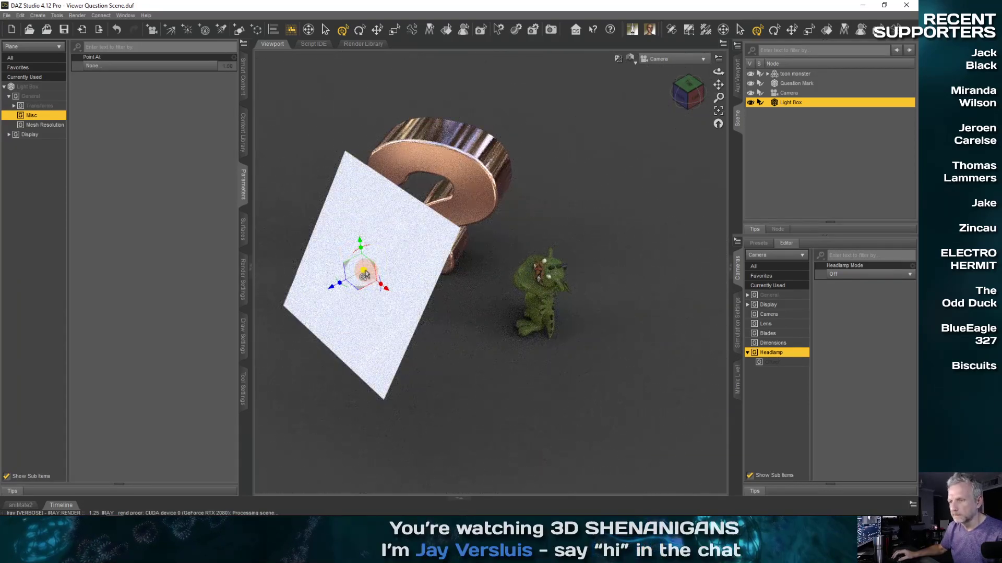
drag(340, 288, 339, 291)
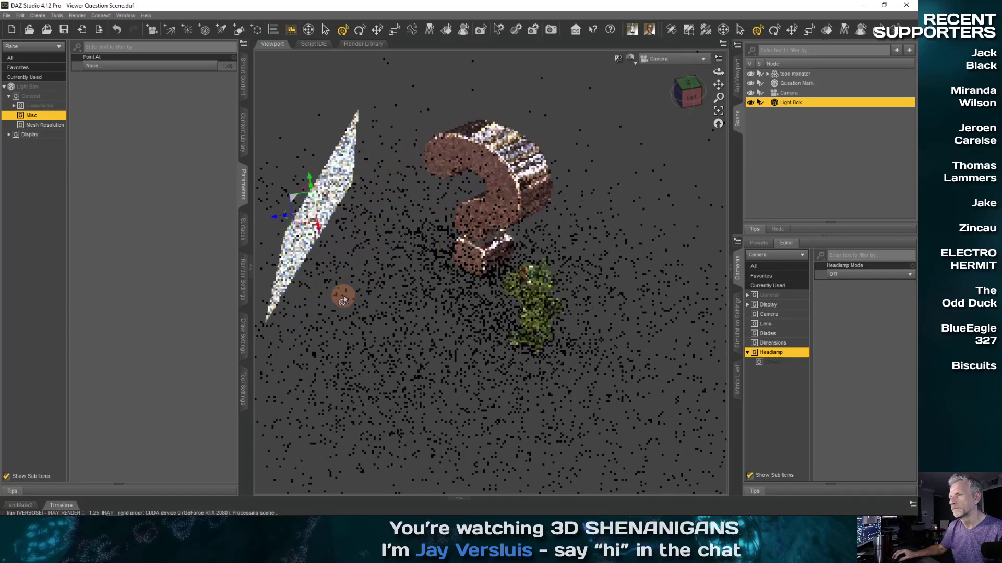
drag(312, 241, 304, 228)
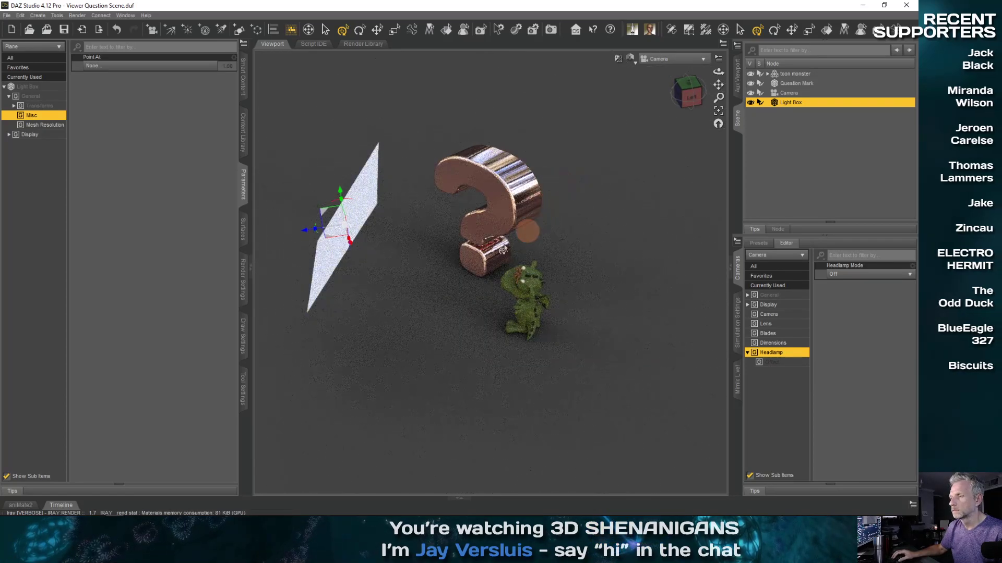
Step: Set the render dimensions to the Full HD 1080p (16:9) preset and frame the question mark and monster in the Camera view
middle_drag(527, 228, 573, 211)
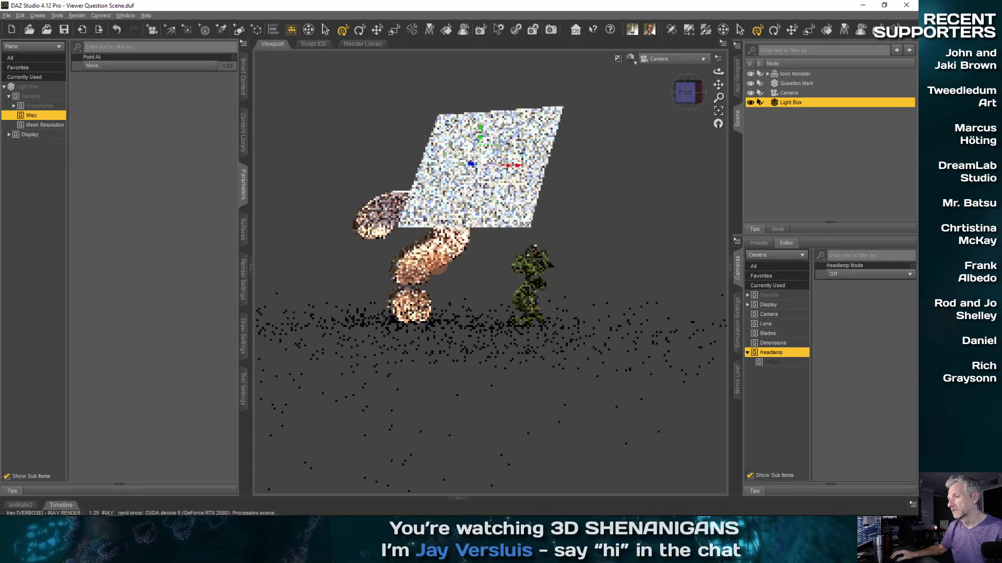
scroll(419, 341, up, 5)
scroll(419, 342, up, 10)
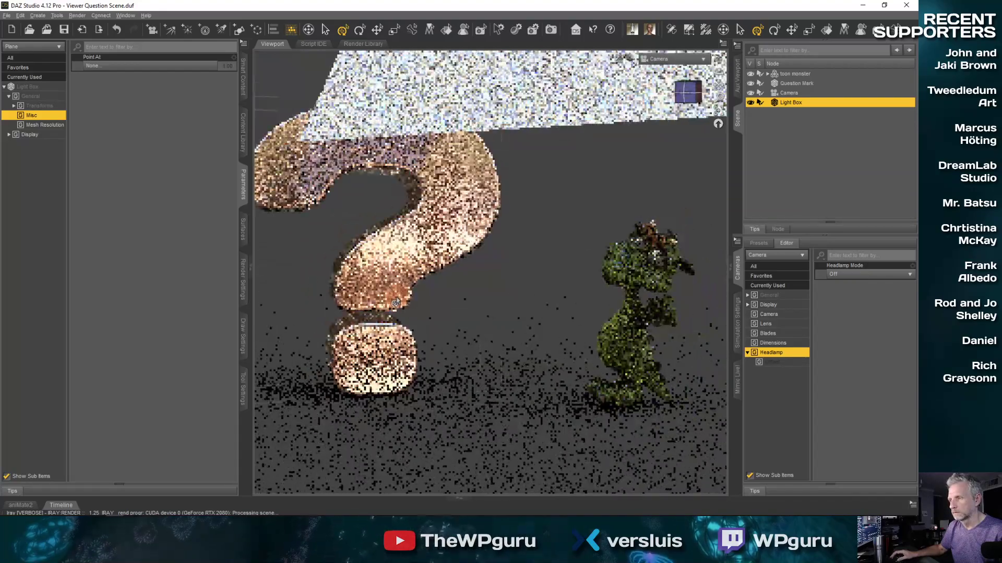
scroll(397, 299, down, 3)
middle_drag(397, 299, 417, 295)
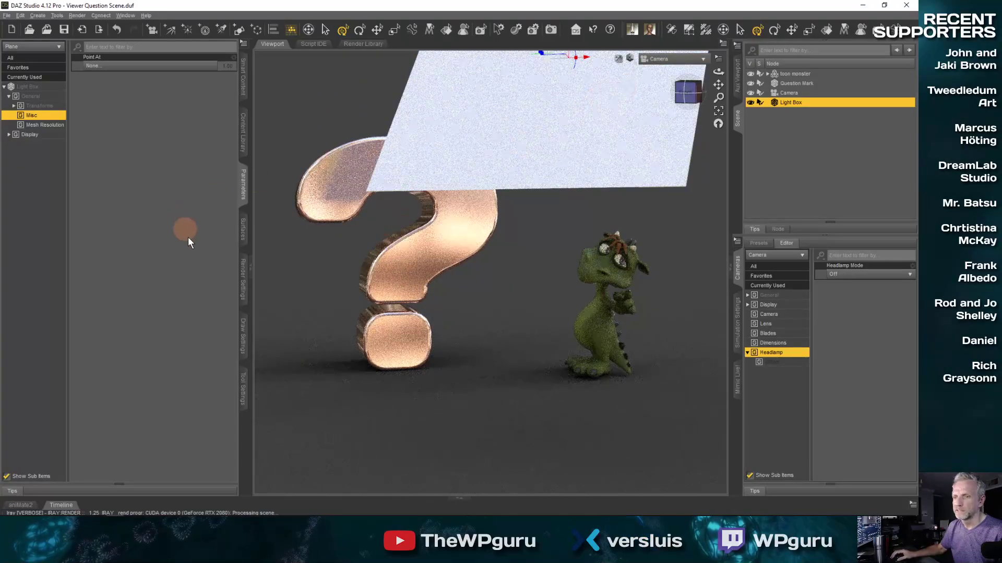
click(243, 286)
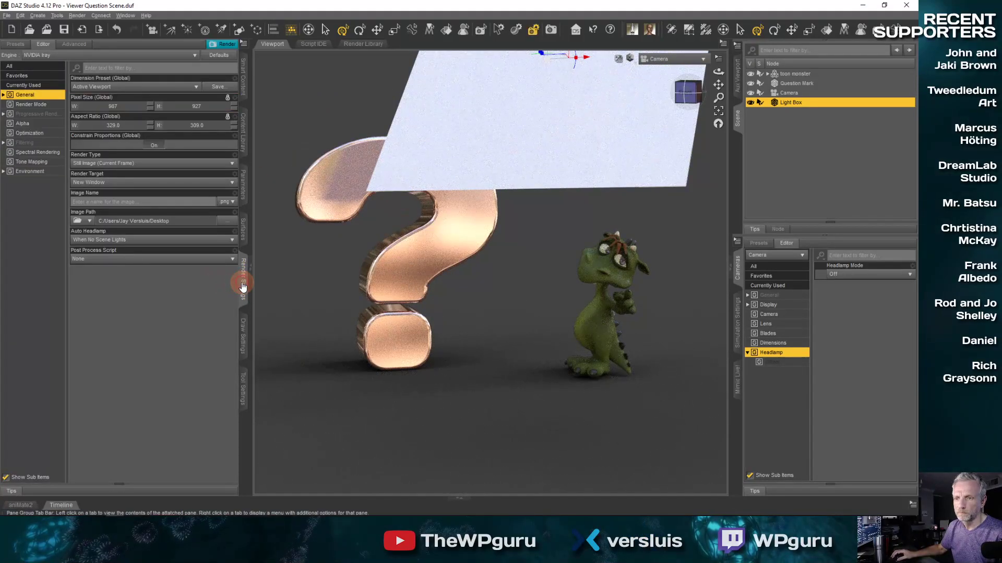
click(143, 88)
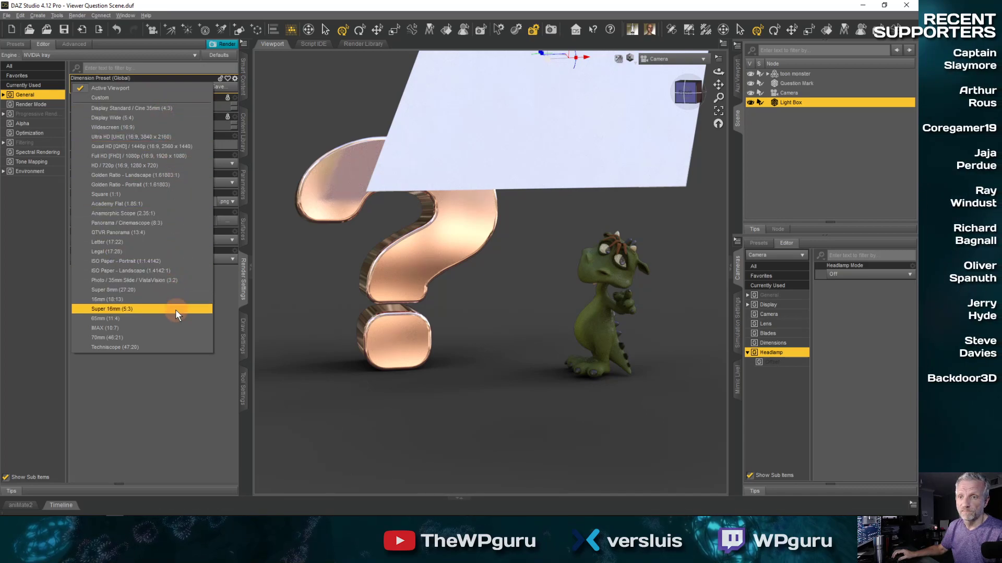
click(176, 157)
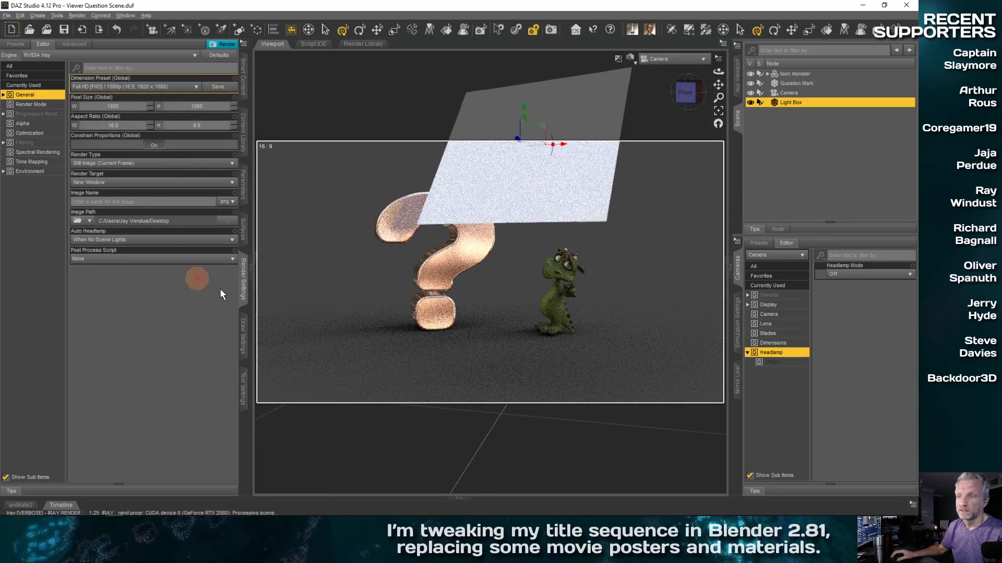
scroll(554, 277, up, 4)
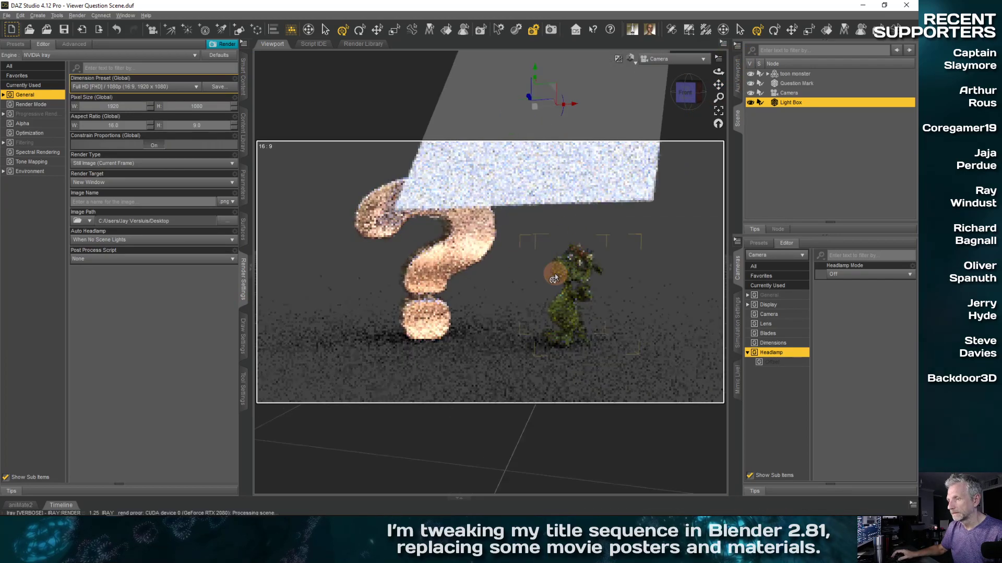
scroll(554, 275, up, 1)
middle_drag(529, 296, 476, 327)
Step: Switch the main viewport to Perspective View and show the Camera view with Iray preview in the auxiliary viewport
click(703, 59)
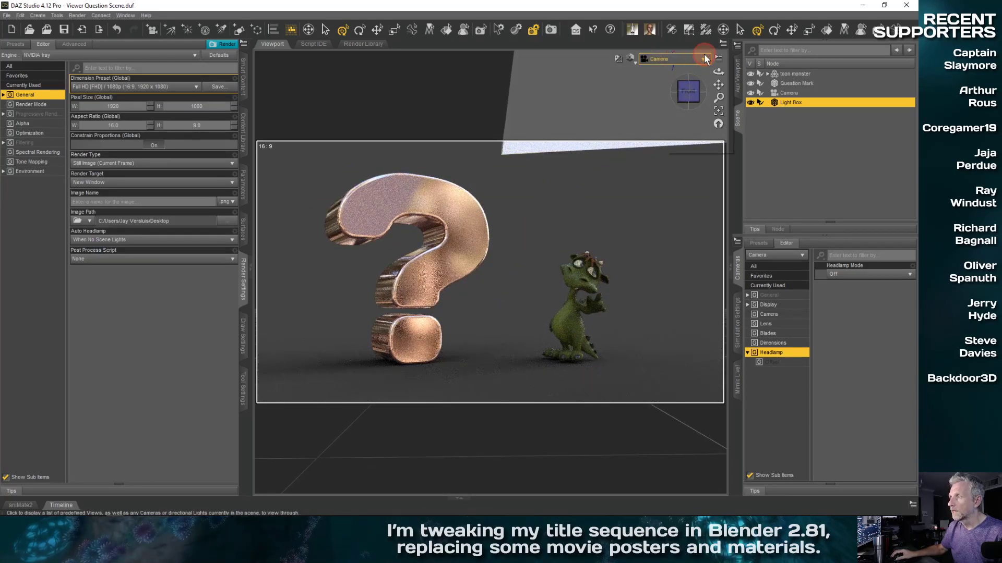
click(701, 61)
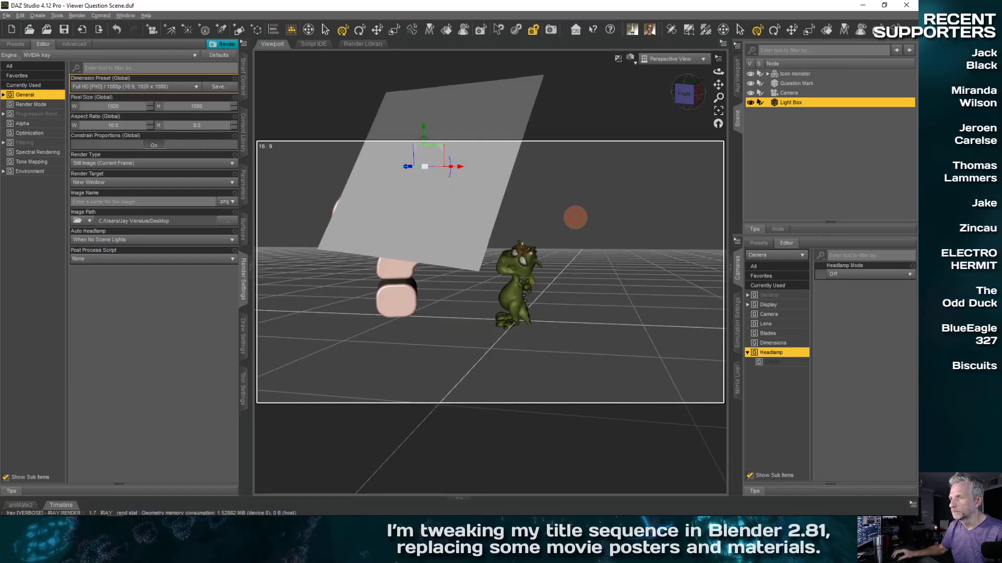
middle_drag(598, 213, 467, 160)
click(737, 76)
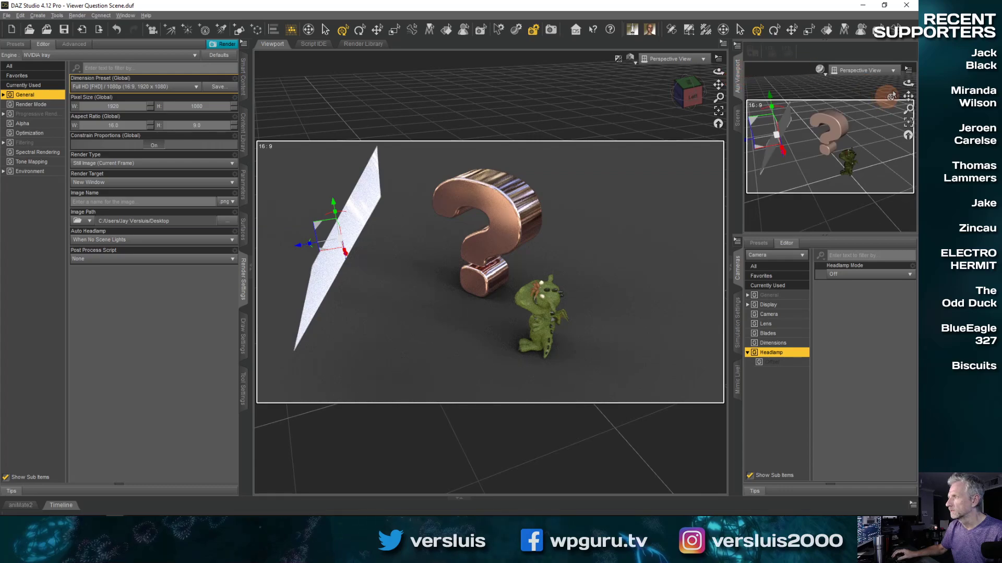
click(885, 73)
click(872, 153)
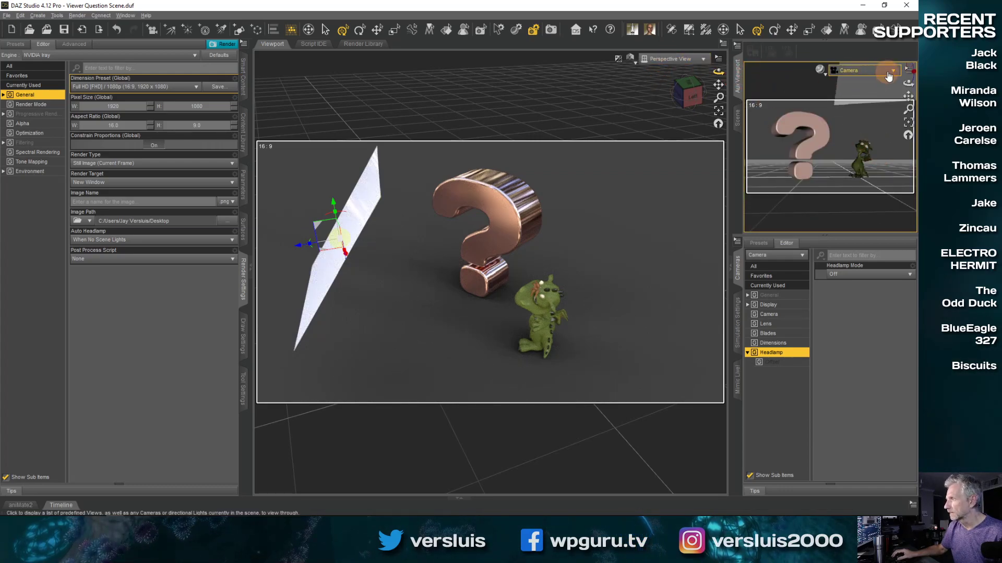
click(821, 70)
click(810, 182)
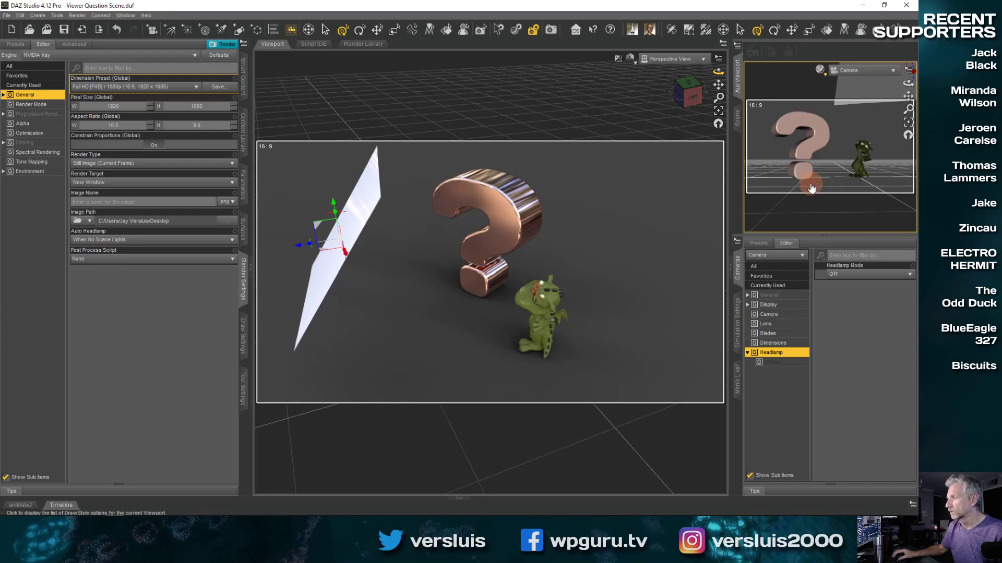
Step: Change the main viewport from Iray to a plain shaded display and hide its 16:9 aspect frame
click(630, 58)
click(631, 153)
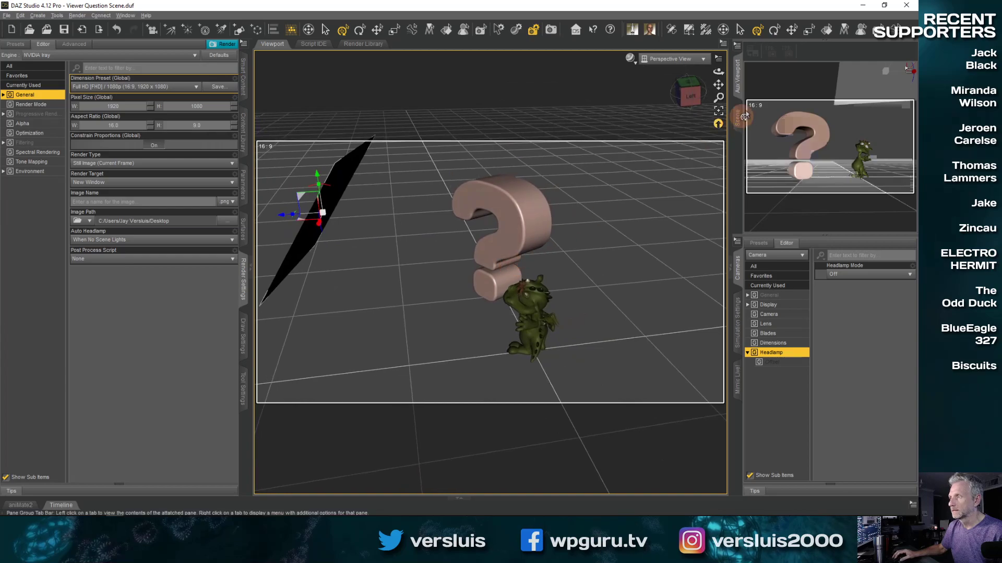
click(718, 58)
click(713, 102)
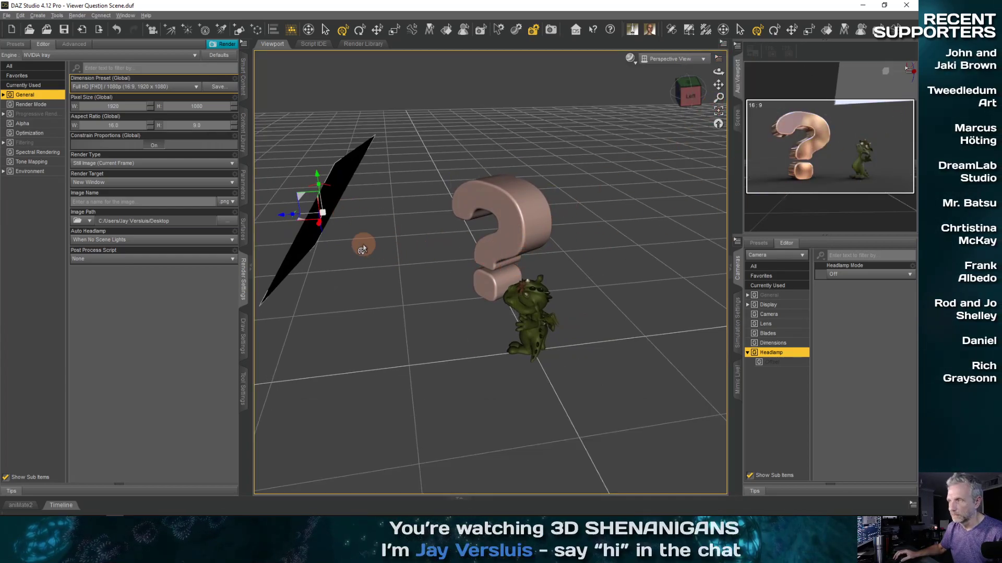
Step: Raise the Light Box slightly and shift it sideways about 48 cm towards the question mark
scroll(407, 242, up, 2)
middle_drag(367, 220, 365, 220)
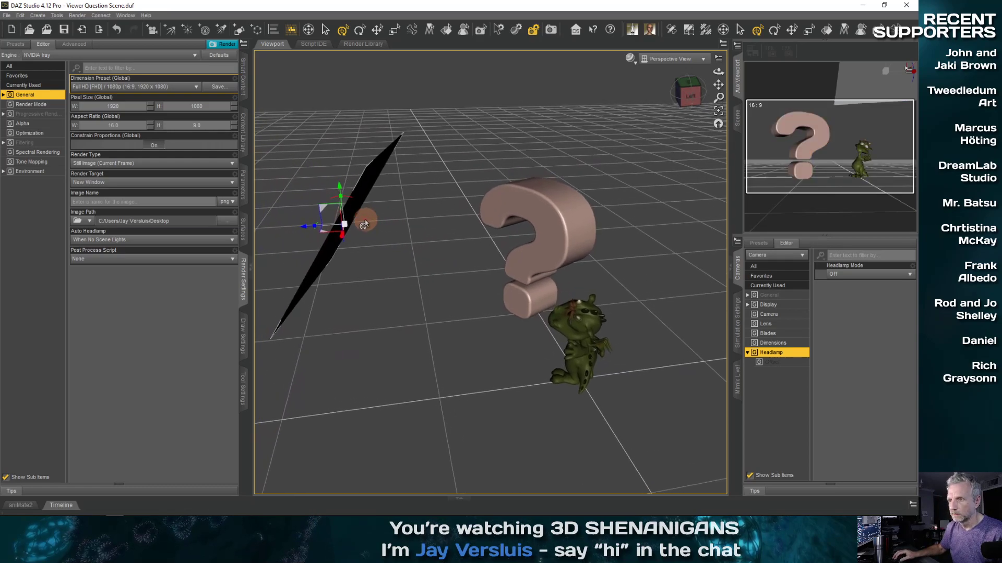
drag(339, 187, 339, 166)
middle_drag(365, 219, 365, 218)
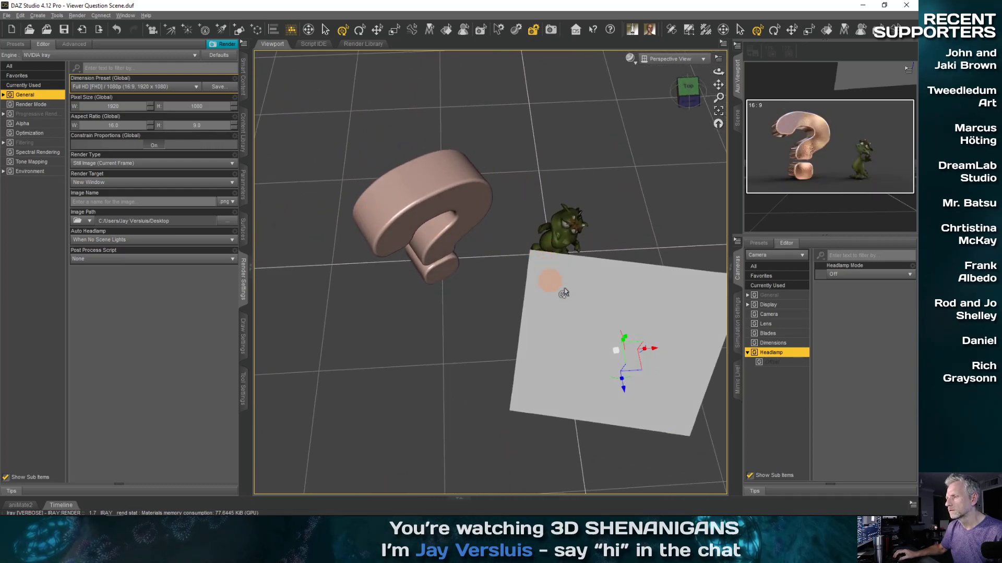
drag(654, 350, 555, 344)
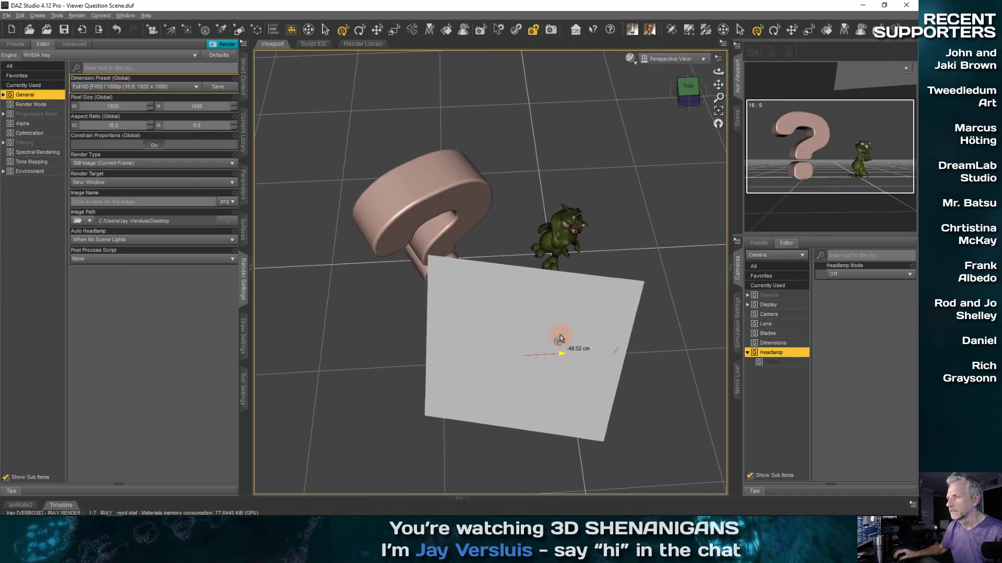
mouse_move(408, 289)
middle_down()
mouse_move(258, 323)
mouse_move(318, 334)
mouse_move(321, 265)
mouse_move(336, 255)
middle_up()
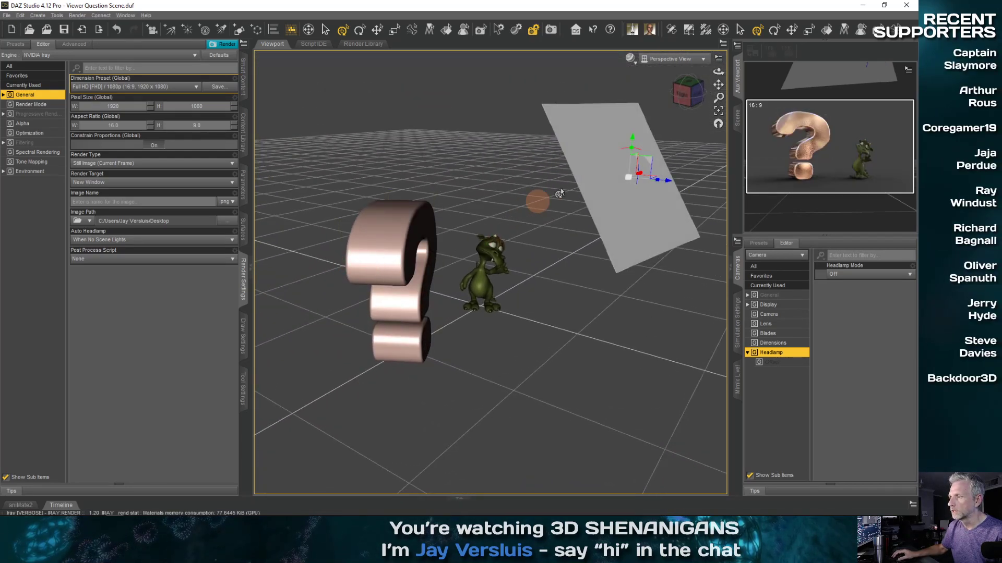
Step: Set the emission color of the Light Box's Default surface to white
click(243, 226)
click(44, 48)
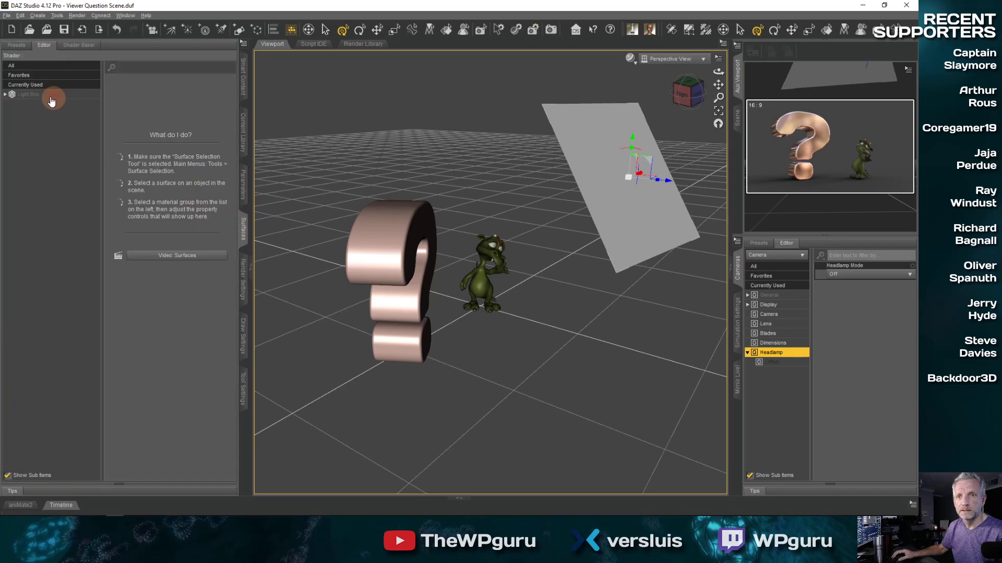
click(46, 87)
click(19, 95)
click(6, 94)
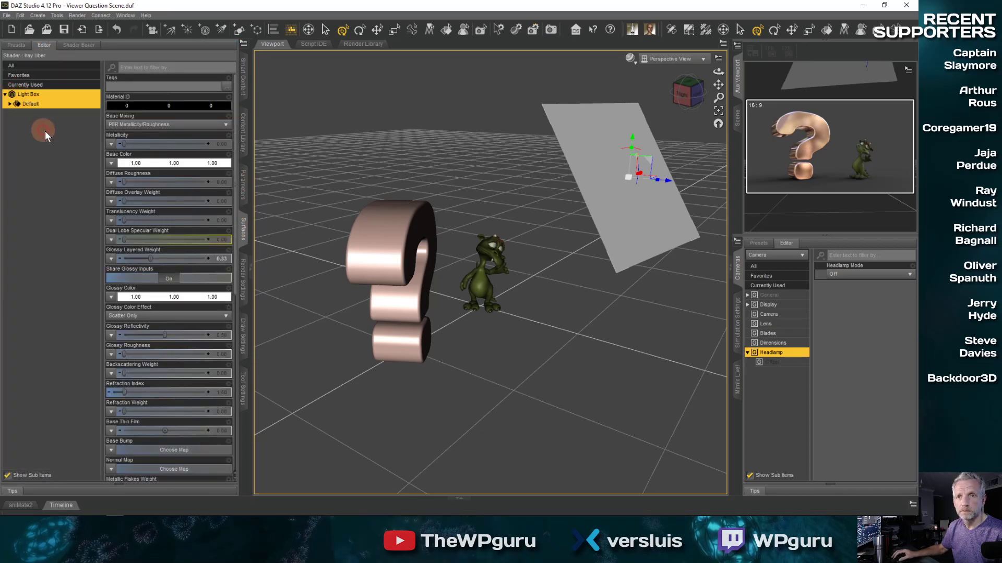
click(9, 105)
click(67, 162)
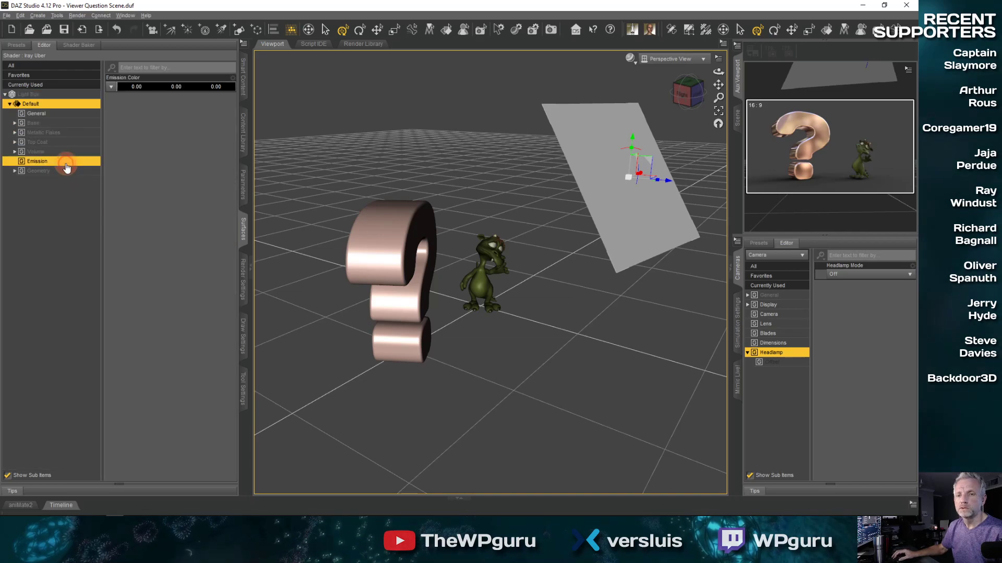
click(158, 89)
click(443, 259)
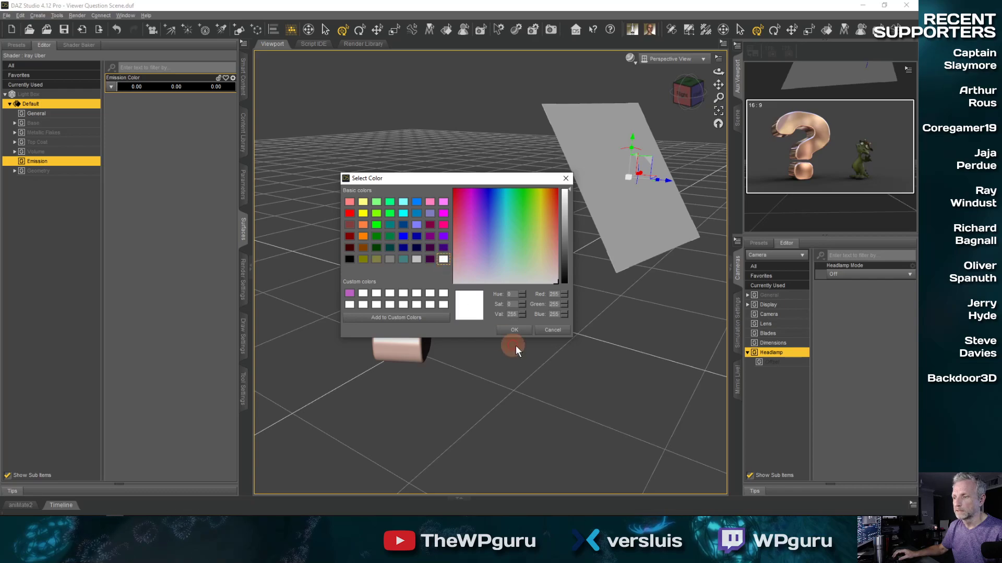
click(524, 336)
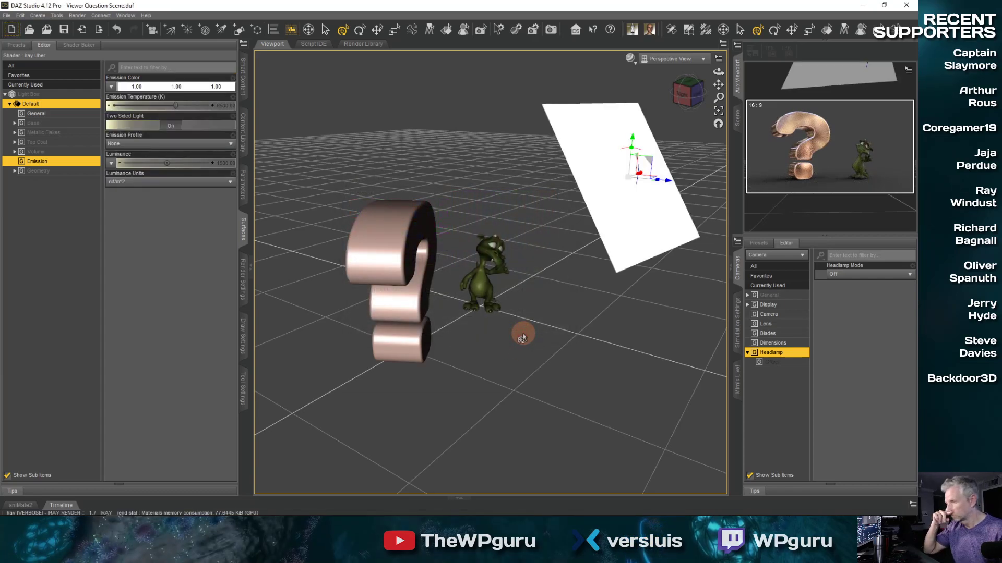
Step: Switch the Light Box emission's luminance units to W and set its luminous efficacy to 200 lm/W
click(230, 182)
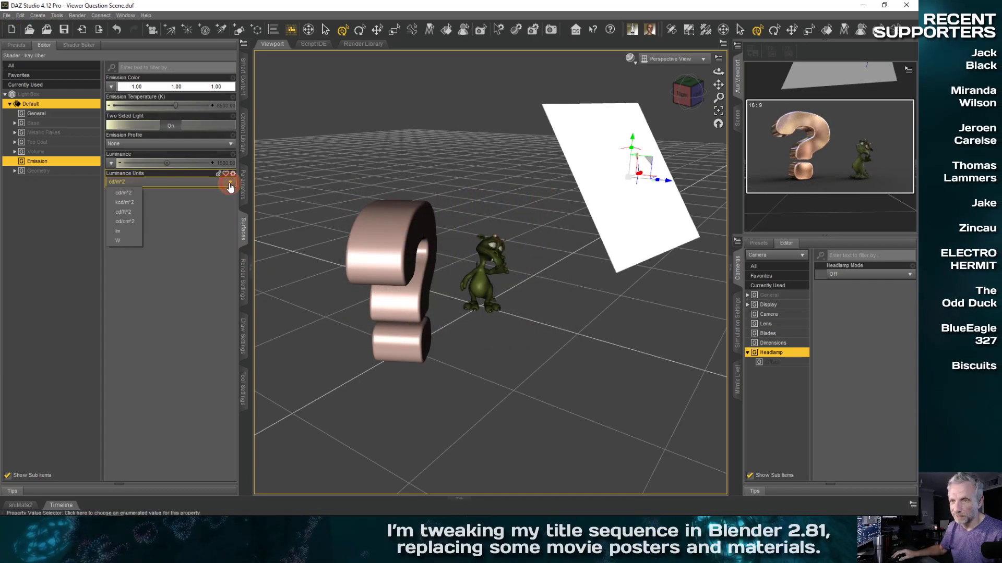
click(129, 241)
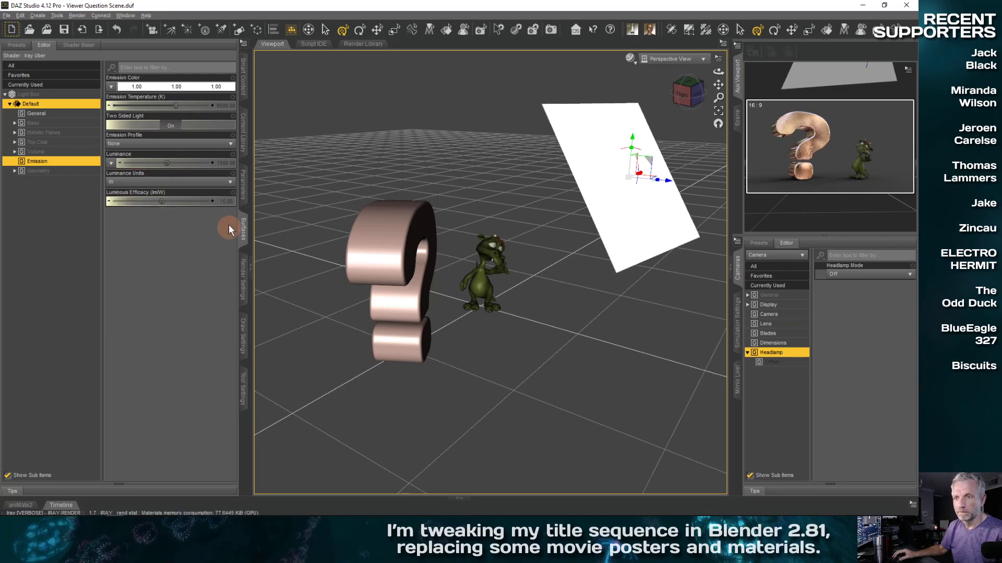
click(226, 201)
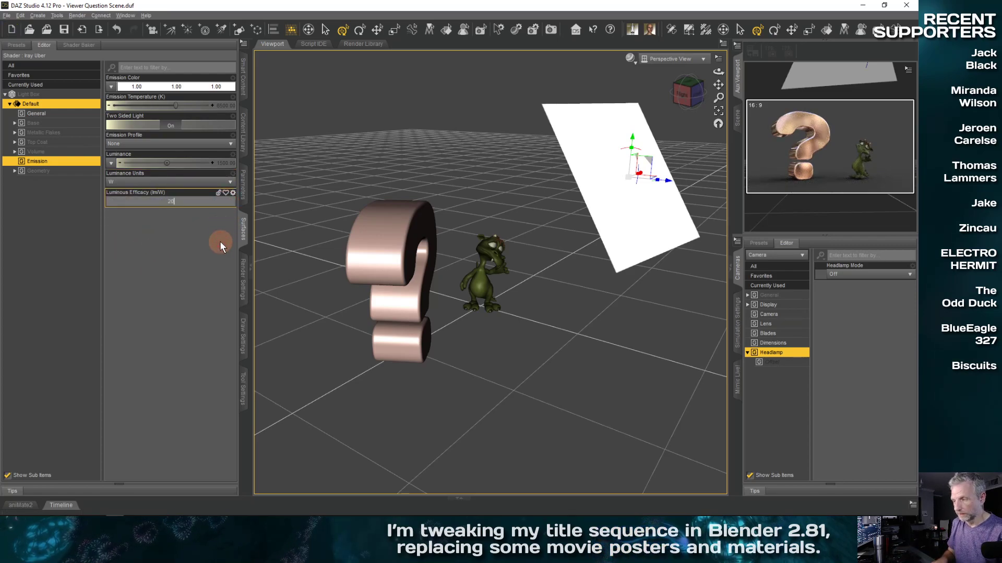
text(200)
key(Return)
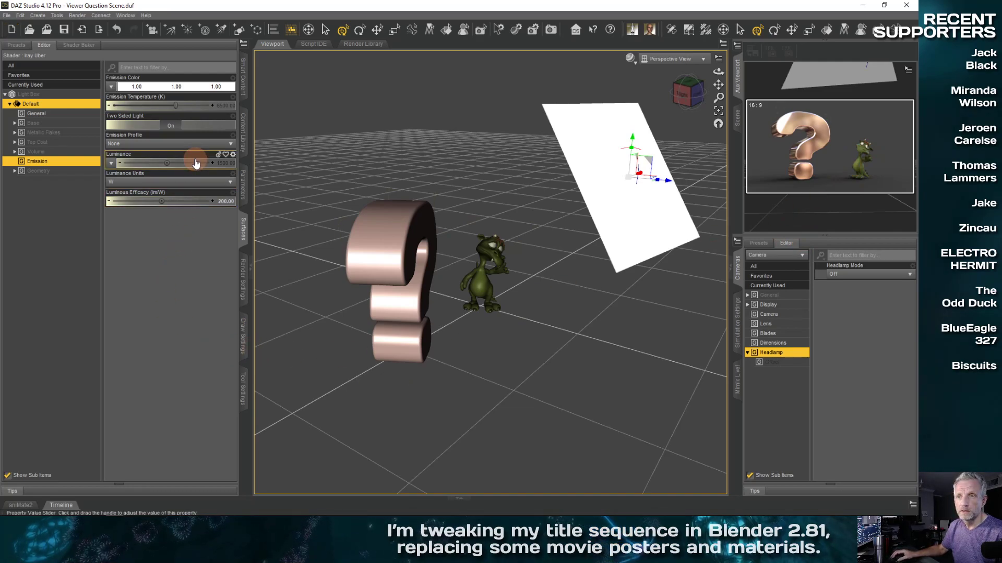
Step: Raise the Light Box's luminous efficacy to 1000 lm/W
click(224, 203)
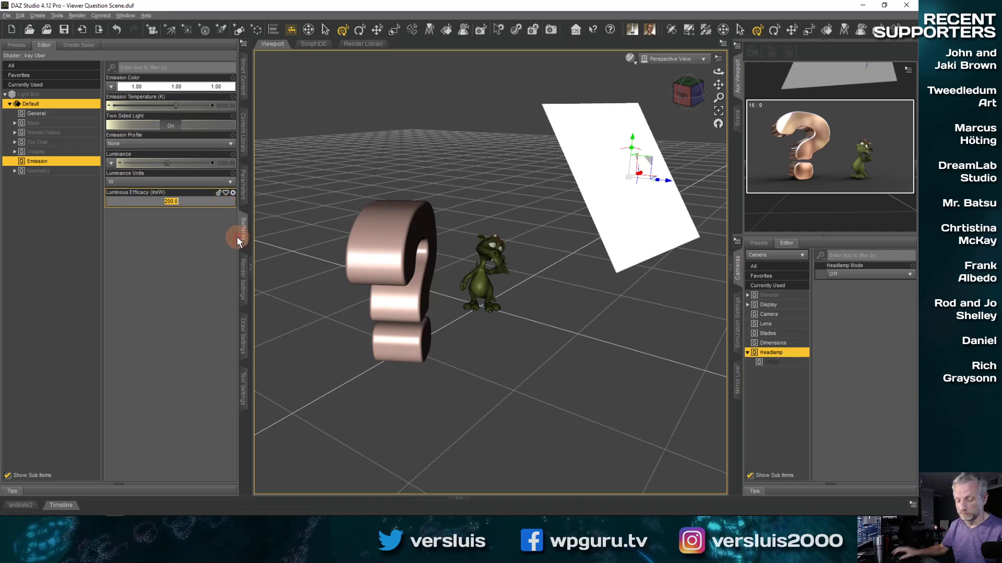
text(1000)
key(Return)
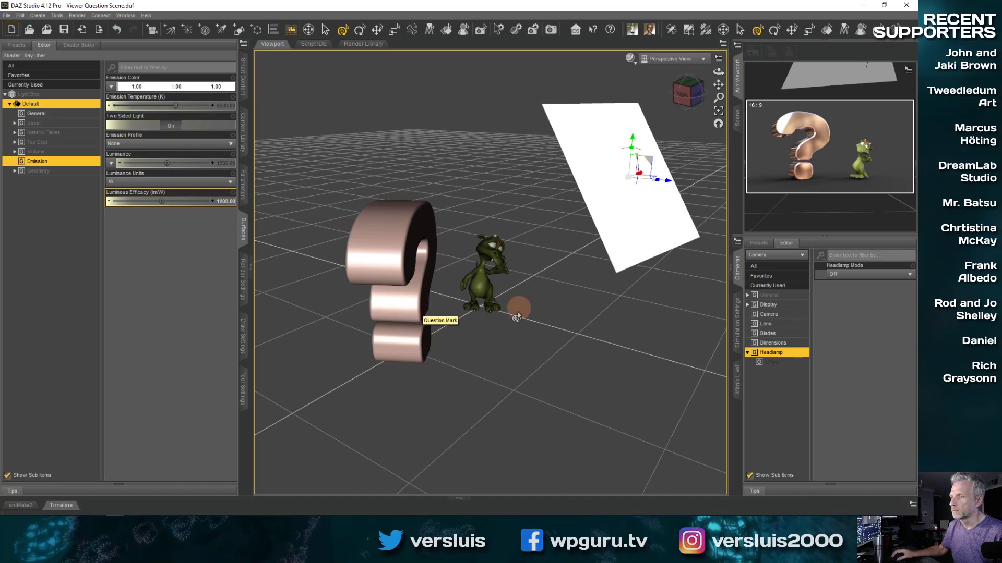
Step: Enlarge the auxiliary viewport in width and height so the Iray camera preview is bigger
middle_drag(560, 313, 317, 265)
drag(318, 265, 255, 261)
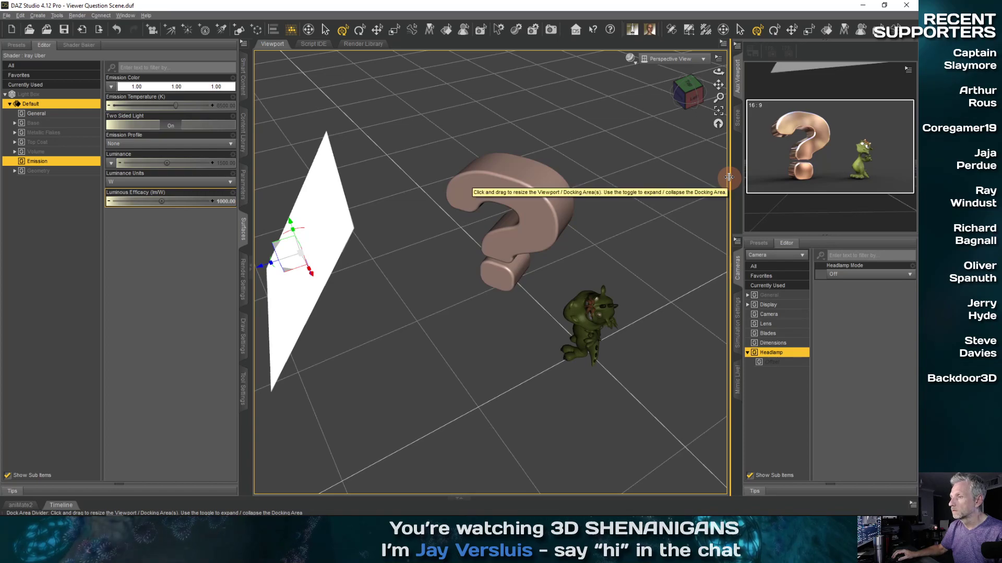
drag(729, 178, 605, 187)
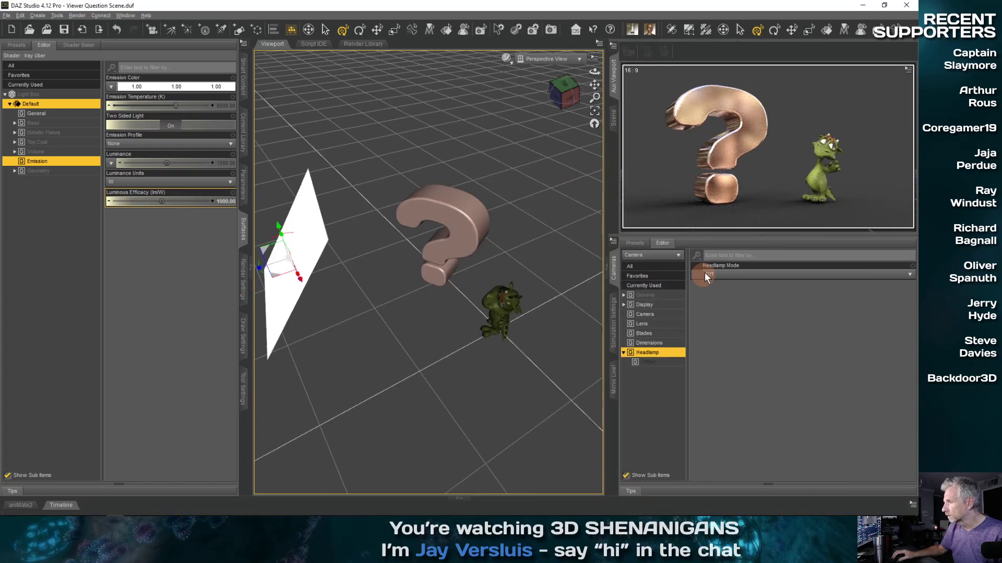
drag(729, 236, 723, 257)
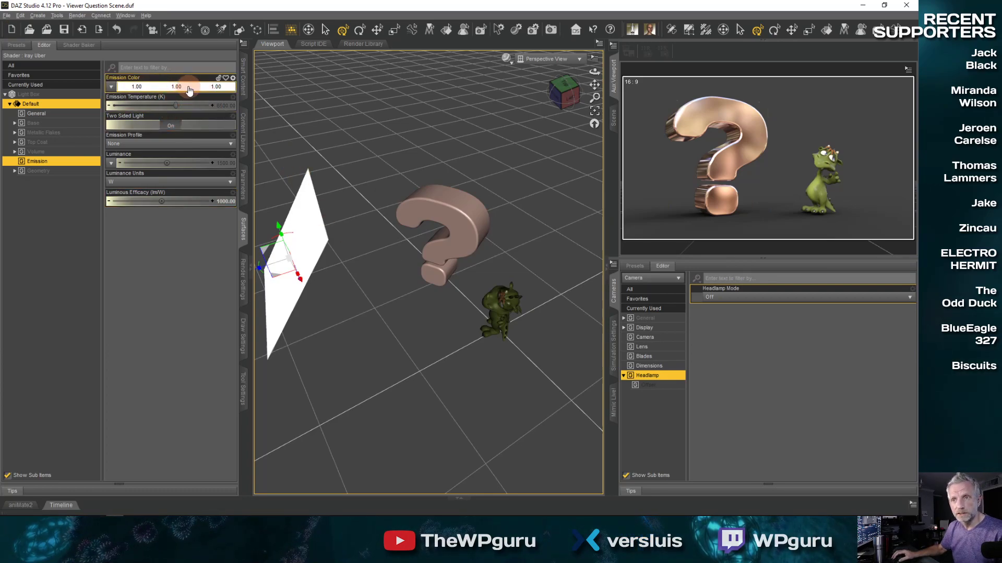
Step: Lower the Light Box's emission temperature to 4000 K
click(233, 107)
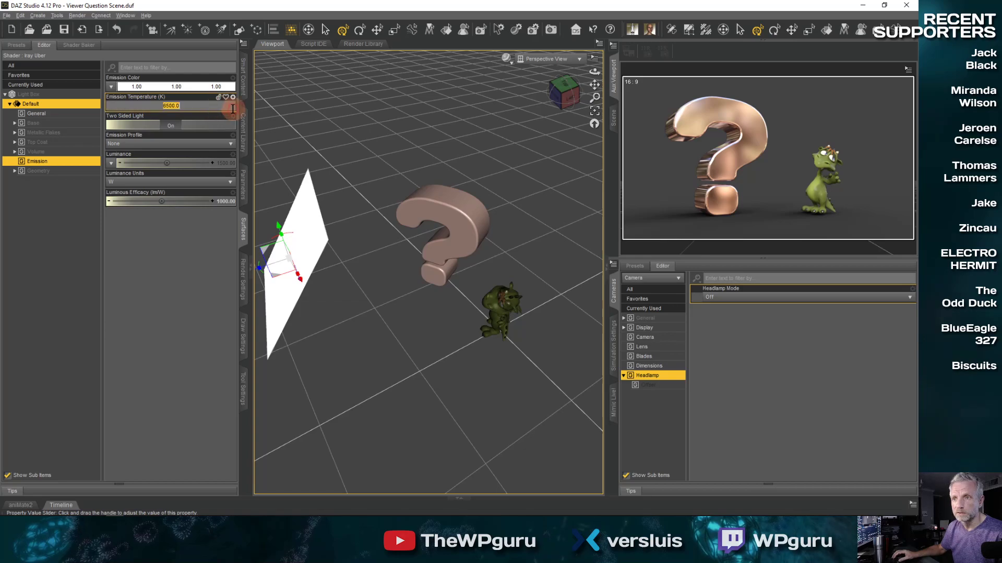
key(Return)
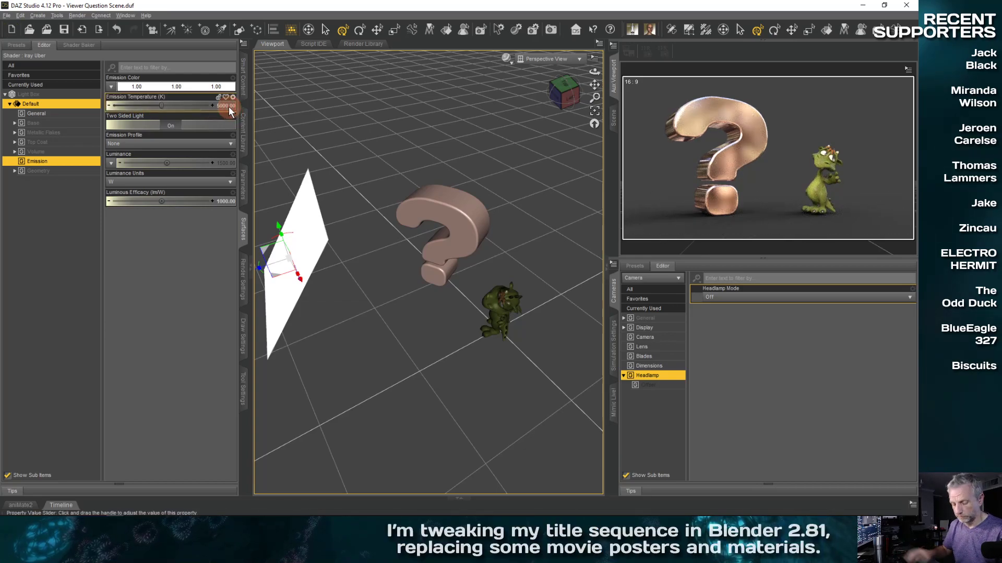
click(228, 107)
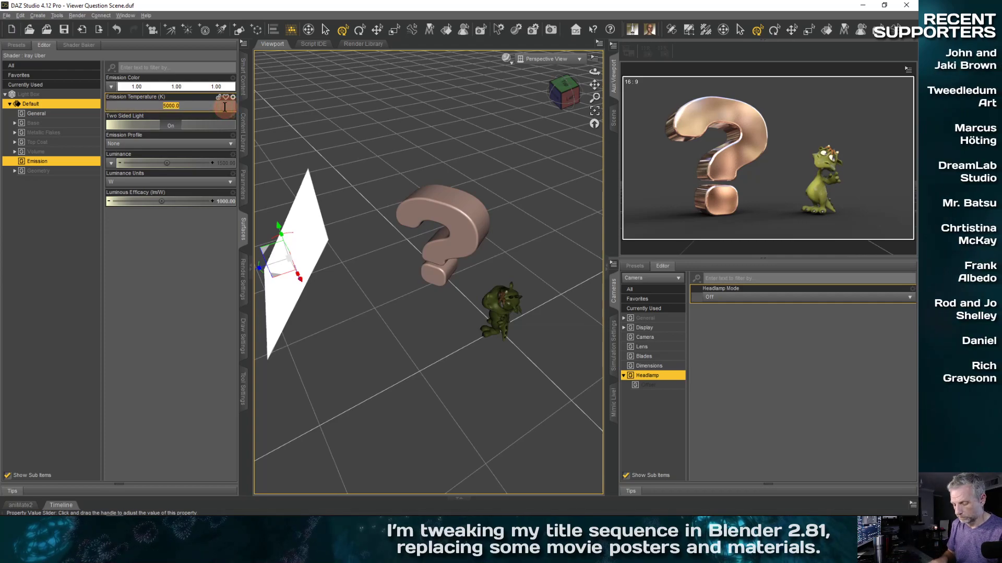
text(4500)
key(Return)
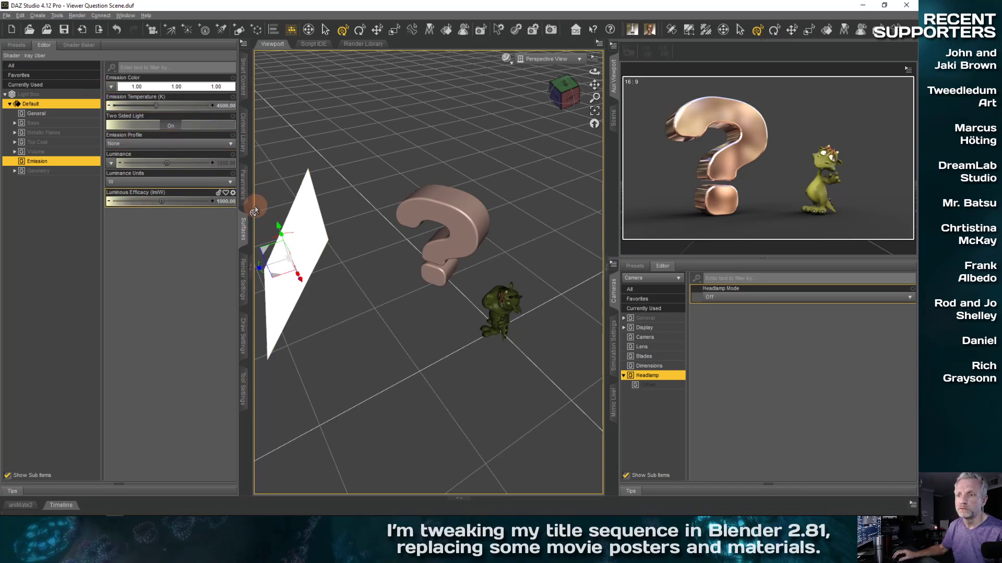
Step: Set the render dimension preset to HD / 720p (16:9, 1280 x 720)
click(243, 276)
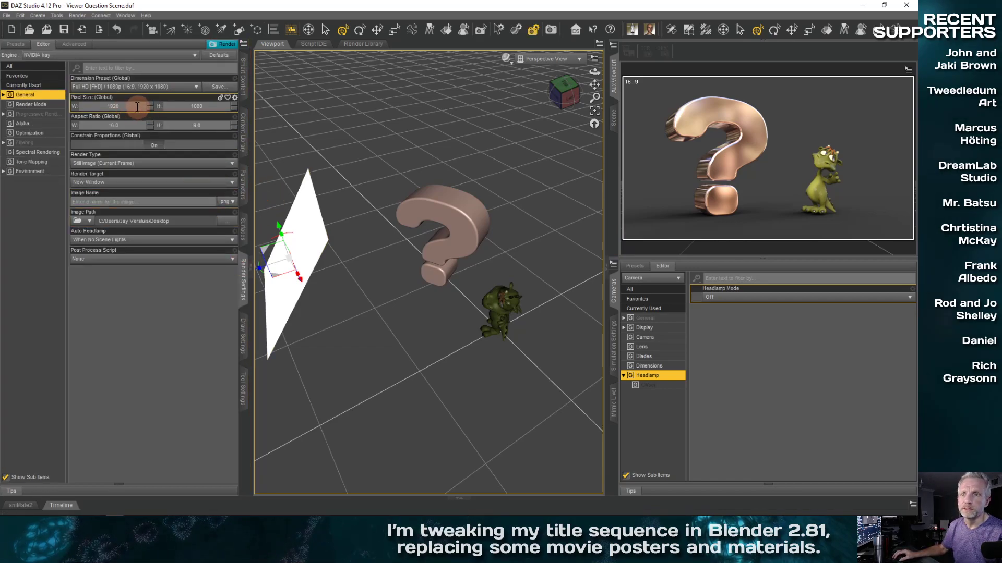
click(196, 87)
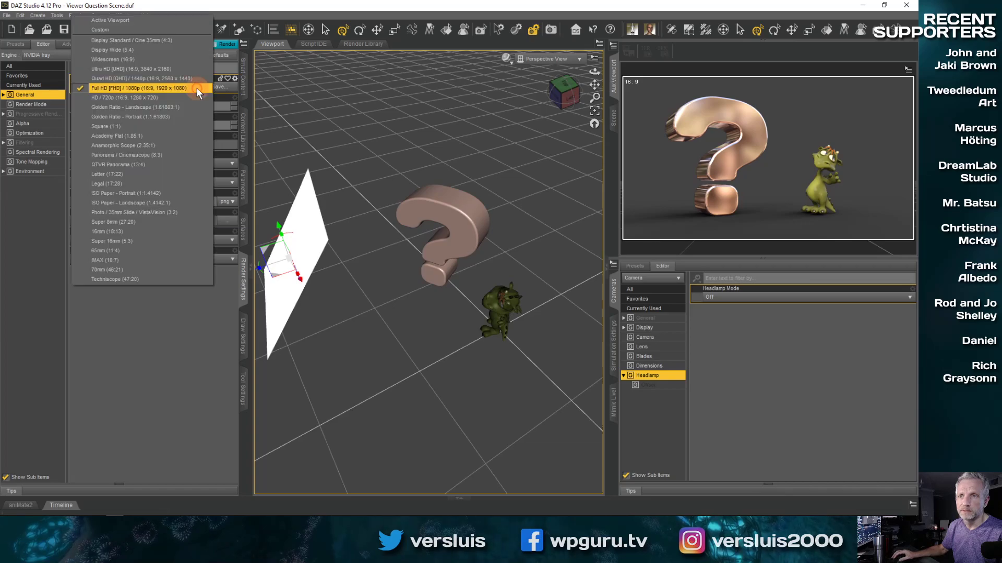
click(193, 98)
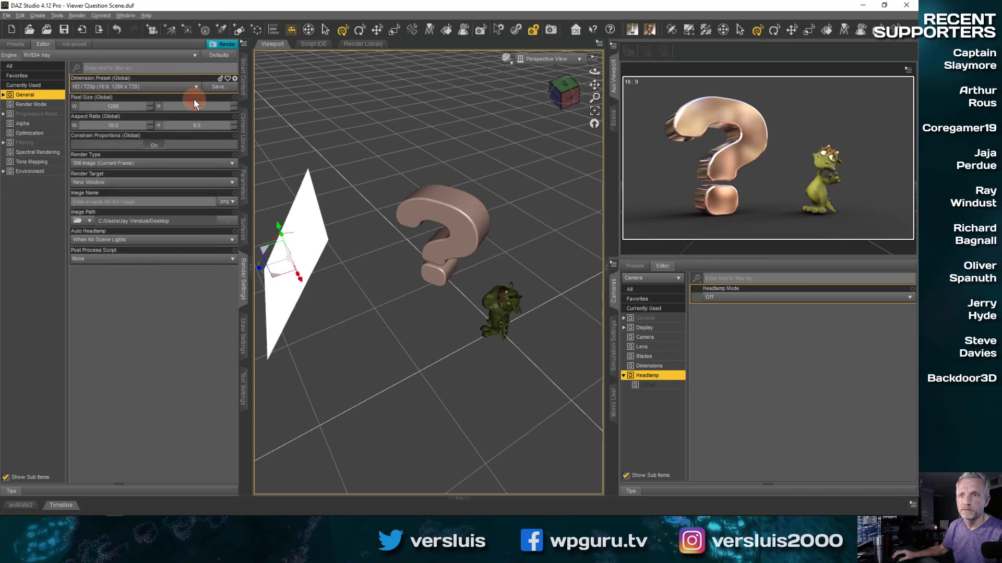
Step: Render the Perspective View and close the result without saving
click(224, 44)
drag(254, 58, 277, 36)
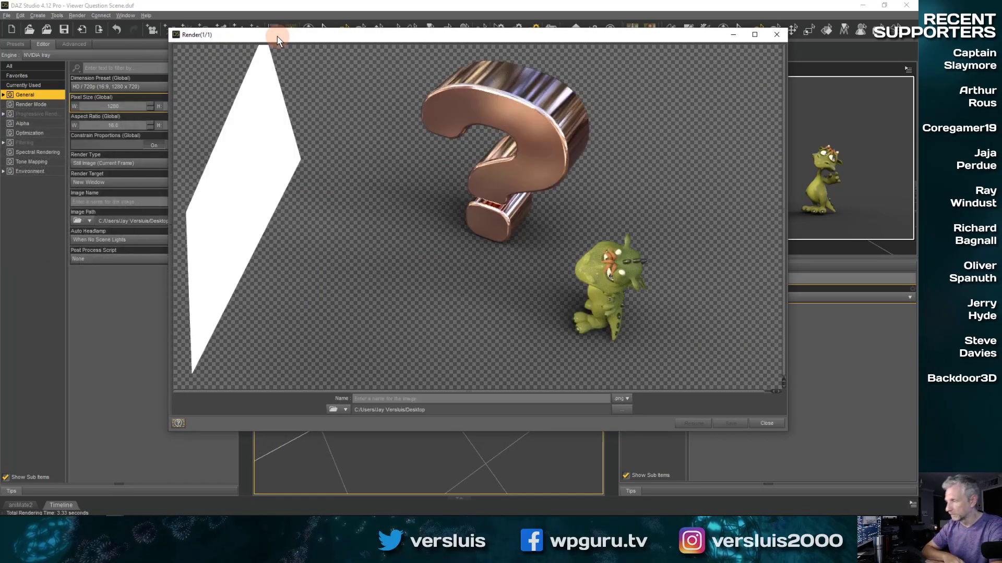
click(649, 374)
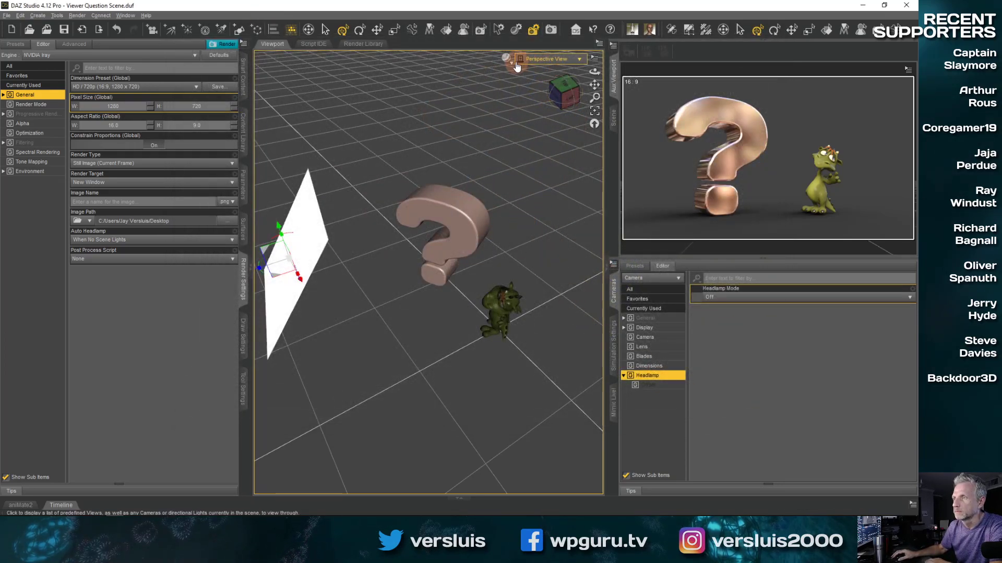
Step: Switch the main viewport to the Camera view, render it to check the lighting, and close the render window
click(578, 60)
click(564, 141)
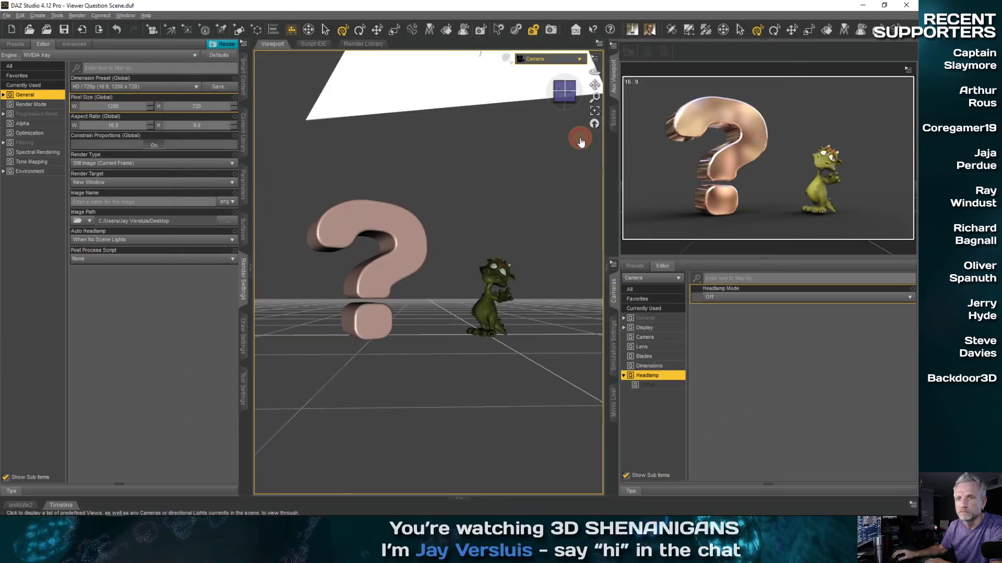
click(288, 105)
click(216, 44)
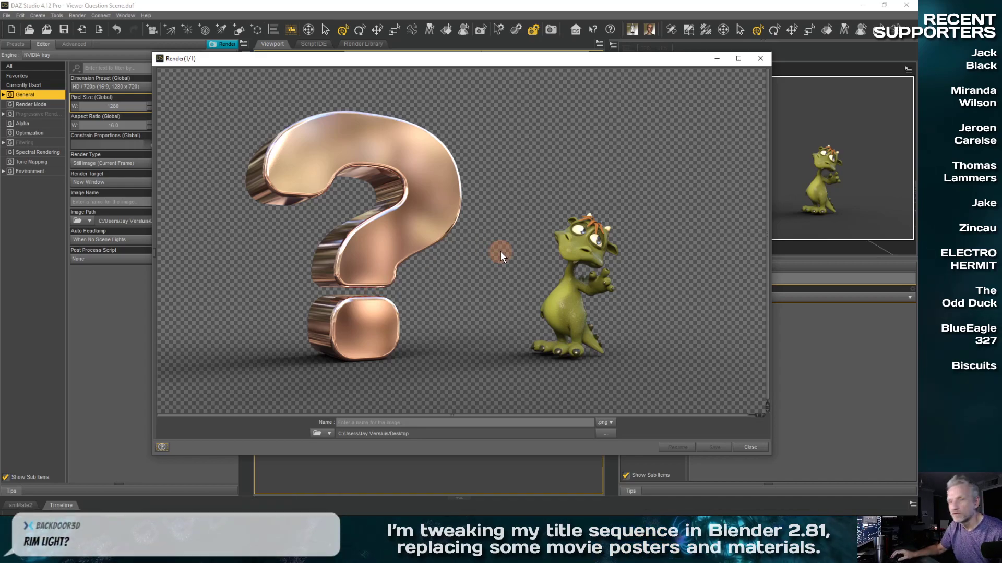
click(747, 448)
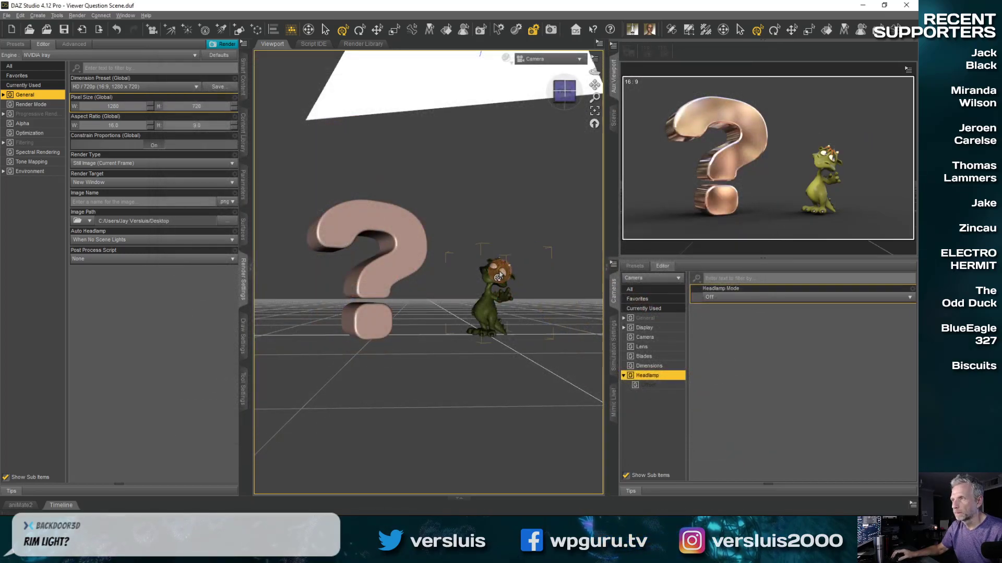
Step: Create a new SpotLight that takes its transforms from the Perspective View, looking down on the monster and question mark
click(587, 58)
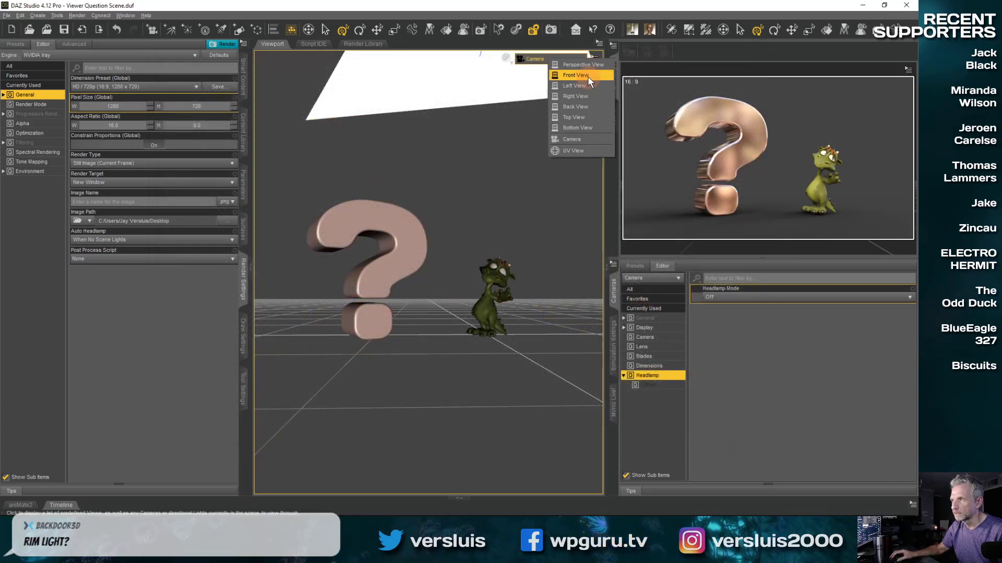
click(588, 73)
middle_drag(514, 302, 494, 309)
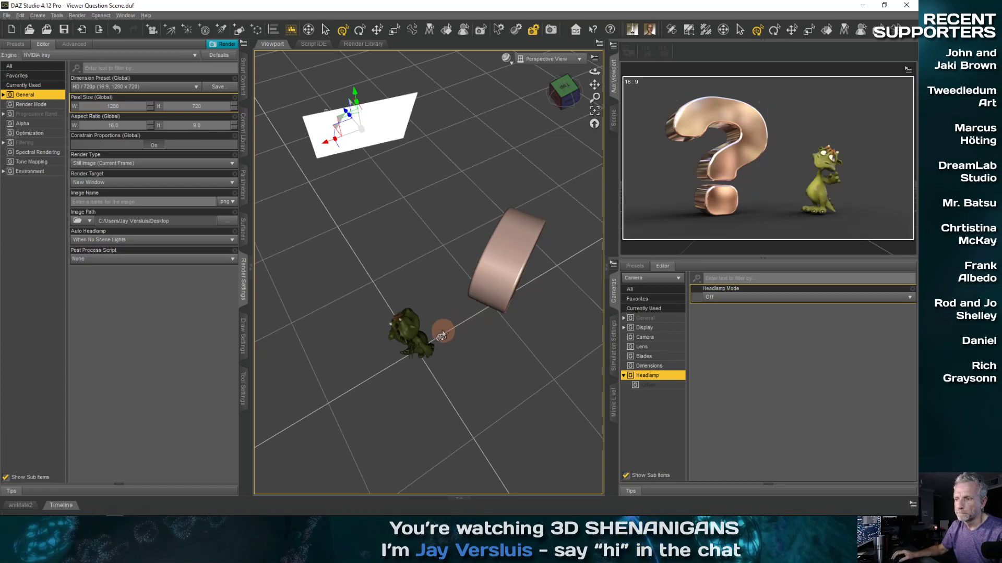
click(38, 15)
click(93, 45)
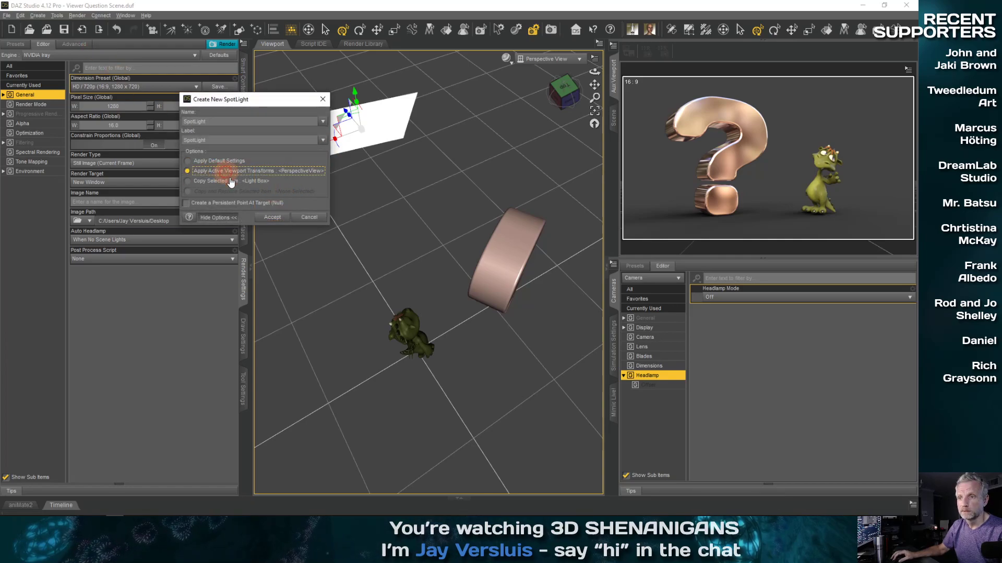
click(282, 216)
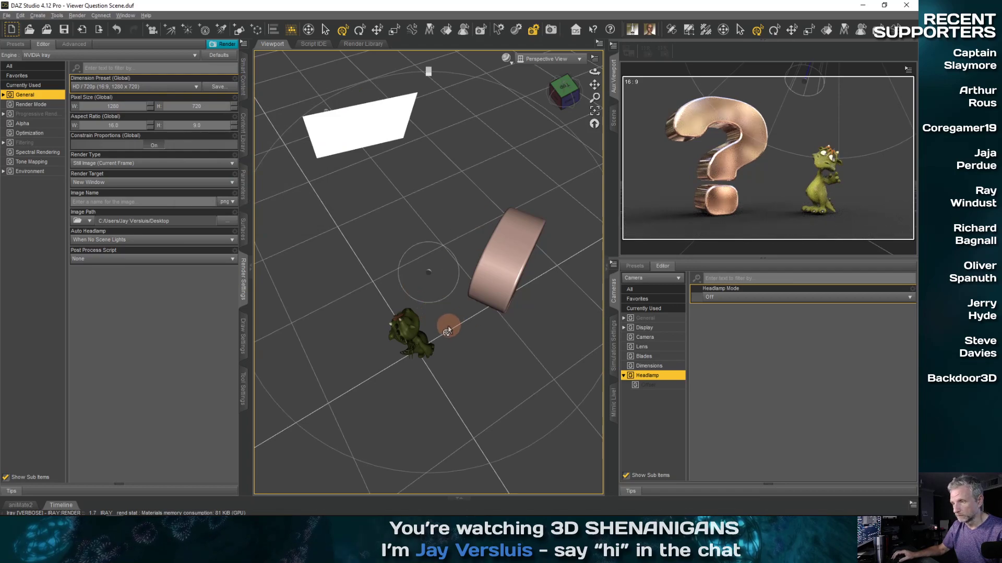
Step: Look through the SpotLight and aim it from closer in so the toon monster sits inside the central beam circle
click(580, 59)
click(578, 153)
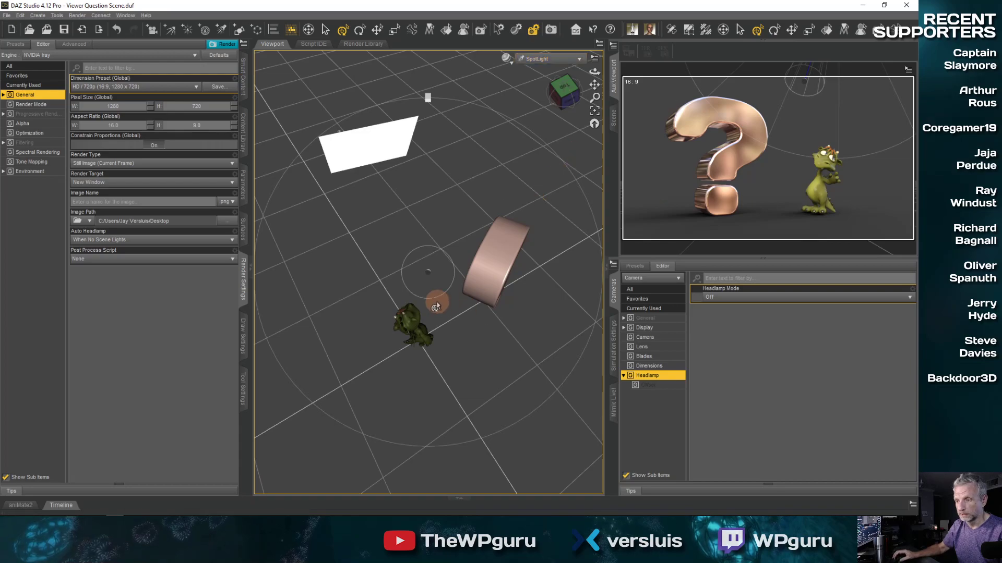
scroll(433, 315, up, 5)
middle_drag(433, 318, 431, 321)
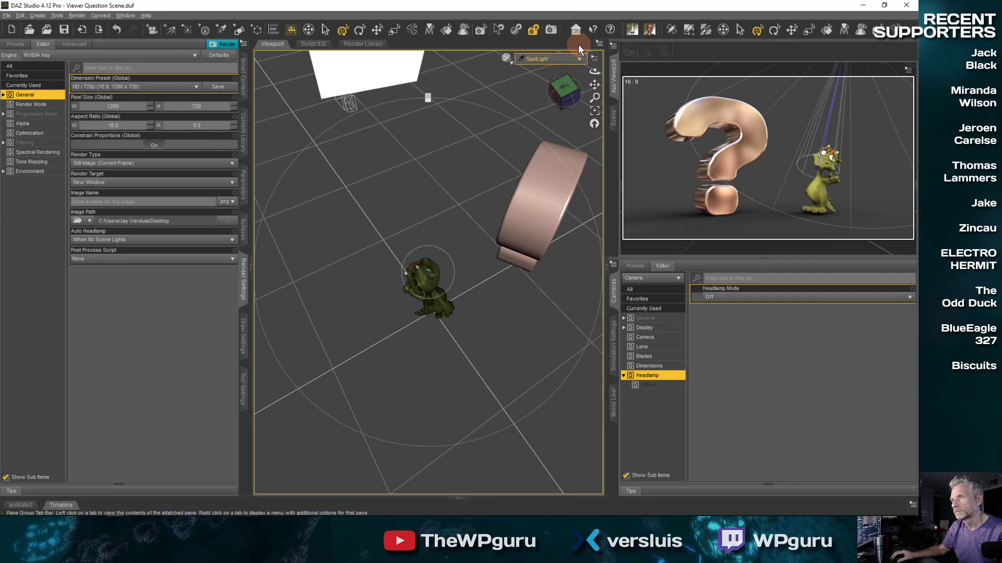
Step: Return the main viewport to Perspective View and inspect how the SpotLight is aimed at the monster
click(578, 63)
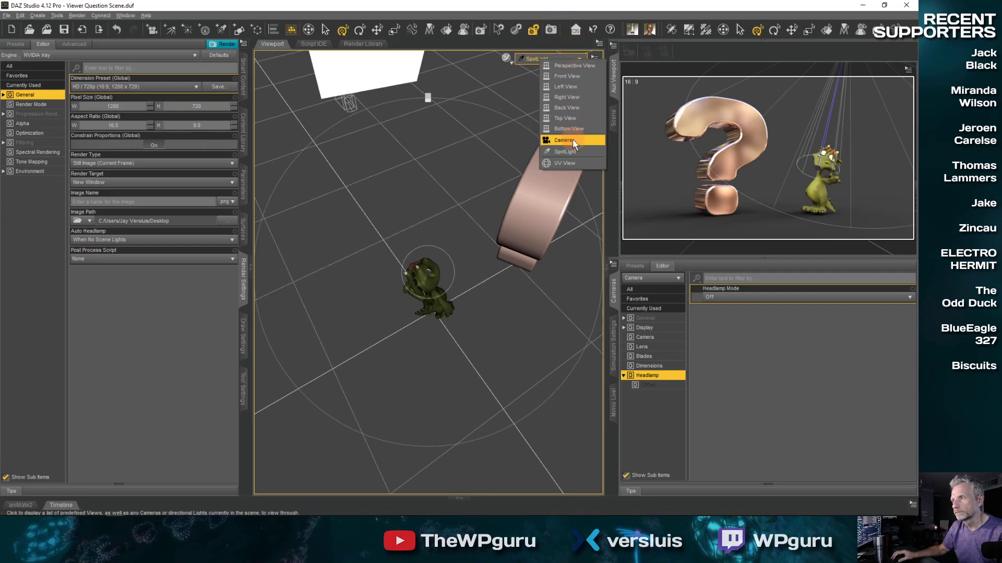
click(572, 139)
click(577, 59)
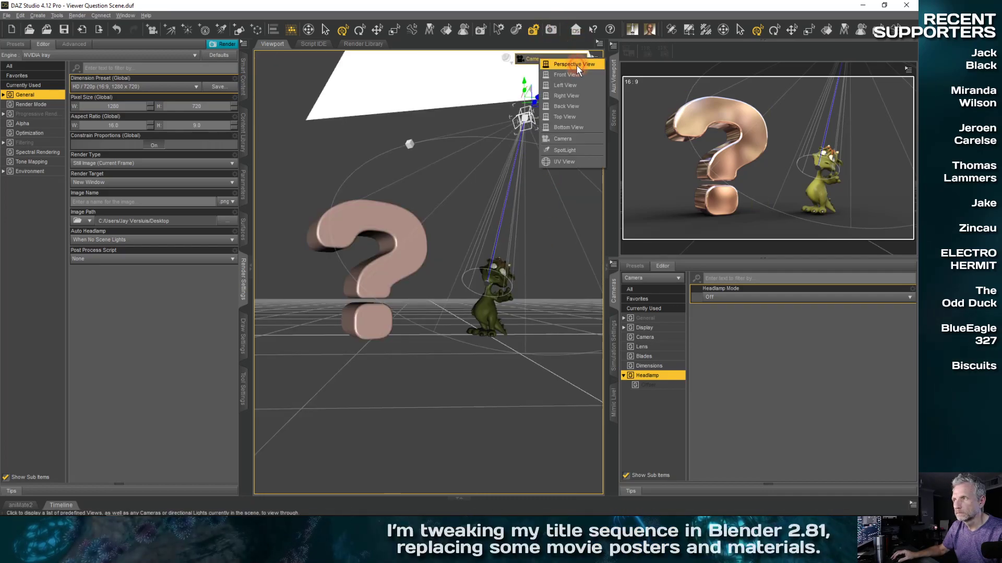
click(576, 64)
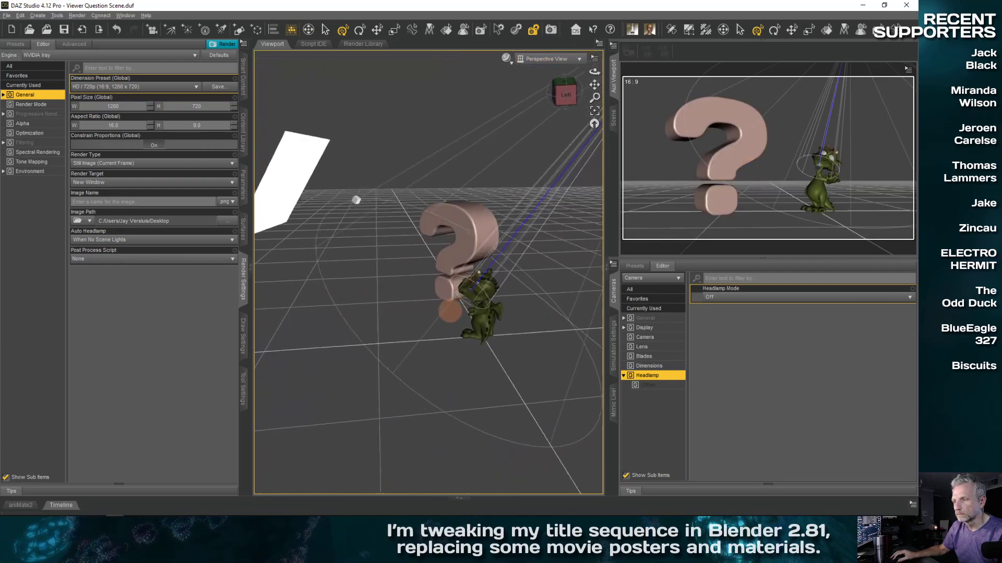
middle_drag(376, 192, 469, 216)
middle_drag(449, 310, 458, 319)
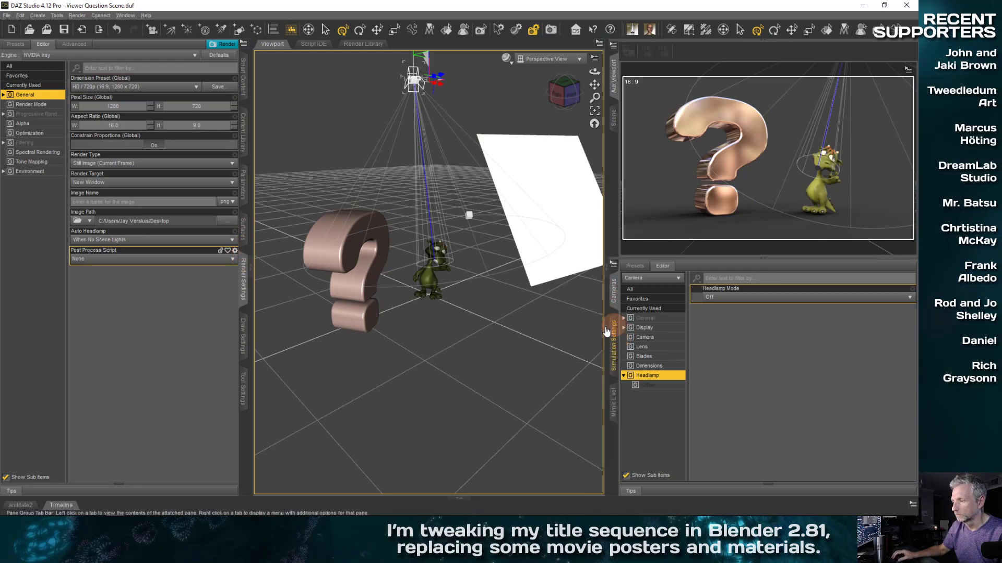
Step: Set the SpotLight's luminous flux to 20000 lumen in its Light parameters
click(243, 183)
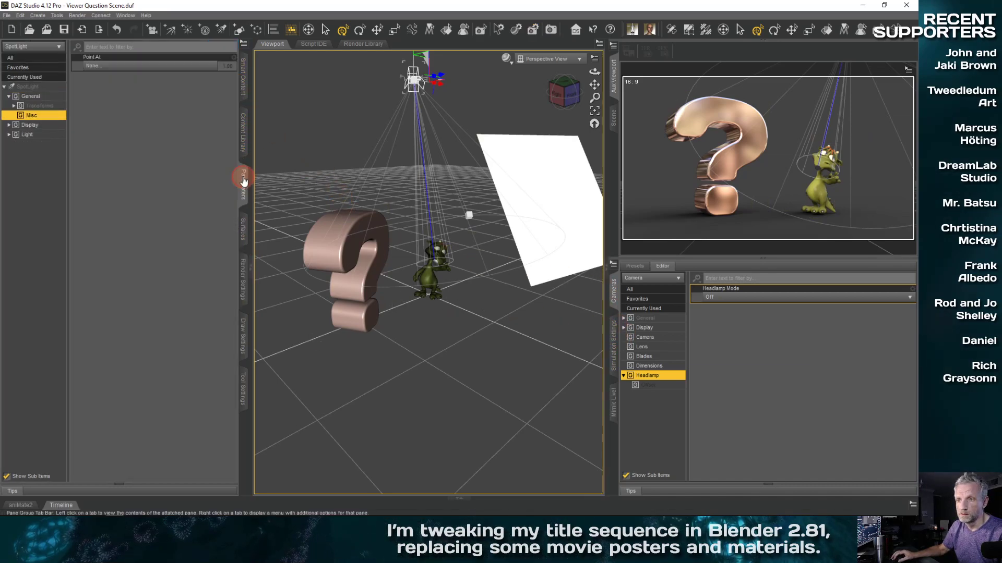
click(46, 134)
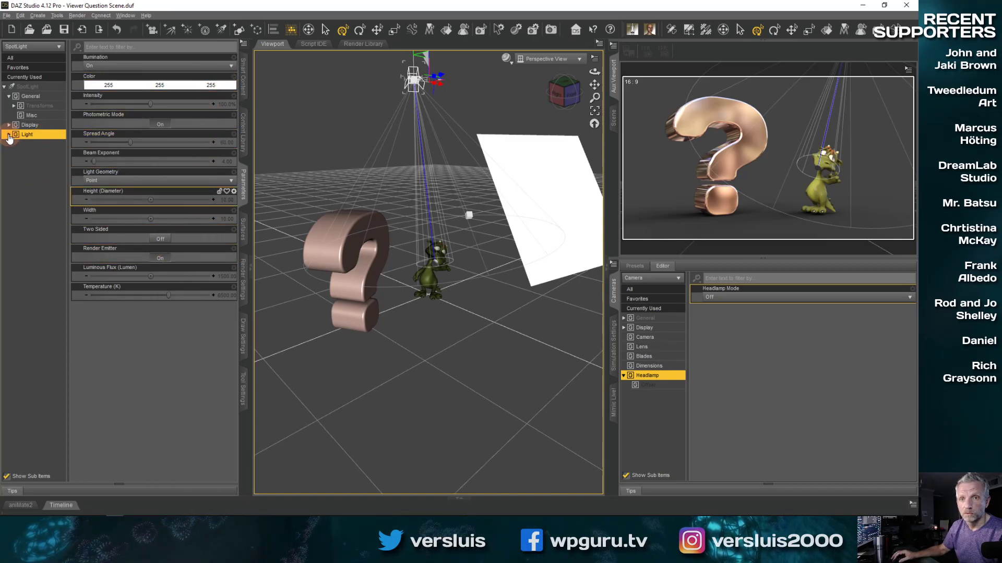
click(224, 277)
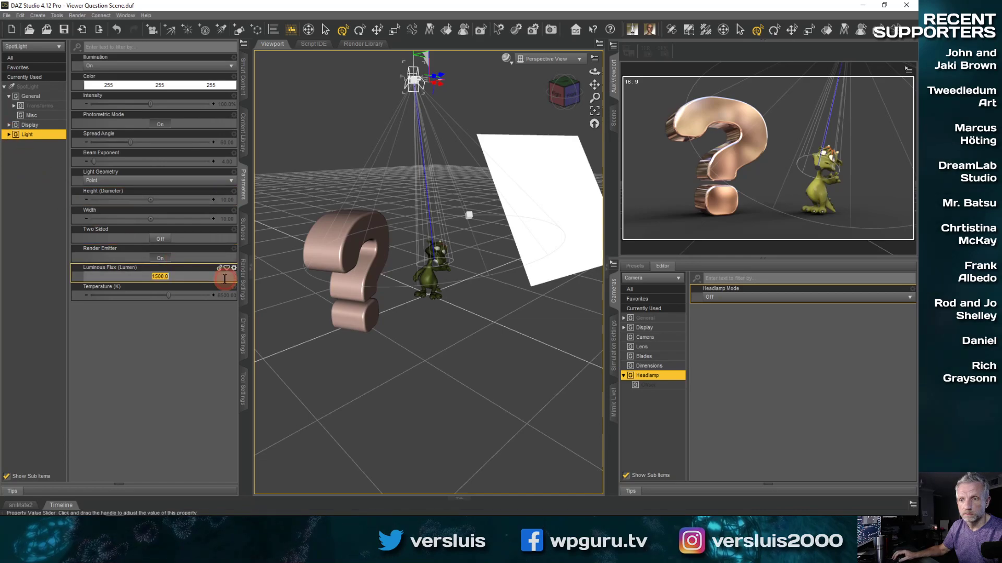
text(2000)
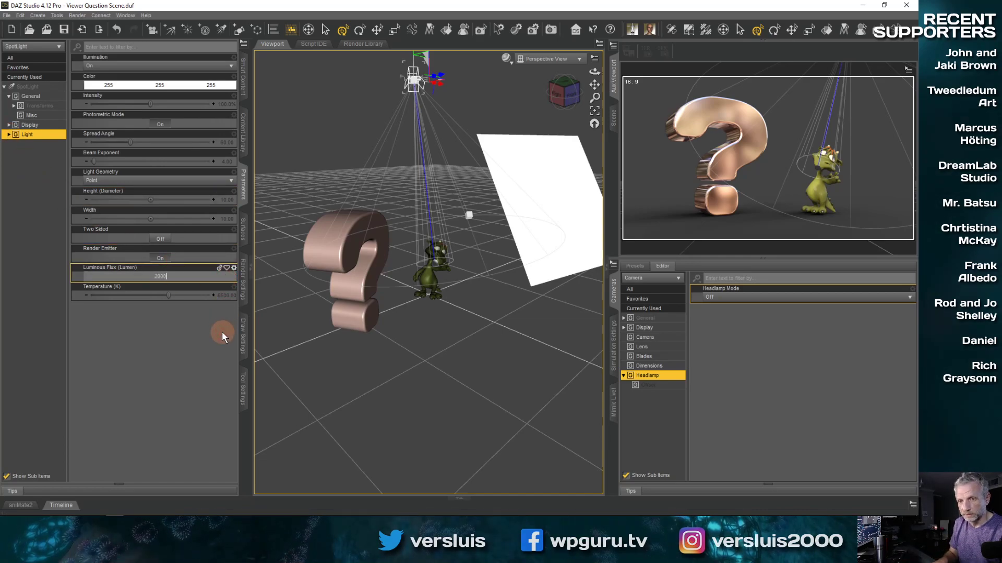
key(Return)
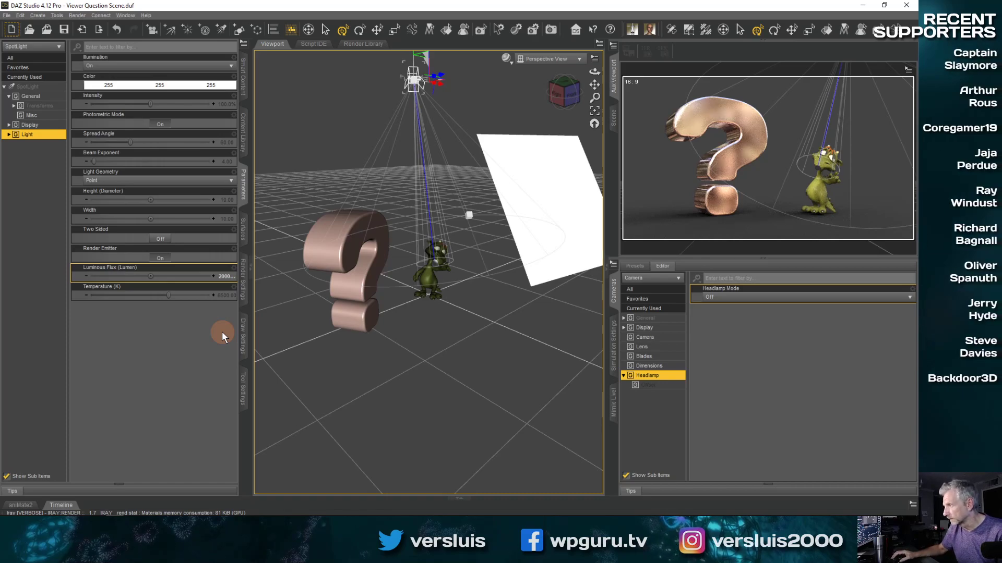
Step: Hide the Light Box in the scene and check the SpotLight's effect on the monster in the auxiliary Iray preview
click(613, 118)
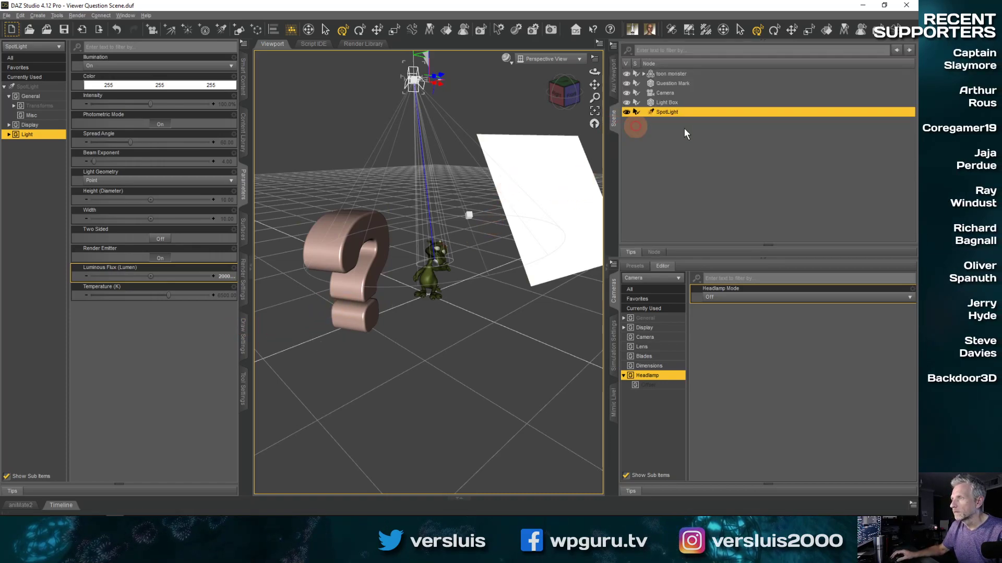
click(627, 103)
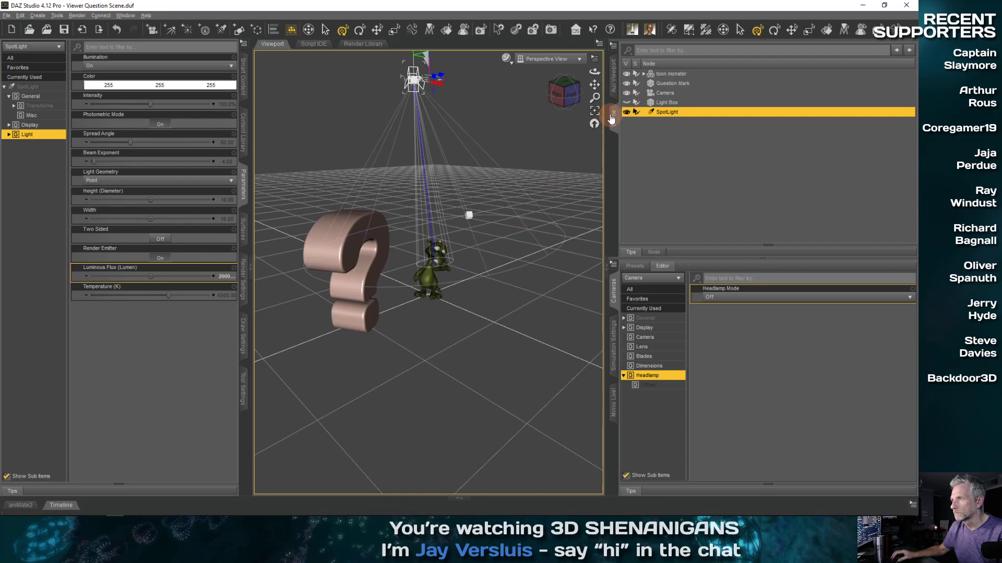
click(613, 77)
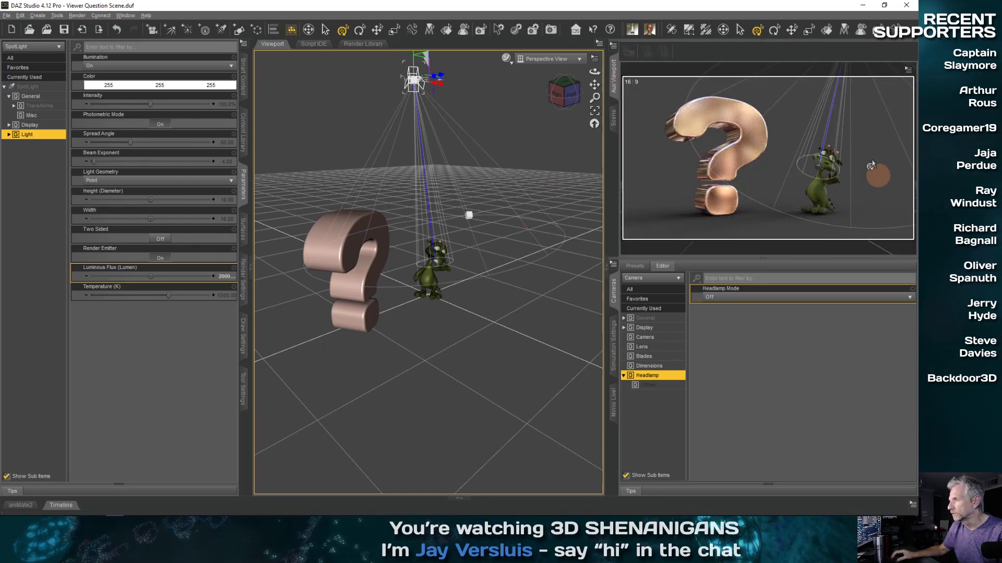
click(818, 181)
click(835, 165)
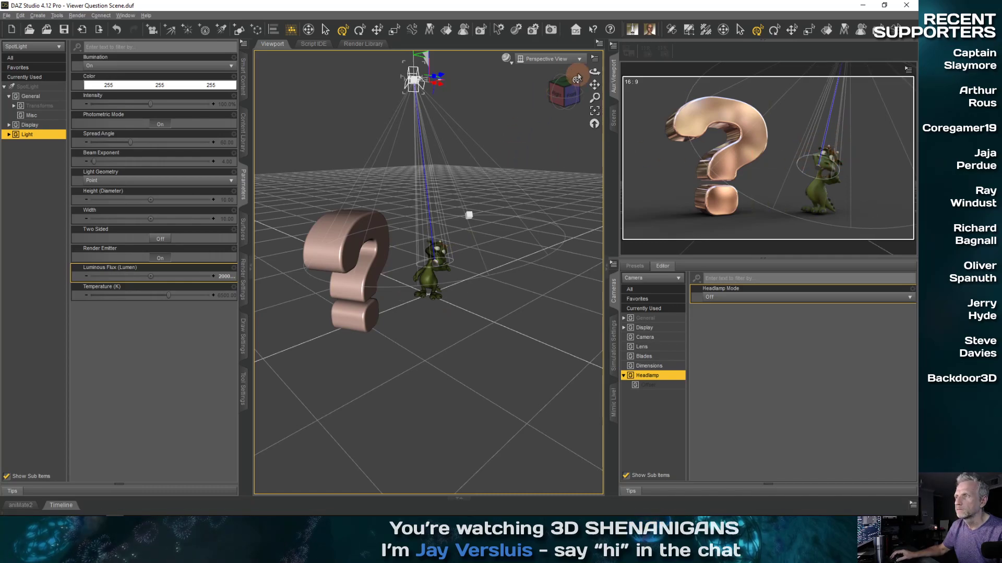
Step: Look through the existing camera in the main viewport and rename that camera Main Camera
click(576, 58)
click(564, 142)
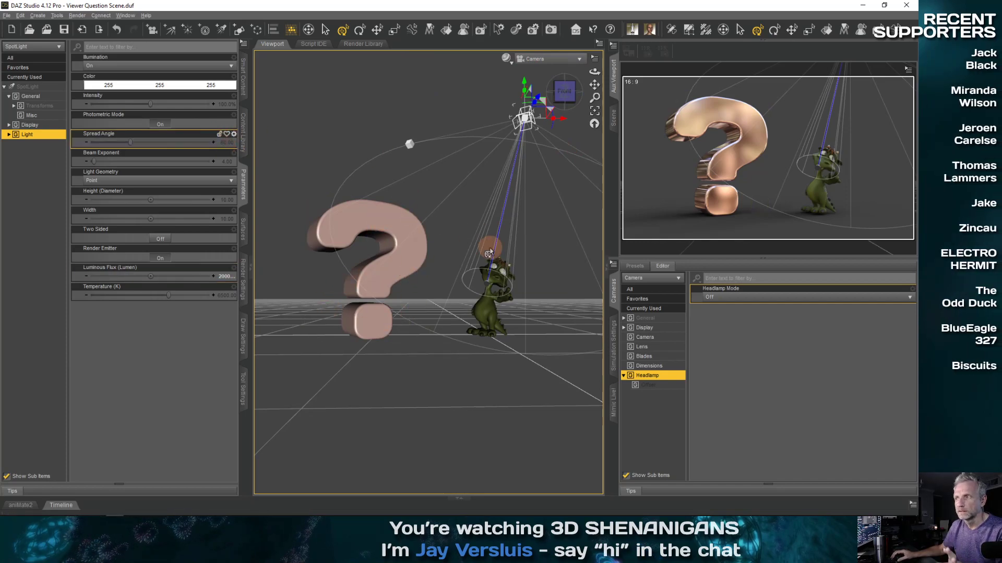
click(614, 118)
double_click(668, 92)
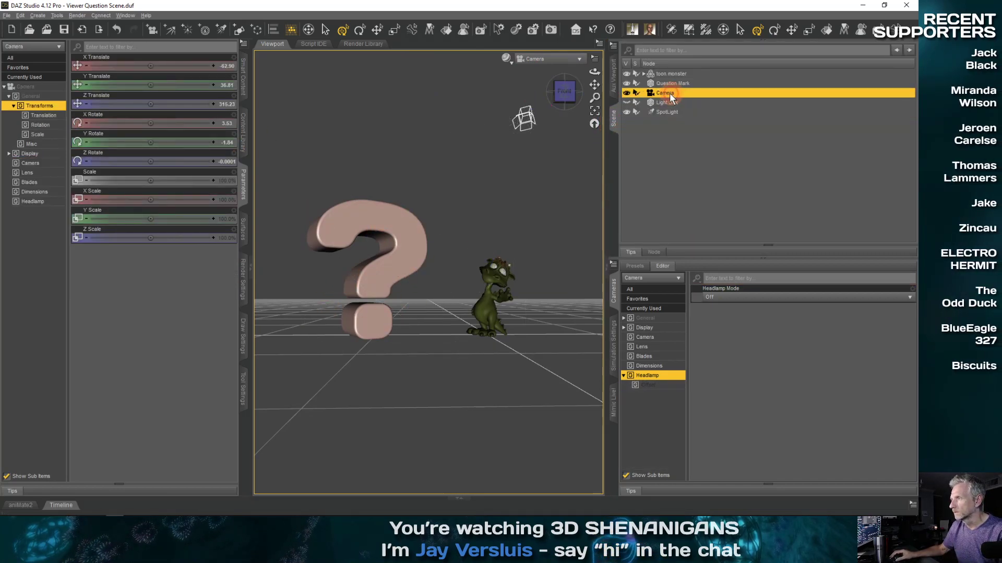
text(M)
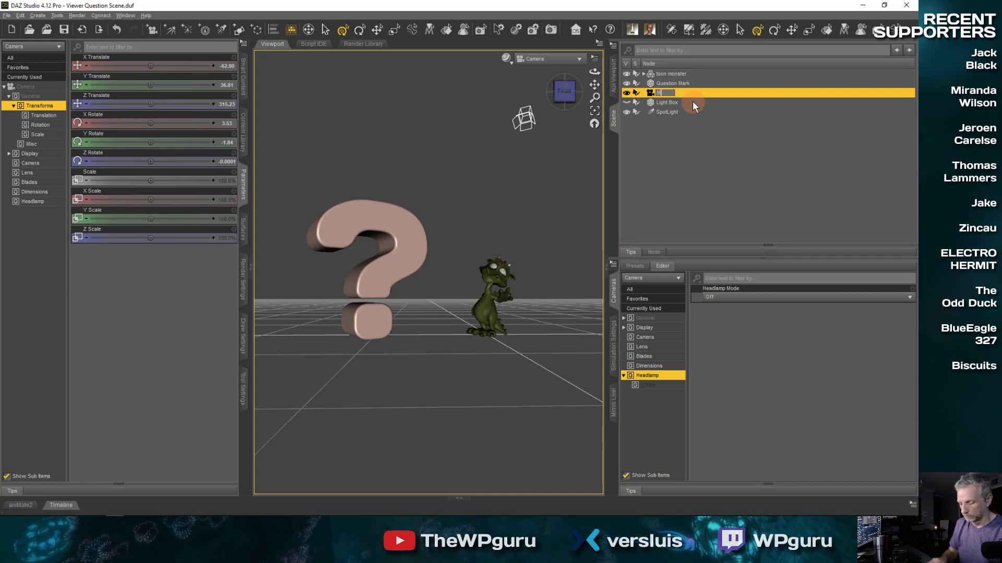
text(ain Camera)
key(Return)
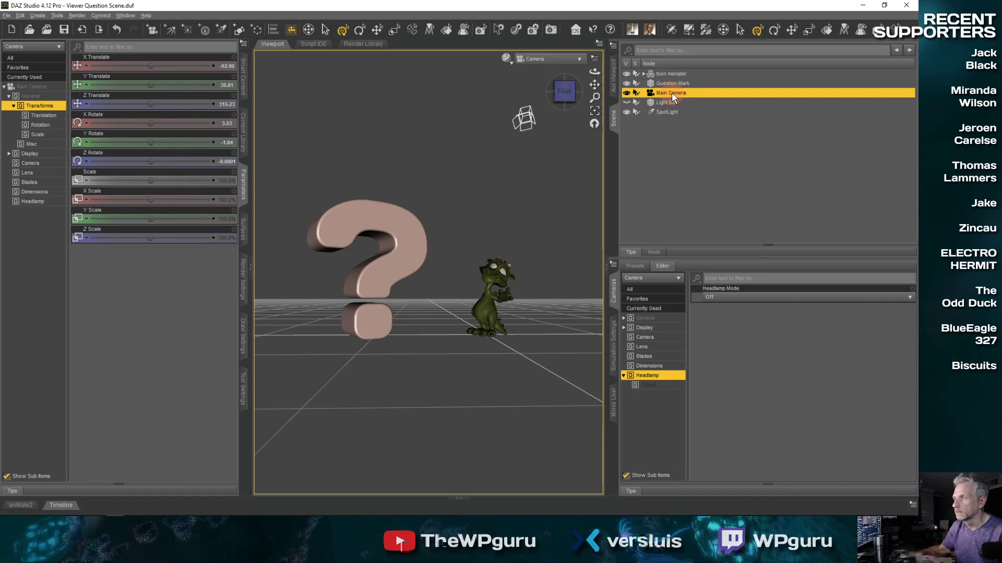
Step: Create a second camera that matches the Main Camera's position and angle, and name it Close Up Cam
click(39, 18)
click(62, 30)
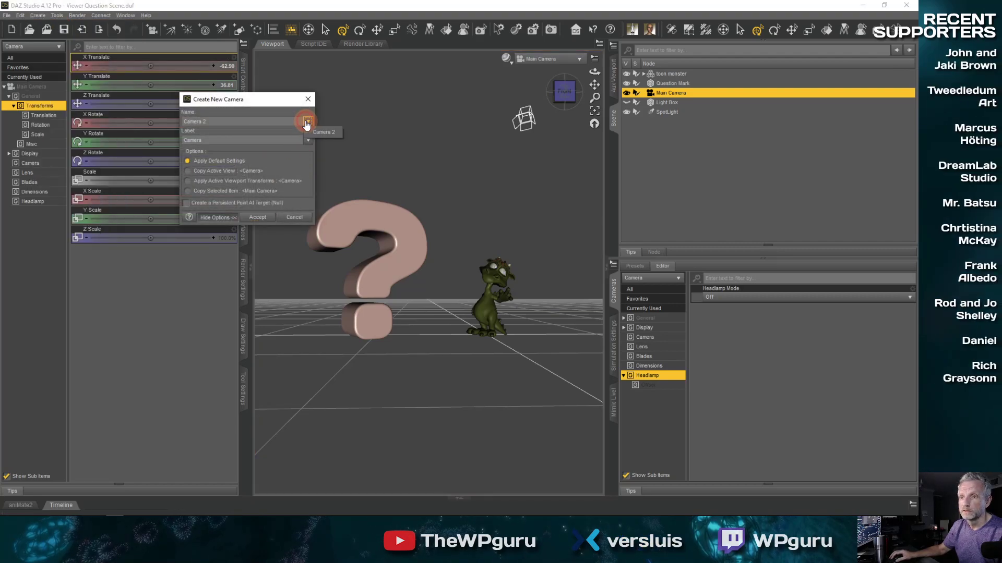
click(278, 181)
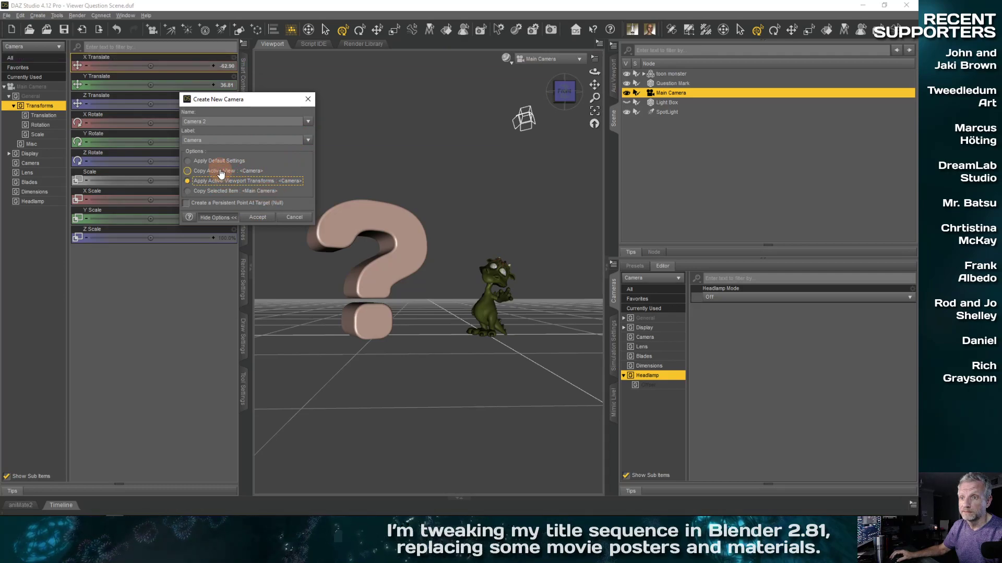
click(223, 191)
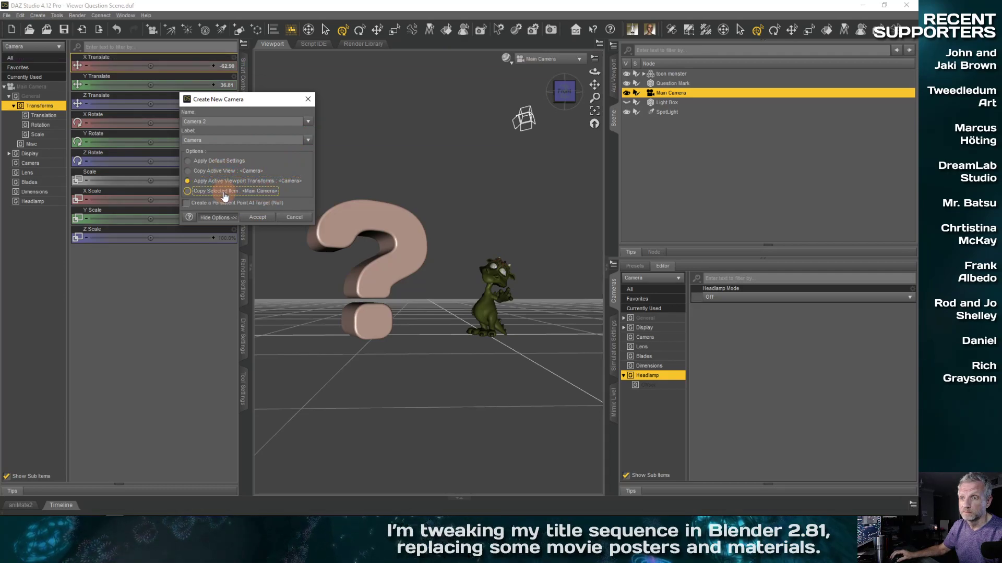
click(258, 218)
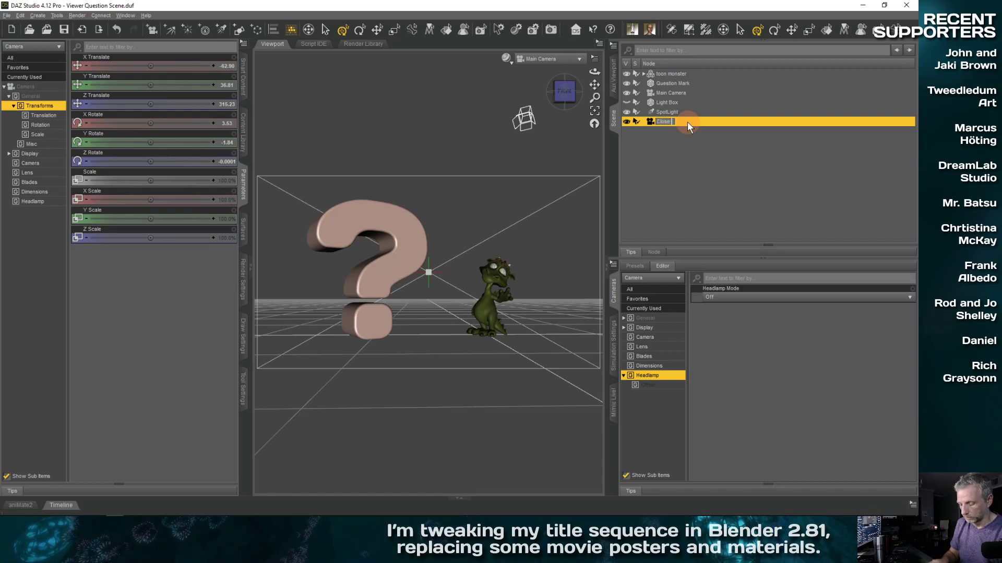
text(Up Cam)
key(Return)
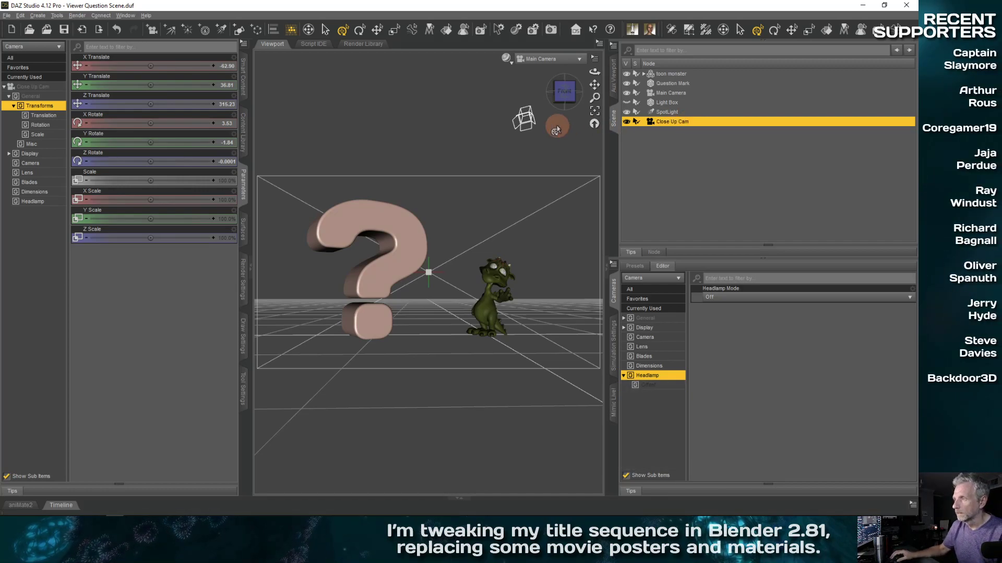
Step: Look through Close Up Cam in the main viewport and move it in on the toon monster
click(580, 59)
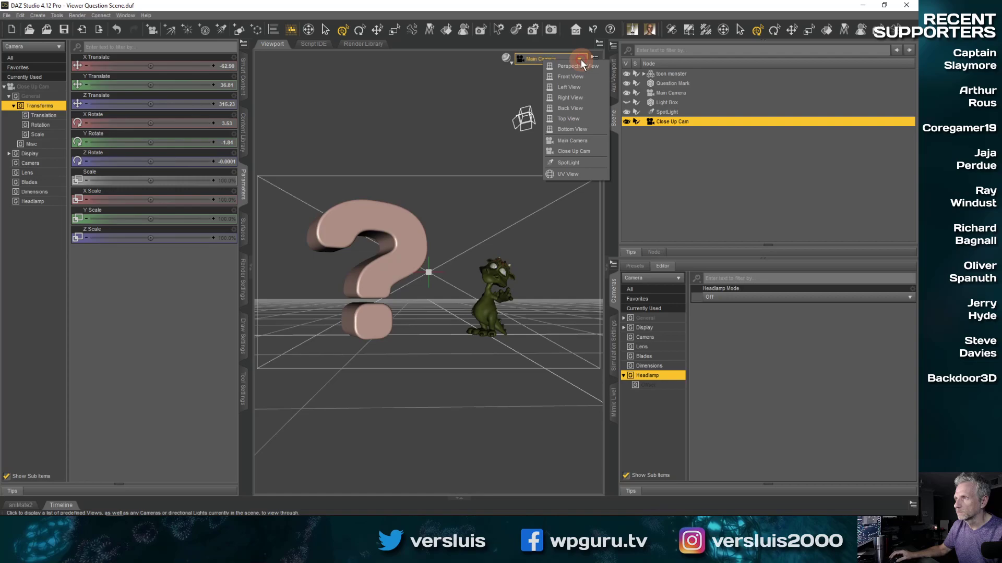
click(589, 152)
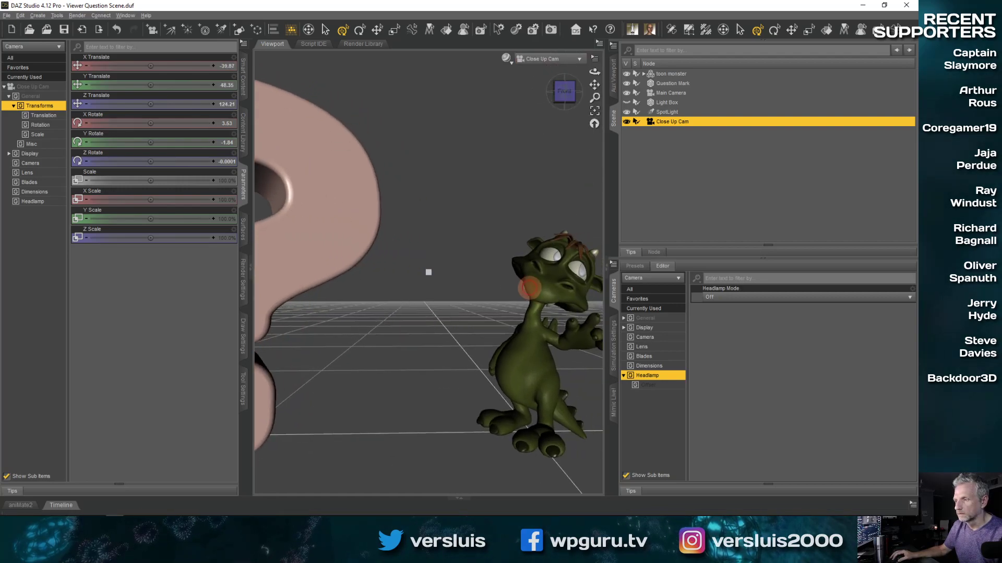
middle_drag(529, 288, 484, 276)
scroll(536, 289, up, 5)
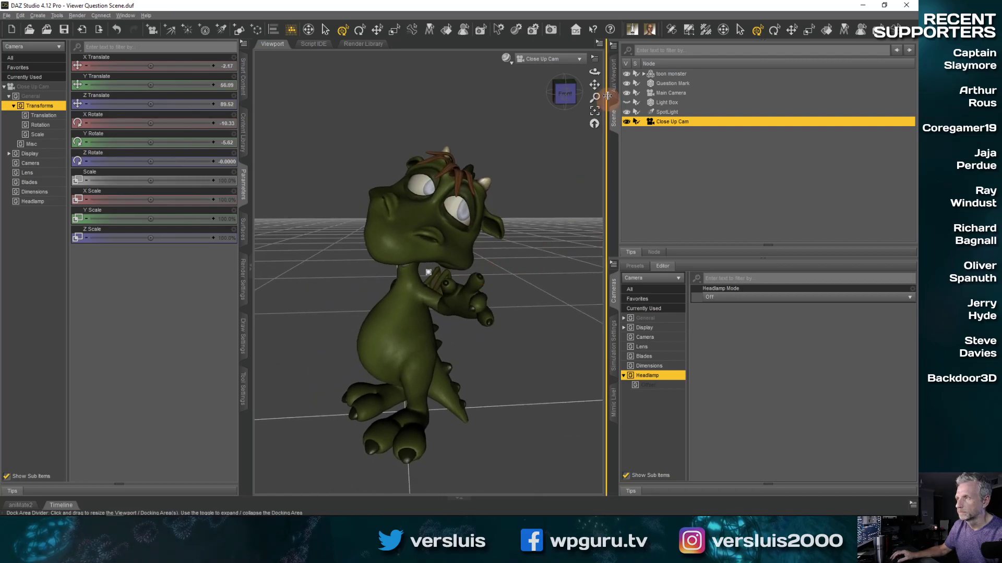
Step: Switch the auxiliary preview to Close Up Cam and reframe the camera tightly on the monster's head
click(613, 88)
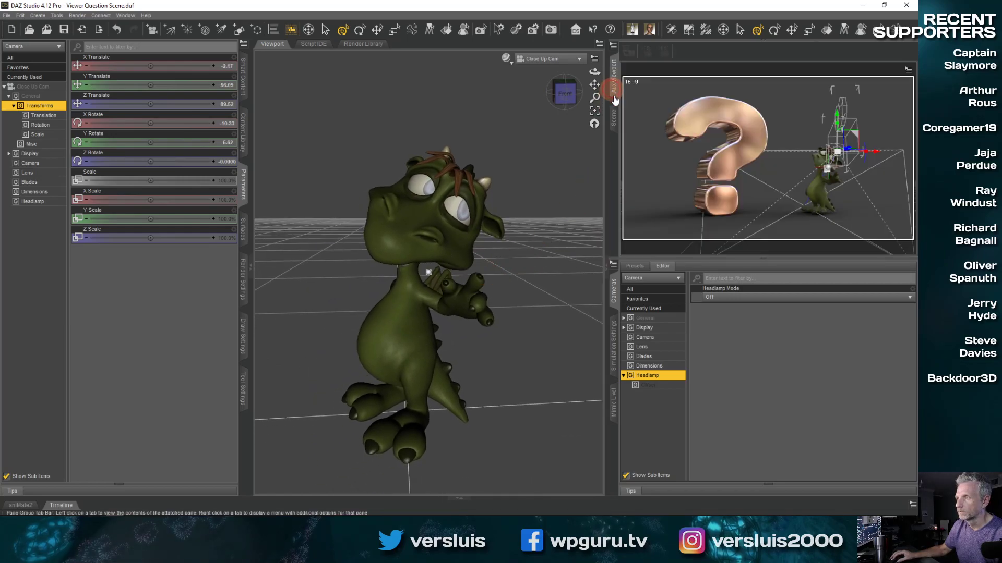
click(887, 68)
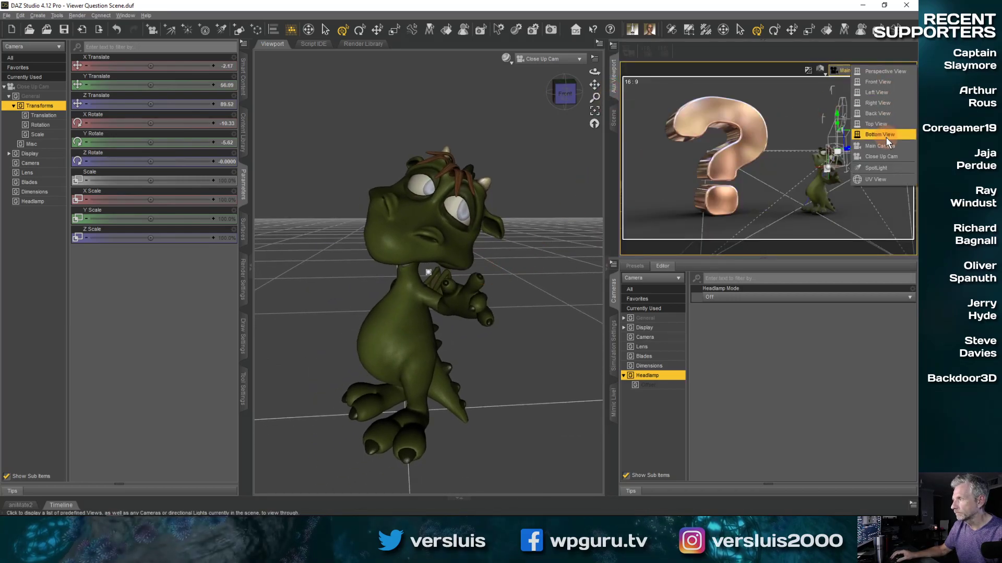
click(886, 155)
middle_drag(449, 235, 495, 252)
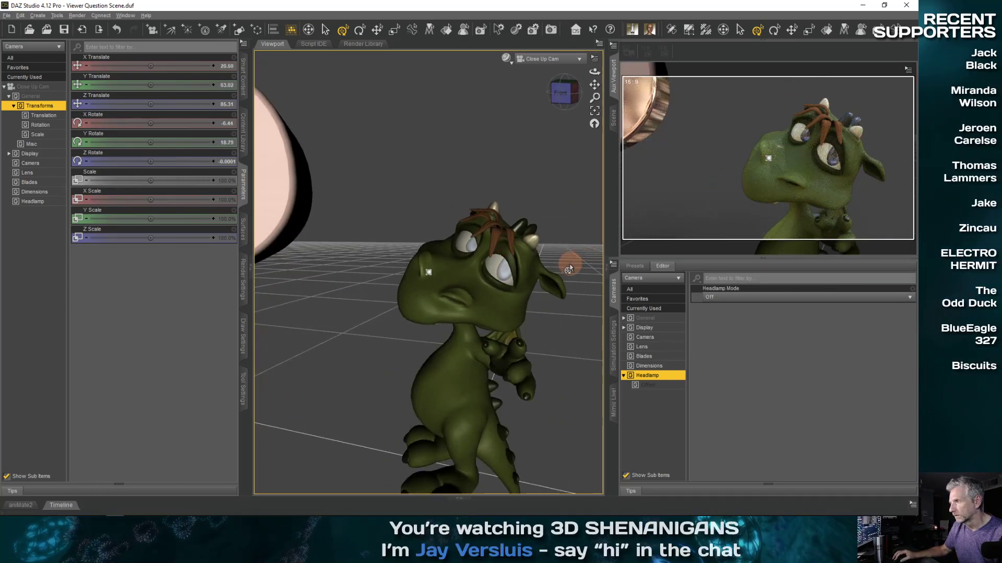
middle_drag(569, 269, 606, 287)
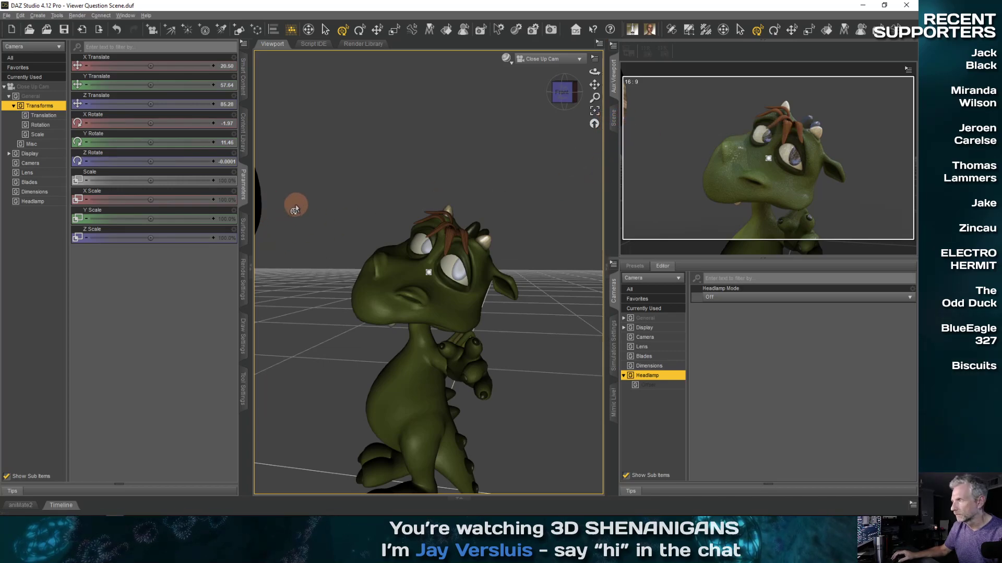
click(796, 138)
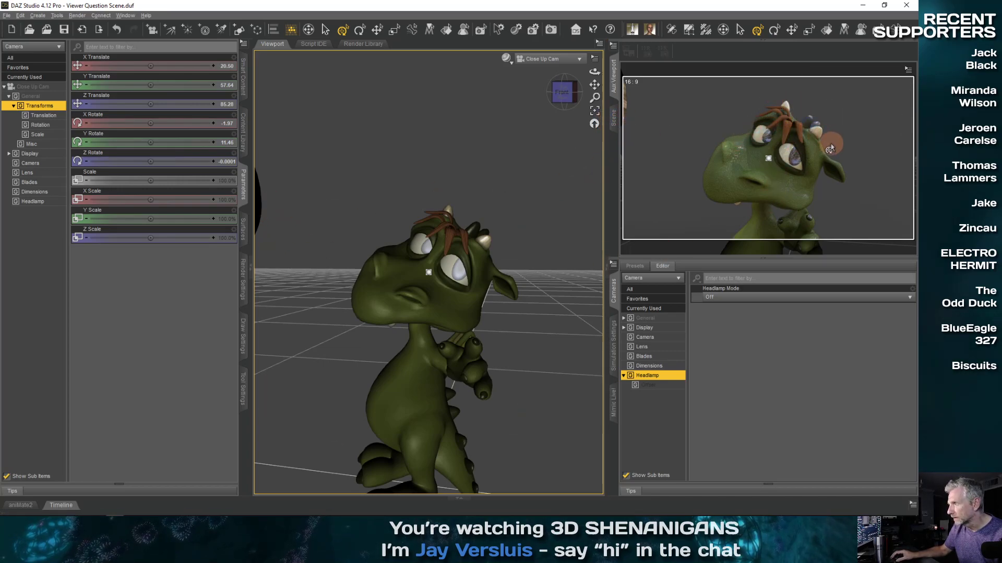
Step: Look through the SpotLight in the main viewport and rename the light Rim Light
click(582, 59)
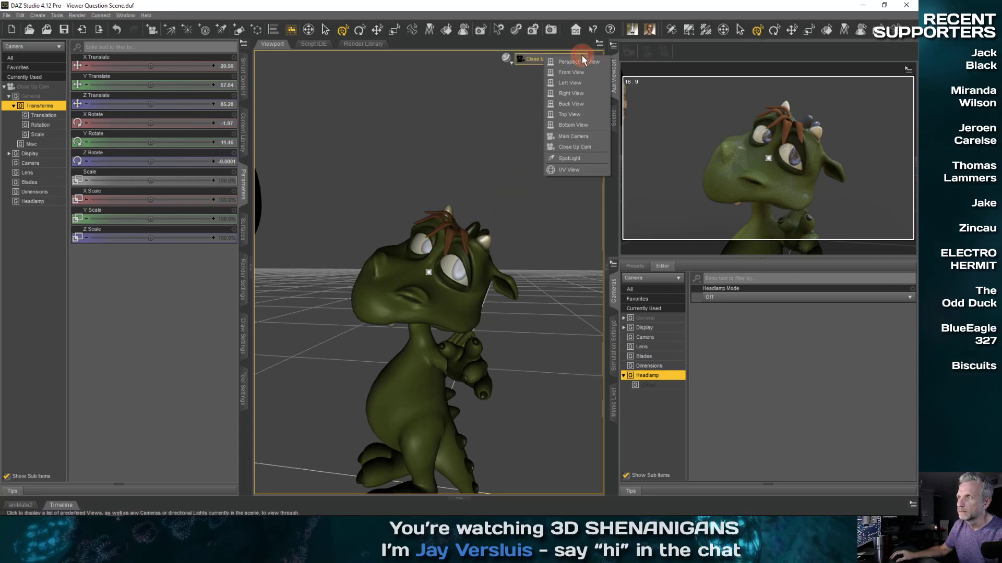
click(570, 158)
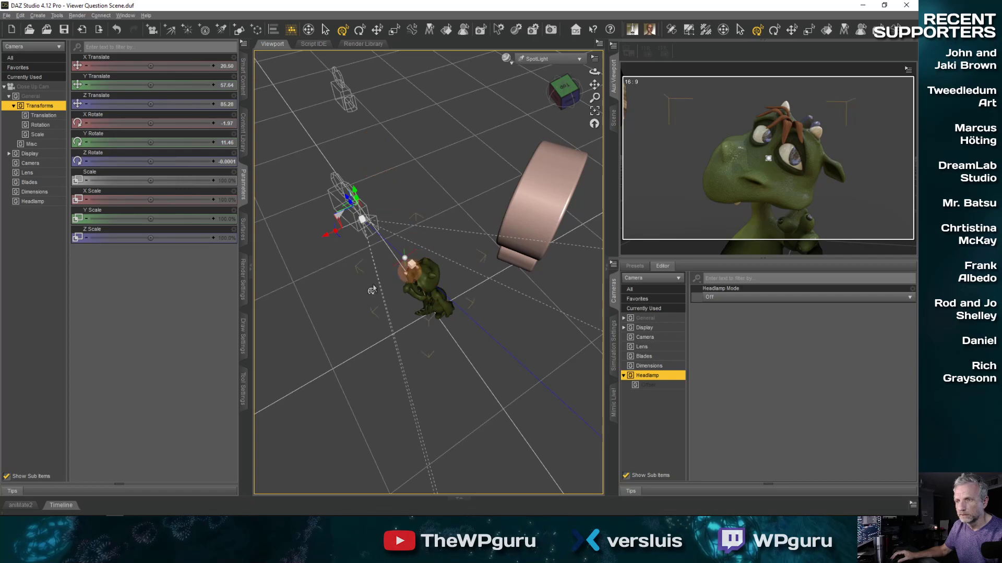
click(613, 118)
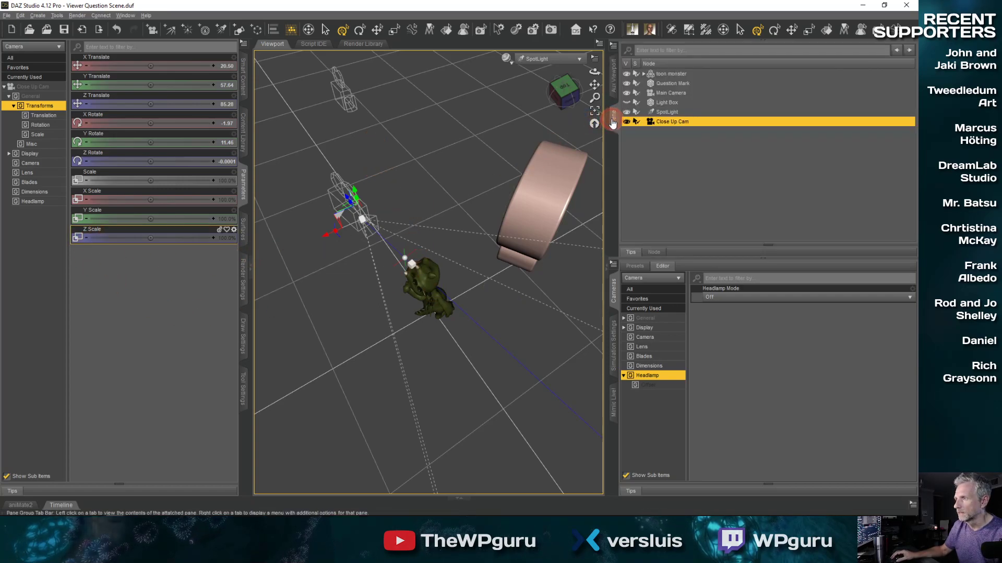
click(664, 112)
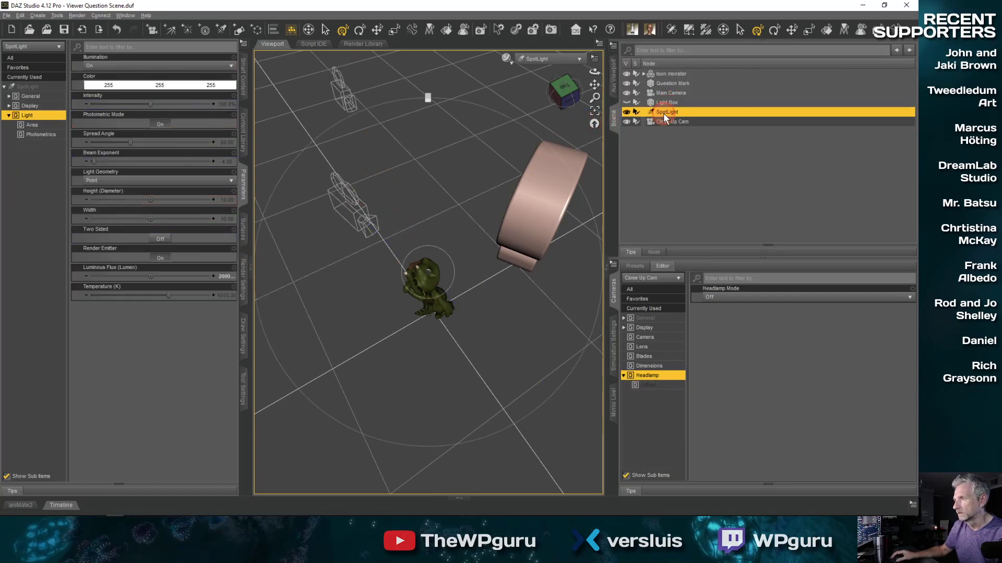
double_click(669, 111)
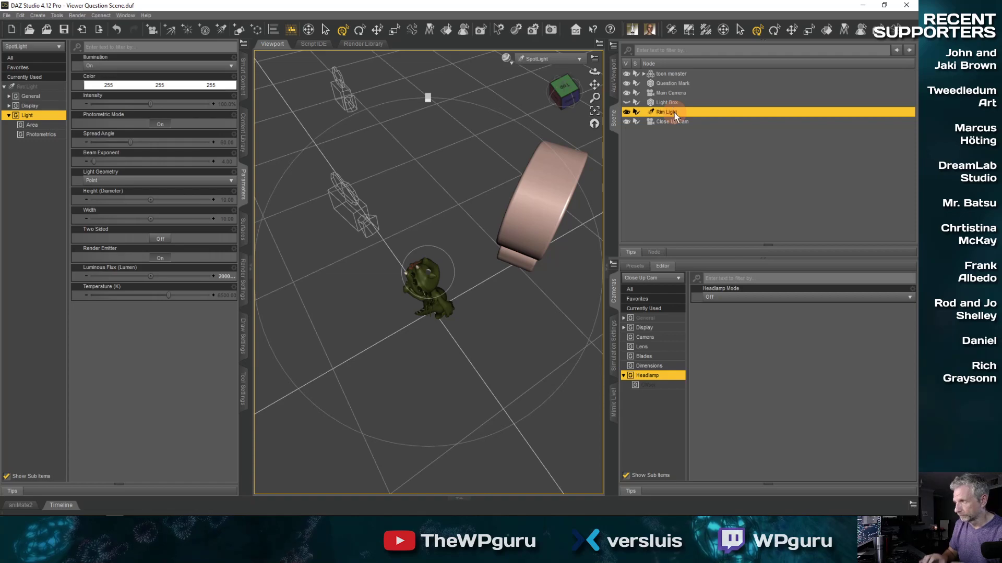
Step: Set the Rim Light's luminous flux to 200000 lumen with the close-up Iray preview showing
click(614, 76)
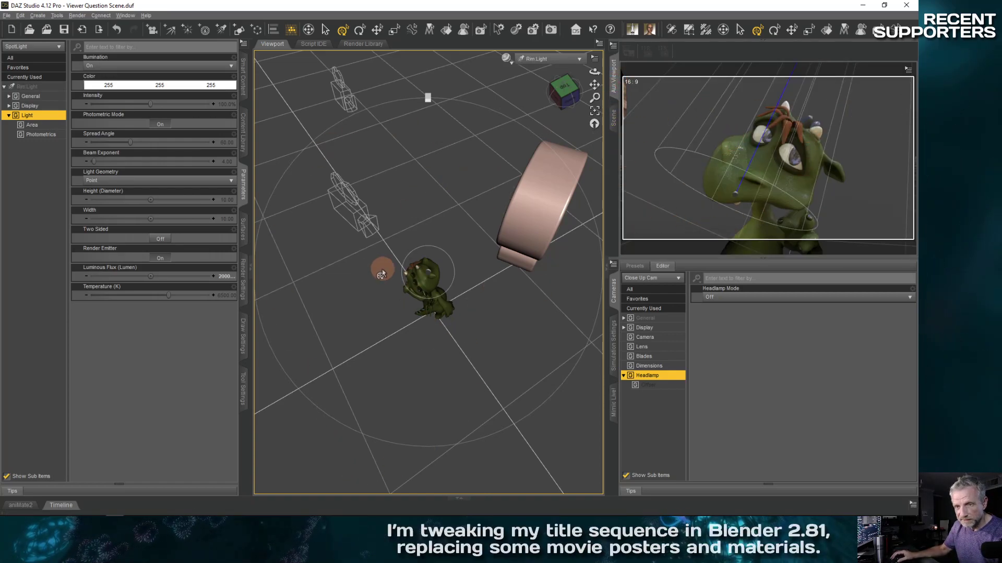
click(219, 281)
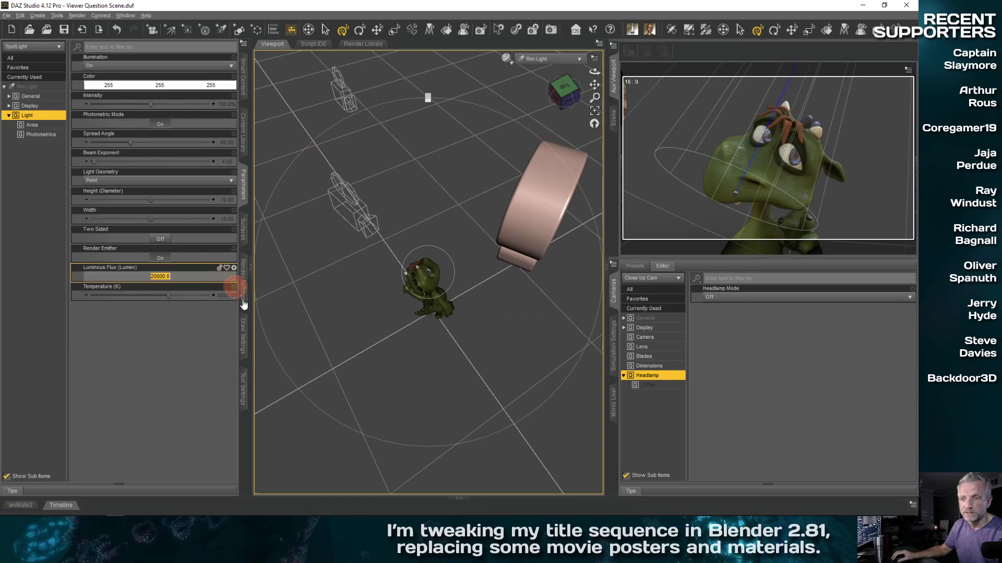
text(200000)
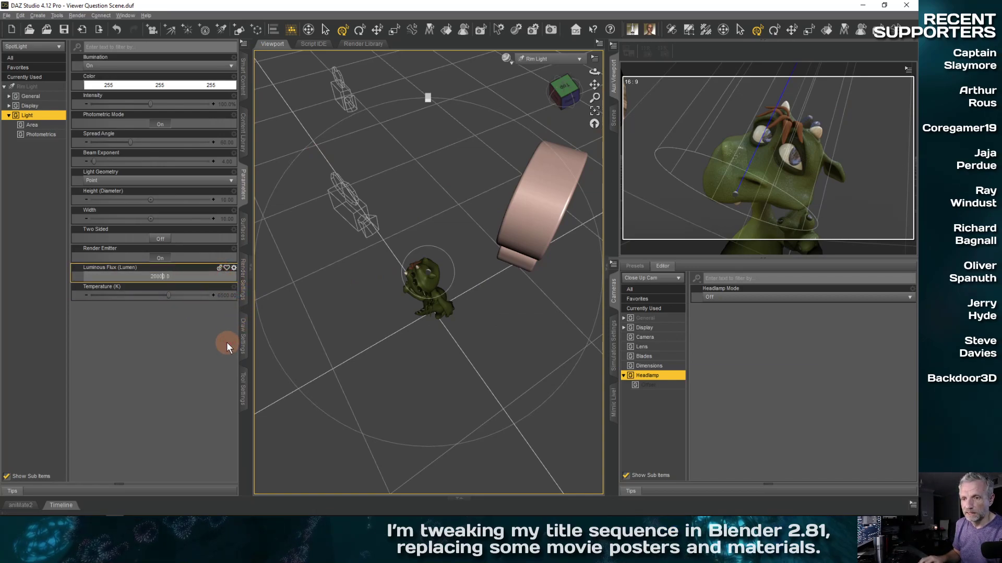
key(Return)
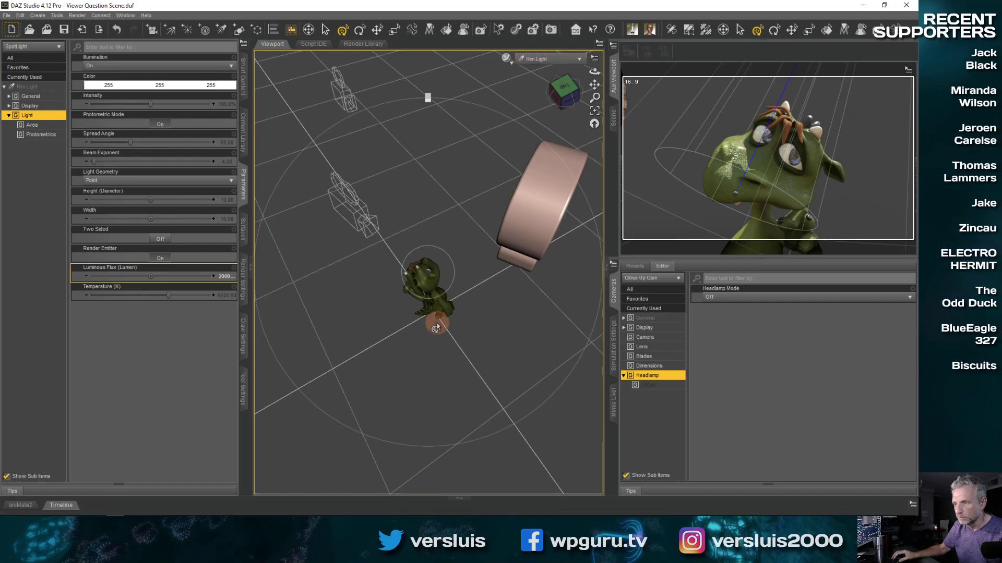
Step: Swing the Rim Light around the toon monster through its own view, varying height and distance to compare the highlights on the head
ctrl+alt+drag(436, 323, 436, 322)
ctrl+alt+drag(409, 385, 455, 408)
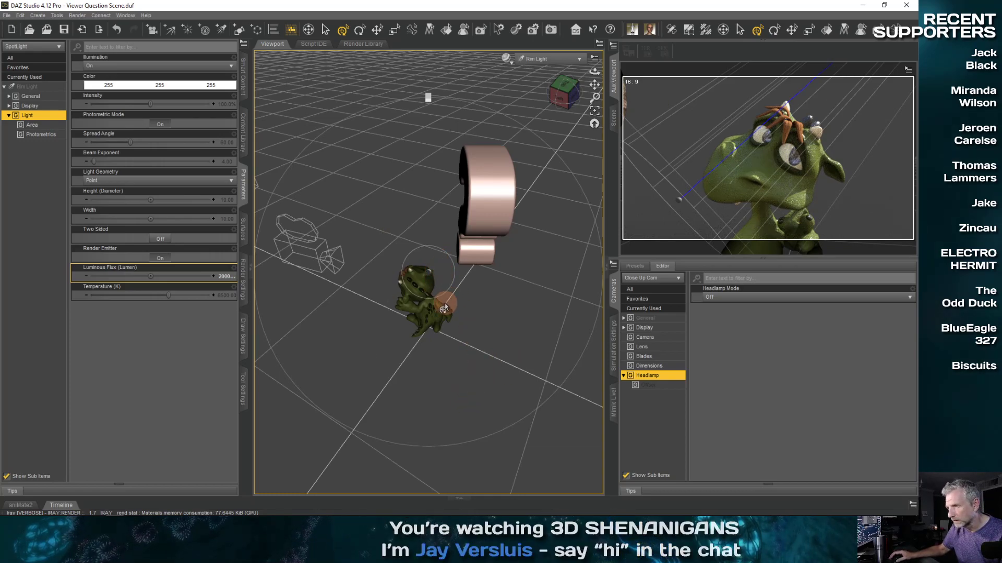
scroll(445, 306, down, 4)
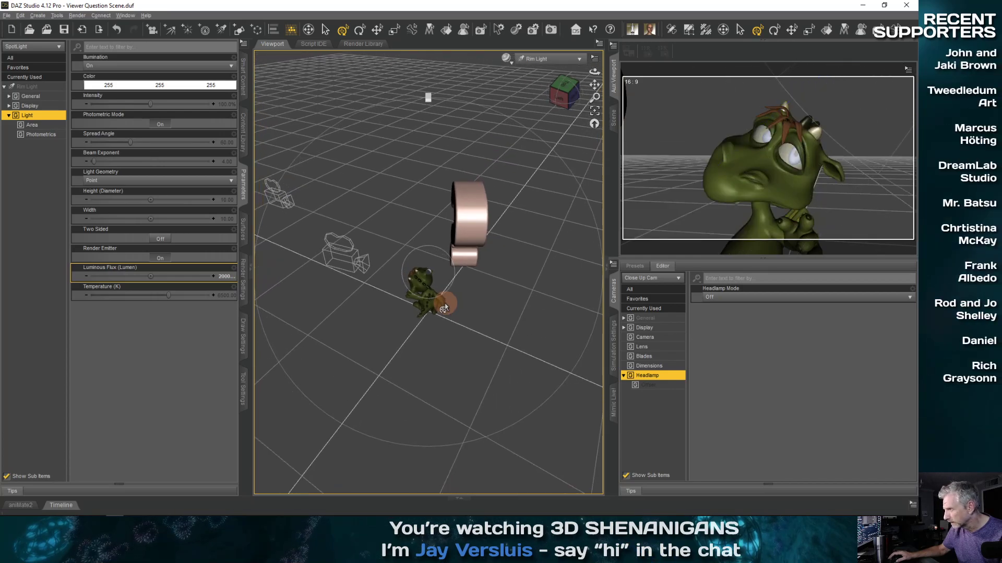
scroll(445, 307, up, 5)
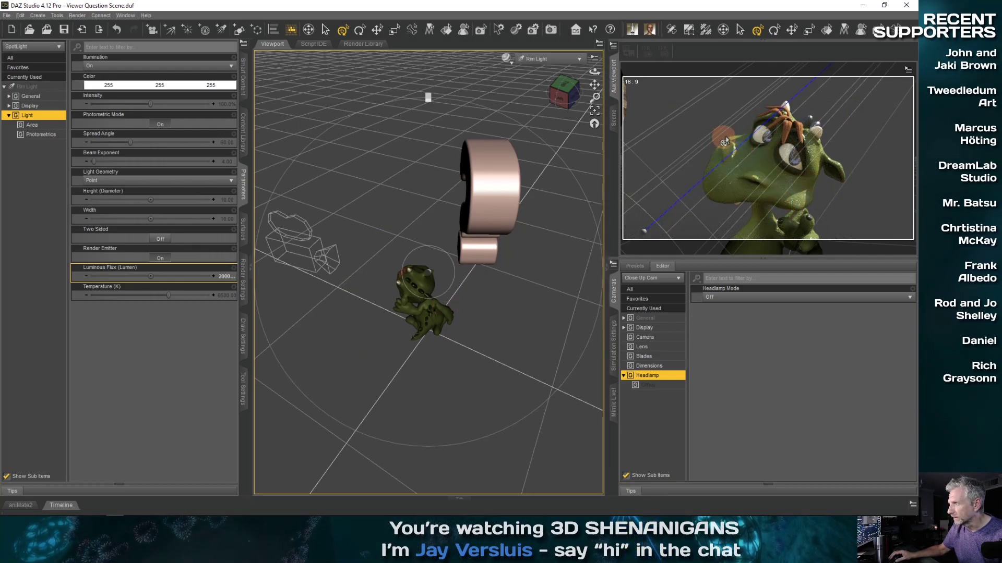
drag(495, 284, 517, 230)
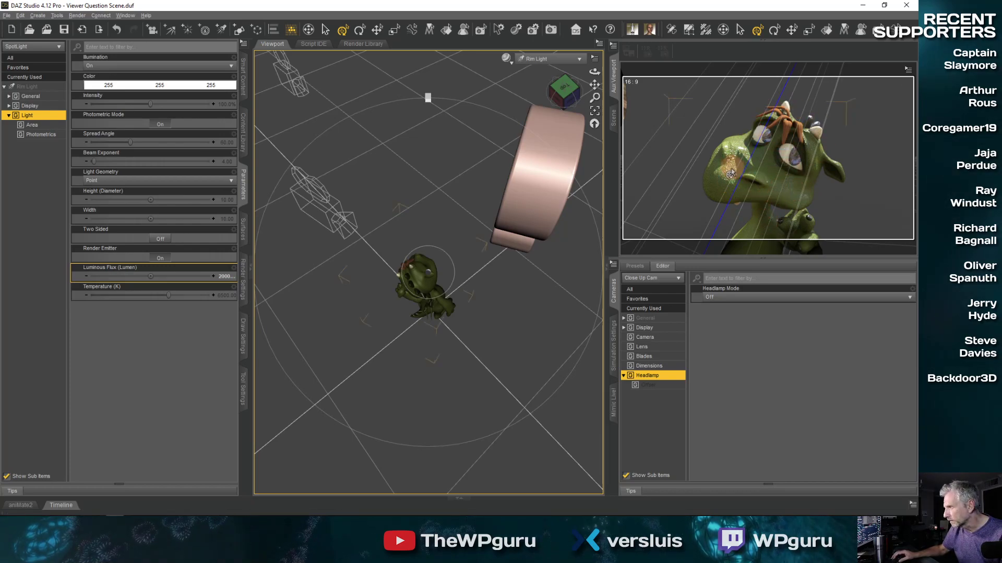
ctrl+alt+drag(522, 285, 486, 285)
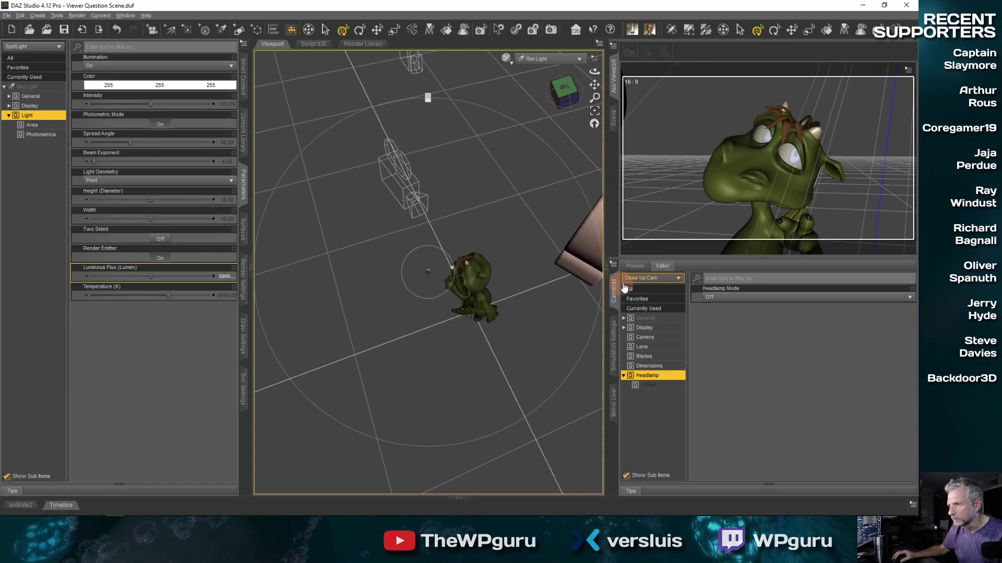
Step: Dock the detached Cameras pane back into its pane group and re-aim the Rim Light at the monster
ctrl+alt+drag(614, 290, 558, 289)
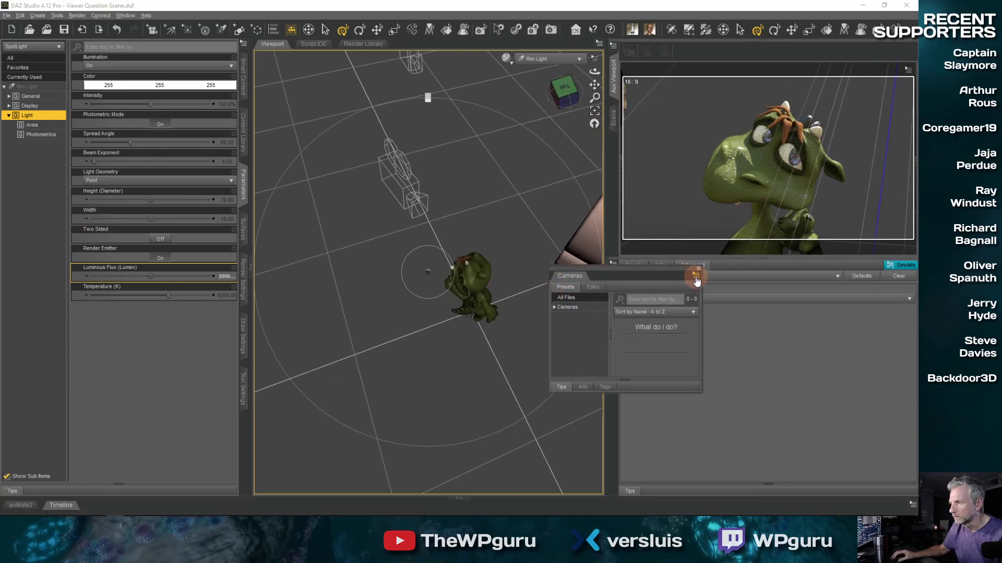
drag(594, 268, 612, 280)
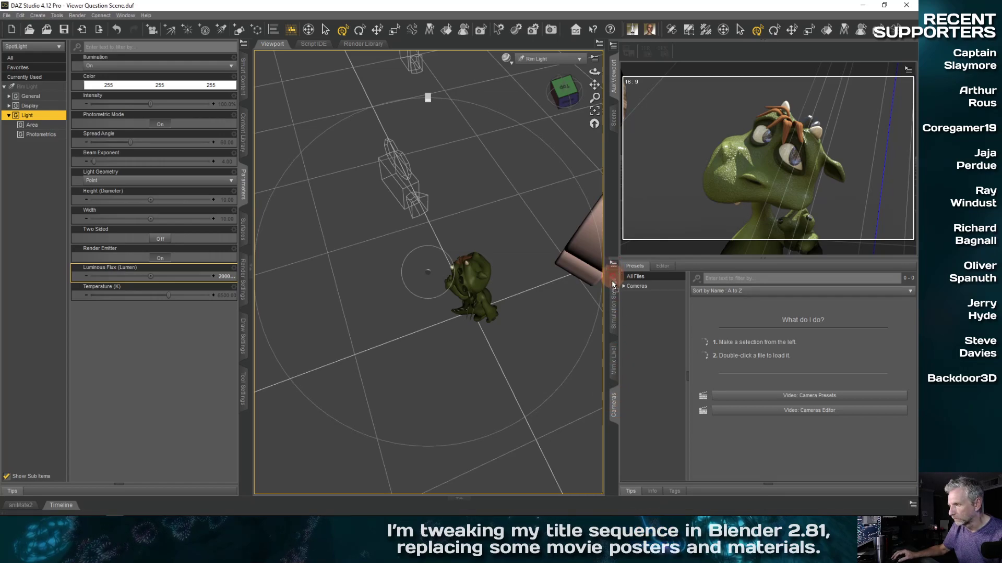
middle_drag(477, 290, 480, 297)
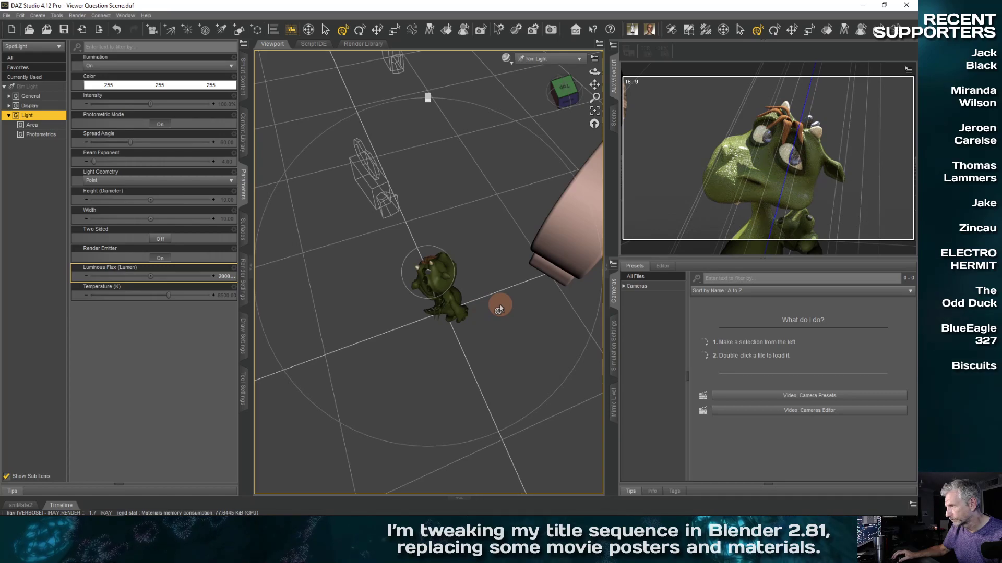
Step: Make the hidden Light Box visible again in the scene list and select it
click(614, 118)
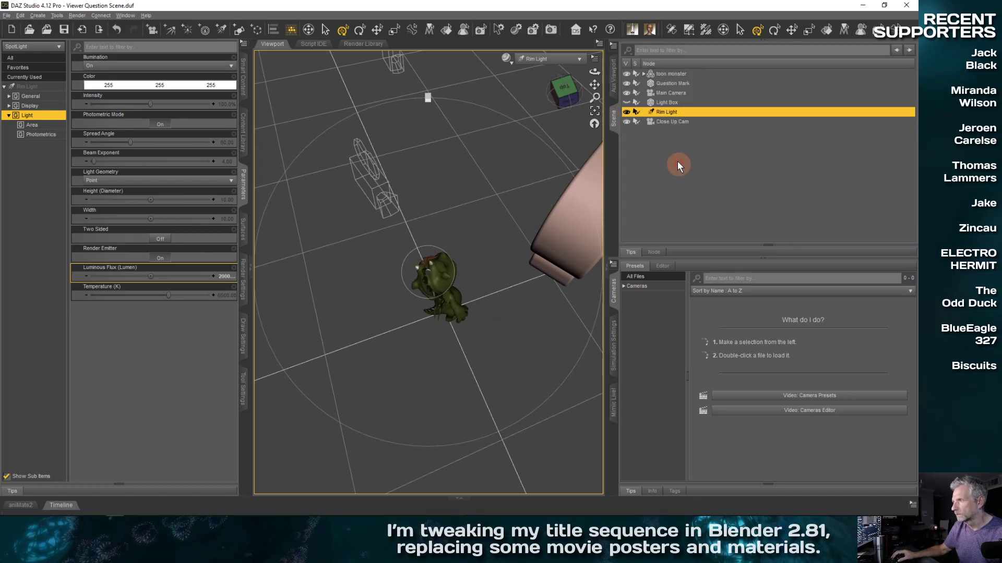
click(614, 76)
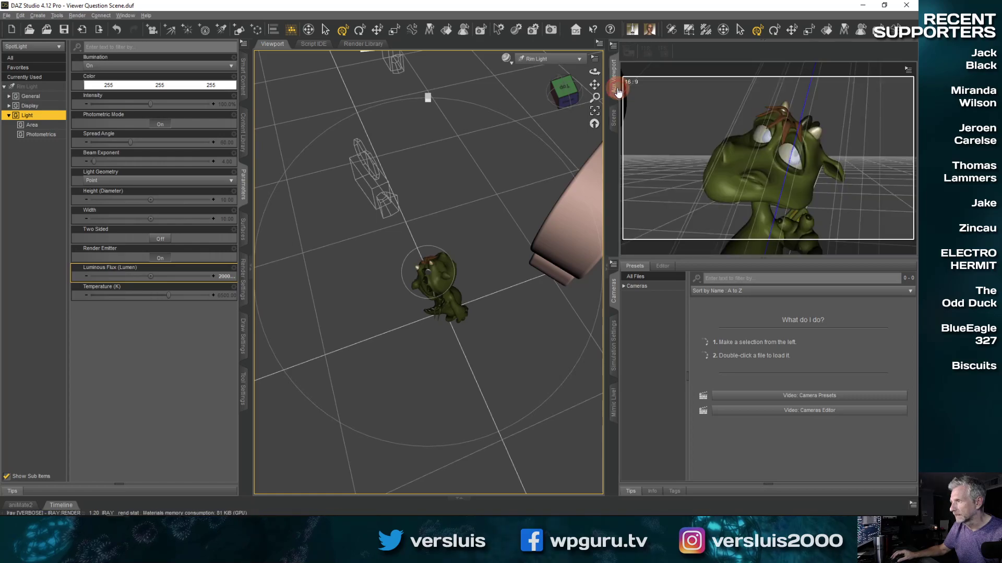
click(613, 118)
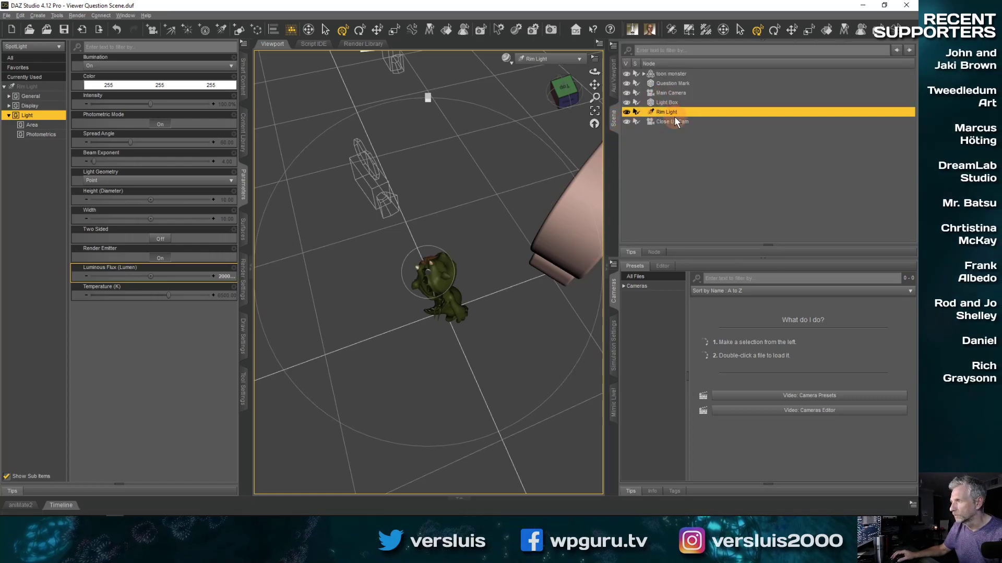
click(668, 102)
Step: Dock the Scene pane as the first one in the Cameras pane group, with the close-up preview showing above it
click(614, 76)
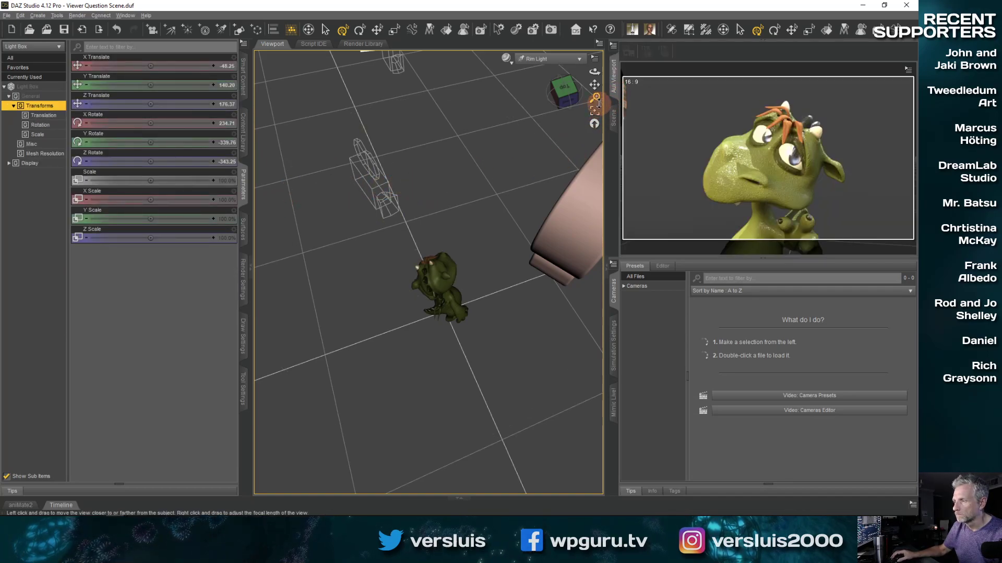
drag(612, 123, 616, 300)
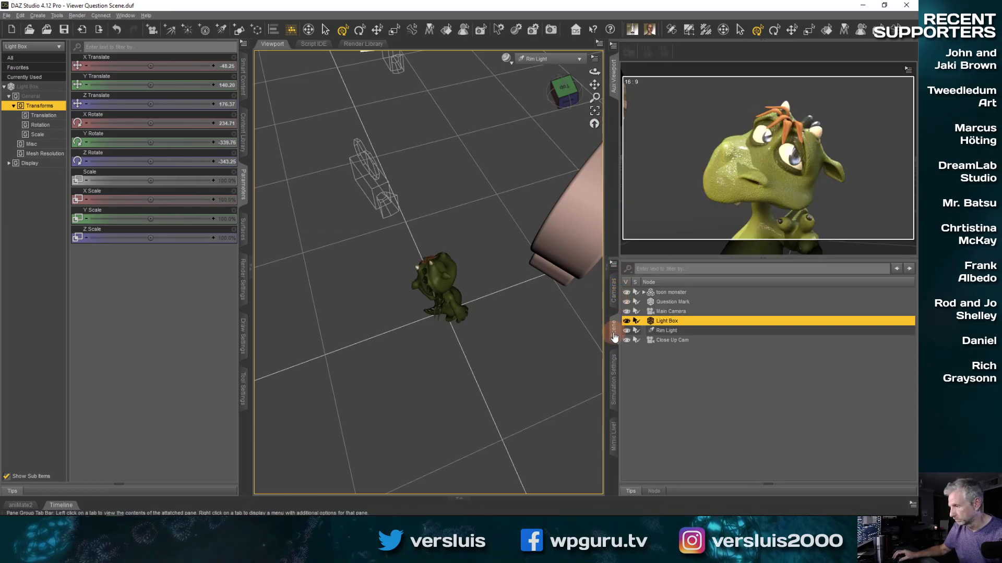
drag(614, 336, 614, 288)
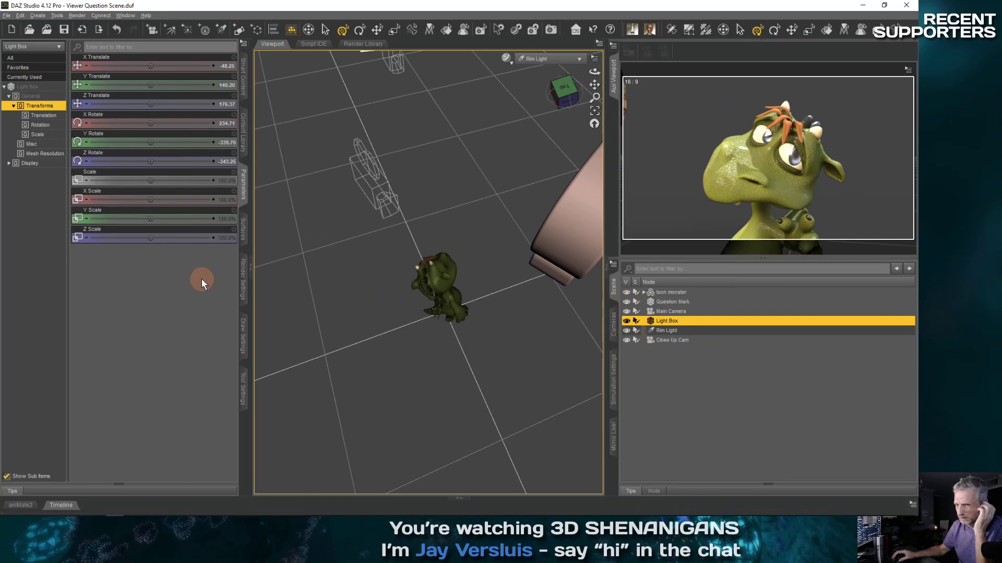
Step: Set the luminous efficacy of the Light Box's emission surface to 500 lm/W
click(51, 154)
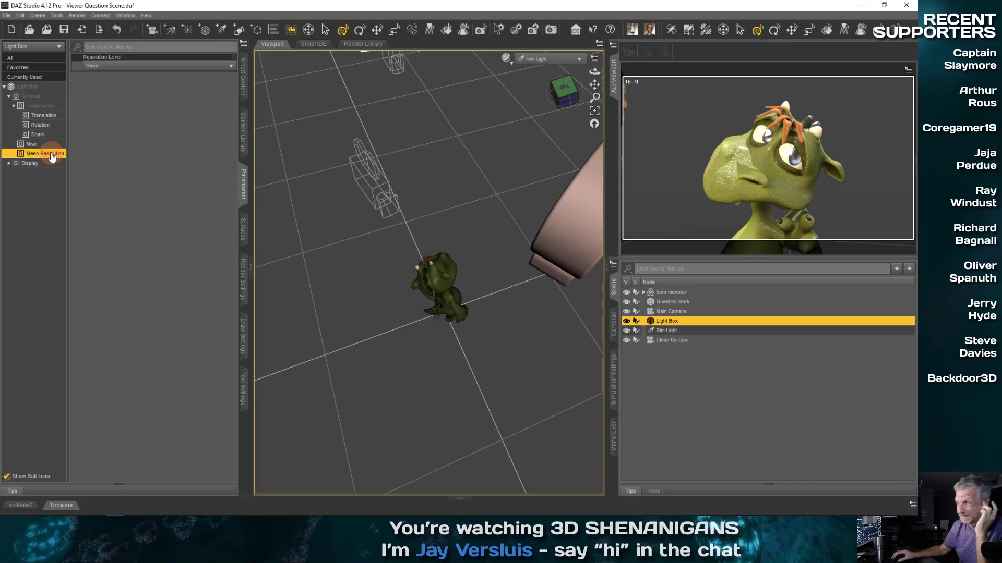
click(250, 230)
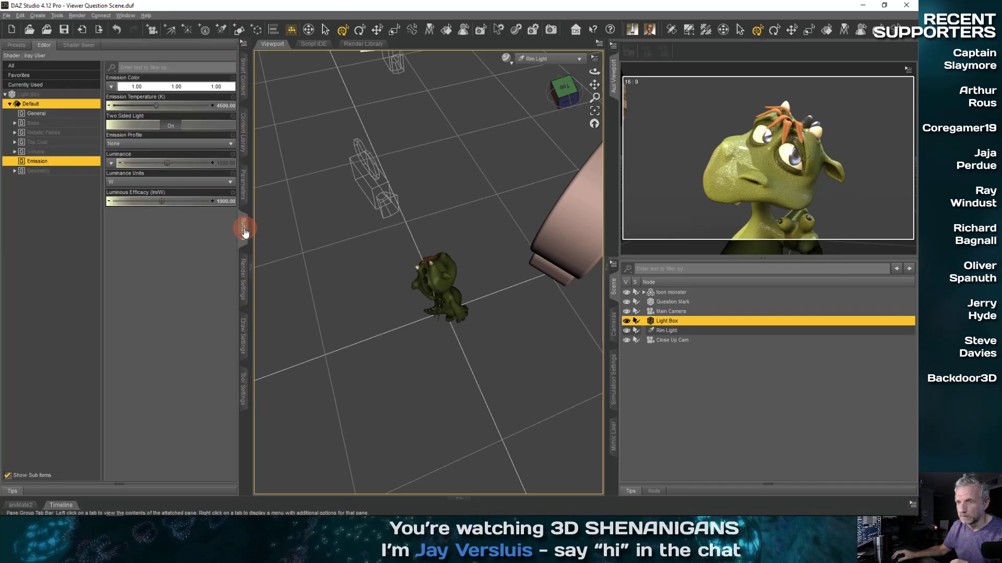
click(36, 161)
click(127, 165)
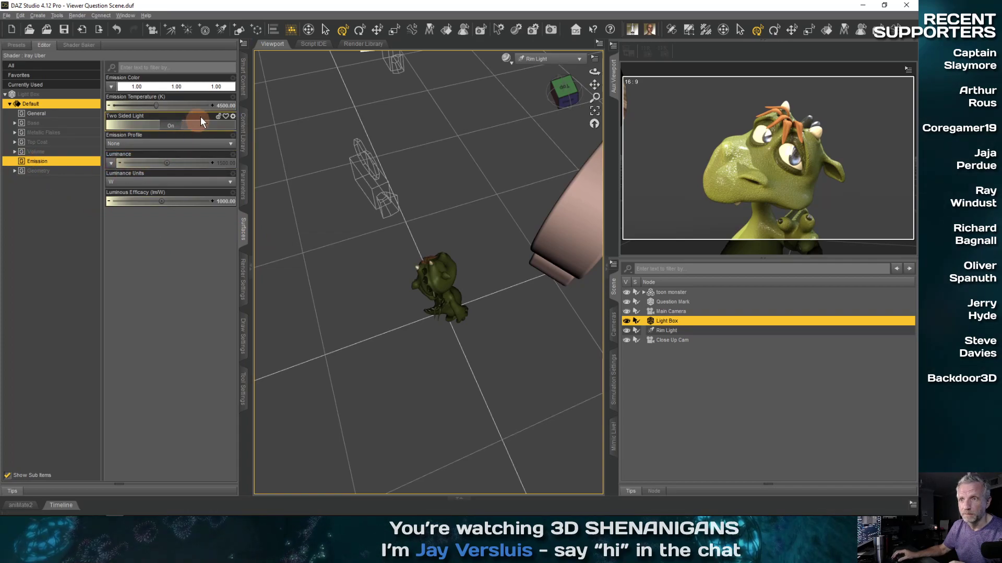
click(225, 202)
text(500)
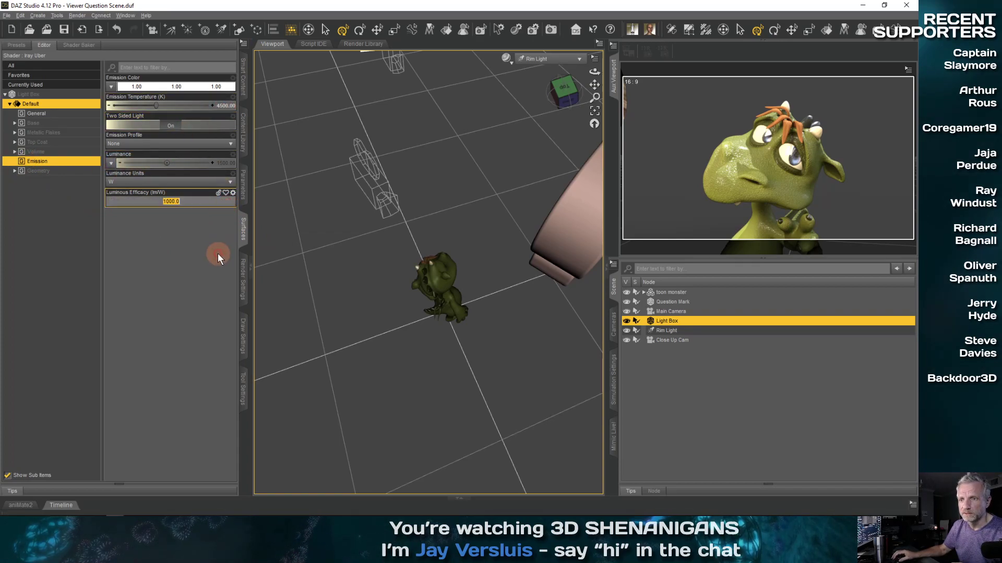
key(Return)
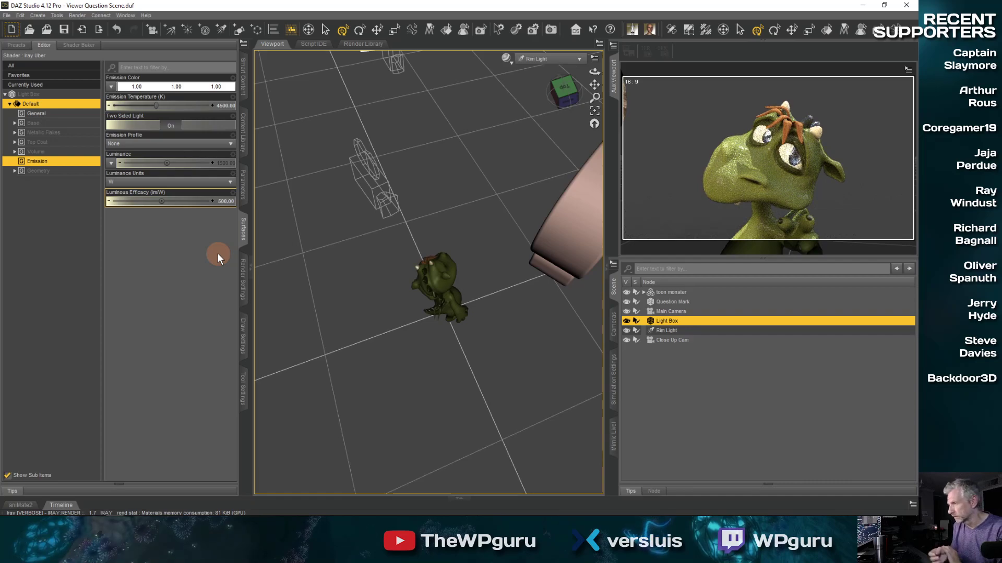
Step: Compare luminous efficacies of 400 and 300 lm/W for the Light Box and settle on 400 lm/W
click(226, 201)
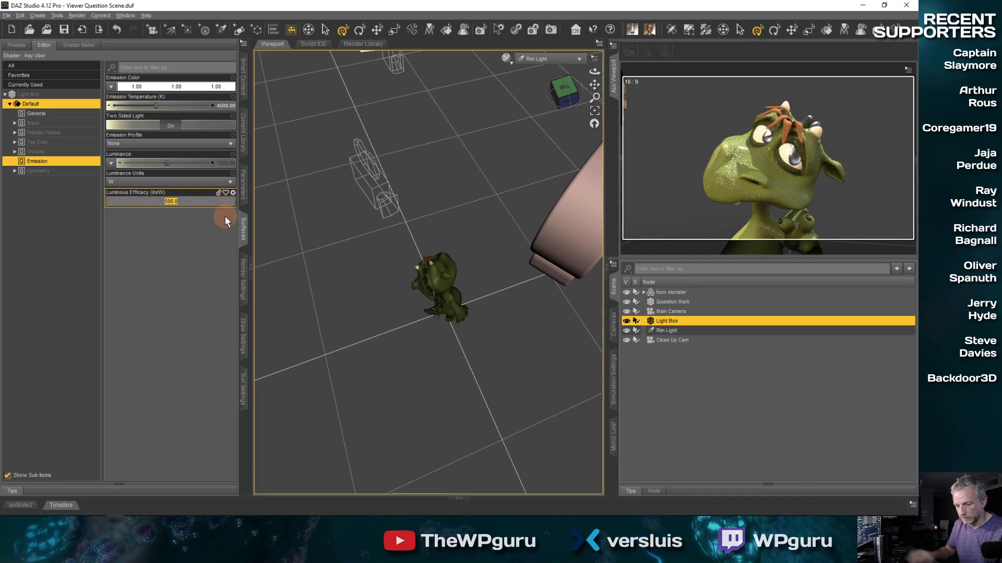
text(400)
key(Return)
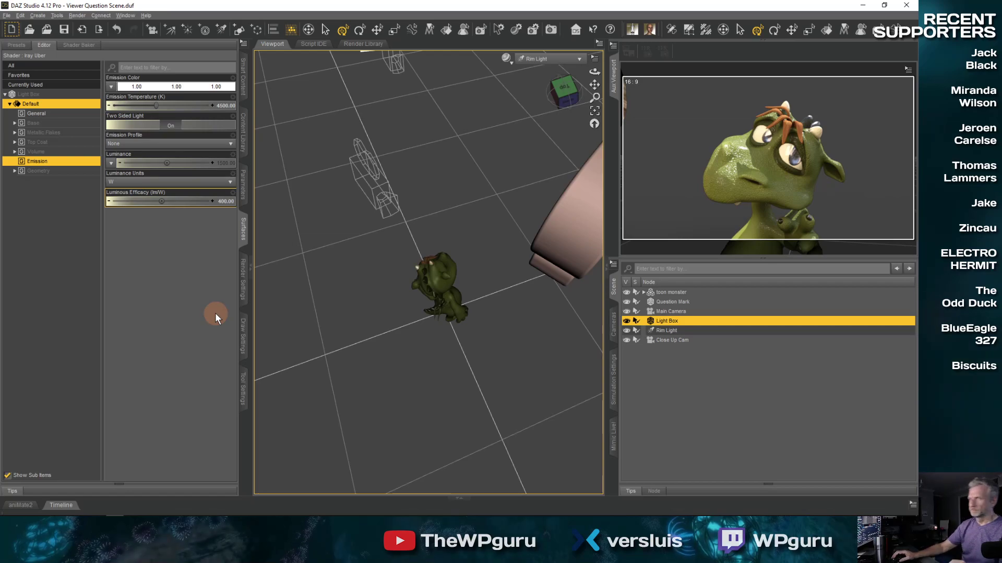
click(226, 201)
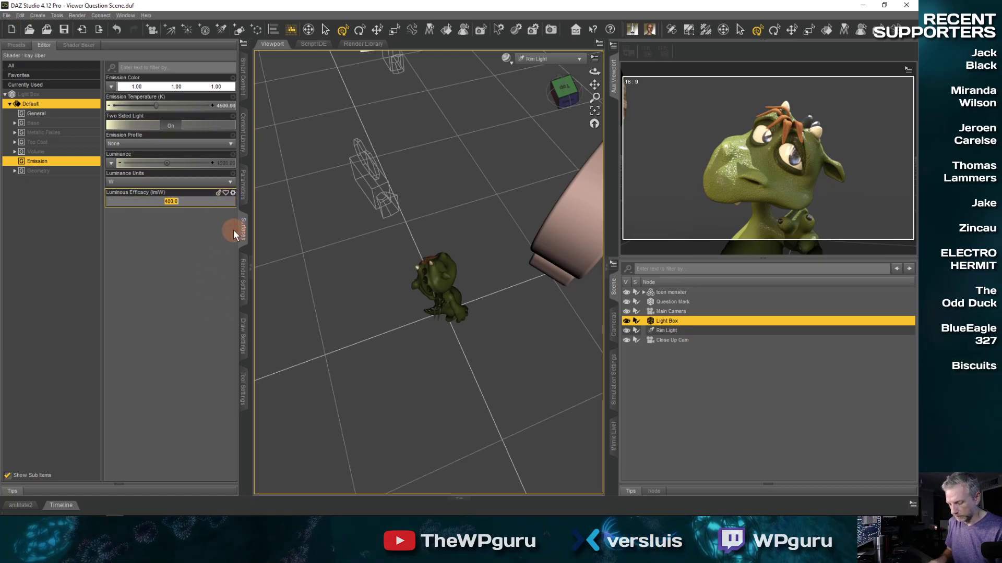
text(300)
key(Return)
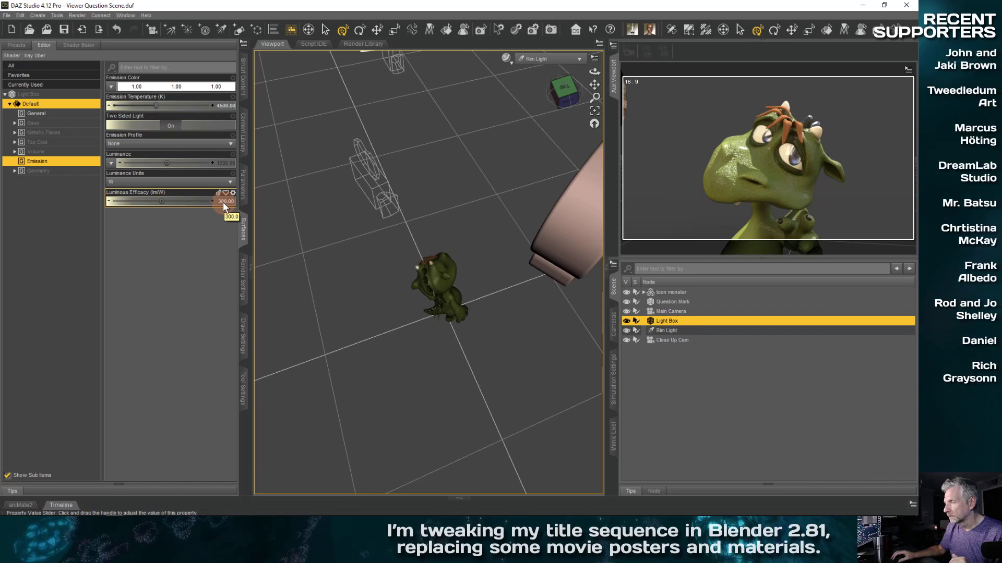
text(400)
key(Return)
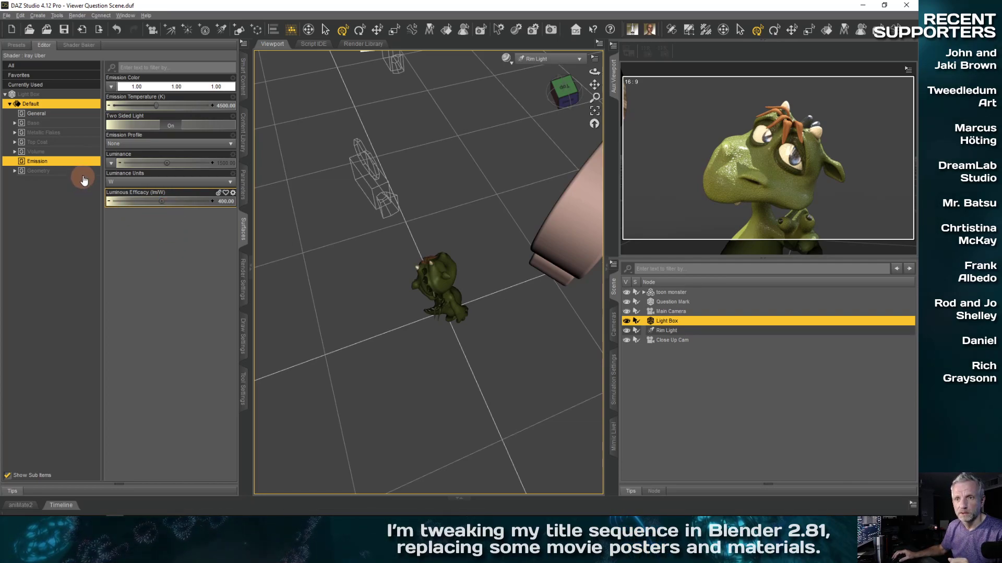
Step: Check the Light Box's Geometry and Volume surface settings and return to its Emission settings
click(49, 172)
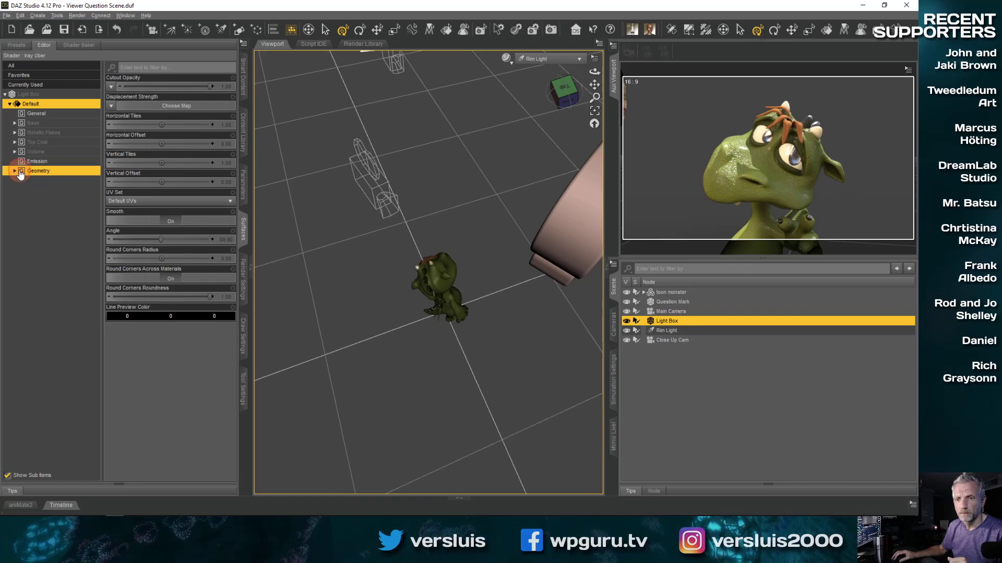
click(14, 171)
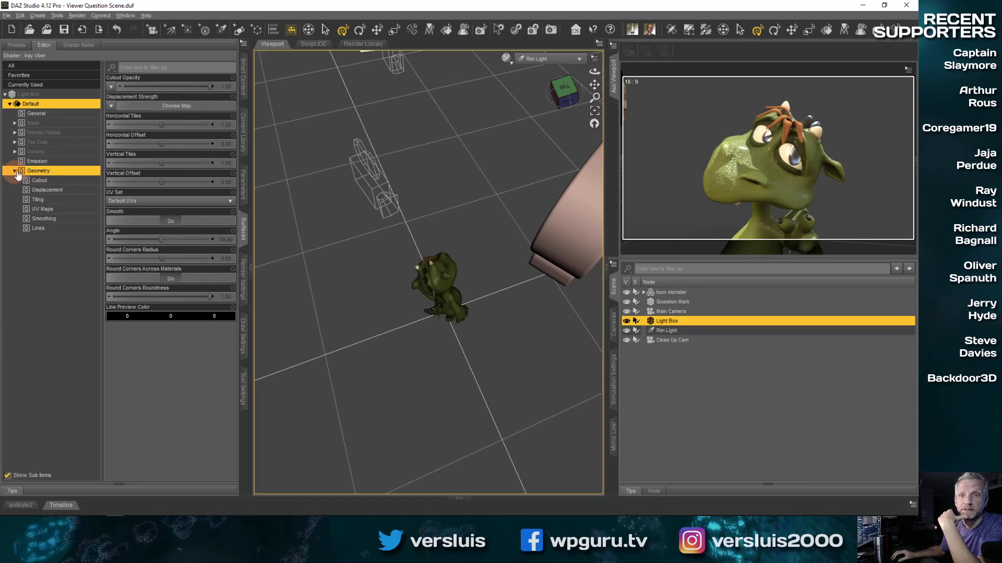
click(38, 161)
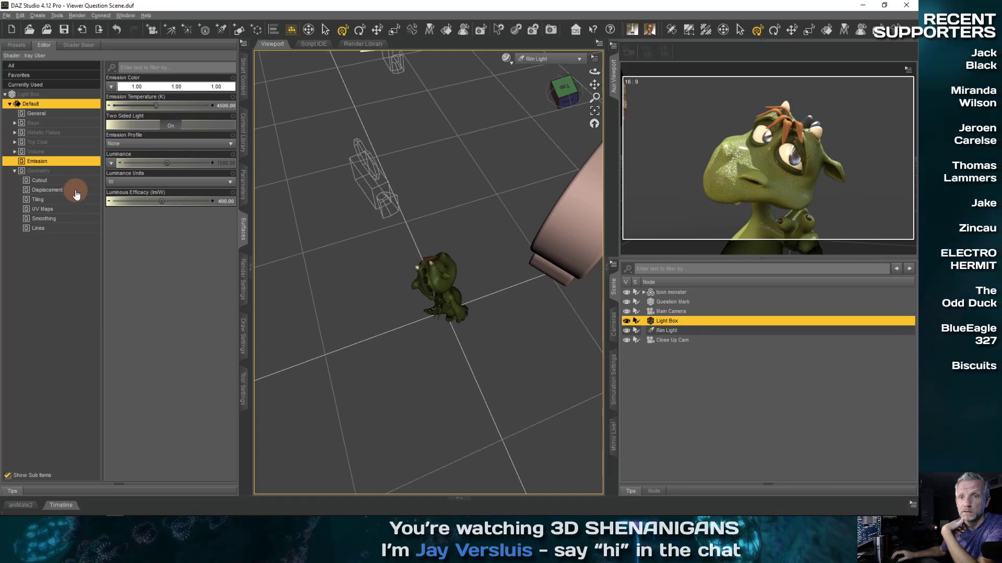
click(73, 152)
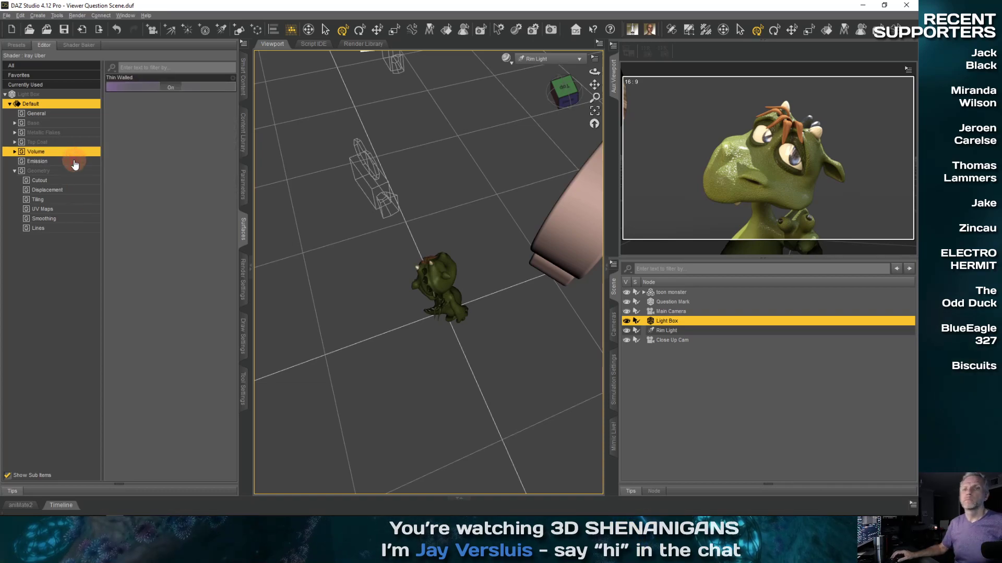
click(74, 165)
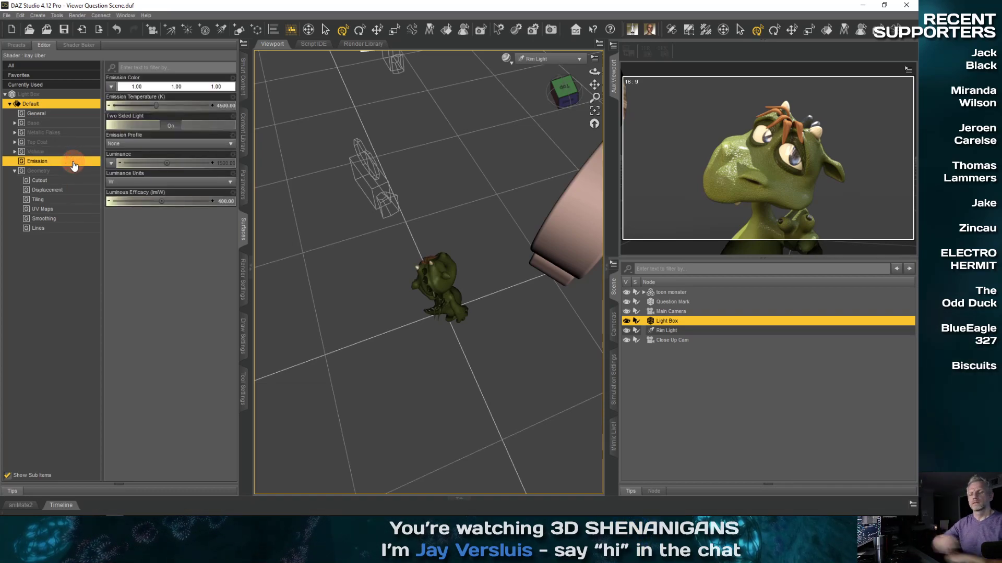
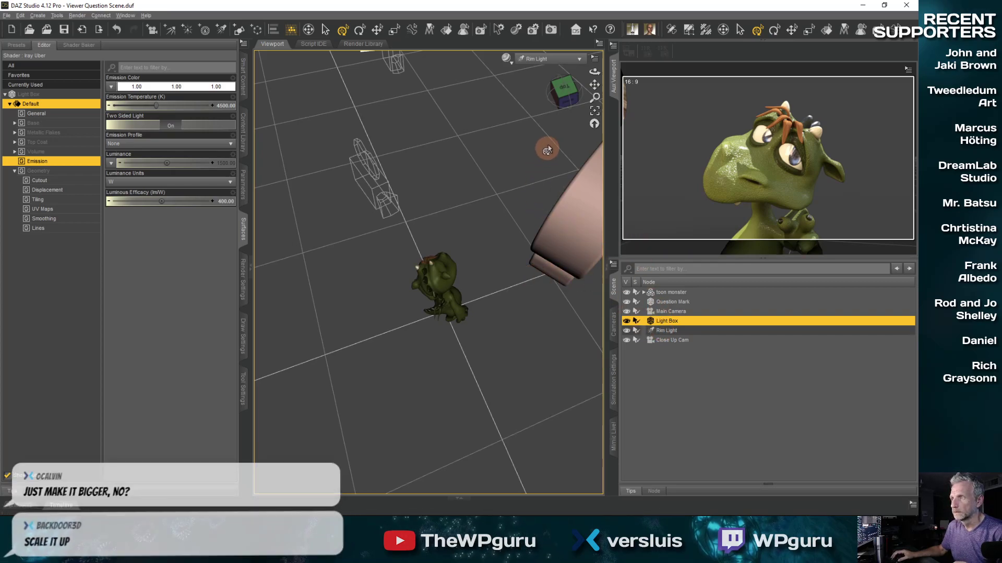
Step: Try framing the selected Light Box through the Rim Light view and undo the change to the light
click(580, 60)
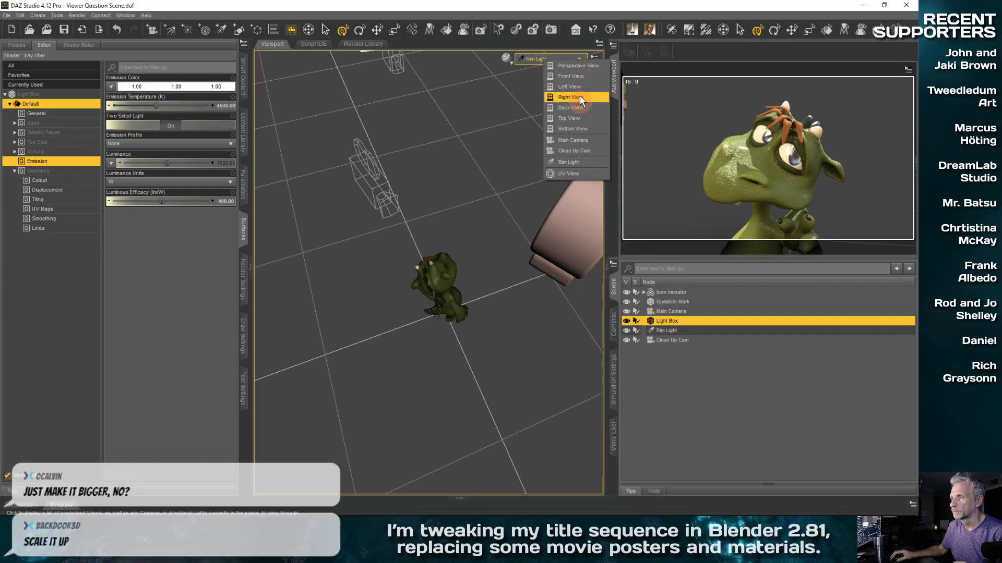
click(565, 43)
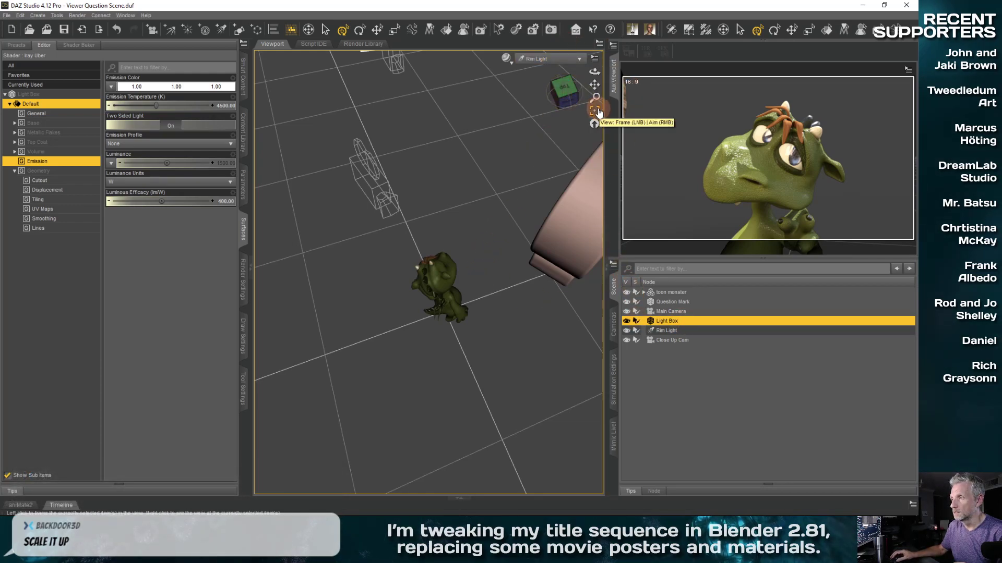
drag(594, 123, 561, 154)
click(573, 58)
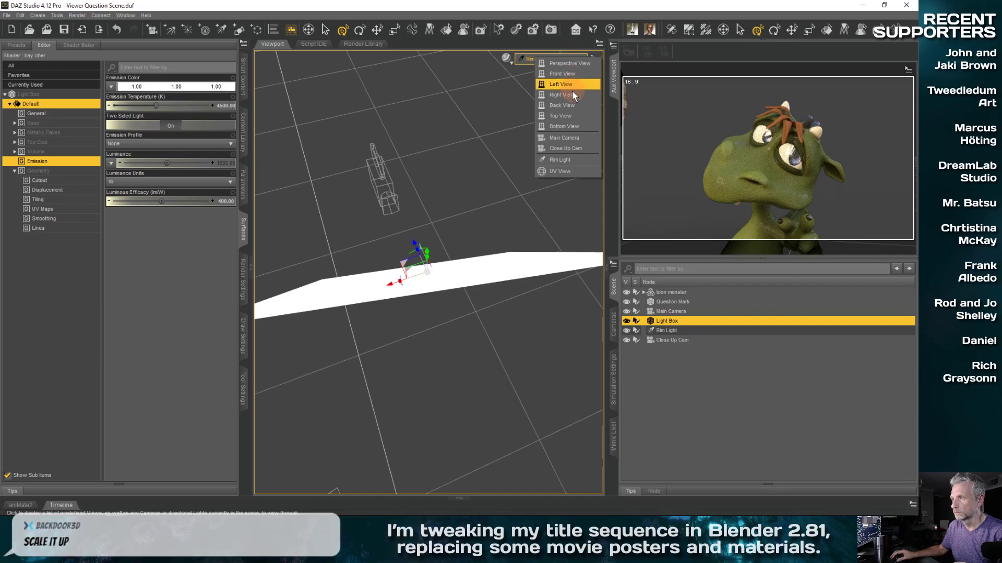
click(568, 12)
key(ctrl+z)
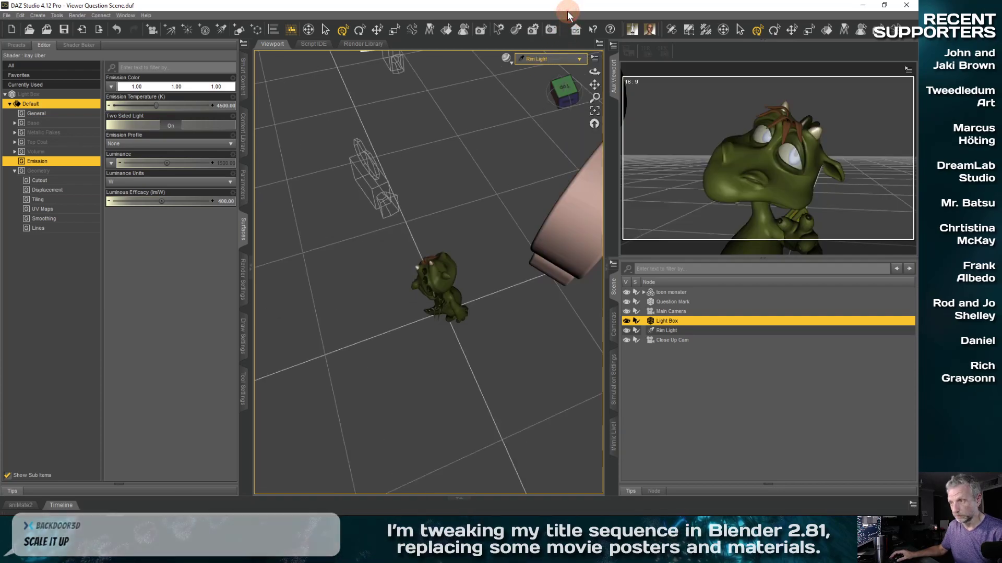
Step: Switch the main viewport from the Rim Light to Perspective View
click(573, 58)
click(555, 151)
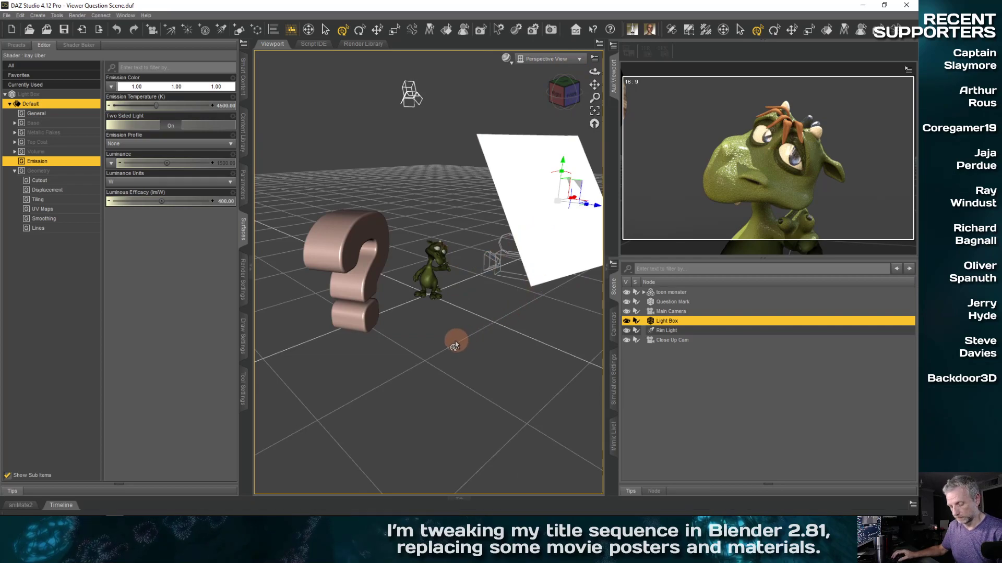
Step: Enlarge the Light Box to about 199% scale, lower it in the scene and frame it
middle_drag(456, 341, 456, 341)
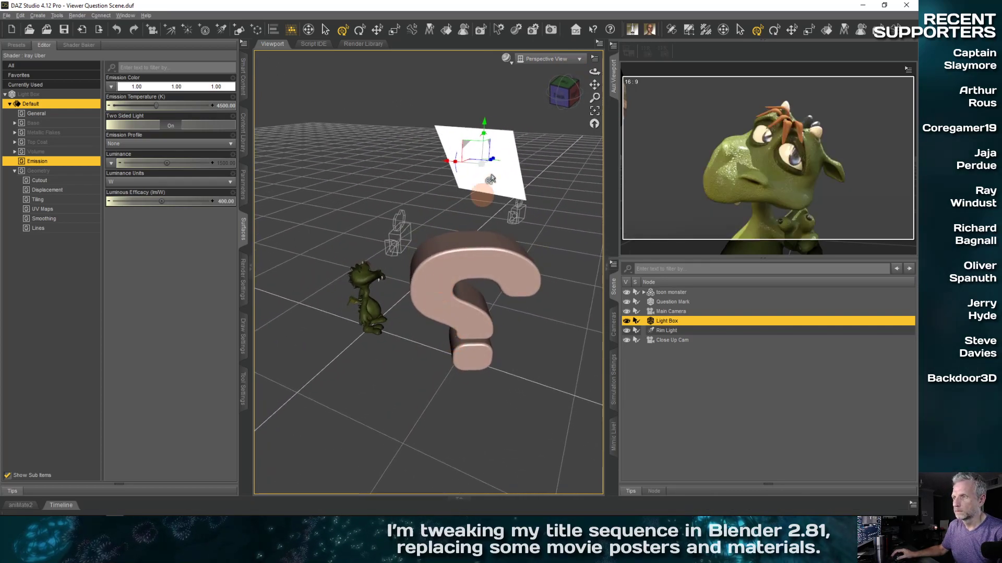
drag(478, 165, 495, 177)
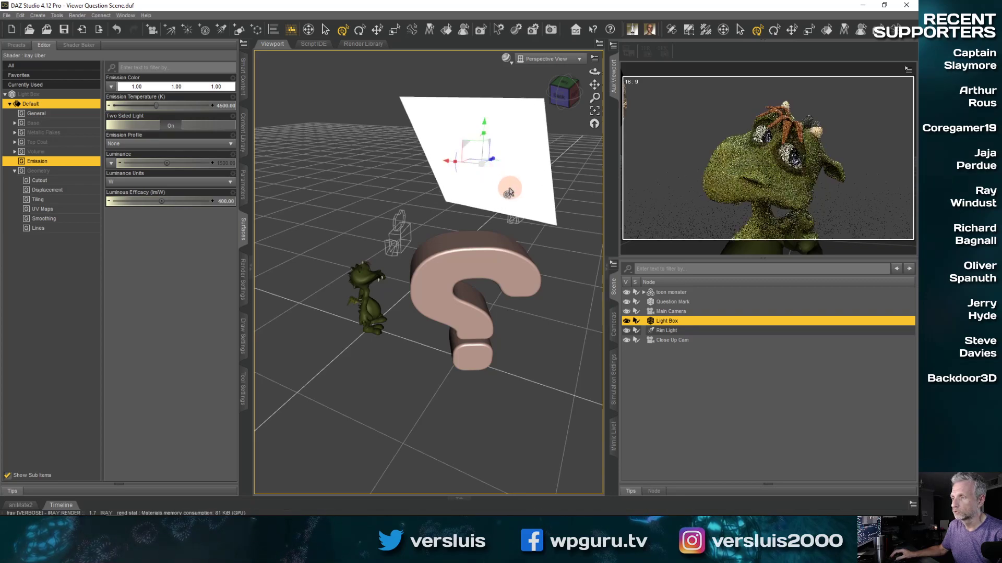
click(483, 112)
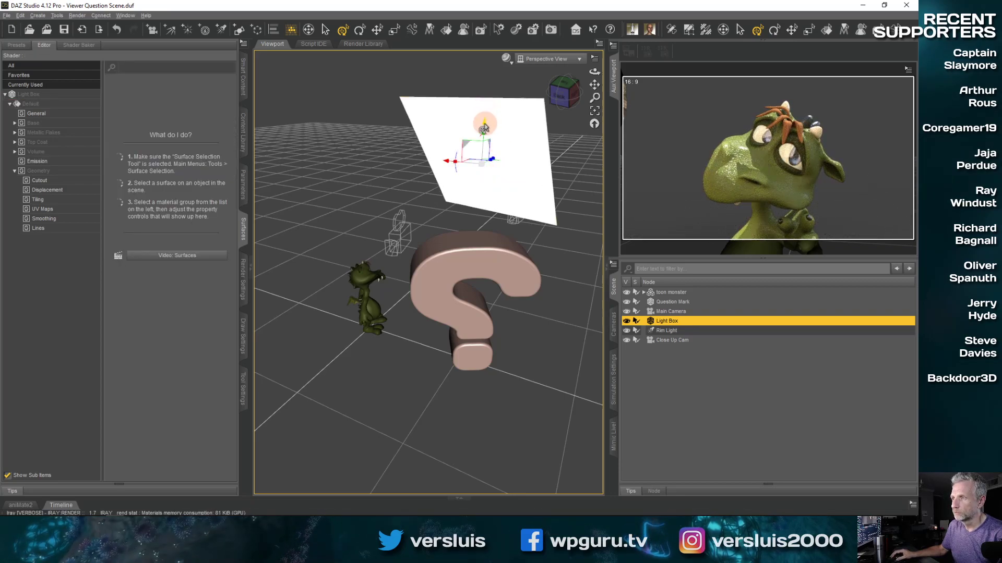
drag(484, 111, 486, 152)
middle_drag(532, 202, 532, 205)
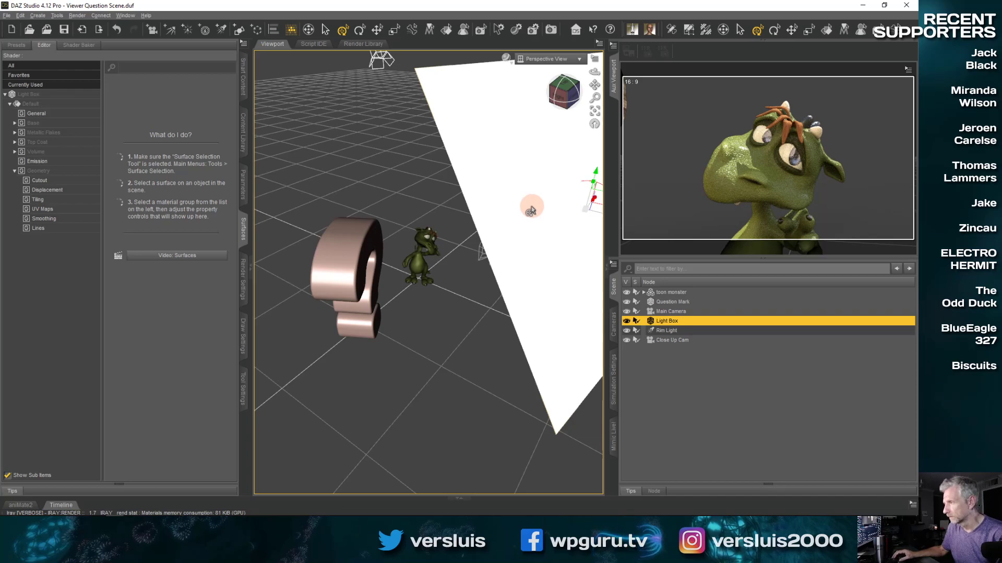
key(ctrl+f)
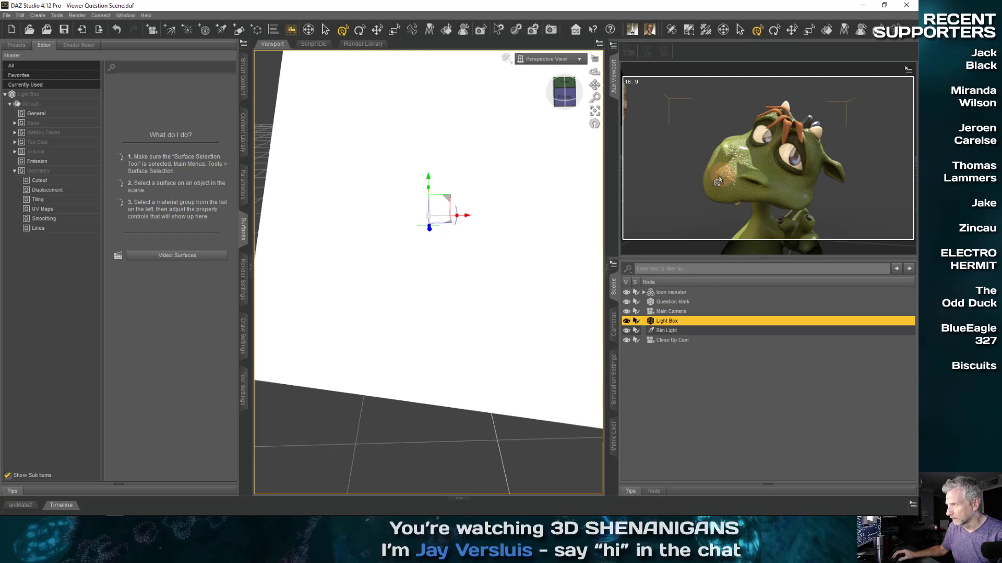
Step: Select the Rim Light and set its light height (diameter) and width to 50
click(676, 332)
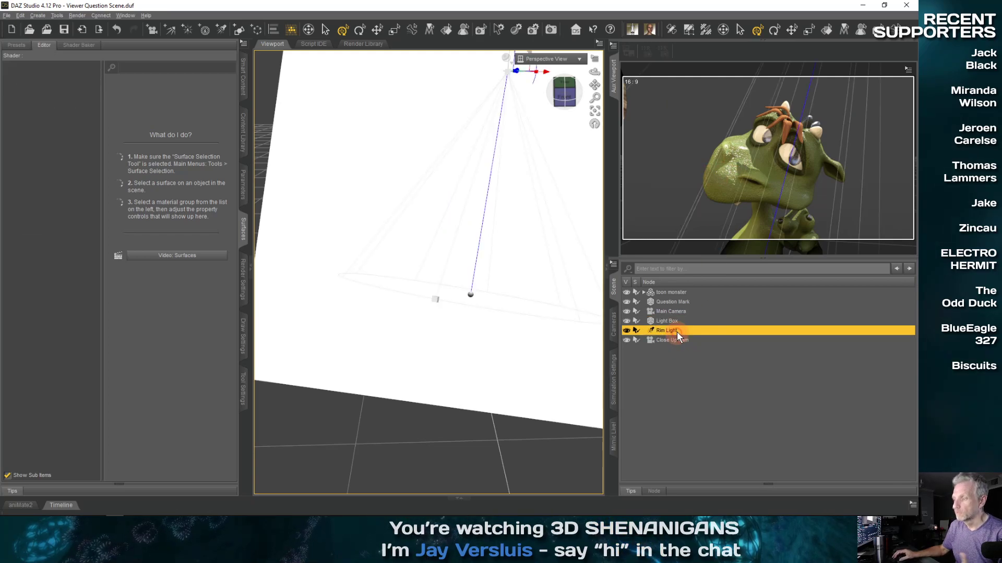
click(244, 184)
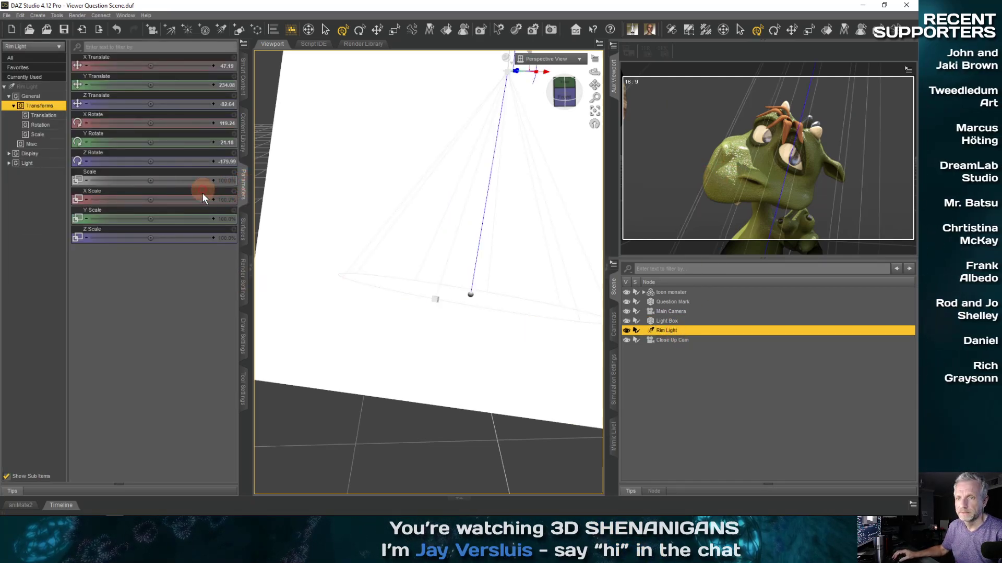
click(27, 163)
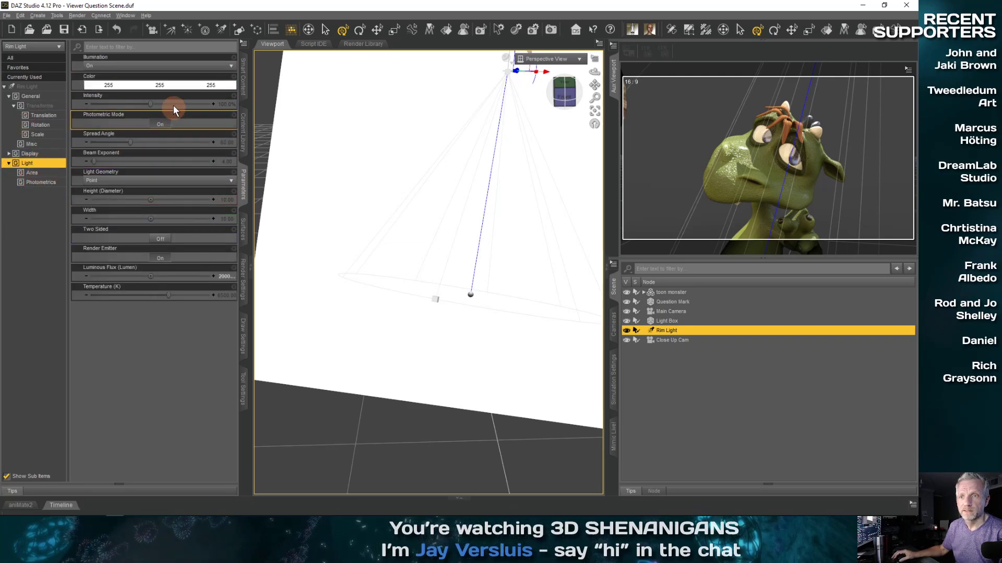
click(223, 199)
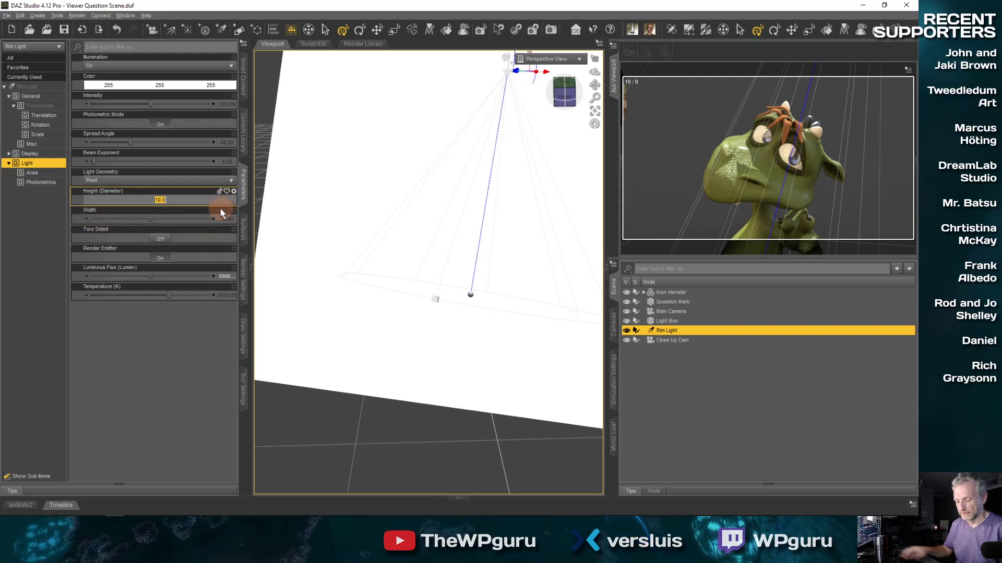
text(50)
key(Return)
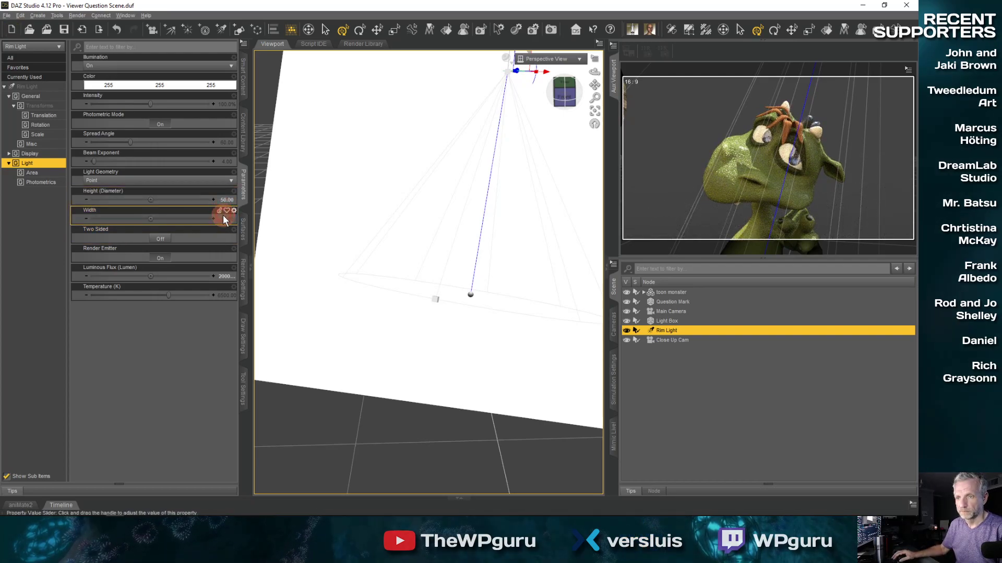
click(223, 217)
text(50)
key(Return)
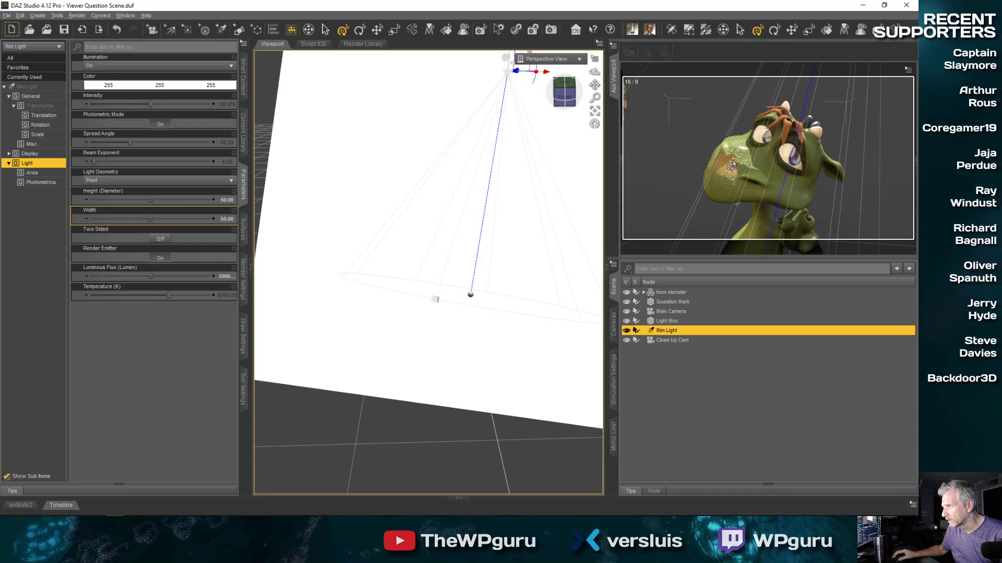
Step: Try a height (diameter) and width of 100 for the Rim Light
click(225, 201)
text(100)
key(Return)
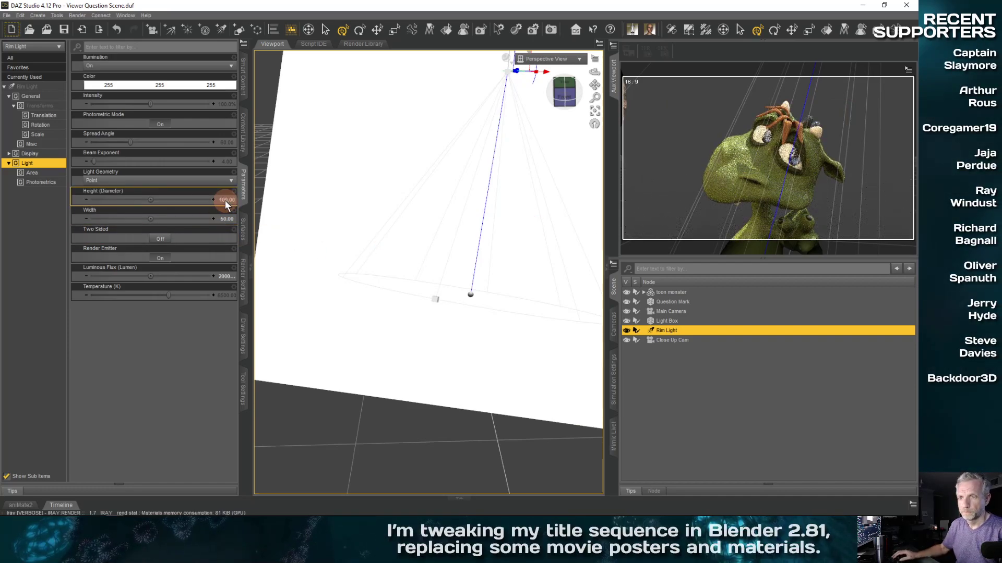
click(225, 218)
key(Return)
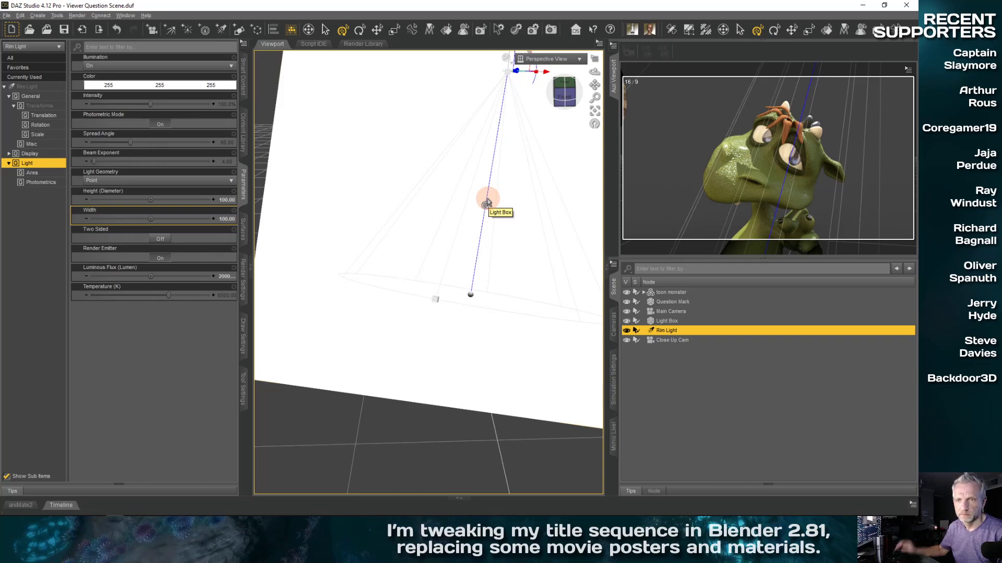
Step: Change the Rim Light's geometry to Rectangle and set its height and width to 50
click(230, 181)
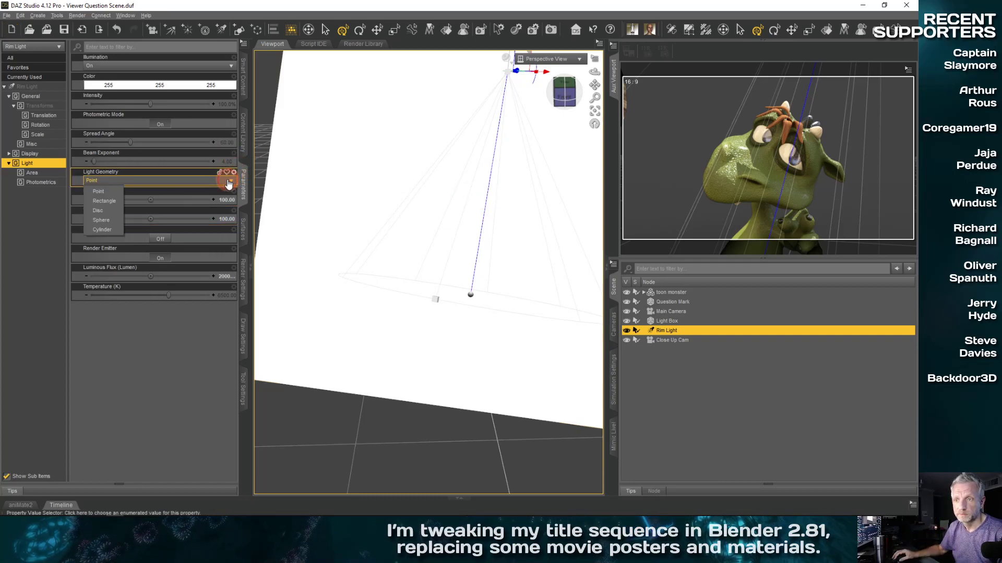
click(105, 201)
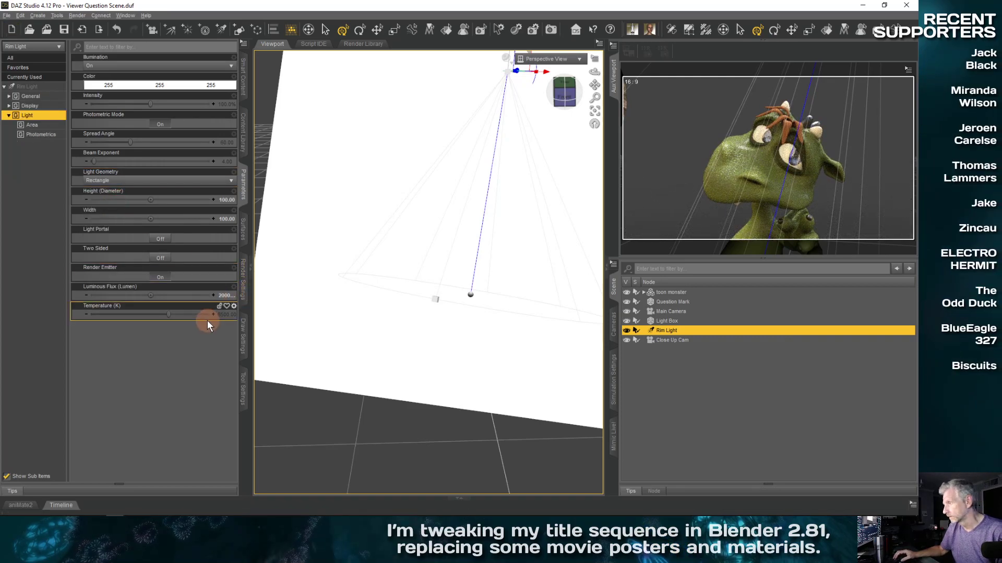
click(223, 201)
text(50)
key(Return)
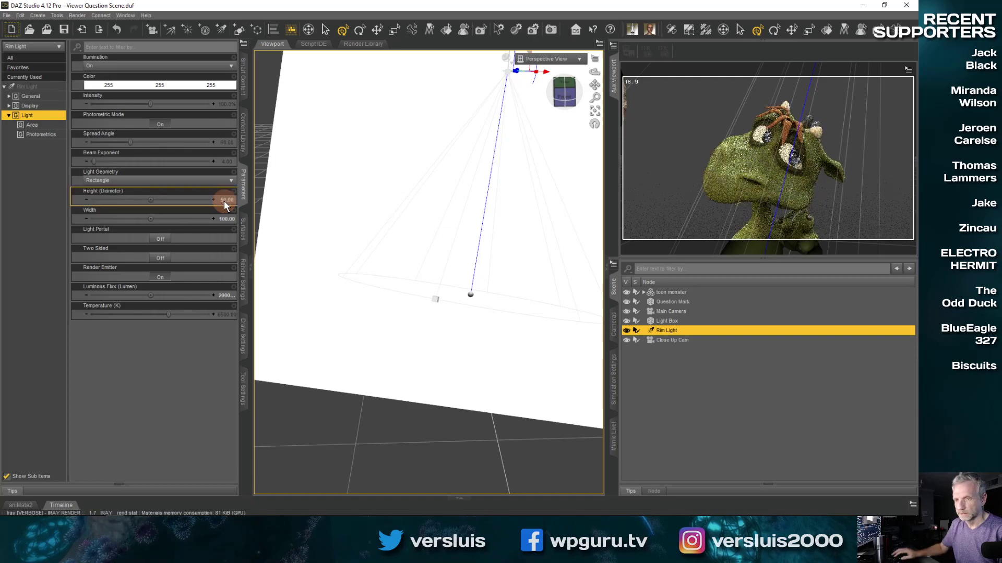
click(219, 219)
text(50)
key(Return)
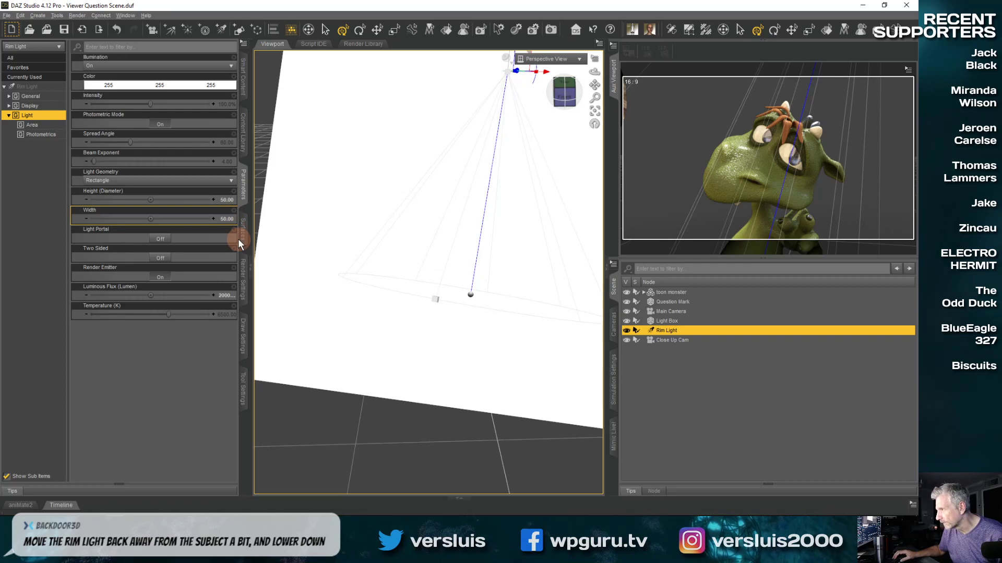
Step: Compare Light Box scales of about 103% and 158% in the close-up preview and settle on about 144%
drag(720, 172, 721, 176)
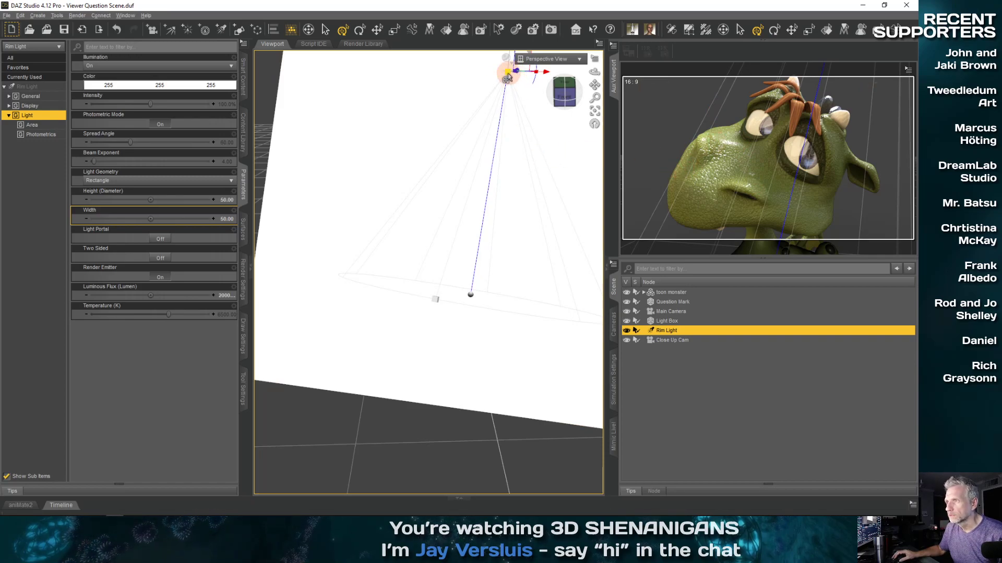
mouse_move(507, 74)
mouse_down()
mouse_move(465, 89)
mouse_move(511, 76)
mouse_move(487, 85)
mouse_move(437, 254)
mouse_move(310, 173)
mouse_move(448, 146)
mouse_up()
click(513, 207)
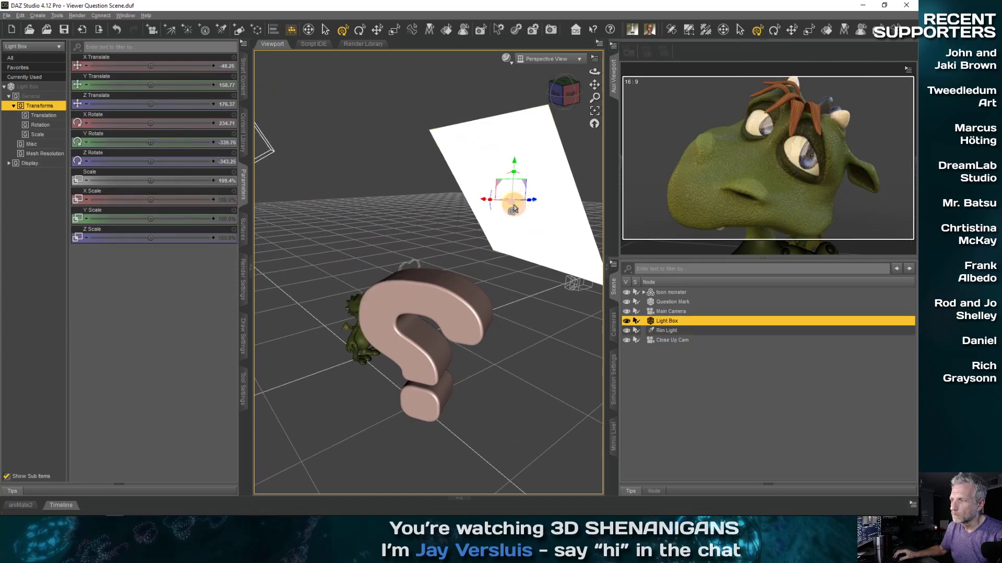
drag(513, 209, 499, 204)
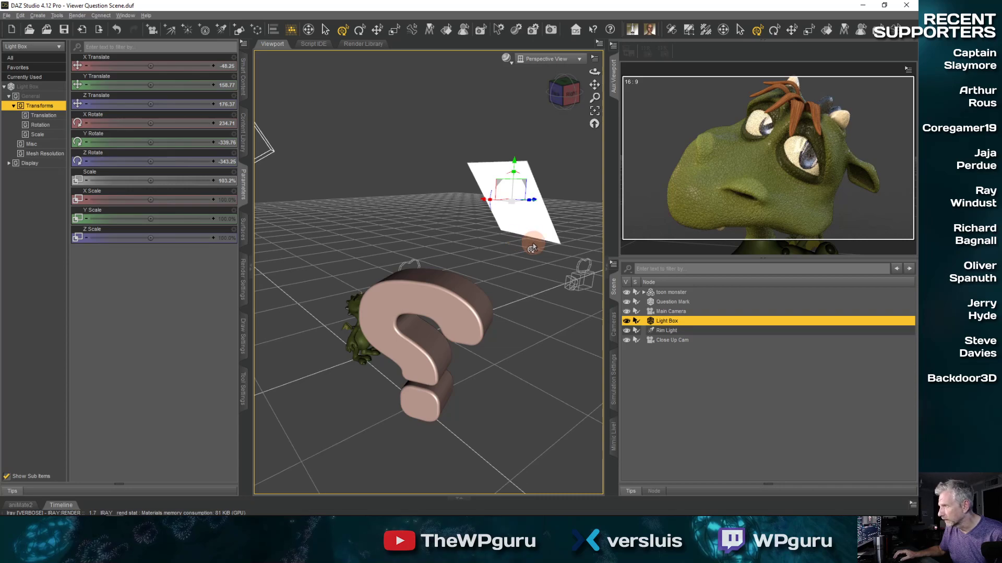
drag(512, 207, 516, 244)
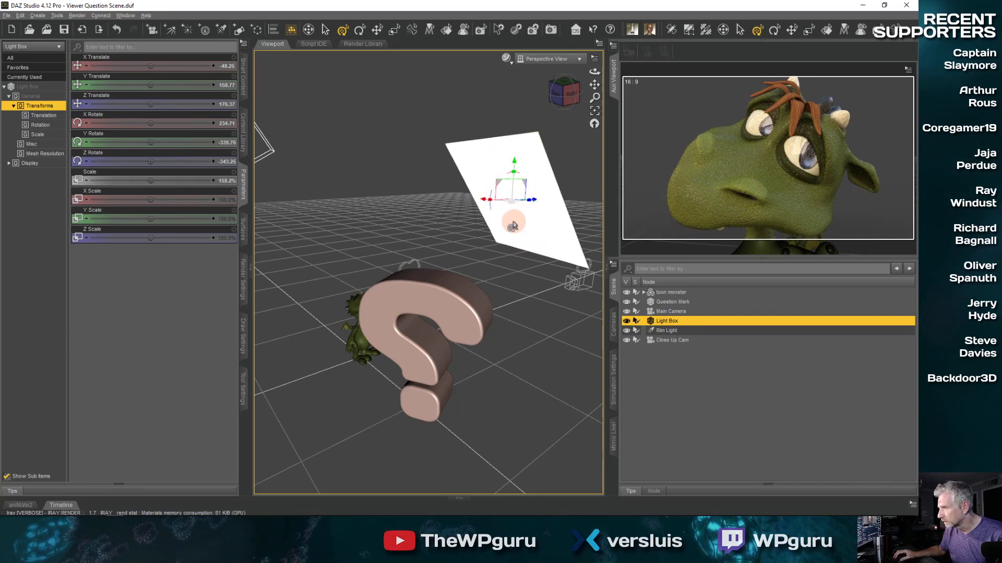
mouse_move(511, 208)
mouse_down()
mouse_move(487, 202)
mouse_move(506, 205)
mouse_up()
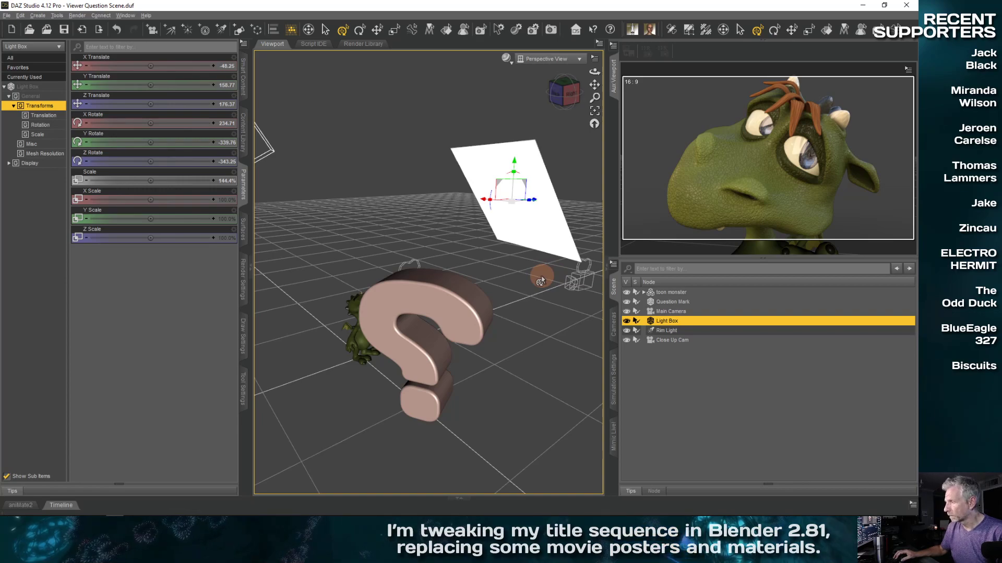
Step: Check the monster through the Rim Light view and return the main viewport to Perspective View
click(576, 60)
click(577, 163)
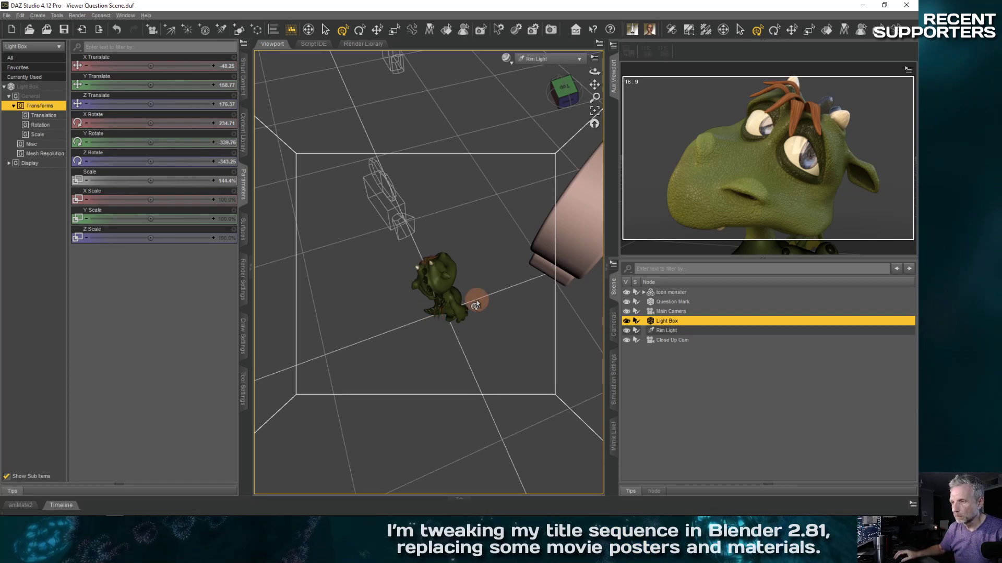
scroll(475, 300, down, 3)
scroll(465, 299, up, 3)
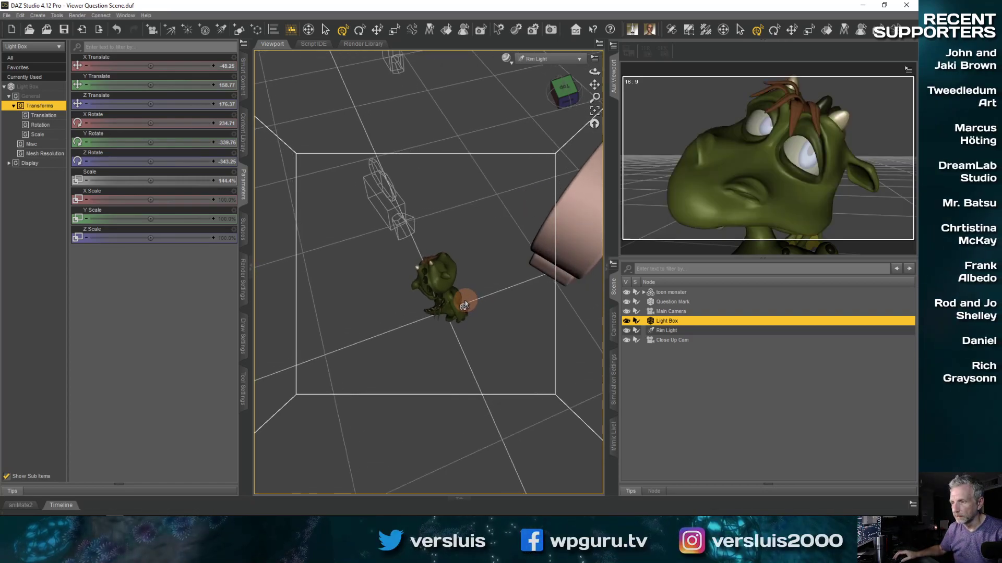
click(573, 60)
click(574, 68)
drag(493, 257, 381, 298)
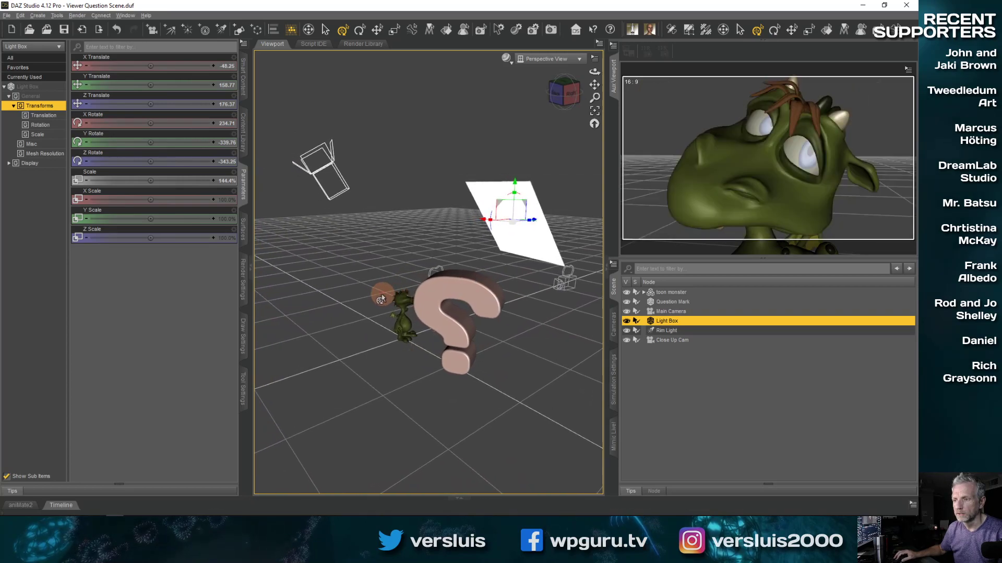
Step: Select the Rim Light and set its Point At target to the toon monster's head
click(330, 177)
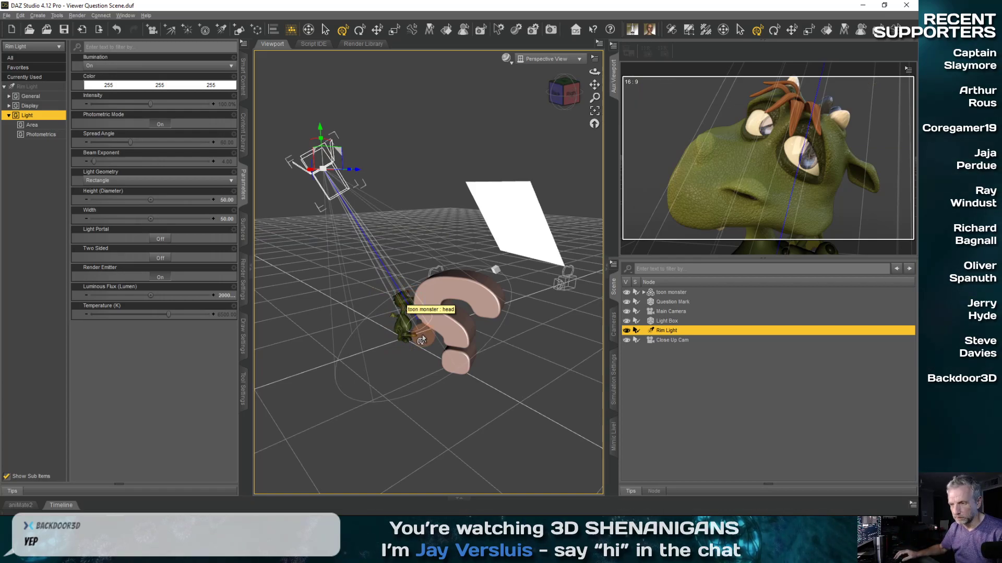
alt+drag(421, 340, 433, 326)
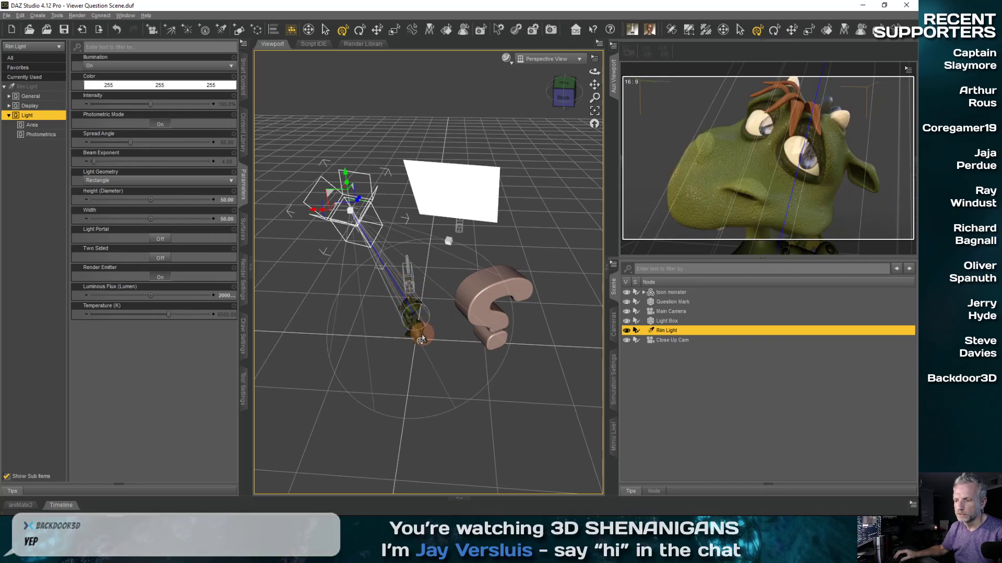
scroll(418, 339, up, 5)
scroll(415, 329, up, 1)
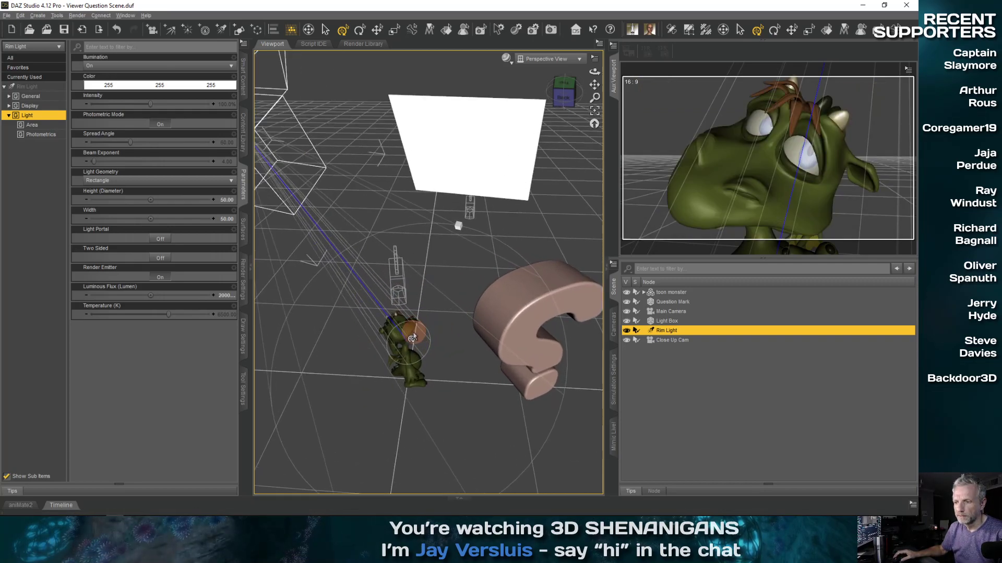
alt+right_drag(415, 330, 421, 309)
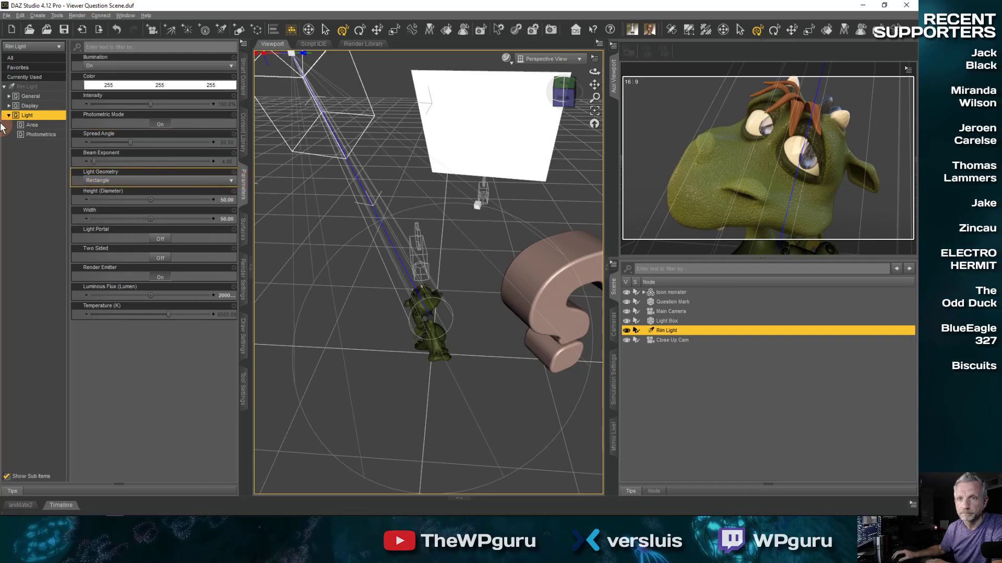
click(9, 96)
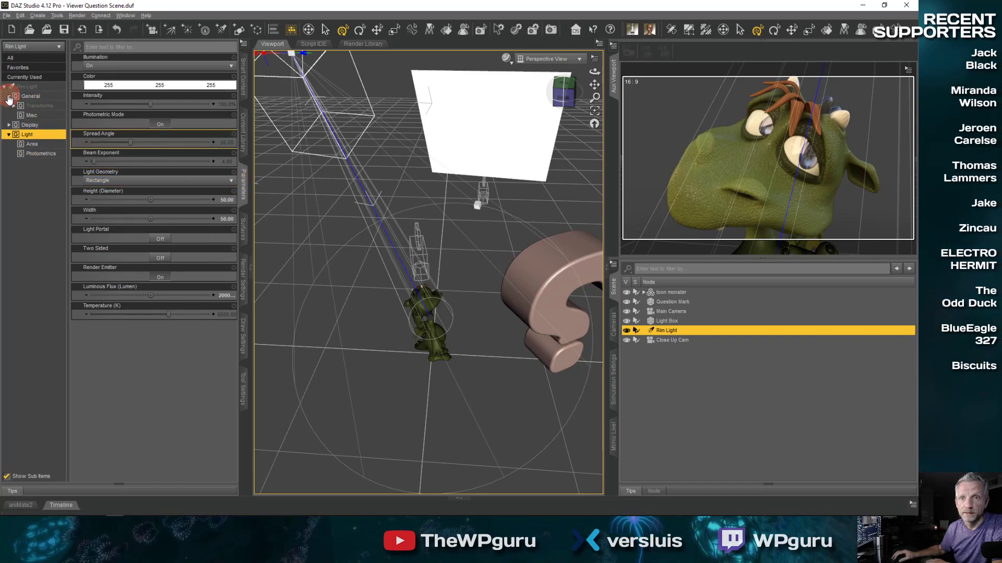
click(31, 115)
click(168, 68)
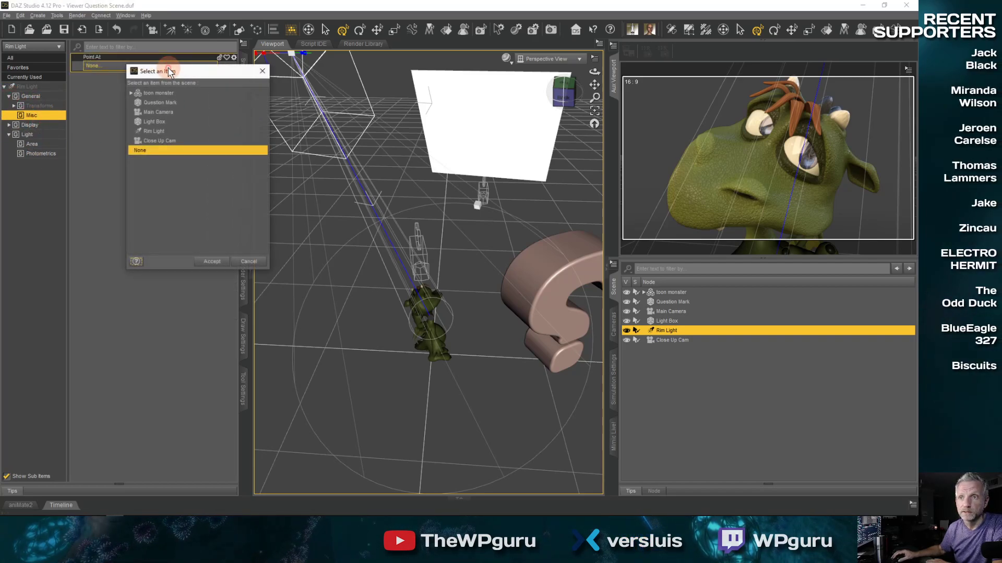
click(130, 92)
click(137, 103)
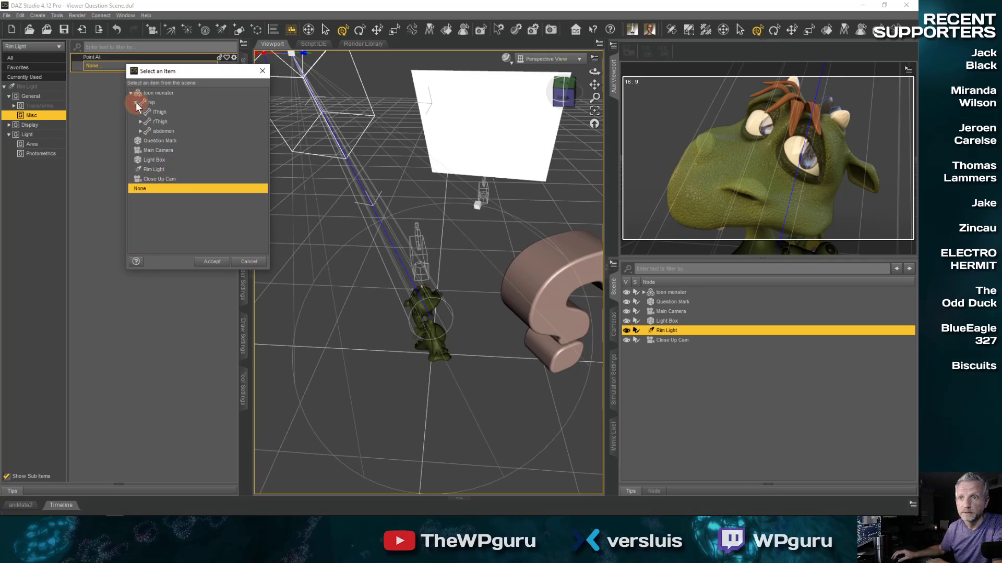
click(141, 131)
click(145, 141)
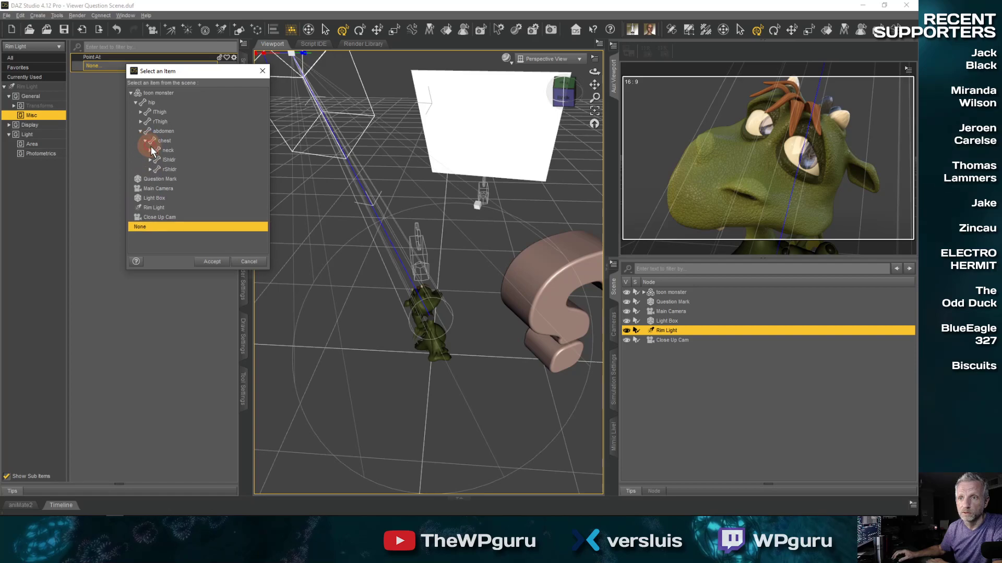
click(150, 150)
click(170, 160)
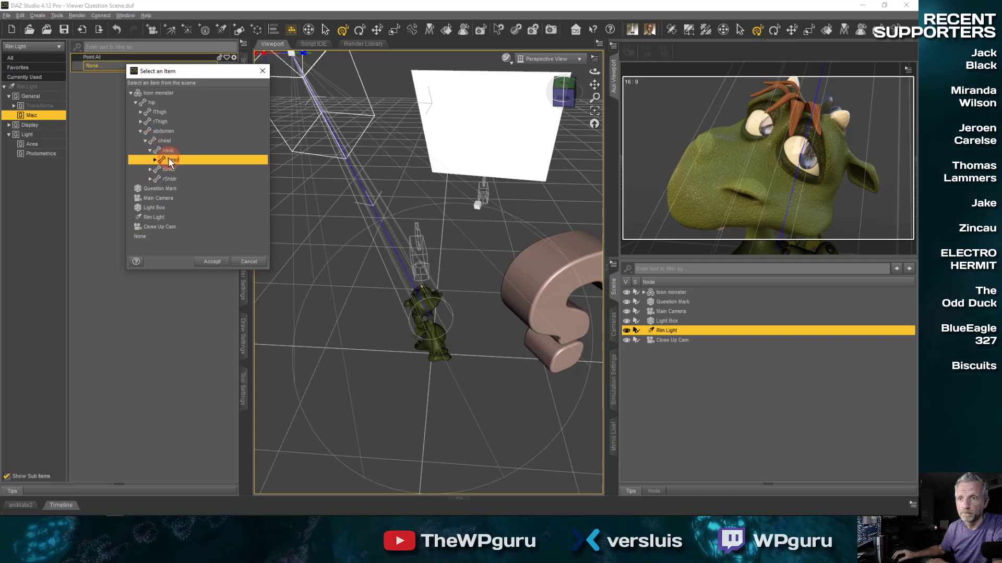
click(215, 264)
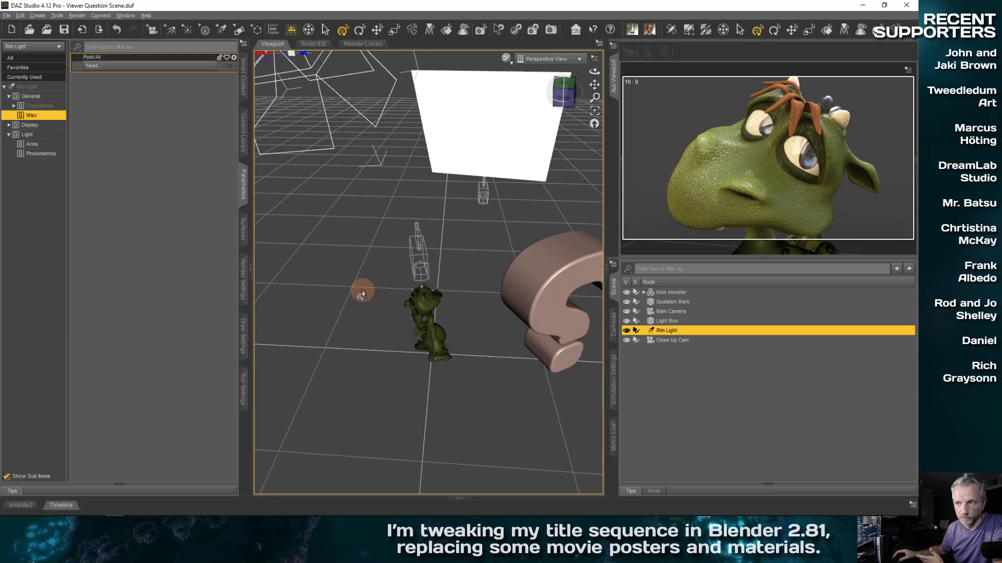
Step: Change the Rim Light's Point At target from the head to the whole toon monster figure
drag(361, 295, 466, 281)
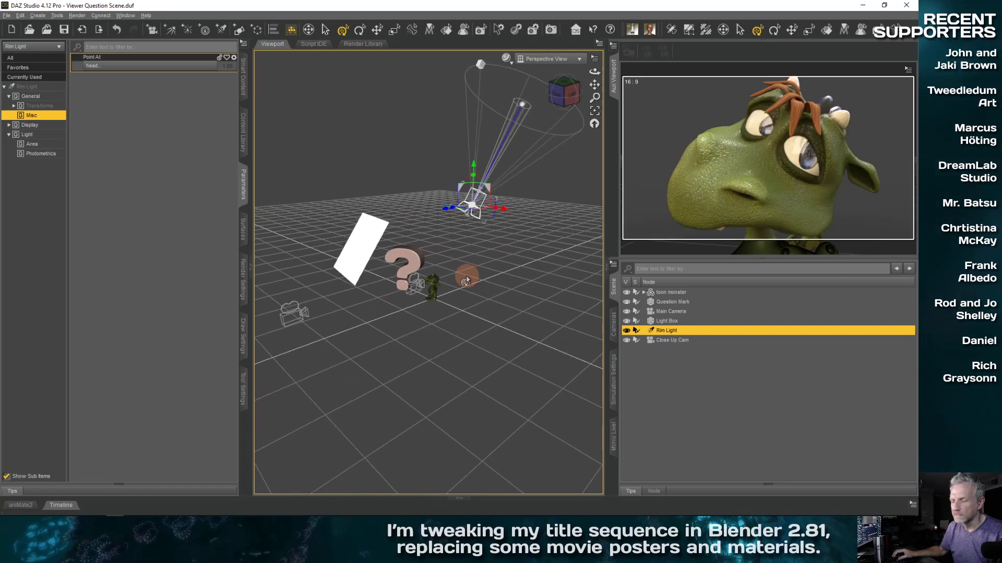
middle_drag(467, 267, 413, 326)
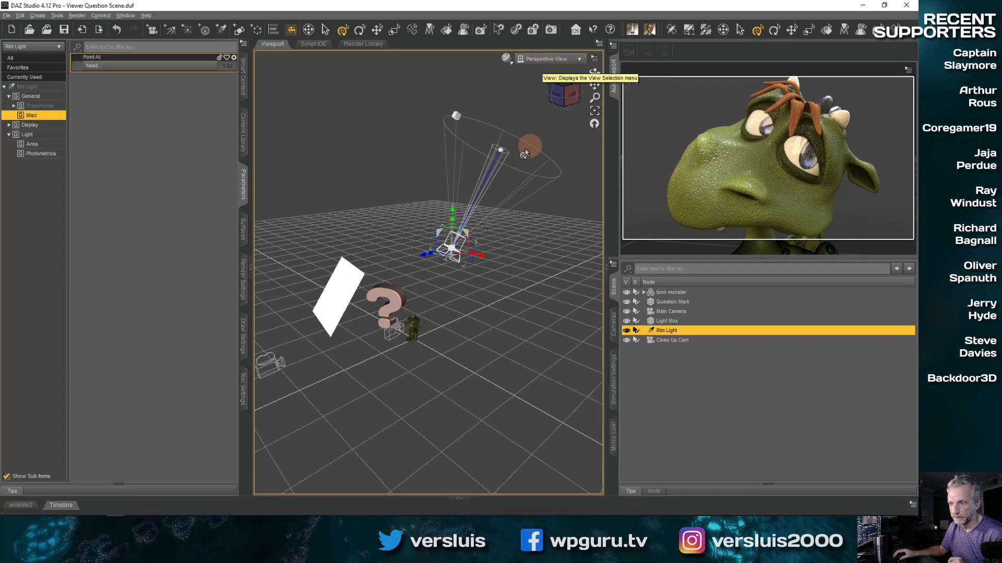
click(131, 66)
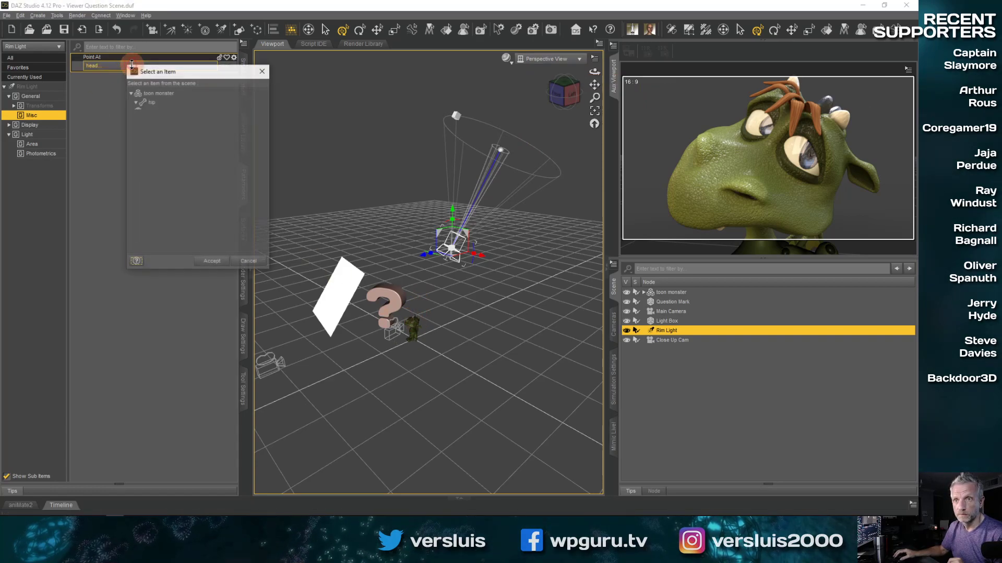
click(168, 92)
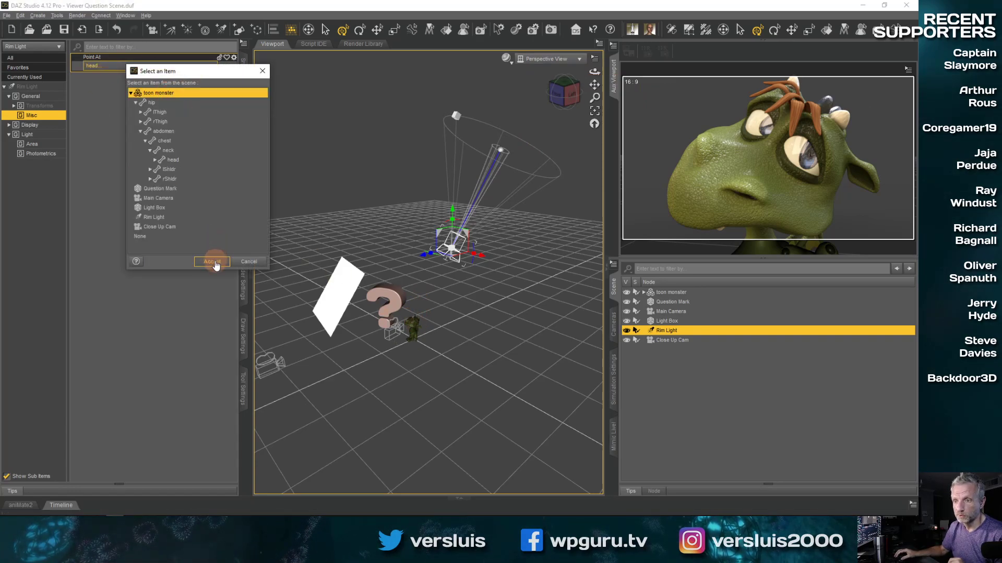
click(213, 262)
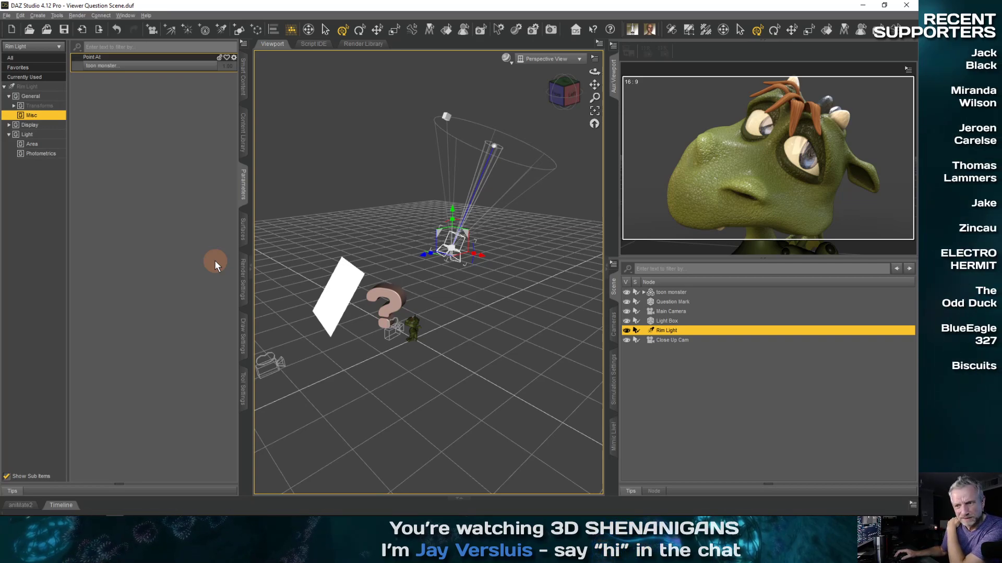
Step: Switch the Universal tool to local coordinates to compare the Rim Light's axes, and restore world coordinates
click(245, 389)
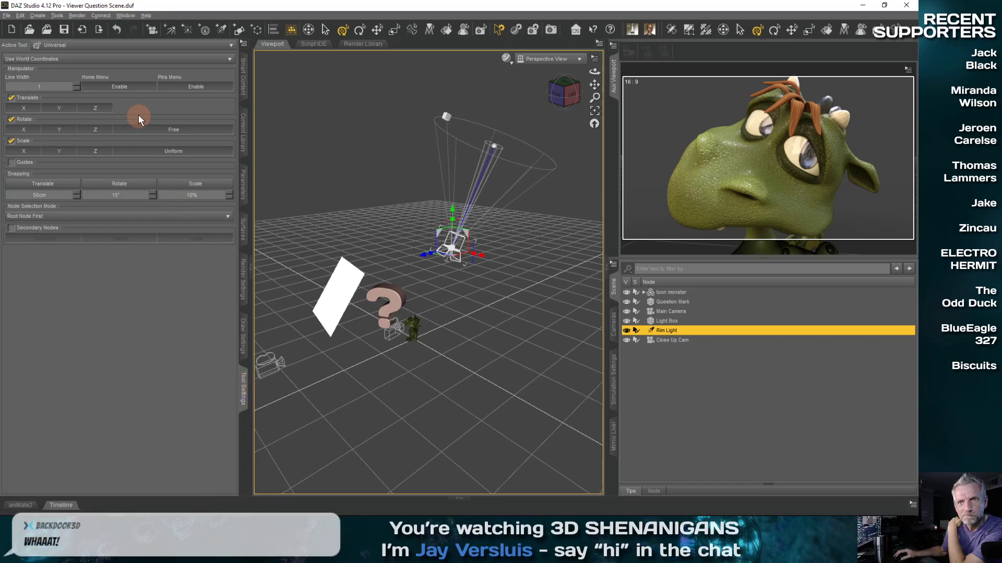
click(164, 59)
click(149, 70)
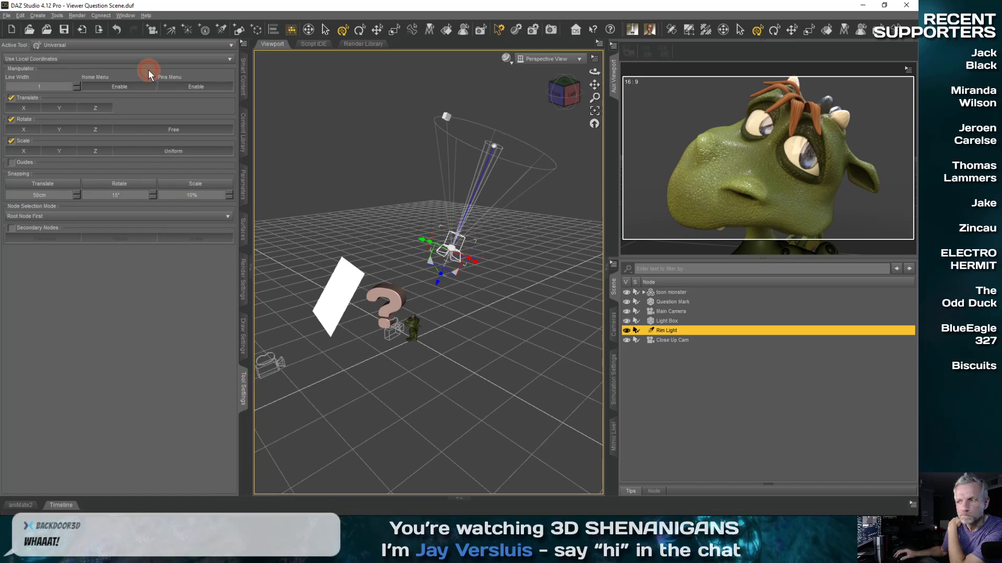
click(175, 58)
click(174, 55)
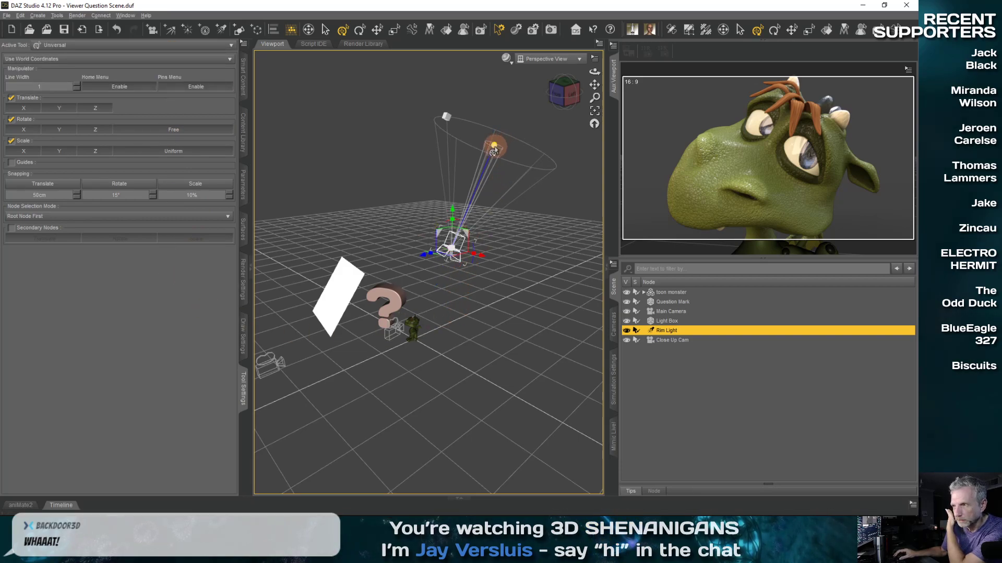
click(243, 188)
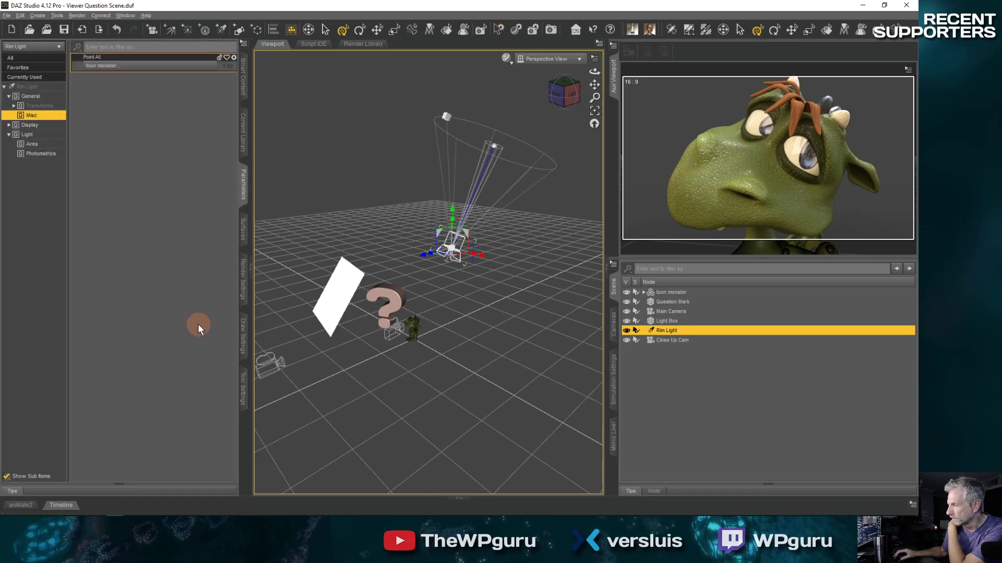
Step: Examine the Rim Light's orientation relative to the toon monster, selecting each in turn
scroll(391, 294, up, 1)
scroll(392, 294, up, 1)
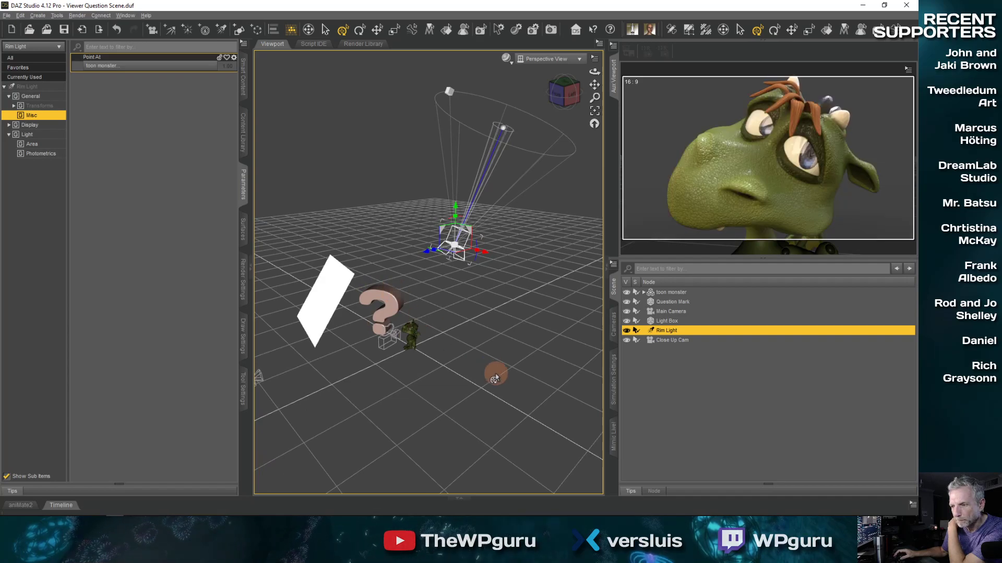
click(415, 339)
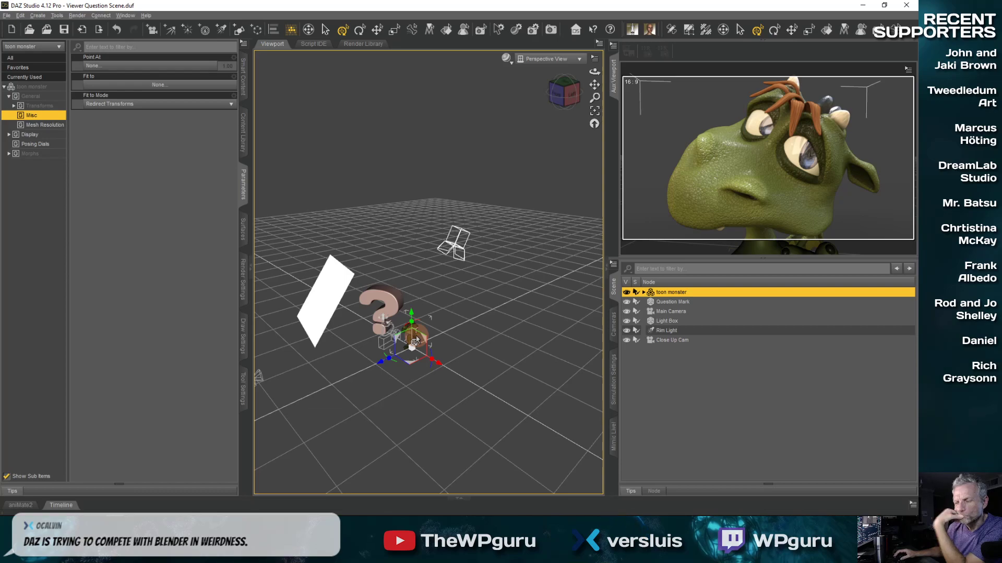
click(459, 243)
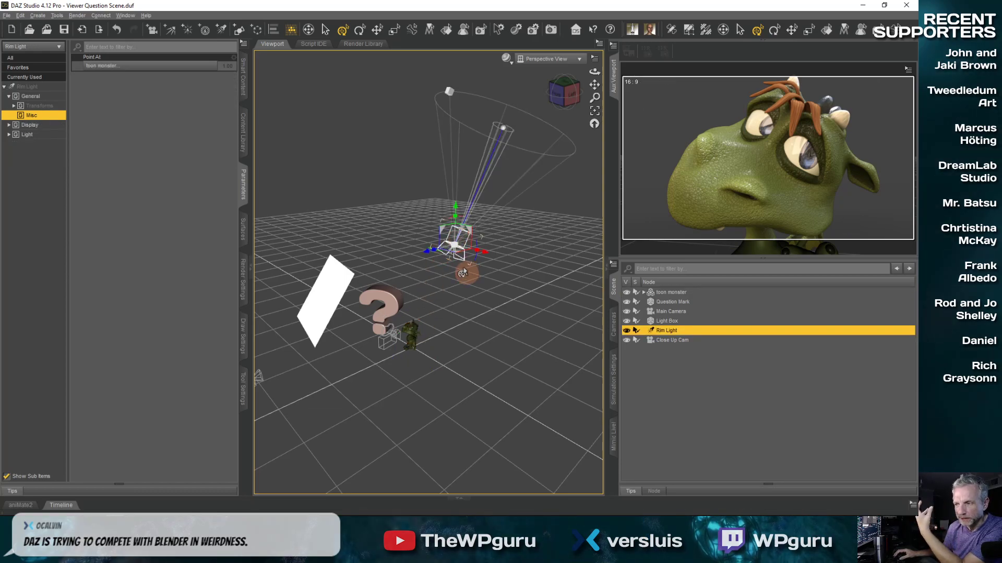
scroll(445, 306, up, 5)
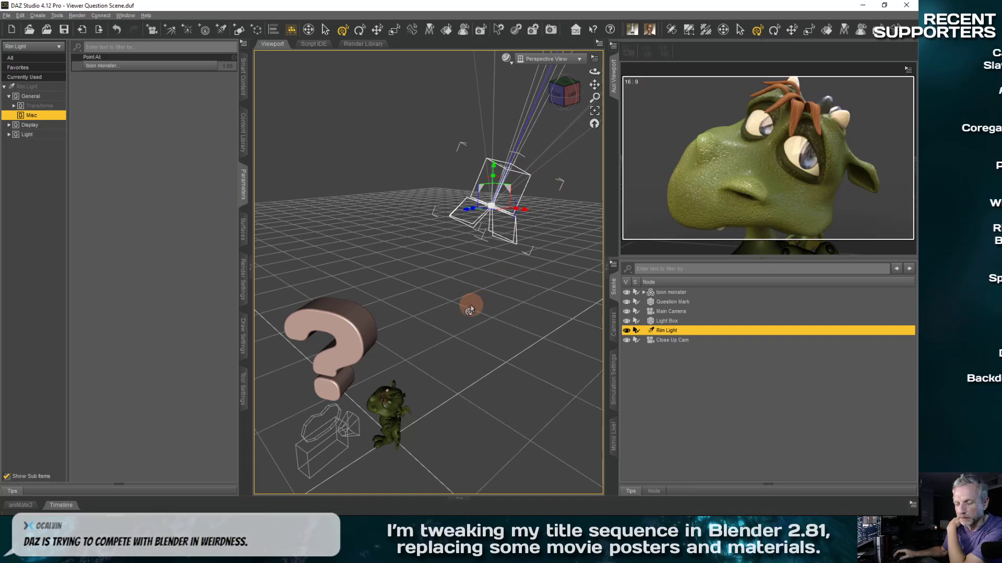
scroll(462, 313, down, 3)
scroll(462, 314, down, 4)
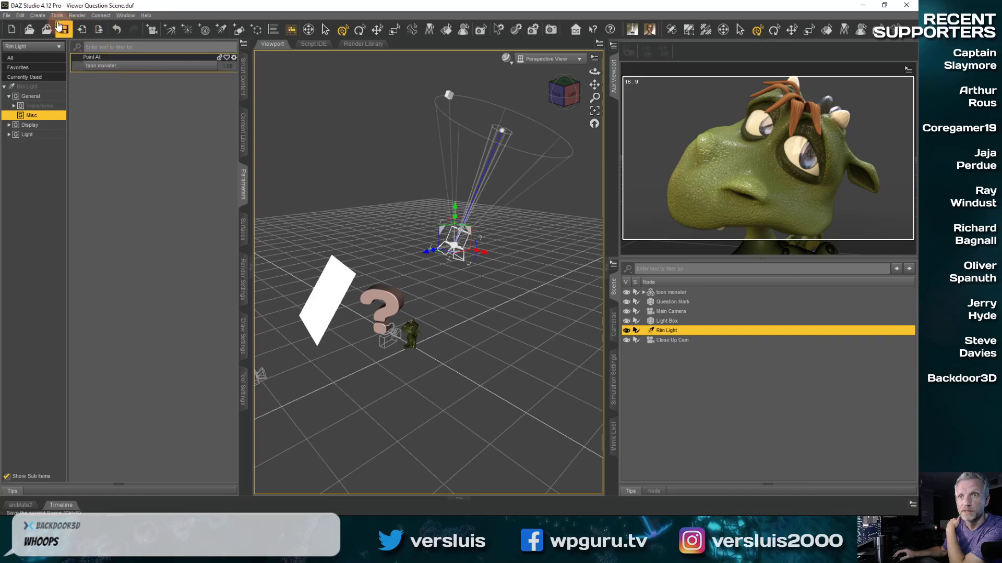
Step: Create a new null and label it Rim Light Helper in the scene list
click(37, 15)
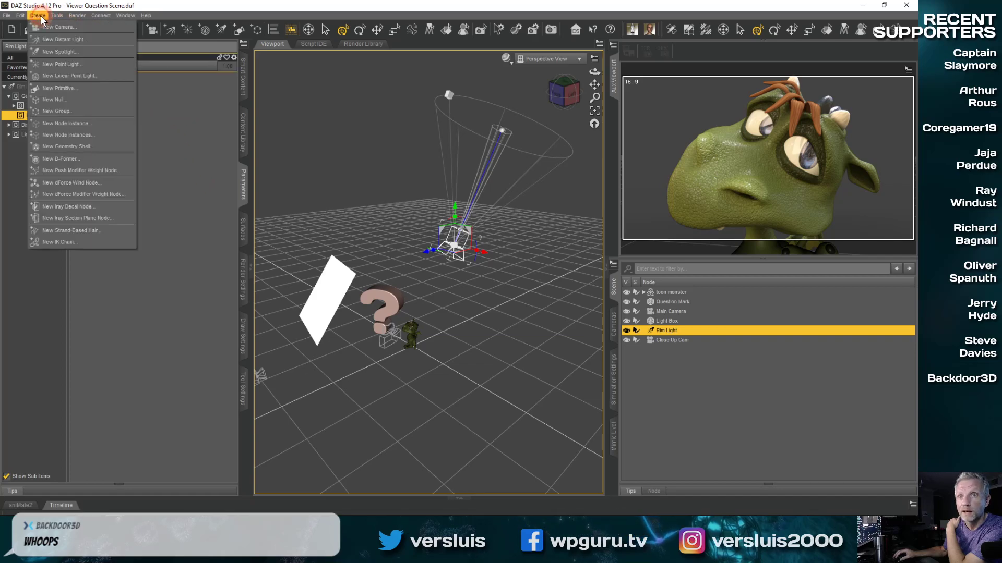
click(106, 99)
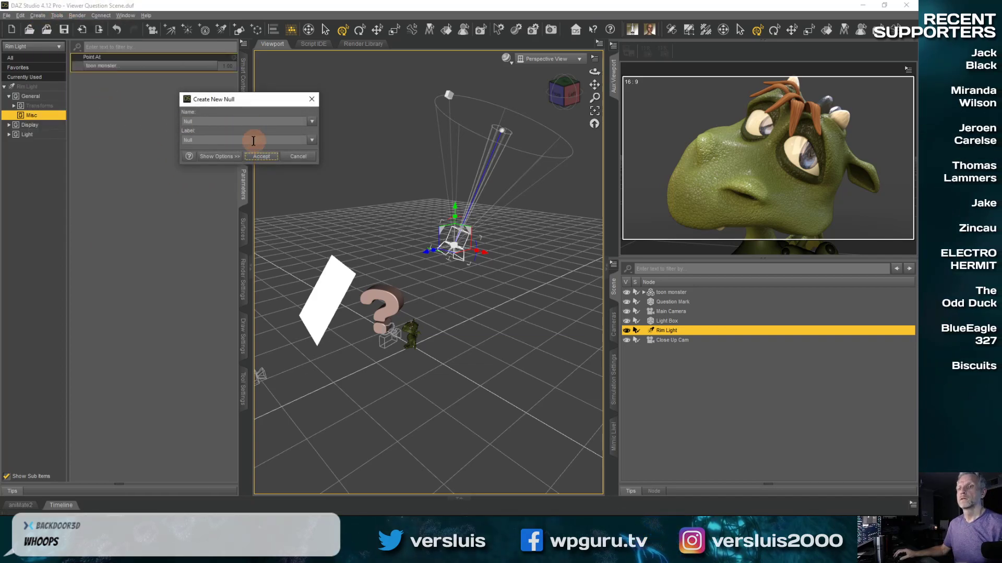
click(225, 121)
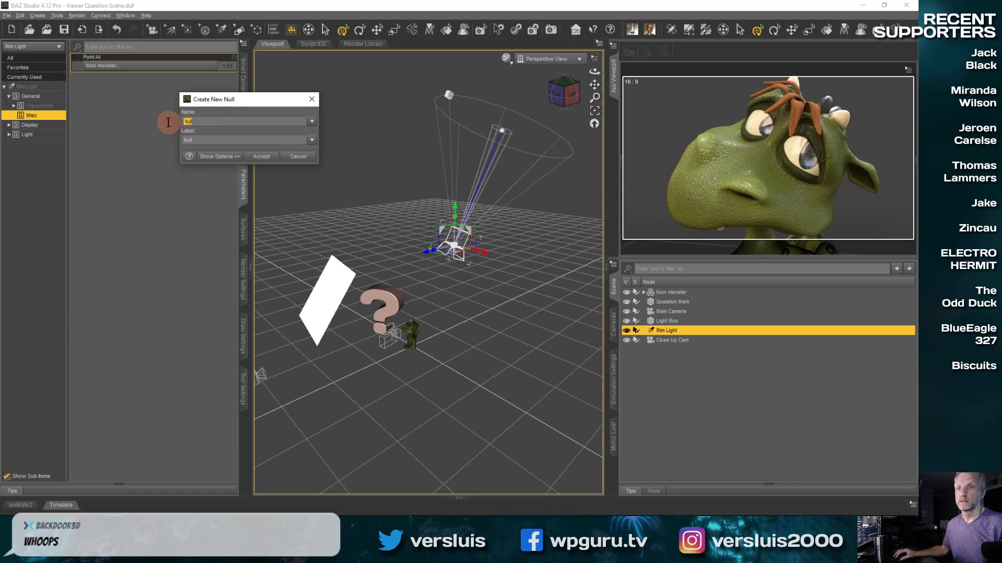
text(Rim)
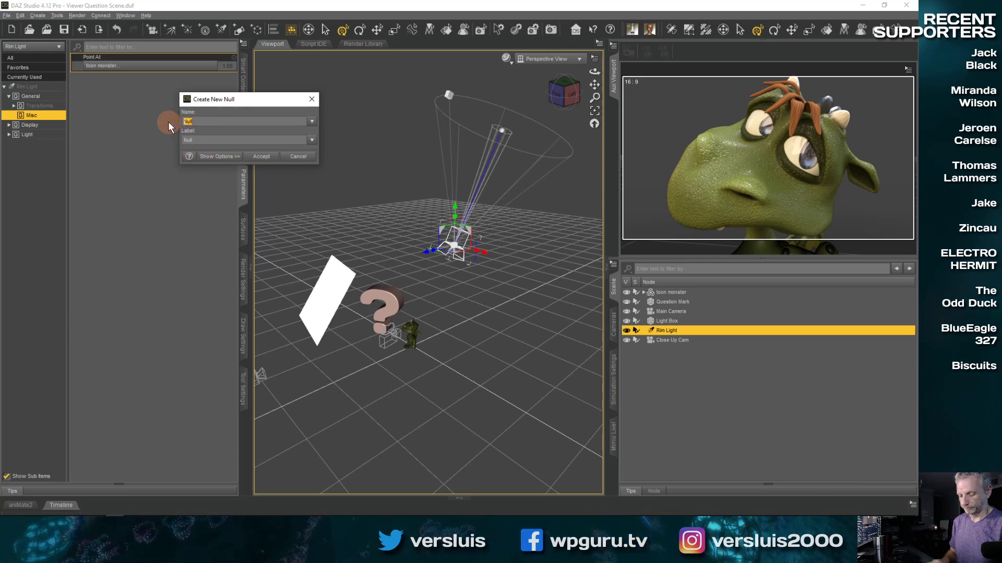
text( Light Help)
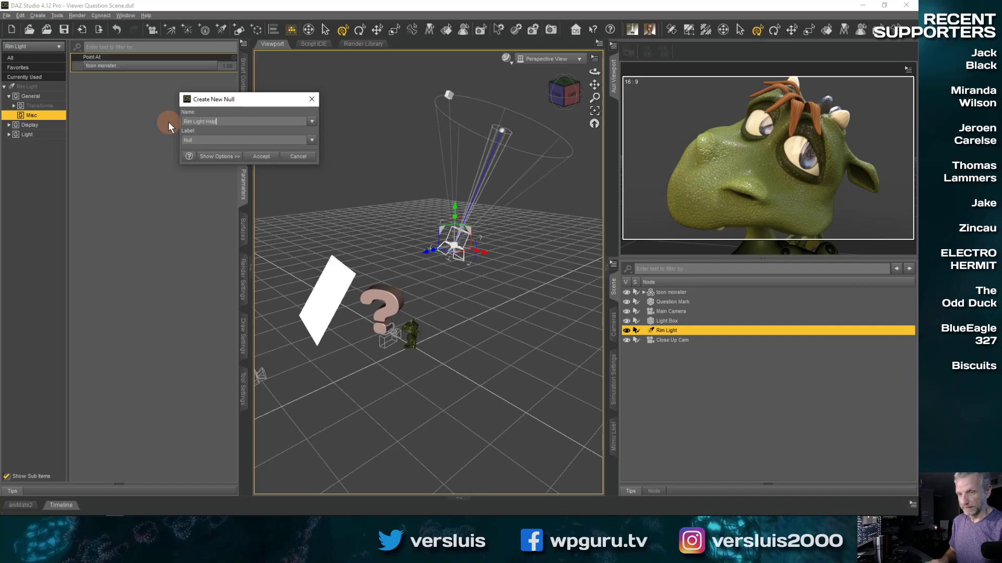
key(Return)
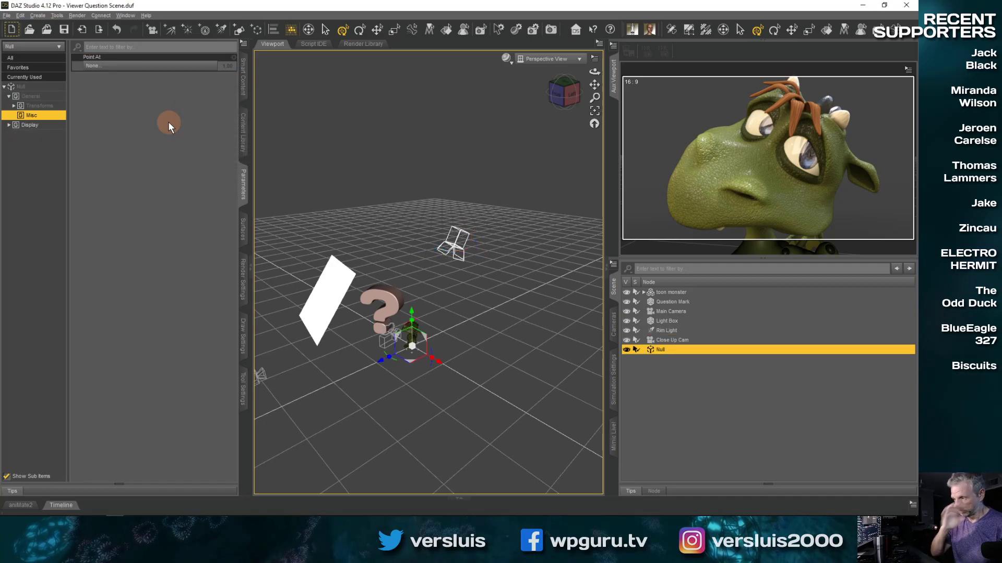
click(659, 349)
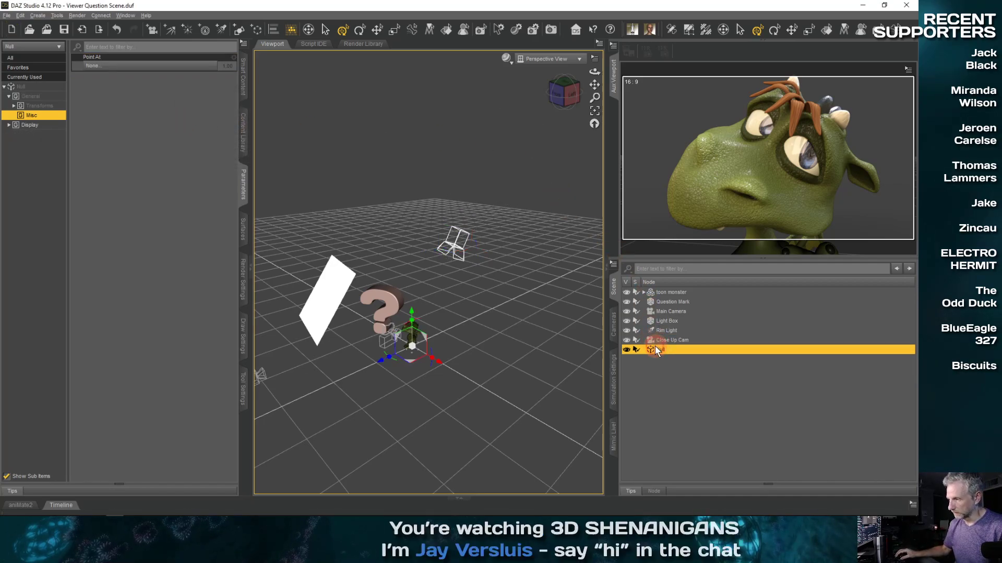
double_click(672, 350)
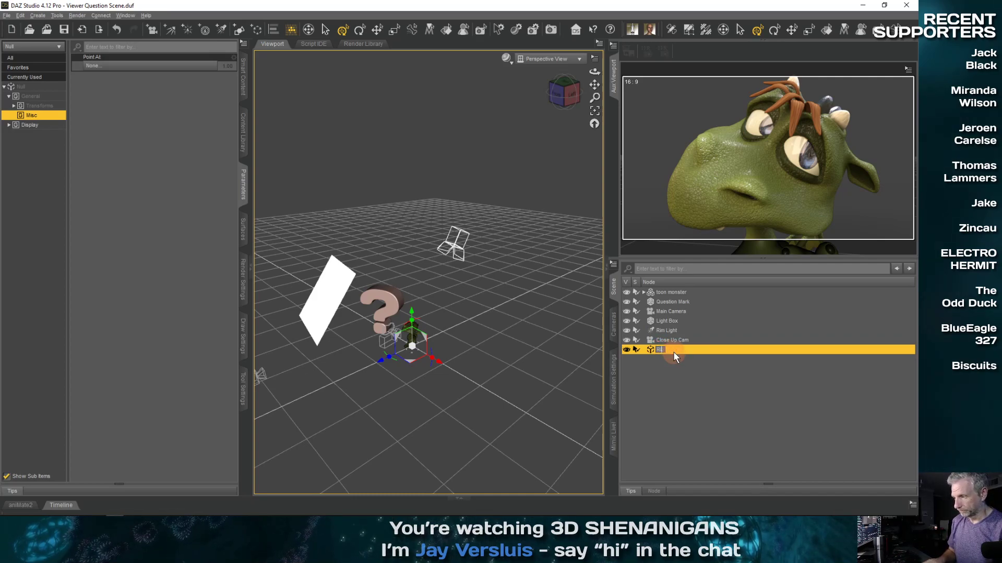
text(Rim Light Helper)
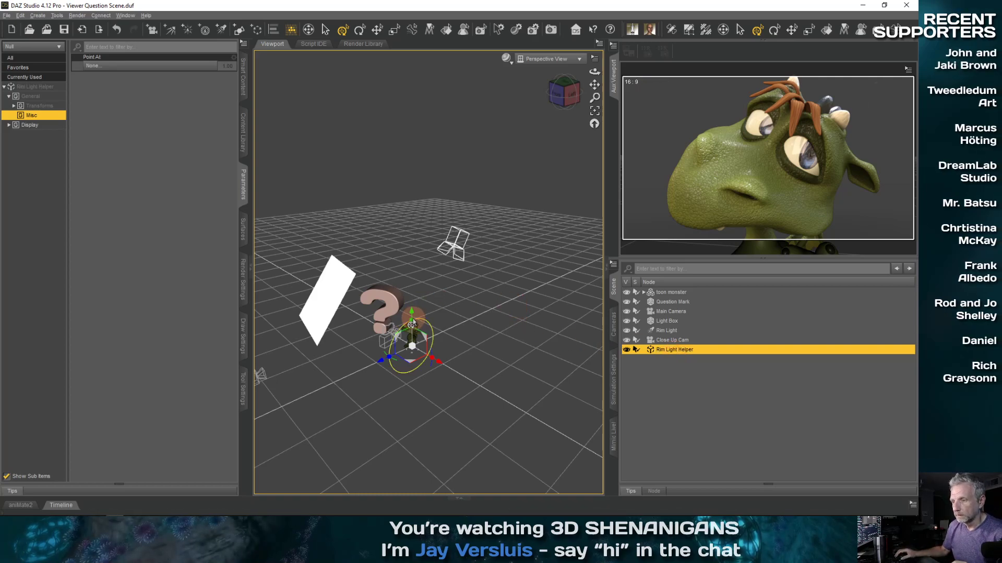
Step: Raise the Rim Light Helper null from the toon monster's feet to just above its head and offset it sideways about 11 cm
click(593, 112)
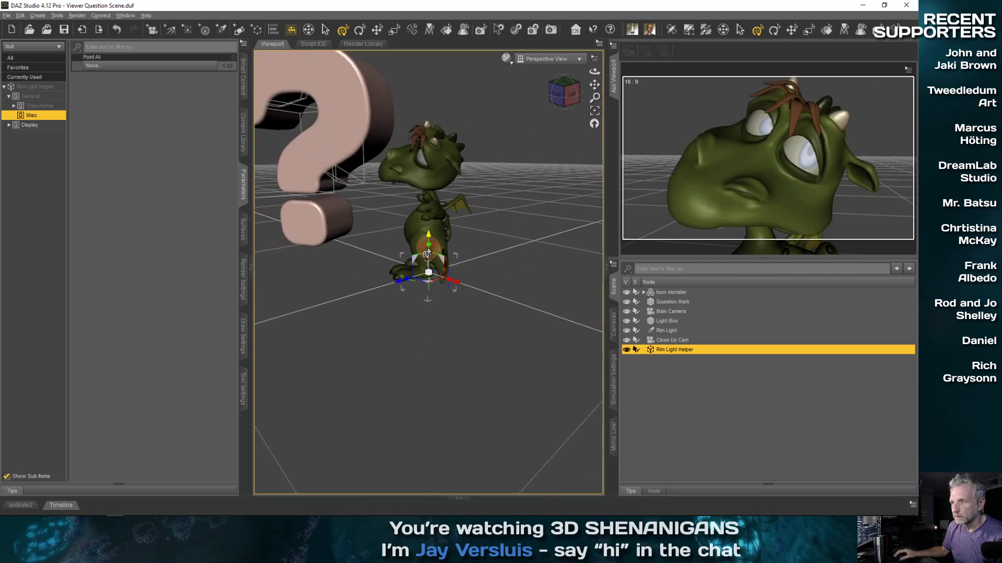
drag(427, 239, 435, 62)
middle_drag(477, 119, 468, 151)
drag(429, 126, 428, 146)
middle_drag(505, 208, 406, 220)
drag(392, 218, 361, 229)
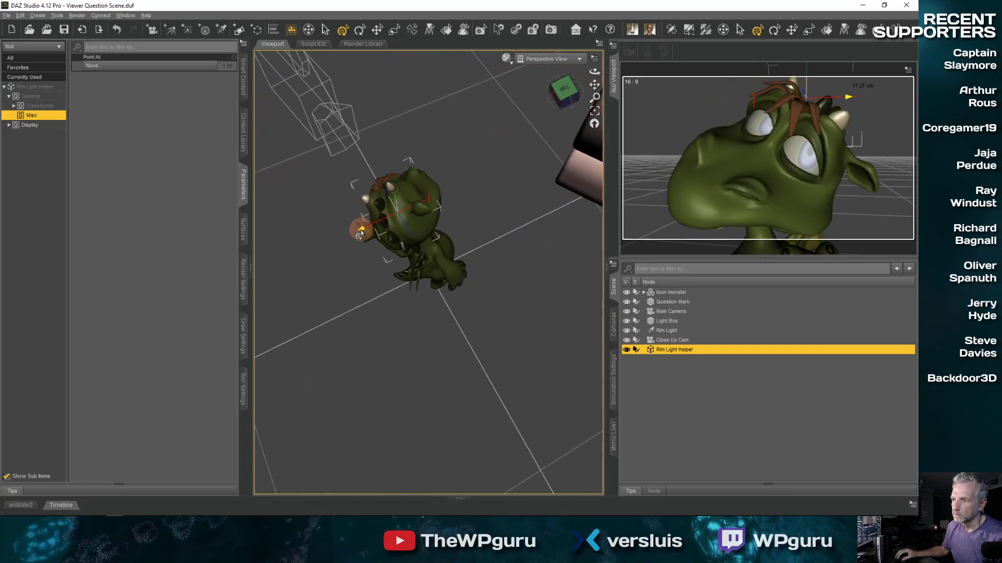
middle_drag(355, 268, 381, 280)
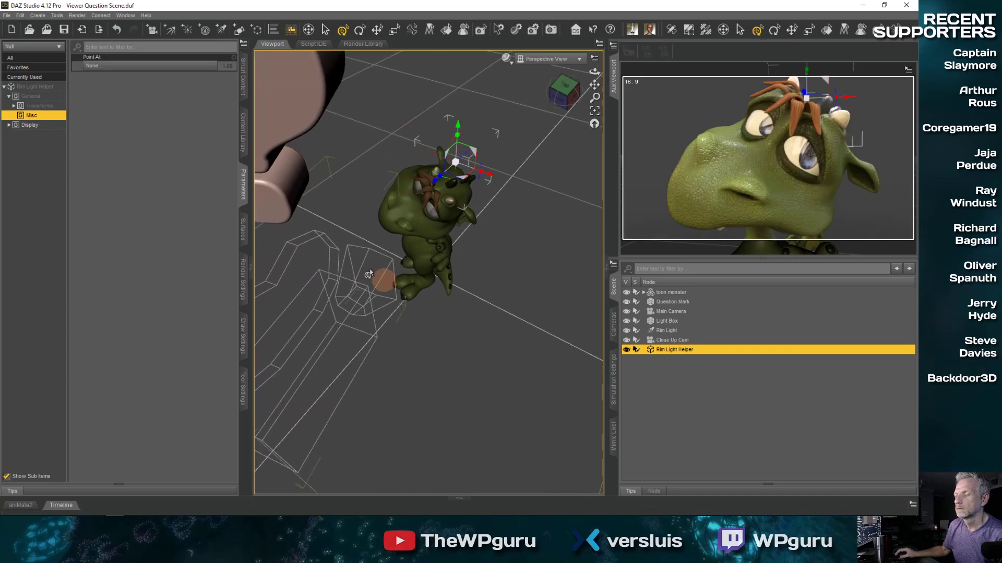
drag(457, 129, 458, 123)
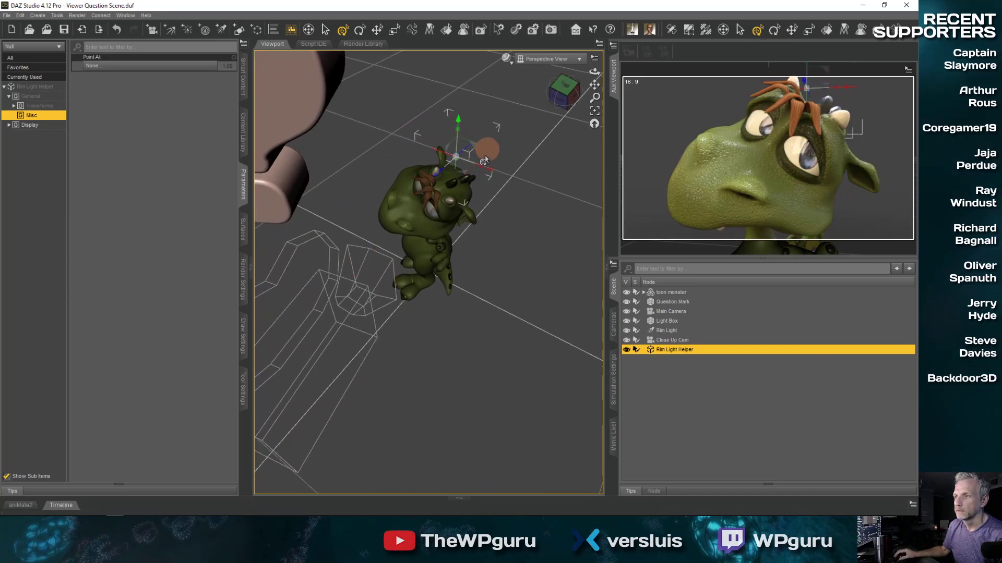
middle_drag(494, 231, 471, 221)
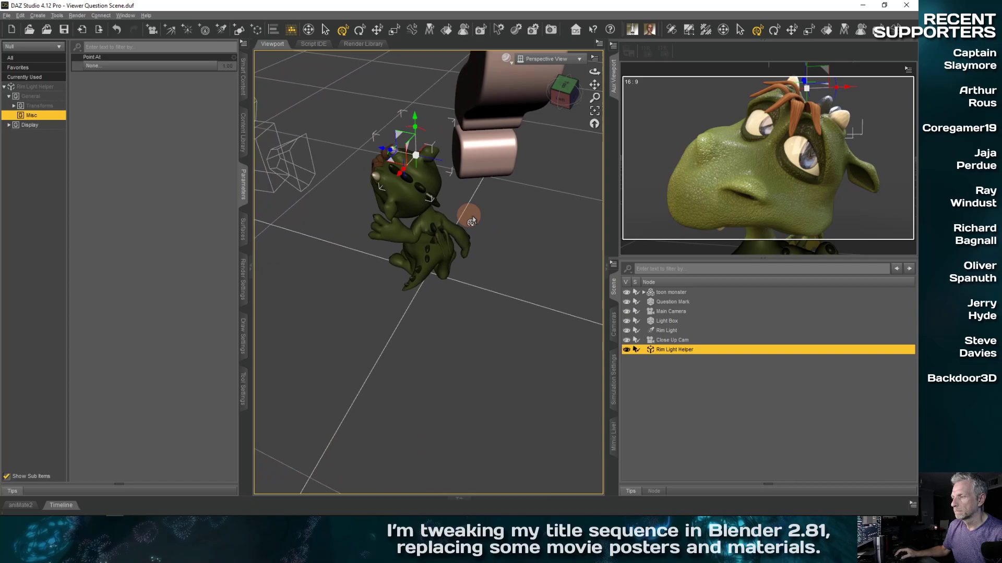
Step: Set the Rim Light's Point At target to Rim Light Helper and check the light's direction in the whole scene
click(680, 331)
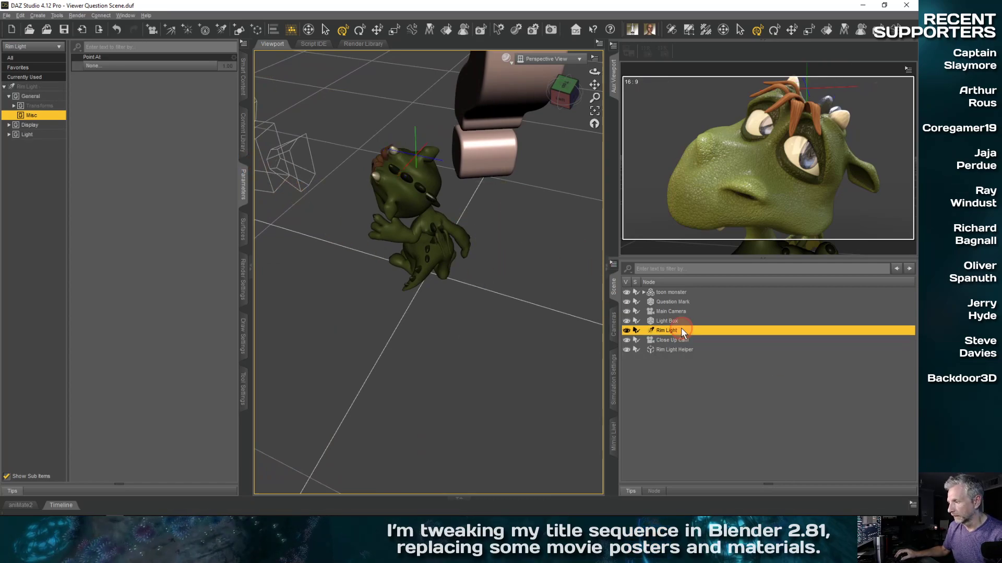
click(140, 65)
click(177, 151)
click(218, 262)
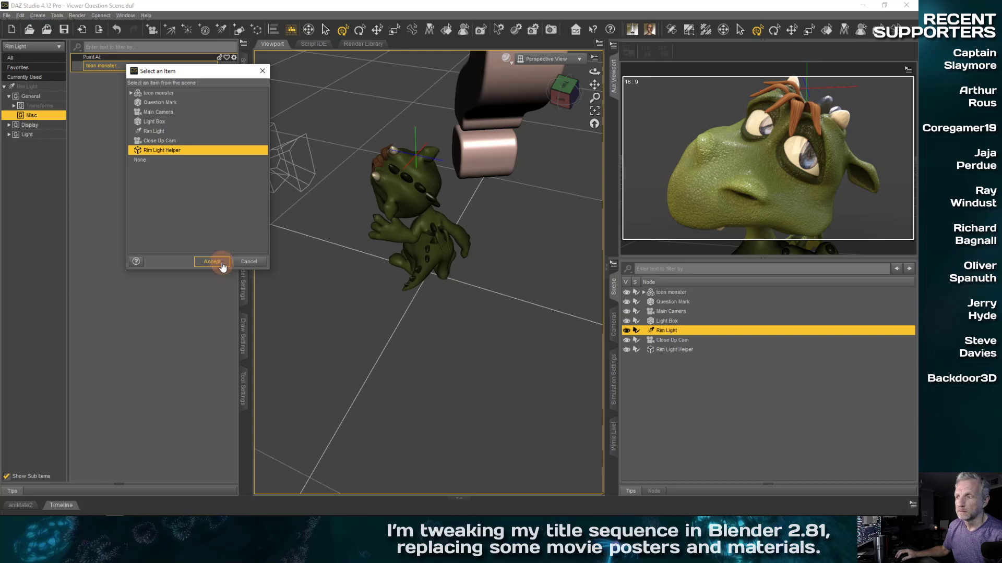
scroll(349, 279, down, 6)
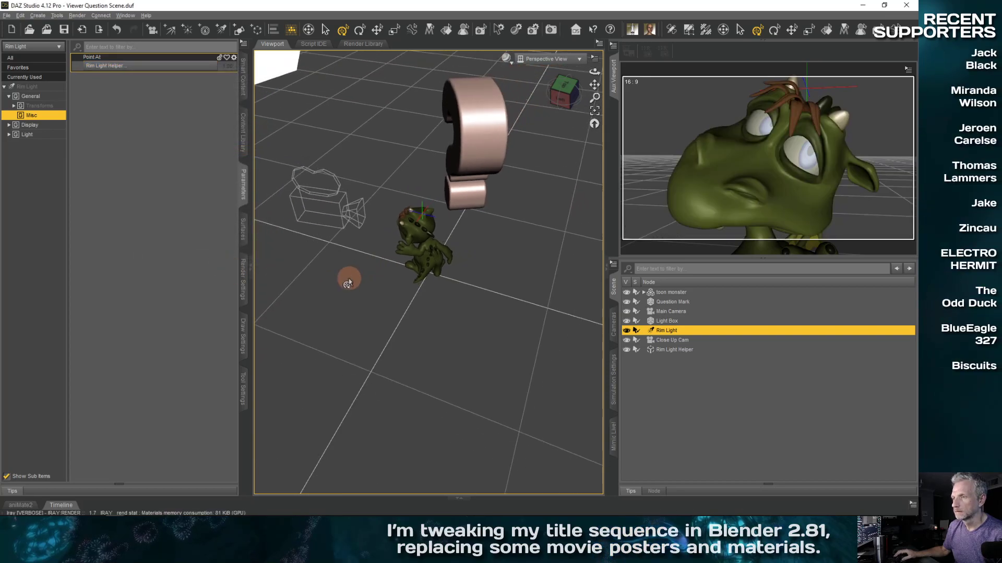
scroll(347, 289, down, 10)
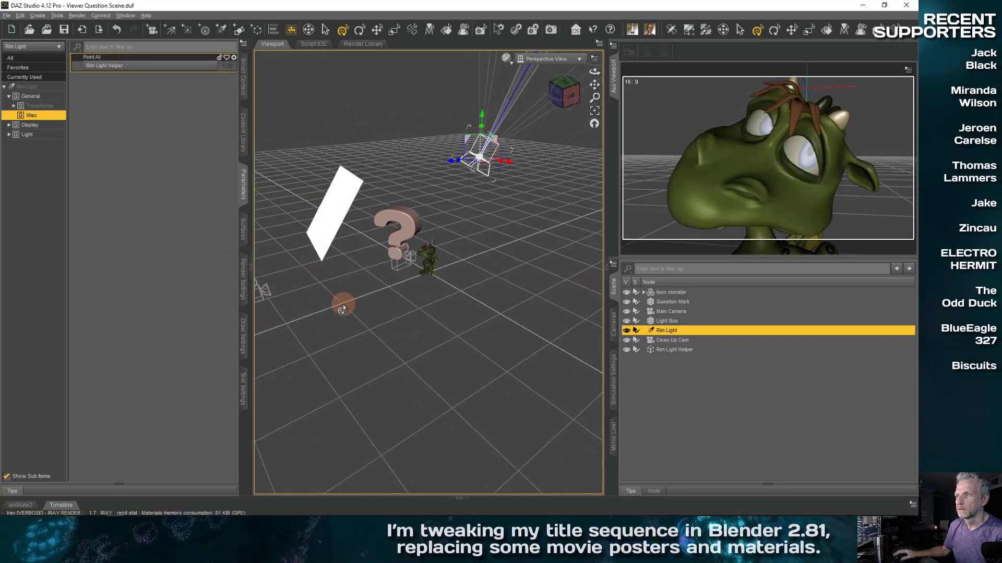
scroll(342, 305, down, 2)
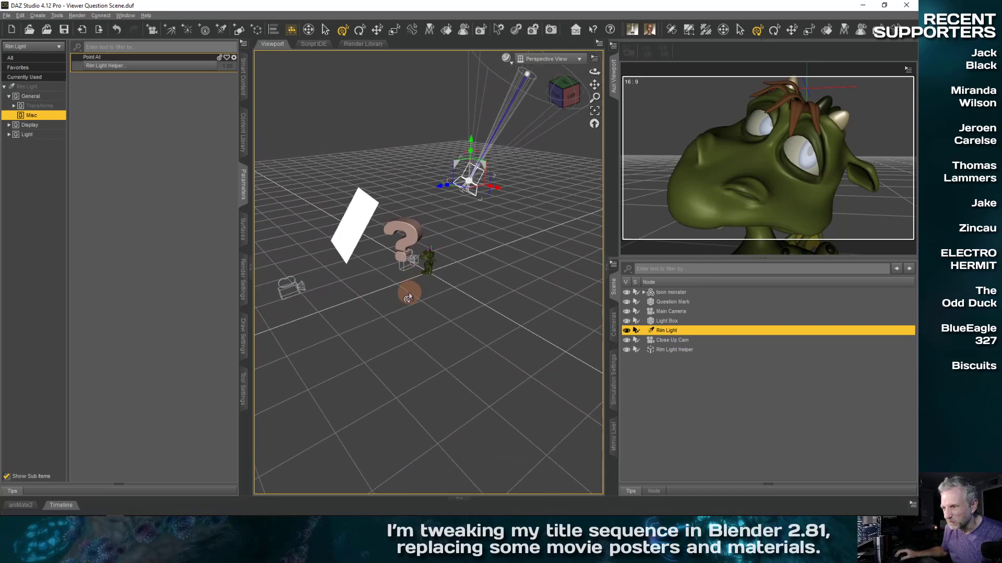
drag(408, 301, 425, 239)
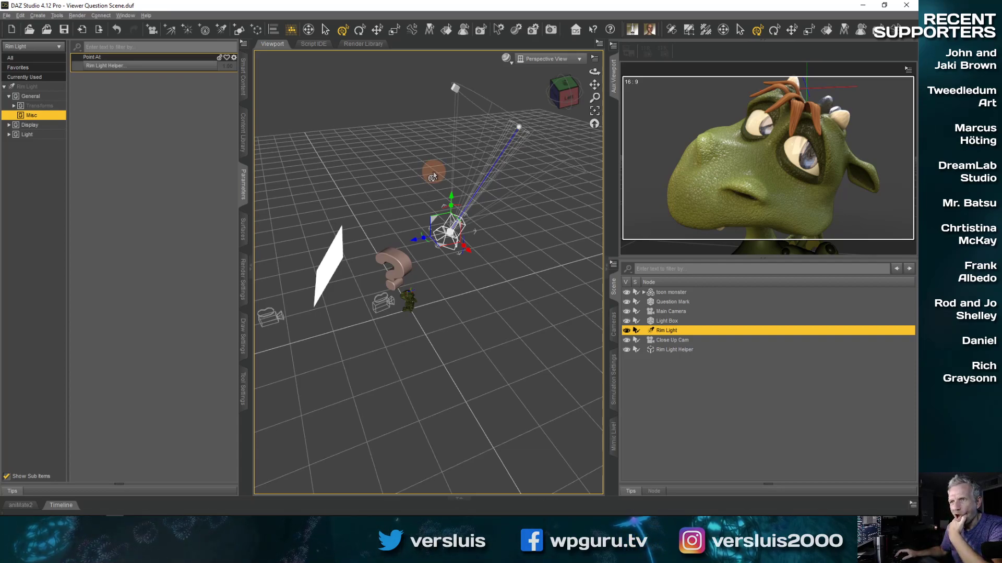
Step: Check the installed version and edition in the program's about window and close it
click(146, 16)
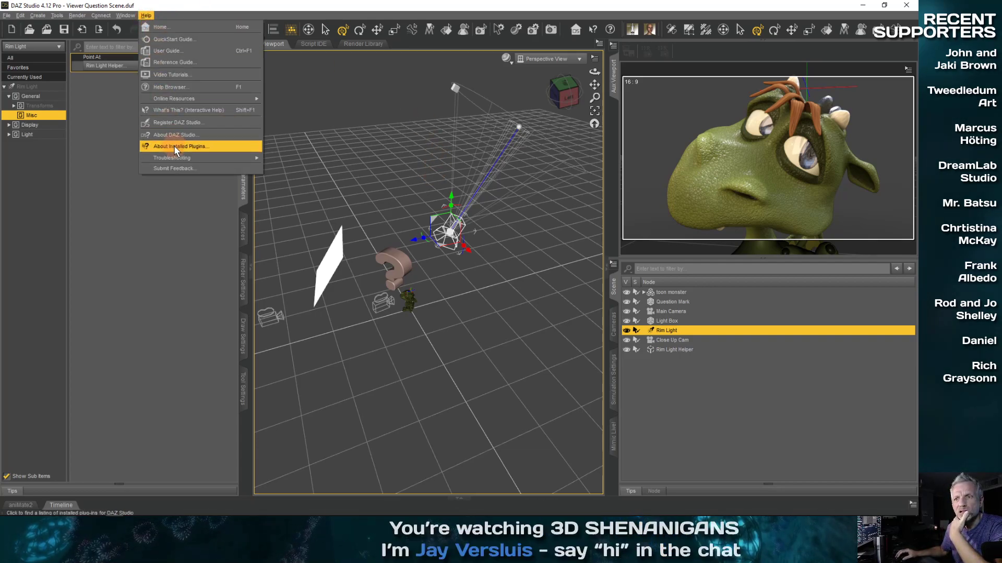
click(192, 135)
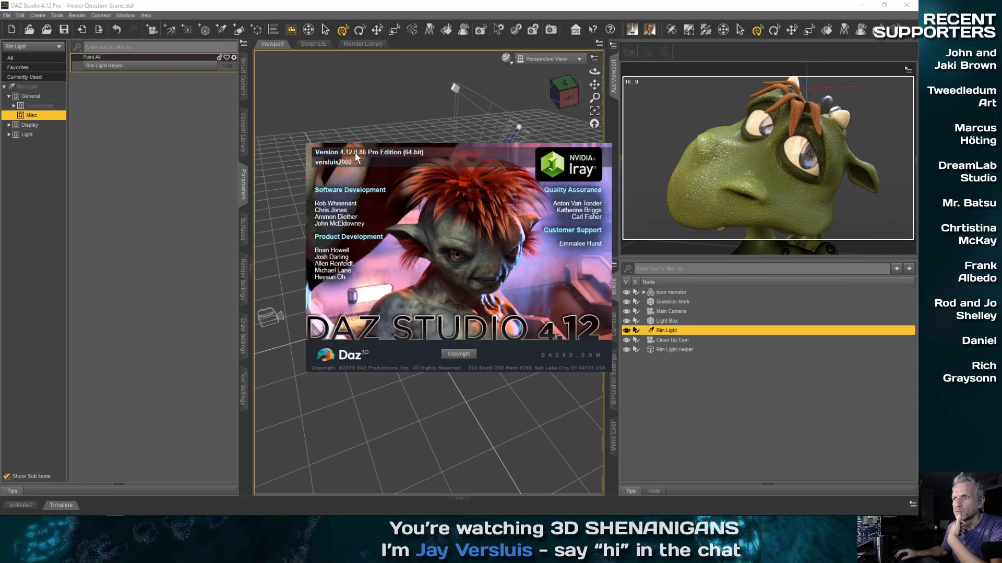
click(440, 202)
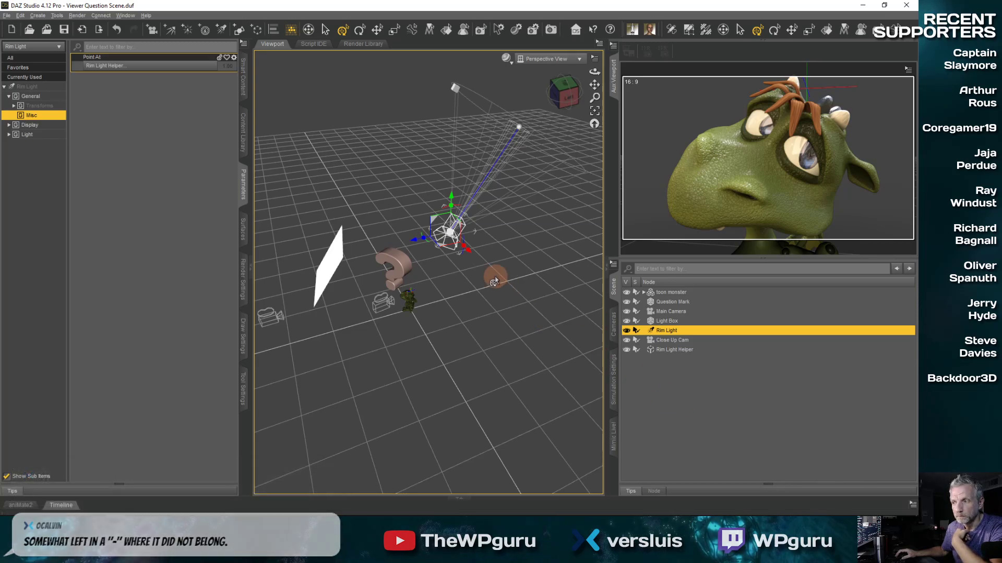
Step: Raise the Rim Light Helper high above the question mark and lower it back to the monster's head to test the Rim Light's tracking
drag(469, 298, 373, 339)
key(ctrl+z)
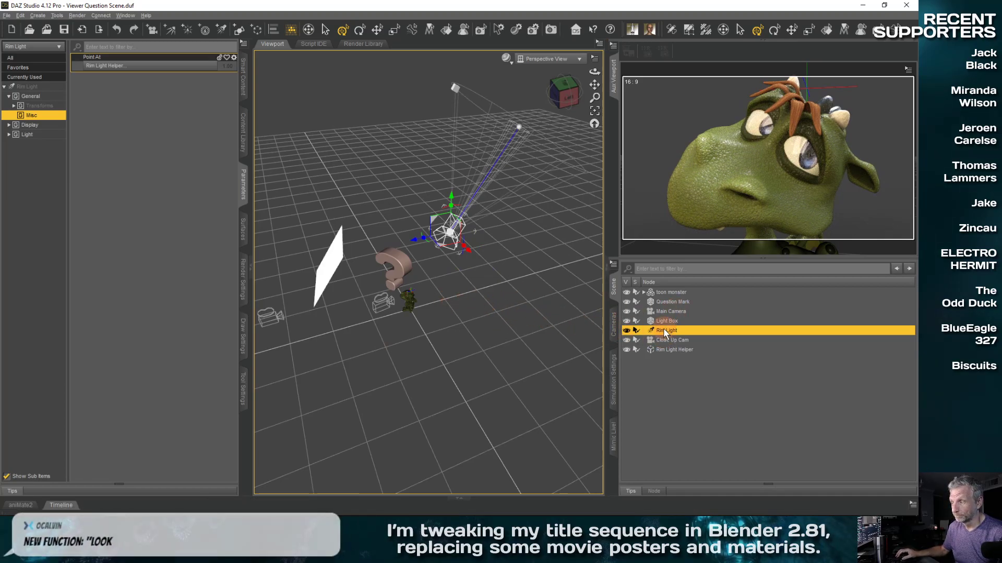
click(681, 350)
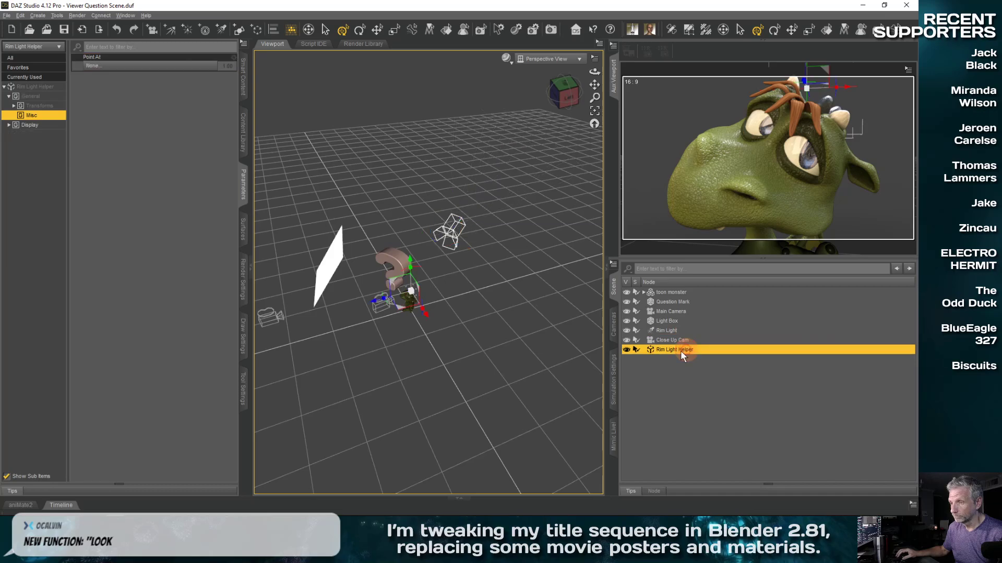
drag(409, 266, 387, 138)
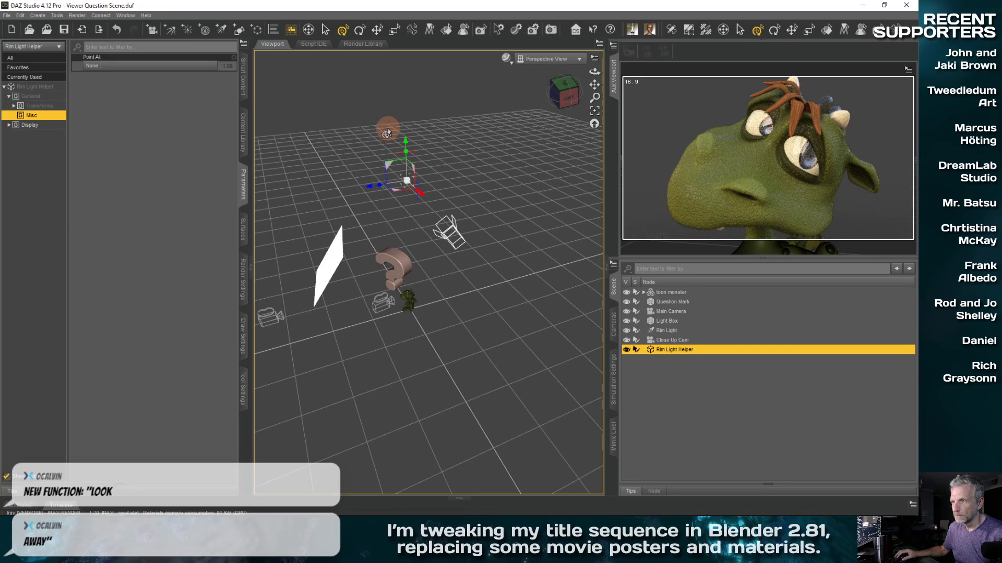
click(409, 144)
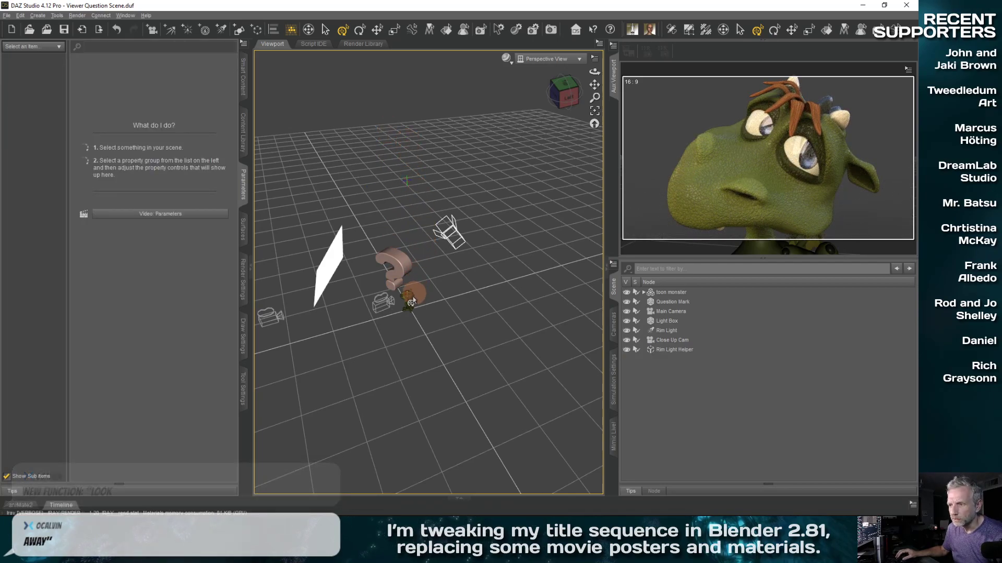
click(672, 349)
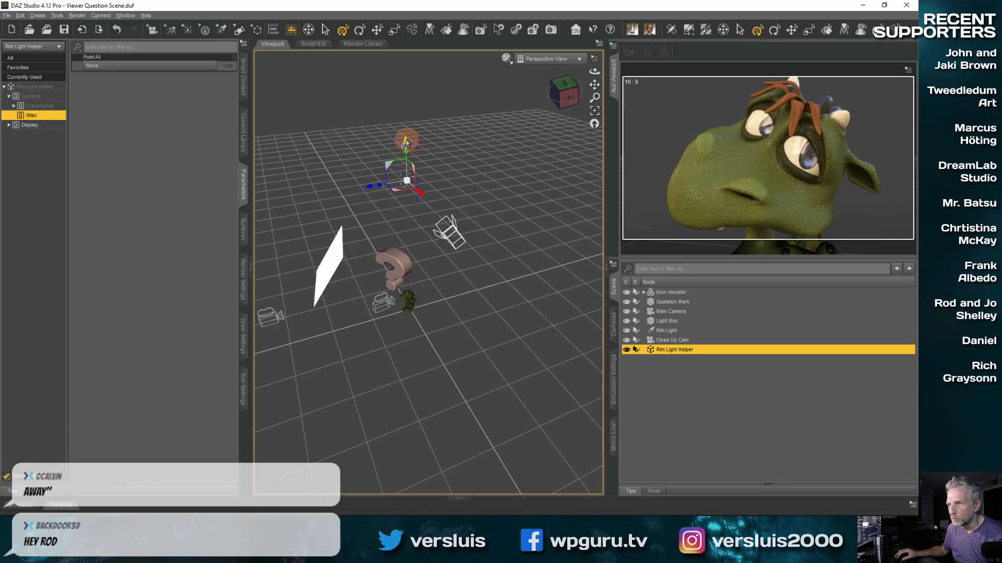
drag(406, 143, 406, 186)
scroll(406, 186, up, 7)
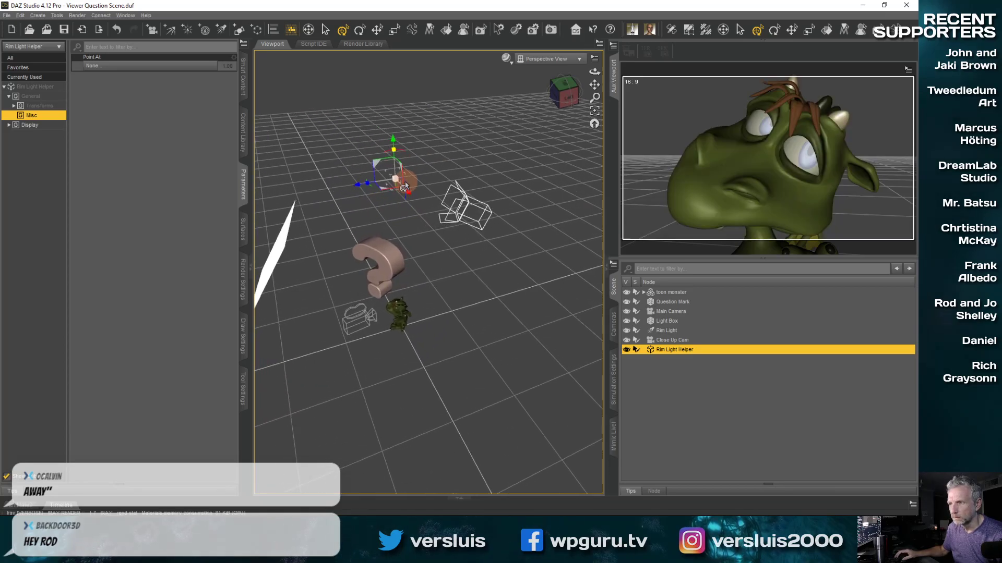
scroll(406, 186, up, 1)
drag(392, 141, 349, 282)
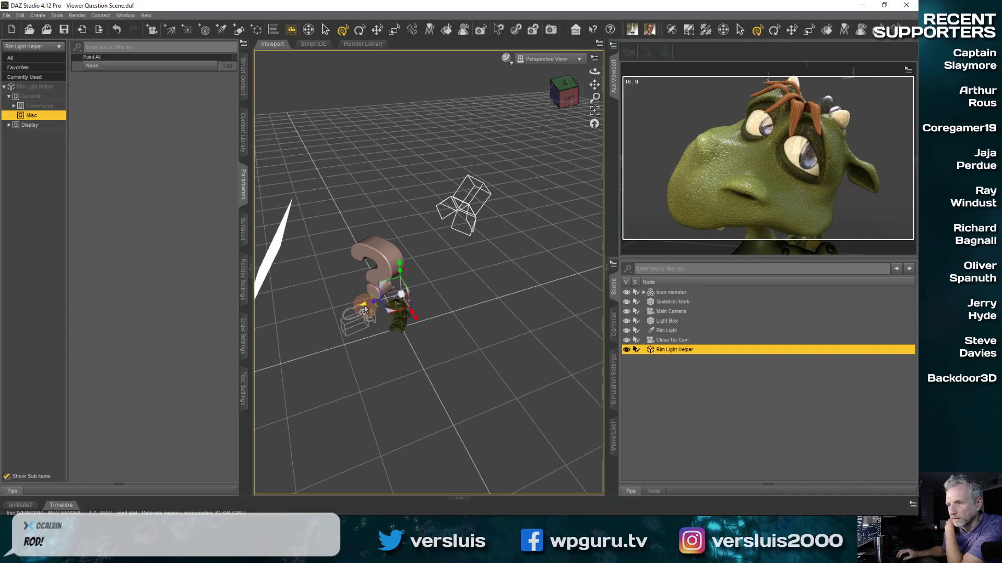
Step: Slide the Rim Light Helper back and forth along its Z axis past the monster and return it near the head to test the light's aim
drag(363, 311, 275, 326)
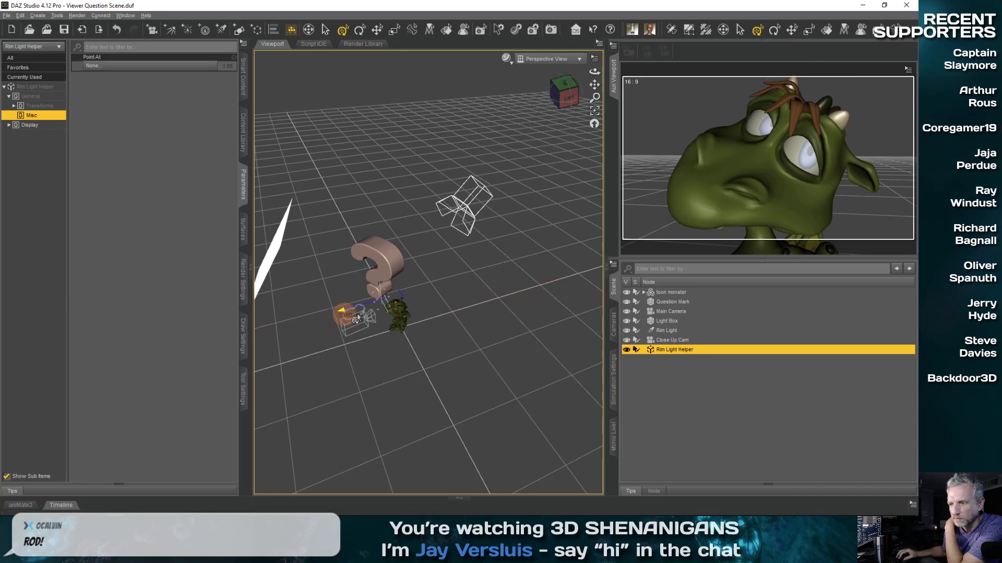
drag(356, 317, 553, 298)
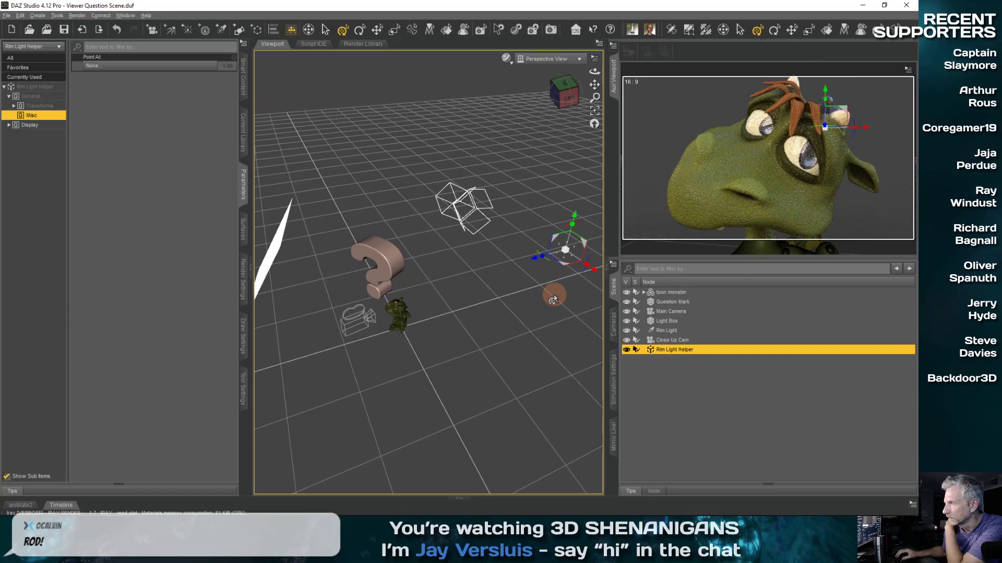
drag(533, 260, 353, 328)
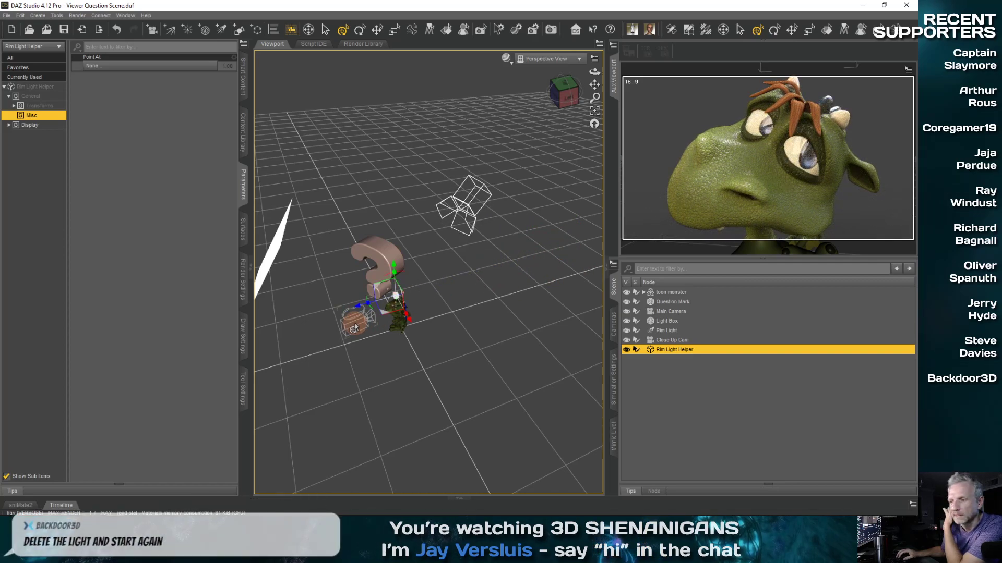
Step: Reposition the Rim Light Helper along its depth axis and lower it to just above the toon monster's head
scroll(367, 327, down, 1)
scroll(367, 328, up, 1)
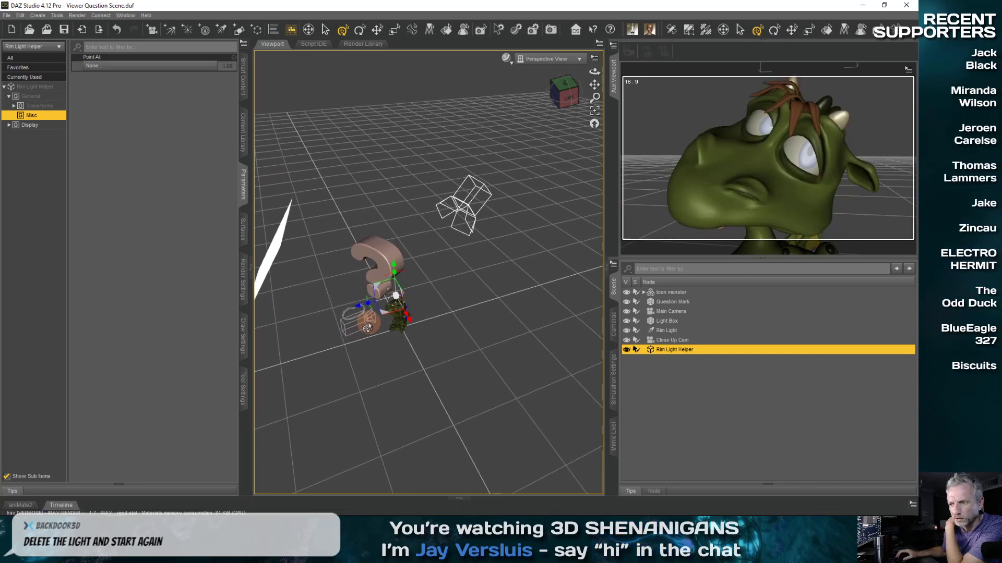
mouse_move(367, 327)
mouse_down()
mouse_move(481, 284)
mouse_move(344, 360)
mouse_move(282, 324)
mouse_move(339, 350)
mouse_move(354, 318)
mouse_up()
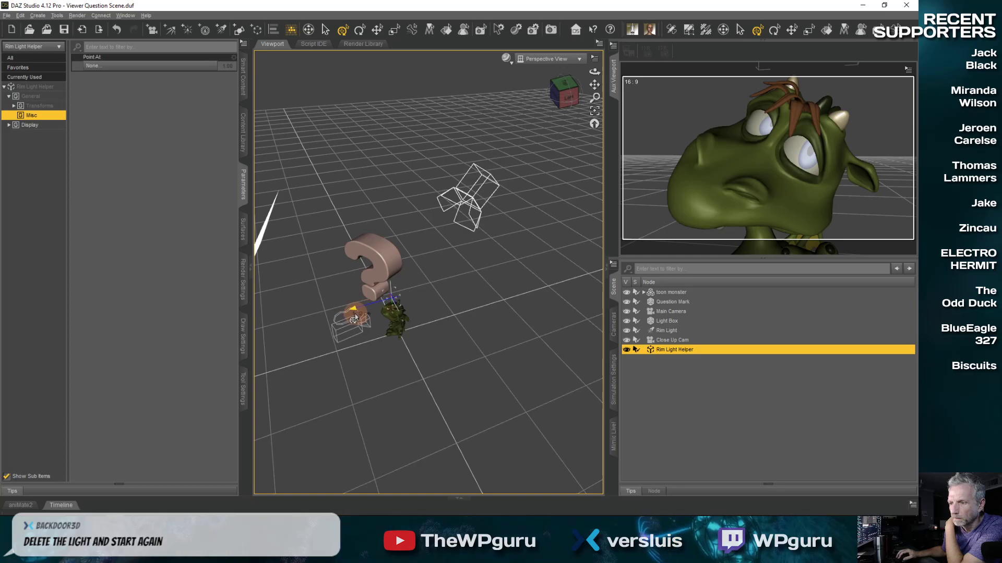
middle_drag(354, 313, 354, 312)
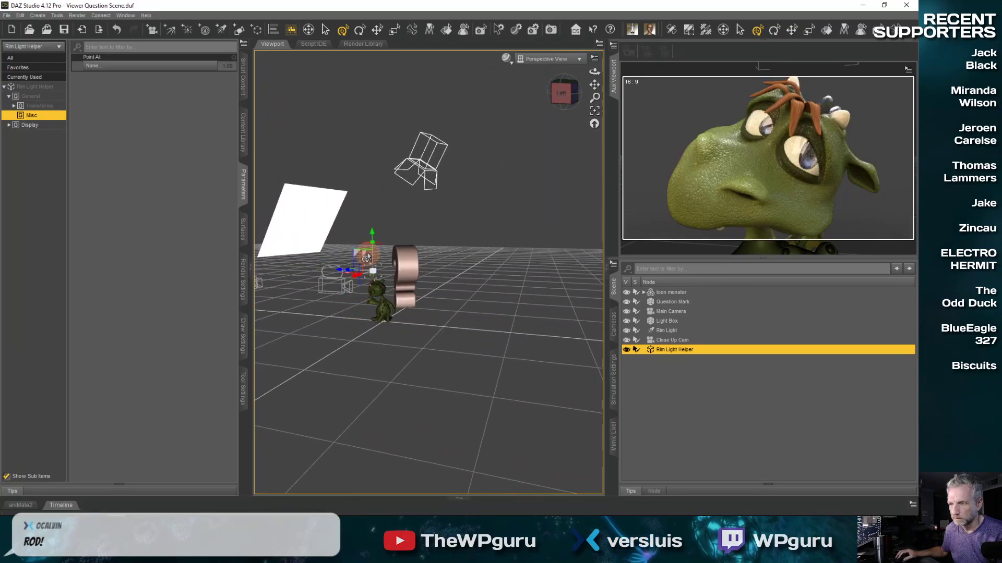
drag(339, 275, 343, 273)
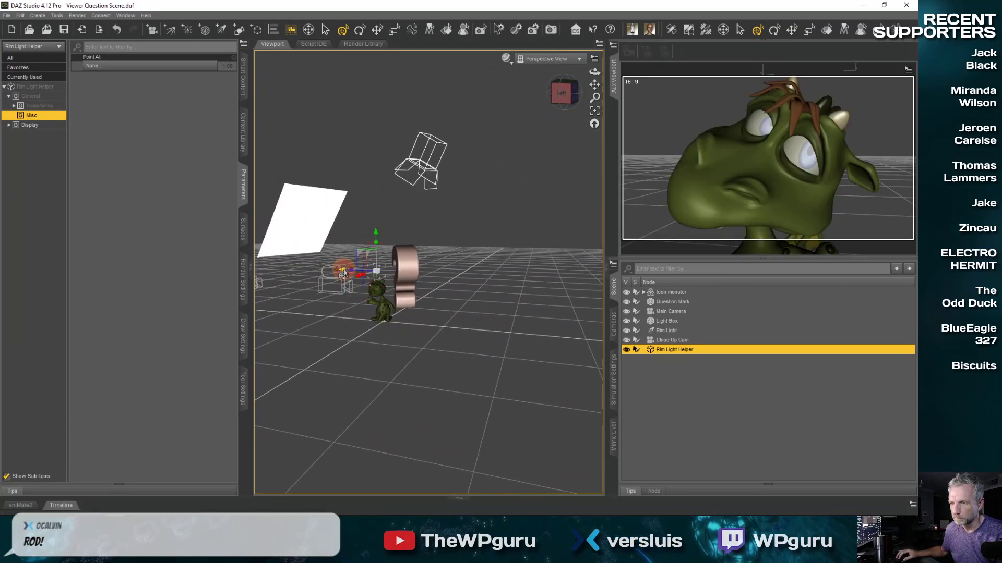
scroll(377, 256, up, 5)
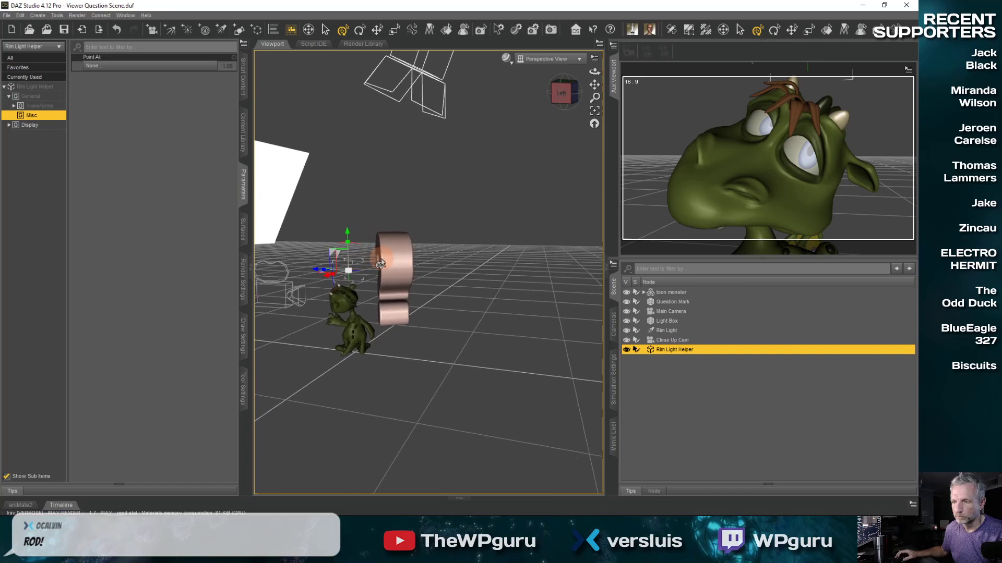
drag(346, 237, 381, 274)
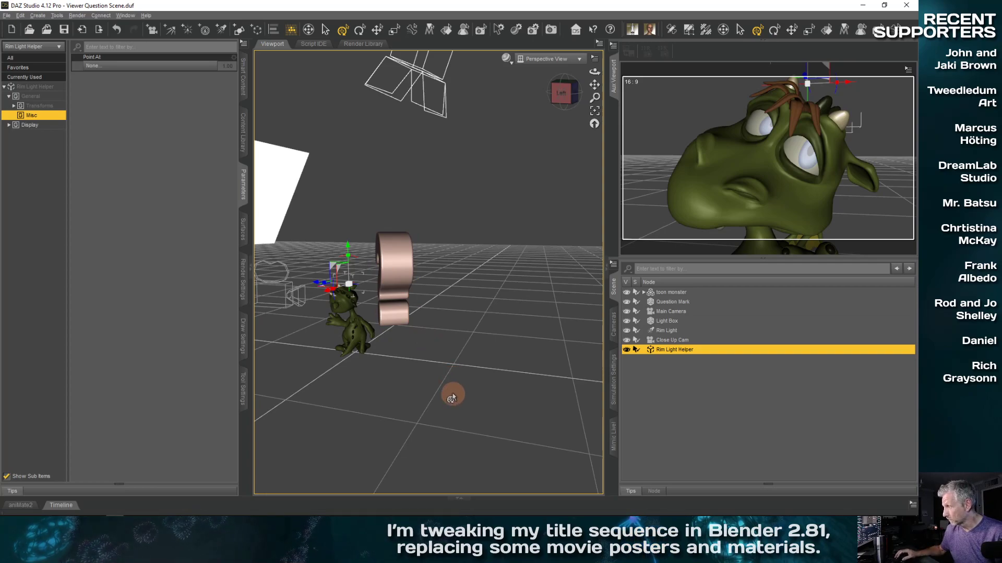
Step: Select the Rim Light, lower it towards the floor and bring it closer to the toon monster and question mark
middle_drag(424, 377, 476, 391)
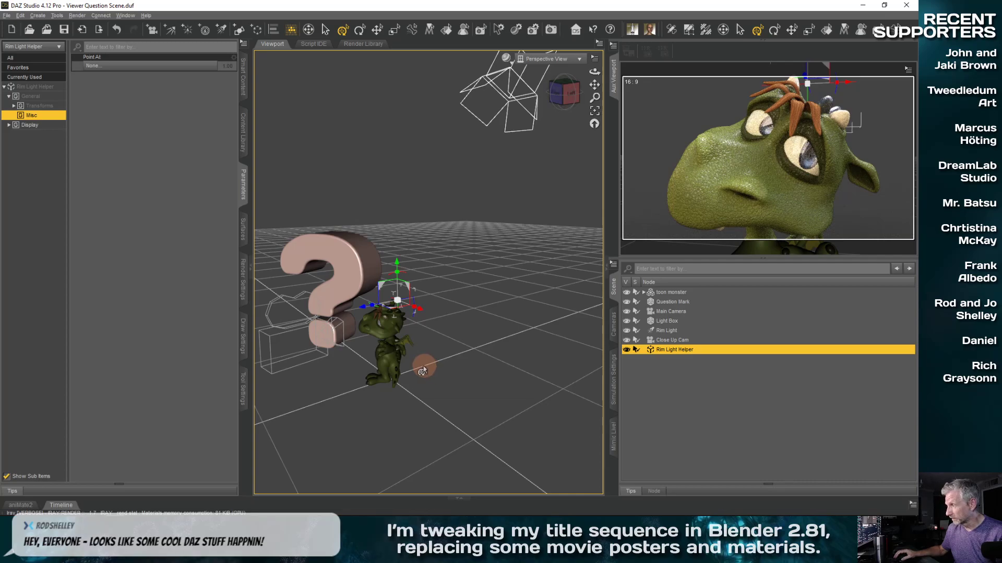
middle_drag(413, 363, 412, 369)
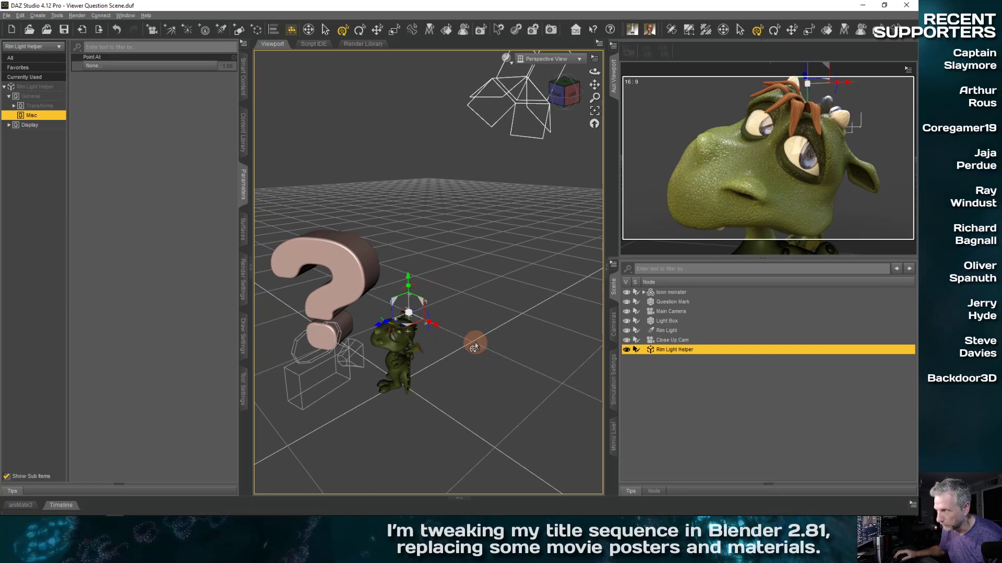
mouse_move(488, 324)
middle_down()
mouse_move(496, 318)
mouse_move(478, 323)
middle_up()
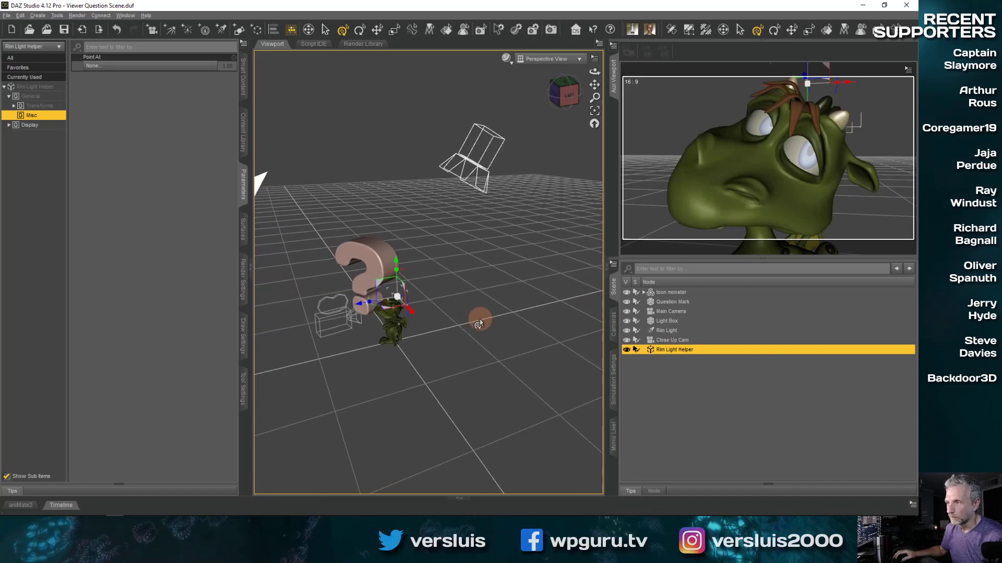
click(483, 159)
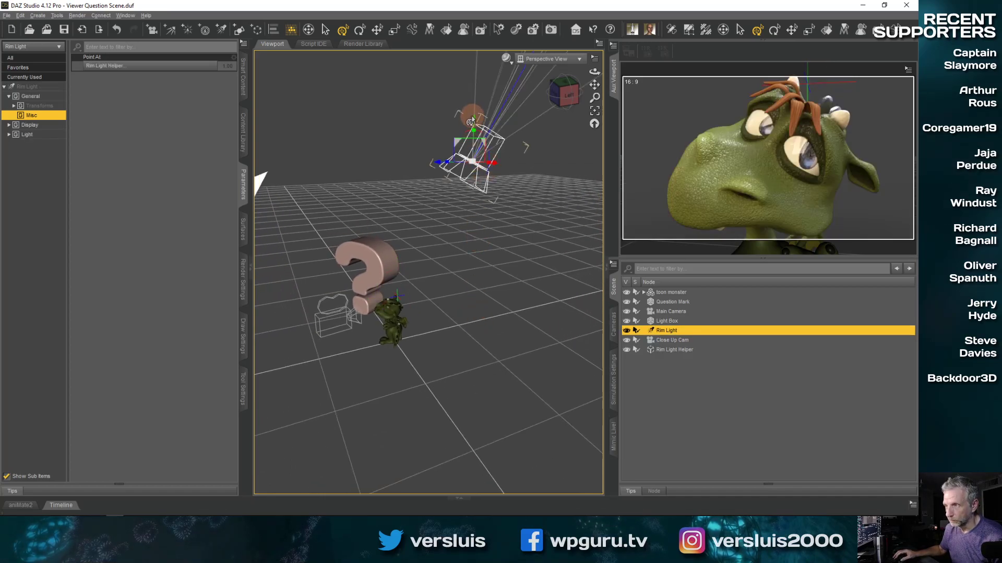
middle_drag(489, 245, 491, 231)
scroll(491, 232, up, 2)
scroll(490, 232, down, 5)
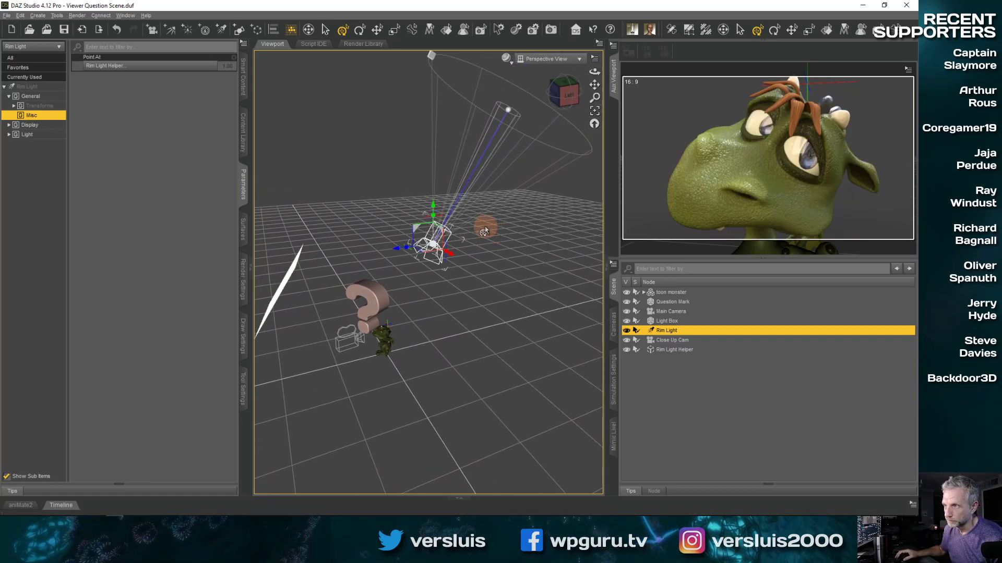
scroll(484, 231, up, 4)
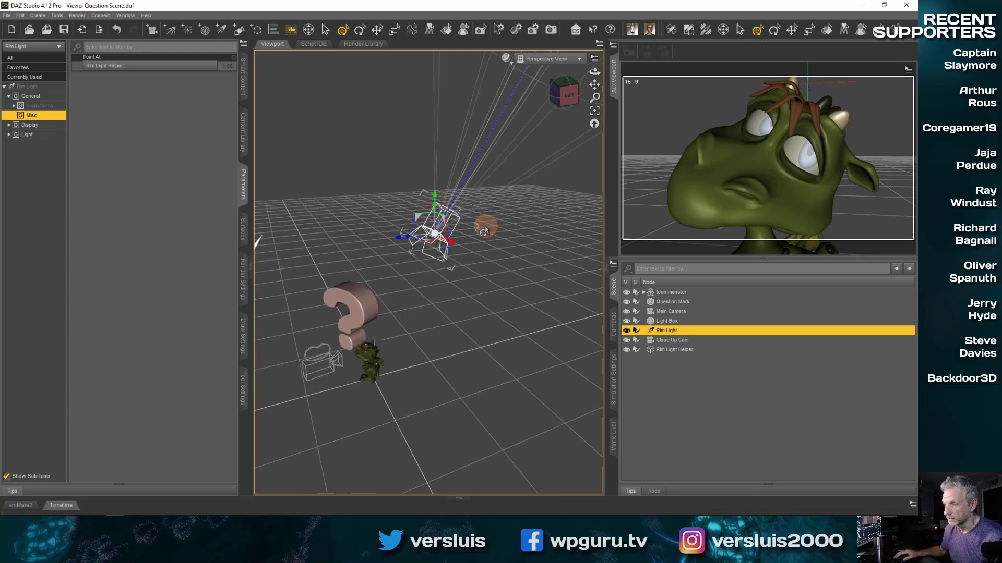
scroll(489, 238, up, 1)
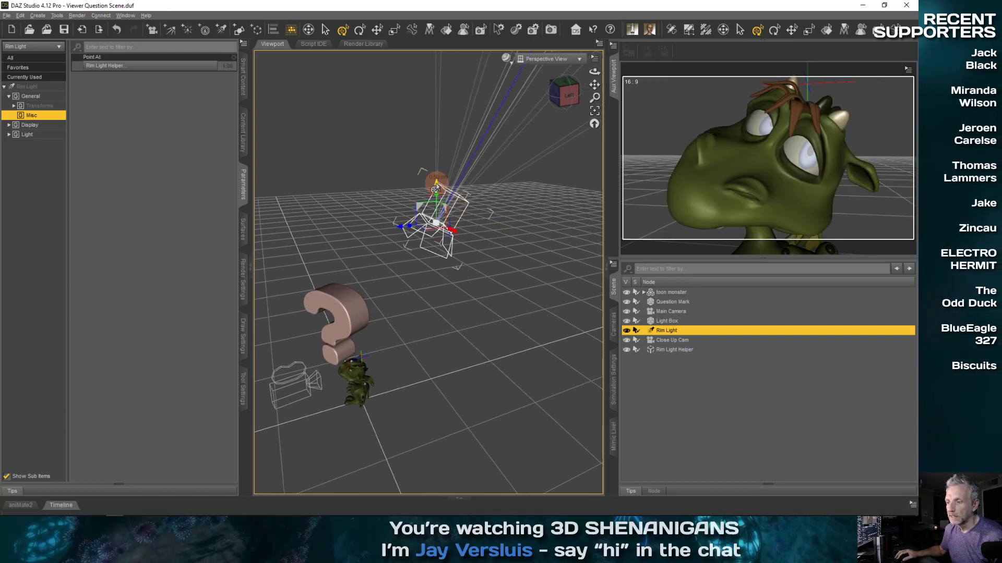
drag(437, 191, 503, 263)
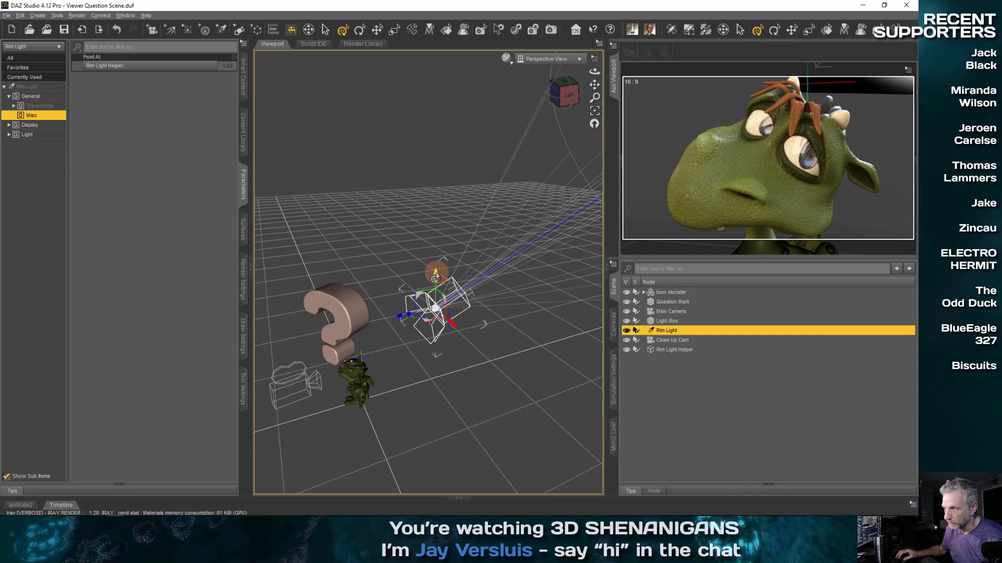
drag(438, 276, 362, 319)
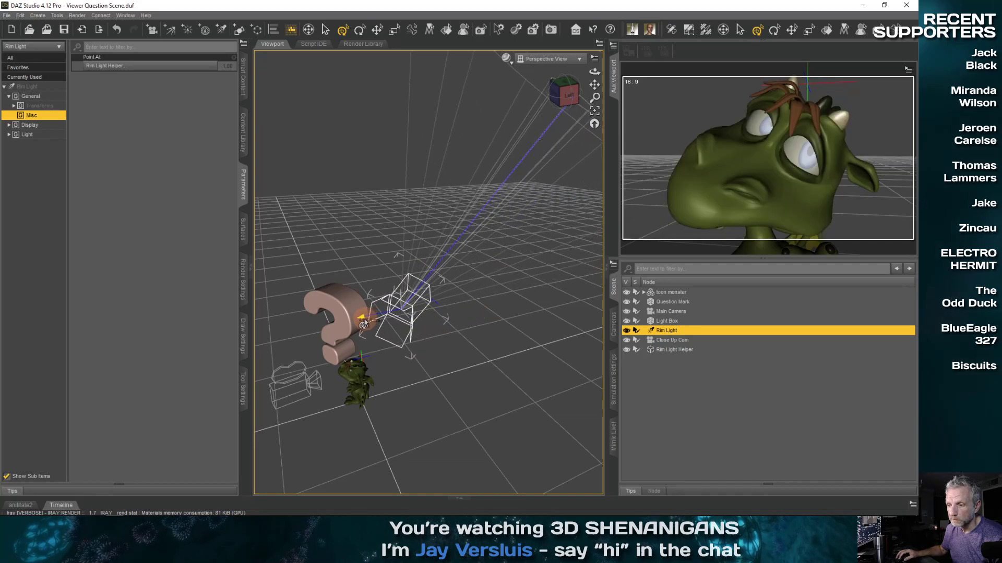
Step: Shift the Rim Light sideways so it sits above and behind the toon monster
middle_drag(481, 344, 471, 345)
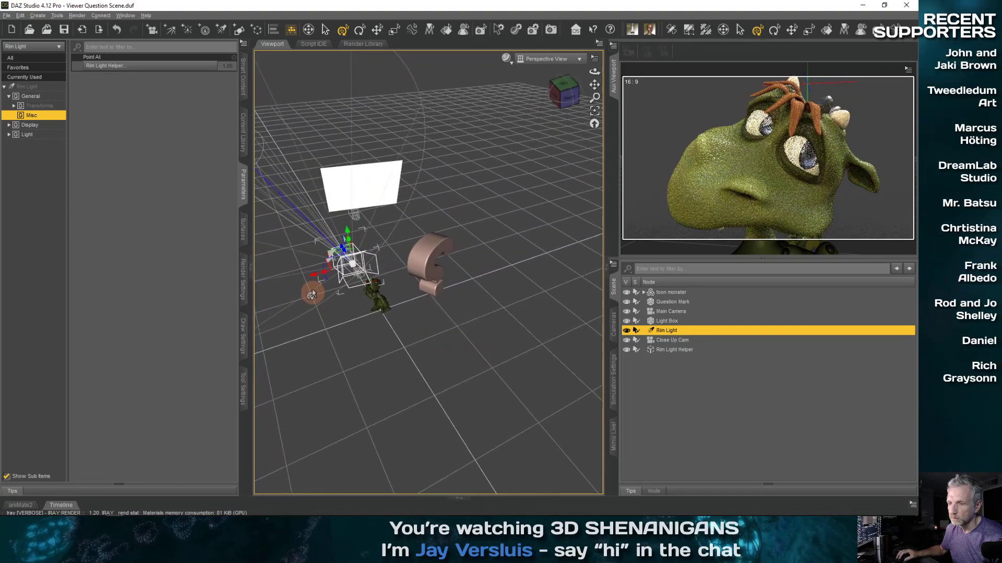
drag(312, 277, 337, 273)
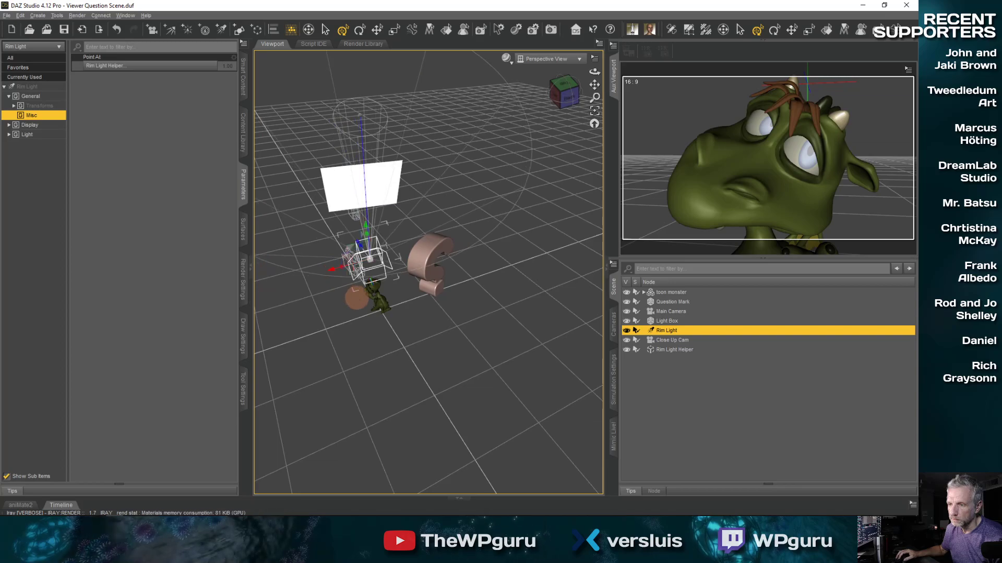
middle_drag(355, 295, 393, 267)
drag(364, 318, 379, 319)
middle_drag(459, 366, 447, 383)
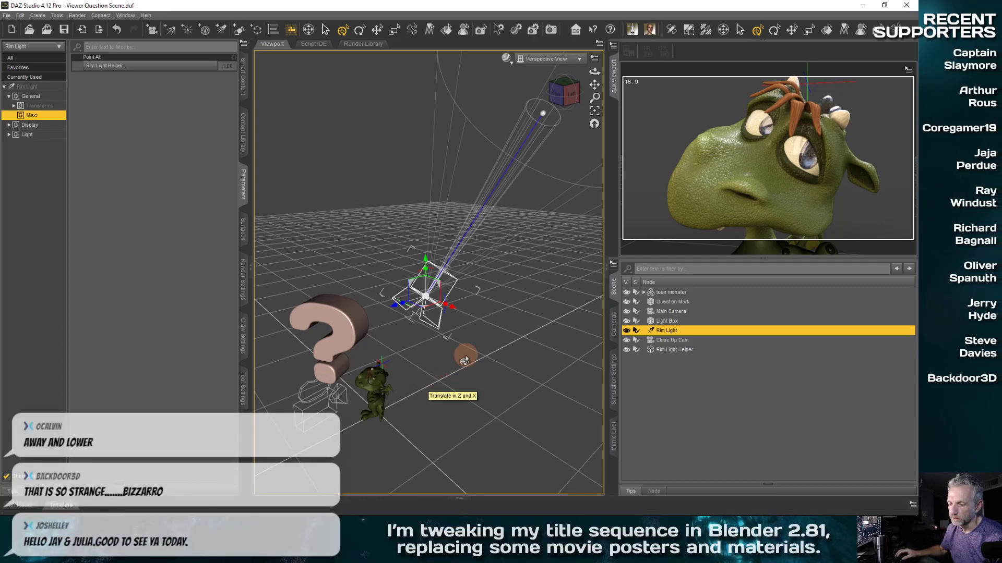
Step: Move the Rim Light farther back behind the toon monster and down close to floor level
middle_drag(465, 358, 465, 358)
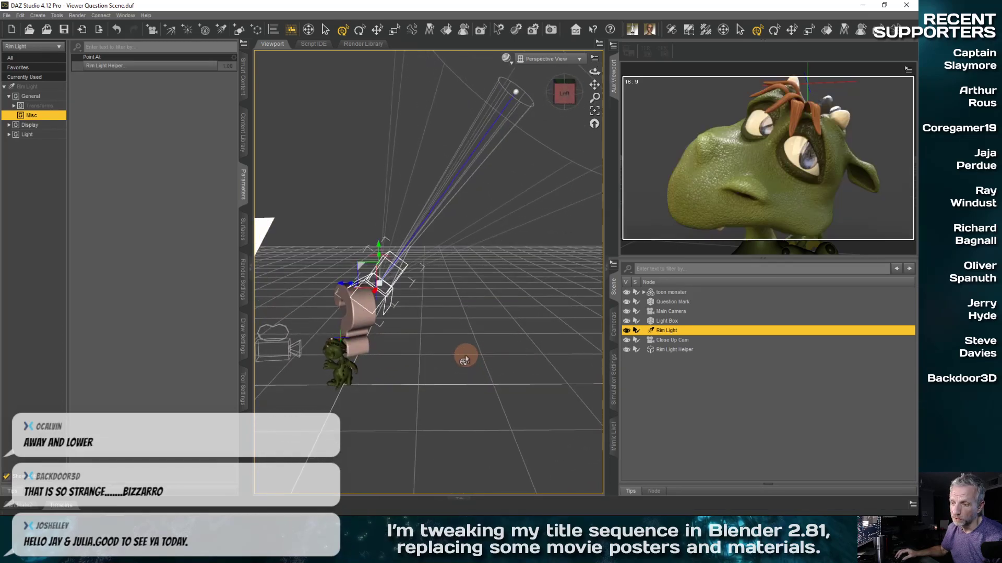
middle_drag(385, 324, 385, 319)
drag(385, 319, 560, 299)
Step: Raise the Rim Light in small increments until it shines down on the toon monster from above the question mark's height
middle_drag(533, 346, 548, 344)
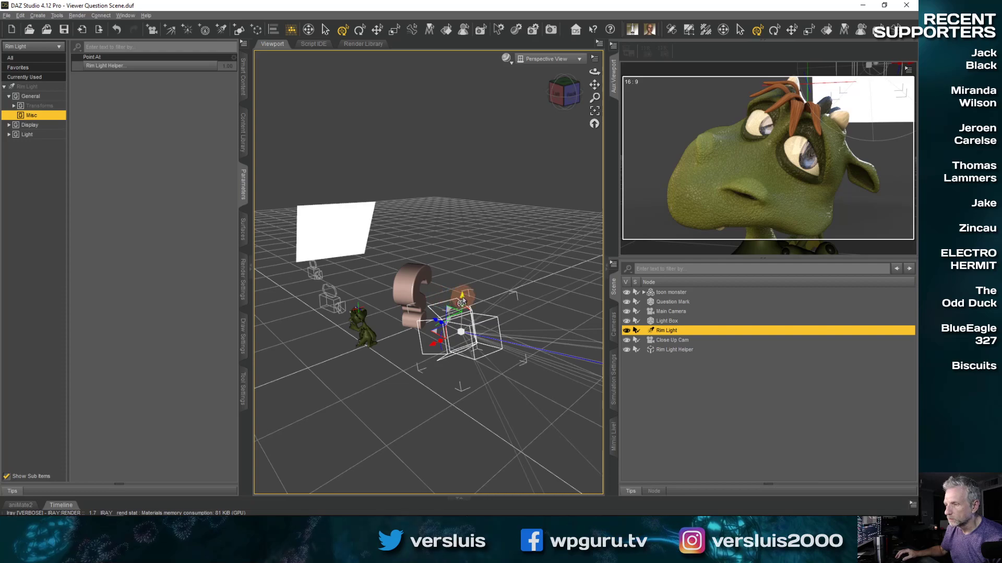
drag(461, 303, 464, 276)
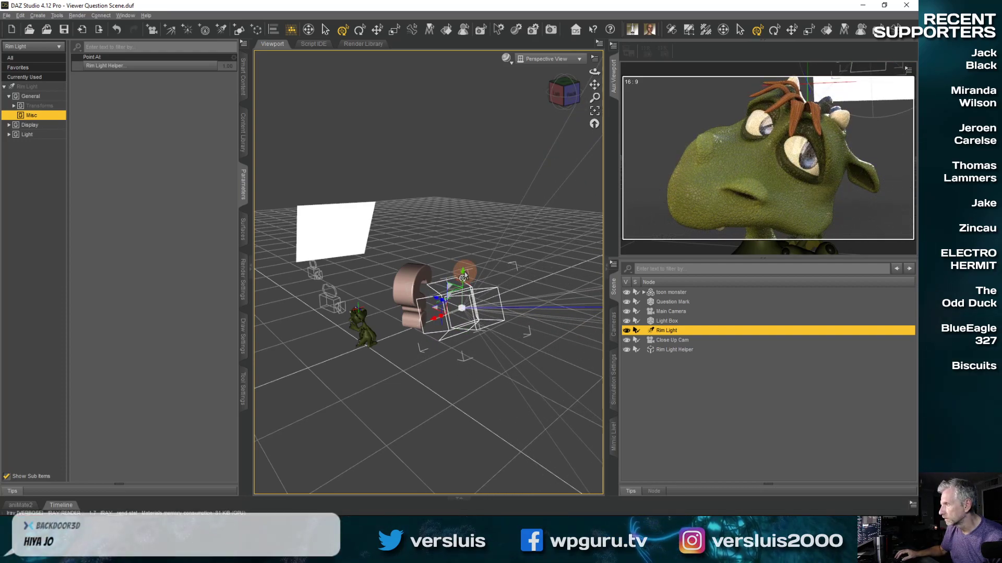
drag(464, 273, 457, 236)
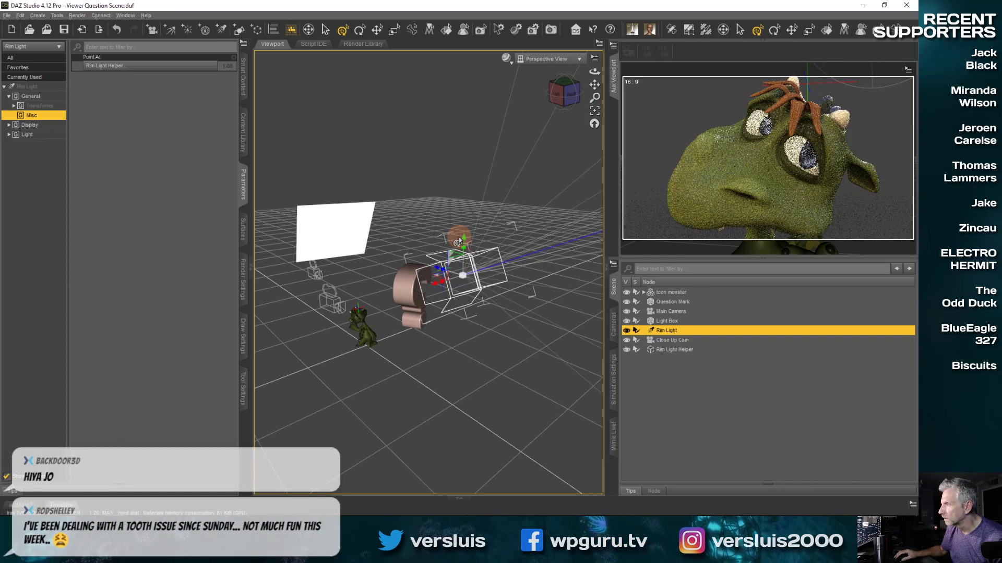
click(458, 235)
click(461, 238)
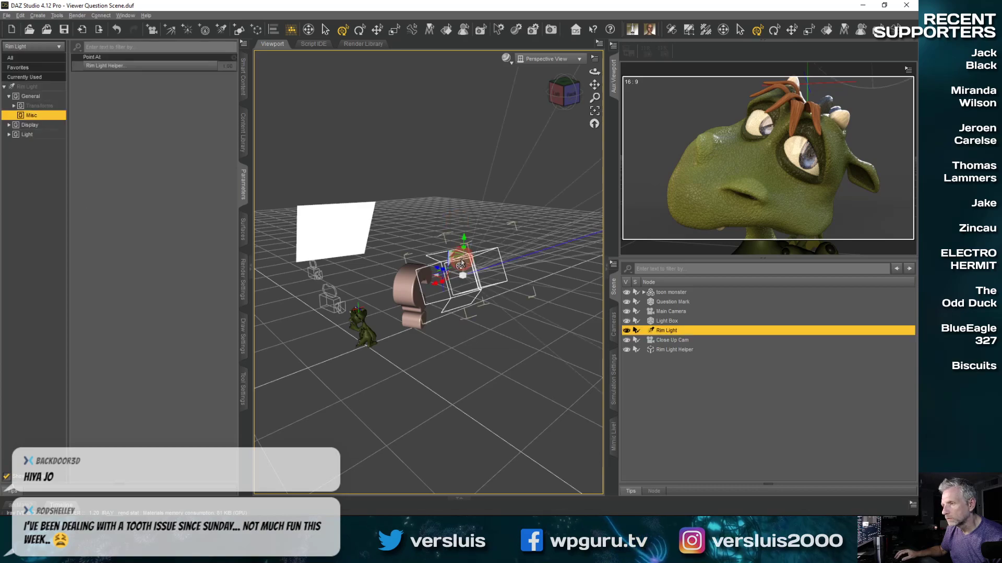
drag(462, 242, 478, 286)
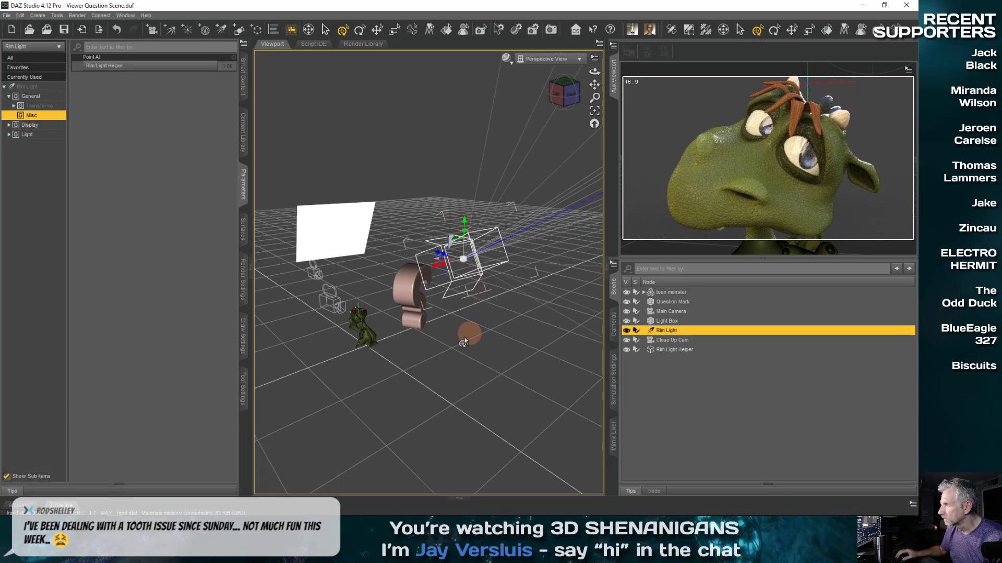
Step: Widen the main viewport, render the scene through the Main Camera and close the finished render
mouse_move(431, 364)
middle_down()
mouse_move(403, 366)
mouse_move(407, 389)
mouse_move(268, 395)
mouse_move(301, 402)
mouse_move(478, 386)
middle_up()
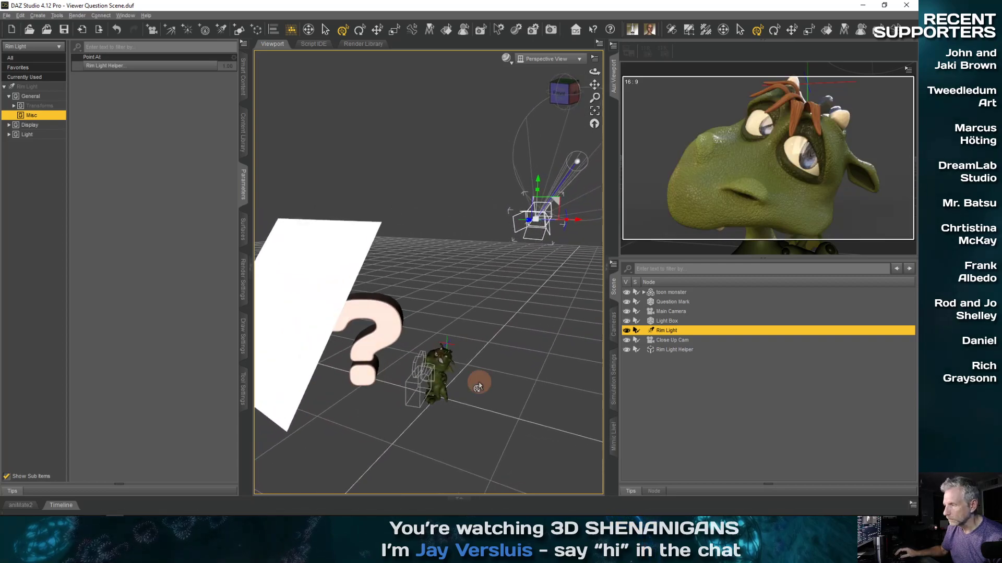
click(671, 321)
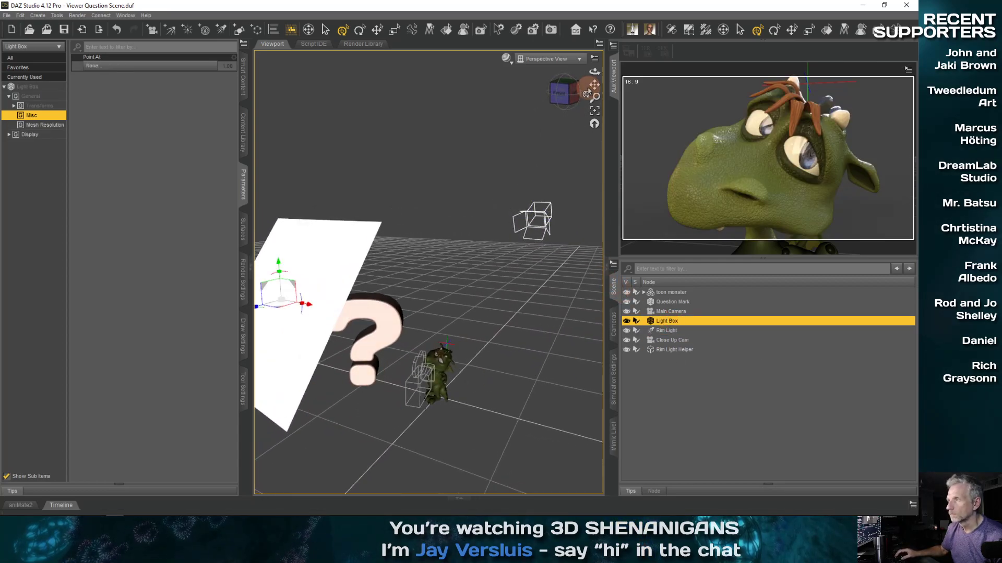
drag(606, 127, 708, 126)
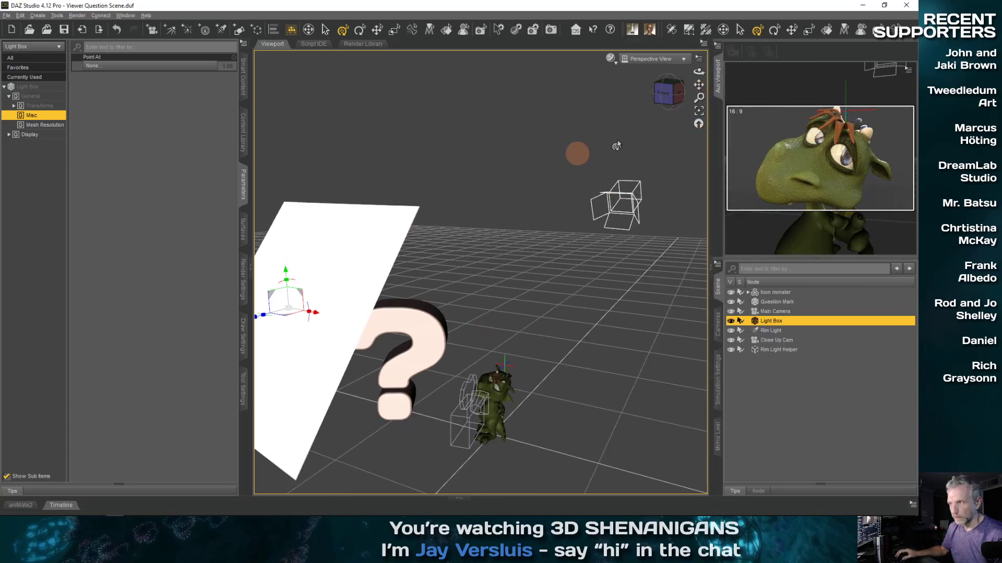
click(683, 59)
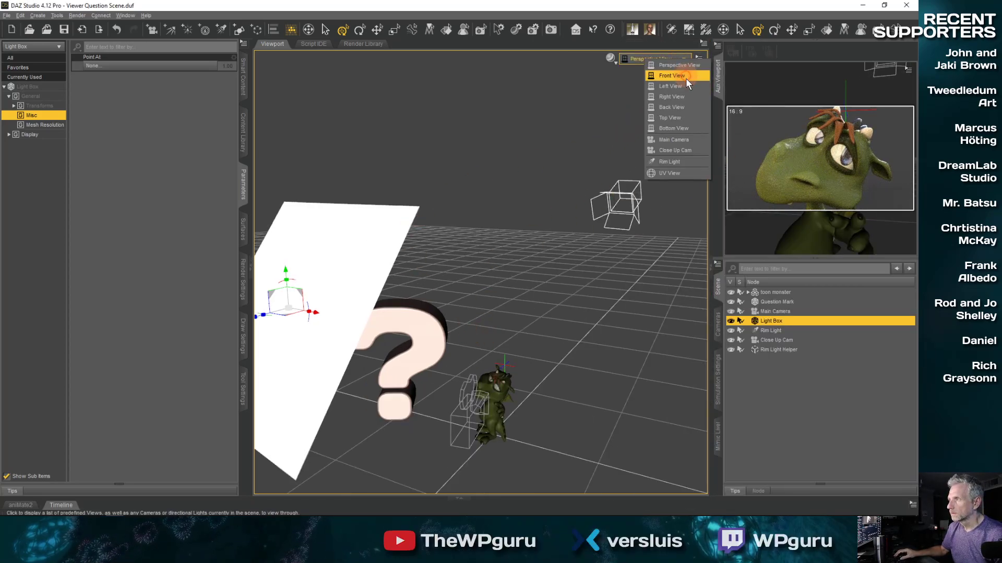
click(686, 138)
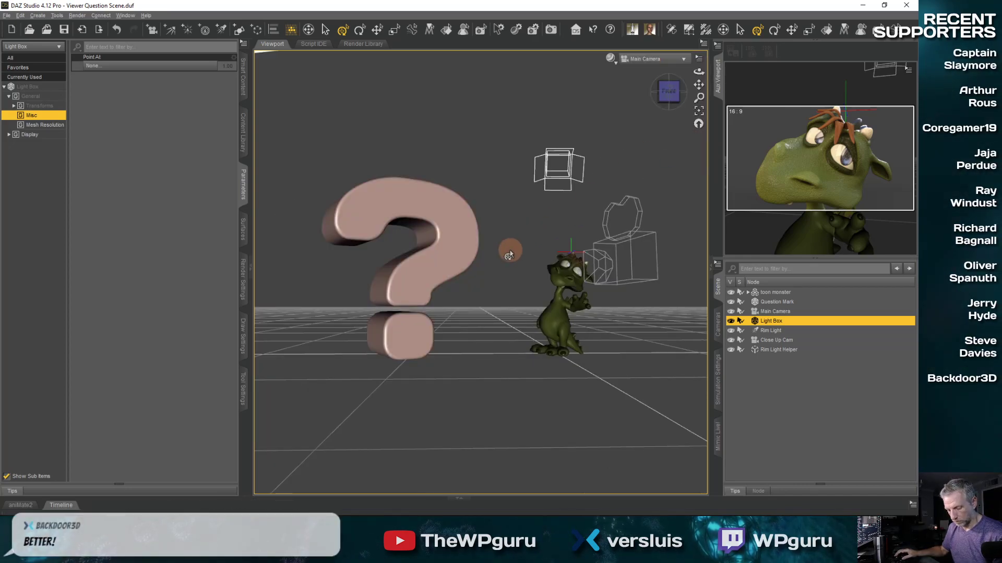
key(ctrl+r)
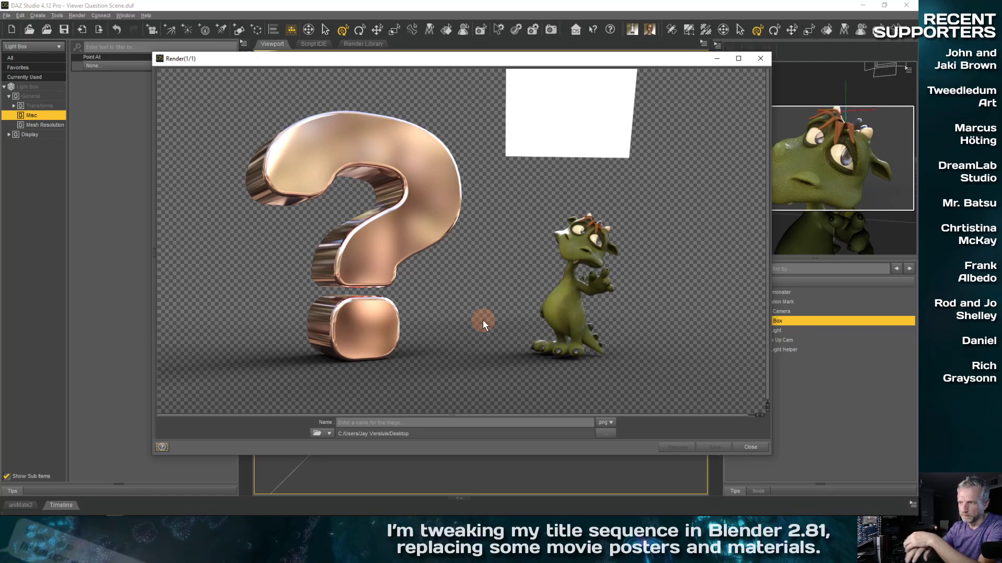
click(750, 447)
Step: Show the aspect frame in the main viewport and move the question mark sideways, farther from the toon monster
click(700, 59)
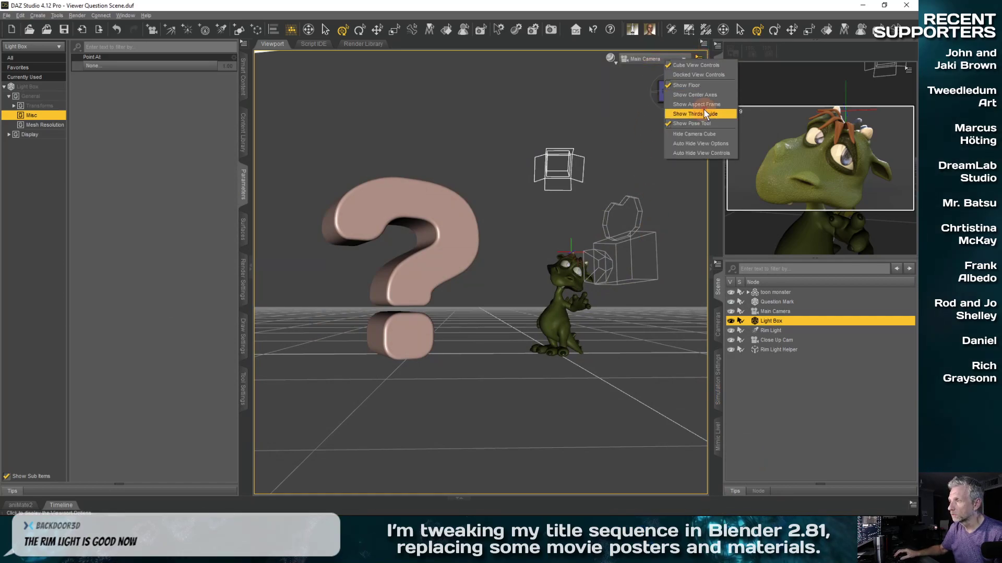
click(703, 109)
click(443, 262)
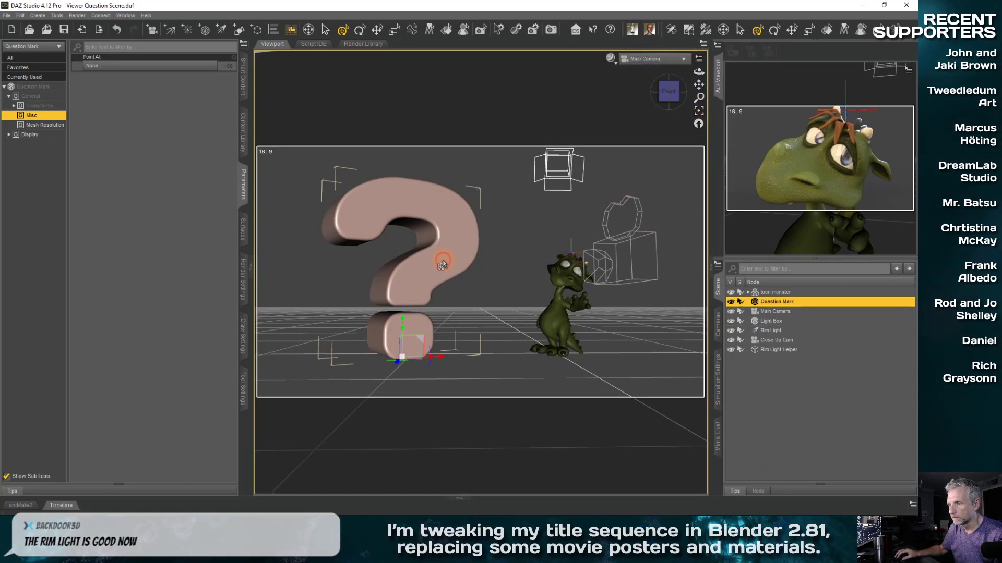
mouse_move(439, 362)
mouse_down()
mouse_move(411, 360)
mouse_move(446, 360)
mouse_up()
key(a)
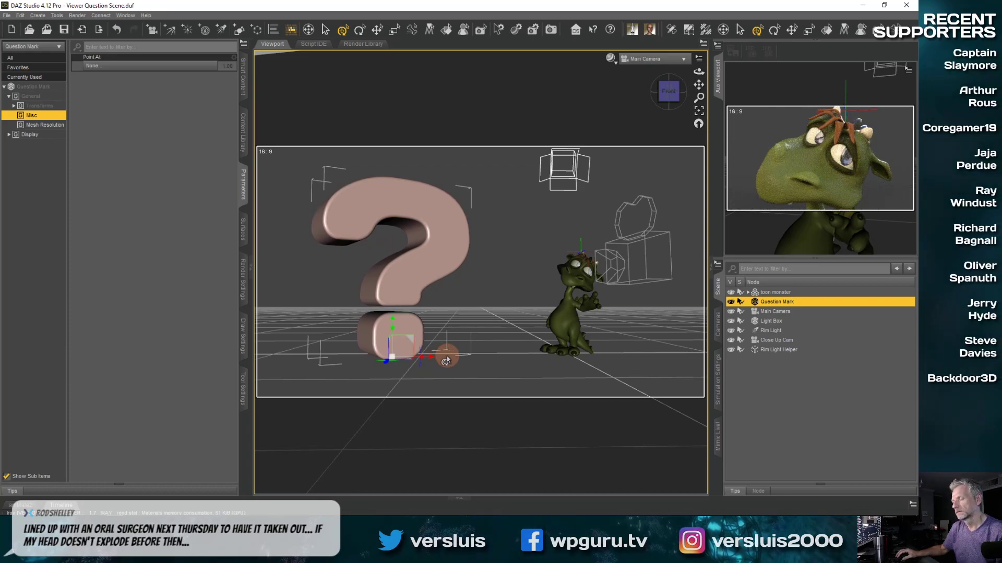
Step: Show the thirds guide and reframe the Main Camera so the toon monster stands on the right-hand vertical guide line
click(699, 58)
click(695, 114)
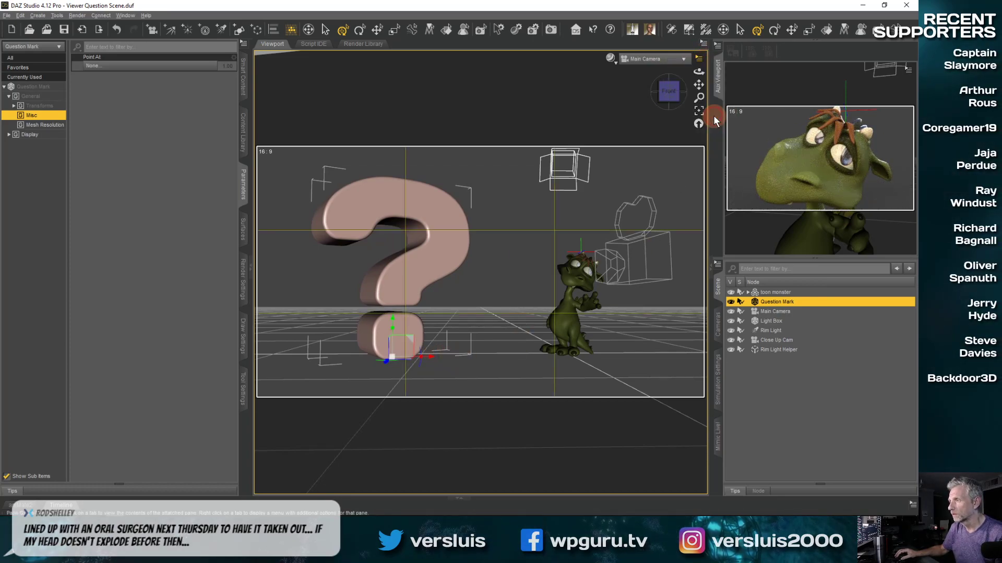
middle_drag(578, 271, 573, 271)
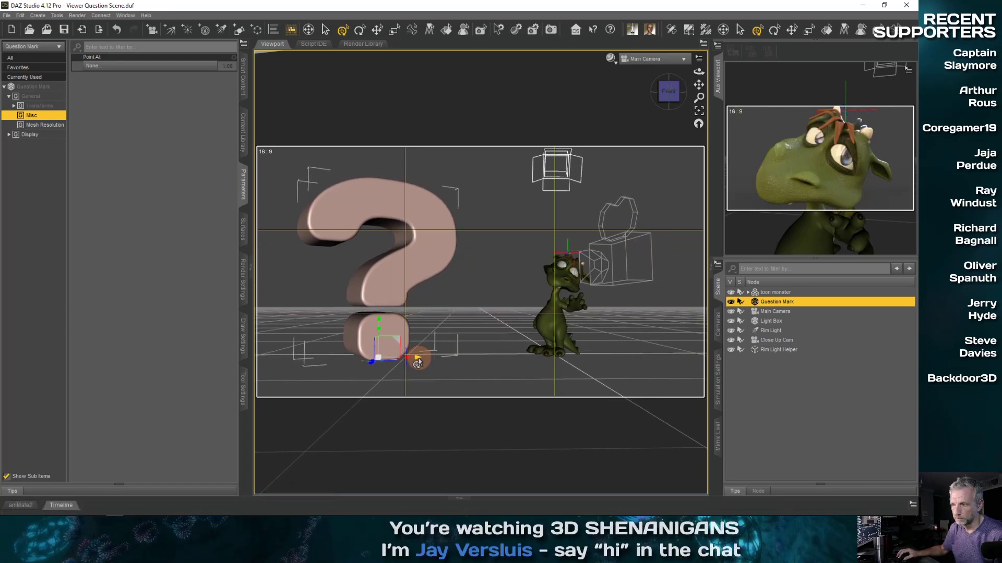
Step: Move the question mark slightly sideways, closer to the toon monster
drag(417, 364, 481, 373)
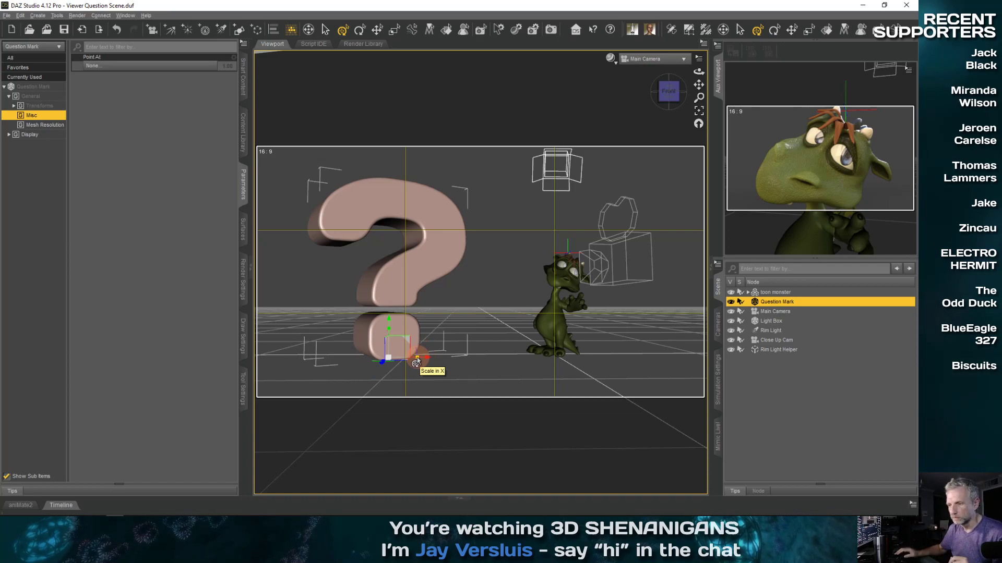
Step: Try narrowing the question mark along the world X axis, and undo the scaling
drag(417, 359, 412, 362)
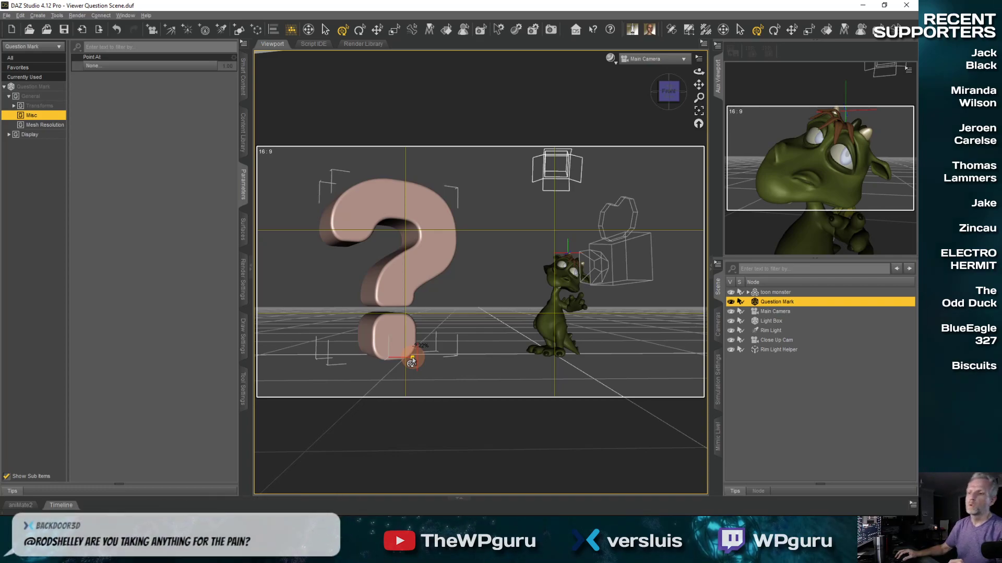
drag(412, 362, 419, 359)
key(ctrl+z)
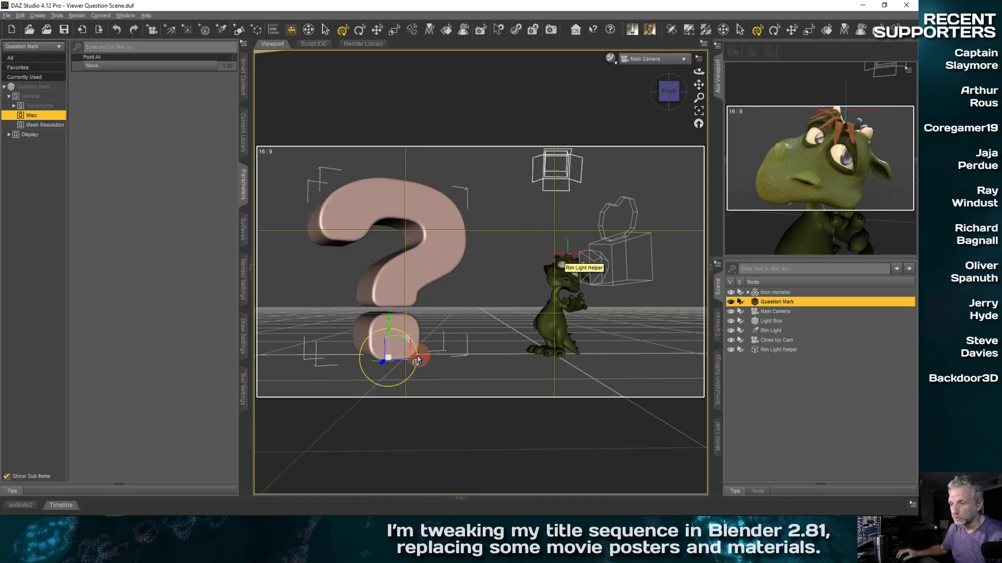
drag(416, 361, 410, 363)
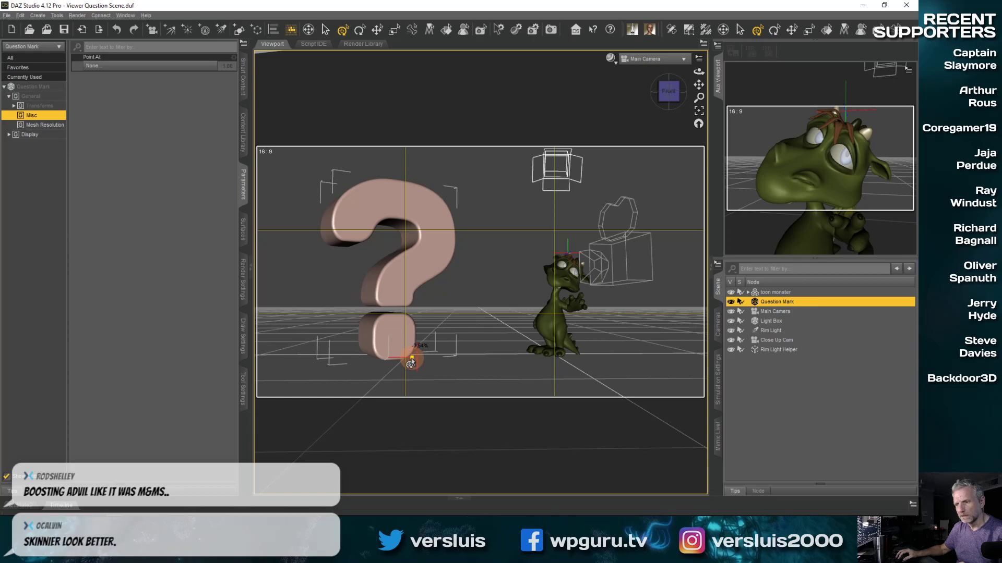
drag(412, 361, 412, 361)
key(ctrl+z)
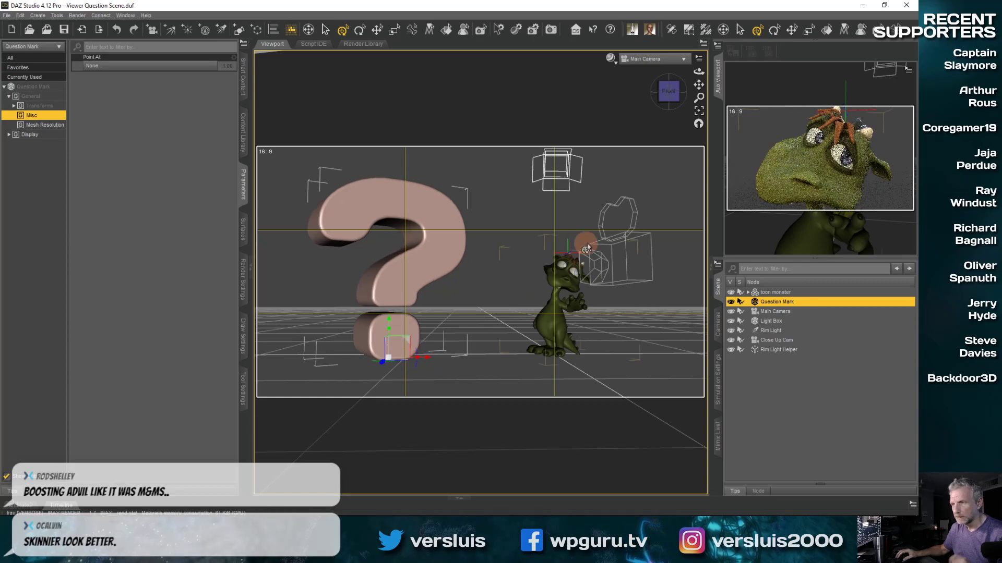
Step: Switch the main viewport to Perspective View and the auxiliary viewport to the Main Camera
click(686, 61)
click(675, 67)
mouse_move(826, 76)
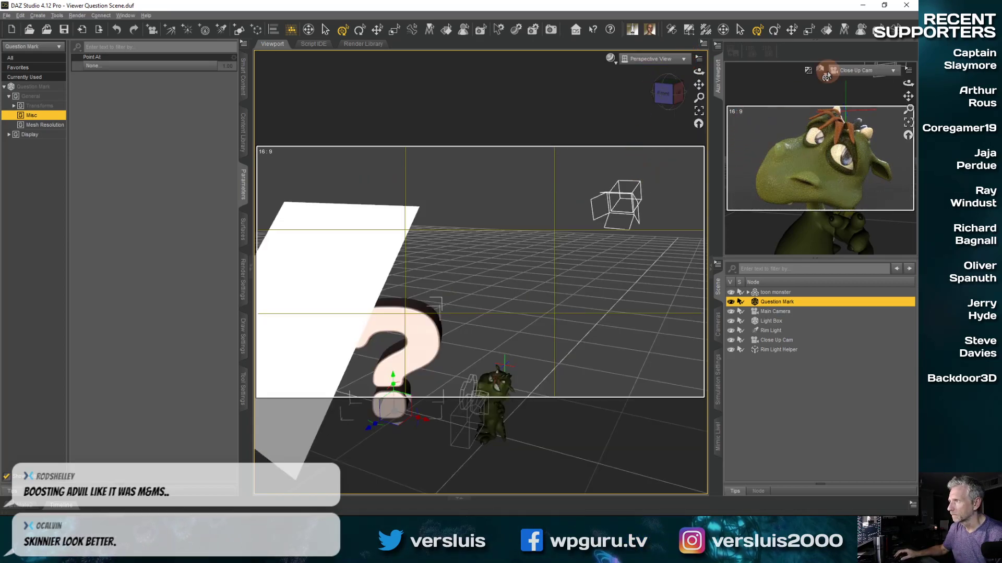
click(863, 70)
click(886, 155)
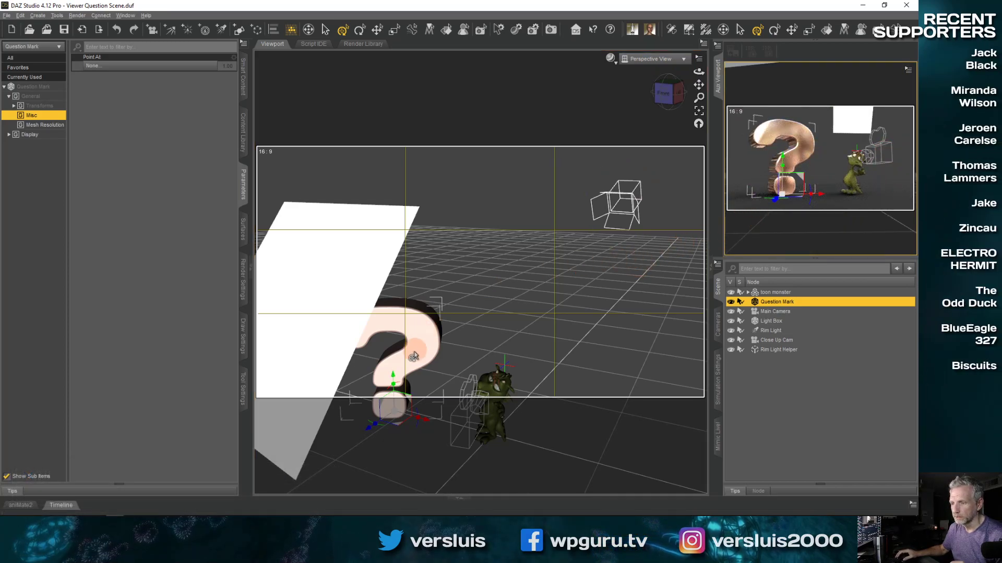
click(413, 352)
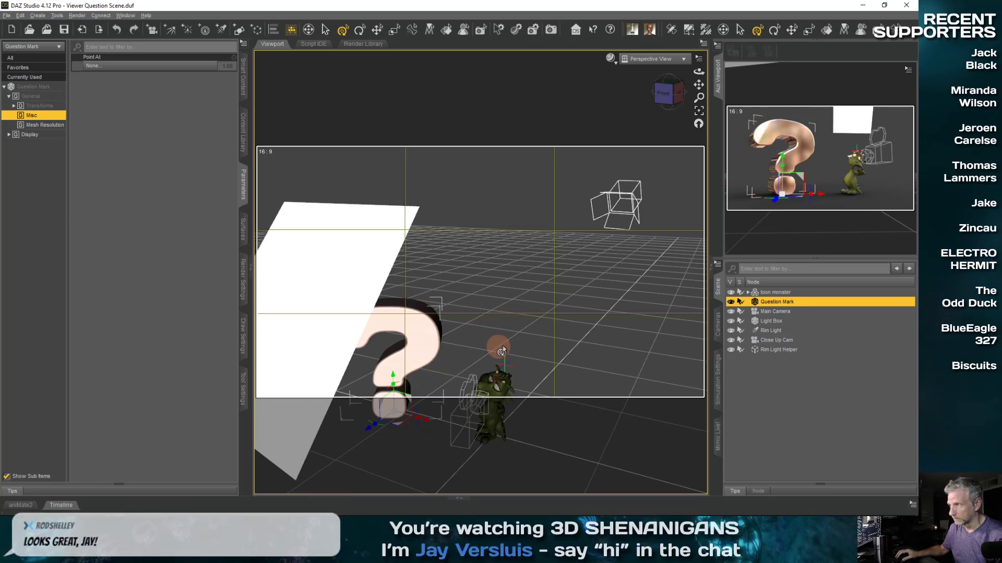
click(792, 174)
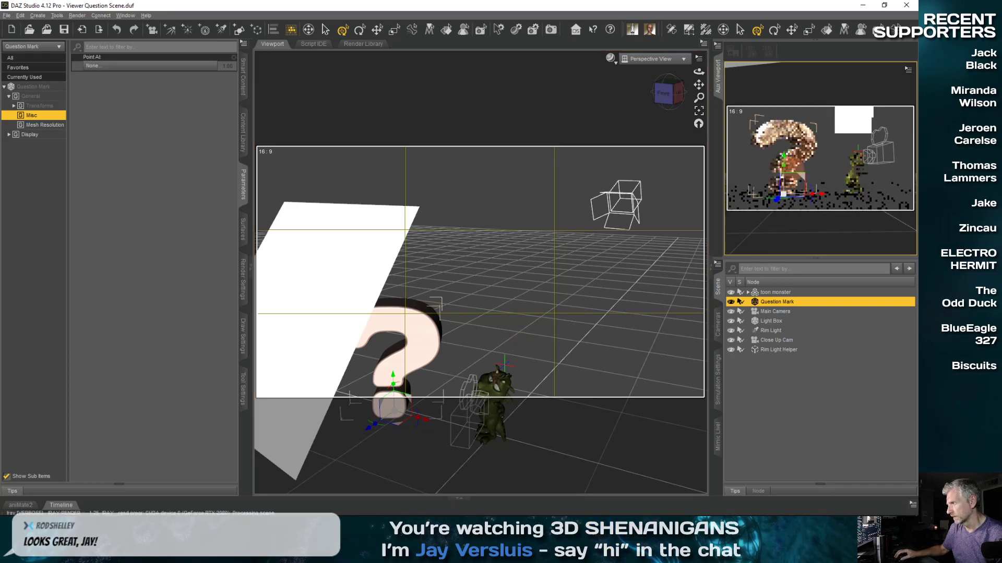
Step: Turn off the thirds guide in the main viewport and hide the Light Box
click(421, 349)
click(703, 44)
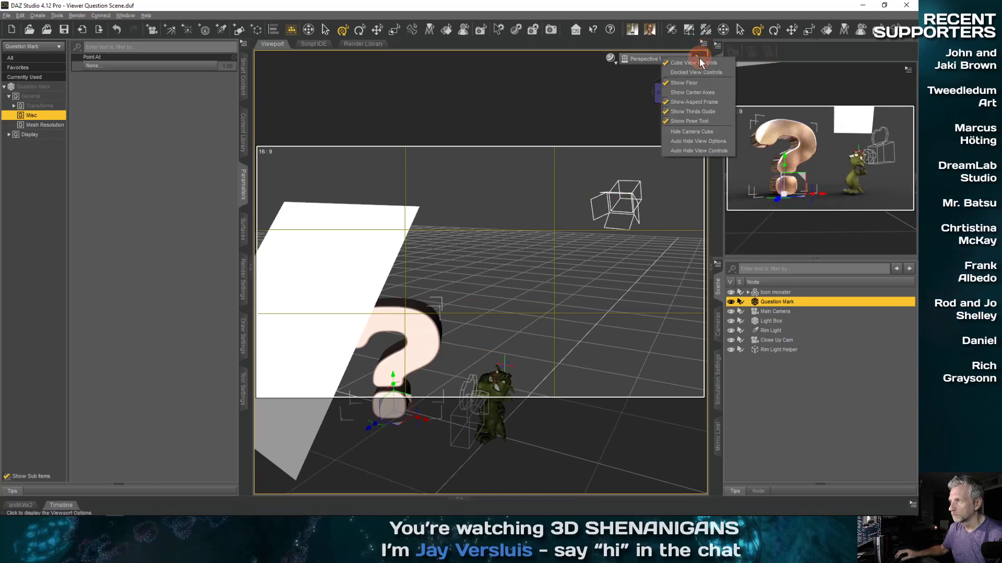
click(702, 118)
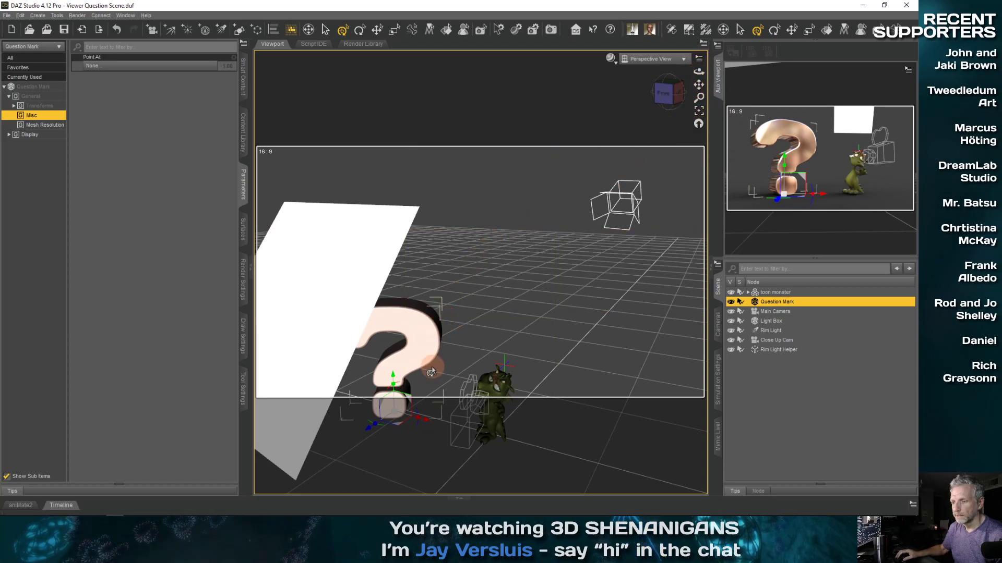
middle_drag(432, 371, 518, 291)
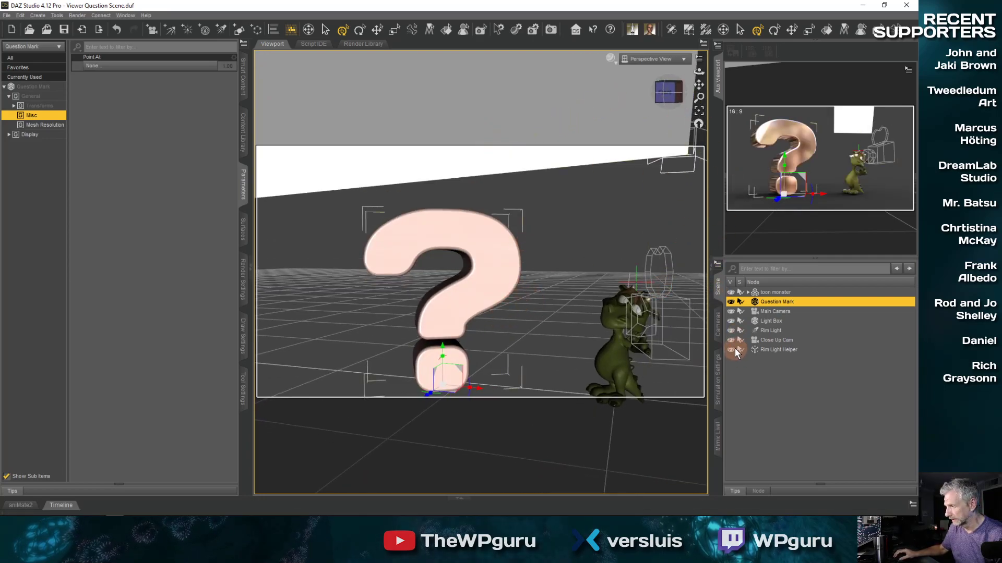
click(730, 321)
scroll(527, 323, up, 3)
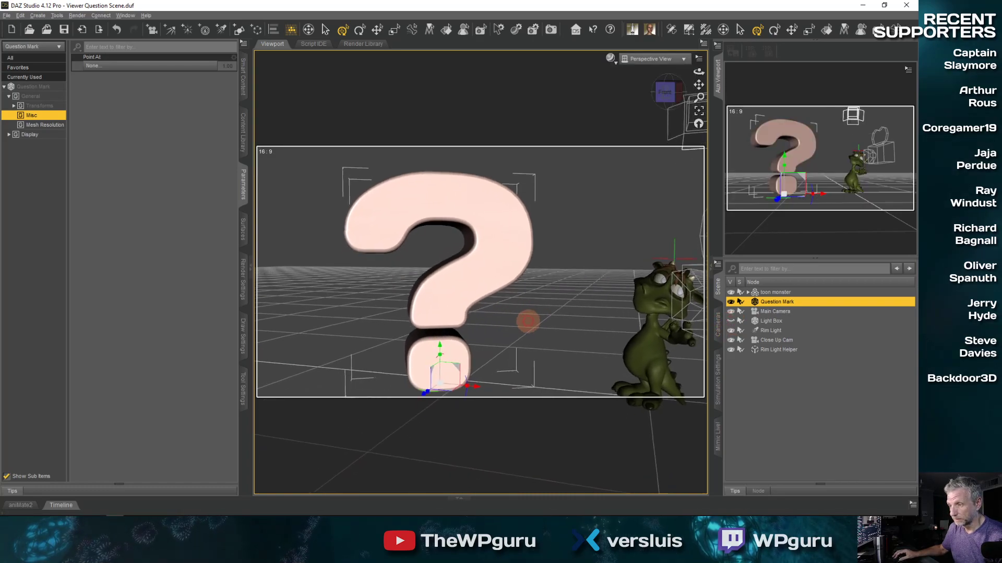
middle_drag(528, 321, 530, 318)
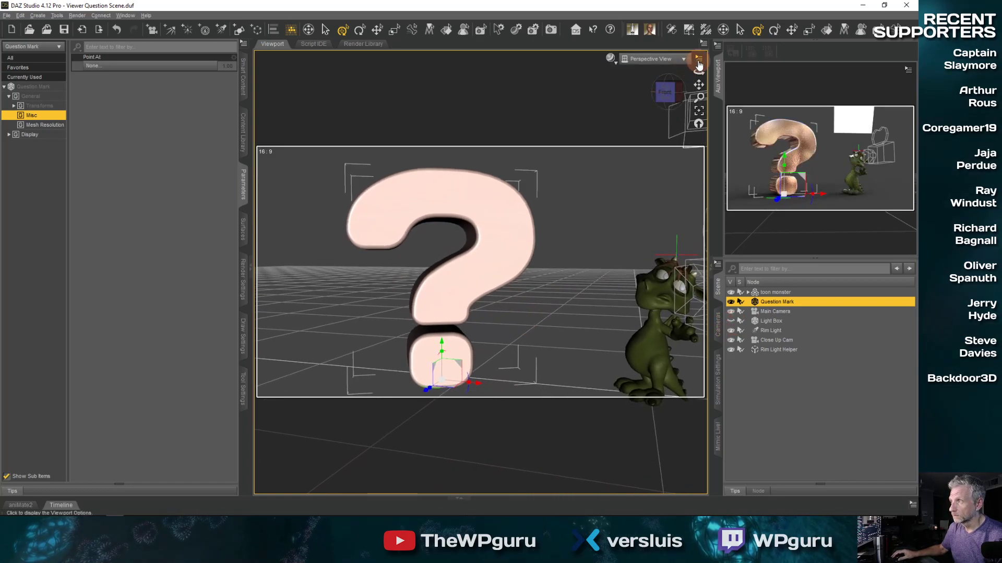
Step: Turn off the aspect frame in the main viewport
click(699, 61)
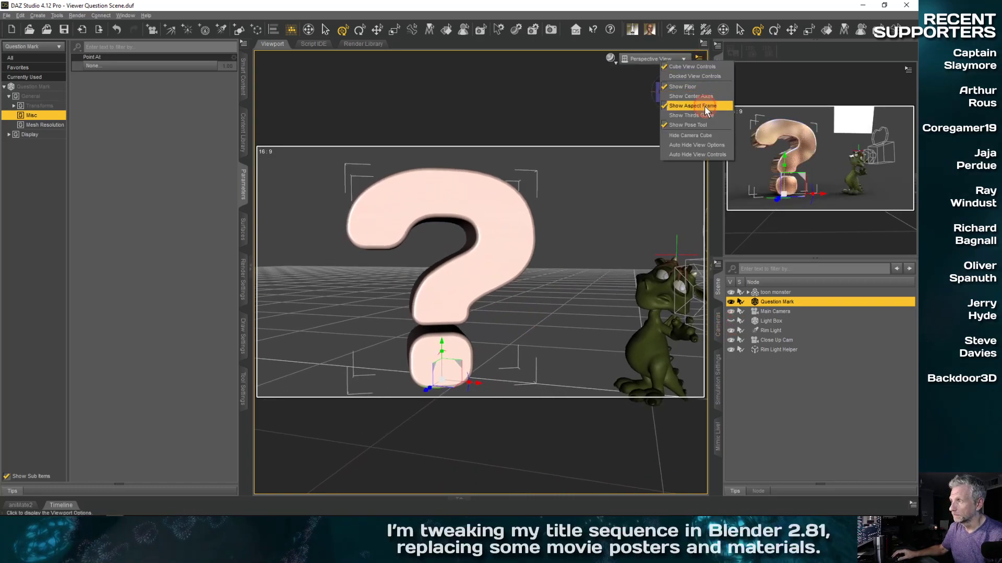
click(689, 100)
ctrl+alt+drag(568, 252, 567, 253)
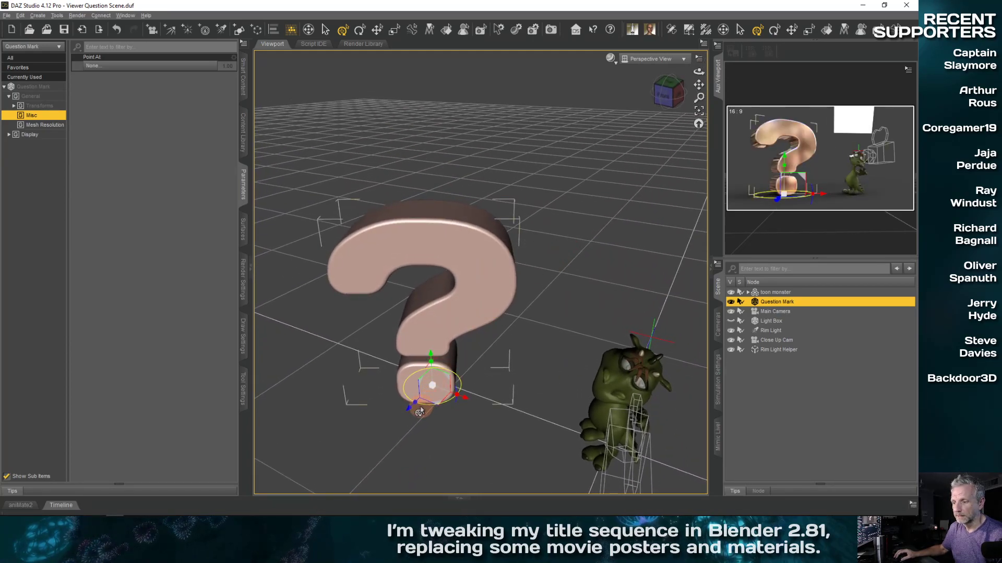
Step: Set the Universal tool to local coordinates and scale the question mark narrower across its front face
drag(457, 395, 458, 396)
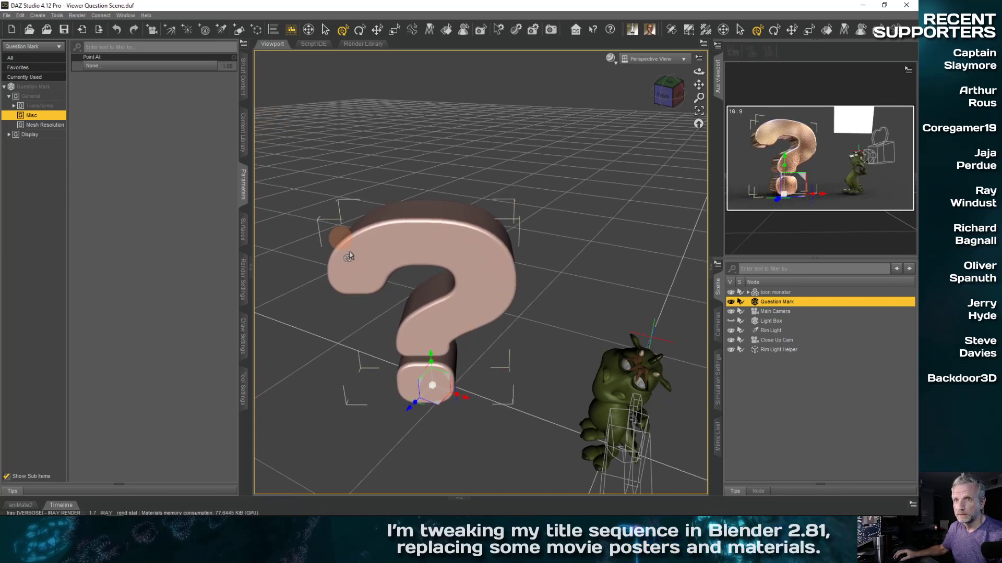
click(242, 390)
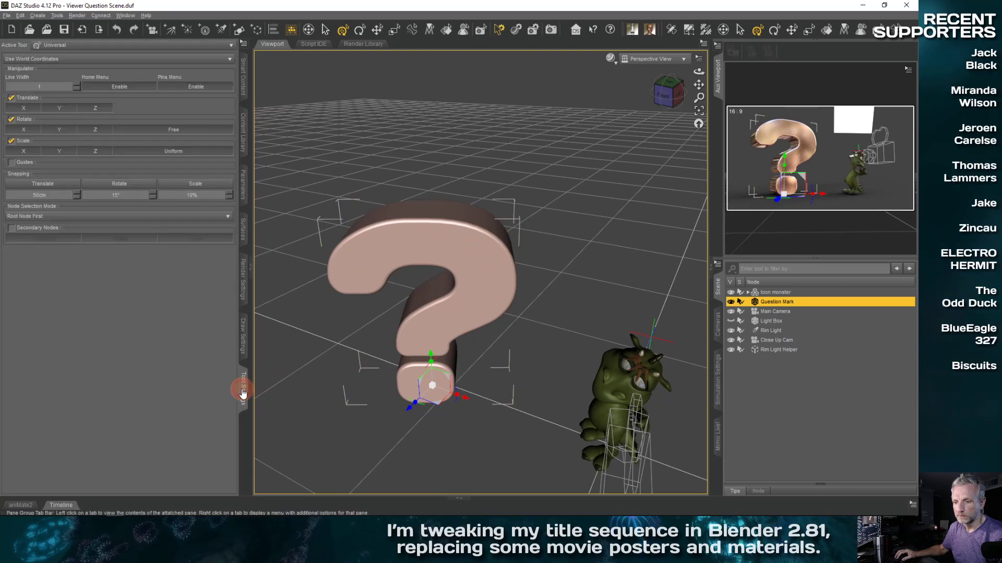
click(146, 59)
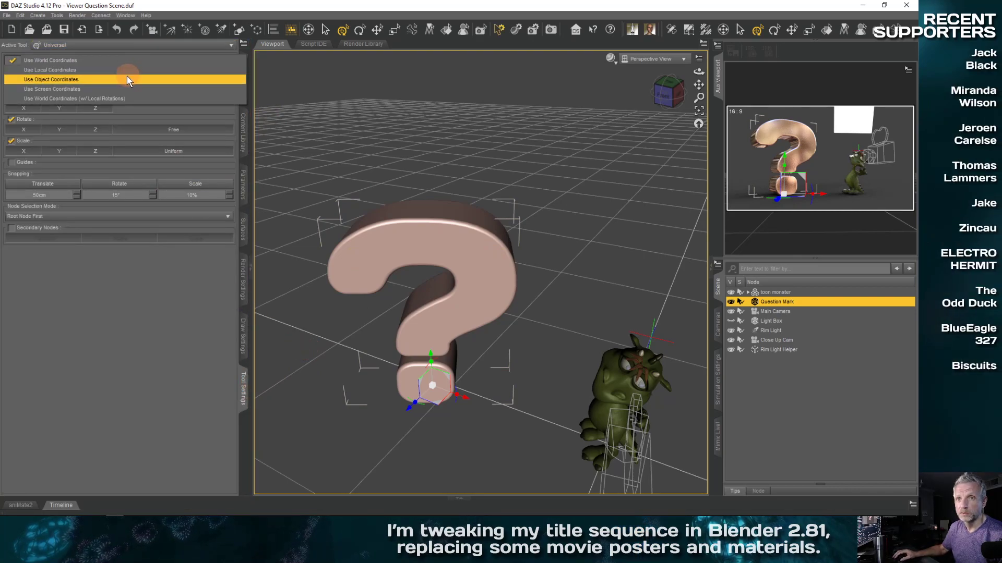
click(127, 73)
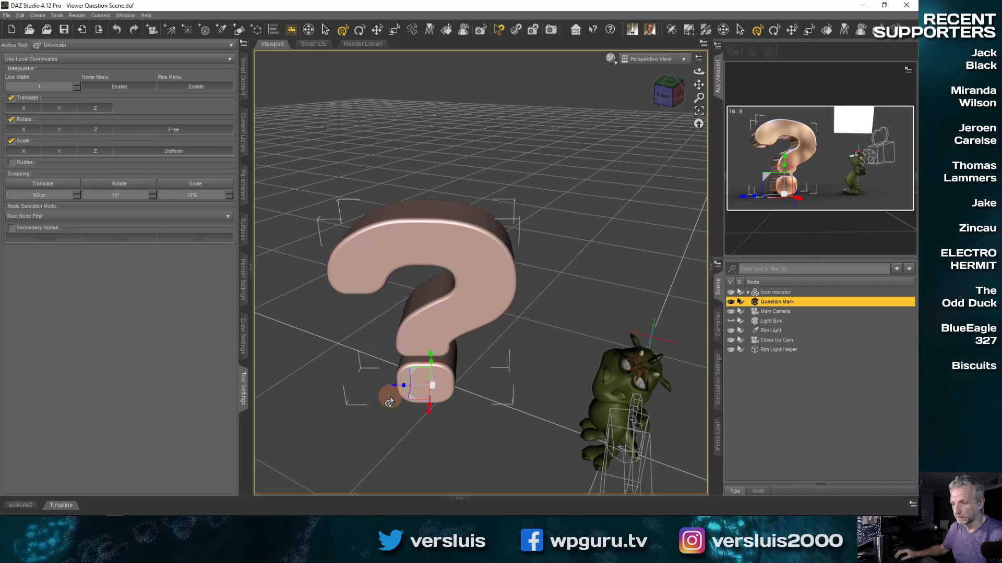
drag(402, 392, 408, 394)
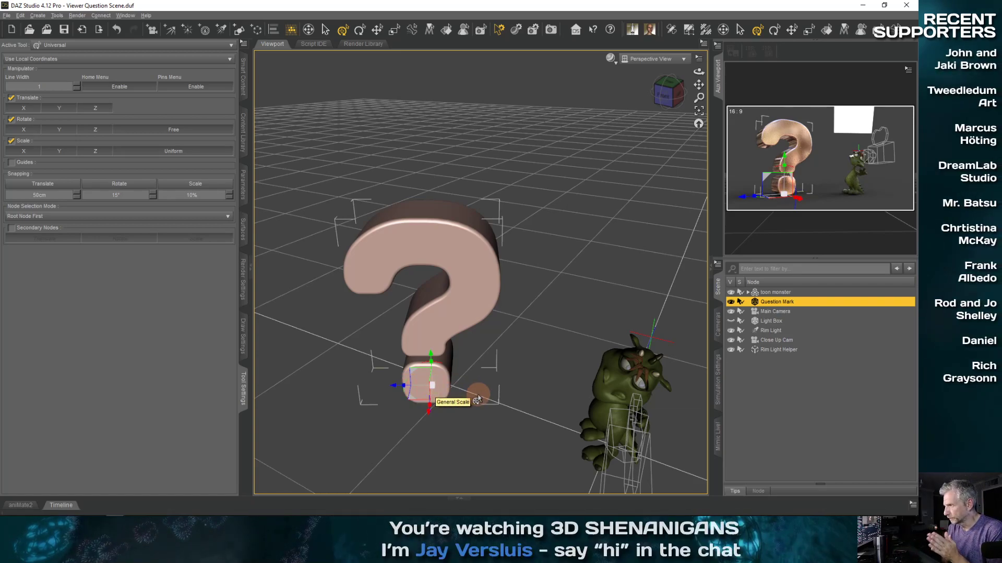
drag(901, 182, 832, 160)
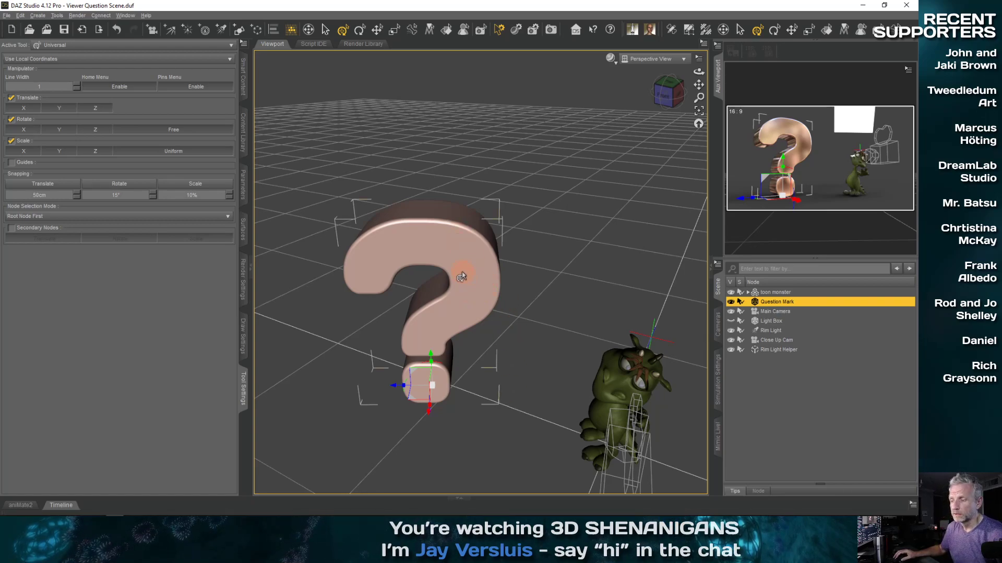
Step: Frame the question mark close up in the main viewport and switch the auxiliary viewport to Perspective View
mouse_move(459, 316)
middle_down()
mouse_move(456, 325)
mouse_move(454, 304)
mouse_move(472, 299)
mouse_move(405, 297)
mouse_move(510, 302)
middle_up()
scroll(459, 316, up, 5)
scroll(469, 301, up, 3)
scroll(493, 293, down, 2)
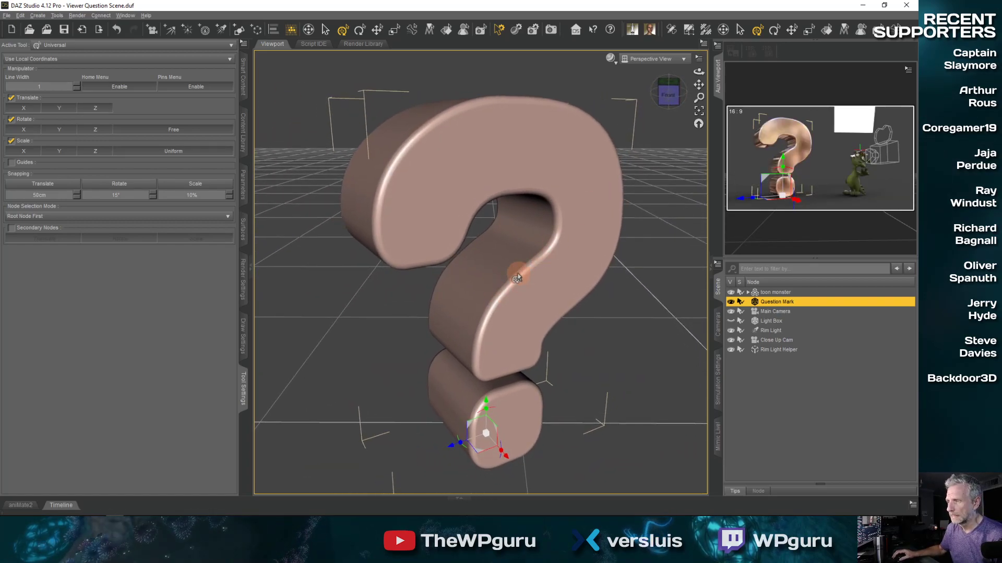
click(893, 71)
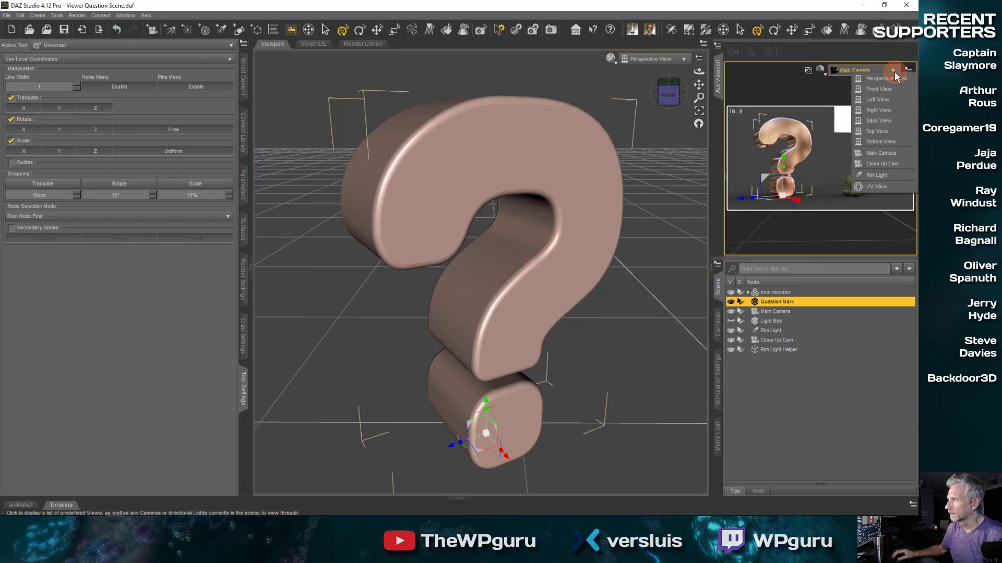
click(893, 82)
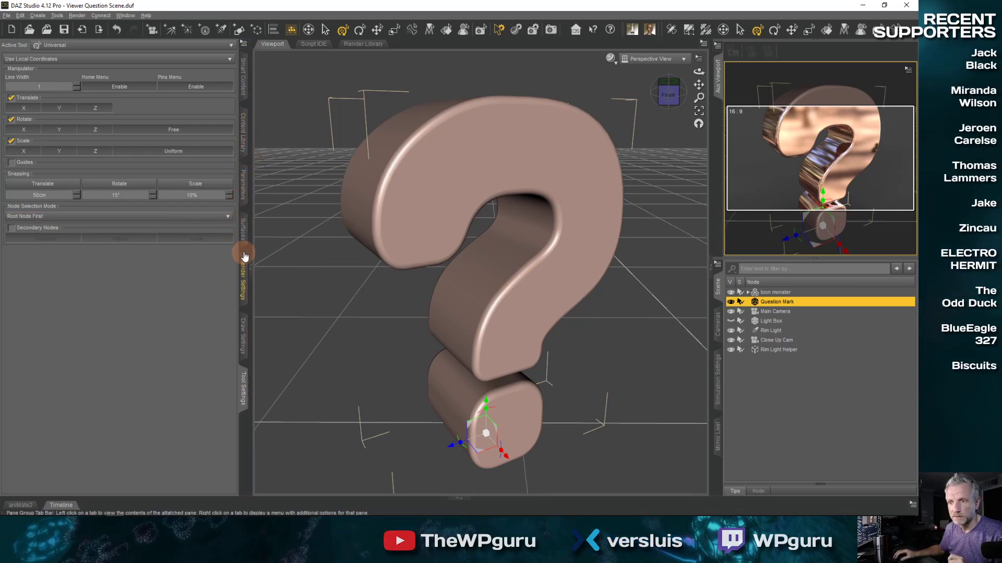
Step: Examine the question mark's base surface settings and the maps offered for its Base Bump, leaving the map unassigned
click(243, 229)
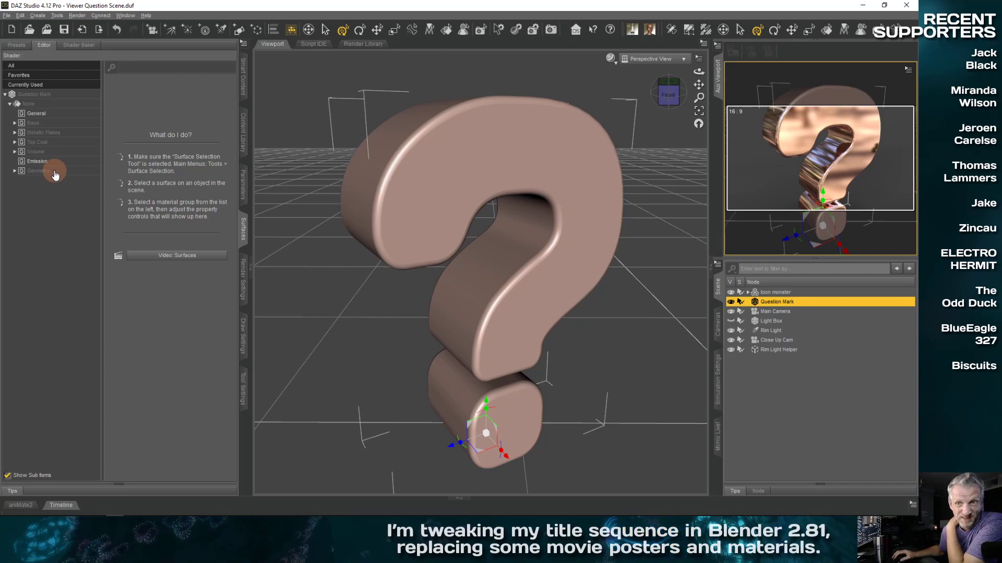
click(14, 123)
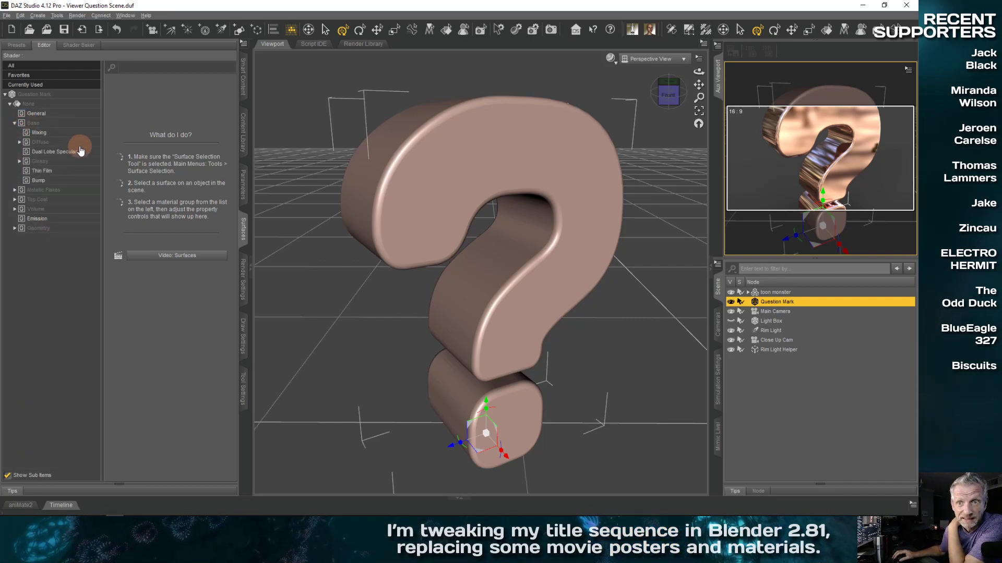
click(465, 160)
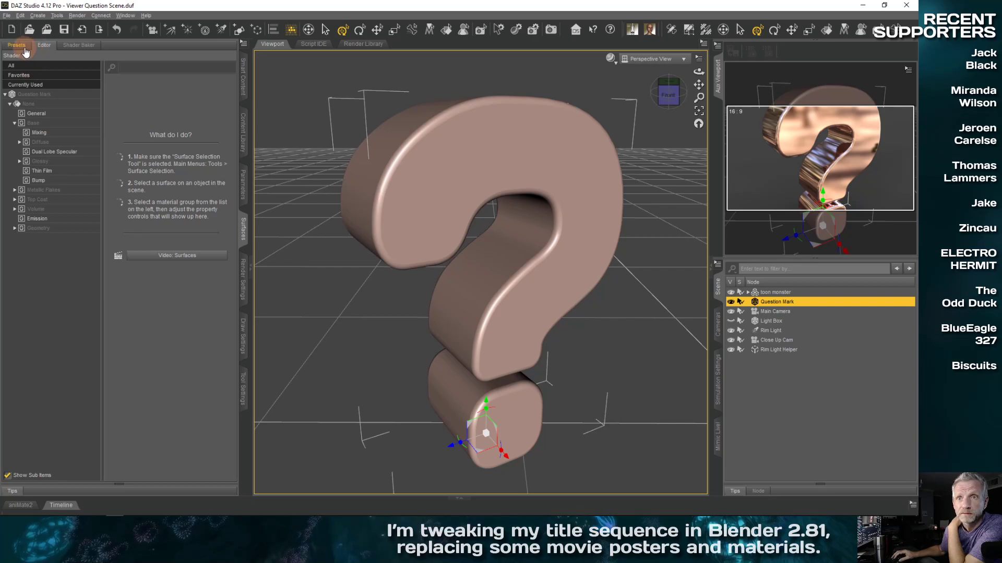
click(43, 104)
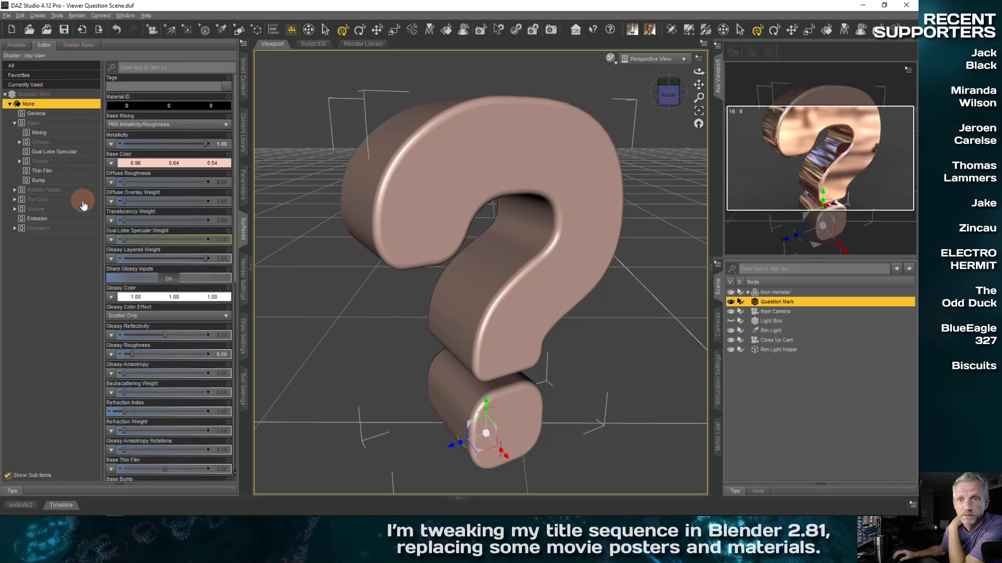
click(67, 181)
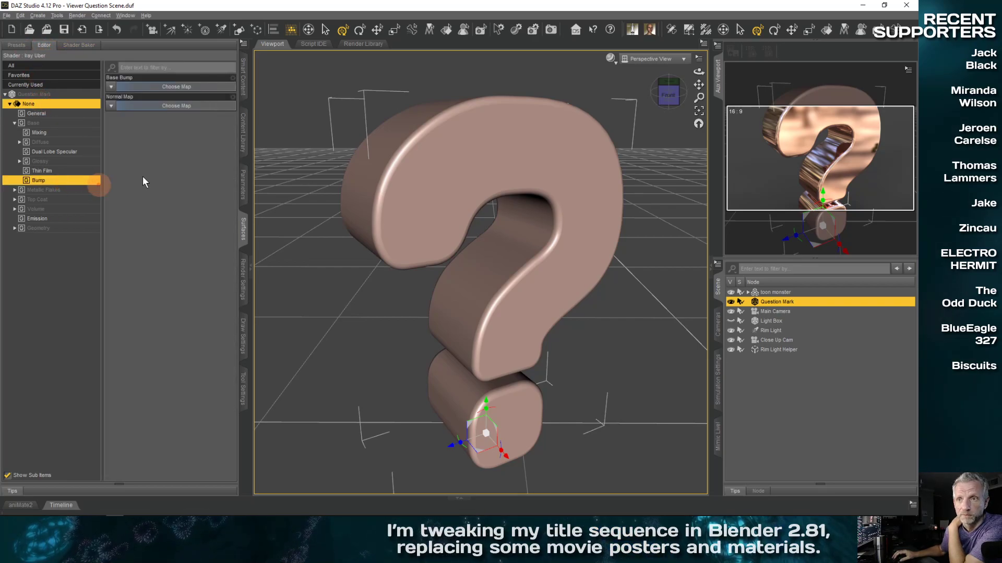
click(112, 87)
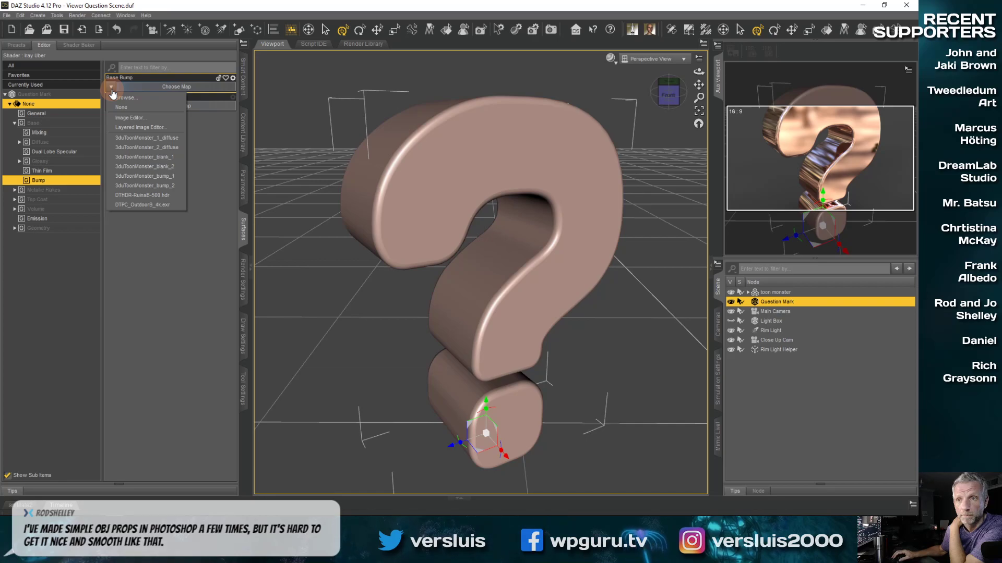
click(213, 139)
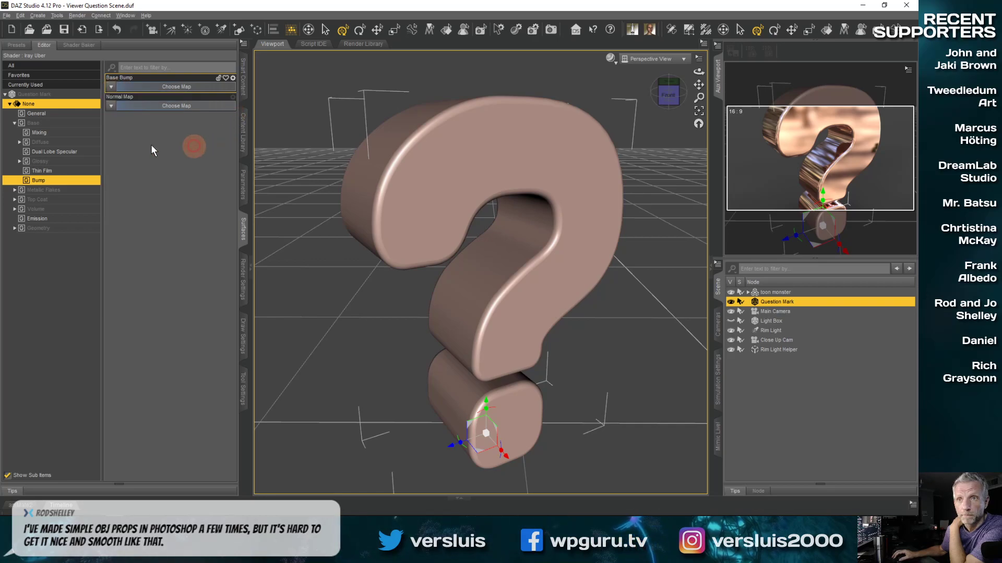
Step: Browse the Iray shader presets and apply i13BE Knit +Tile 2x to the question mark
click(24, 48)
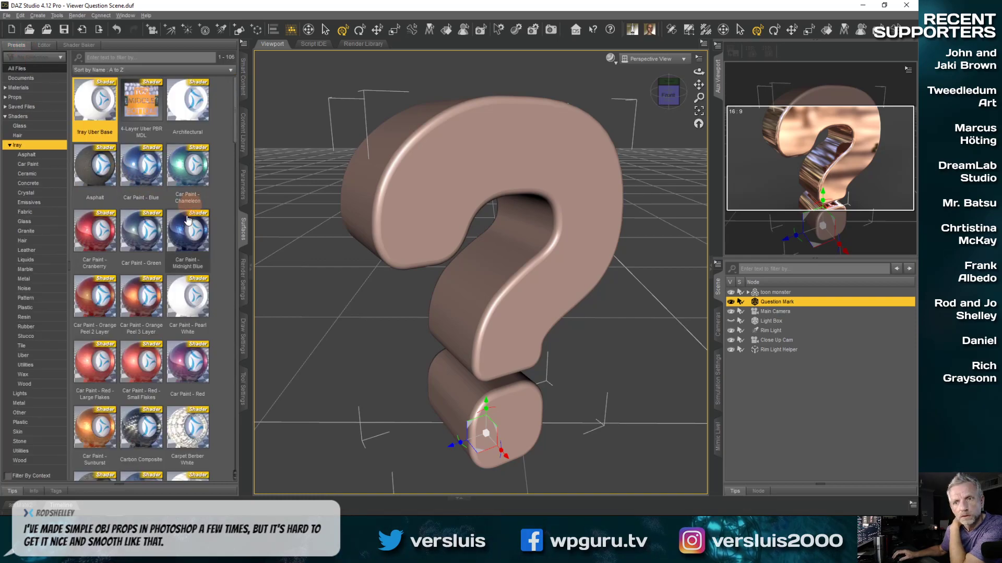
mouse_move(96, 171)
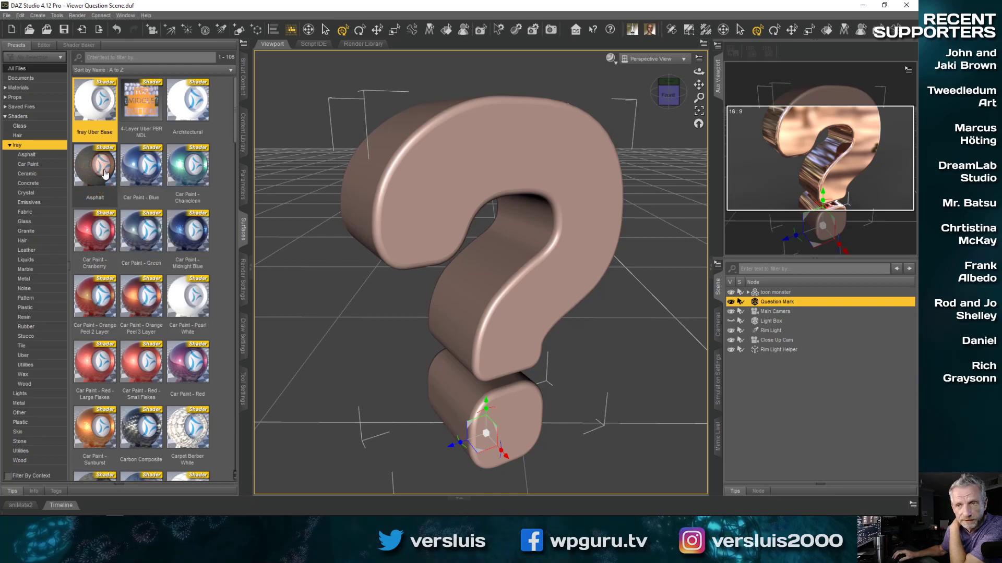
scroll(140, 299, down, 6)
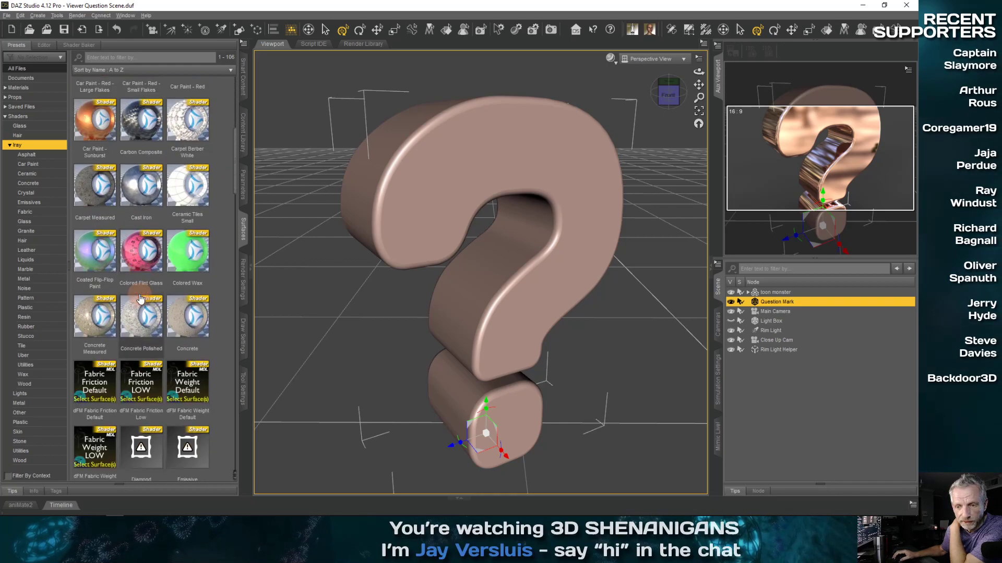
scroll(140, 298, down, 5)
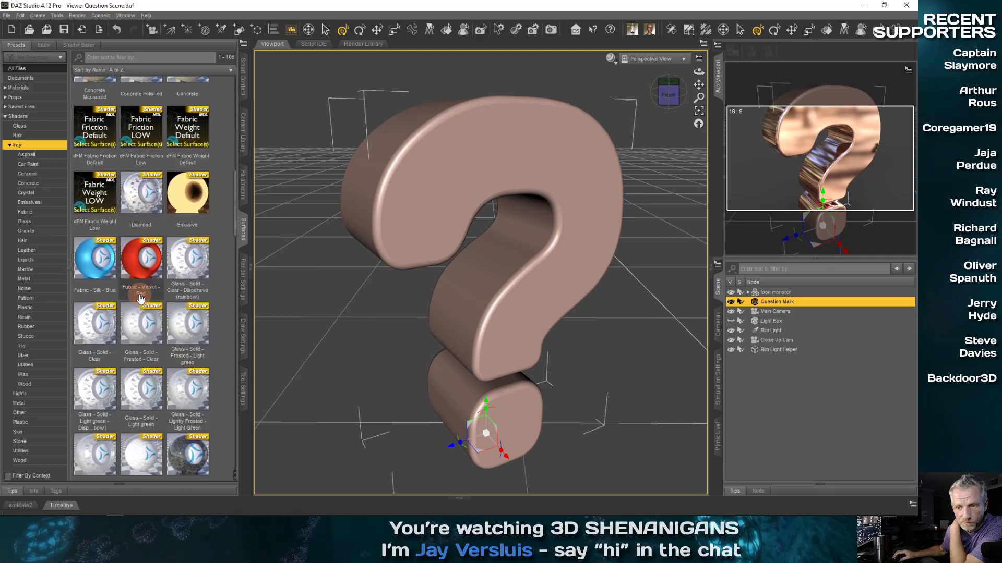
scroll(140, 299, down, 1)
scroll(204, 300, down, 3)
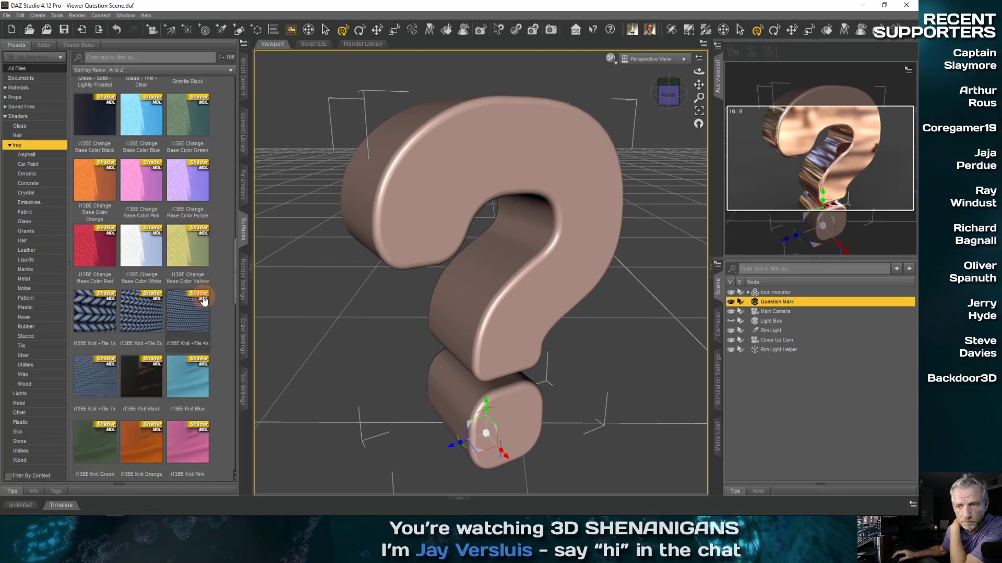
double_click(153, 306)
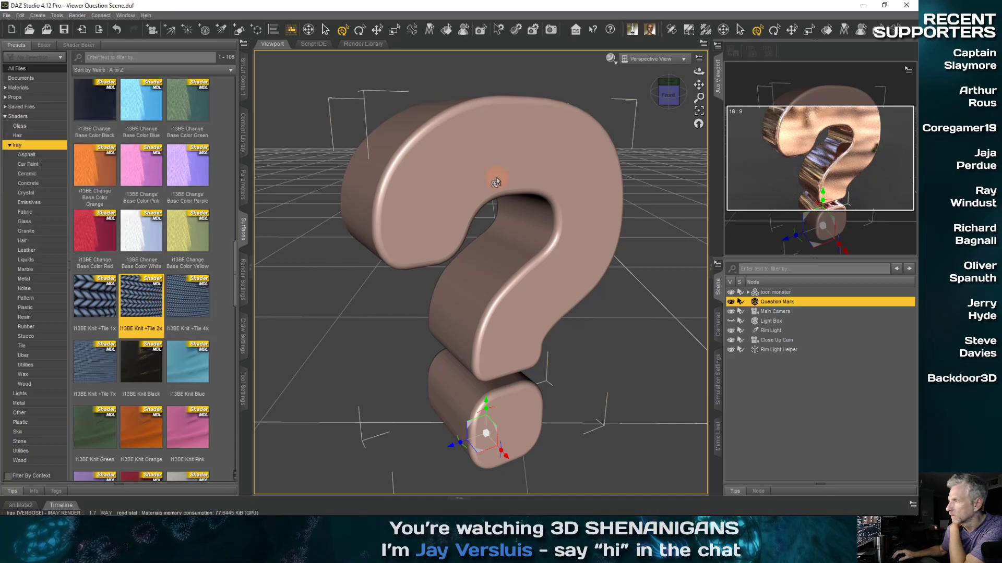
Step: Set the main viewport's draw style to NVIDIA Iray and check the question mark's overall, bump and general surface settings
click(610, 58)
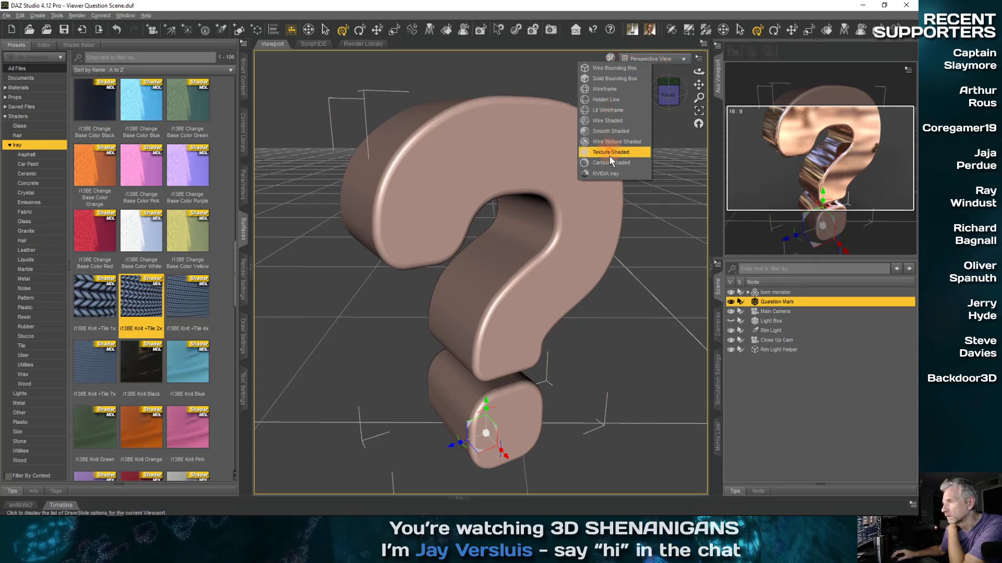
click(610, 176)
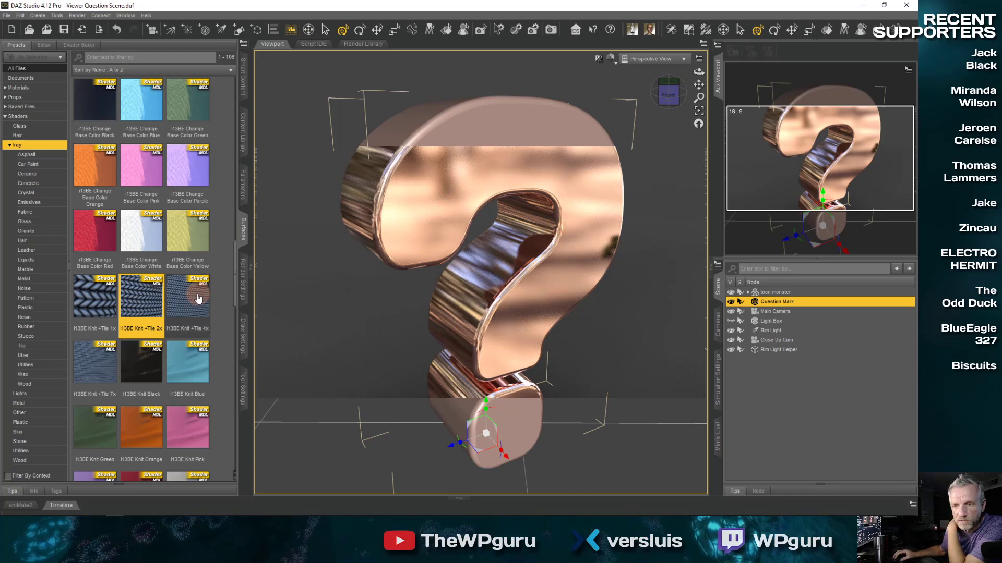
click(44, 45)
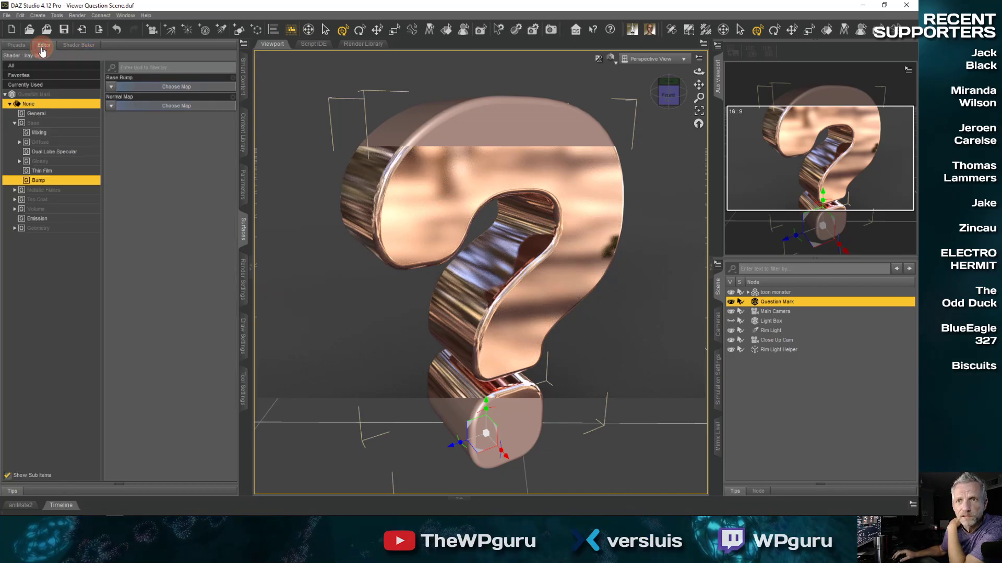
click(61, 95)
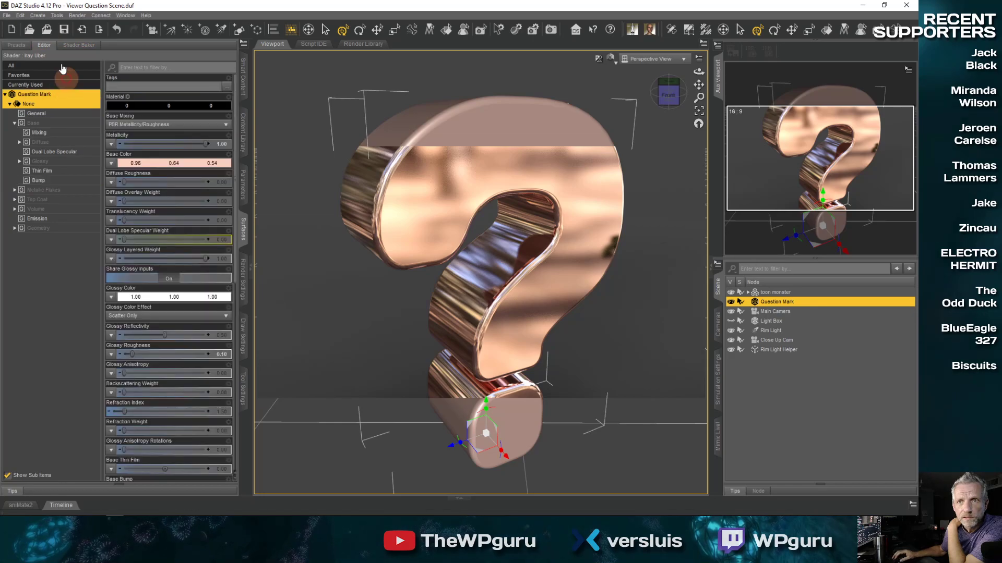
click(19, 46)
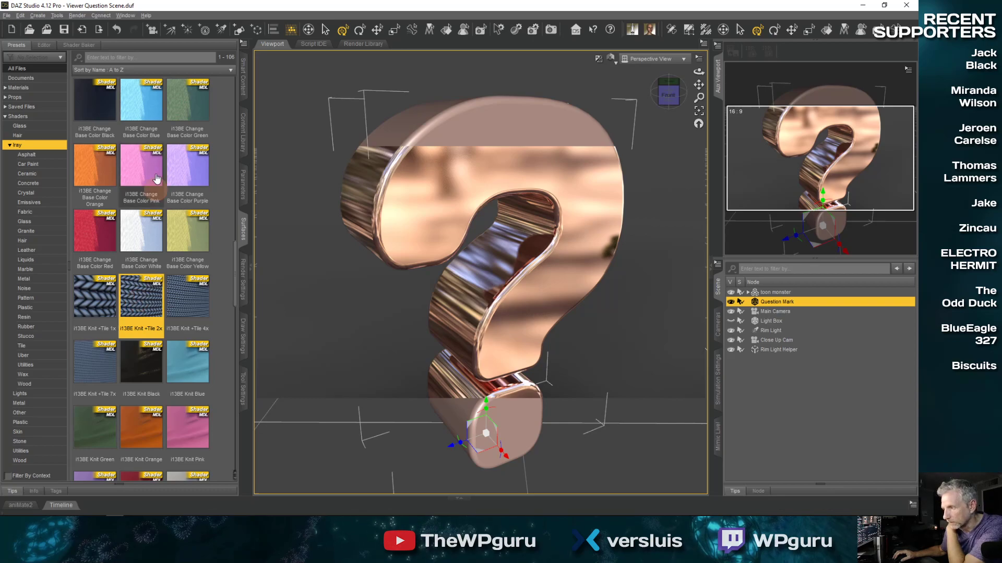
click(47, 45)
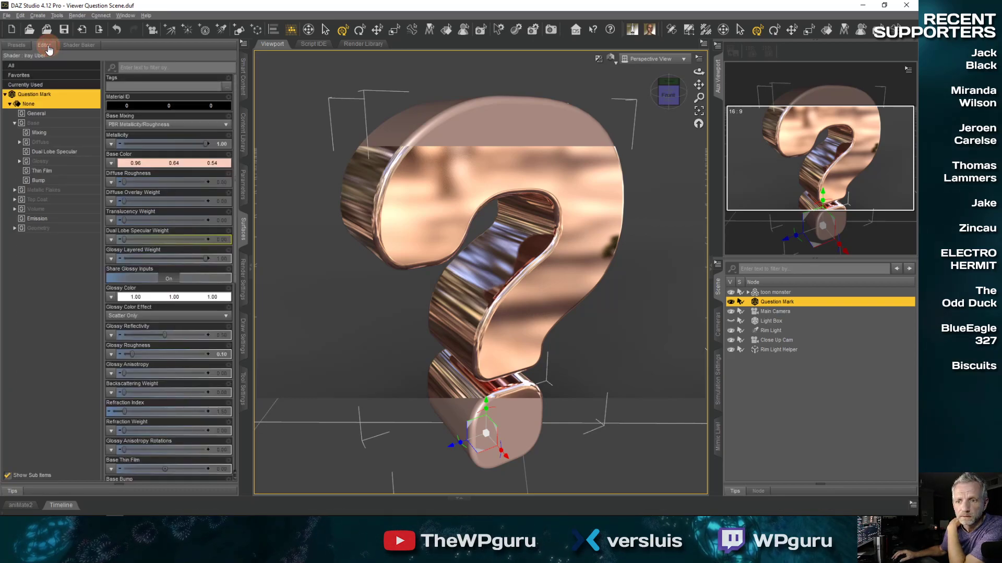
click(45, 180)
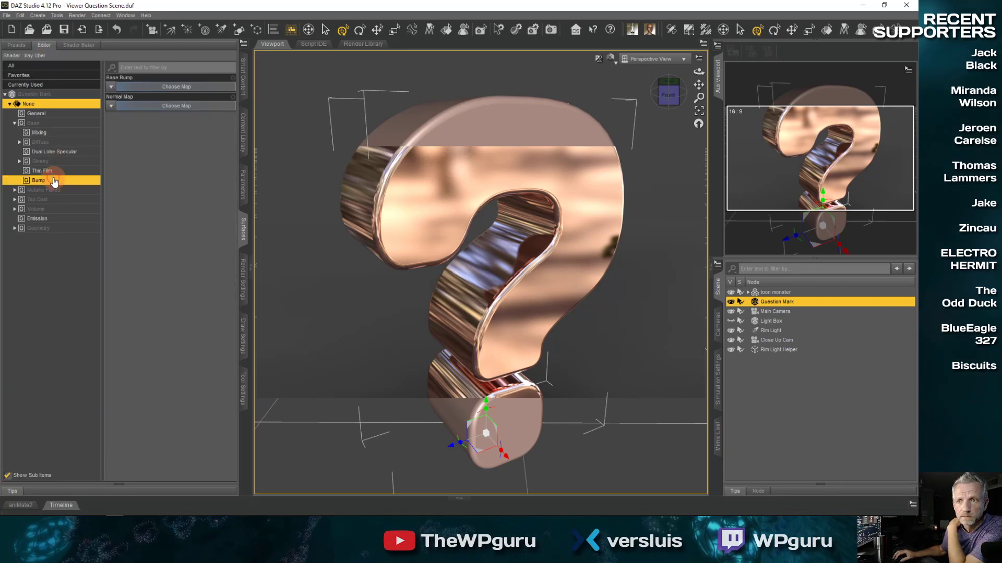
click(48, 113)
Step: Apply the Rubber - Studded Black Iray shader preset to the question mark
click(20, 47)
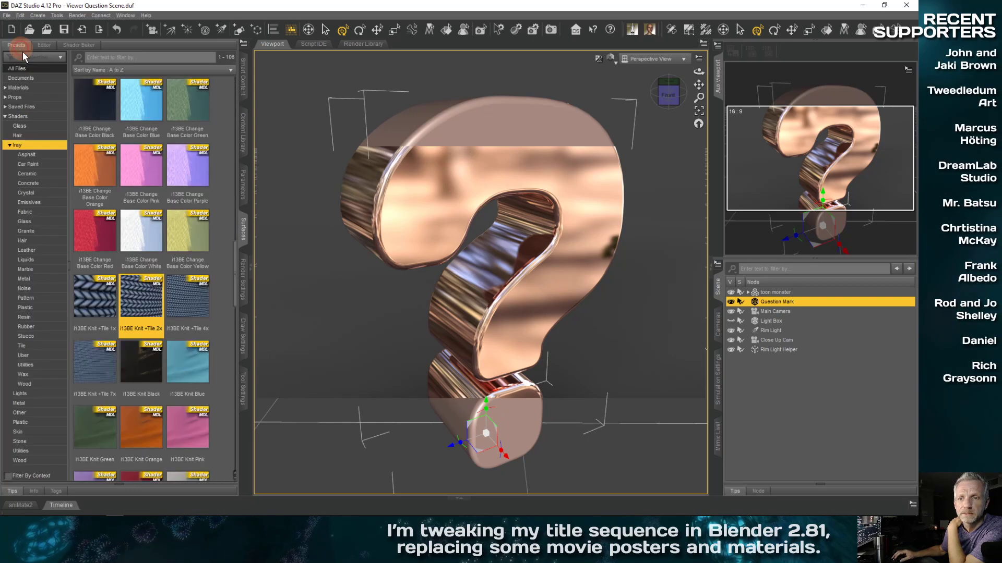
scroll(164, 238, down, 8)
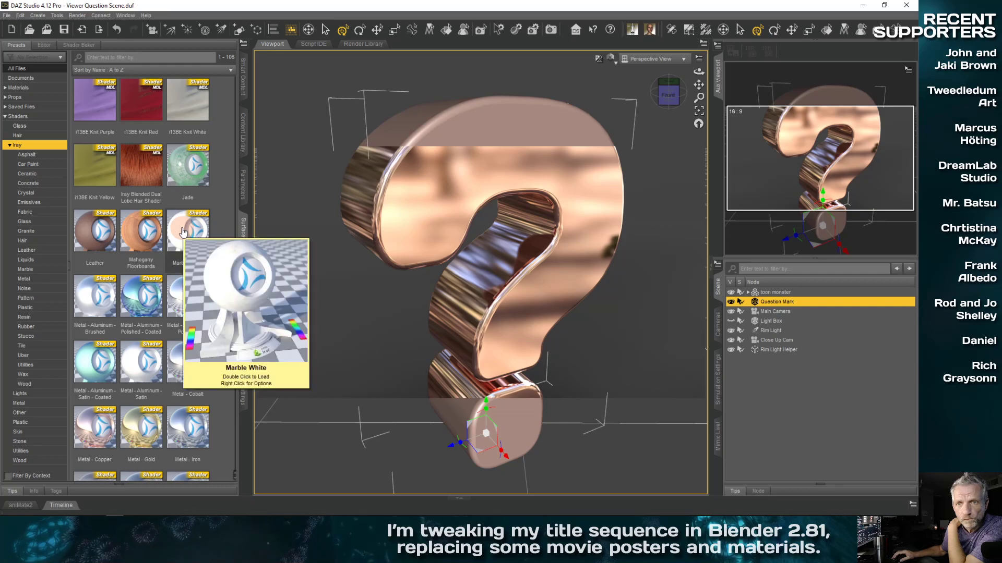
scroll(104, 250, down, 4)
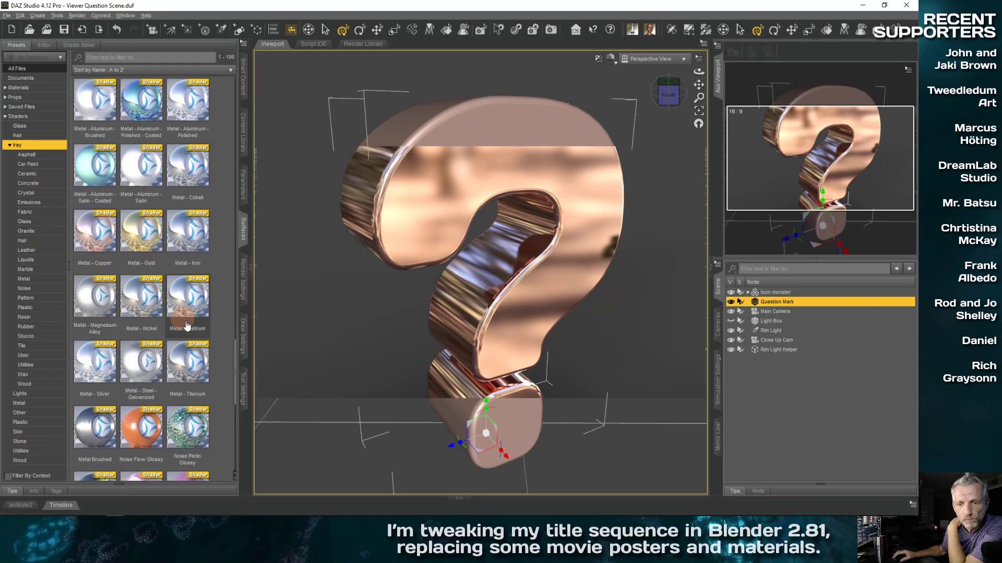
scroll(156, 293, down, 8)
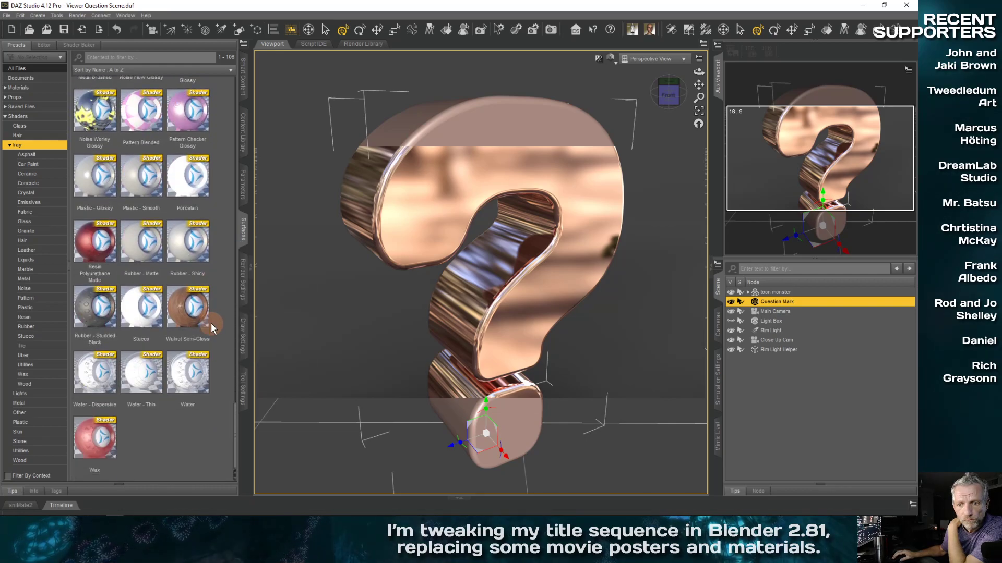
double_click(99, 316)
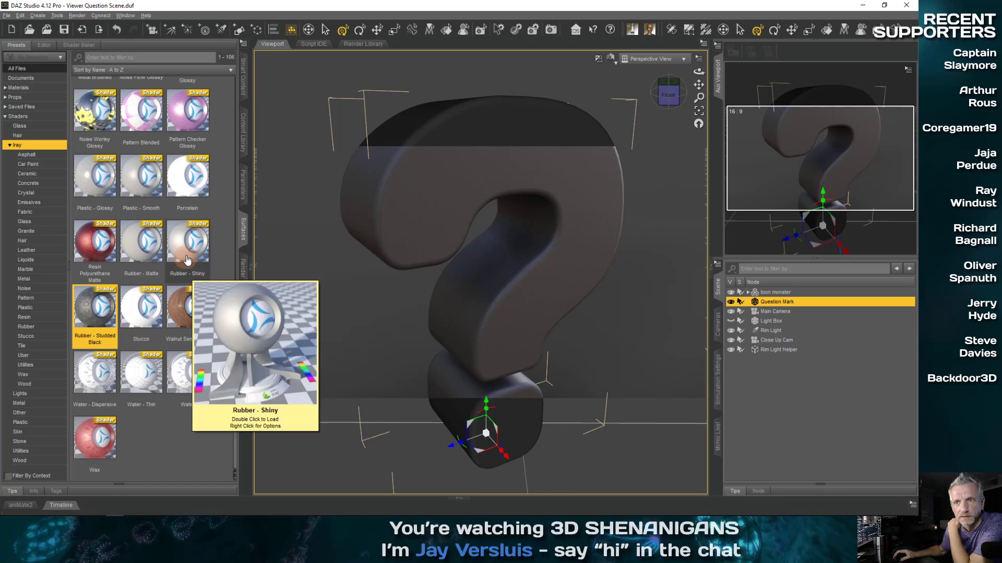
Step: Try the Iray Blended Dual Lobe Hair Shader preset on the question mark
scroll(222, 250, up, 3)
scroll(227, 245, up, 6)
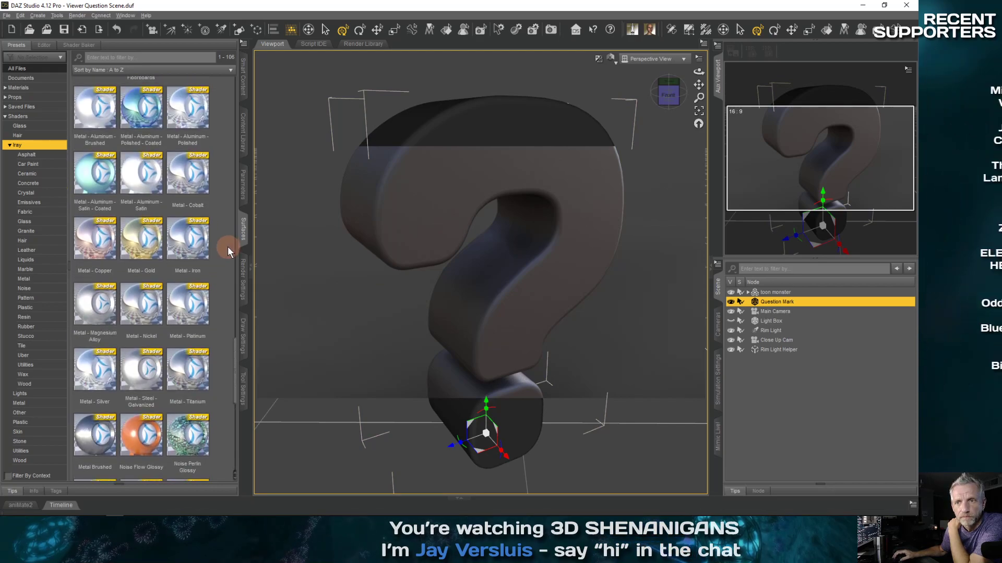
scroll(227, 246, up, 1)
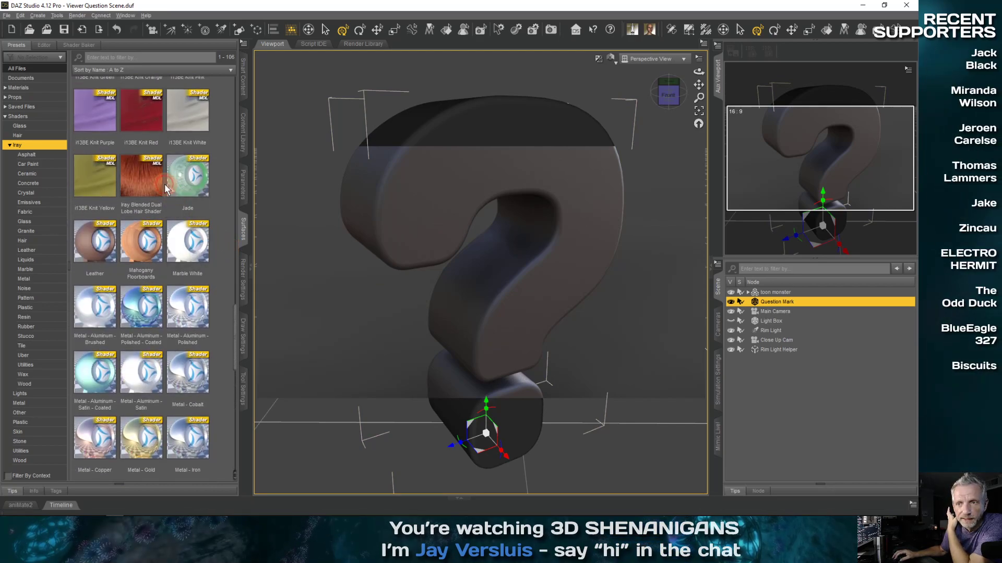
double_click(150, 191)
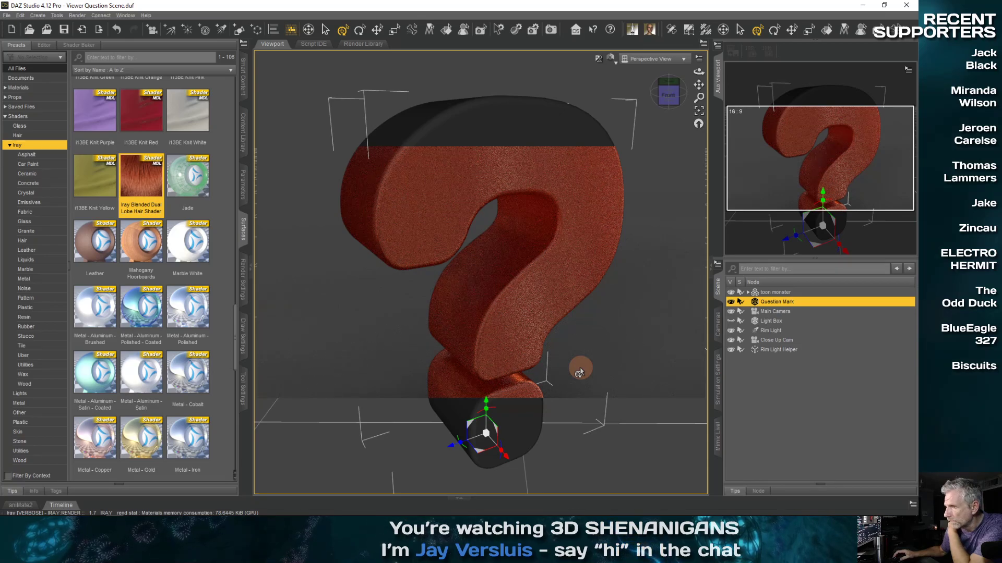
Step: Apply the i13BE Knit +Tile 1x shader preset to the question mark
scroll(145, 234, up, 3)
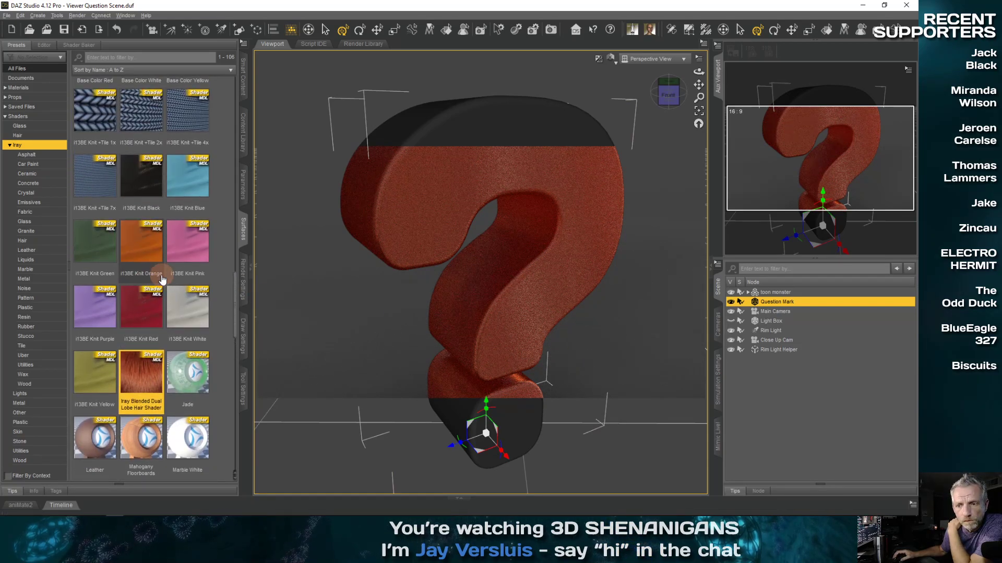
scroll(162, 280, up, 3)
double_click(95, 308)
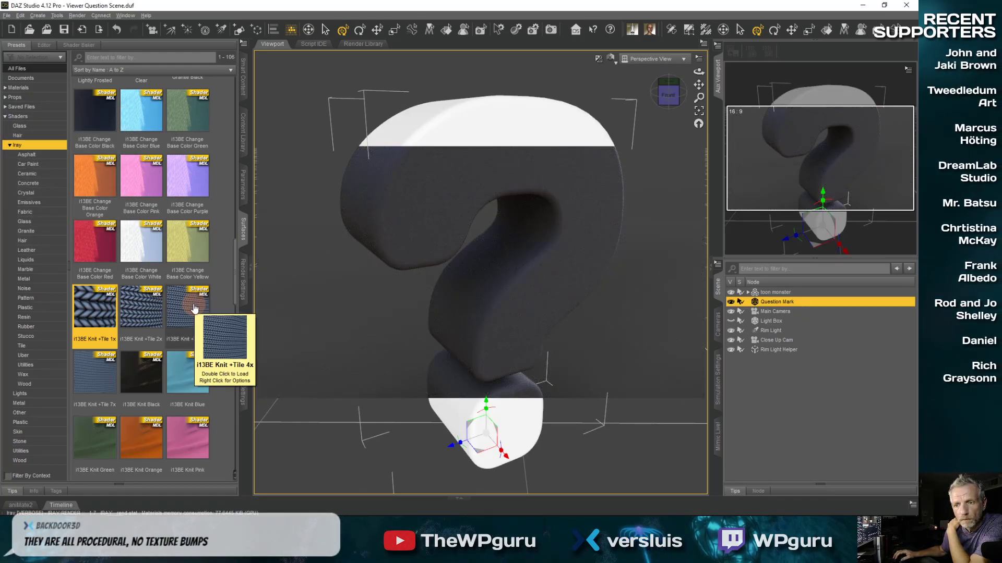
Step: Examine the question mark's bump, emission and geometry surface settings, including its tiling options
click(46, 45)
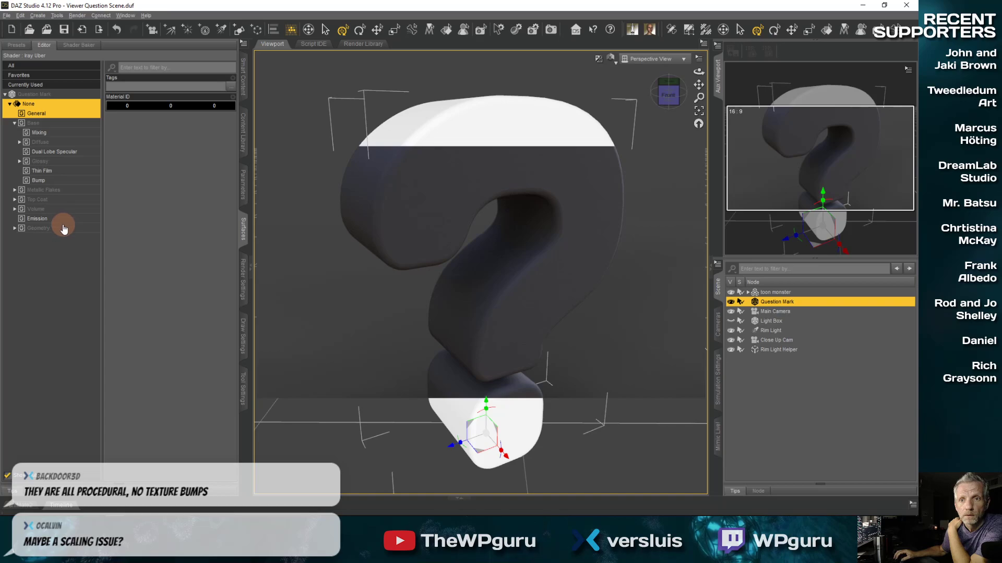
click(48, 181)
mouse_move(110, 89)
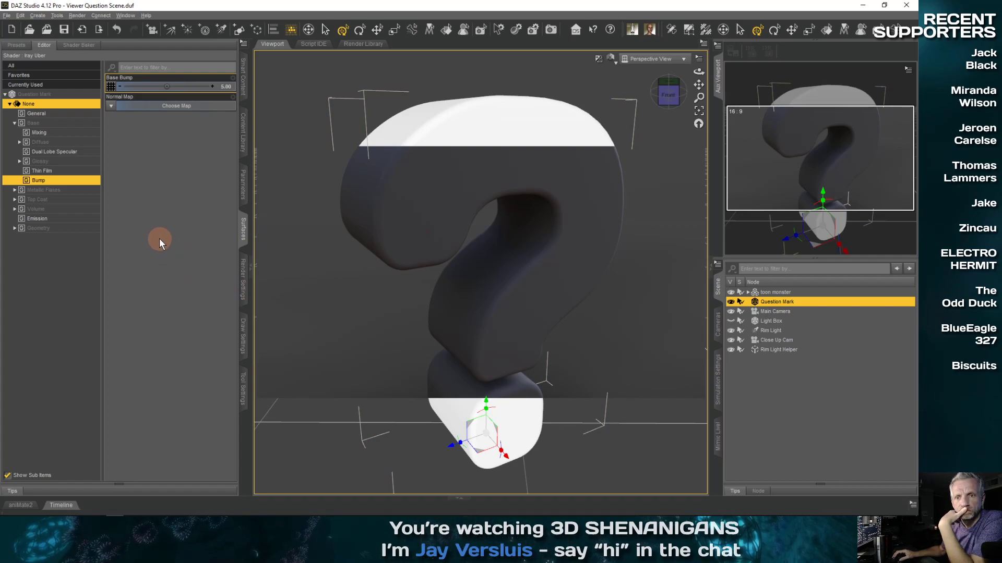
click(89, 219)
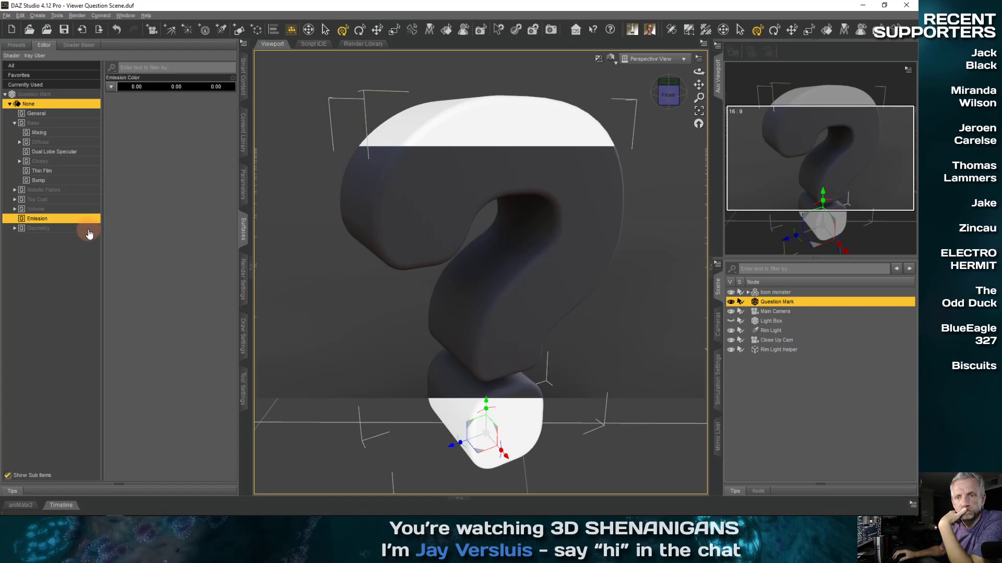
click(88, 230)
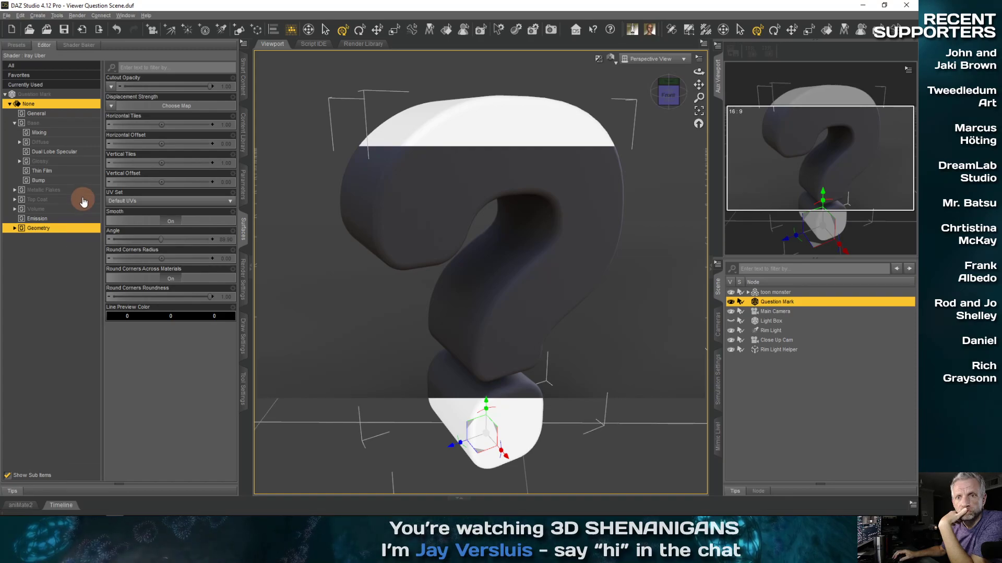
click(85, 180)
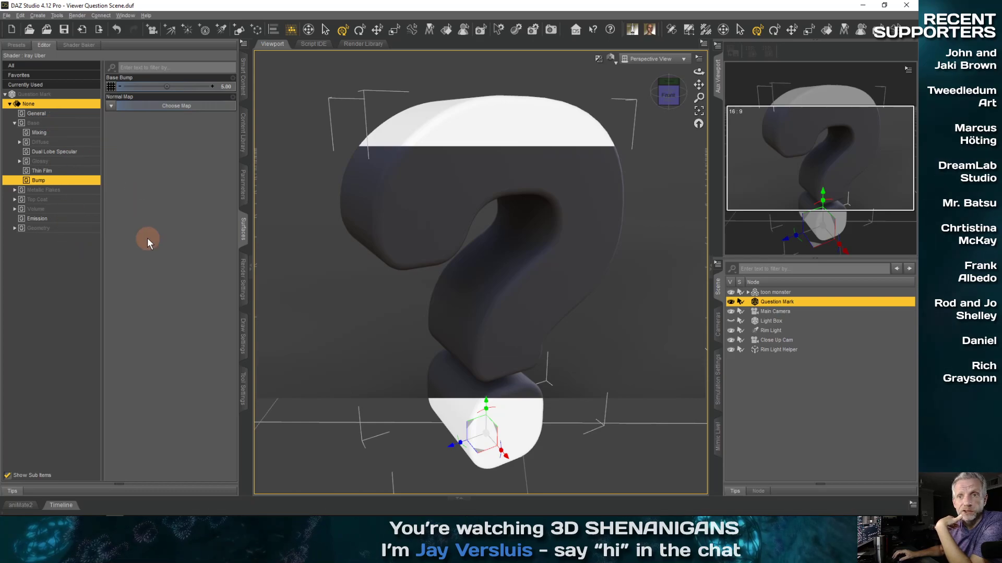
Step: Look through the question mark's base, mixing, diffuse, bump, top coat, volume, geometry and glossy surface settings for scaling controls
click(82, 124)
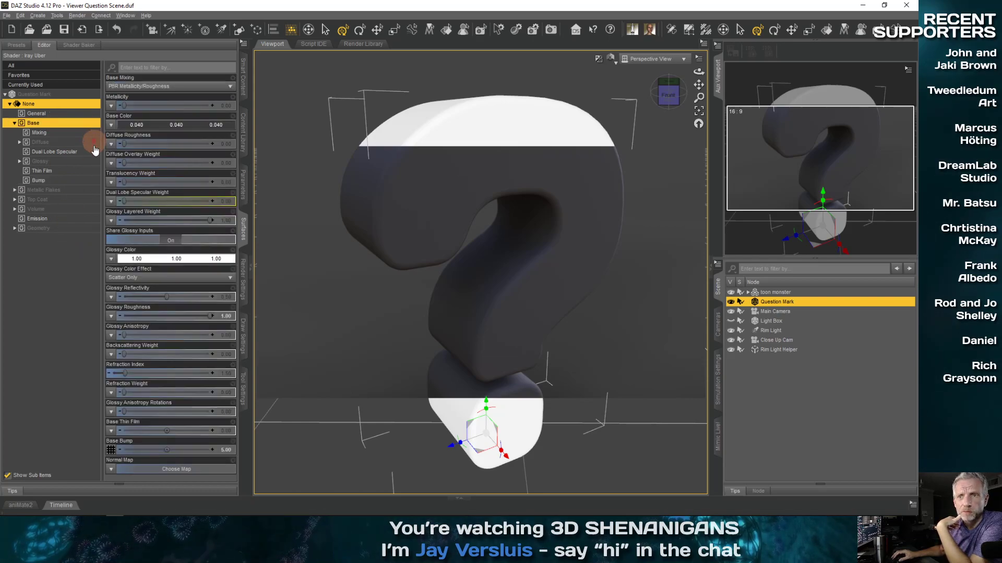
click(82, 134)
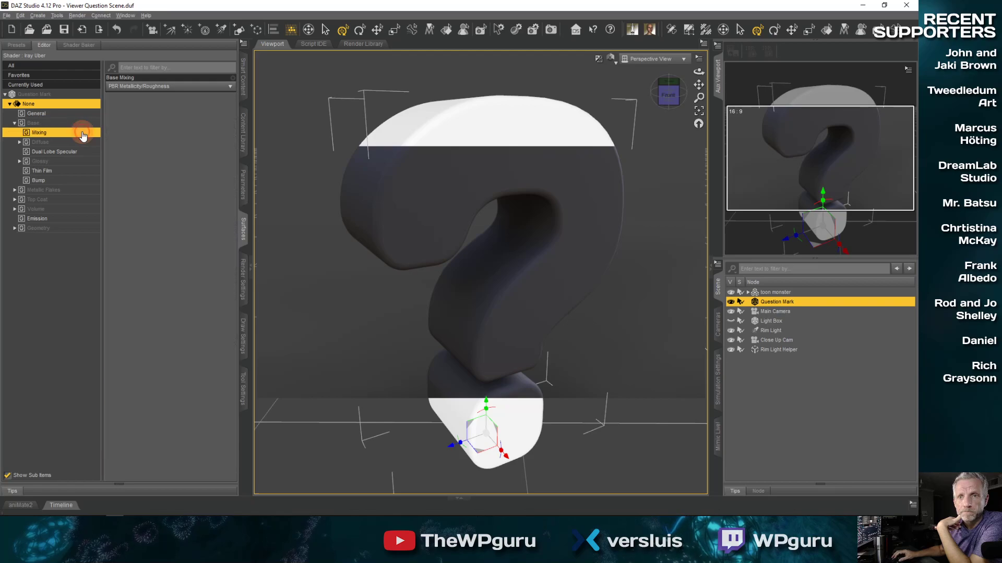
click(83, 142)
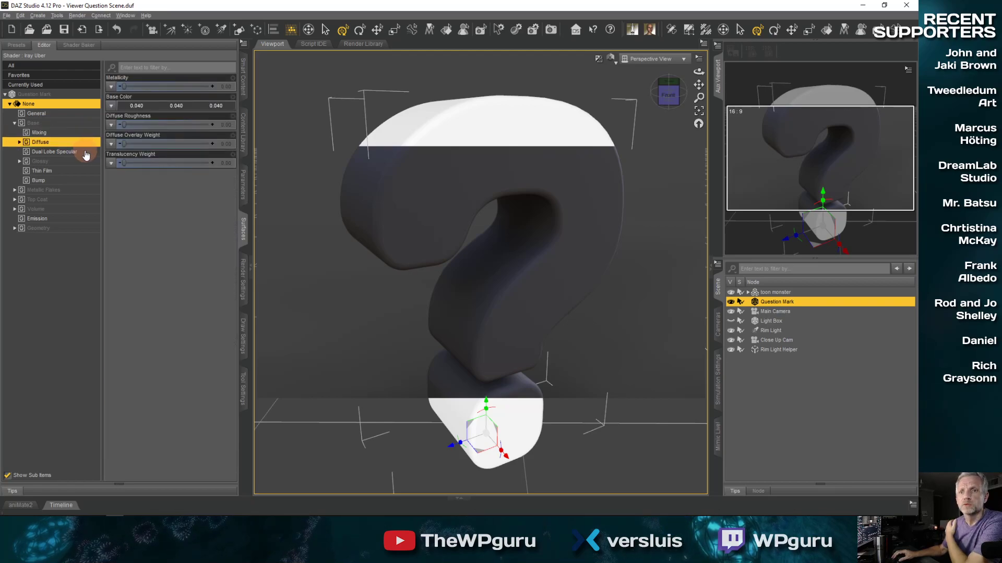
click(72, 182)
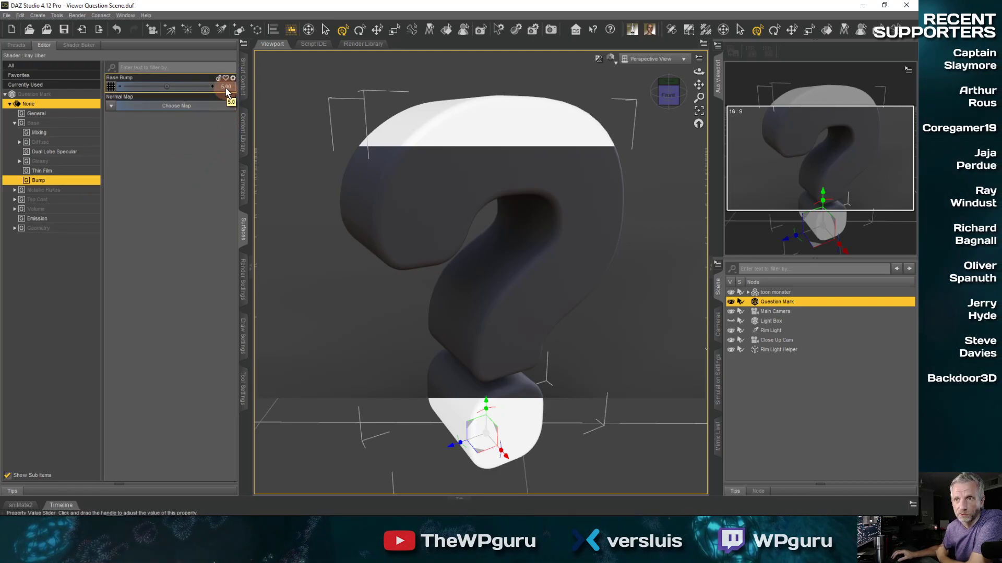
click(78, 199)
click(80, 210)
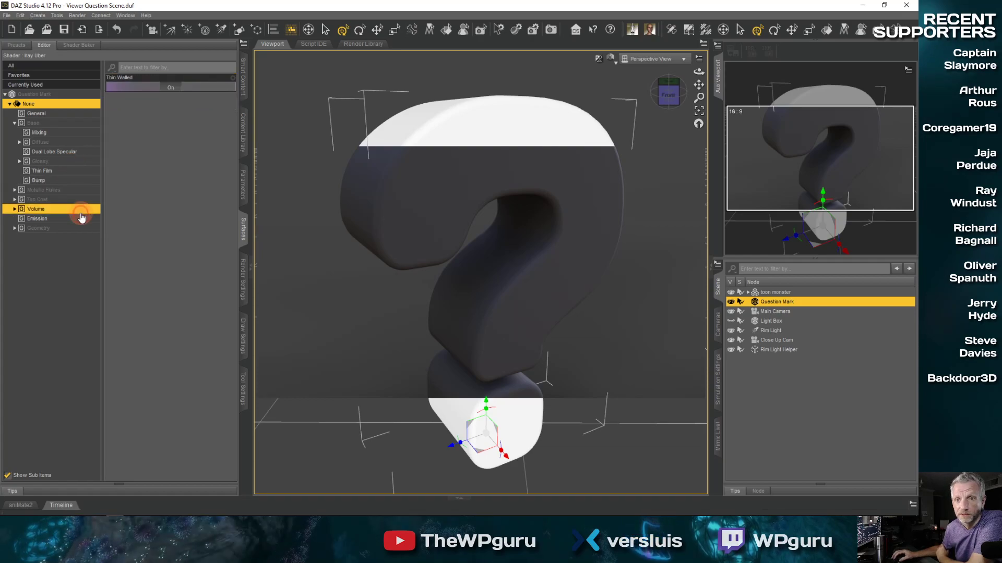
click(81, 219)
click(80, 229)
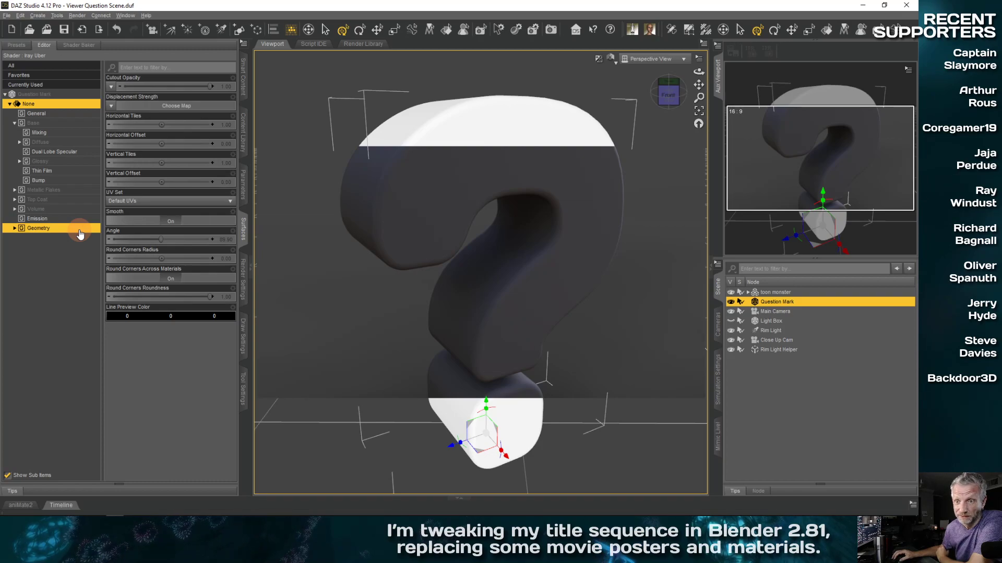
click(84, 181)
click(84, 172)
click(87, 162)
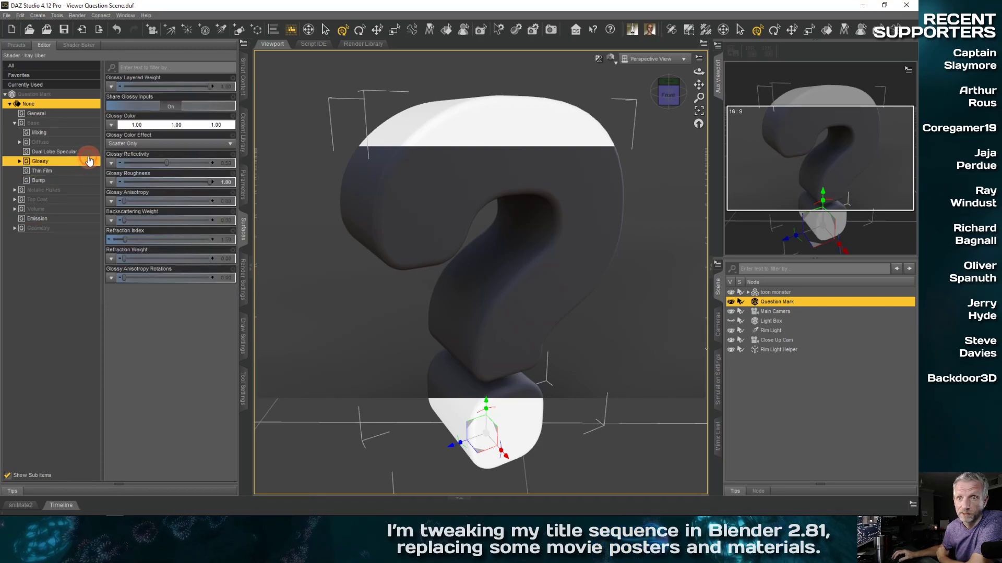
Step: Review the question mark's dual lobe specular, diffuse, mixing, base, general and bump surface settings
click(88, 153)
click(88, 142)
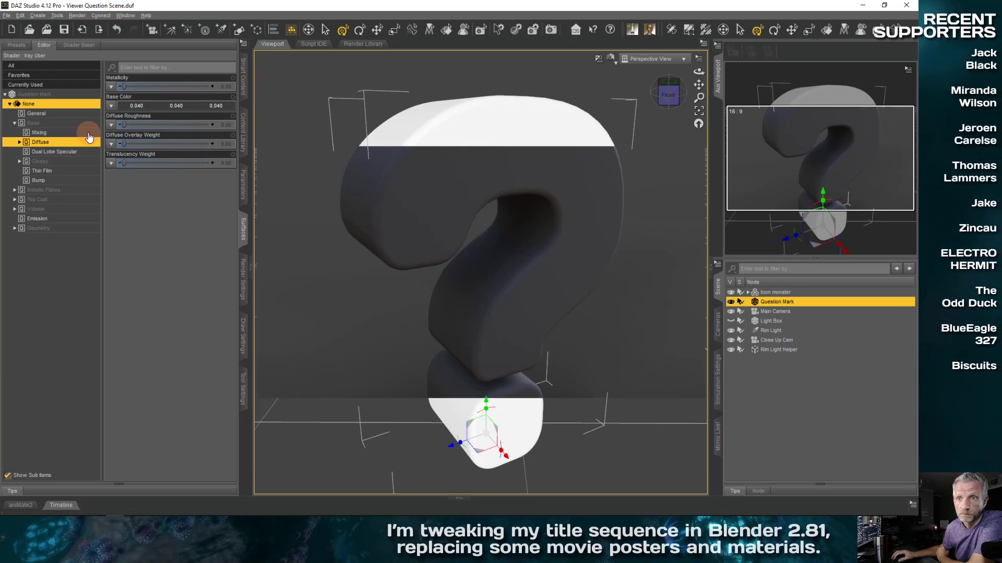
click(89, 132)
click(88, 123)
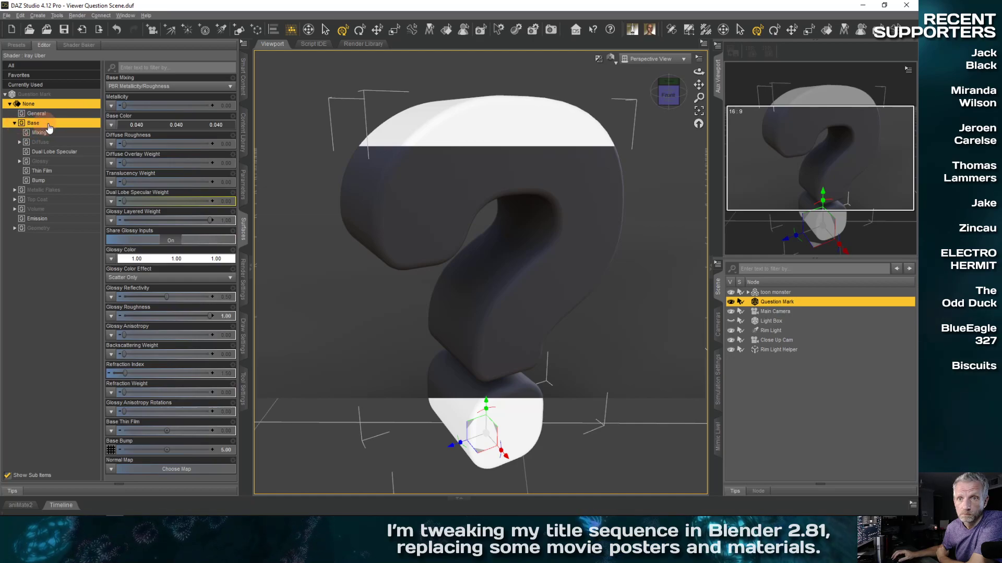
click(71, 114)
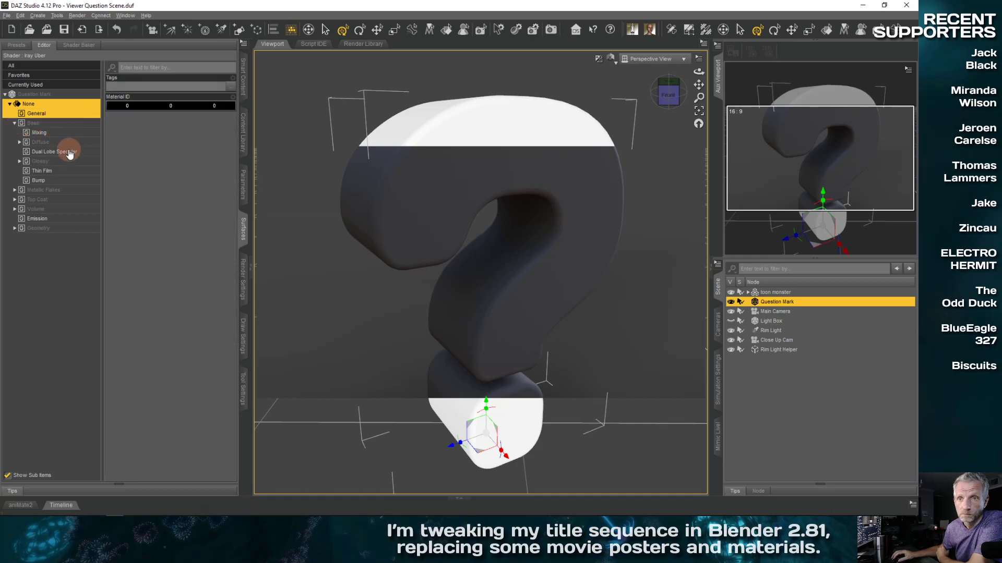
click(72, 181)
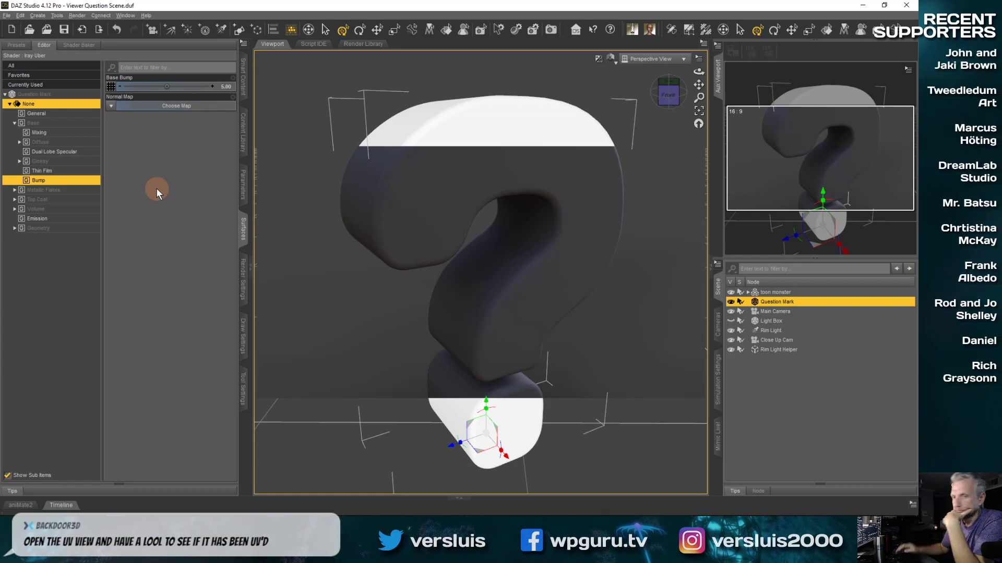
Step: Check the question mark's UV set options and inspect its layout in UV View, returning to Perspective View
click(85, 229)
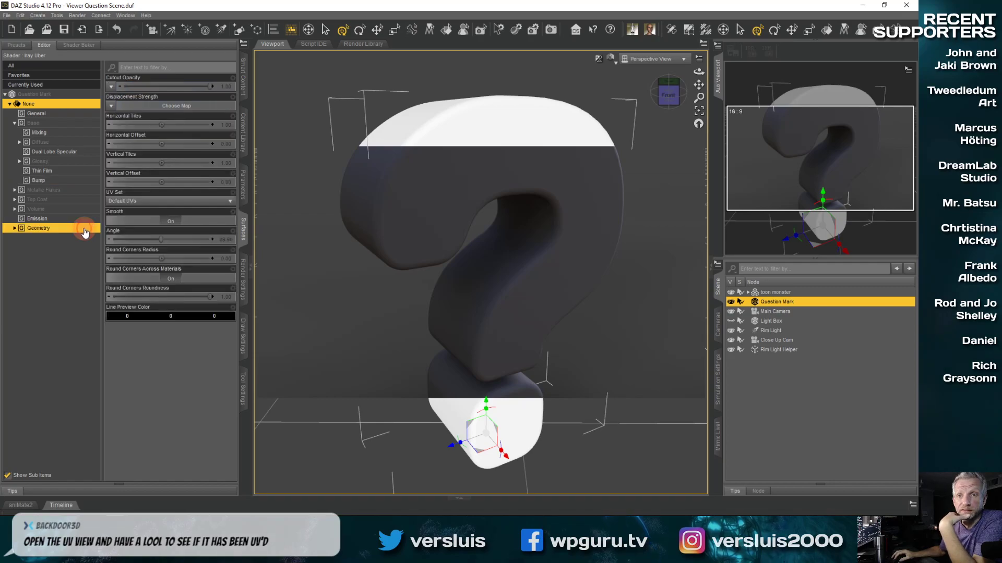
click(226, 202)
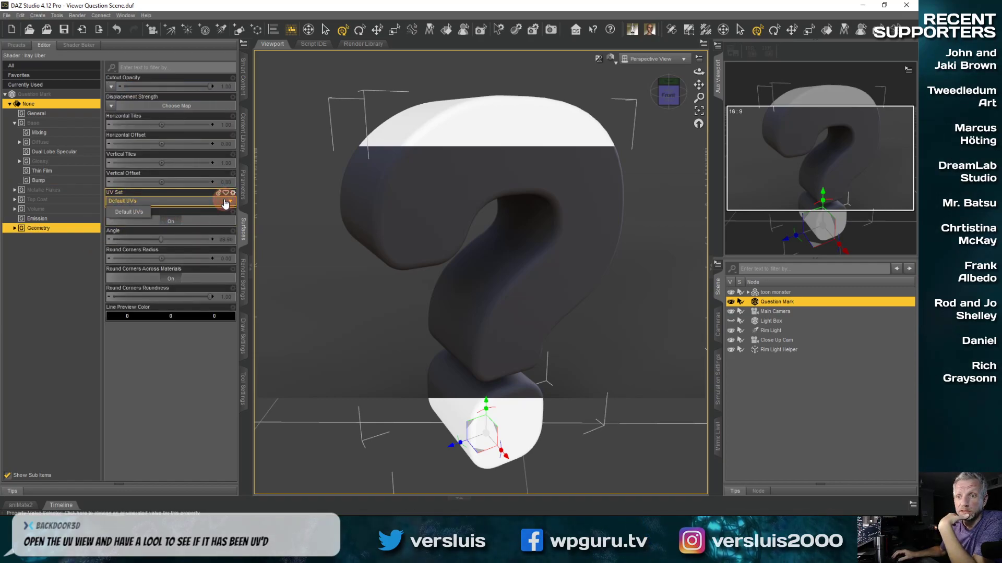
click(225, 203)
click(659, 59)
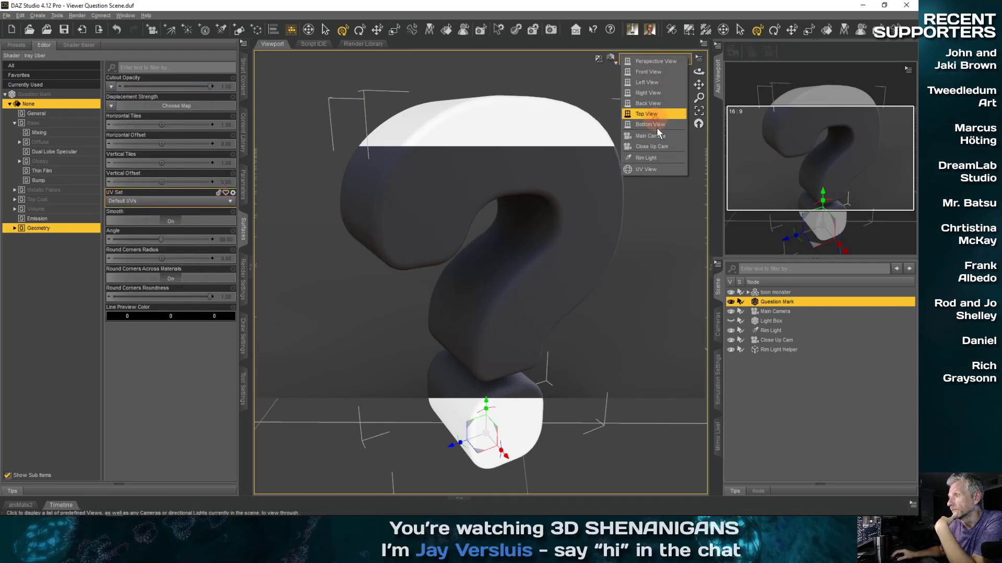
click(662, 168)
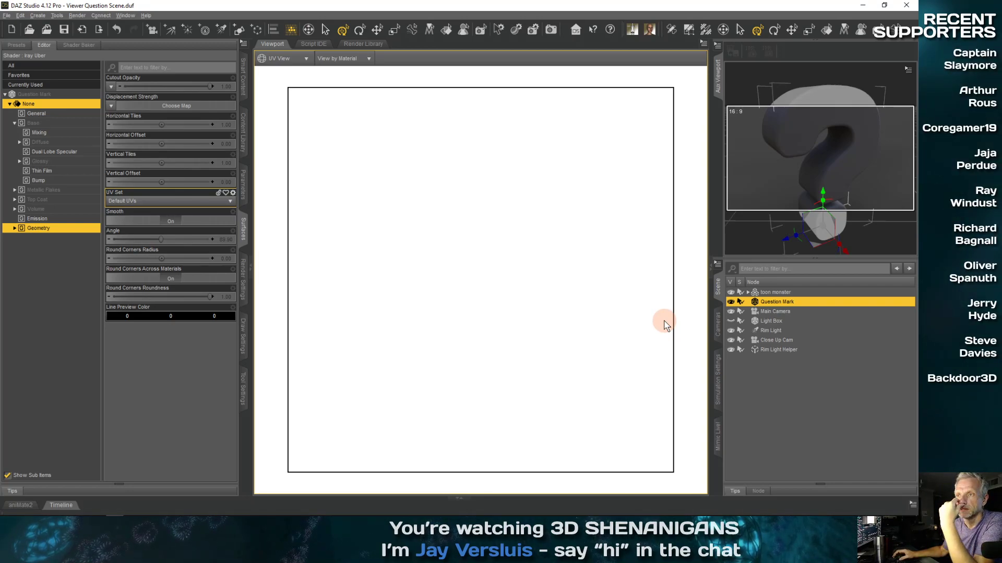
click(302, 59)
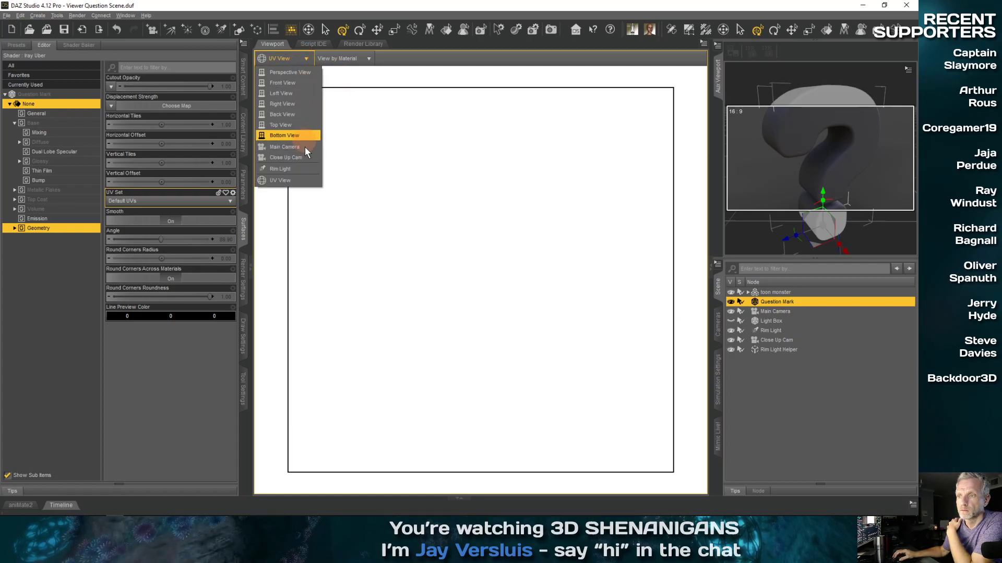
click(302, 74)
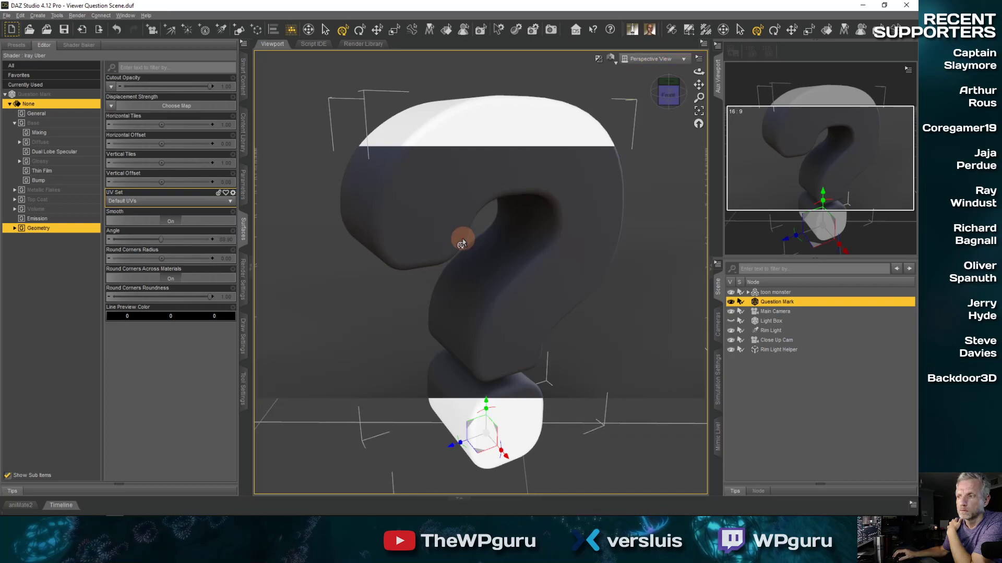
Step: Switch to Blender with the Question Mark.blend file and view the question mark text object from several angles
click(199, 522)
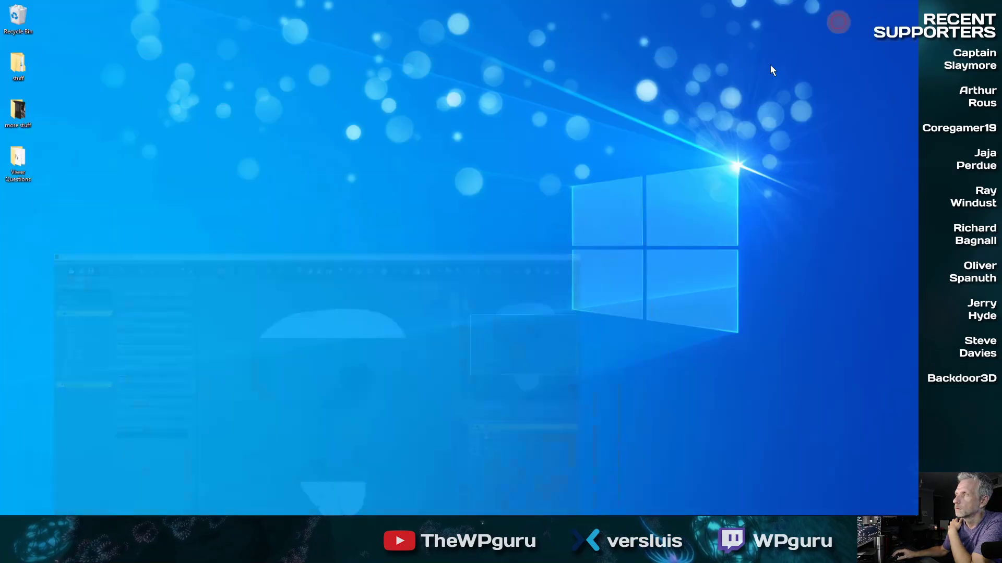
mouse_move(198, 516)
click(130, 505)
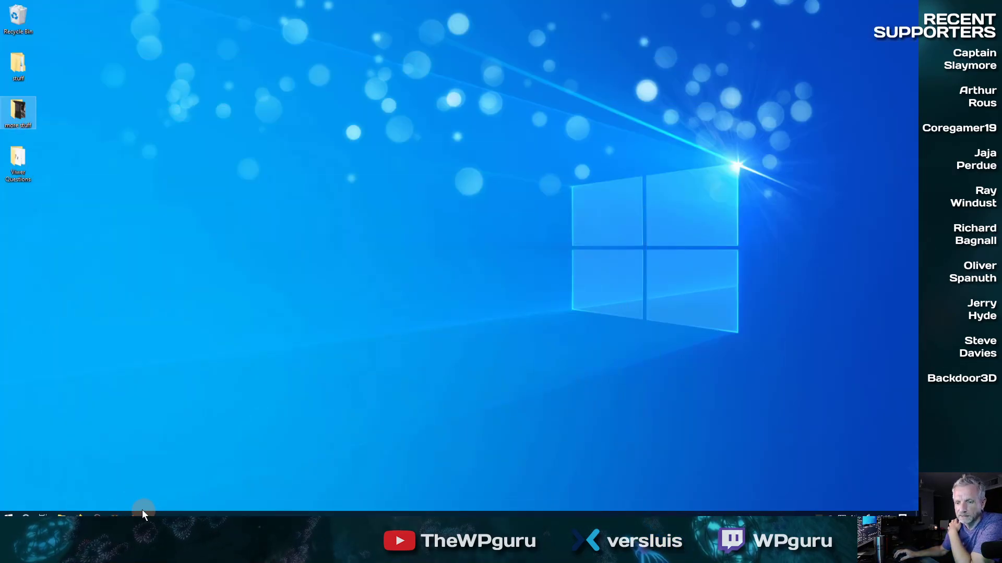
click(130, 509)
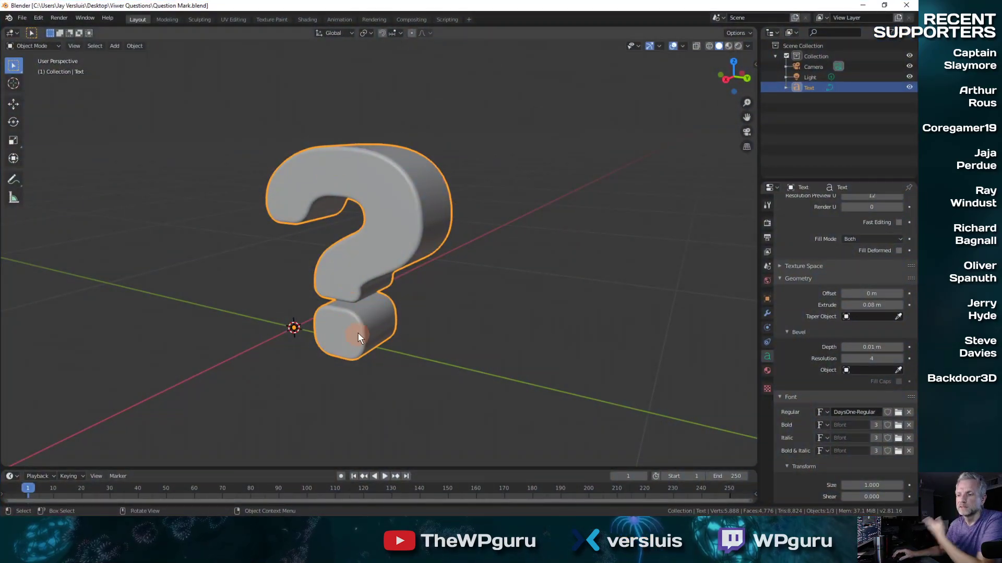
middle_drag(370, 349, 471, 358)
click(815, 91)
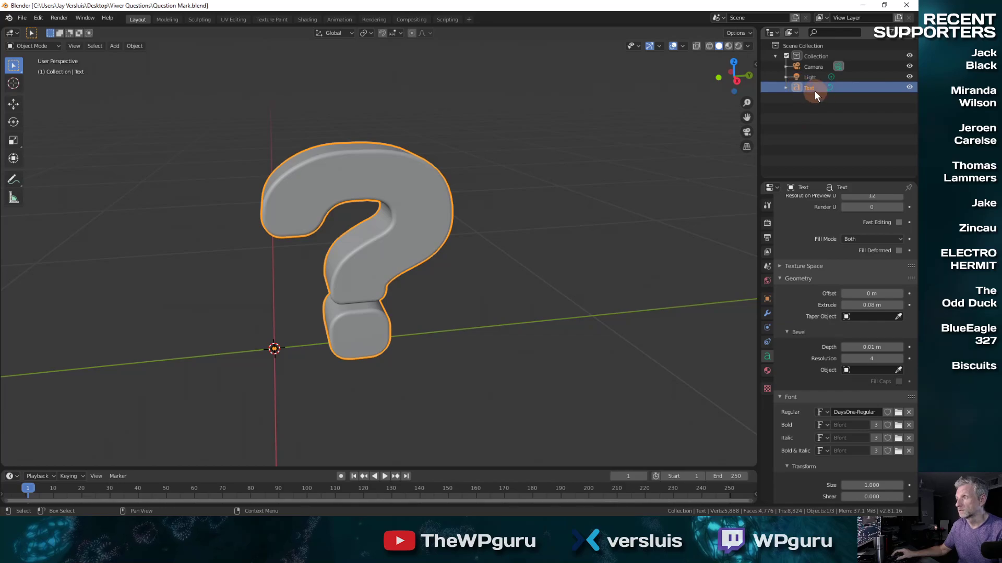
middle_drag(527, 243, 593, 229)
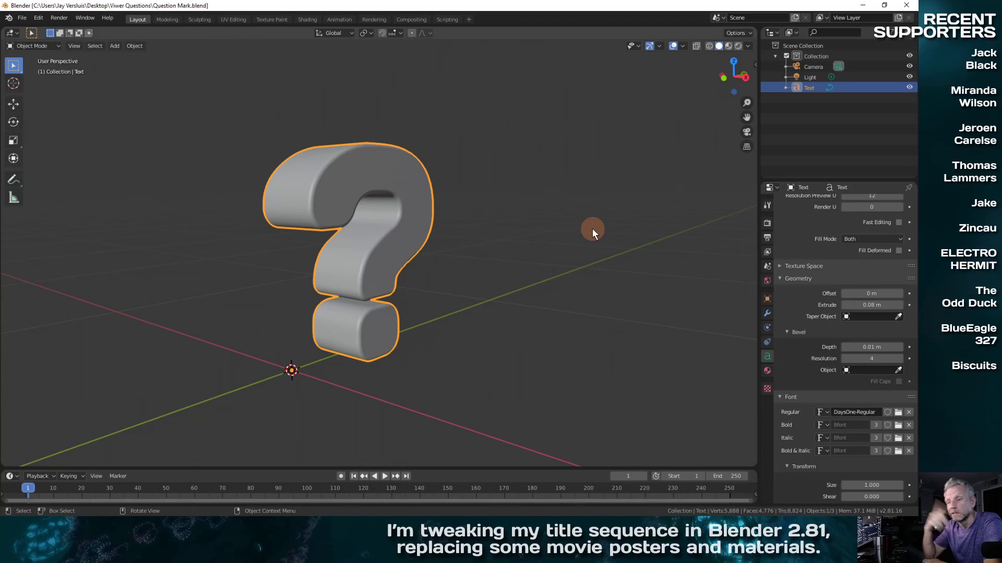
Step: Duplicate the question mark text object in place
click(828, 89)
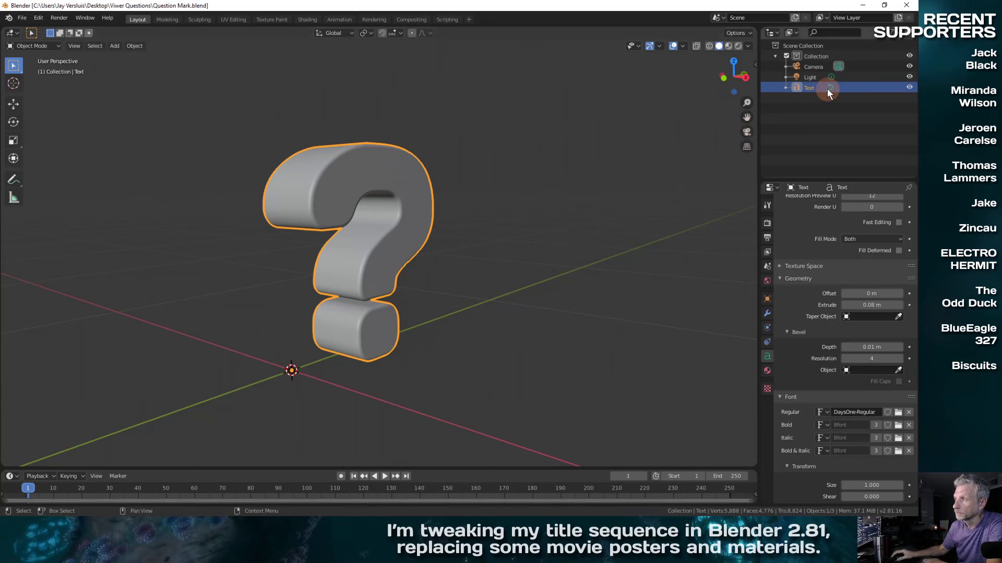
click(813, 87)
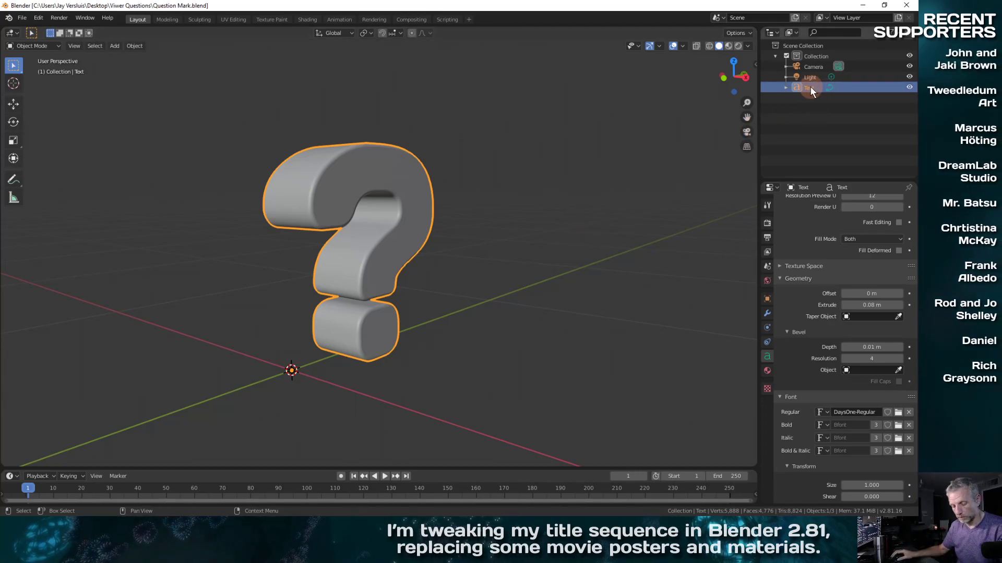
key(shift+d)
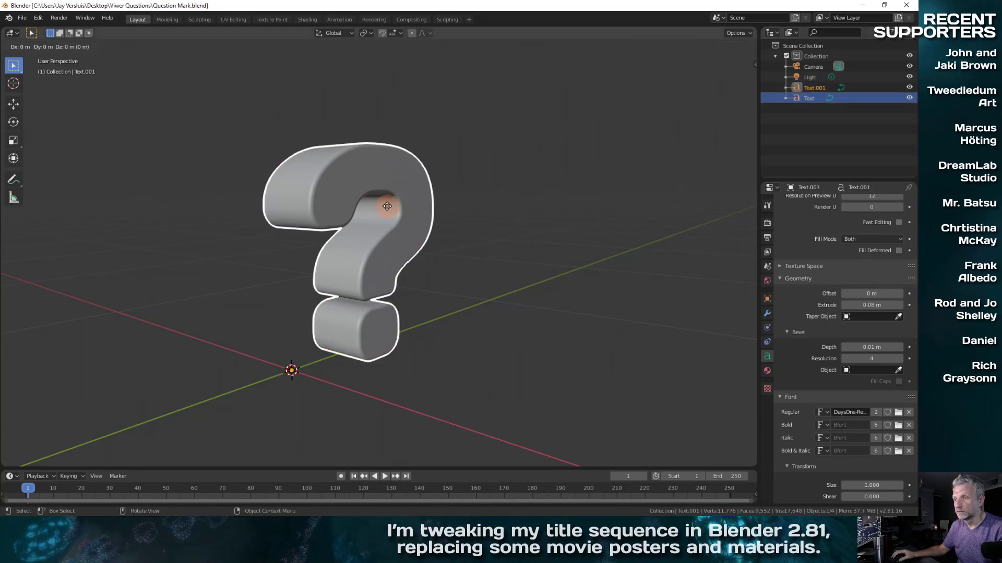
right_click(577, 152)
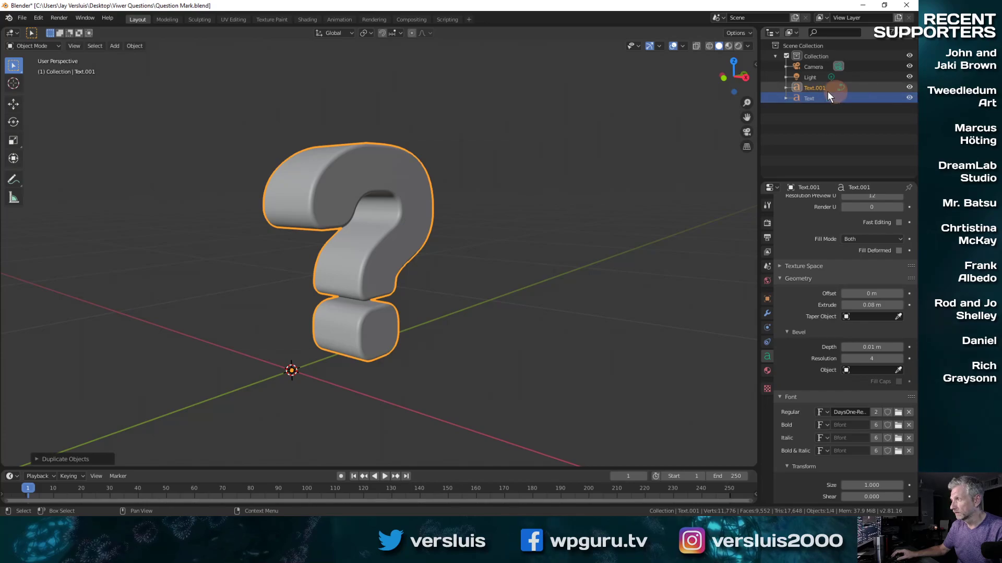
Step: Convert the duplicated question mark text to a mesh using Mesh from Curve/Meta/Surf/Text
click(812, 89)
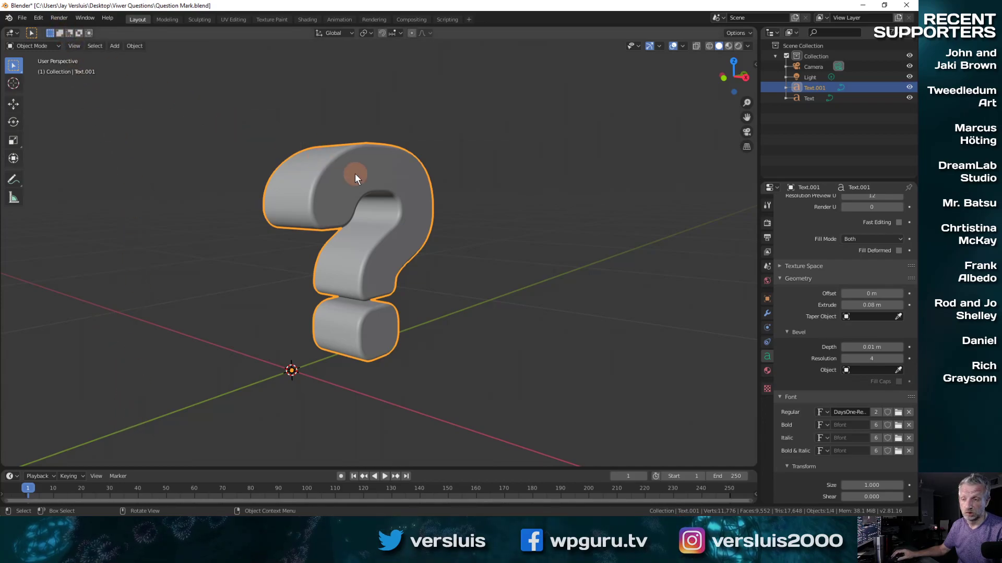
key(F3)
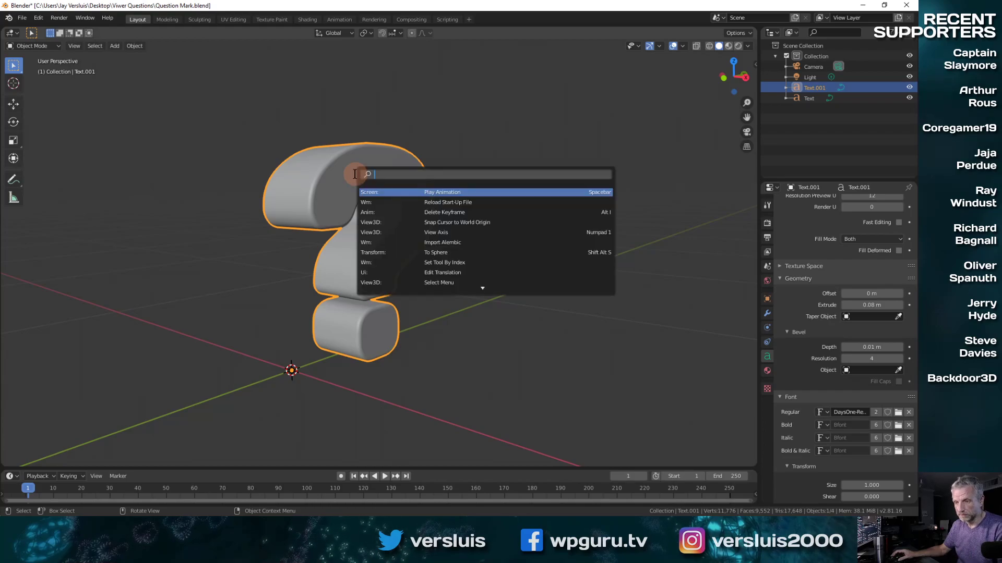
text(con)
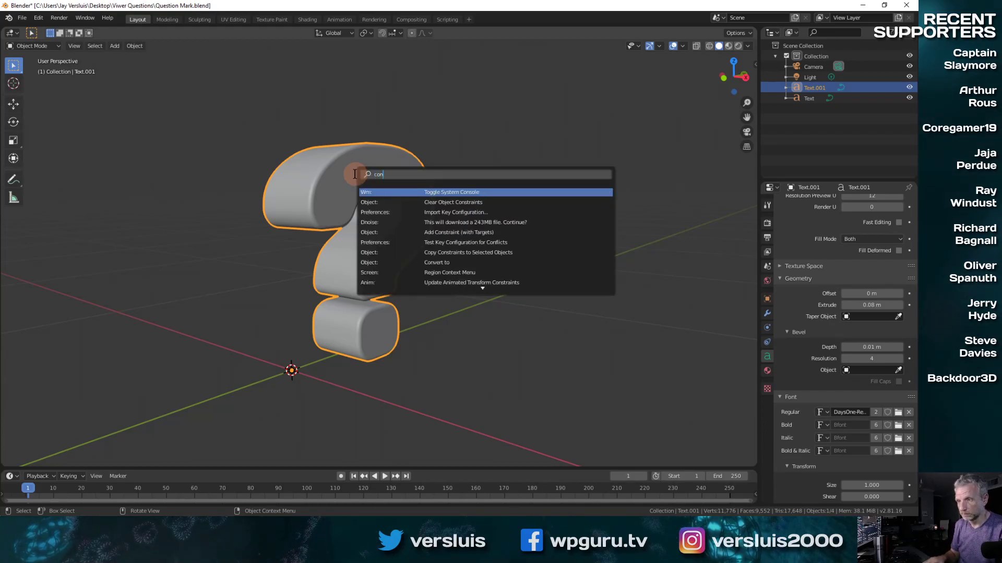
text(ver)
key(Return)
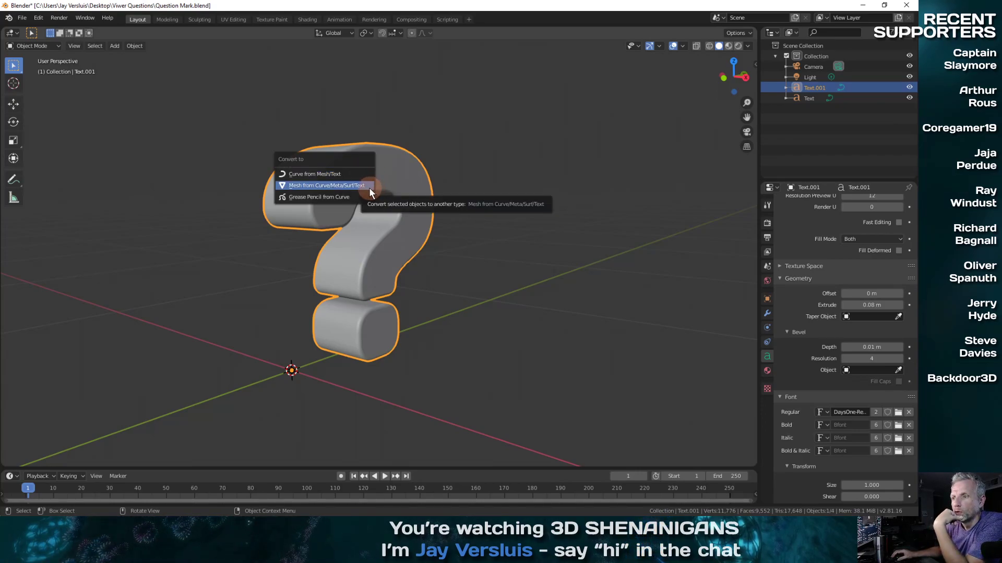
click(368, 187)
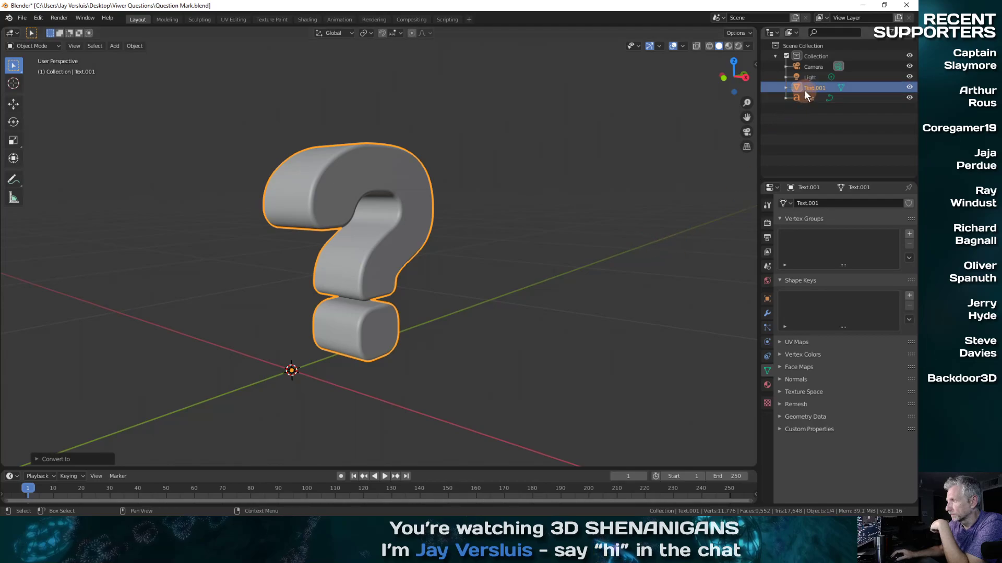
Step: Rename the converted mesh object to "Question Mark UVd"
double_click(824, 88)
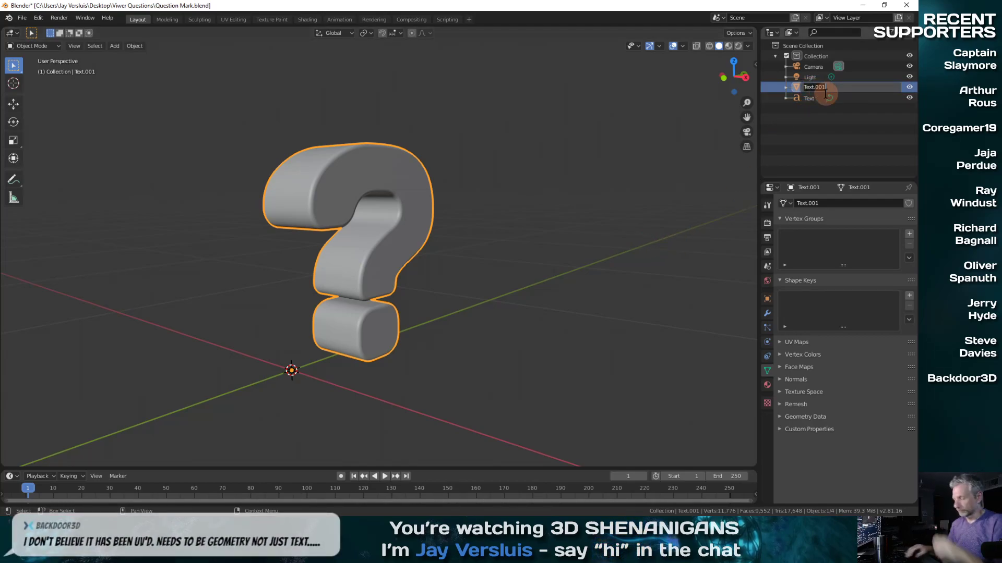
text(QUestion)
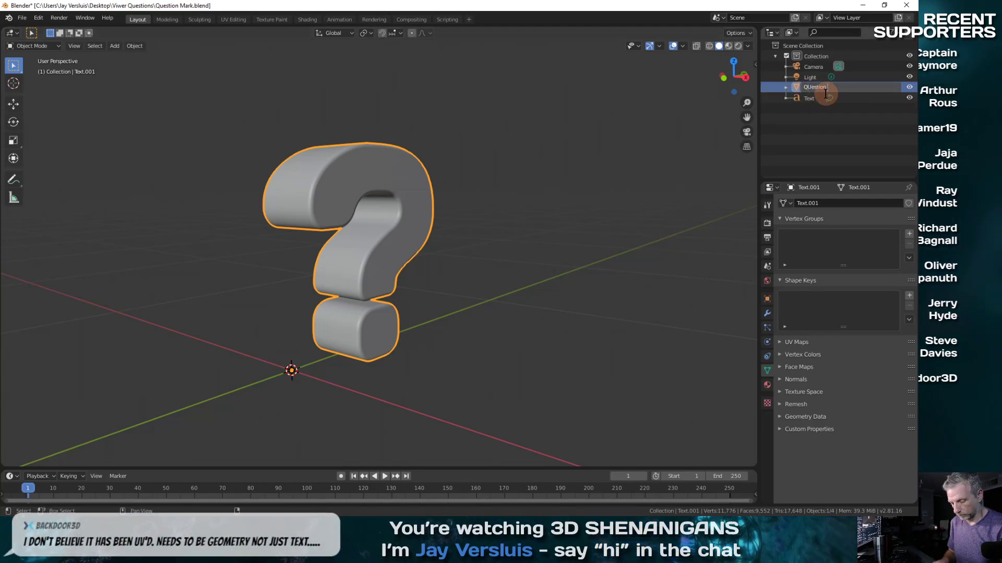
text( Mark UVd)
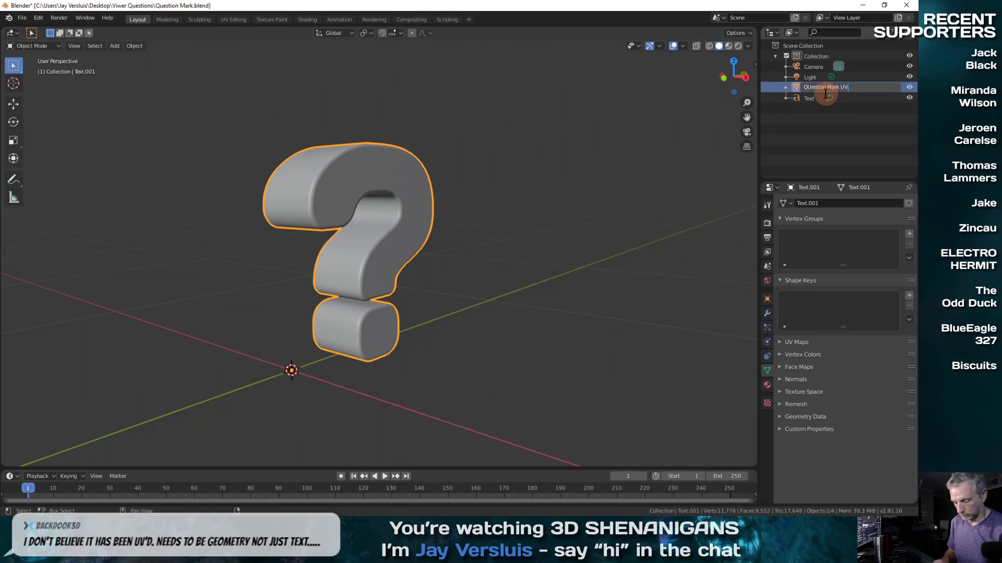
key(Return)
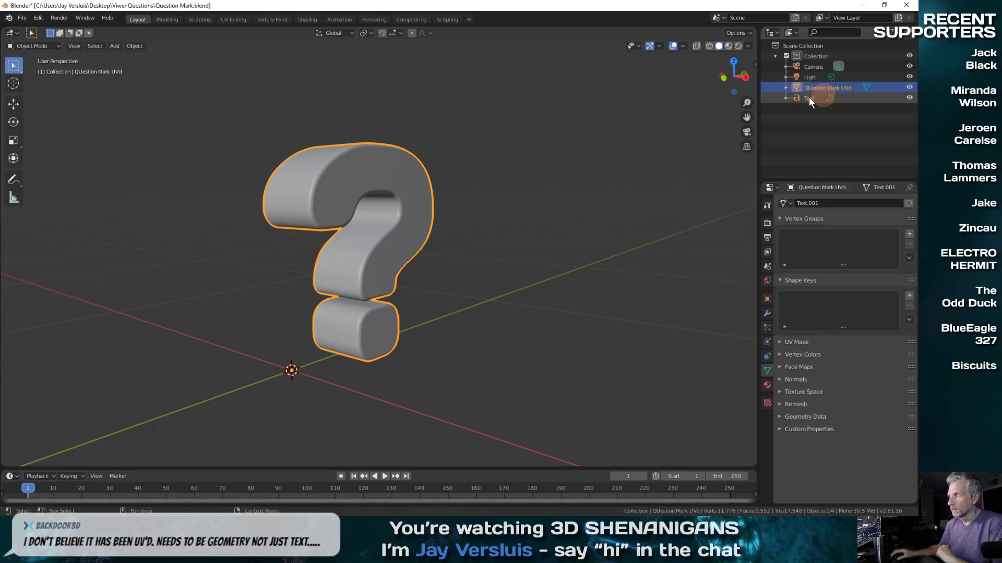
double_click(824, 86)
key(Left)
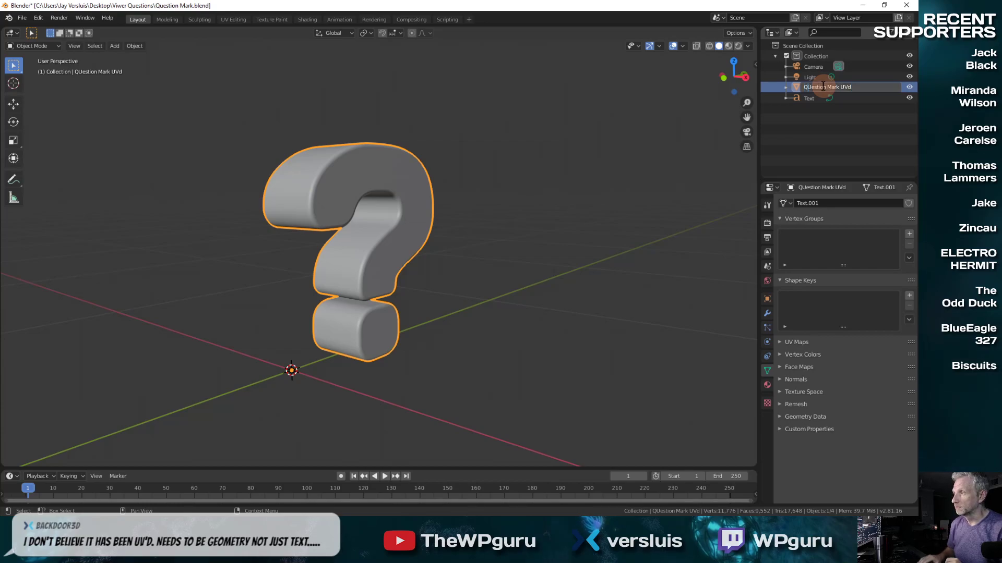
key(Right)
key(Right)
key(BackSpace)
text(u)
key(Return)
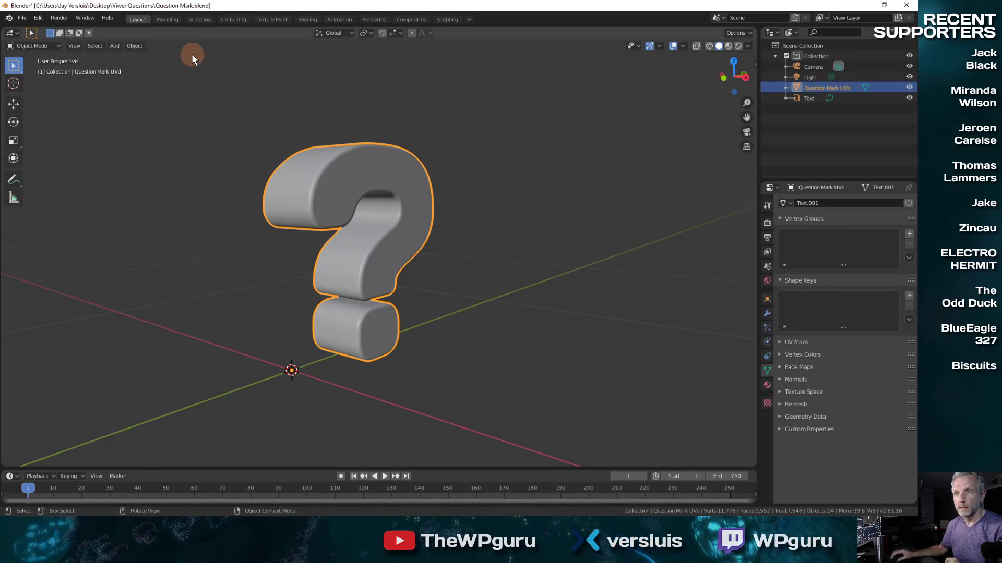
Step: Open the UV Editing workspace and frame the Question Mark UVd mesh in Object Mode
click(234, 19)
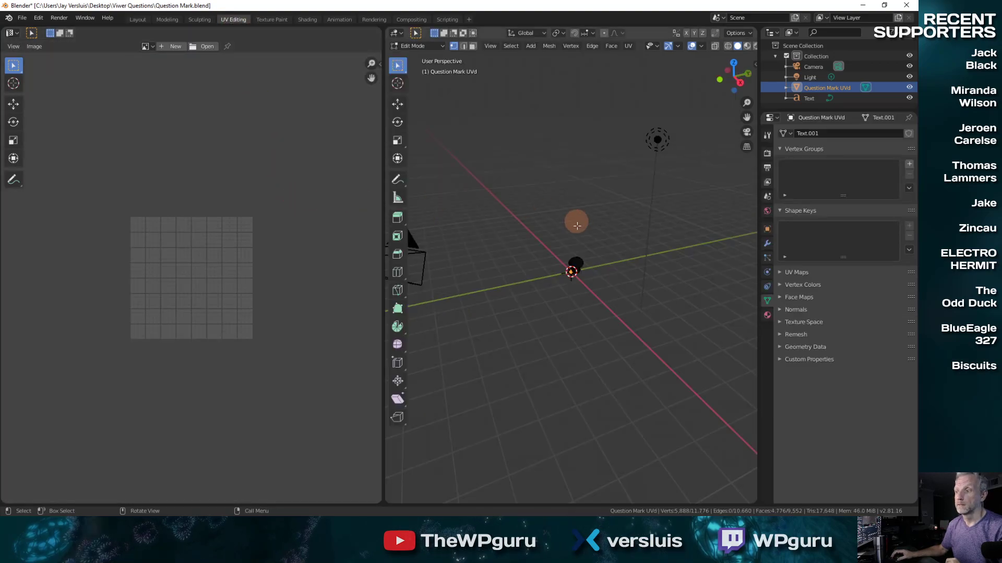
key(KP_0)
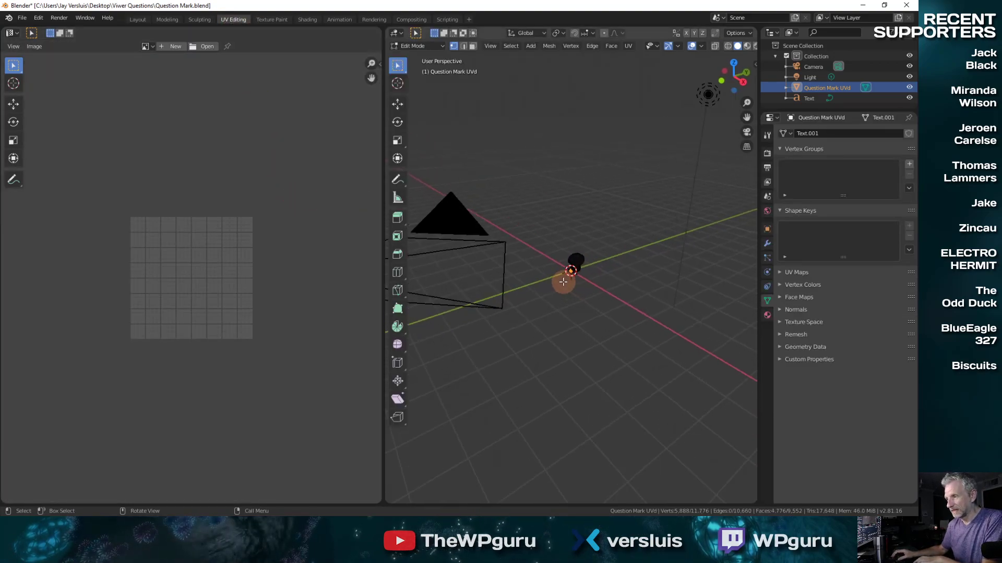
key(KP_0)
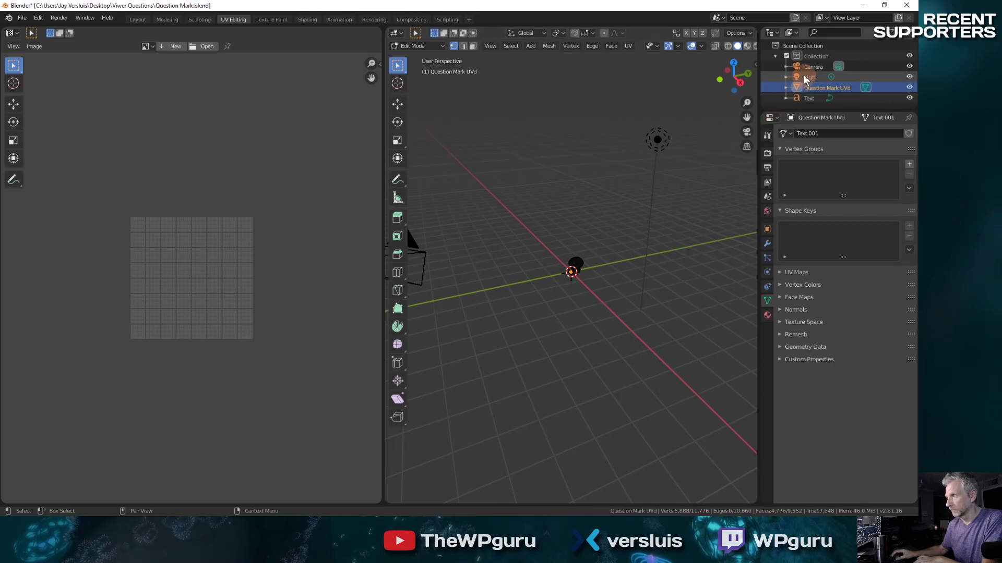
click(805, 77)
click(815, 88)
click(417, 46)
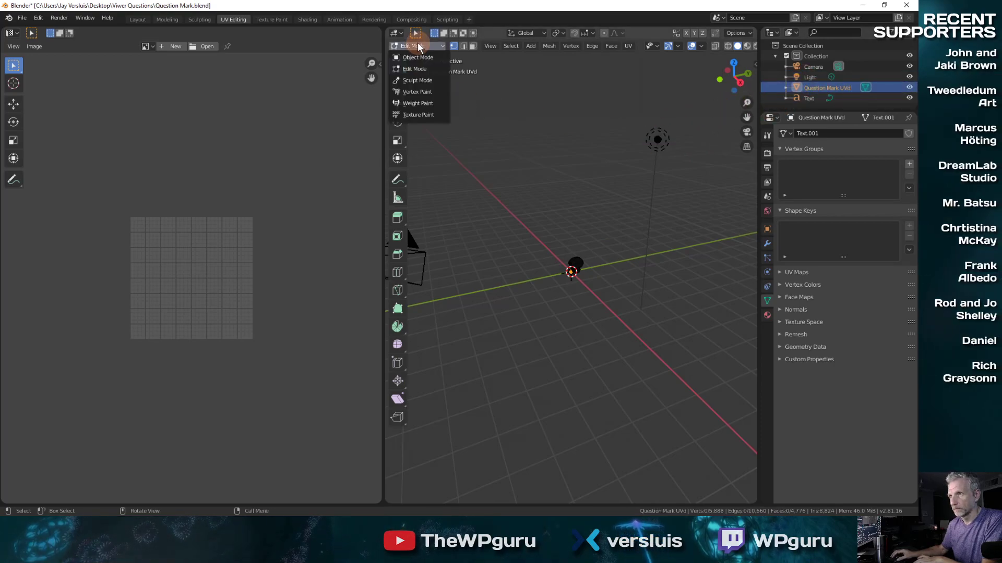
click(421, 55)
key(KP_Decimal)
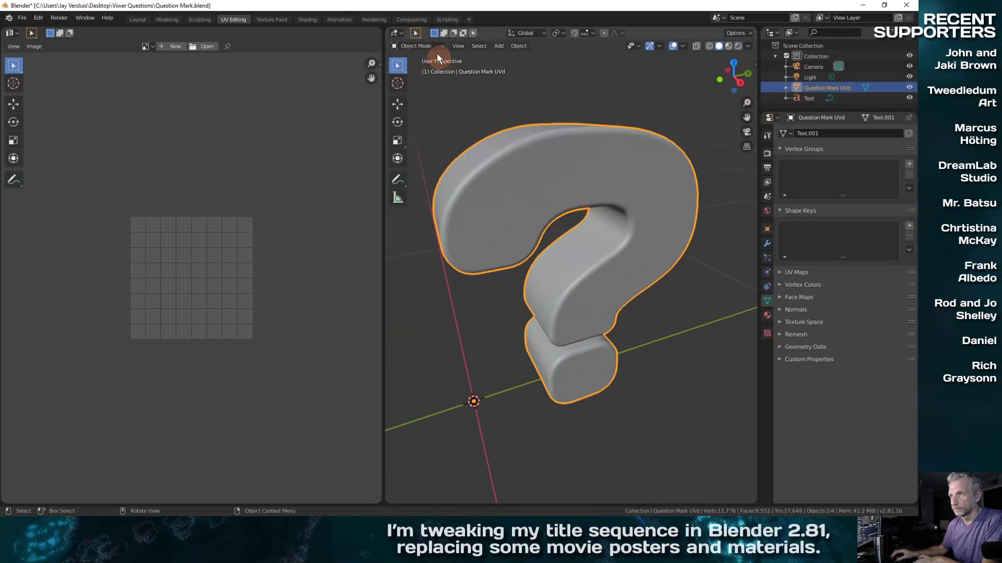
Step: Unwrap all faces of the Question Mark UVd mesh using Smart UV Project with a 66 angle limit, returning to Object Mode
key(Tab)
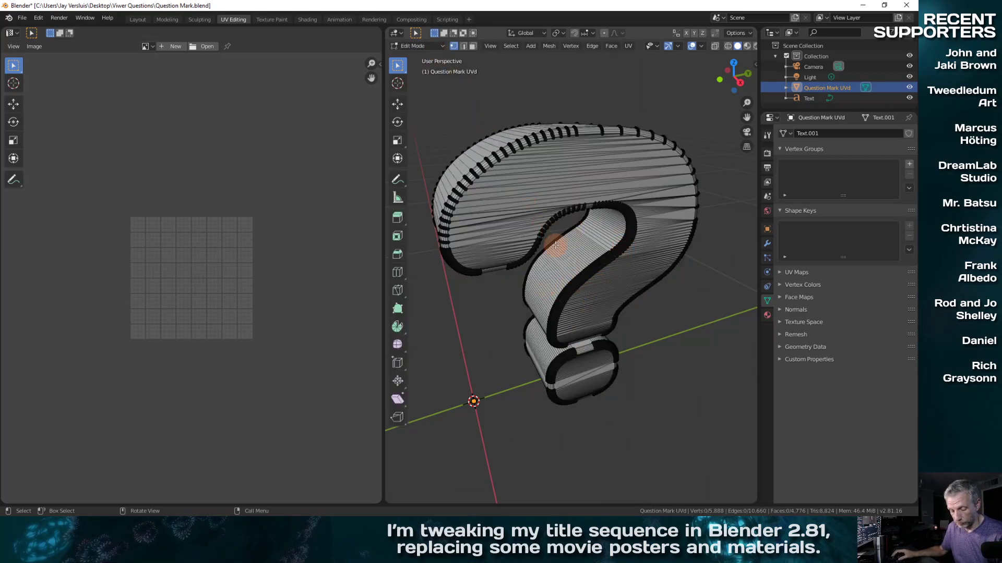
key(a)
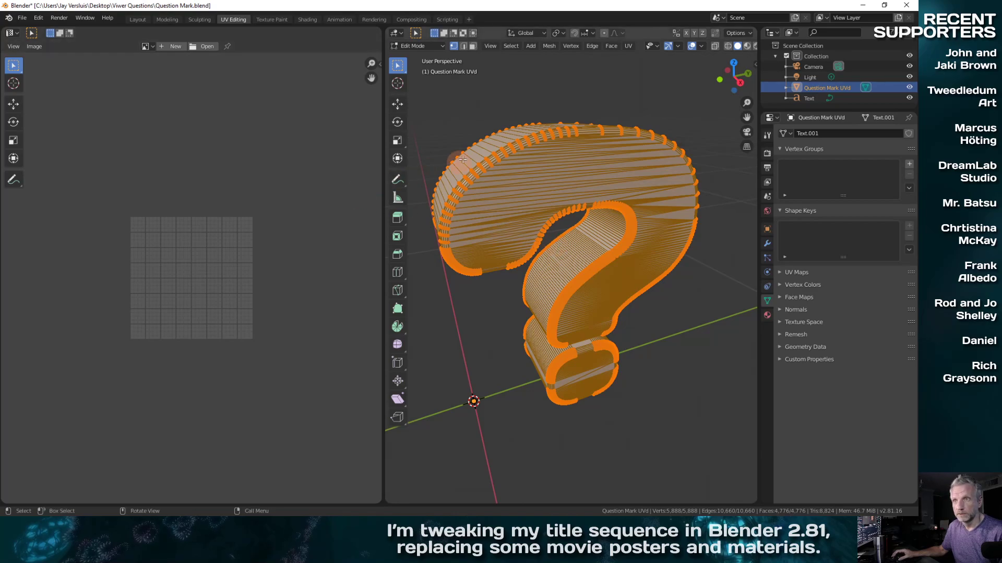
click(627, 46)
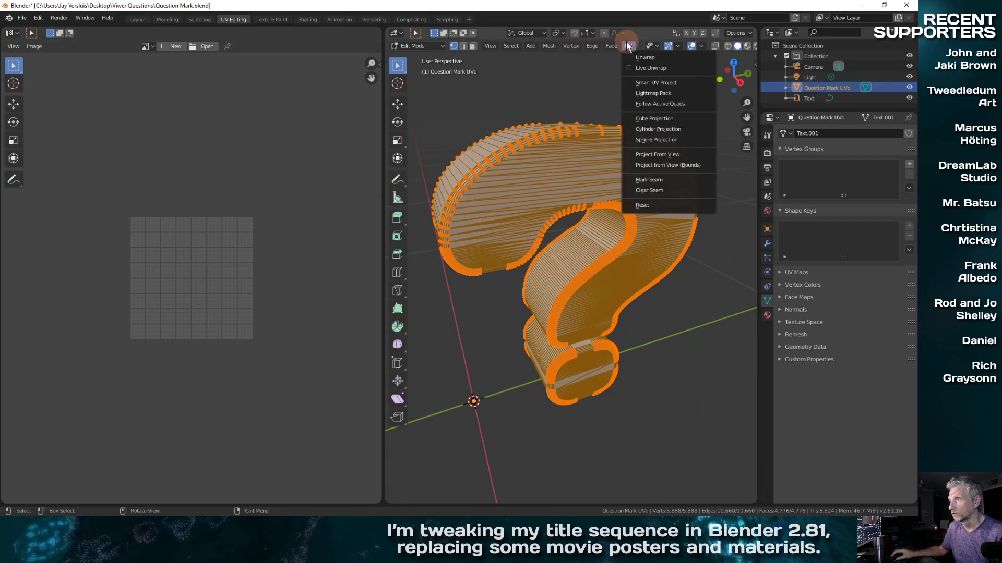
click(675, 82)
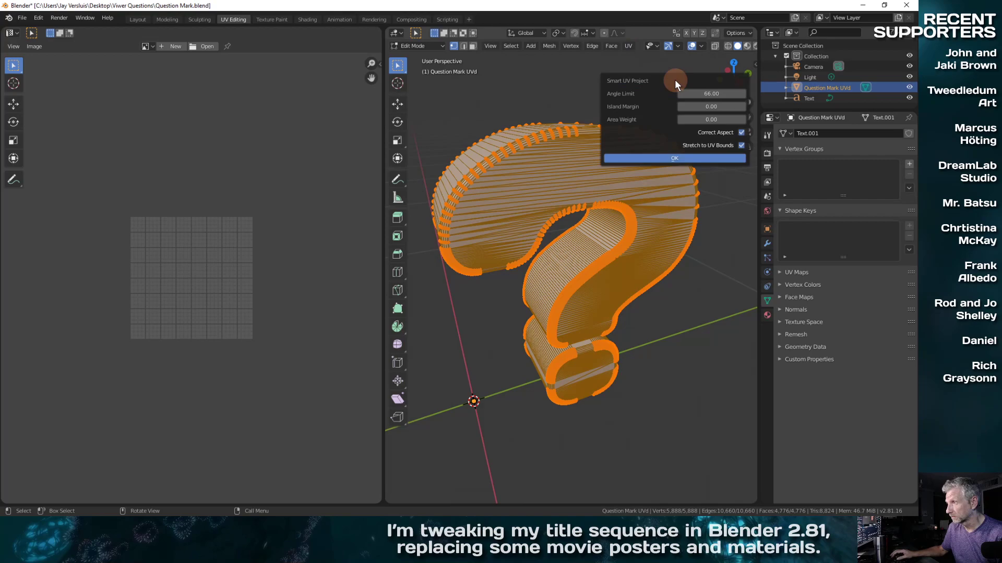
click(671, 156)
scroll(197, 290, down, 5)
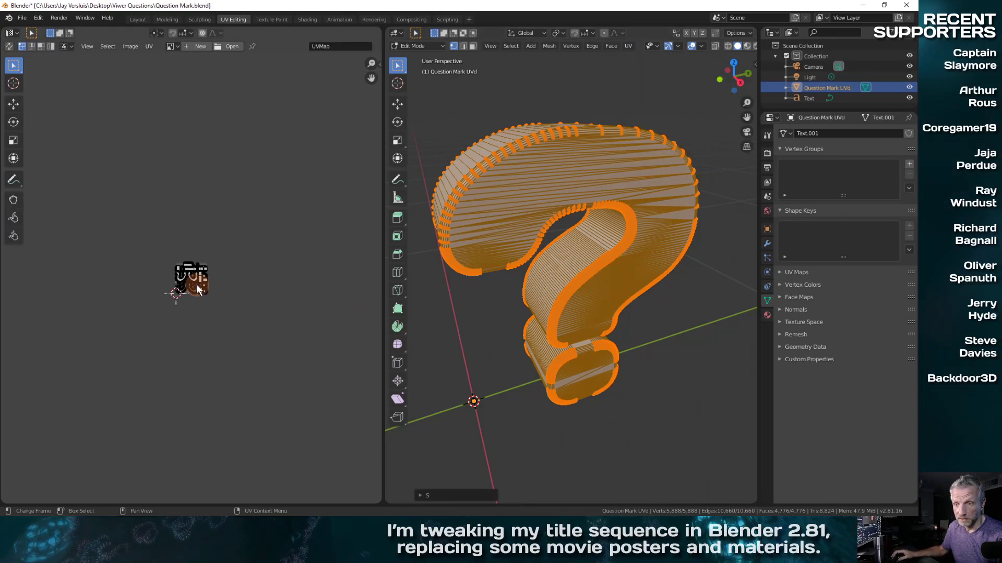
scroll(197, 290, up, 10)
scroll(197, 290, down, 3)
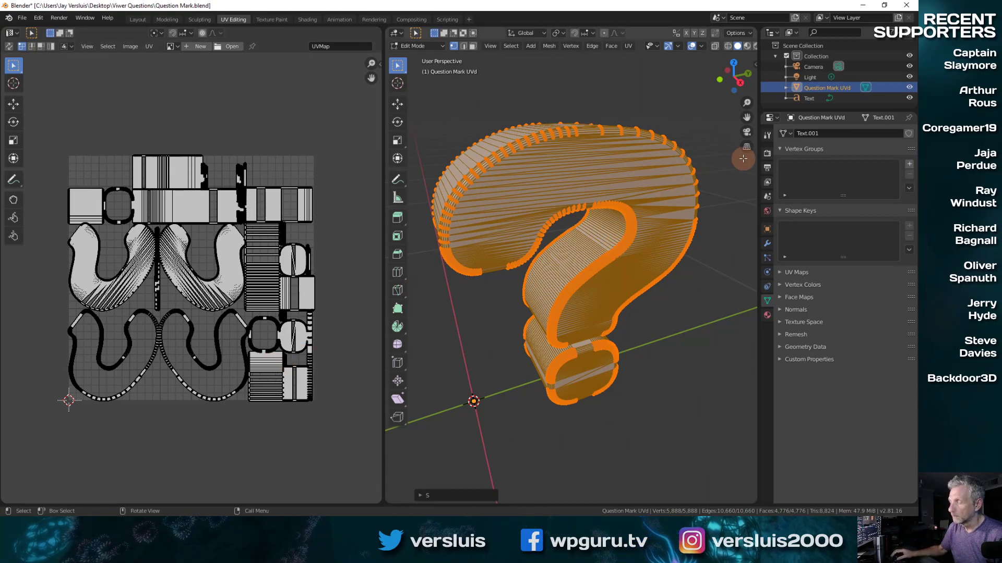
key(Tab)
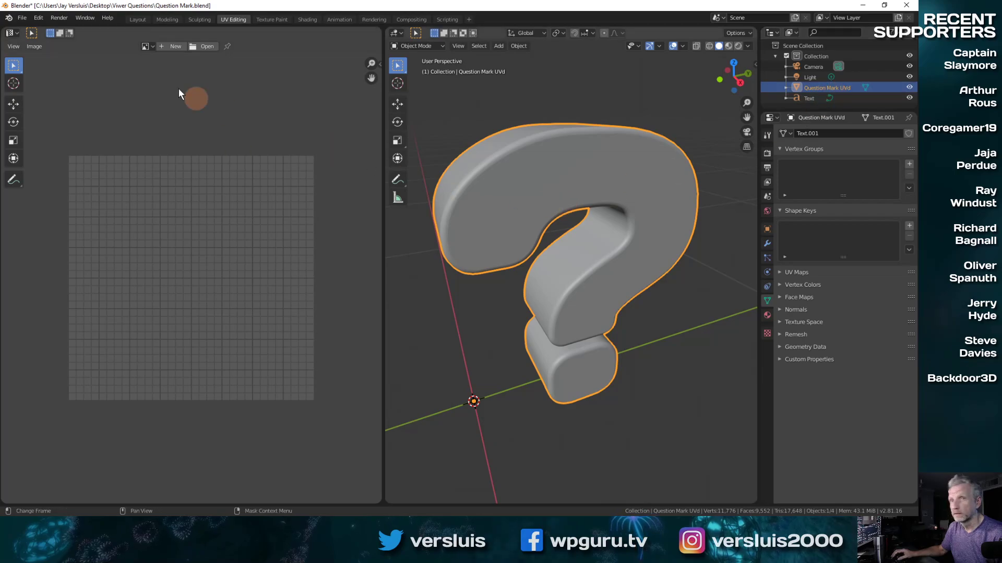
Step: Export the selected mesh as a Wavefront OBJ named "Question Mark UVd.obj" in the Viwer Questions folder
click(21, 18)
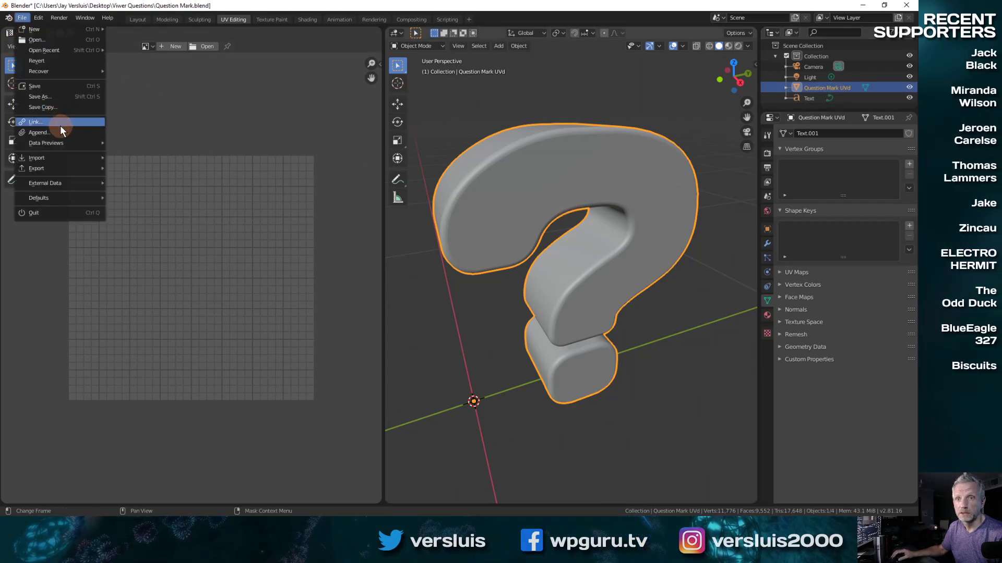
mouse_move(71, 169)
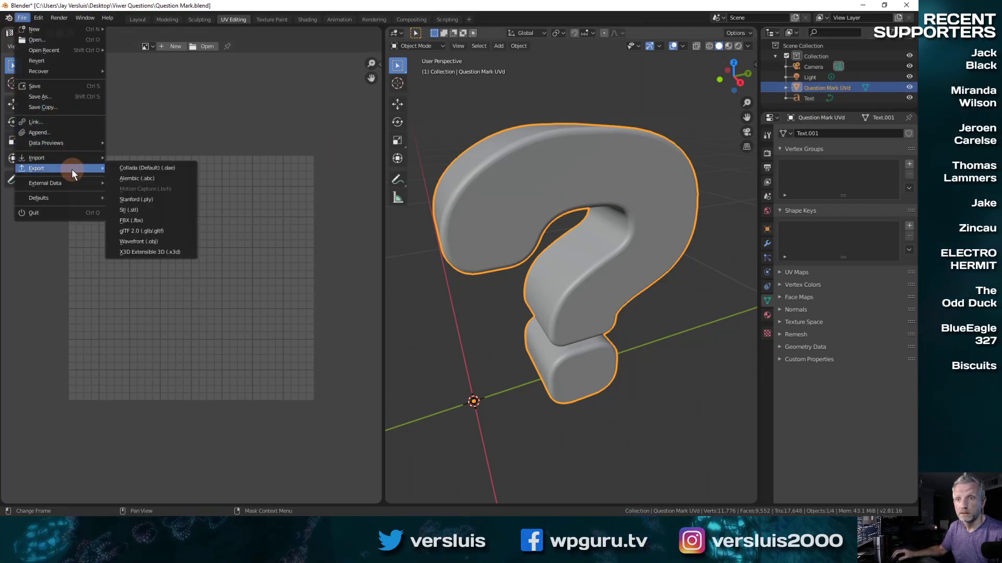
click(164, 238)
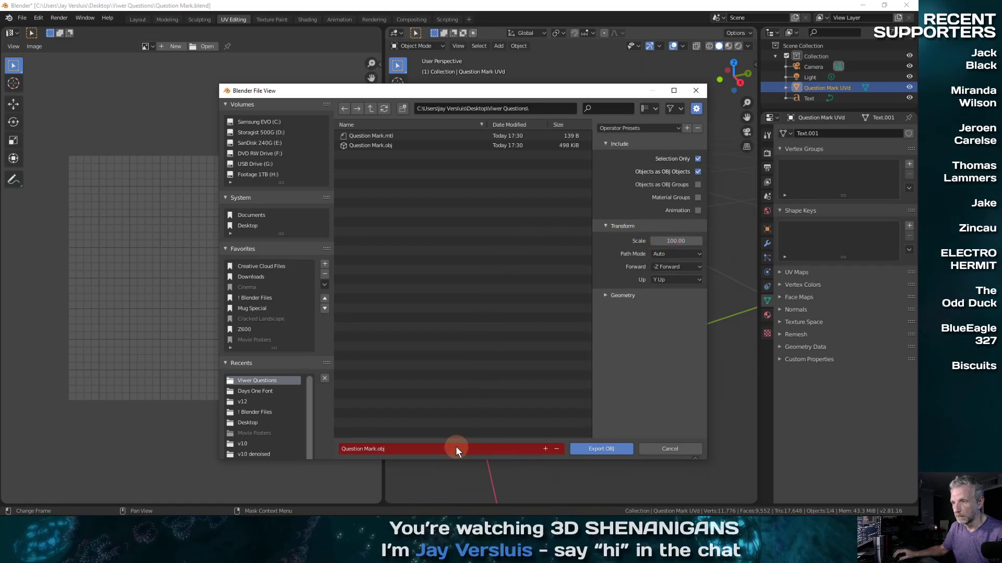
click(403, 447)
key(Home)
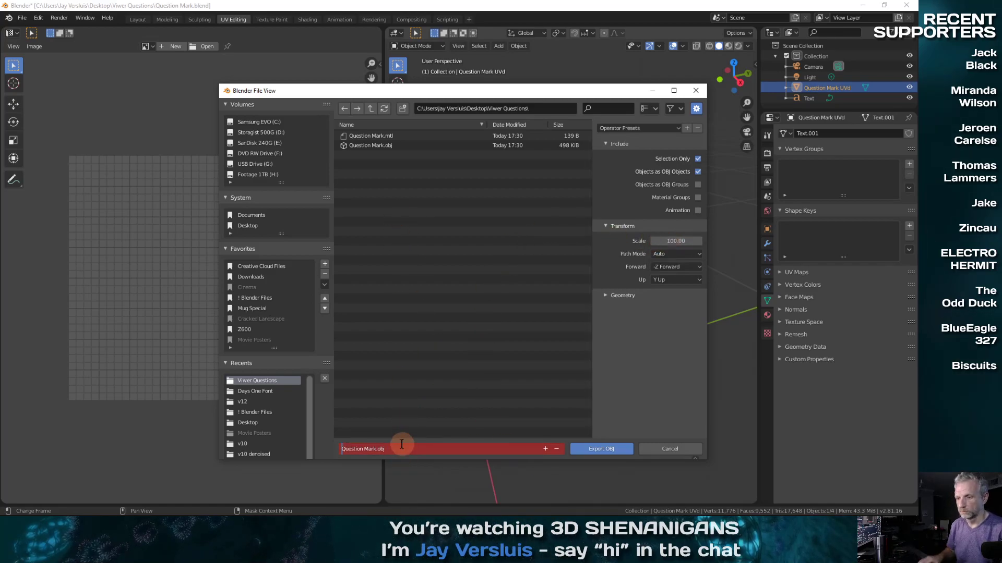
key(Right)
key(Right)
key(Right)
key(Right)
key(Right)
key(Right)
key(Right)
key(Right)
key(Right)
key(Right)
key(Right)
key(Right)
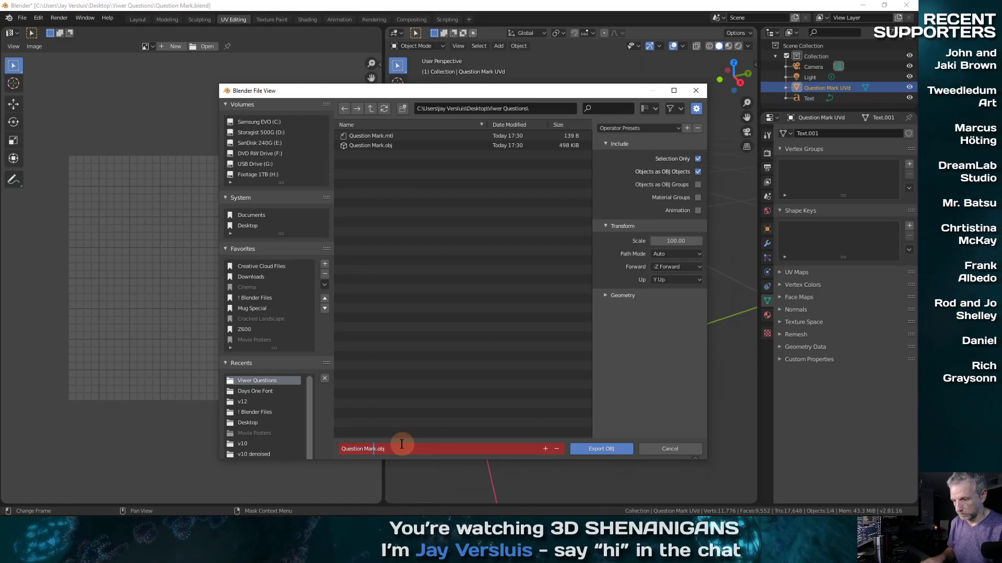
text(UVd)
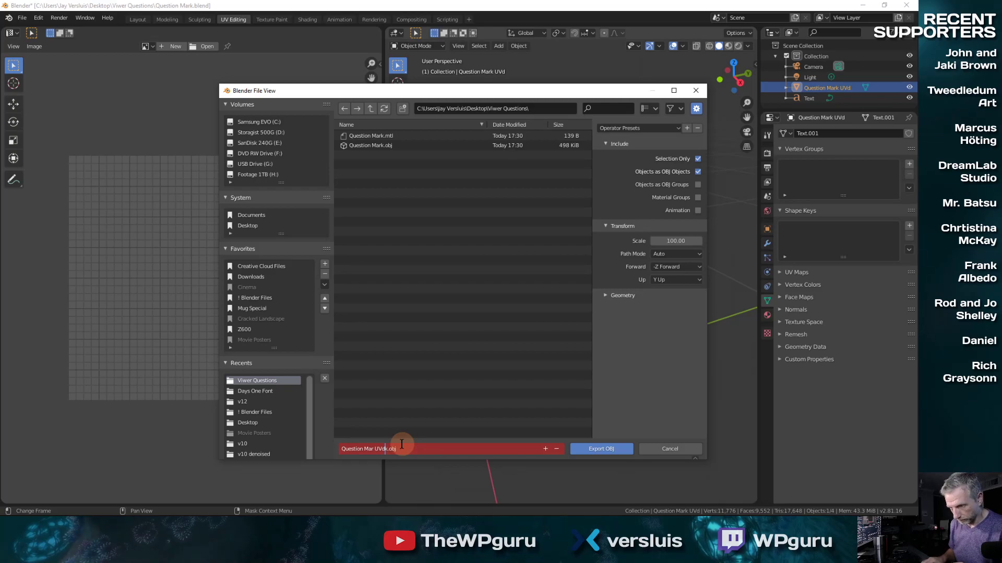
key(Delete)
text(d)
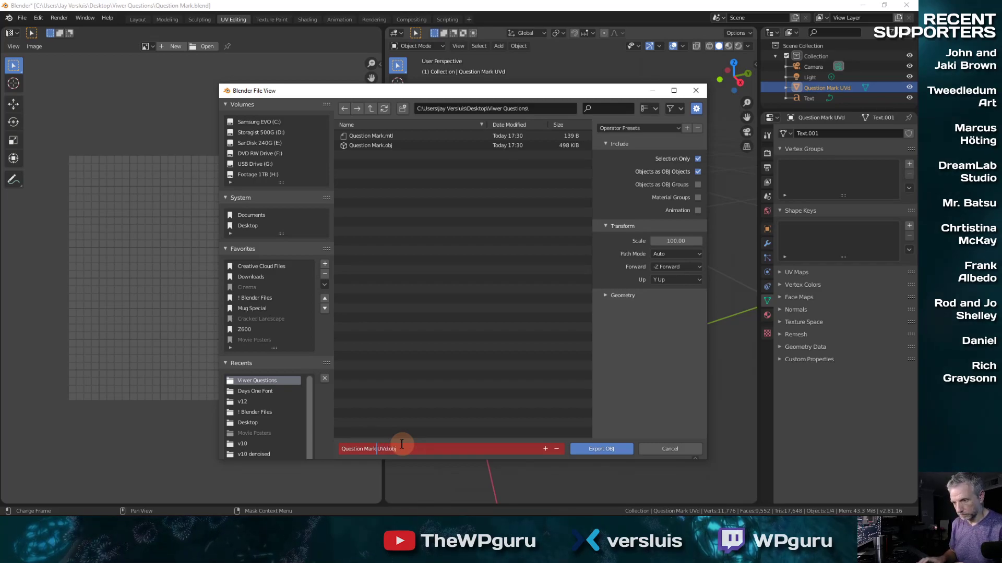
key(Return)
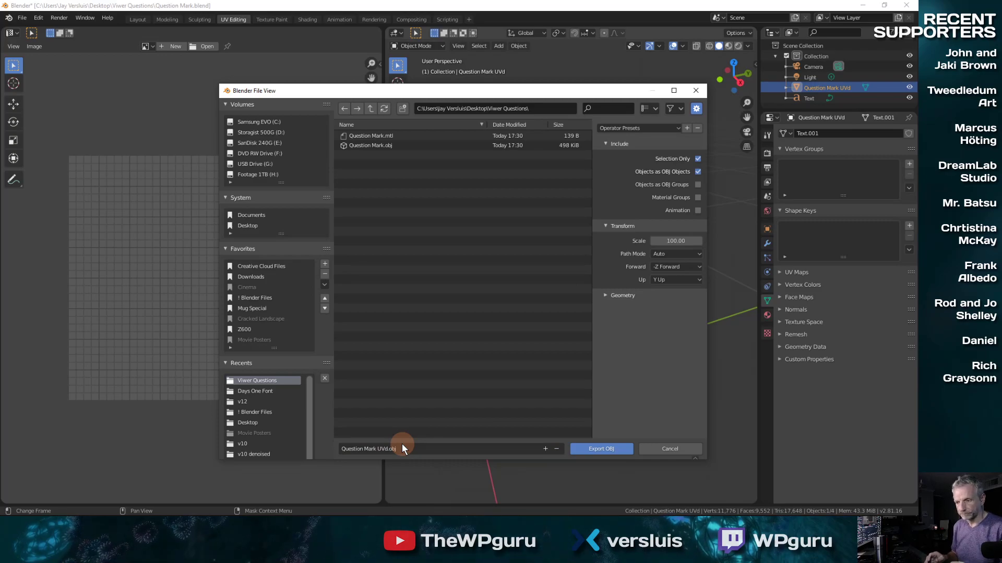
click(593, 450)
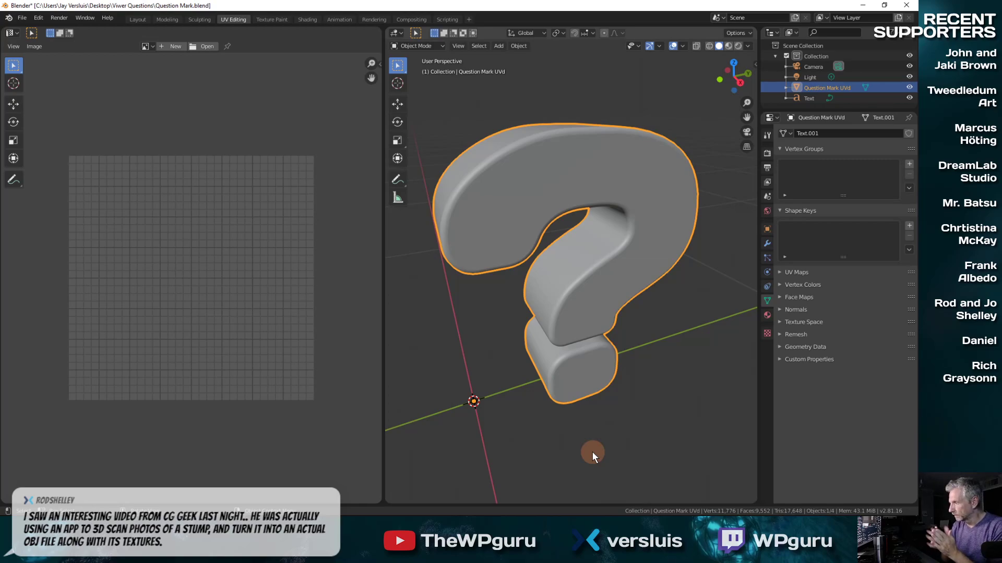
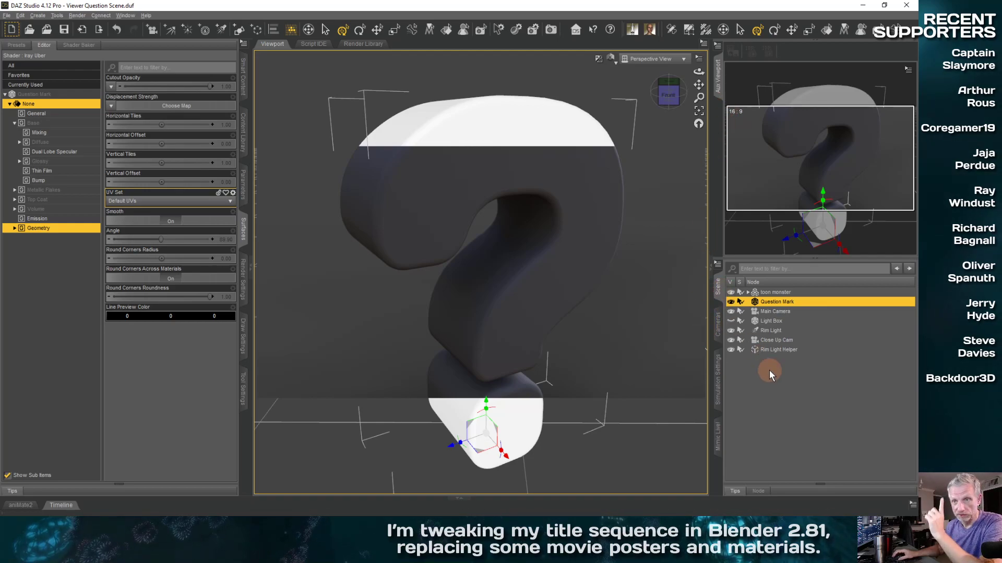
Step: Switch to DAZ Studio and import "Question Mark UVd.obj" with the Custom preset at 100% scale, reading its UV coordinates
click(7, 15)
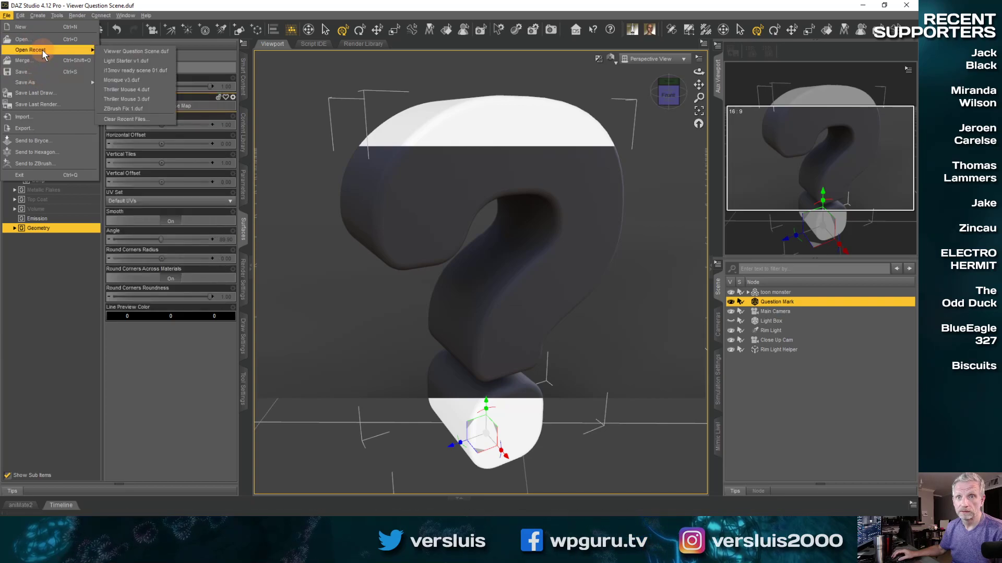
click(48, 73)
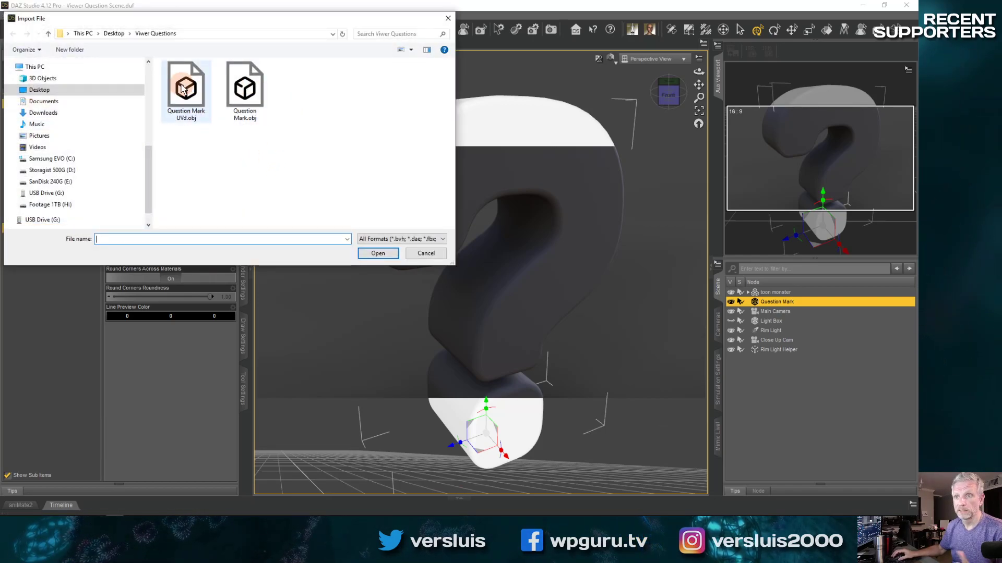
click(184, 89)
click(378, 253)
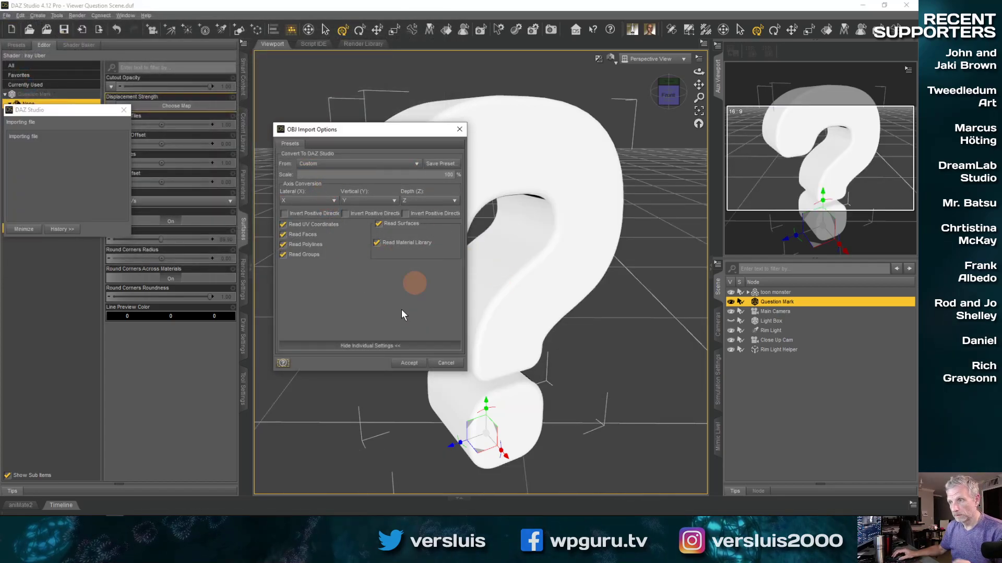
click(409, 363)
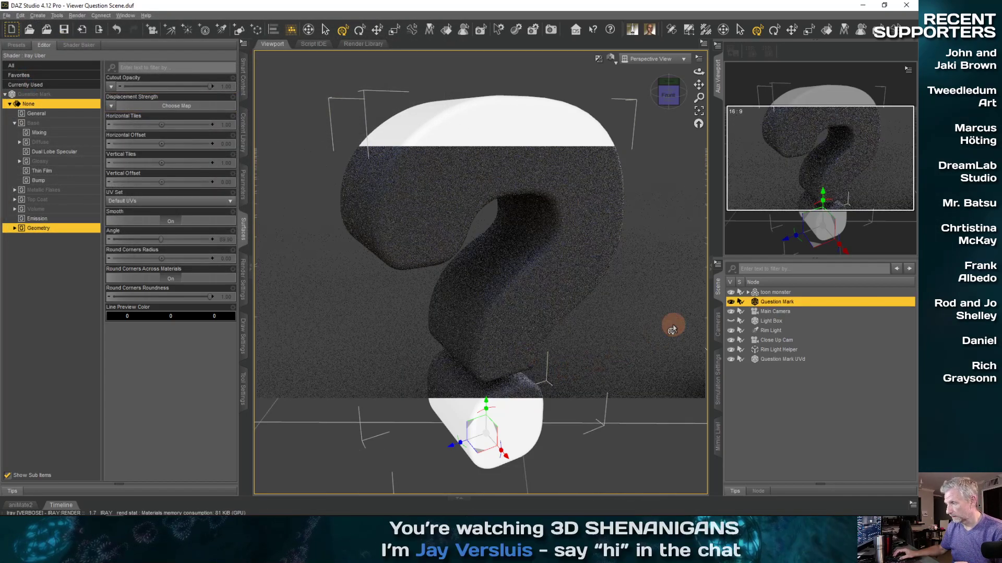
Step: Select the imported Question Mark UVd and scale it up until it towers over the toon monster
click(775, 359)
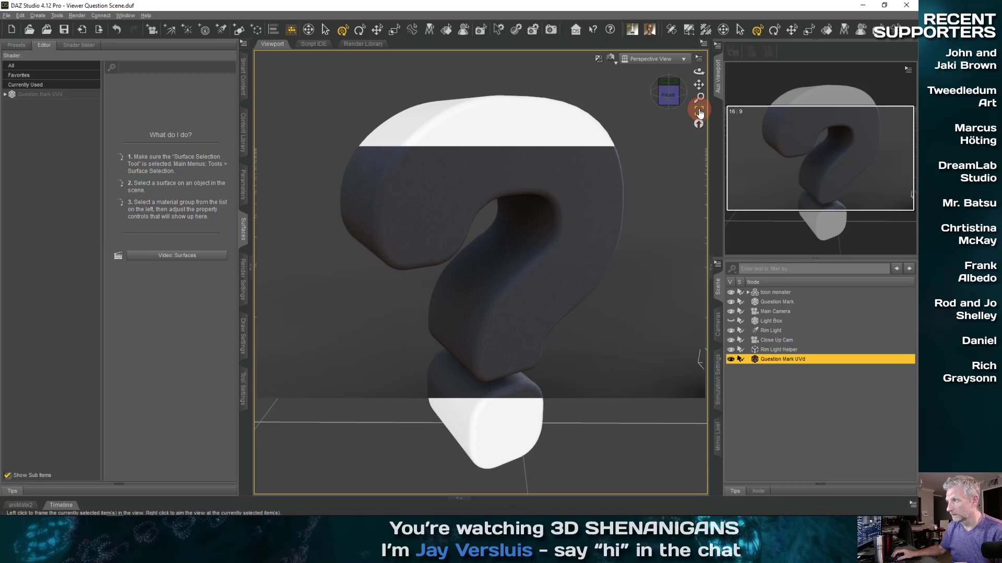
click(699, 111)
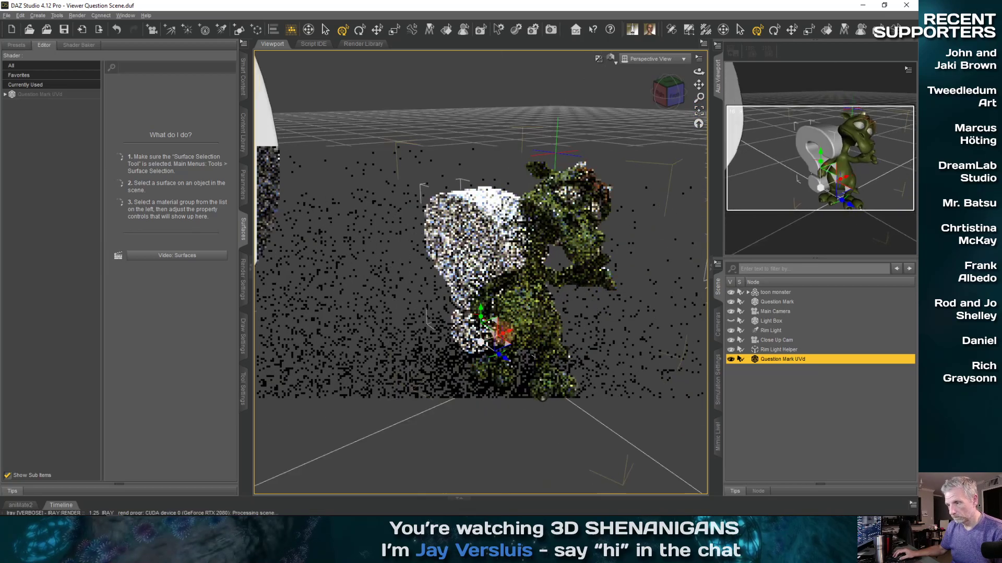
drag(699, 71, 631, 87)
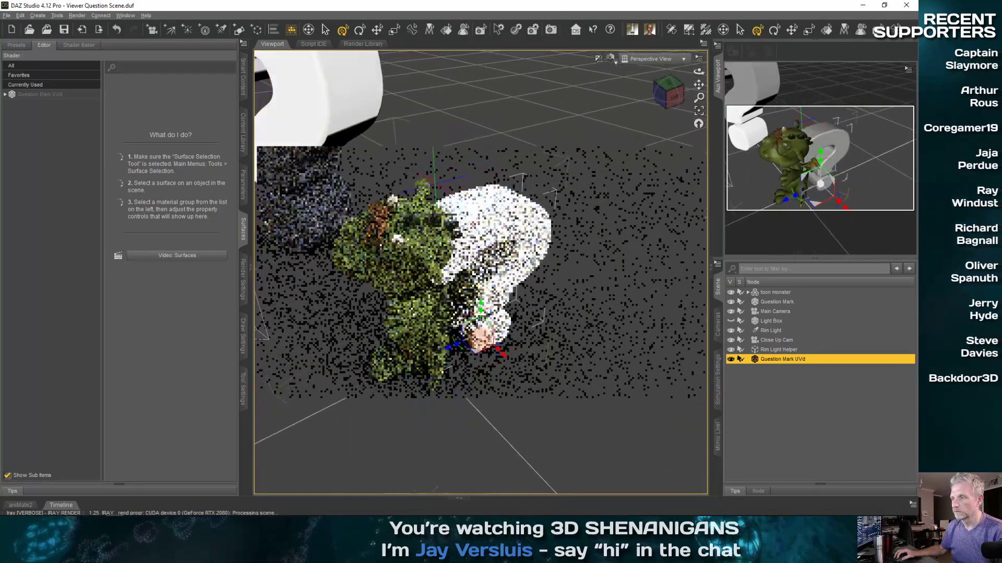
scroll(479, 335, down, 5)
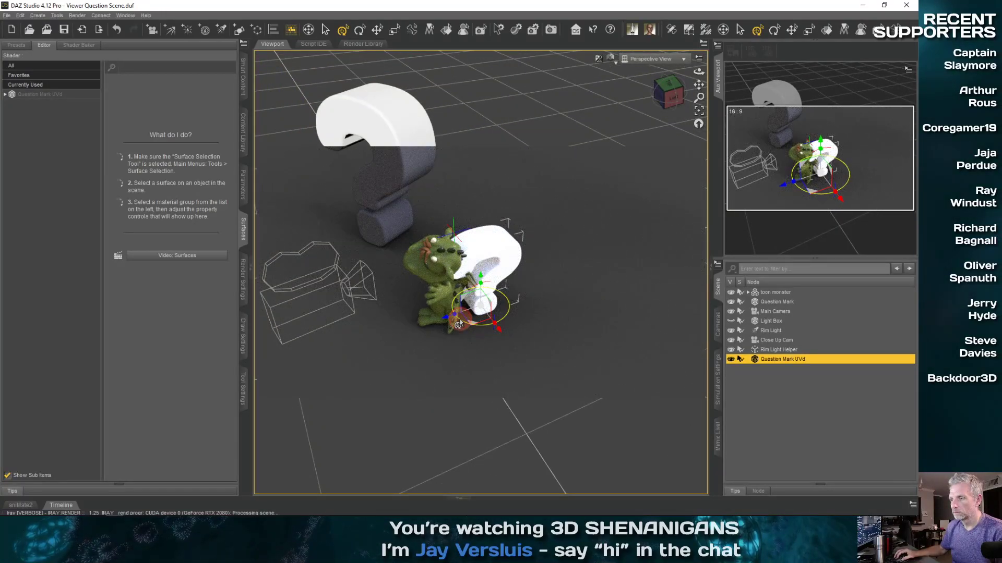
mouse_move(458, 325)
mouse_down()
mouse_move(449, 320)
mouse_move(497, 316)
mouse_up()
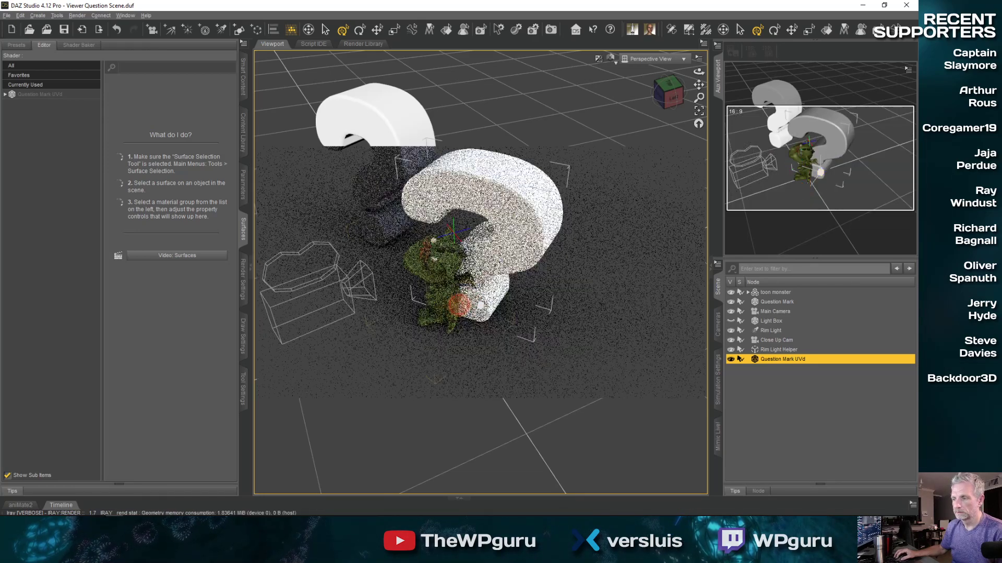
middle_drag(474, 307, 452, 311)
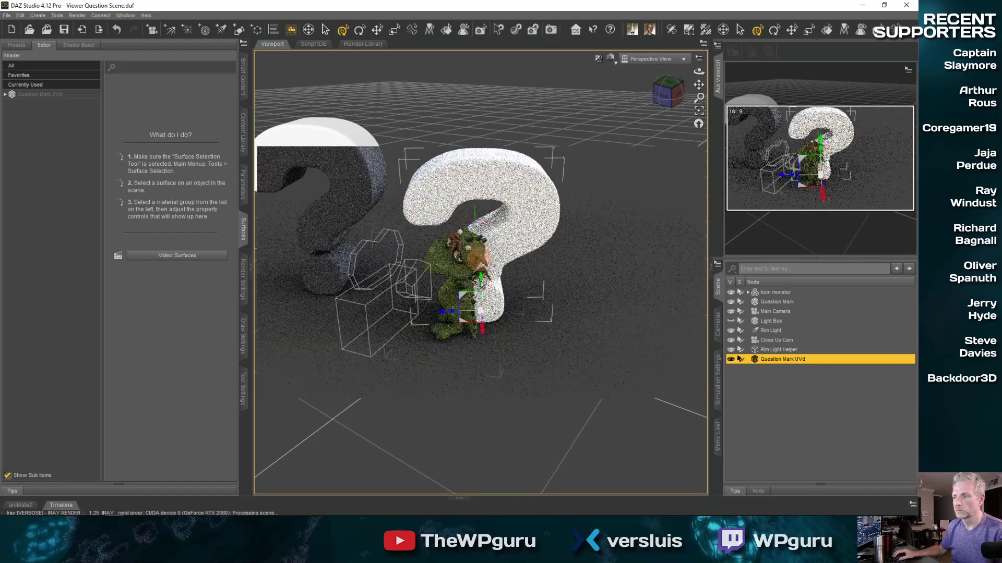
middle_drag(443, 353, 447, 346)
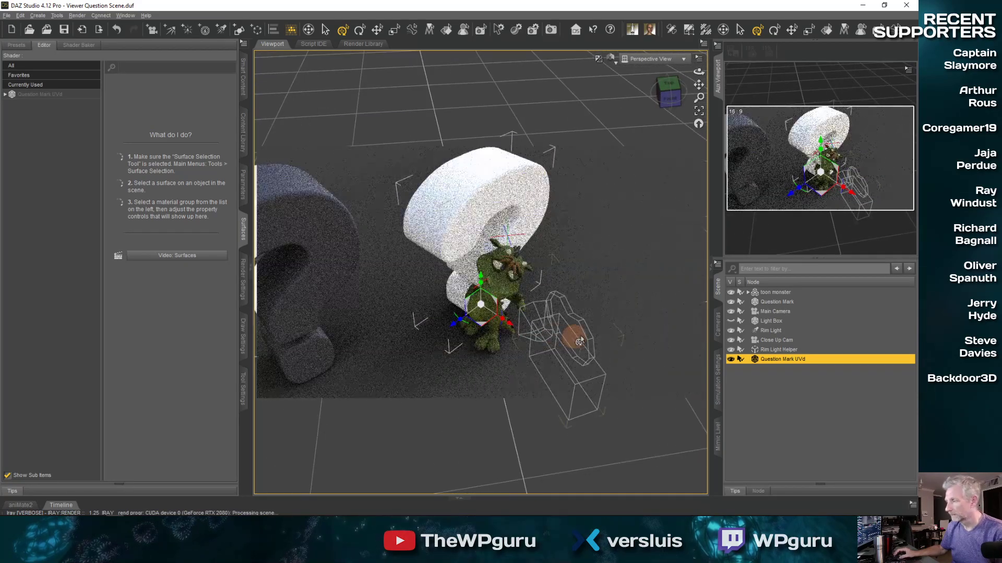
Step: Hide the toon monster, move Question Mark UVd about 14 cm along its X axis and enlarge it slightly
click(730, 292)
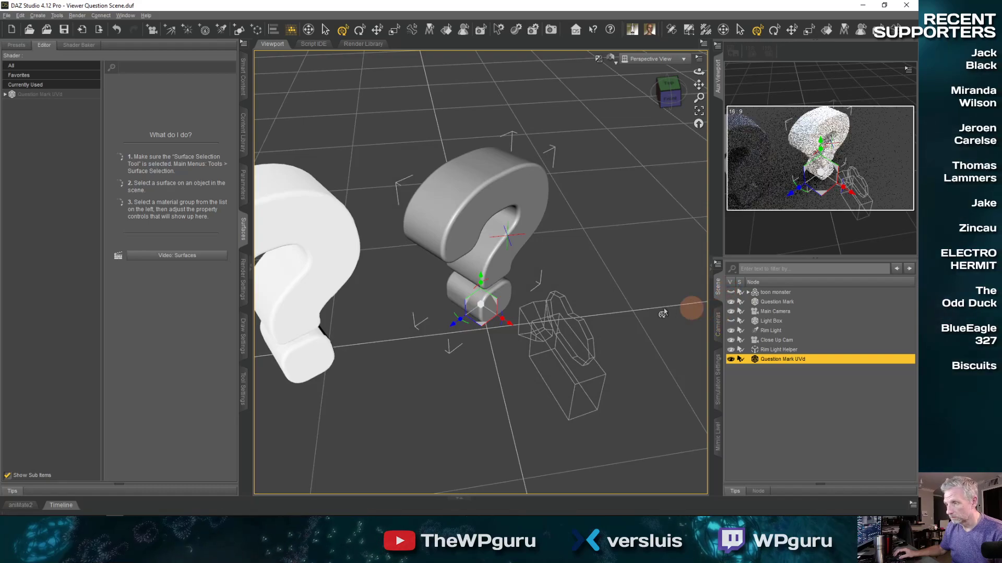
drag(509, 329, 499, 321)
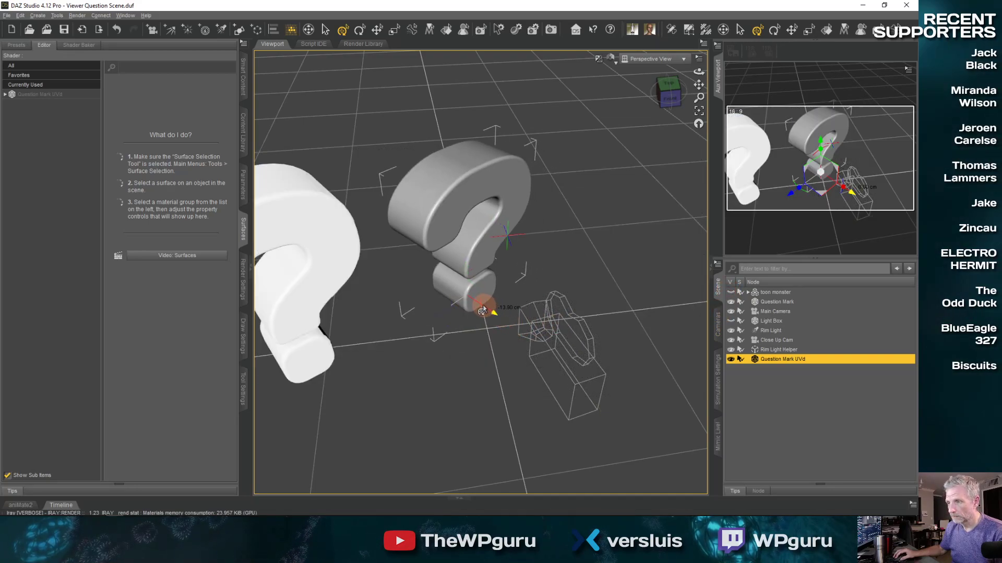
middle_drag(433, 300, 436, 302)
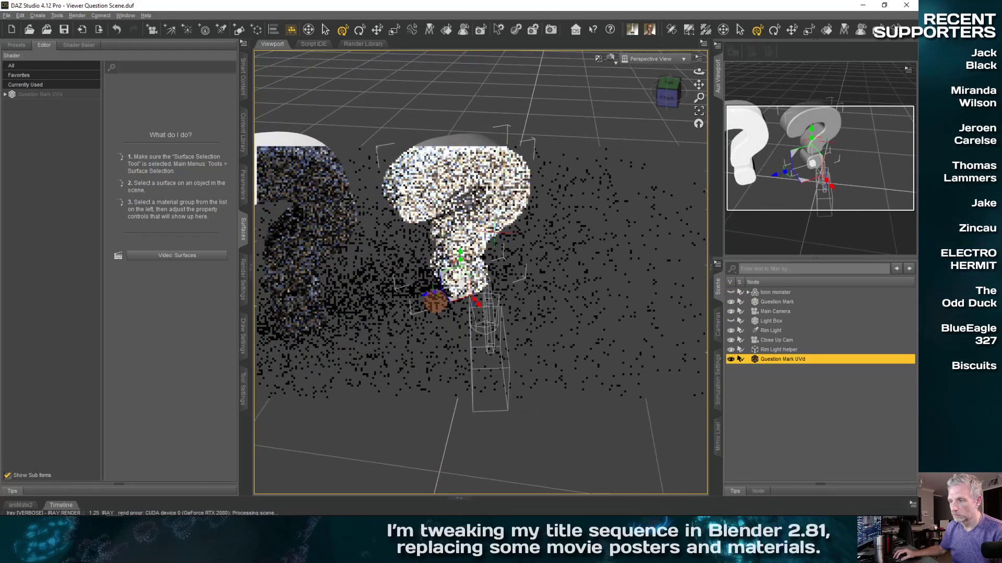
drag(461, 290, 468, 292)
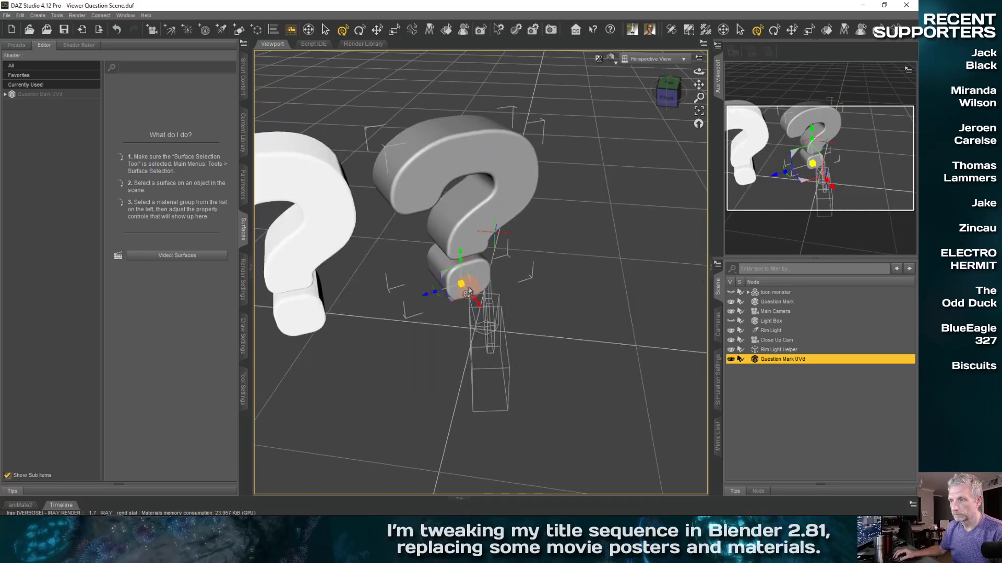
Step: Select the surfaces of Question Mark UVd and switch the viewport to UV View to inspect its UV layout
mouse_move(464, 290)
middle_down()
mouse_move(470, 304)
mouse_move(455, 292)
middle_up()
scroll(454, 294, up, 3)
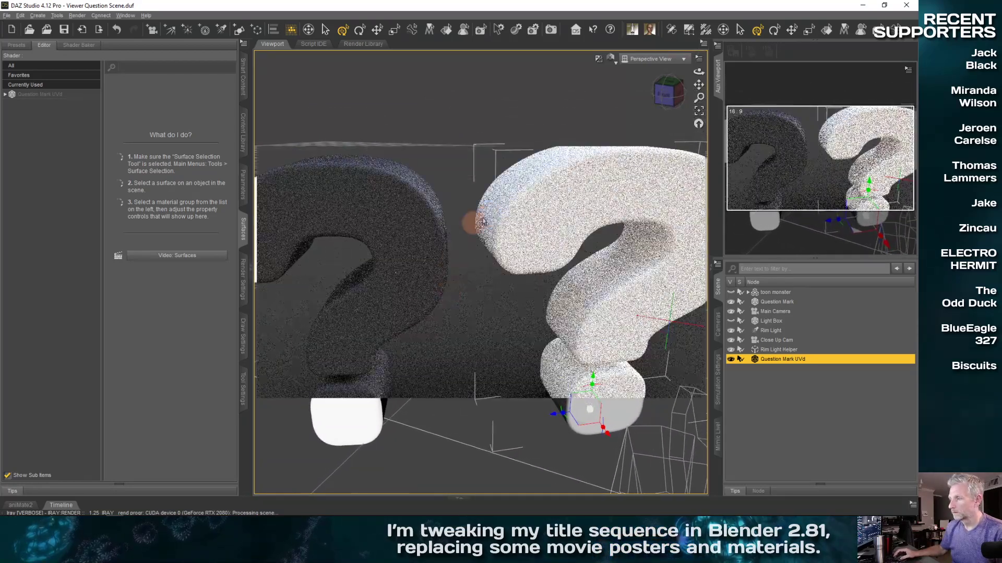
click(60, 92)
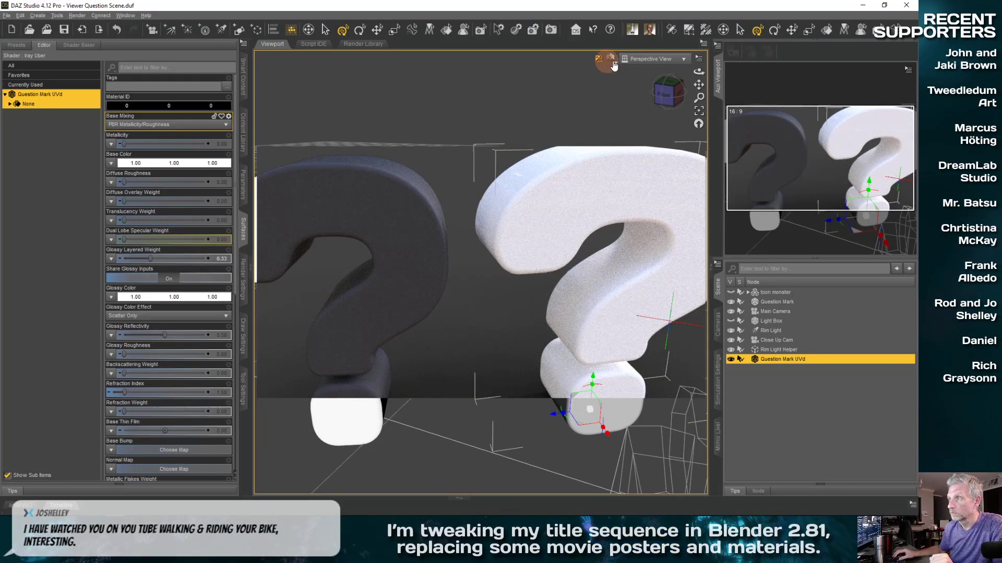
click(682, 60)
click(672, 176)
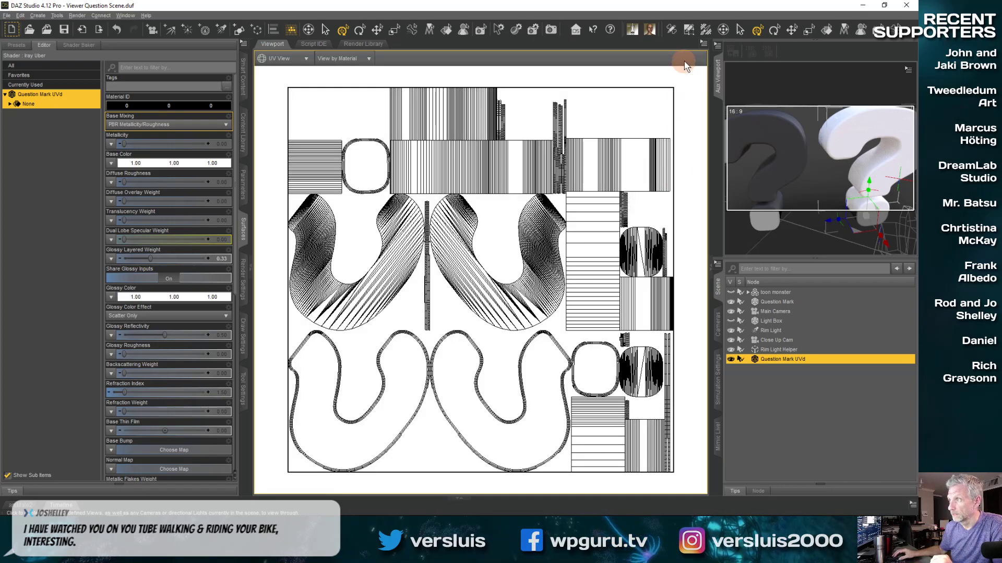
Step: Return the viewport to Perspective View and apply the Iray shader Rubber - Studded Black to Question Mark UVd
click(290, 61)
click(303, 73)
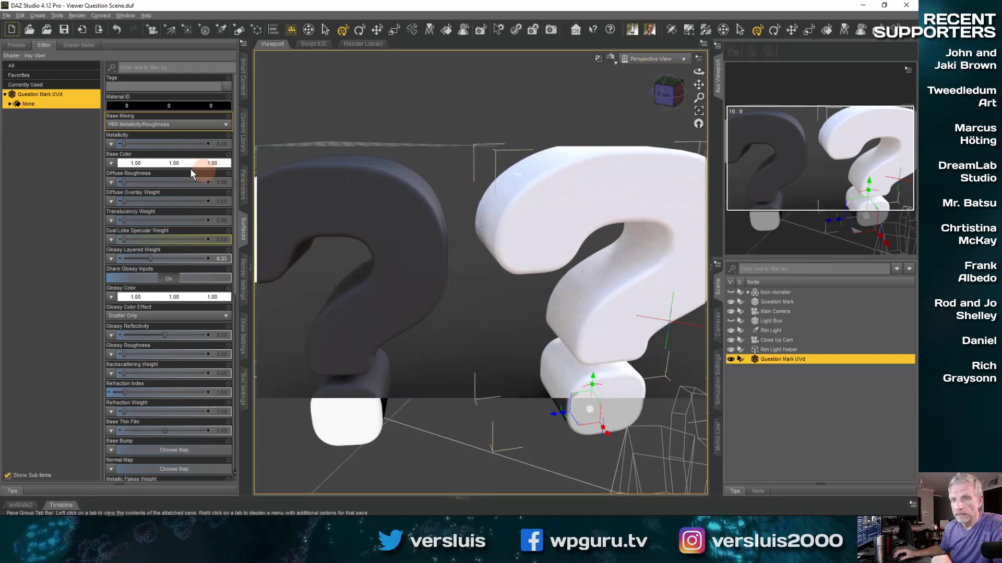
click(16, 46)
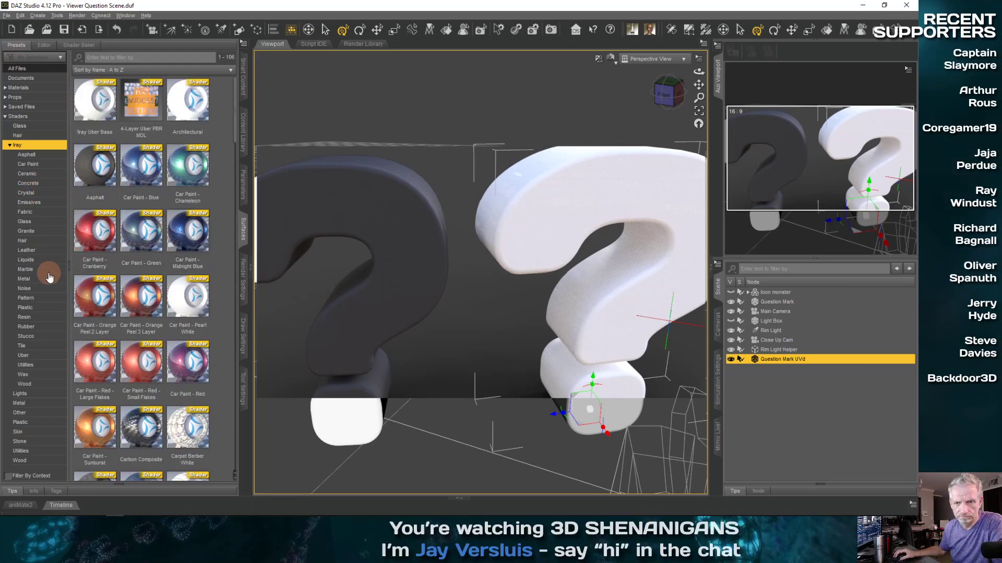
scroll(128, 290, down, 10)
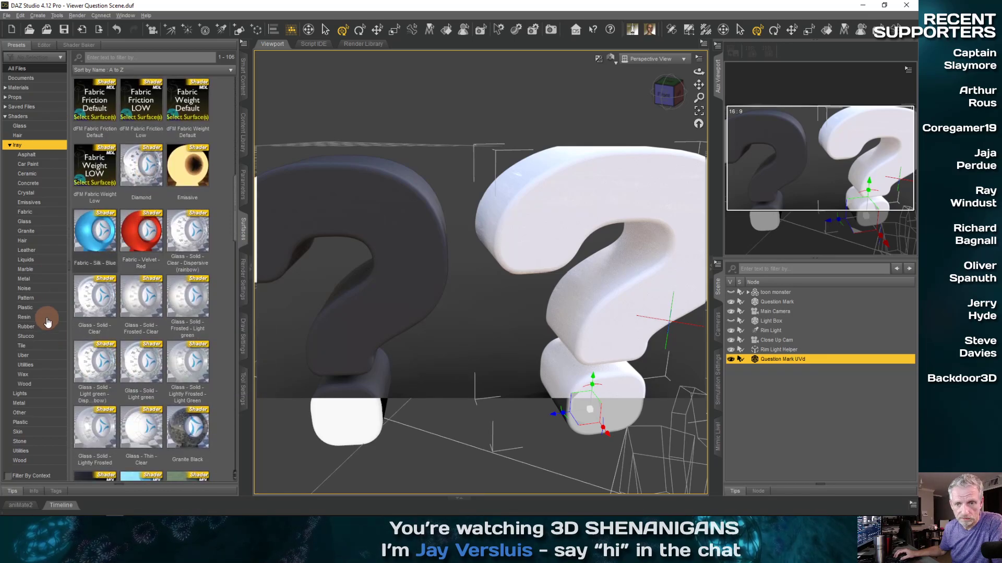
click(47, 325)
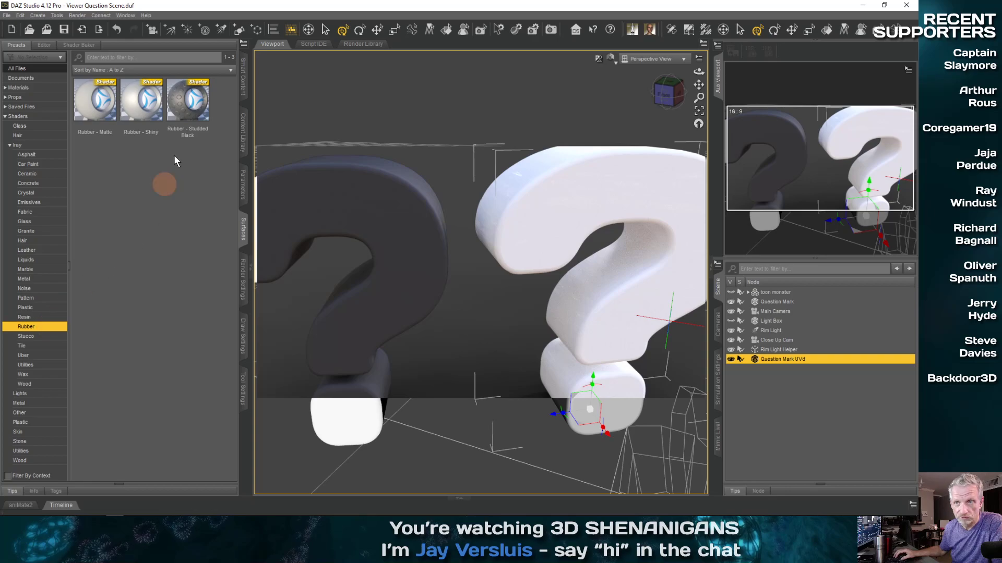
double_click(193, 106)
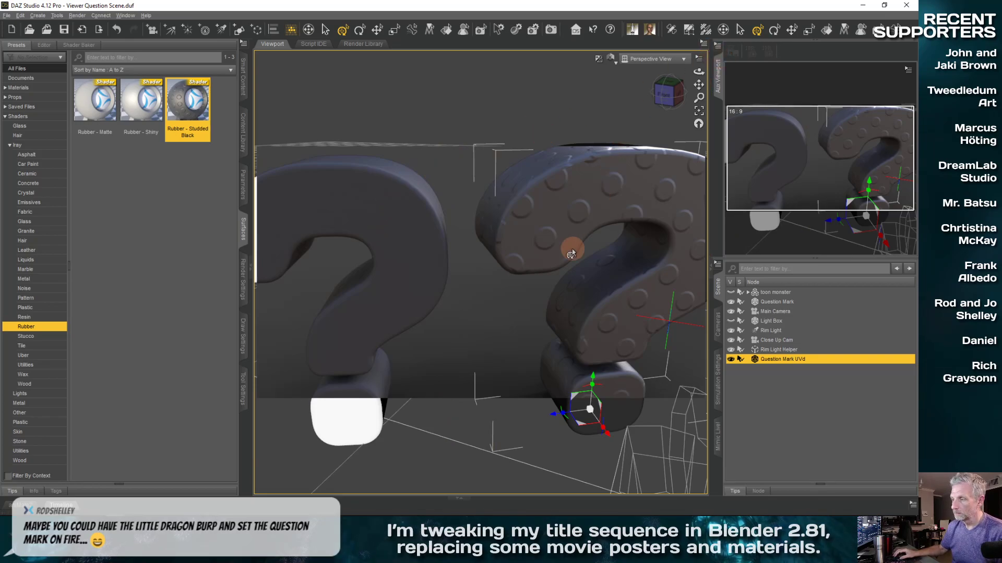
middle_drag(572, 249, 572, 251)
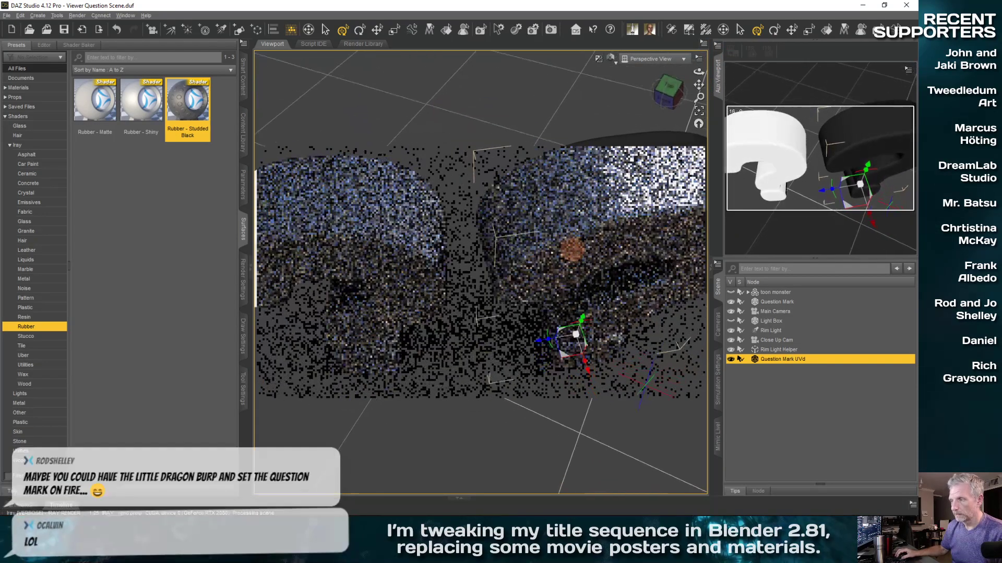
Step: Change the main viewport's draw style from NVIDIA Iray to Texture Shaded
click(685, 58)
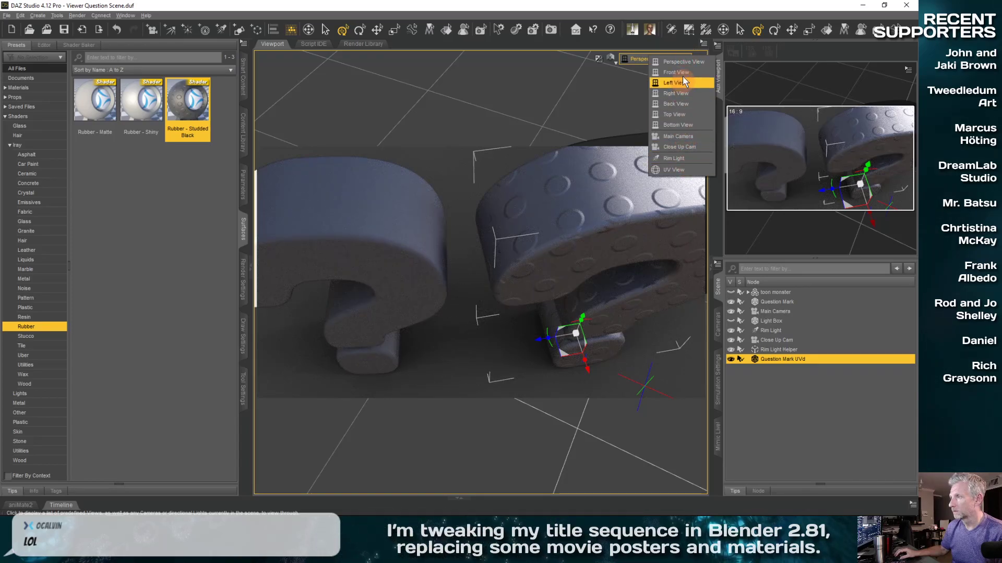
click(616, 60)
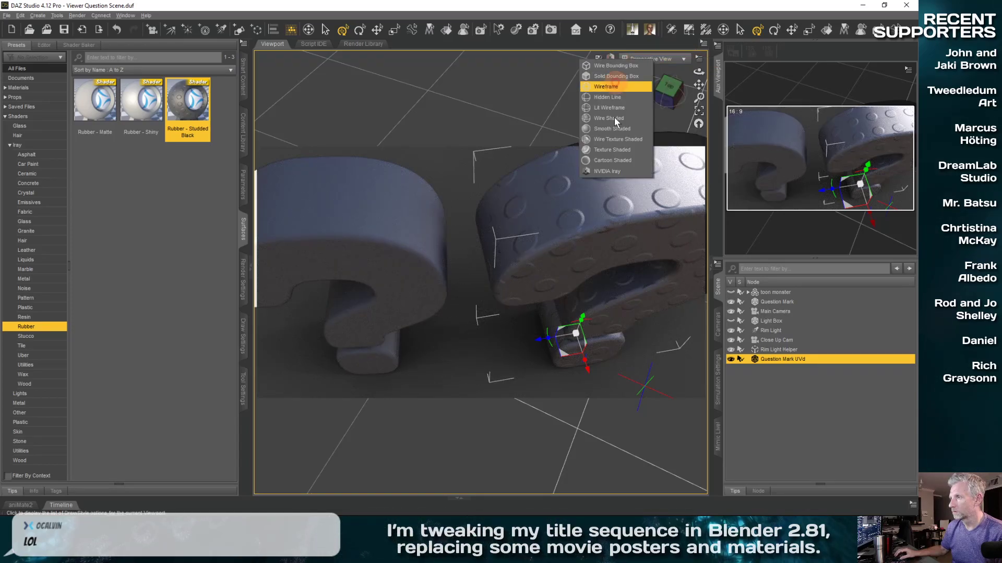
click(616, 158)
mouse_move(564, 290)
middle_down()
mouse_move(559, 276)
mouse_move(552, 285)
middle_up()
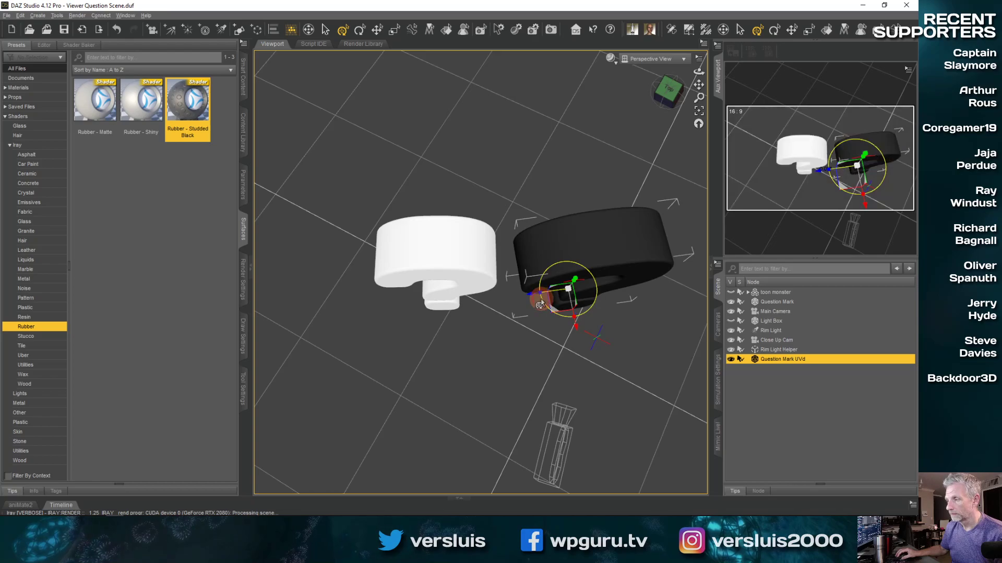
Step: Move Question Mark UVd onto the original Question Mark's position and hide the original
drag(539, 304, 450, 330)
middle_drag(450, 330, 438, 358)
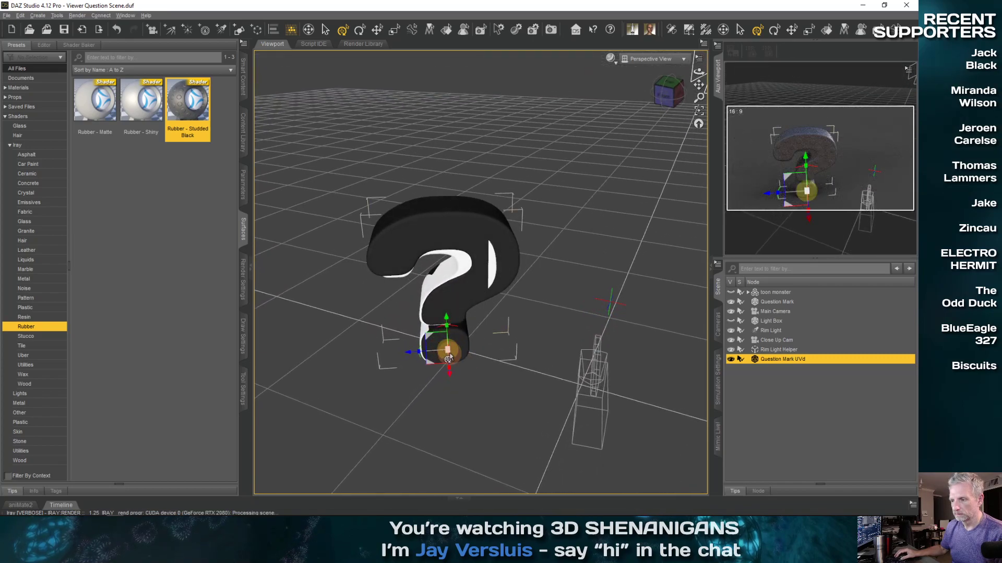
drag(445, 355, 402, 357)
middle_drag(403, 366, 416, 354)
click(731, 302)
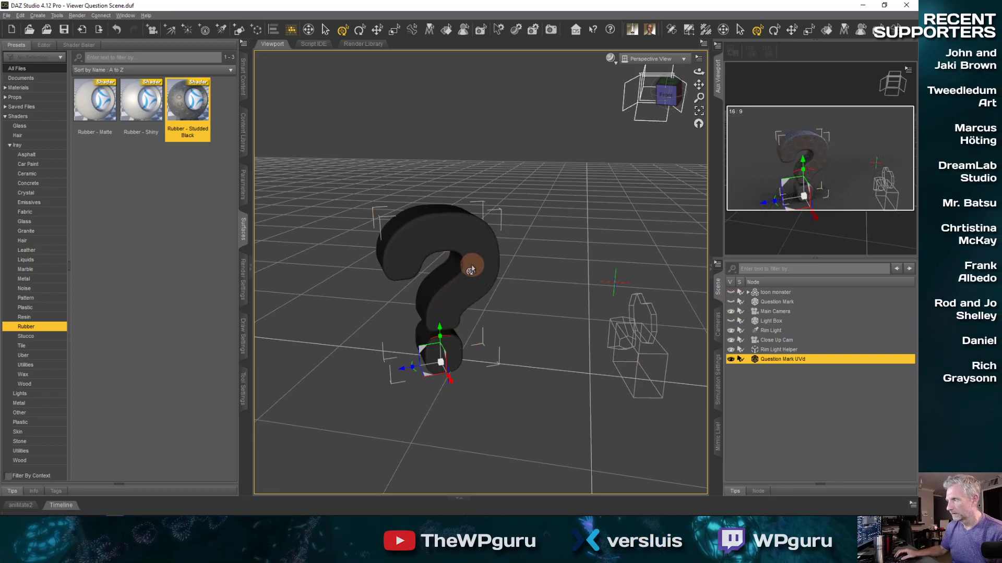
scroll(403, 302, up, 6)
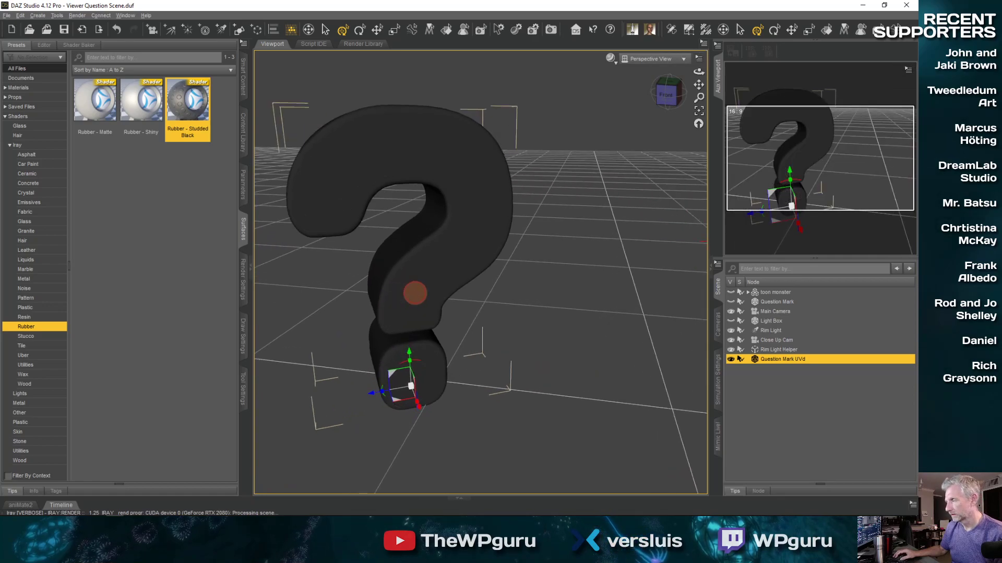
middle_drag(414, 297, 422, 293)
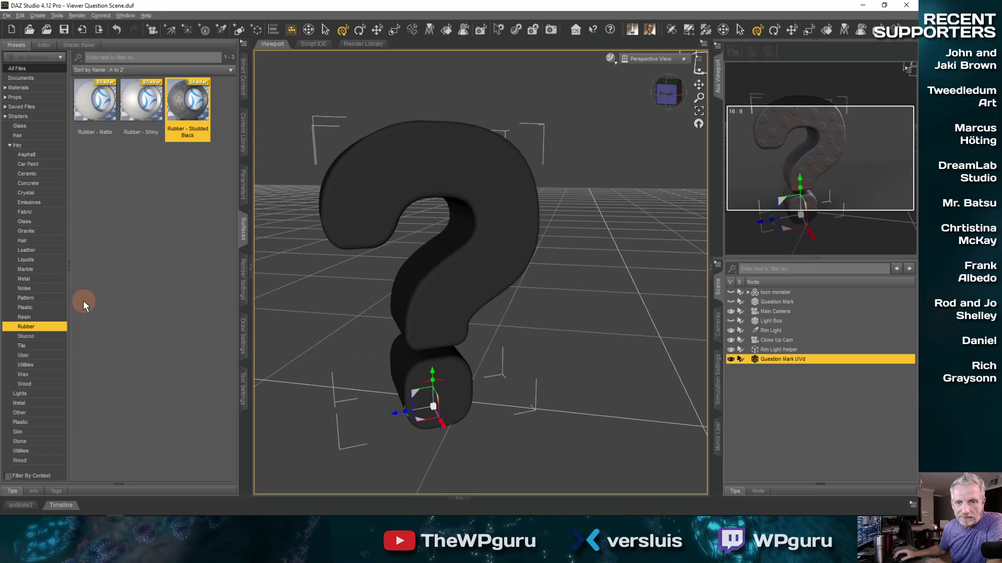
Step: Replace the rubber shader on Question Mark UVd with the Iray shader Metal - Copper
click(27, 279)
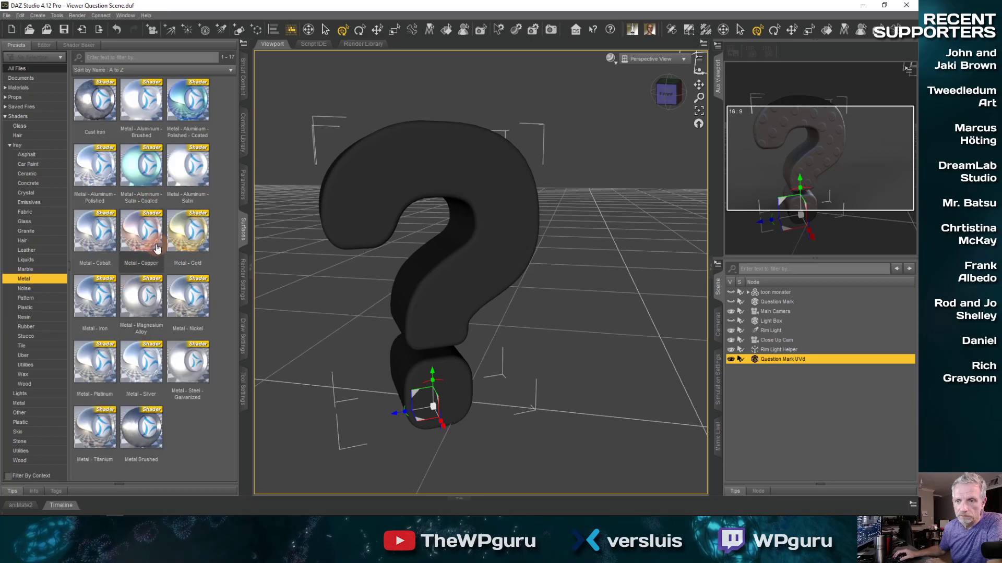
mouse_move(158, 249)
double_click(141, 232)
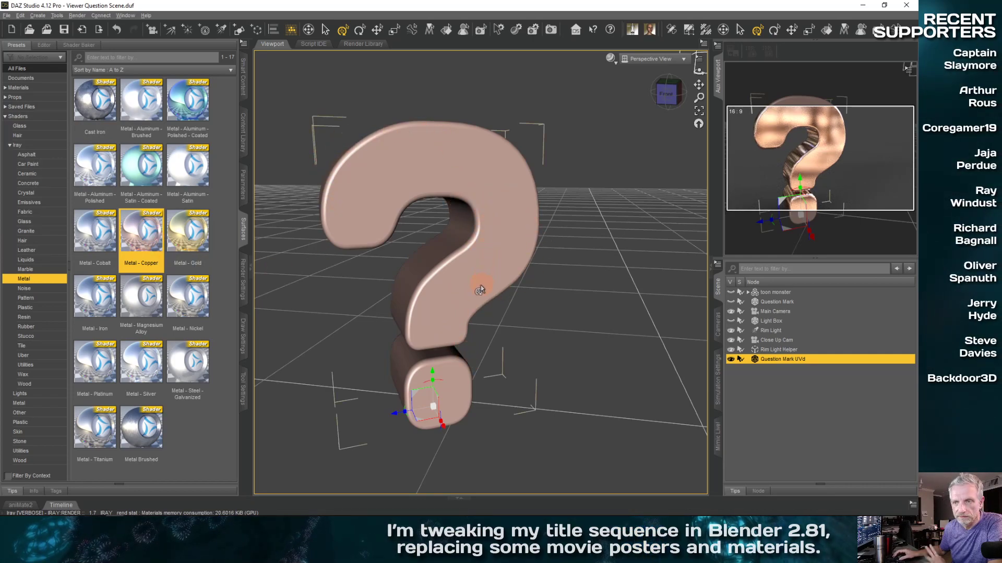
Step: Assign studded_rubber_bump.png as the Base Bump map of the copper surface and set the bump strength to 10
click(44, 45)
click(9, 104)
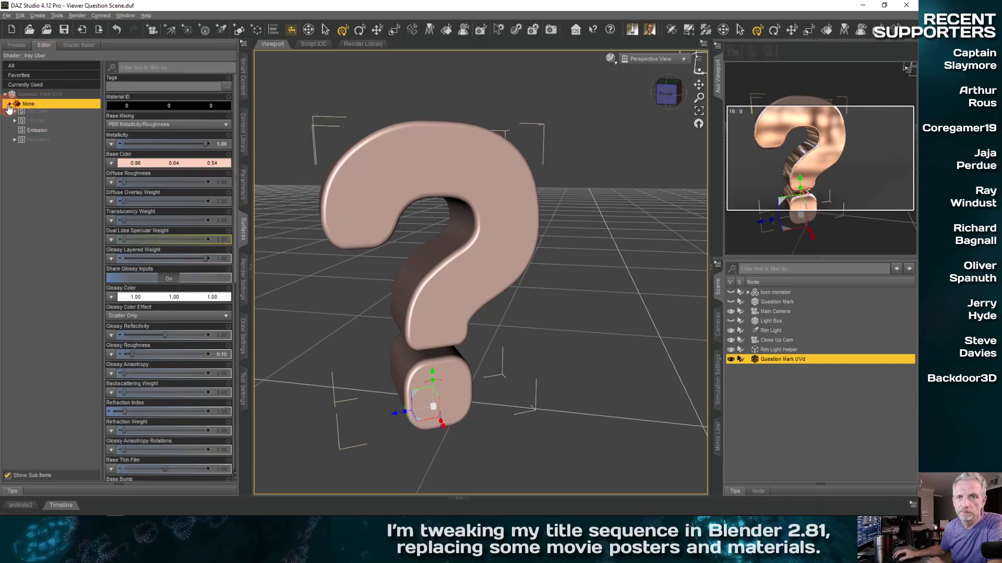
click(34, 172)
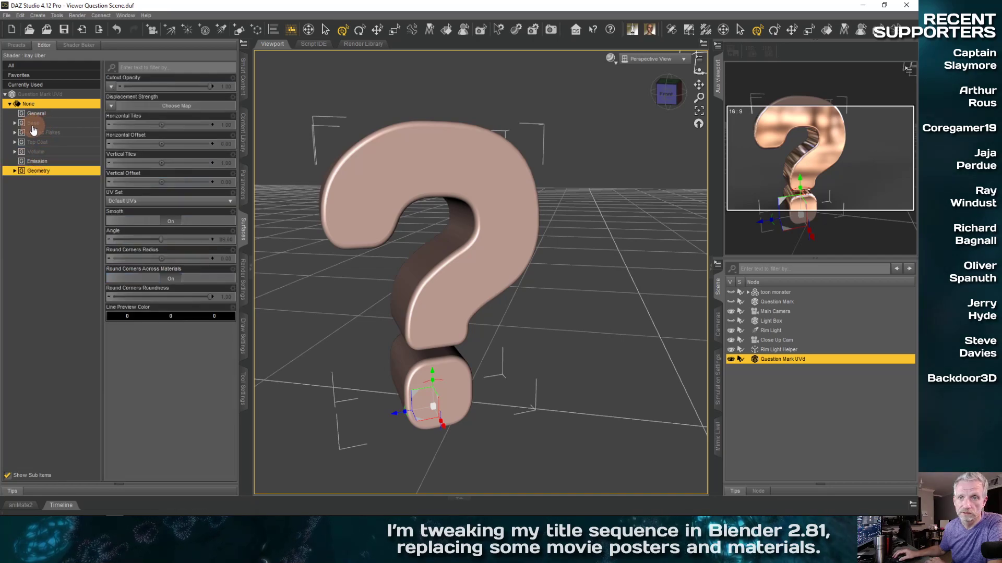
click(16, 124)
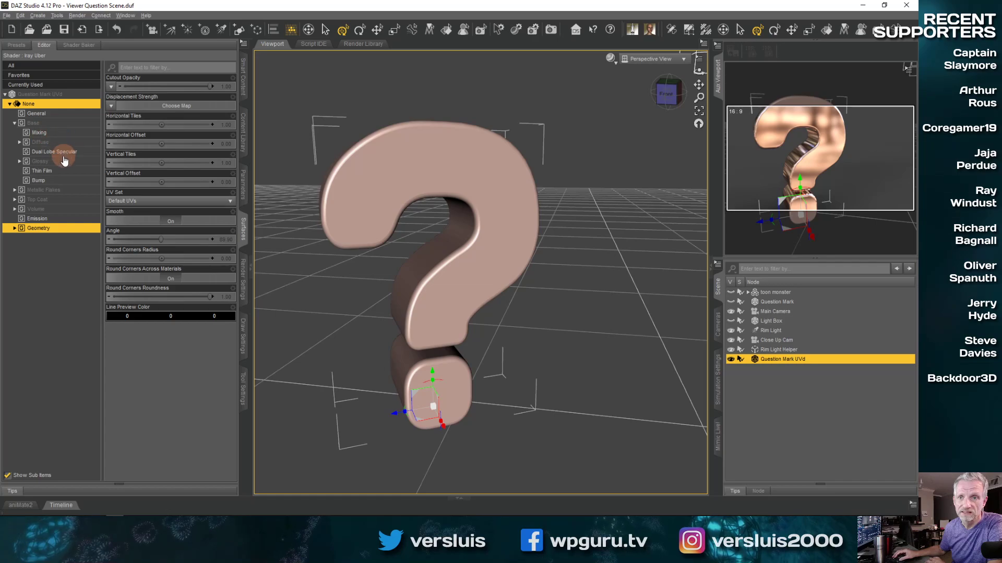
click(47, 180)
click(124, 87)
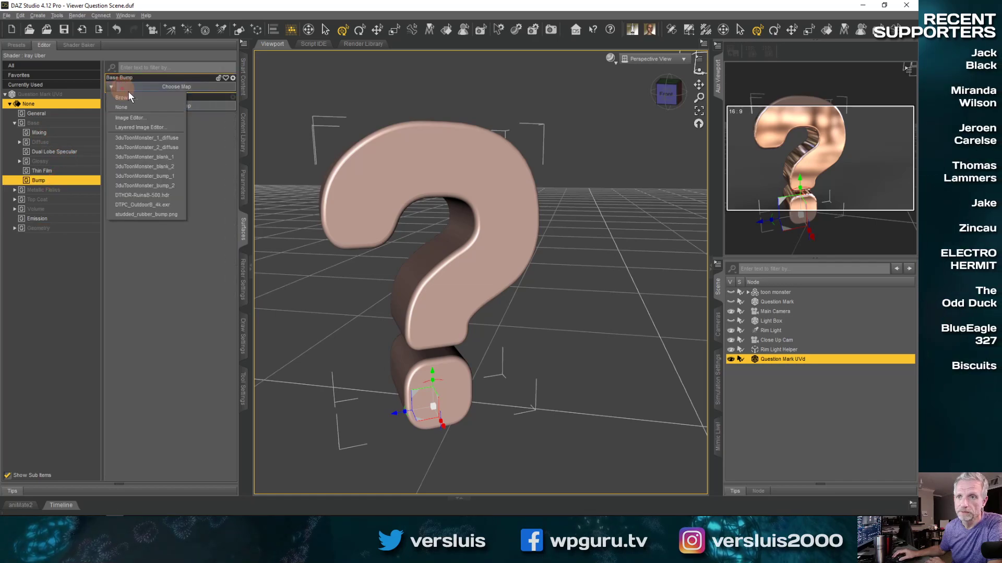
click(173, 215)
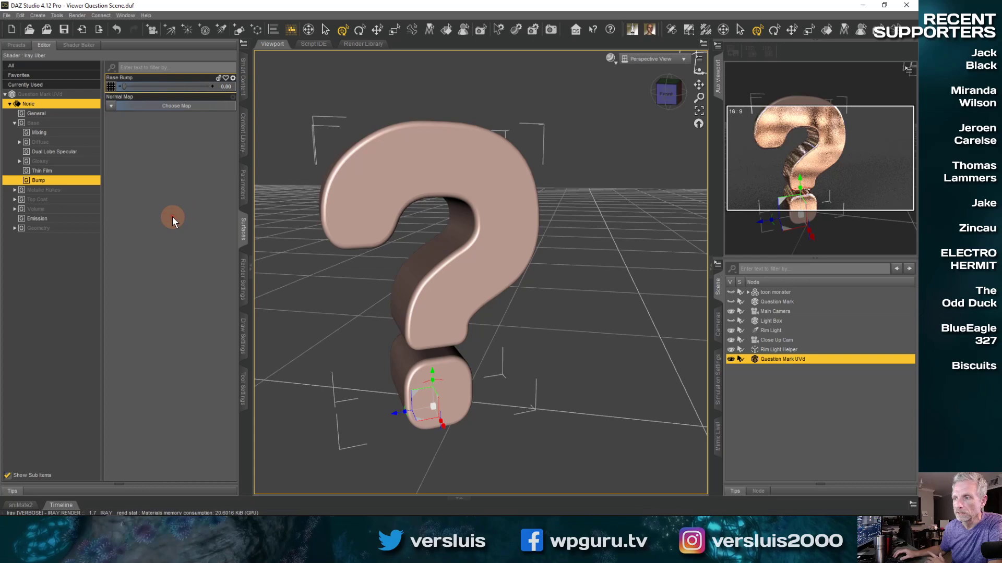
click(225, 87)
text(10)
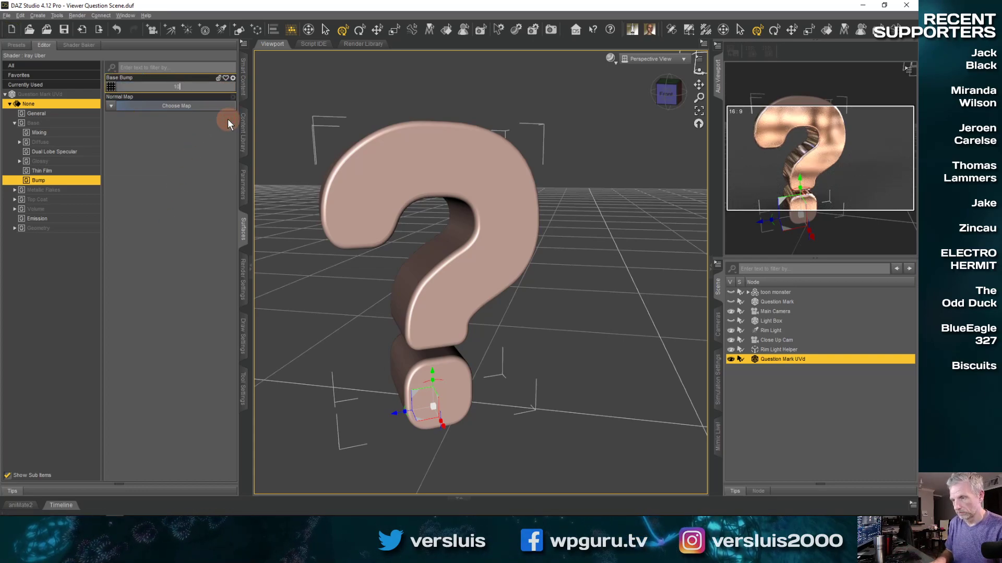
key(Return)
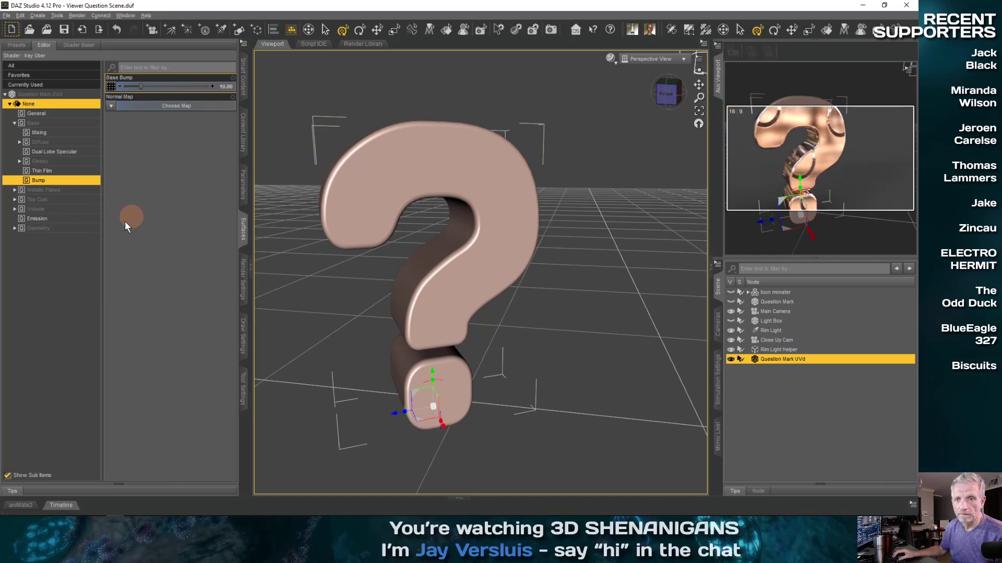
Step: Set Horizontal Tiles to 5 in the surface's Geometry settings
click(67, 230)
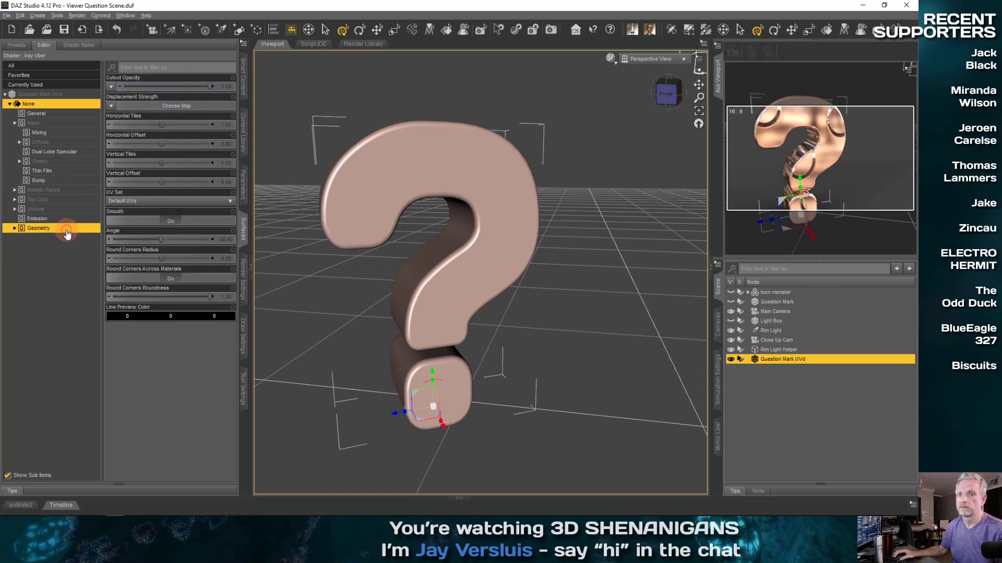
click(223, 124)
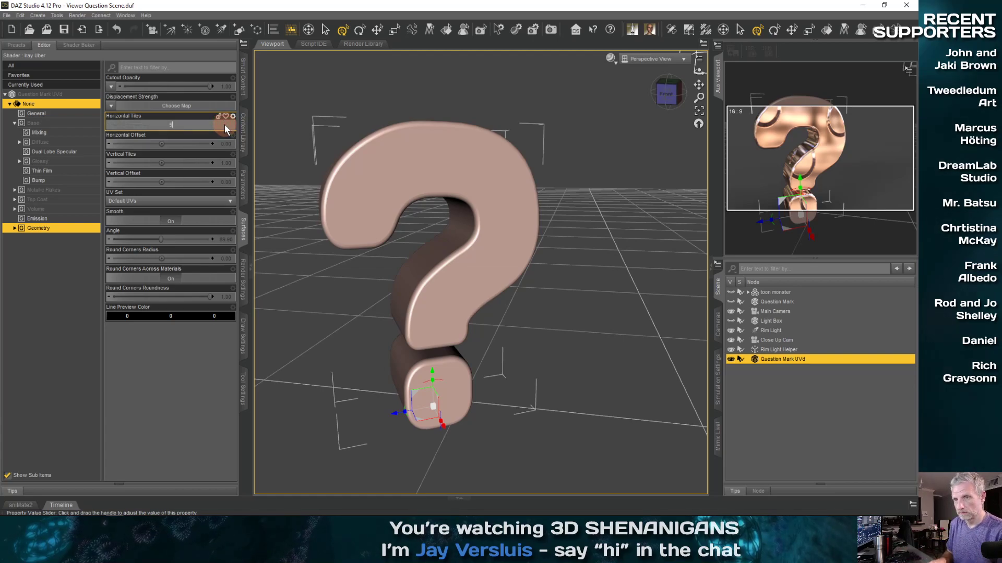
key(Return)
click(226, 144)
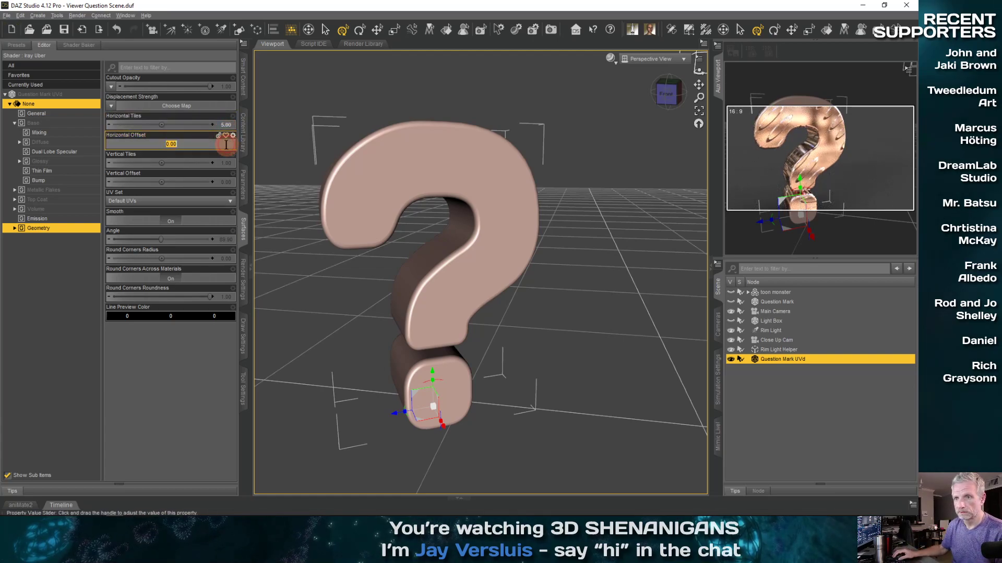
text(5)
key(Return)
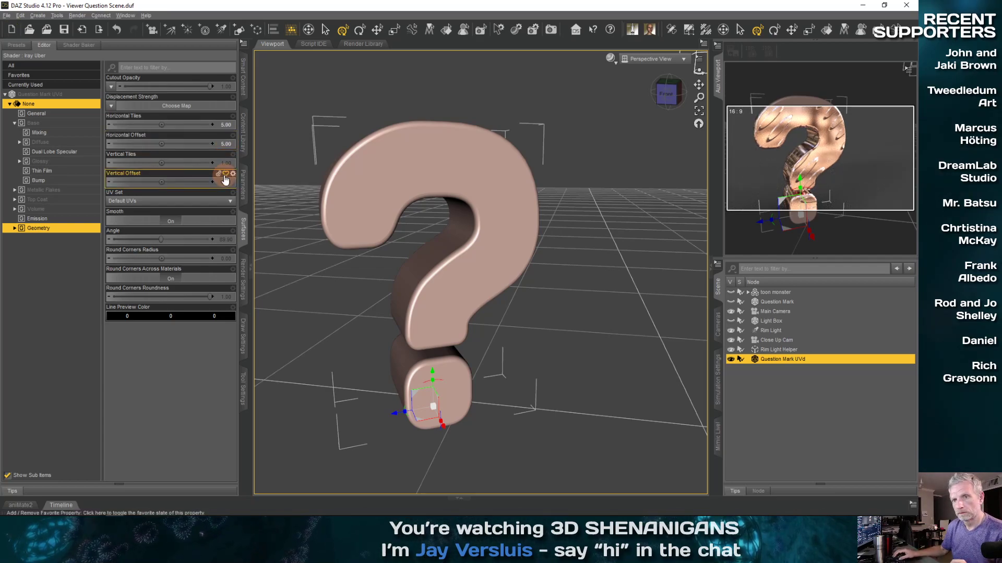
click(225, 144)
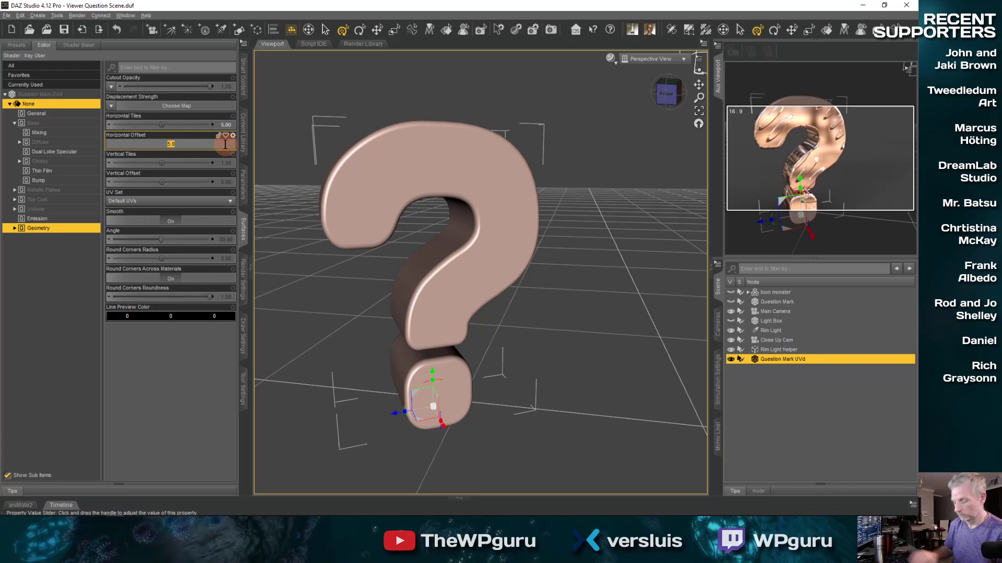
key(Return)
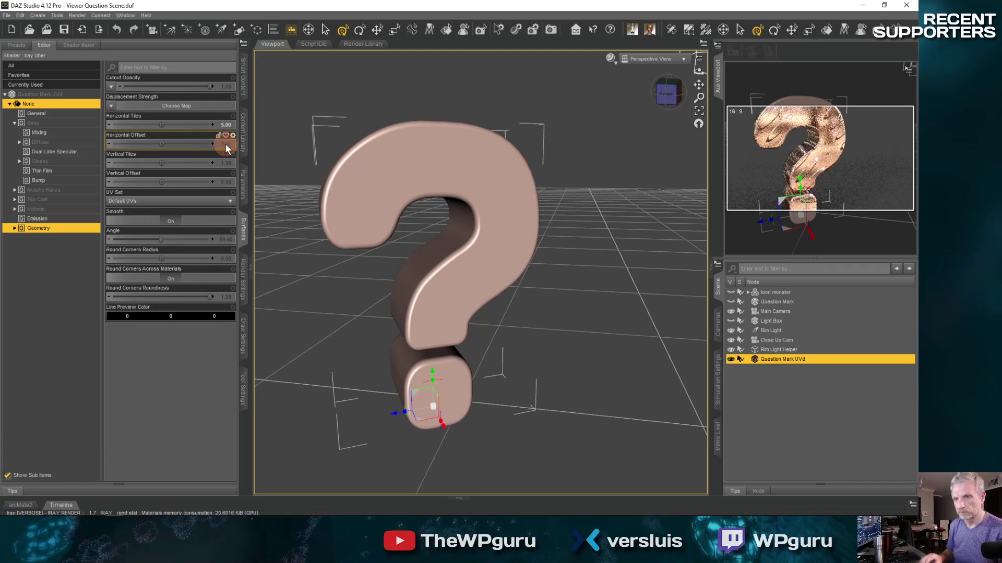
Step: Set Vertical Tiles to 5 for the copper surface
click(225, 165)
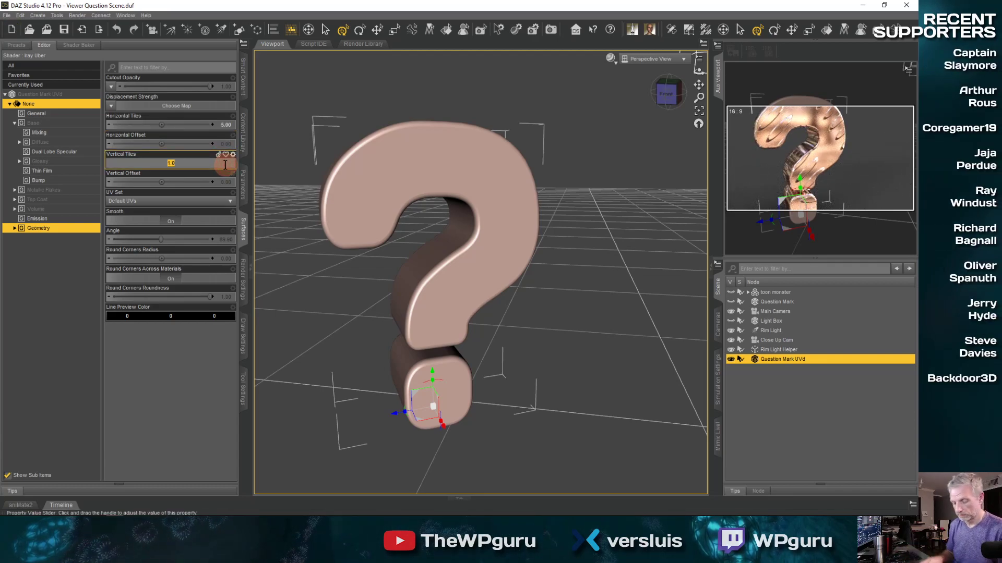
text(5)
key(Return)
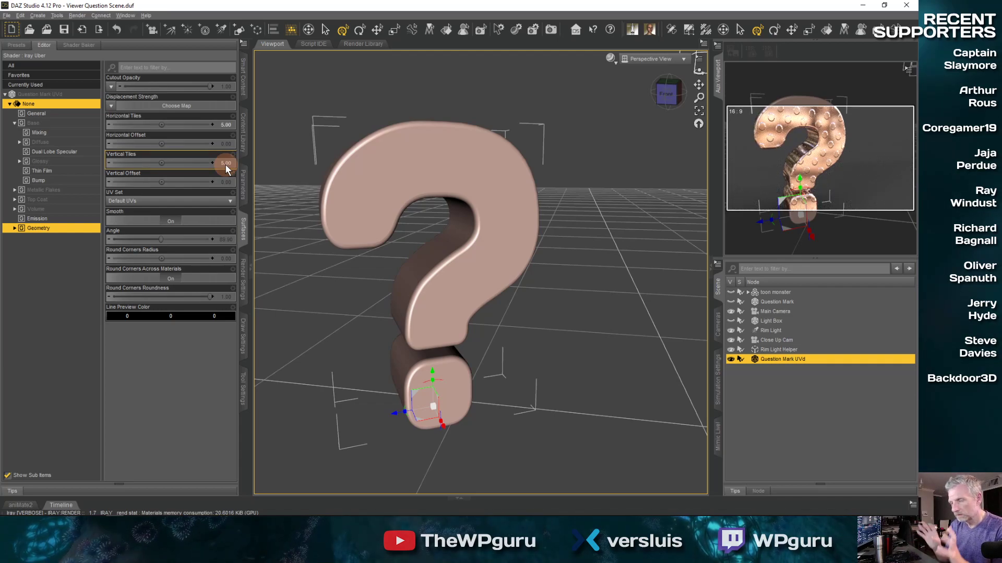
Step: Tile the studded bump pattern more densely by setting both Horizontal Tiles and Vertical Tiles to 10
click(223, 125)
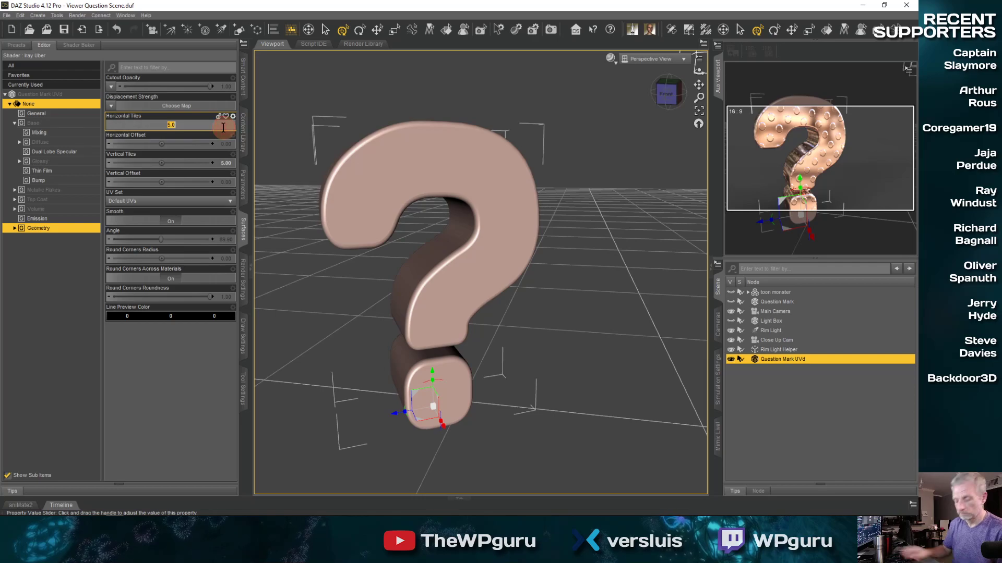
text(10)
key(Return)
click(229, 161)
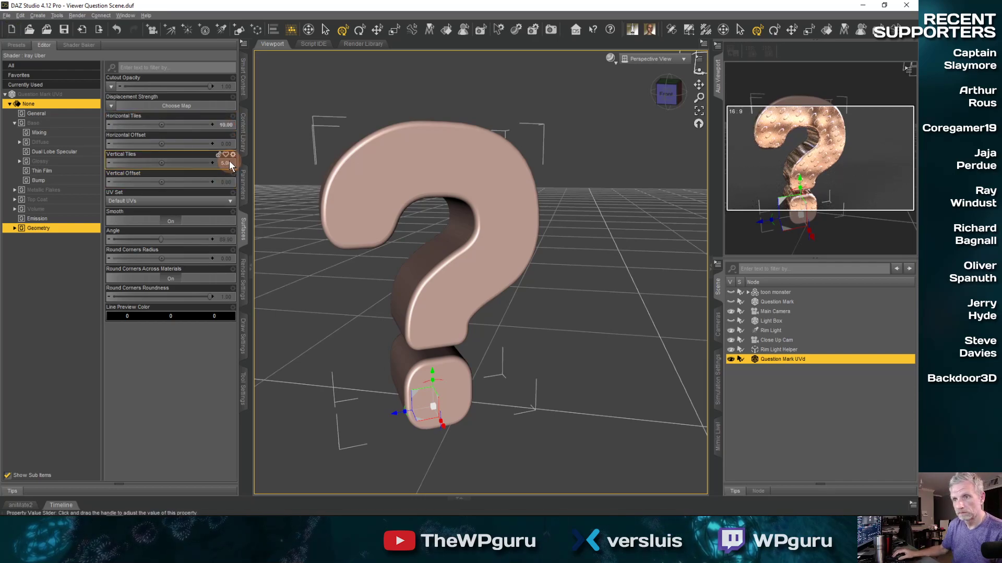
text(10)
key(Return)
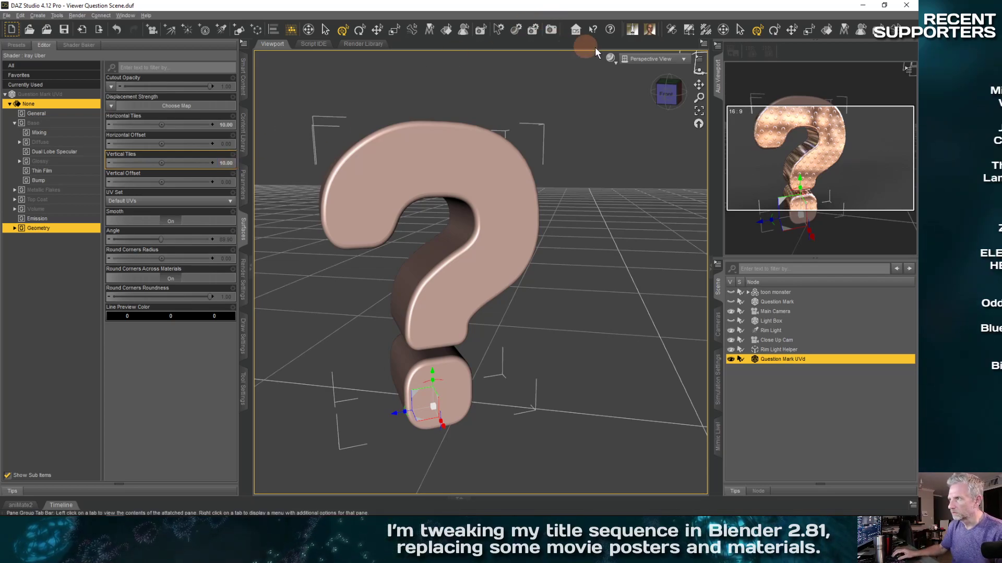
Step: Switch the main viewport's draw style to NVIDIA Iray to preview the studded copper question mark
click(644, 58)
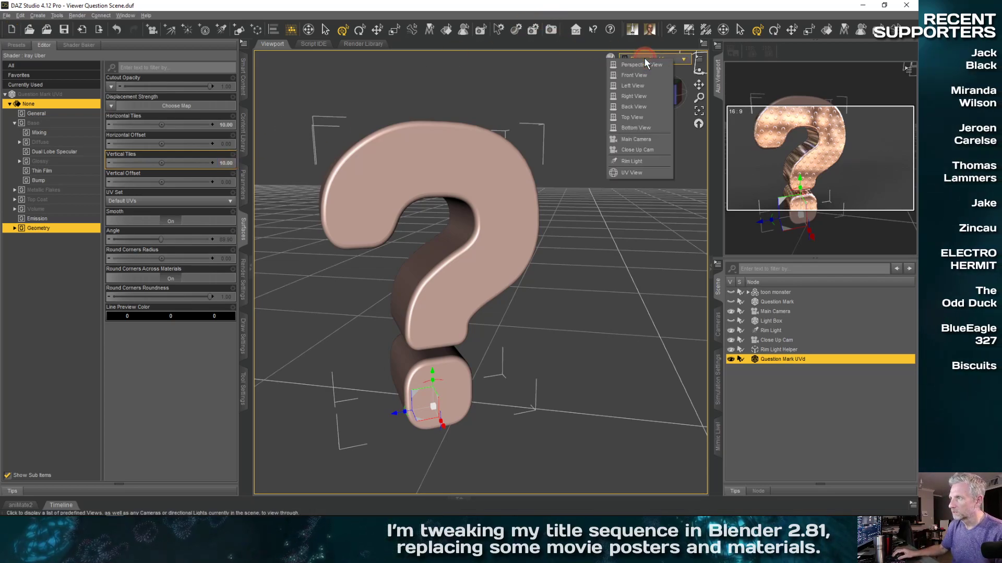
click(613, 50)
click(612, 55)
click(624, 171)
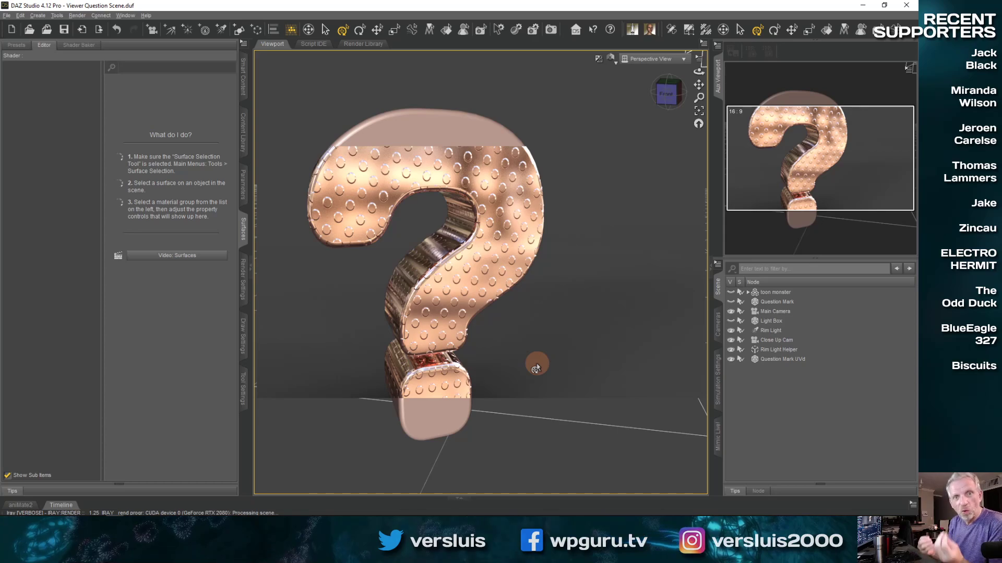
Step: Enlarge the studded pattern on the Question Mark UVd surface by setting both Horizontal Tiles and Vertical Tiles to 5
click(243, 260)
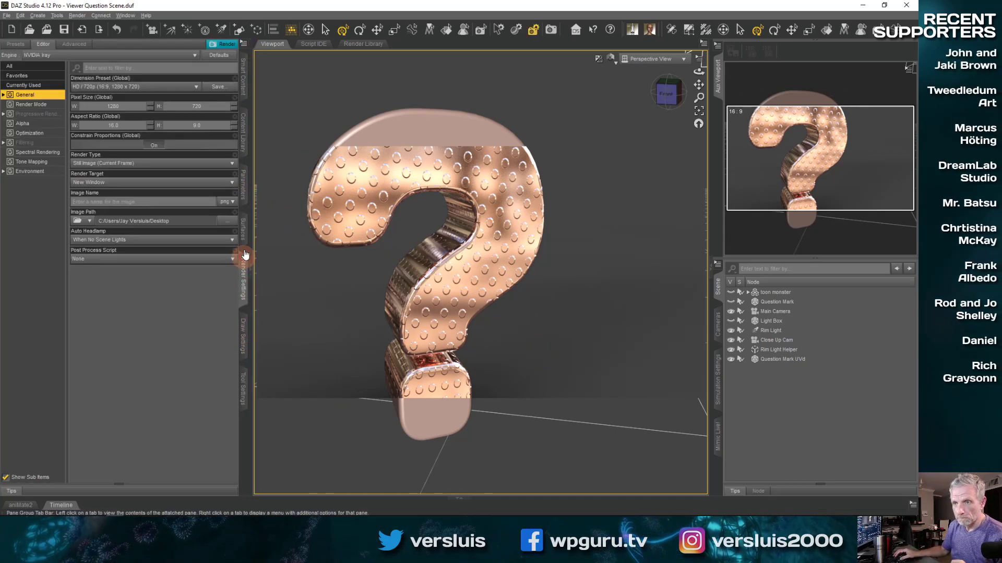
click(243, 229)
click(405, 196)
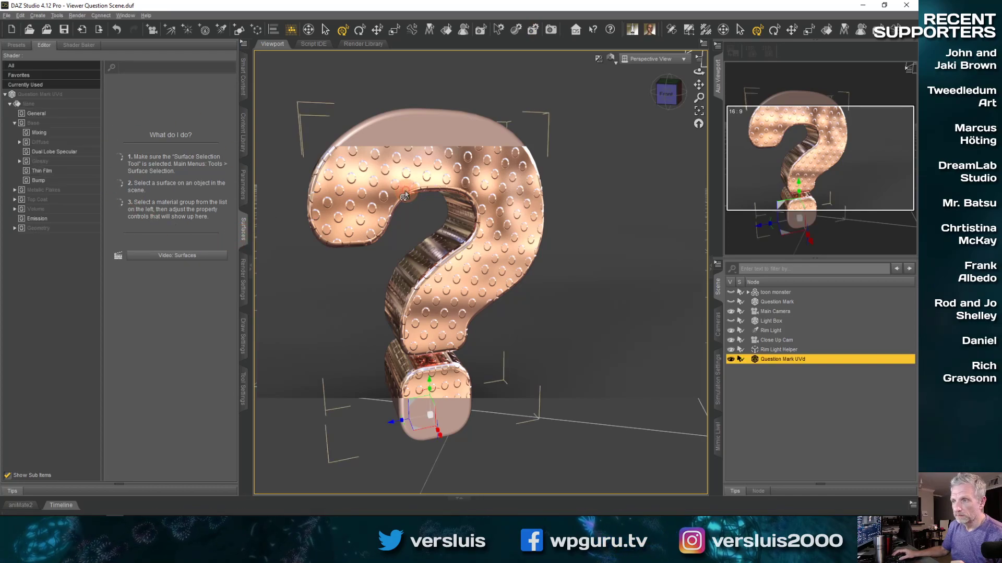
click(52, 230)
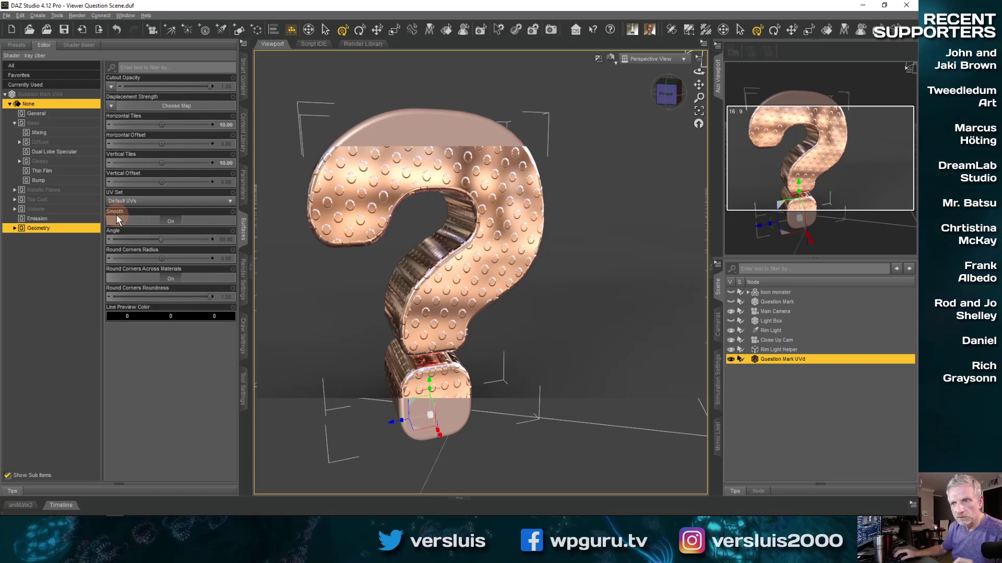
click(223, 124)
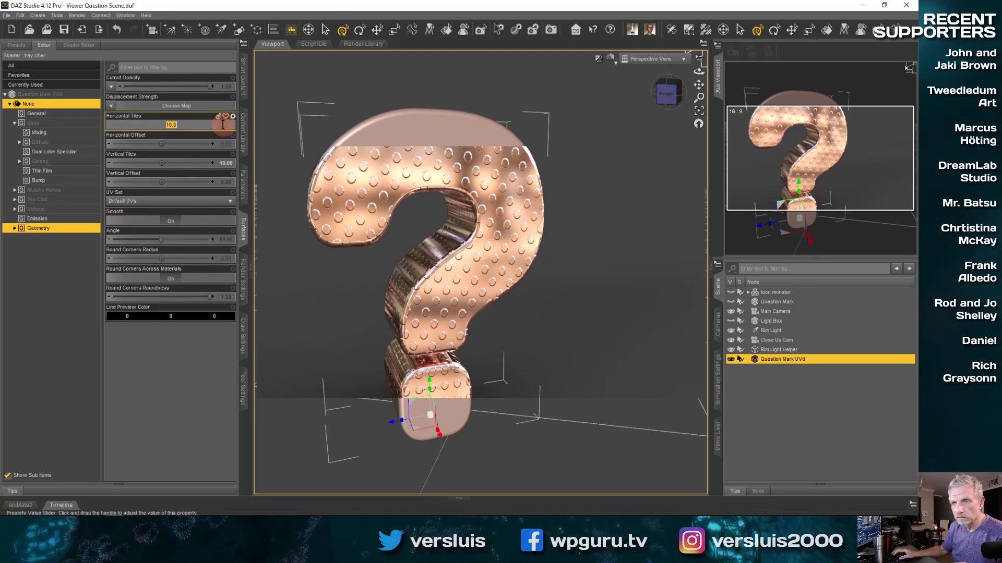
text(5)
key(Return)
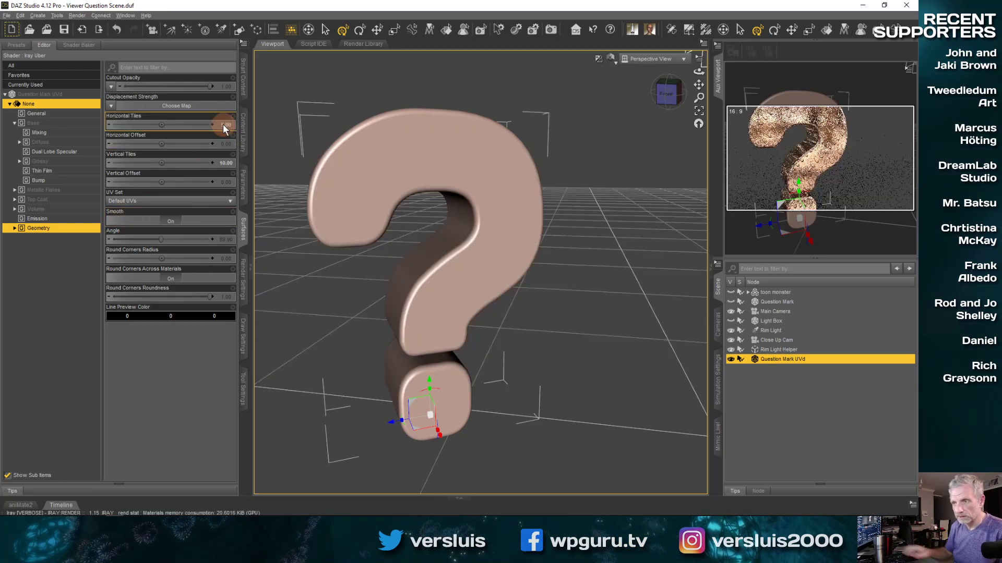
click(227, 162)
text(5)
key(Return)
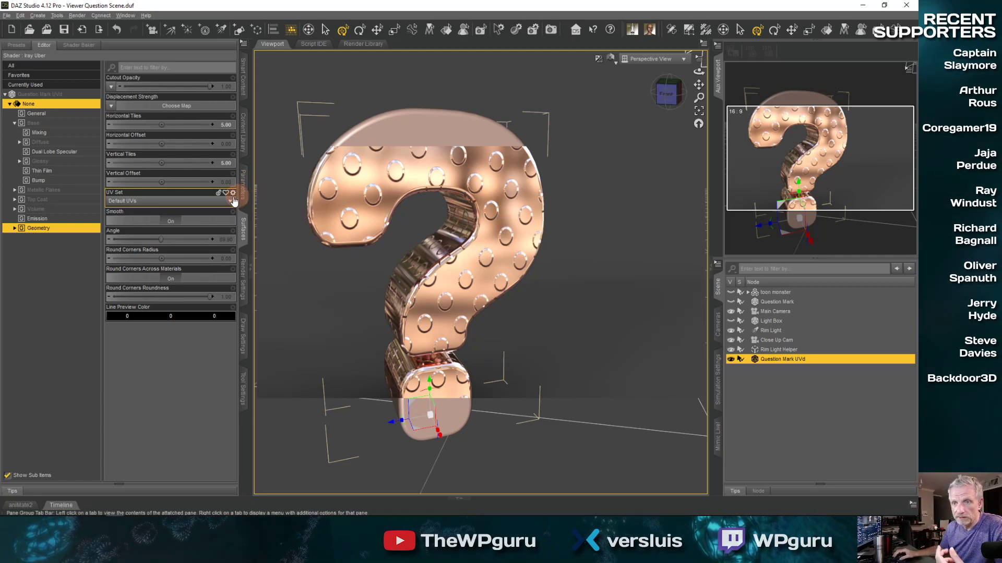
Step: Try a Base Bump strength of 50 on the copper surface, and restore it to 10
click(68, 181)
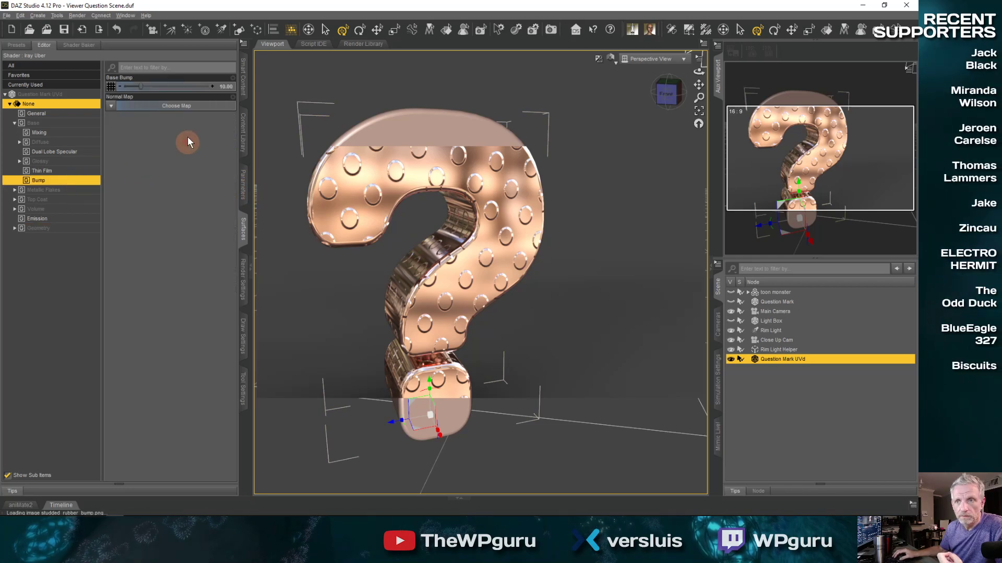
click(223, 87)
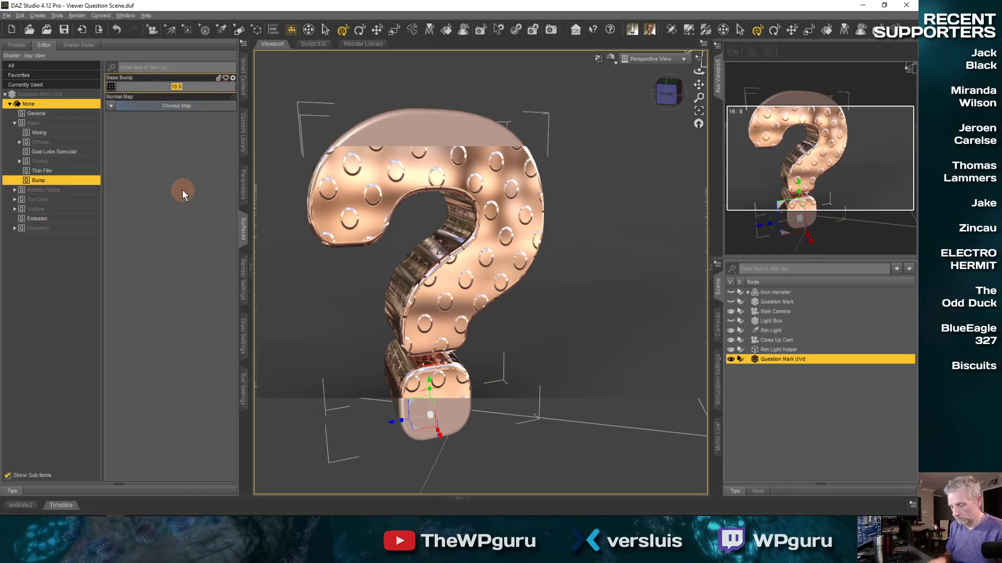
text(50)
key(Return)
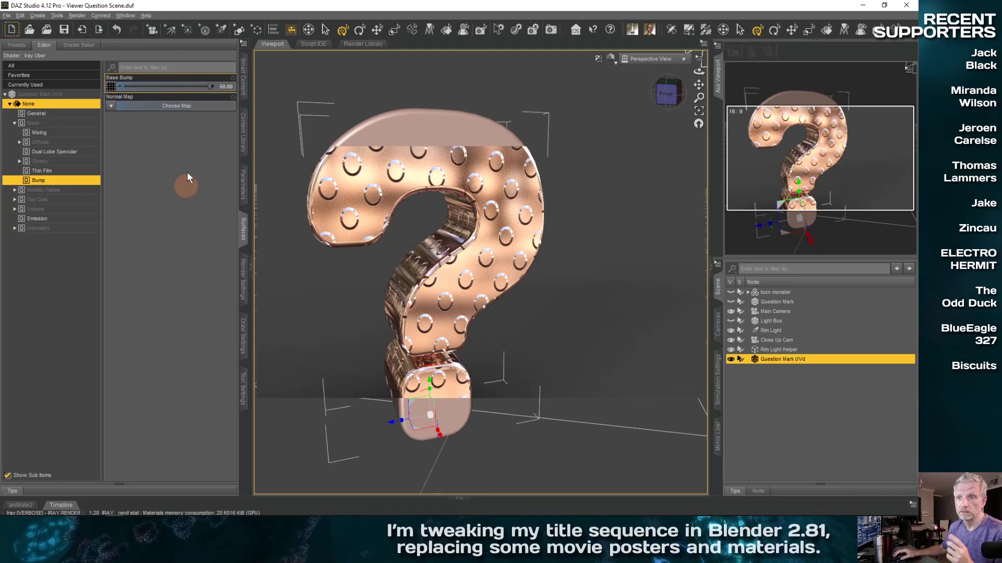
click(223, 86)
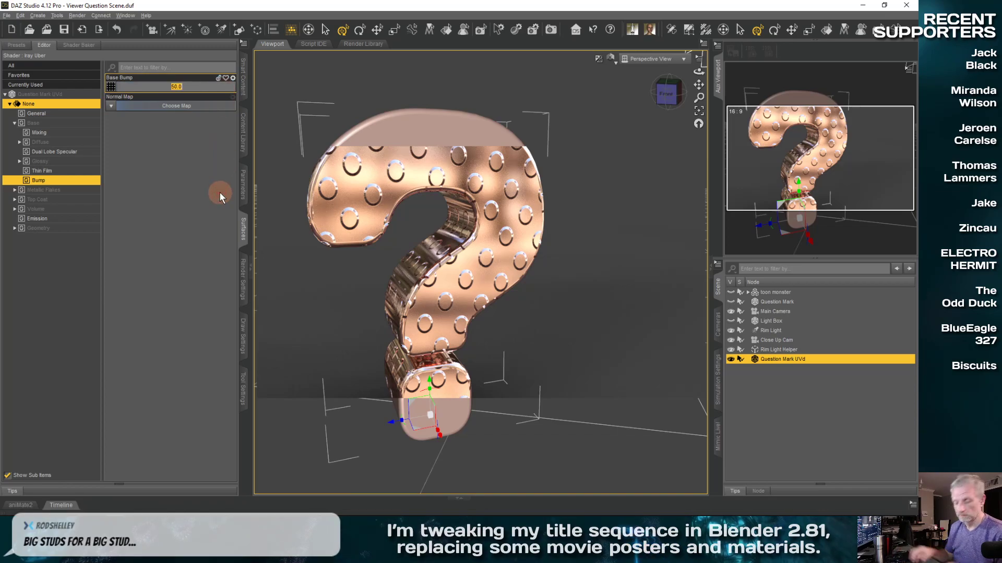
text(10)
key(Return)
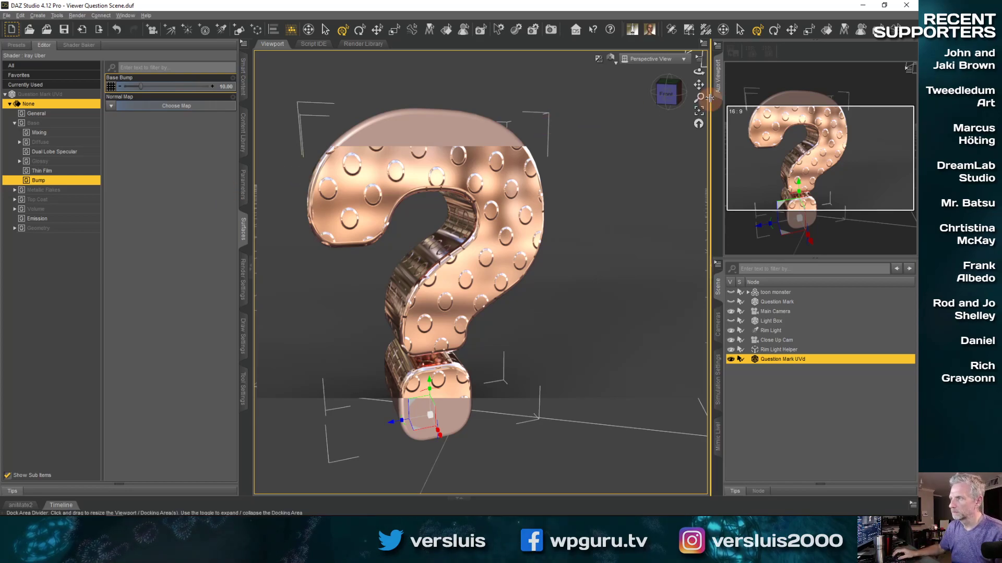
Step: Try studded_rubber_bump.png as the surface's Normal Map, and remove the map again
drag(661, 98, 661, 98)
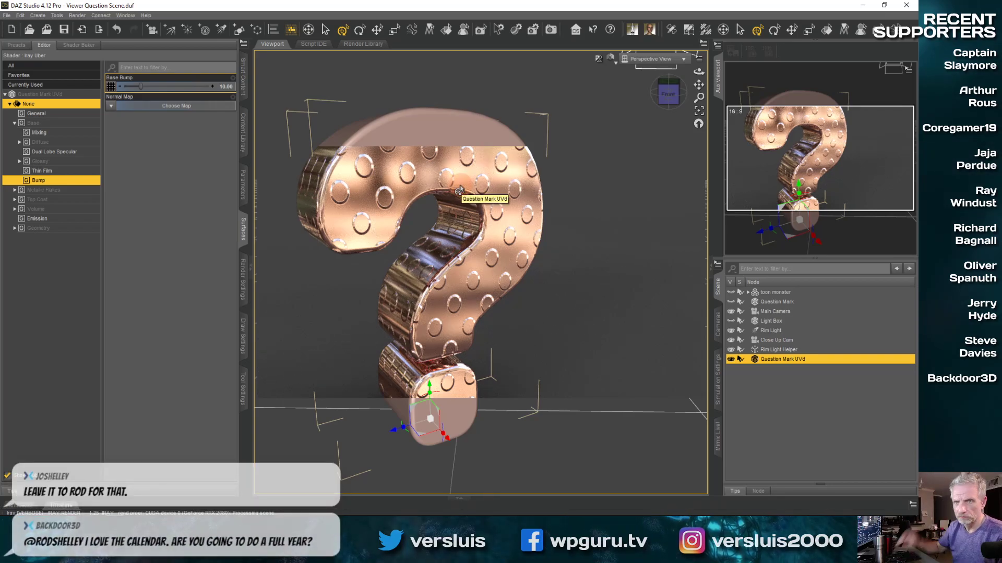
click(111, 106)
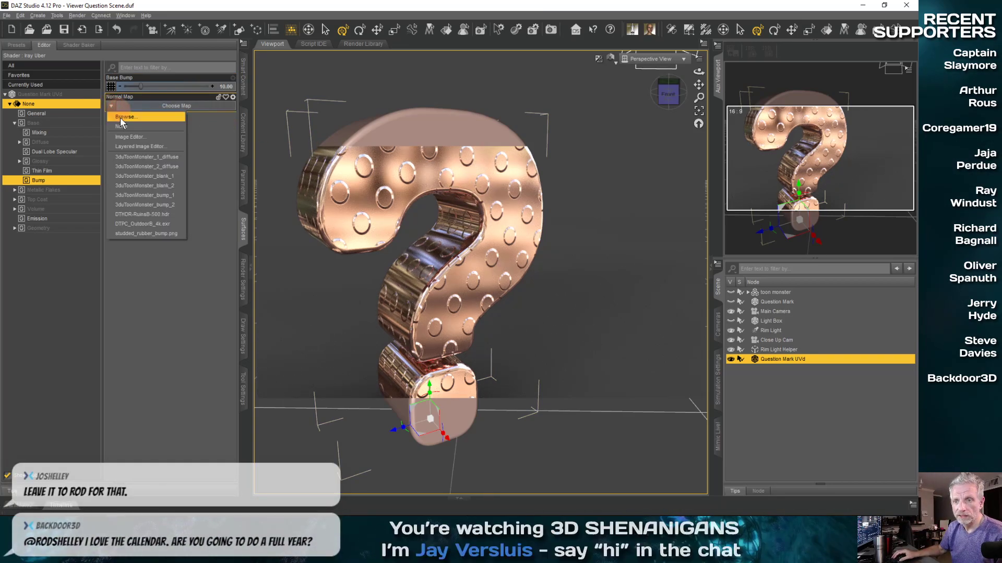
click(163, 235)
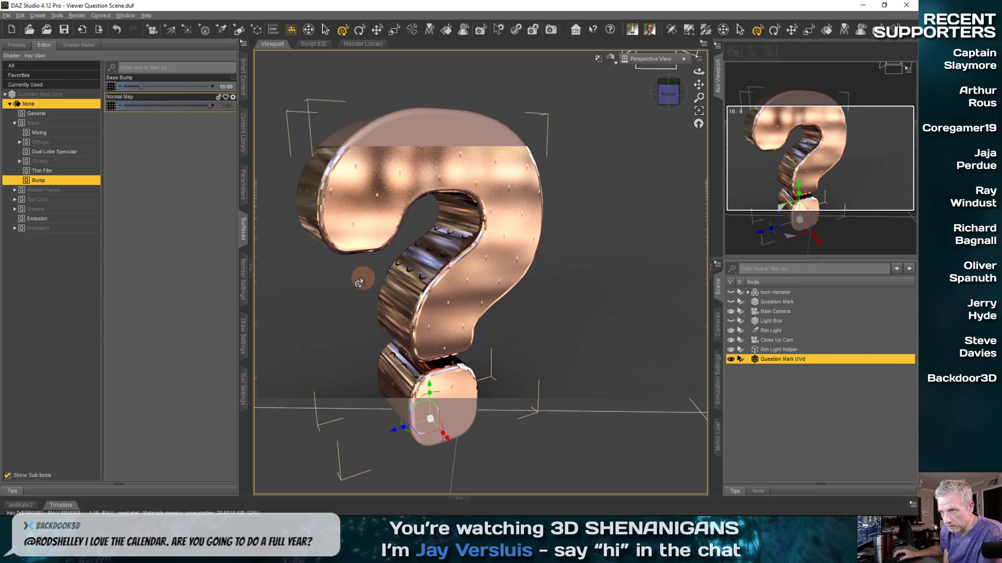
click(110, 106)
click(126, 127)
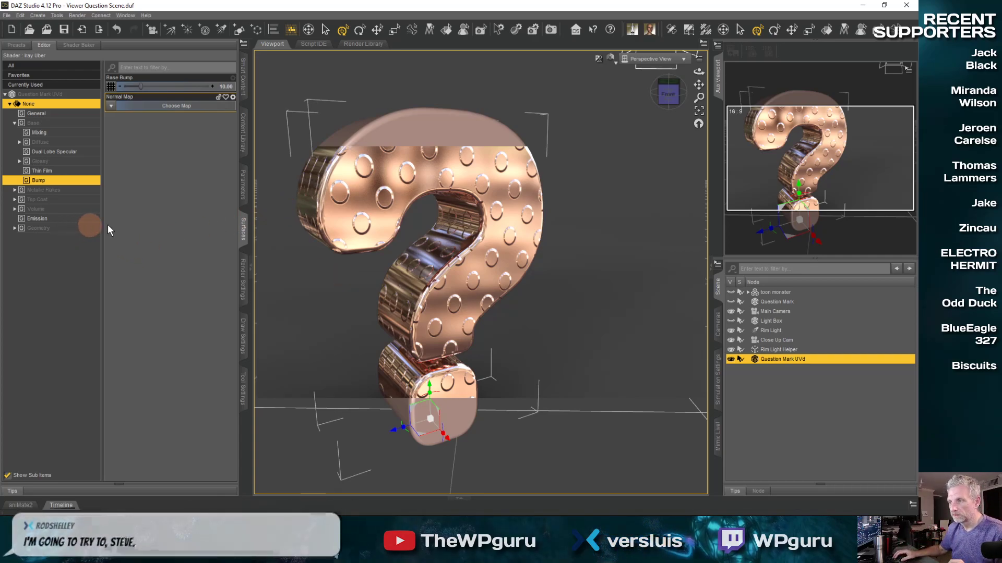
Step: View the scene through the Main Camera and make the toon monster and Light Box visible
click(683, 61)
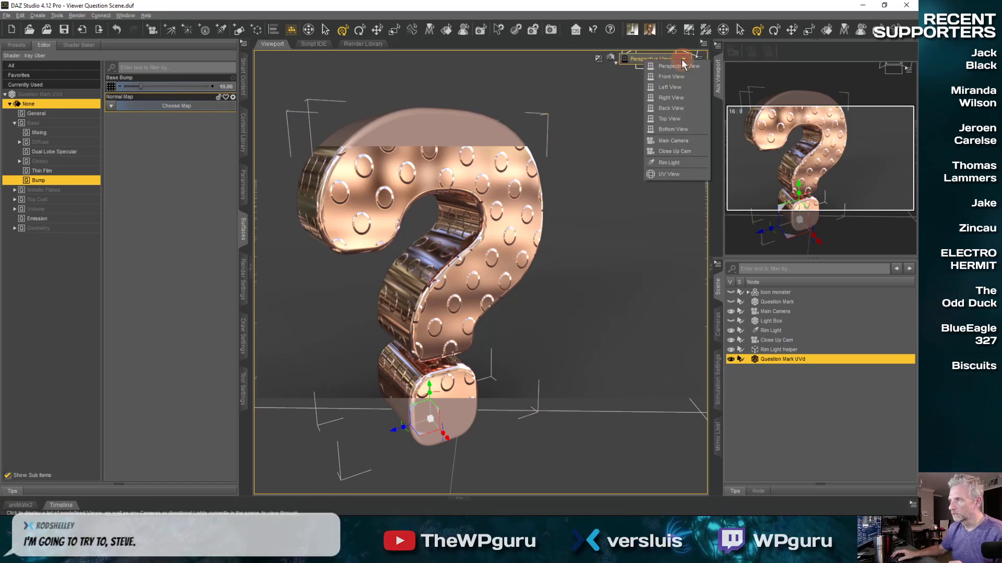
click(682, 140)
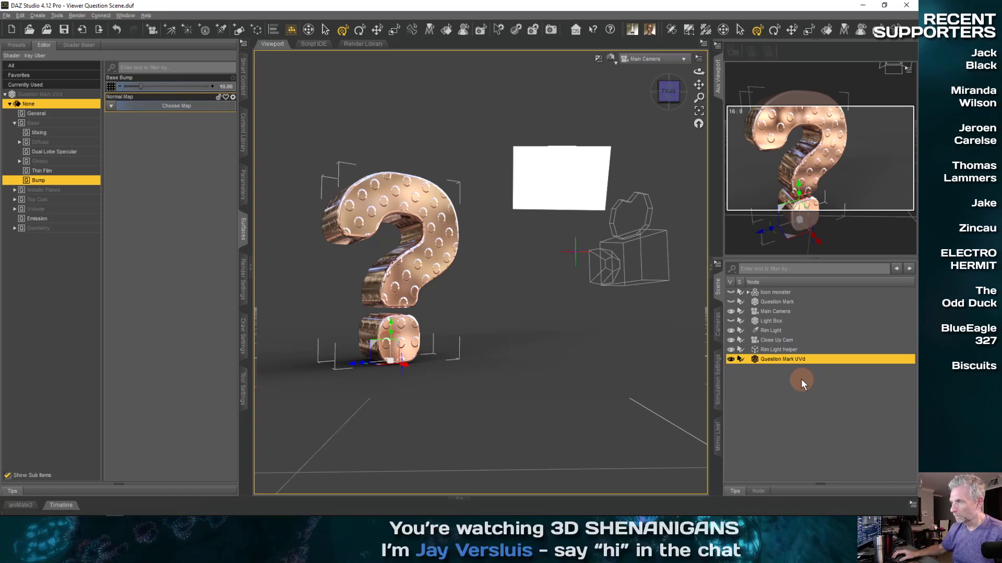
click(731, 294)
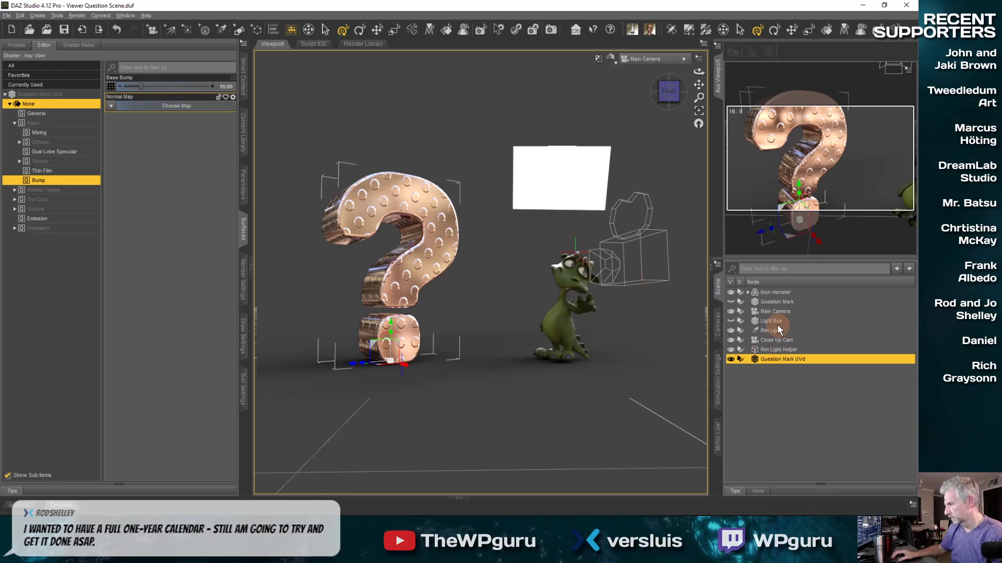
click(731, 320)
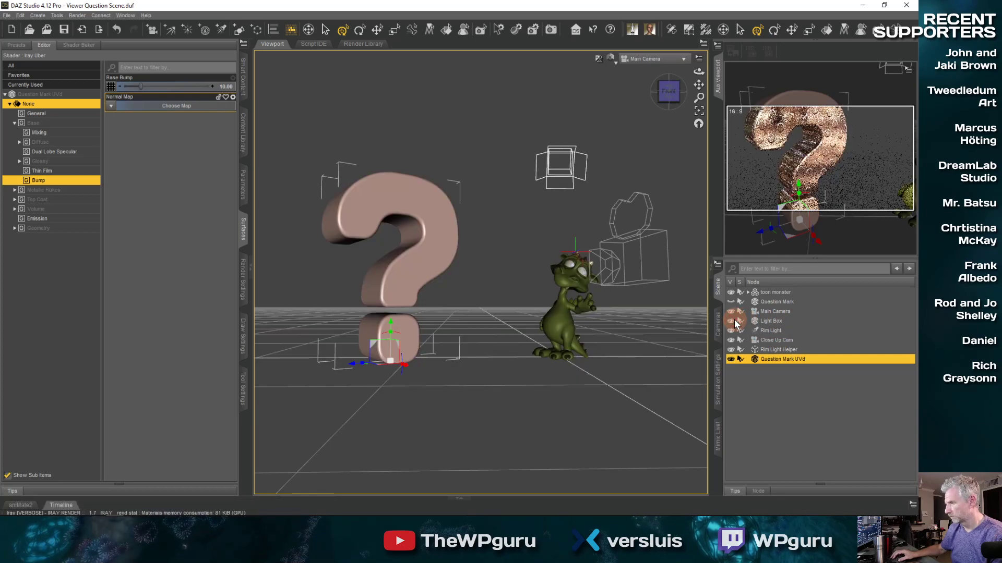
click(732, 321)
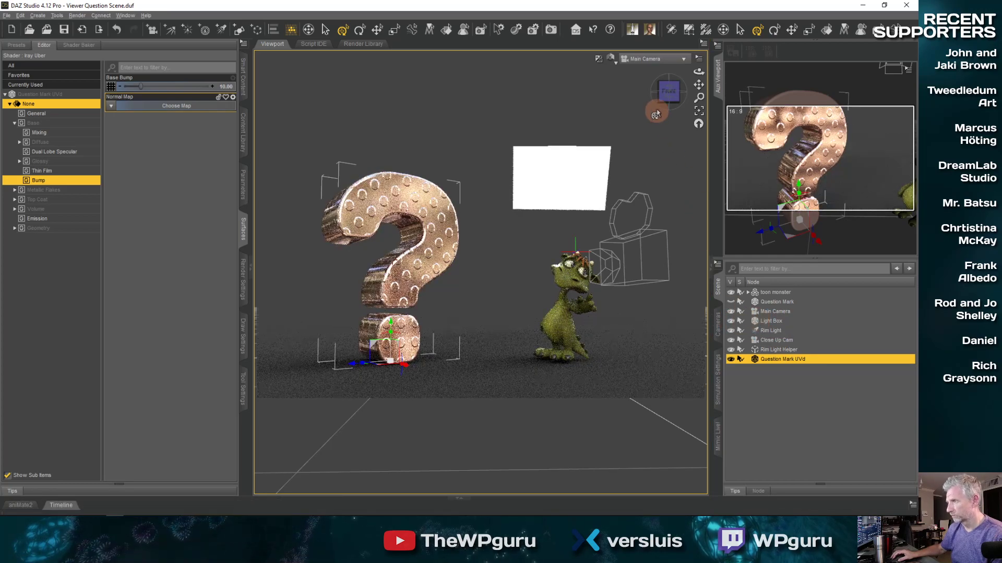
Step: Show the 16:9 aspect frame in the main viewport and clear the object selection
click(683, 62)
click(706, 104)
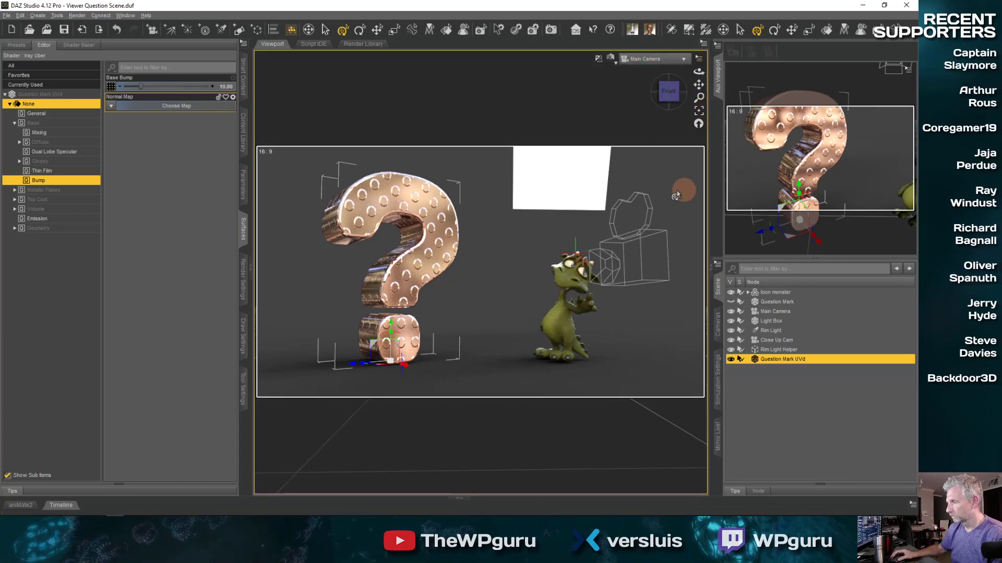
click(590, 187)
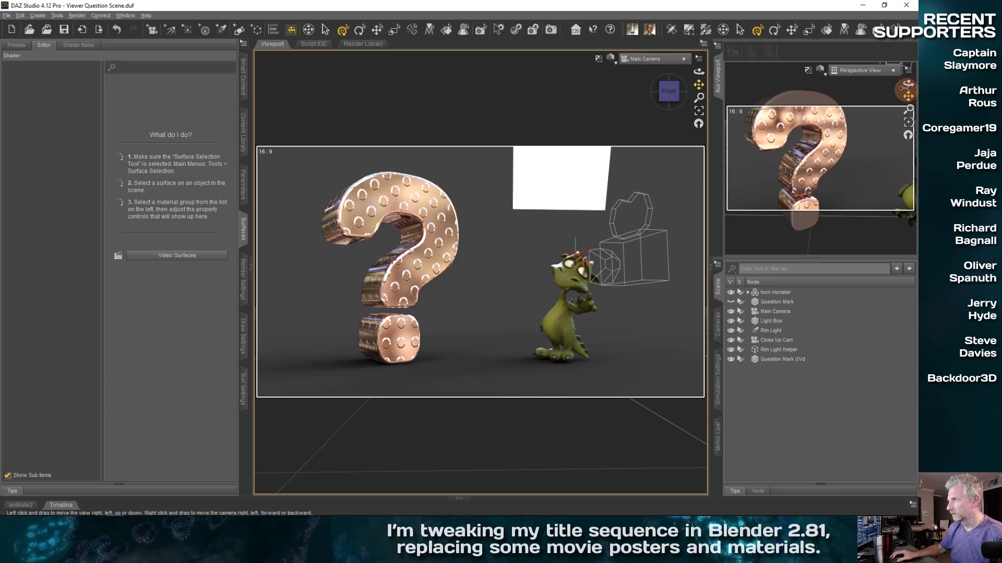
Step: Set the auxiliary viewport to Main Camera and return the main viewport to Perspective View
click(877, 70)
click(869, 152)
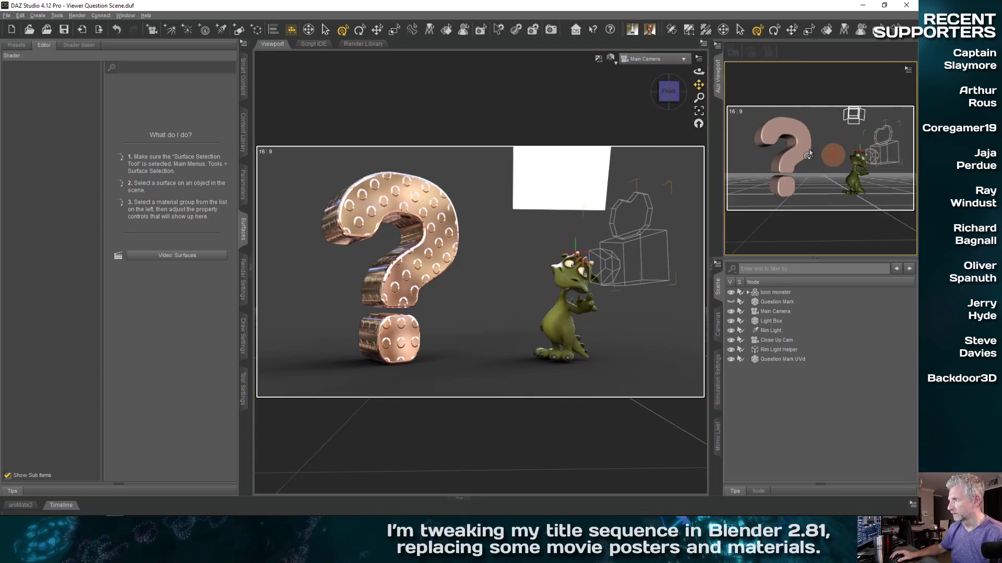
click(683, 60)
click(679, 67)
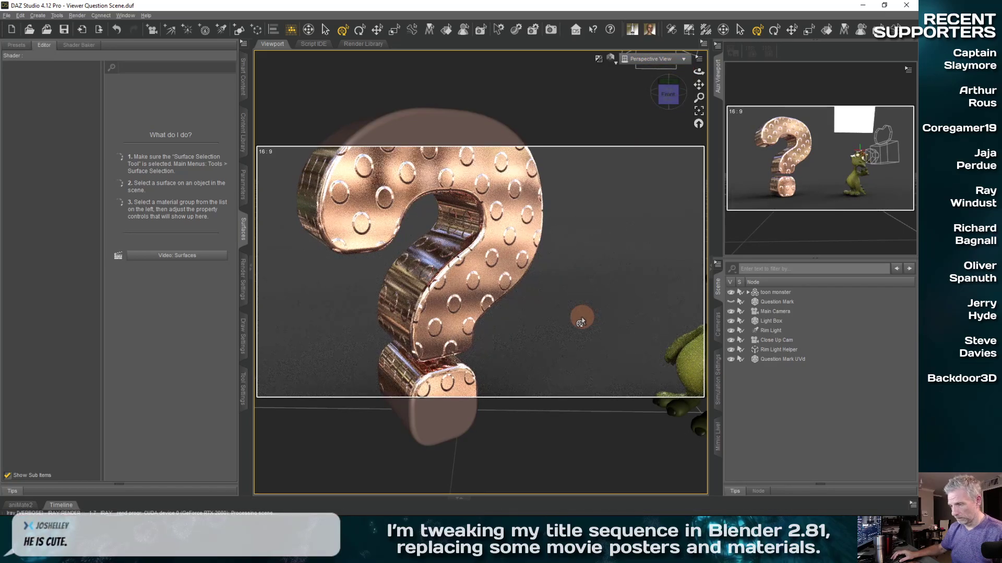
Step: Select the Rim Light, frame it in the viewport, and set the Universal tool to use world coordinates
scroll(578, 320, down, 5)
scroll(586, 288, down, 4)
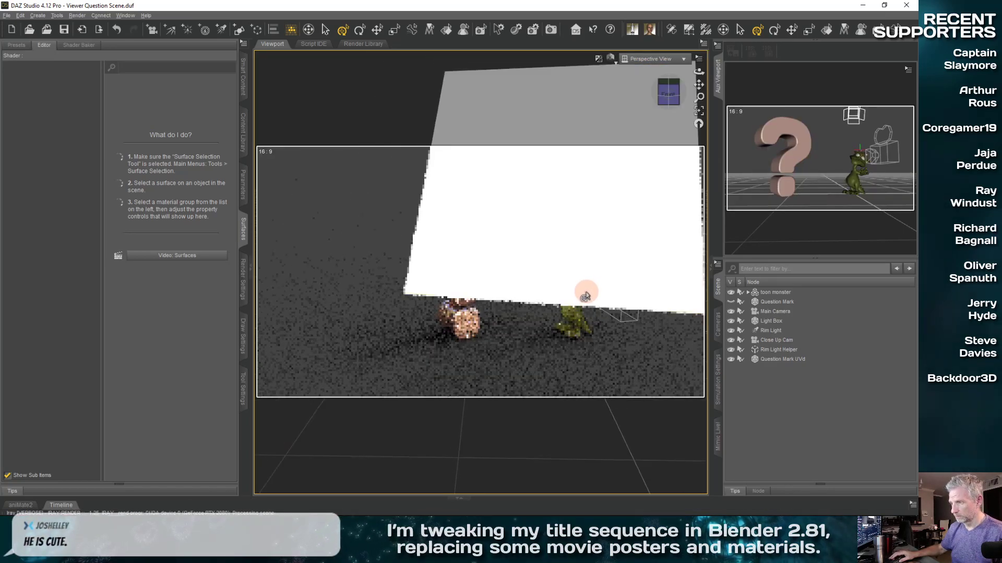
mouse_move(586, 288)
ctrl+alt+mouse_down()
mouse_move(570, 293)
mouse_move(581, 286)
ctrl+alt+mouse_up()
scroll(581, 286, down, 3)
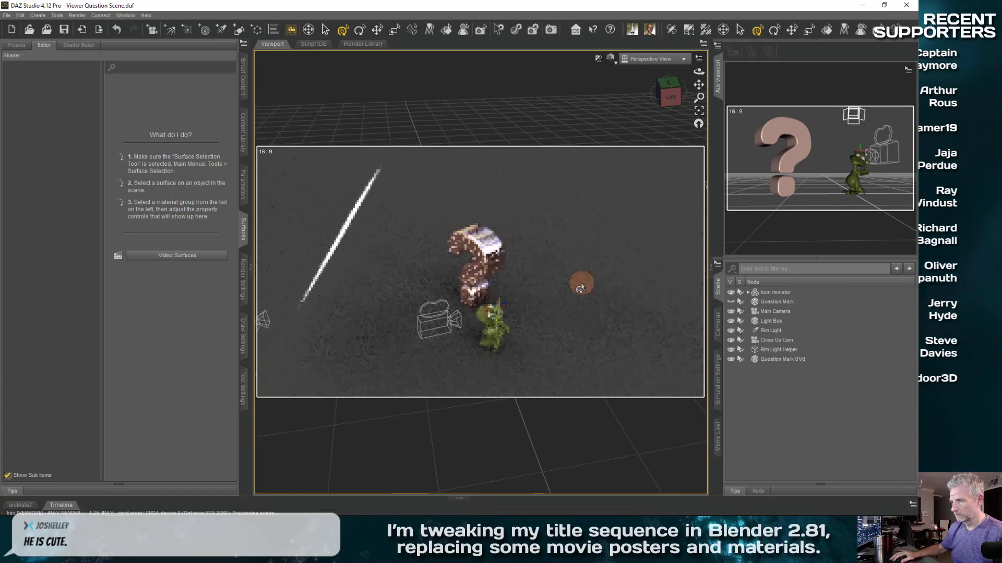
click(776, 331)
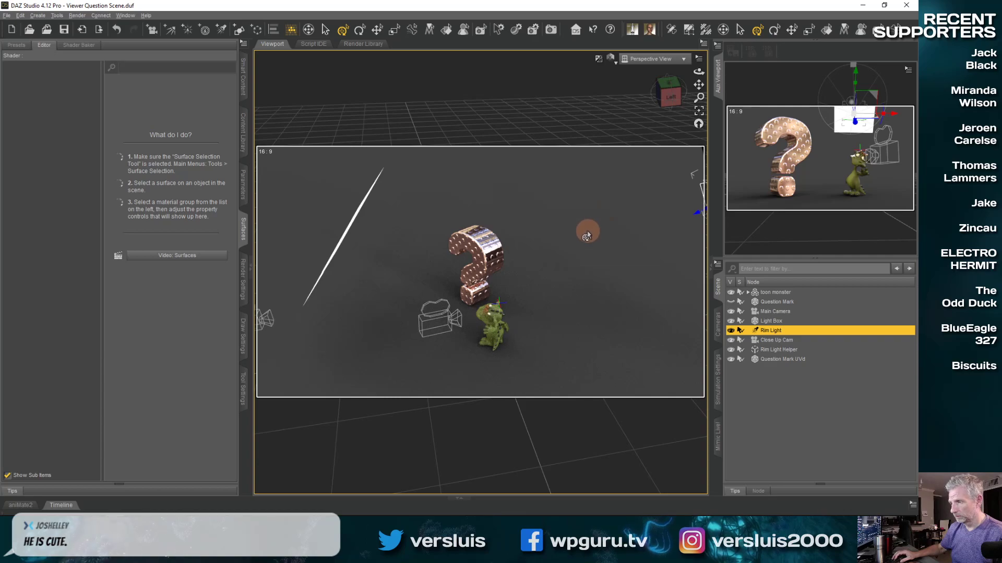
click(699, 111)
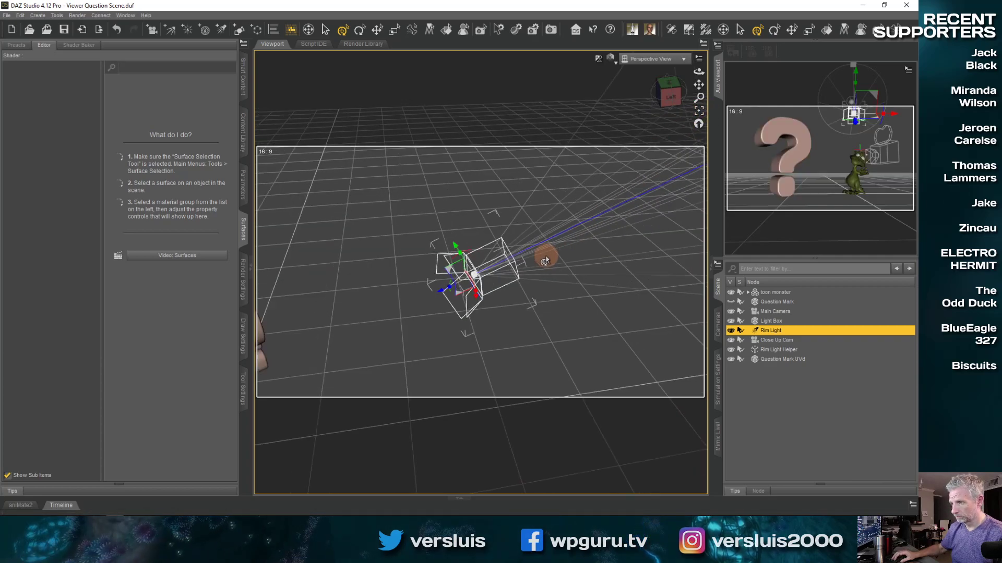
scroll(546, 260, down, 5)
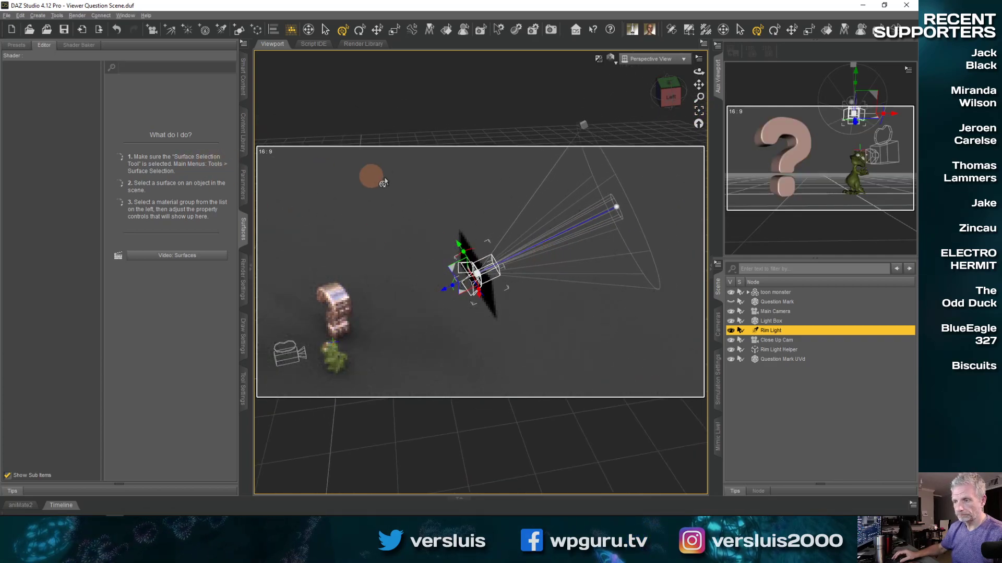
click(243, 386)
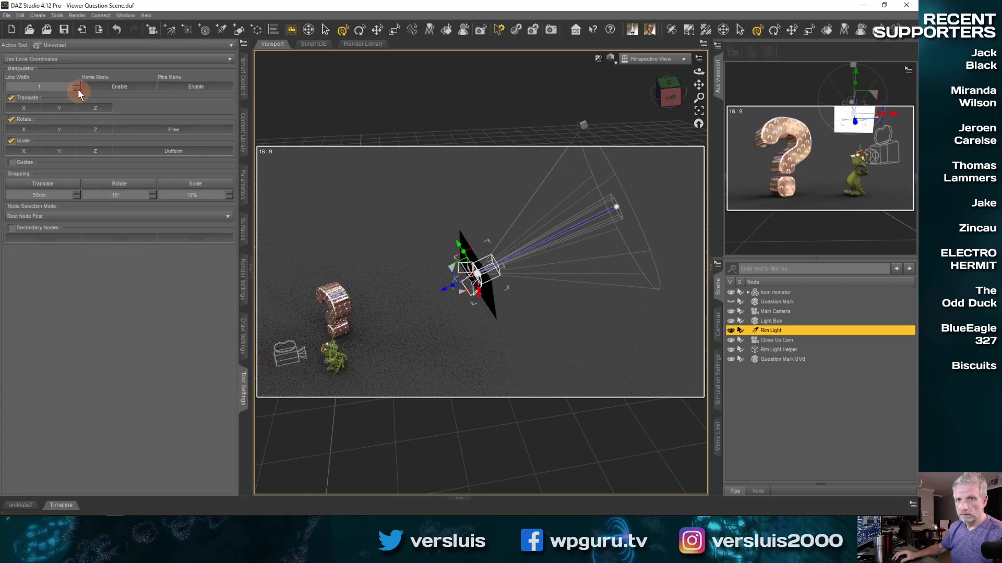
click(81, 60)
click(81, 52)
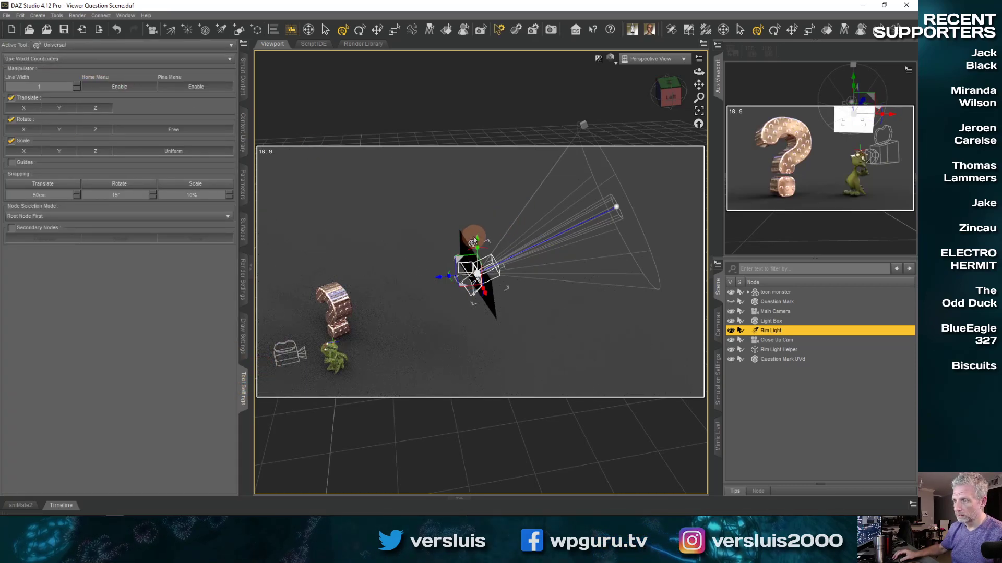
Step: Raise the Rim Light straight up along the world Y axis until it is outside the Main Camera's frame
drag(476, 243, 479, 192)
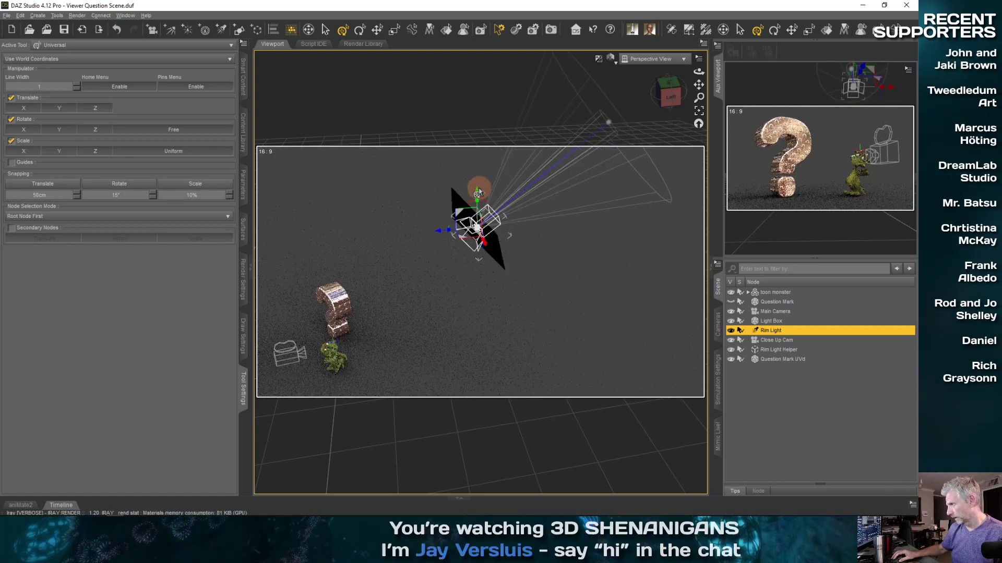
click(479, 189)
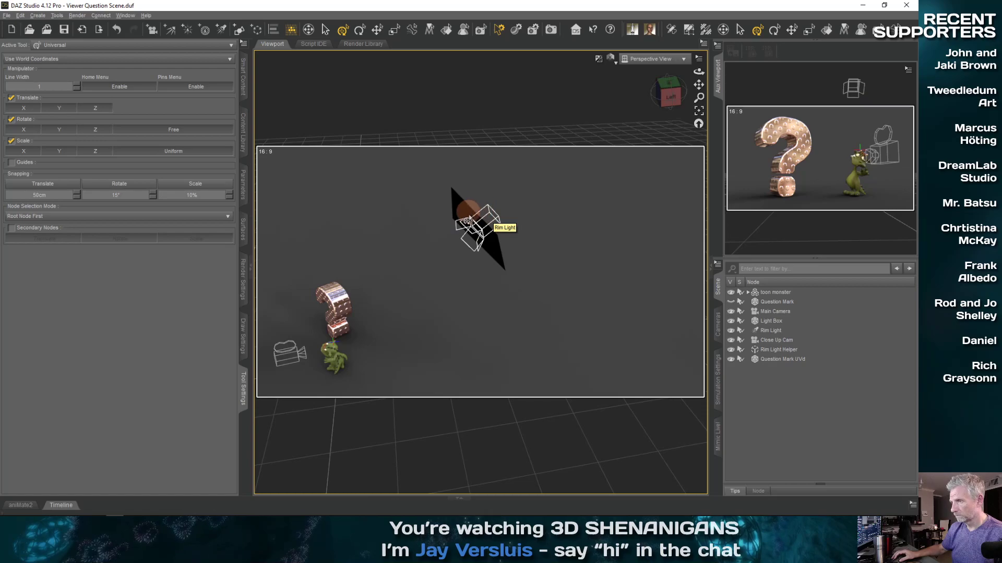
click(477, 237)
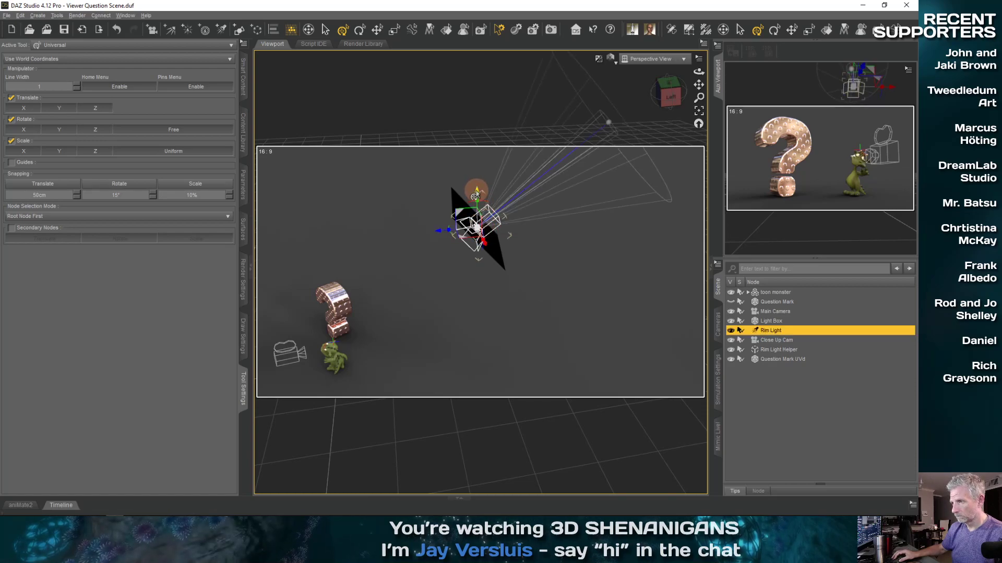
drag(476, 198, 476, 197)
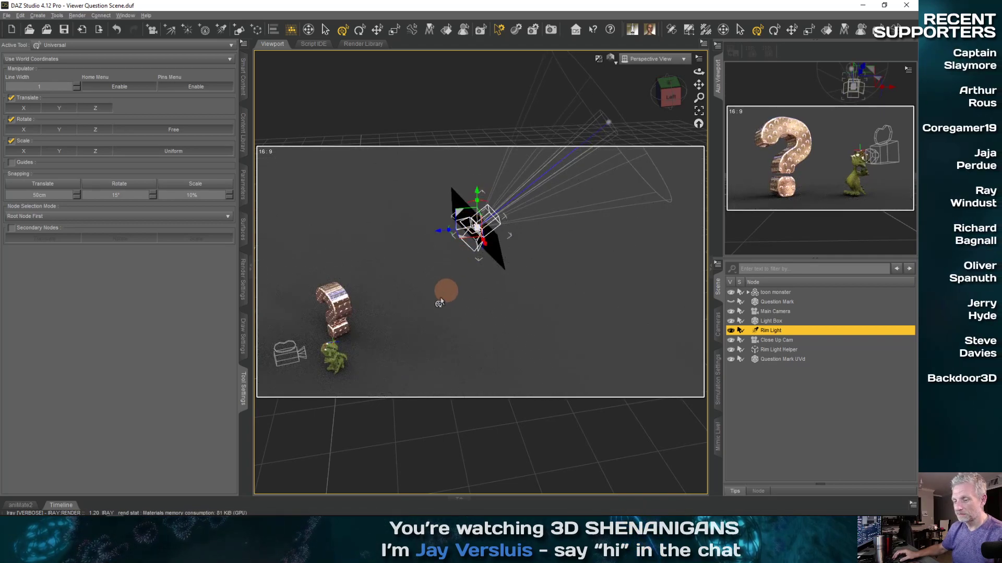
Step: Show the scene through the Main Camera in the main viewport and select the toon monster's abdomen
click(680, 59)
click(673, 142)
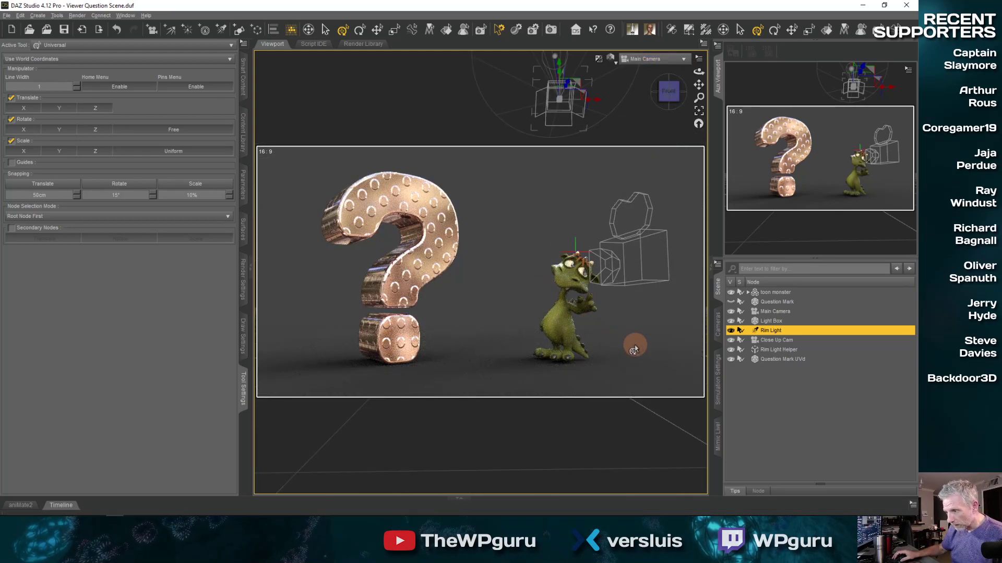
click(567, 321)
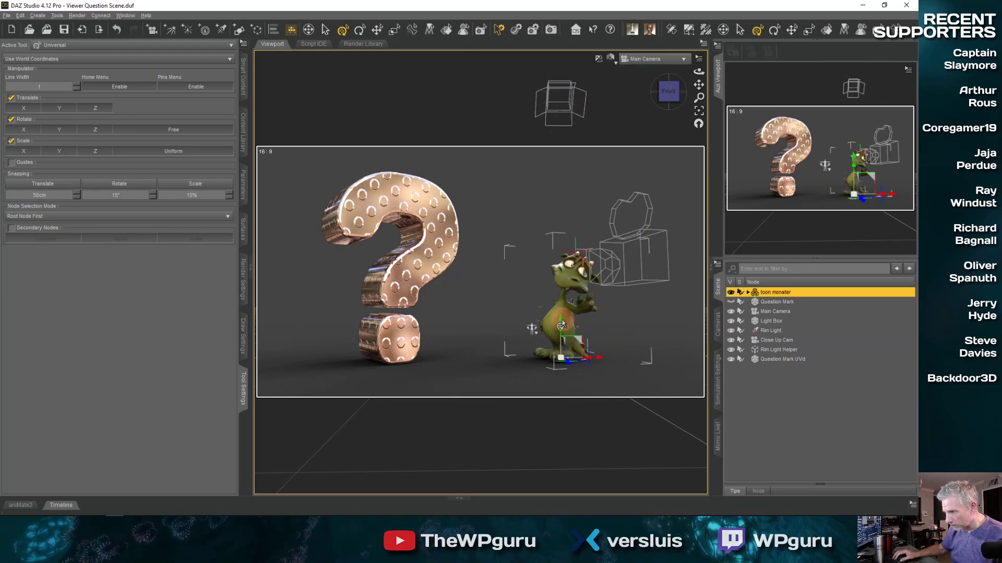
click(561, 325)
Step: Switch the main viewport to Close Up Cam and reframe it on the toon monster's feet and the ground
click(683, 59)
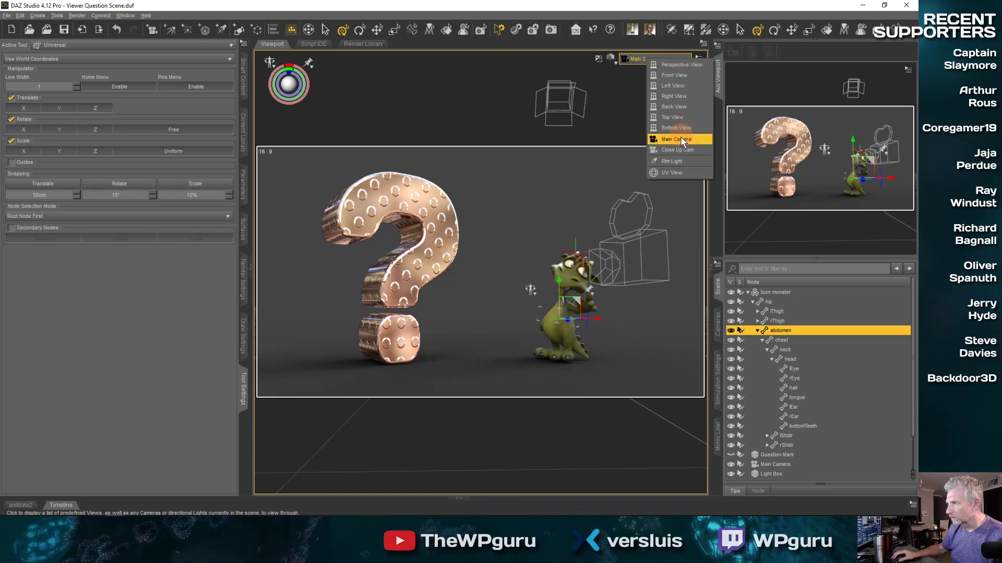
click(679, 149)
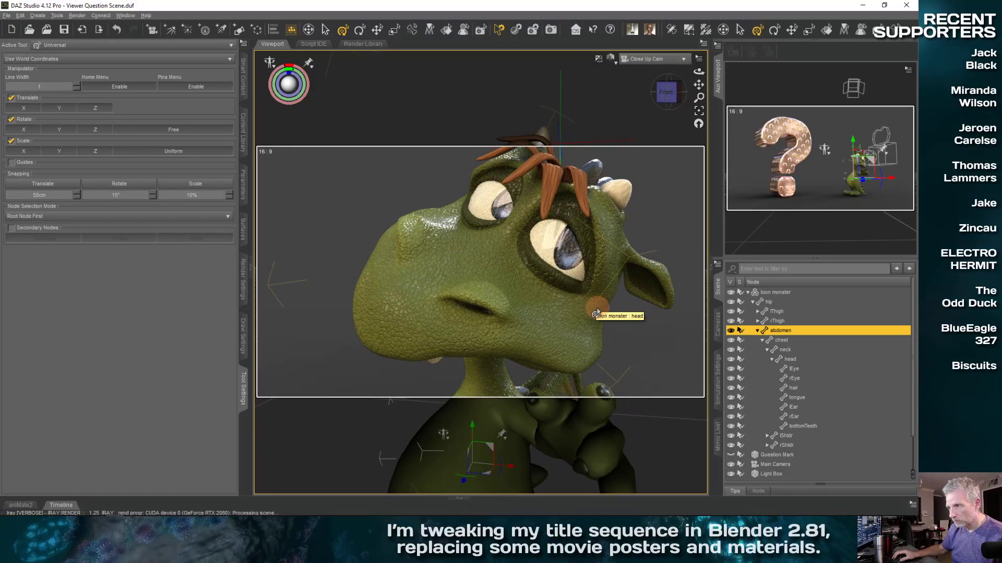
middle_drag(577, 274, 574, 272)
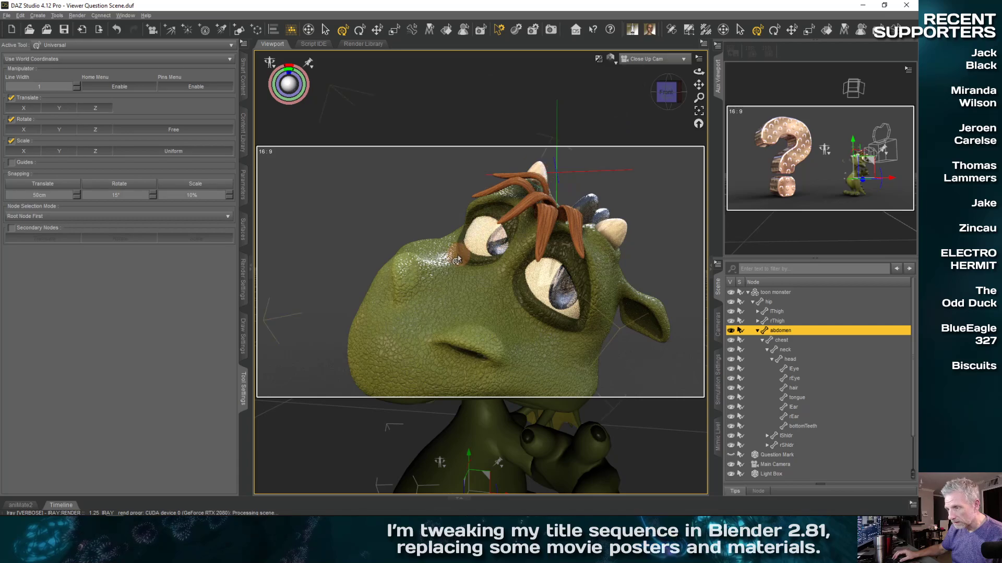
mouse_move(528, 304)
middle_down()
mouse_move(532, 282)
mouse_move(531, 295)
middle_up()
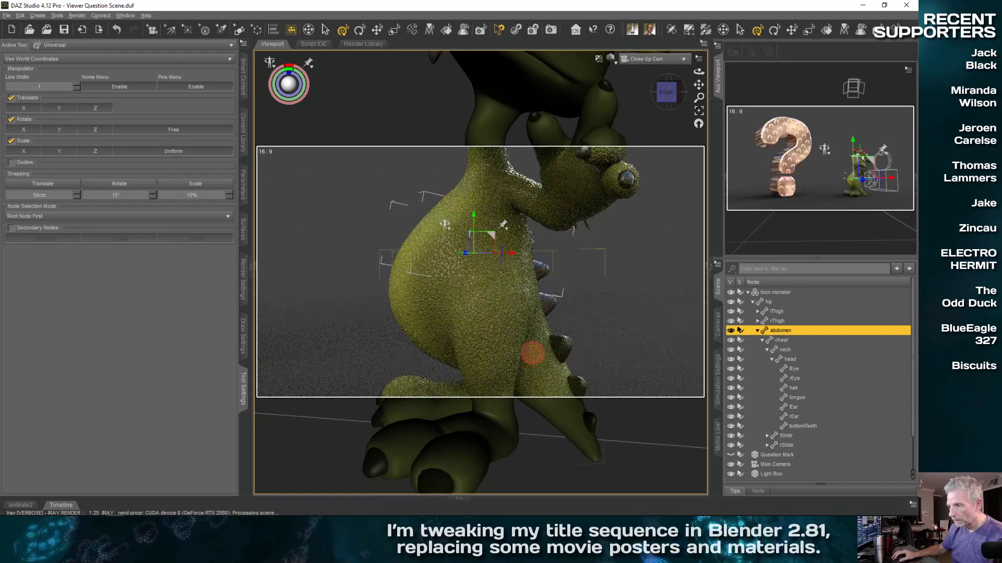
mouse_move(533, 354)
middle_down()
mouse_move(532, 364)
mouse_move(545, 358)
mouse_move(513, 342)
mouse_move(529, 354)
middle_up()
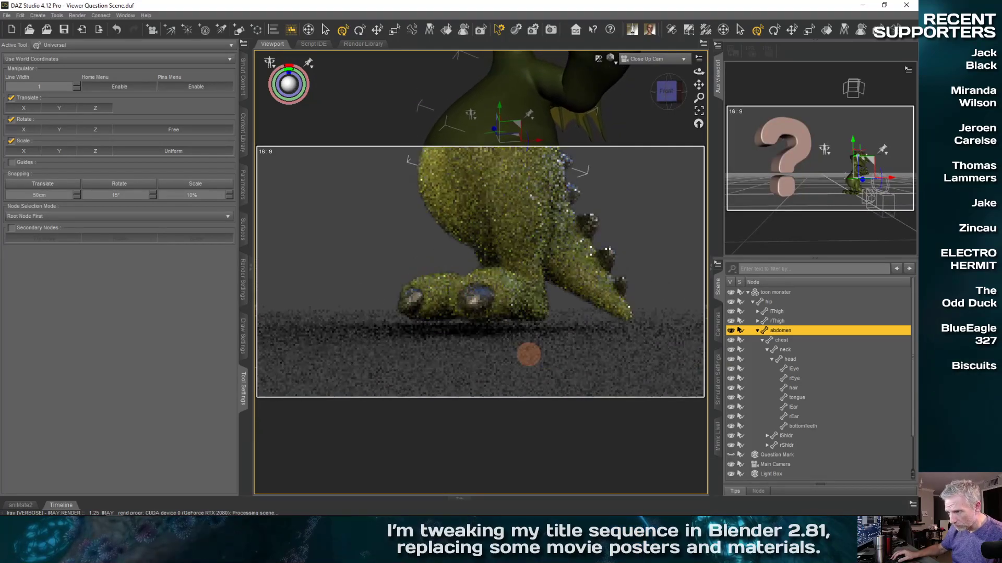
Step: Select the whole toon monster figure and collapse its bone hierarchy in the scene list
click(499, 203)
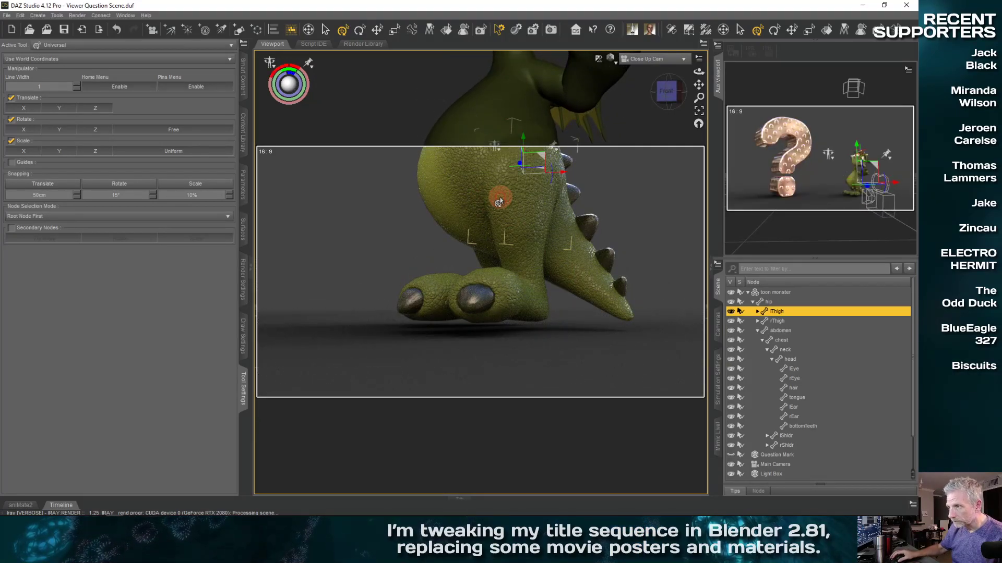
click(510, 286)
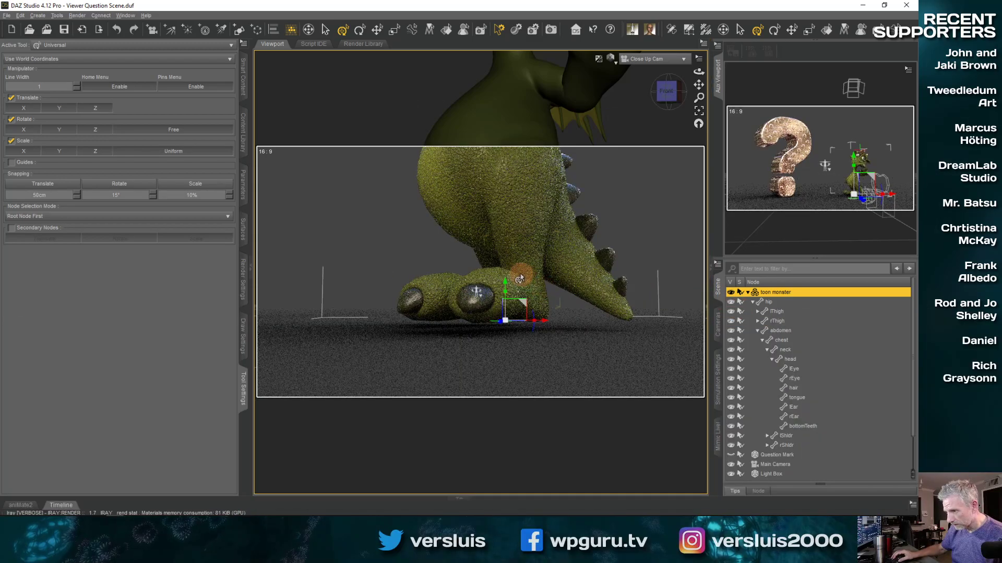
click(748, 292)
click(498, 230)
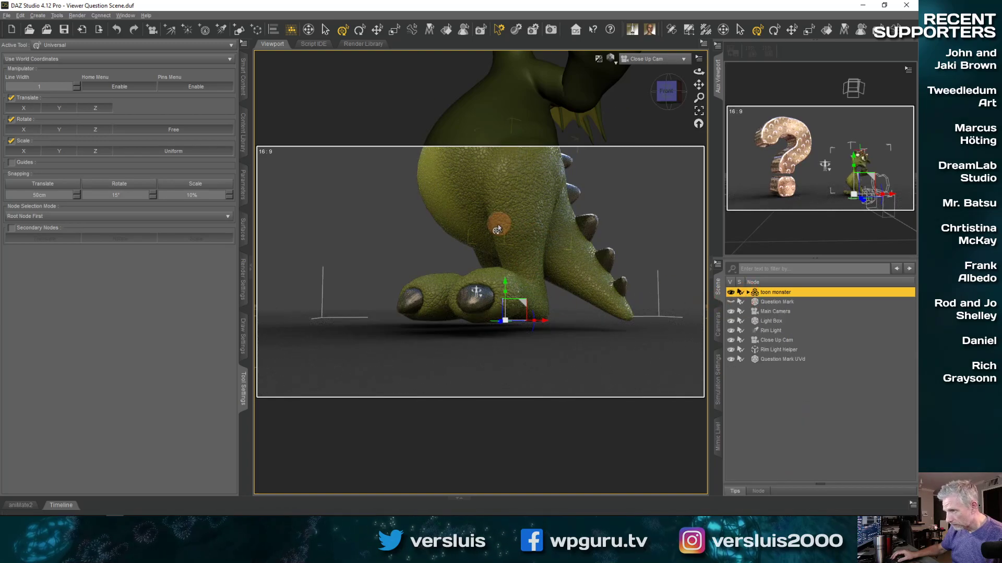
Step: Try lowering the toon monster by hand along the world Y axis so its feet meet the ground
drag(504, 284, 506, 295)
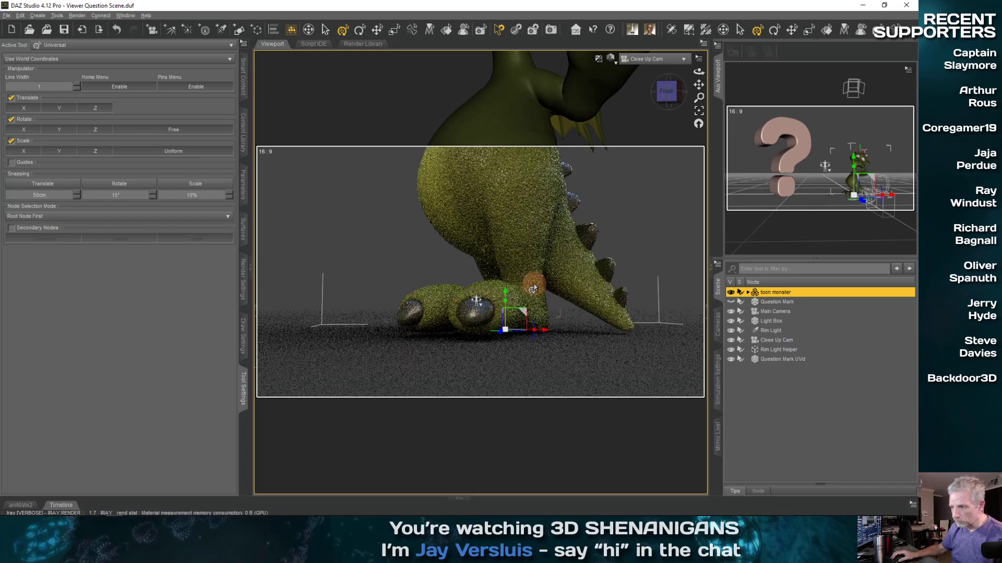
drag(504, 296, 504, 308)
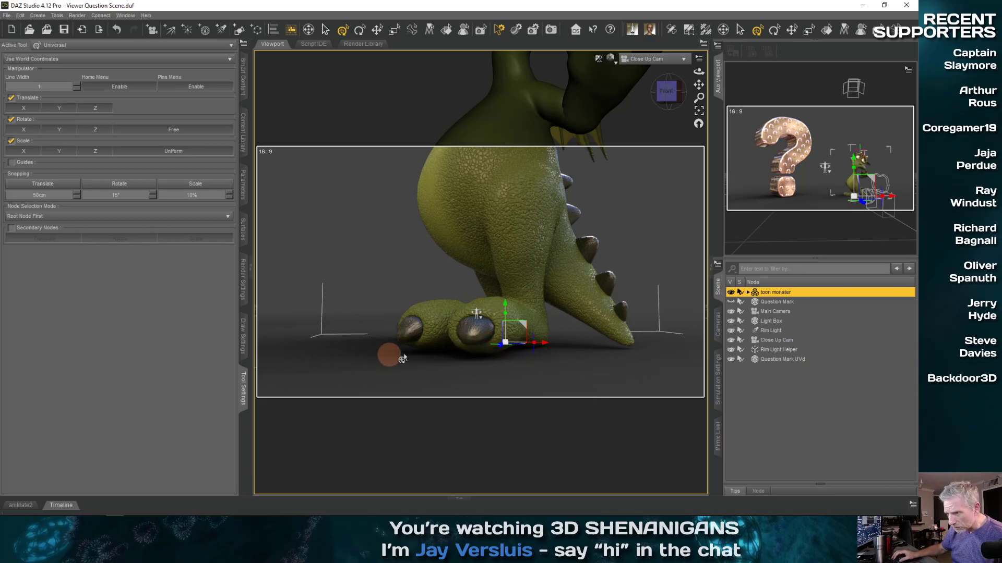
key(ctrl+z)
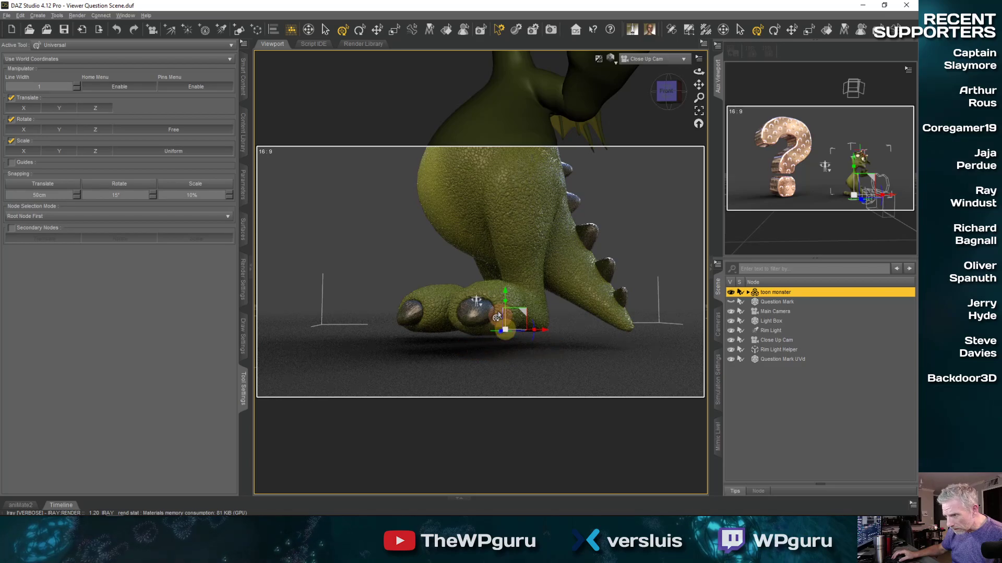
drag(505, 295, 535, 304)
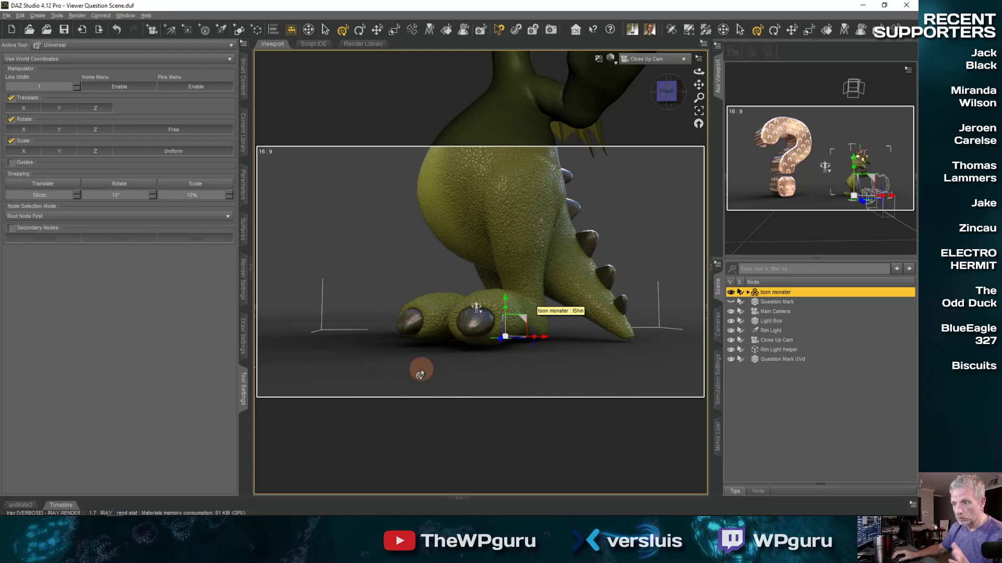
Step: Show the Environment render settings containing the ground origin parameters
click(243, 274)
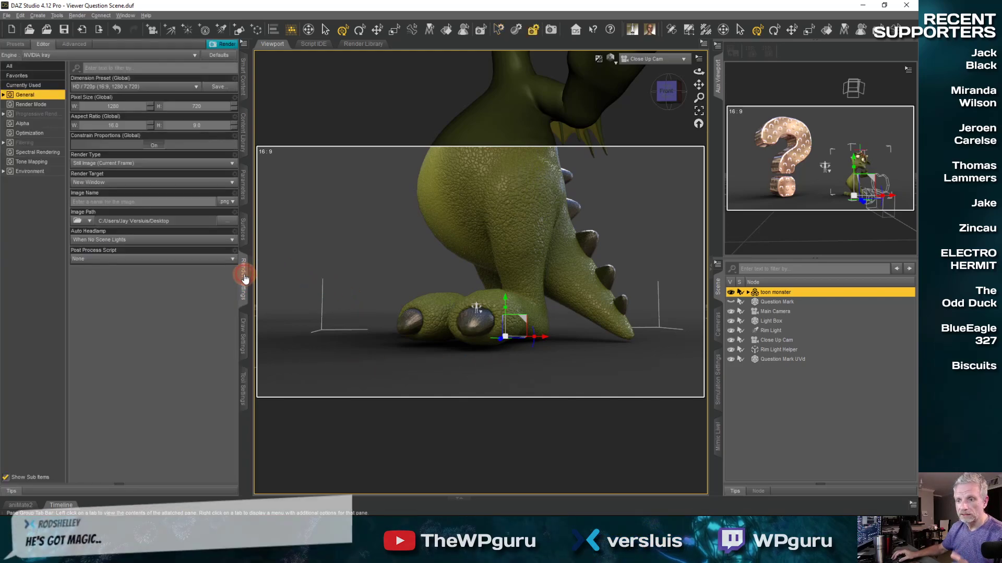
click(32, 172)
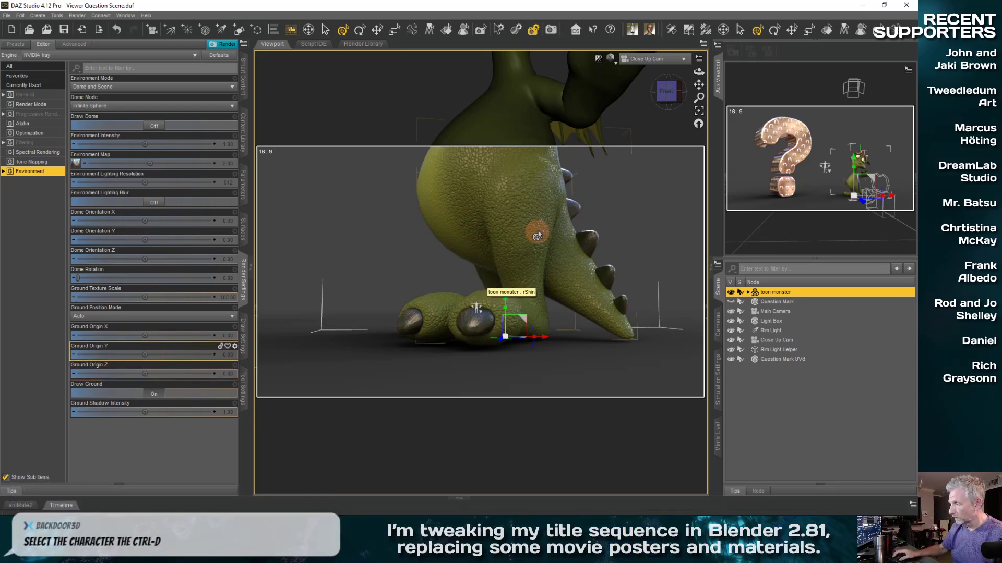
Step: Undo the toon monster's last lowering and duplicate the figure in place
key(ctrl+z)
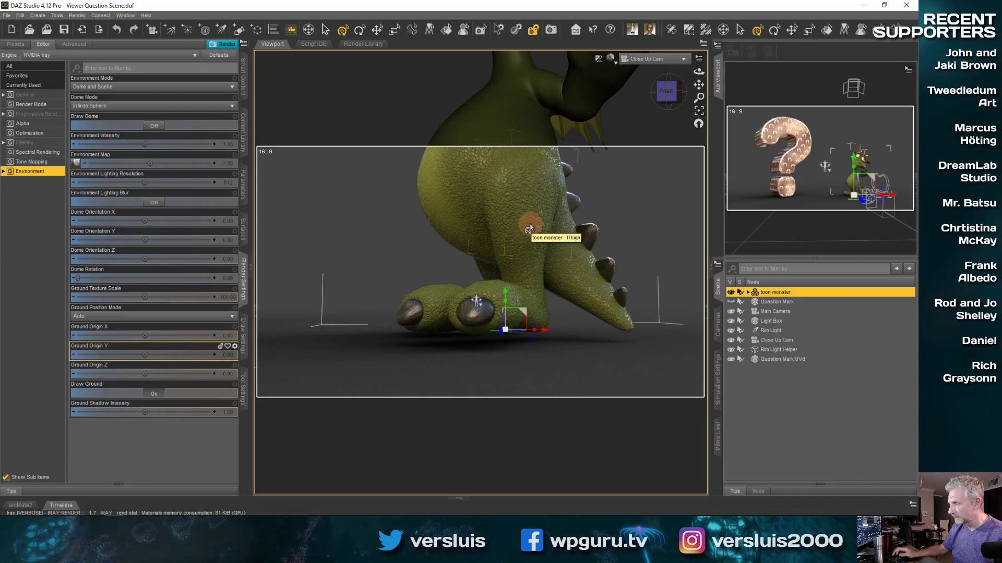
key(ctrl+d)
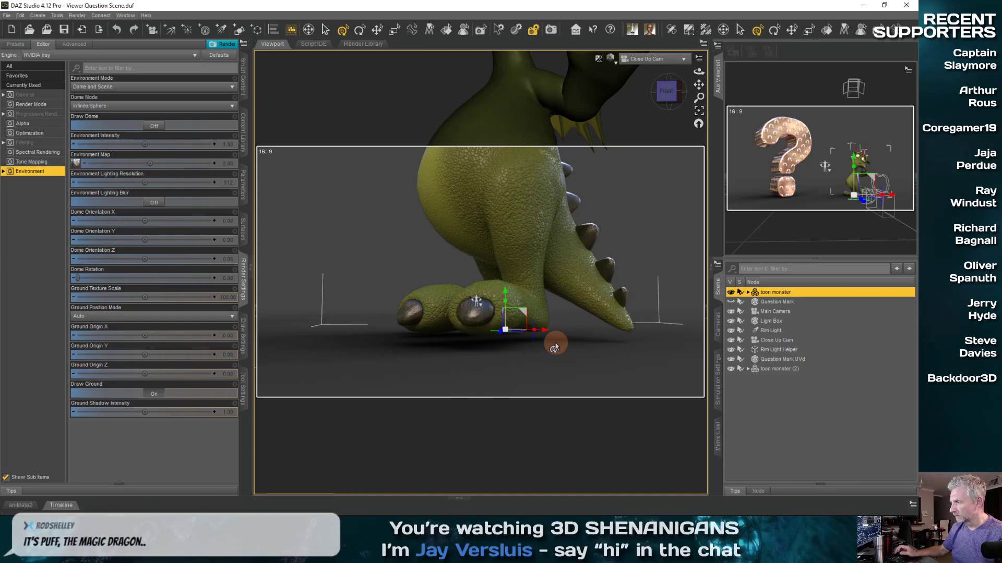
key(ctrl+d)
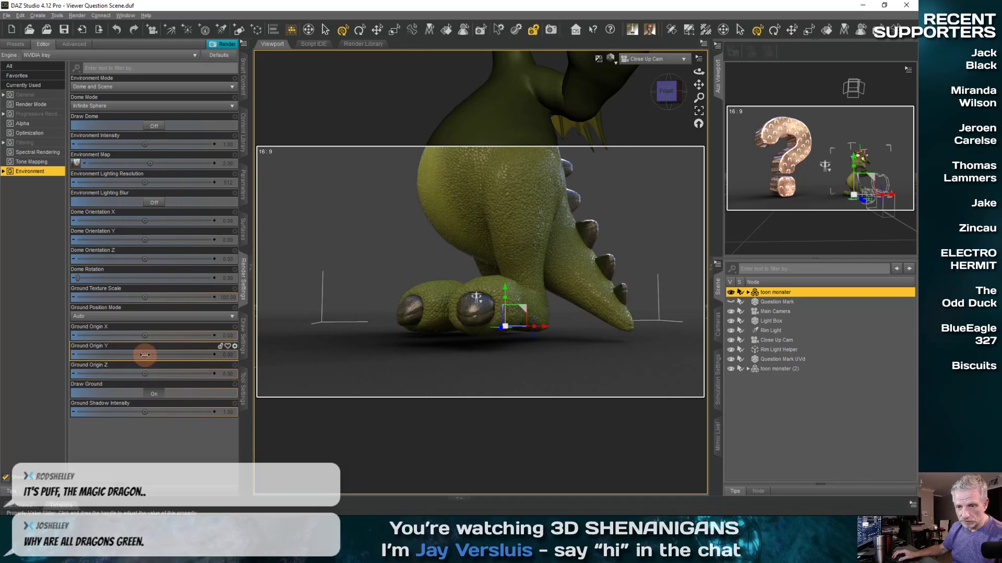
Step: Try Ground Origin Y values up to 67.38 for the render ground, and reset the parameter to 0
mouse_move(145, 355)
mouse_down()
mouse_move(156, 354)
mouse_move(147, 355)
mouse_up()
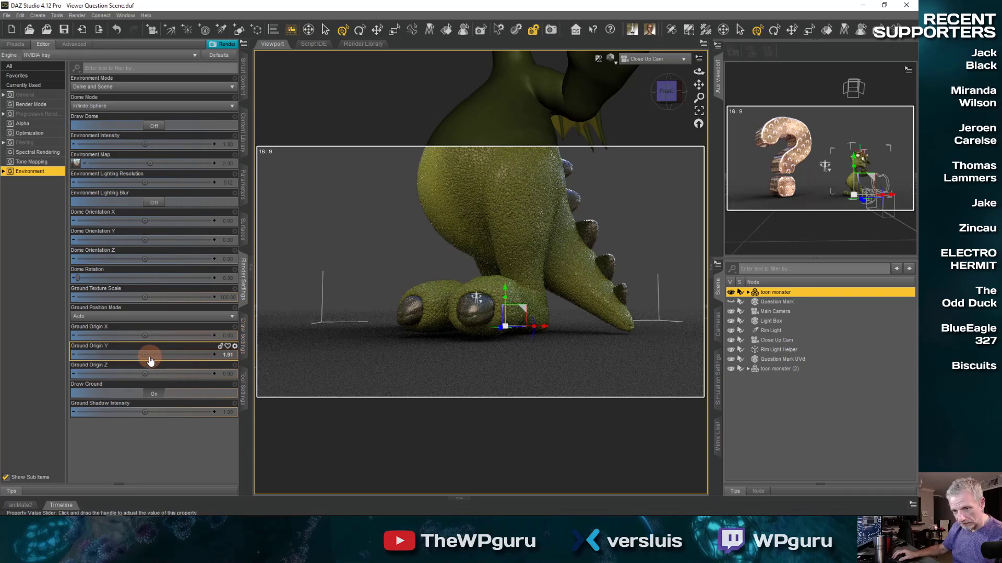
drag(150, 359, 148, 355)
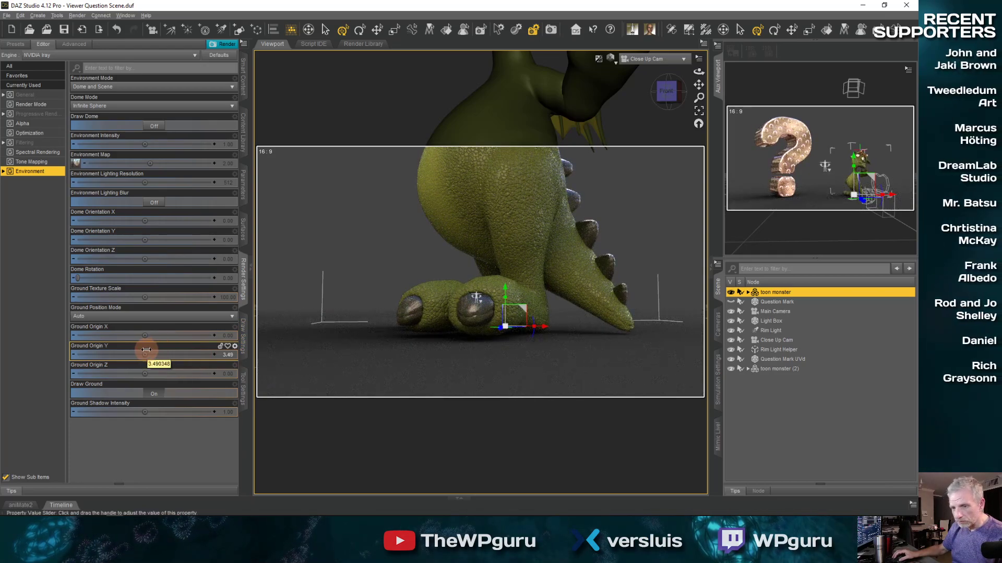
drag(146, 354, 150, 354)
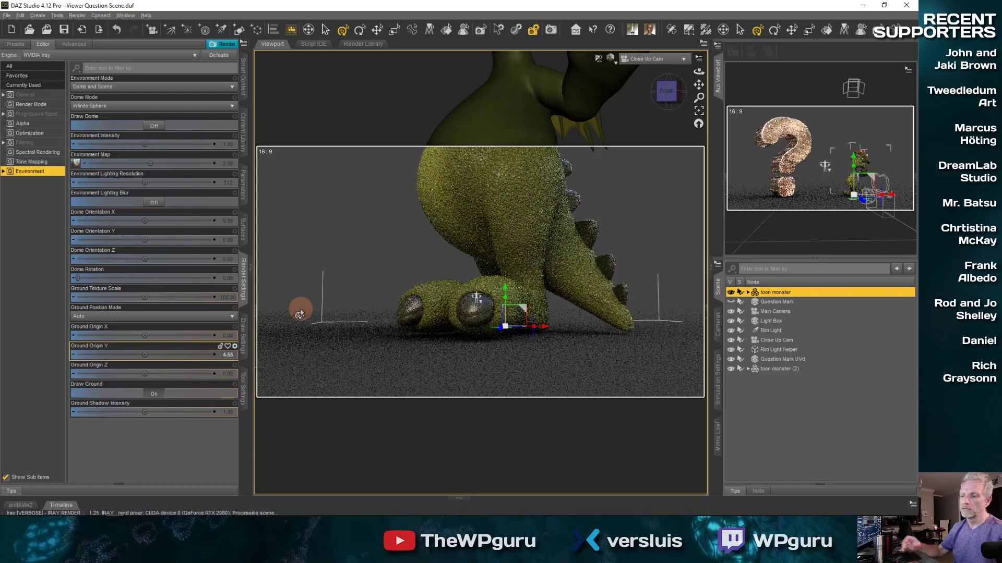
click(144, 355)
drag(143, 356, 155, 382)
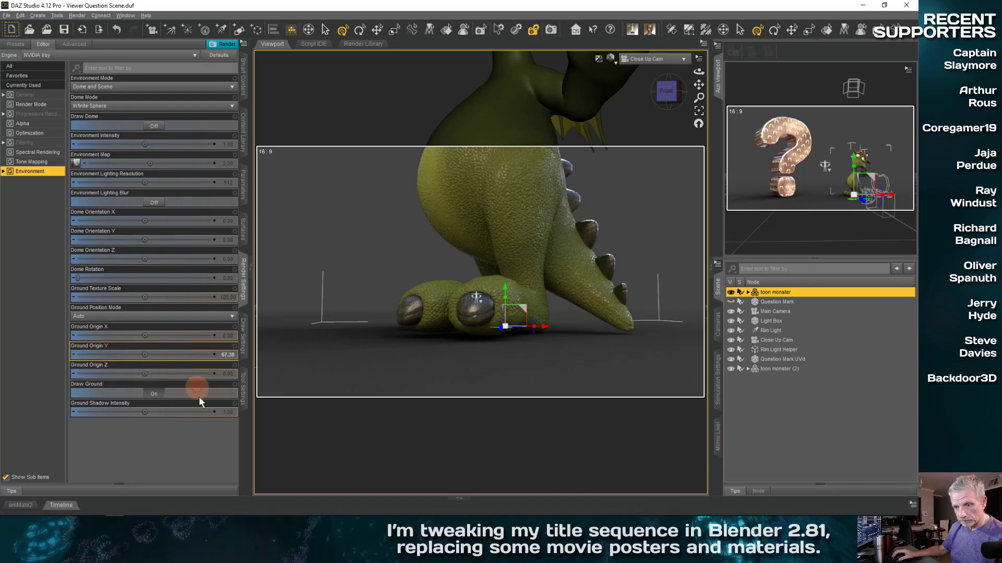
alt+click(222, 354)
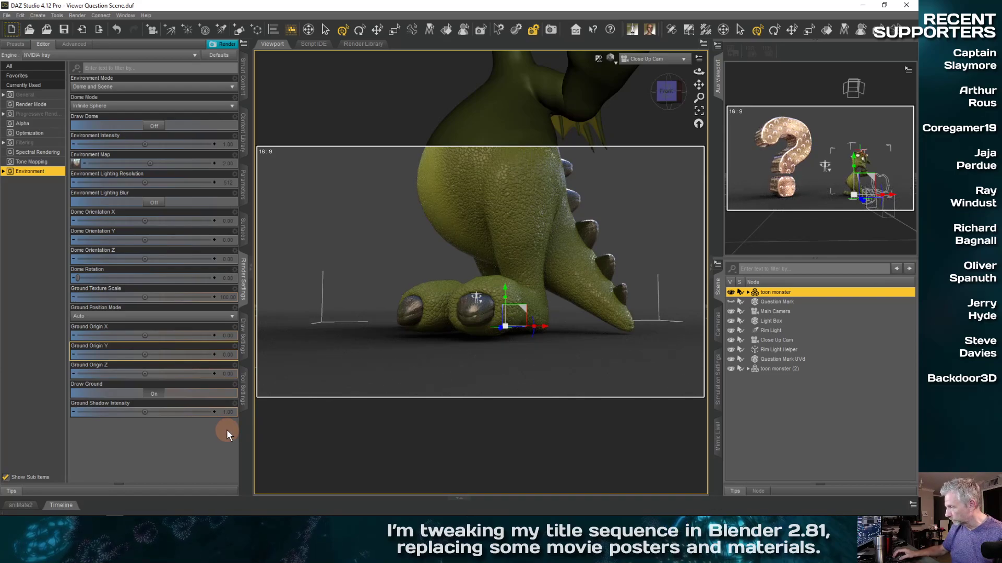
Step: Lower the original toon monster along the world Y axis well below its duplicate
drag(506, 292, 505, 299)
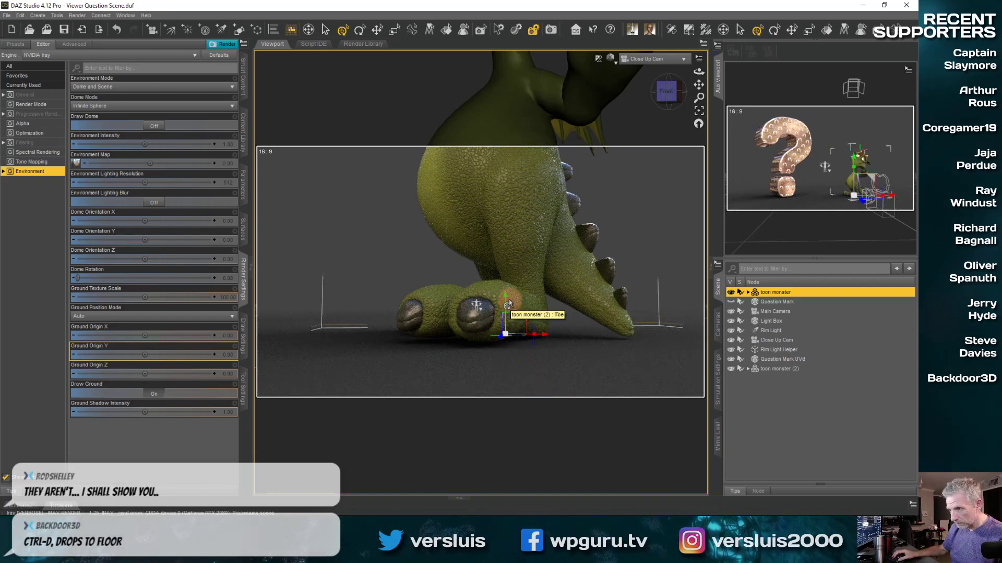
drag(505, 302, 505, 443)
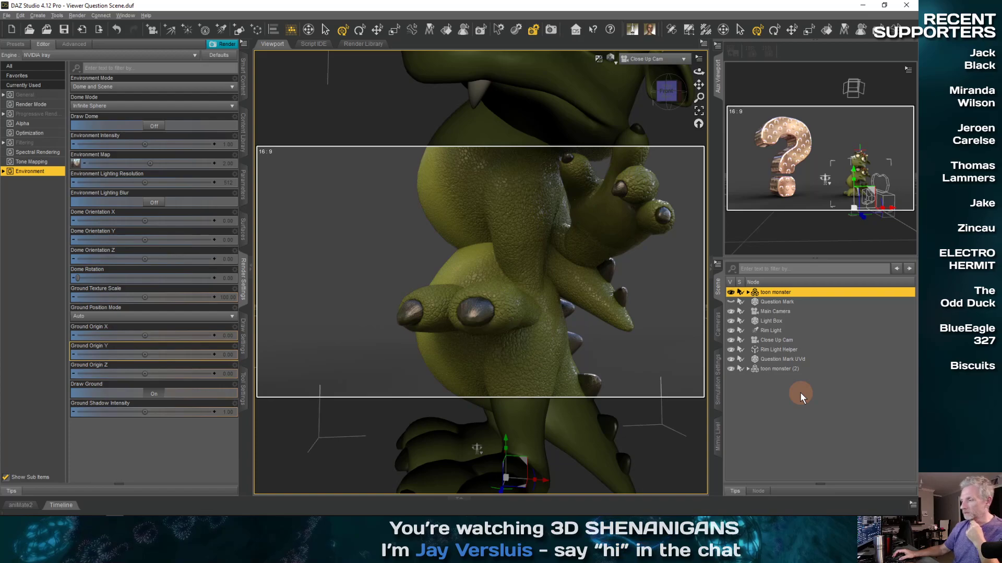
Step: Delete the duplicate figure toon monster (2) and select the original toon monster
click(781, 369)
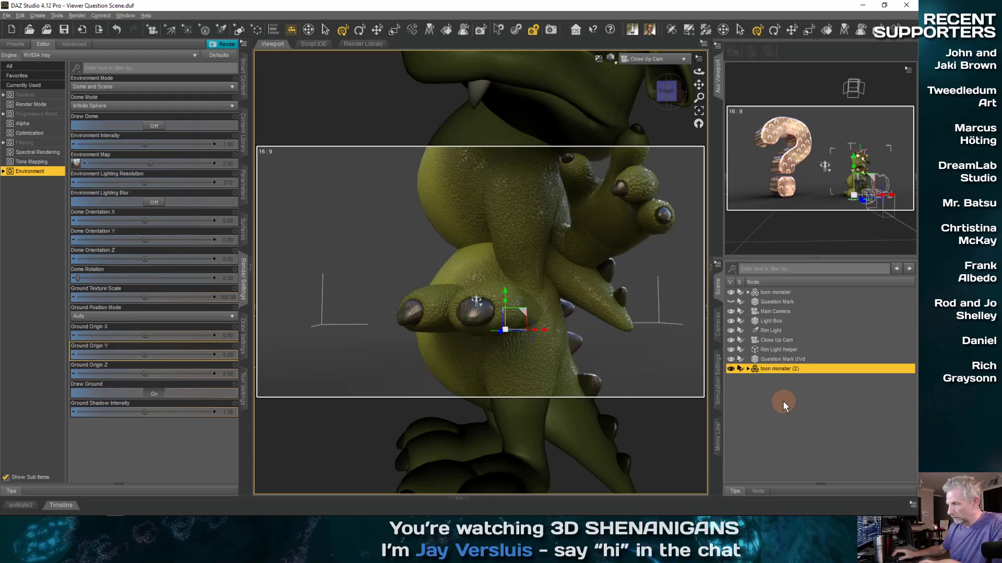
key(Delete)
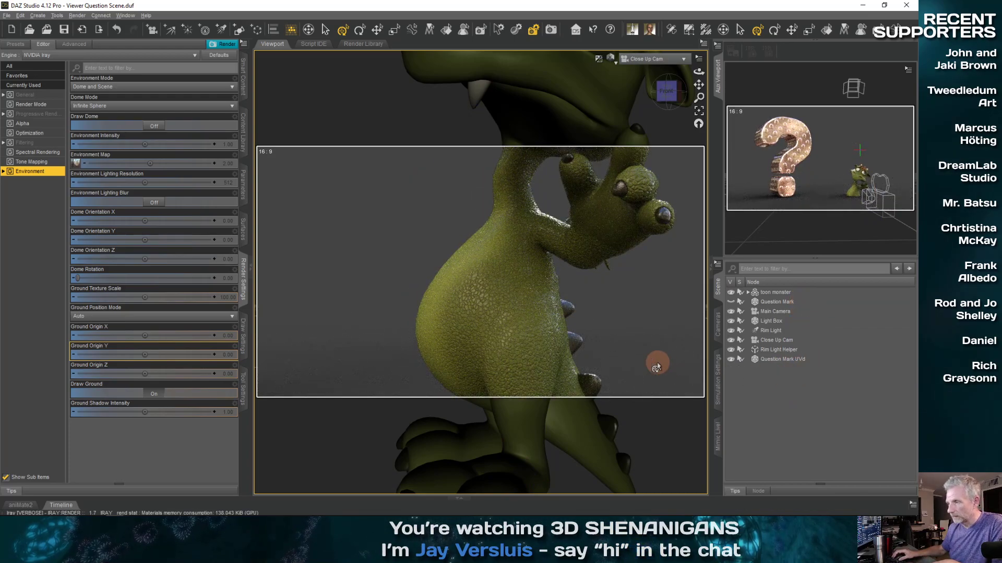
click(754, 292)
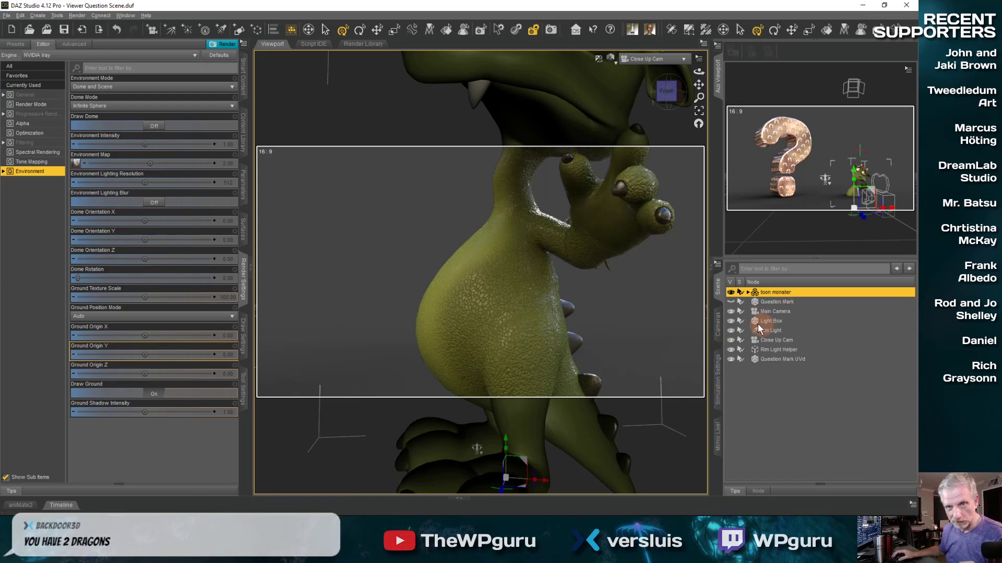
Step: Apply the Move To Floor command to the selected toon monster figure
click(118, 16)
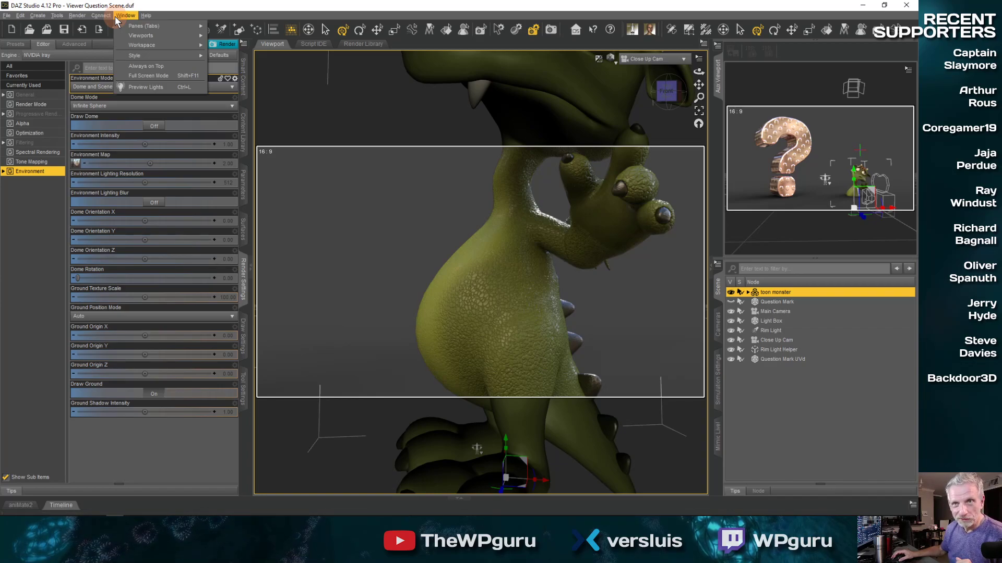
click(57, 16)
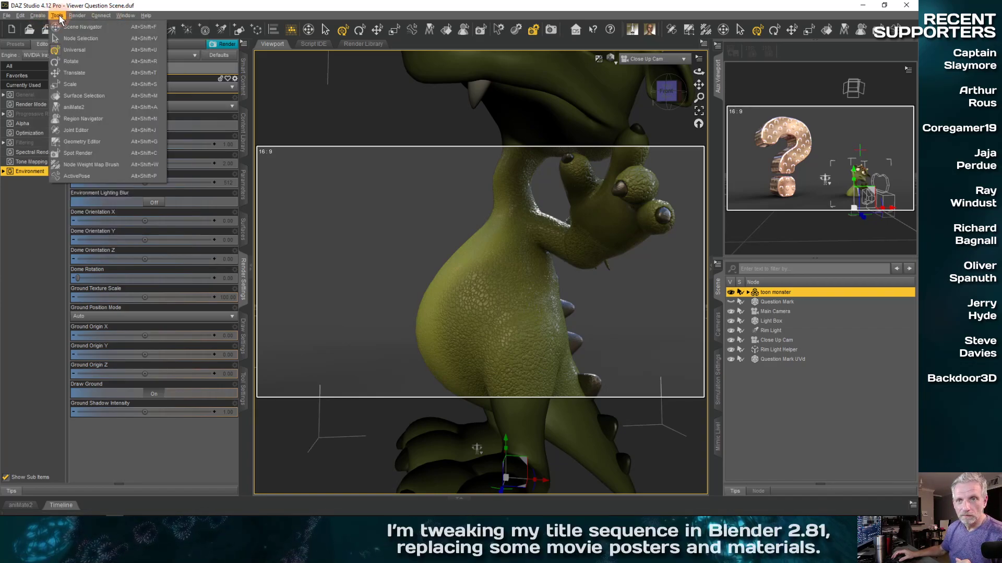
mouse_move(41, 17)
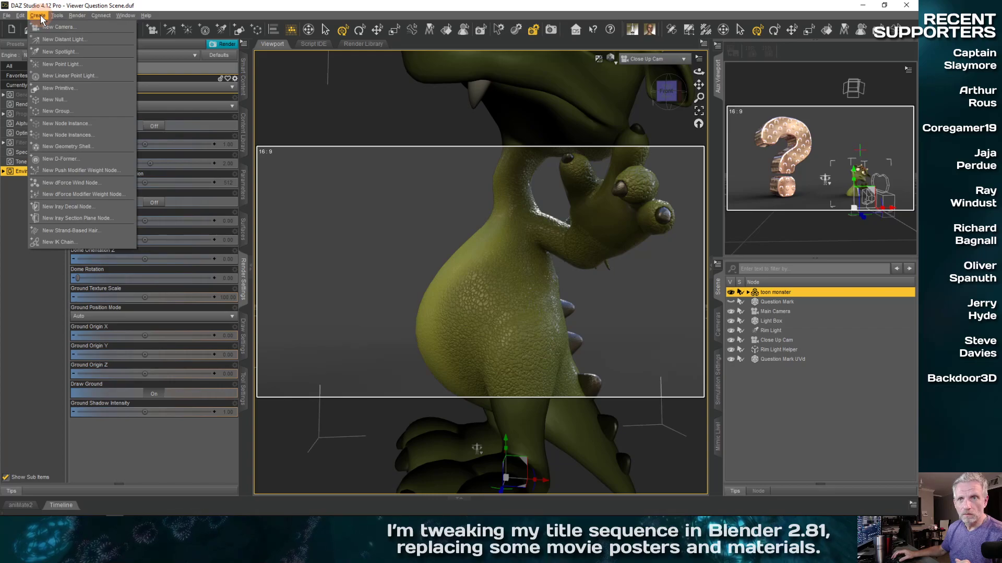
click(20, 15)
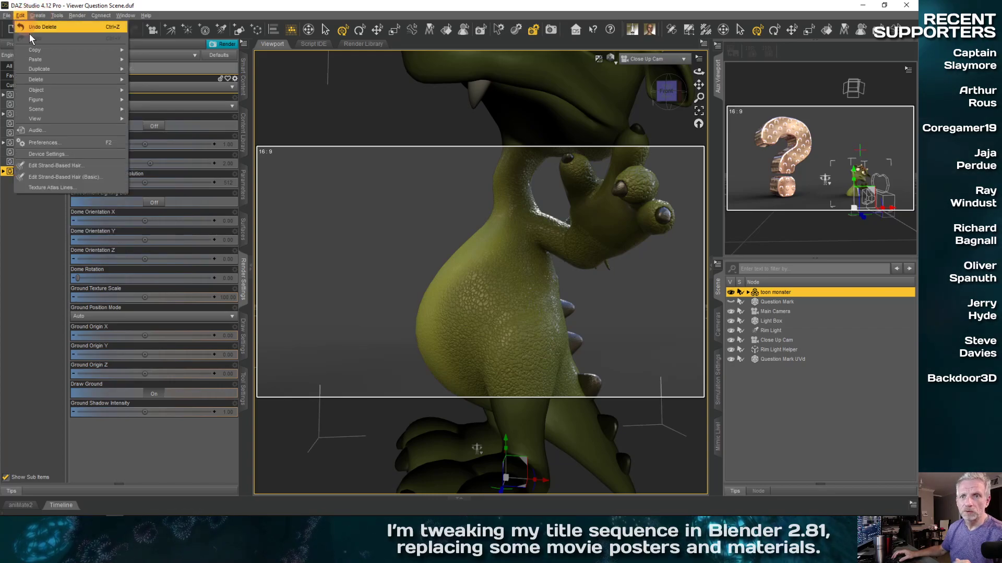
mouse_move(65, 96)
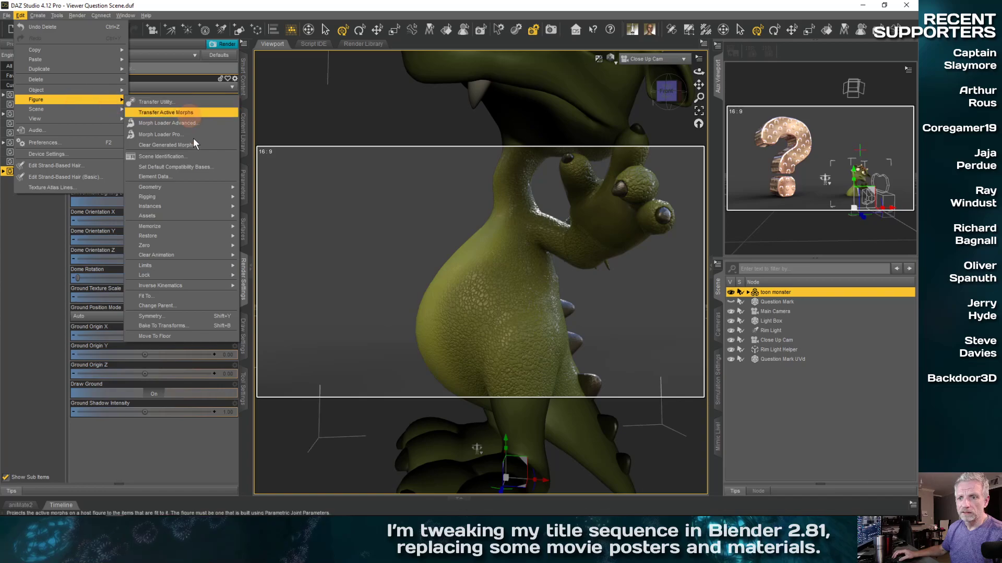
click(224, 336)
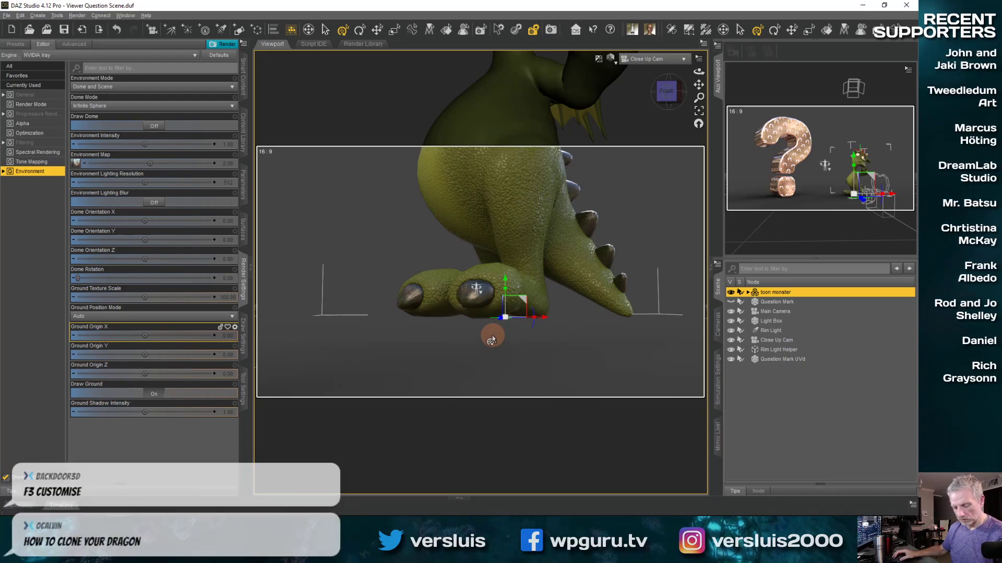
Step: Set the toon monster's Y translation (ytran) to 0
ctrl+alt+drag(478, 353, 525, 318)
scroll(503, 326, down, 8)
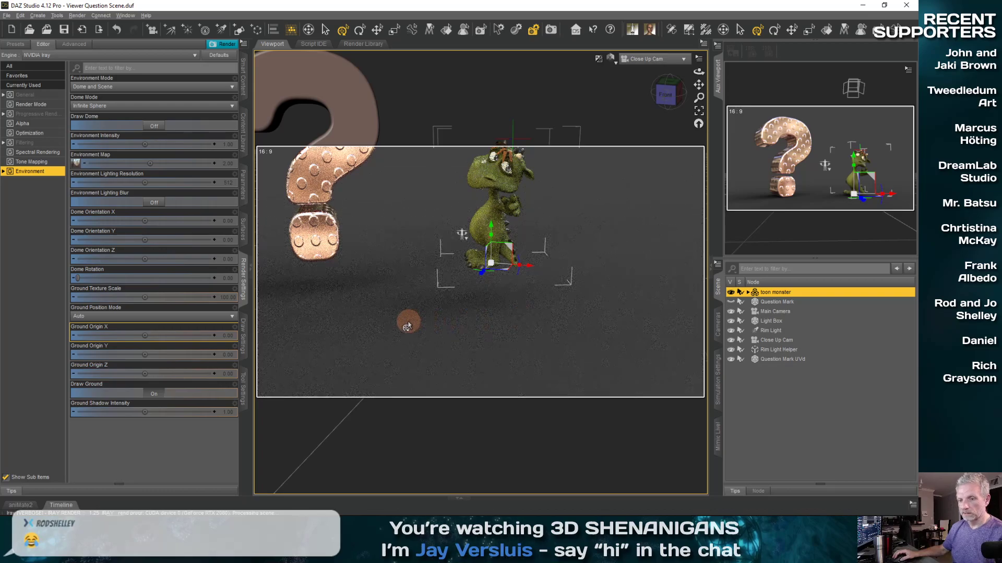
ctrl+alt+drag(408, 322, 532, 319)
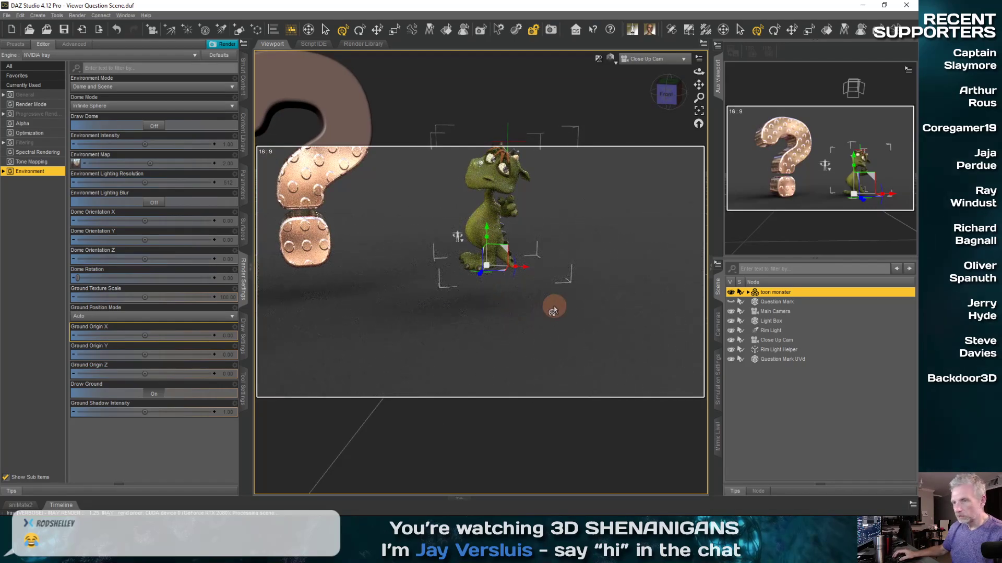
click(243, 185)
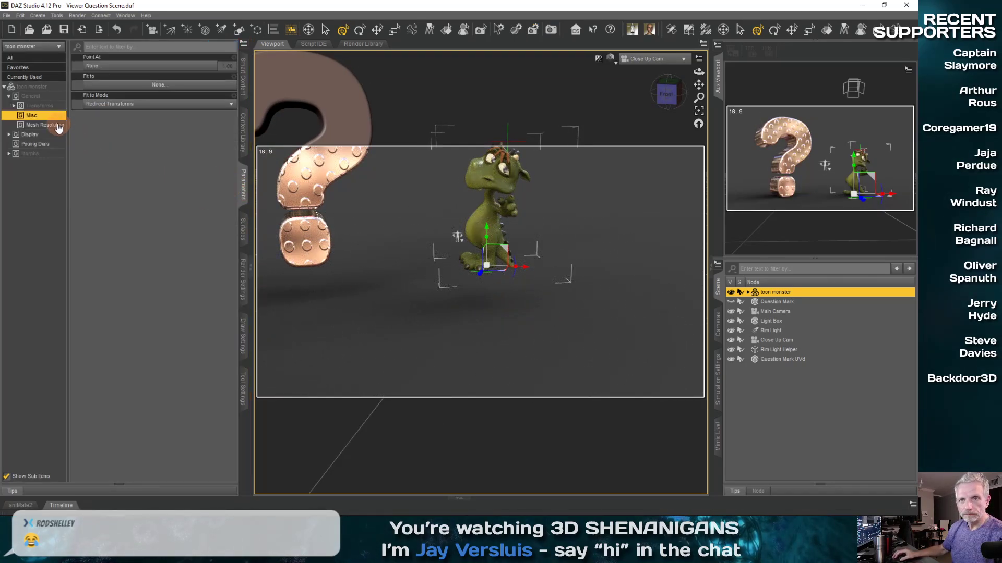
click(50, 96)
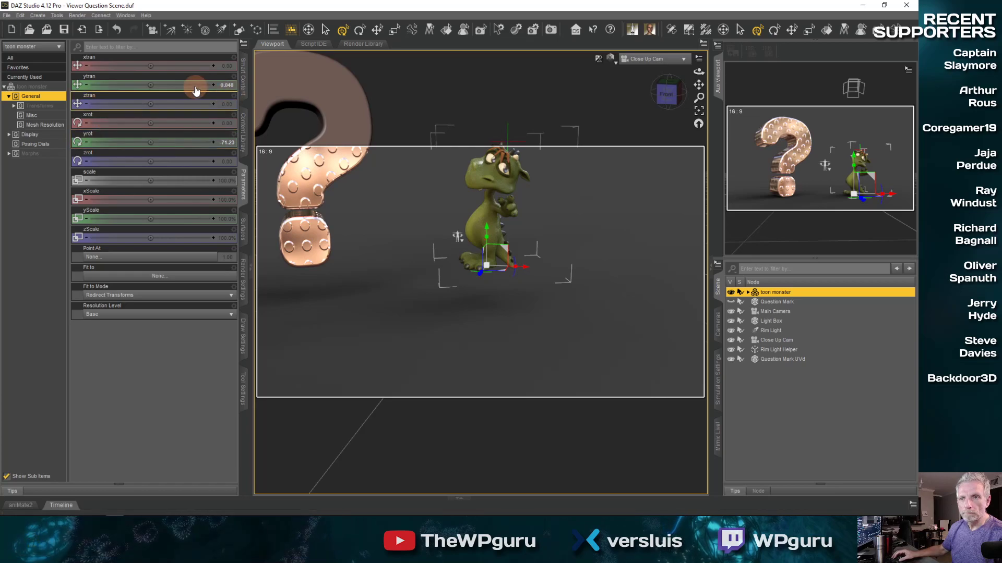
click(228, 86)
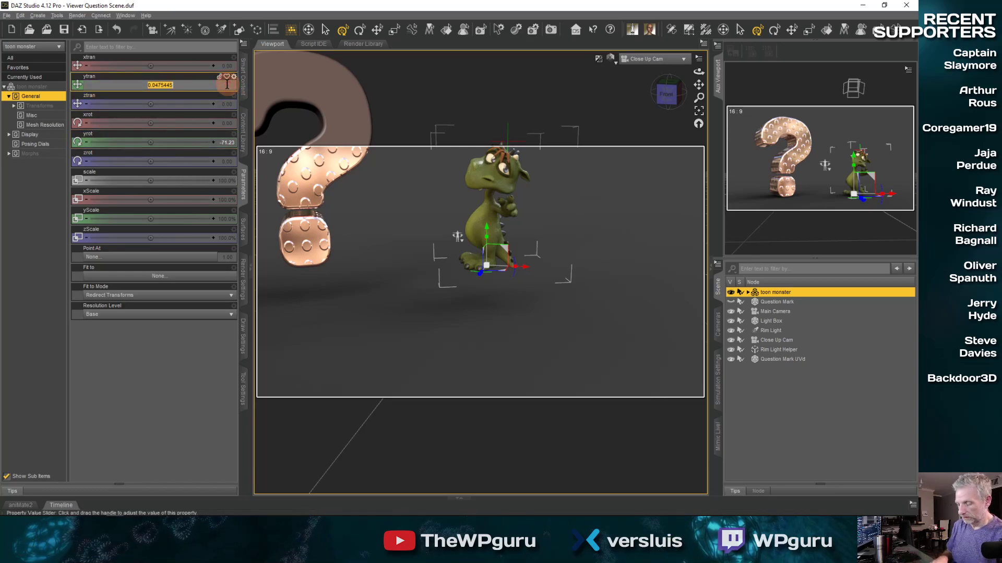
text(0)
key(Return)
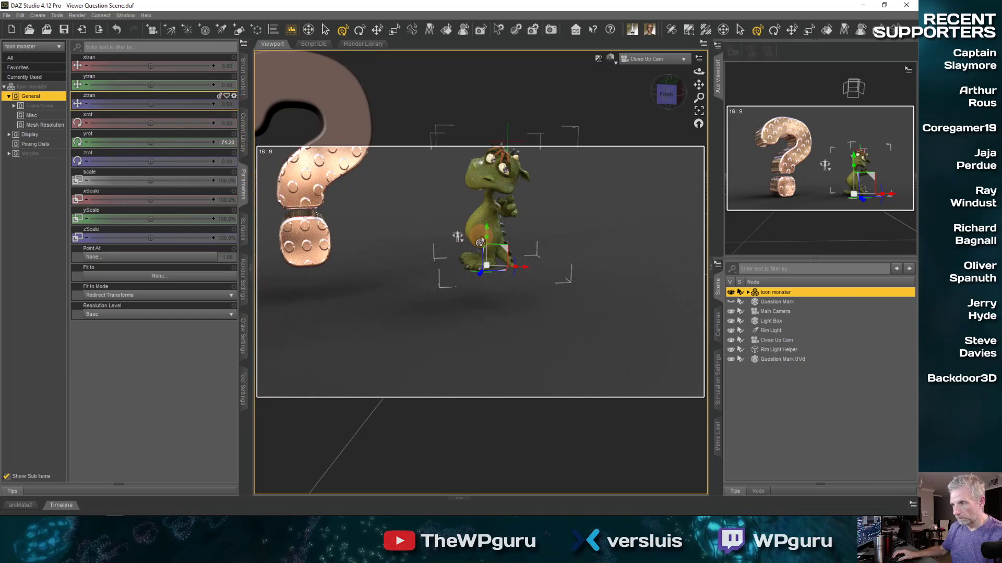
Step: Lower the toon monster along the Y axis in the close-up view, and reset its ytran value to 0
key(ctrl+9)
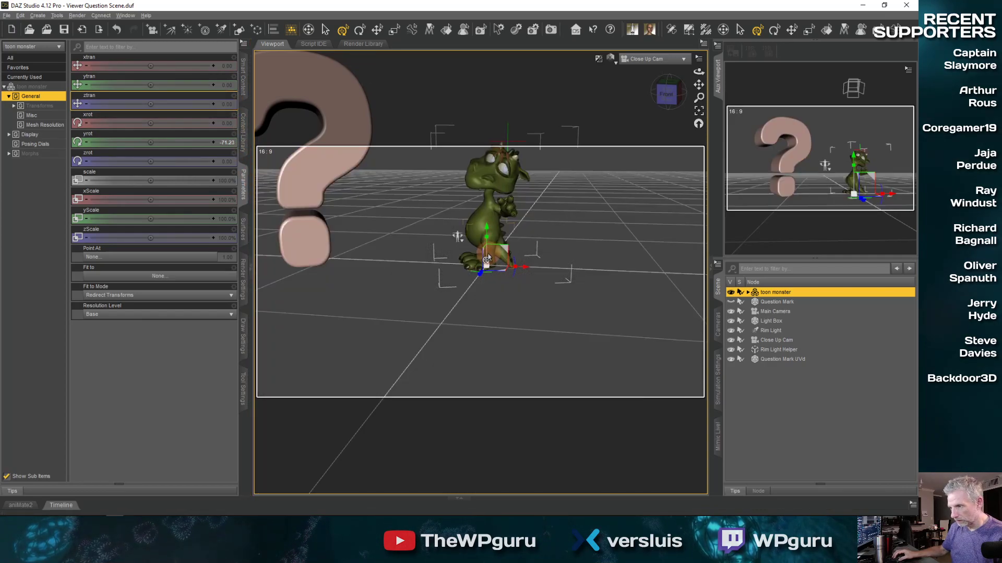
drag(487, 258, 487, 273)
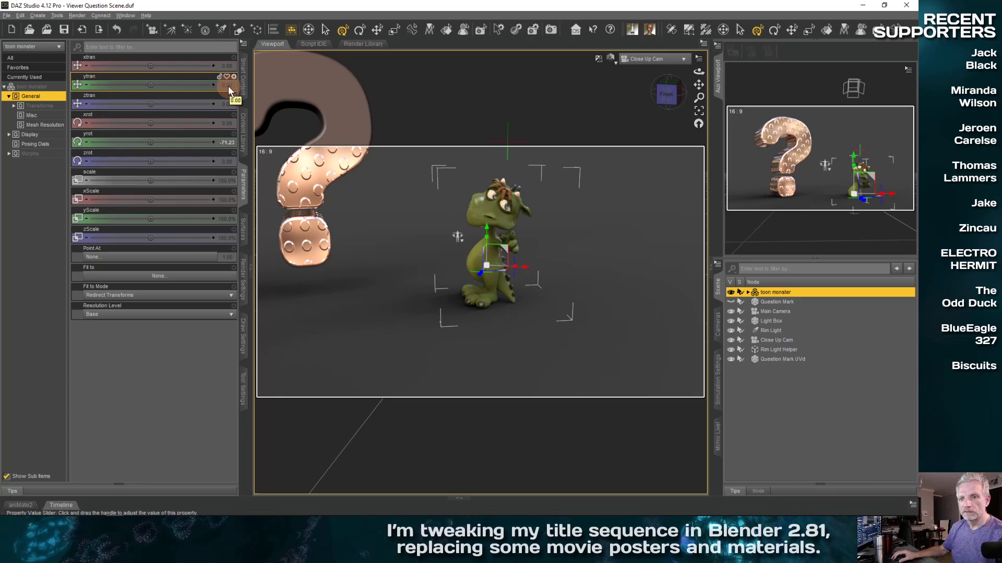
drag(486, 269, 566, 282)
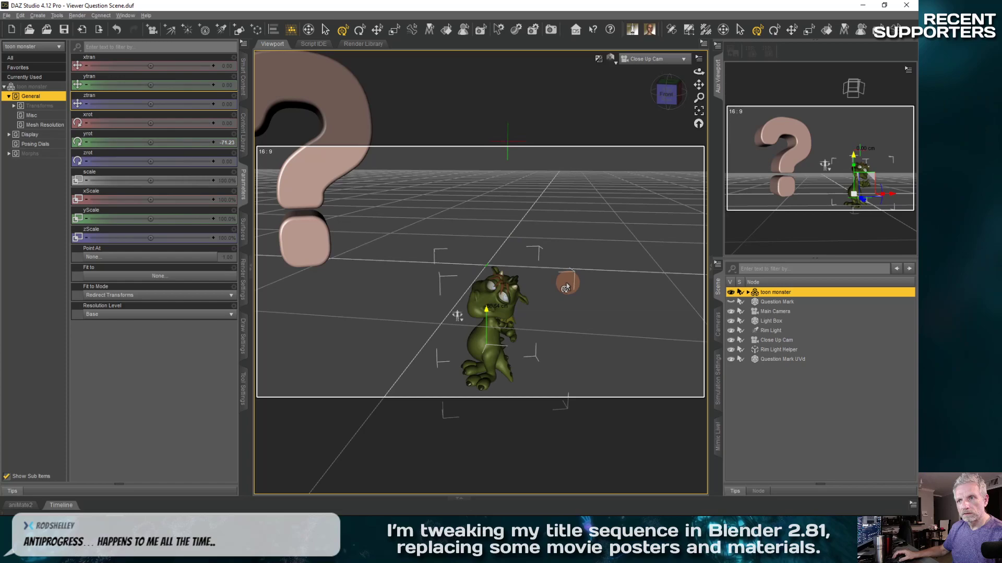
click(227, 87)
text(0)
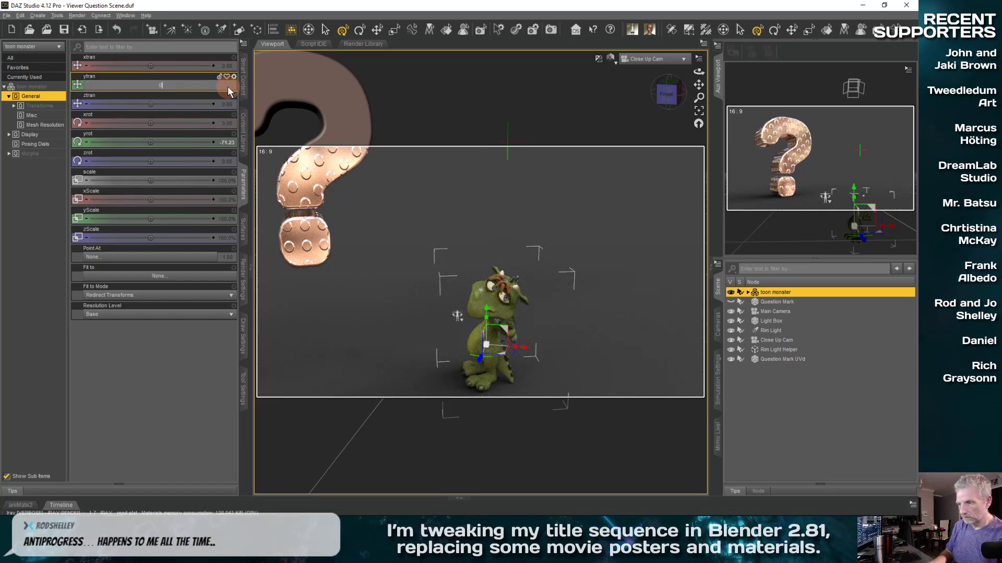
key(Return)
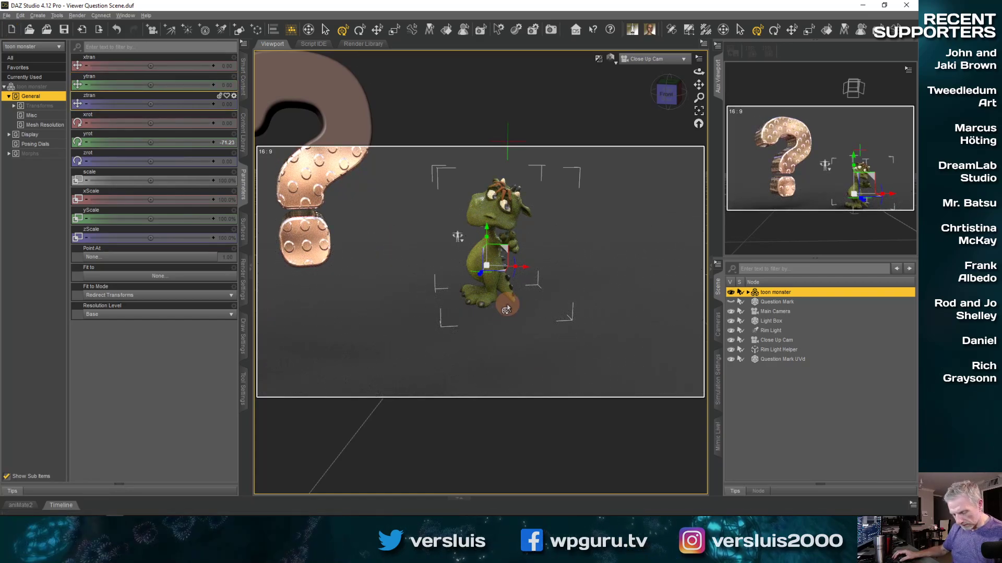
Step: Compare the toon monster's floor position with Question Mark UVd, checking that object's transforms and the Environment ground settings
middle_drag(506, 309, 526, 319)
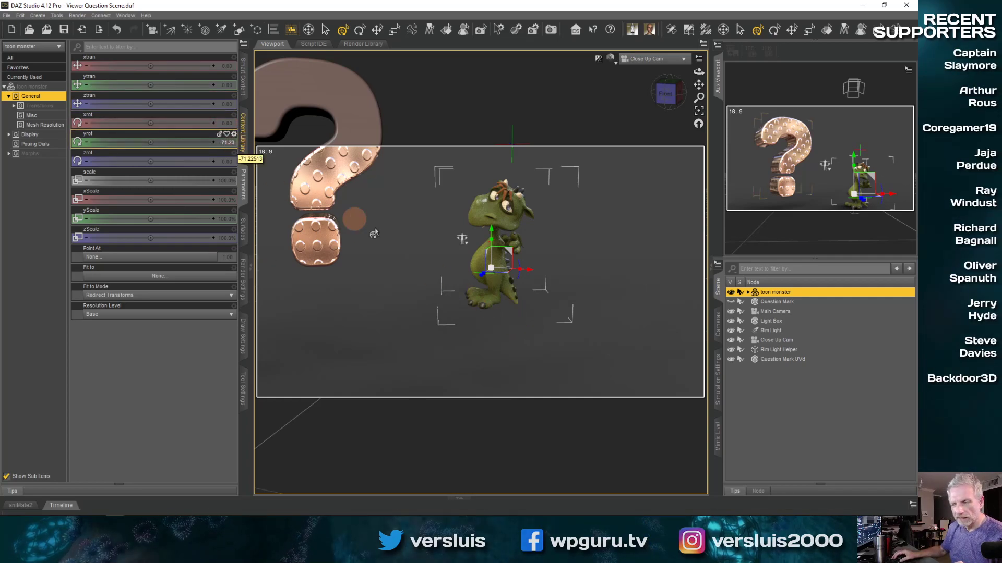
alt+drag(350, 355, 532, 297)
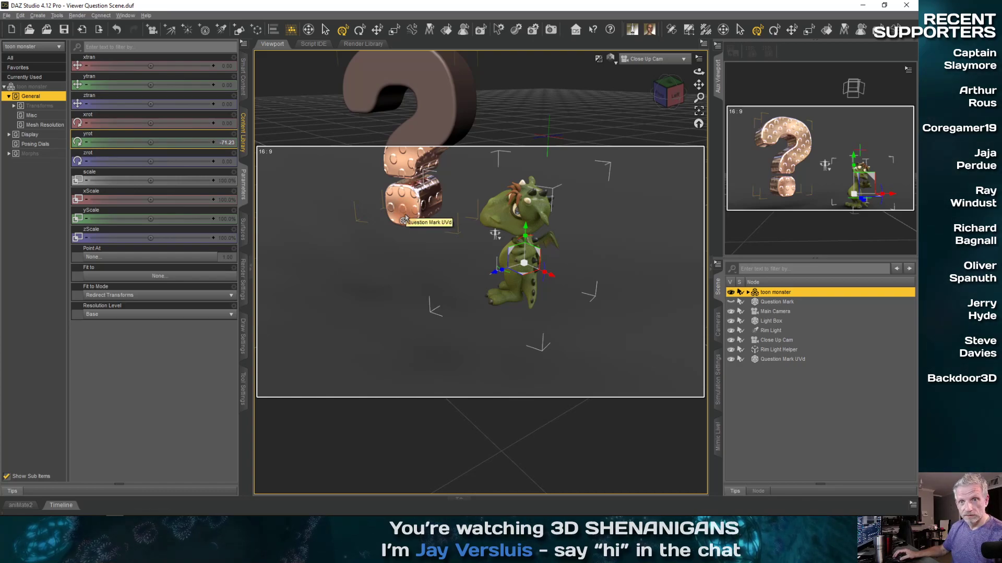
click(783, 359)
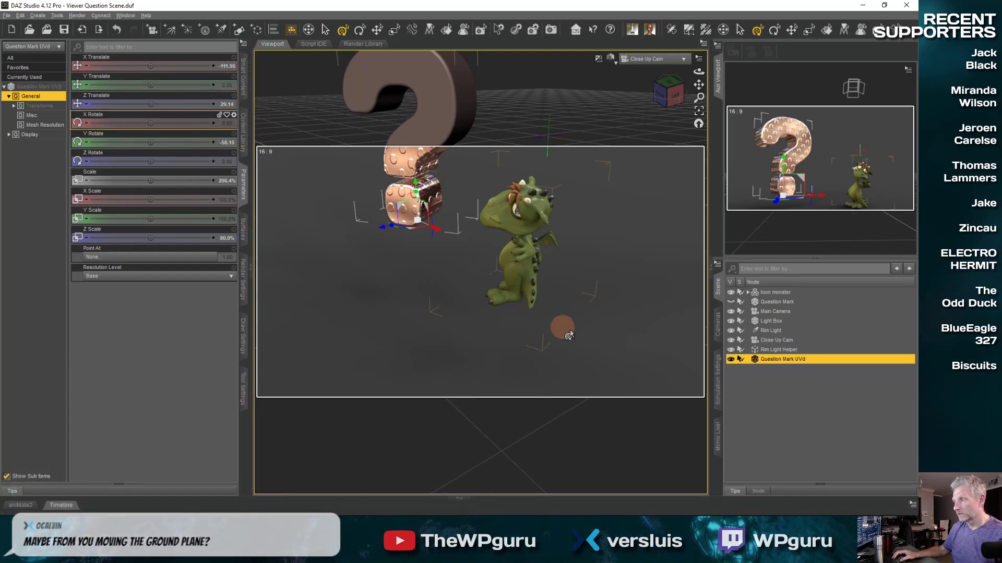
click(243, 284)
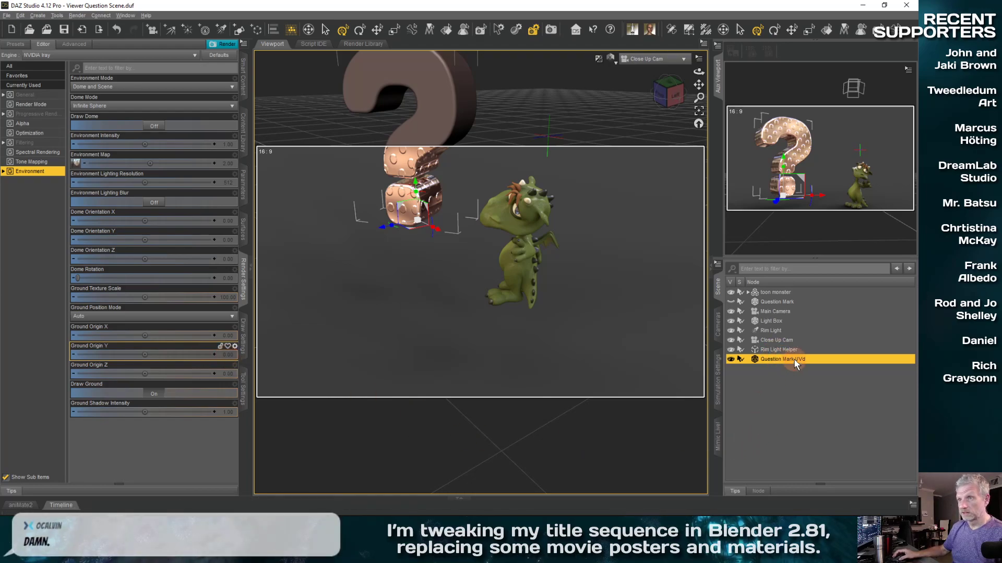
Step: Save the scene as a new file named Viewer Question Scene 2.duf in the Viewer Questions folder
click(7, 16)
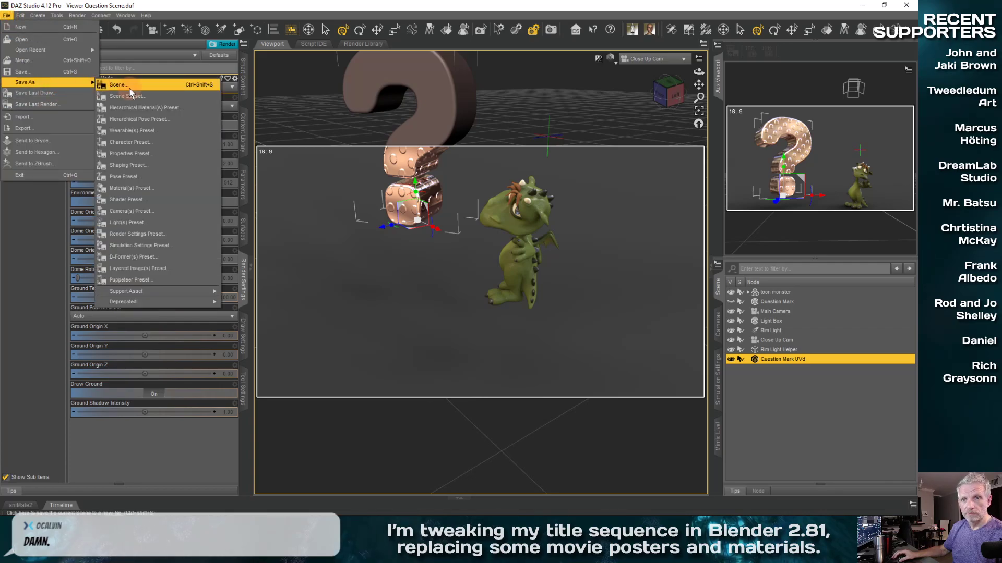
click(129, 90)
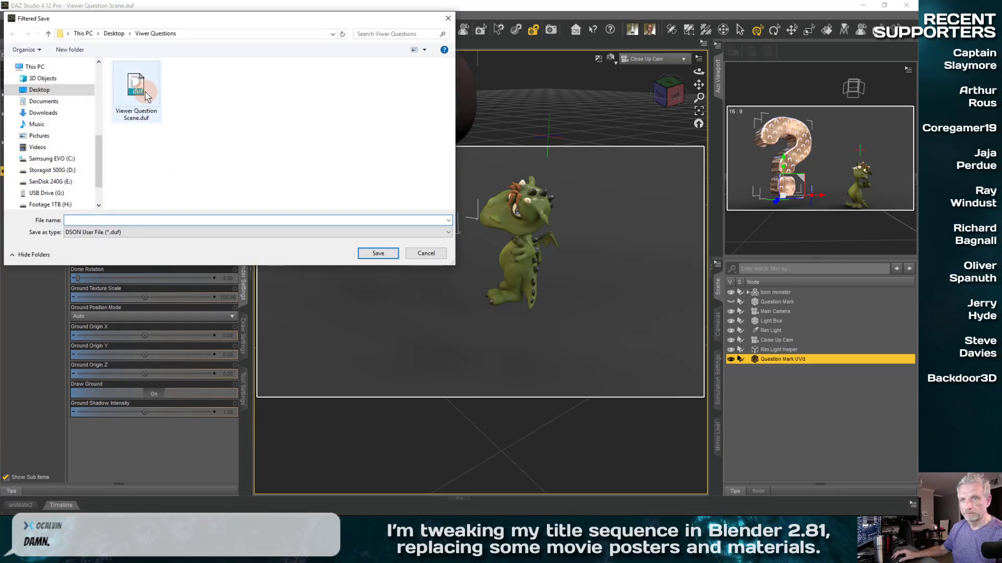
click(144, 102)
click(161, 219)
click(163, 218)
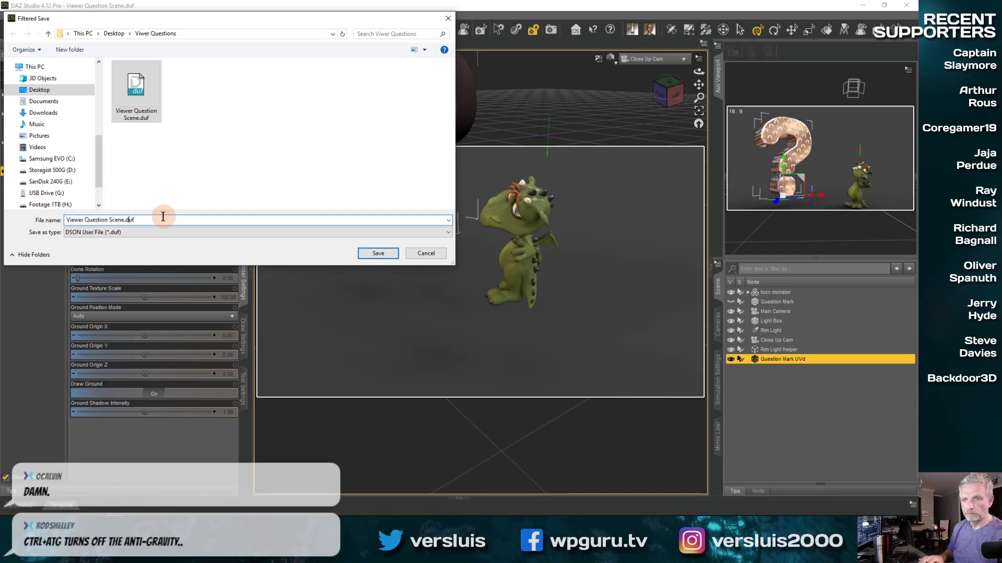
key(Return)
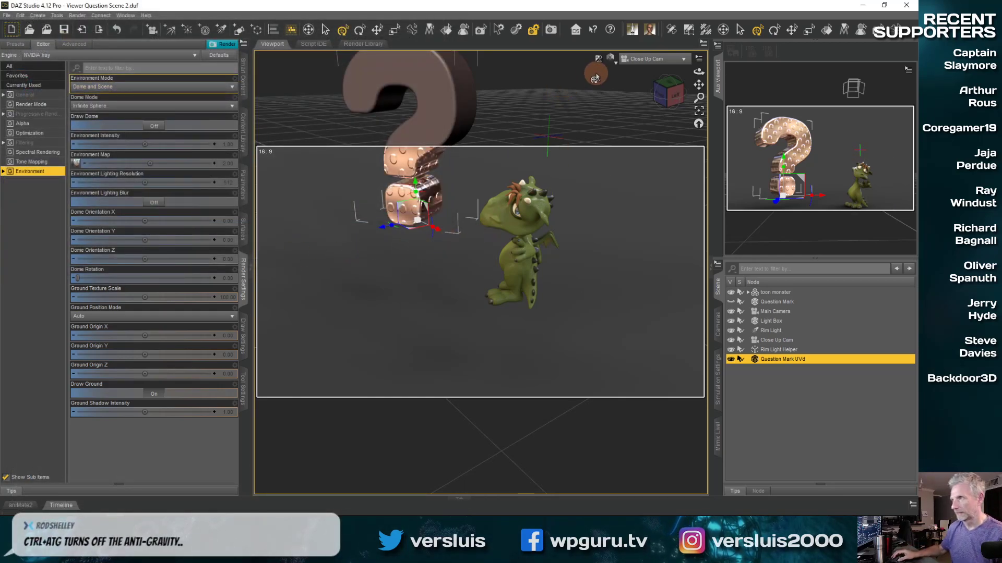
Step: Set the draw style of both the main and auxiliary viewports to Texture Shaded
click(611, 59)
click(621, 149)
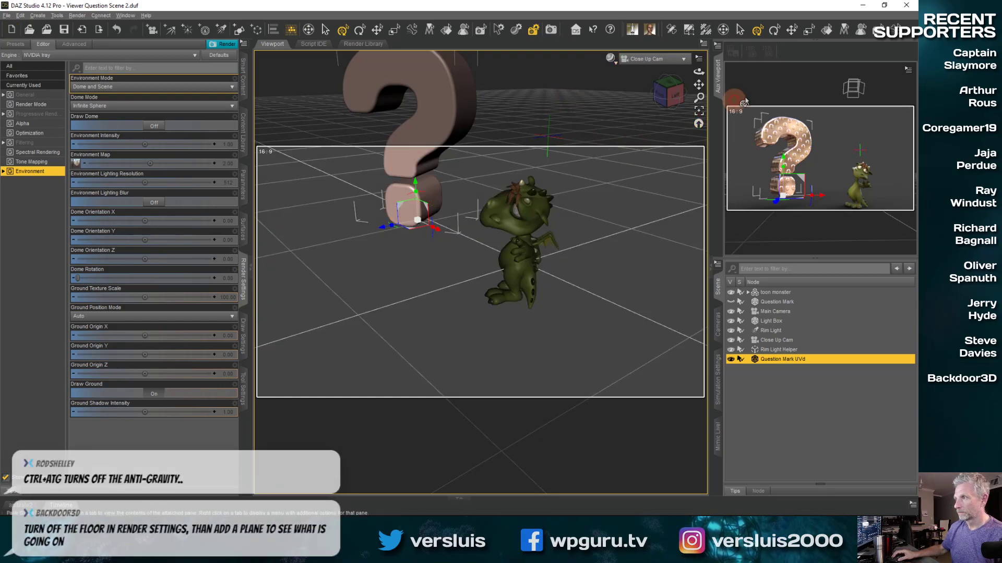
click(820, 70)
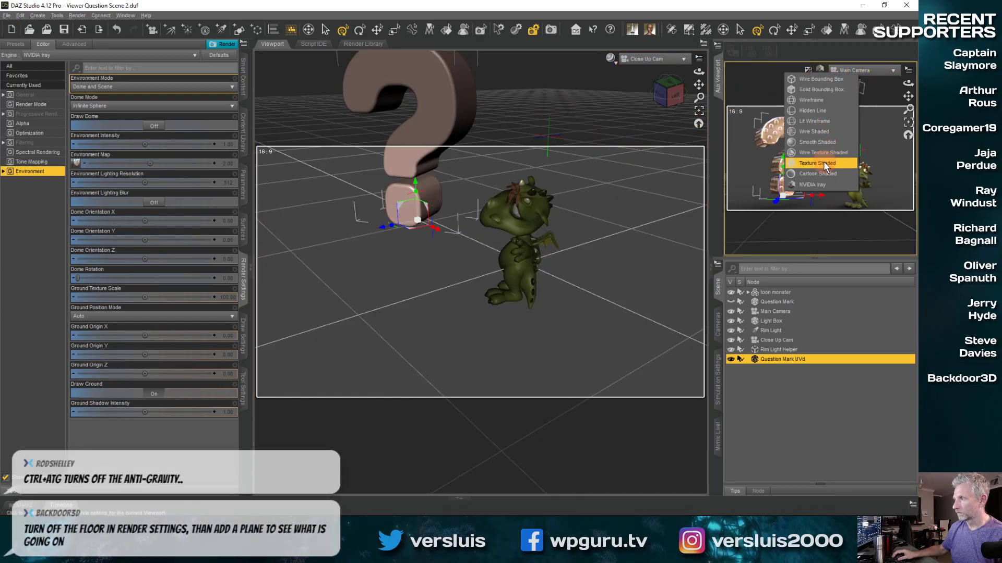
click(823, 161)
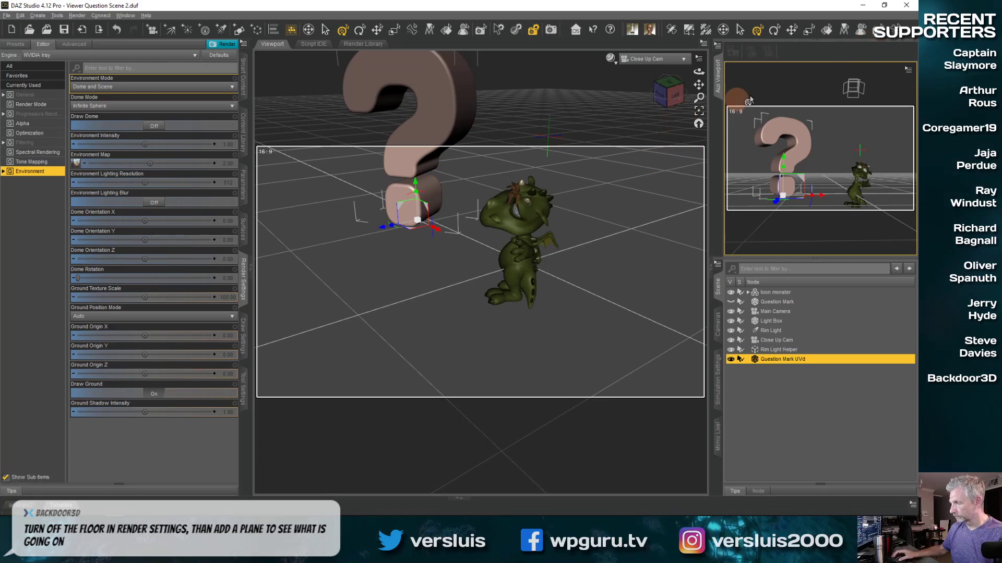
Step: Close DAZ Studio and relaunch it with an empty scene
click(907, 6)
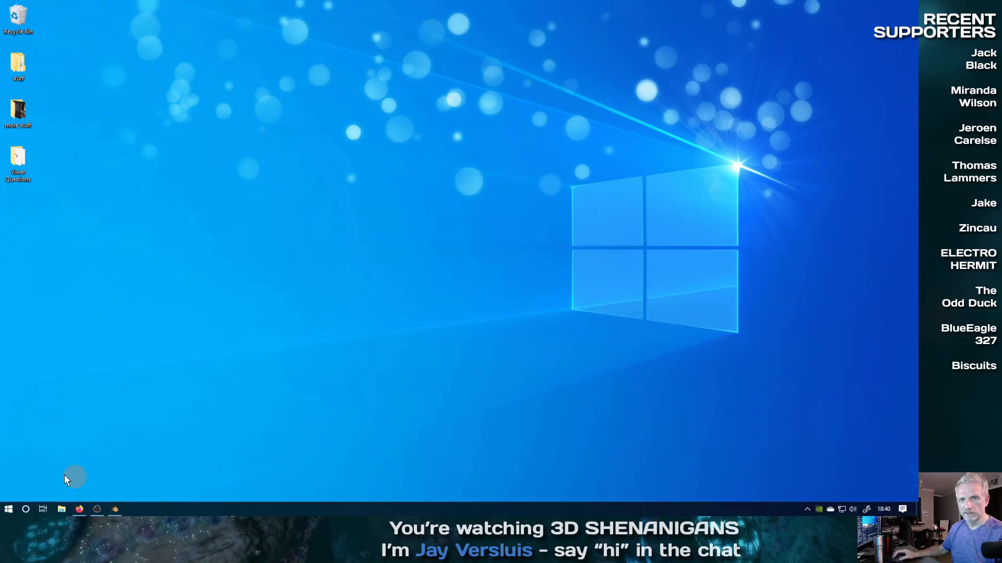
click(7, 510)
click(184, 298)
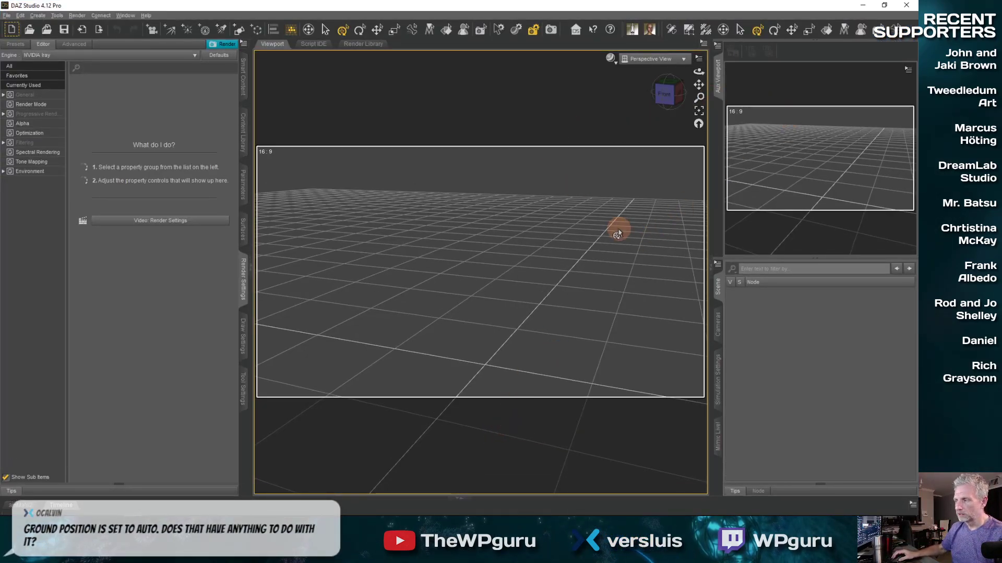
Step: Set the main viewport's draw style to NVIDIA Iray in the empty scene
click(7, 15)
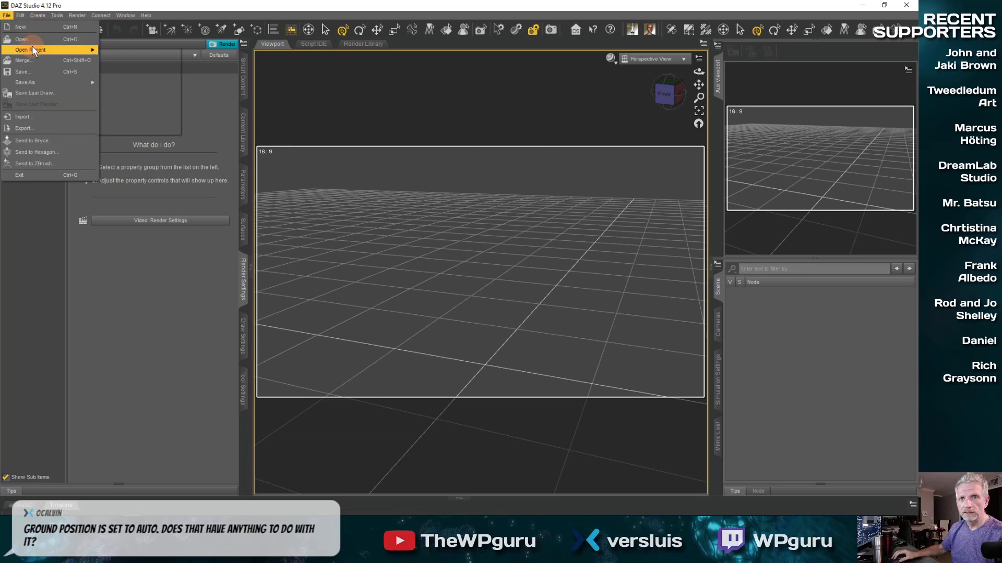
click(227, 16)
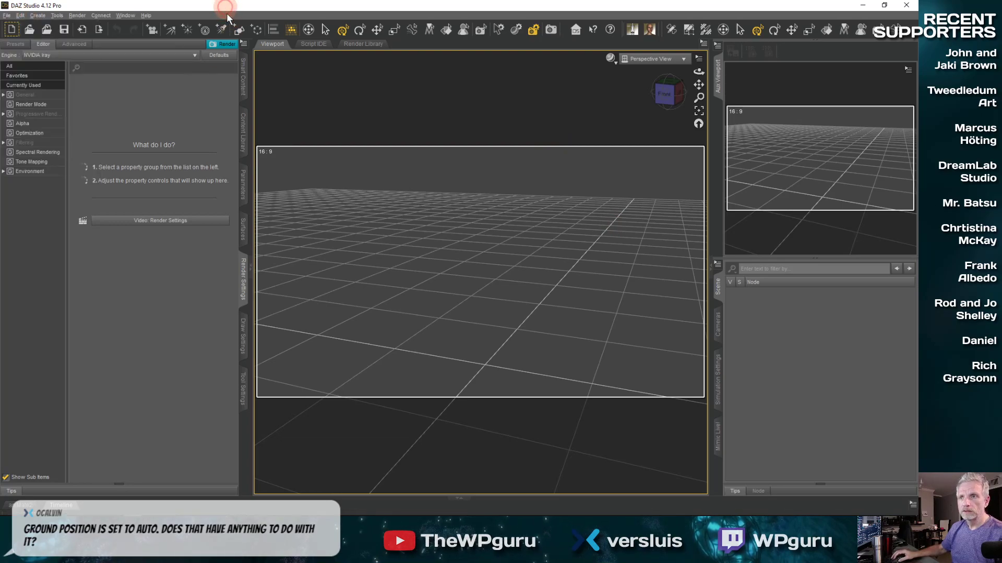
click(611, 59)
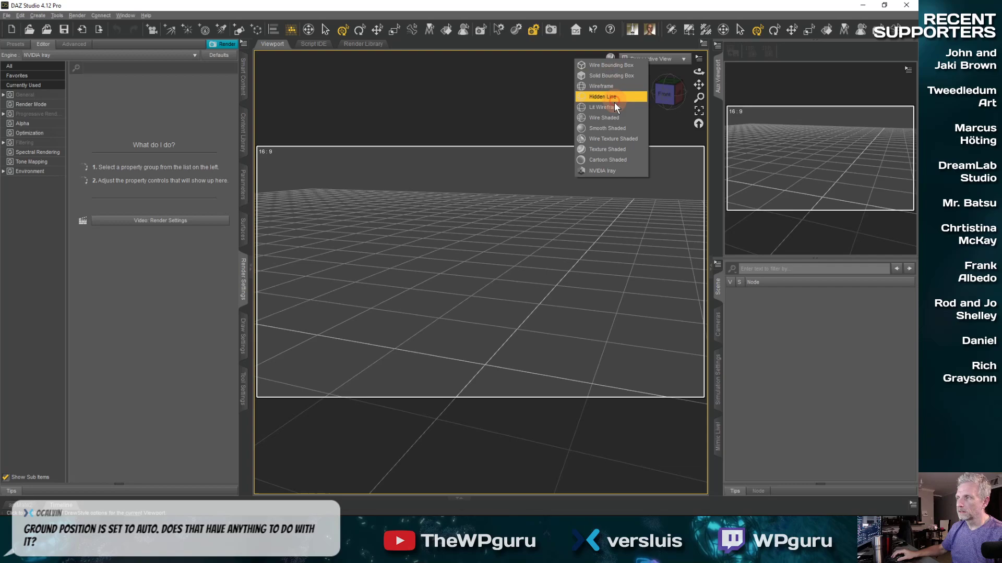
click(609, 169)
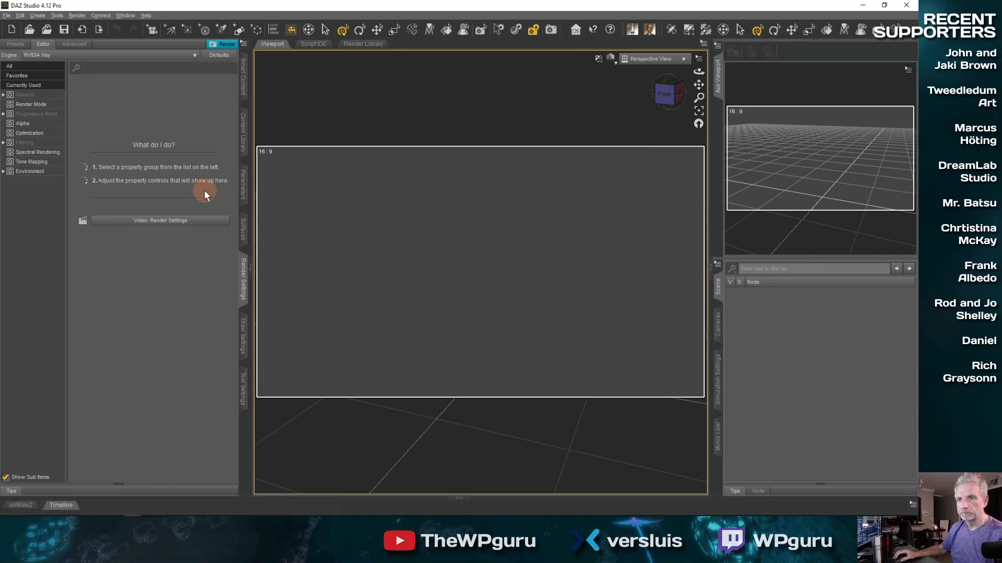
Step: Create a sphere primitive with a 1 m diameter at the World Center, using Y Positive as its primary axis
click(38, 15)
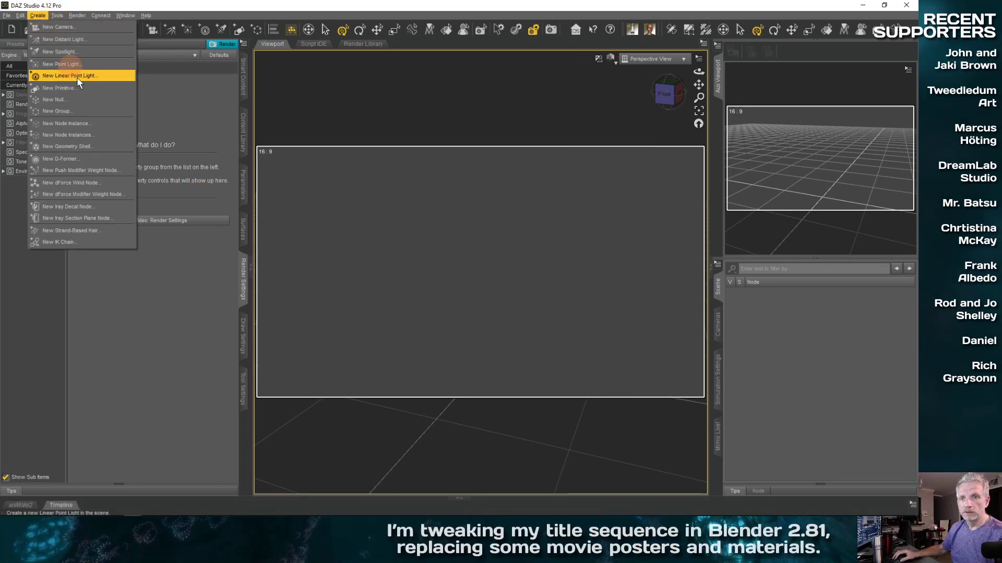
click(86, 87)
click(200, 111)
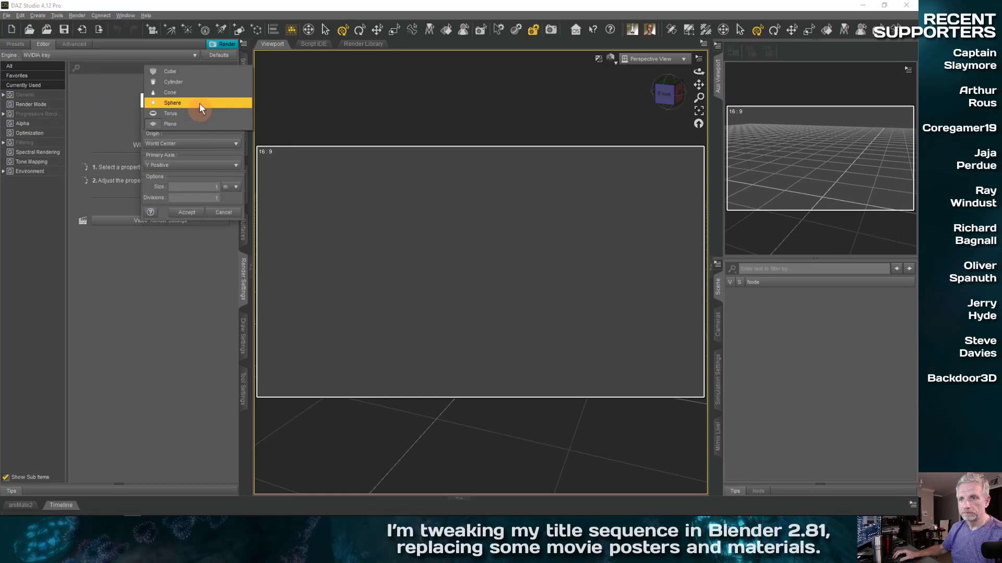
click(198, 101)
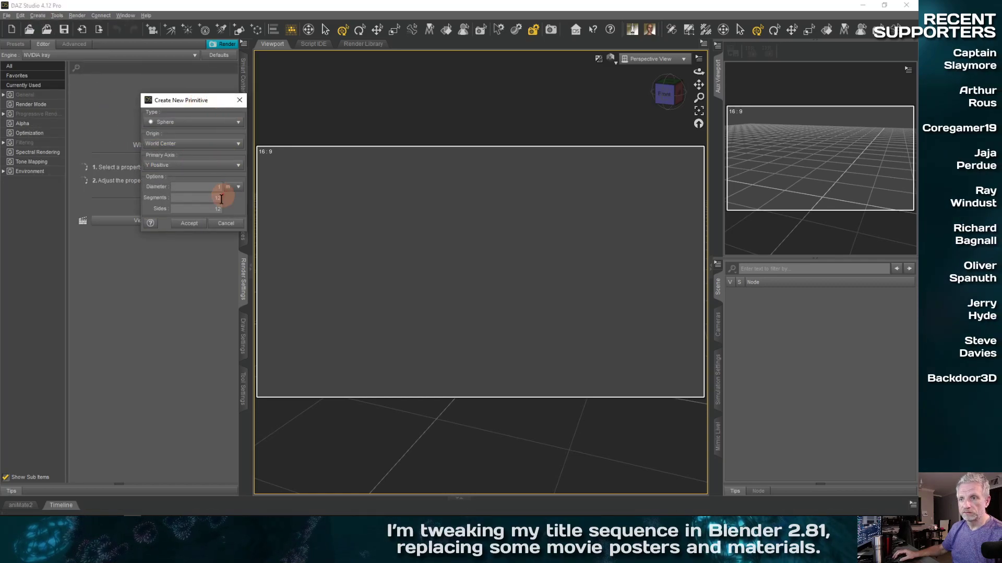
click(199, 225)
click(451, 327)
mouse_move(410, 346)
mouse_down()
mouse_move(409, 324)
mouse_move(409, 340)
mouse_move(429, 353)
mouse_move(437, 340)
mouse_move(438, 396)
mouse_move(414, 398)
mouse_move(412, 379)
mouse_up()
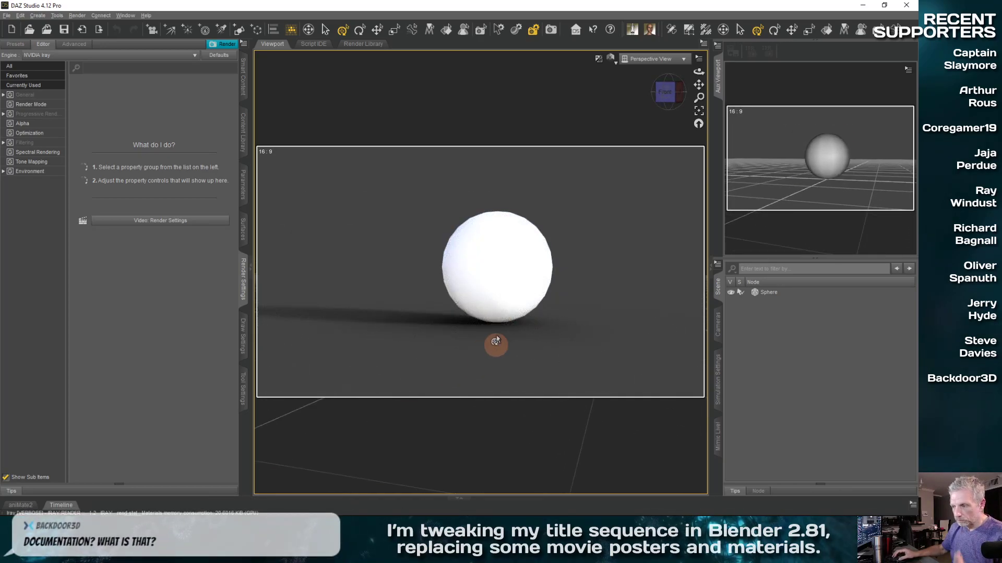
Step: Lower the sphere to about -45 on the Y axis to test the rendered ground, and reset its Y Translate to 0
click(770, 292)
scroll(573, 337, up, 5)
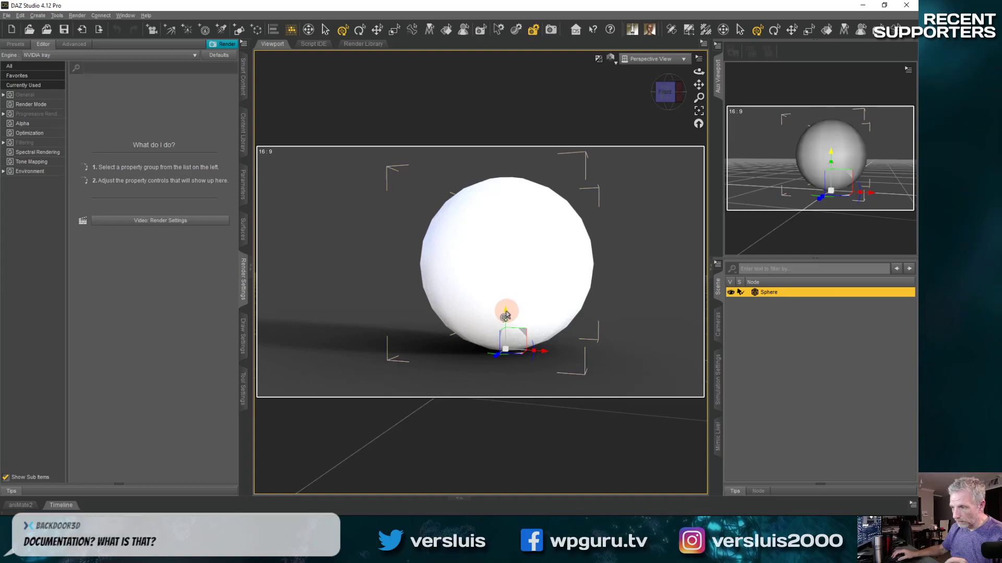
drag(505, 315, 504, 410)
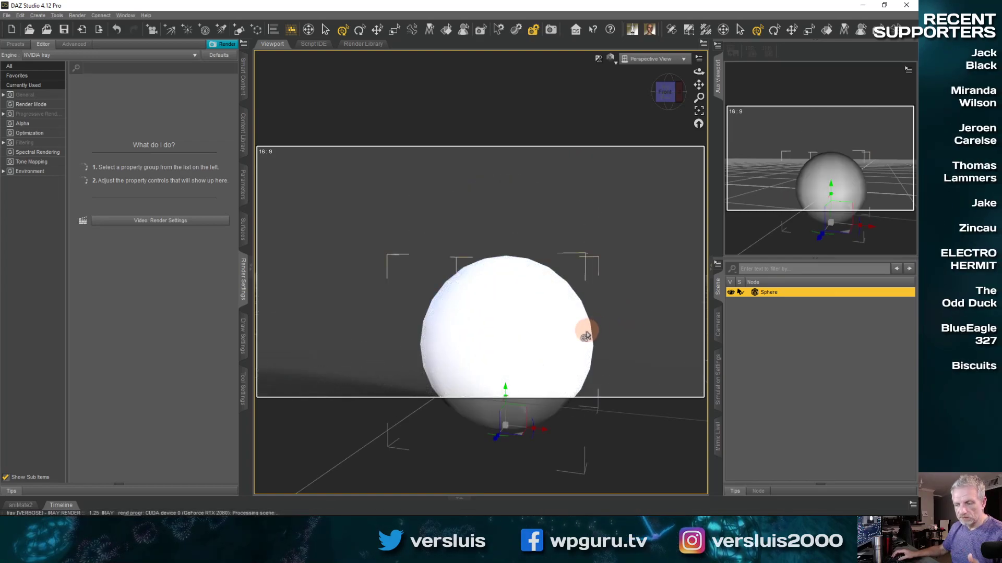
mouse_move(585, 336)
alt+mouse_down()
mouse_move(579, 349)
mouse_move(586, 326)
mouse_move(601, 348)
alt+mouse_up()
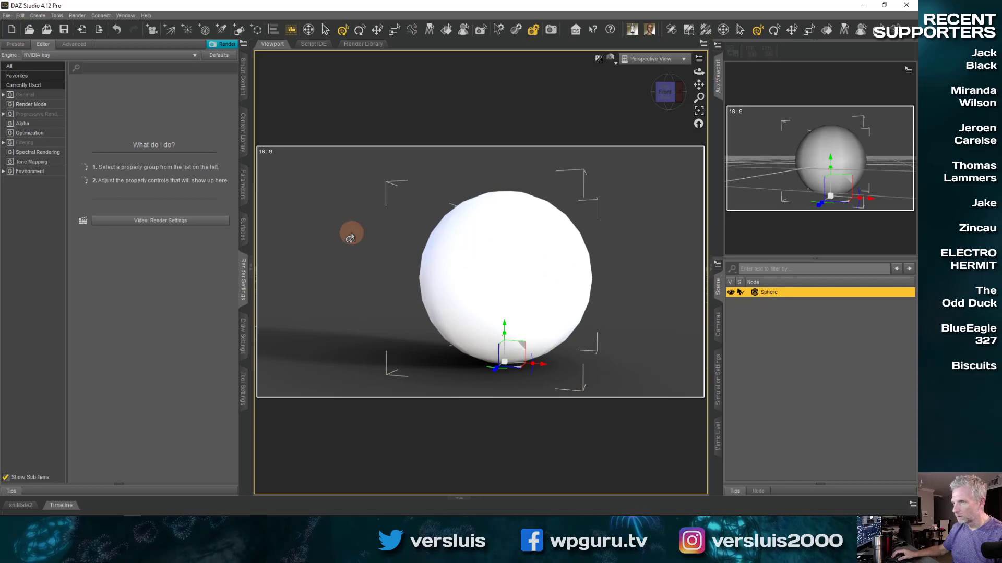
click(243, 185)
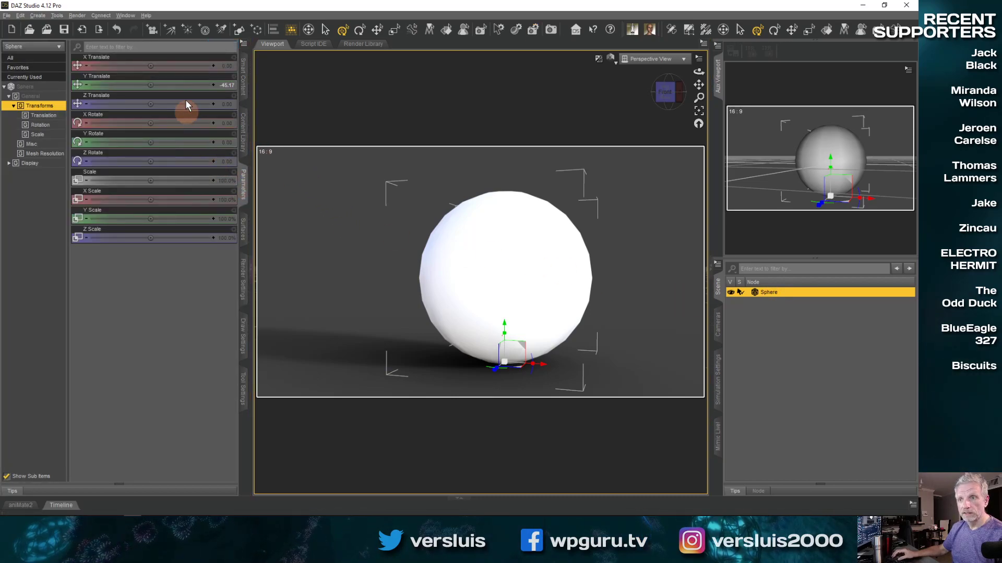
click(224, 86)
text(0)
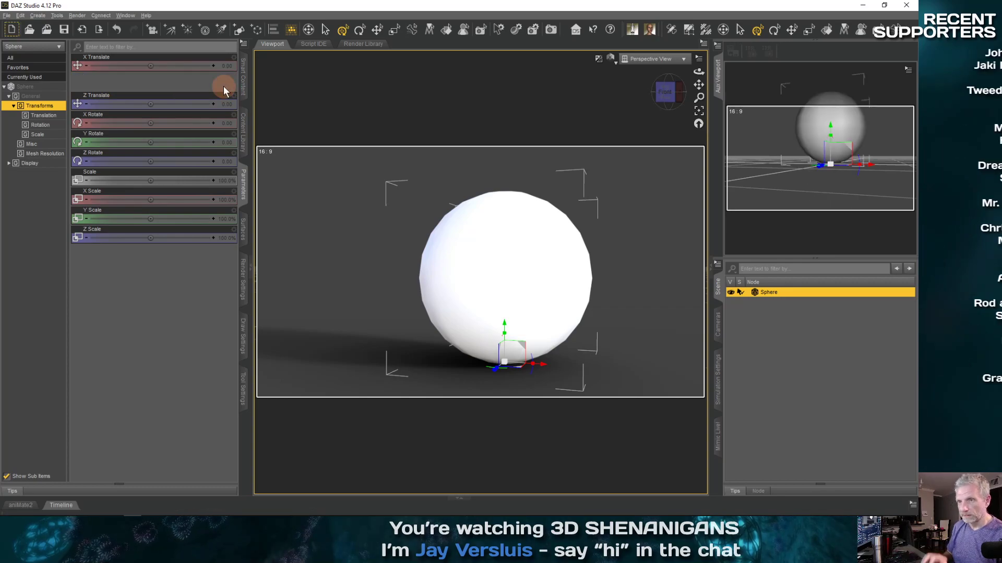
key(Return)
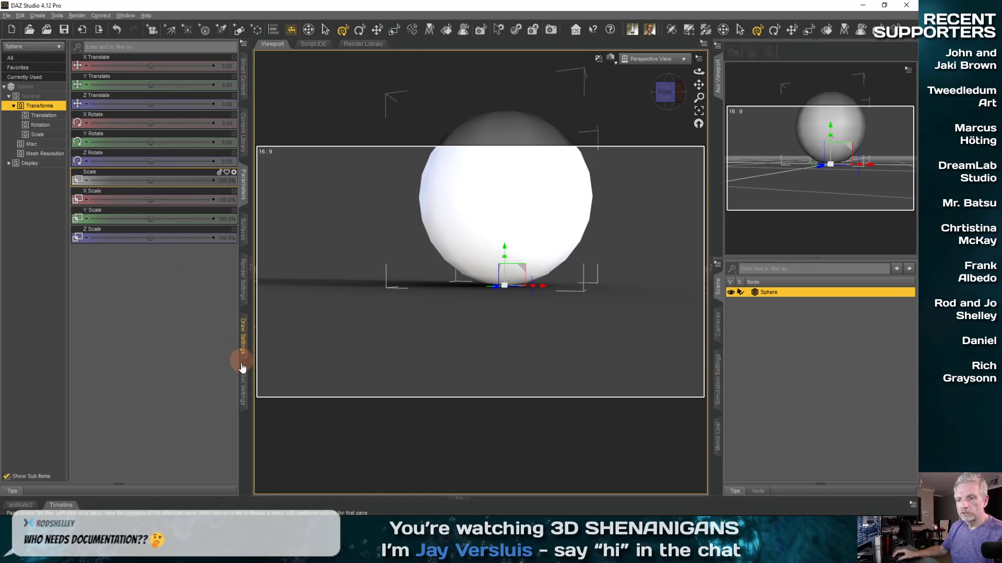
Step: Examine the Environment render settings for the sphere scene, including the ground position options
click(243, 291)
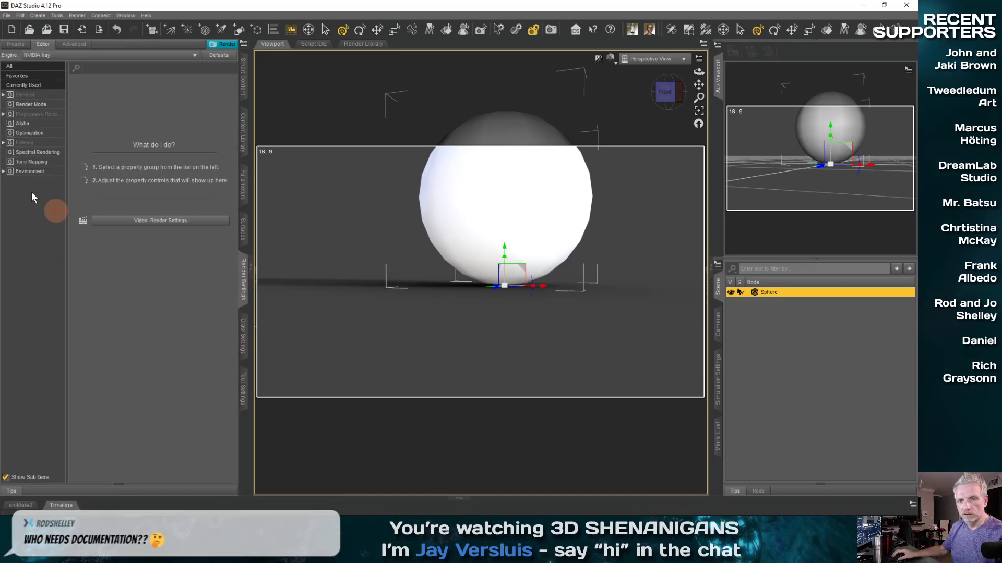
click(31, 172)
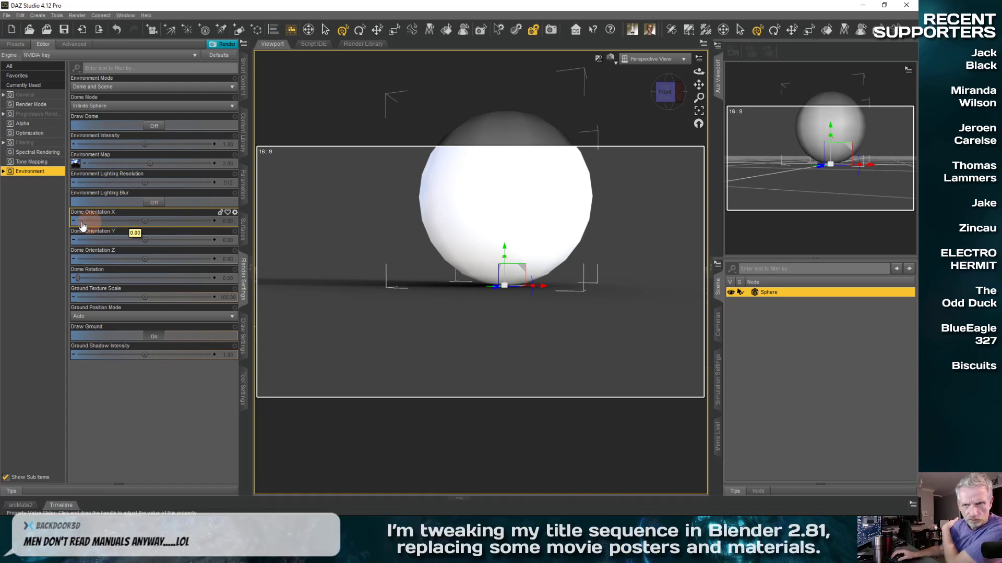
Step: Open the environment's Ground render settings and set Ground Position Mode to Manual
click(3, 171)
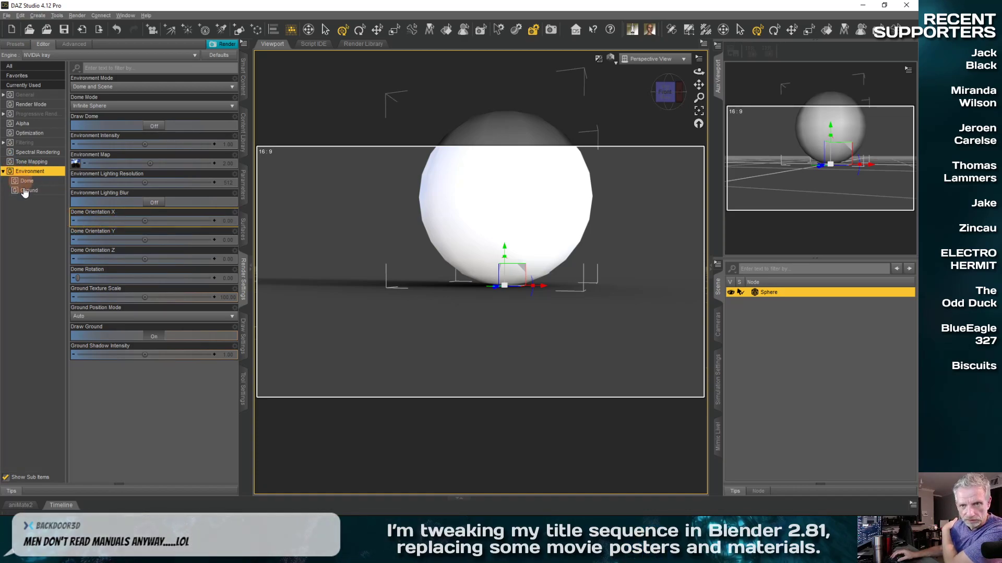
click(28, 190)
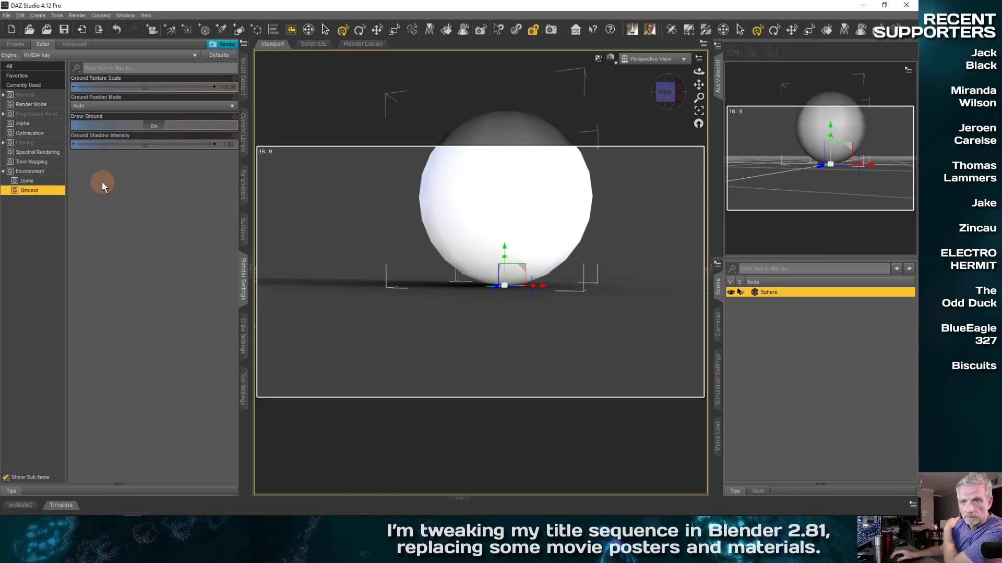
click(157, 108)
click(101, 124)
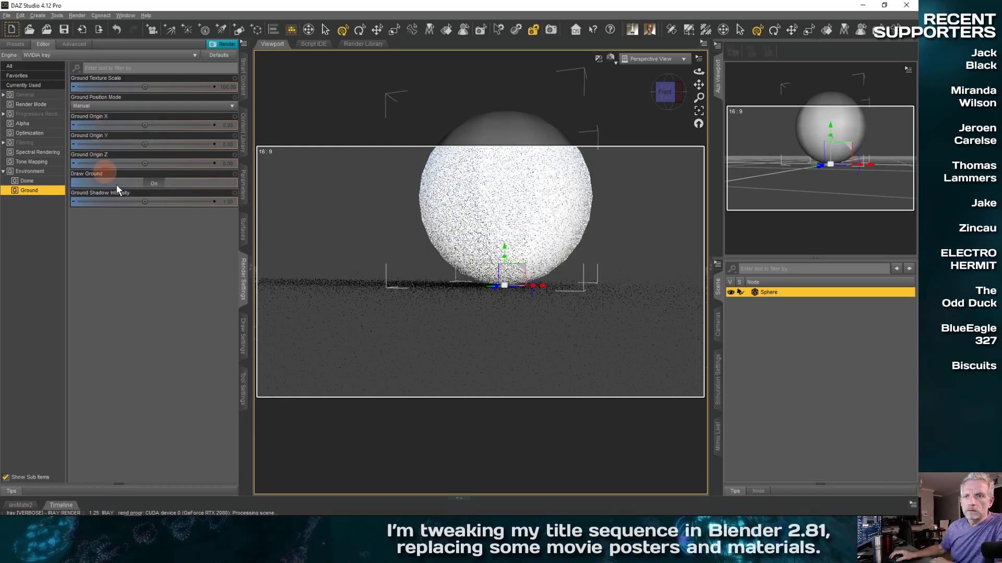
Step: Raise the render ground plane so it cuts into the lower part of the sphere by increasing Ground Origin Y
drag(149, 144, 147, 145)
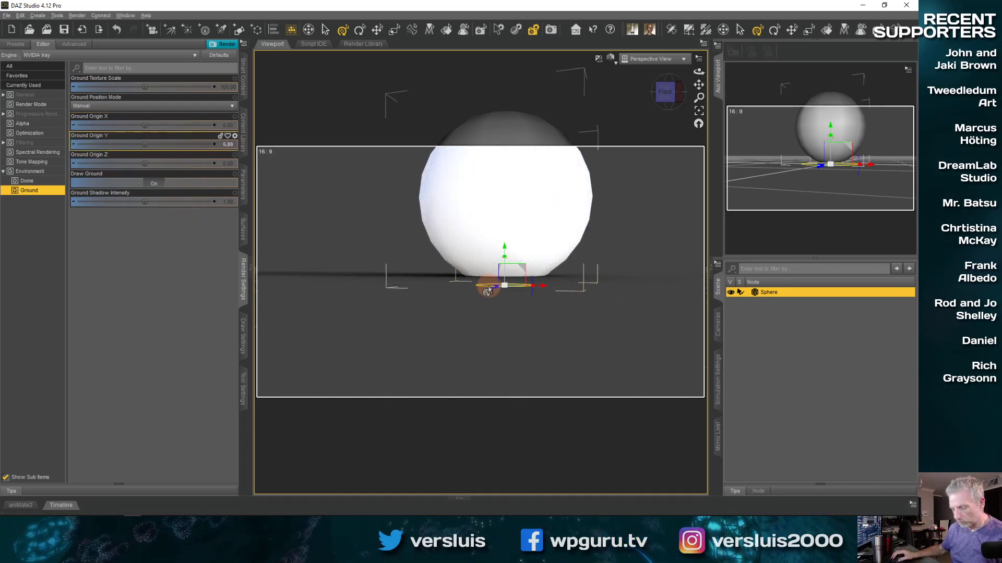
alt+drag(487, 291, 262, 250)
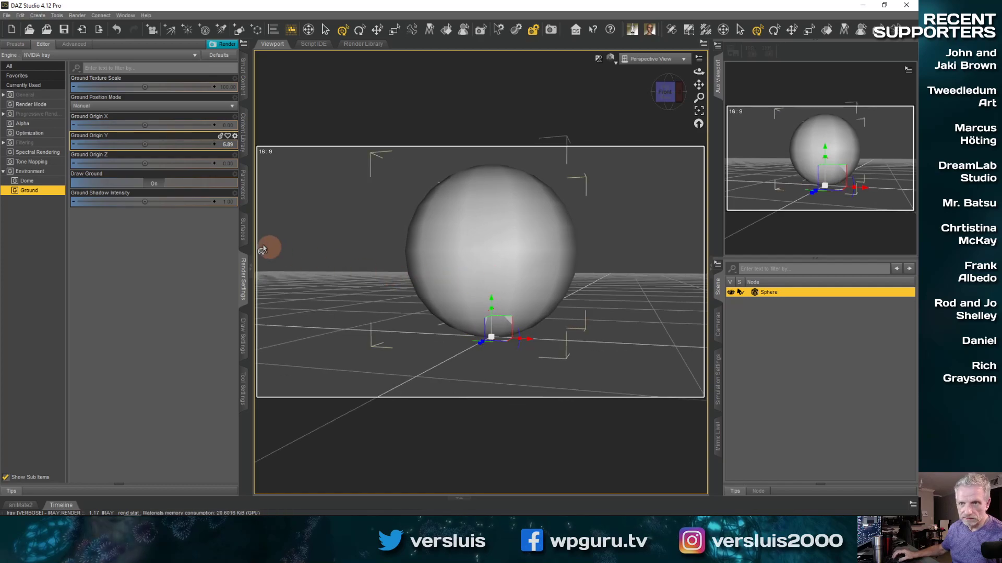
mouse_move(156, 145)
mouse_down()
mouse_move(142, 142)
mouse_move(156, 143)
mouse_up()
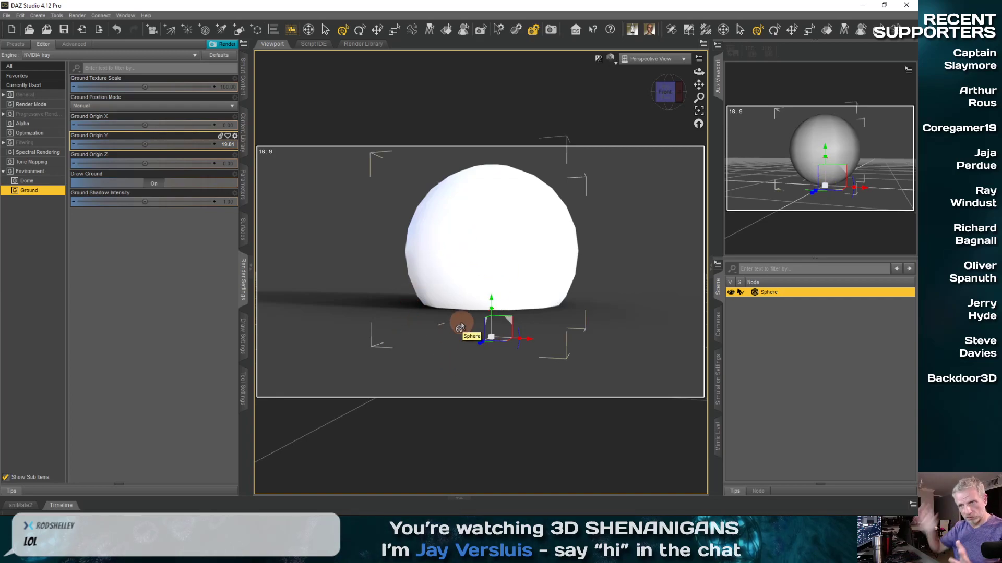
Step: Open the recent scene Viewer Question Scene 2 without saving the current one
click(6, 17)
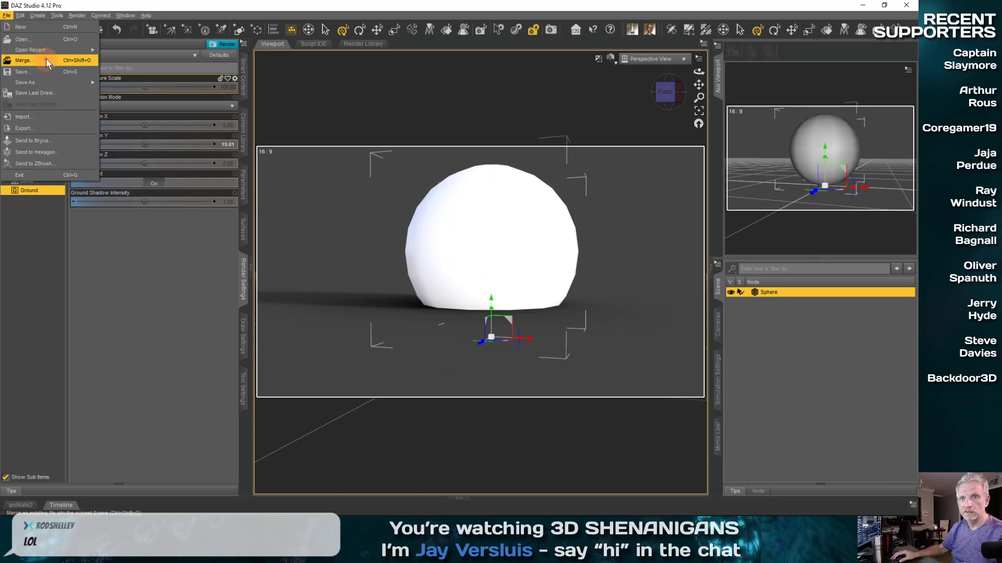
mouse_move(48, 52)
click(154, 49)
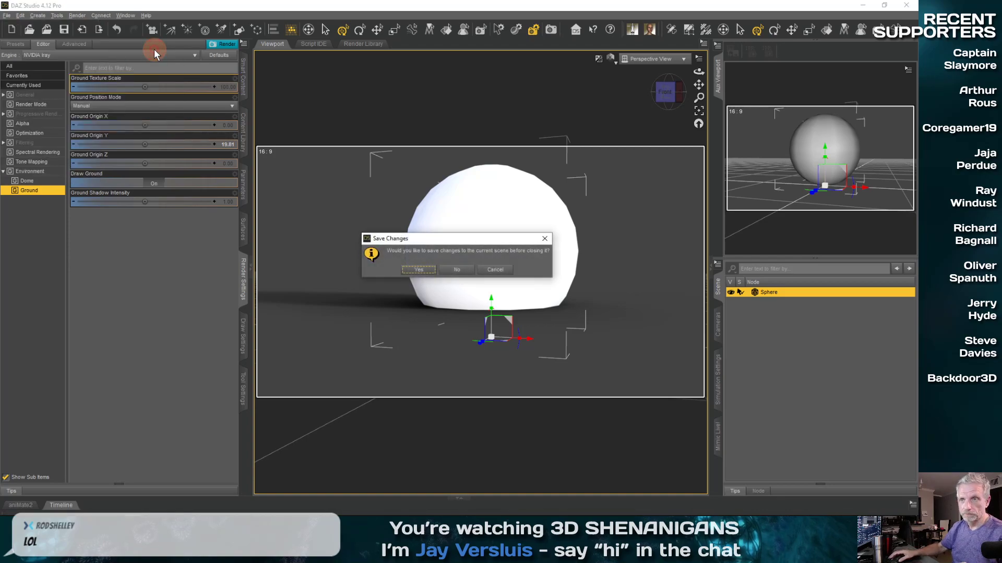
click(447, 272)
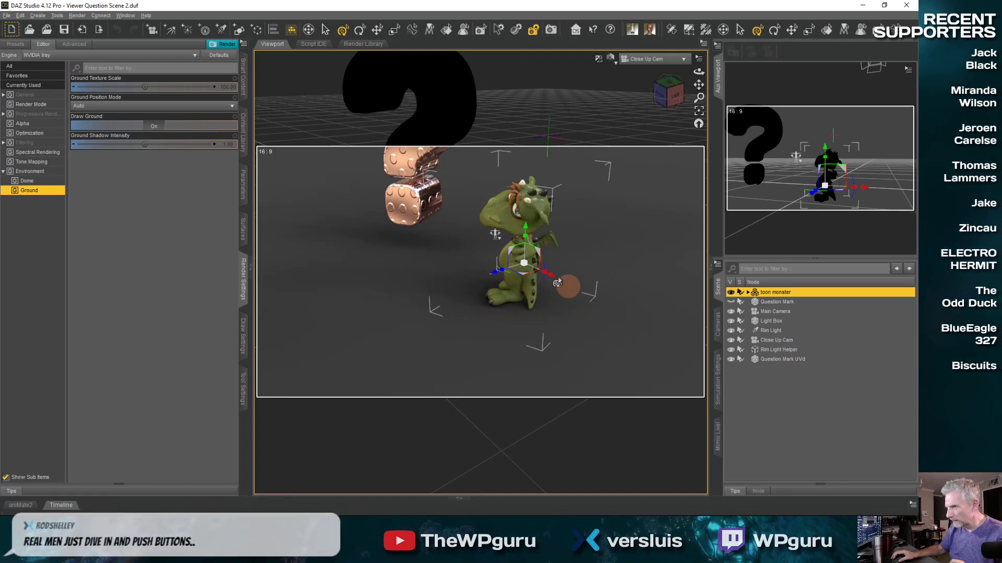
Step: Move the copper question mark to the floor
click(411, 166)
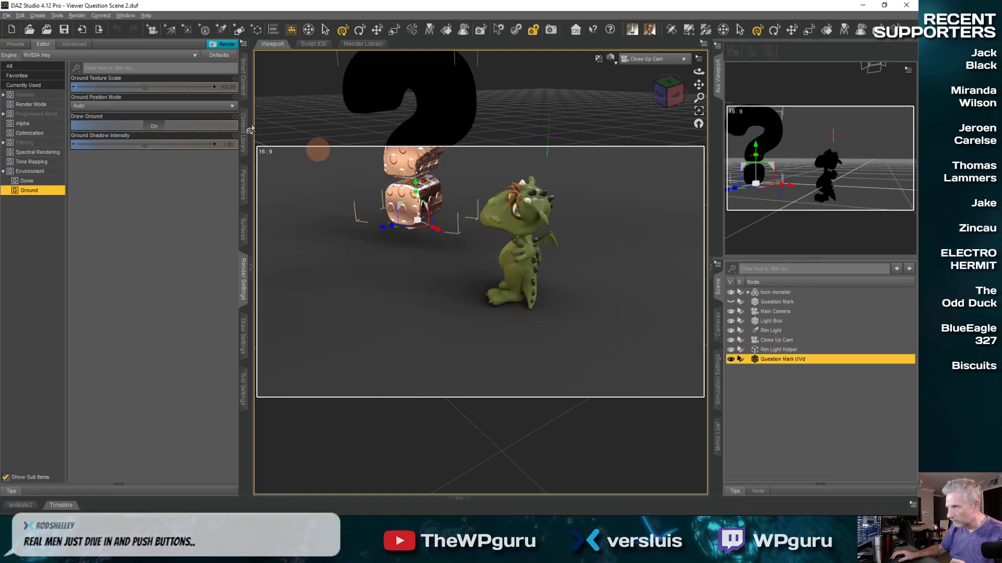
click(21, 16)
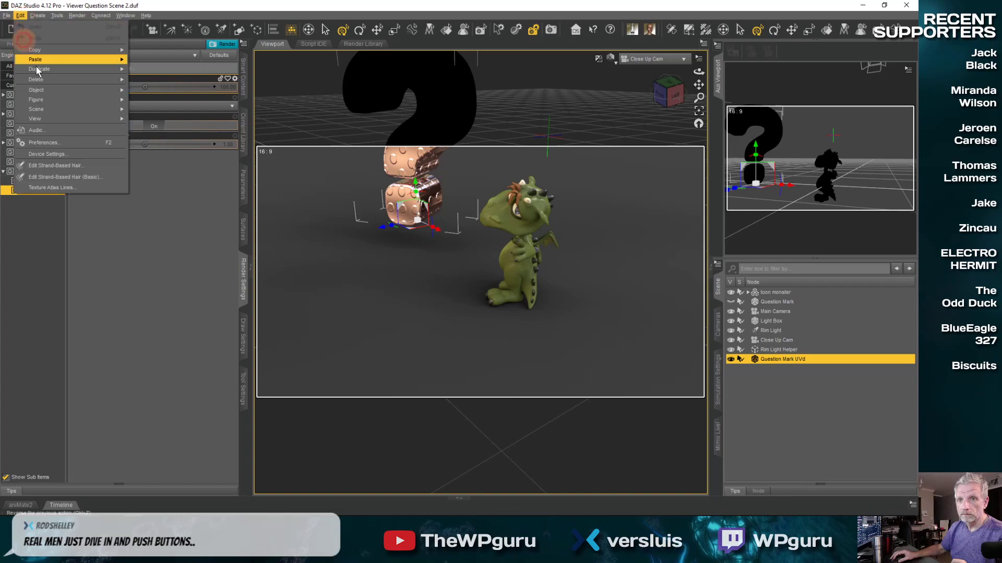
mouse_move(63, 99)
mouse_move(215, 188)
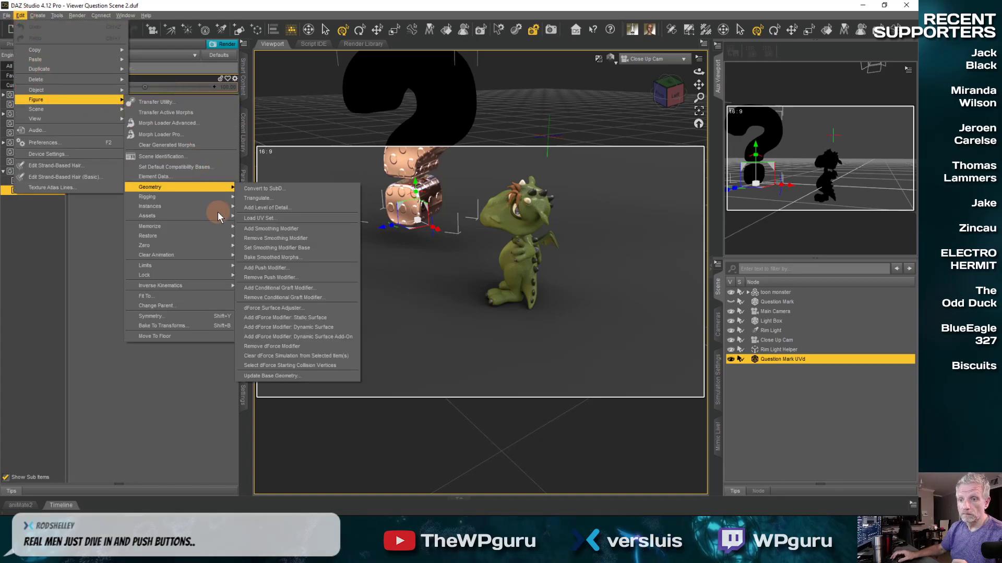
click(186, 335)
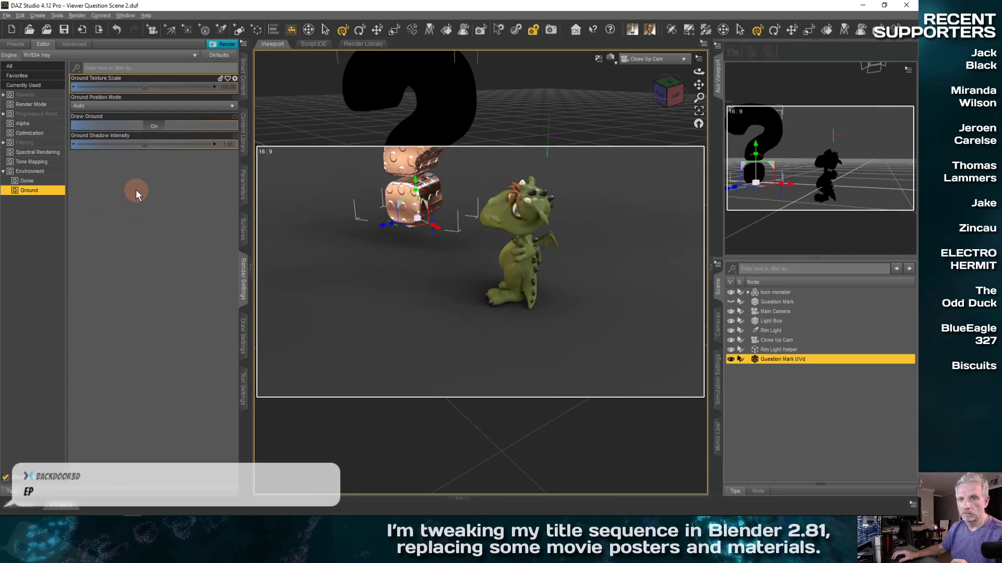
Step: Set Ground Position Mode to Manual and move the toon monster to the floor
click(178, 106)
click(94, 126)
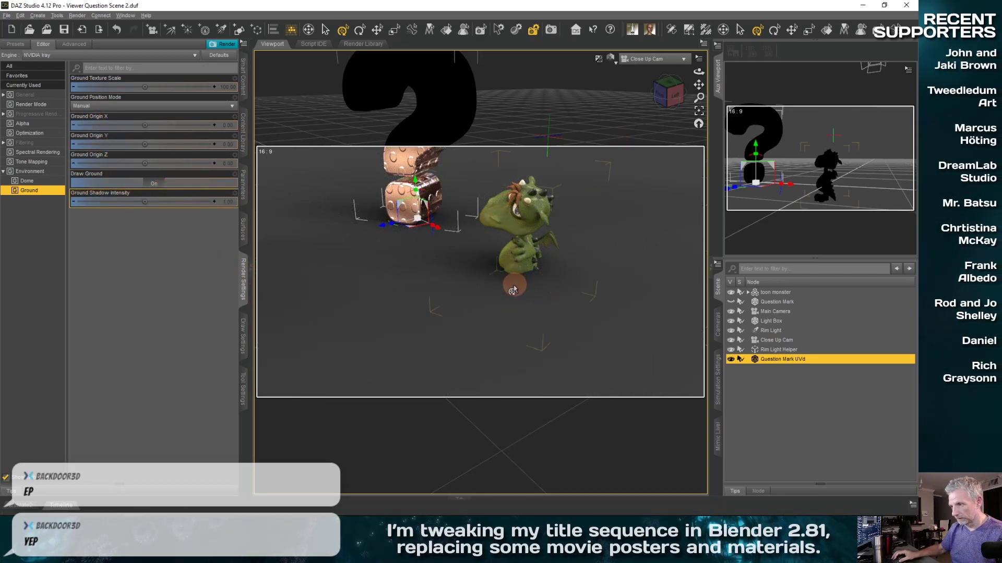
middle_drag(503, 293, 442, 234)
click(528, 336)
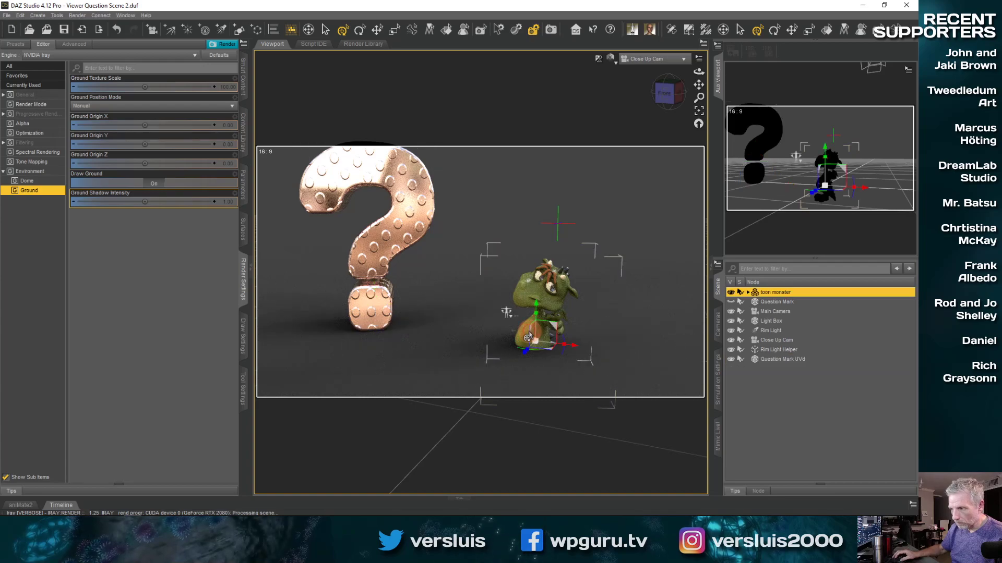
click(20, 16)
mouse_move(67, 100)
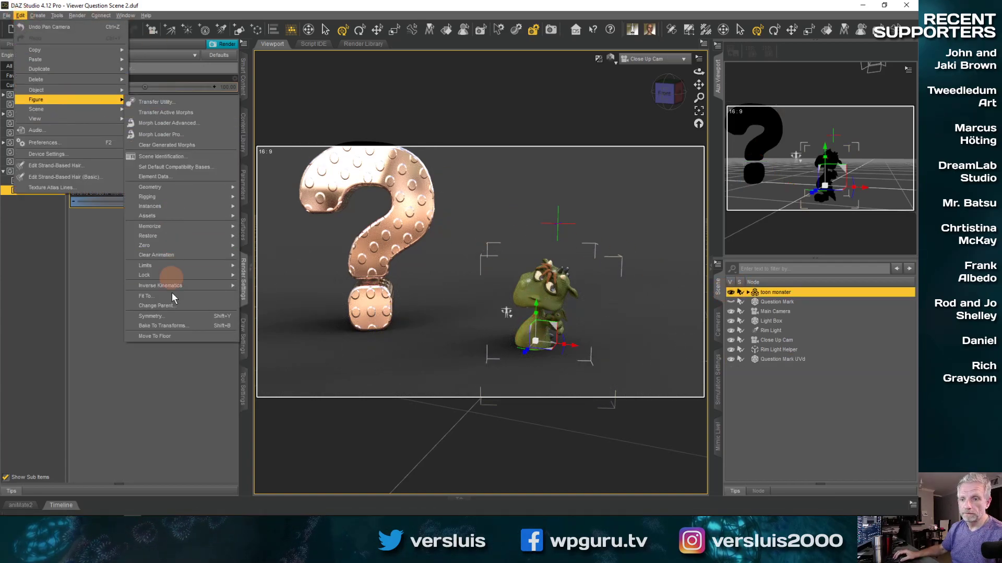
click(179, 336)
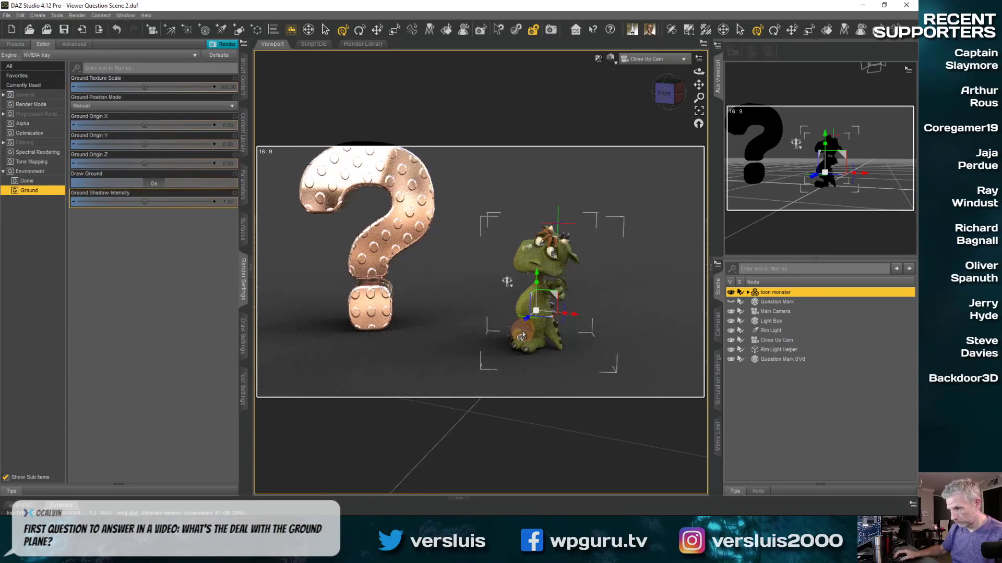
Step: Lower the toon monster slightly so its feet rest on the ground plane
scroll(522, 336, up, 10)
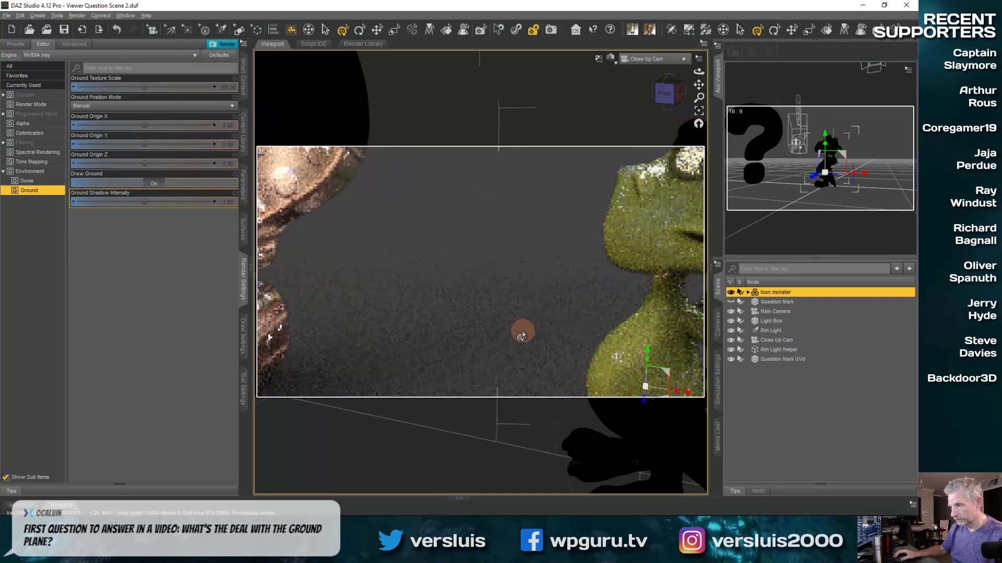
middle_drag(522, 332, 516, 362)
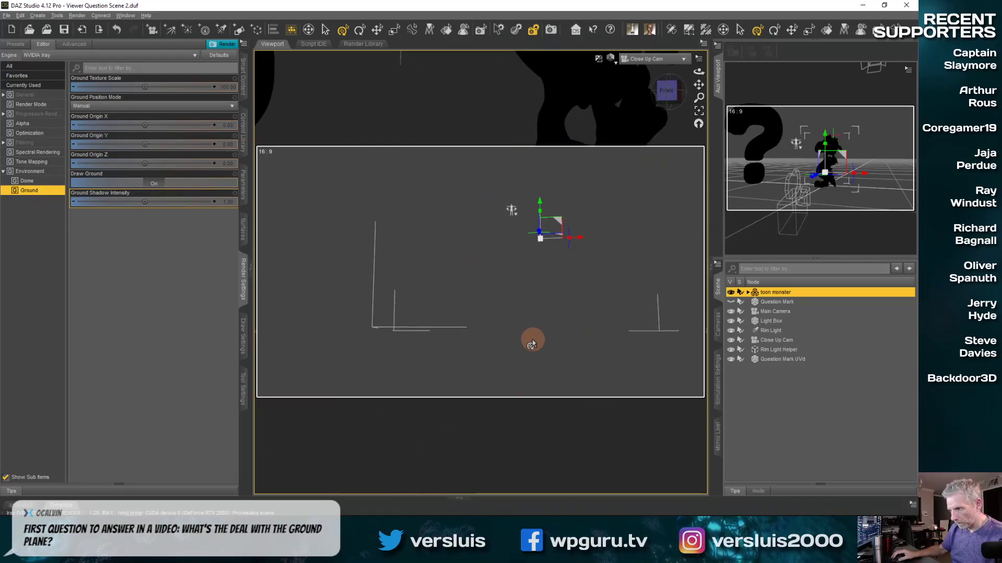
middle_drag(528, 318, 528, 320)
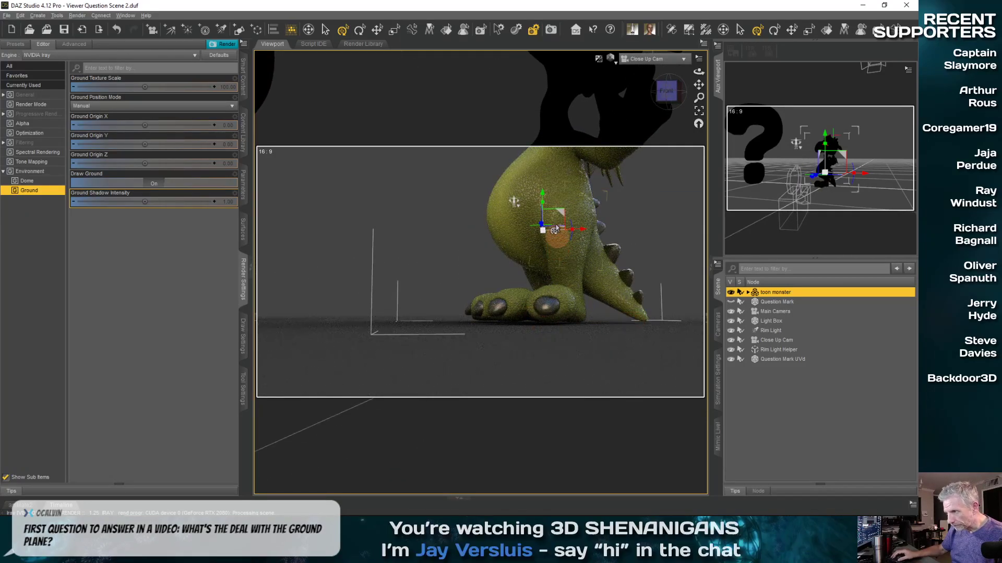
drag(543, 196, 541, 208)
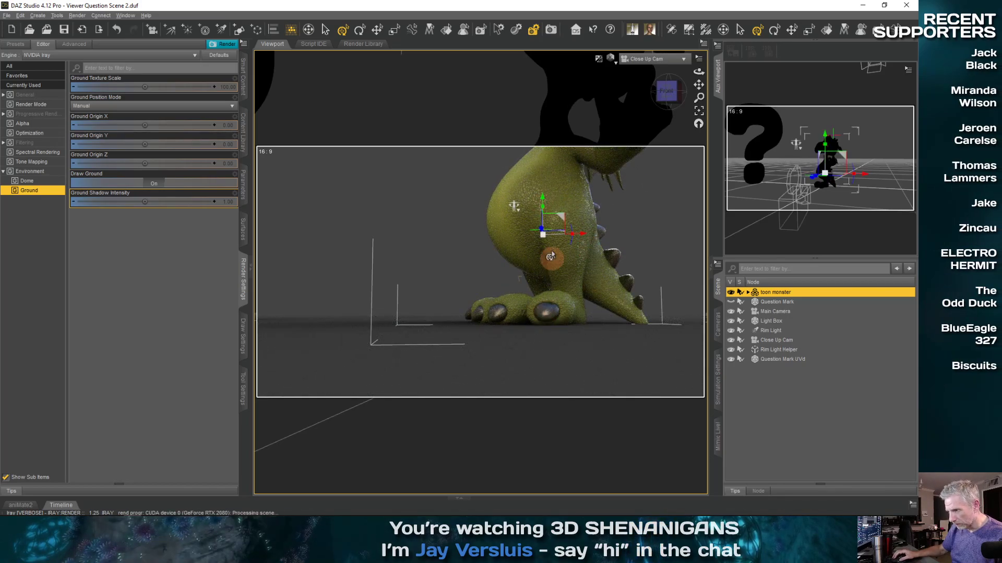
drag(541, 206, 542, 201)
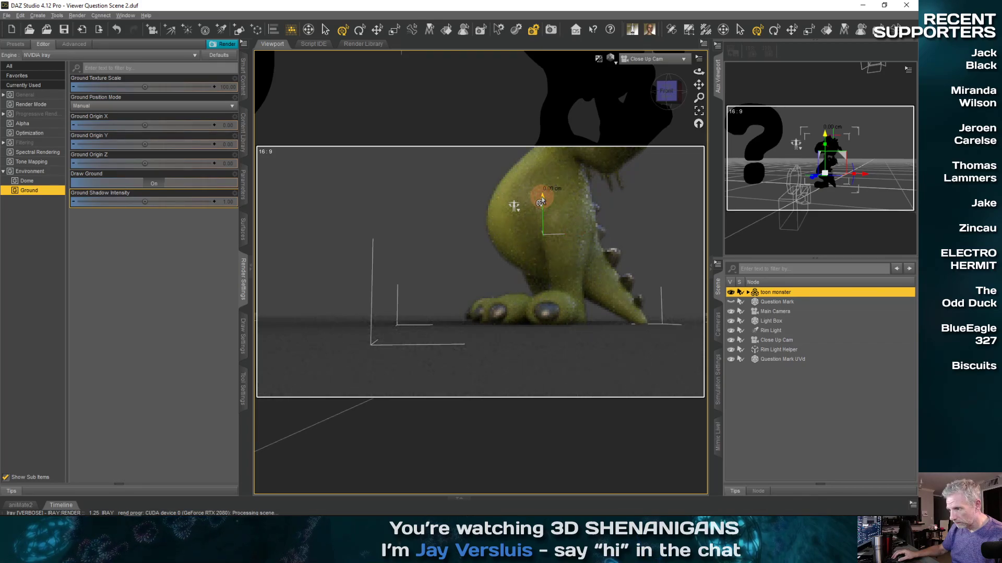
Step: Show the scene through the Main Camera and save the scene
alt+drag(453, 288, 387, 303)
mouse_move(377, 303)
mouse_down()
mouse_move(487, 282)
mouse_move(463, 274)
mouse_up()
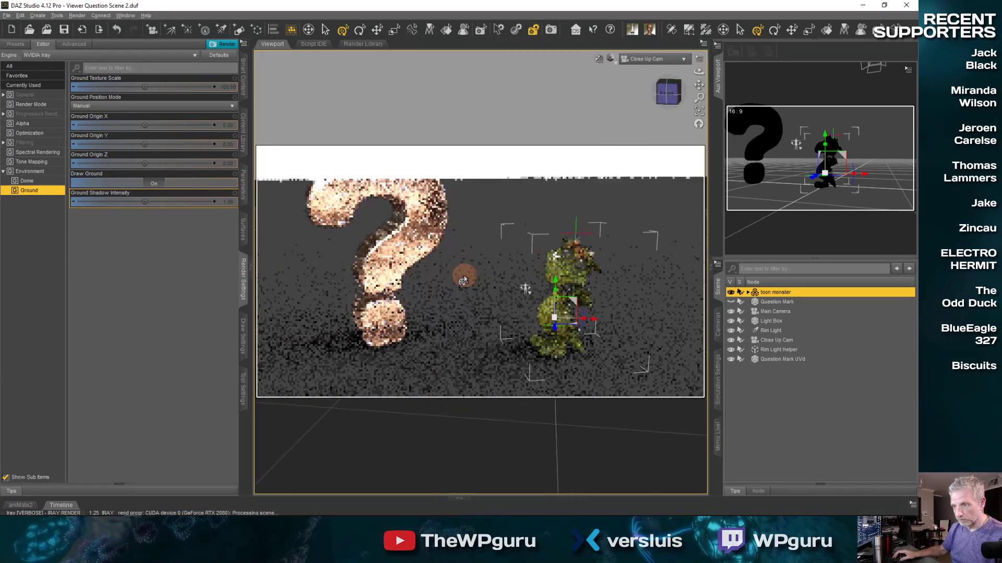
click(675, 56)
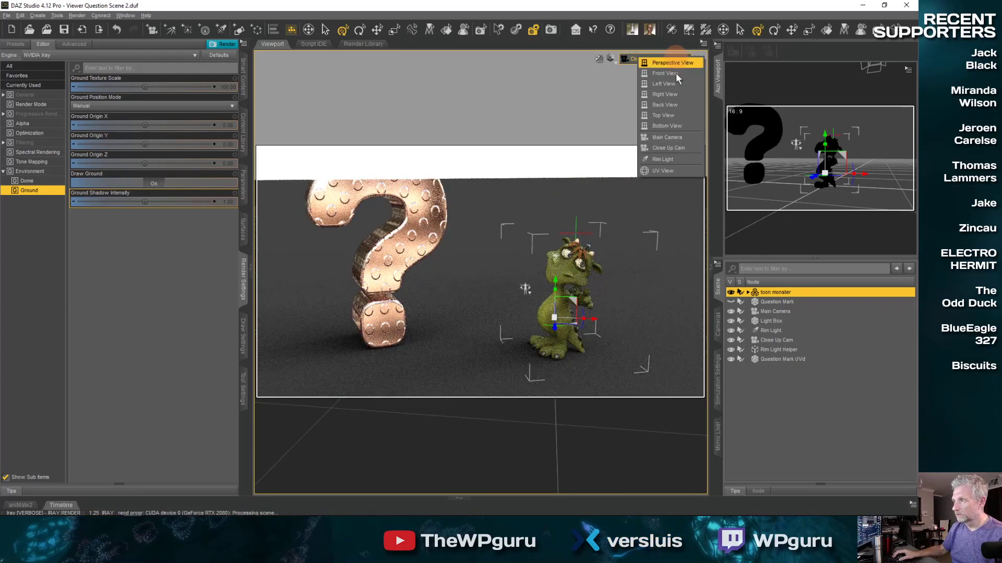
click(674, 138)
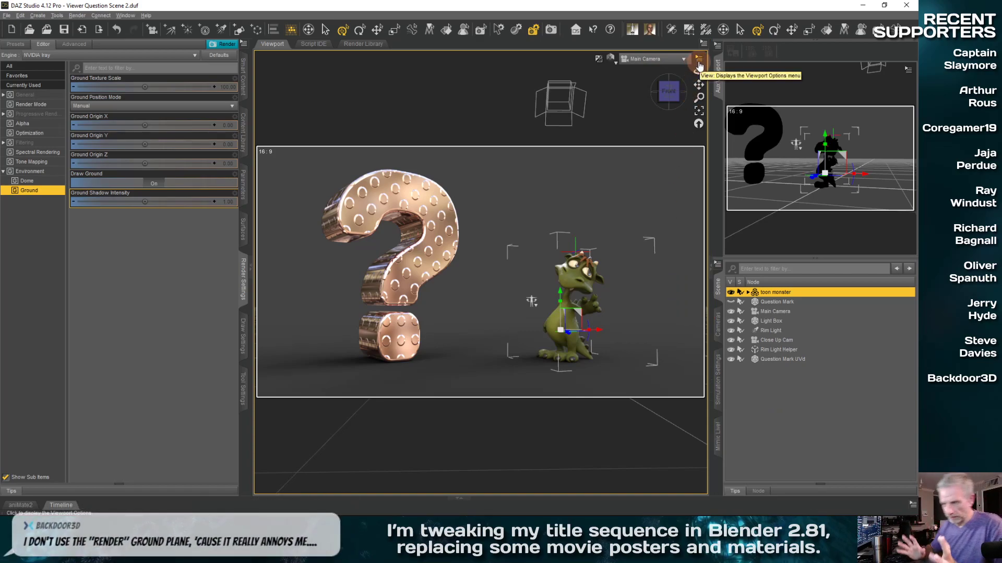
key(ctrl+s)
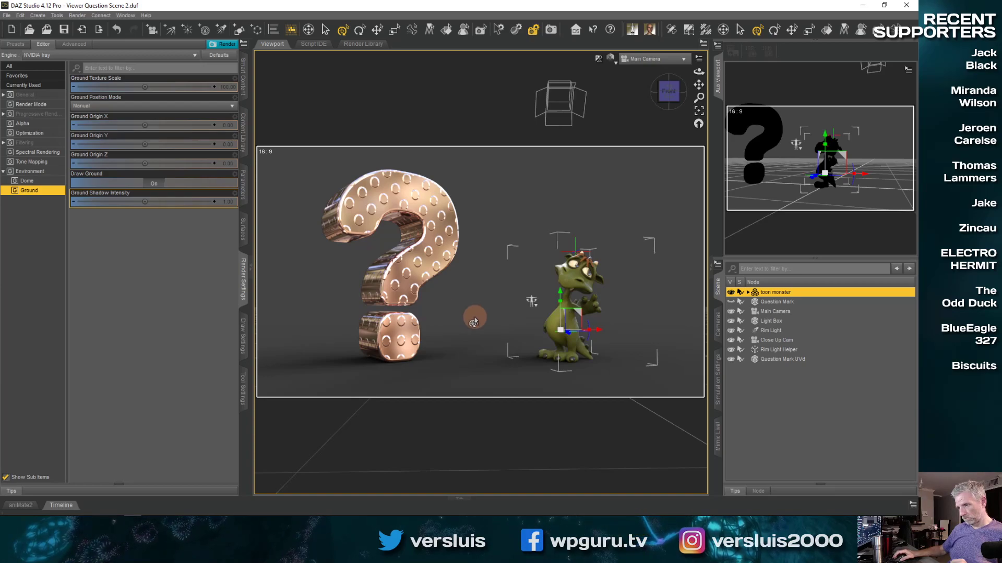
Step: Move the question mark slightly along X toward the toon monster
middle_drag(475, 320, 478, 325)
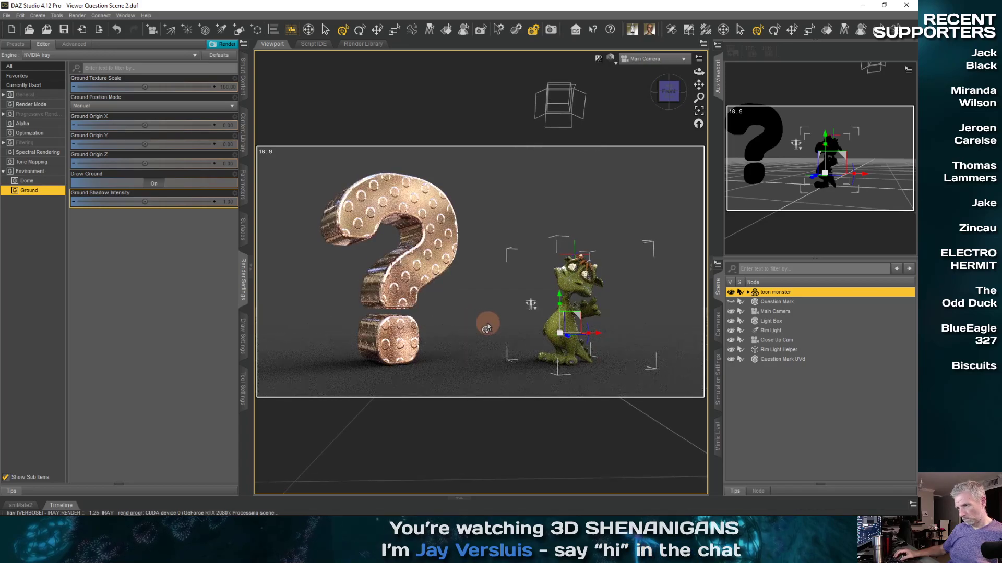
click(418, 355)
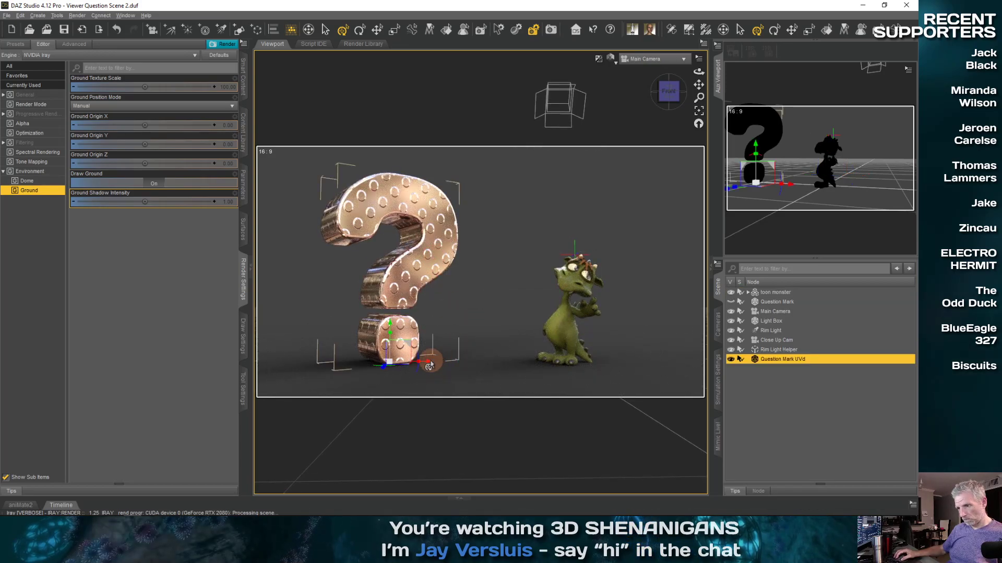
drag(430, 370, 433, 366)
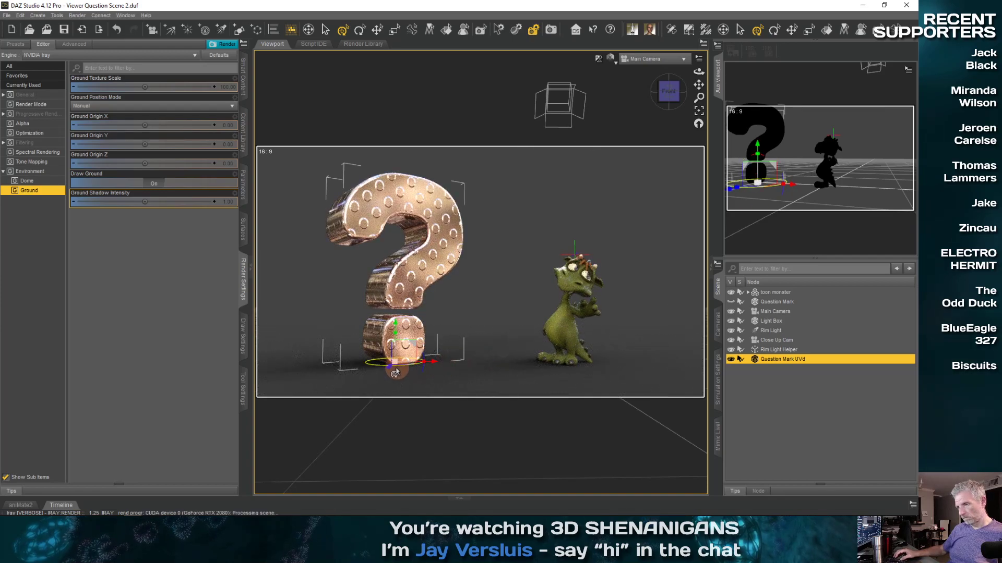
Step: Try moving the question mark closer to the camera and away from the monster, and undo those moves
drag(393, 366, 398, 369)
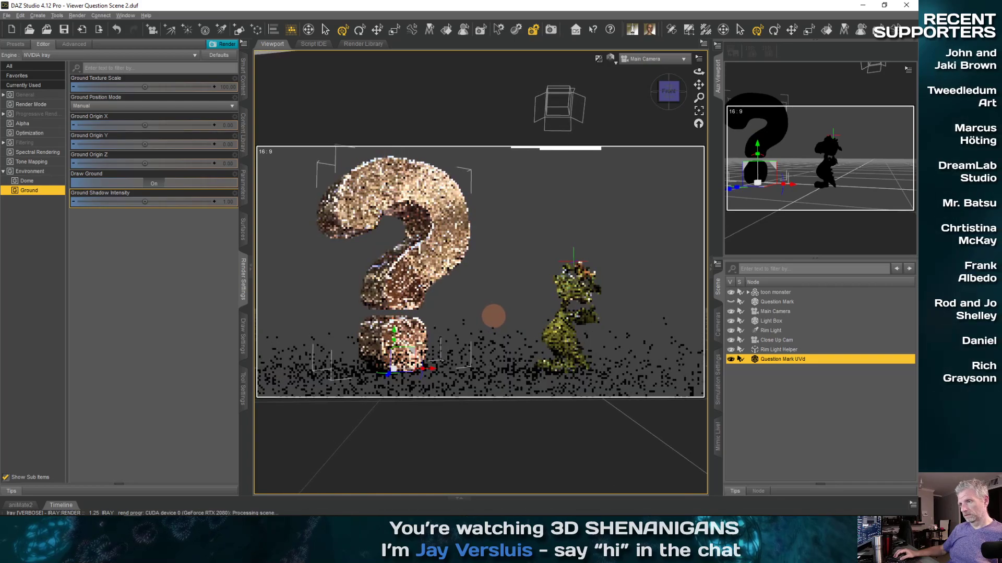
drag(432, 372, 476, 346)
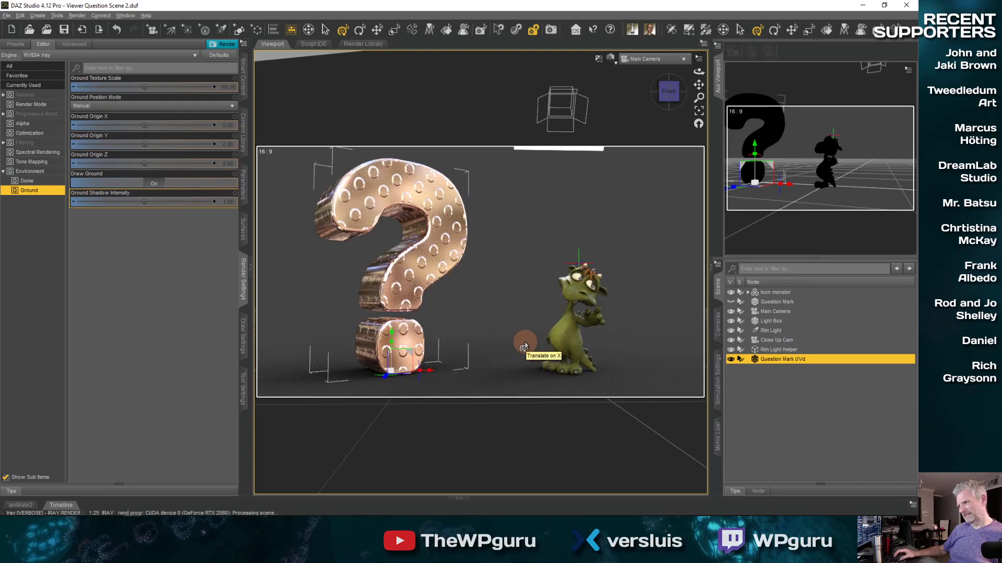
key(ctrl+z)
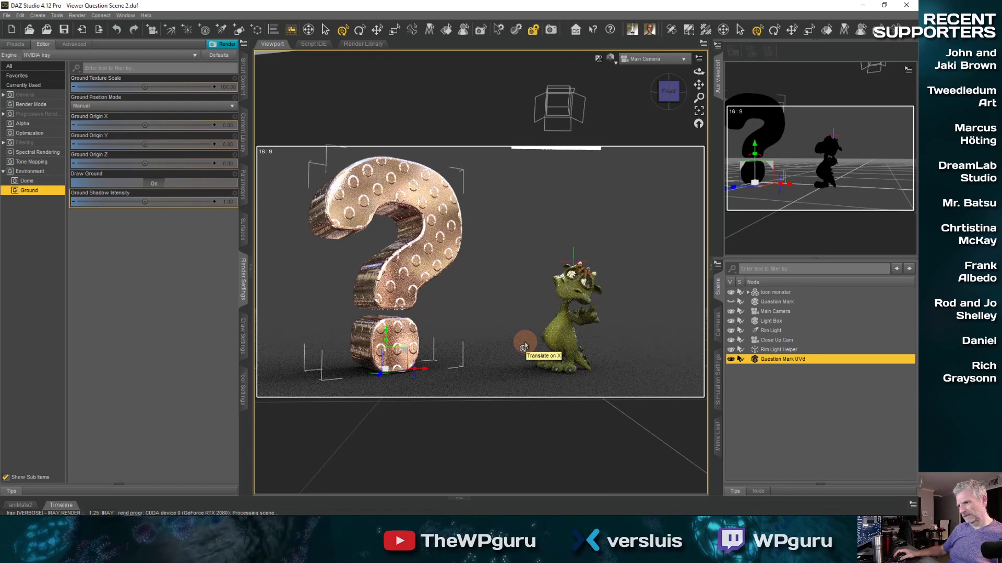
key(ctrl+z)
key(ctrl+z)
key(ctrl+z)
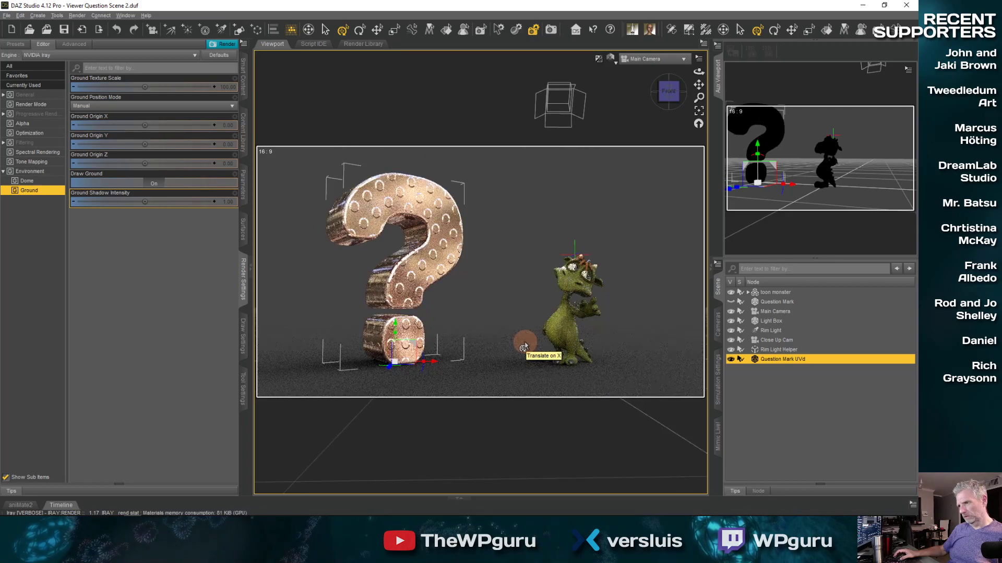
Step: Adjust the Main Camera's framing of the question mark and monster slightly
key(ctrl+y)
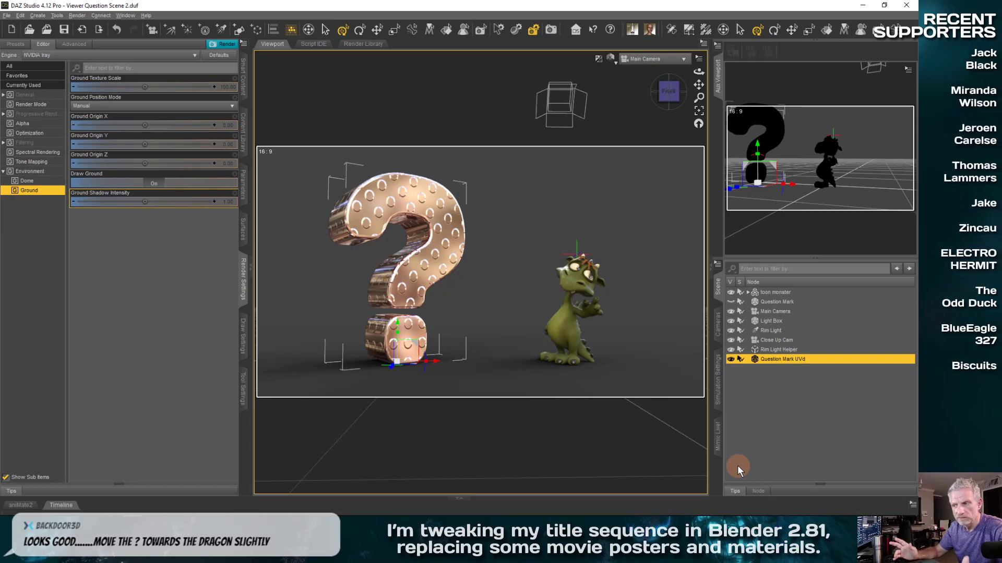
middle_drag(519, 342, 515, 345)
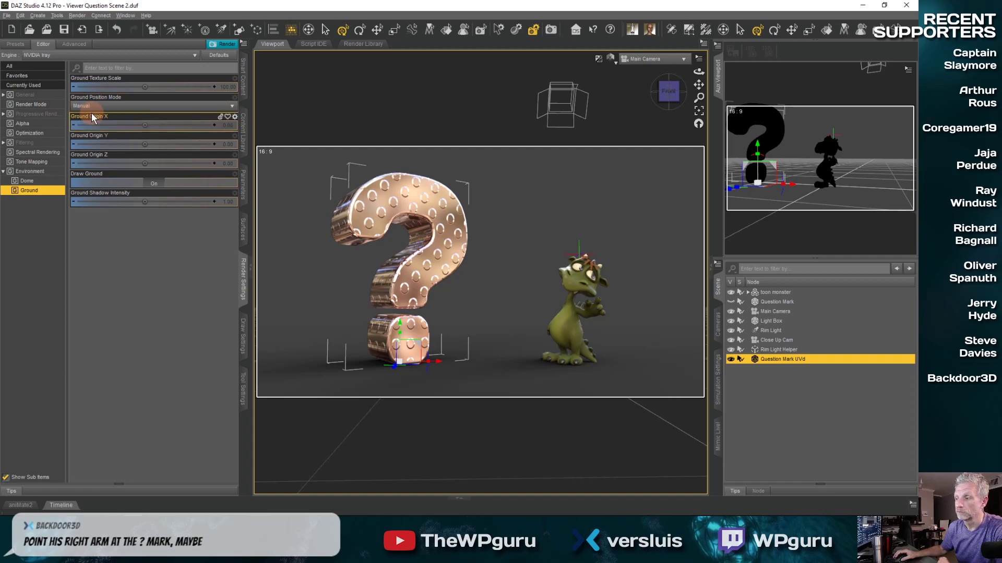
Step: Set the render's dimension preset to Full HD / 1080p (16:9, 1920 x 1080) and start the render
click(46, 95)
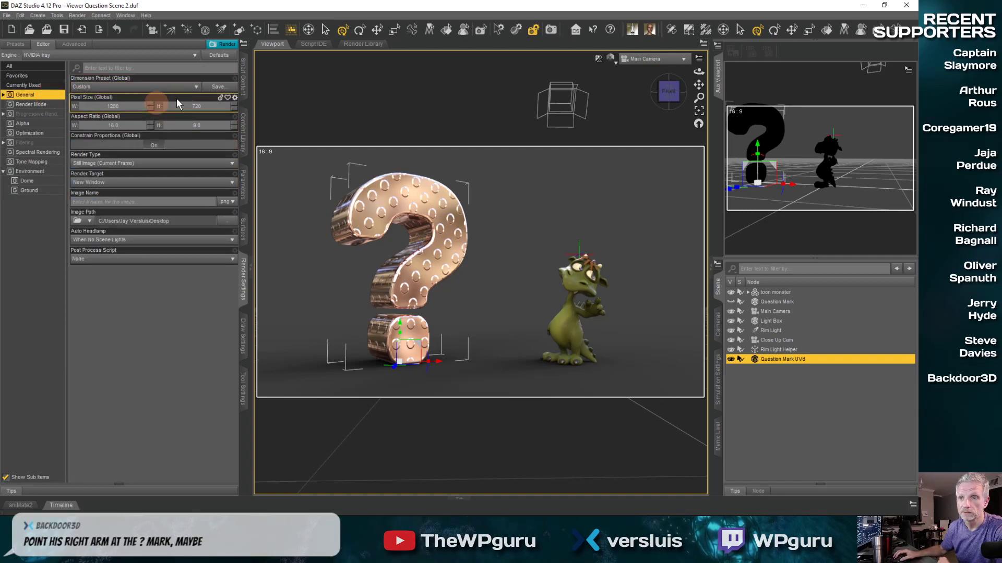
click(190, 87)
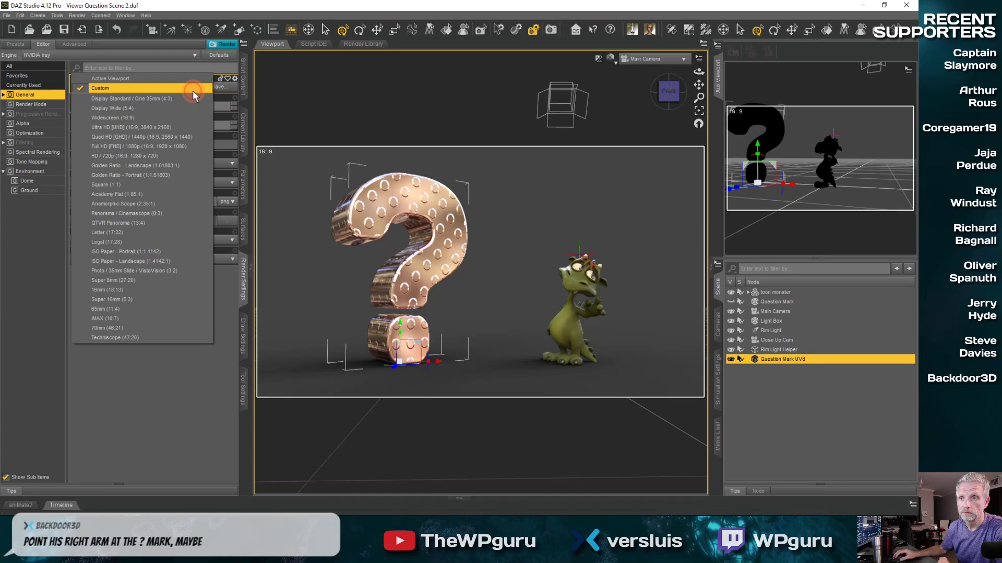
click(192, 147)
click(225, 44)
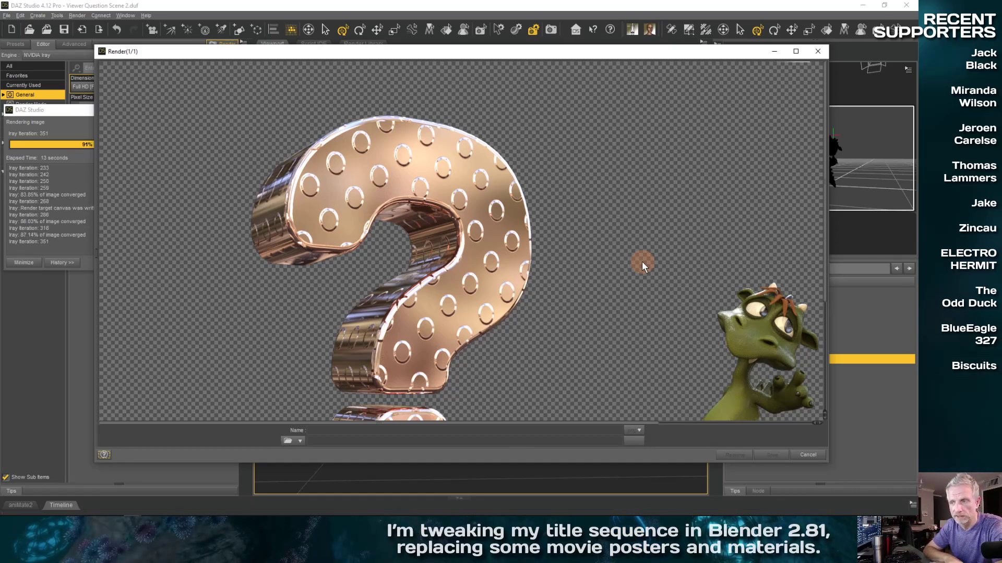
Step: Examine the rendered question mark and toon monster from top to bottom, including their ground shadows
scroll(642, 261, down, 3)
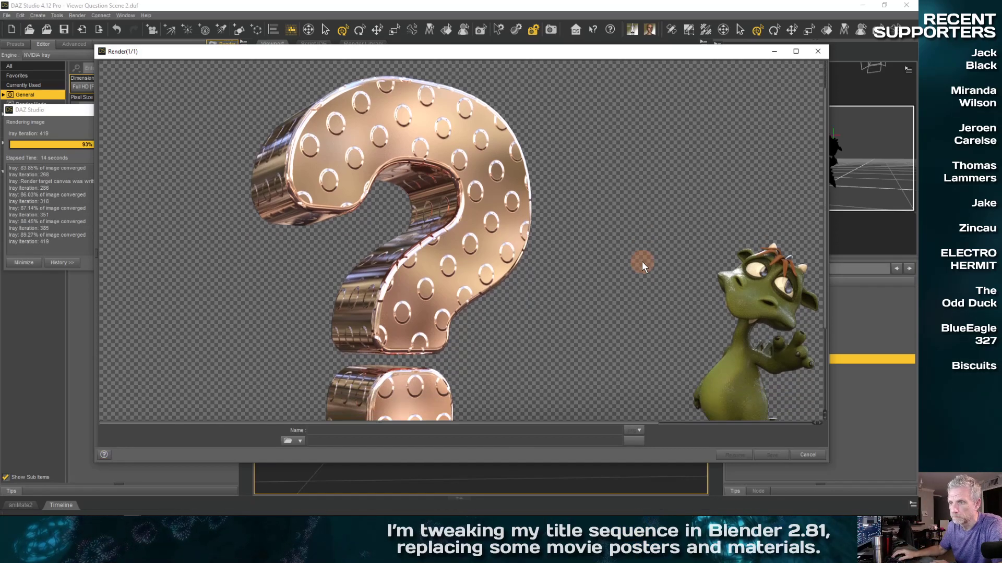
scroll(641, 262, down, 2)
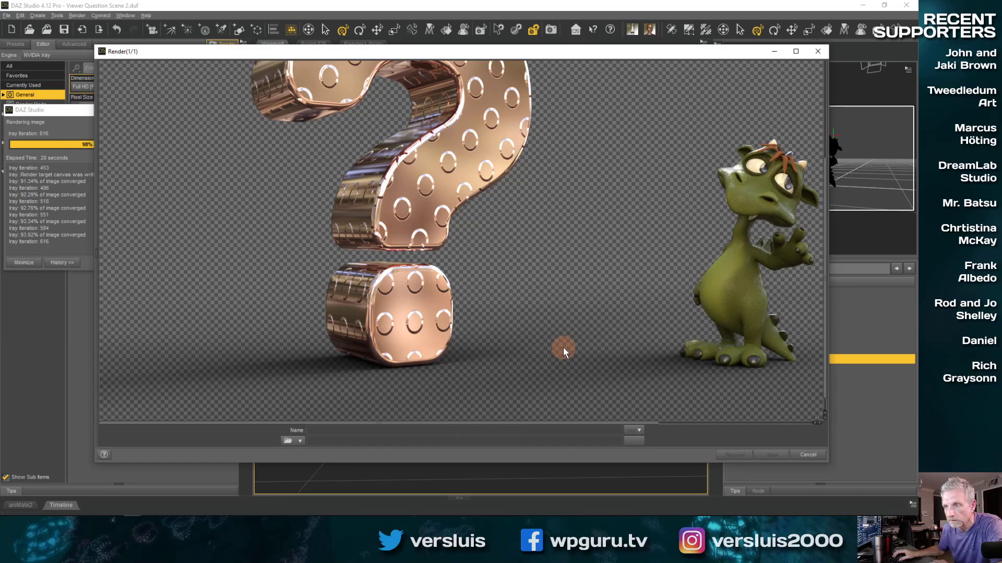
scroll(562, 346, up, 3)
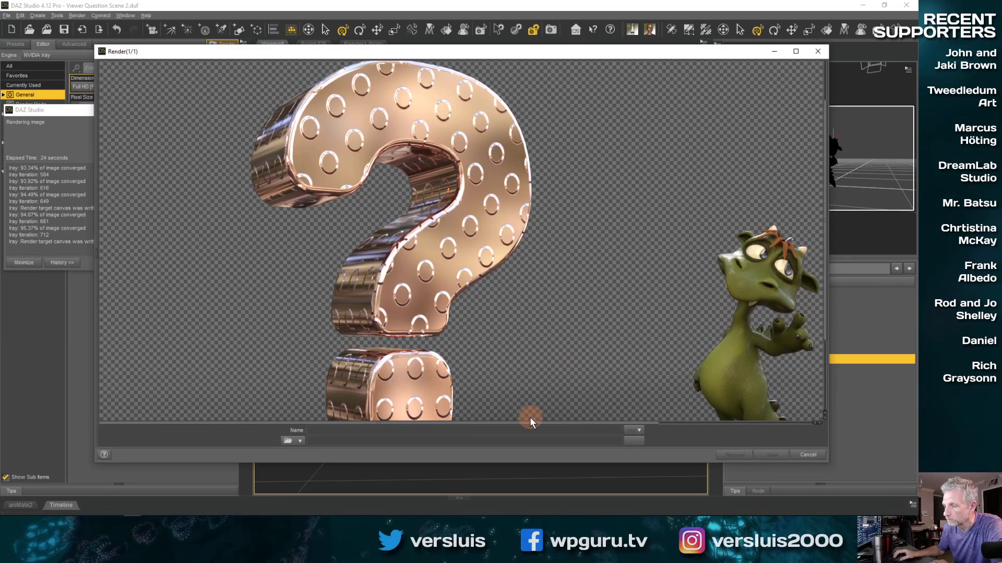
drag(532, 423, 584, 426)
scroll(590, 357, down, 3)
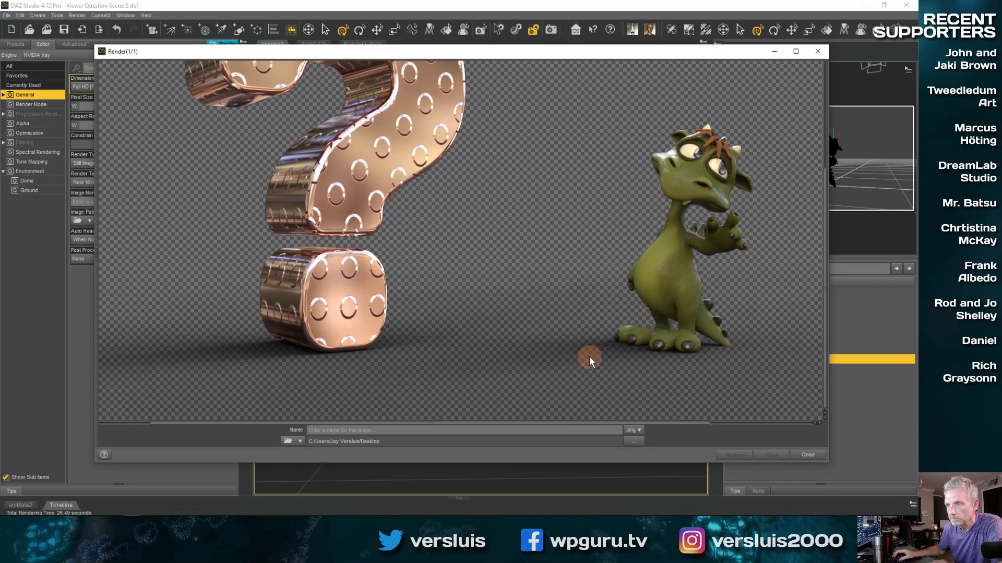
scroll(590, 358, up, 5)
scroll(590, 358, down, 5)
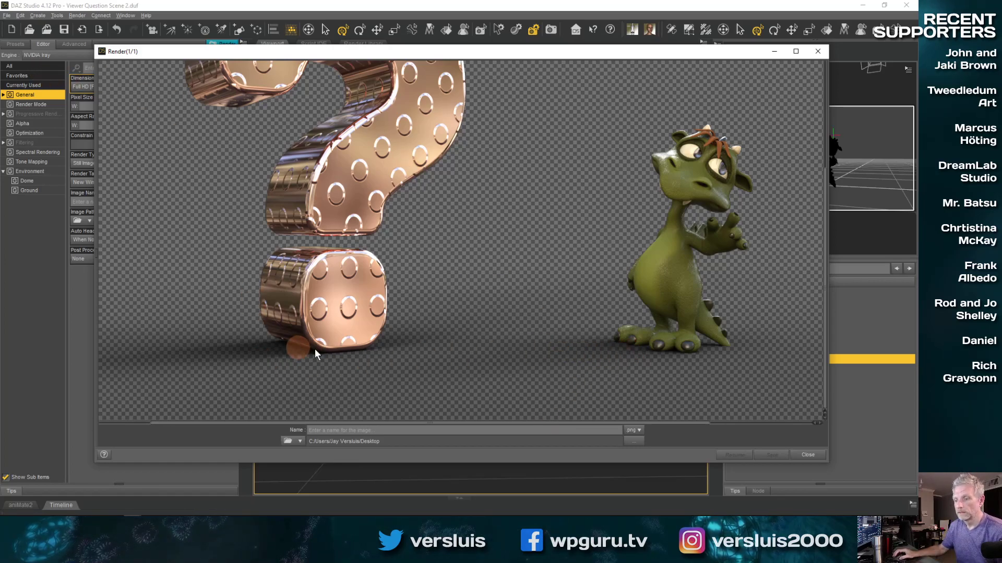
Step: Create a folder named Renders inside Viwer Questions on the Desktop and choose it as the render directory
click(642, 444)
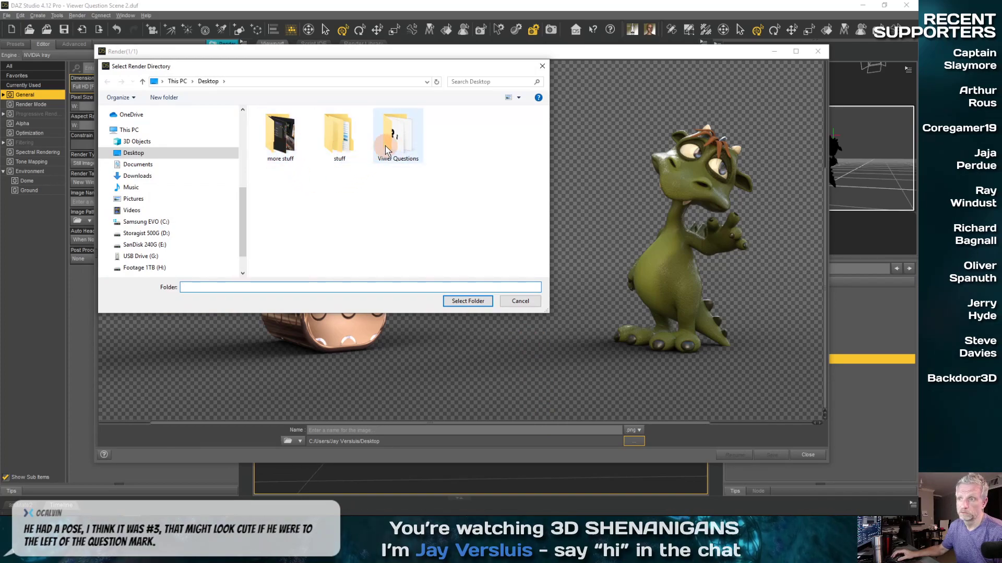
double_click(401, 157)
click(366, 288)
right_click(390, 185)
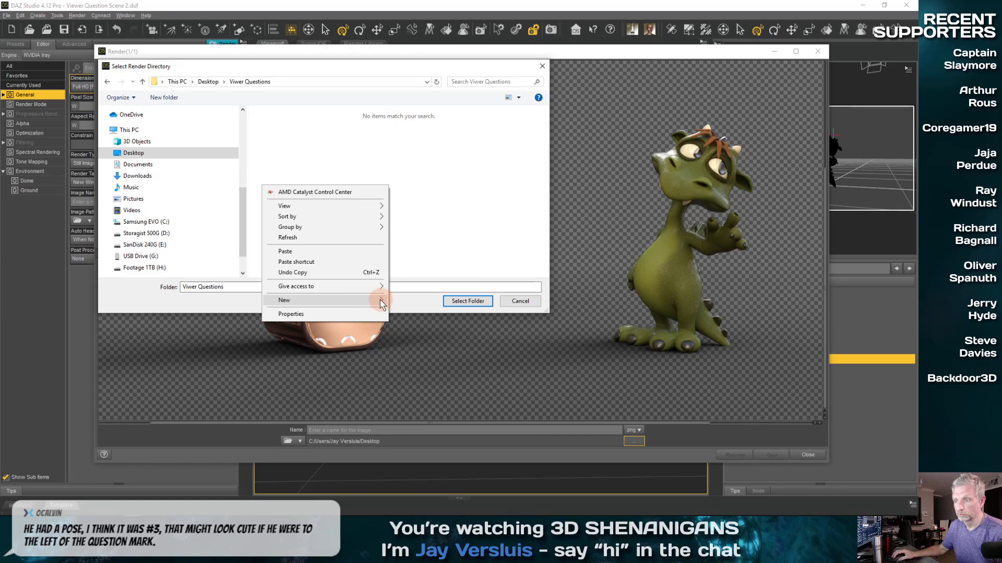
click(396, 300)
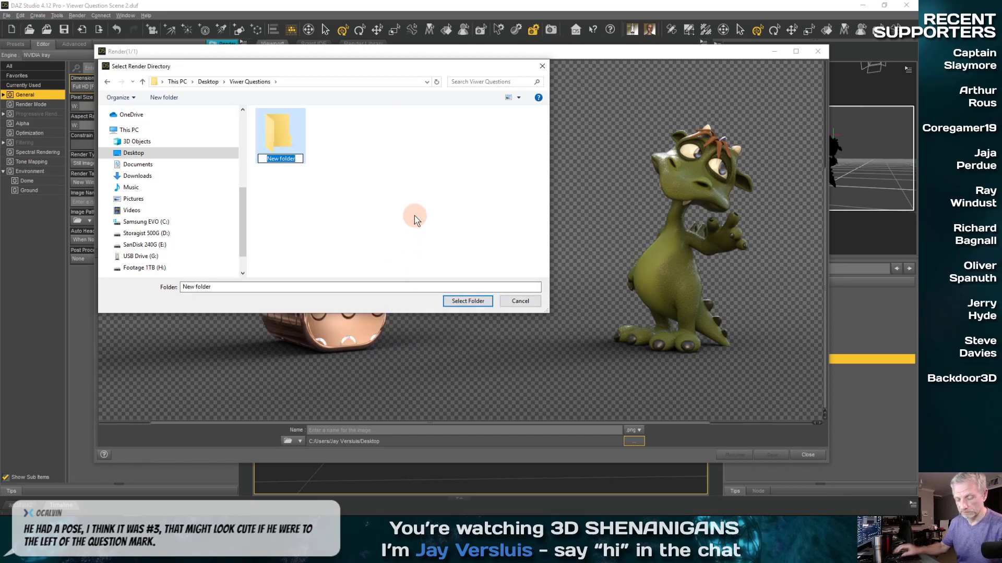
text(Renders)
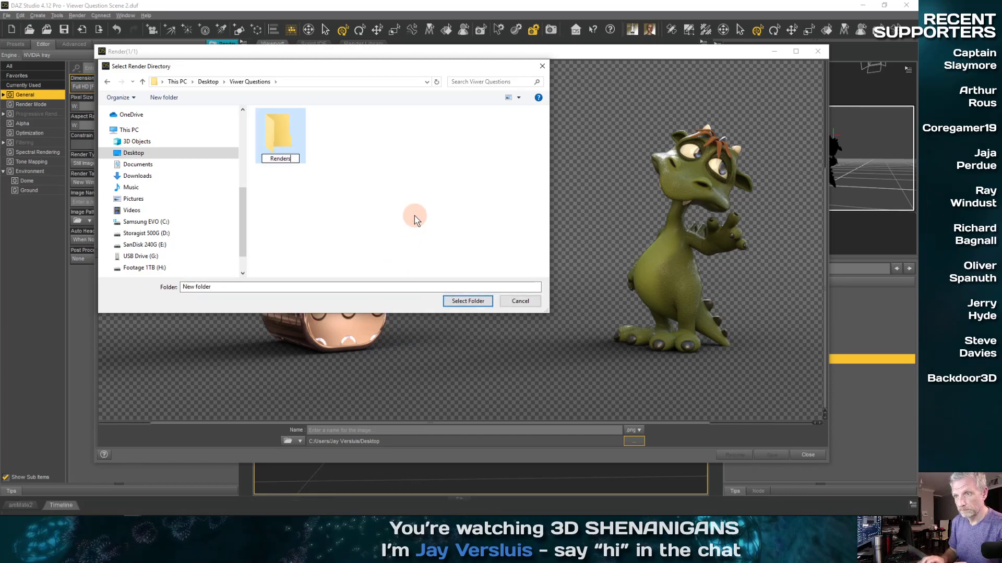
key(Return)
double_click(259, 145)
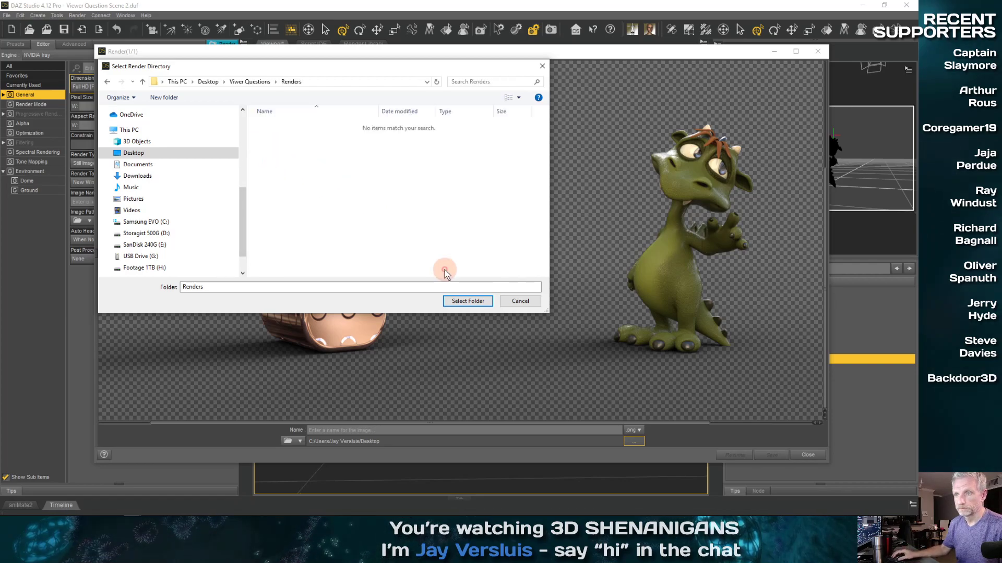
click(461, 301)
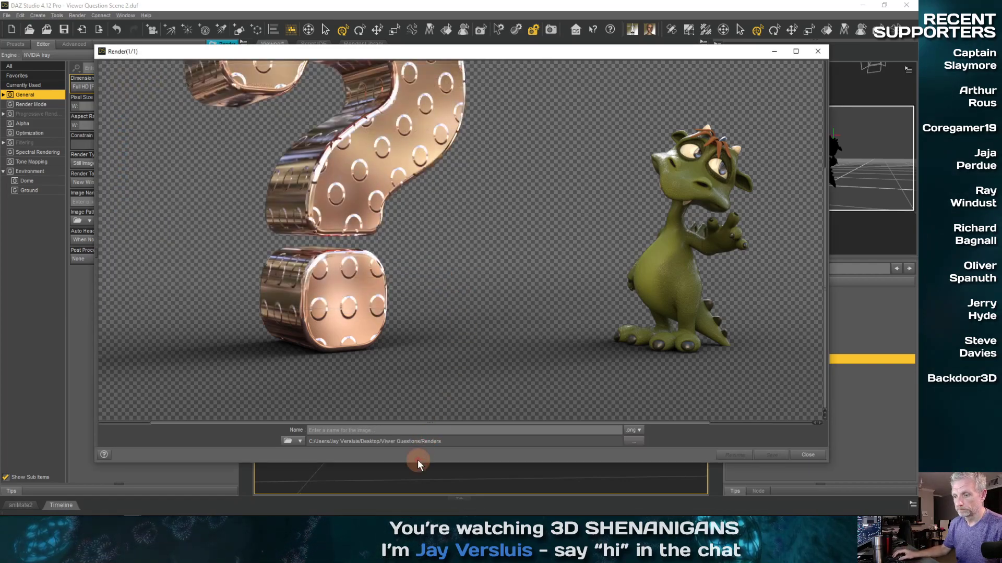
Step: Name the rendered image Render1 and save it as a PNG
click(423, 429)
text(Render1)
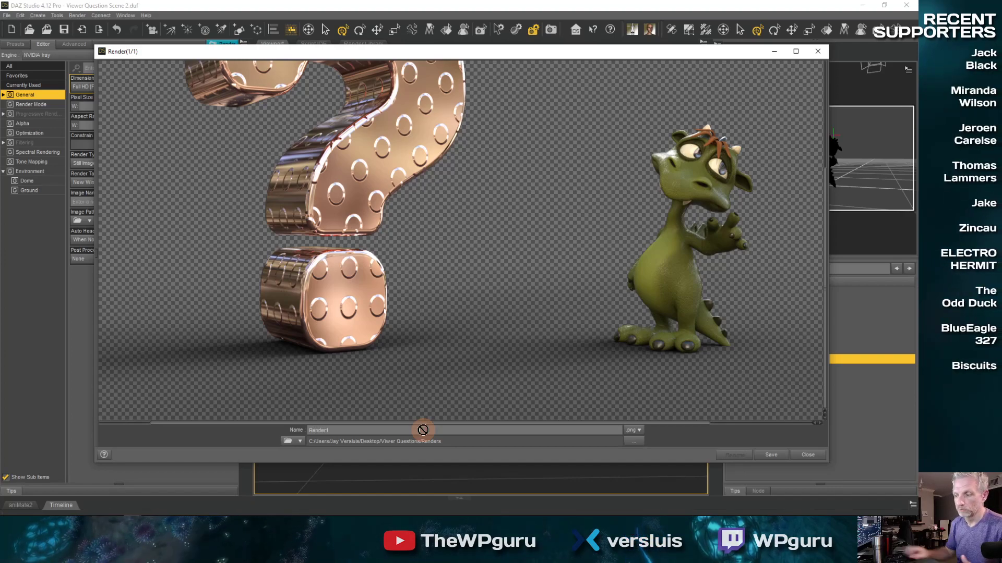
click(759, 459)
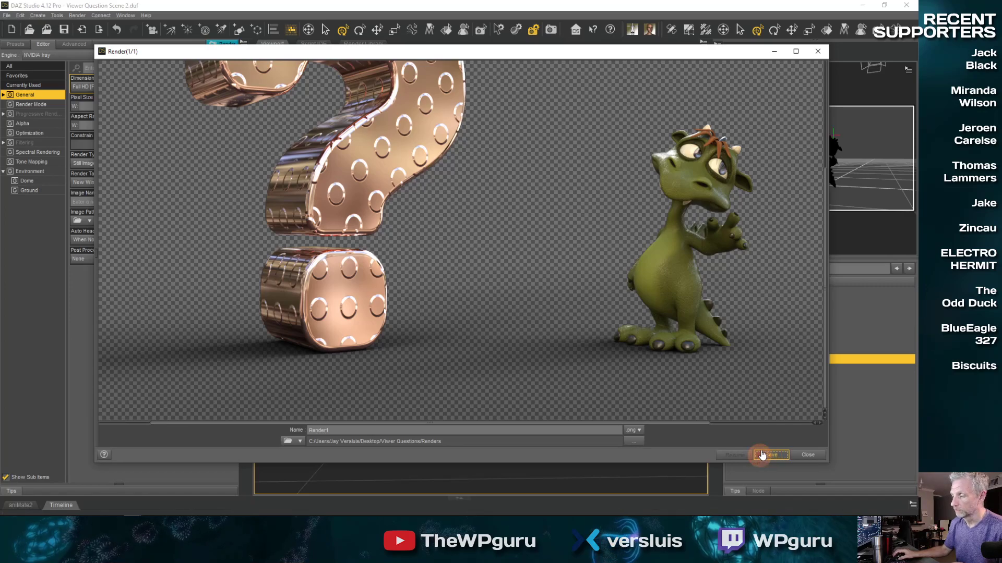
Step: Minimize DAZ Studio, launch Adobe Photoshop and look through the recent files
click(862, 5)
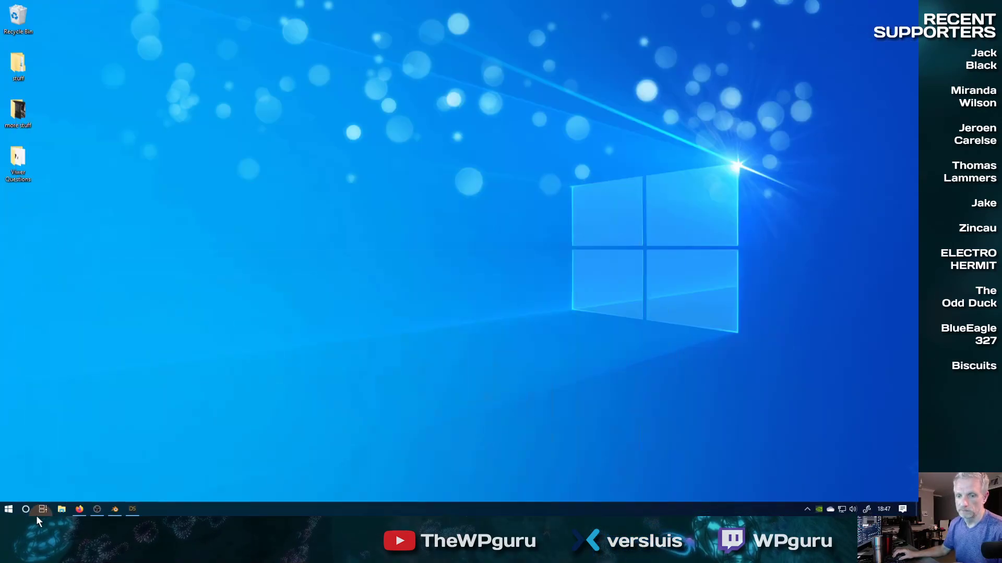
click(9, 509)
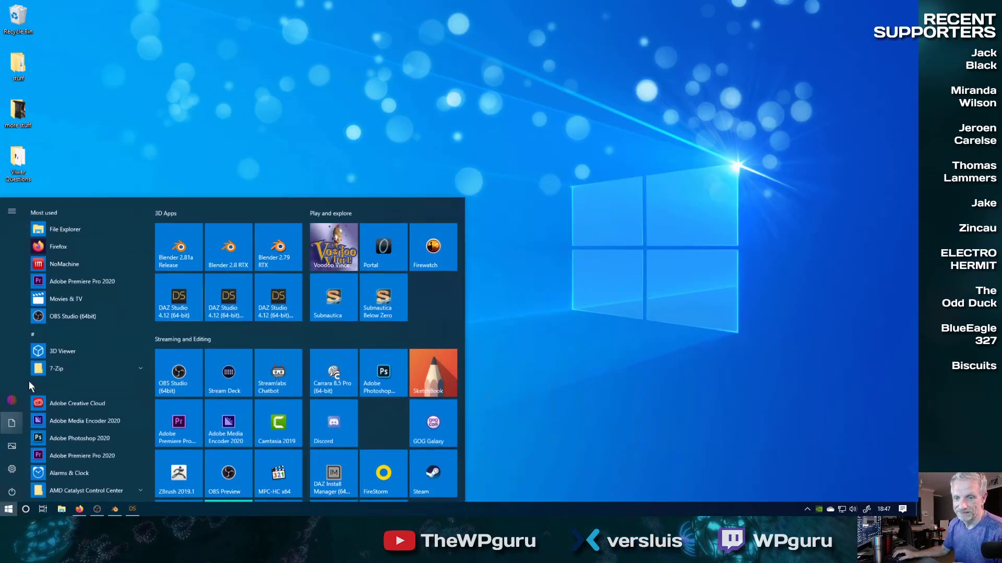
click(389, 365)
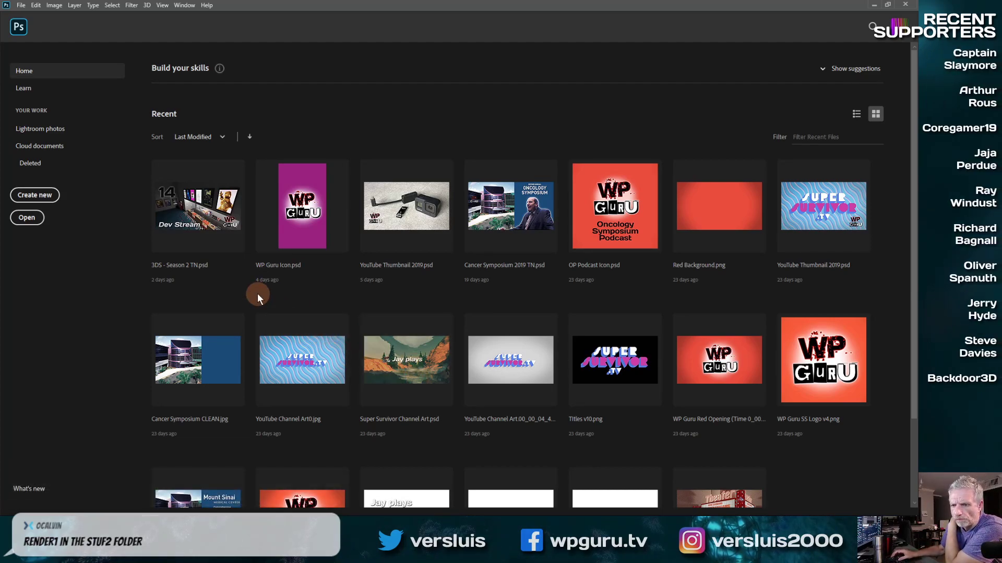
scroll(258, 294, down, 2)
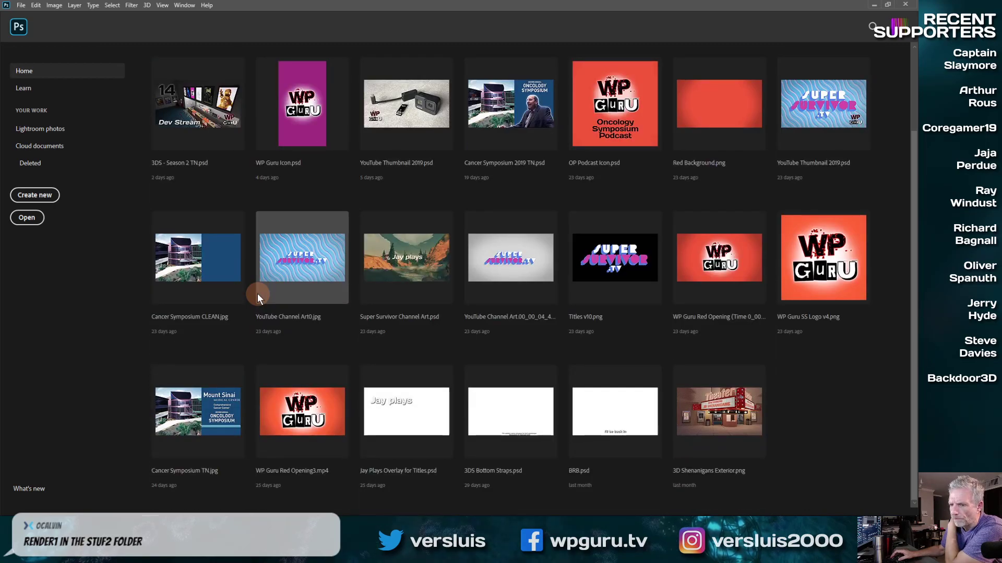
scroll(258, 293, up, 2)
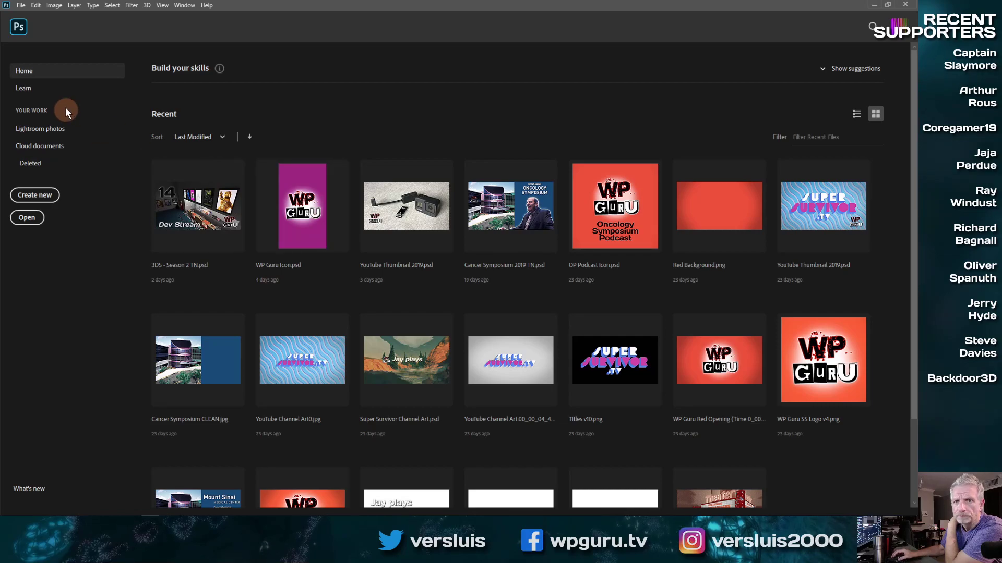
Step: Open Cinema-v12-1500.png from the v12 folder under Creative Cloud Files, ! Animation, Z800
click(29, 224)
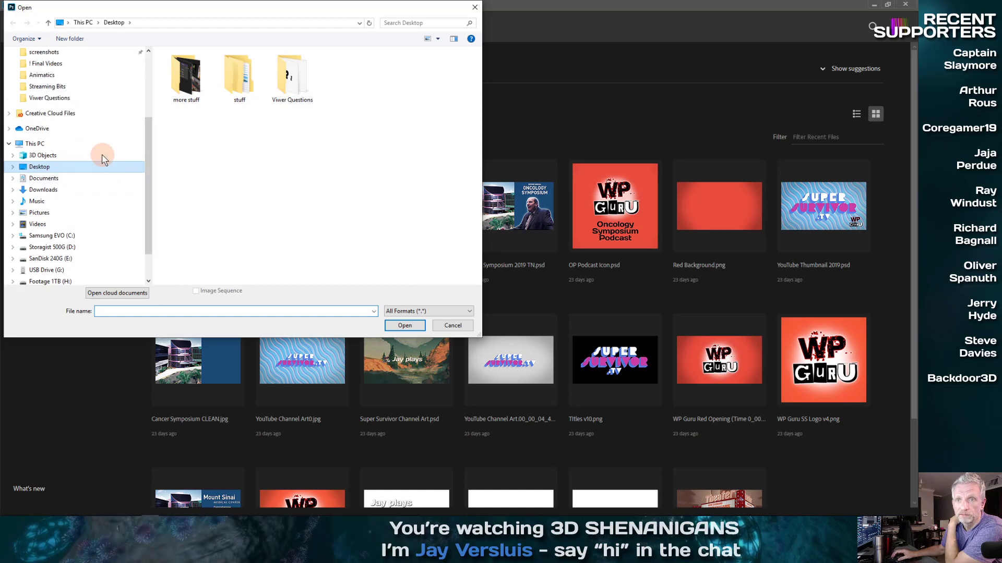
scroll(89, 146, up, 1)
click(65, 126)
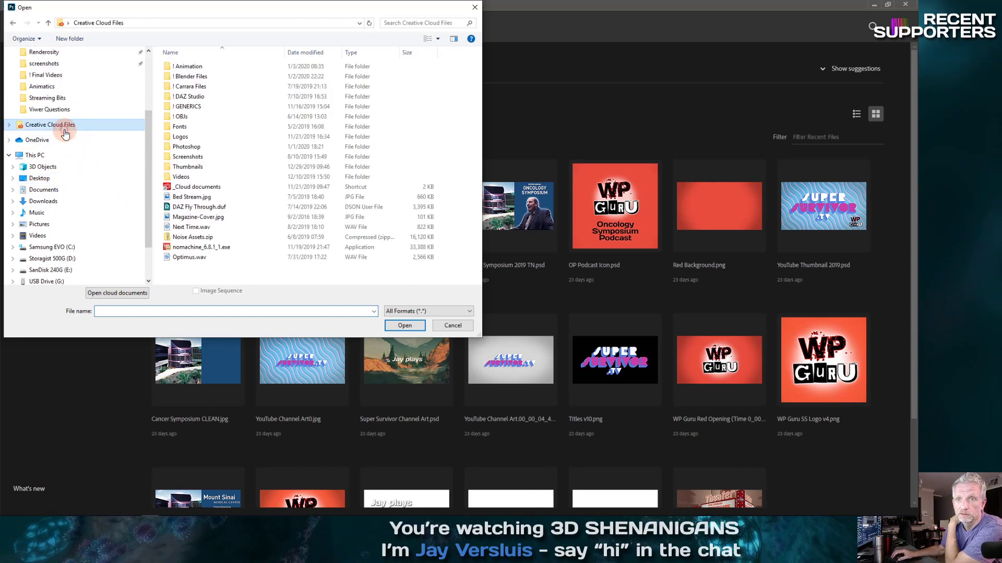
double_click(232, 67)
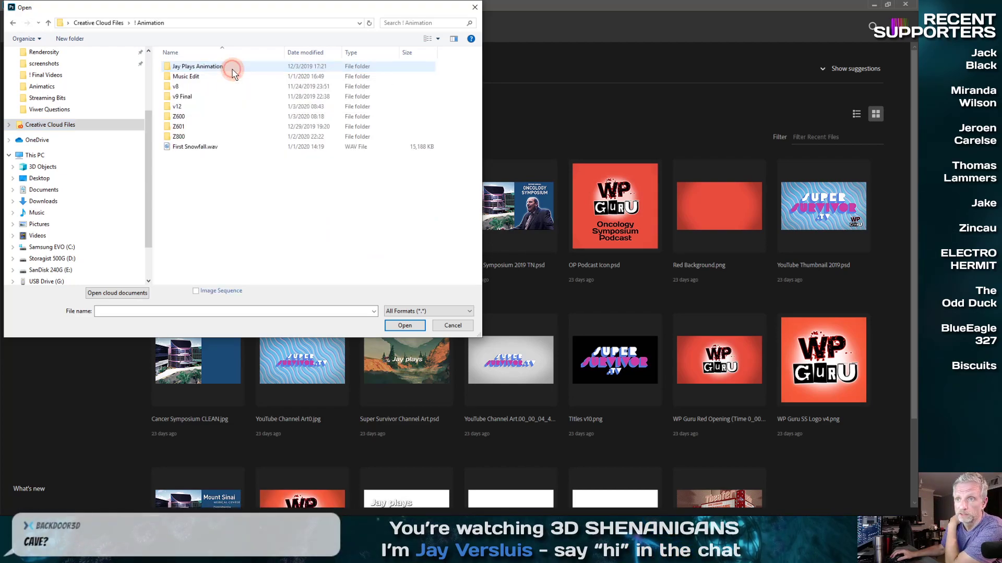
double_click(206, 134)
scroll(274, 177, down, 15)
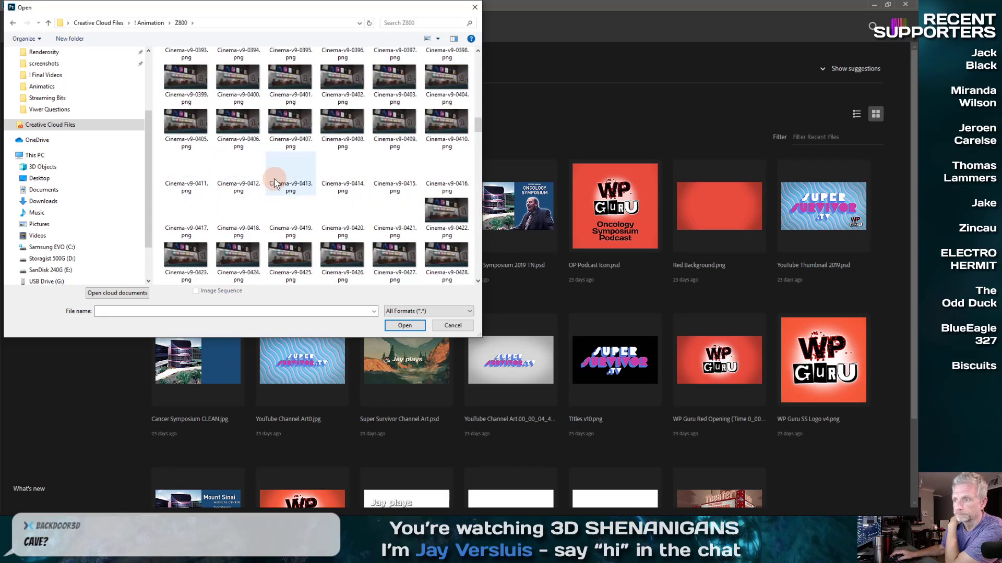
scroll(275, 180, down, 5)
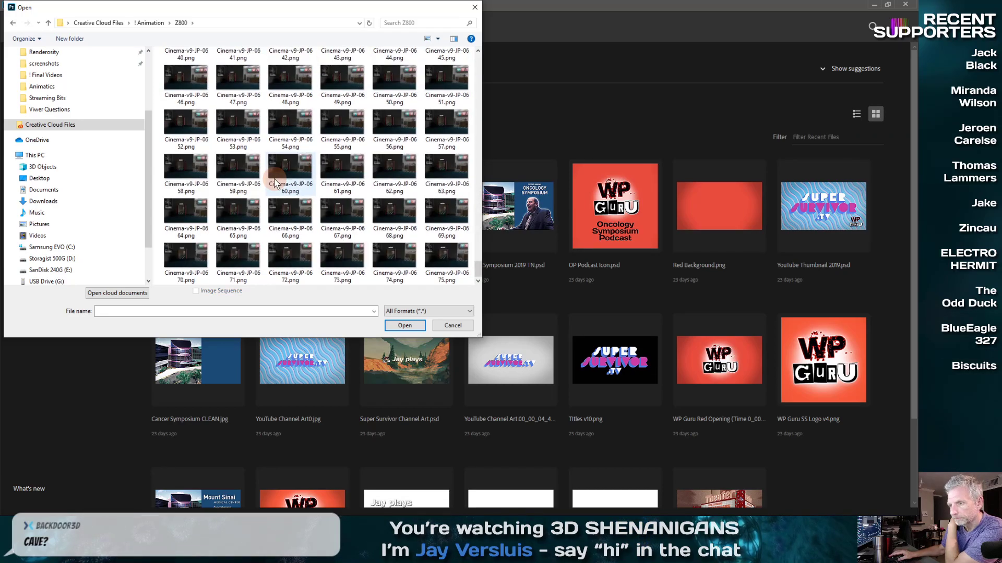
scroll(274, 182, up, 20)
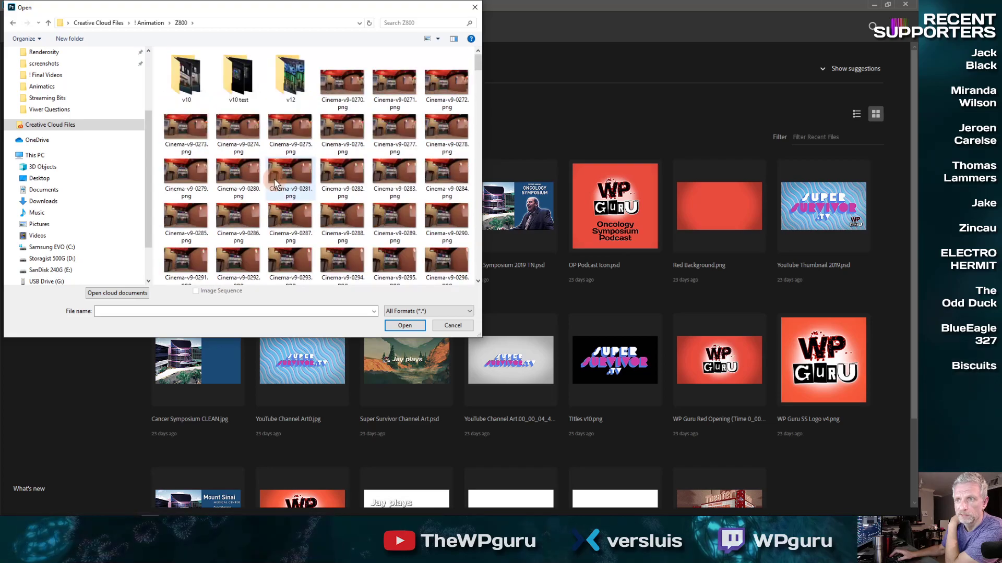
click(296, 86)
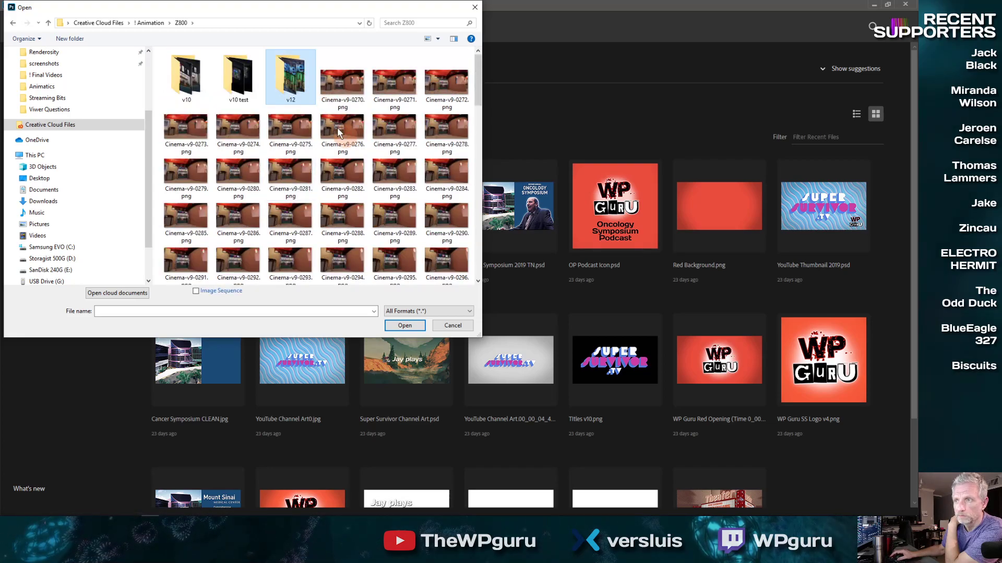
double_click(296, 86)
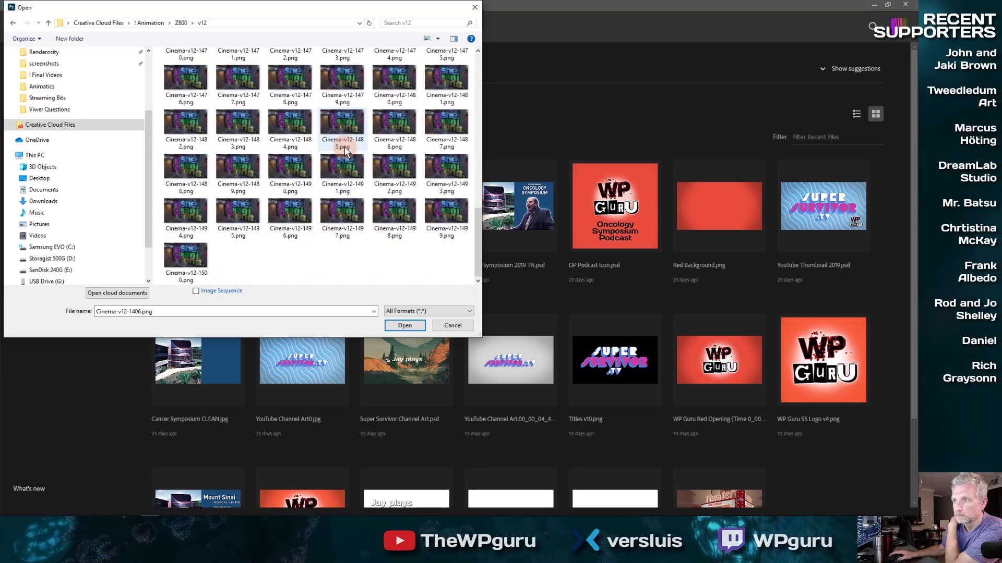
click(398, 324)
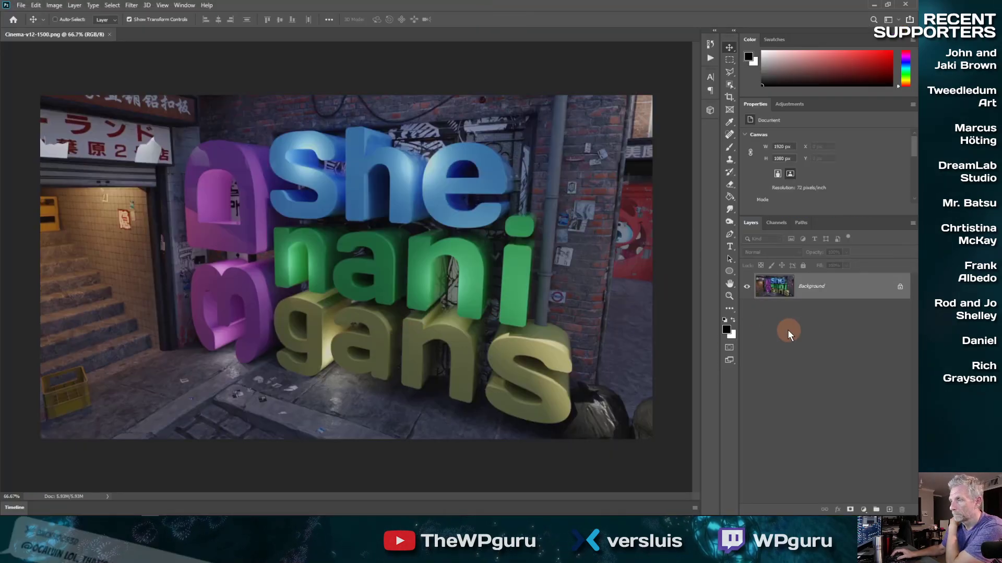
Step: Convert the locked Background into a regular editable layer, keeping the suggested name
double_click(804, 293)
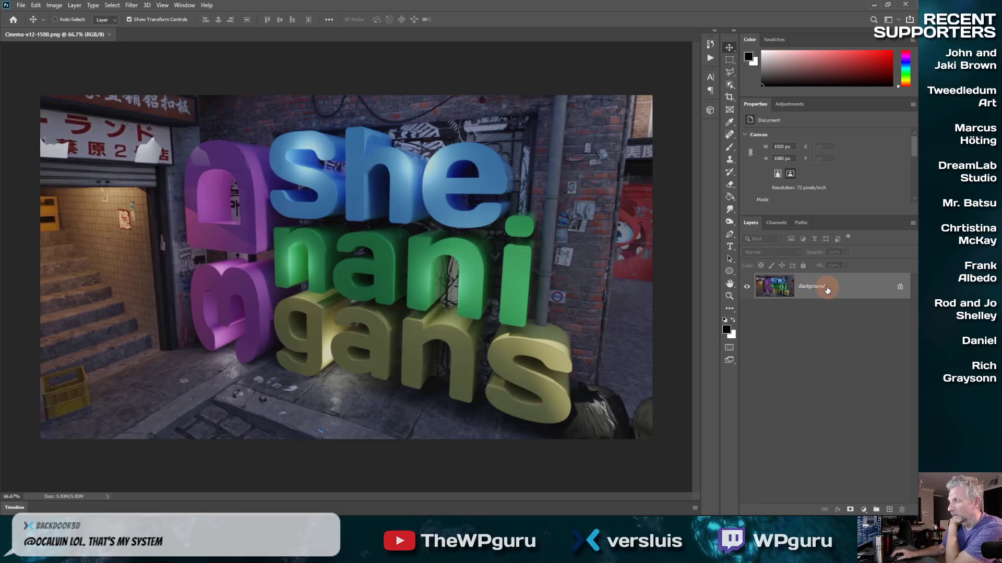
click(537, 157)
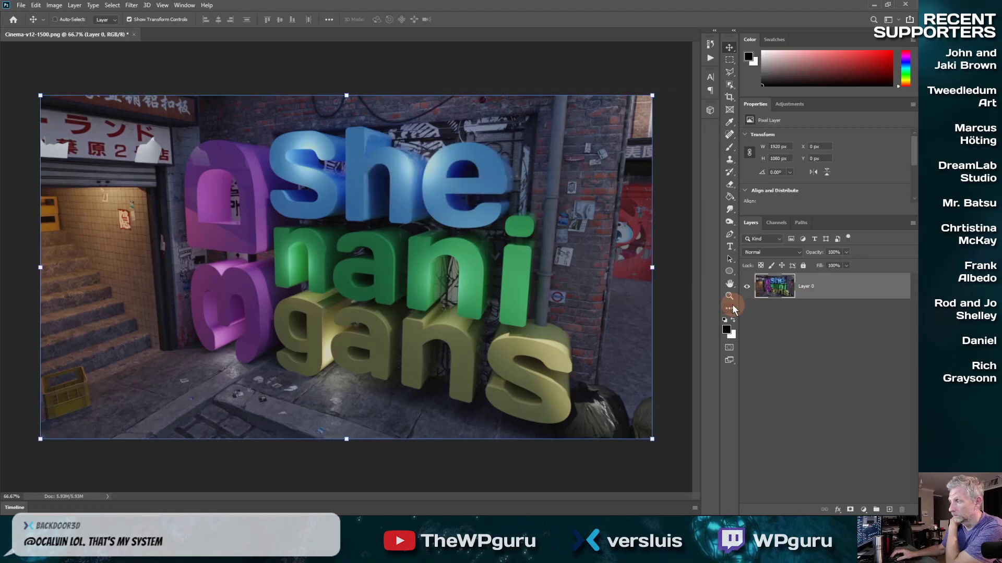
Step: Duplicate the image layer within the same document under the suggested name and hide the original layer
right_click(821, 285)
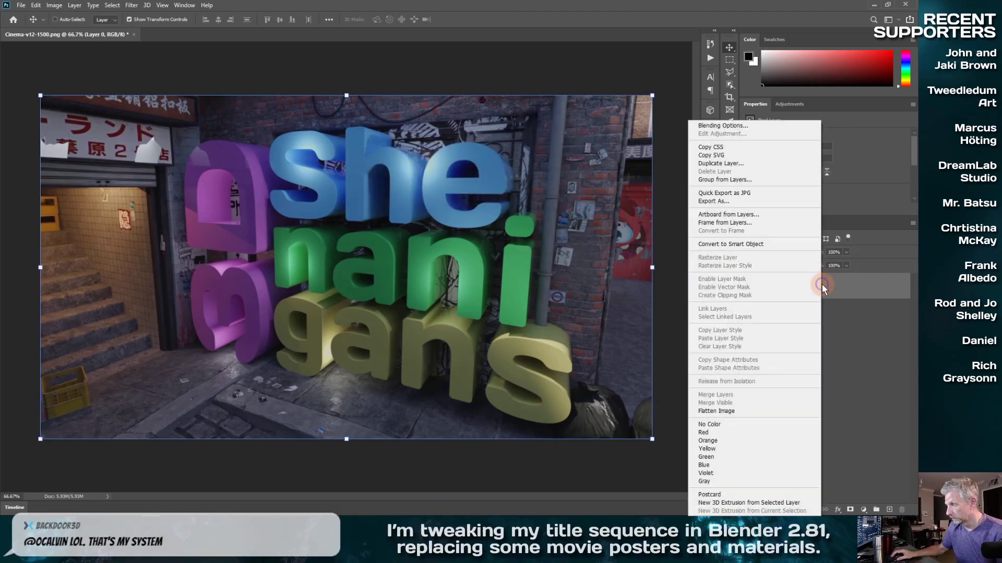
click(729, 164)
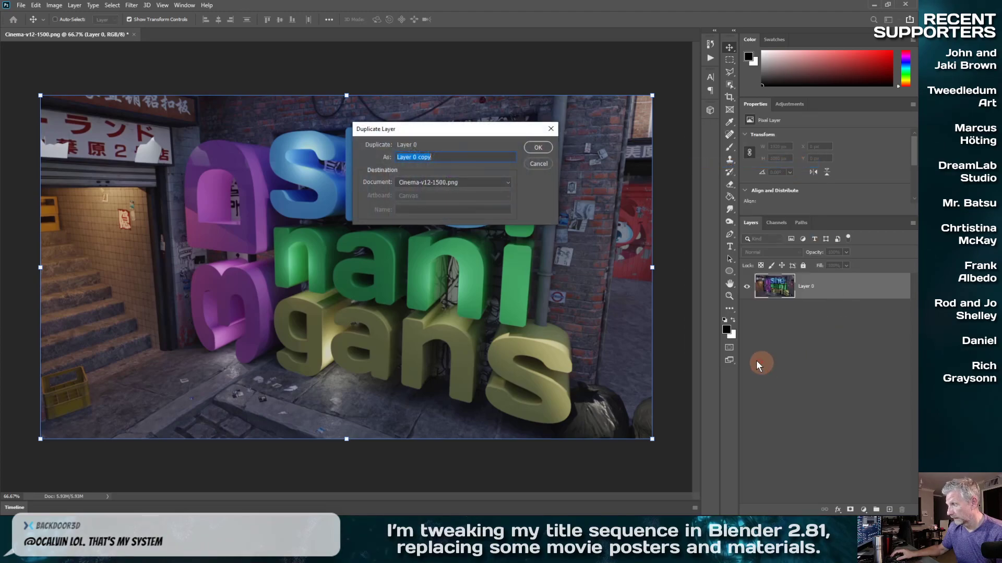
click(539, 149)
click(747, 312)
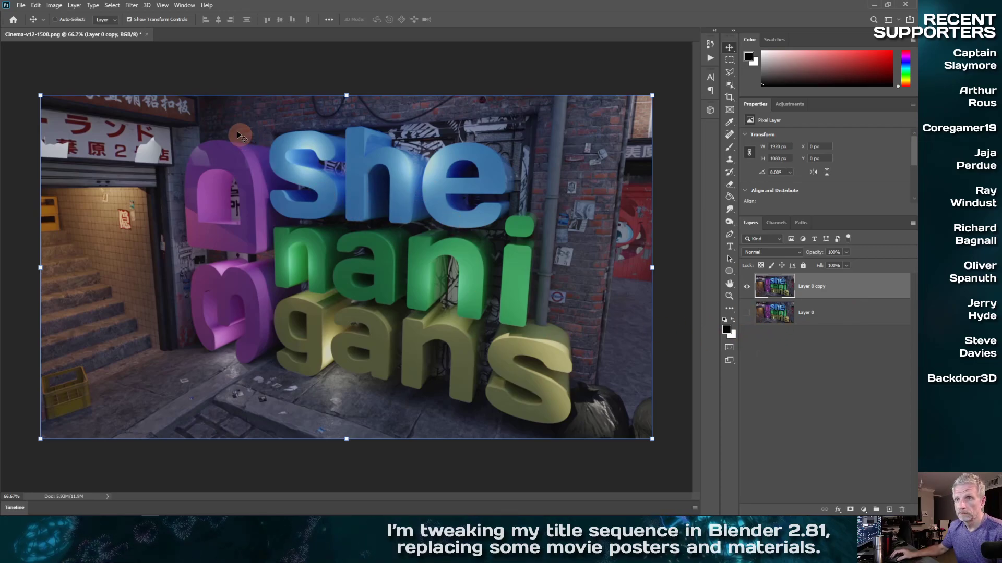
click(119, 8)
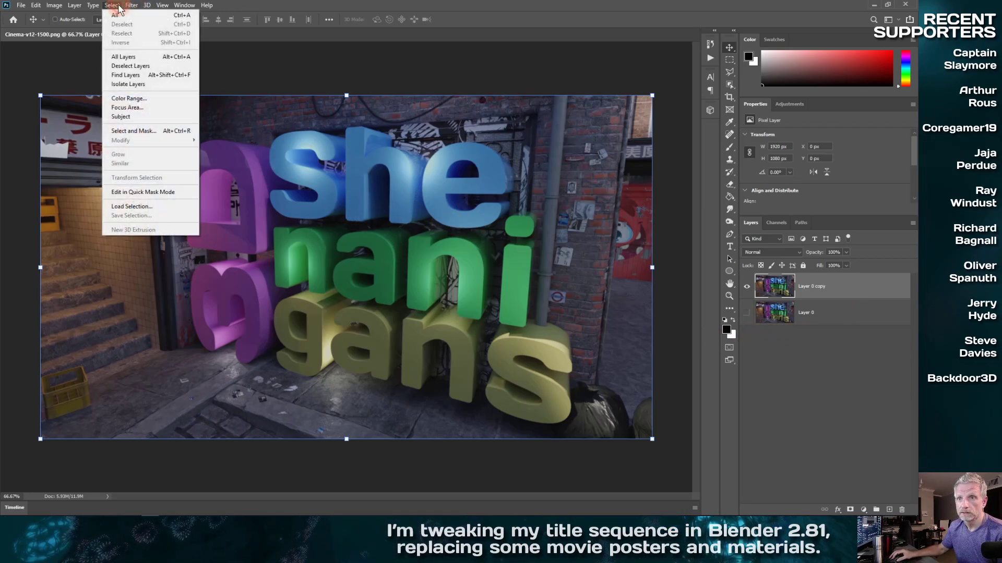
mouse_move(131, 5)
mouse_move(208, 124)
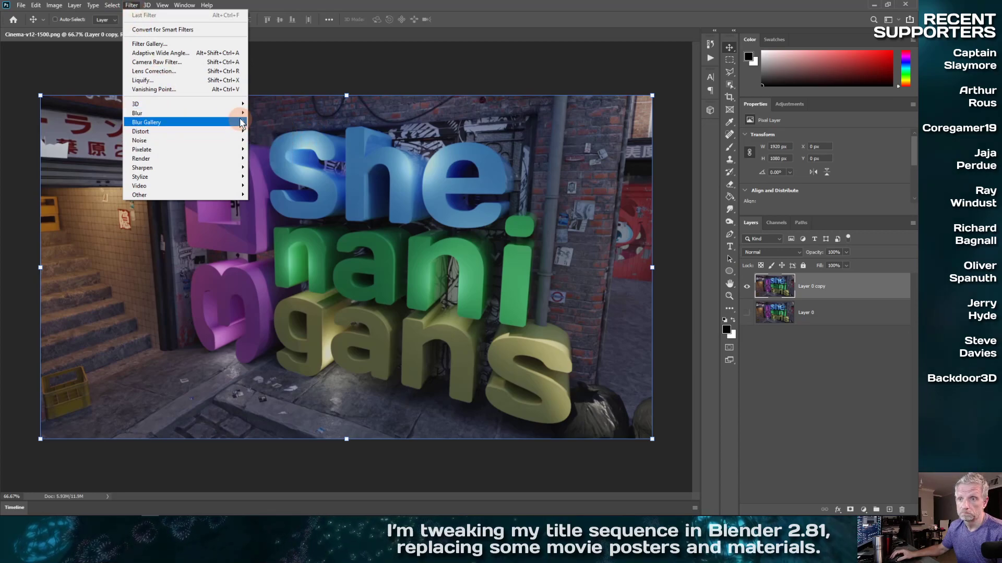
mouse_move(241, 116)
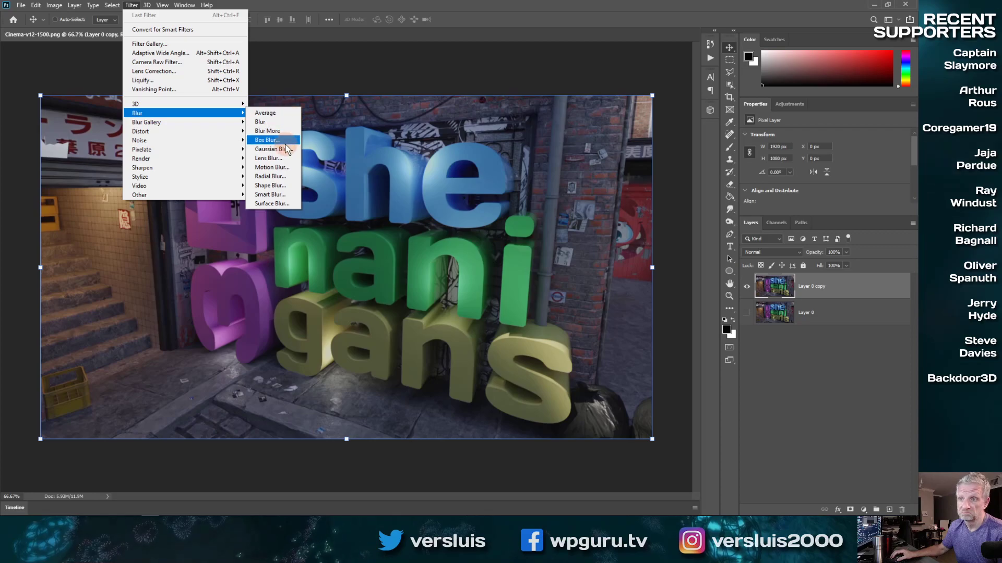
click(805, 384)
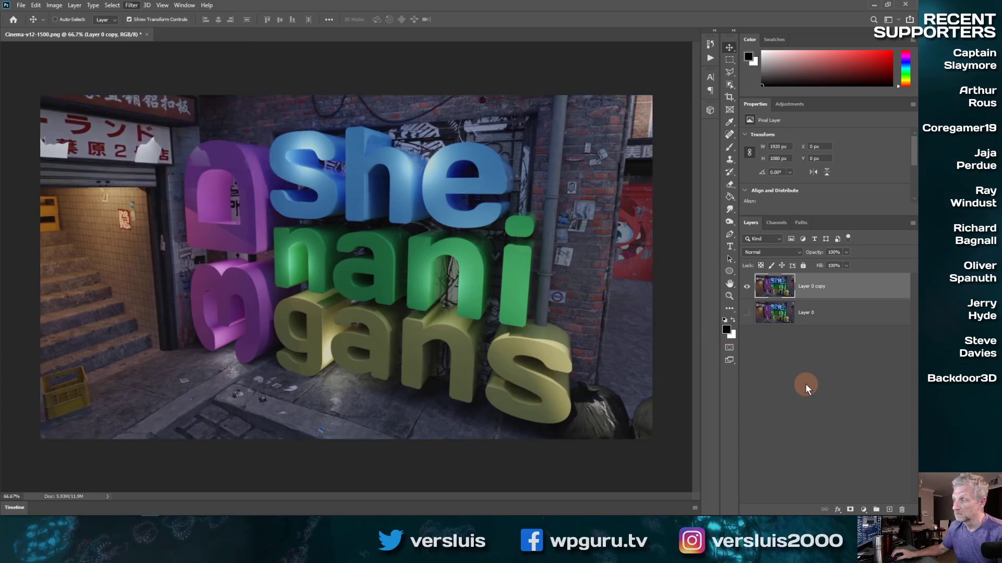
Step: Convert the Layer 0 copy layer into a Smart Object
click(783, 294)
right_click(825, 287)
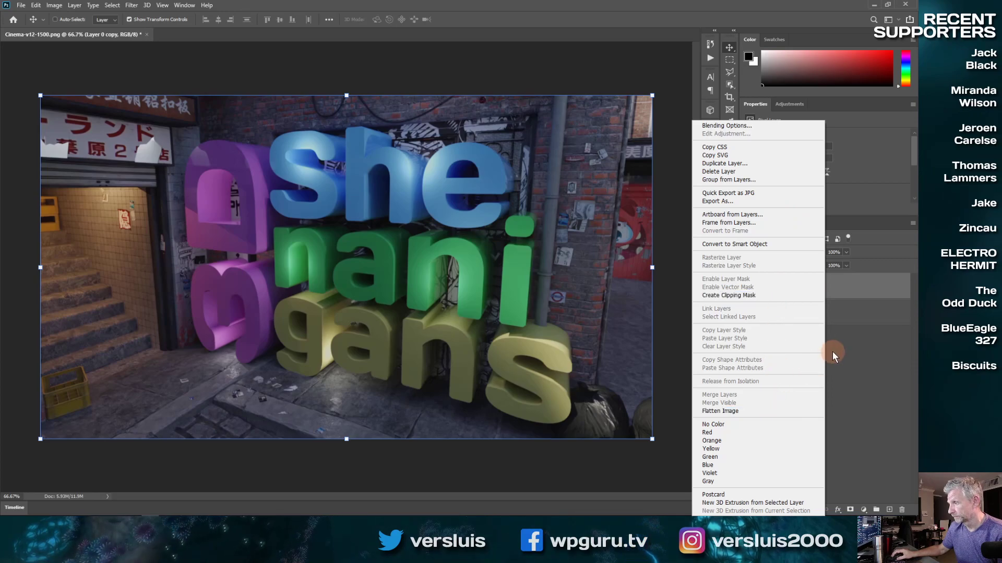
right_click(851, 349)
right_click(776, 293)
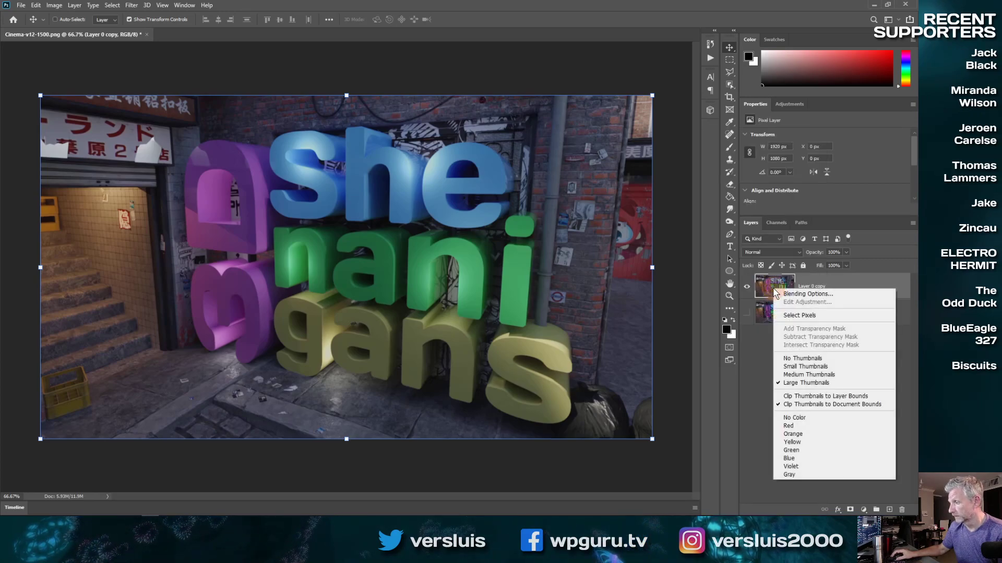
right_click(823, 274)
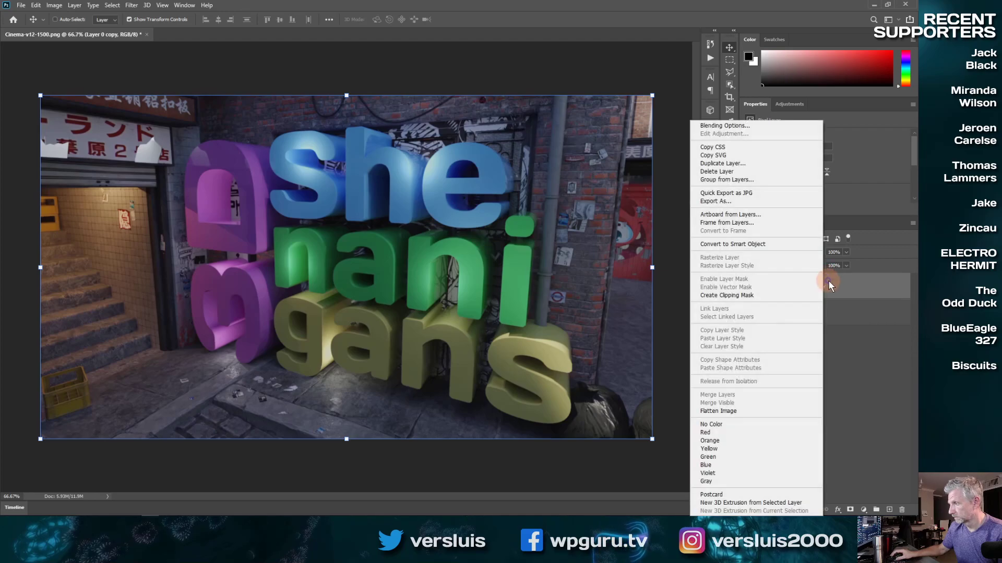
click(784, 244)
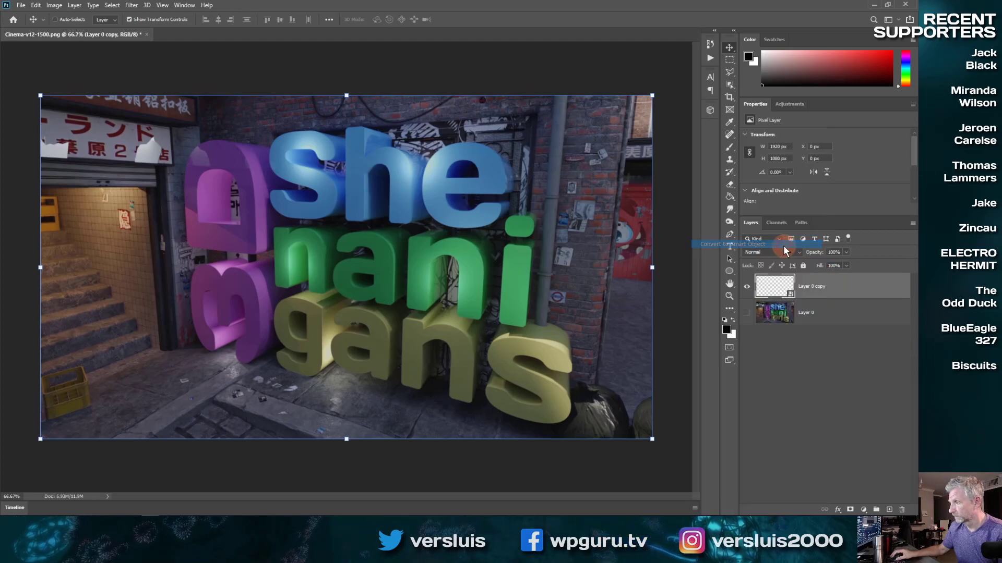
Step: Apply a Gaussian Blur with a radius of 50 pixels to the Layer 0 copy Smart Object
click(135, 7)
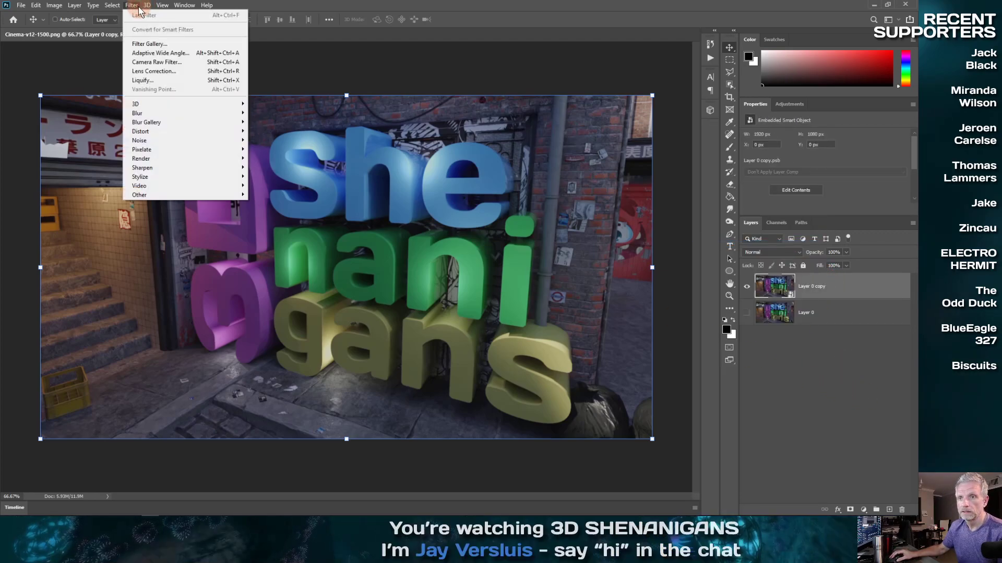
mouse_move(175, 114)
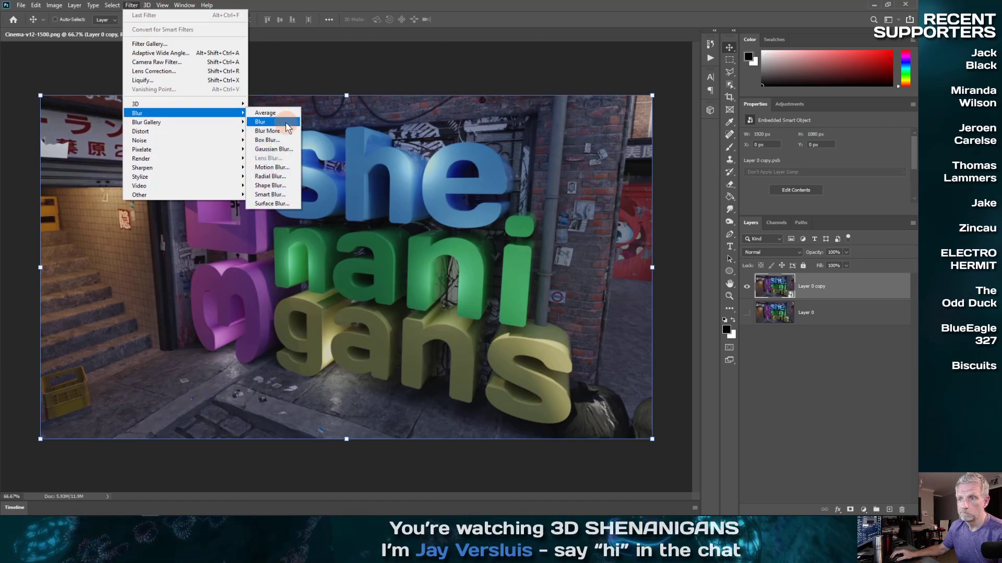
click(286, 149)
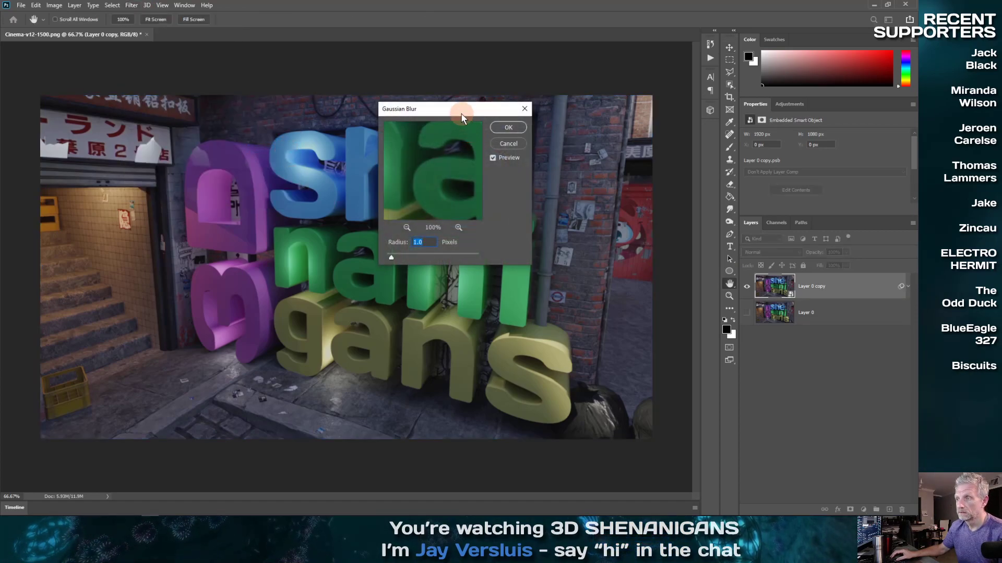
drag(397, 259, 441, 258)
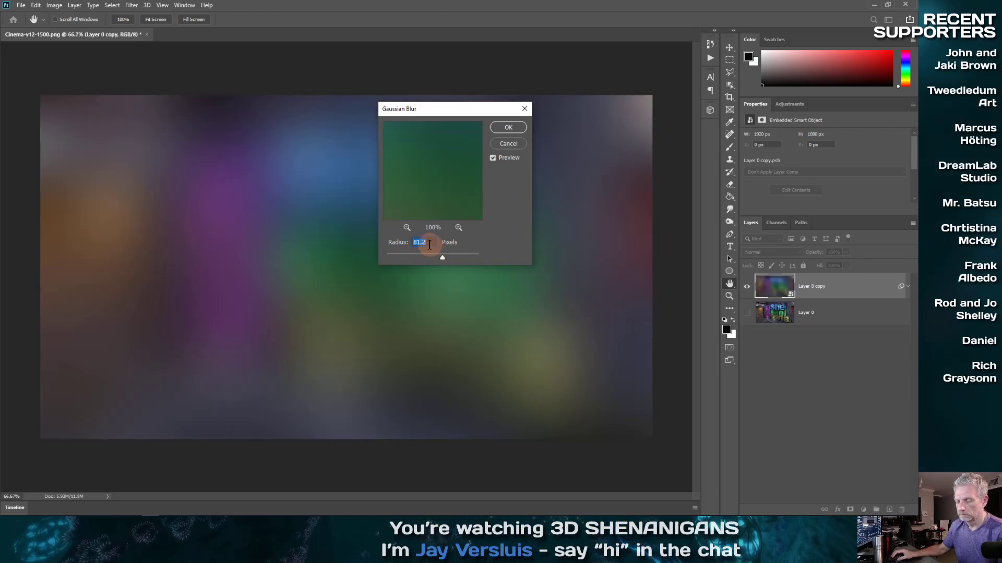
click(428, 245)
text(50)
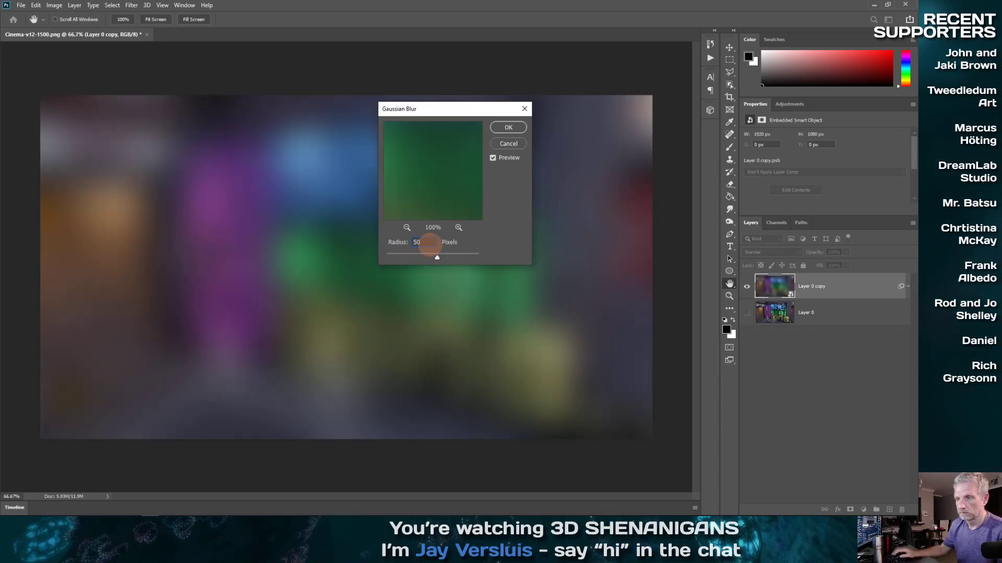
drag(438, 108, 561, 162)
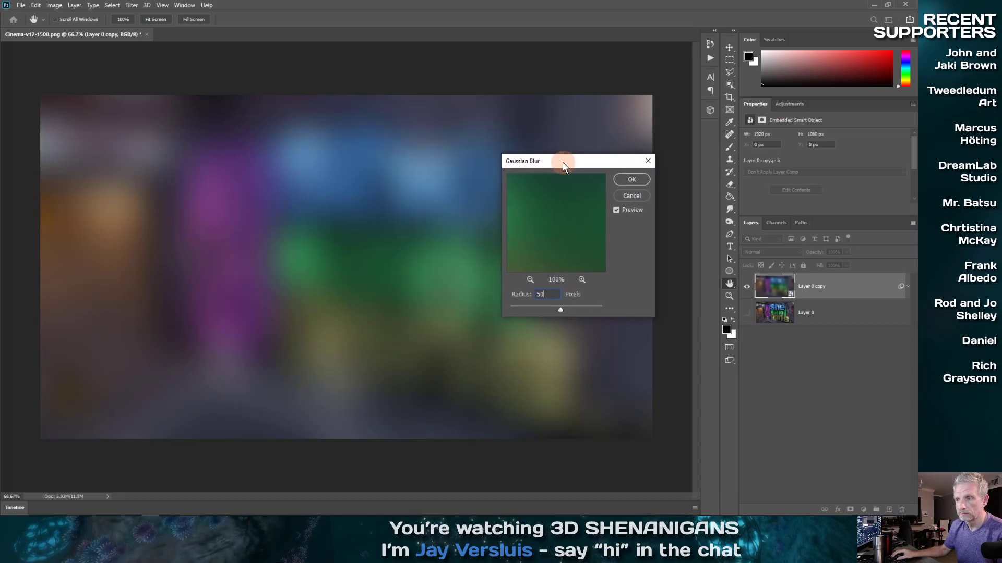
click(572, 241)
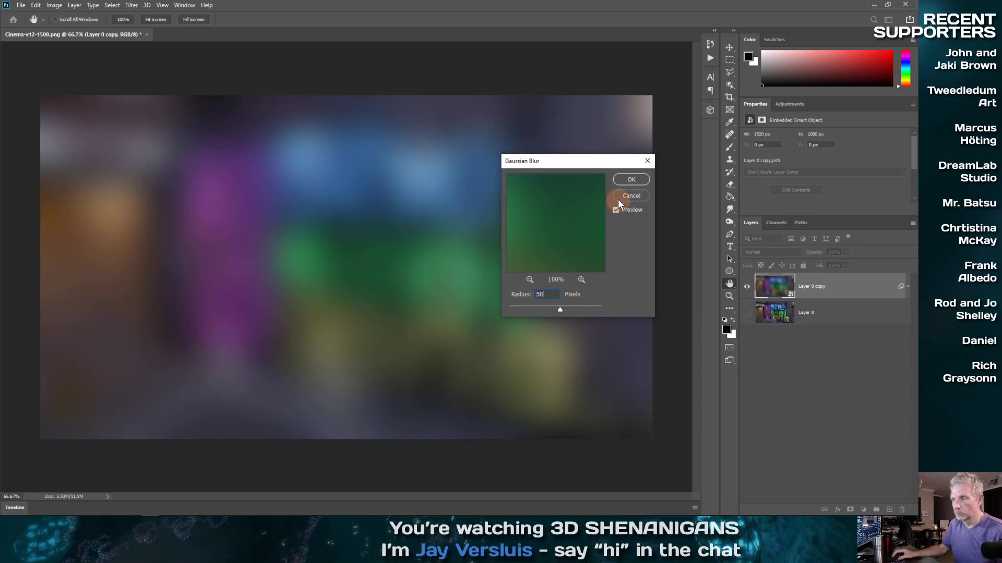
click(626, 180)
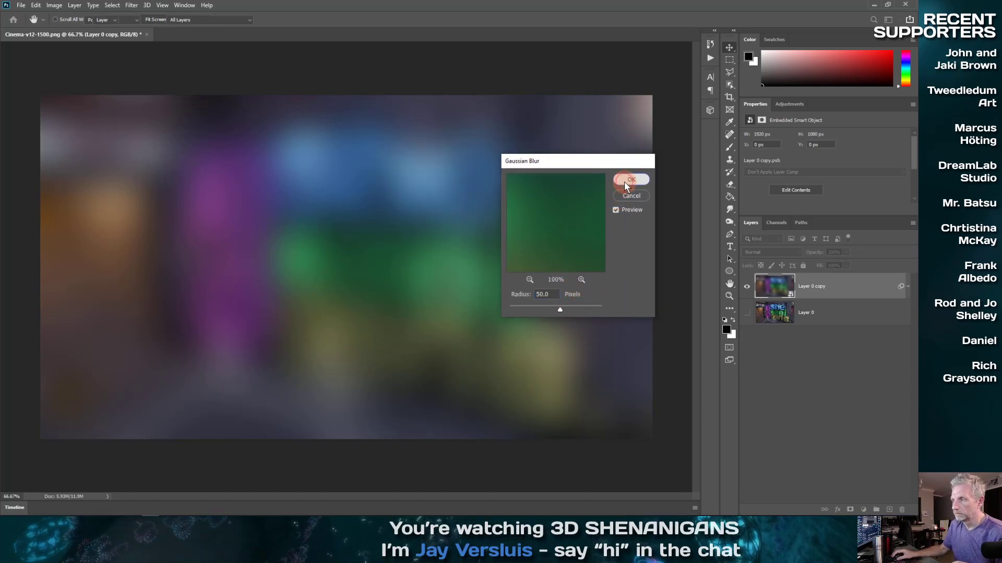
Step: Add a Brightness/Contrast adjustment layer above the blurred background and raise its brightness to 79
click(864, 510)
click(872, 370)
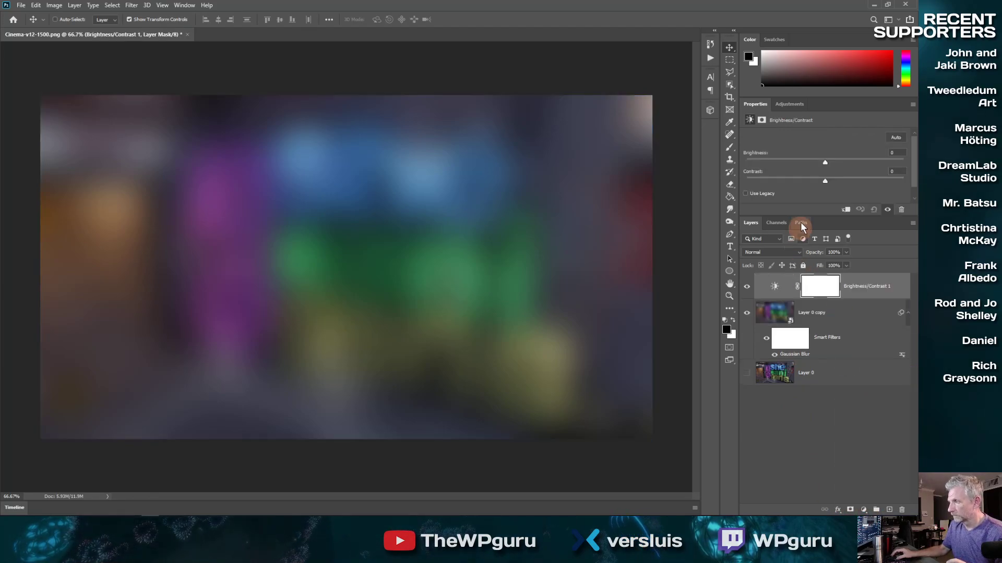
drag(829, 163, 865, 163)
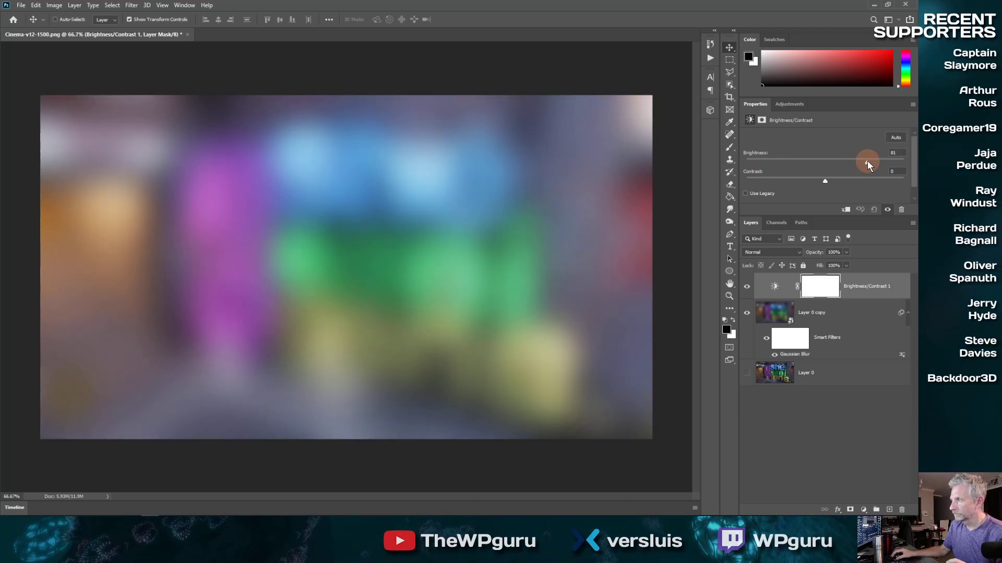
drag(866, 162, 866, 162)
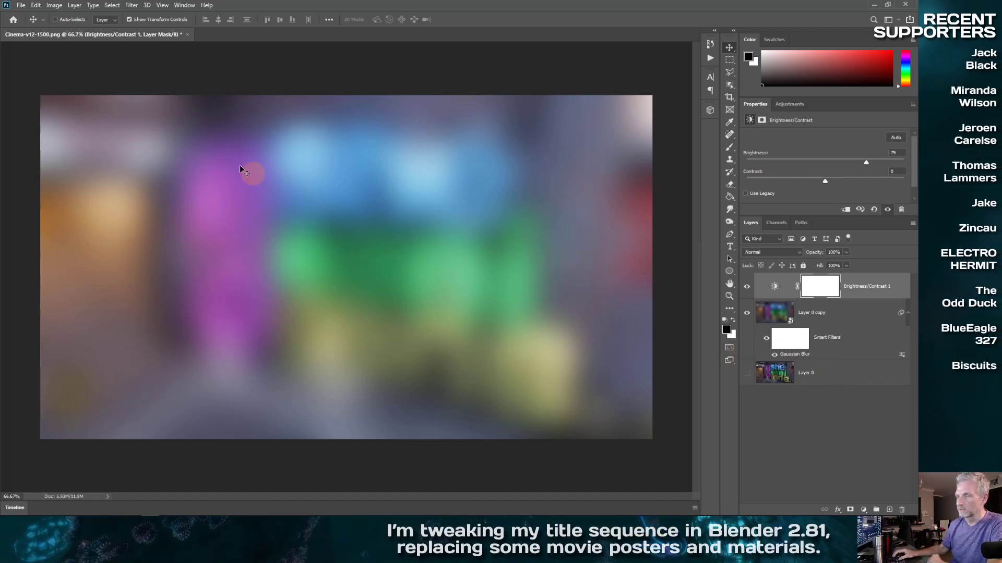
Step: Place Render1.png as an embedded image from the Renders folder inside Desktop, Viwer Questions
click(22, 6)
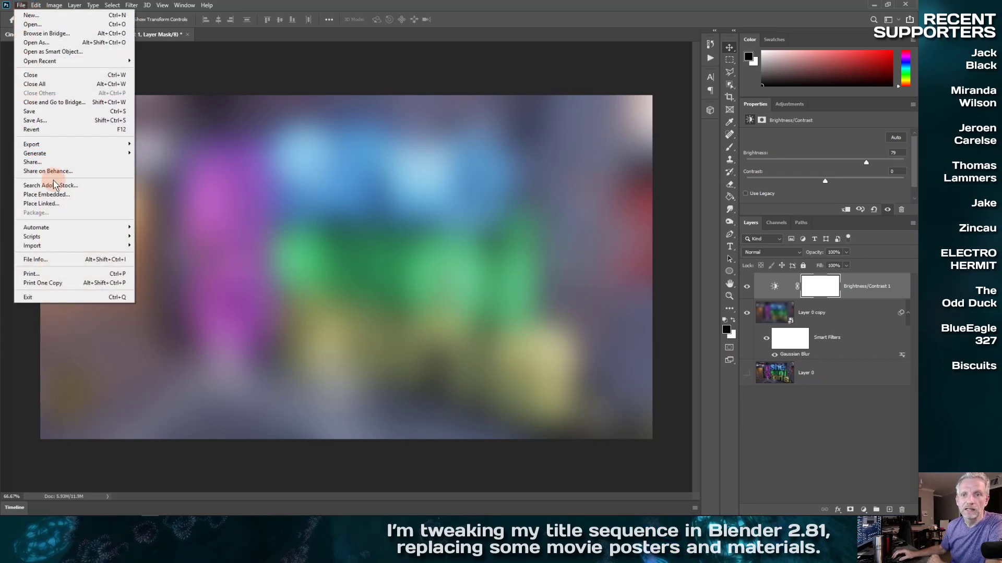
mouse_move(92, 239)
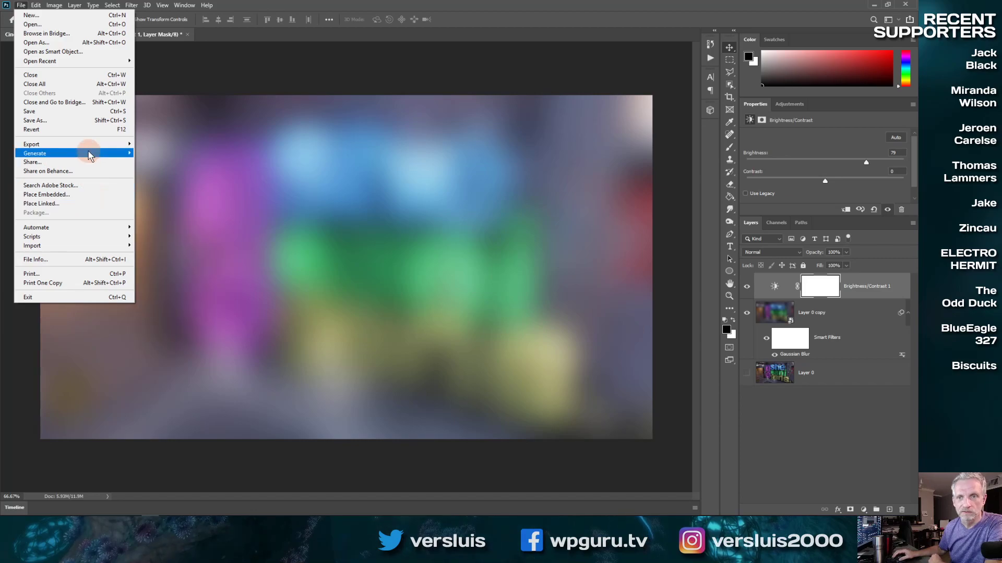
mouse_move(89, 155)
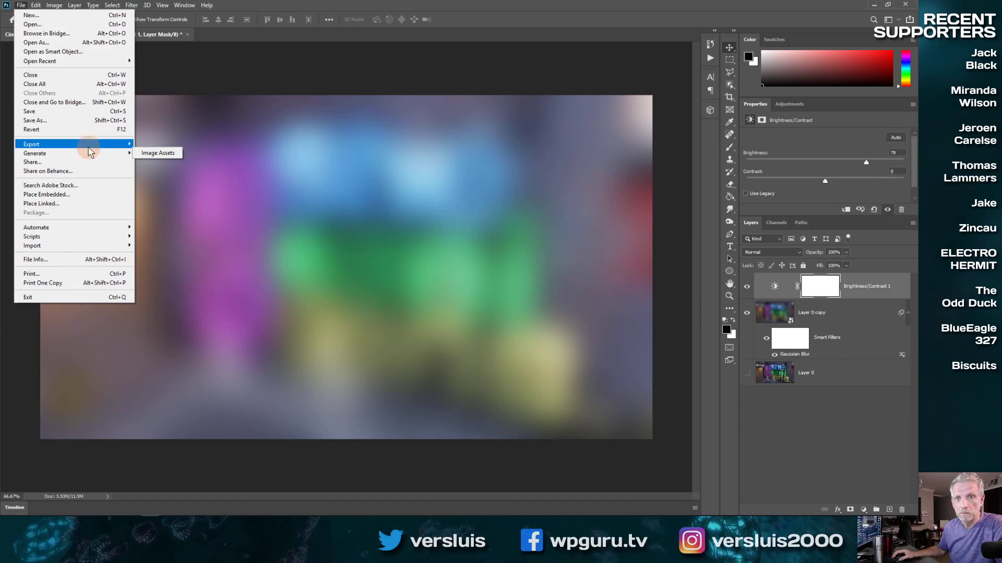
click(91, 194)
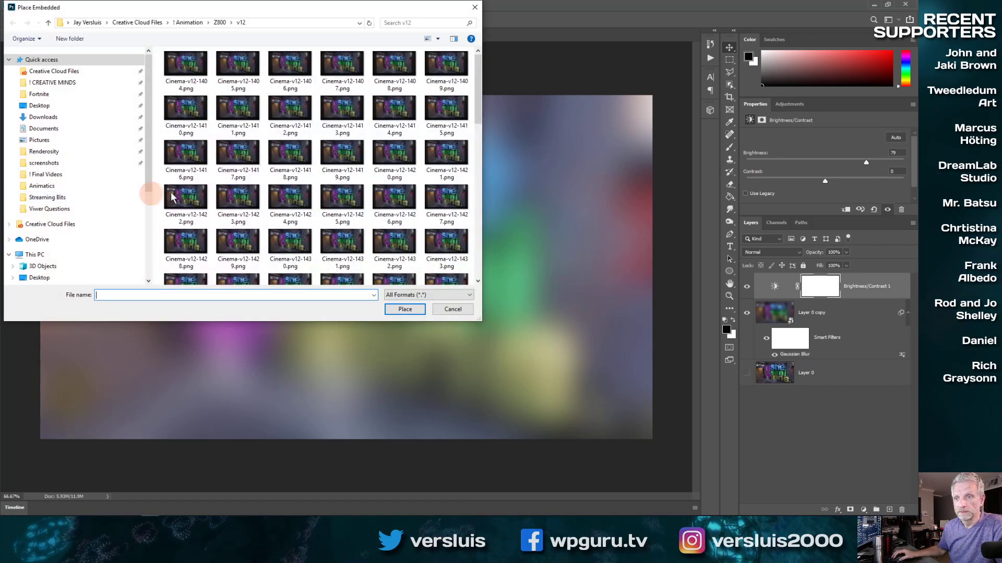
click(39, 105)
click(280, 85)
double_click(280, 85)
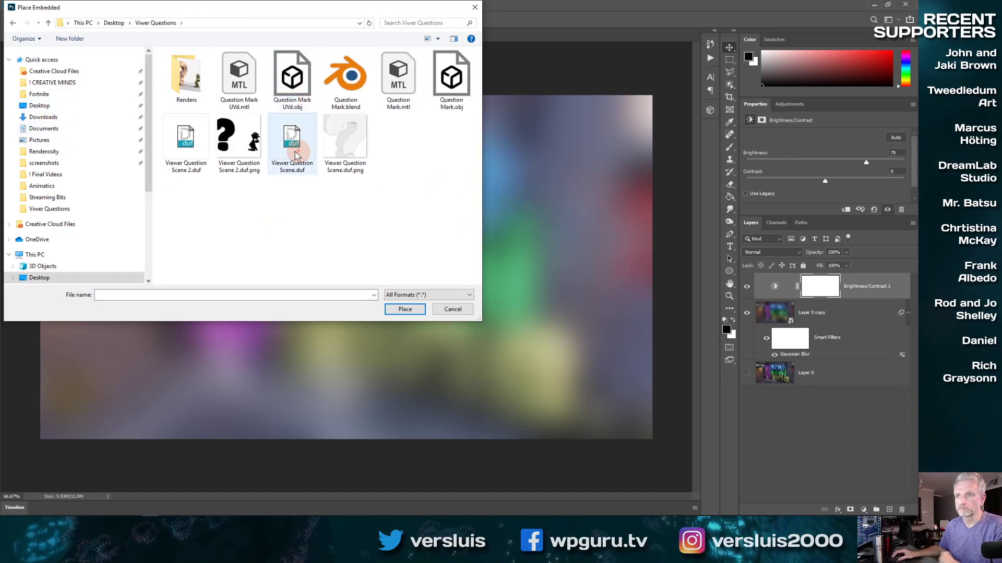
click(197, 88)
double_click(197, 88)
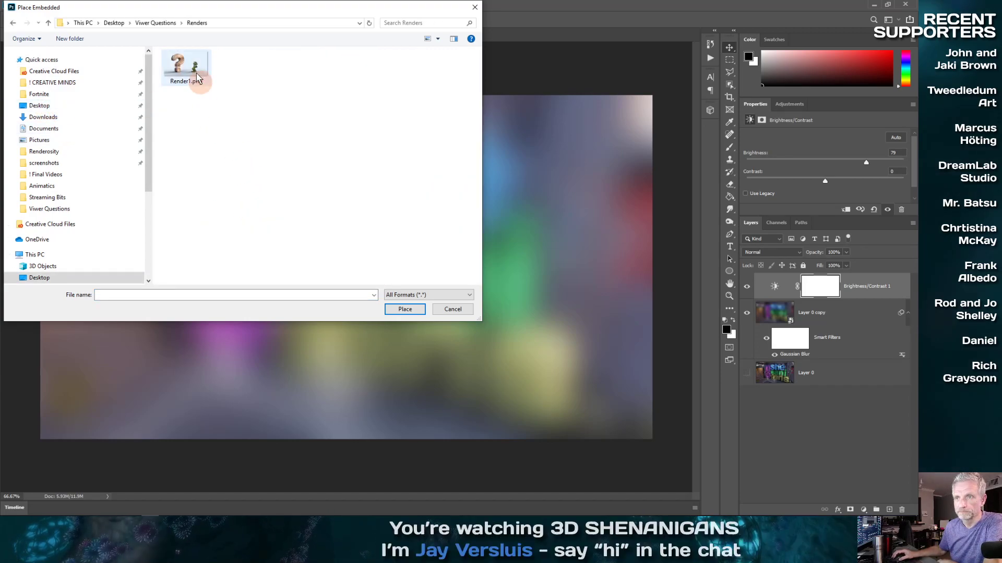
click(196, 84)
click(408, 309)
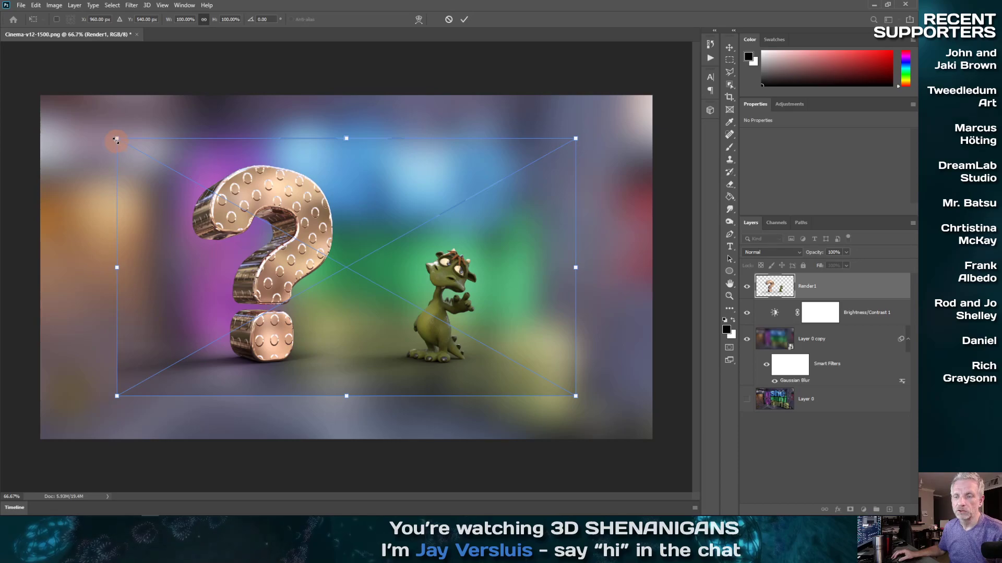
Step: Scale the placed render proportionally to about 133% so that it fills the whole canvas, and commit the placement
drag(116, 139, 32, 106)
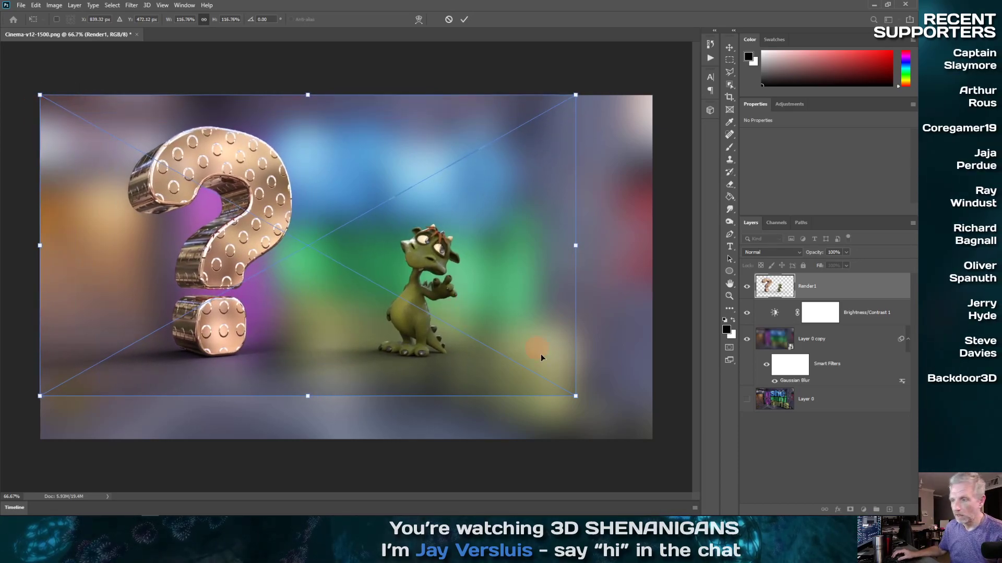
drag(575, 397, 656, 443)
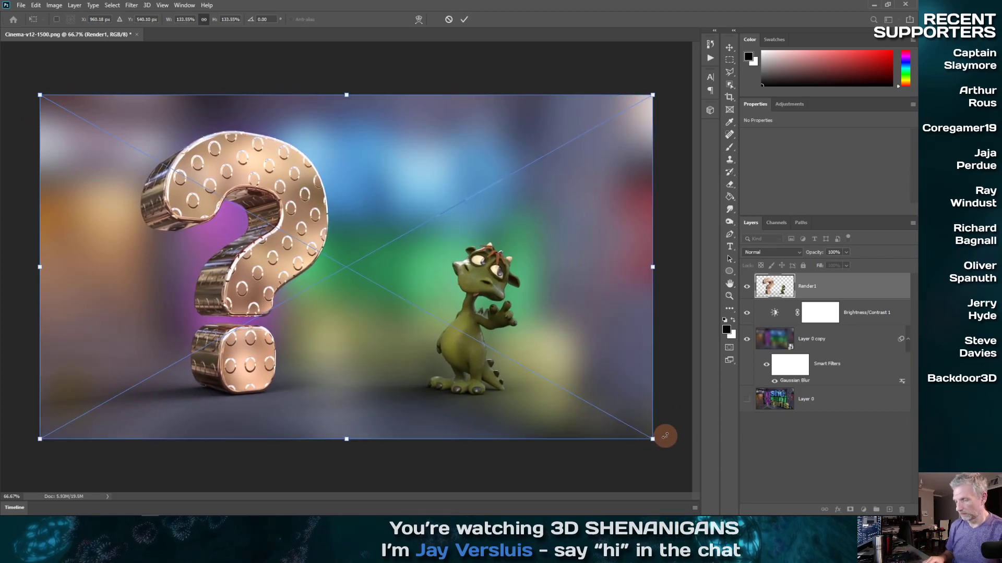
key(Return)
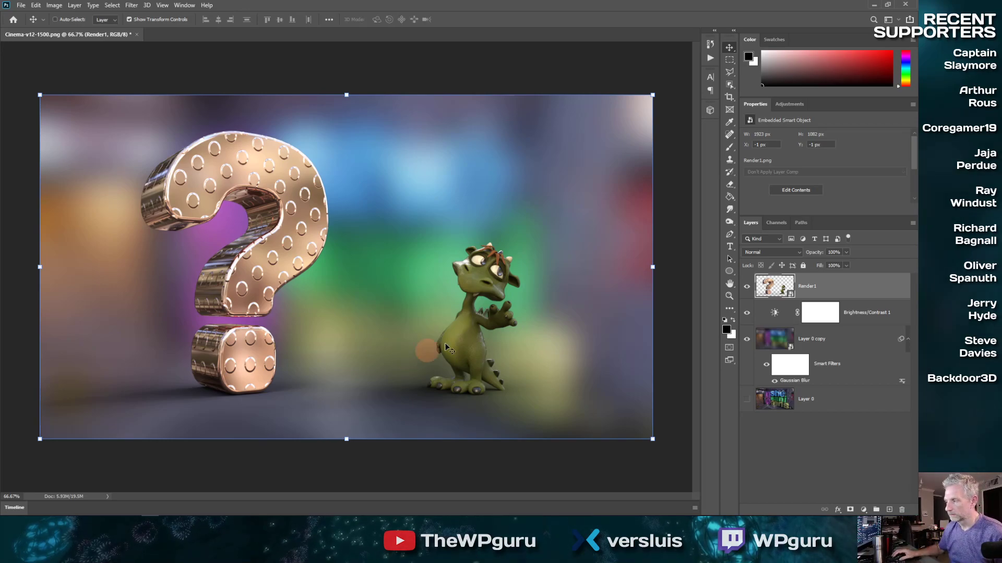
Step: Clip the existing Brightness/Contrast adjustment to the blurred layer, and add a second Brightness/Contrast adjustment clipped to the Render1 layer
alt+click(787, 323)
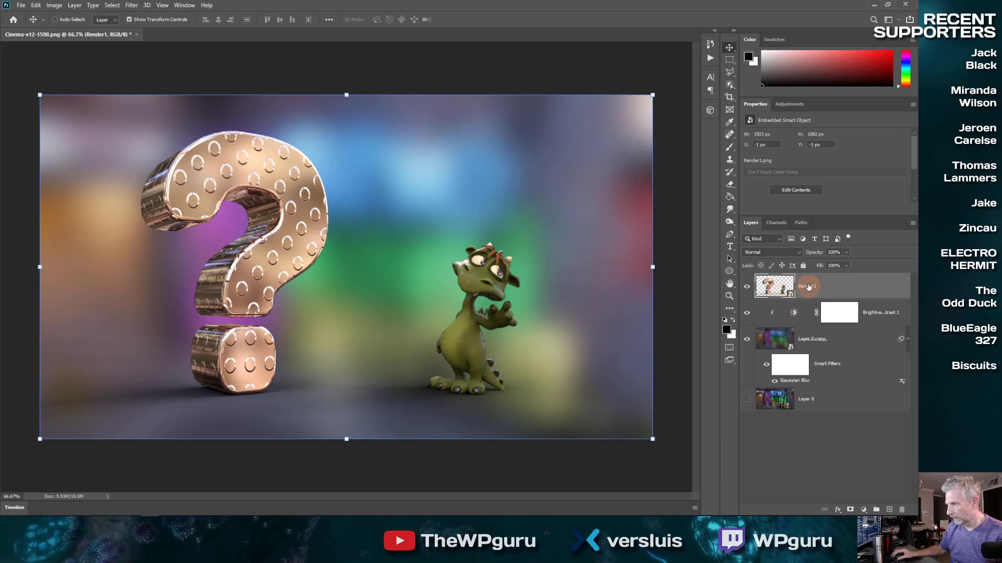
click(862, 508)
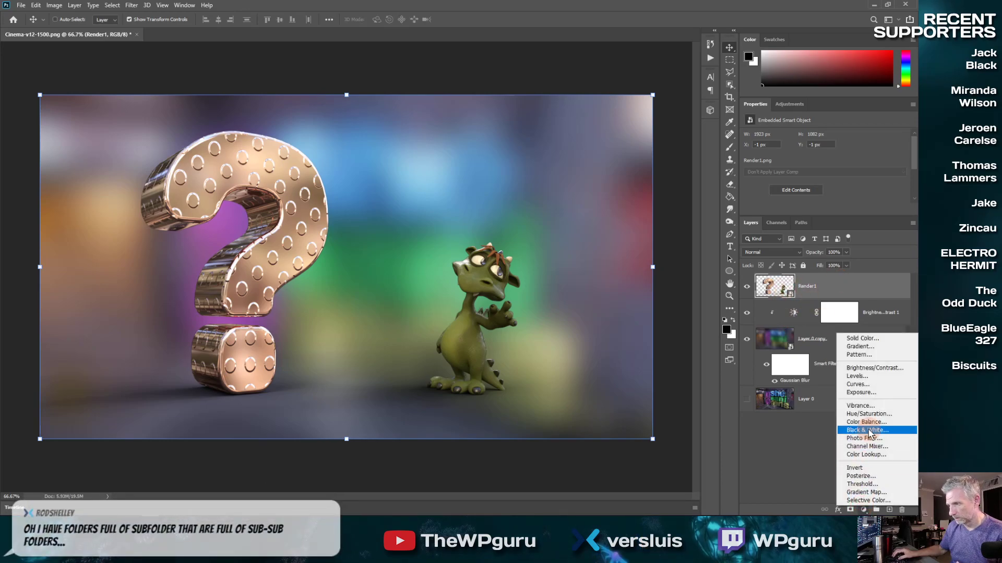
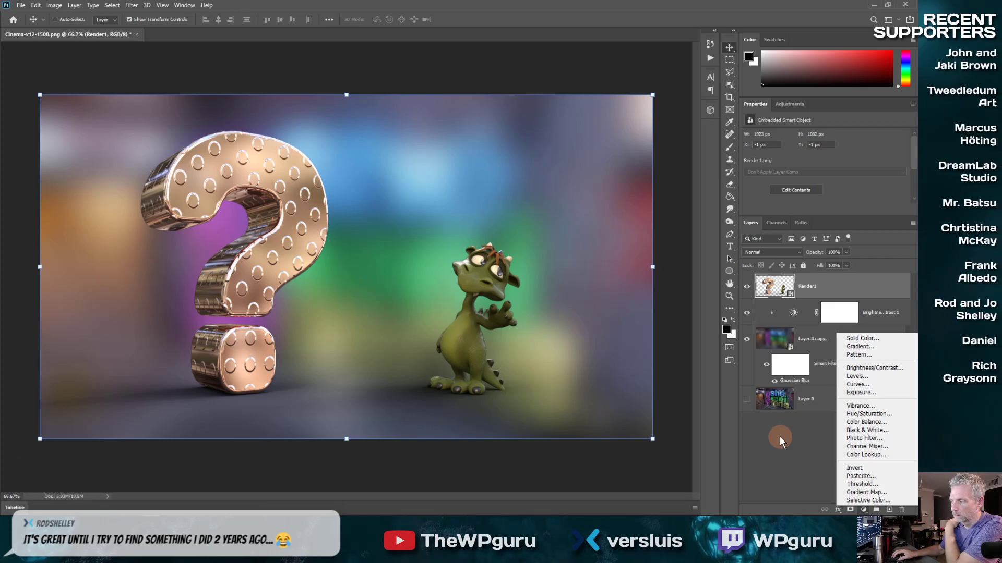
click(891, 375)
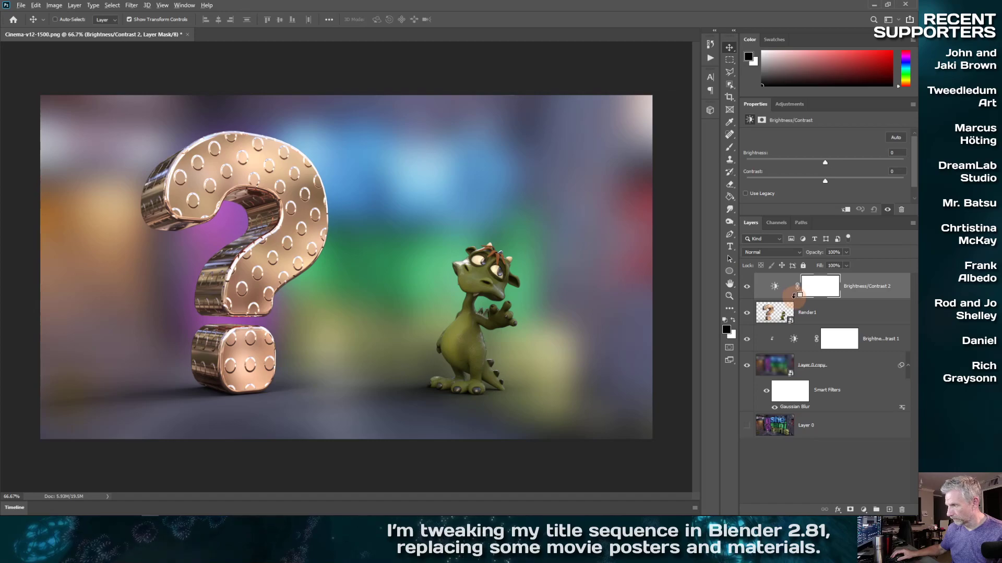
key(super)
click(780, 465)
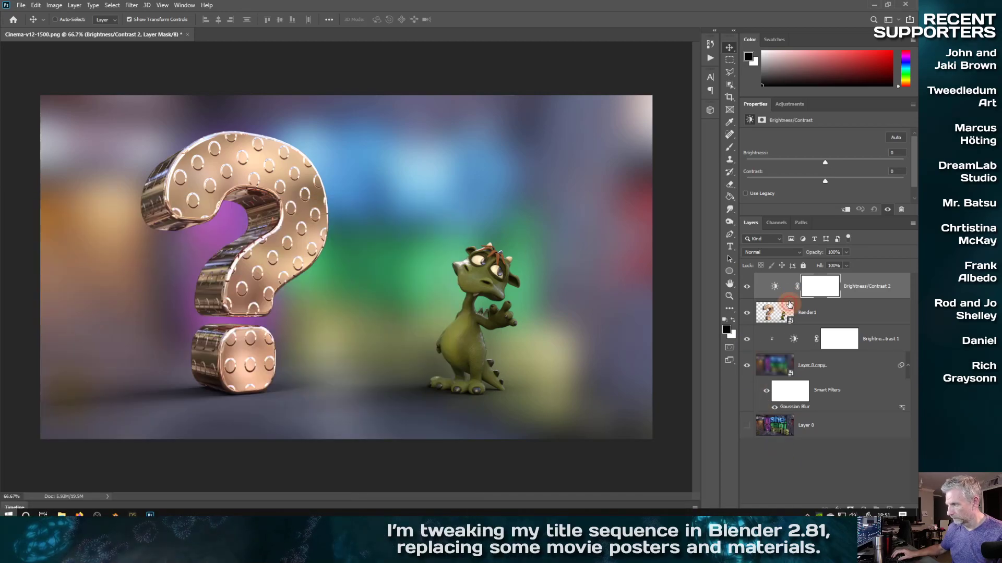
alt+click(788, 297)
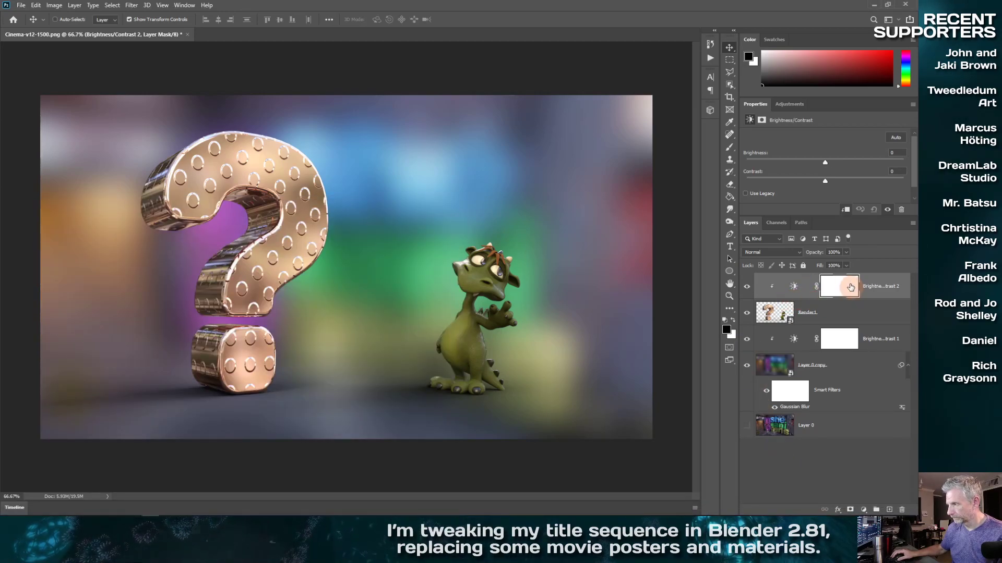
Step: Adjust the Brightness/Contrast layer clipped to the render to brightness 11 and contrast 20
click(896, 138)
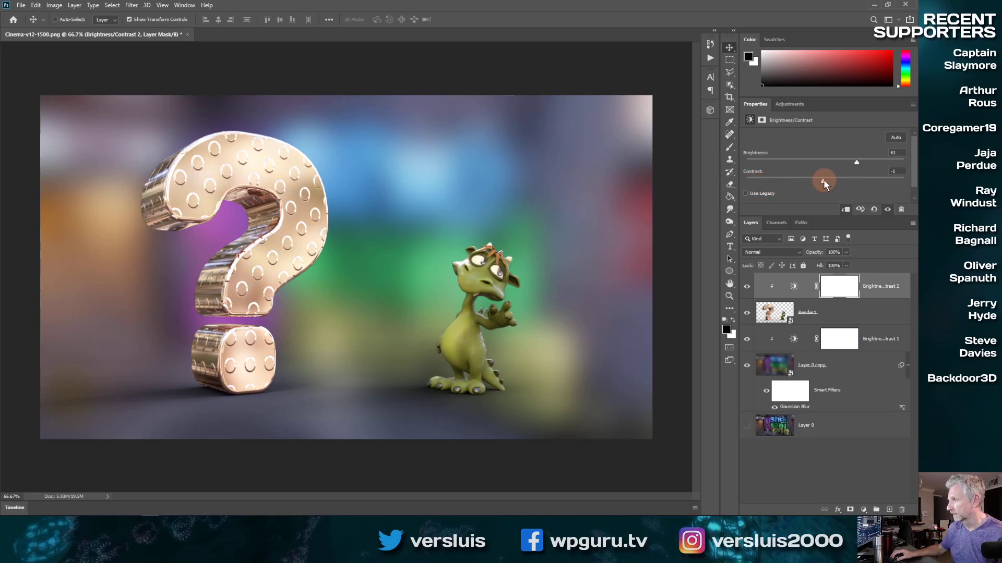
mouse_move(824, 180)
mouse_down()
mouse_move(832, 161)
mouse_move(834, 180)
mouse_move(828, 163)
mouse_up()
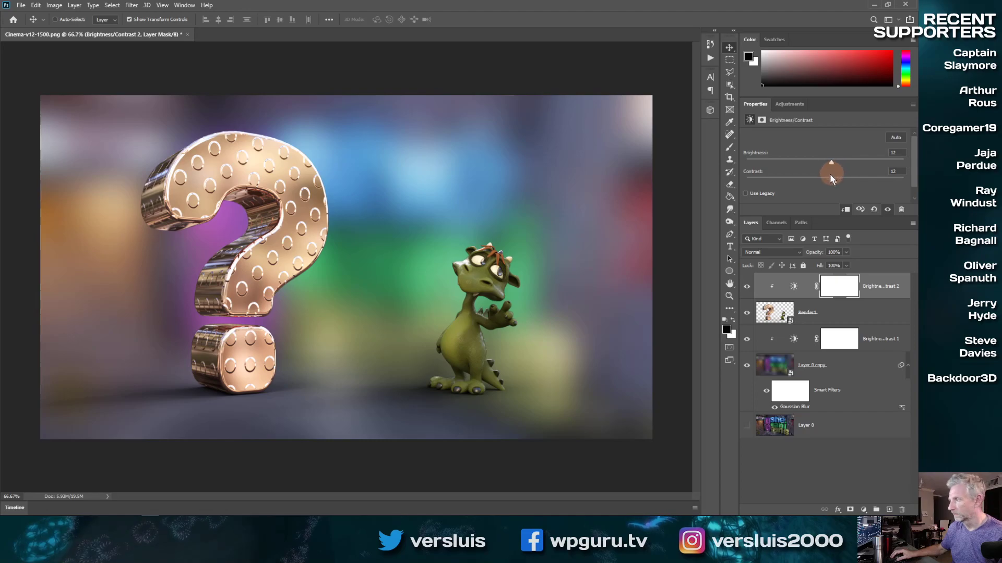
drag(835, 181, 841, 180)
drag(831, 162, 831, 162)
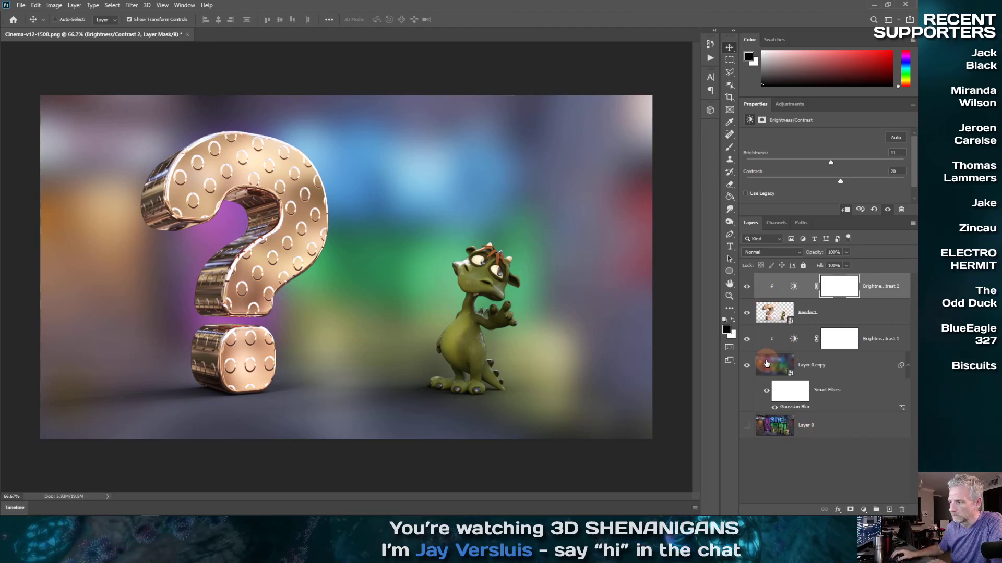
Step: Group the original image layer, its blurred copy and that copy's Brightness/Contrast adjustment, and name the group Background
click(754, 345)
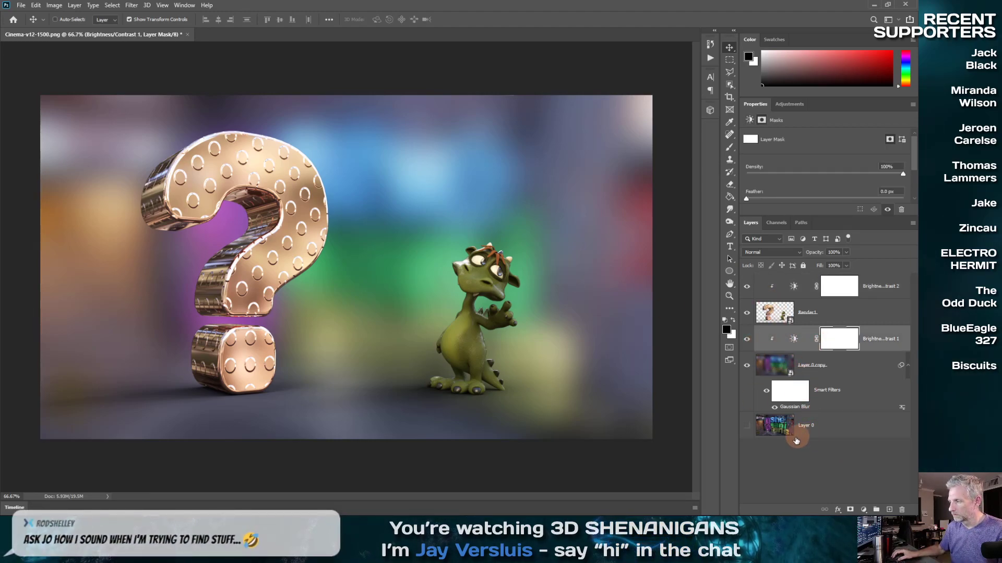
shift+click(776, 428)
drag(776, 428, 877, 510)
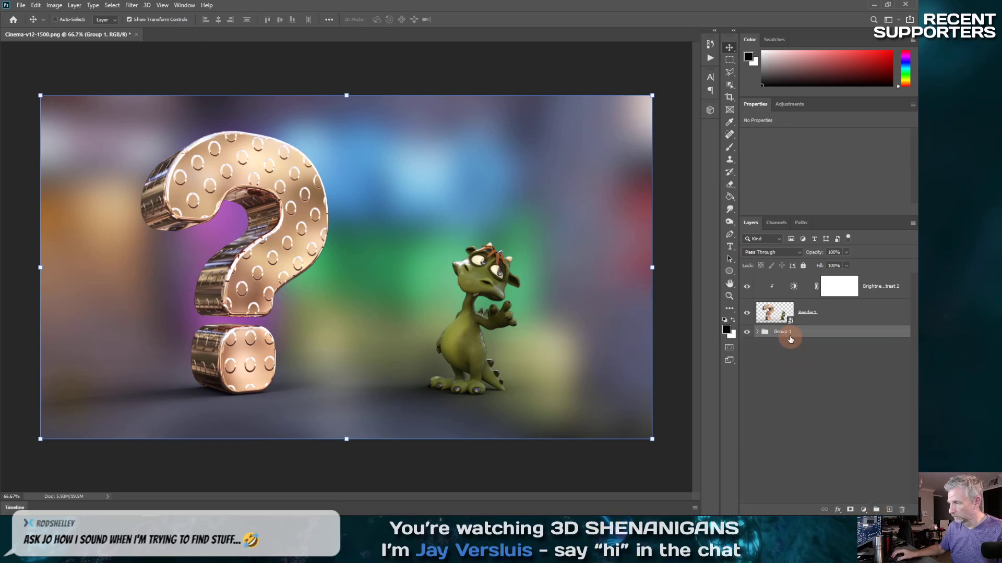
double_click(784, 332)
text(Background)
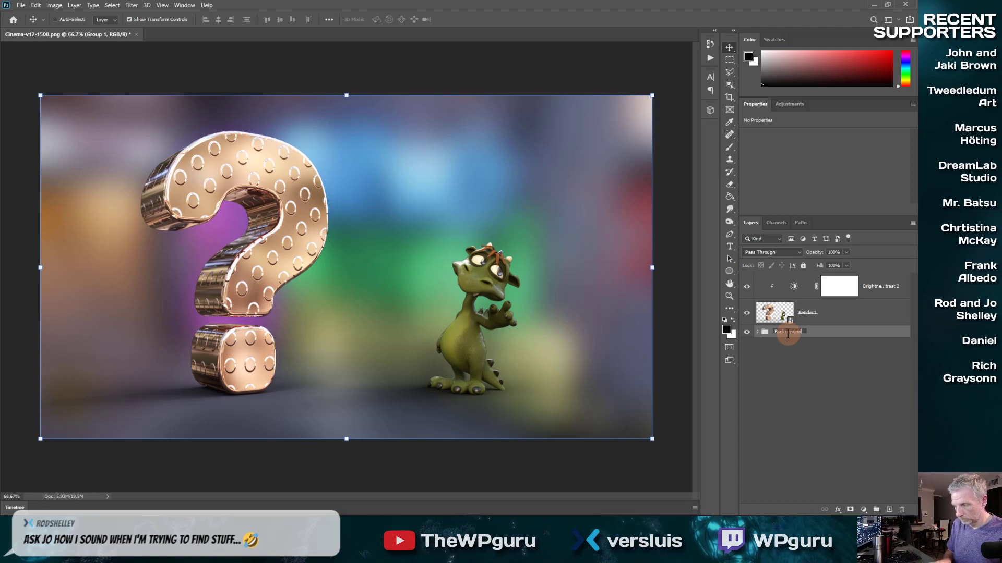
key(Return)
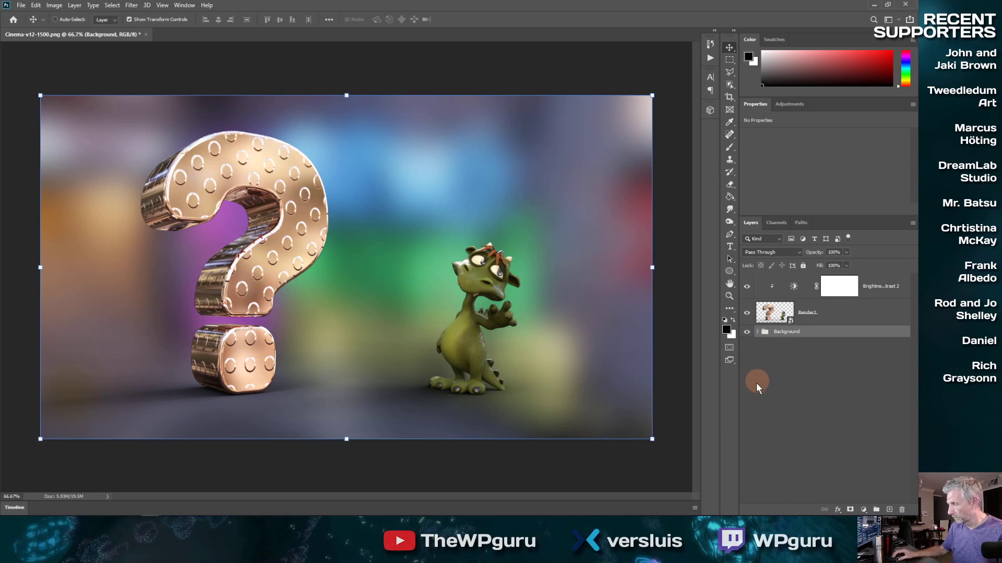
click(758, 333)
click(757, 332)
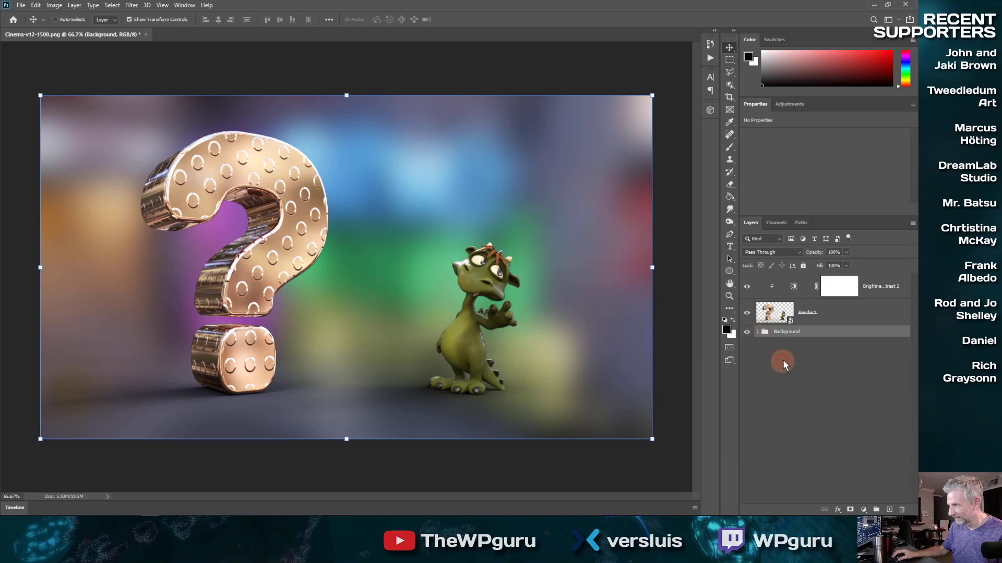
Step: Save the composition as a Photoshop file named Viewer Questions YT in the Viwer Questions folder on the Desktop
click(22, 7)
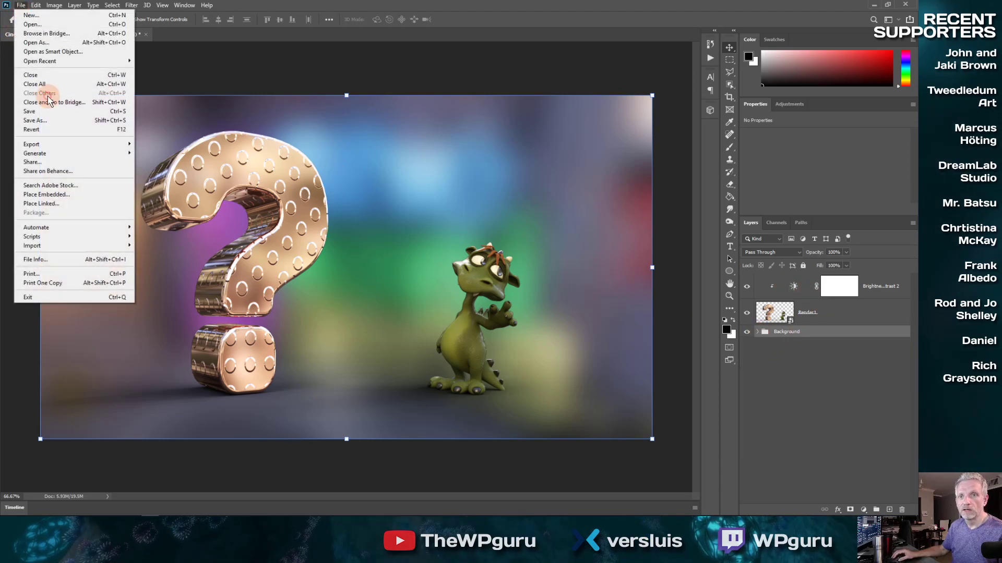
click(58, 121)
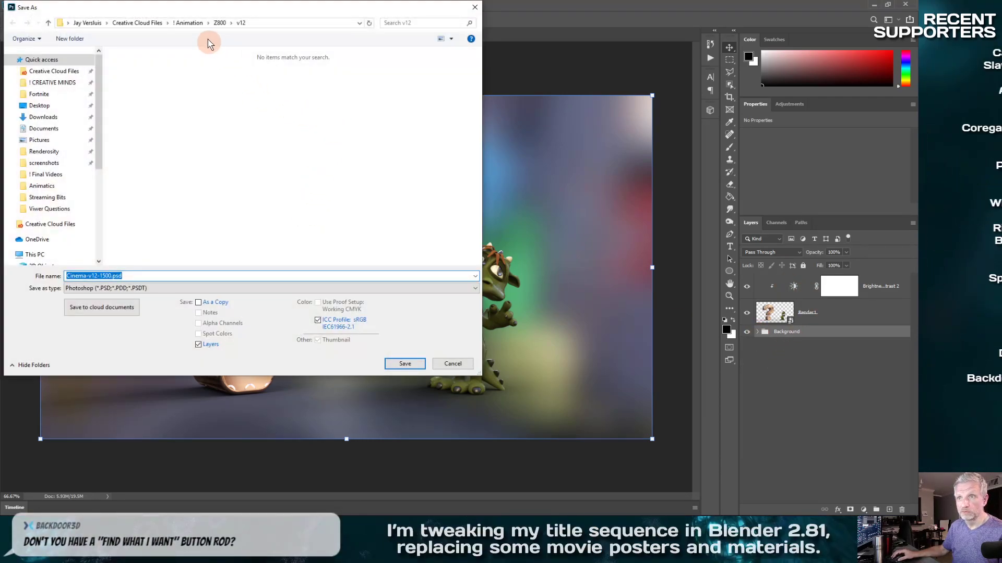
click(47, 106)
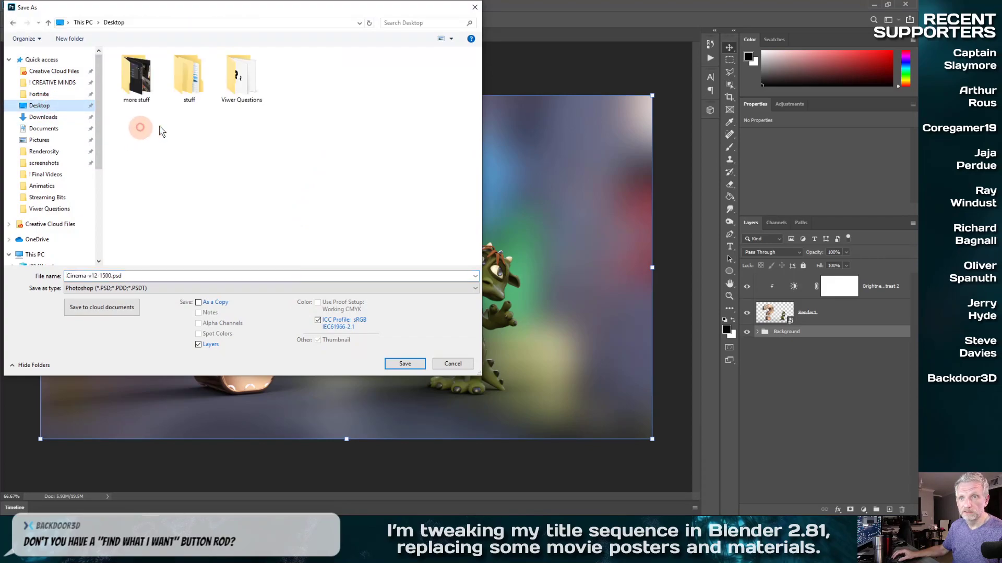
double_click(264, 80)
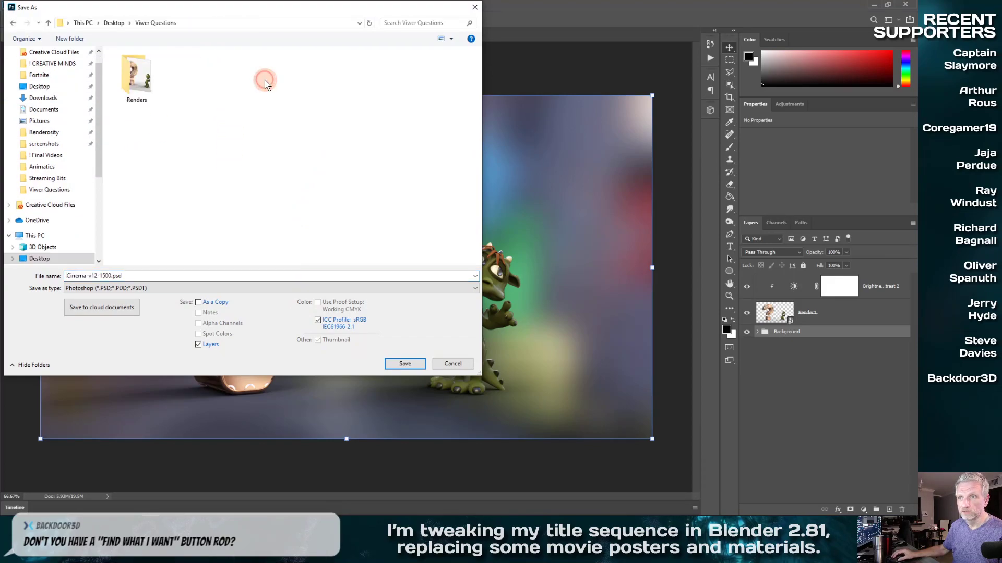
click(195, 275)
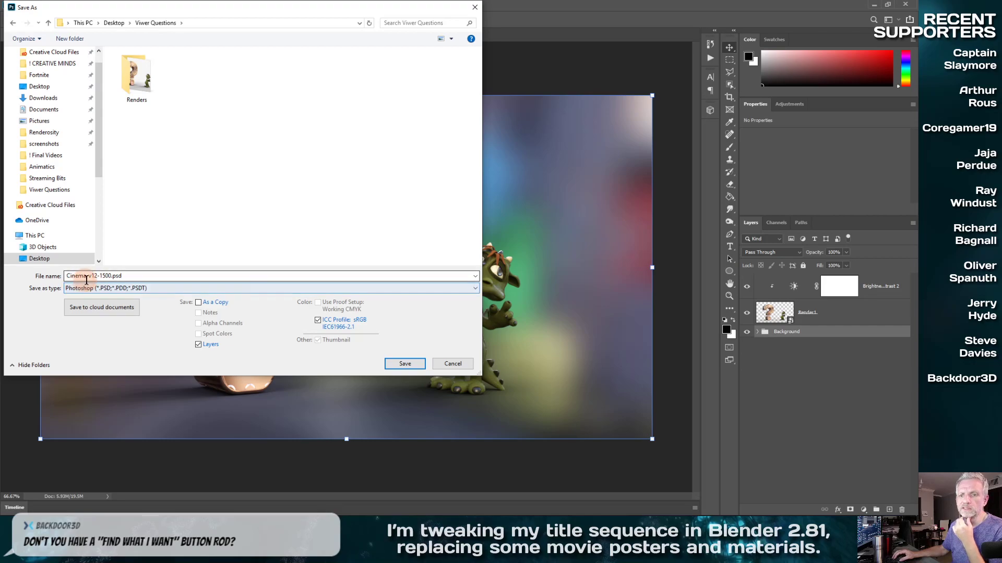
double_click(149, 272)
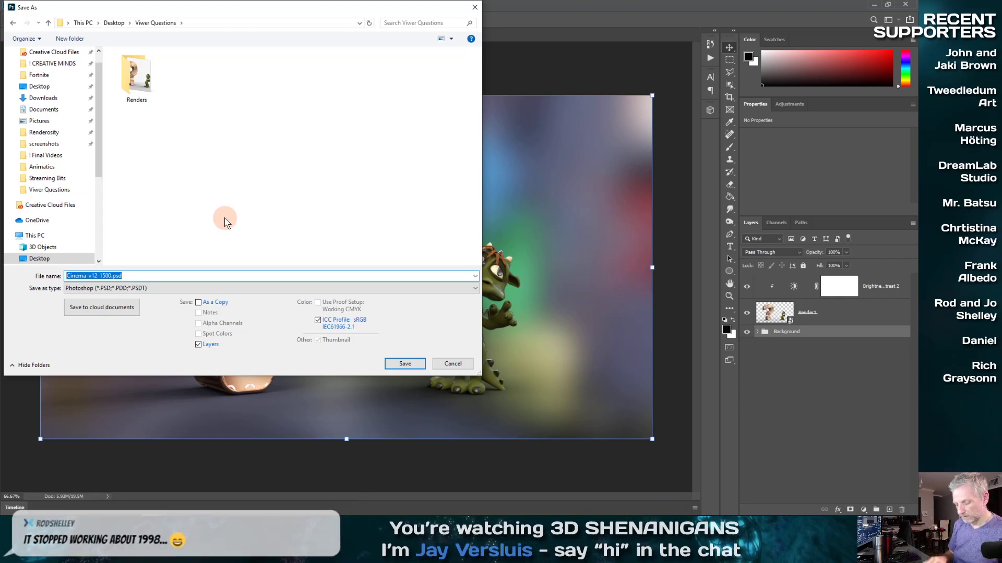
text(Viewer)
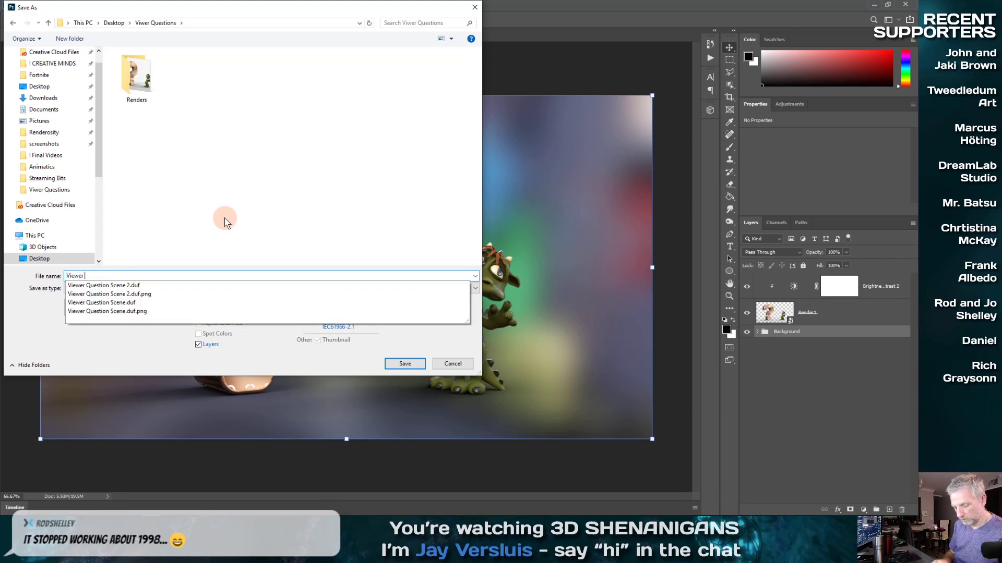
text( Questions YT)
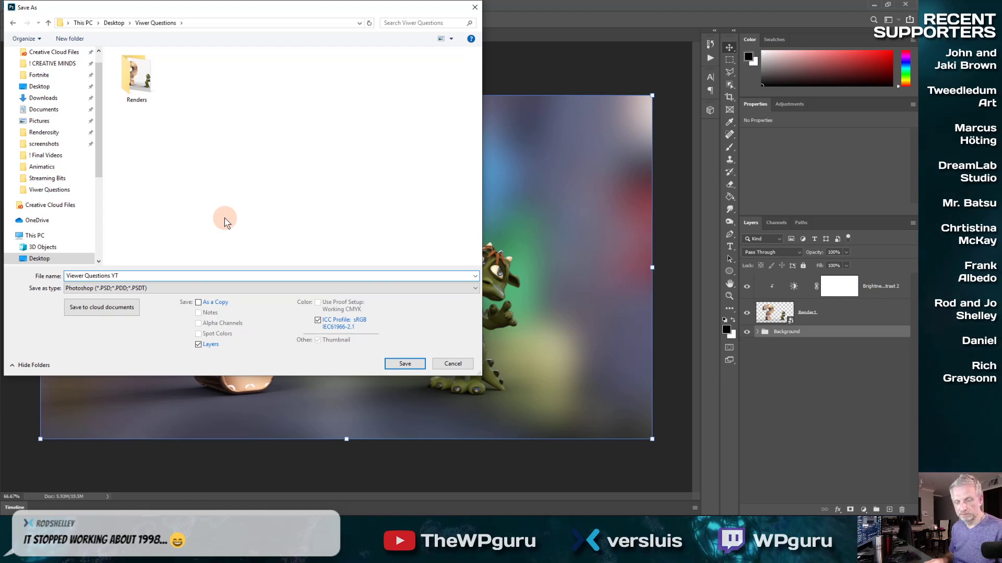
key(Return)
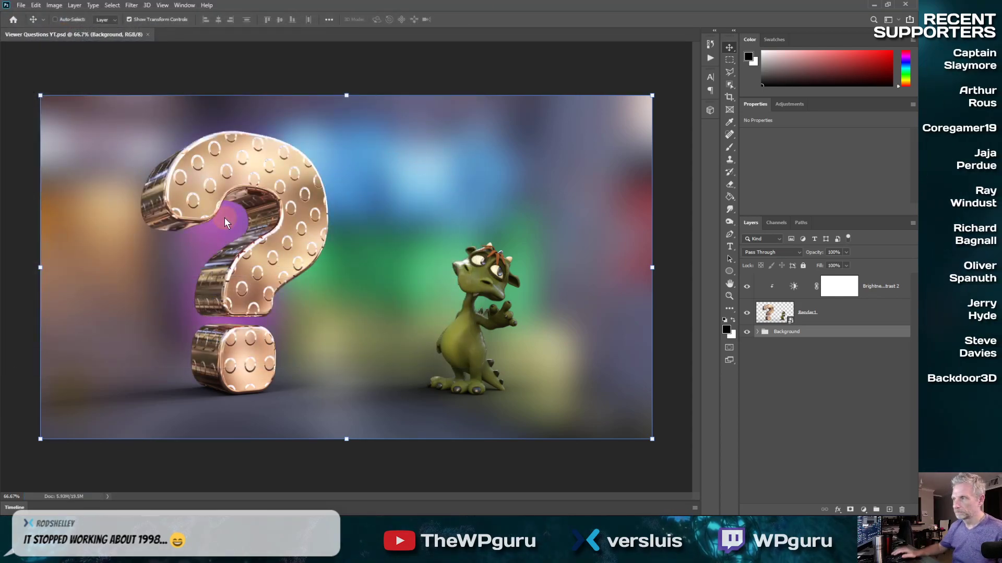
Step: Switch to DAZ Studio and save the scene under the new name Viewer Question Scene 3.duf in the Viwer Questions folder
click(874, 4)
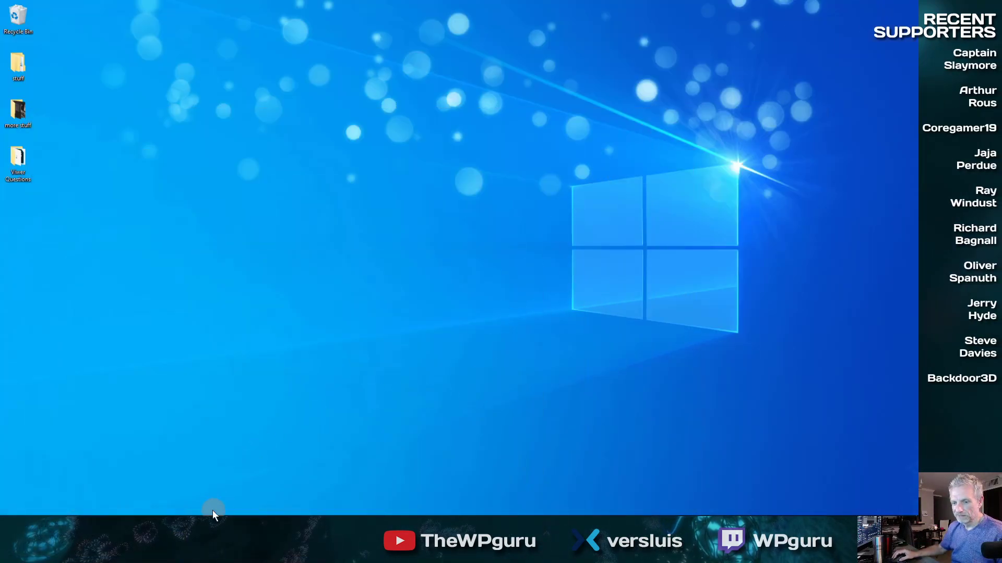
click(132, 510)
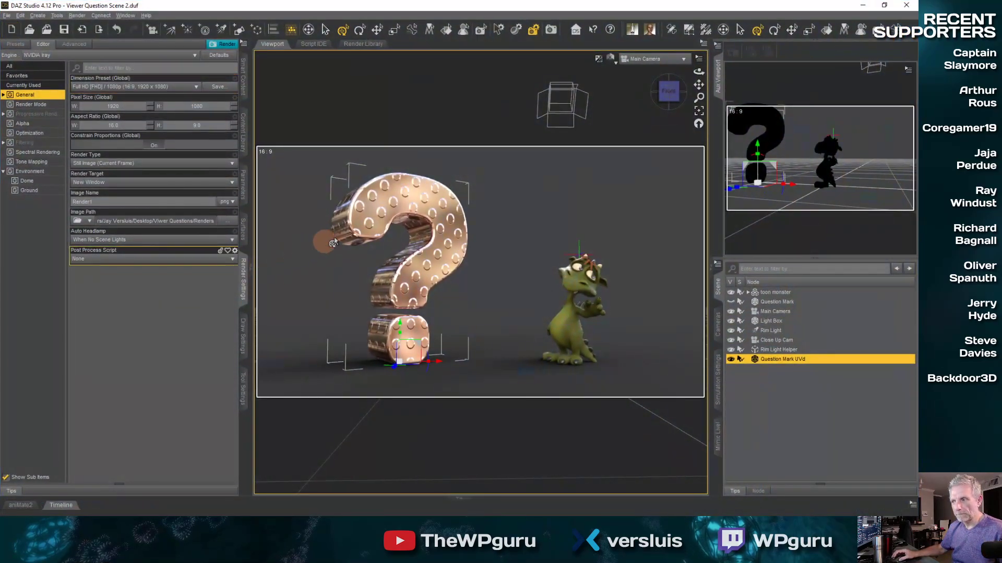
click(7, 15)
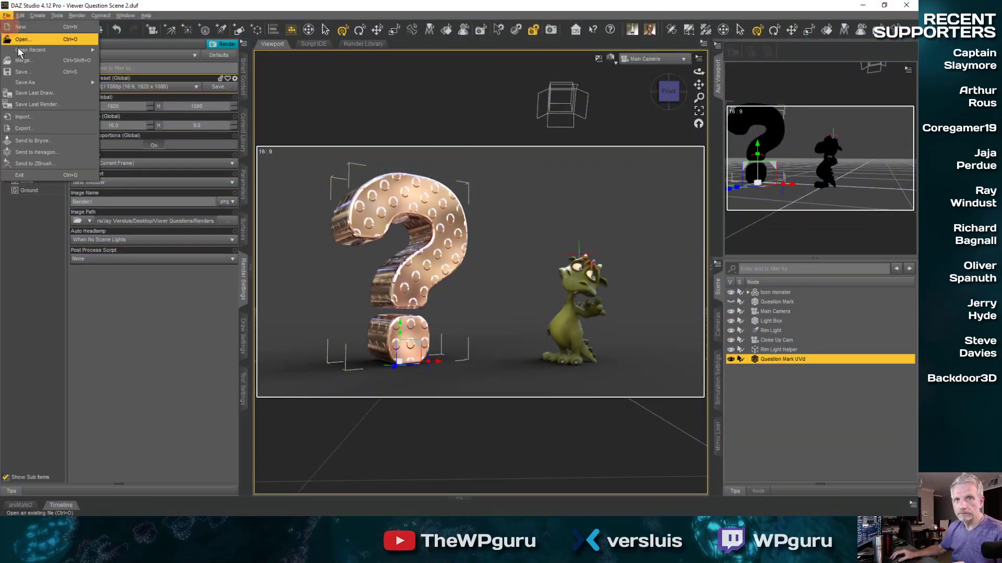
mouse_move(50, 86)
click(123, 84)
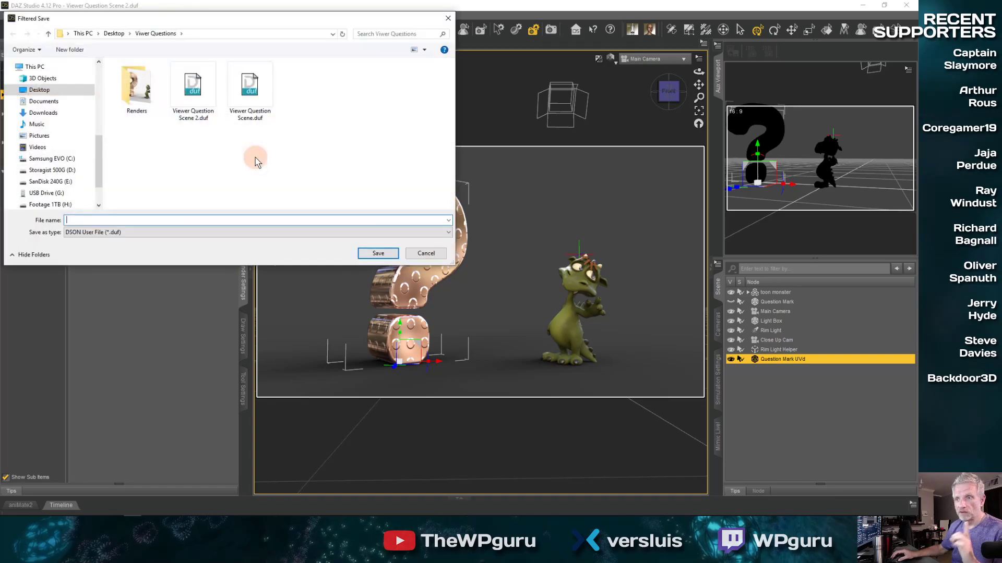
click(192, 88)
click(157, 225)
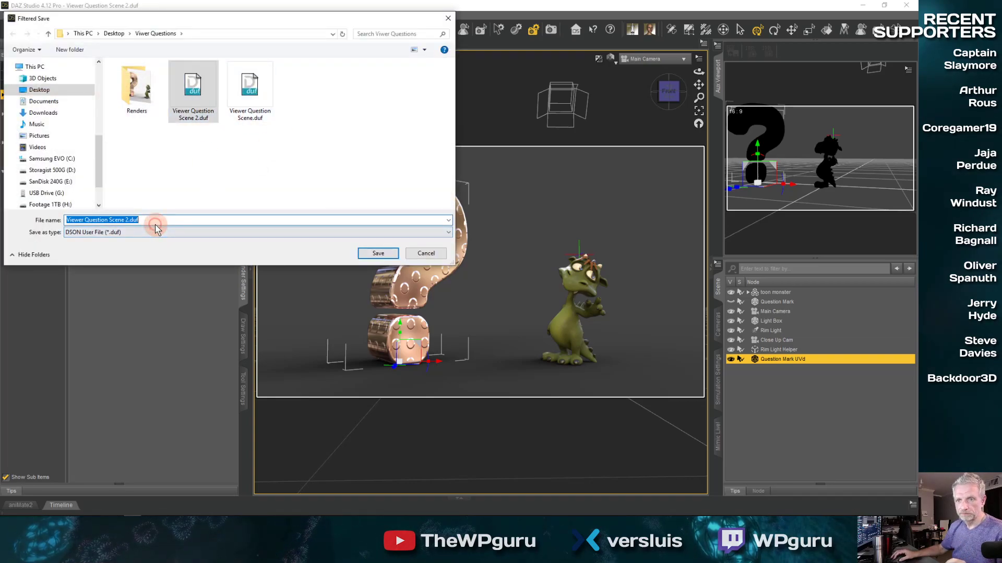
key(BackSpace)
text(3)
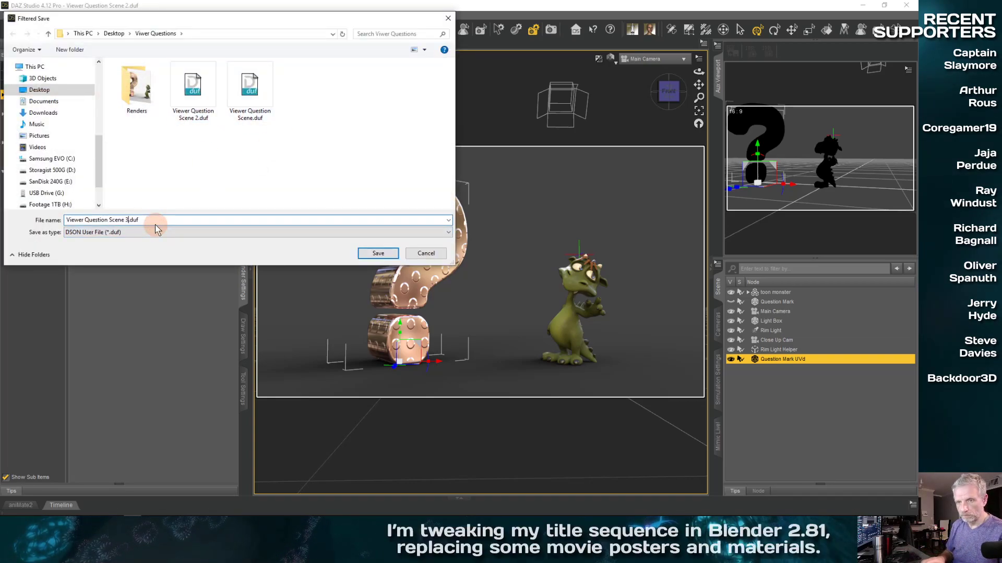
key(Return)
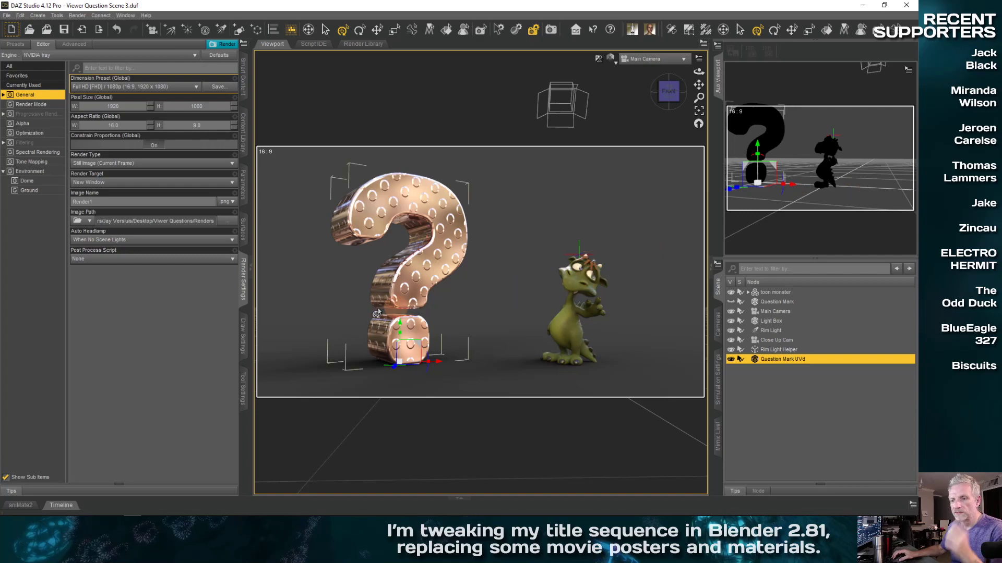
Step: Add vignetting in the Tone Mapping render settings, trying strengths of 30 and 25
click(32, 161)
drag(139, 204, 145, 204)
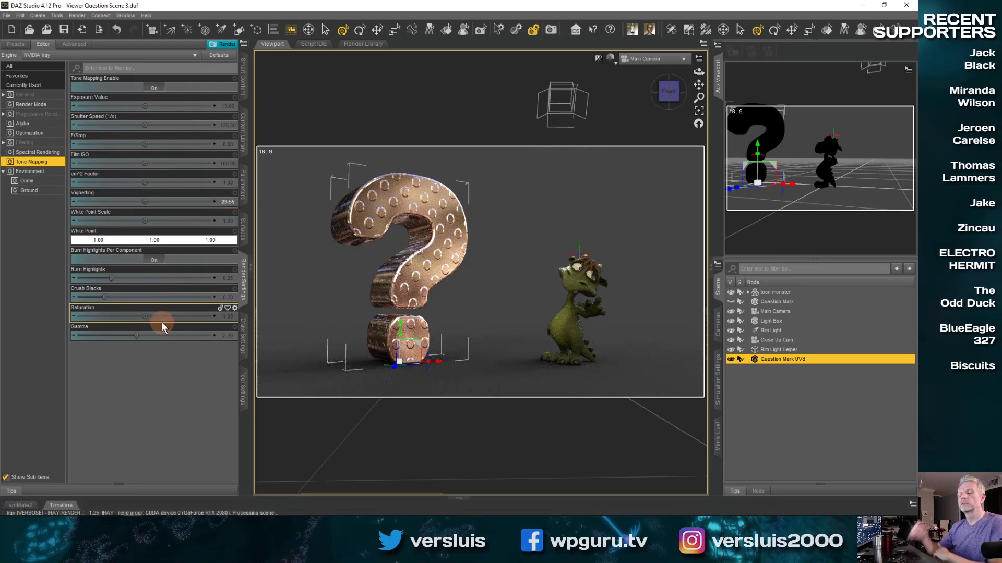
mouse_move(162, 323)
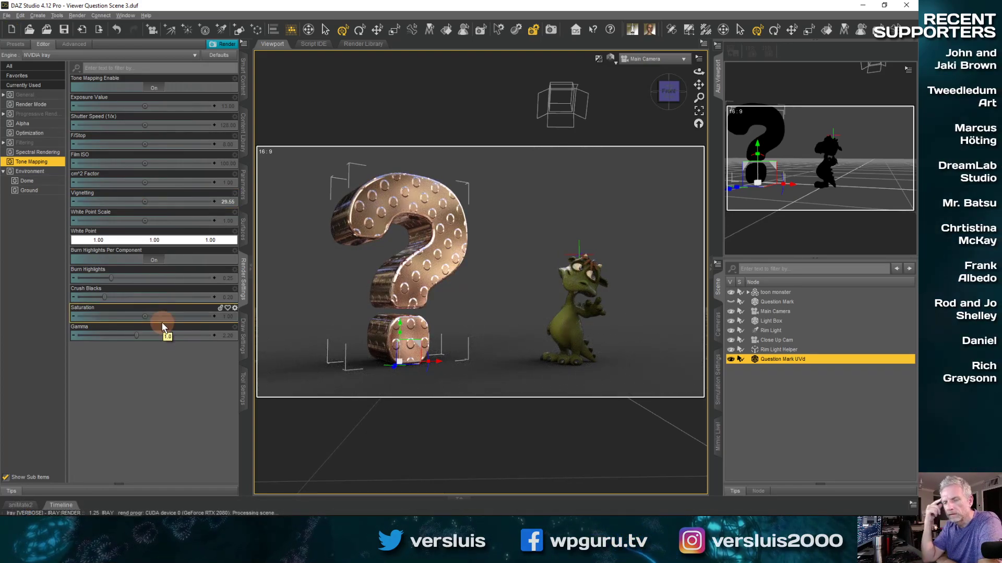
mouse_move(145, 202)
mouse_down()
mouse_move(176, 202)
mouse_move(146, 201)
mouse_up()
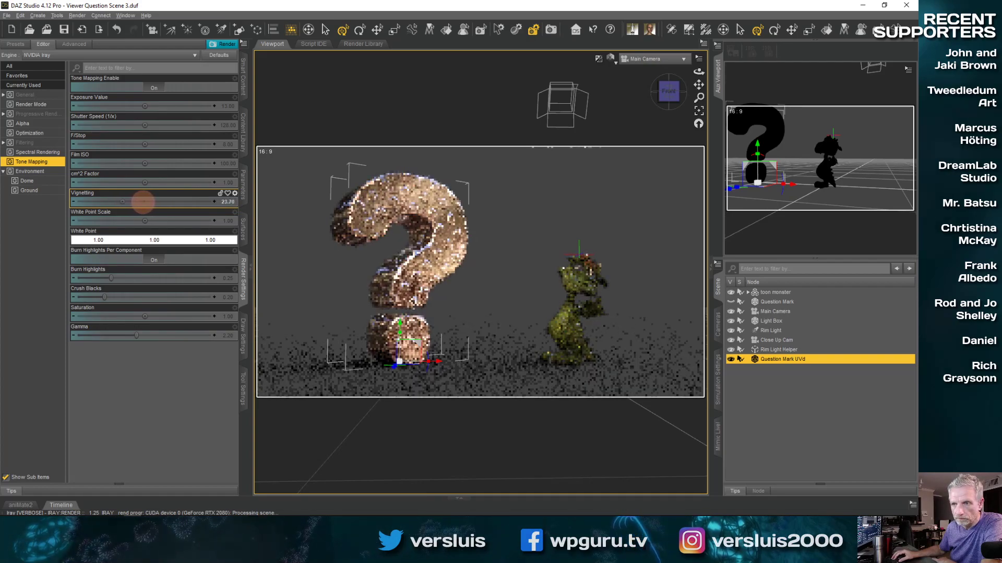
click(227, 202)
text(30)
key(Return)
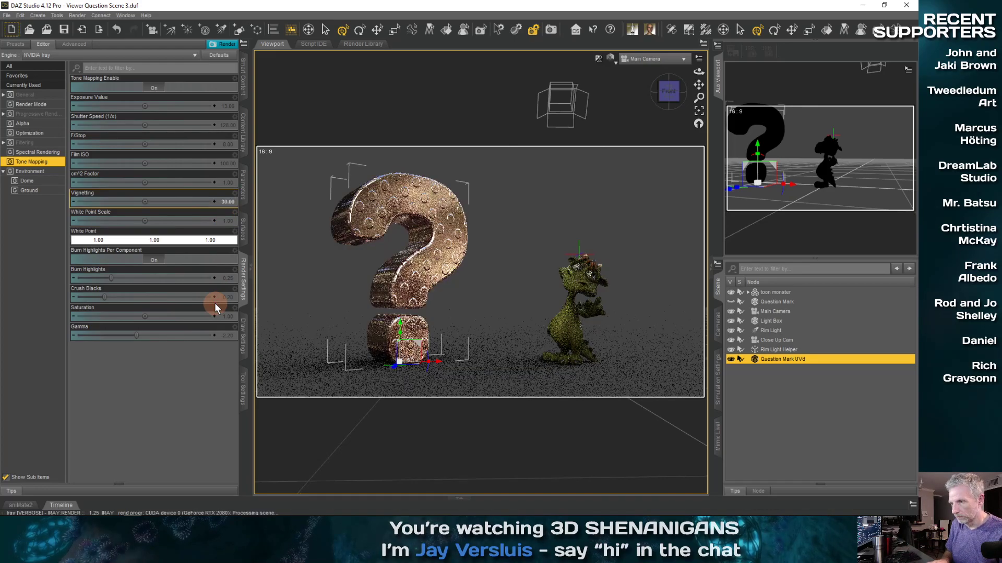
click(226, 202)
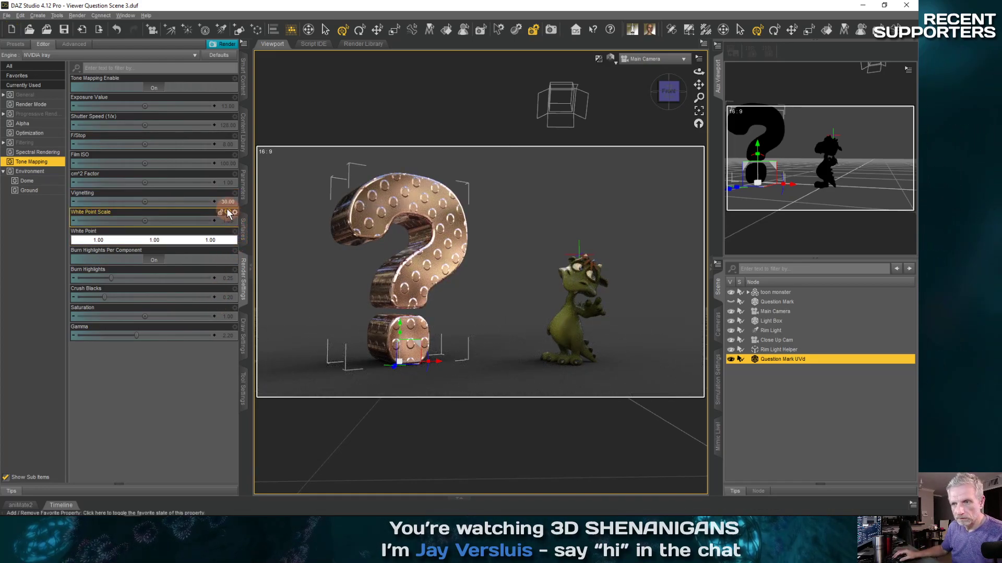
text(25)
key(Return)
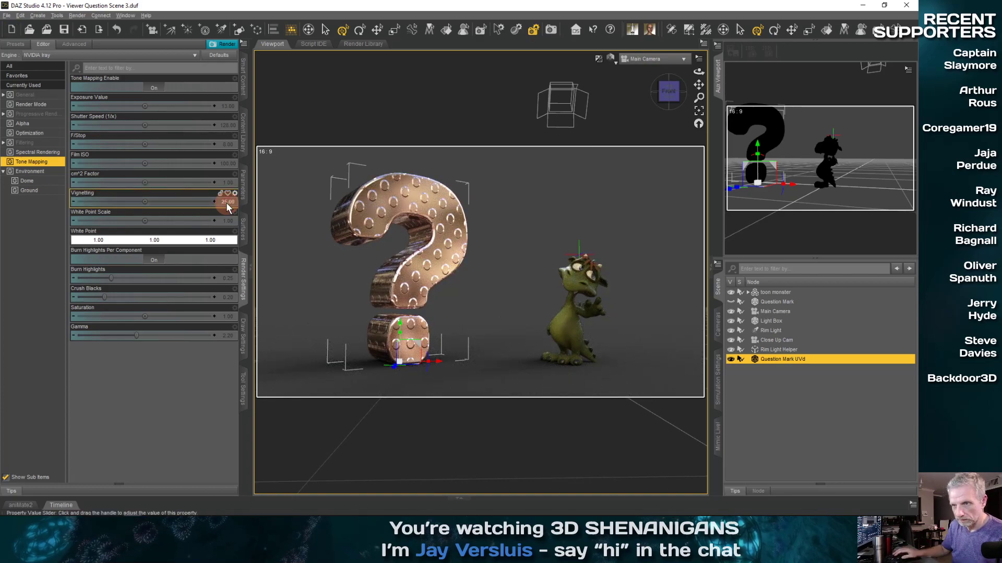
click(227, 203)
key(Return)
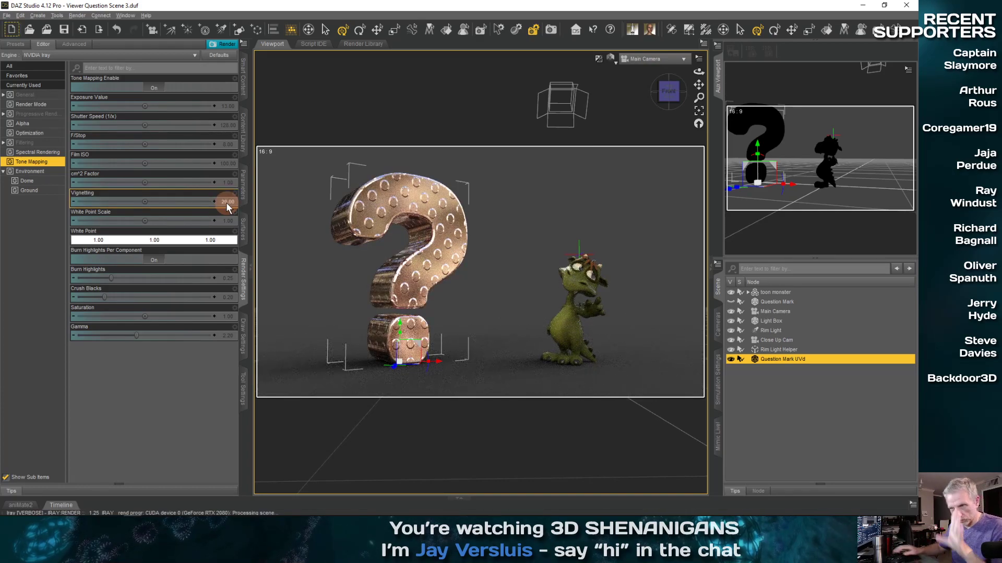
Step: Set the general render dimension preset to Quad HD / 1440p, 2560 x 1440
click(50, 95)
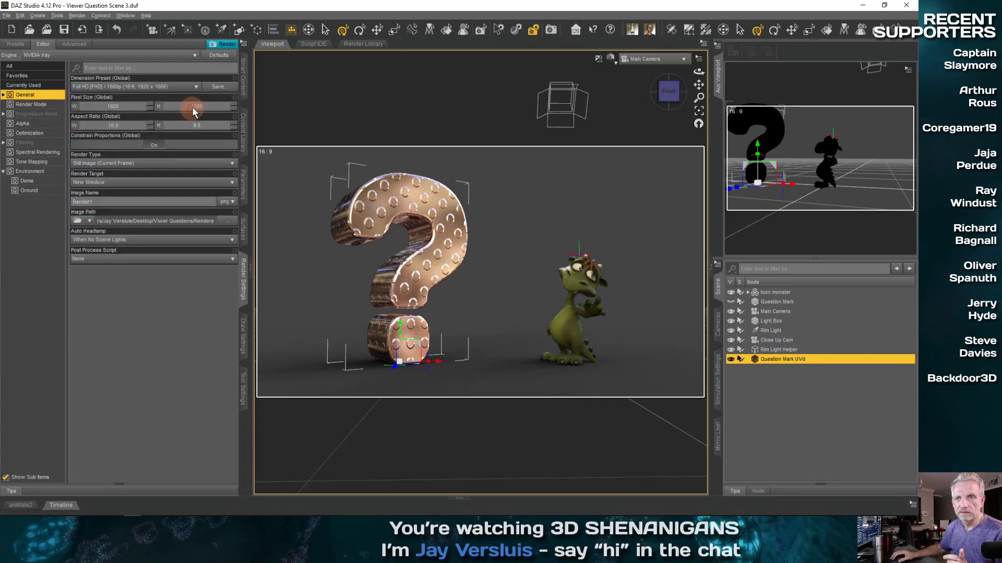
click(192, 88)
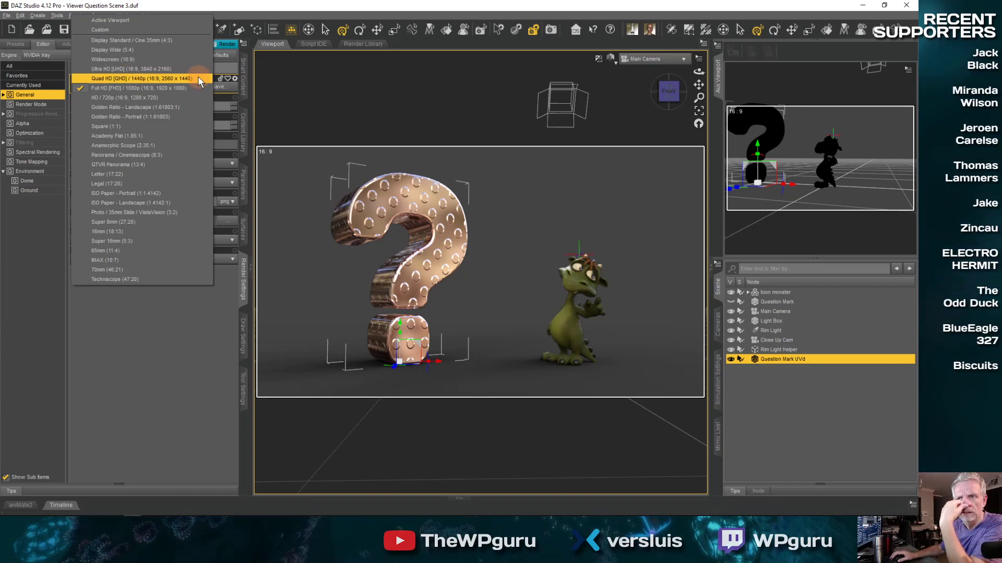
click(198, 79)
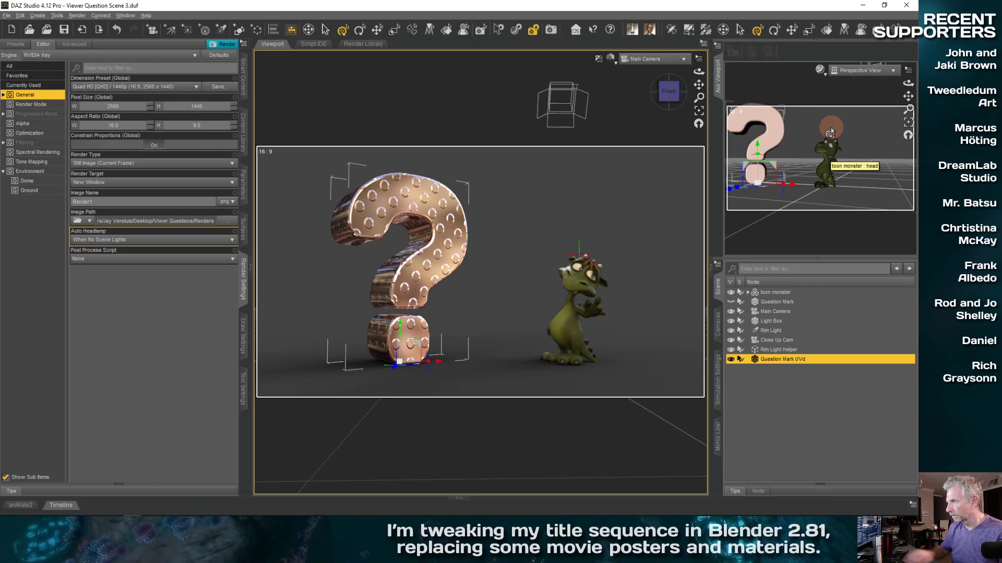
Step: Select the toon monster and frame it more closely in the auxiliary viewport
click(823, 157)
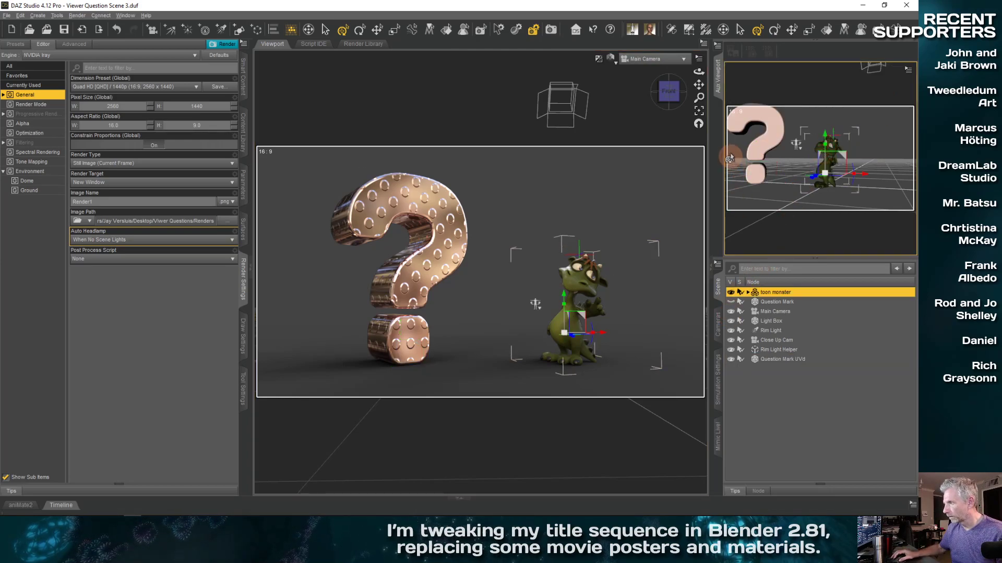
click(907, 123)
scroll(837, 183, up, 4)
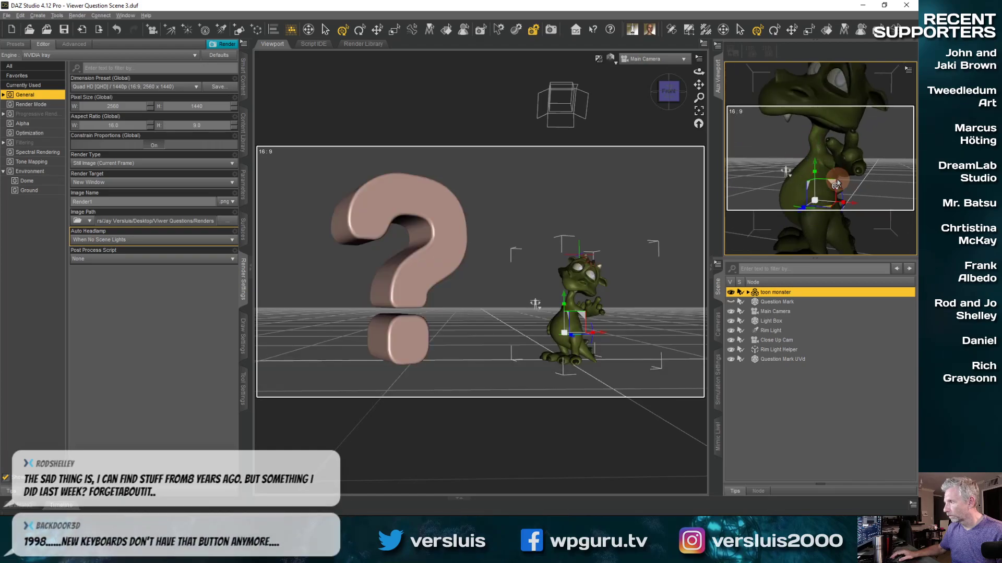
scroll(845, 157, down, 4)
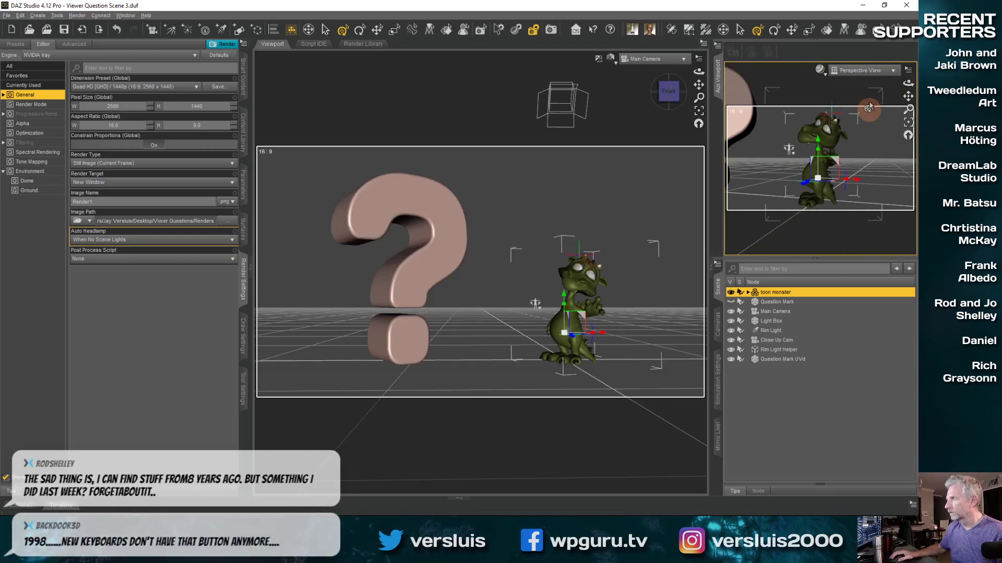
Step: Try getting closer to the monster through the Main Camera in the auxiliary viewport, and undo the camera move
click(880, 69)
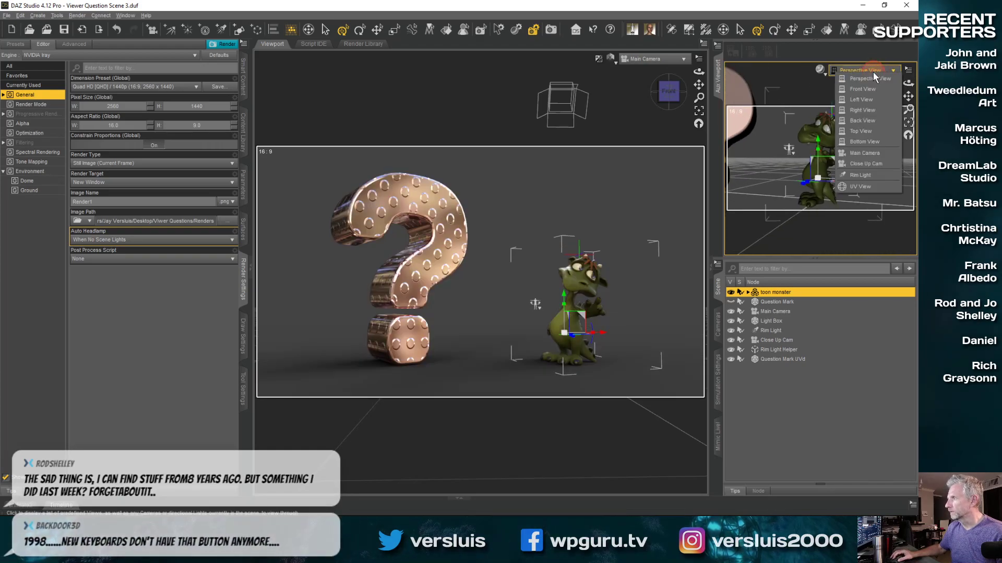
click(867, 152)
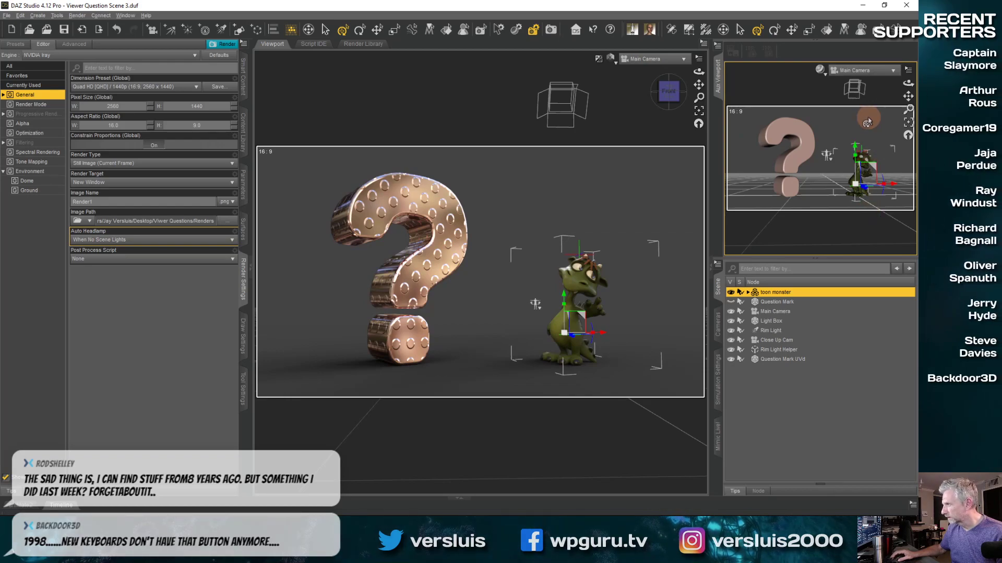
scroll(868, 121, up, 4)
scroll(869, 123, down, 2)
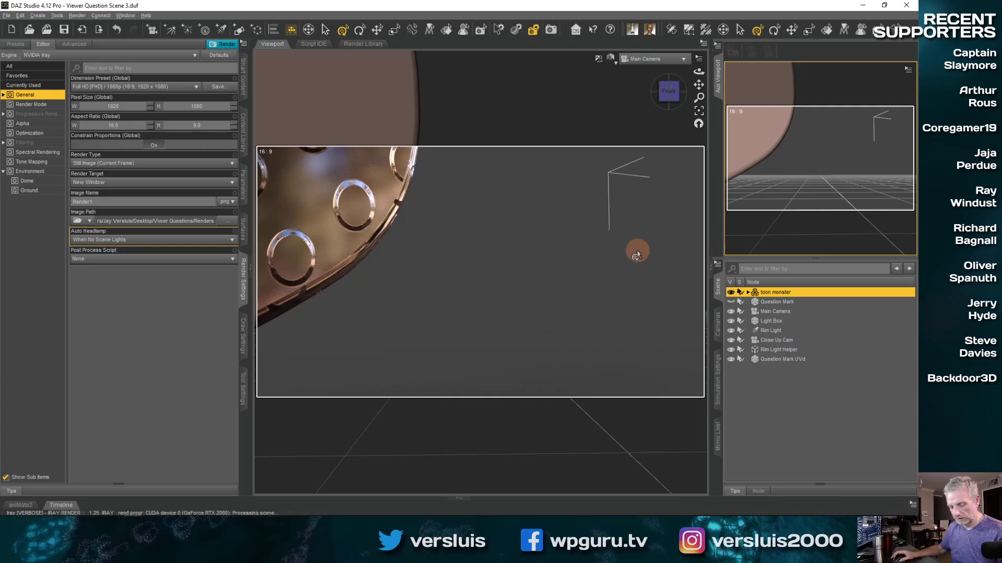
key(ctrl+z)
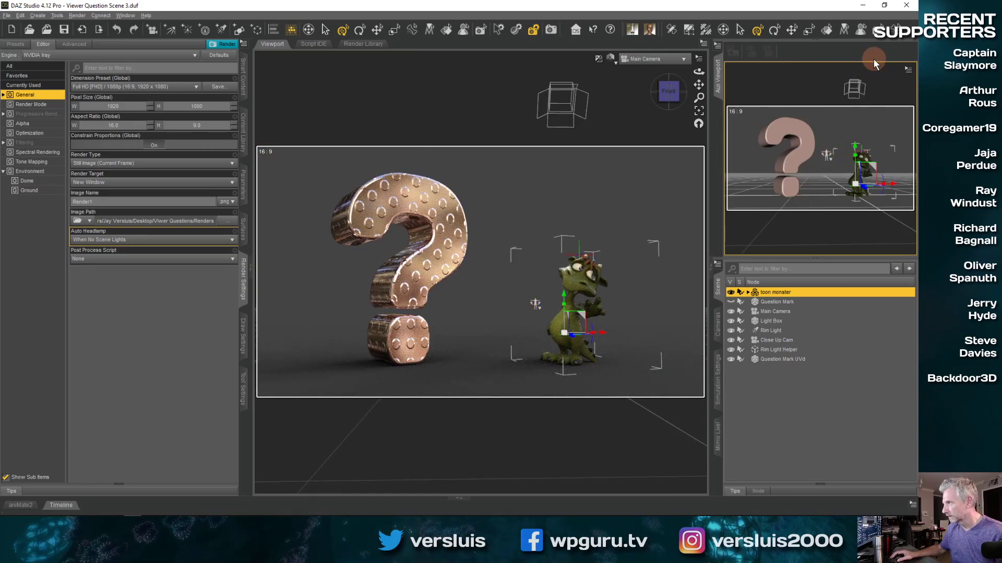
Step: Try the Close Up Cam in the auxiliary viewport, and return that viewport to Perspective View
click(868, 69)
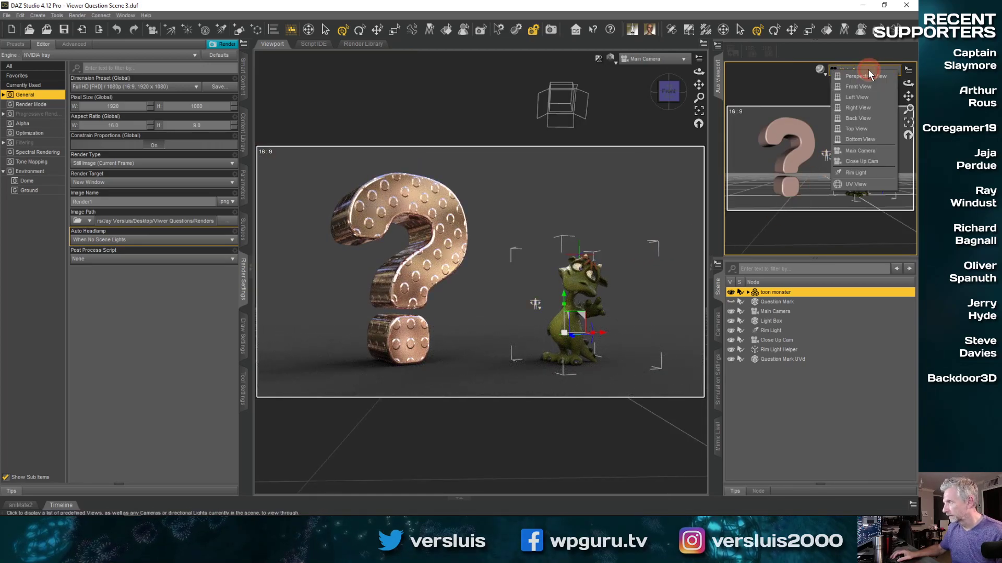
click(863, 162)
scroll(864, 167, up, 2)
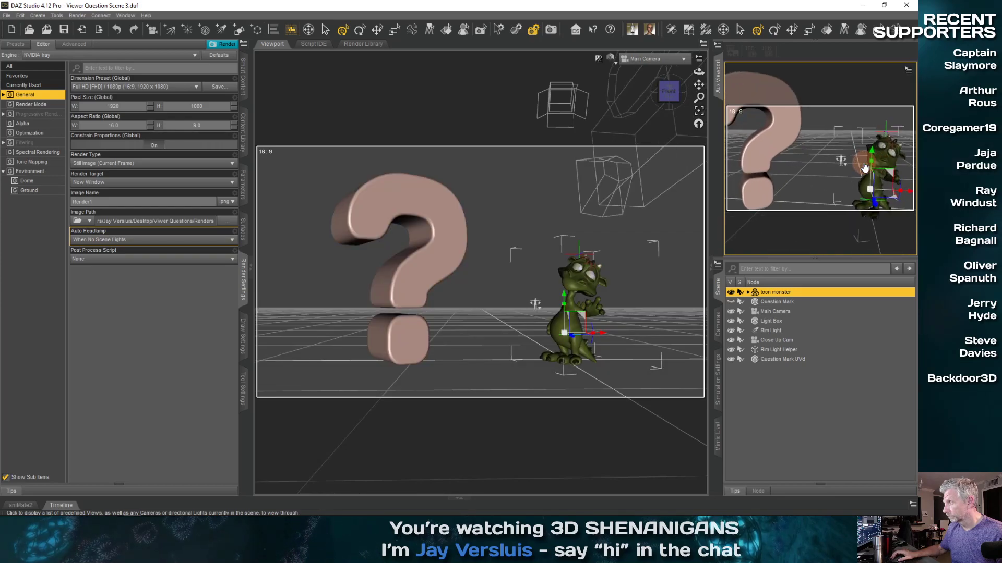
scroll(864, 167, down, 7)
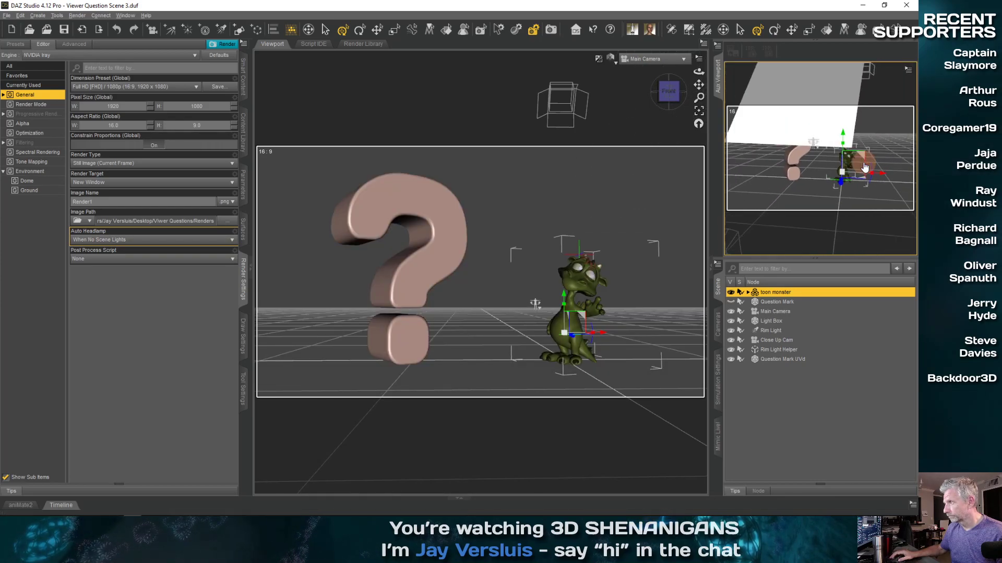
click(869, 70)
click(871, 73)
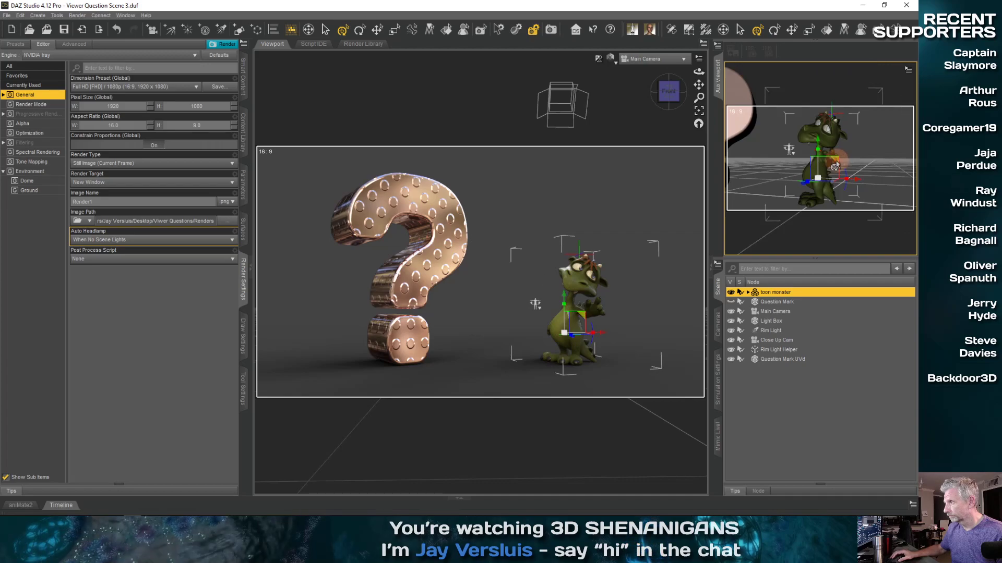
Step: Frame the monster's head in the auxiliary viewport and hide that viewport's aspect frame
scroll(836, 161, up, 6)
middle_drag(832, 104, 828, 138)
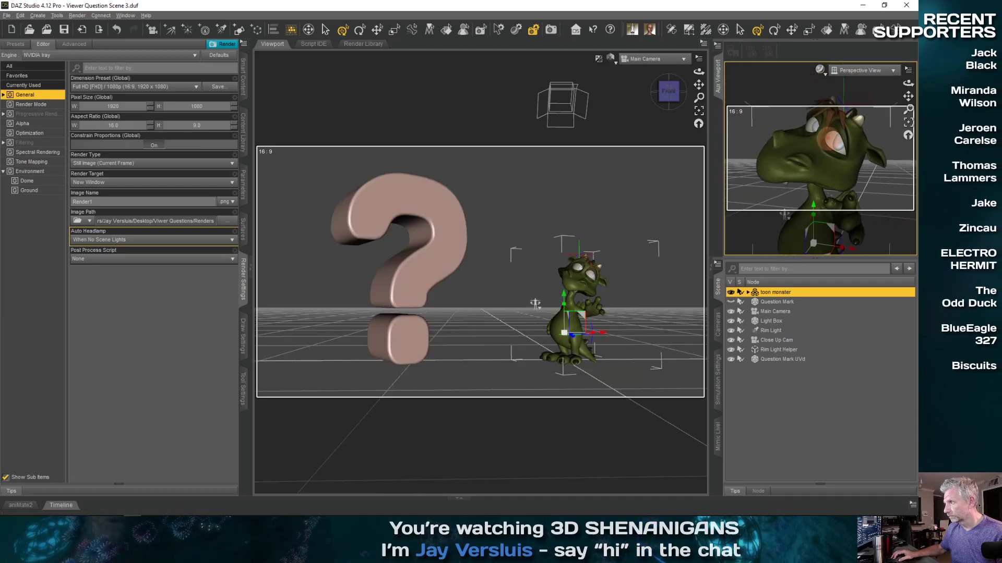
click(908, 70)
click(893, 114)
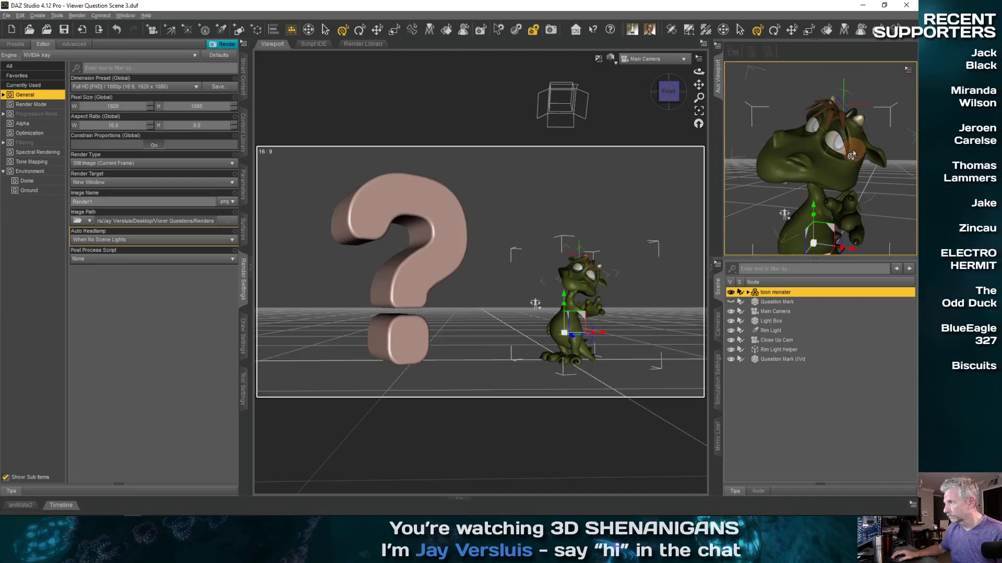
Step: Select the monster's left eye and set the Universal tool to use local coordinates
click(844, 142)
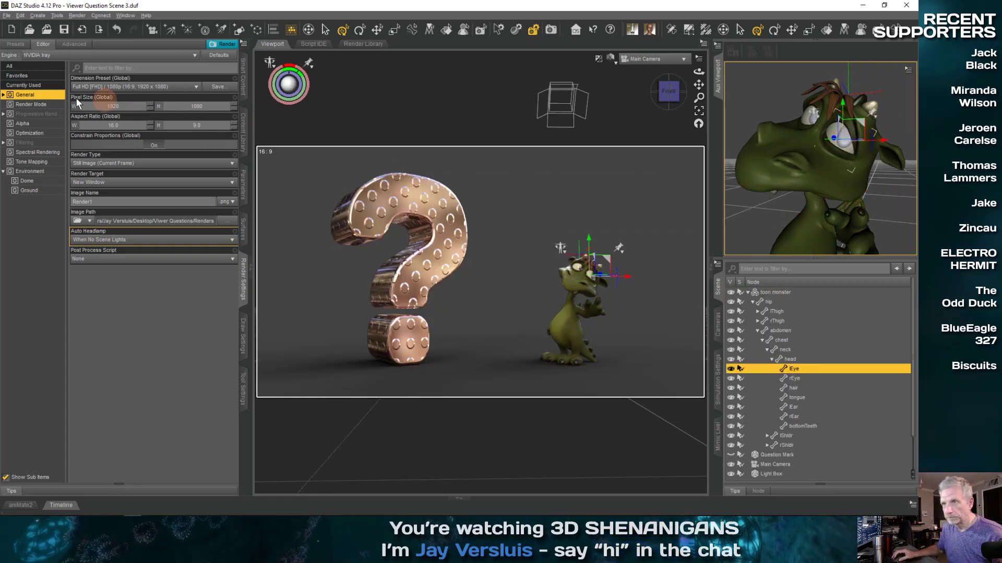
click(241, 391)
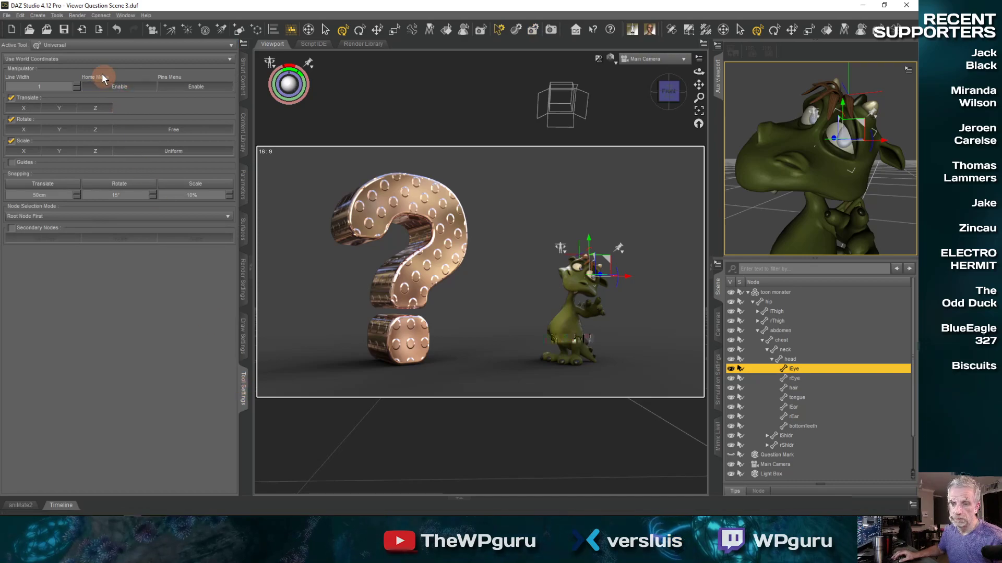
click(103, 60)
click(87, 72)
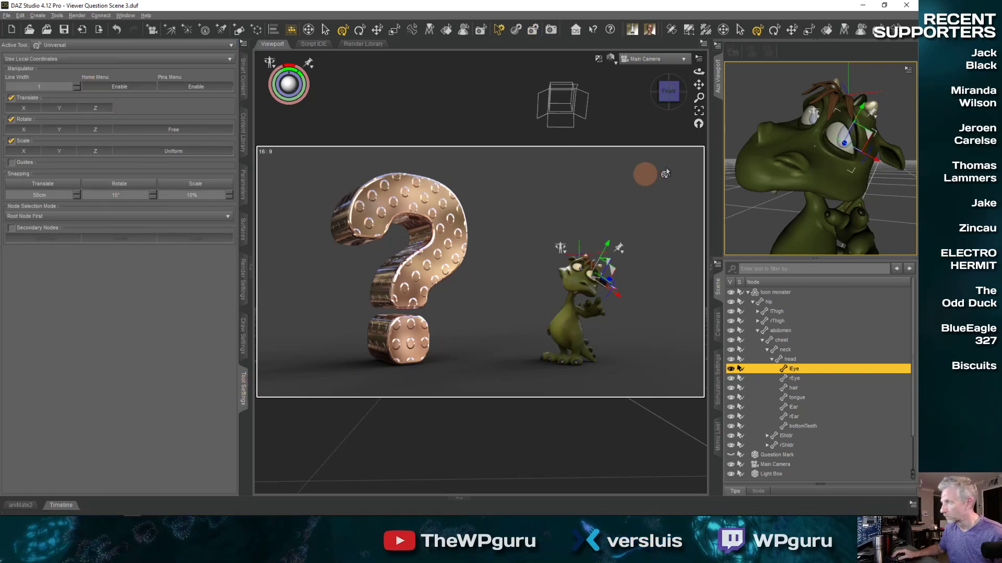
Step: Select the monster's right eye and adjust its side-side rotation with the manipulator
middle_drag(813, 192, 814, 197)
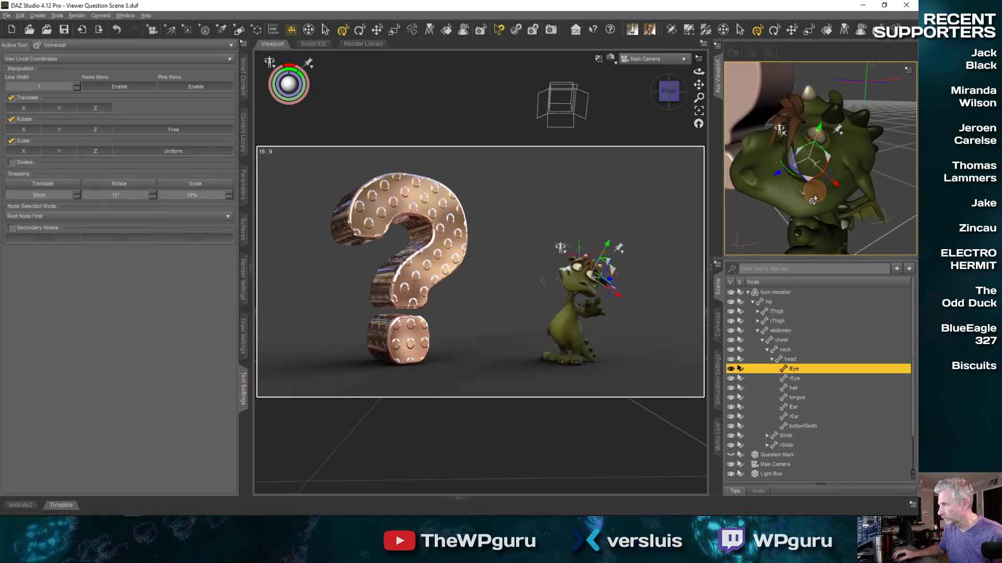
drag(781, 172, 777, 168)
middle_drag(775, 146, 814, 149)
click(814, 150)
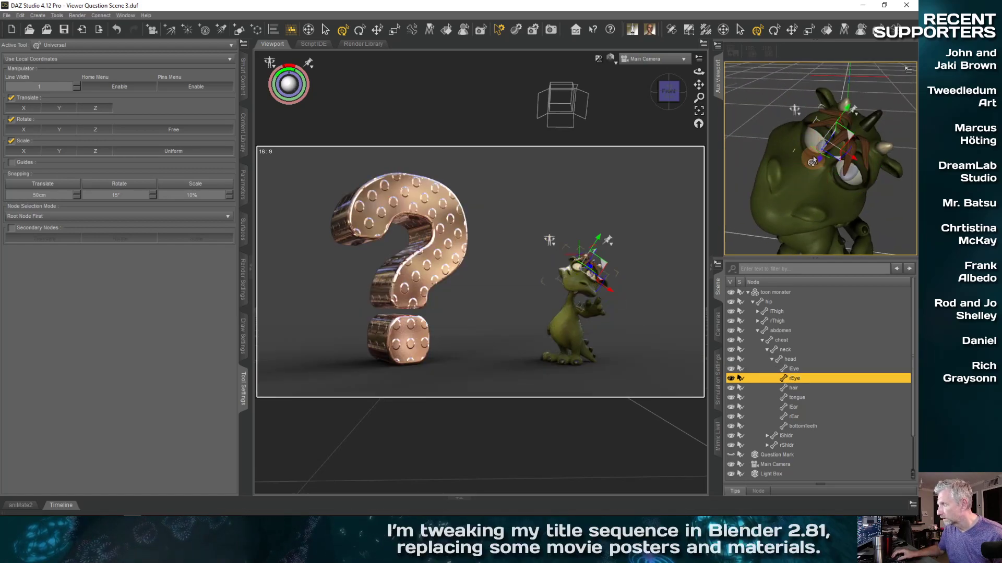
drag(814, 151, 814, 150)
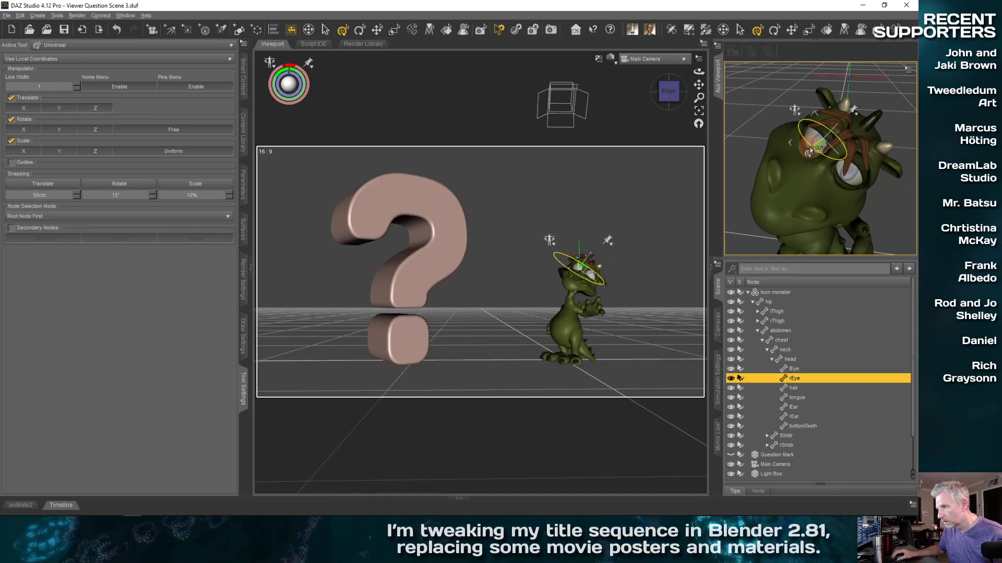
drag(808, 154, 811, 166)
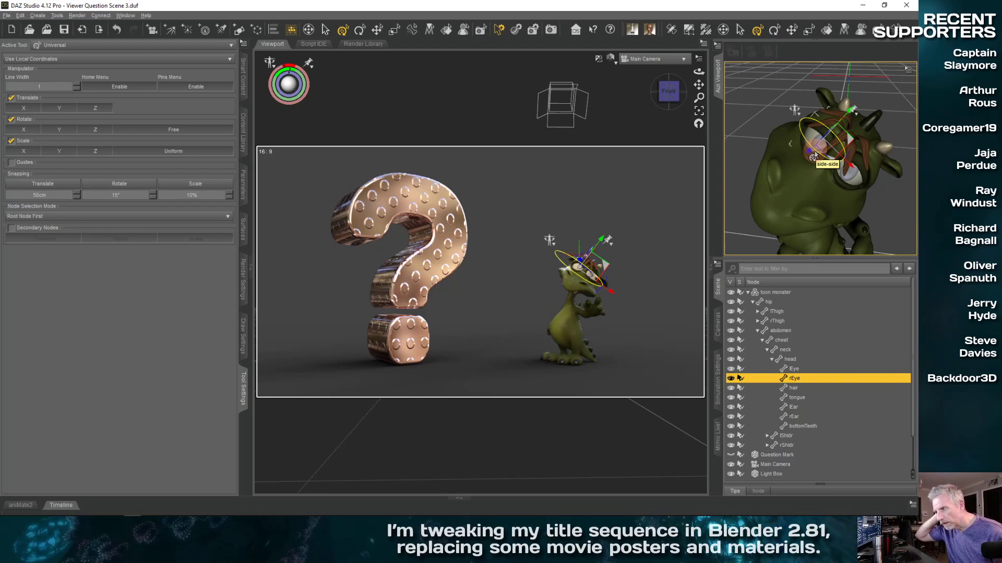
drag(813, 157, 813, 157)
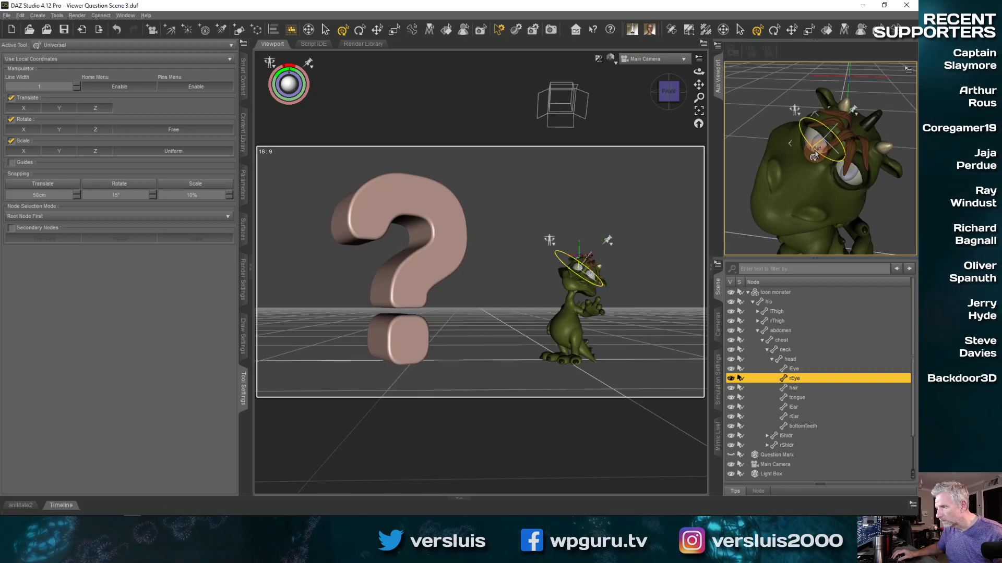
Step: Select the monster's head bone and show its Morphs parameters
click(243, 184)
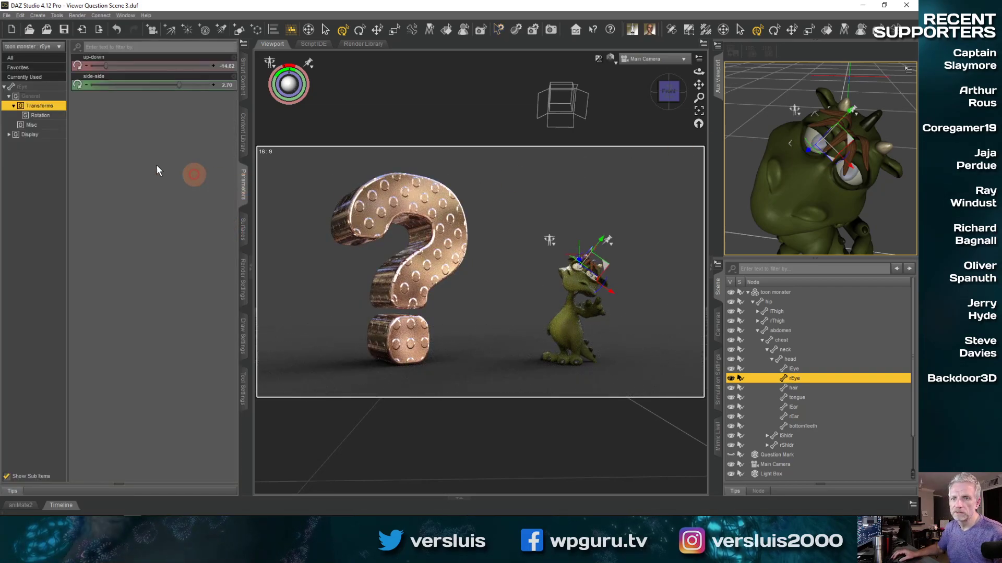
click(31, 136)
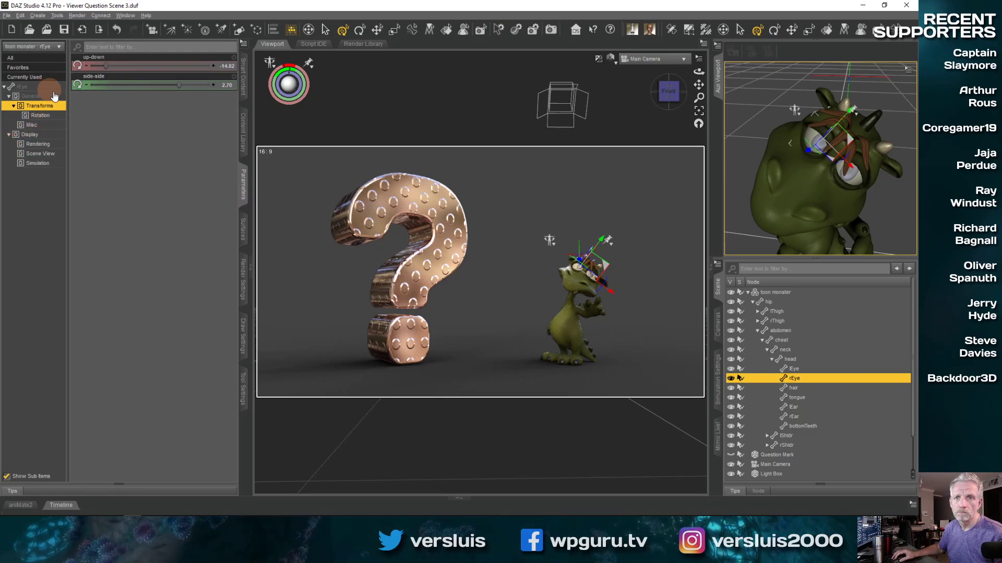
click(791, 204)
right_click(791, 205)
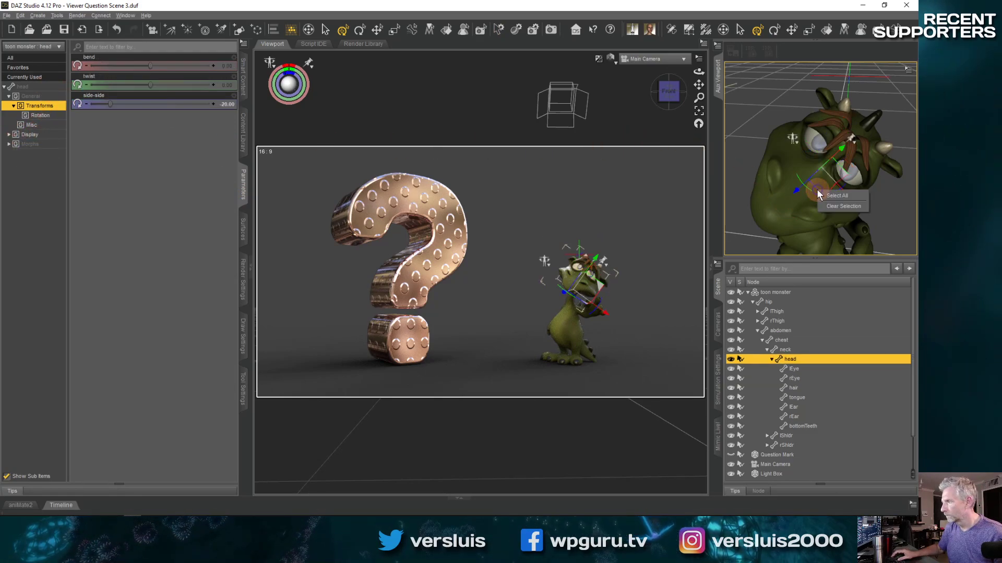
click(793, 203)
click(791, 203)
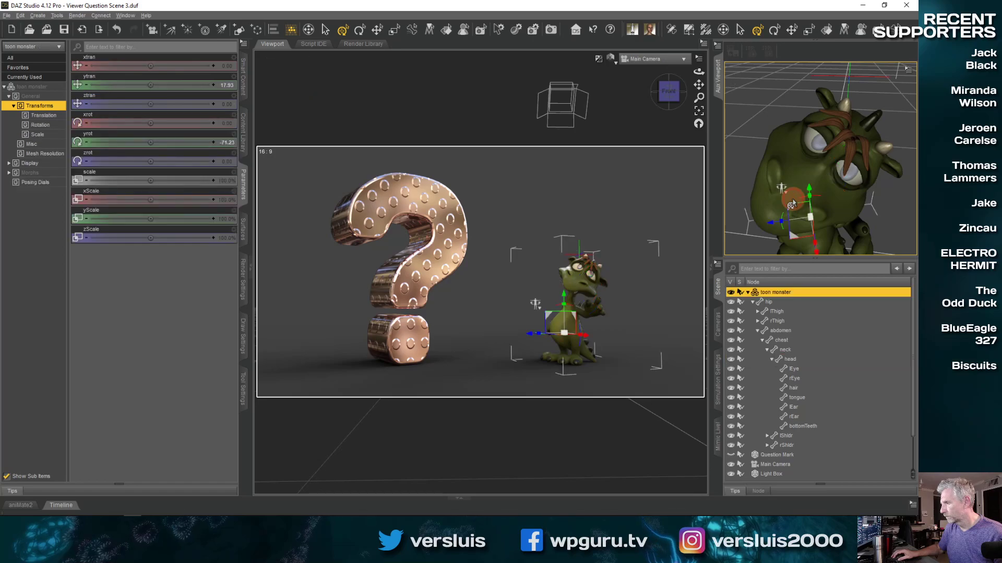
click(793, 358)
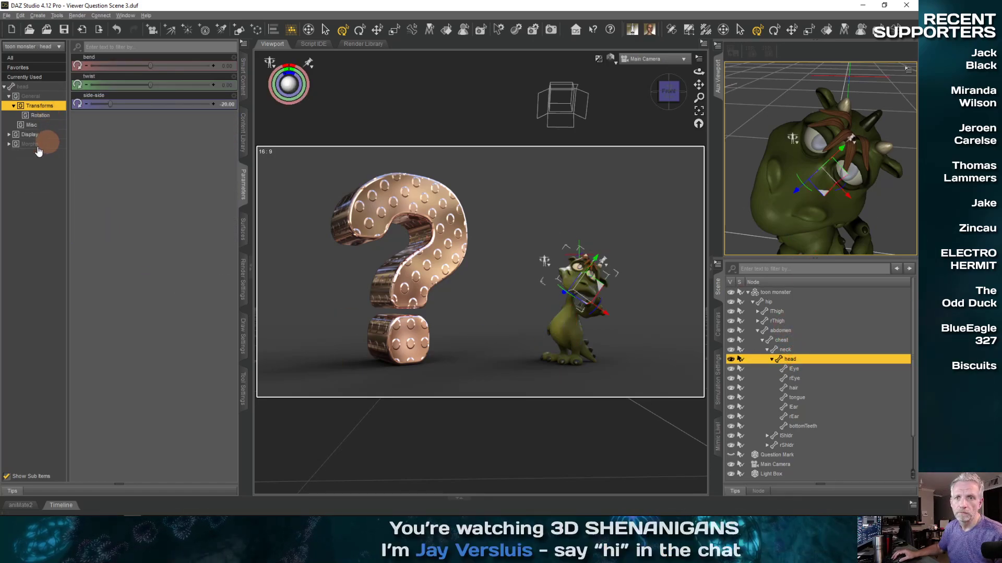
click(10, 145)
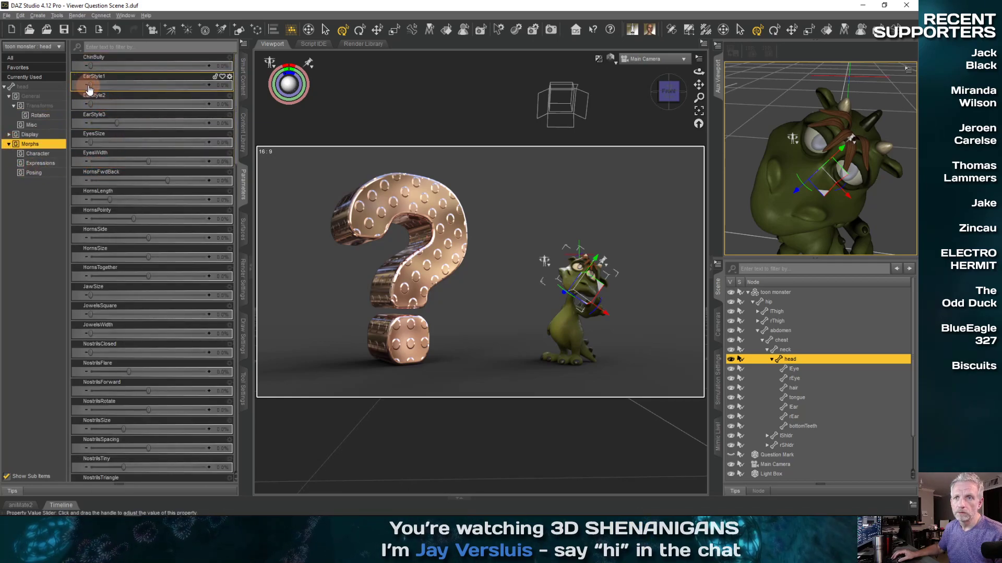
Step: Try the head's EarStyle1, EyesSize and EyesWidth morphs and revert them
mouse_move(89, 85)
mouse_down()
mouse_move(145, 85)
mouse_move(76, 84)
mouse_up()
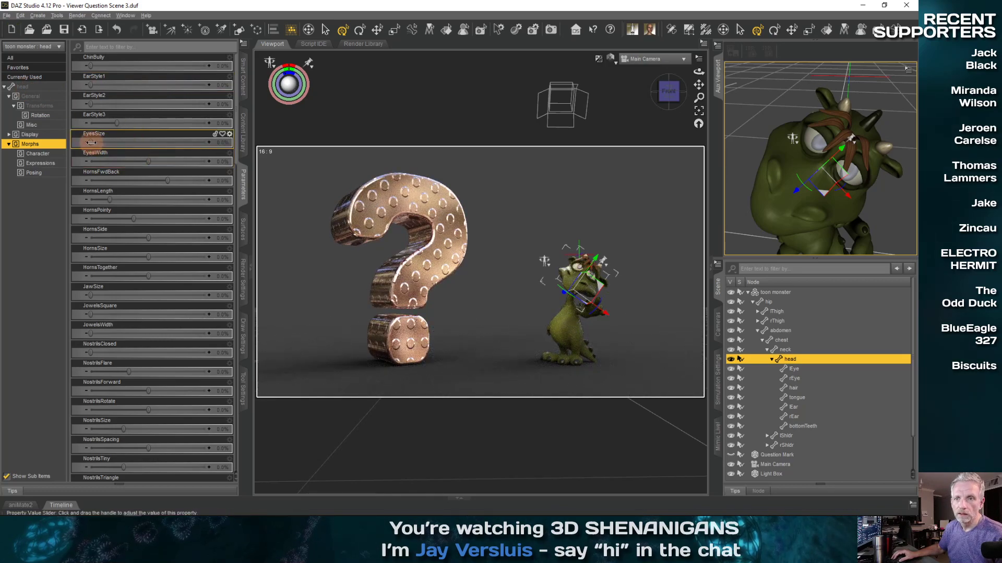
drag(91, 143, 55, 146)
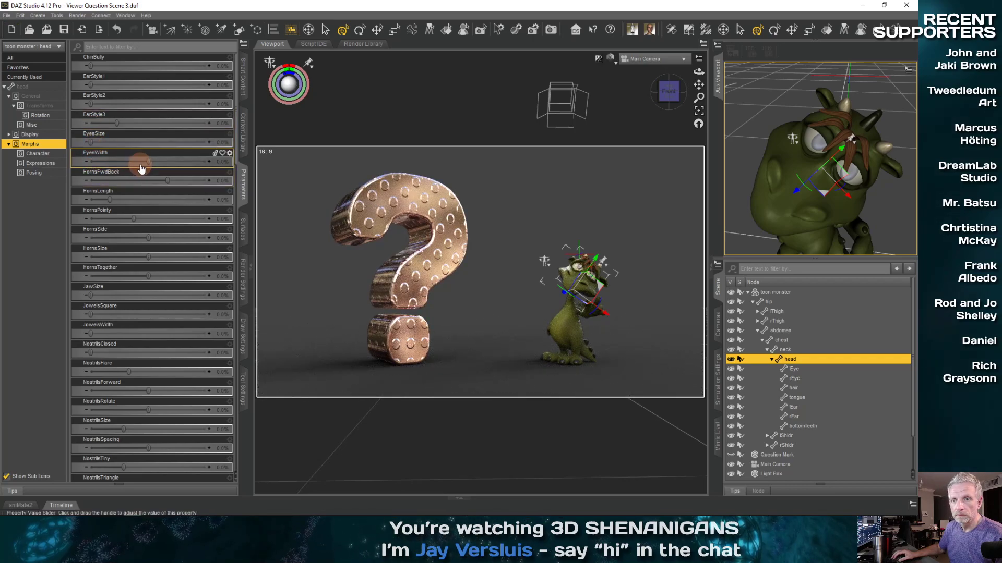
drag(147, 161, 64, 172)
key(ctrl+z)
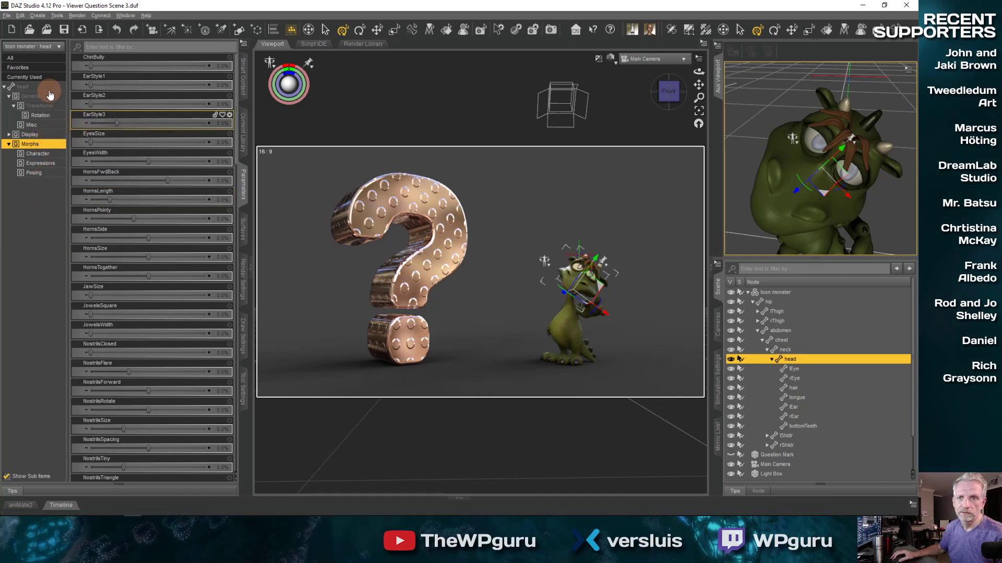
Step: Filter the head's morphs for "eyes", lower EyesSideSide and set EyesUpDown to -62.5%
click(170, 47)
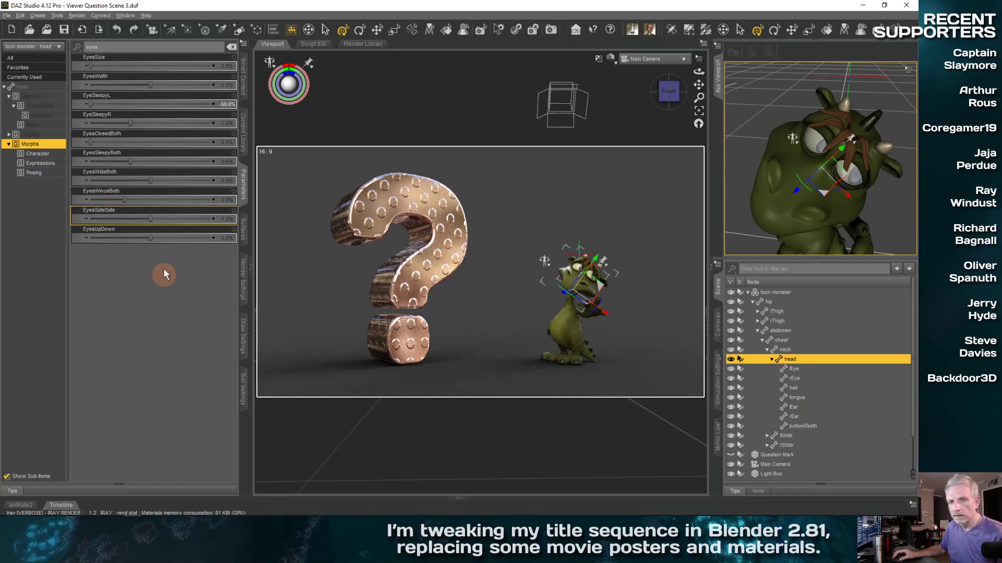
drag(150, 219, 113, 238)
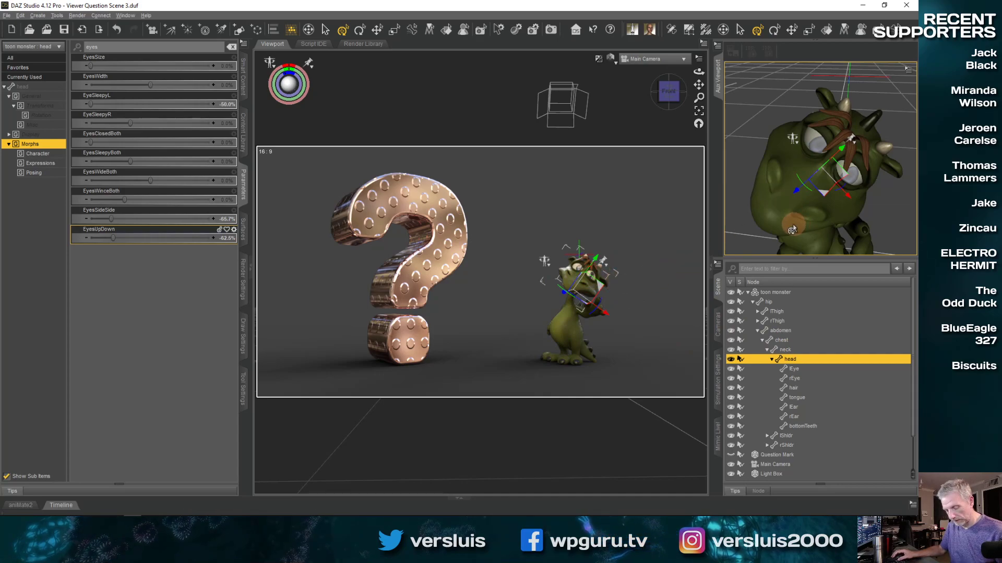
Step: Rotate the monster's head slightly with the manipulator and set EyesSideSide to -71.3%
middle_drag(793, 230, 792, 229)
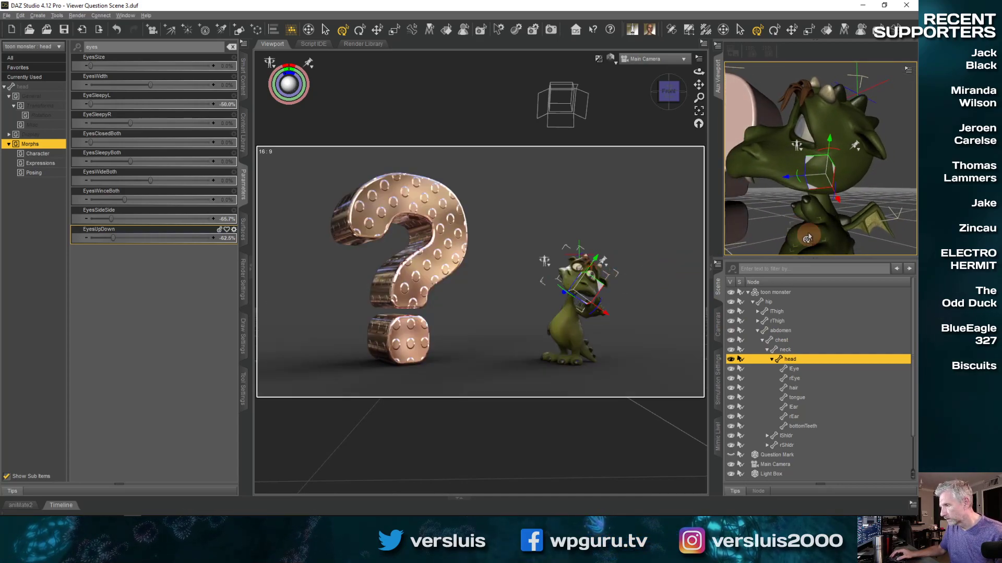
drag(821, 155, 817, 159)
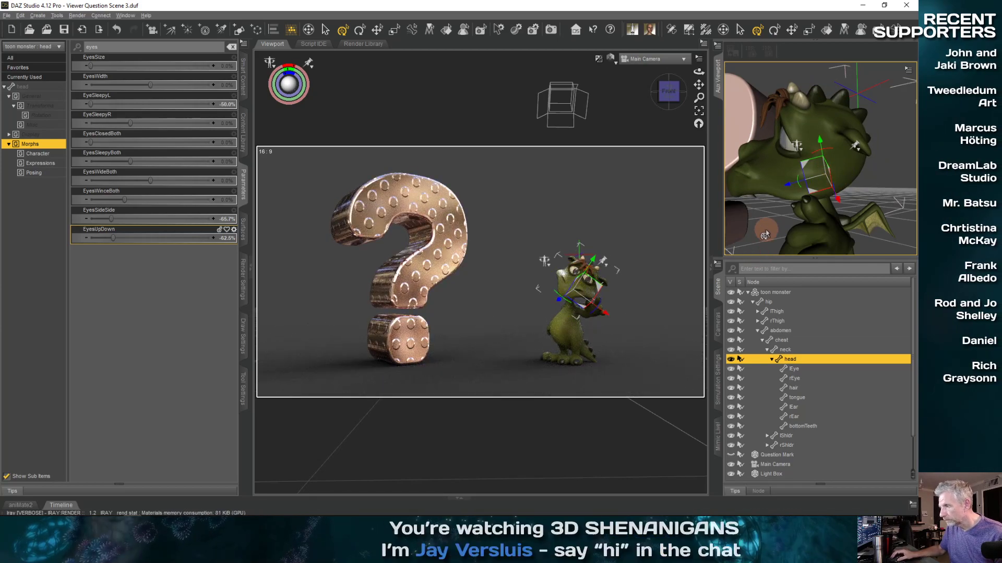
drag(111, 219, 109, 218)
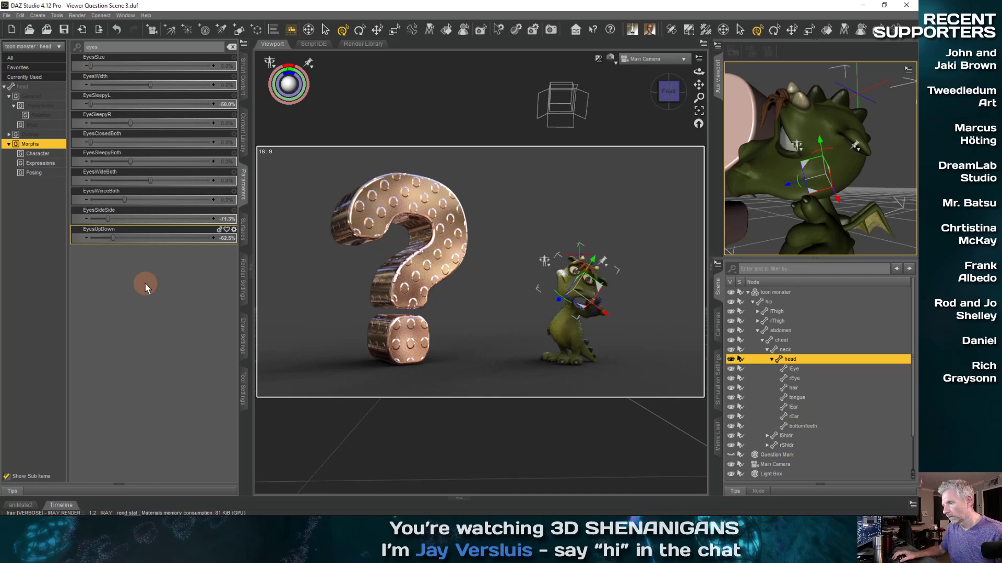
Step: Rotate the monster's head slightly further and reorient its right shoulder bone (rShldr)
drag(834, 151, 832, 150)
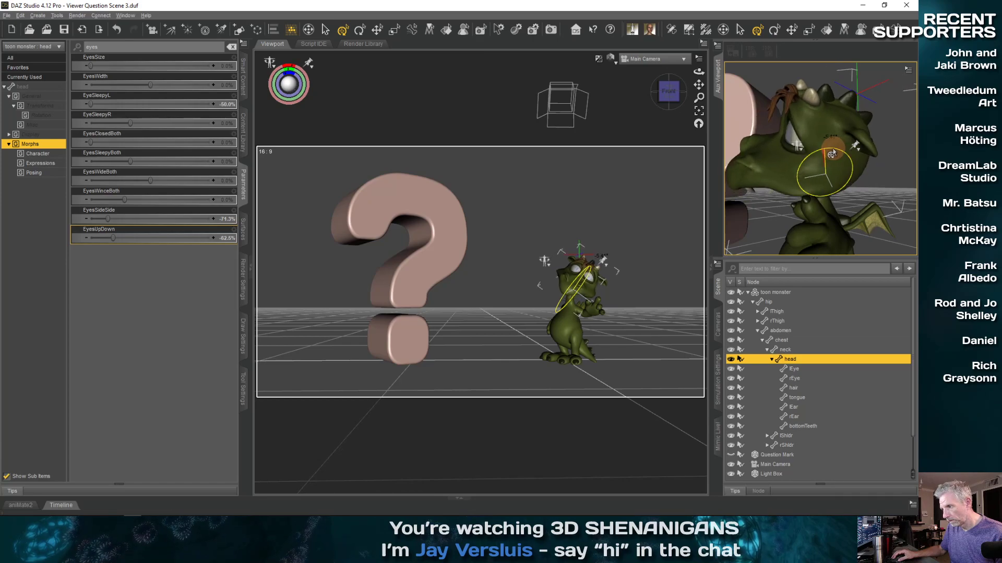
mouse_move(800, 224)
ctrl+alt+mouse_down()
mouse_move(838, 234)
mouse_move(802, 216)
ctrl+alt+mouse_up()
click(778, 219)
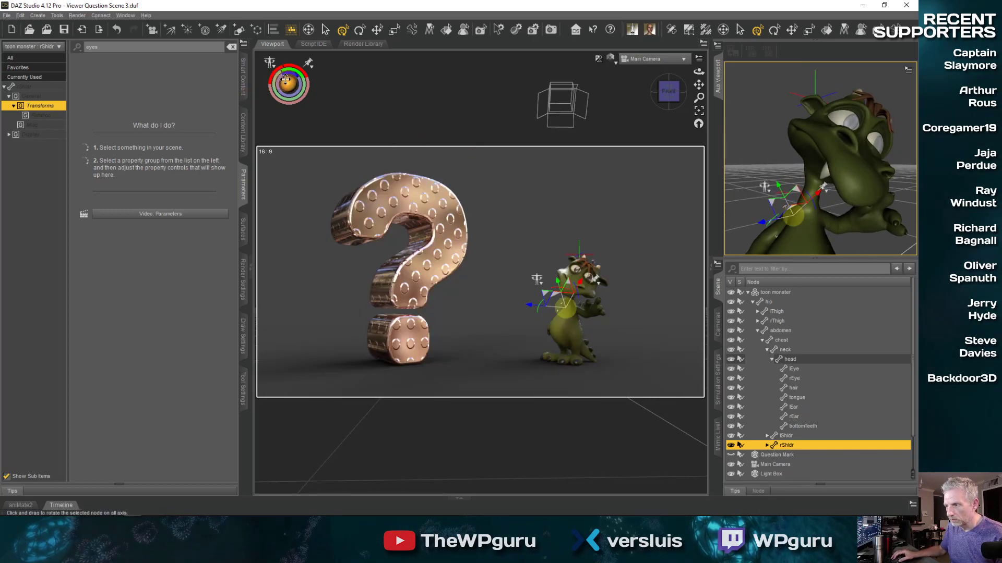
drag(288, 83, 289, 84)
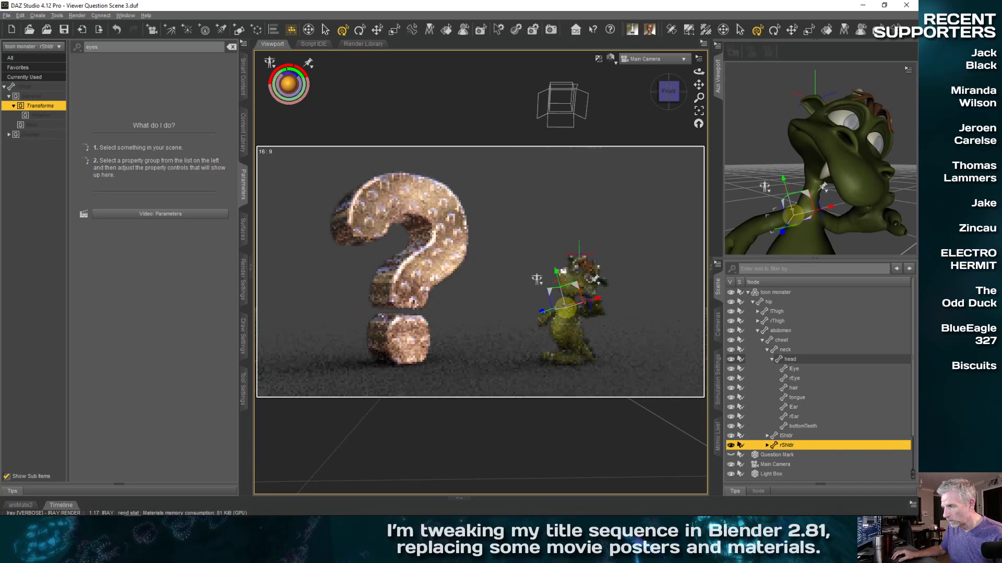
click(289, 84)
Step: Rotate the monster's right forearm bone (rForeArm) to turn the arm
click(761, 233)
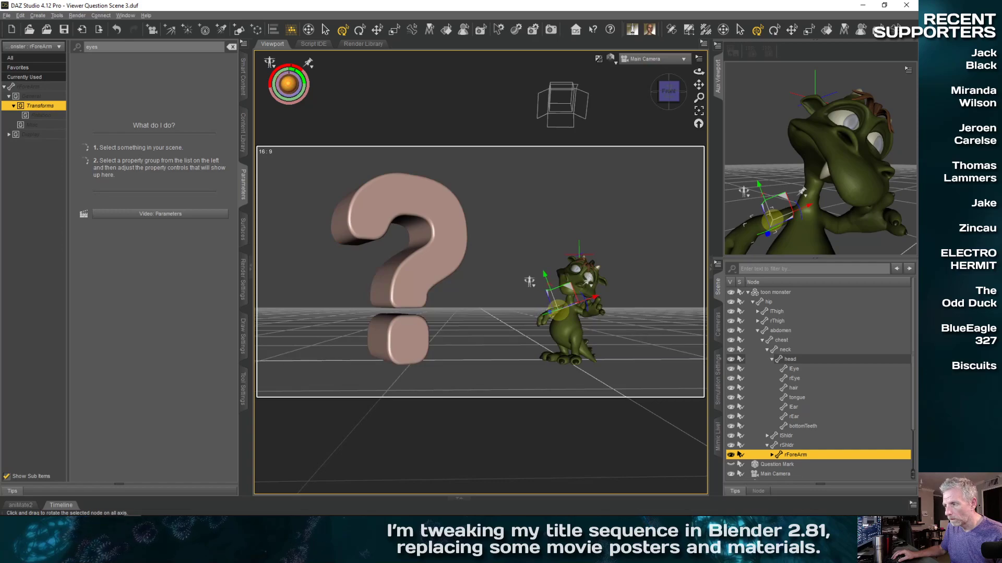
drag(288, 85, 284, 72)
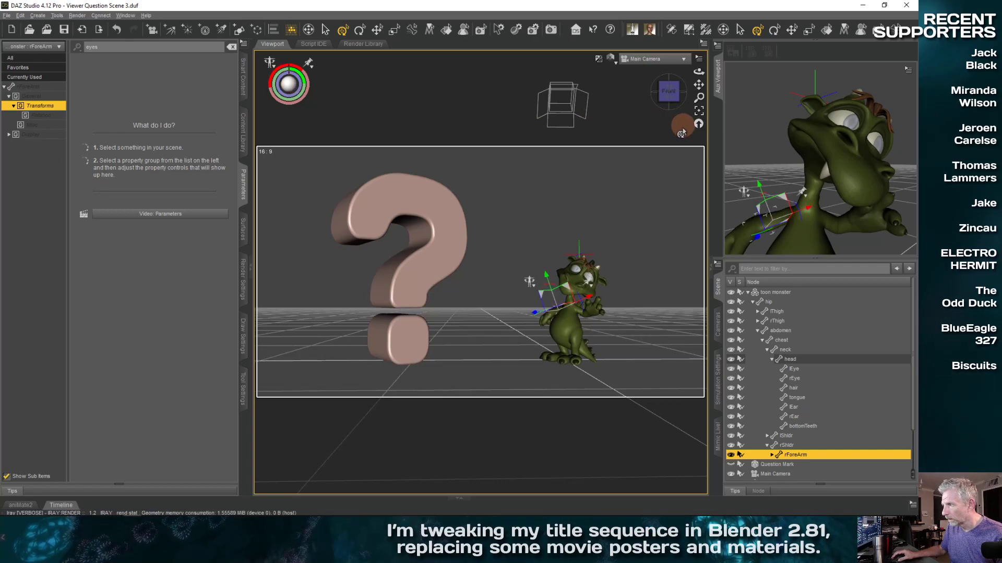
scroll(793, 193, up, 4)
middle_drag(793, 193, 858, 134)
Step: Expand the right hand's bones in the scene hierarchy and rotate the index finger bone rIndex1
click(793, 188)
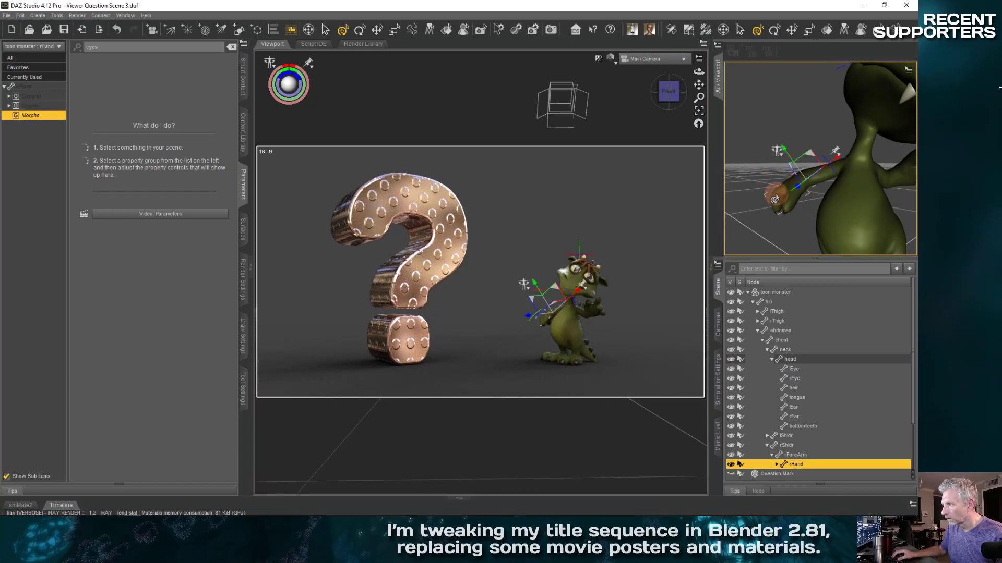
scroll(812, 389, down, 2)
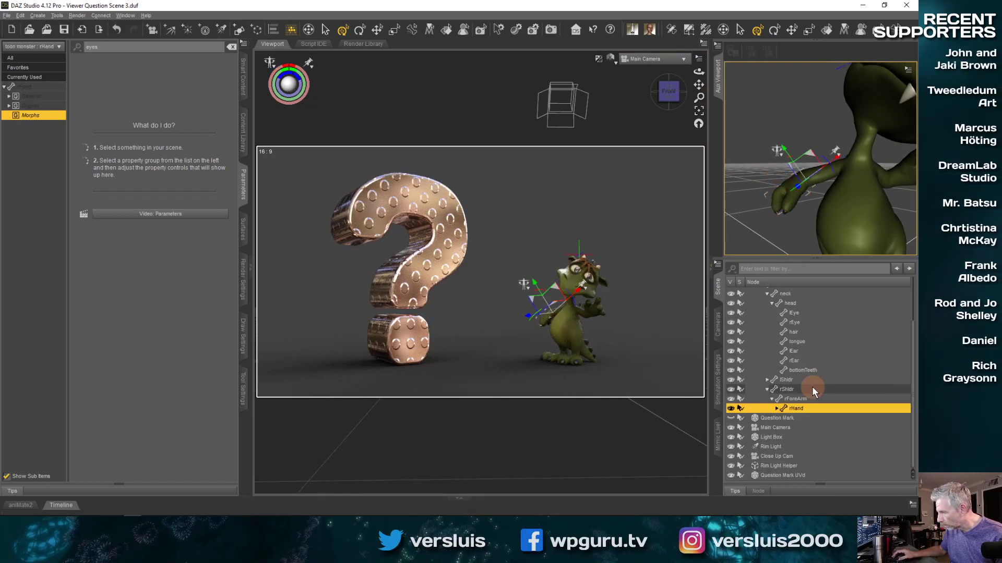
click(776, 408)
scroll(815, 384, down, 2)
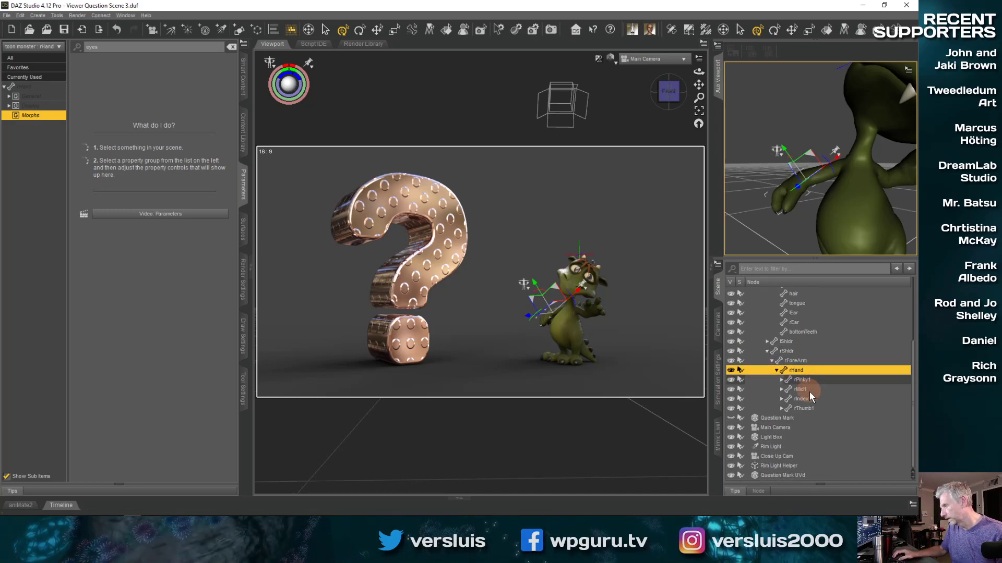
click(812, 399)
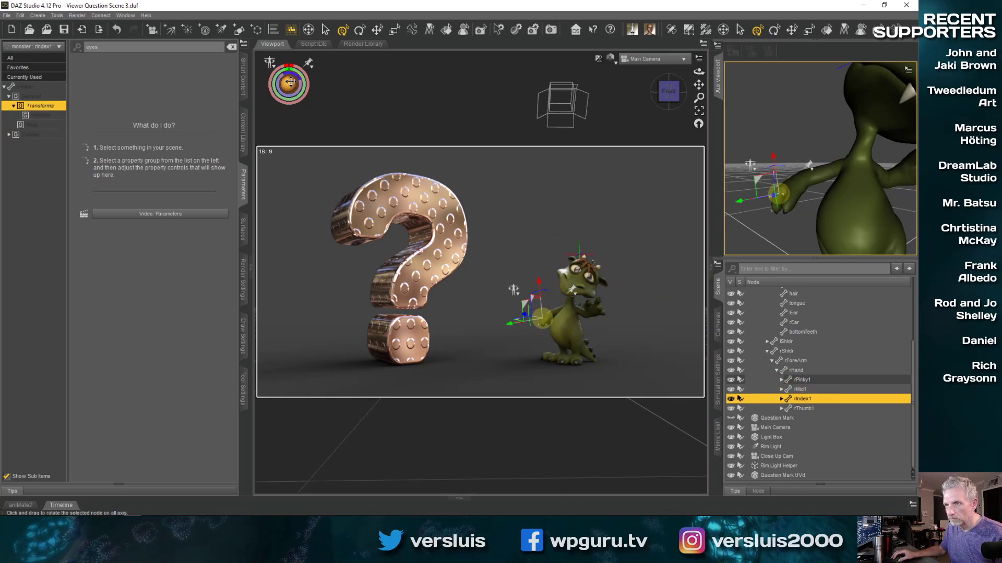
drag(542, 316, 543, 316)
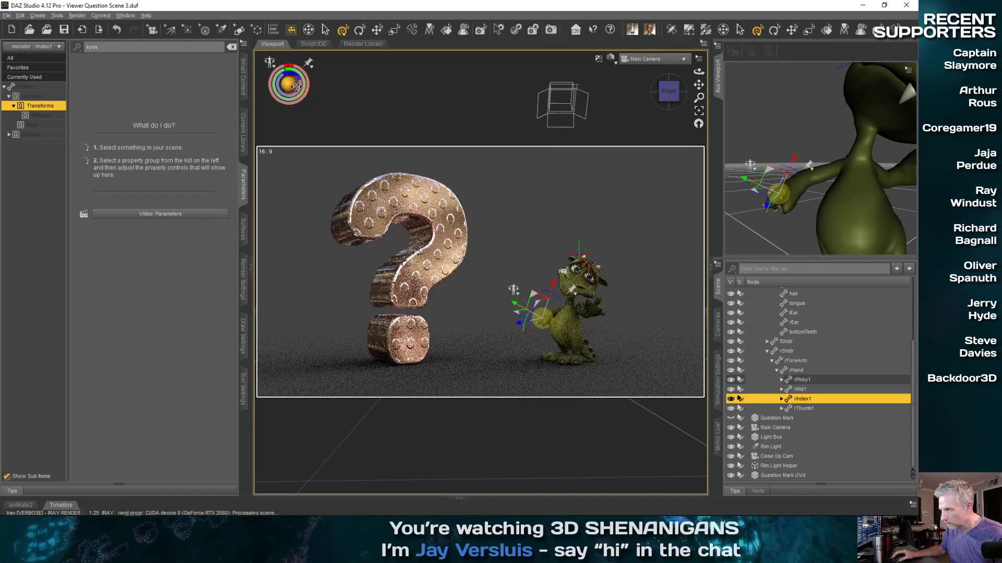
Step: Raise the monster's right arm by rotating the shoulder bone and bend the right hand upward
click(798, 192)
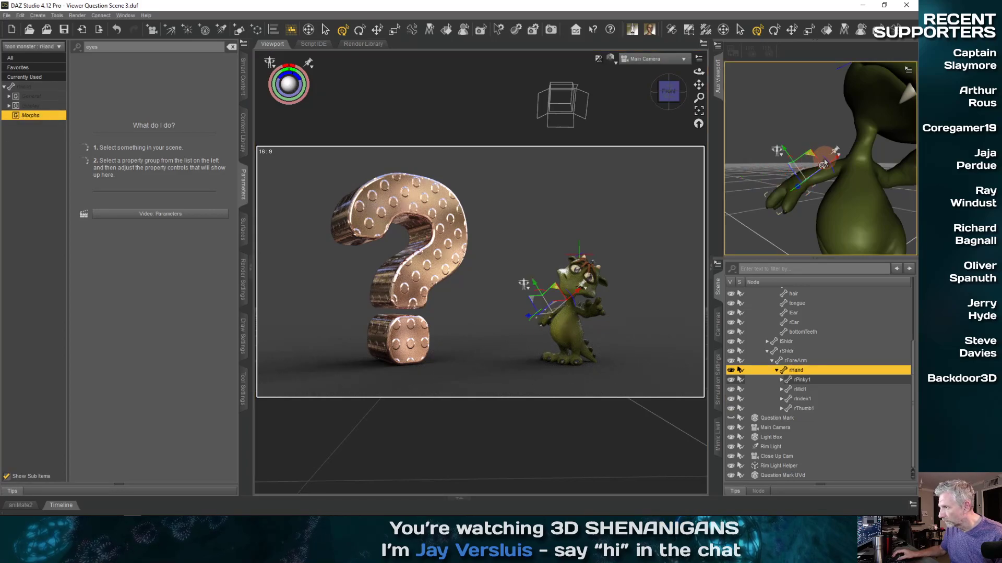
drag(830, 166, 828, 174)
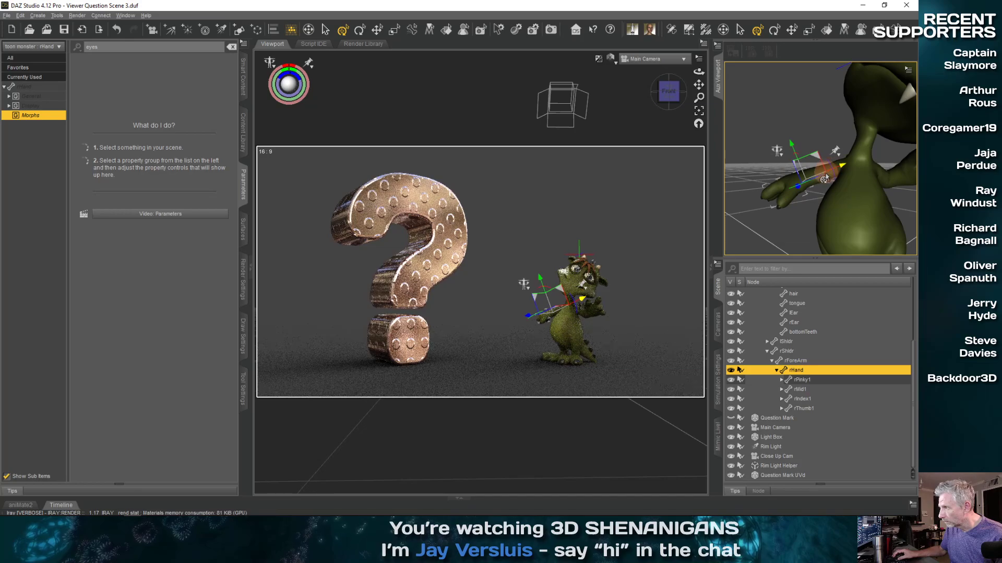
click(832, 167)
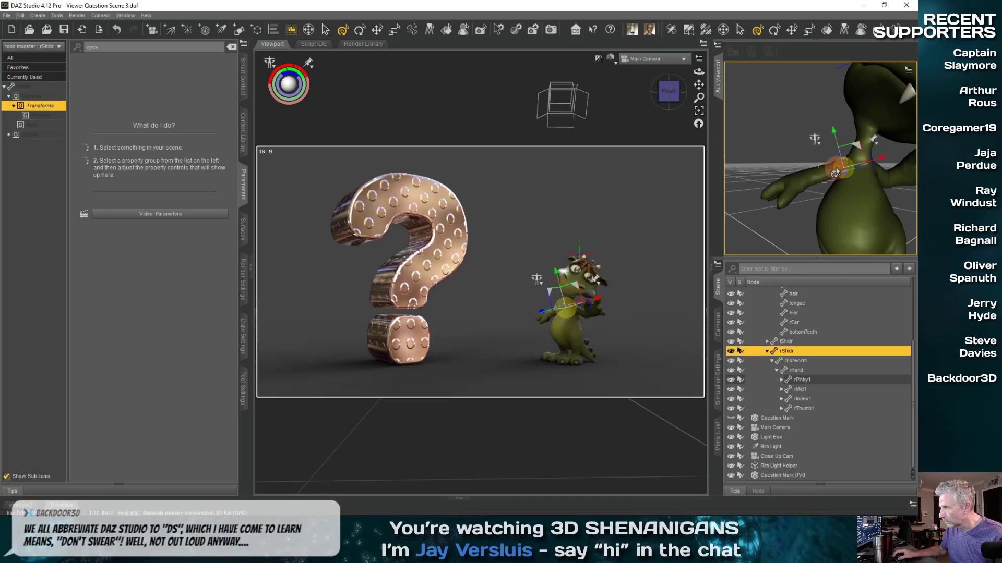
drag(867, 163, 878, 167)
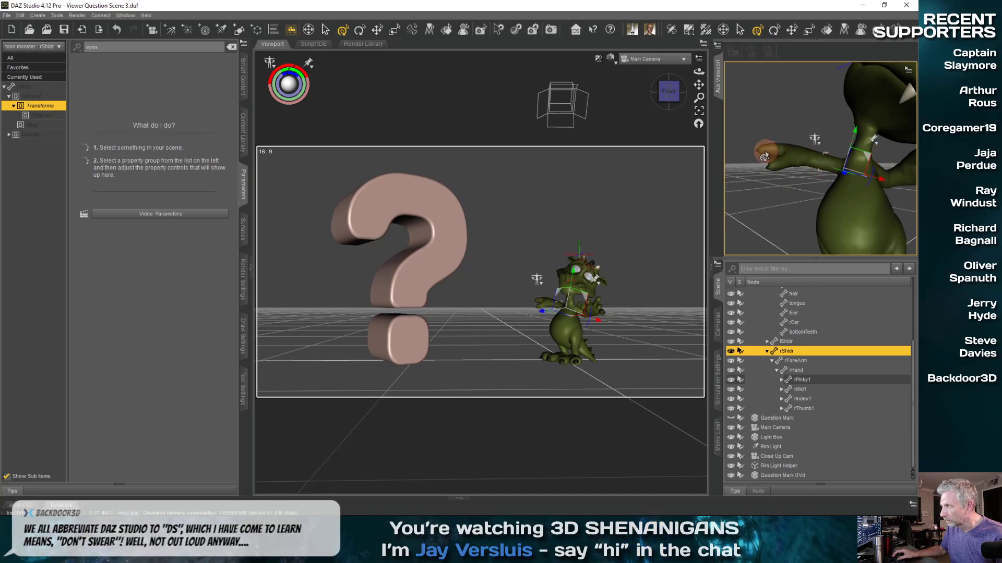
click(779, 156)
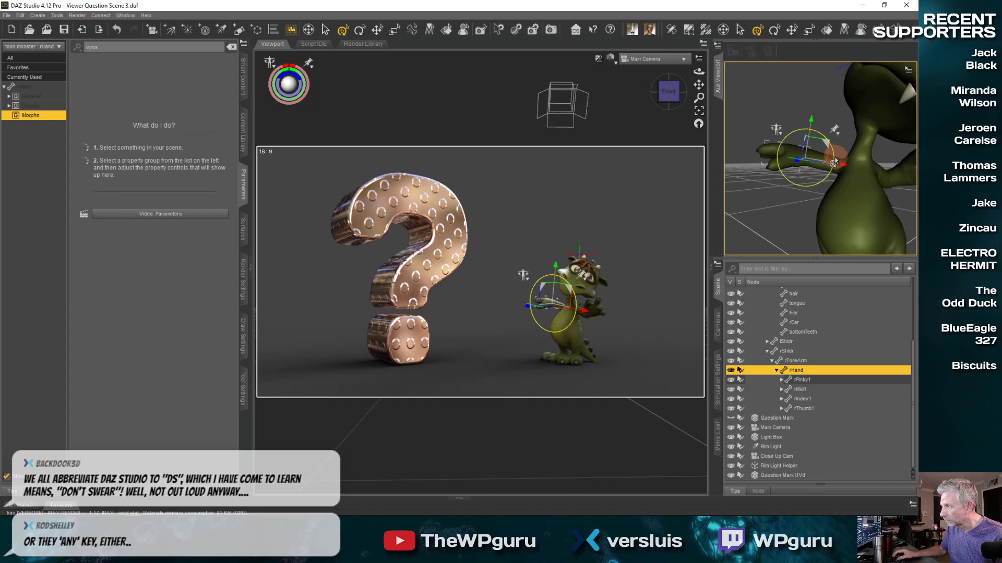
drag(832, 164, 821, 153)
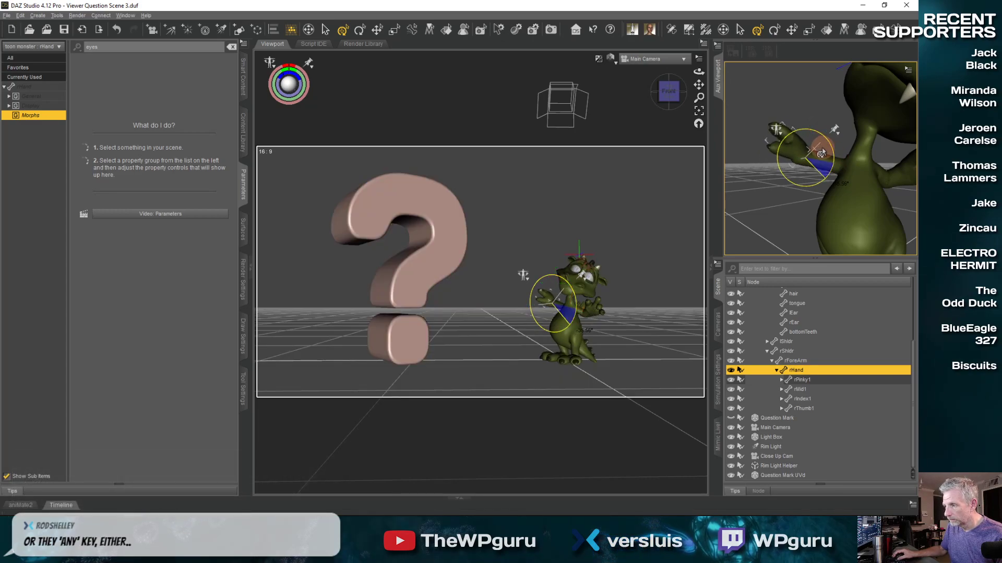
Step: Select rIndex1 again and adjust its rotation on the raised right hand
right_click(773, 131)
click(829, 190)
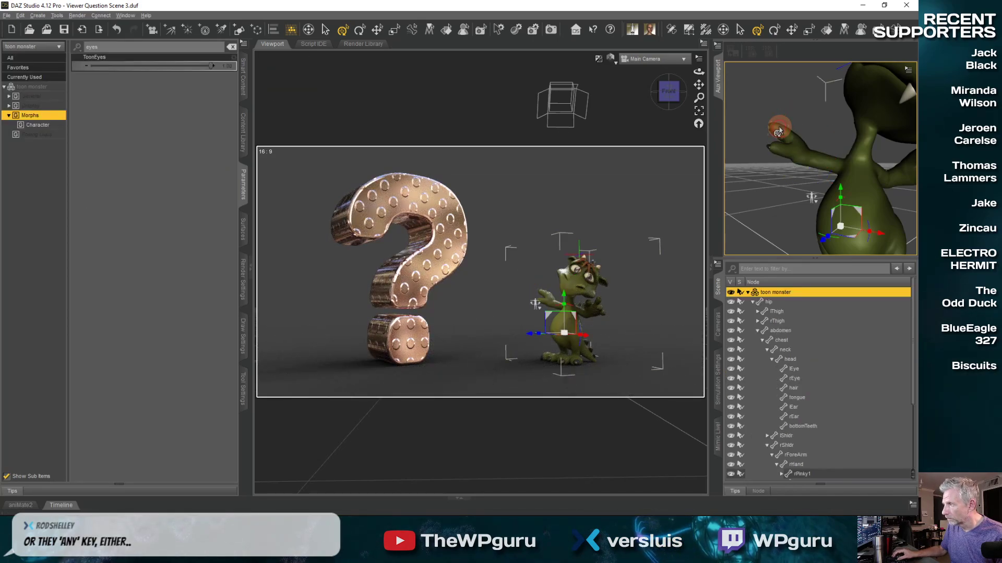
scroll(845, 399, down, 3)
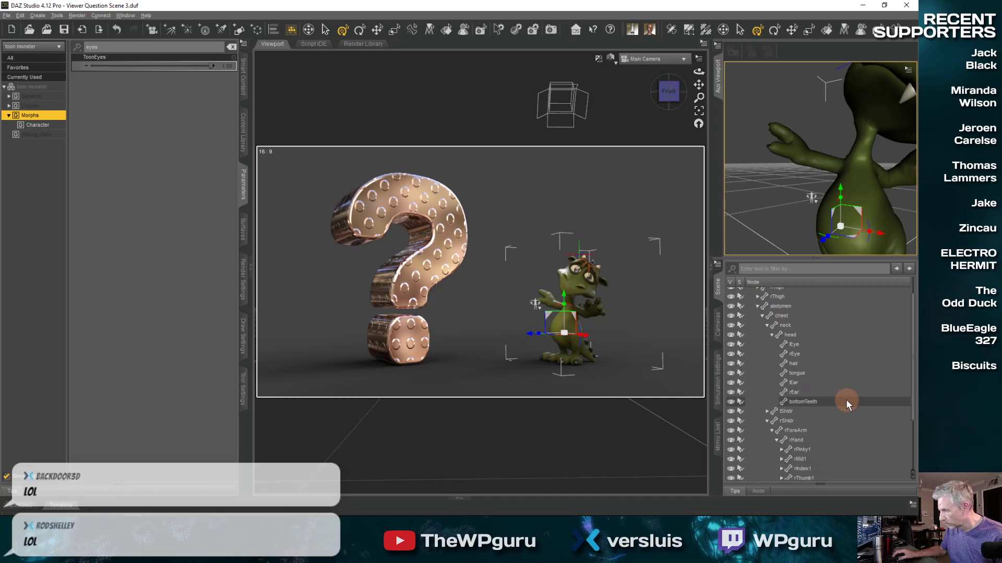
click(811, 399)
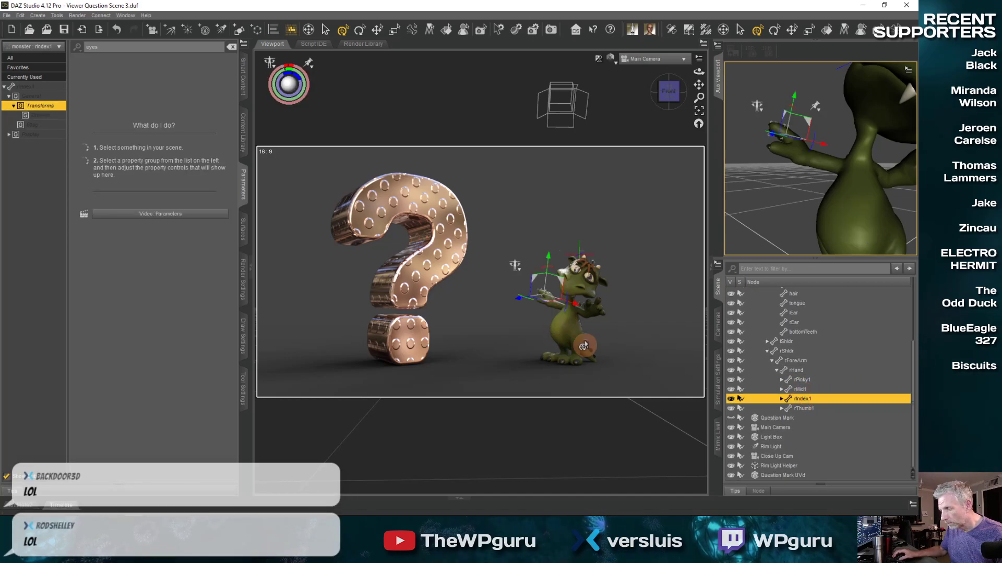
mouse_move(566, 310)
mouse_down()
mouse_move(595, 314)
mouse_move(665, 421)
mouse_up()
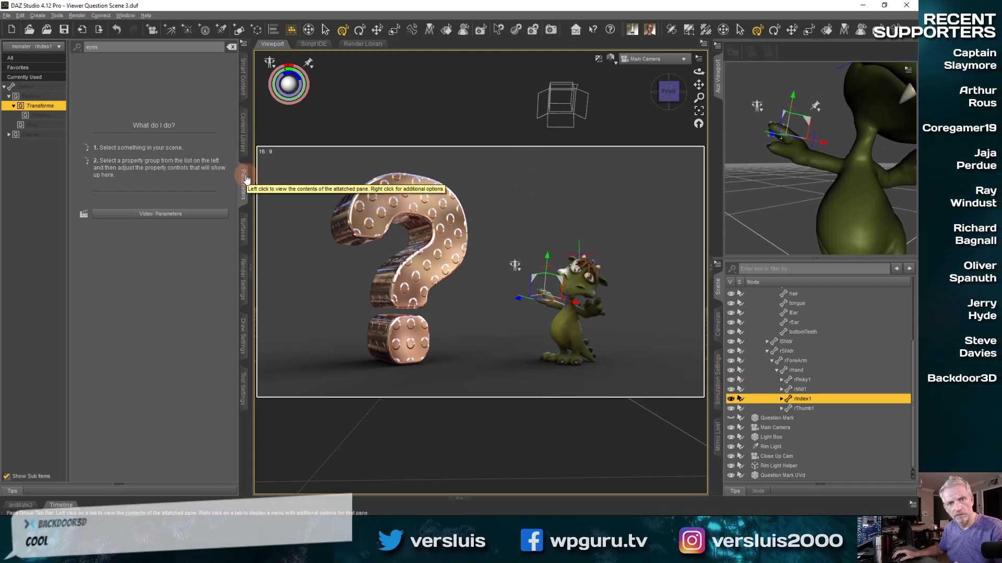
Step: Collapse the toon monster's bone hierarchy, select the whole figure and save the scene
scroll(849, 389, up, 3)
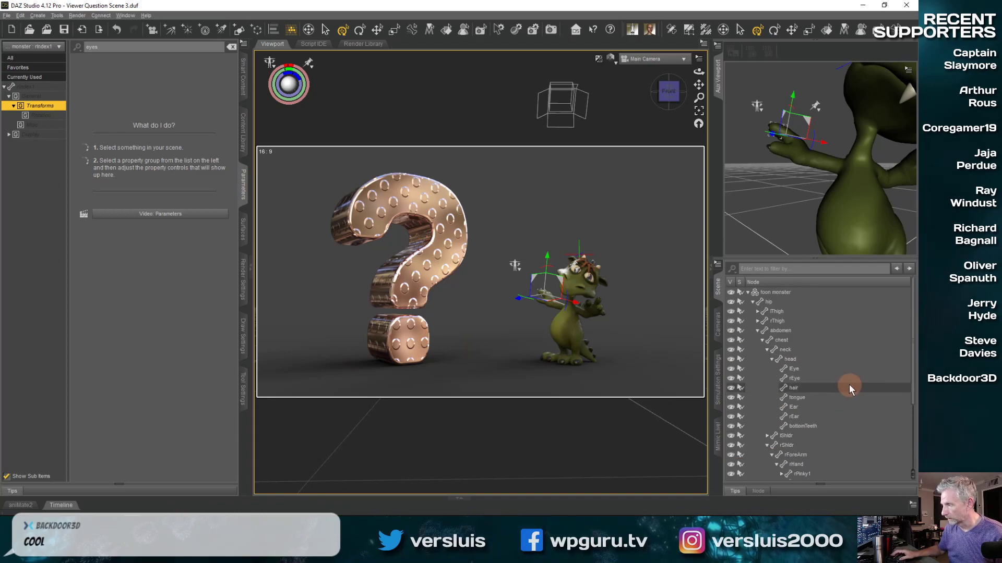
click(747, 292)
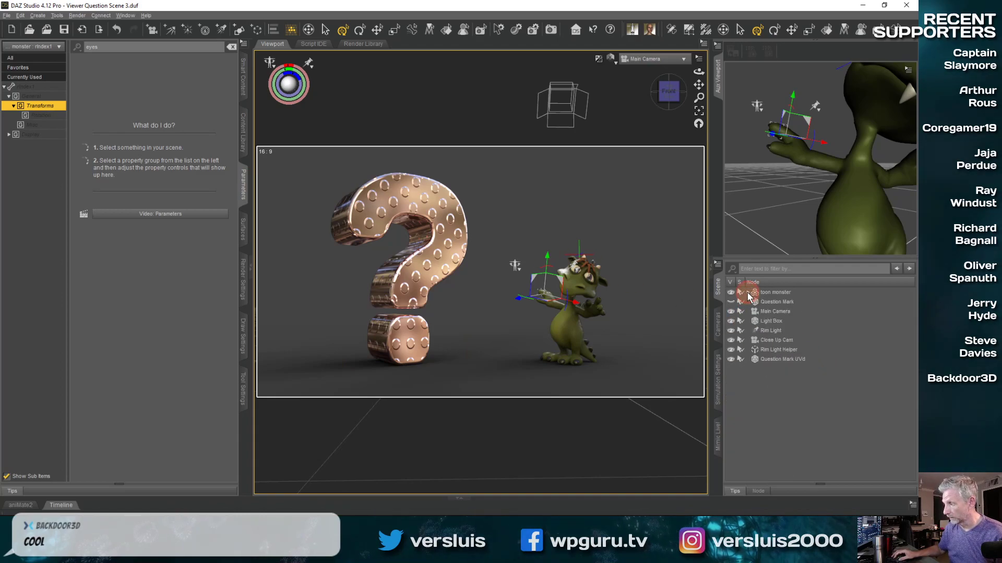
click(777, 292)
key(ctrl+s)
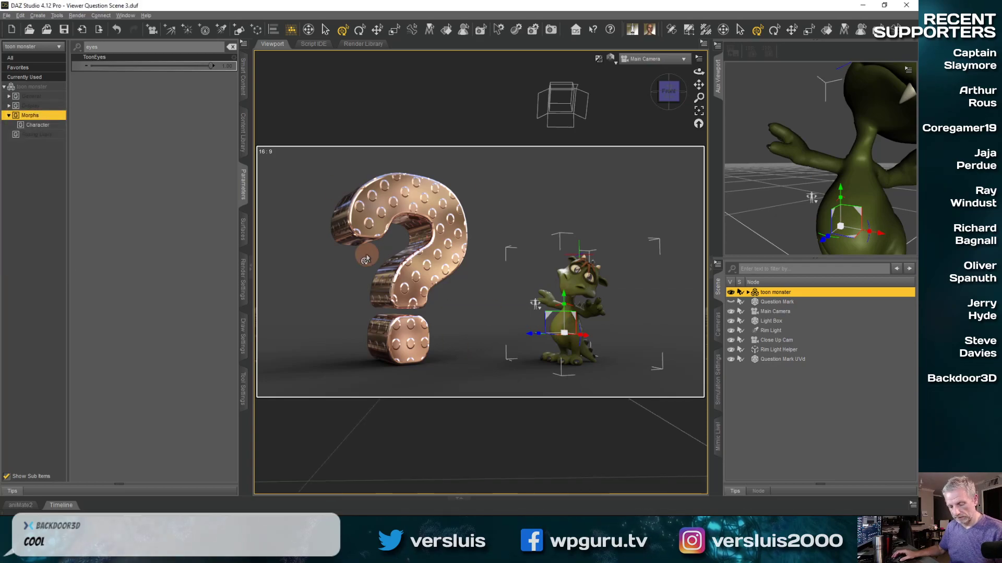
Step: Render the scene and examine the question mark and the monster's new pose in the rendered image
key(ctrl+r)
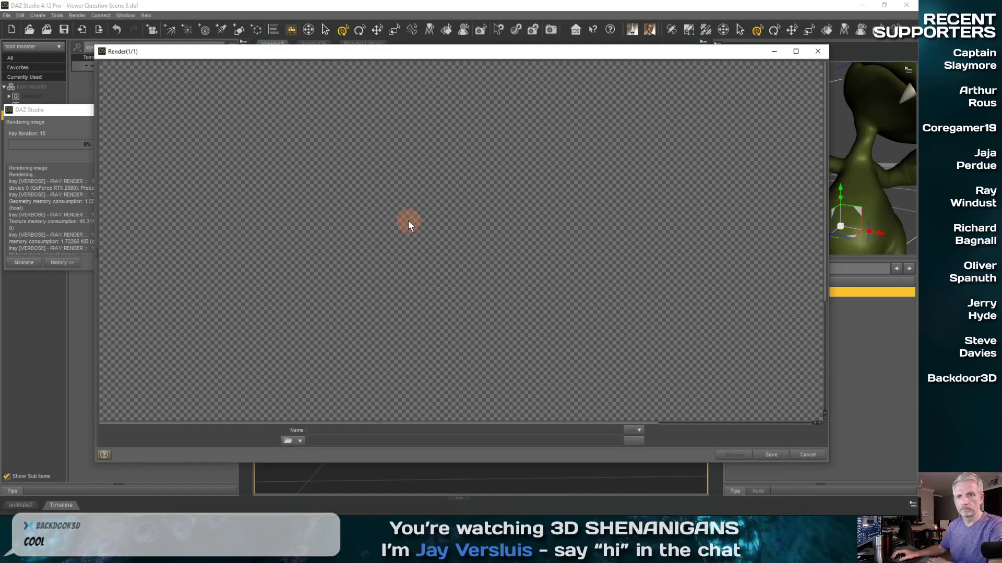
drag(387, 52, 389, 21)
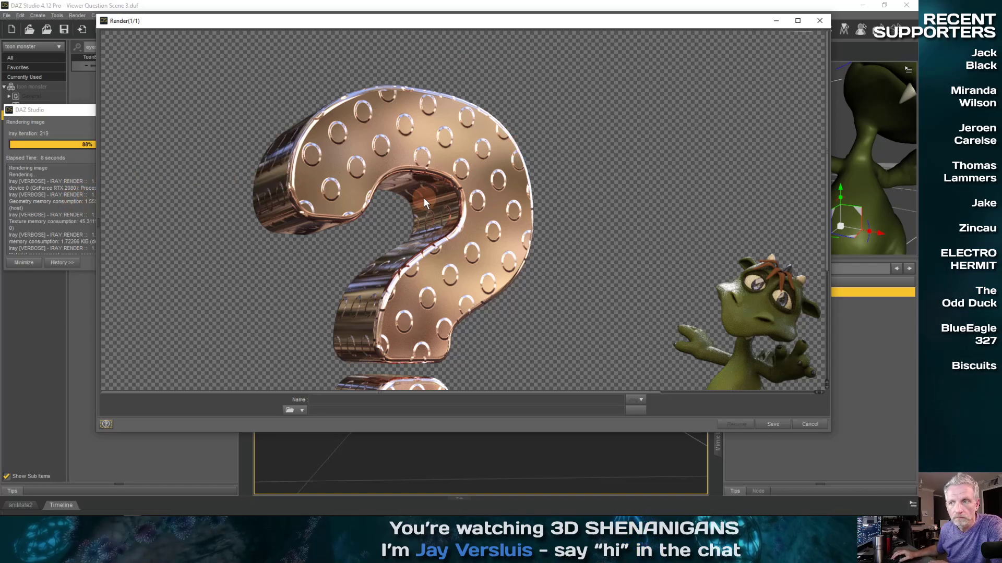
scroll(614, 278, down, 3)
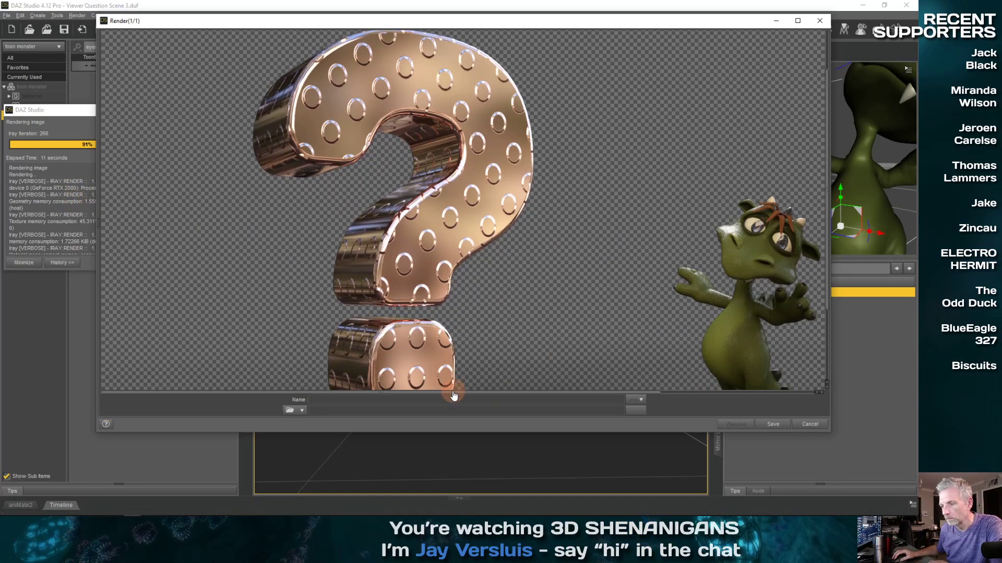
drag(454, 395, 530, 396)
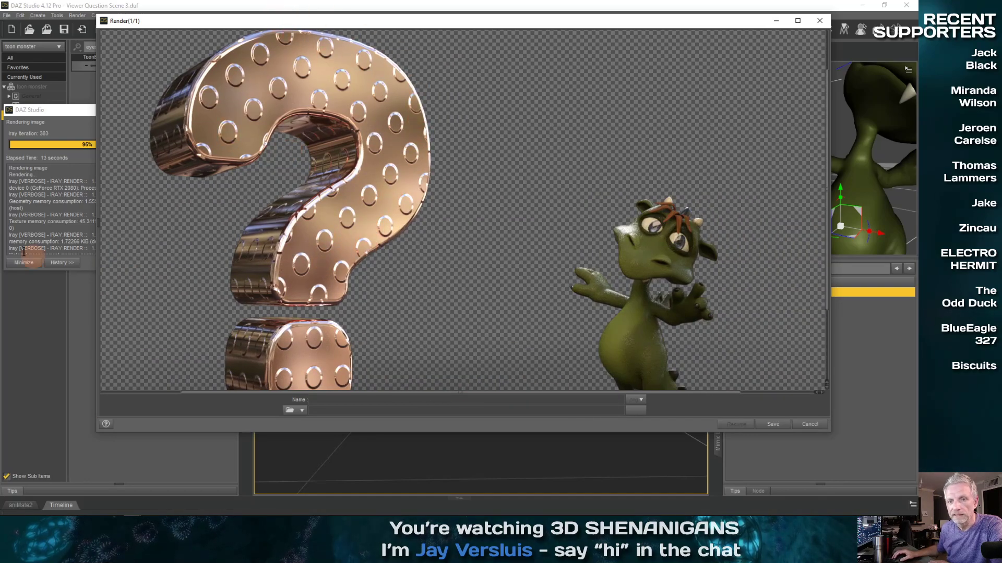
scroll(24, 229, down, 8)
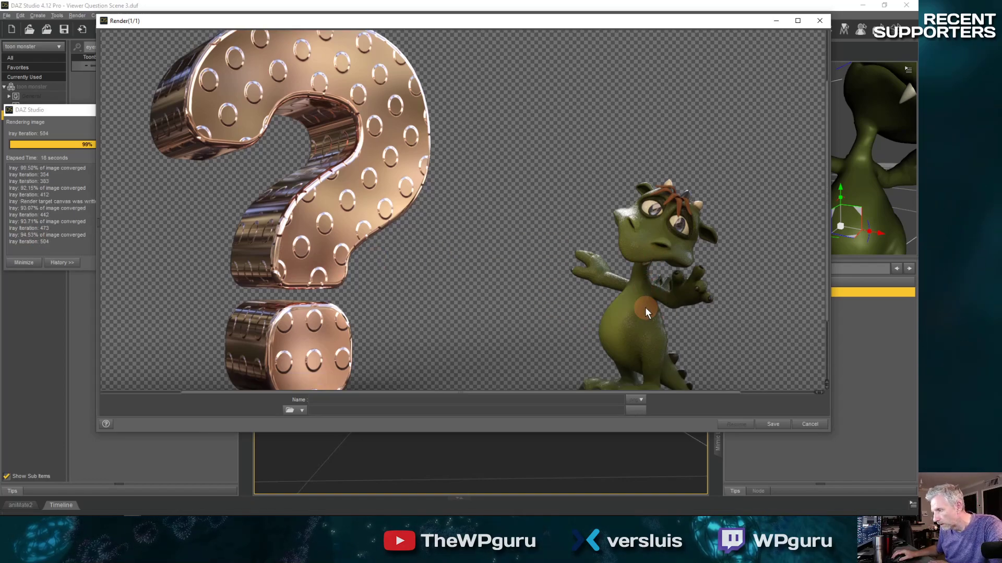
scroll(645, 307, down, 2)
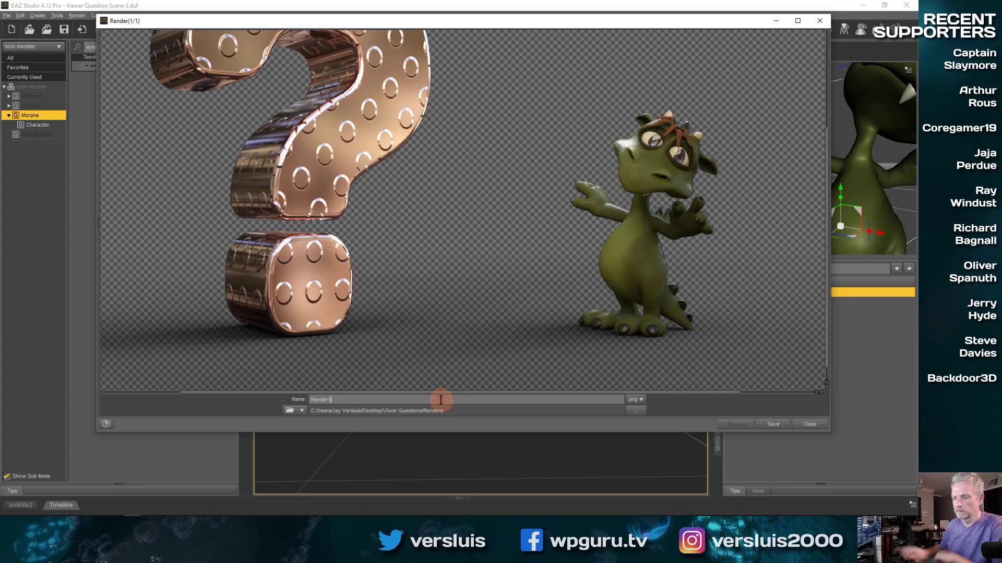
Step: Save the finished render as a PNG named Render2
key(BackSpace)
text(2)
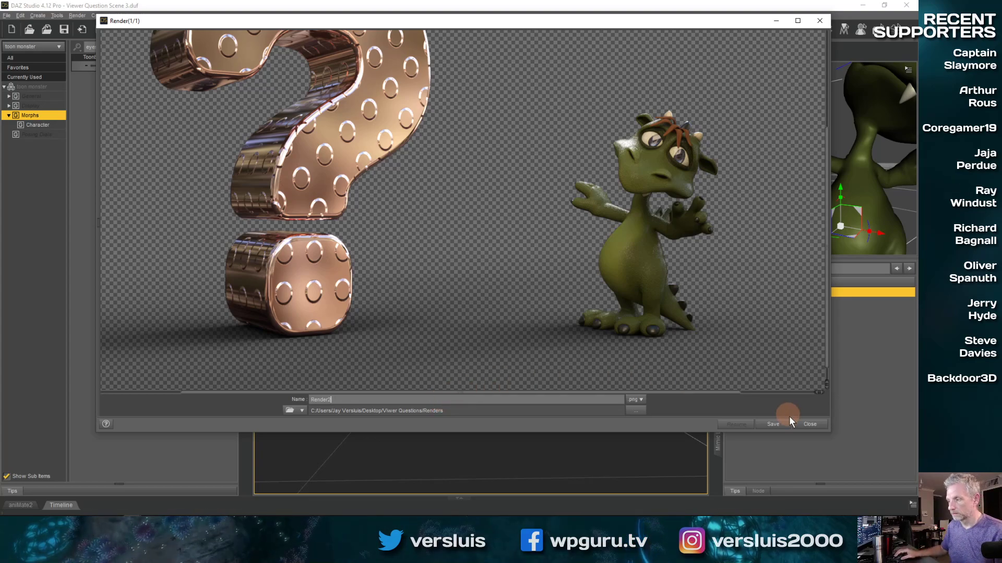
click(772, 423)
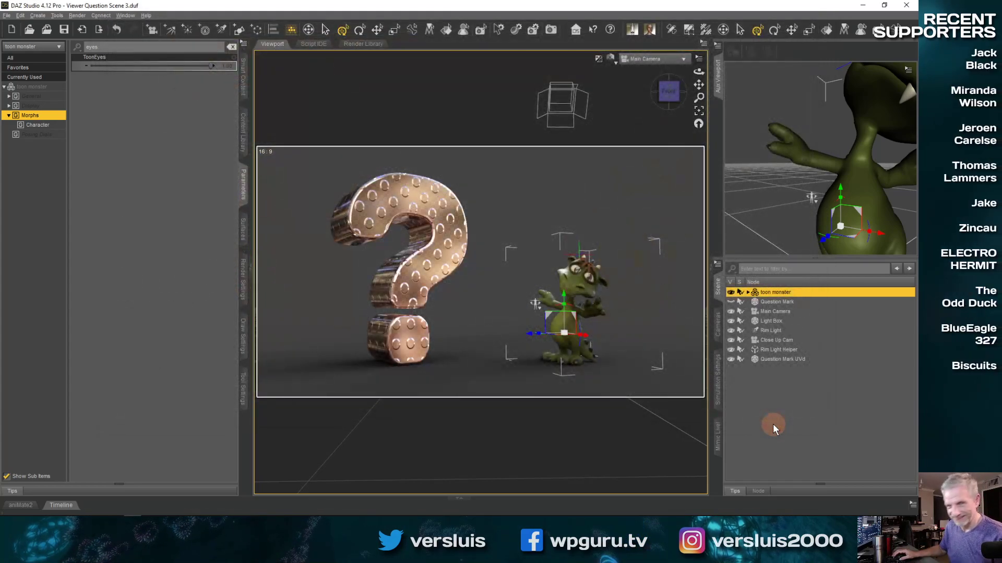
Step: Switch to Photoshop and place Render2.png from the Renders folder as an embedded object directly above the Render1 layer
key(alt+Tab)
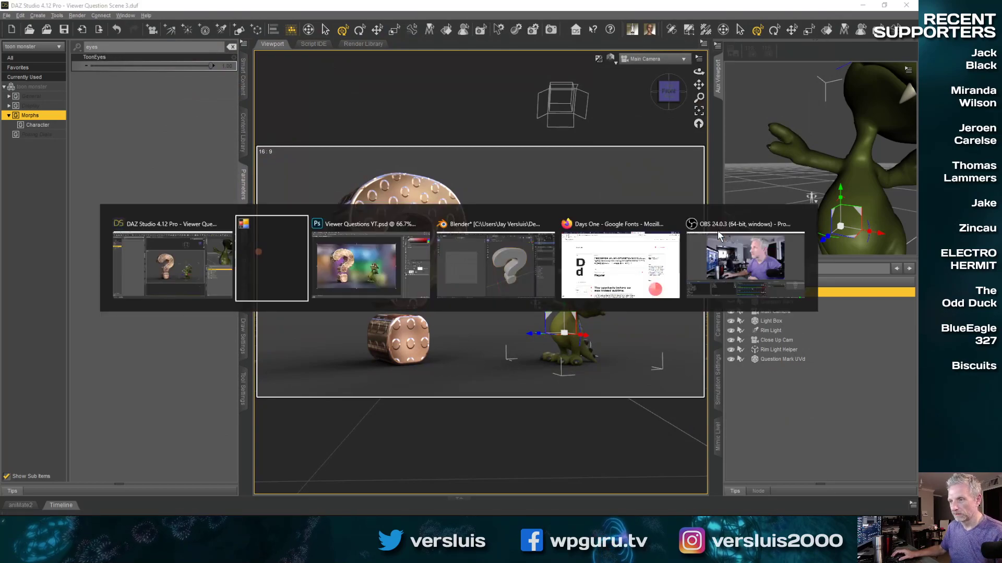
key(alt+Tab)
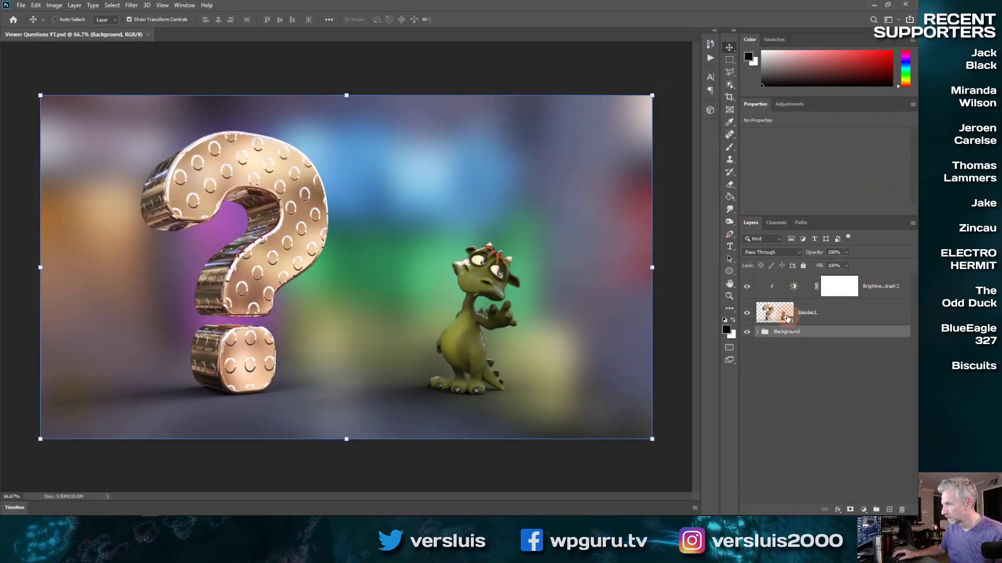
click(788, 317)
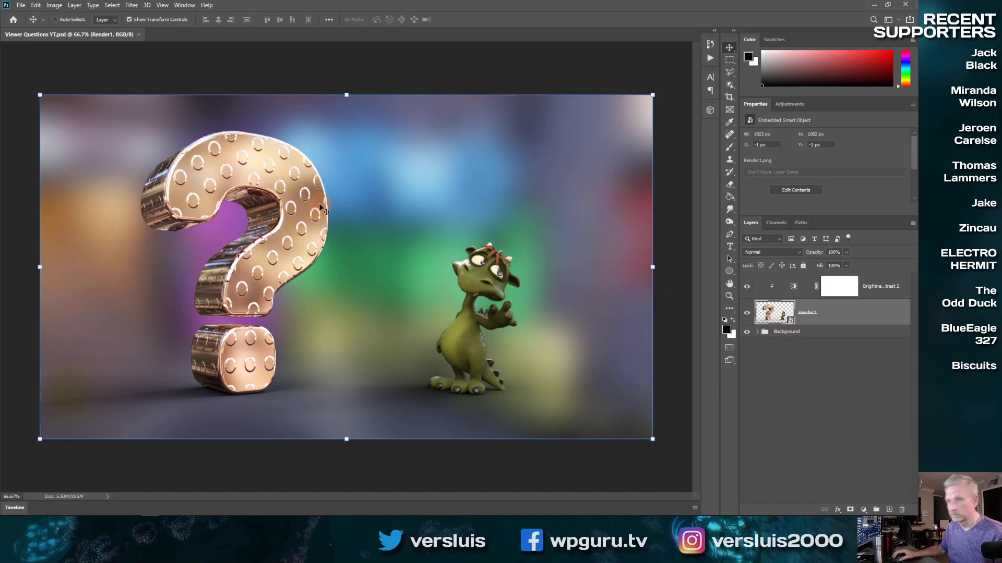
click(21, 5)
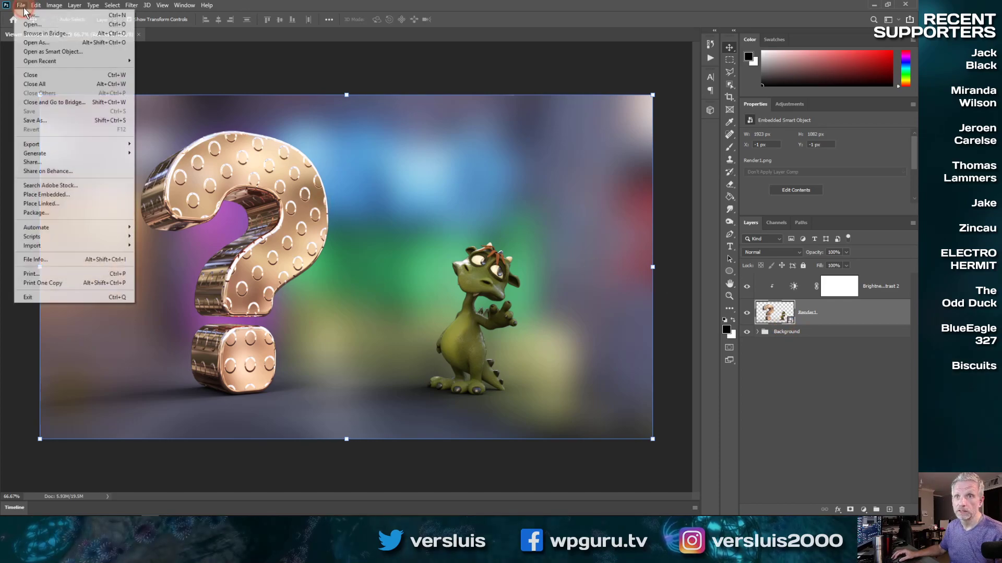
click(78, 194)
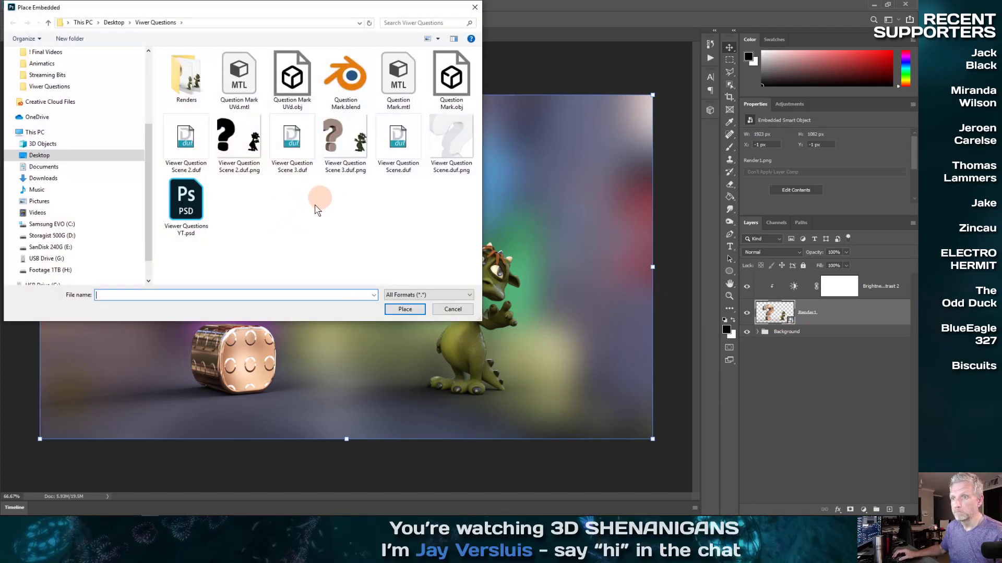
double_click(186, 77)
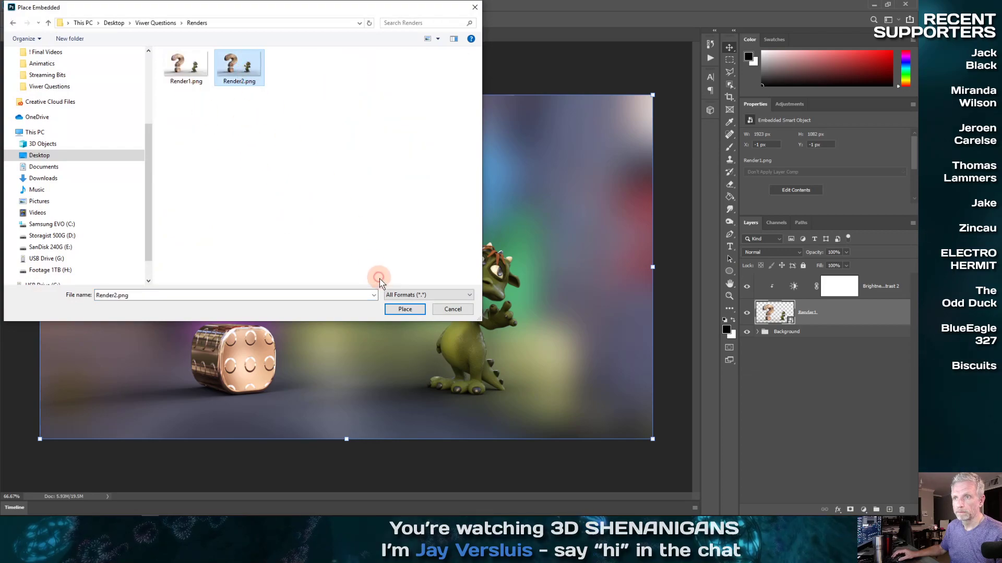
click(407, 309)
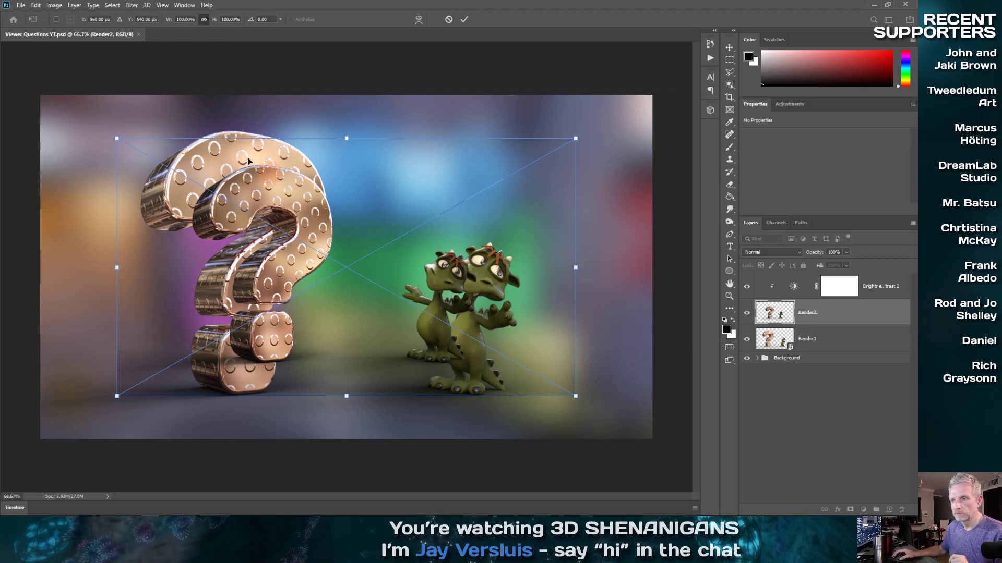
Step: Scale the placed Render2 image to about 133.77% so it fills the canvas, and hide the Render1 layer
drag(116, 139, 39, 95)
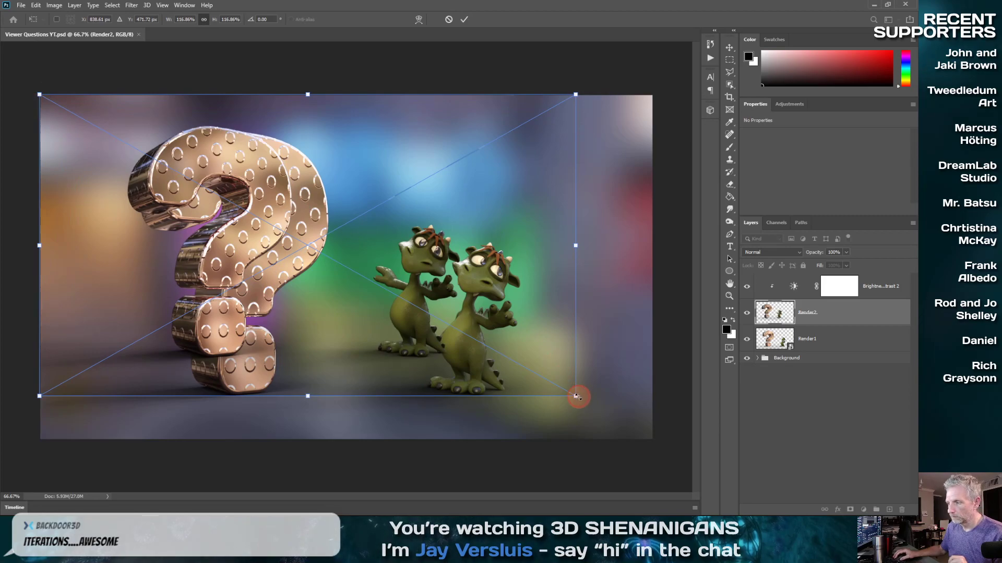
drag(575, 396, 657, 435)
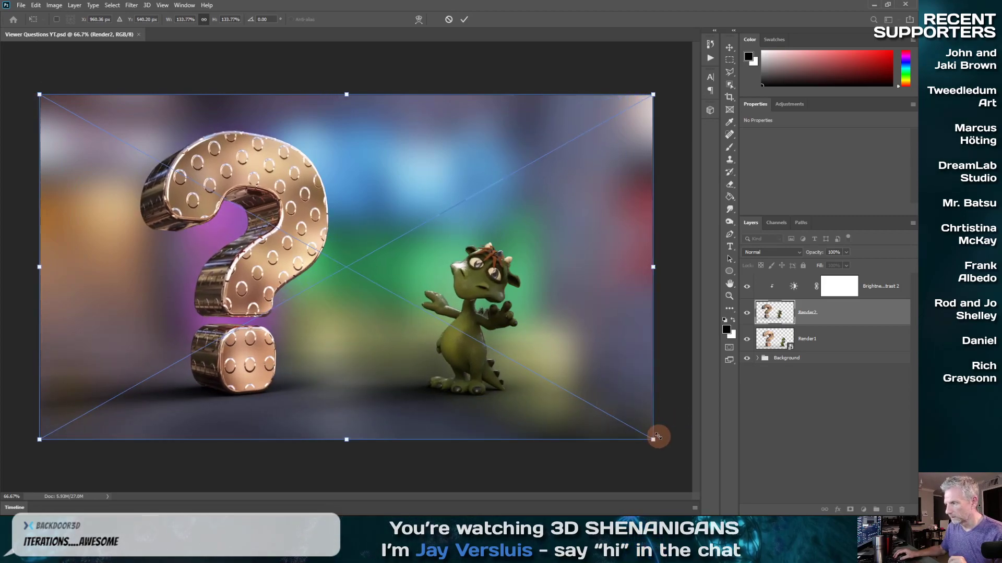
key(Return)
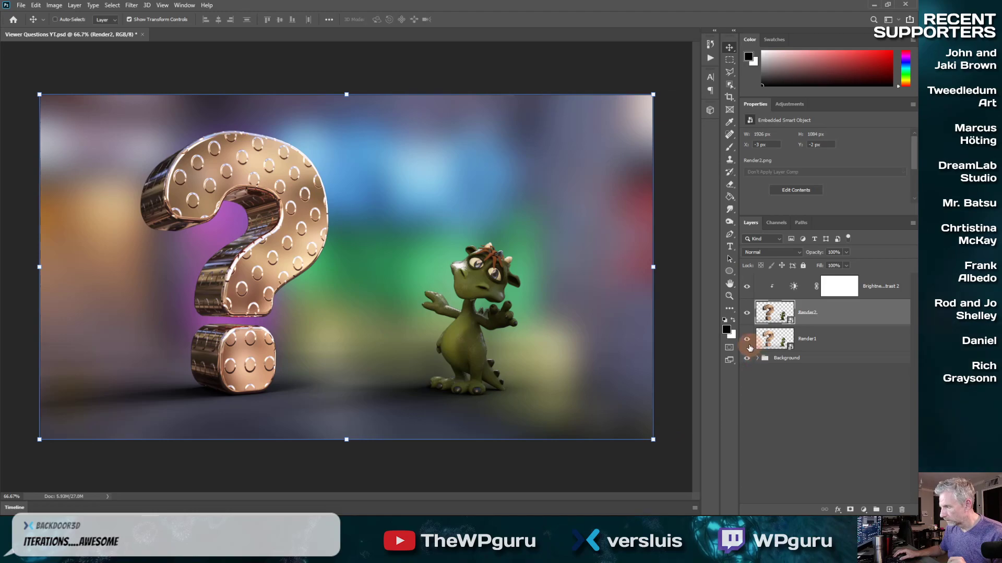
click(748, 344)
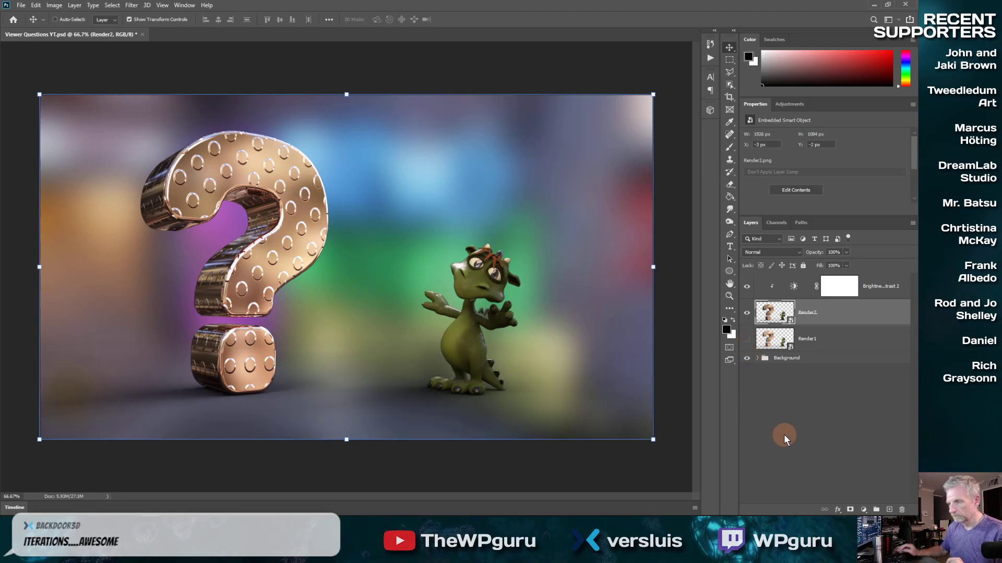
Step: Compare the monster's old and new poses by alternating the visibility of the Render1 and Render2 layers, ending with only Render2 shown
click(747, 312)
click(746, 339)
click(746, 313)
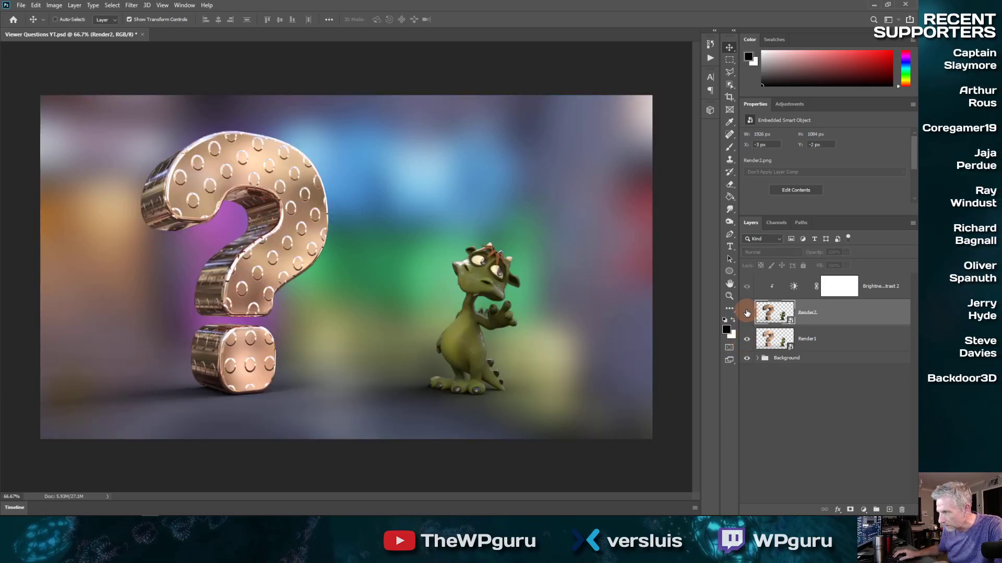
click(746, 339)
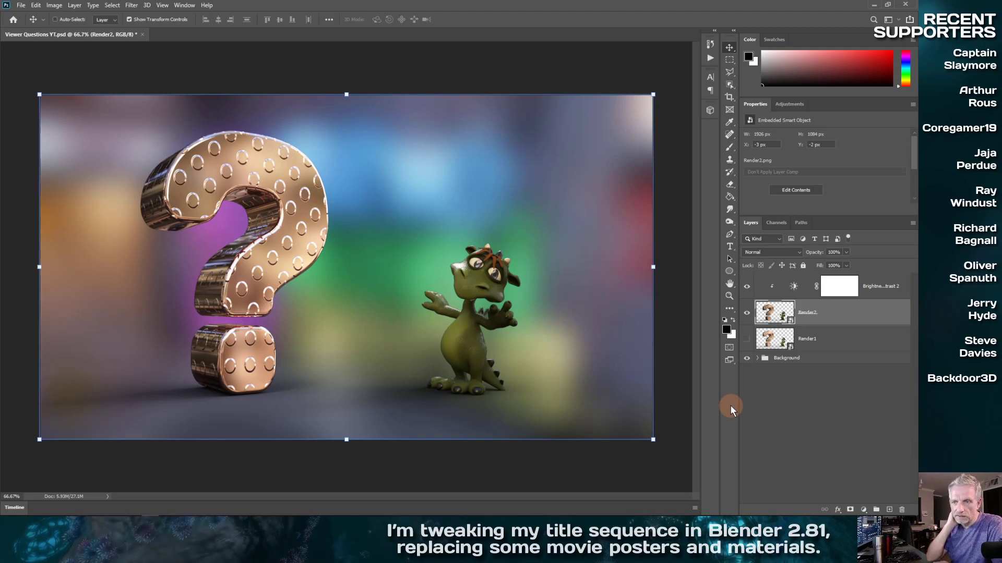
click(747, 338)
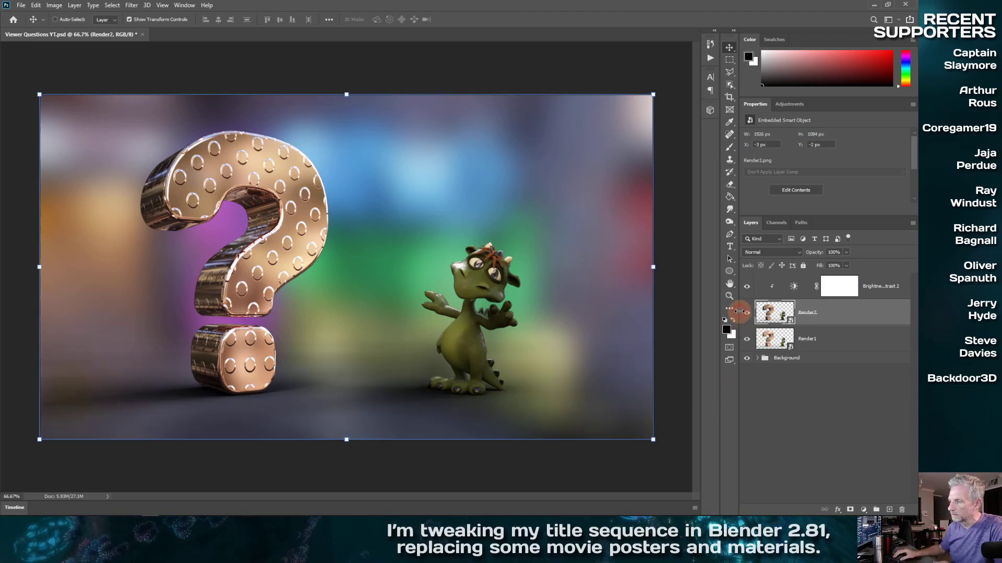
click(746, 312)
click(746, 313)
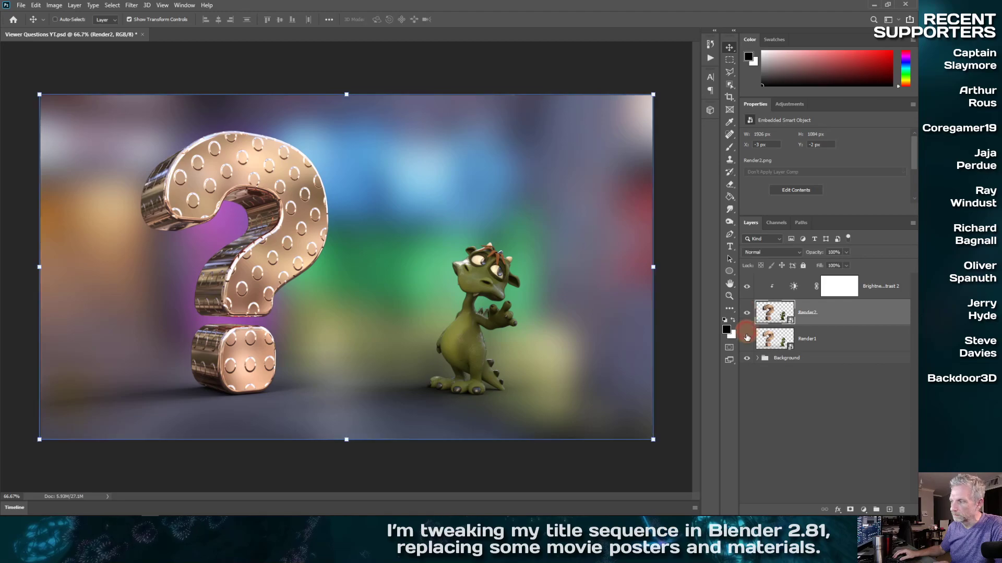
click(746, 340)
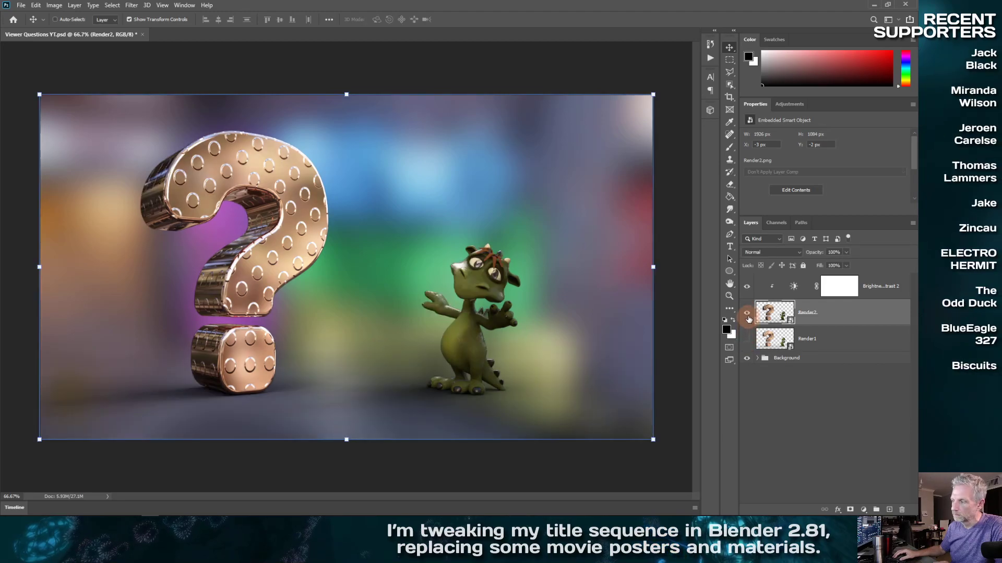
click(746, 313)
click(746, 339)
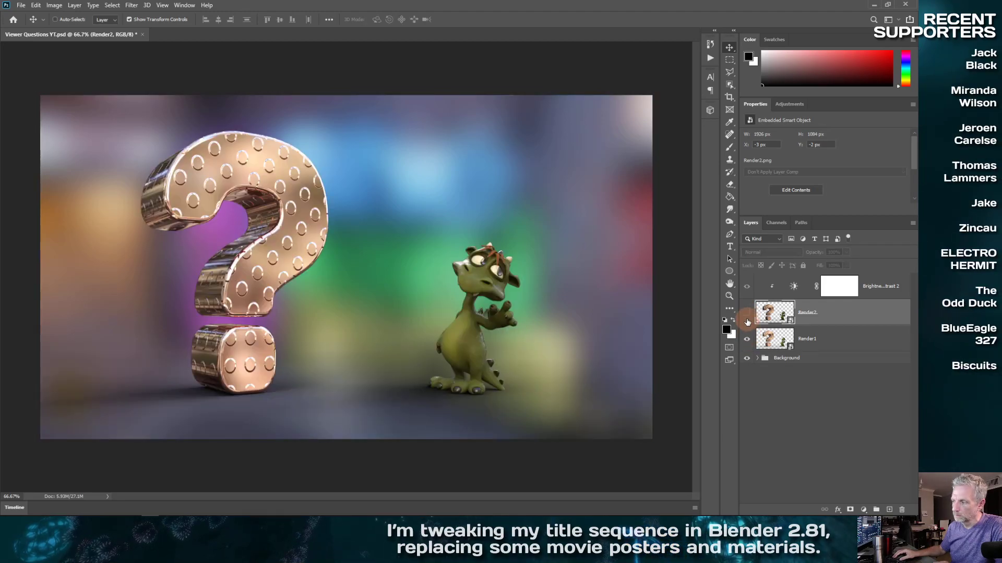
click(747, 313)
click(747, 339)
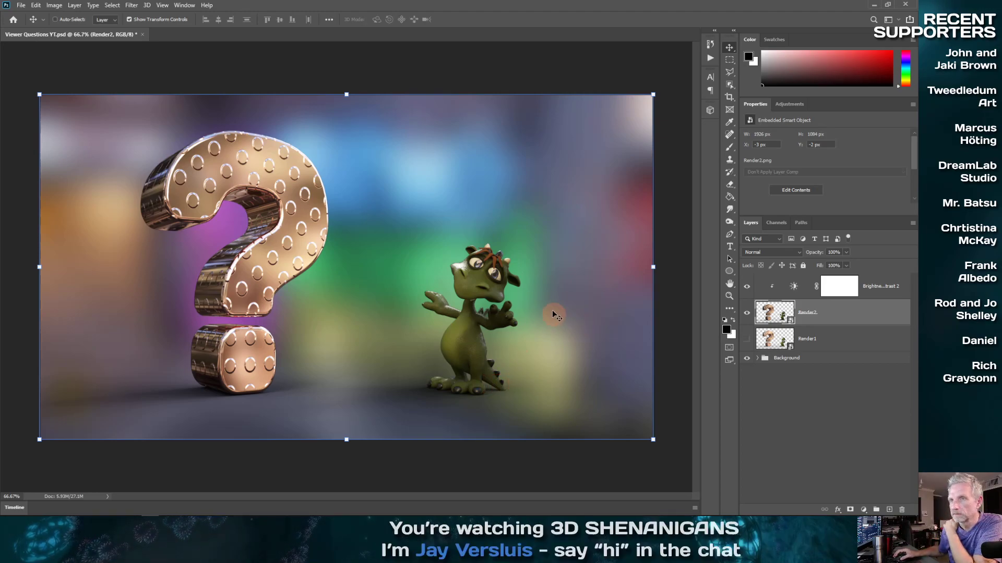
Step: Save the Photoshop composite and switch back to DAZ Studio
key(ctrl+s)
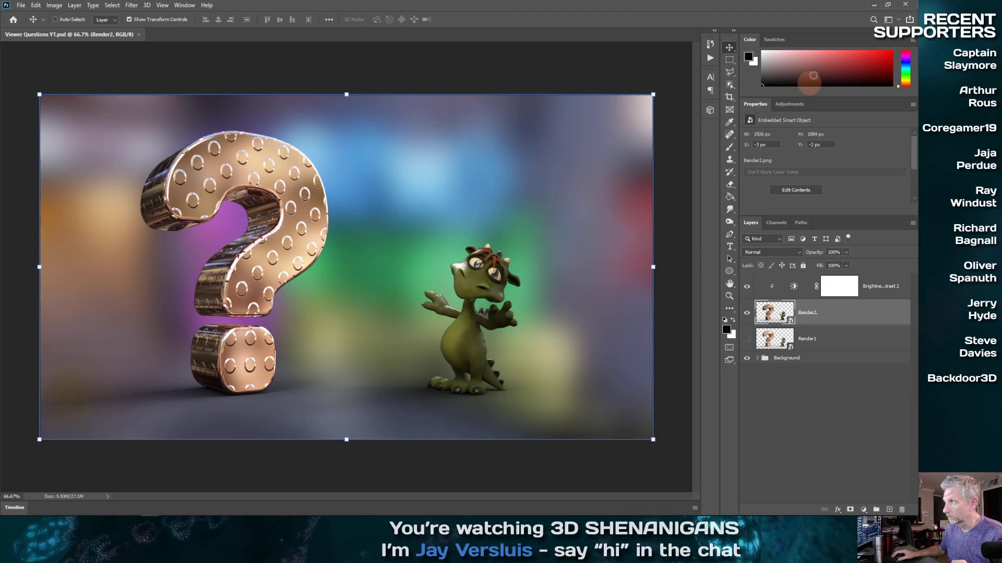
click(873, 5)
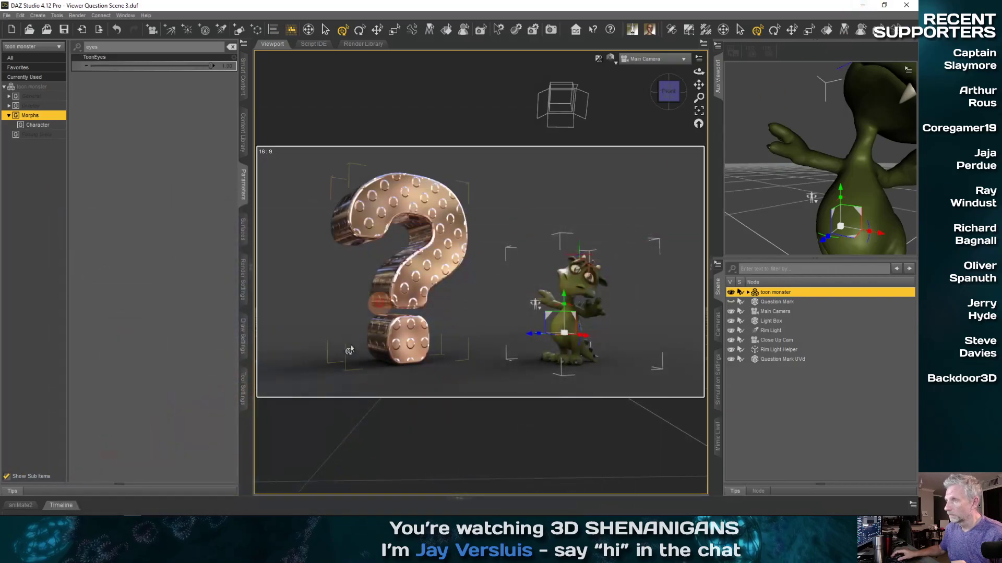
Step: Open the DAZ Studio log file, check the total rendering time of the last render and close the log
click(145, 15)
mouse_move(168, 159)
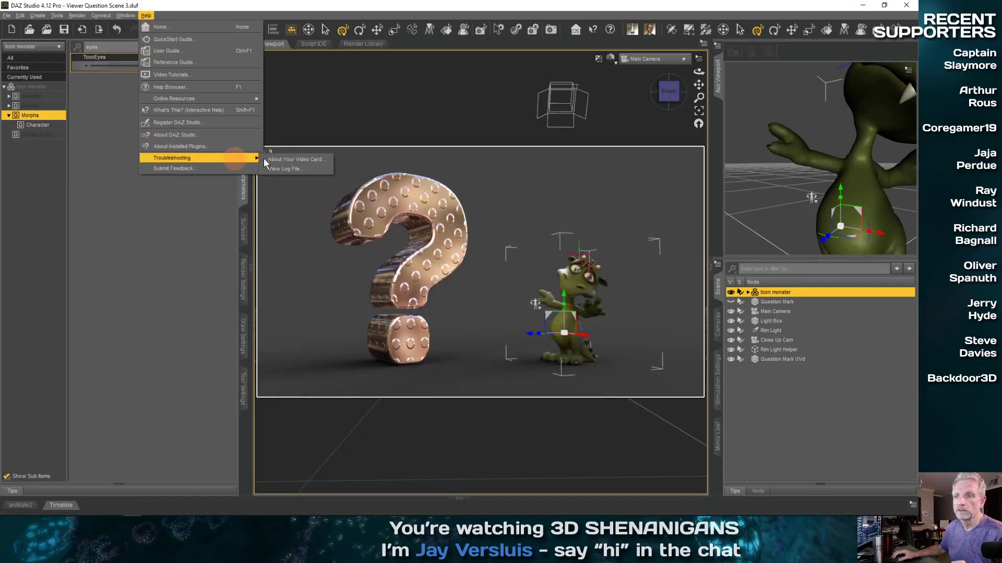
click(293, 158)
drag(561, 156, 376, 64)
drag(570, 88, 569, 339)
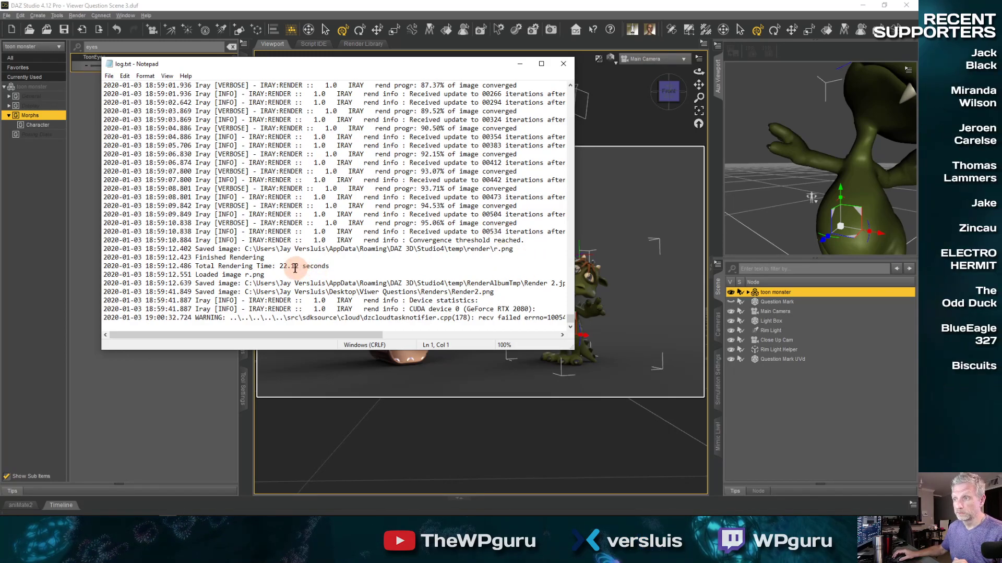
click(568, 66)
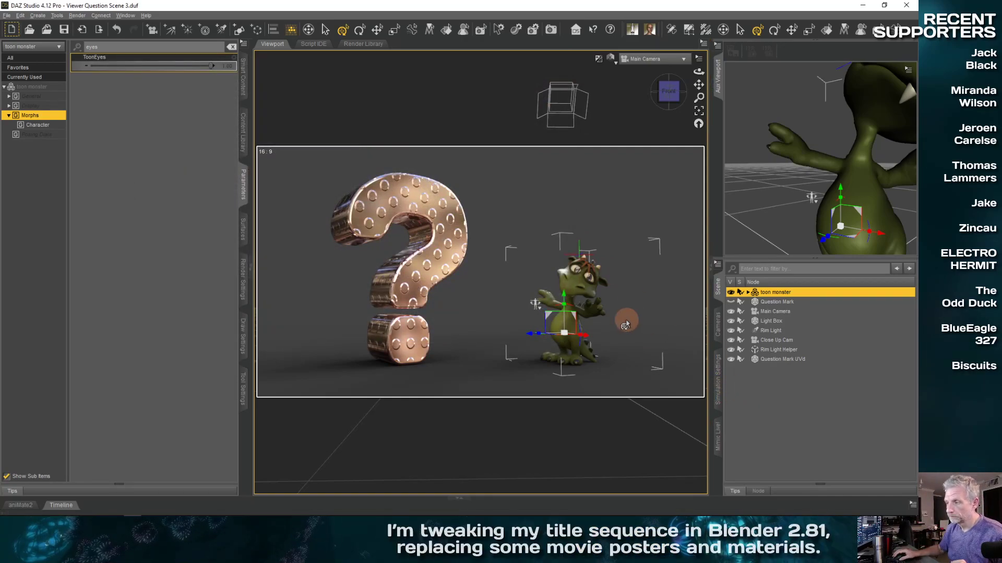
Step: Examine the toon monster's tail up close in the auxiliary view and select the figure through it
mouse_move(808, 208)
right_down()
mouse_move(801, 201)
mouse_move(814, 204)
right_up()
middle_drag(813, 203, 822, 205)
right_drag(822, 203, 857, 194)
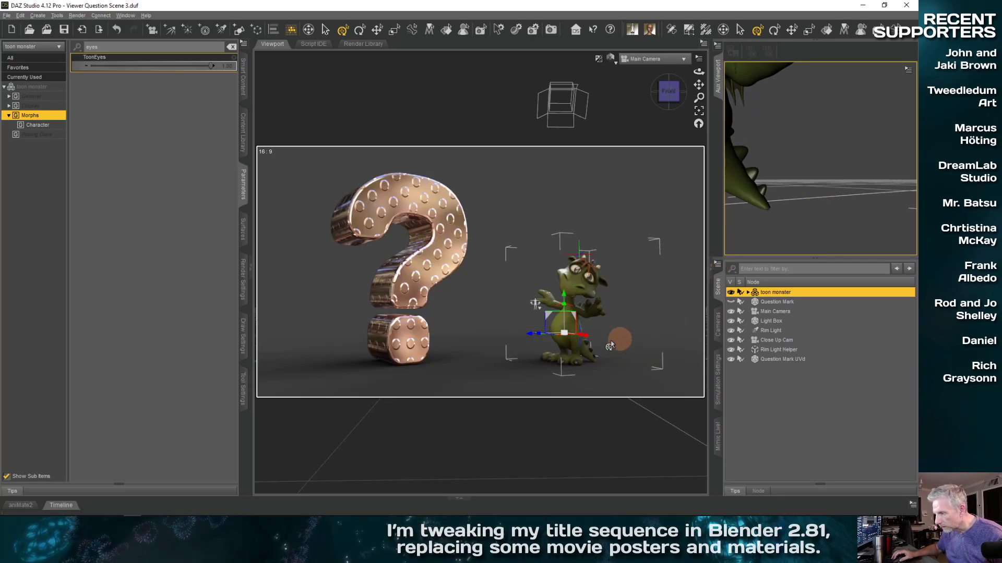
click(754, 203)
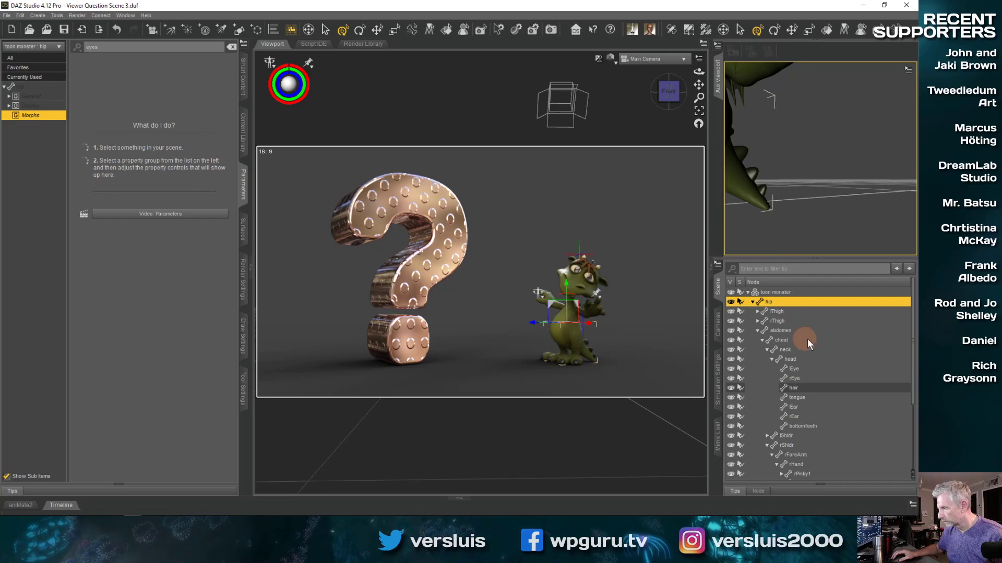
click(745, 198)
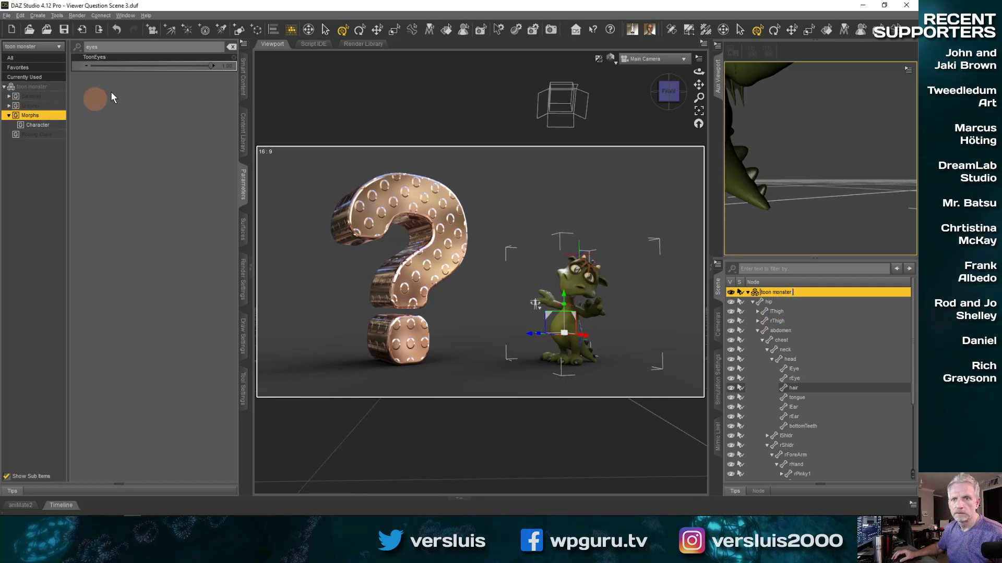
Step: Search the toon monster's parameters for "tail" and check its Character morphs
click(229, 47)
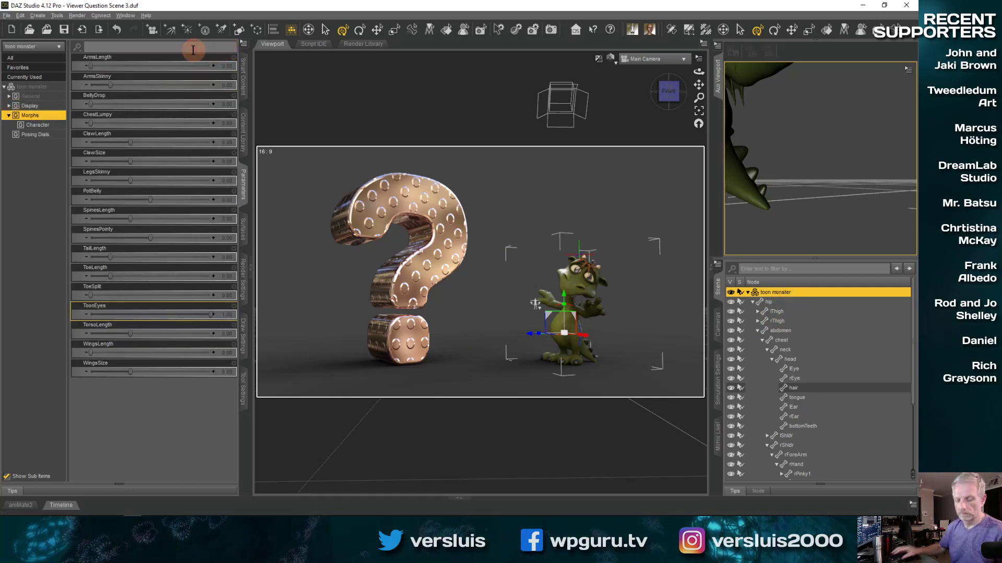
text(tail)
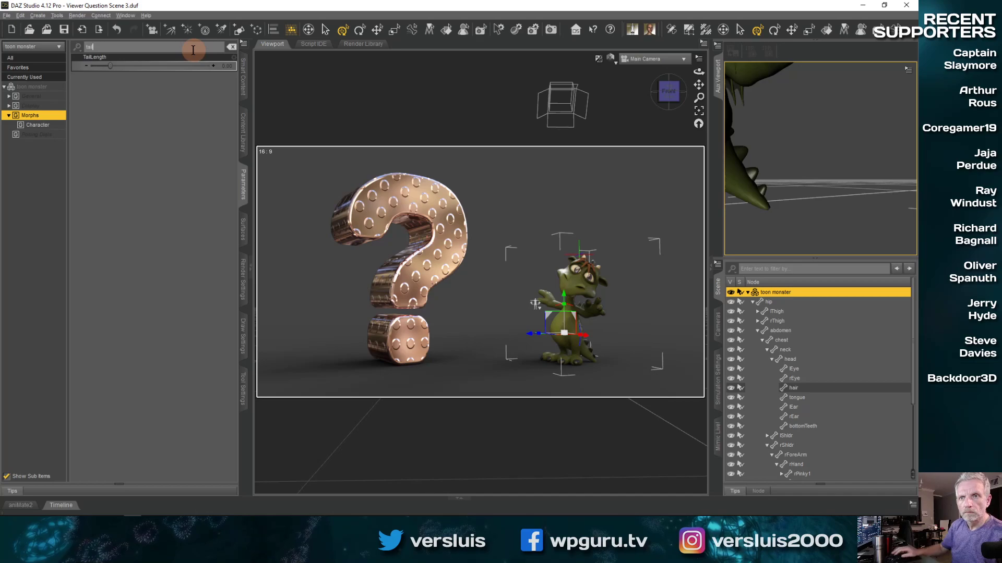
click(57, 126)
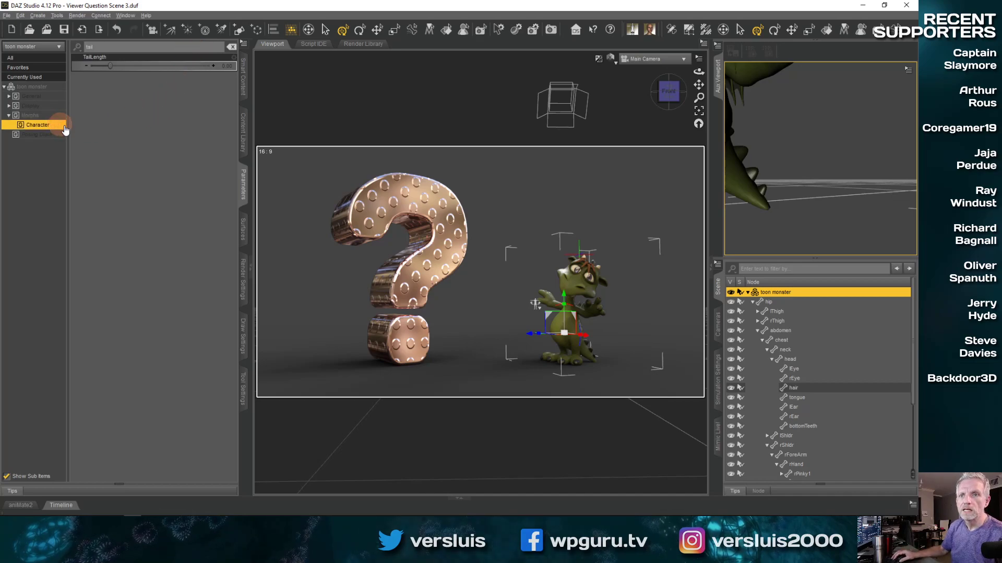
Step: Look through the toon monster's bones in the scene hierarchy for tail bones, reselecting the hip and the figure at the tail
click(759, 200)
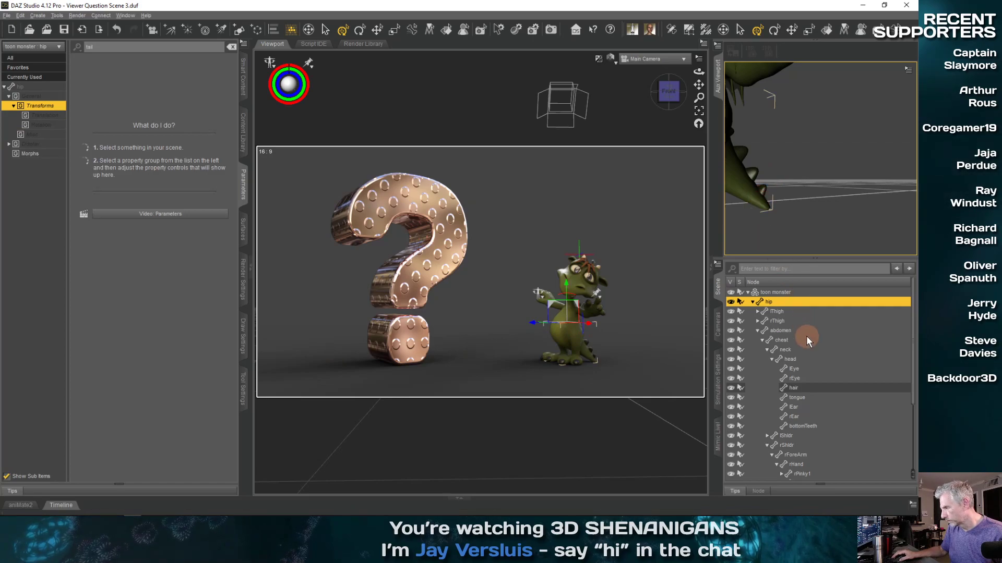
scroll(807, 340, down, 5)
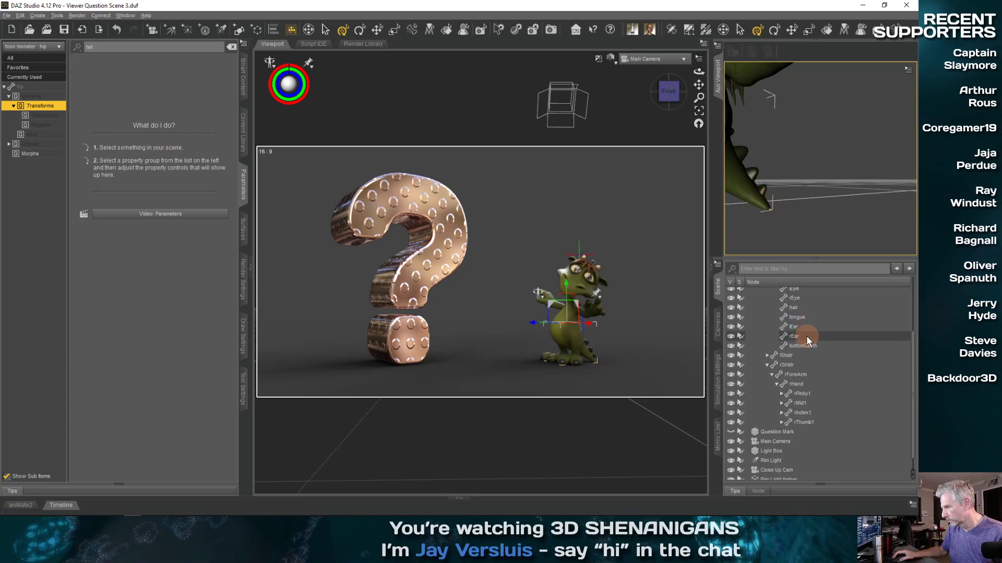
scroll(807, 340, down, 1)
scroll(815, 353, up, 3)
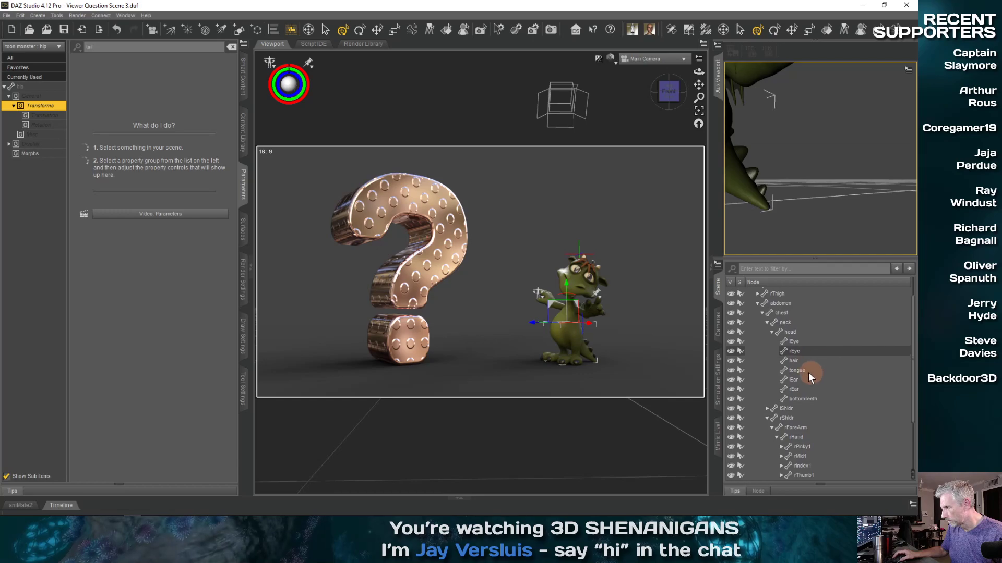
click(763, 312)
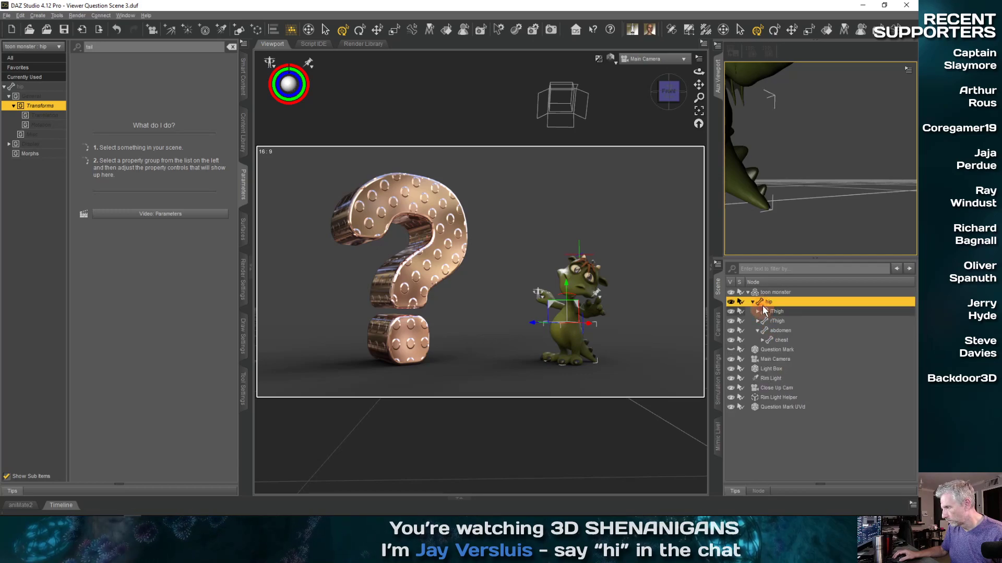
click(762, 340)
scroll(837, 395, down, 3)
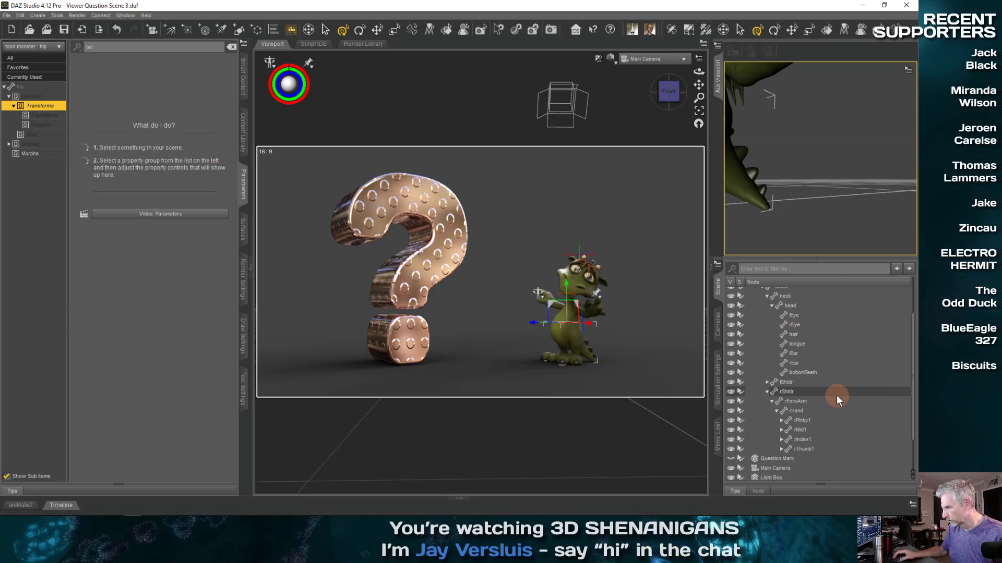
scroll(837, 396, down, 1)
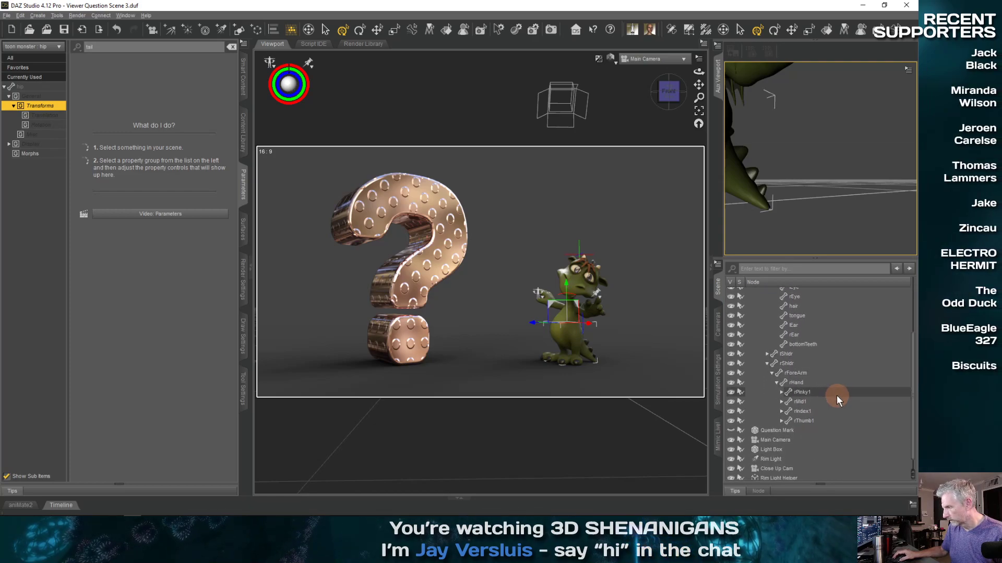
click(748, 199)
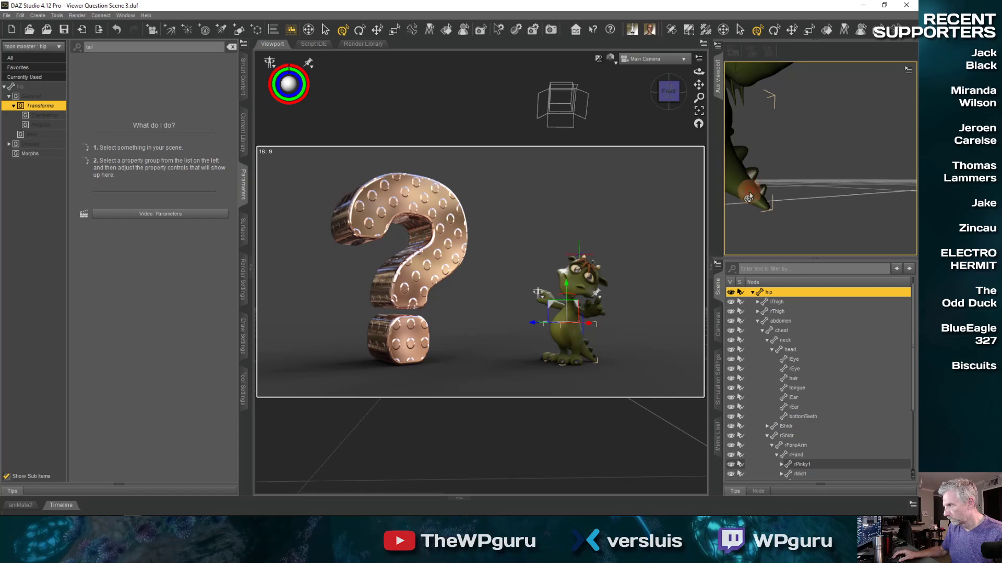
click(748, 198)
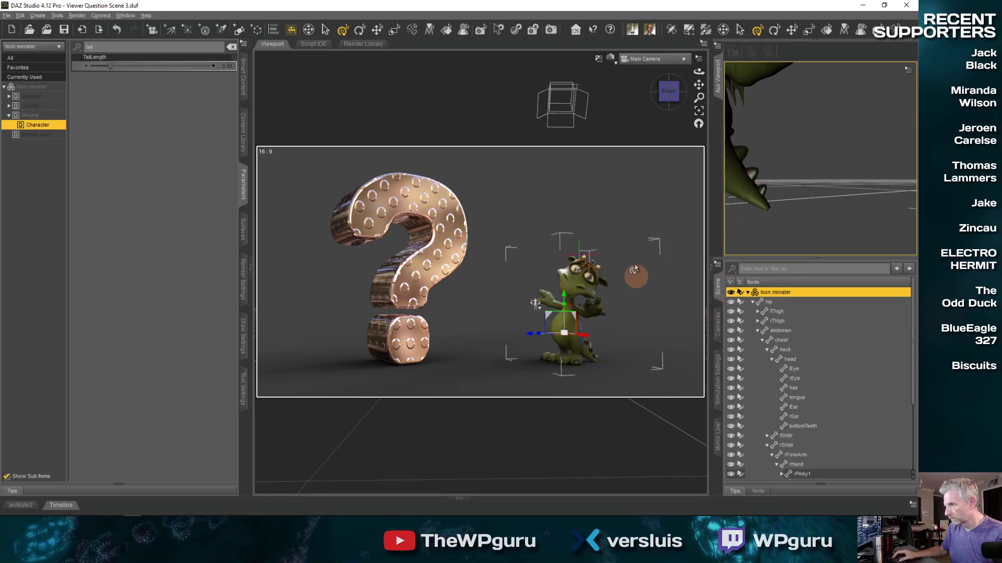
Step: Show the monster's tail in the Perspective View with Texture Shaded style and select the hip bone it belongs to
click(674, 57)
click(637, 60)
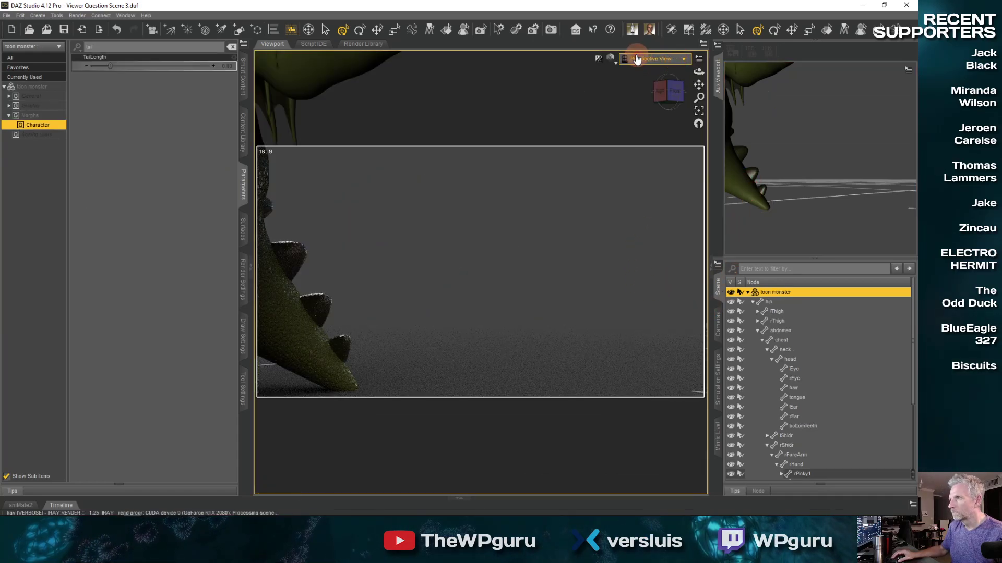
click(611, 57)
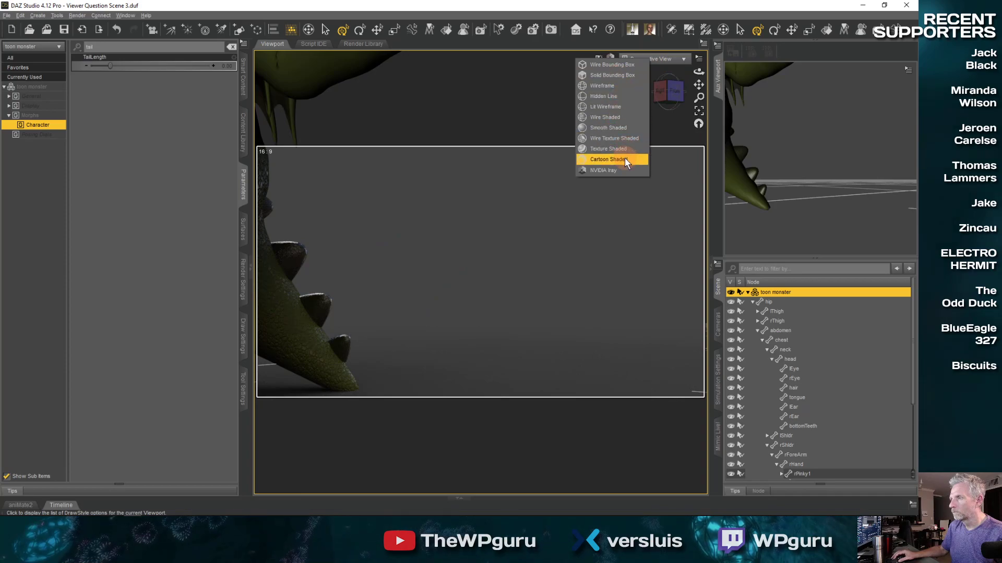
click(623, 146)
mouse_move(448, 301)
middle_down()
mouse_move(376, 306)
mouse_move(416, 302)
middle_up()
click(416, 300)
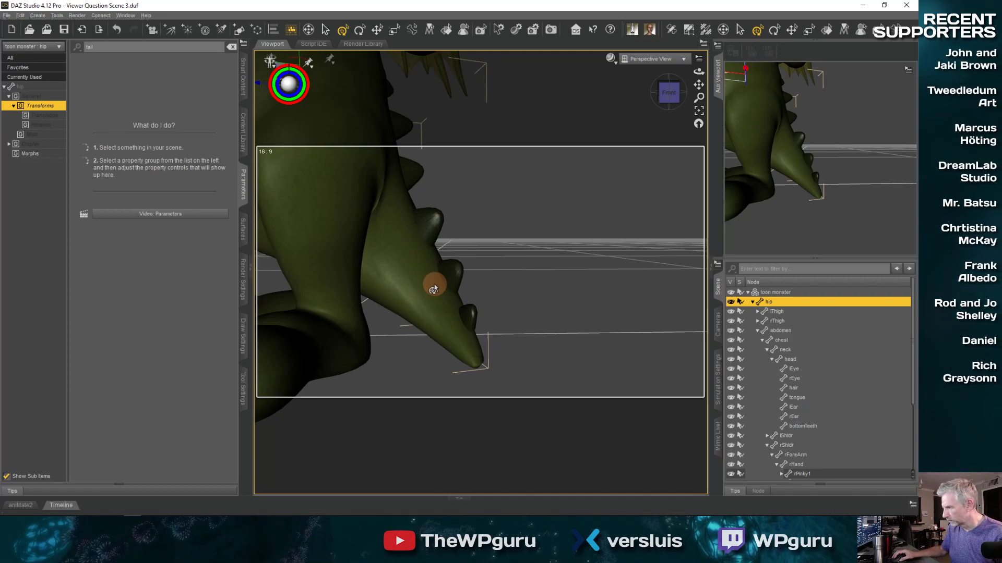
middle_drag(433, 288, 429, 286)
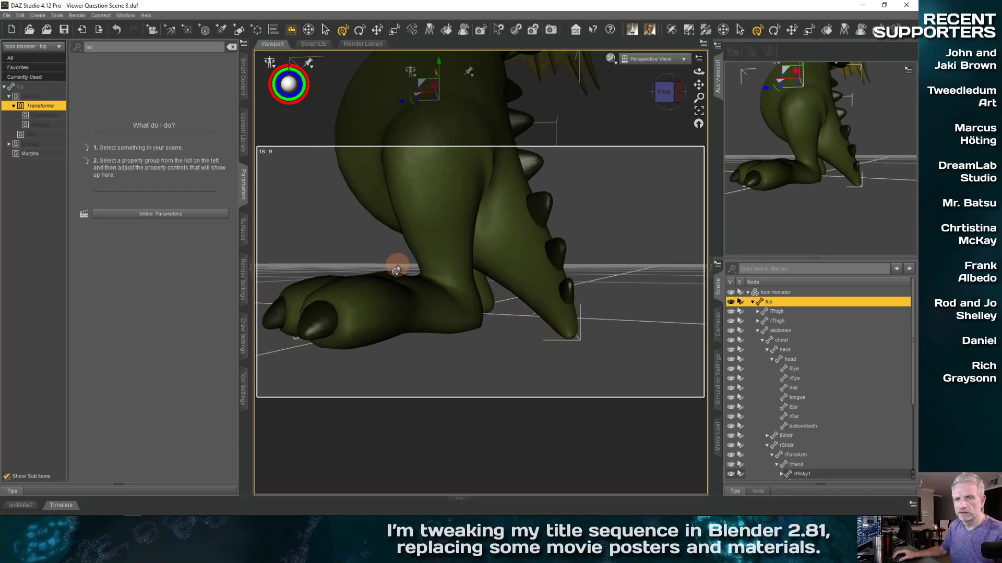
Step: Open the hip's tail morphs, preview them in NVIDIA Iray style and raise the tail with TailUpDown at 94.4%
click(50, 157)
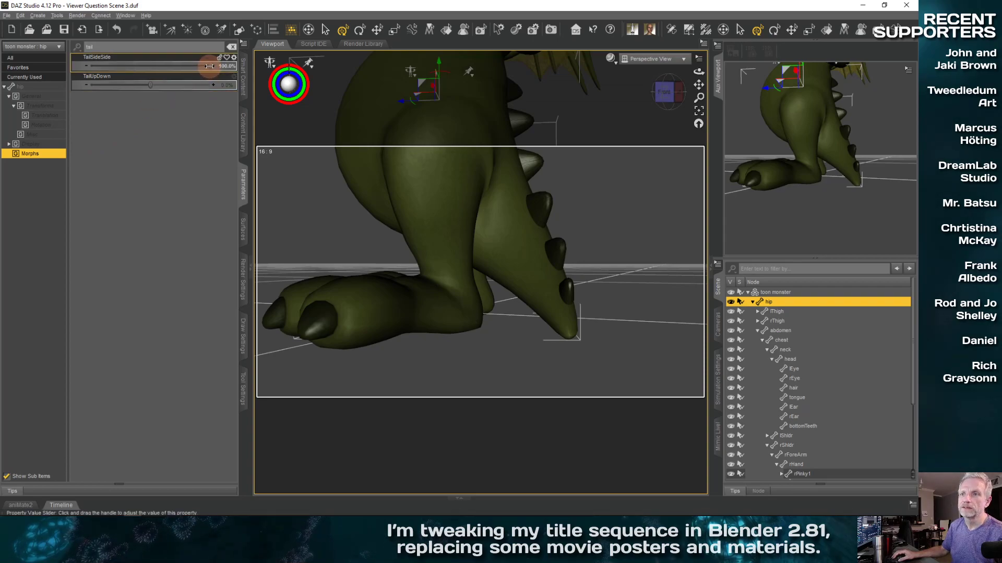
mouse_move(209, 65)
mouse_down()
mouse_move(92, 65)
mouse_move(147, 63)
mouse_move(123, 67)
mouse_move(149, 86)
mouse_move(211, 83)
mouse_move(143, 89)
mouse_move(168, 90)
mouse_up()
drag(609, 57, 626, 147)
drag(610, 58, 617, 167)
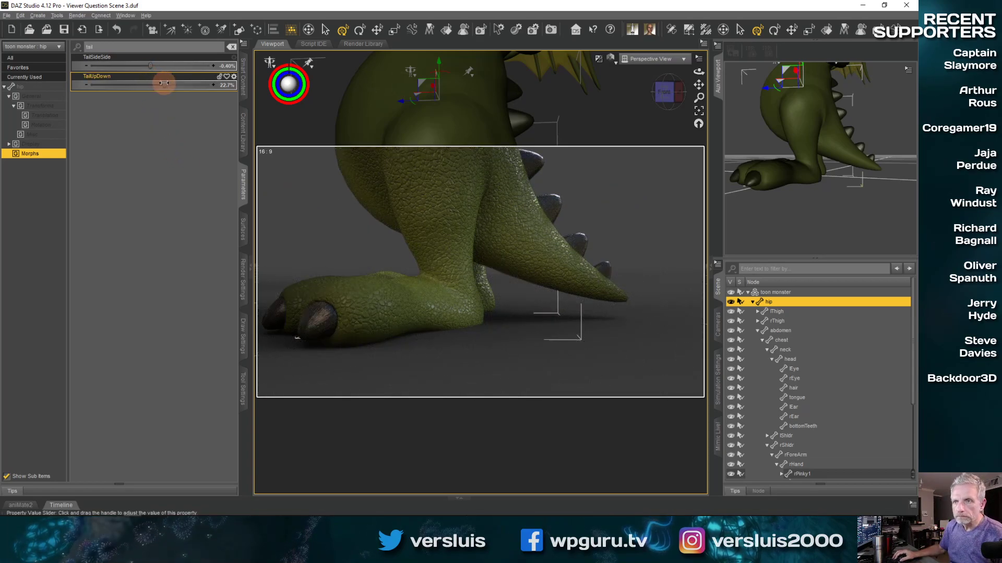
drag(160, 84, 206, 82)
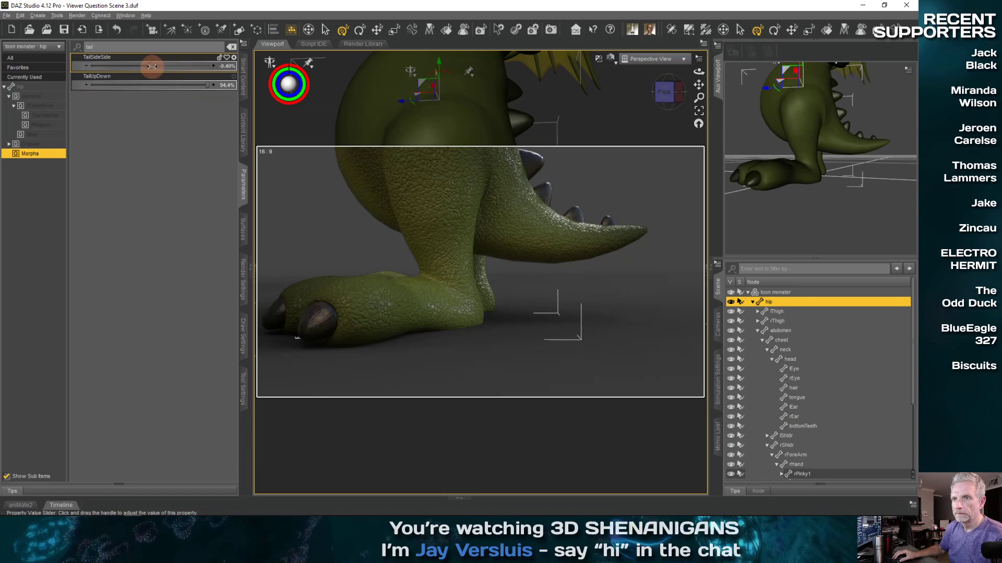
Step: Swing the tail sideways, return to the Main Camera and set TailSideSide to 100%
drag(150, 66, 107, 66)
click(665, 59)
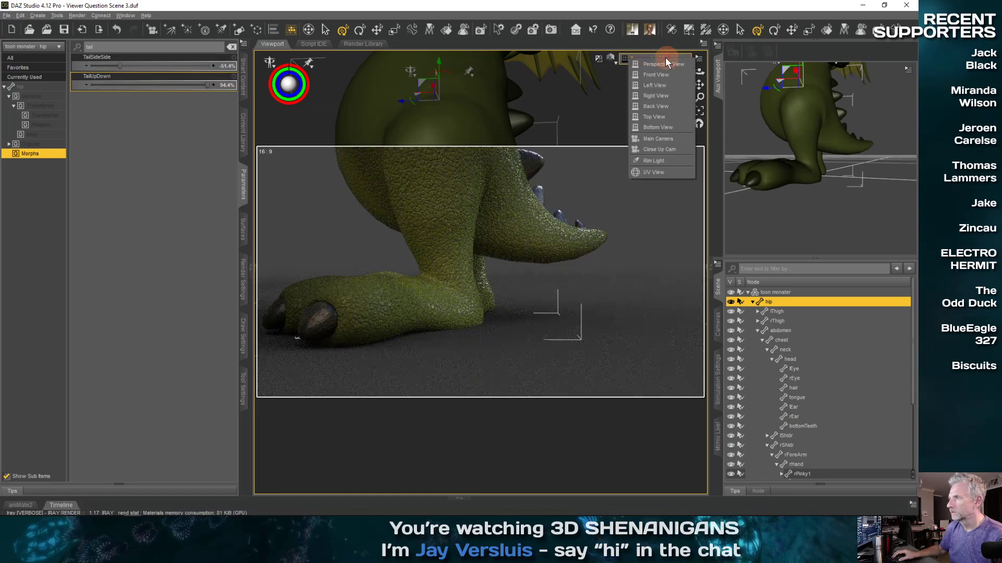
click(678, 139)
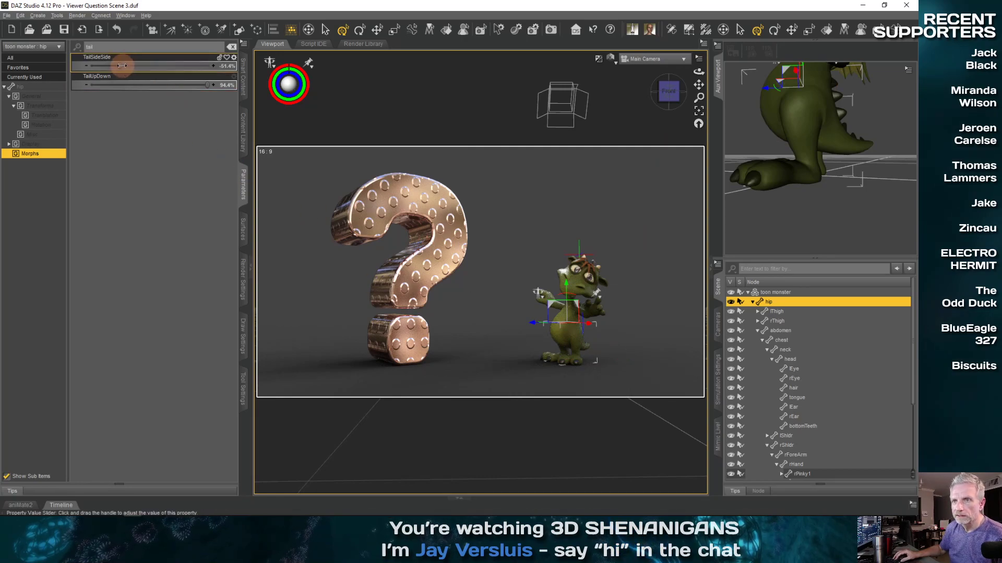
drag(121, 65, 202, 69)
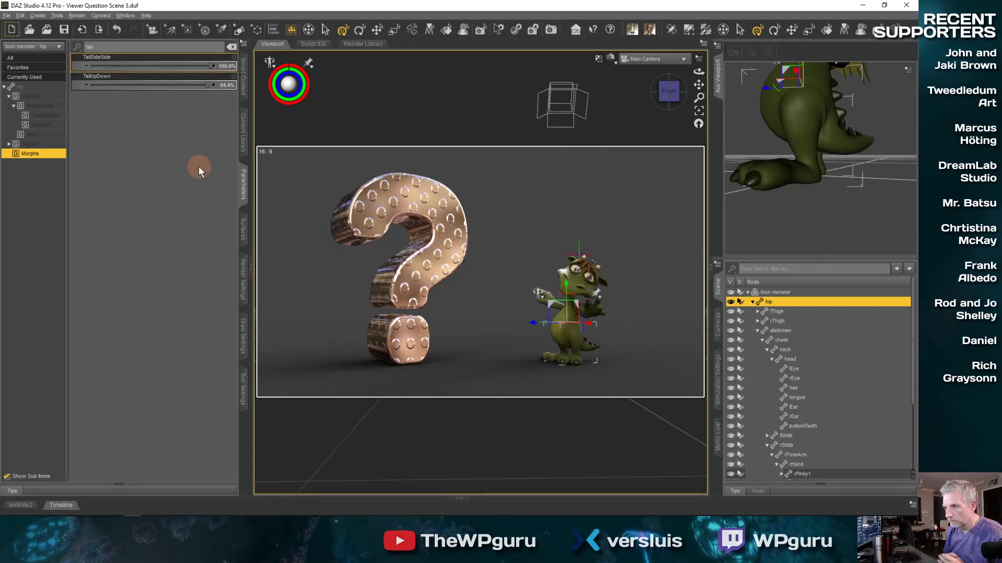
Step: Set Vignetting to 30 in the tone mapping render settings
click(242, 280)
click(32, 162)
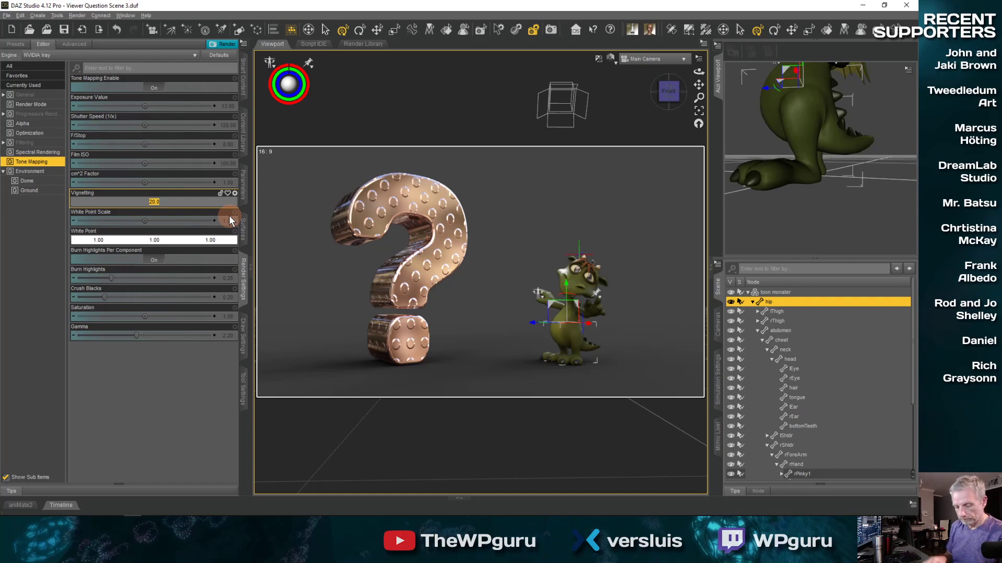
text(30)
key(Return)
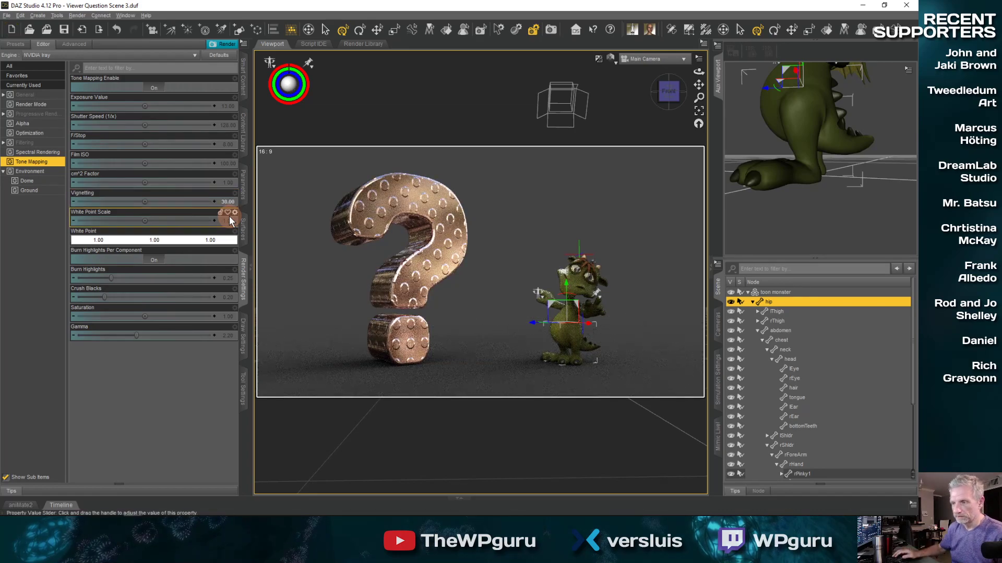
click(358, 196)
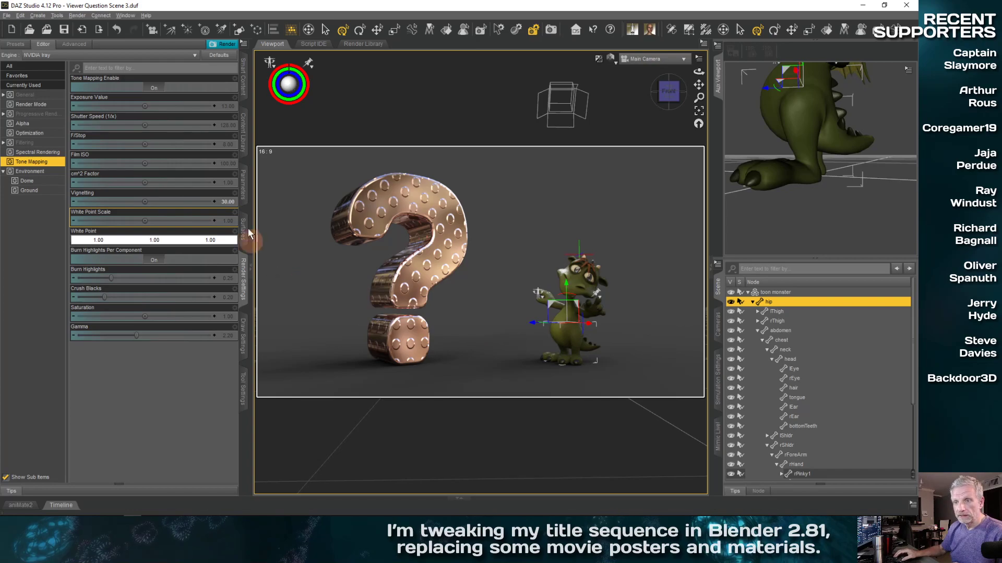
Step: Set the render's dimension preset to Ultra HD, 3840 x 2160, in the general render settings
click(56, 95)
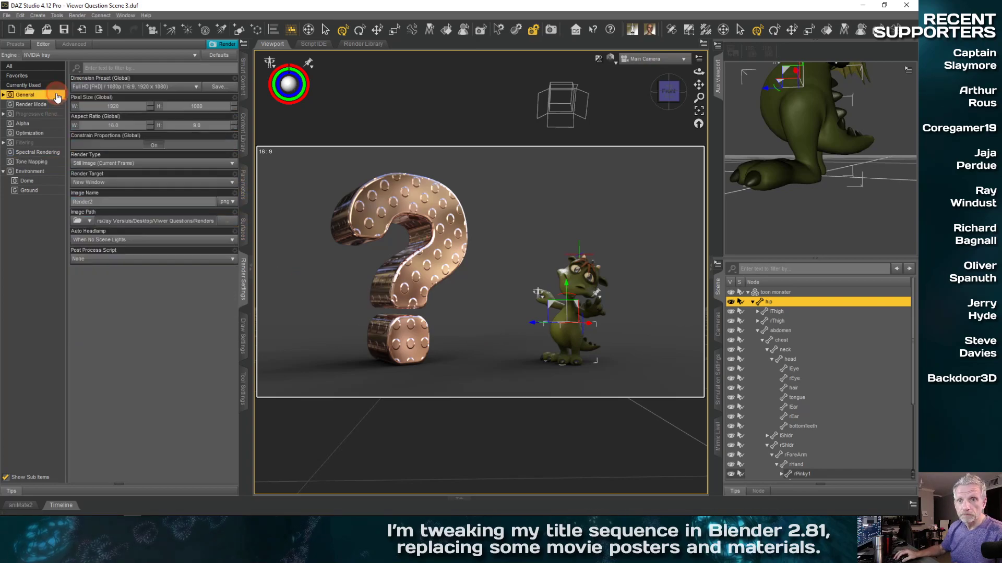
click(193, 89)
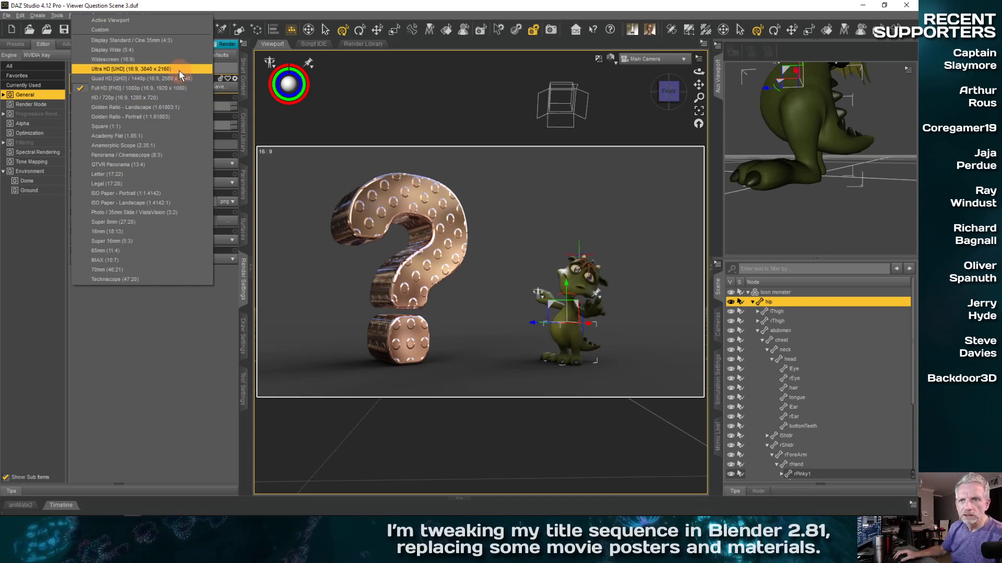
click(179, 70)
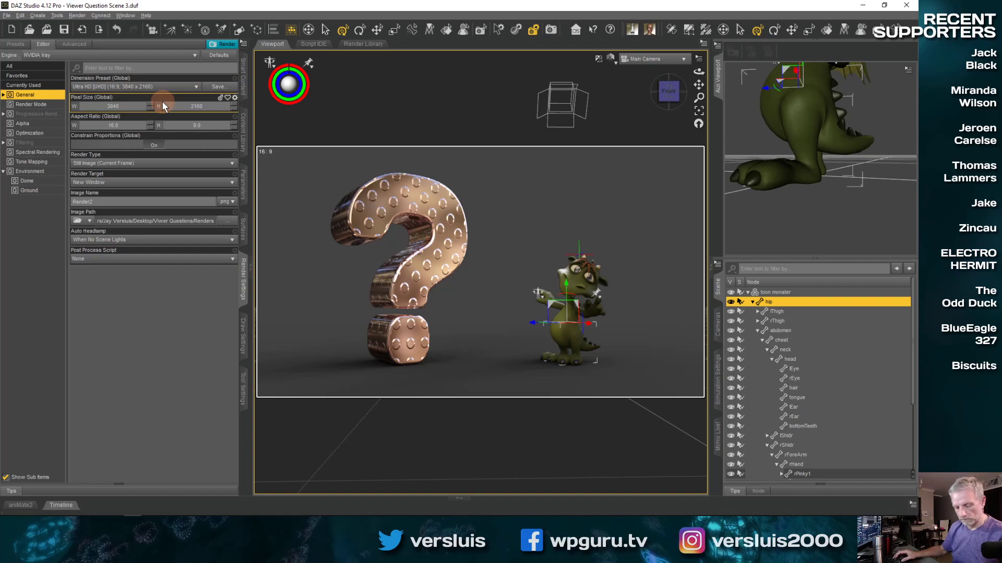
Step: Save the scene under the new name Viewer Question Scene 4 in the Viwer Questions folder
click(7, 15)
mouse_move(33, 82)
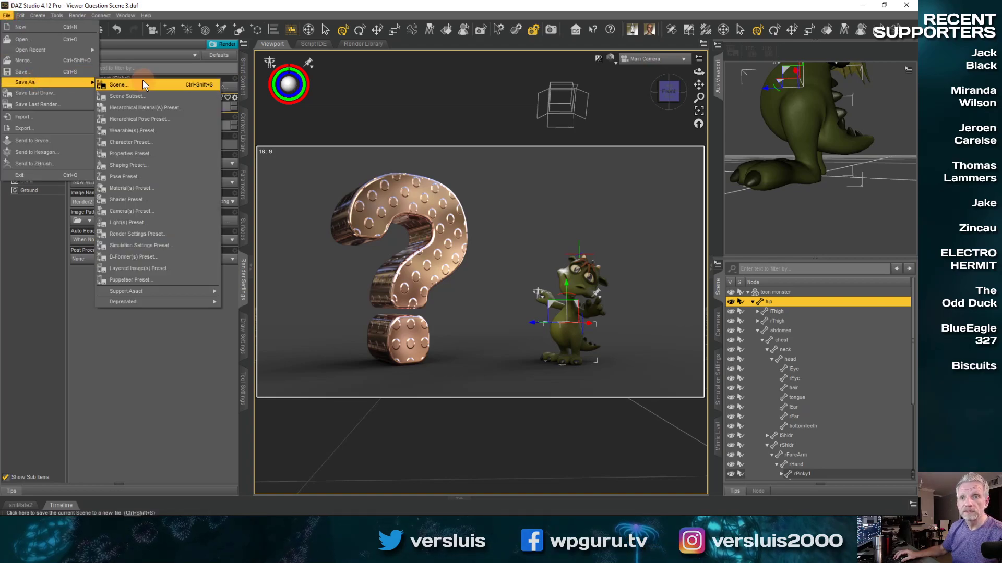
click(143, 84)
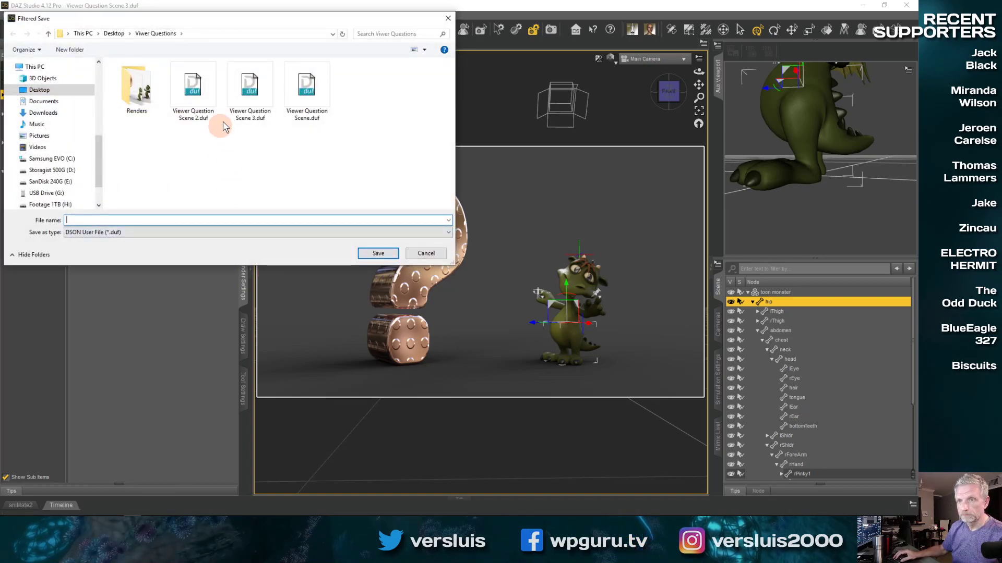
click(246, 99)
click(194, 223)
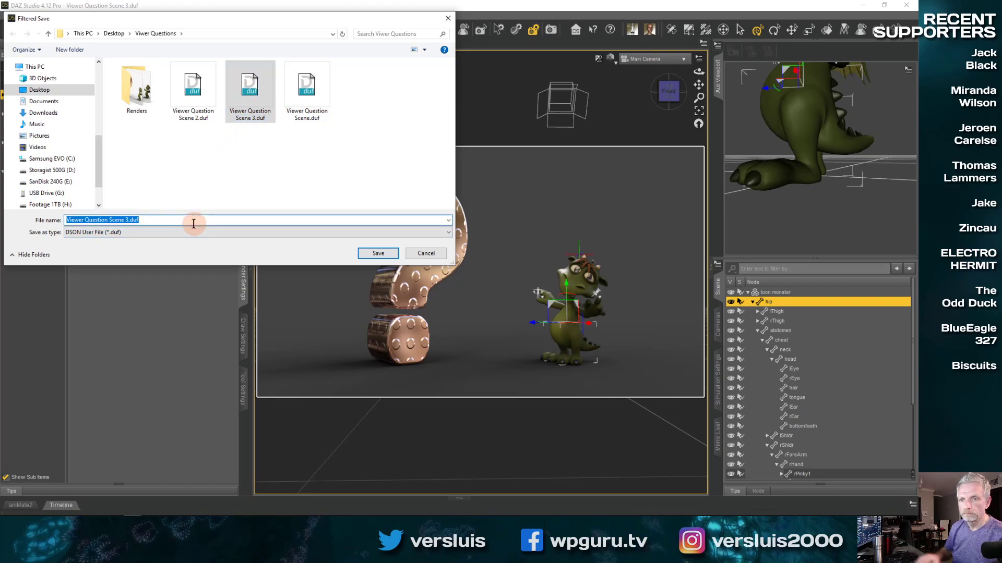
key(BackSpace)
text(4)
key(Return)
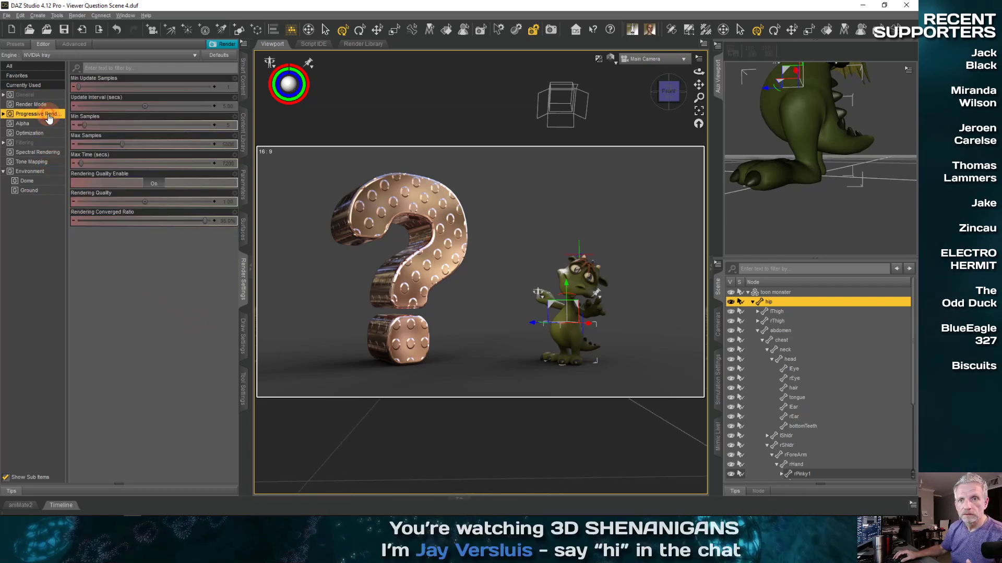
Step: Make the post denoiser available and enable it in the filtering settings, then try the bloom filter and switch it off again
click(47, 142)
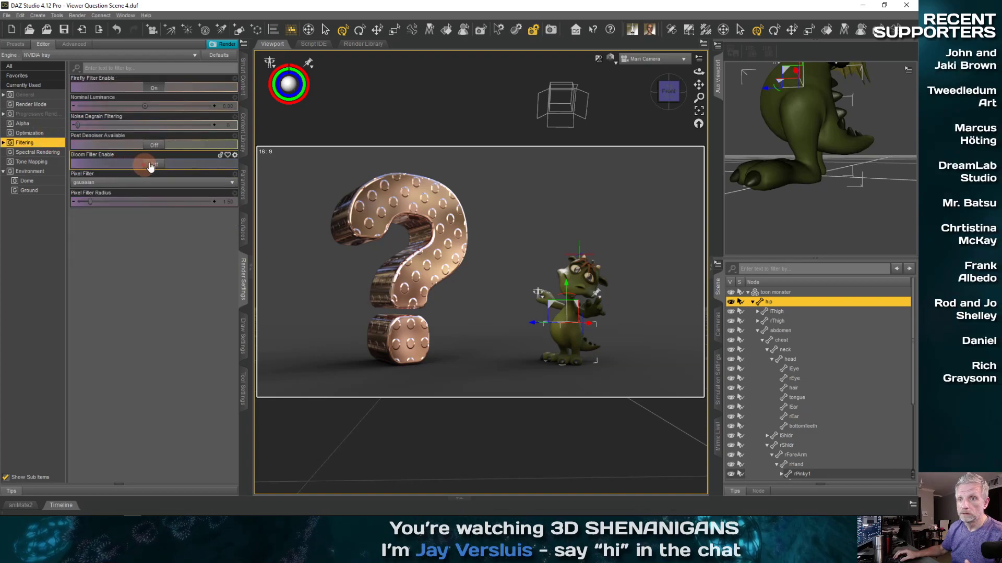
click(154, 146)
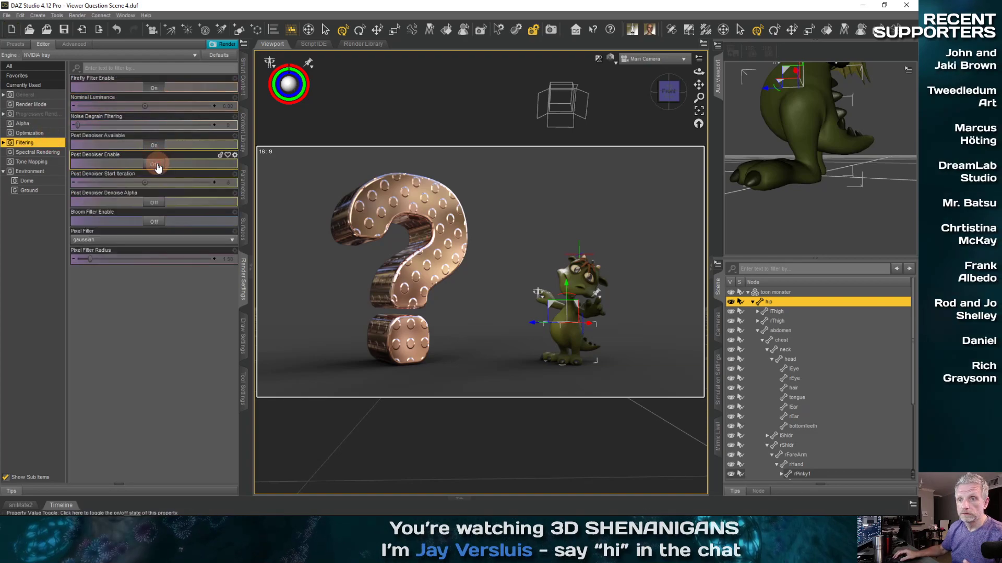
click(156, 165)
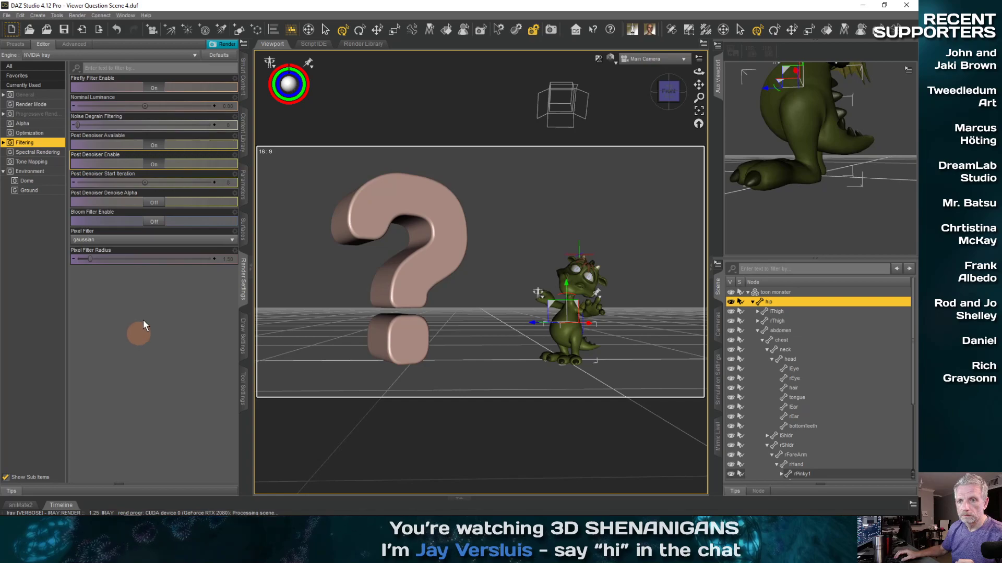
click(156, 222)
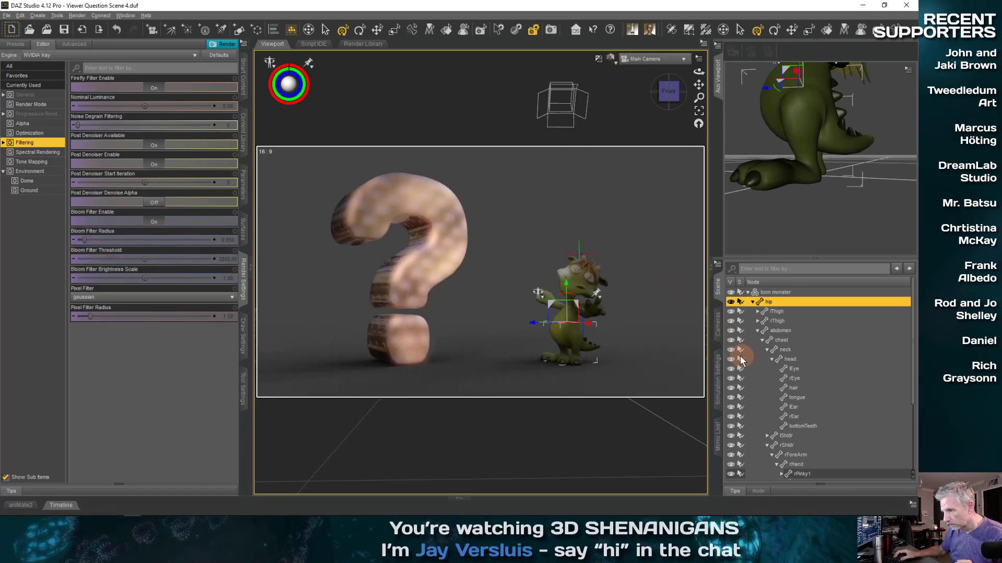
click(155, 222)
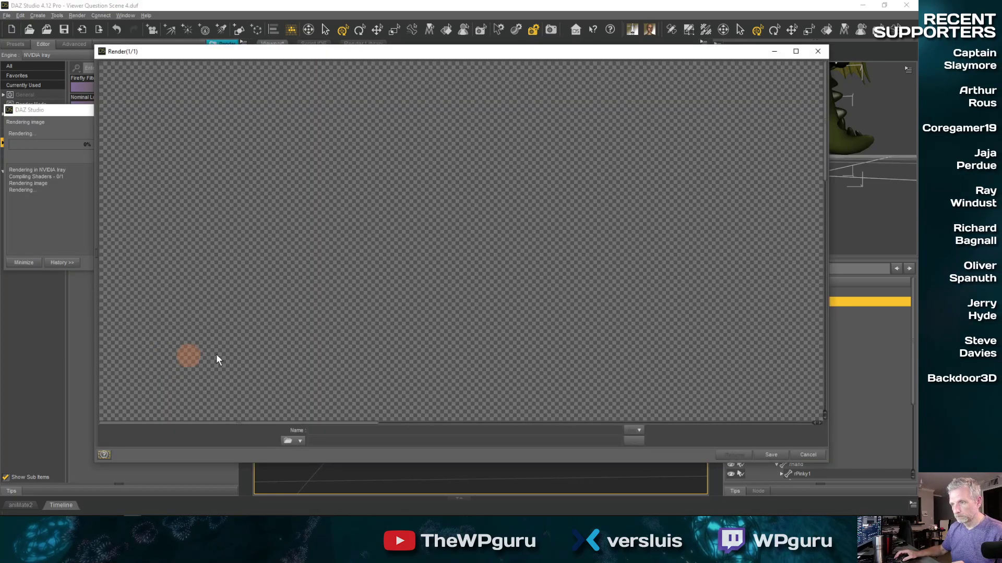
Step: Examine the question mark in the running Ultra HD render, from its upper curve down to the dot
drag(516, 53, 507, 26)
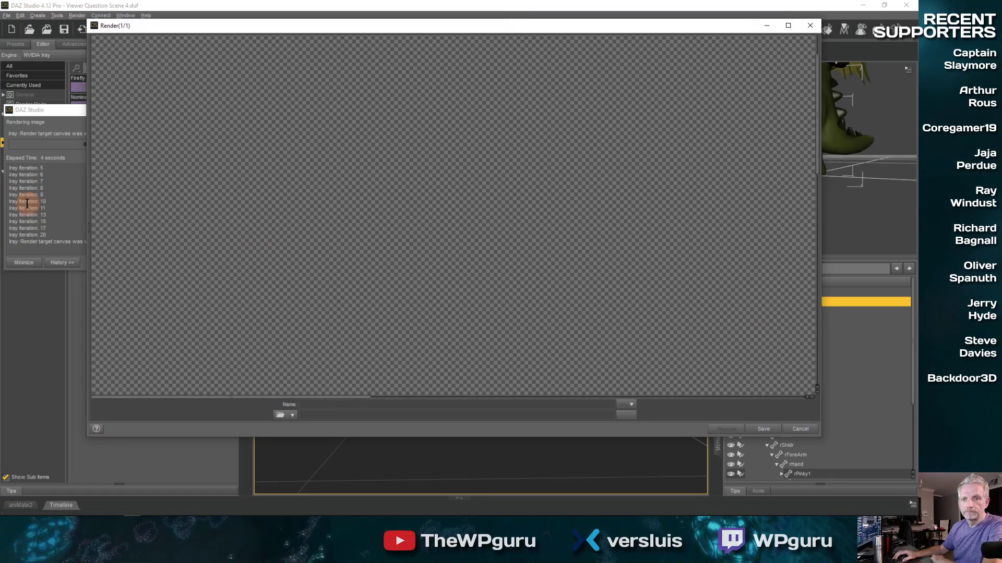
scroll(522, 308, down, 3)
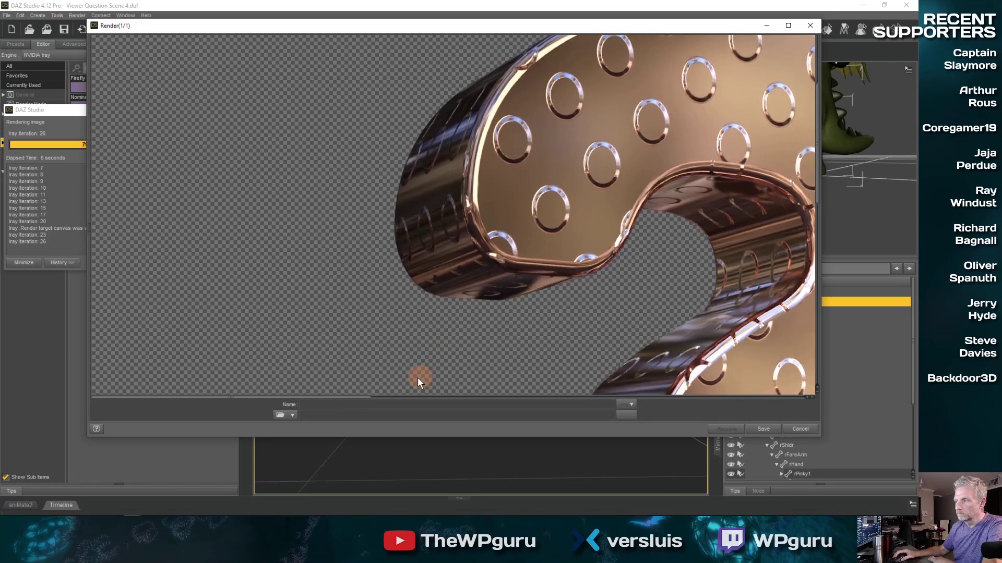
drag(365, 402, 494, 402)
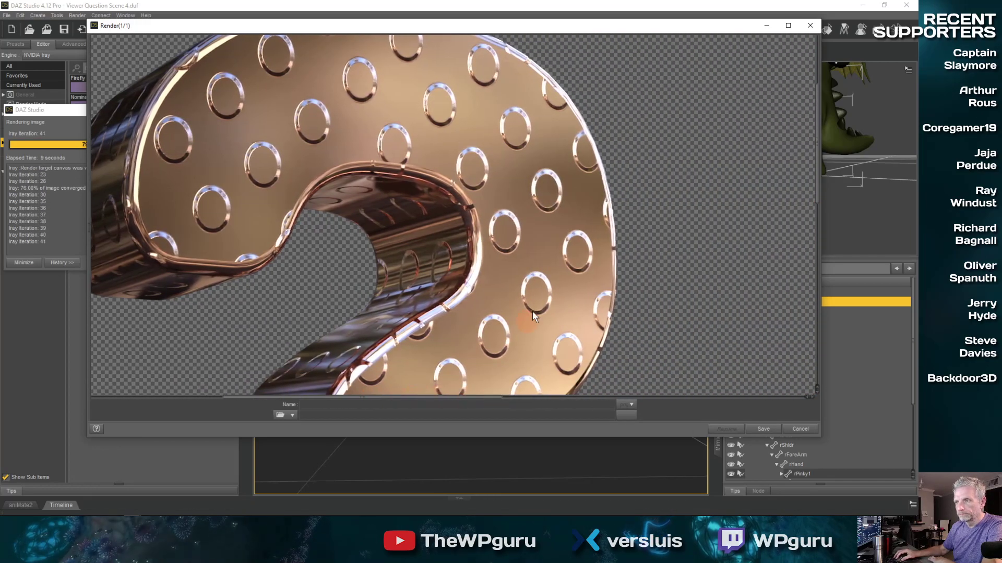
scroll(602, 272, down, 6)
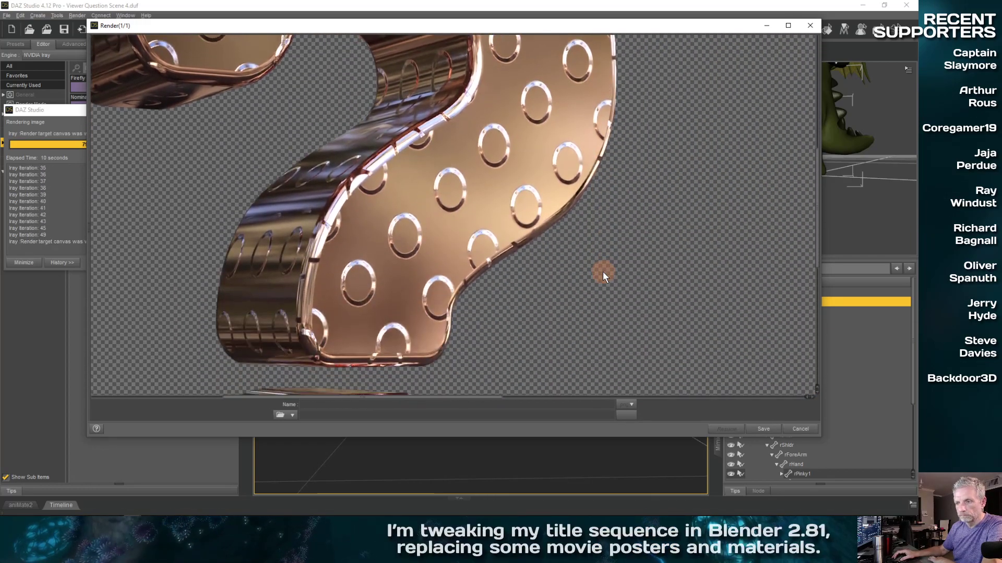
scroll(602, 271, down, 4)
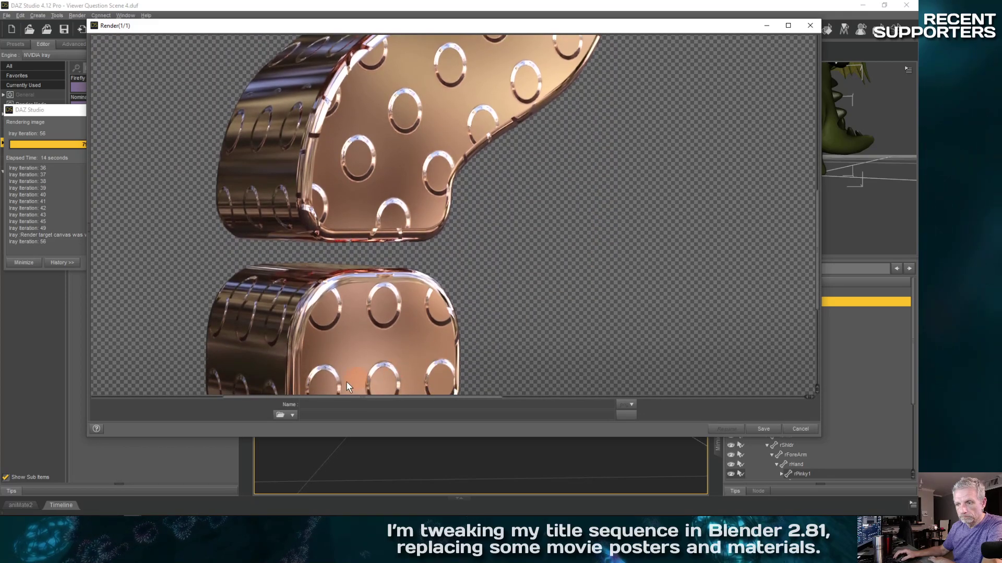
drag(352, 398, 573, 399)
Step: Inspect the rendered toon monster from head to feet, including its tail, and recheck the question mark's upper curve
scroll(695, 267, up, 1)
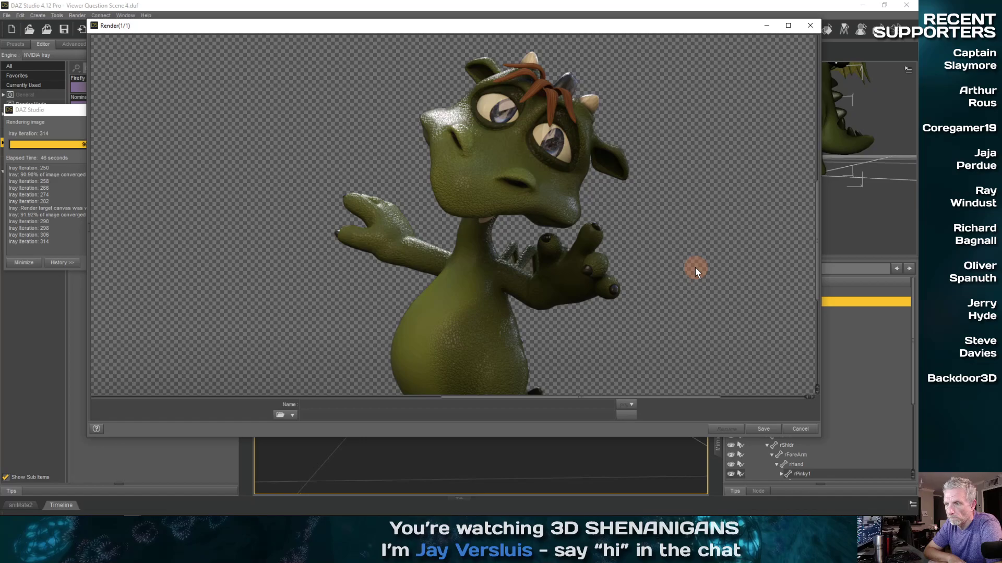
scroll(695, 268, down, 3)
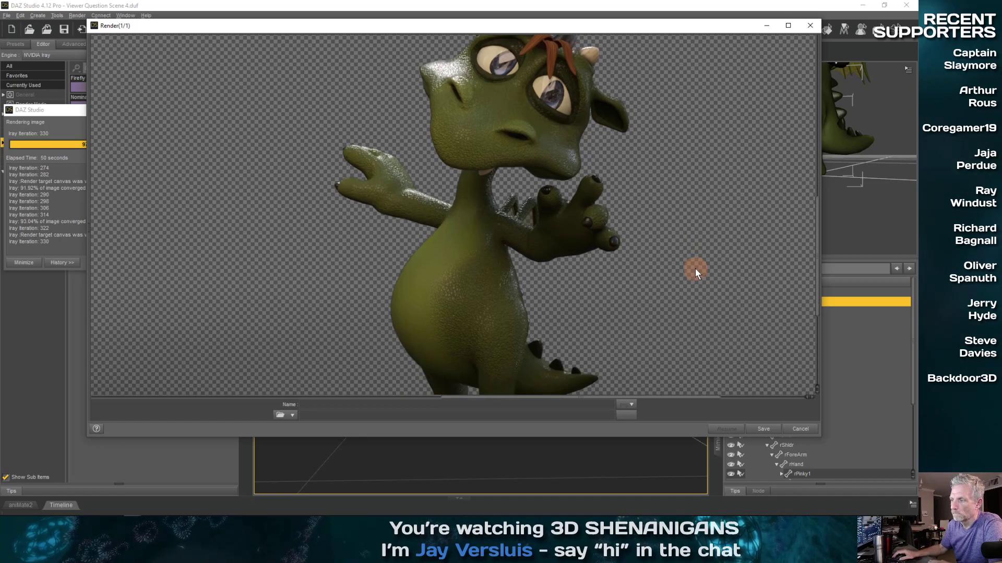
scroll(695, 268, down, 2)
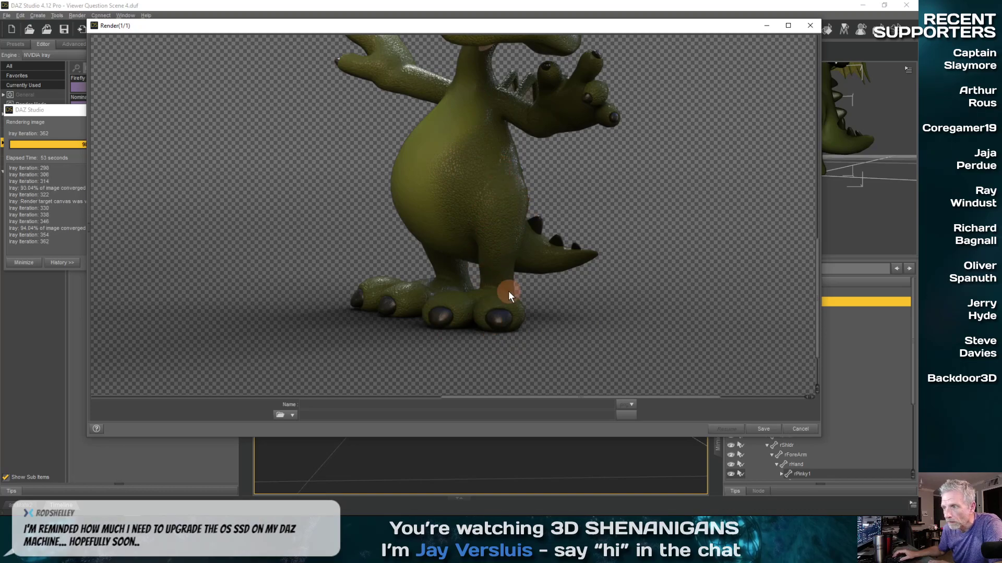
scroll(508, 291, up, 5)
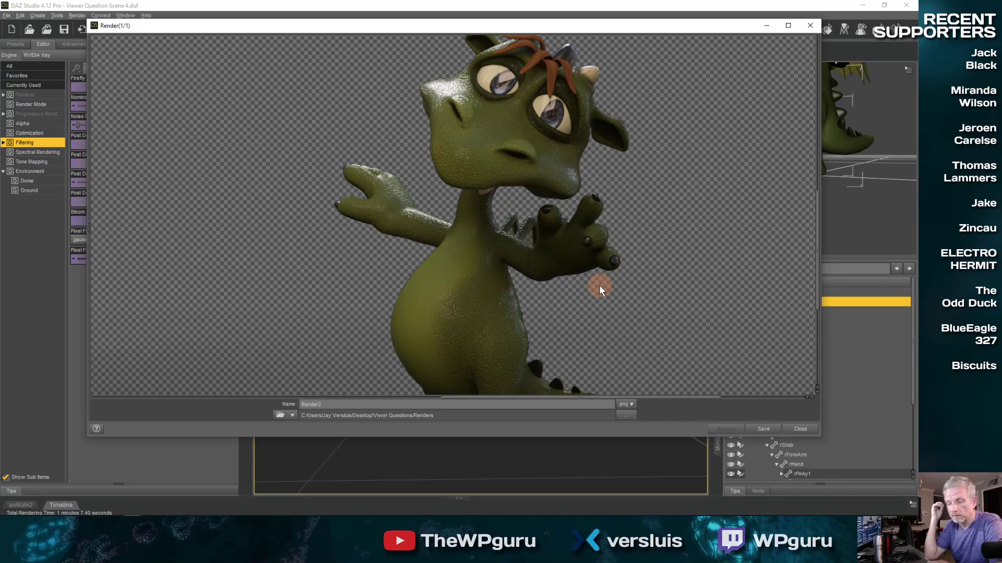
scroll(599, 284, down, 3)
scroll(599, 285, up, 5)
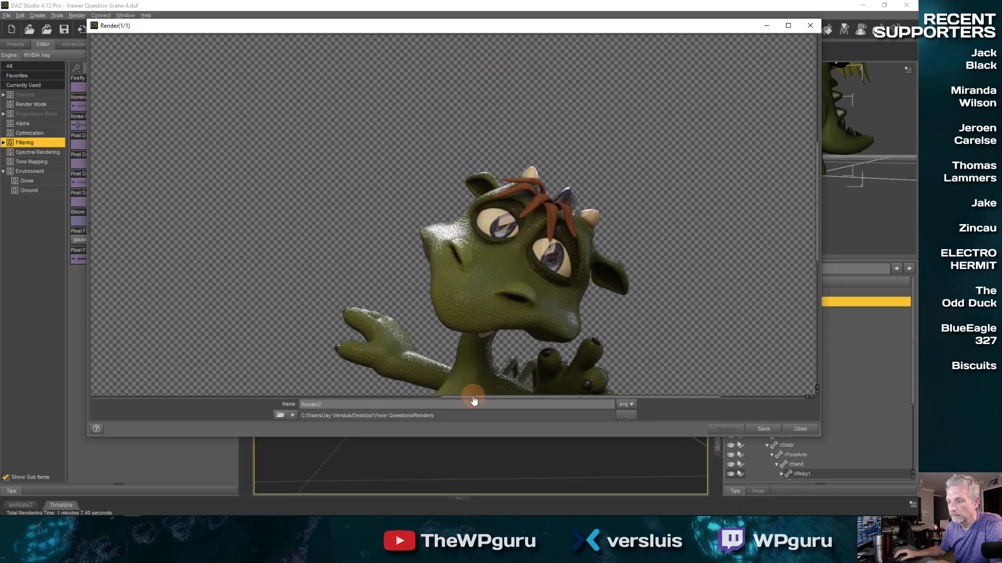
drag(472, 399, 291, 409)
scroll(568, 236, up, 5)
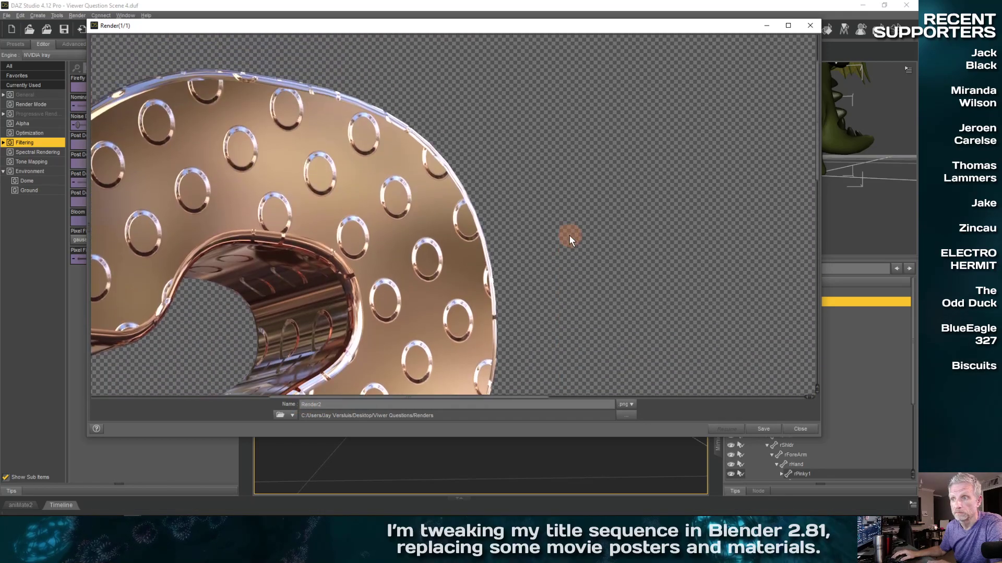
drag(441, 400, 346, 405)
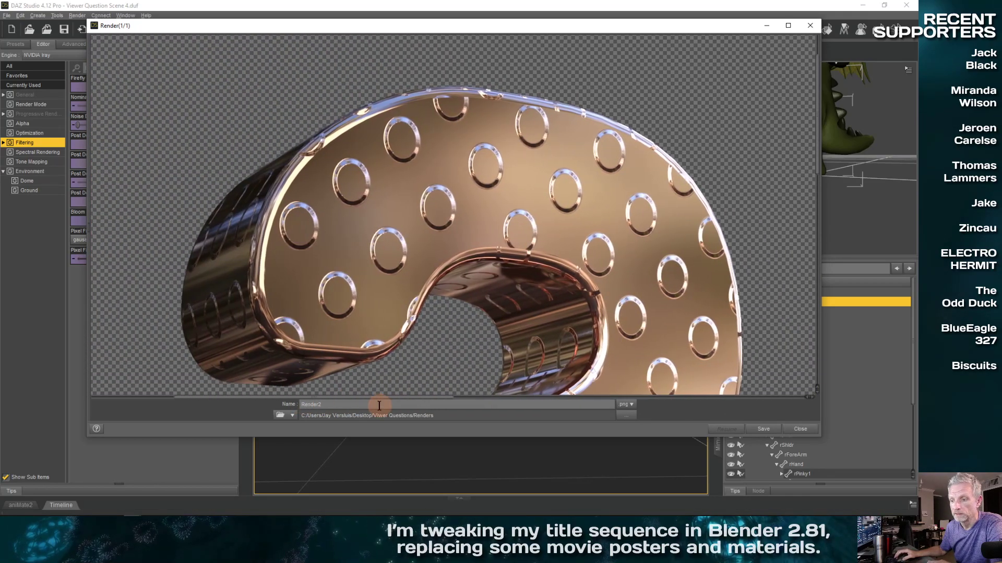
Step: Save the finished render as Render3 in PNG format in the Renders folder and close the render window
click(461, 405)
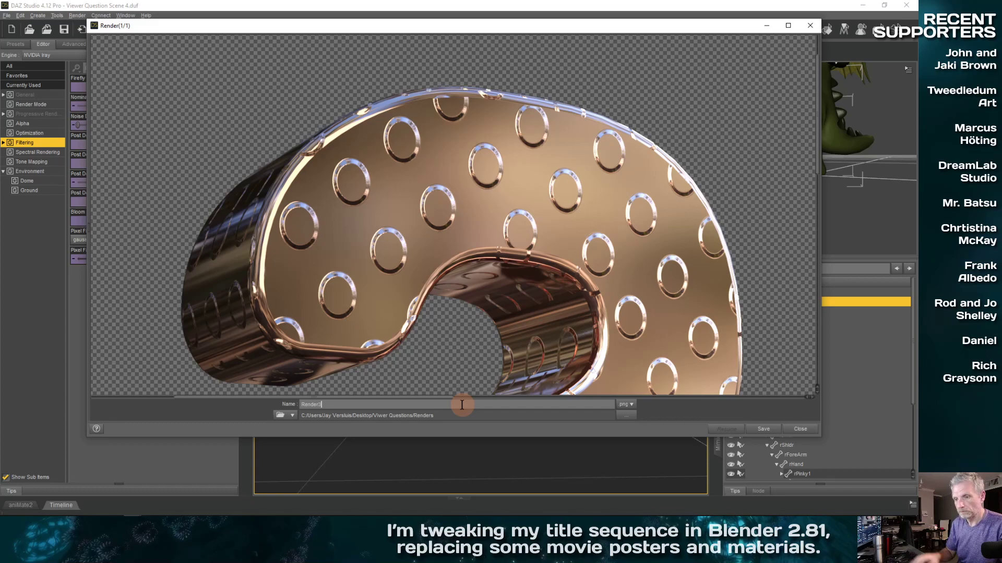
click(764, 429)
click(799, 430)
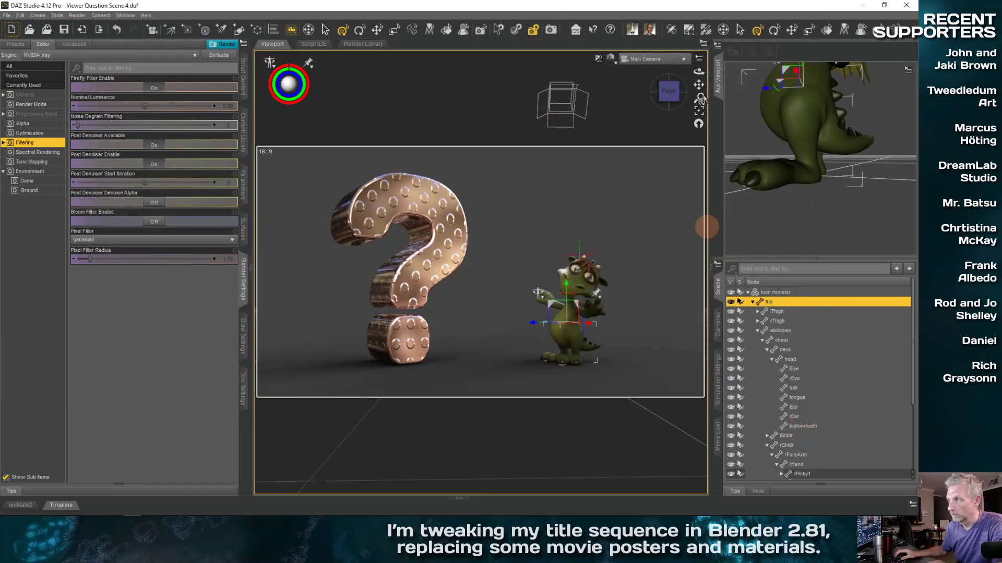
Step: Switch to Photoshop and place Render3.png as an embedded smart object above the Render2 layer in the Viewer Questions YT document
click(863, 6)
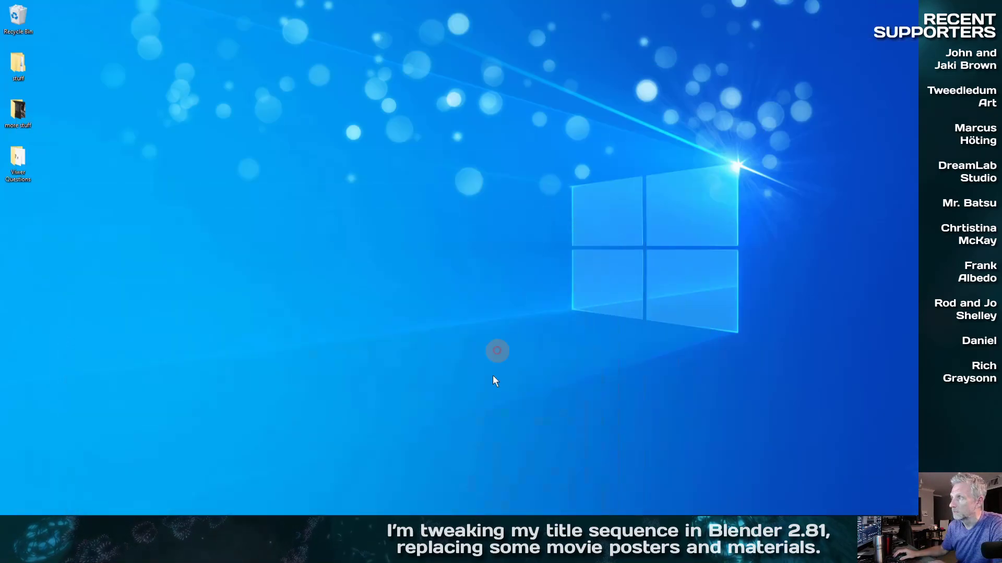
click(151, 513)
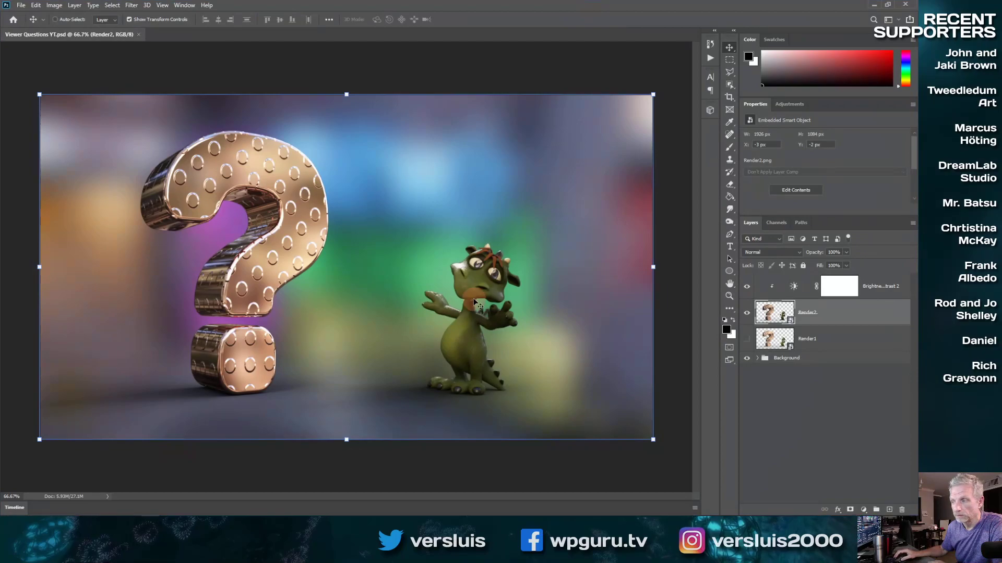
click(770, 307)
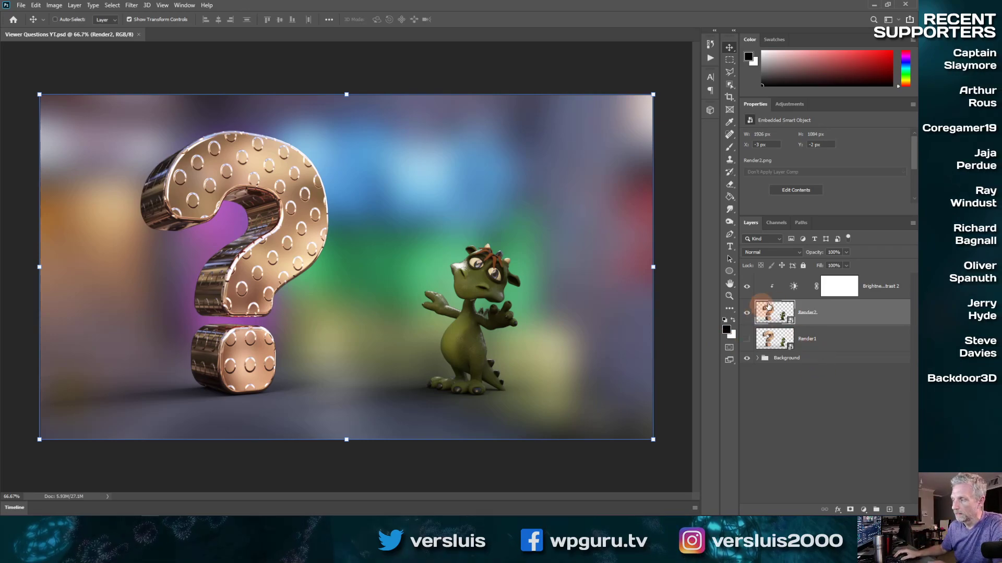
click(21, 6)
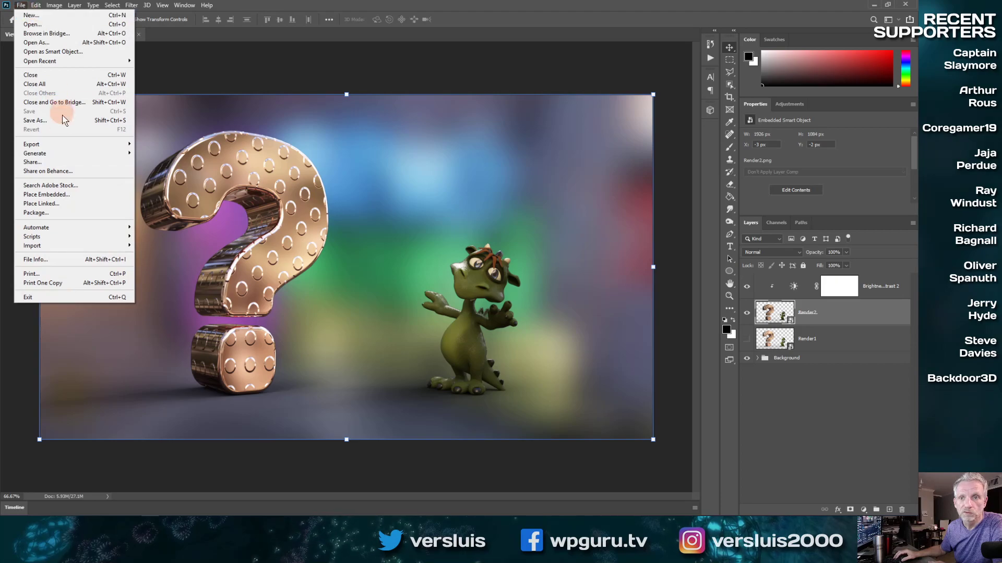
click(62, 194)
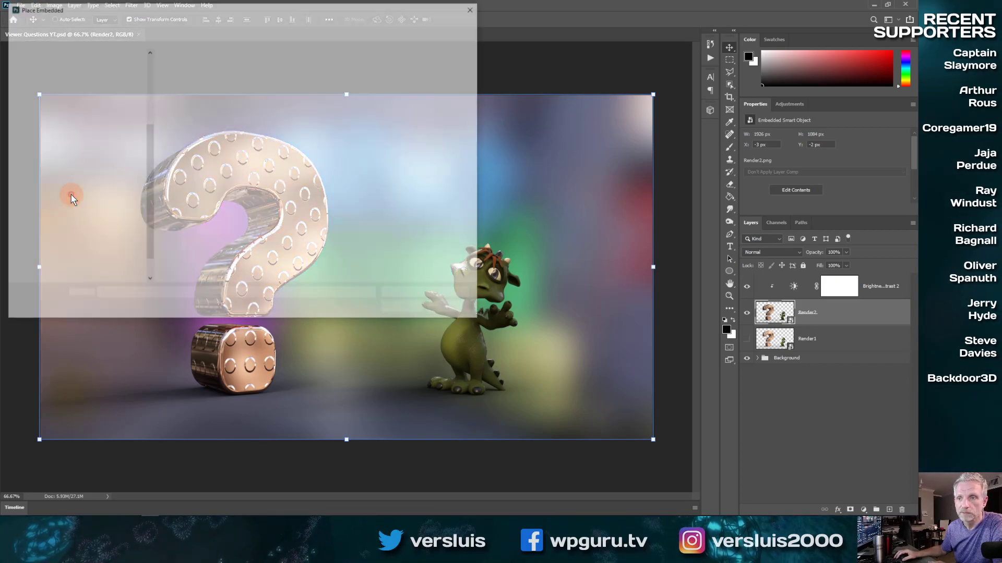
click(308, 86)
click(400, 309)
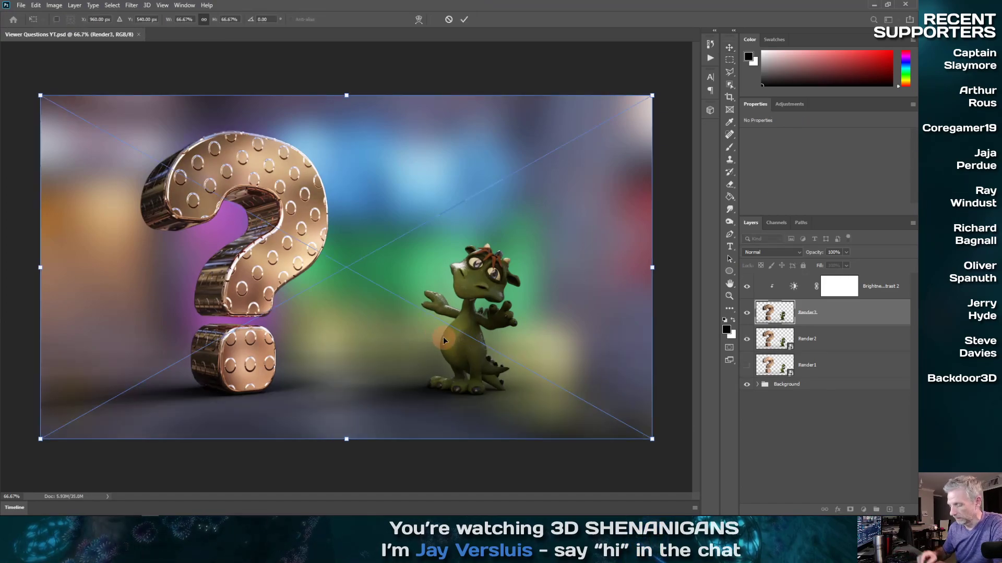
key(Return)
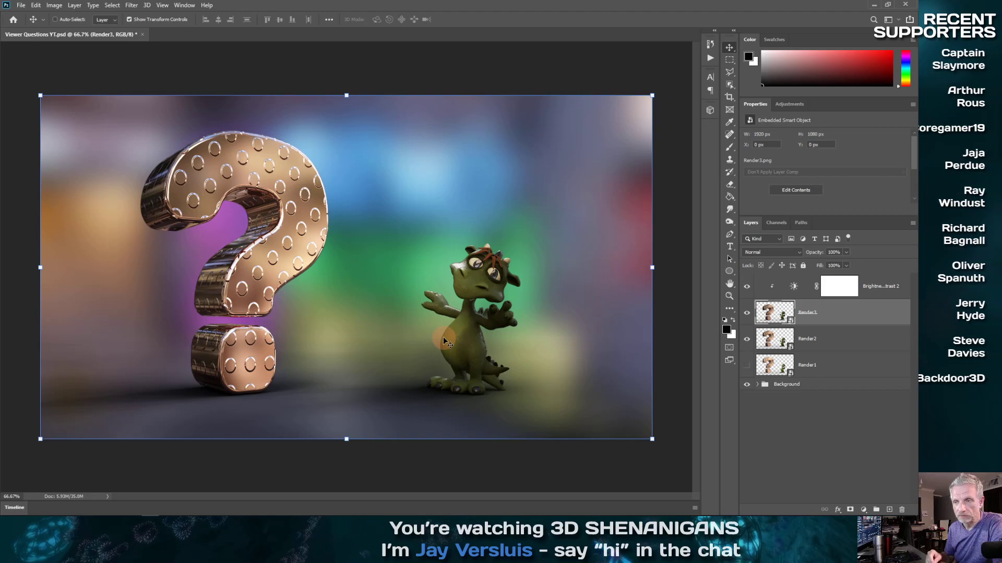
Step: Hide the Render2 layer and save the Photoshop document
click(747, 340)
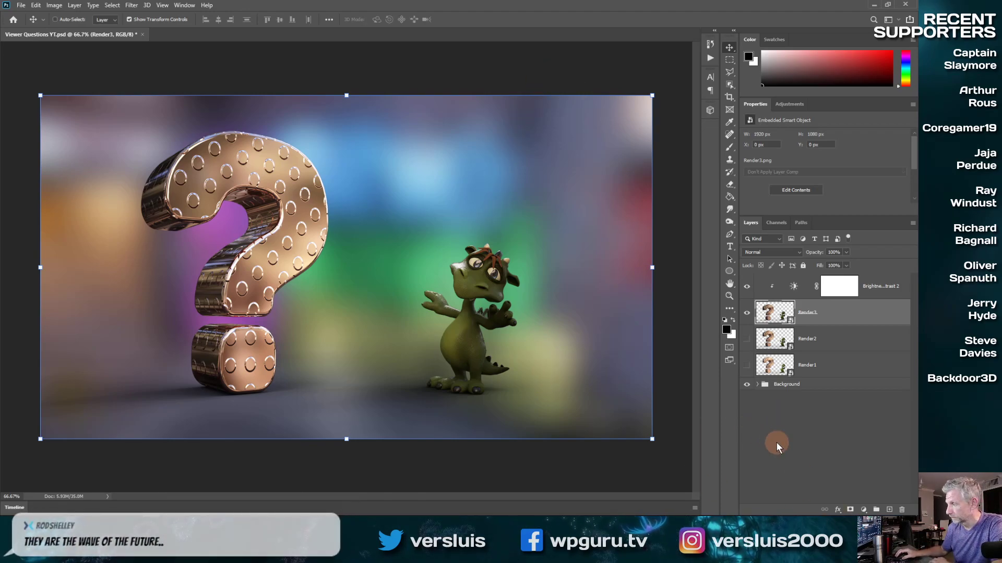
click(20, 6)
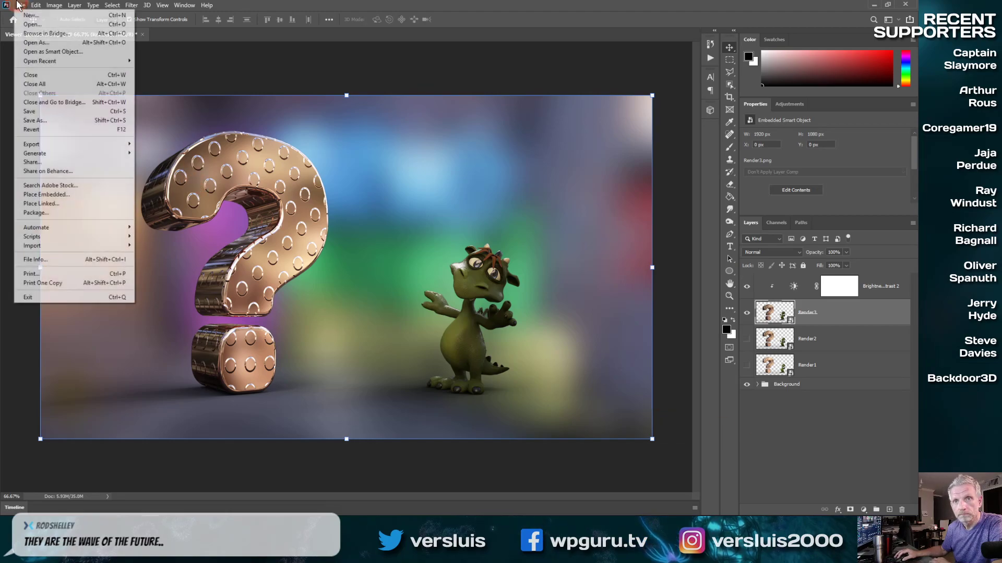
click(31, 111)
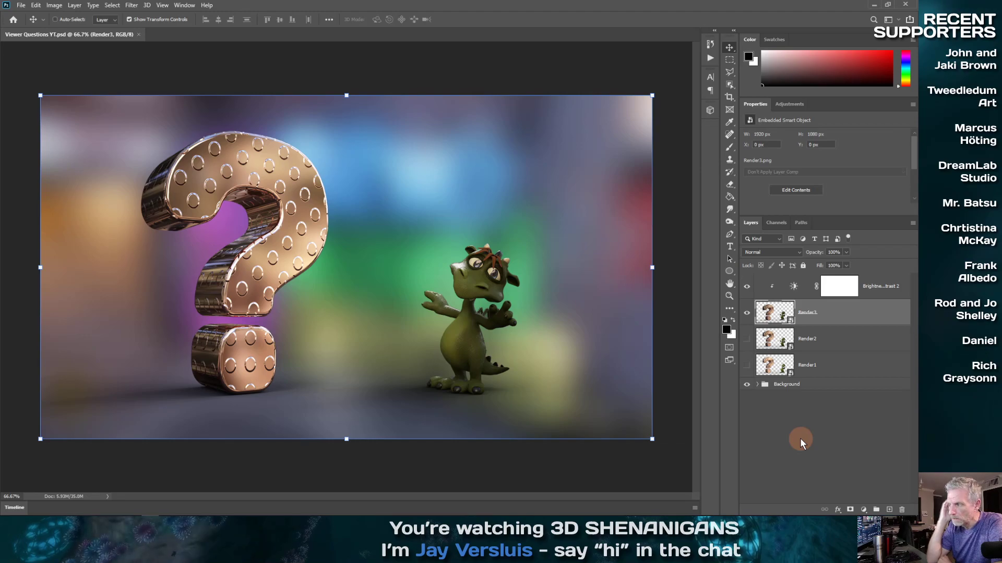
Step: Raise the brightness of the Brightness/Contrast 2 adjustment layer to about 35
click(840, 281)
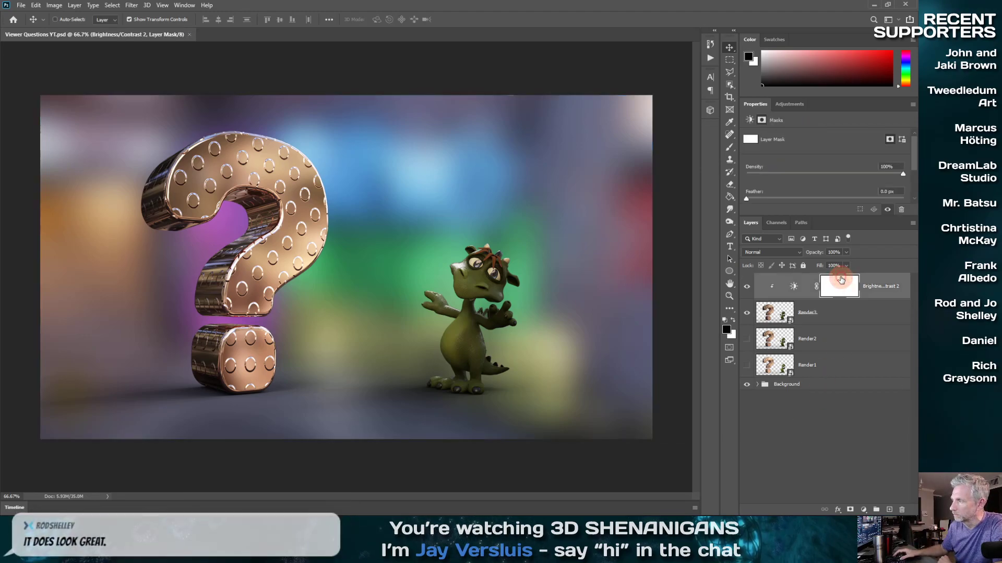
click(782, 290)
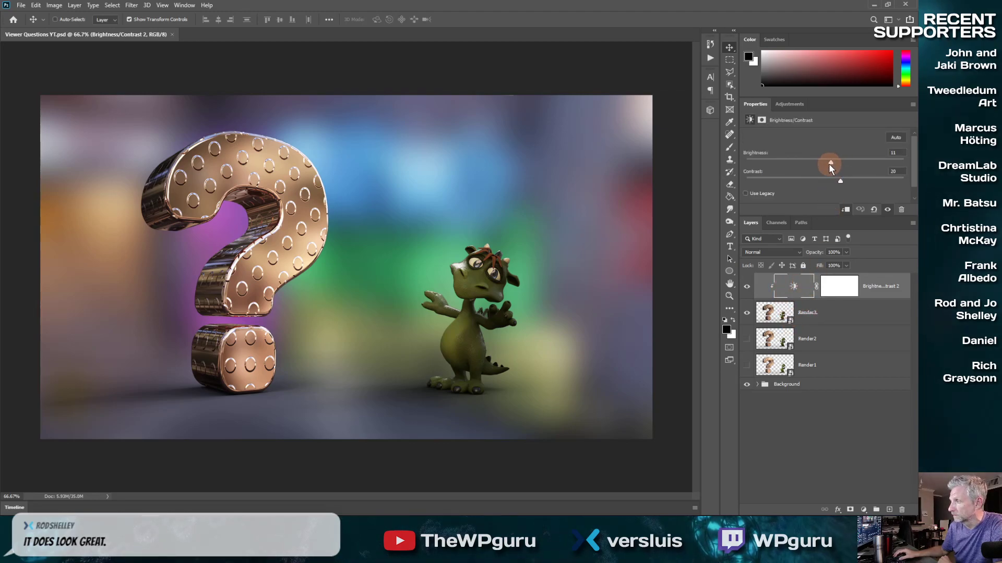
drag(830, 165, 843, 161)
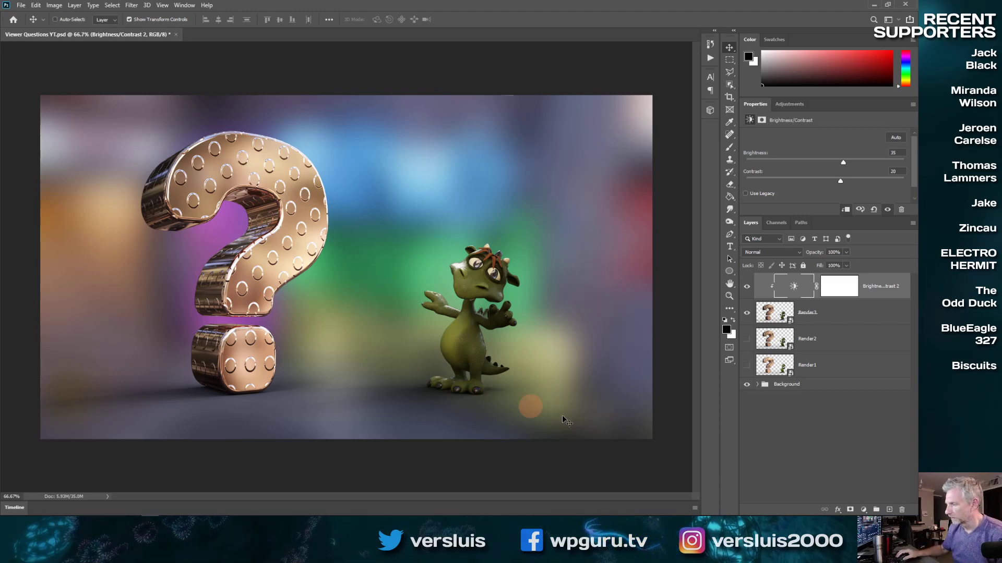
click(862, 510)
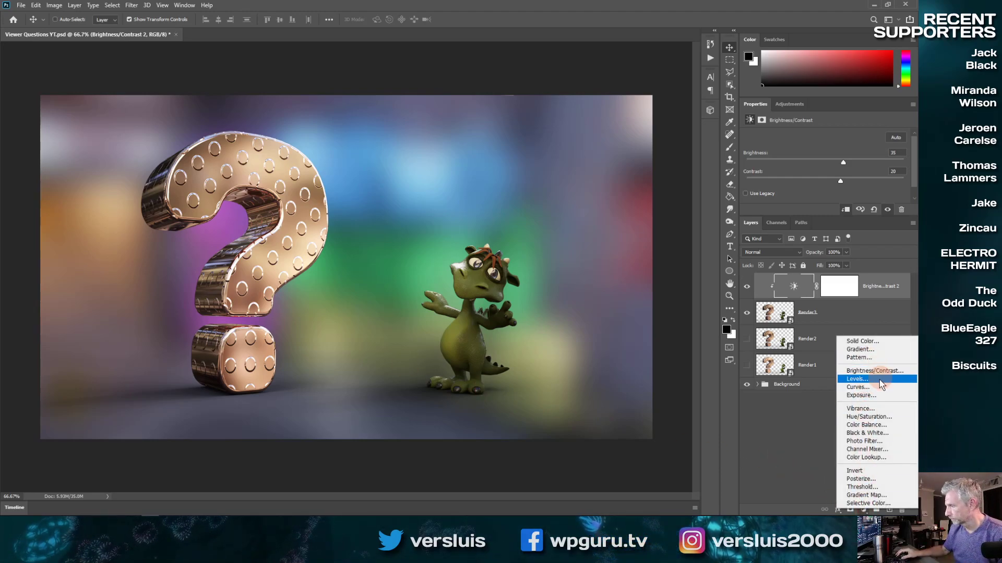
click(769, 433)
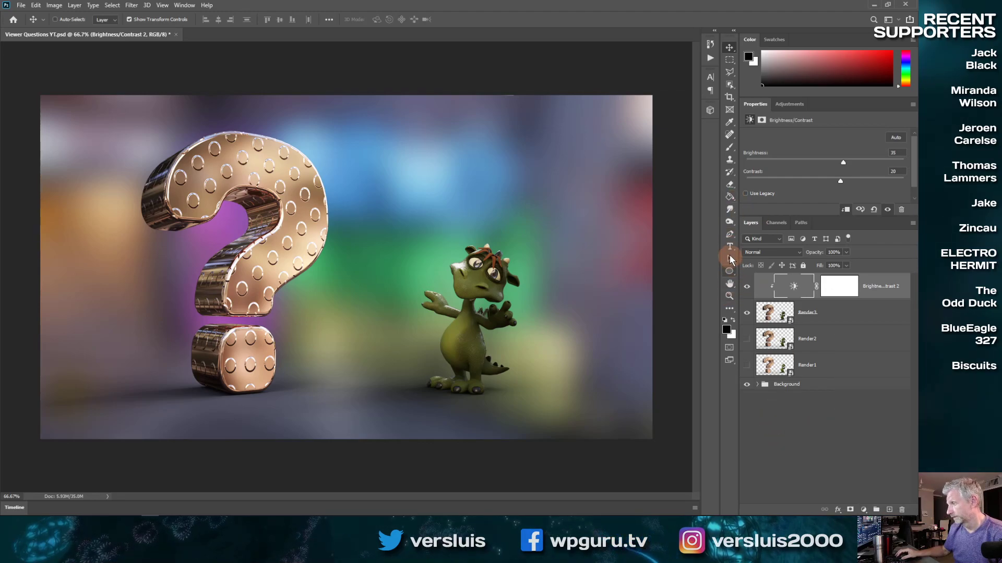
Step: Add the black title "Viewer Question" on two lines to the right of the question mark and left-align it
click(730, 251)
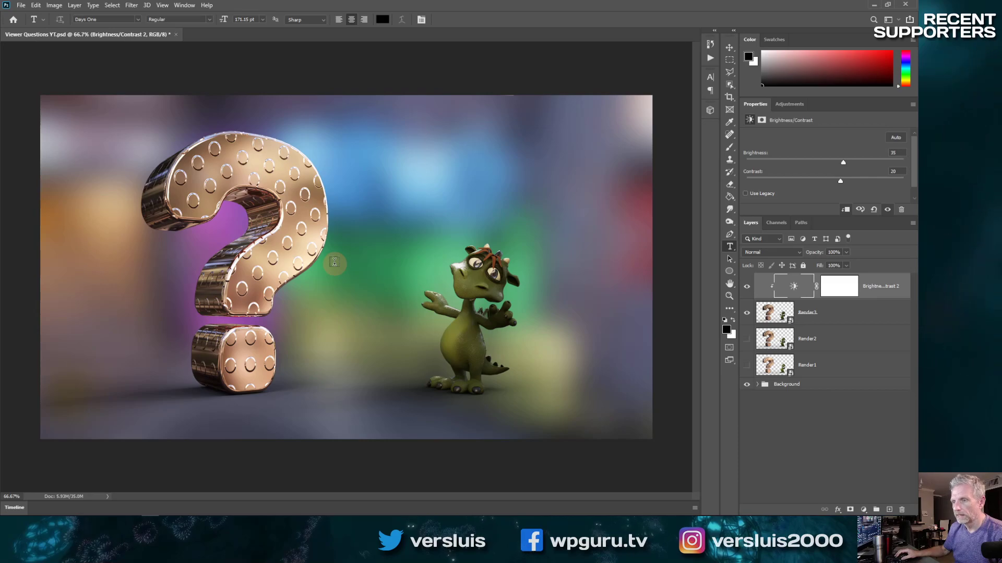
click(386, 190)
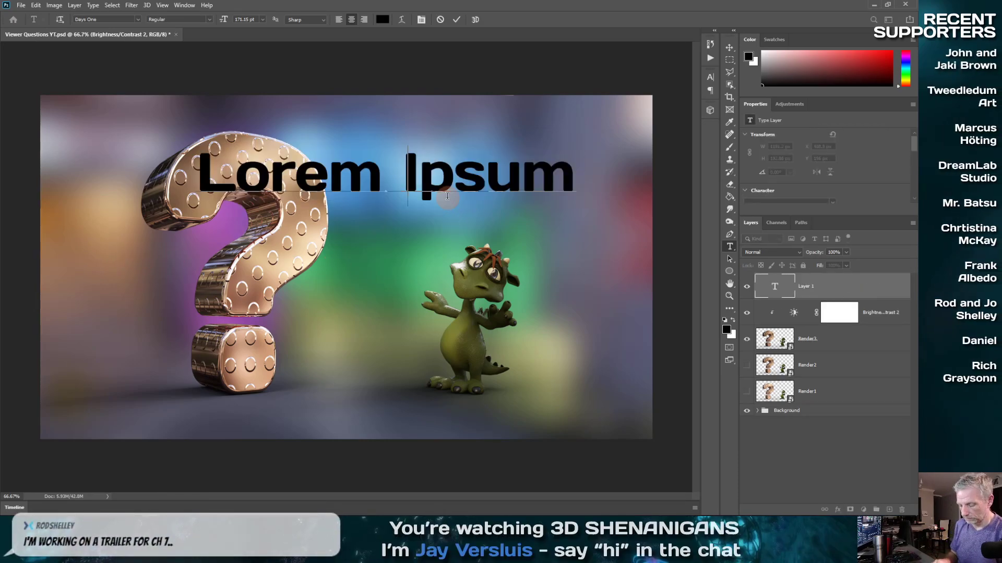
text(Viewer )
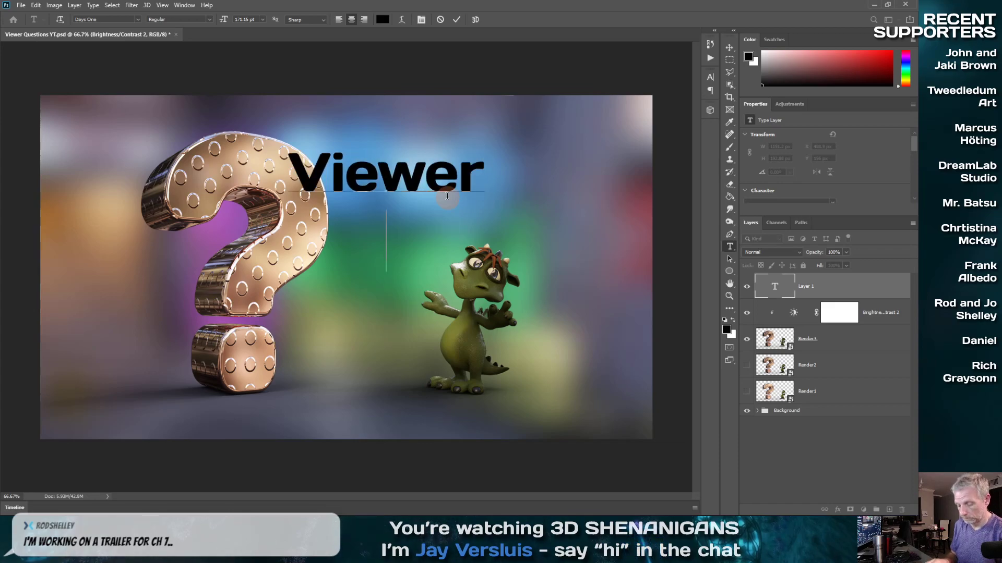
text(QUestion)
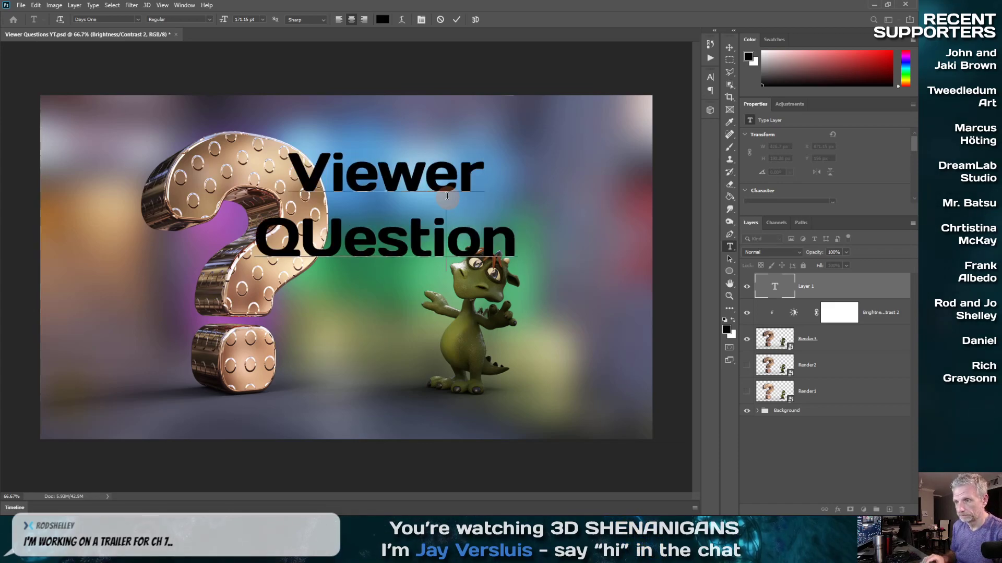
key(BackSpace)
text(u)
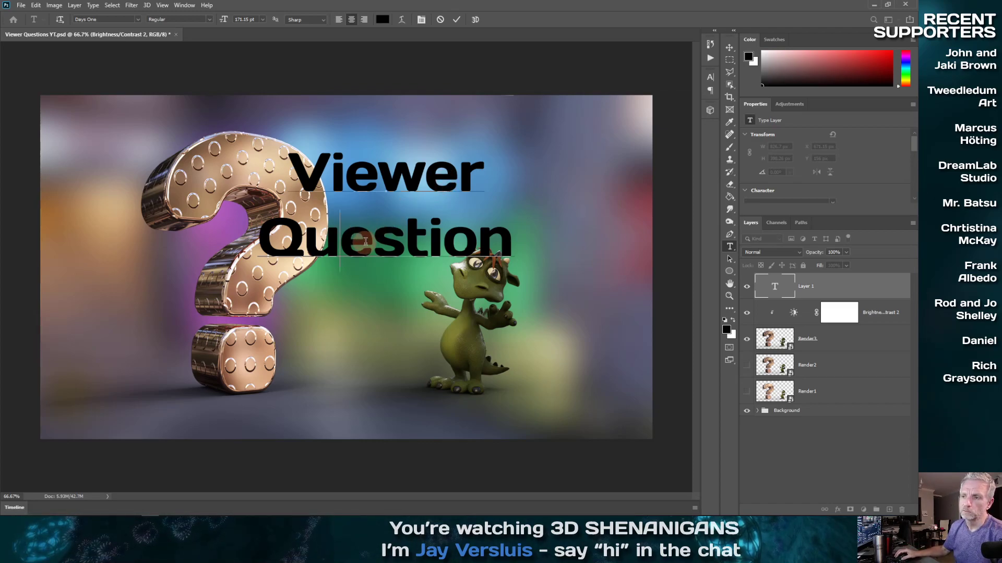
click(339, 20)
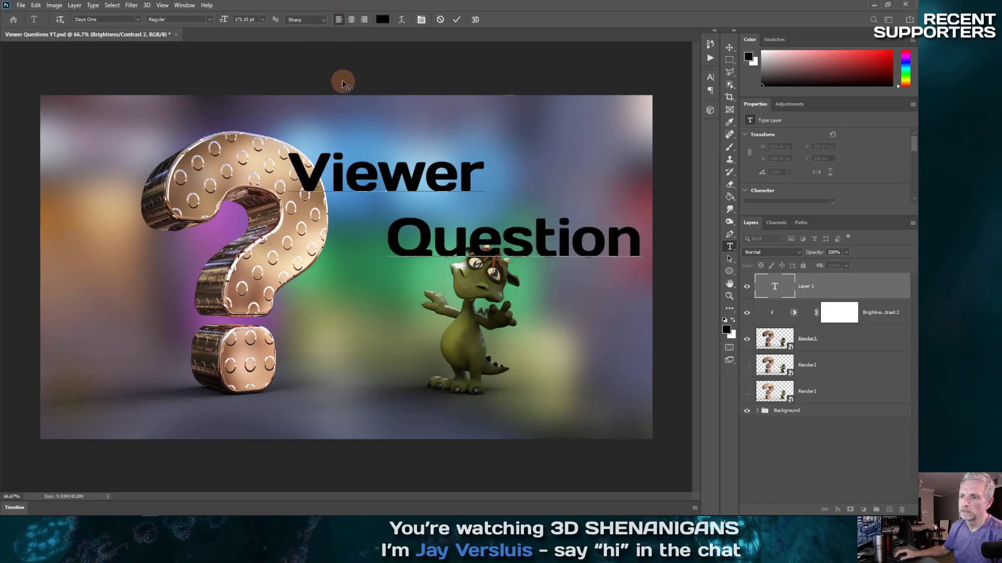
key(ctrl+a)
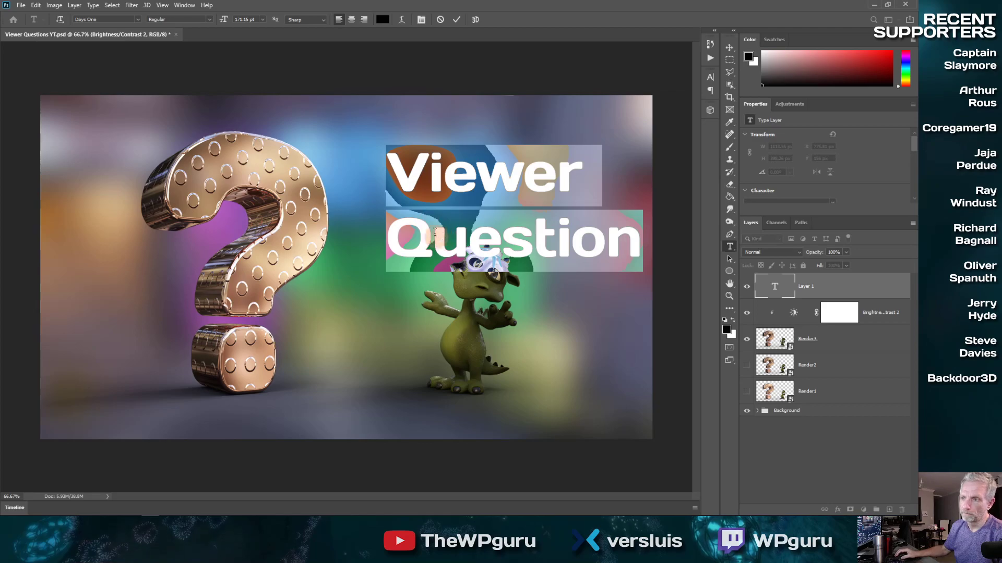
Step: Rotate the Viewer Question title -90° and place it vertically along the image's left edge
click(730, 47)
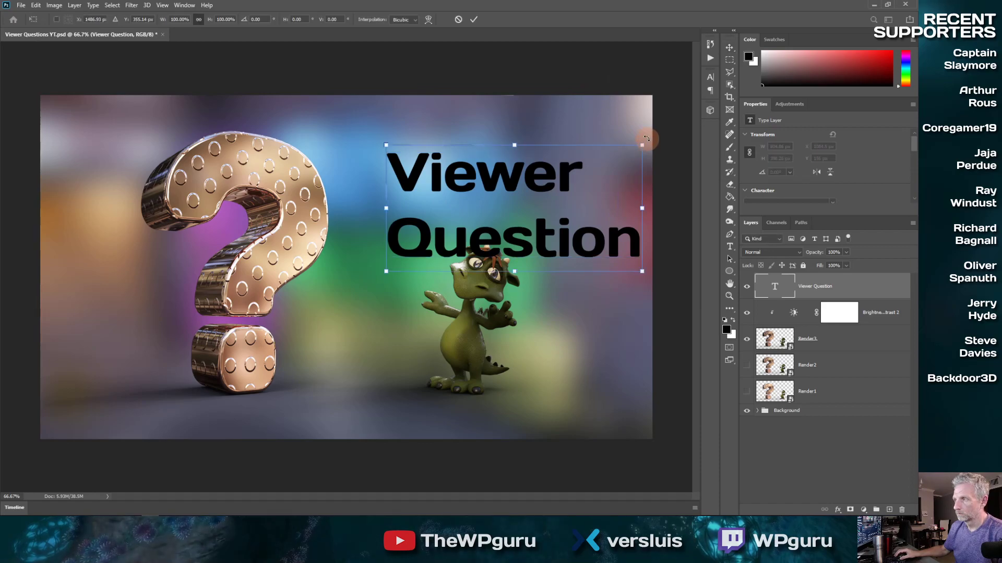
drag(647, 142, 445, 45)
drag(535, 183, 132, 272)
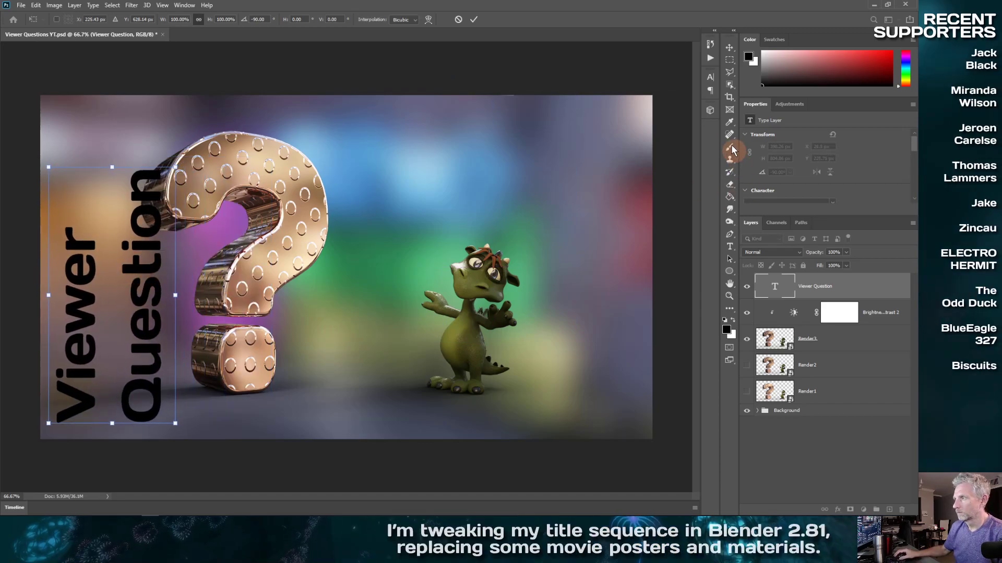
Step: Tighten the Viewer Question title's leading to 148 pt and shift it slightly closer to the image's left edge
click(711, 78)
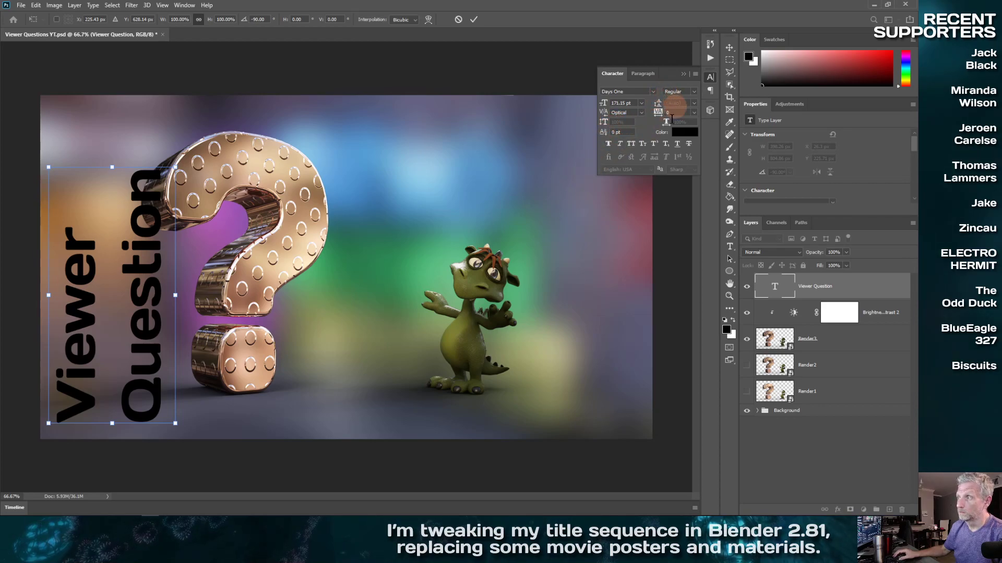
click(729, 247)
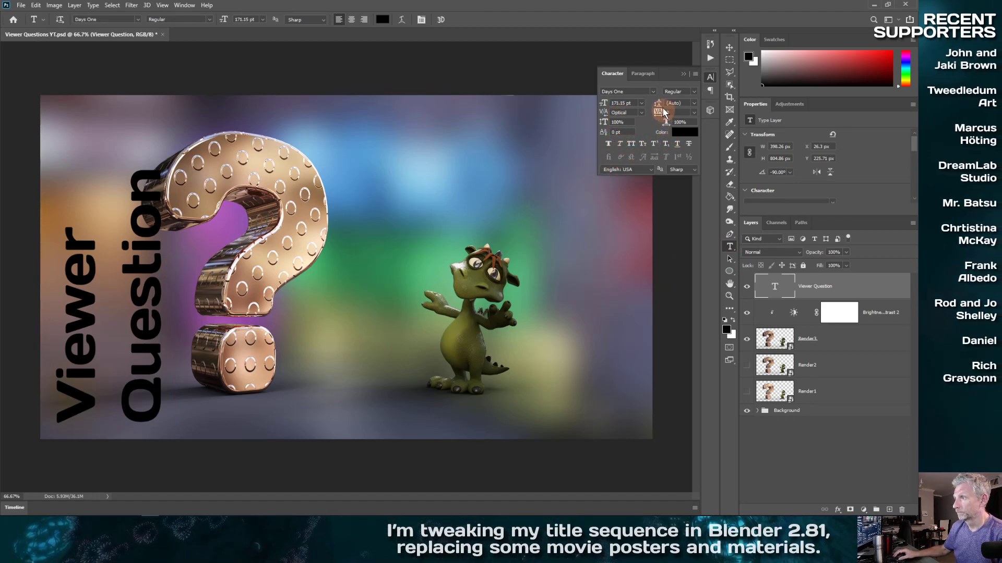
drag(656, 104, 634, 107)
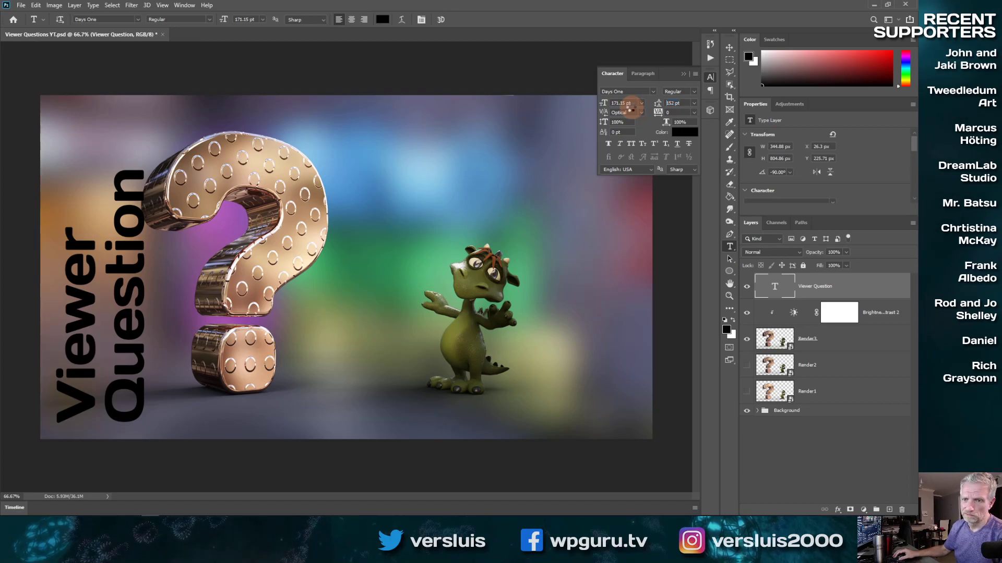
key(Down)
key(Down)
key(Down)
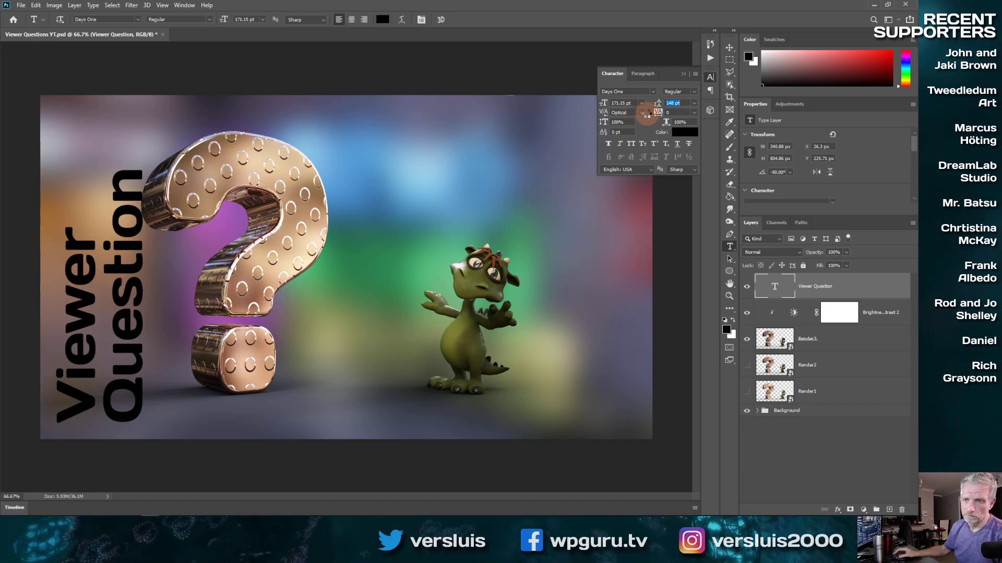
click(730, 46)
mouse_move(400, 176)
mouse_down()
mouse_move(382, 172)
mouse_move(390, 167)
mouse_up()
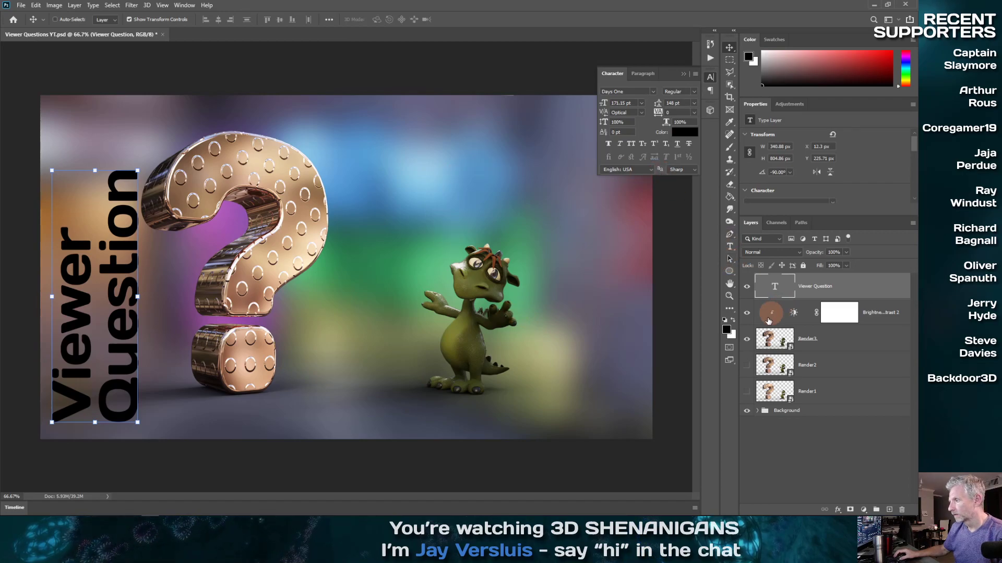
Step: Try white, a brown sampled from the question mark and a light blue from the background as the title's text color
click(684, 132)
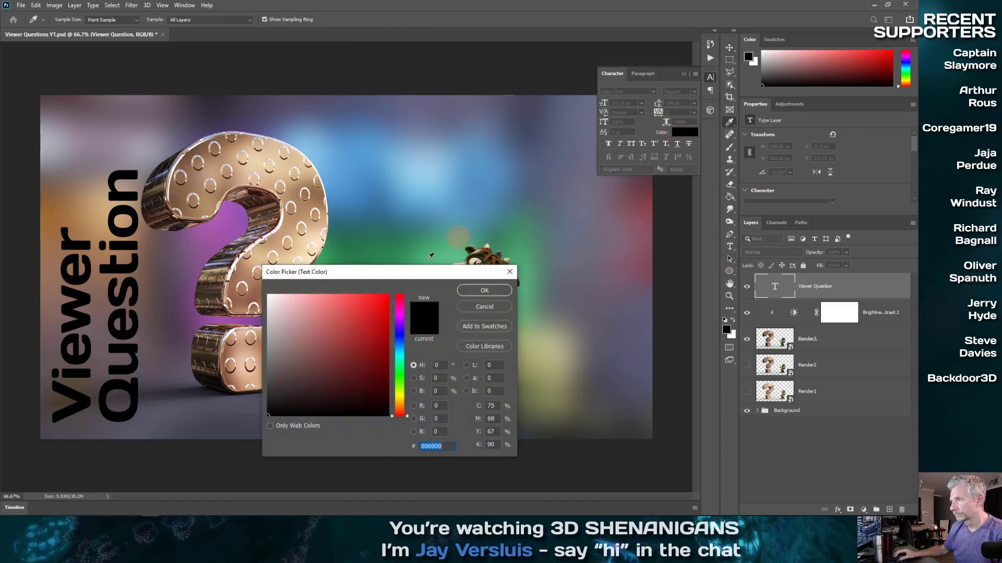
drag(303, 323, 262, 294)
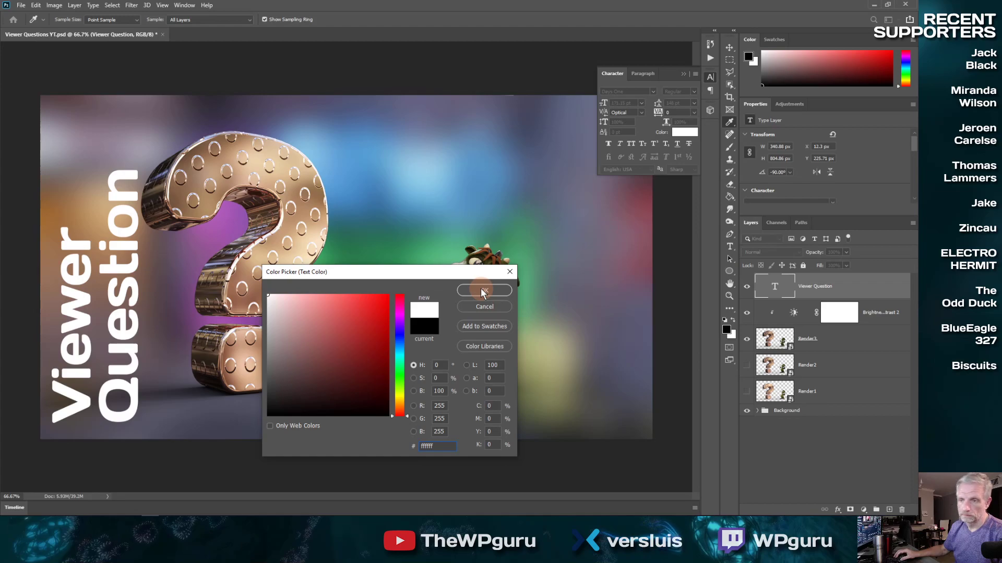
click(316, 194)
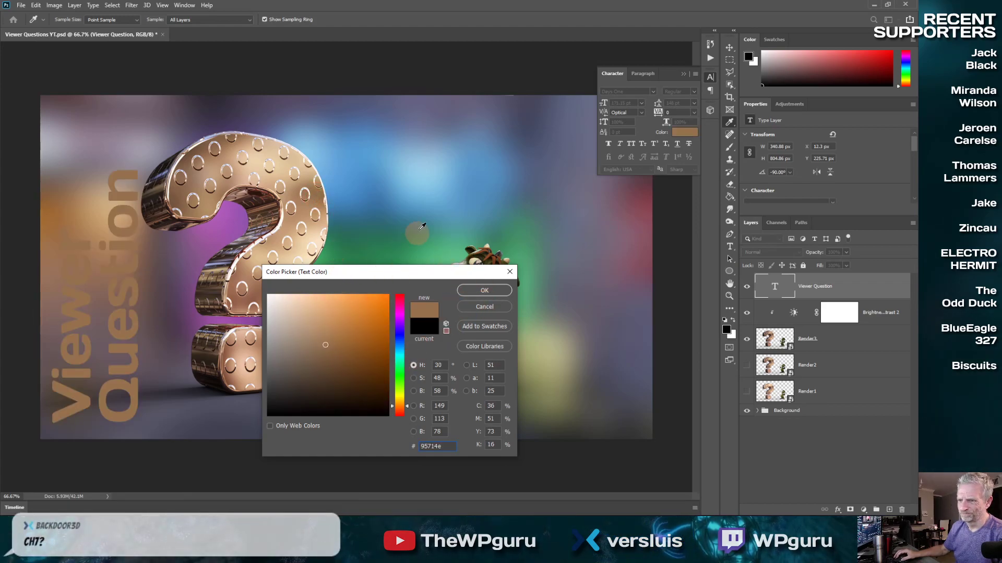
click(425, 170)
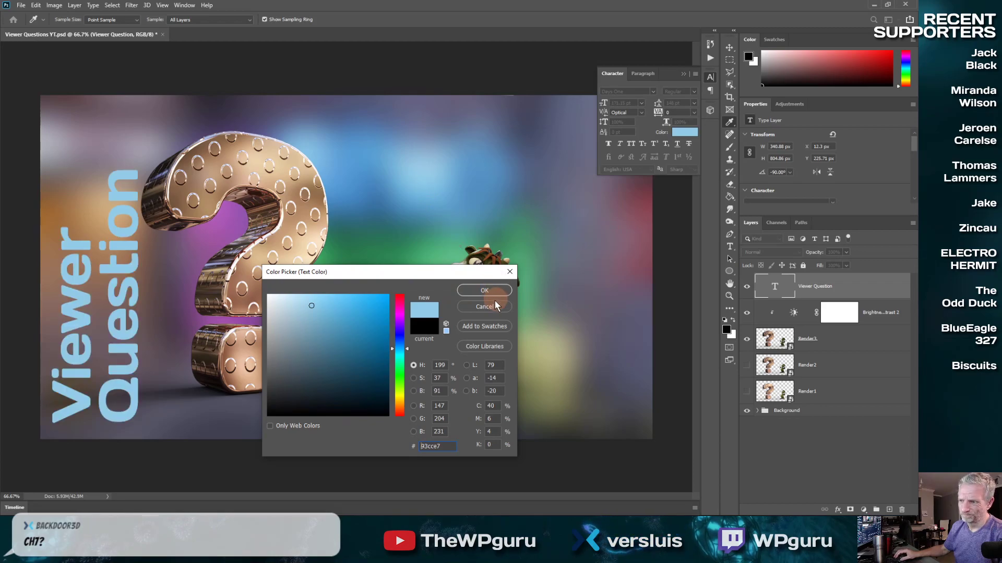
click(493, 305)
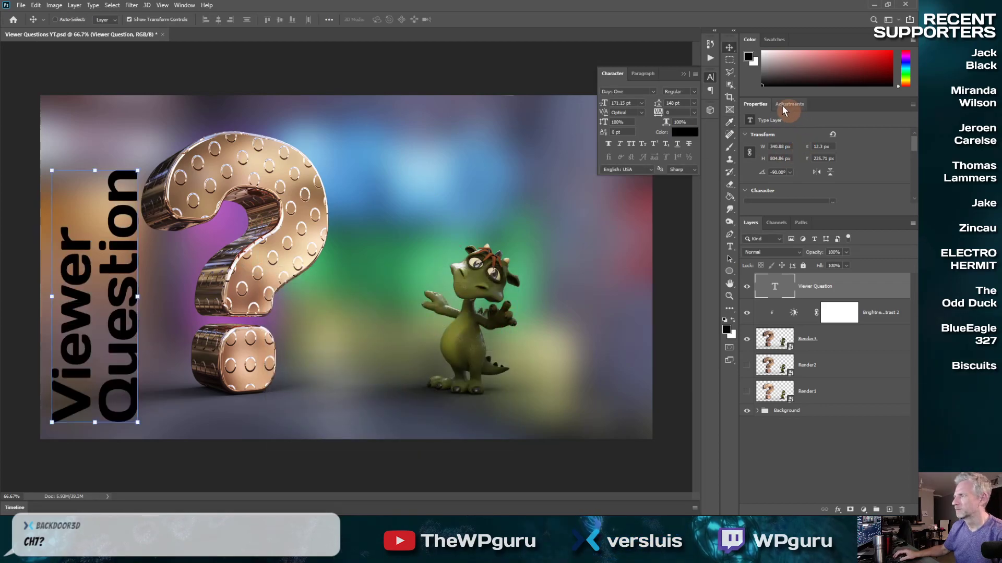
click(709, 76)
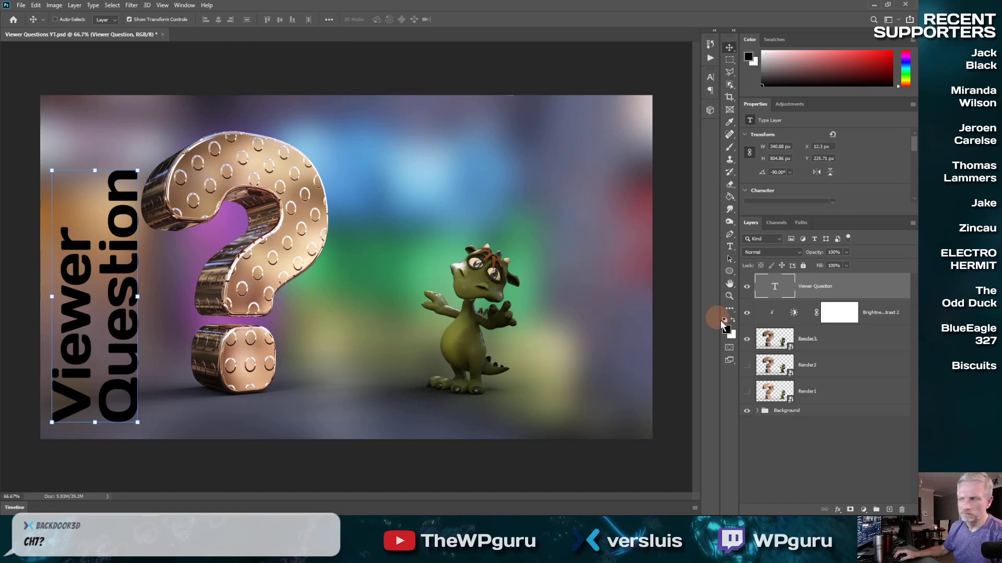
Step: Delete the Viewer Question text layer and save the Photoshop document
drag(774, 288, 902, 510)
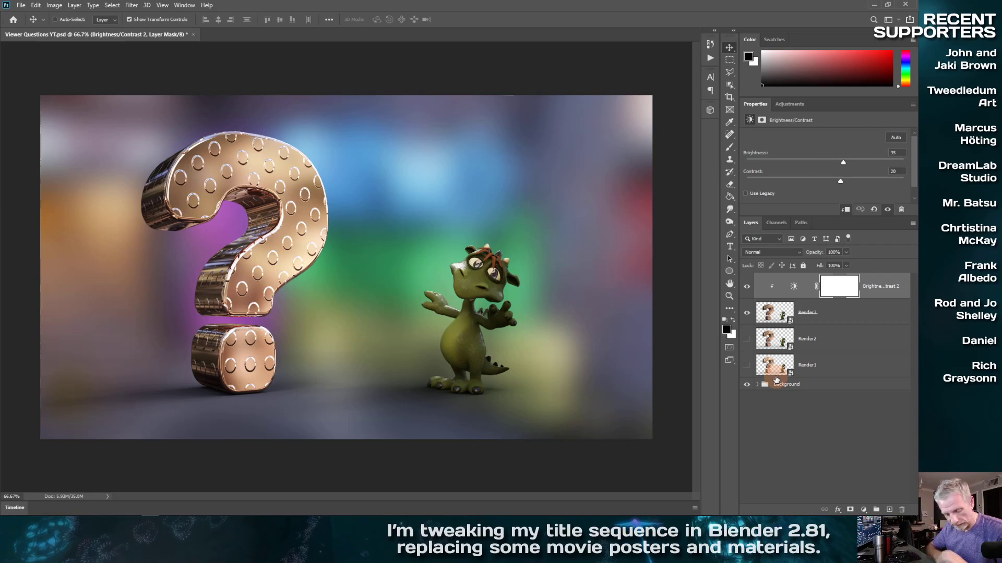
key(ctrl+s)
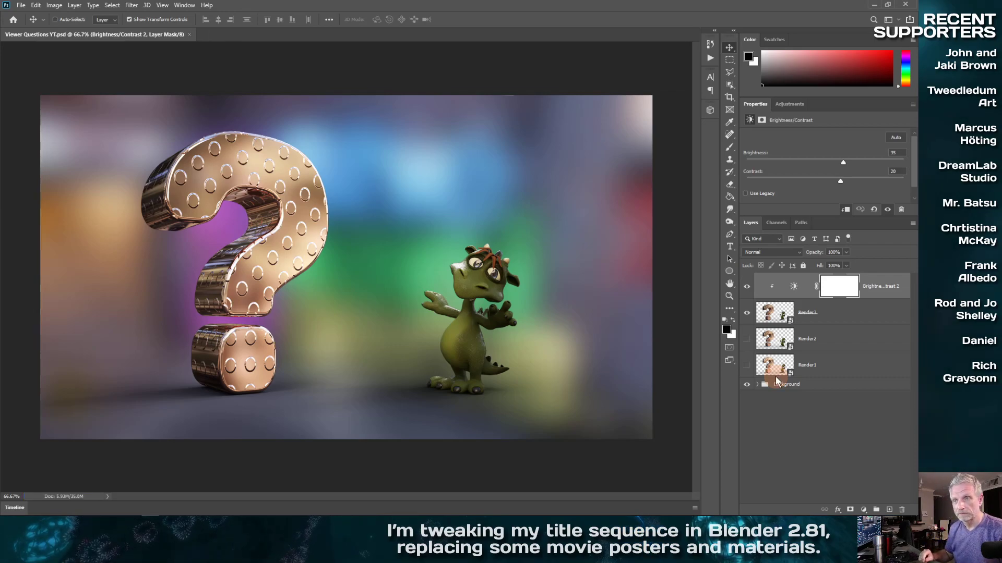